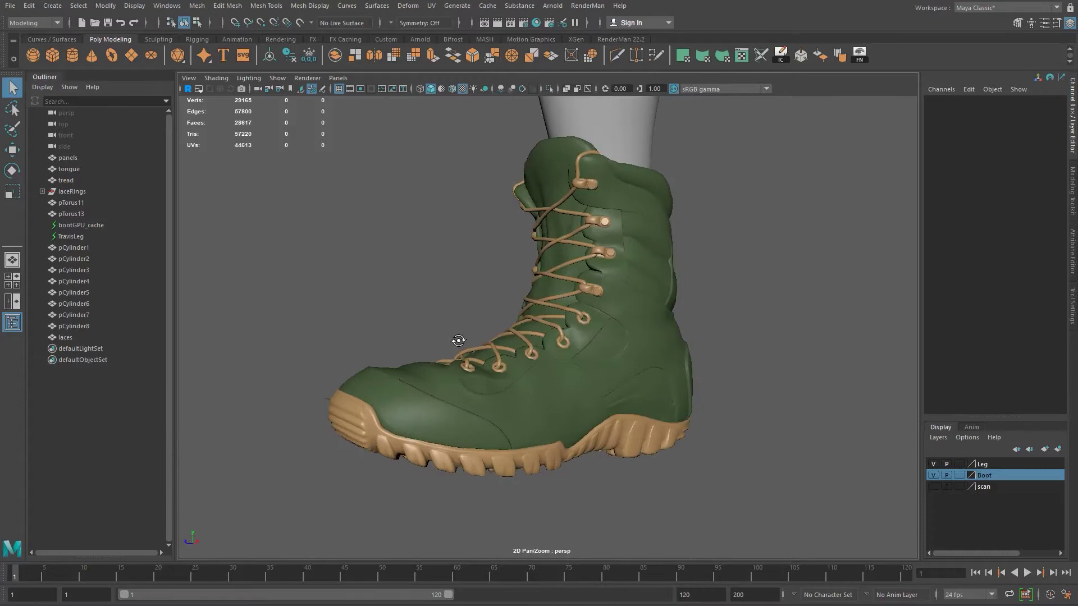
# Step: Examine the boot's lacing, eyelets and side panels from the side and front, including where the leg enters the boot
pyautogui.keyDown('alt'); pyautogui.moveTo(482, 376); pyautogui.dragTo(585, 429, button='right'); pyautogui.keyUp('alt')
pyautogui.keyDown('alt'); pyautogui.moveTo(585, 428); pyautogui.dragTo(546, 374); pyautogui.keyUp('alt')
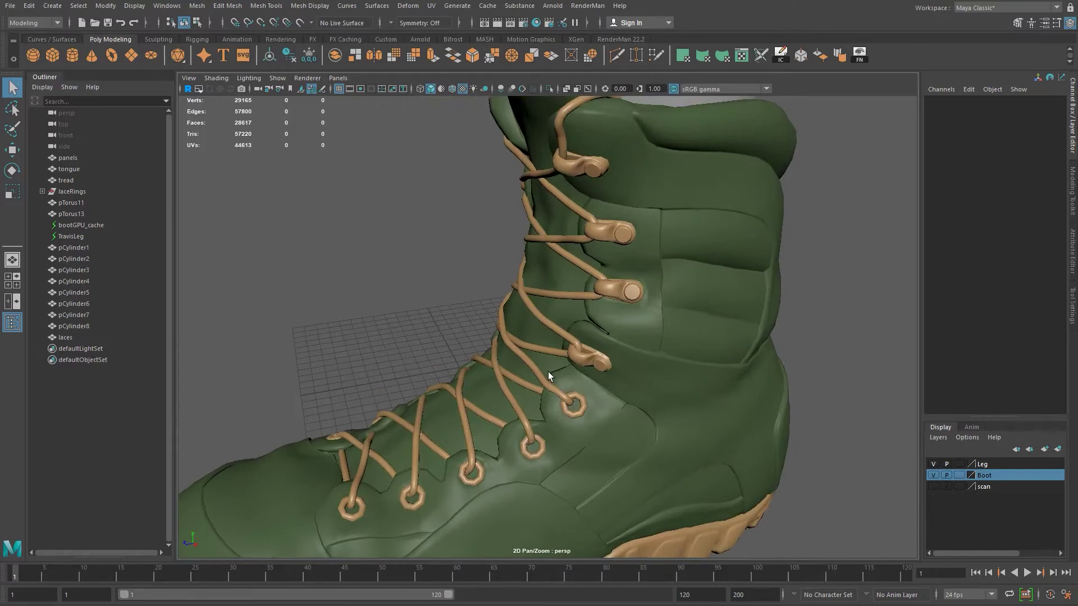
pyautogui.keyDown('alt'); pyautogui.moveTo(450, 329); pyautogui.dragTo(529, 305); pyautogui.keyUp('alt')
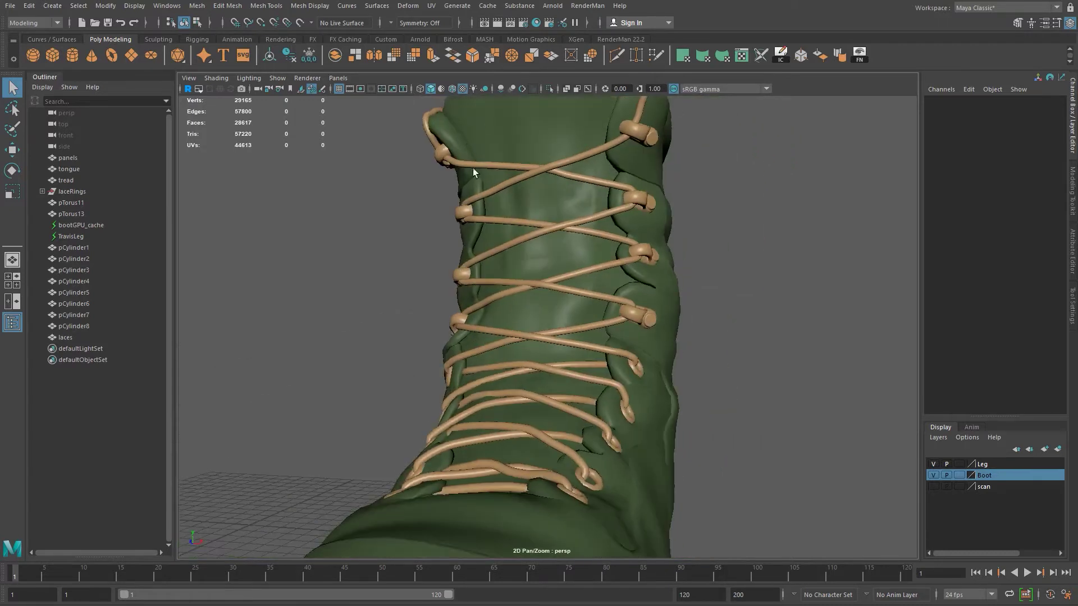
pyautogui.keyDown('alt'); pyautogui.moveTo(614, 404); pyautogui.dragTo(475, 392); pyautogui.keyUp('alt')
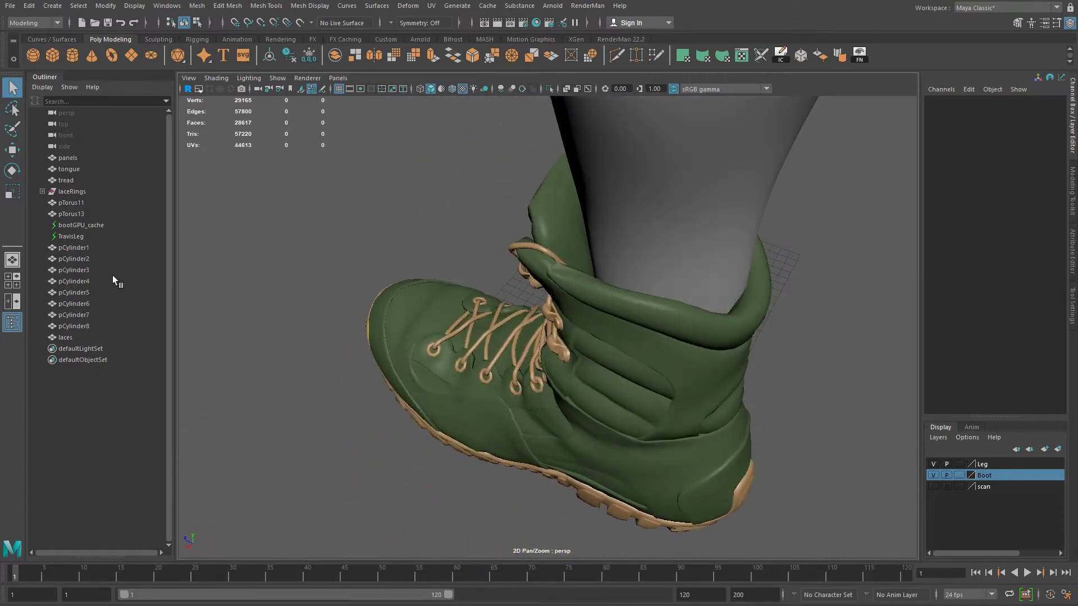
# Step: Hide the Leg layer, select the panels mesh and inspect the boot's collar and interior
pyautogui.click(933, 464)
pyautogui.keyDown('alt'); pyautogui.moveTo(774, 337); pyautogui.dragTo(602, 414); pyautogui.keyUp('alt')
pyautogui.click(812, 342)
pyautogui.keyDown('alt'); pyautogui.moveTo(602, 414); pyautogui.dragTo(596, 446, button='right'); pyautogui.keyUp('alt')
pyautogui.keyDown('alt'); pyautogui.moveTo(597, 446); pyautogui.dragTo(564, 441); pyautogui.keyUp('alt')
pyautogui.keyDown('alt'); pyautogui.moveTo(564, 440); pyautogui.dragTo(558, 433, button='middle'); pyautogui.keyUp('alt')
pyautogui.keyDown('alt'); pyautogui.moveTo(558, 433); pyautogui.dragTo(625, 375); pyautogui.keyUp('alt')
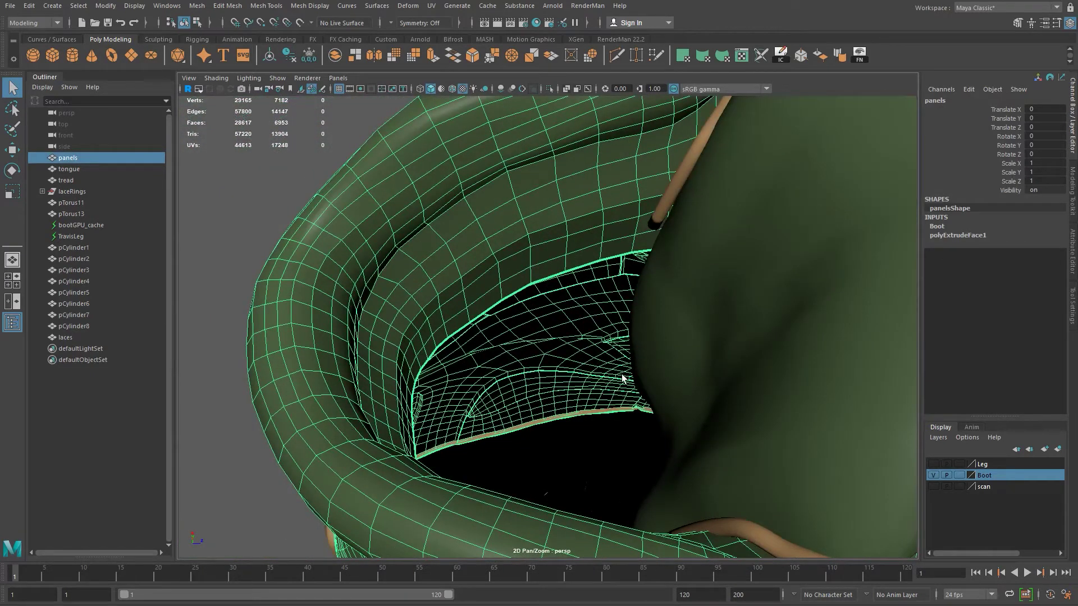
pyautogui.keyDown('alt'); pyautogui.moveTo(578, 414); pyautogui.dragTo(646, 411); pyautogui.keyUp('alt')
pyautogui.keyDown('alt'); pyautogui.moveTo(665, 359); pyautogui.dragTo(587, 413); pyautogui.keyUp('alt')
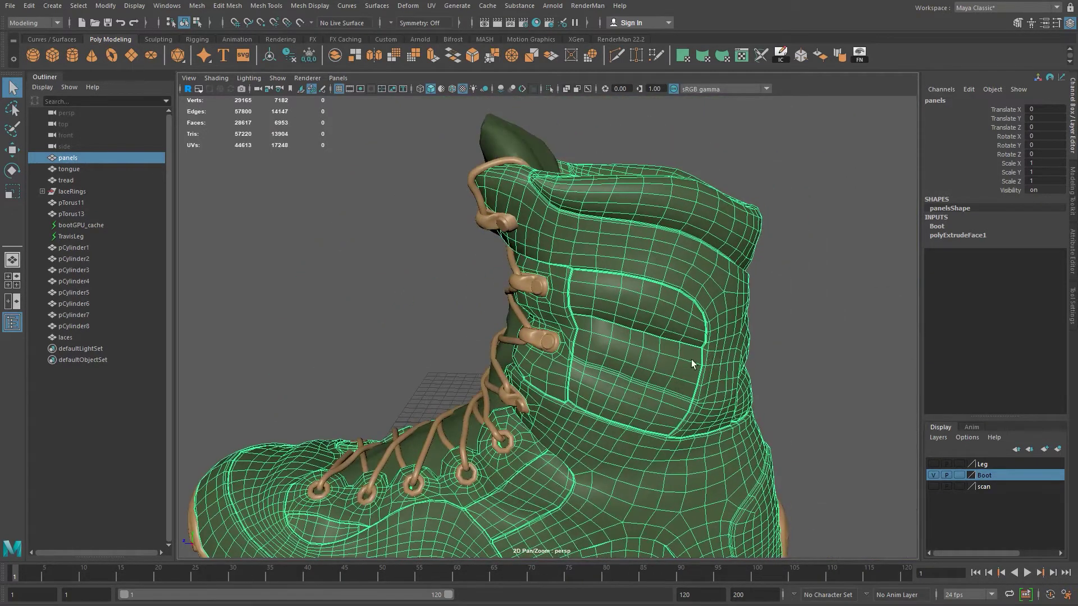
# Step: Examine the overall shape and wireframe of the boot panels and tongue from the side, back, above and front
pyautogui.keyDown('alt'); pyautogui.moveTo(677, 384); pyautogui.dragTo(556, 320, button='right'); pyautogui.keyUp('alt')
pyautogui.keyDown('alt'); pyautogui.moveTo(556, 320); pyautogui.dragTo(532, 304); pyautogui.keyUp('alt')
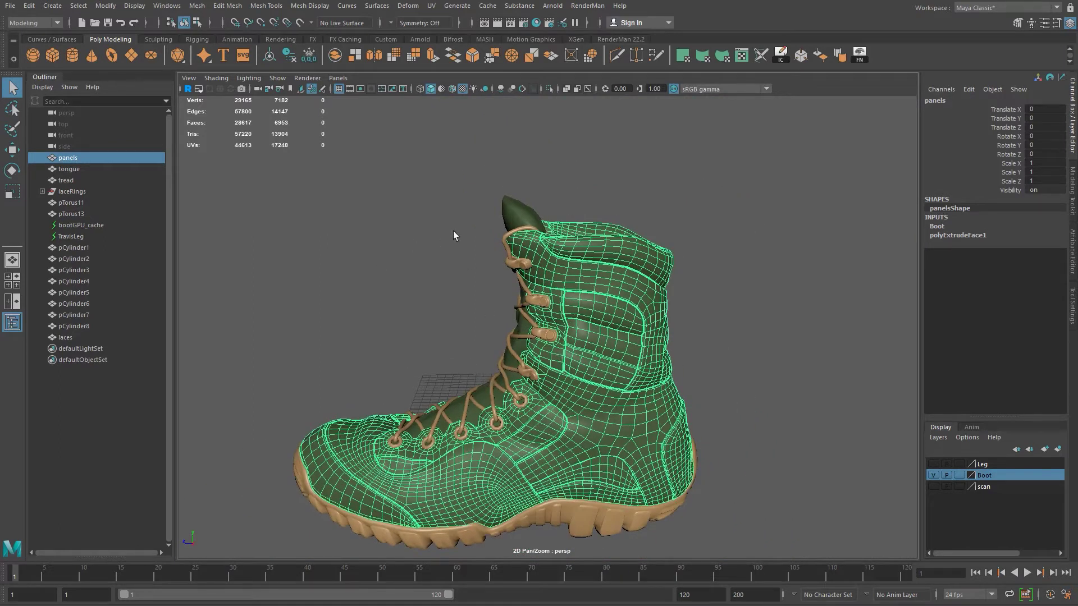
pyautogui.keyDown('alt'); pyautogui.moveTo(614, 356); pyautogui.dragTo(590, 162); pyautogui.keyUp('alt')
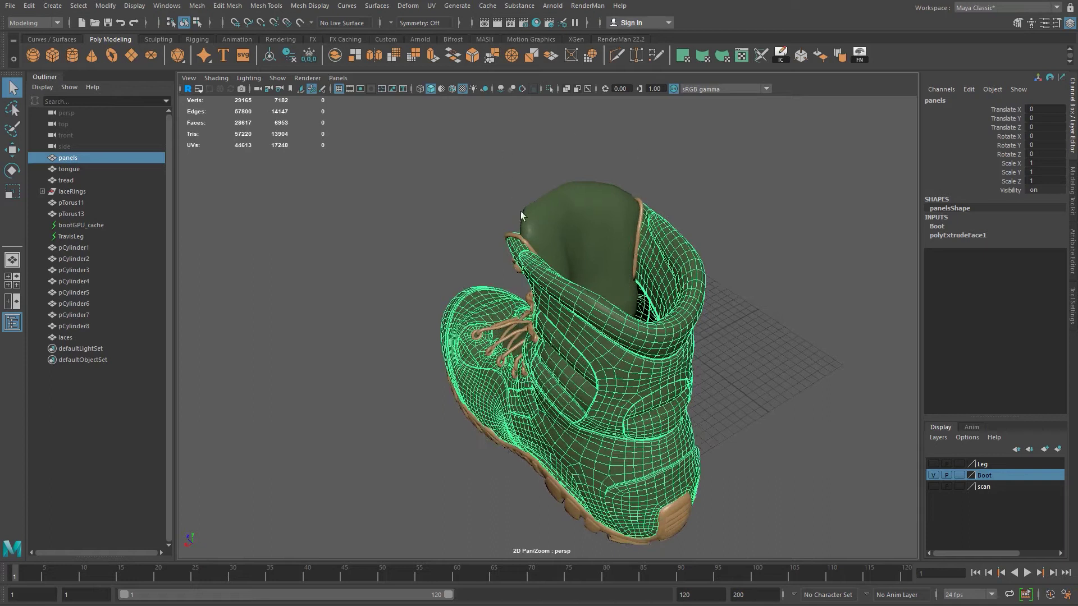
pyautogui.keyDown('alt'); pyautogui.moveTo(628, 282); pyautogui.dragTo(640, 144); pyautogui.keyUp('alt')
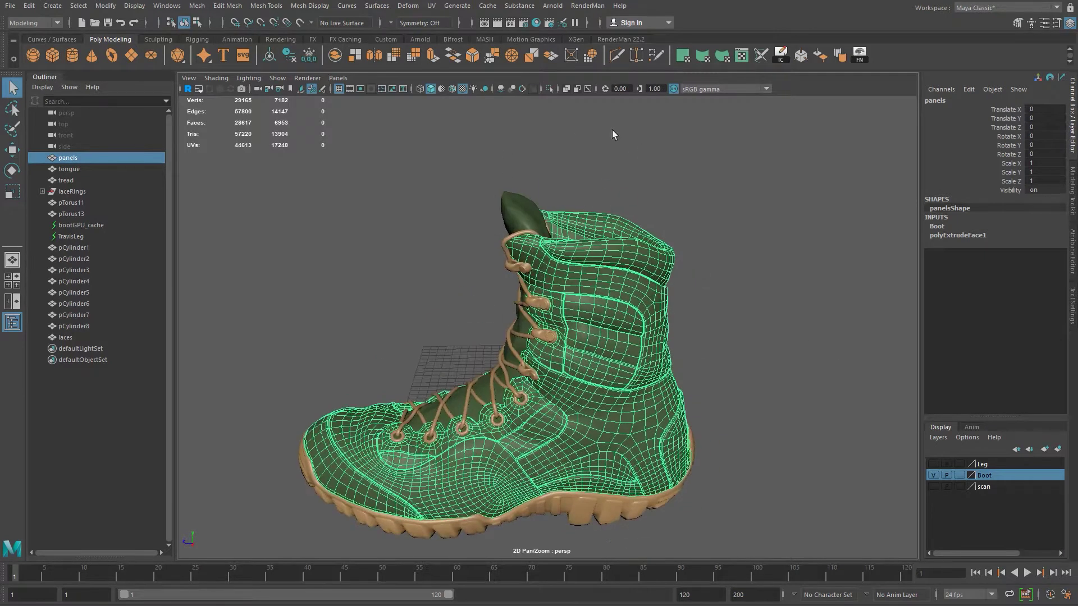
pyautogui.keyDown('alt'); pyautogui.moveTo(486, 396); pyautogui.dragTo(511, 420); pyautogui.keyUp('alt')
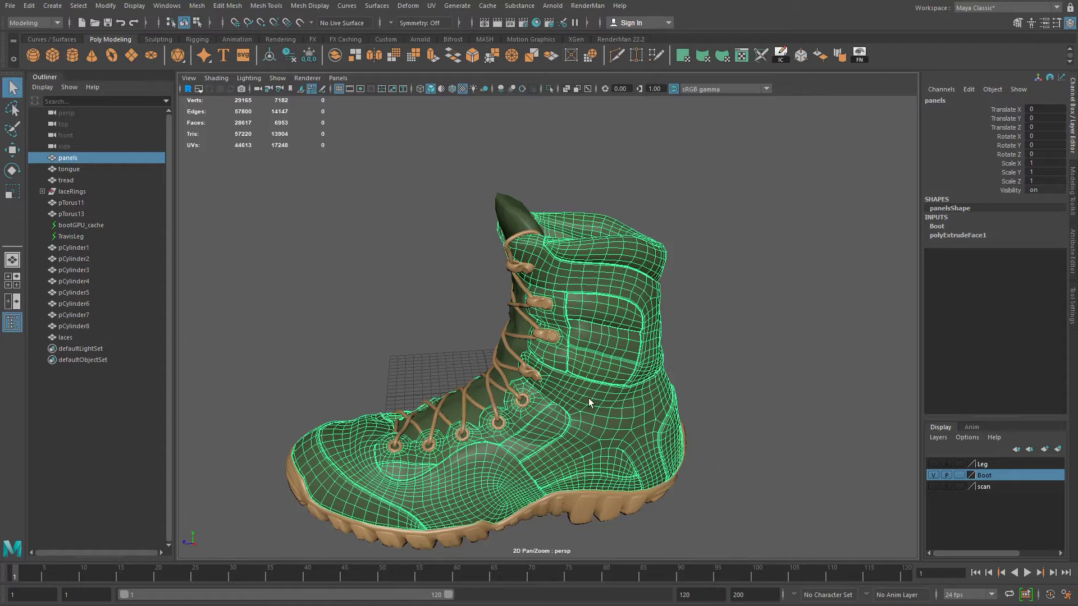
pyautogui.keyDown('alt'); pyautogui.moveTo(575, 276); pyautogui.dragTo(594, 275); pyautogui.keyUp('alt')
pyautogui.keyDown('alt'); pyautogui.moveTo(595, 363); pyautogui.dragTo(609, 283); pyautogui.keyUp('alt')
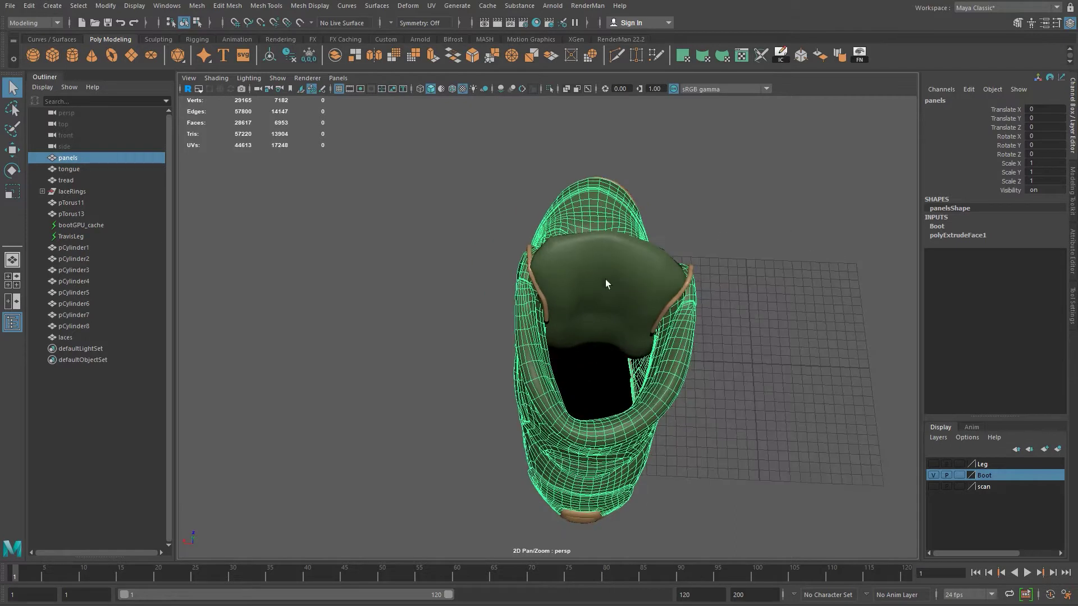
pyautogui.keyDown('alt'); pyautogui.moveTo(604, 377); pyautogui.dragTo(642, 365); pyautogui.keyUp('alt')
pyautogui.keyDown('alt'); pyautogui.moveTo(608, 409); pyautogui.dragTo(676, 395); pyautogui.keyUp('alt')
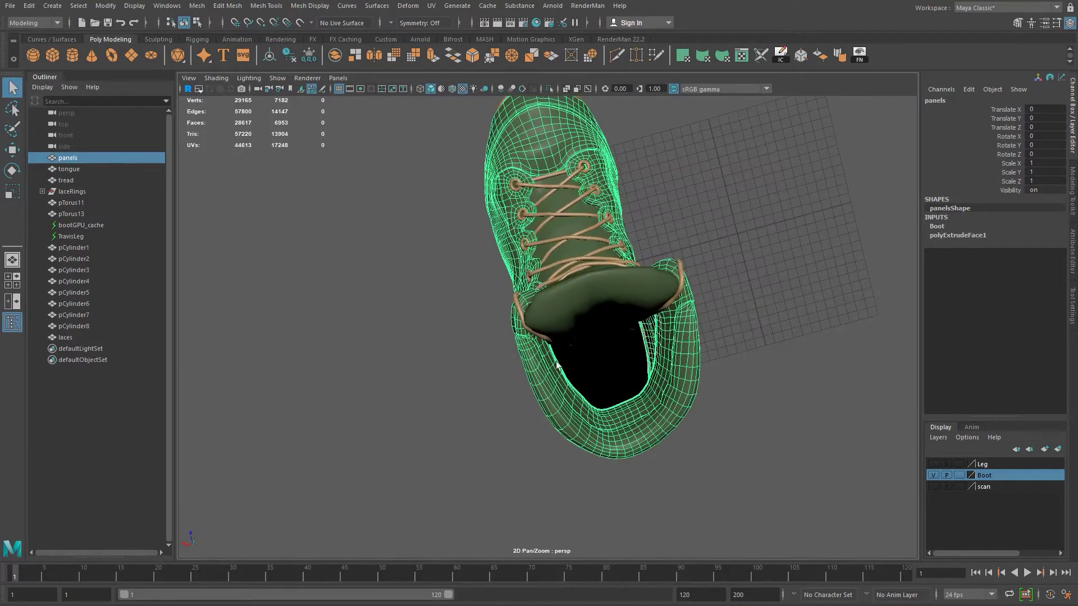
pyautogui.keyDown('alt'); pyautogui.moveTo(585, 378); pyautogui.dragTo(664, 321); pyautogui.keyUp('alt')
pyautogui.keyDown('alt'); pyautogui.moveTo(507, 401); pyautogui.dragTo(568, 395); pyautogui.keyUp('alt')
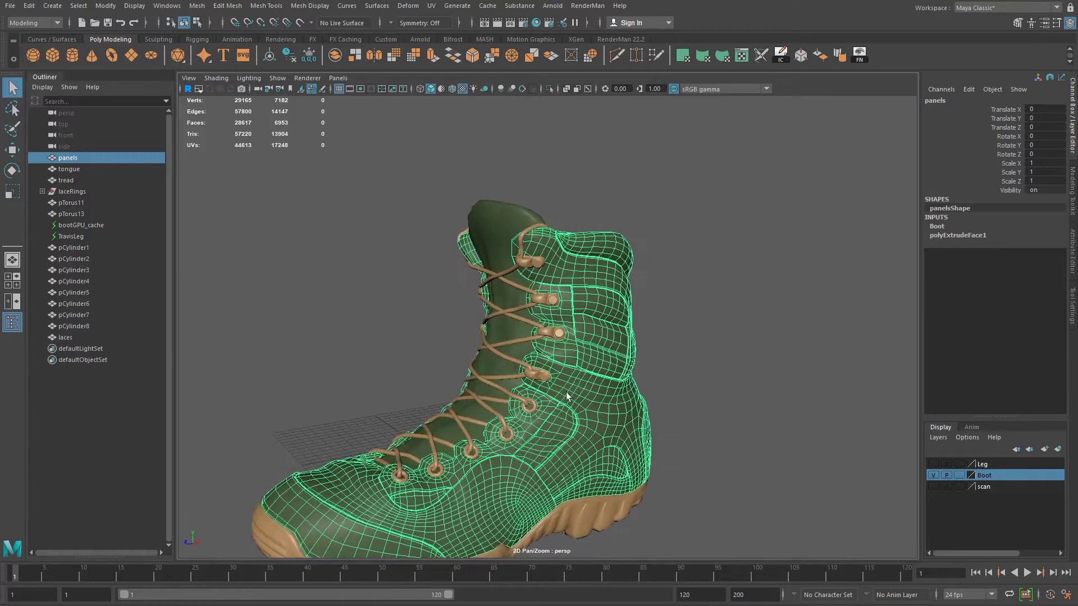
pyautogui.keyDown('alt'); pyautogui.moveTo(531, 402); pyautogui.dragTo(577, 352, button='middle'); pyautogui.keyUp('alt')
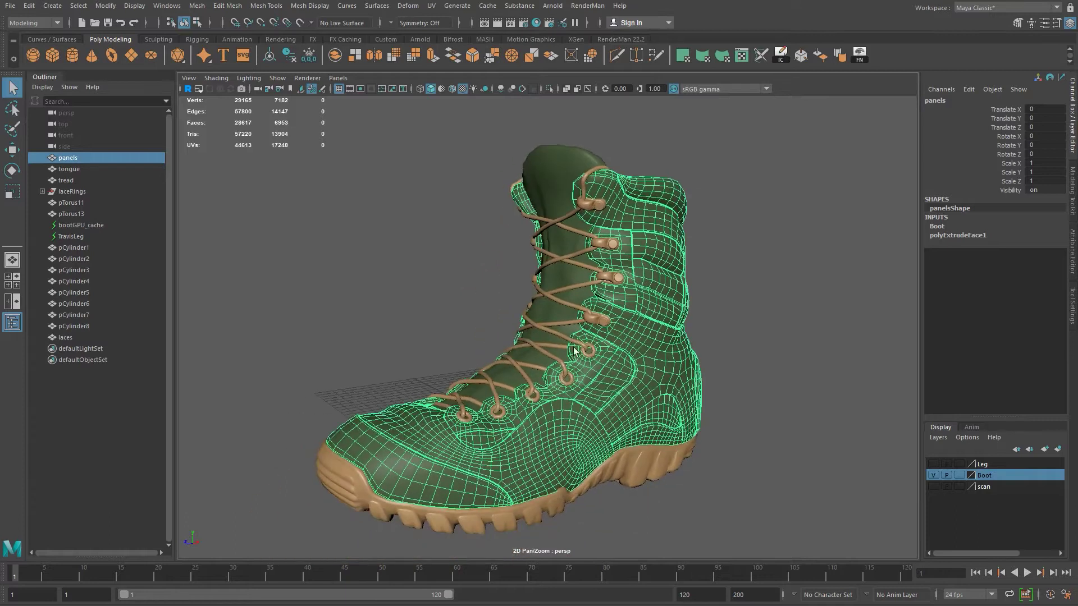
# Step: Show the scan layer to compare the modelled laces and hooks with the scan, and hide the scan again
pyautogui.click(934, 486)
pyautogui.scroll(5, 545, 404)
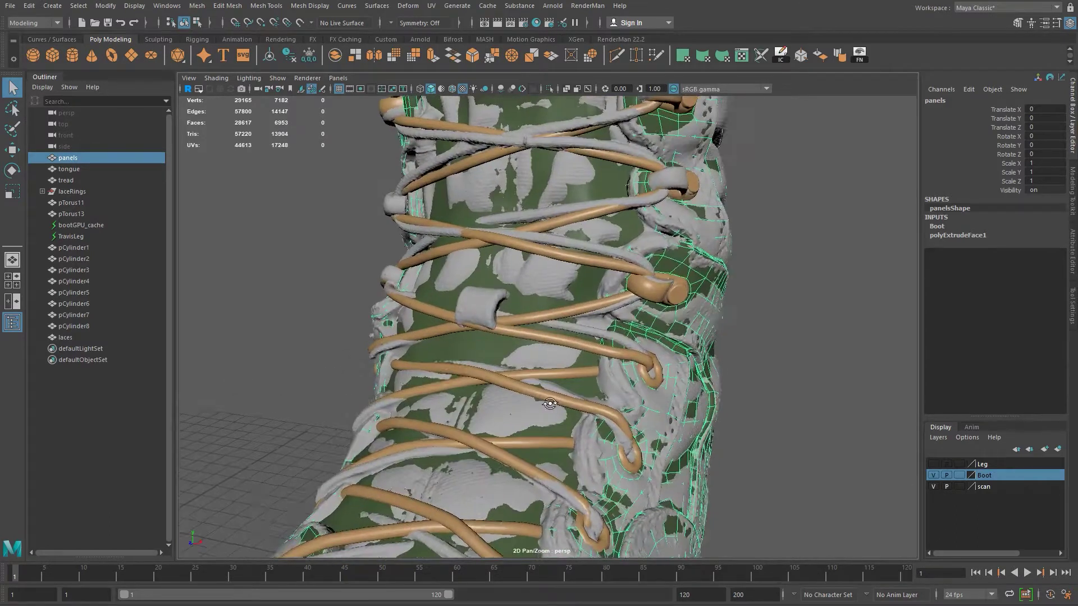
pyautogui.keyDown('alt'); pyautogui.moveTo(546, 403); pyautogui.dragTo(581, 394); pyautogui.keyUp('alt')
pyautogui.keyDown('alt'); pyautogui.moveTo(461, 323); pyautogui.dragTo(479, 317); pyautogui.keyUp('alt')
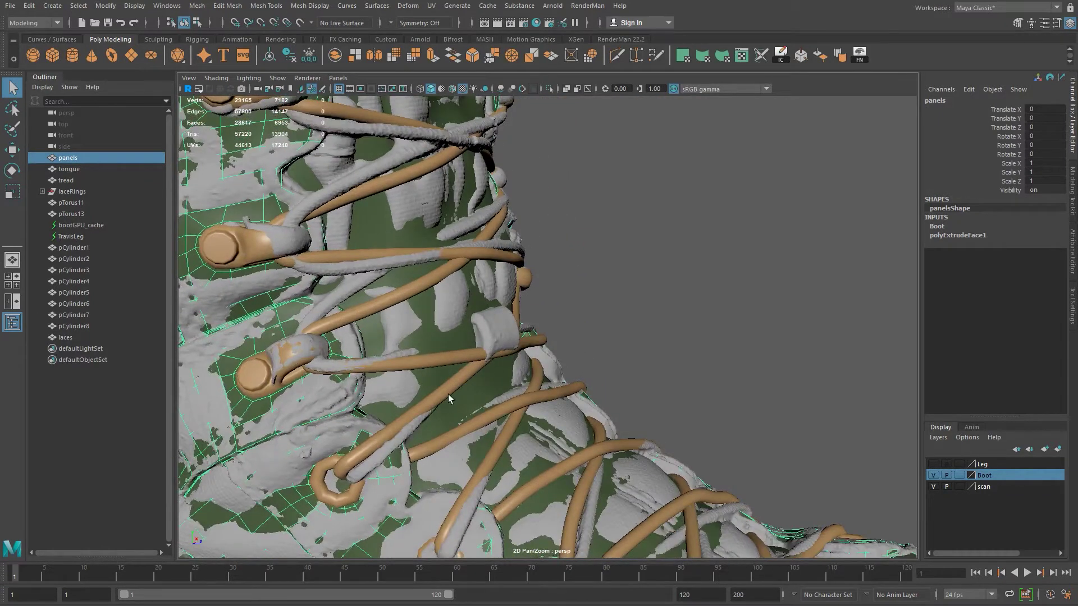
pyautogui.keyDown('alt'); pyautogui.moveTo(503, 335); pyautogui.dragTo(488, 324); pyautogui.keyUp('alt')
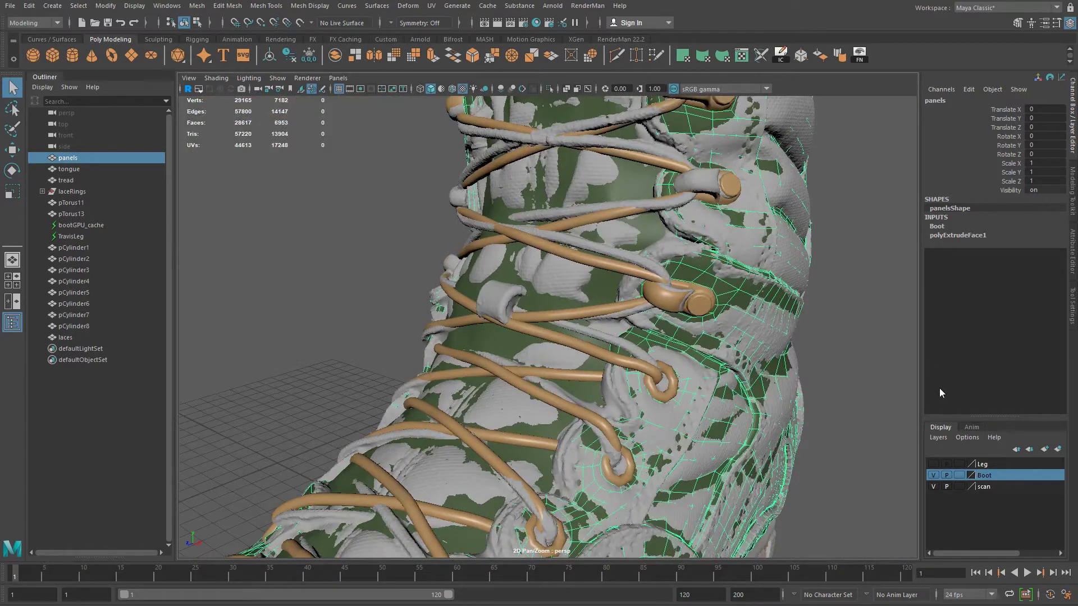
pyautogui.click(933, 487)
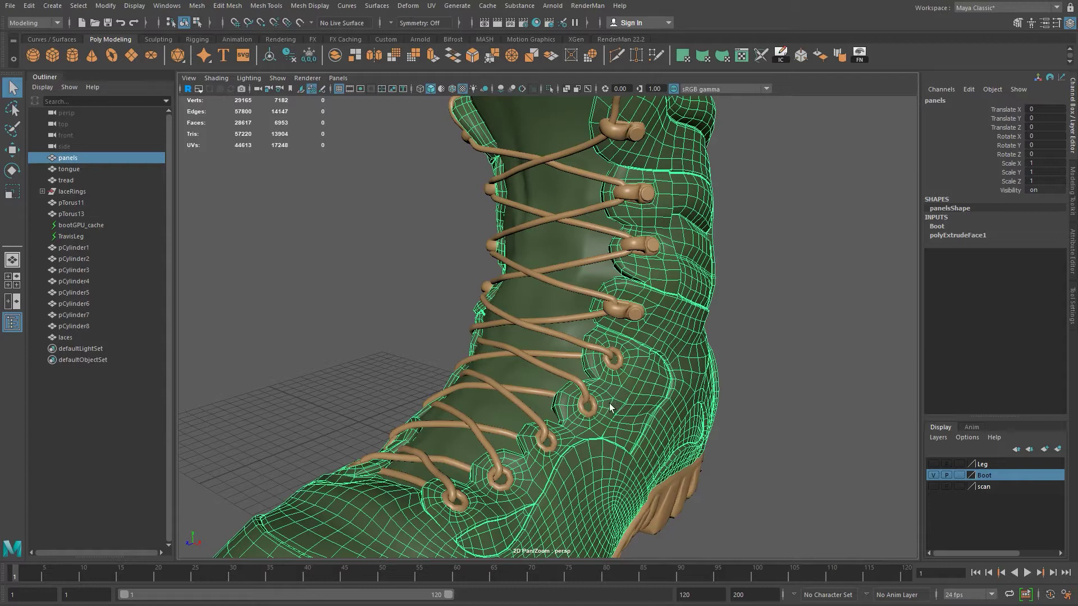
# Step: Show the Leg layer and select the TravisLeg mesh where the foot pokes through the boot's side
pyautogui.scroll(-2, 609, 403)
pyautogui.scroll(-2, 753, 429)
pyautogui.keyDown('alt'); pyautogui.moveTo(678, 425); pyautogui.dragTo(843, 393); pyautogui.keyUp('alt')
pyautogui.click(933, 465)
pyautogui.keyDown('alt'); pyautogui.moveTo(629, 539); pyautogui.dragTo(562, 449, button='middle'); pyautogui.keyUp('alt')
pyautogui.keyDown('alt'); pyautogui.moveTo(562, 449); pyautogui.dragTo(629, 483, button='right'); pyautogui.keyUp('alt')
pyautogui.keyDown('alt'); pyautogui.moveTo(629, 483); pyautogui.dragTo(552, 456); pyautogui.keyUp('alt')
pyautogui.click(686, 443)
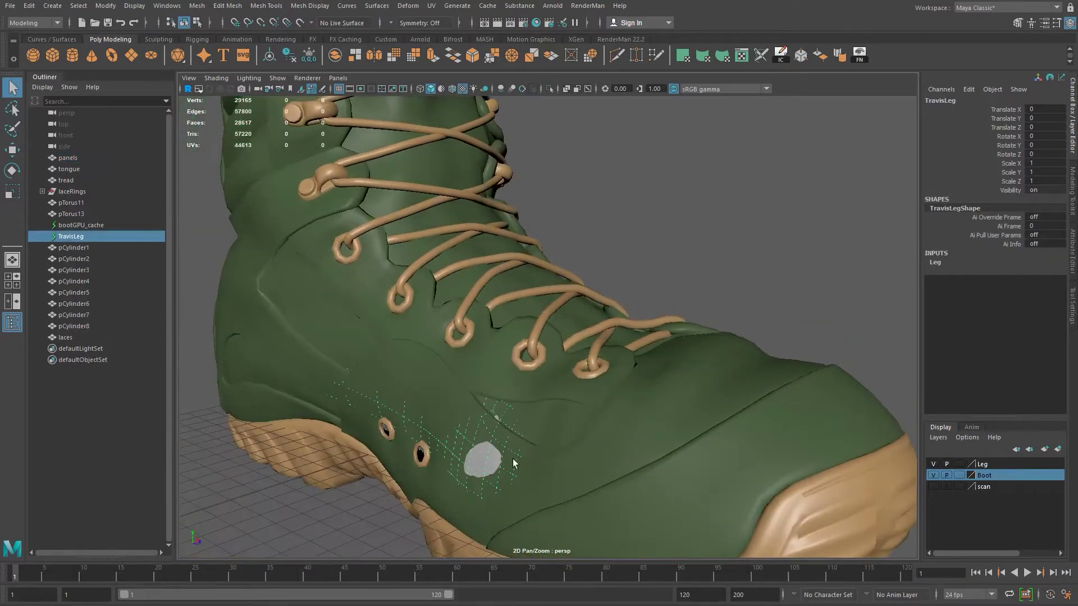
# Step: Isolate the TravisLeg mesh and examine the shape of the bare leg and foot from several sides
pyautogui.keyDown('alt'); pyautogui.moveTo(1076, 493); pyautogui.dragTo(712, 415, button='right'); pyautogui.keyUp('alt')
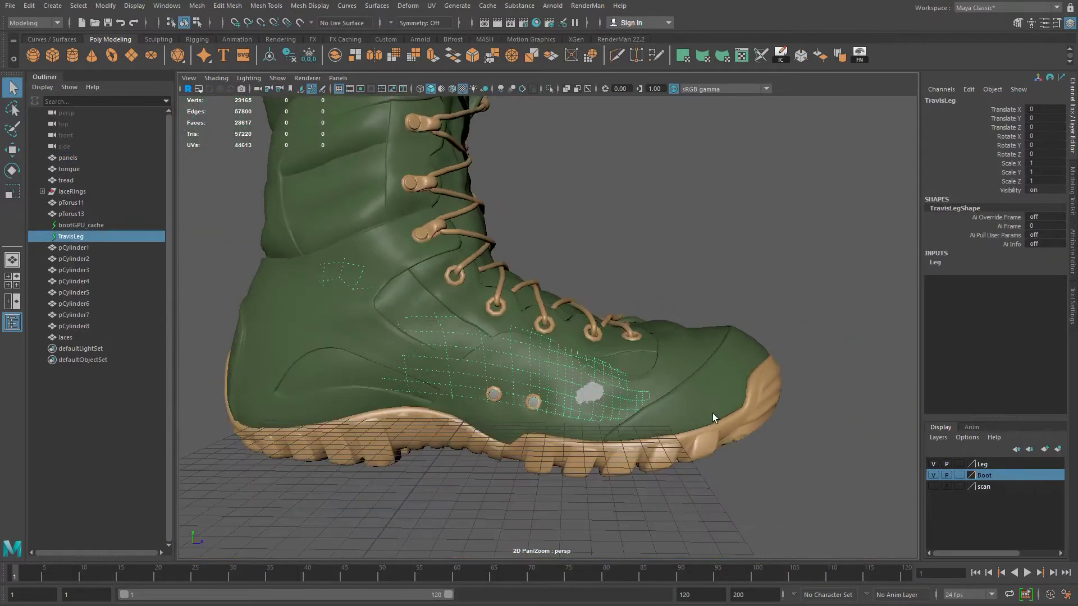
pyautogui.hotkey('ctrl', '1')
pyautogui.keyDown('alt'); pyautogui.moveTo(609, 385); pyautogui.dragTo(615, 412); pyautogui.keyUp('alt')
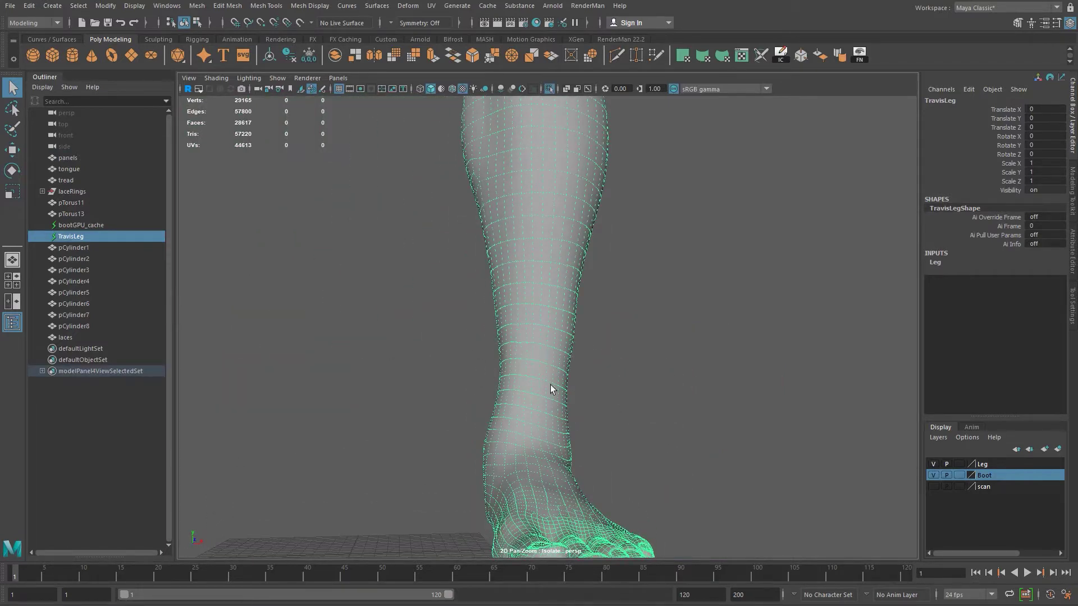
pyautogui.keyDown('alt'); pyautogui.moveTo(535, 411); pyautogui.dragTo(636, 435); pyautogui.keyUp('alt')
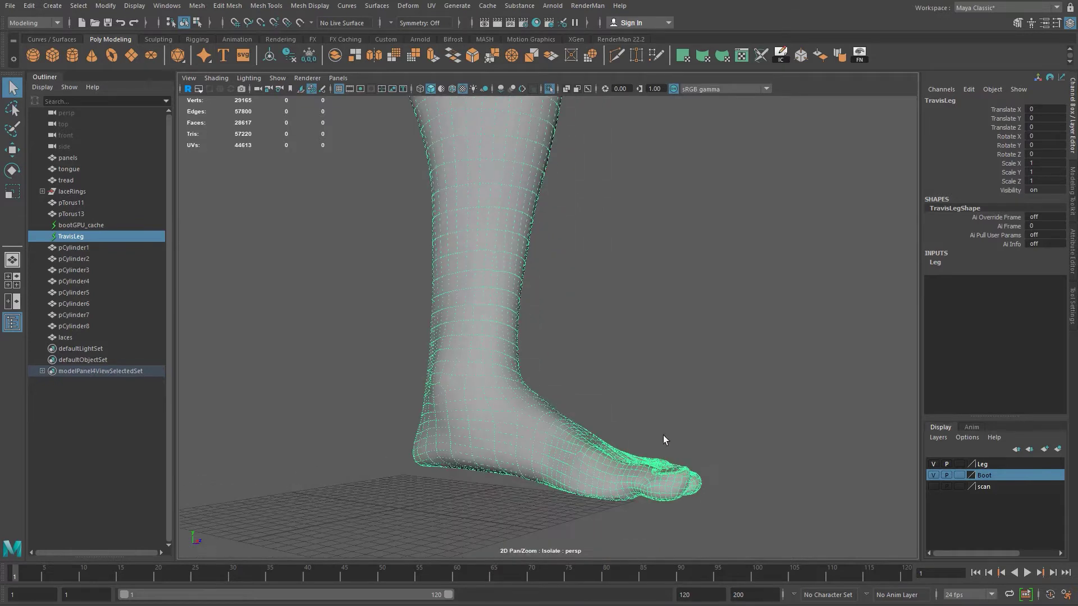
pyautogui.keyDown('alt'); pyautogui.moveTo(590, 492); pyautogui.dragTo(685, 385); pyautogui.keyUp('alt')
pyautogui.keyDown('alt'); pyautogui.moveTo(654, 493); pyautogui.dragTo(621, 378); pyautogui.keyUp('alt')
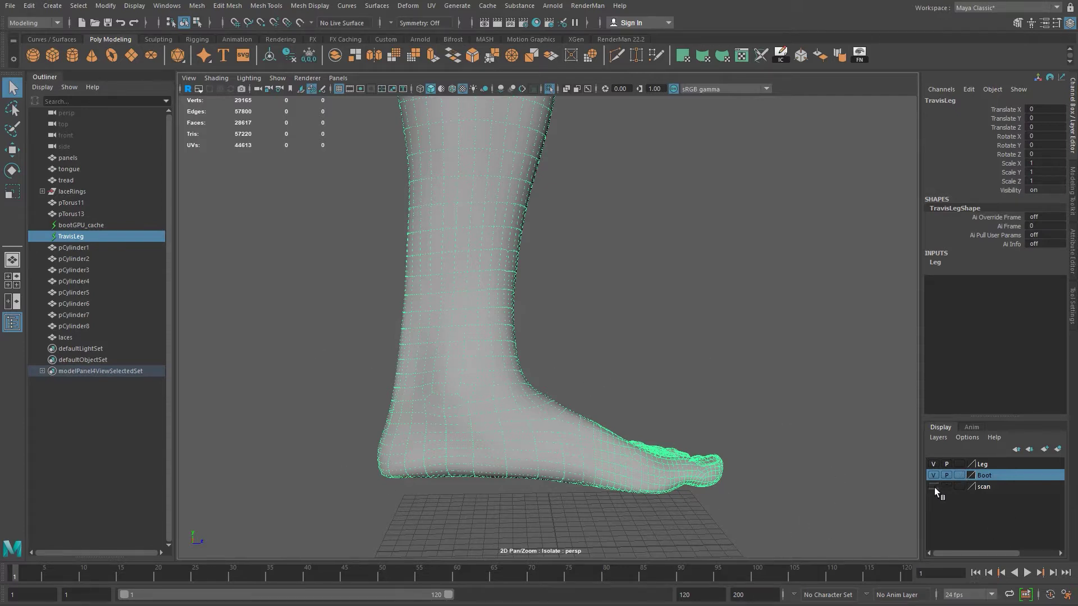
# Step: Exit isolation, deselect the leg and view the boot on the leg from the front and side
pyautogui.hotkey('ctrl', '1')
pyautogui.keyDown('alt'); pyautogui.moveTo(706, 477); pyautogui.dragTo(587, 508); pyautogui.keyUp('alt')
pyautogui.click(682, 483)
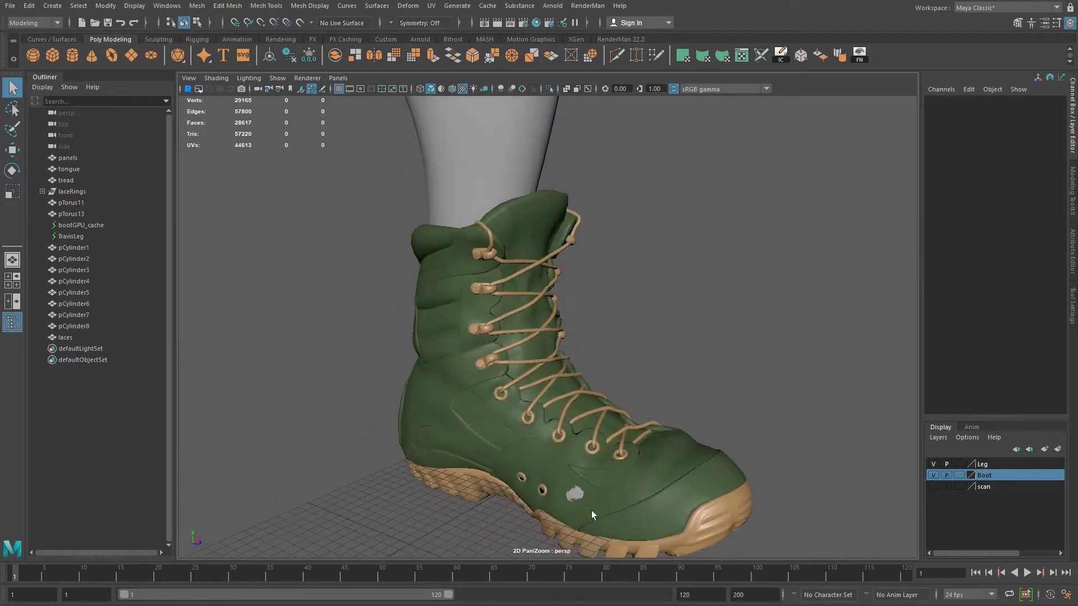
pyautogui.keyDown('alt'); pyautogui.moveTo(568, 398); pyautogui.dragTo(588, 319); pyautogui.keyUp('alt')
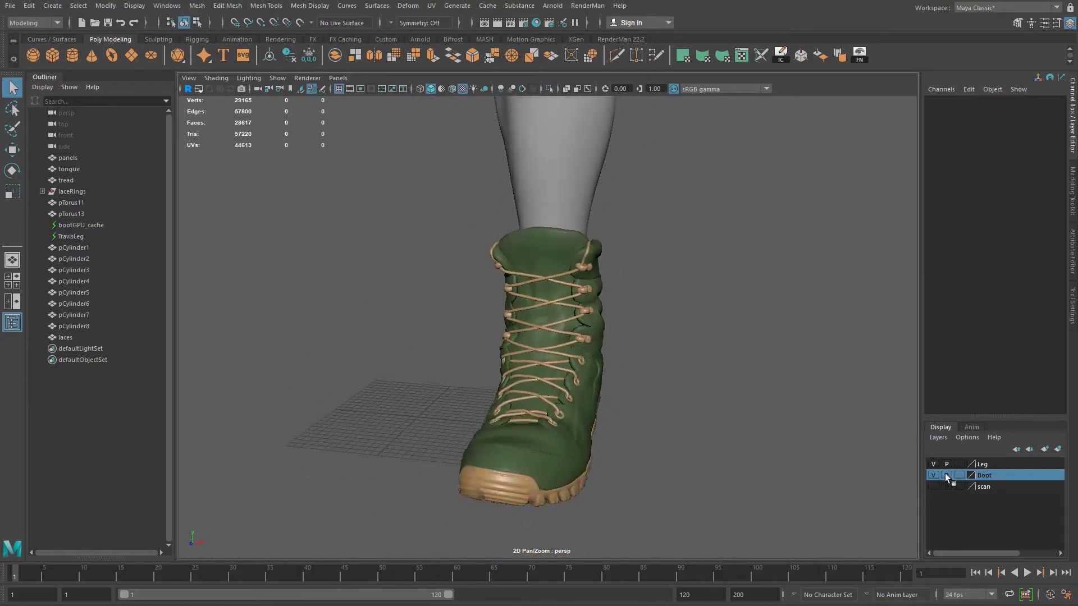
pyautogui.keyDown('alt'); pyautogui.moveTo(439, 355); pyautogui.dragTo(602, 326); pyautogui.keyUp('alt')
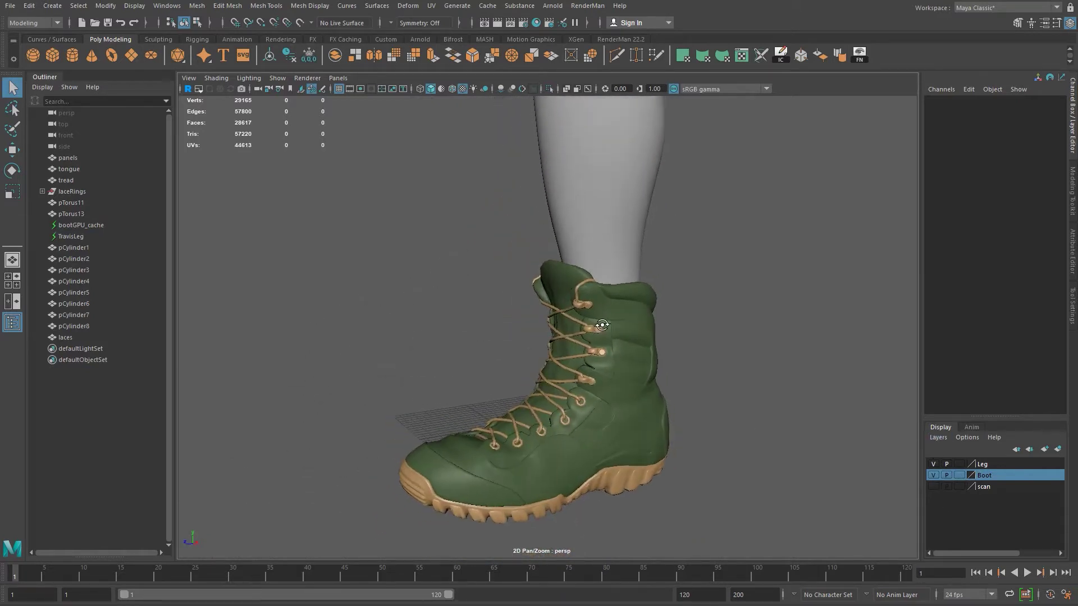
# Step: Open the recent full-character scene without saving the changes to the current boot scene
pyautogui.rightClick(96, 21)
pyautogui.click(226, 38)
pyautogui.click(532, 324)
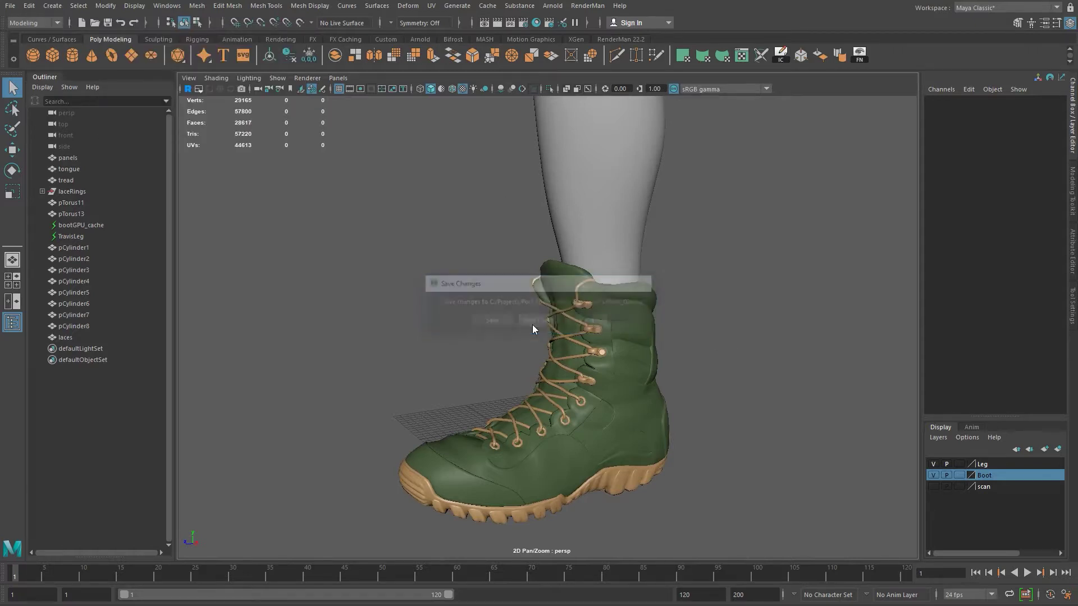
pyautogui.click(531, 325)
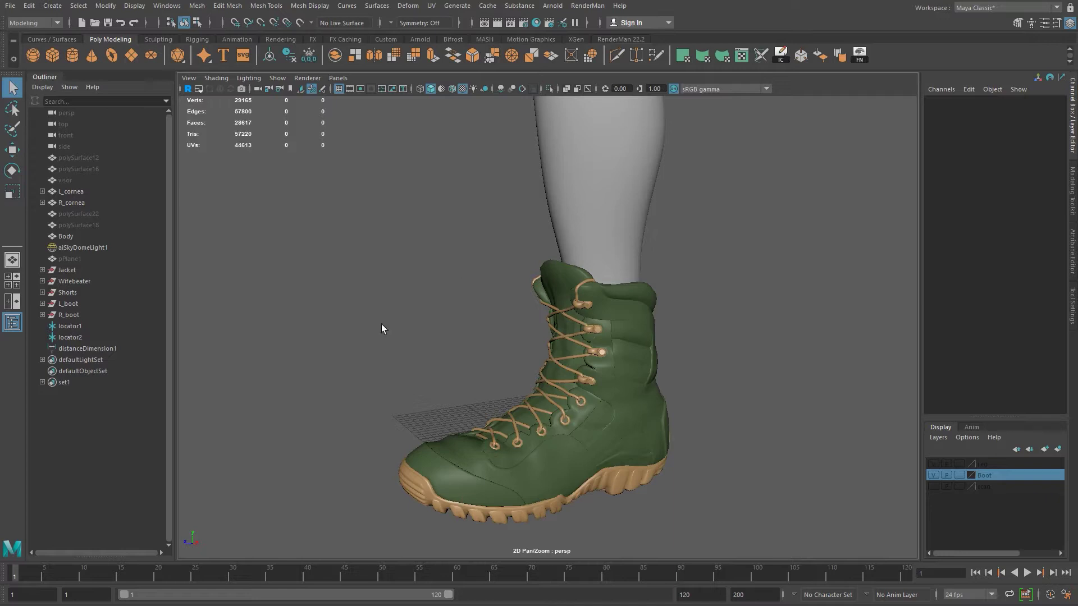
# Step: Examine both boots on the character's legs from the front, back and sides
pyautogui.press('\\')
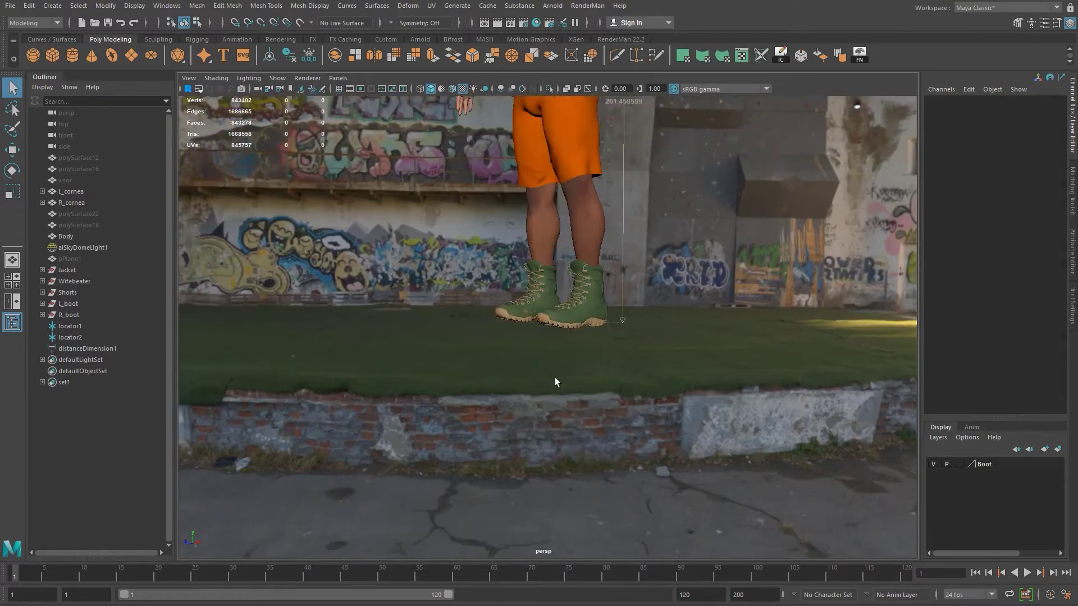
pyautogui.keyDown('alt'); pyautogui.moveTo(555, 377); pyautogui.dragTo(588, 365); pyautogui.keyUp('alt')
pyautogui.keyDown('alt'); pyautogui.moveTo(724, 488); pyautogui.dragTo(677, 438); pyautogui.keyUp('alt')
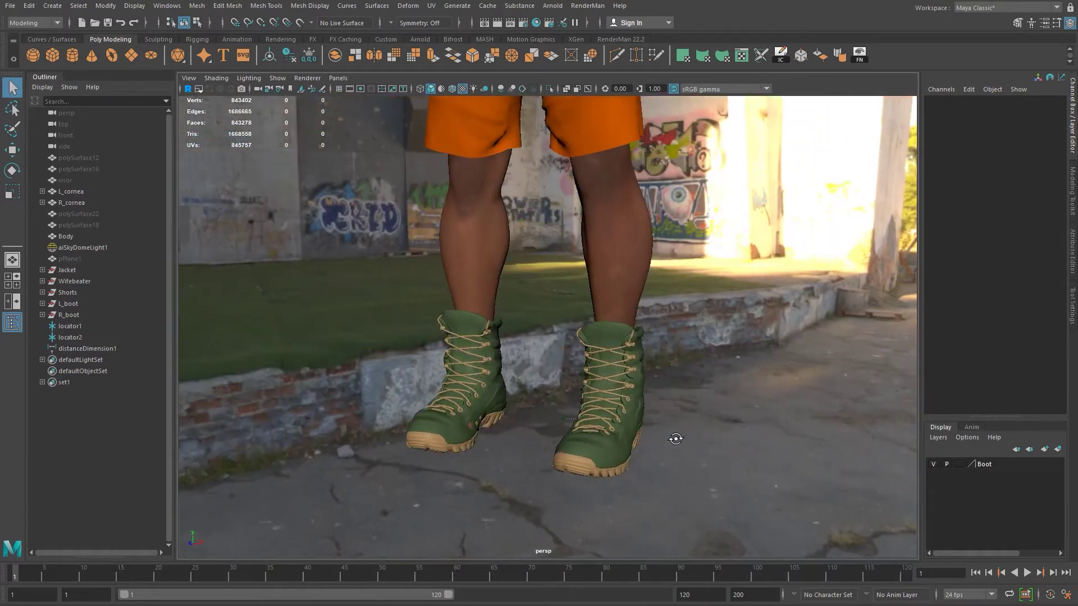
pyautogui.keyDown('alt'); pyautogui.moveTo(677, 439); pyautogui.dragTo(703, 438, button='right'); pyautogui.keyUp('alt')
pyautogui.keyDown('alt'); pyautogui.moveTo(703, 438); pyautogui.dragTo(730, 422); pyautogui.keyUp('alt')
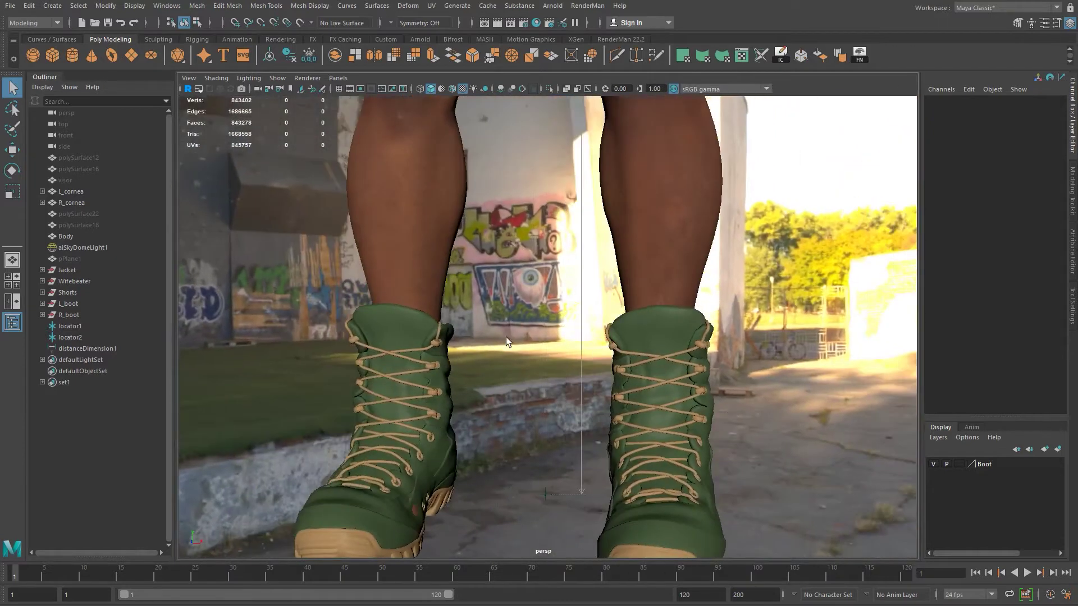
pyautogui.keyDown('alt'); pyautogui.moveTo(696, 379); pyautogui.dragTo(238, 306); pyautogui.keyUp('alt')
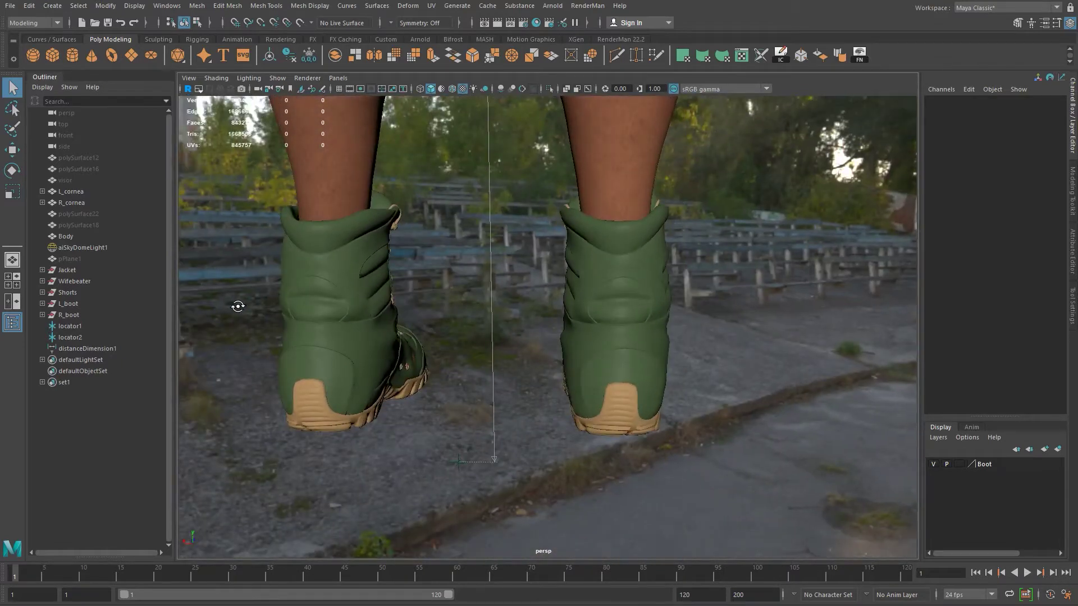
pyautogui.keyDown('alt'); pyautogui.moveTo(653, 338); pyautogui.dragTo(464, 198); pyautogui.keyUp('alt')
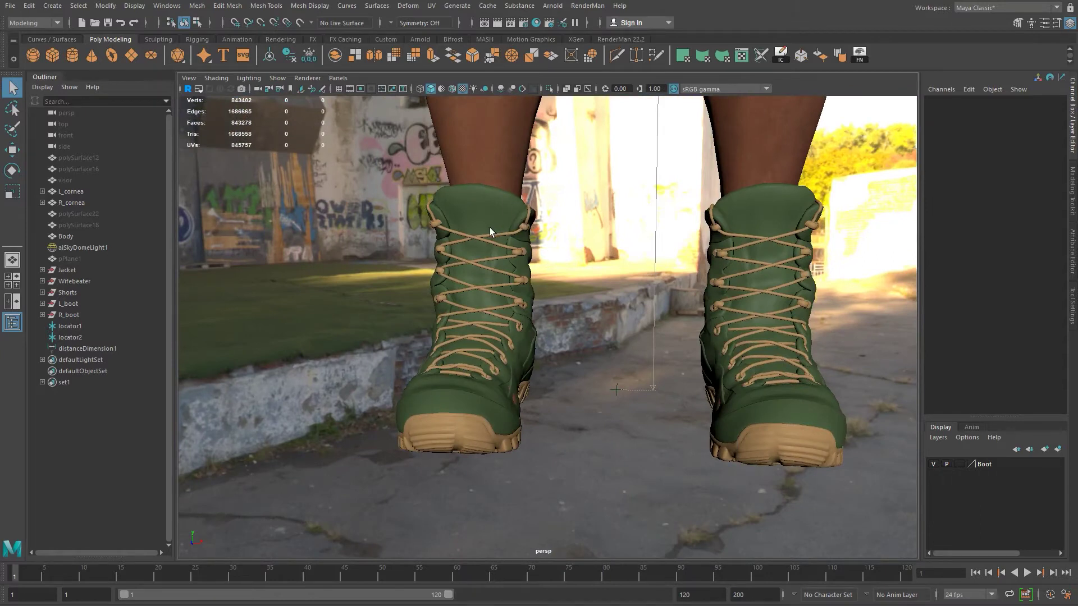
pyautogui.keyDown('alt'); pyautogui.moveTo(489, 227); pyautogui.dragTo(533, 337); pyautogui.keyUp('alt')
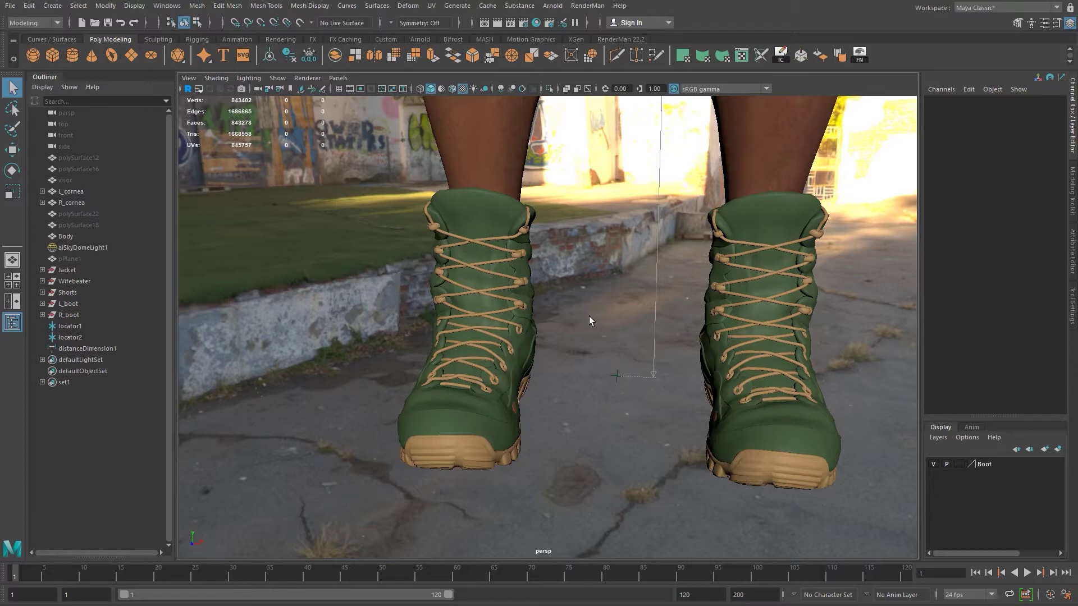
pyautogui.moveTo(537, 353)
pyautogui.keyDown('alt'); pyautogui.mouseDown()
pyautogui.moveTo(482, 361)
pyautogui.moveTo(609, 356)
pyautogui.moveTo(532, 373)
pyautogui.mouseUp(); pyautogui.keyUp('alt')
pyautogui.keyDown('alt'); pyautogui.moveTo(607, 325); pyautogui.dragTo(729, 388); pyautogui.keyUp('alt')
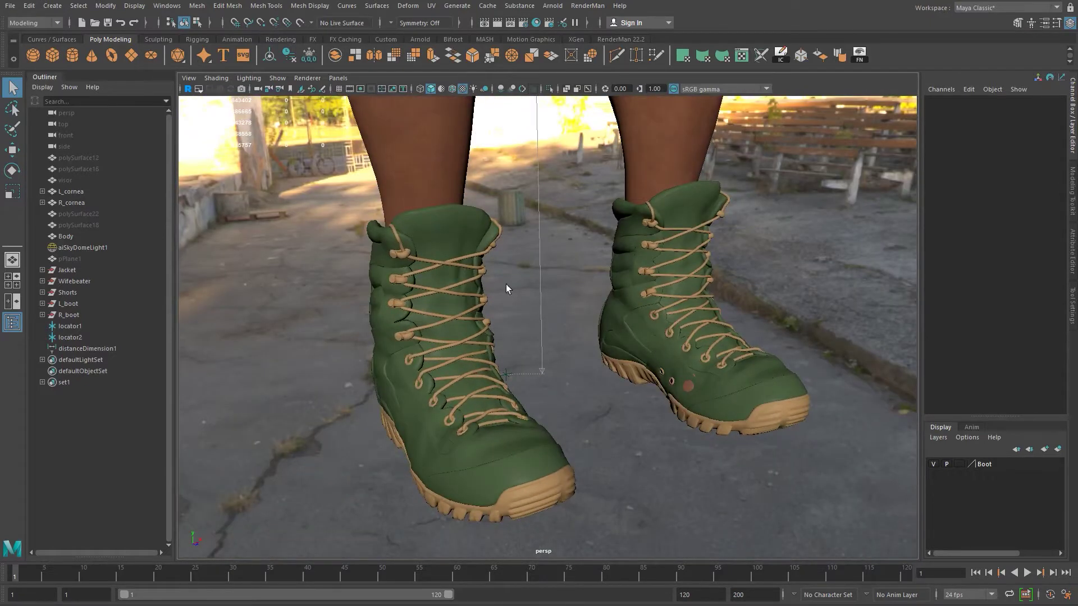
pyautogui.keyDown('alt'); pyautogui.moveTo(562, 485); pyautogui.dragTo(629, 437); pyautogui.keyUp('alt')
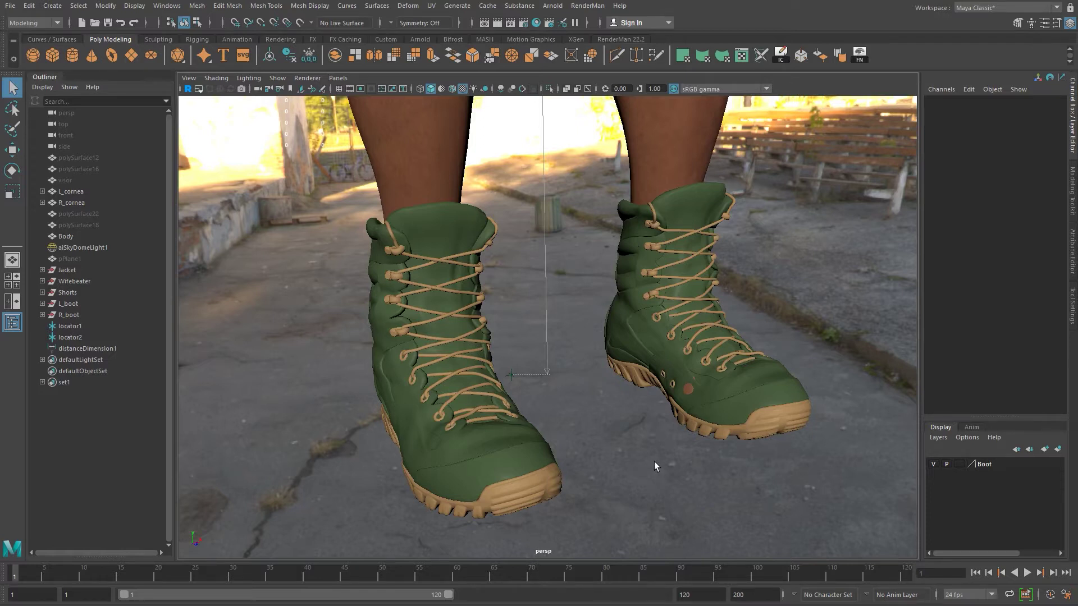
# Step: Inspect the laces, tongues and soles of both boots up close while circling the character's lower legs
pyautogui.keyDown('alt'); pyautogui.moveTo(629, 365); pyautogui.dragTo(573, 359); pyautogui.keyUp('alt')
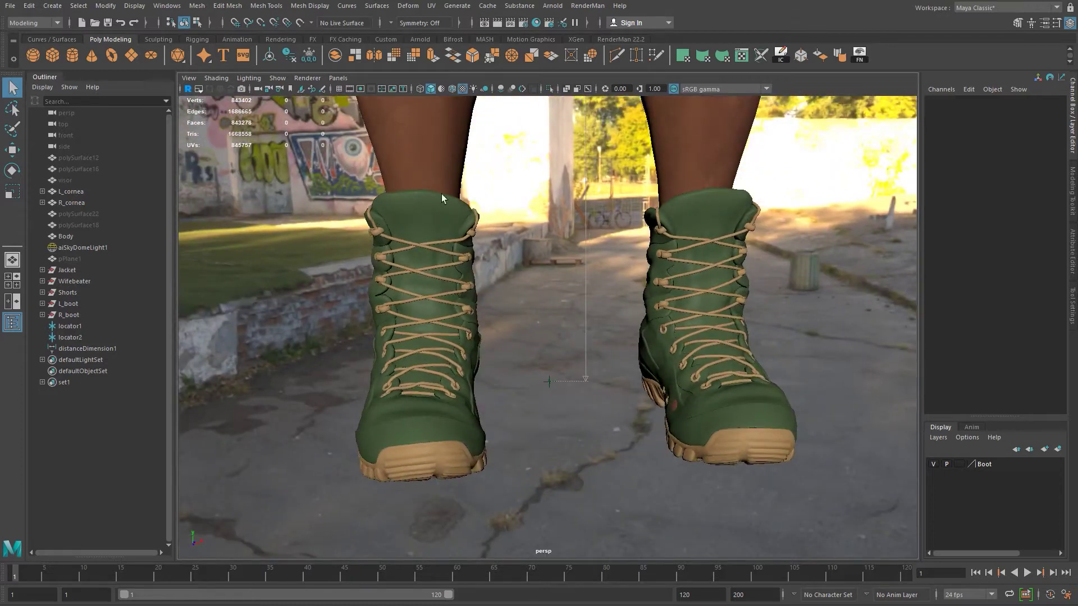
pyautogui.keyDown('alt'); pyautogui.moveTo(544, 279); pyautogui.dragTo(487, 348); pyautogui.keyUp('alt')
pyautogui.keyDown('alt'); pyautogui.moveTo(747, 382); pyautogui.dragTo(775, 525, button='middle'); pyautogui.keyUp('alt')
pyautogui.keyDown('alt'); pyautogui.moveTo(775, 525); pyautogui.dragTo(534, 404, button='right'); pyautogui.keyUp('alt')
pyautogui.keyDown('alt'); pyautogui.moveTo(533, 394); pyautogui.dragTo(612, 389); pyautogui.keyUp('alt')
pyautogui.keyDown('alt'); pyautogui.moveTo(542, 342); pyautogui.dragTo(533, 360, button='middle'); pyautogui.keyUp('alt')
pyautogui.keyDown('alt'); pyautogui.moveTo(533, 359); pyautogui.dragTo(879, 355); pyautogui.keyUp('alt')
pyautogui.keyDown('alt'); pyautogui.moveTo(547, 341); pyautogui.dragTo(699, 340); pyautogui.keyUp('alt')
# Step: View the boots together with the character's shorts and bare legs to judge their overall proportions
pyautogui.keyDown('alt'); pyautogui.moveTo(548, 357); pyautogui.dragTo(671, 478, button='right'); pyautogui.keyUp('alt')
pyautogui.keyDown('alt'); pyautogui.moveTo(643, 435); pyautogui.dragTo(635, 354, button='middle'); pyautogui.keyUp('alt')
pyautogui.keyDown('alt'); pyautogui.moveTo(635, 360); pyautogui.dragTo(62, 372); pyautogui.keyUp('alt')
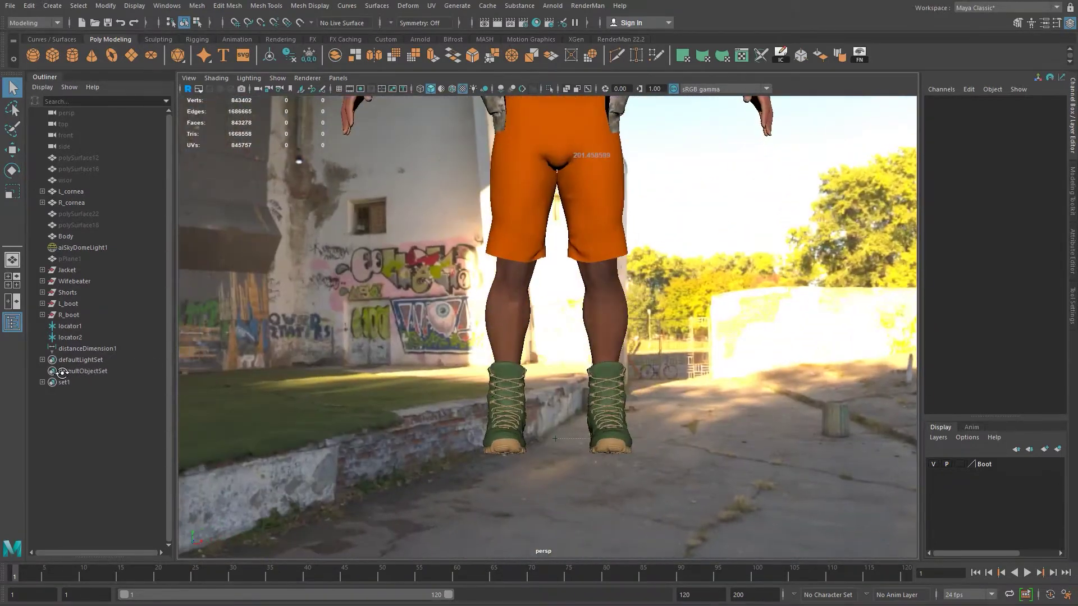
pyautogui.keyDown('alt'); pyautogui.moveTo(435, 409); pyautogui.dragTo(524, 472, button='right'); pyautogui.keyUp('alt')
pyautogui.keyDown('alt'); pyautogui.moveTo(525, 472); pyautogui.dragTo(541, 388, button='middle'); pyautogui.keyUp('alt')
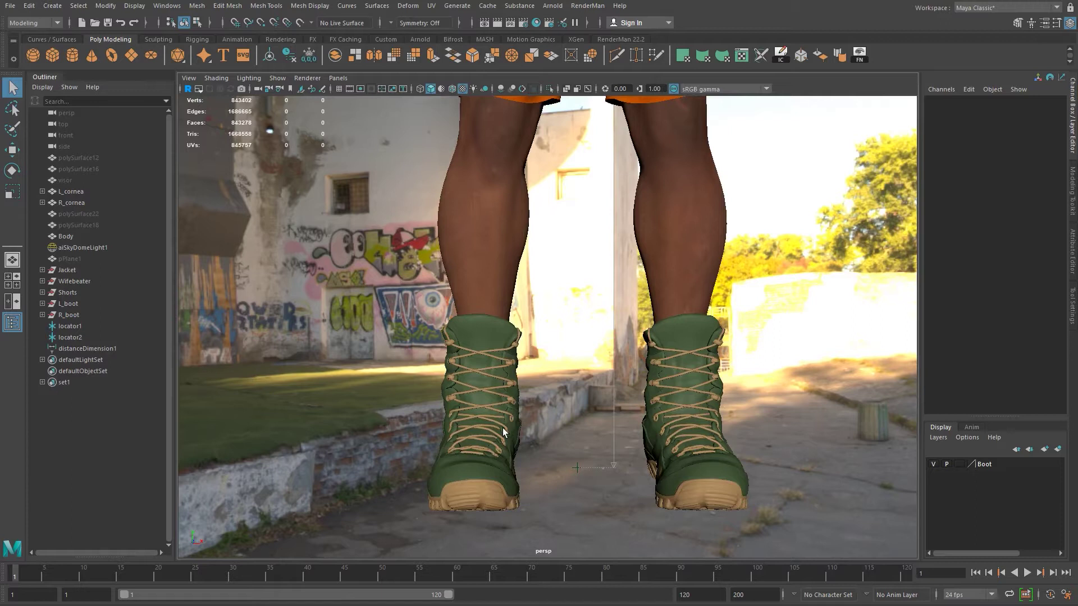
pyautogui.keyDown('alt'); pyautogui.moveTo(699, 528); pyautogui.dragTo(647, 454); pyautogui.keyUp('alt')
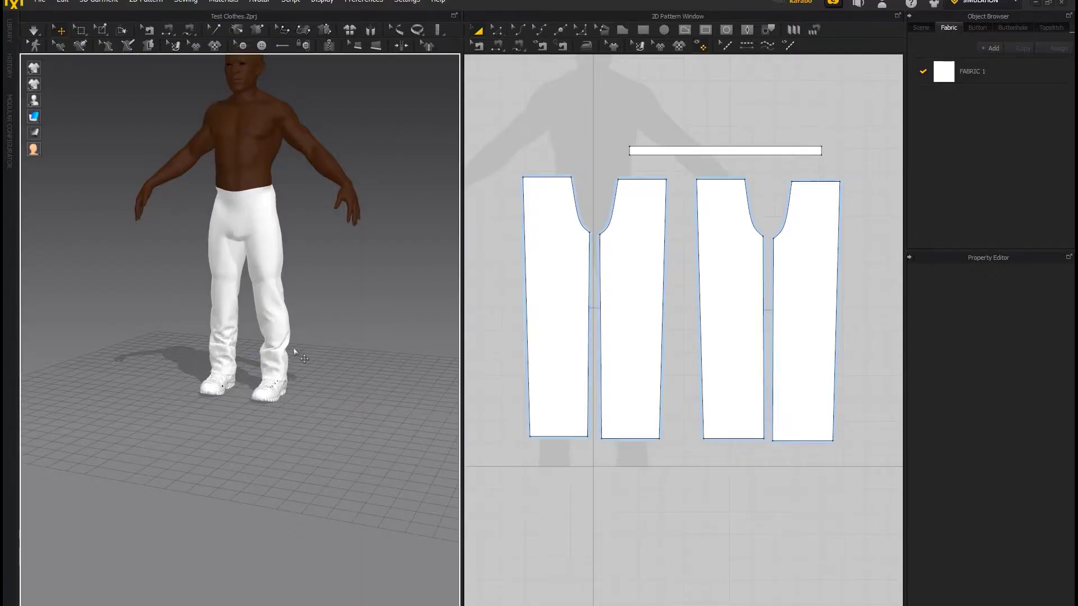
# Step: Switch to Marvelous Designer and examine how the white trousers fall over the boots from the front, back and sides
pyautogui.moveTo(294, 348); pyautogui.dragTo(301, 393, button='right')
pyautogui.scroll(5, 305, 418)
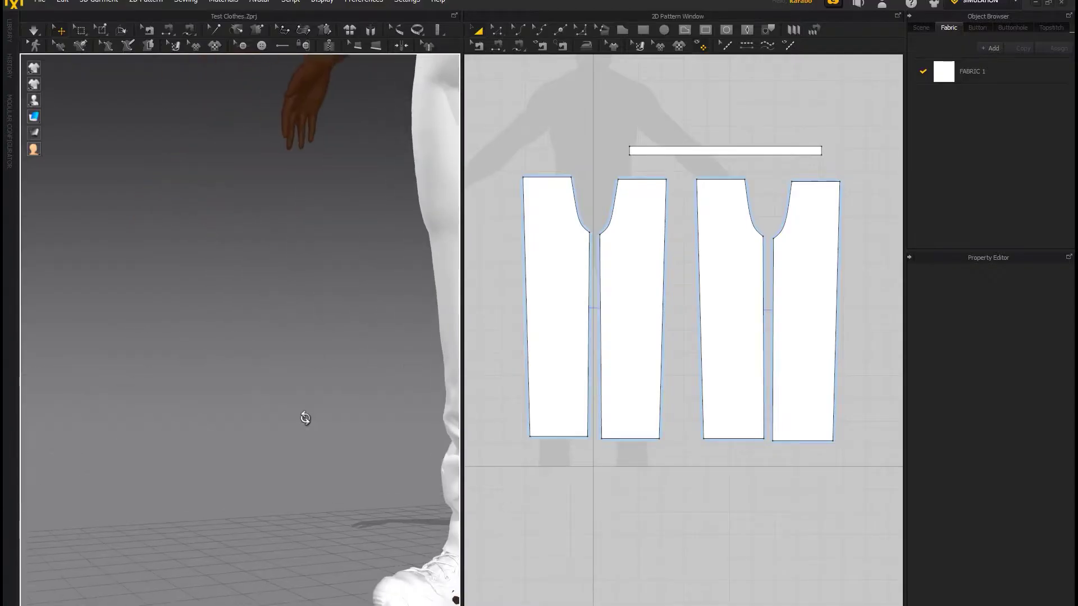
pyautogui.scroll(-5, 347, 453)
pyautogui.moveTo(330, 433); pyautogui.dragTo(267, 452, button='right')
pyautogui.scroll(3, 345, 460)
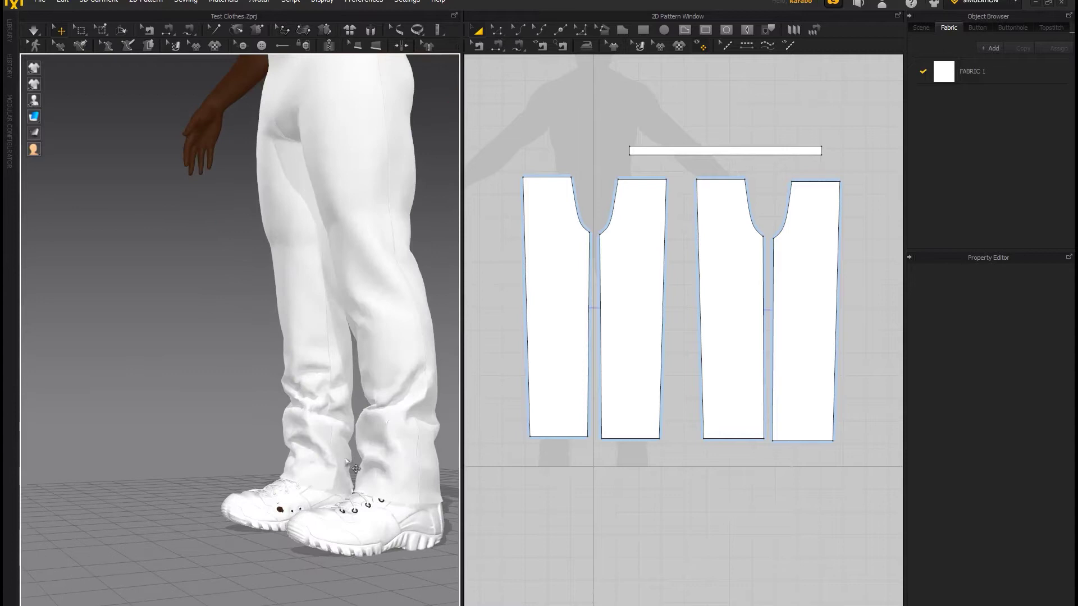
pyautogui.scroll(-2, 346, 461)
pyautogui.moveTo(346, 462); pyautogui.dragTo(315, 314, button='right')
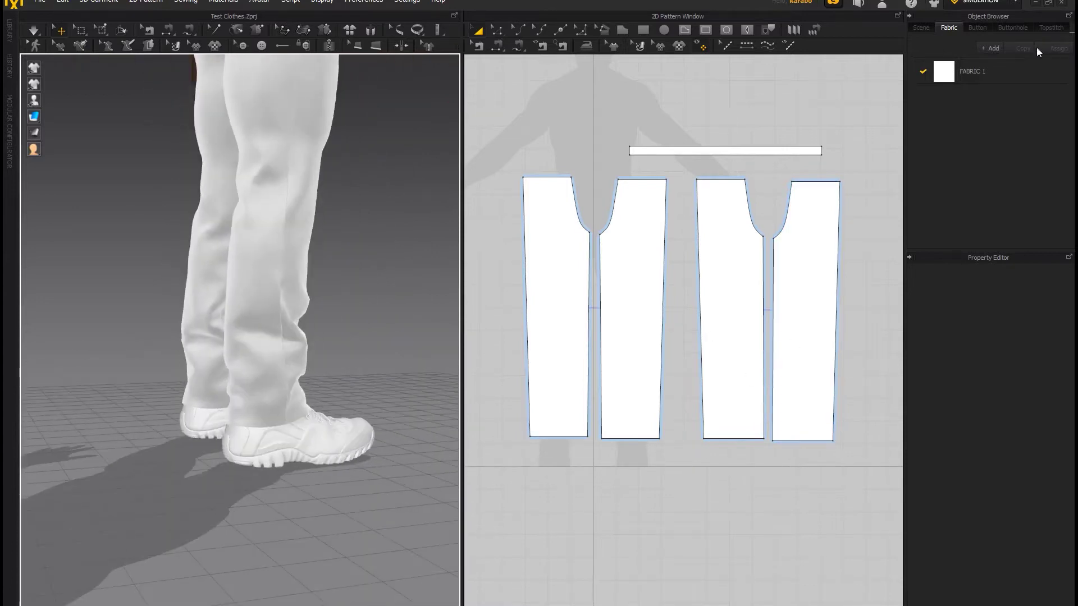
pyautogui.moveTo(371, 306); pyautogui.dragTo(308, 267, button='right')
pyautogui.moveTo(308, 258); pyautogui.dragTo(363, 329, button='middle')
pyautogui.moveTo(363, 329); pyautogui.dragTo(179, 323, button='right')
pyautogui.moveTo(305, 245); pyautogui.dragTo(355, 303, button='middle')
pyautogui.moveTo(356, 304); pyautogui.dragTo(311, 308, button='right')
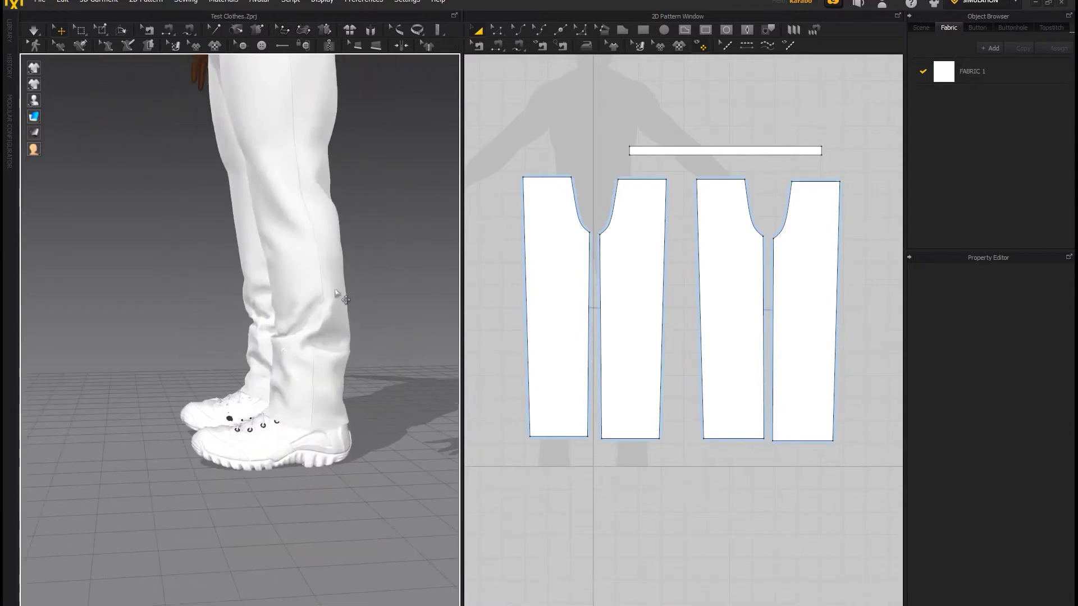
# Step: Inspect the trouser hems around the boot heels and ankles up close, from behind and from both sides
pyautogui.moveTo(292, 406); pyautogui.dragTo(431, 433, button='right')
pyautogui.scroll(5, 292, 411)
pyautogui.moveTo(430, 433); pyautogui.dragTo(260, 398, button='middle')
pyautogui.moveTo(260, 397); pyautogui.dragTo(114, 386, button='right')
pyautogui.scroll(-6, 246, 383)
pyautogui.scroll(5, 174, 400)
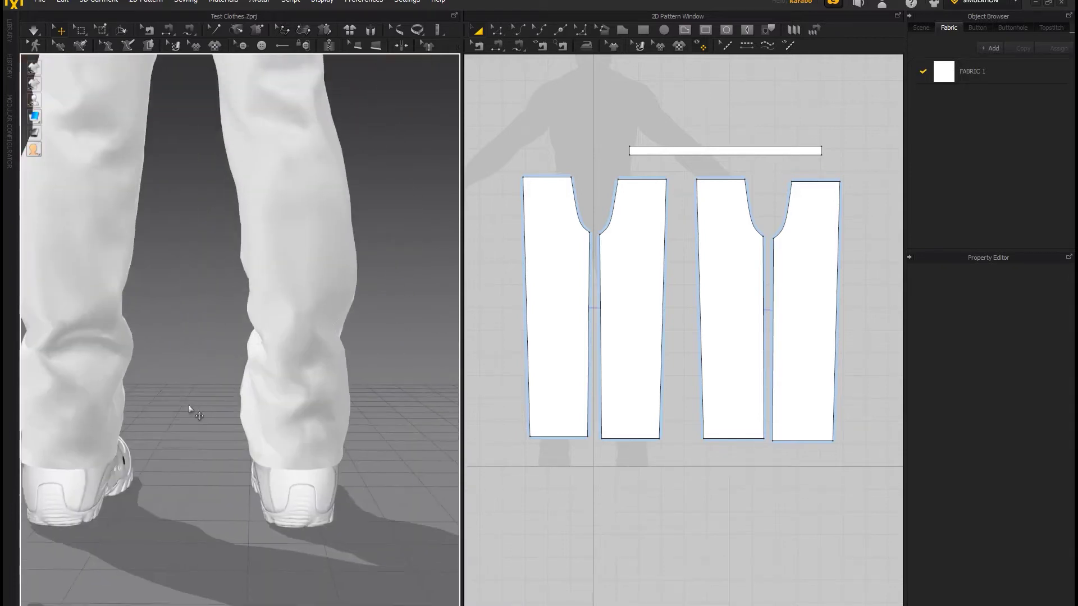
pyautogui.moveTo(187, 405); pyautogui.dragTo(219, 389, button='middle')
pyautogui.moveTo(219, 389); pyautogui.dragTo(318, 365, button='right')
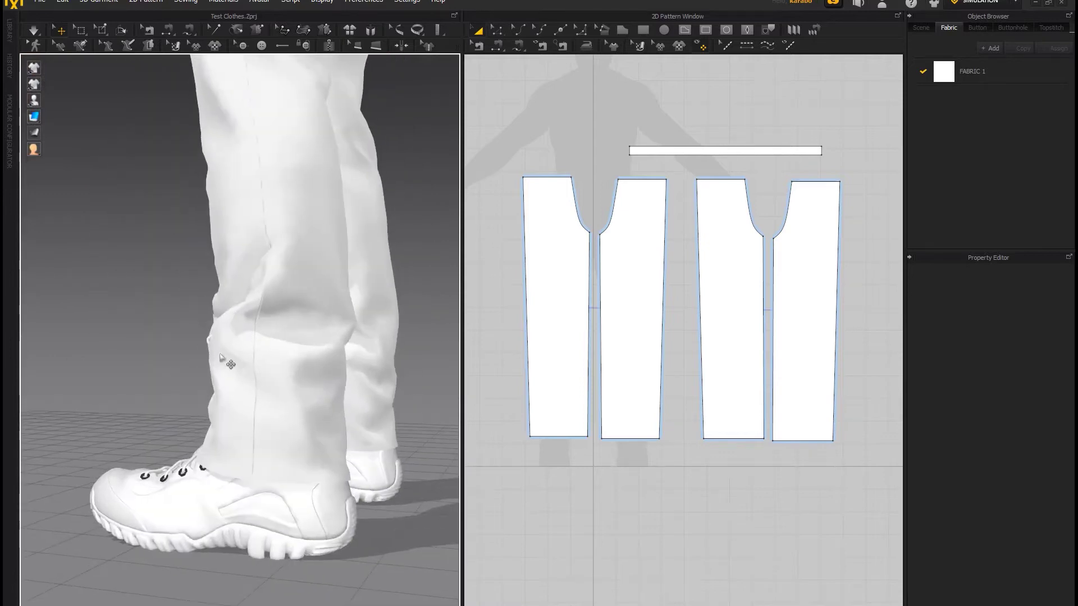
pyautogui.moveTo(279, 403); pyautogui.dragTo(408, 365, button='right')
pyautogui.scroll(2, 288, 372)
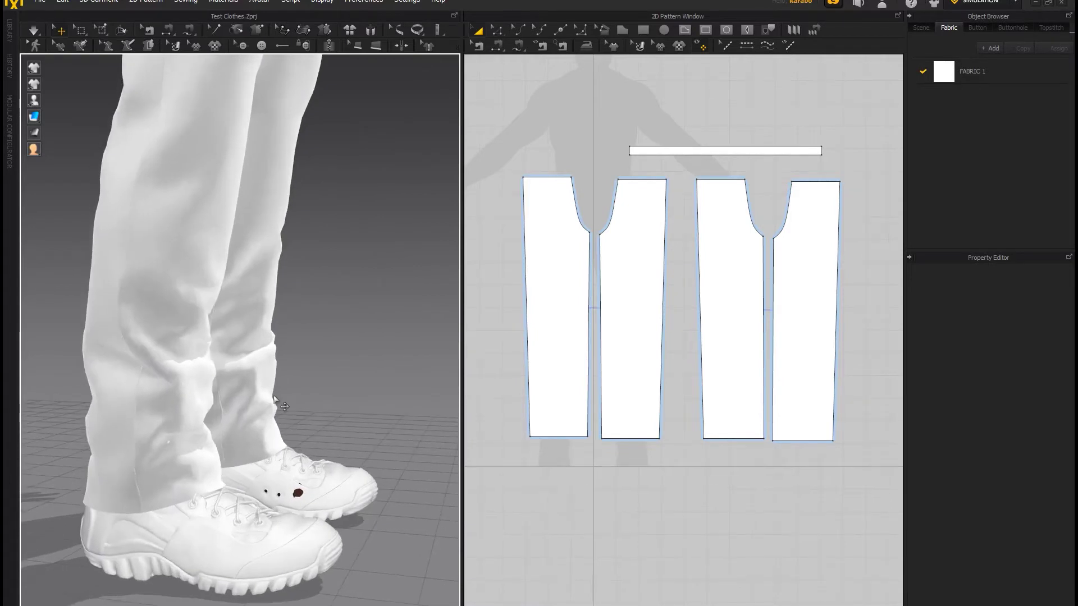
pyautogui.moveTo(273, 397)
pyautogui.mouseDown(button='right')
pyautogui.moveTo(214, 380)
pyautogui.moveTo(272, 402)
pyautogui.mouseUp(button='right')
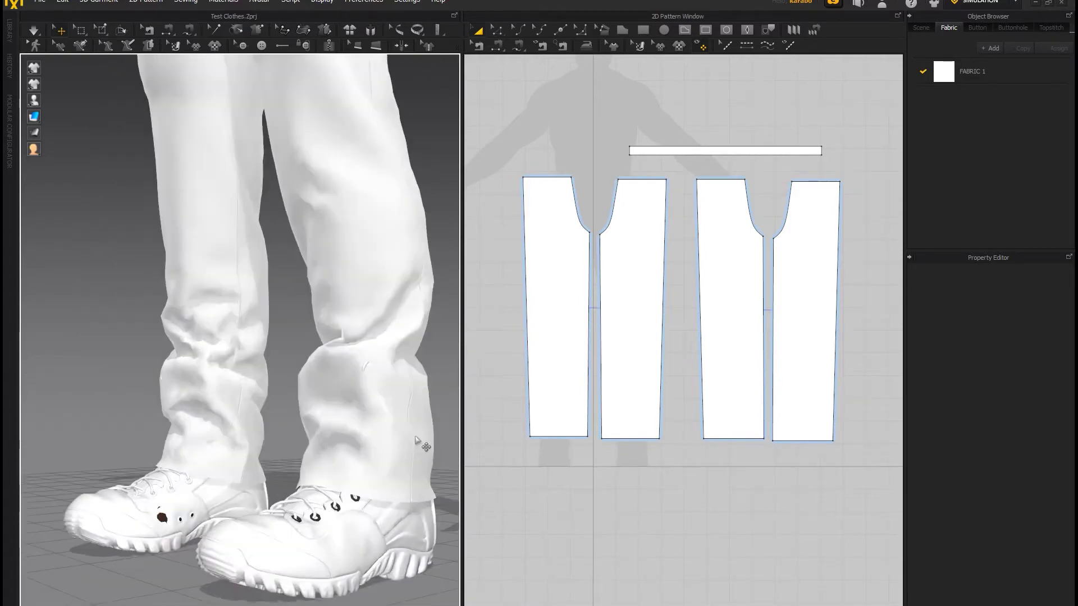
# Step: Examine the trouser folds above the boots' laces from the front and from raised and side angles
pyautogui.scroll(-2, 414, 441)
pyautogui.moveTo(397, 433); pyautogui.dragTo(284, 331, button='right')
pyautogui.scroll(3, 270, 384)
pyautogui.moveTo(270, 383); pyautogui.dragTo(416, 409, button='right')
pyautogui.scroll(3, 252, 395)
pyautogui.moveTo(252, 394); pyautogui.dragTo(82, 272, button='right')
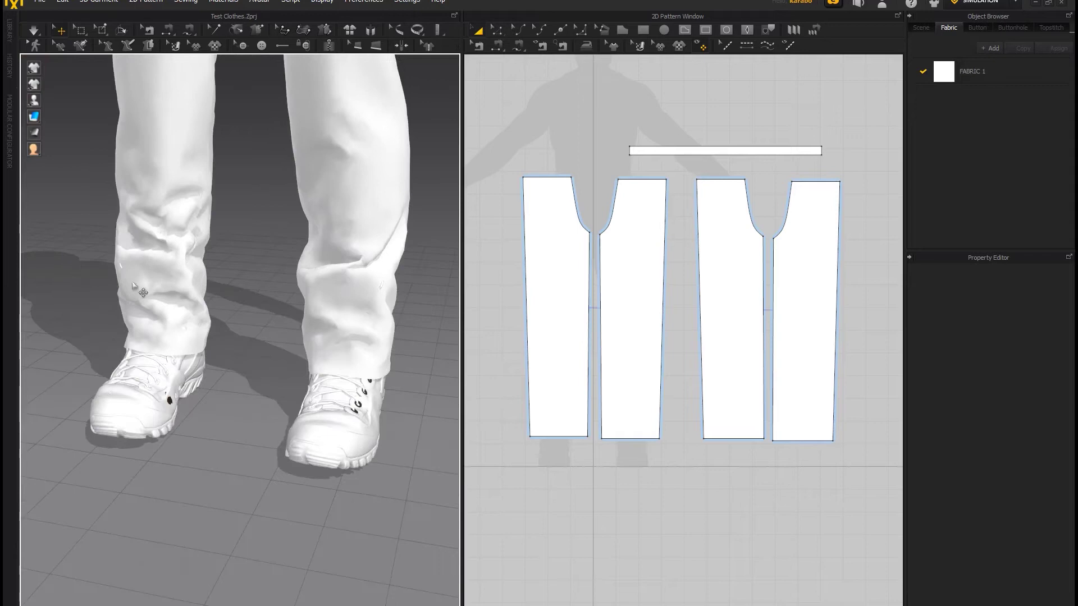
pyautogui.moveTo(359, 452); pyautogui.dragTo(268, 428, button='right')
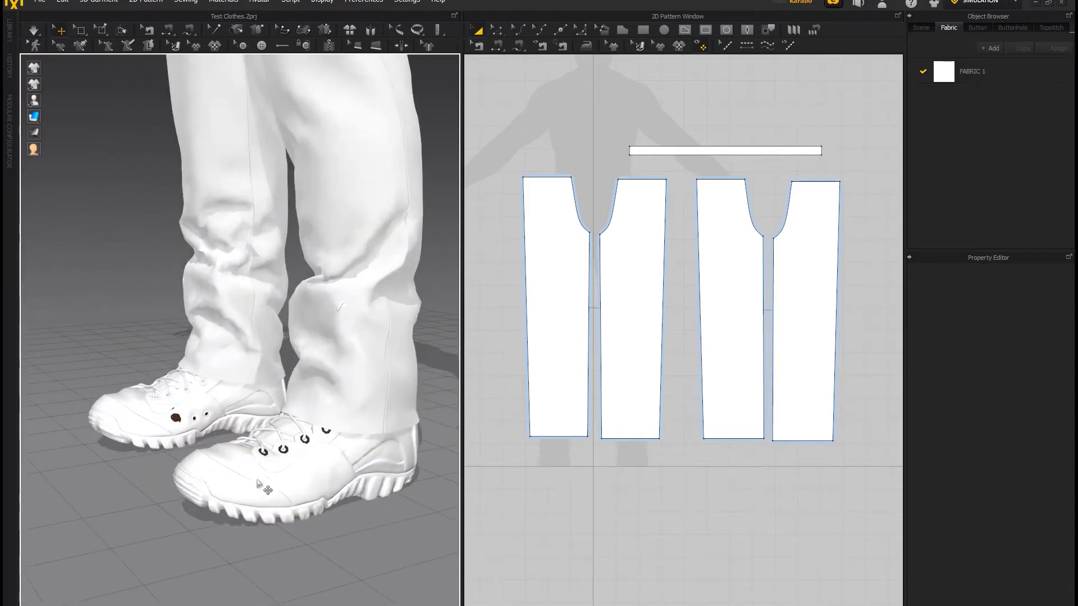
pyautogui.moveTo(278, 486); pyautogui.dragTo(278, 409, button='right')
pyautogui.moveTo(246, 473); pyautogui.dragTo(179, 448, button='right')
pyautogui.scroll(-2, 229, 486)
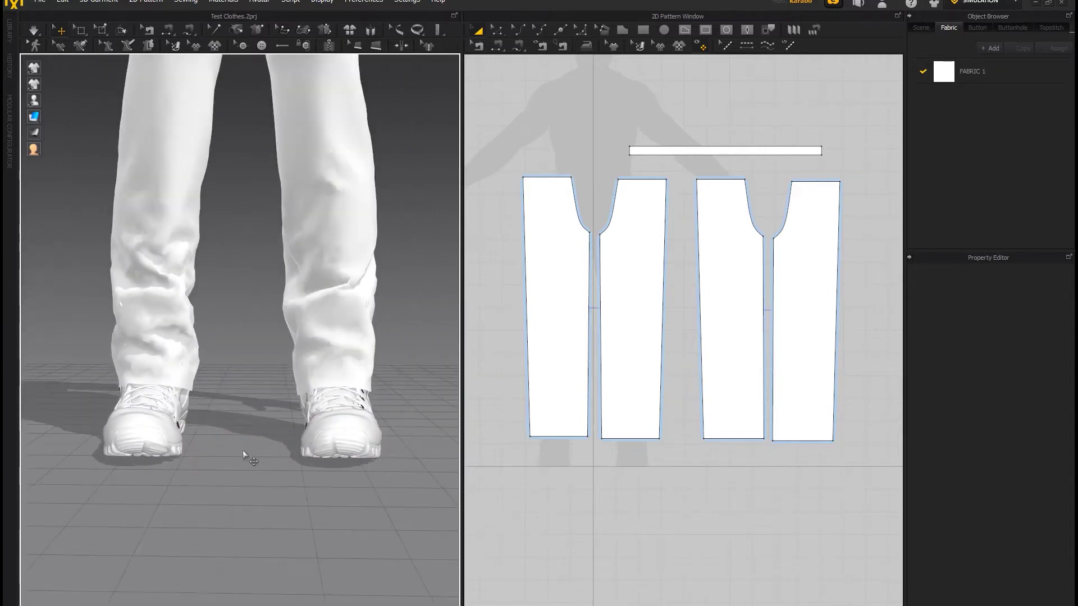
pyautogui.moveTo(339, 448); pyautogui.dragTo(308, 413, button='right')
# Step: View the whole avatar in trousers and boots from the front, the back and a low angle
pyautogui.press('2')
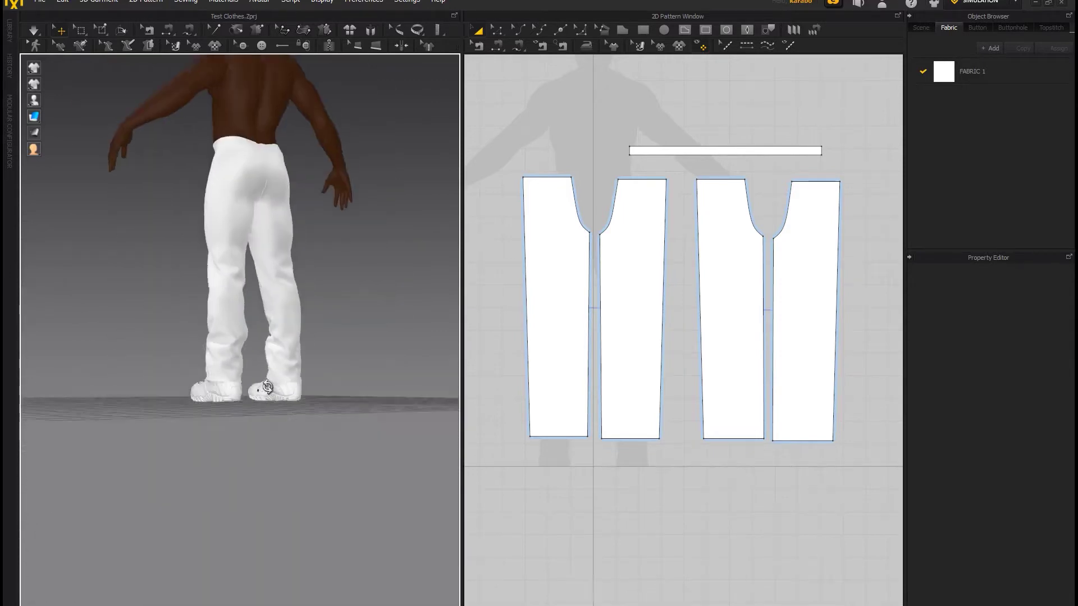
pyautogui.scroll(3, 264, 286)
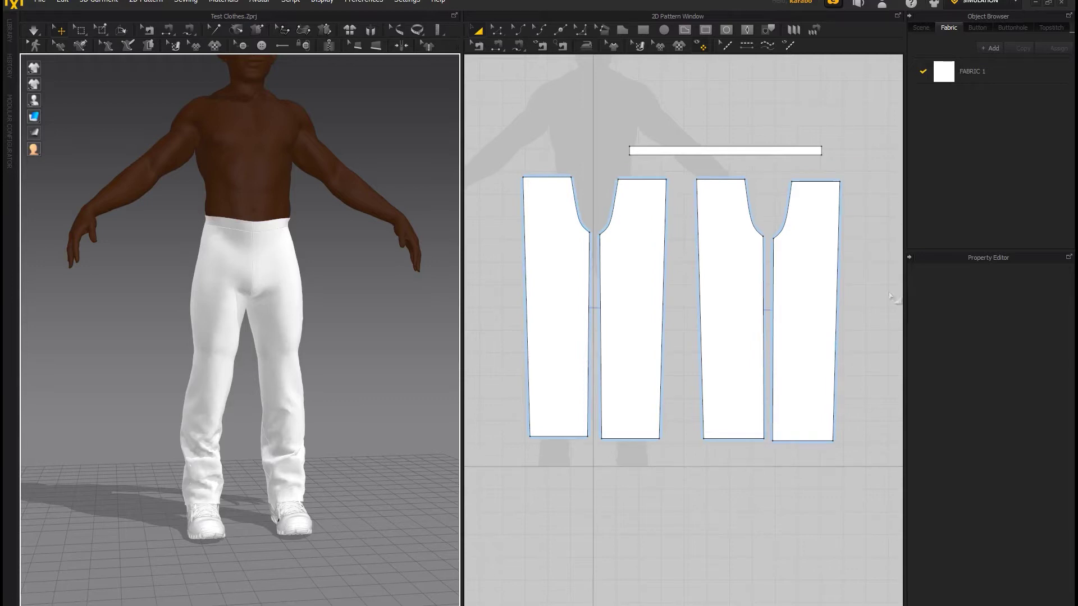
pyautogui.scroll(2, 226, 309)
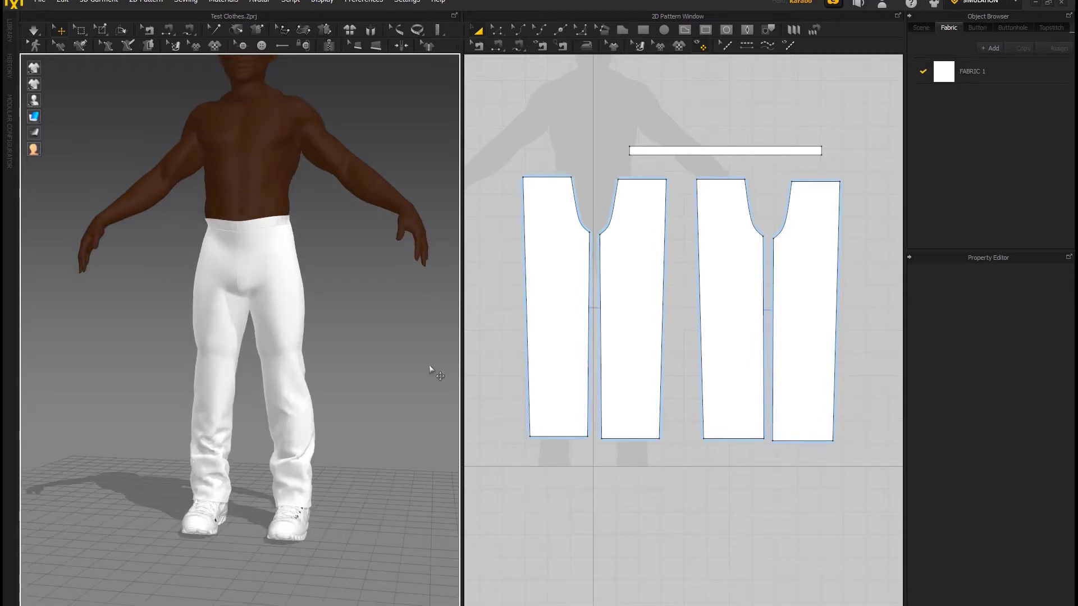
pyautogui.moveTo(429, 365); pyautogui.dragTo(175, 380, button='right')
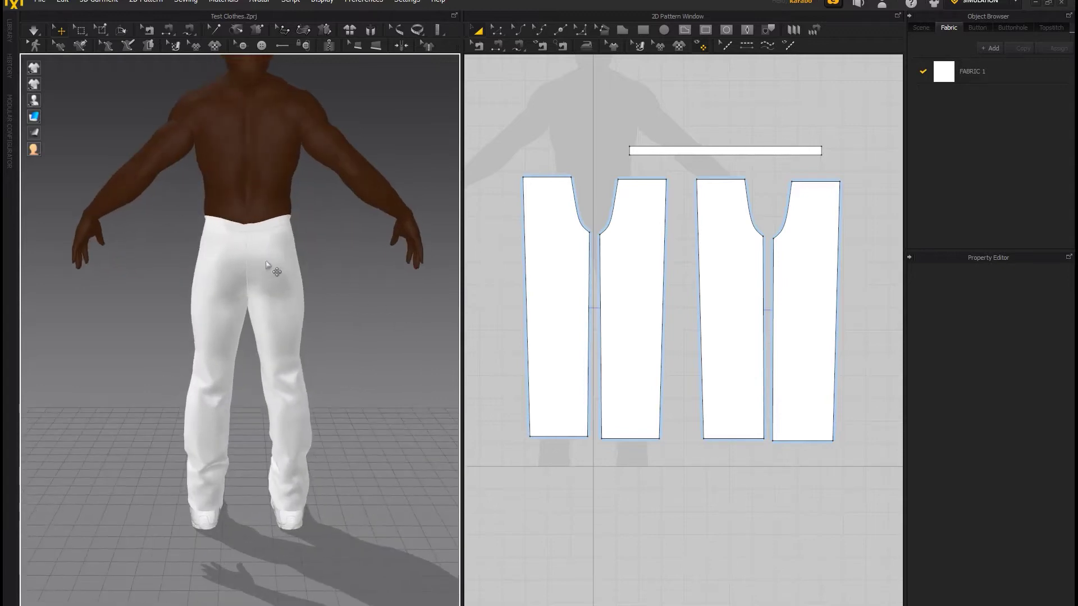
pyautogui.moveTo(373, 265); pyautogui.dragTo(384, 375, button='right')
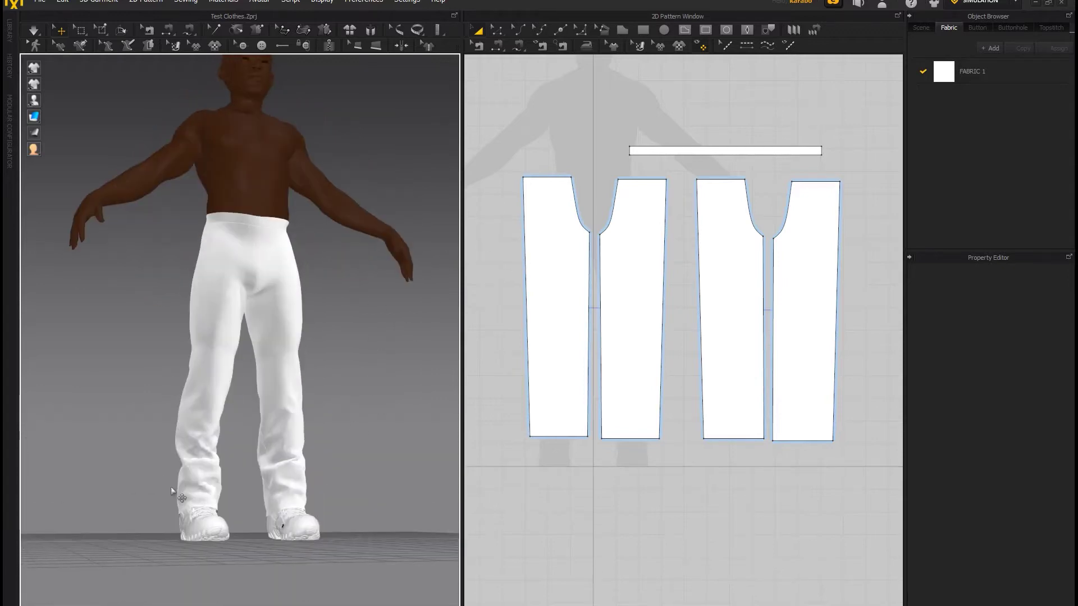
pyautogui.moveTo(339, 474); pyautogui.dragTo(228, 439, button='right')
pyautogui.moveTo(144, 469); pyautogui.dragTo(169, 467, button='right')
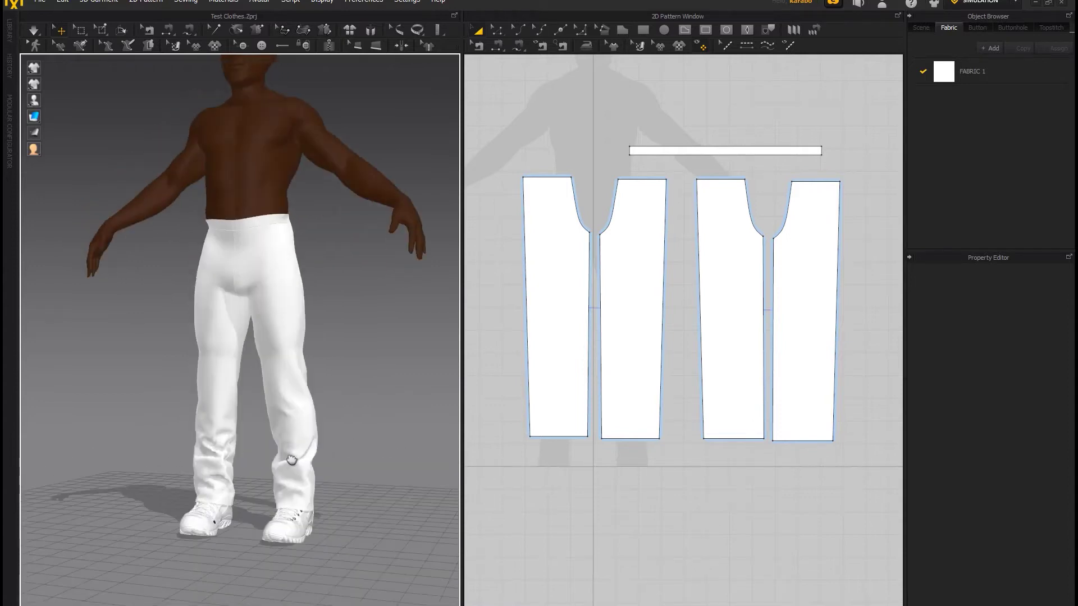
# Step: Compare the trousers' full silhouette with the bunched fabric around the lower legs and boots
pyautogui.scroll(6, 291, 455)
pyautogui.moveTo(289, 439); pyautogui.dragTo(309, 473, button='right')
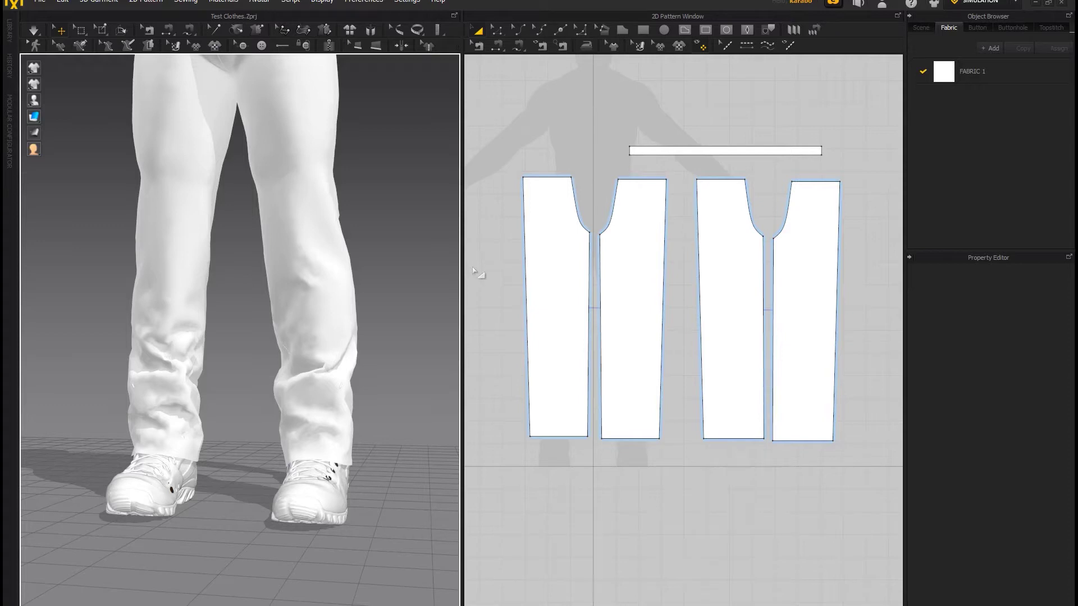
pyautogui.moveTo(365, 297); pyautogui.dragTo(379, 343, button='middle')
pyautogui.scroll(-2, 380, 344)
pyautogui.moveTo(337, 314); pyautogui.dragTo(287, 306, button='right')
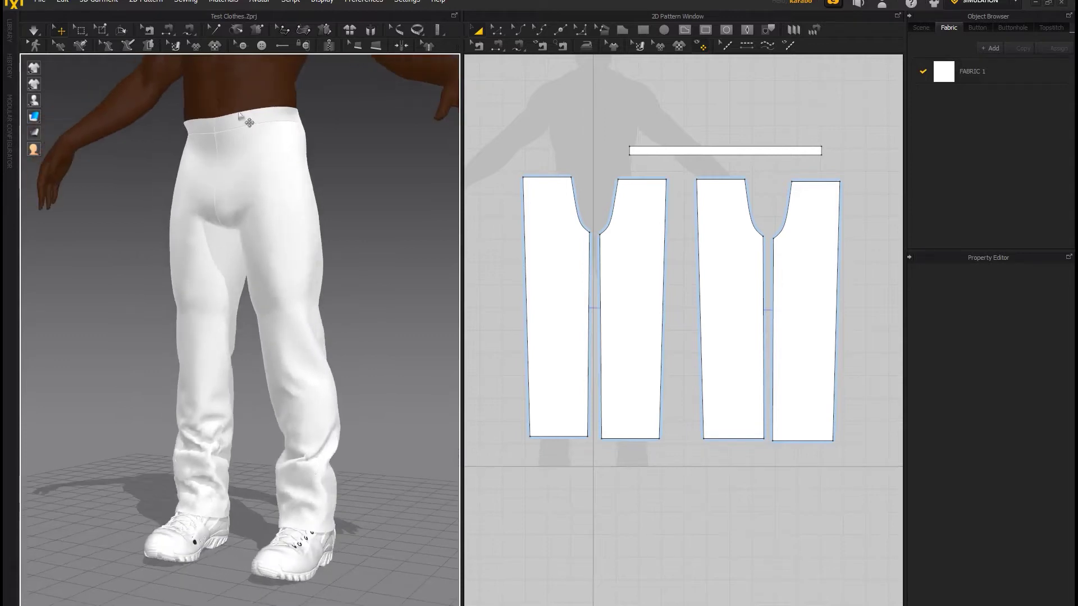
pyautogui.scroll(-5, 313, 354)
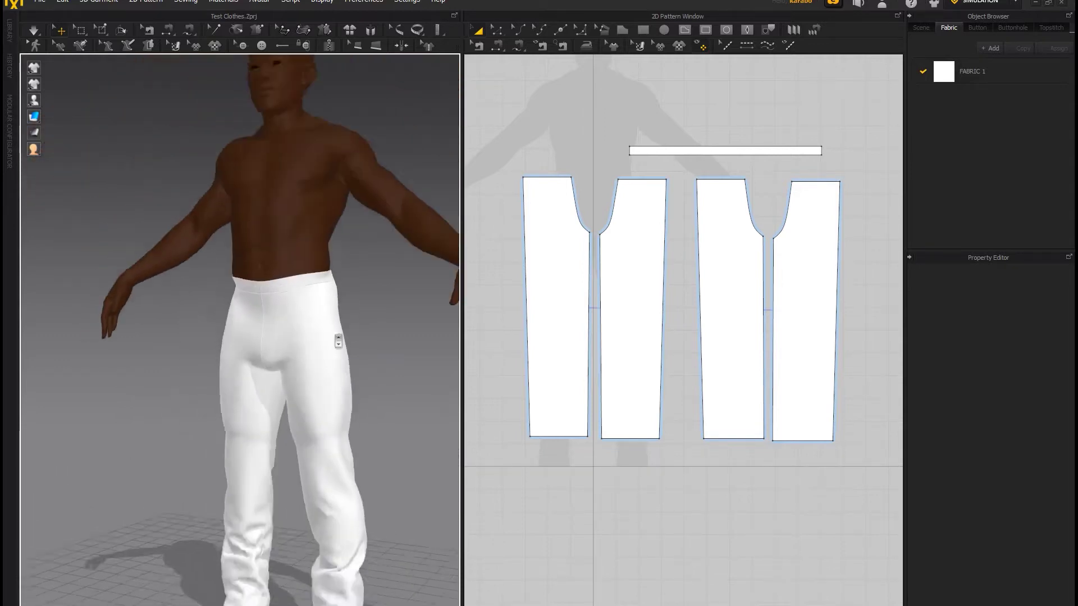
pyautogui.moveTo(325, 325); pyautogui.dragTo(321, 332, button='right')
pyautogui.moveTo(317, 242); pyautogui.dragTo(309, 95, button='middle')
pyautogui.scroll(5, 322, 359)
pyautogui.moveTo(327, 381)
pyautogui.mouseDown(button='right')
pyautogui.moveTo(329, 411)
pyautogui.moveTo(285, 404)
pyautogui.moveTo(325, 373)
pyautogui.mouseUp(button='right')
pyautogui.scroll(2, 323, 378)
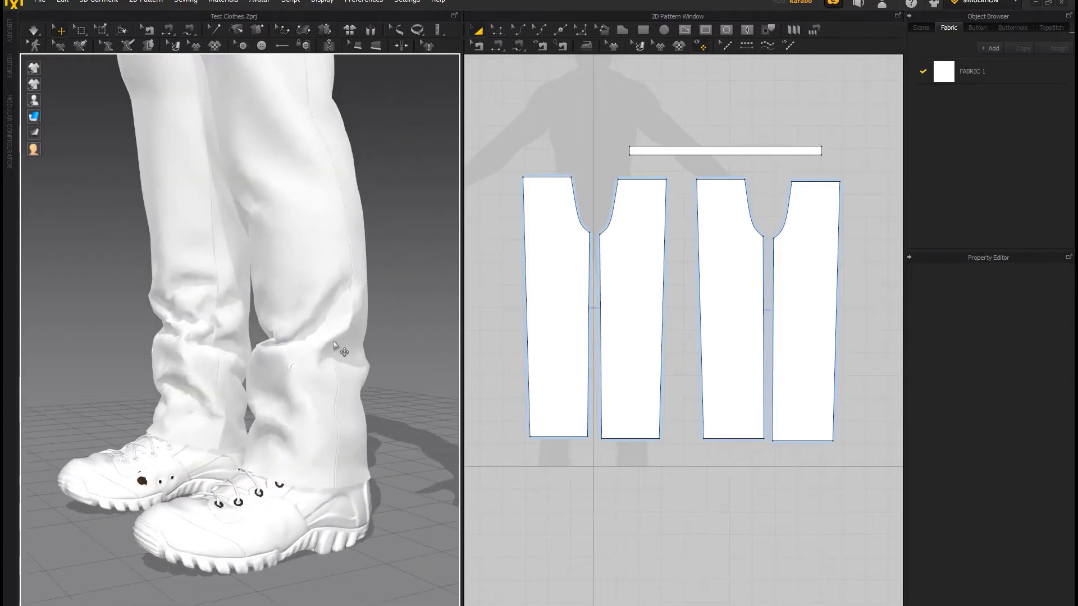
pyautogui.moveTo(313, 361)
pyautogui.mouseDown(button='right')
pyautogui.moveTo(340, 344)
pyautogui.moveTo(463, 343)
pyautogui.moveTo(335, 346)
pyautogui.moveTo(284, 361)
pyautogui.moveTo(315, 308)
pyautogui.moveTo(354, 376)
pyautogui.moveTo(303, 353)
pyautogui.mouseUp(button='right')
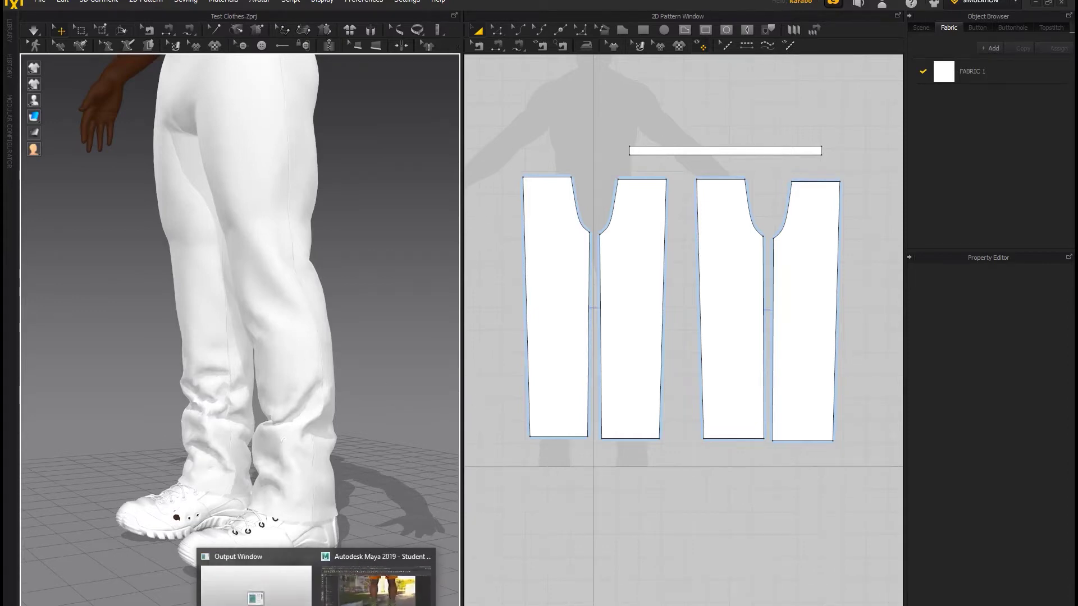
# Step: Switch back to Maya and open the recent single-boot scene without saving the character scene, accepting the student version notice
pyautogui.click(385, 584)
pyautogui.keyDown('alt'); pyautogui.moveTo(597, 306); pyautogui.dragTo(696, 332); pyautogui.keyUp('alt')
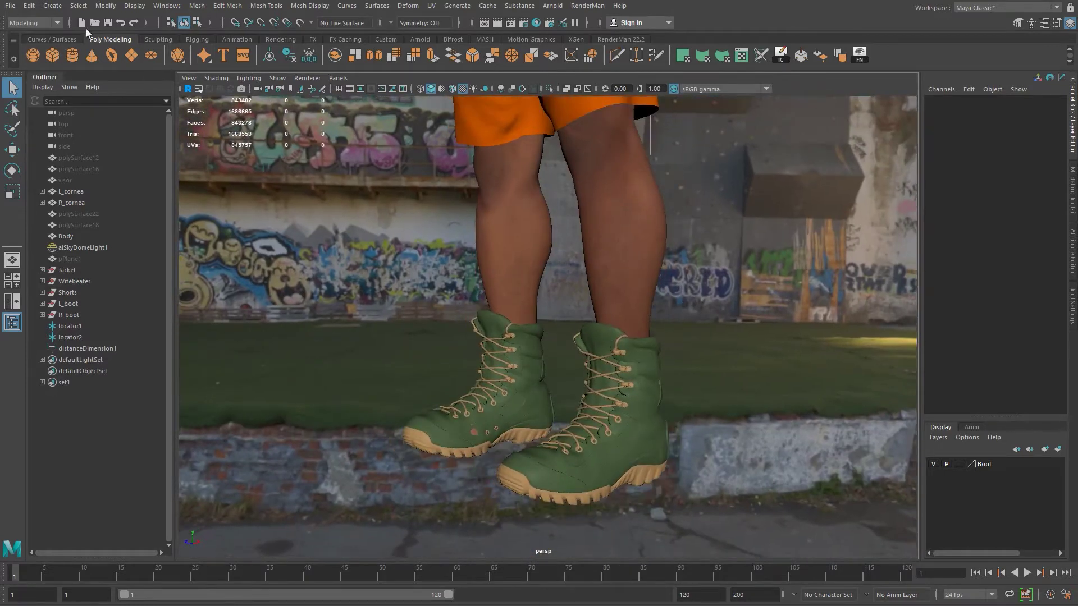
pyautogui.rightClick(95, 22)
pyautogui.click(233, 51)
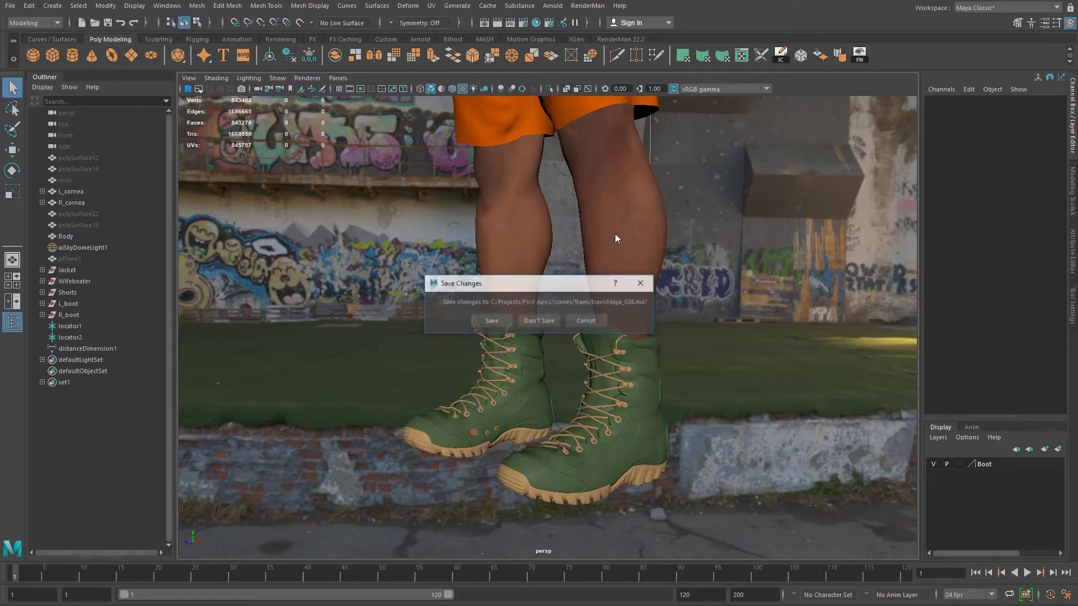
pyautogui.click(548, 324)
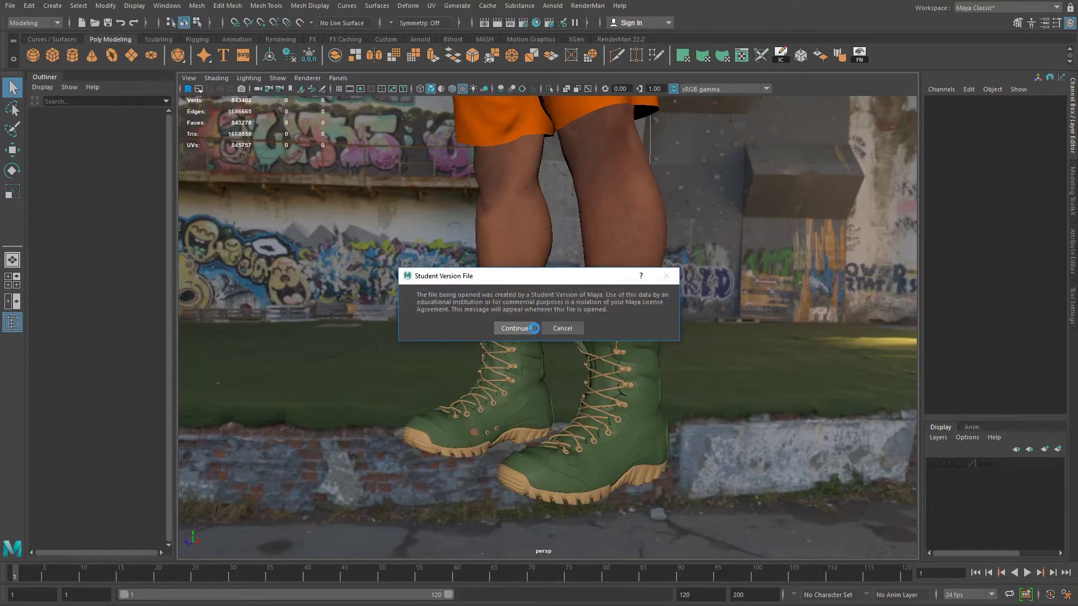
pyautogui.click(529, 328)
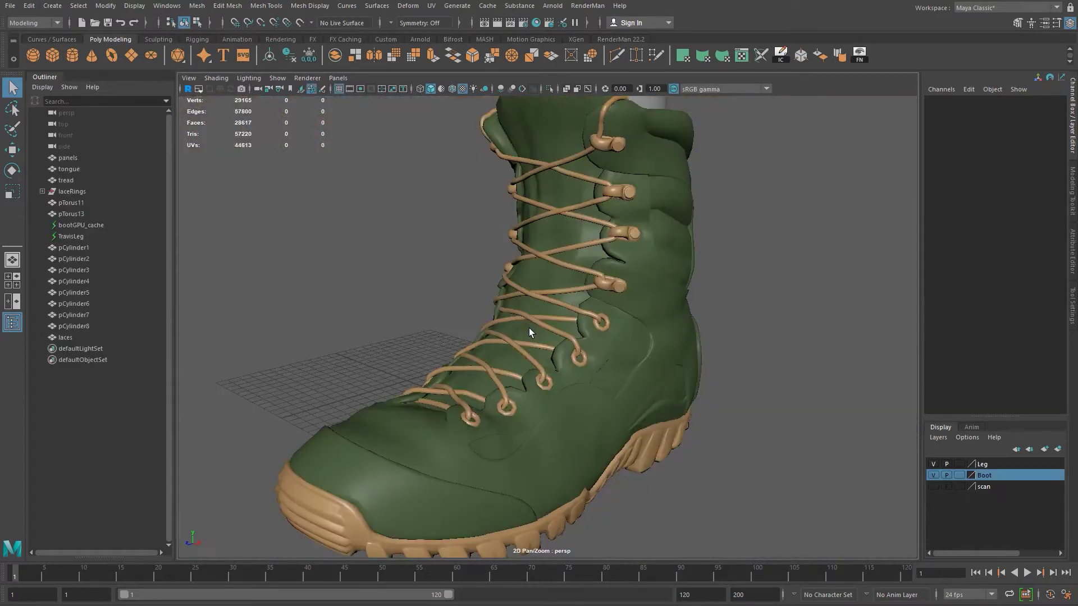
# Step: Isolate the boot's green panels mesh, deselect it and examine it from both sides and the front
pyautogui.keyDown('alt'); pyautogui.moveTo(529, 332); pyautogui.dragTo(689, 368); pyautogui.keyUp('alt')
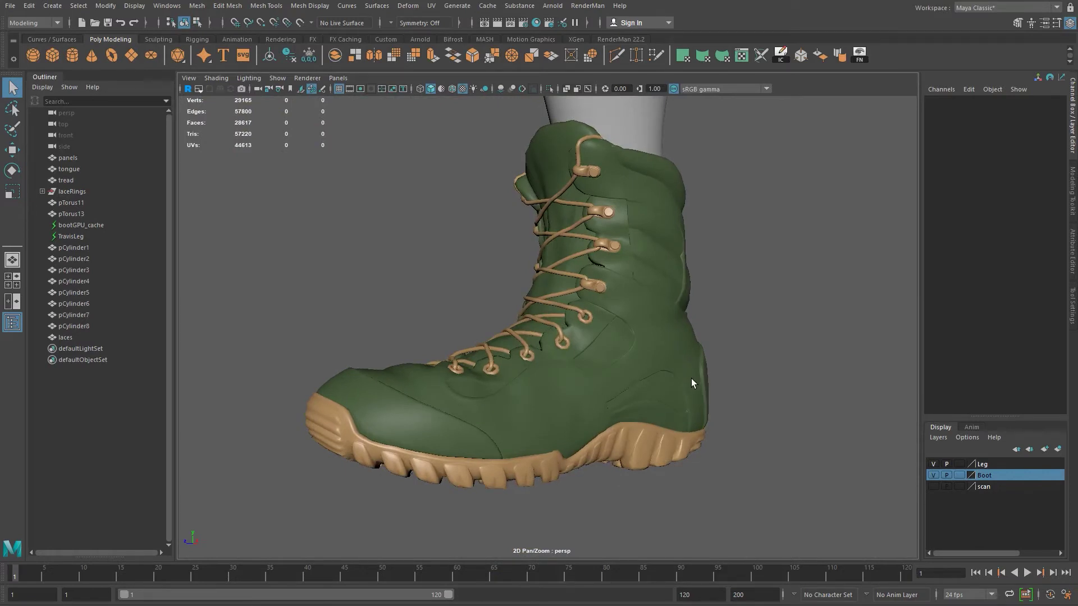
pyautogui.keyDown('alt'); pyautogui.moveTo(679, 369); pyautogui.dragTo(688, 391); pyautogui.keyUp('alt')
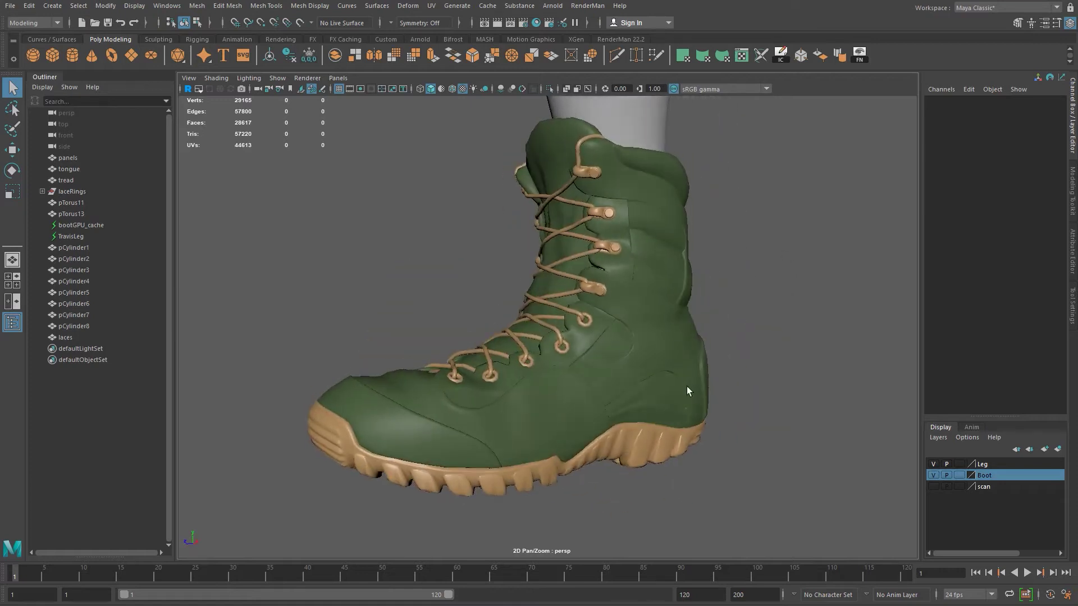
pyautogui.click(668, 358)
pyautogui.hotkey('ctrl', '1')
pyautogui.keyDown('alt'); pyautogui.moveTo(623, 269); pyautogui.dragTo(691, 285); pyautogui.keyUp('alt')
pyautogui.click(756, 289)
pyautogui.keyDown('alt'); pyautogui.moveTo(609, 306); pyautogui.dragTo(797, 326); pyautogui.keyUp('alt')
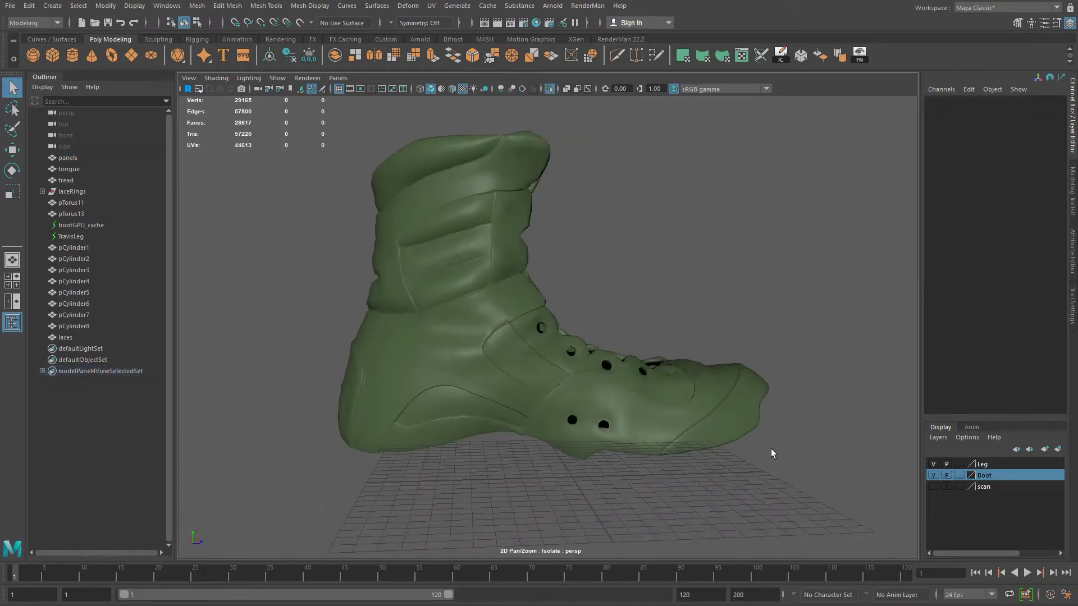
pyautogui.keyDown('alt'); pyautogui.moveTo(706, 440); pyautogui.dragTo(471, 213); pyautogui.keyUp('alt')
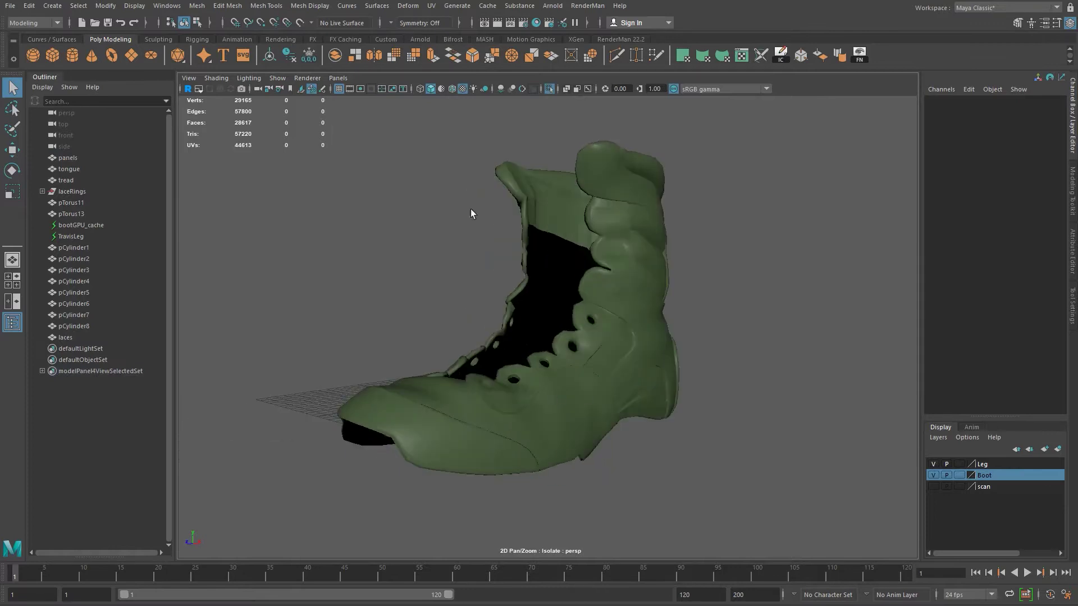
# Step: Hide the viewport grid and examine the seams and lace holes of the isolated panels from the side
pyautogui.click(338, 88)
pyautogui.keyDown('alt'); pyautogui.moveTo(592, 303); pyautogui.dragTo(586, 360); pyautogui.keyUp('alt')
pyautogui.keyDown('alt'); pyautogui.moveTo(732, 310); pyautogui.dragTo(632, 342); pyautogui.keyUp('alt')
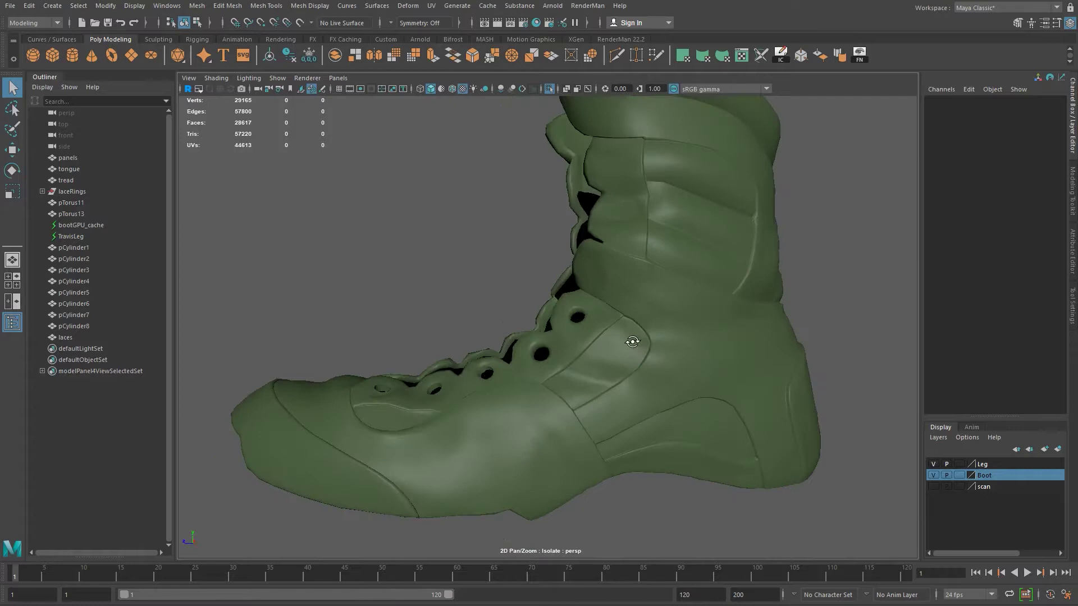
# Step: Examine the isolated panels mesh from both sides and the front, following the seams, lace holes and toe opening
pyautogui.keyDown('alt'); pyautogui.moveTo(661, 331); pyautogui.dragTo(599, 330); pyautogui.keyUp('alt')
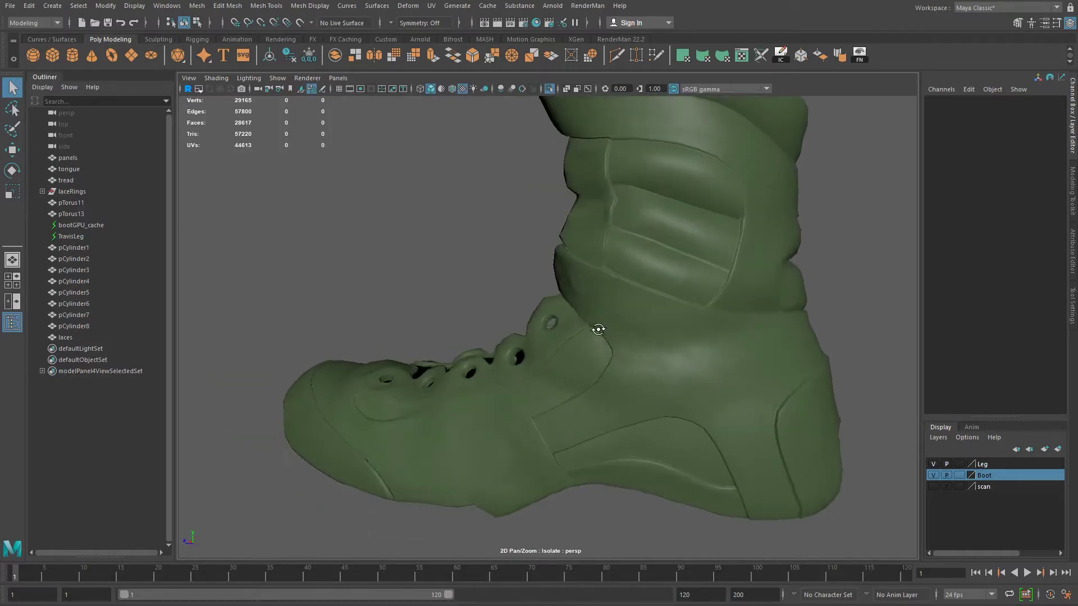
pyautogui.keyDown('alt'); pyautogui.moveTo(548, 249); pyautogui.dragTo(627, 265); pyautogui.keyUp('alt')
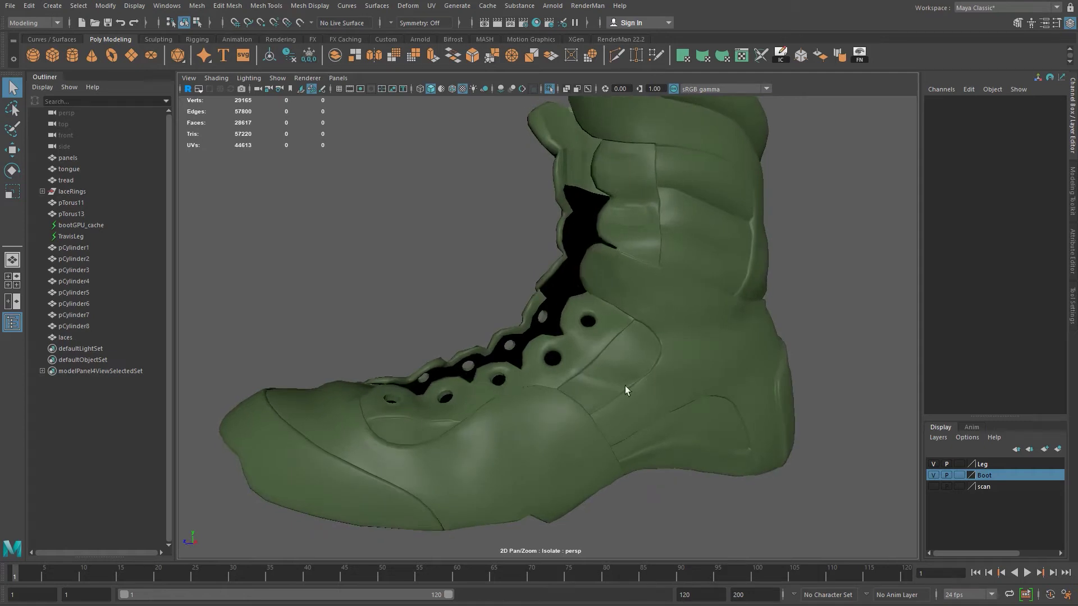
pyautogui.keyDown('alt'); pyautogui.moveTo(818, 429); pyautogui.dragTo(693, 444); pyautogui.keyUp('alt')
pyautogui.keyDown('alt'); pyautogui.moveTo(627, 395); pyautogui.dragTo(510, 380); pyautogui.keyUp('alt')
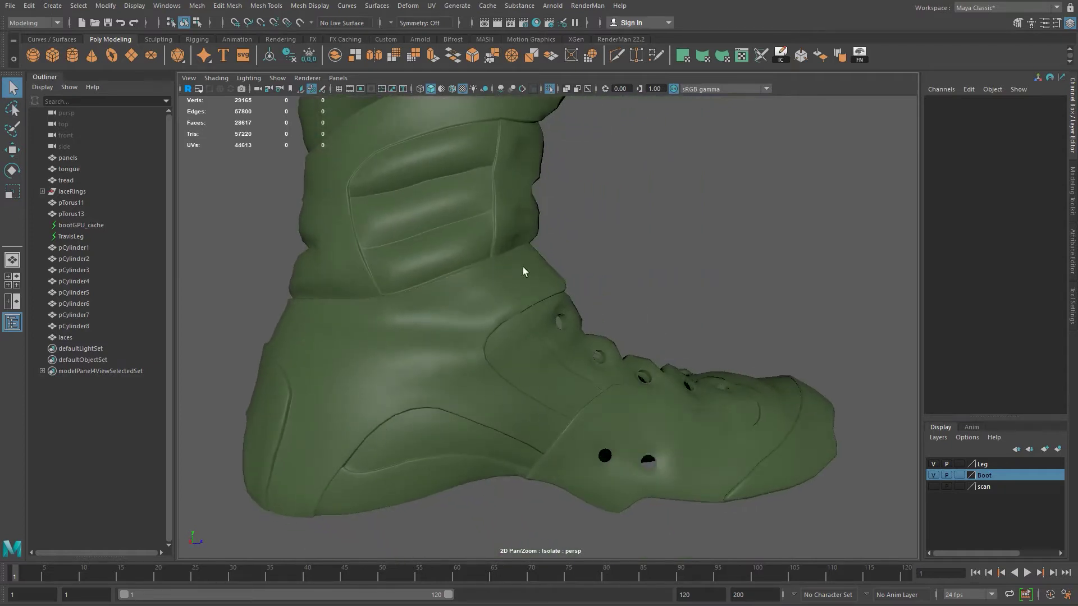
pyautogui.keyDown('alt'); pyautogui.moveTo(362, 320); pyautogui.dragTo(616, 441); pyautogui.keyUp('alt')
pyautogui.keyDown('alt'); pyautogui.moveTo(630, 397); pyautogui.dragTo(605, 484); pyautogui.keyUp('alt')
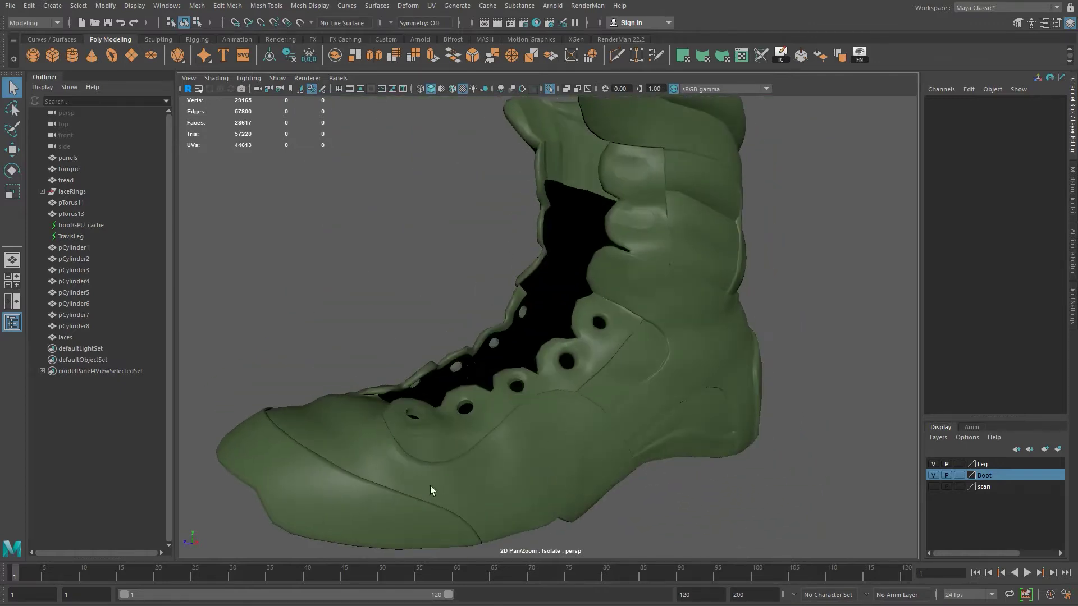
pyautogui.keyDown('alt'); pyautogui.moveTo(334, 429); pyautogui.dragTo(596, 347); pyautogui.keyUp('alt')
pyautogui.keyDown('alt'); pyautogui.moveTo(699, 376); pyautogui.dragTo(617, 430, button='middle'); pyautogui.keyUp('alt')
pyautogui.keyDown('alt'); pyautogui.moveTo(690, 340); pyautogui.dragTo(441, 422); pyautogui.keyUp('alt')
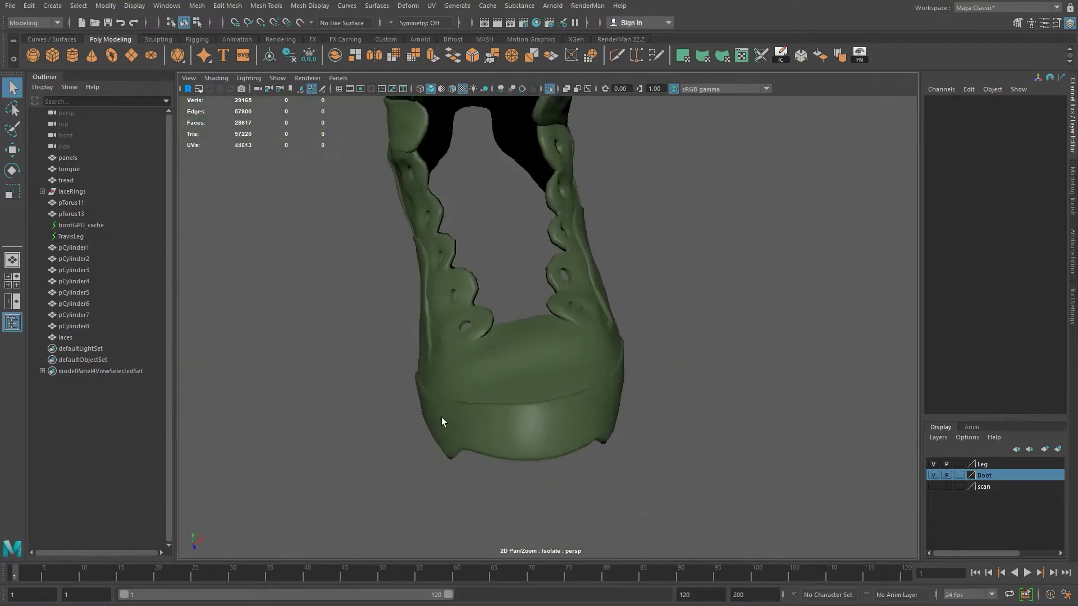
# Step: Examine the boot's padded collar from the side and back, selecting the panels mesh to inspect its wireframe and deselecting it
pyautogui.keyDown('alt'); pyautogui.moveTo(618, 395); pyautogui.dragTo(548, 319); pyautogui.keyUp('alt')
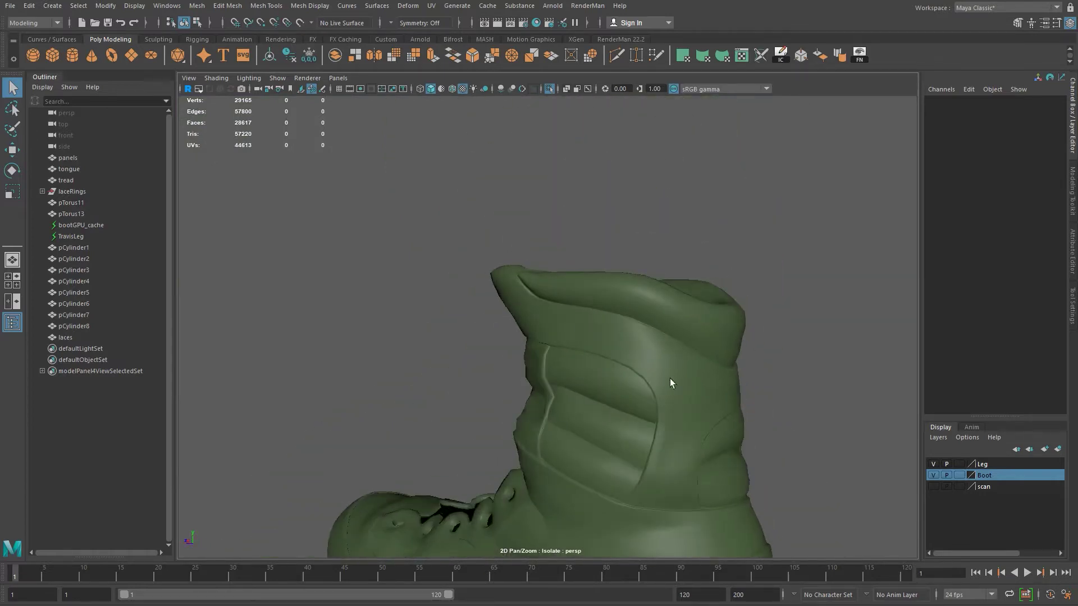
pyautogui.keyDown('alt'); pyautogui.moveTo(737, 424); pyautogui.dragTo(570, 414); pyautogui.keyUp('alt')
pyautogui.keyDown('alt'); pyautogui.moveTo(706, 293); pyautogui.dragTo(676, 358); pyautogui.keyUp('alt')
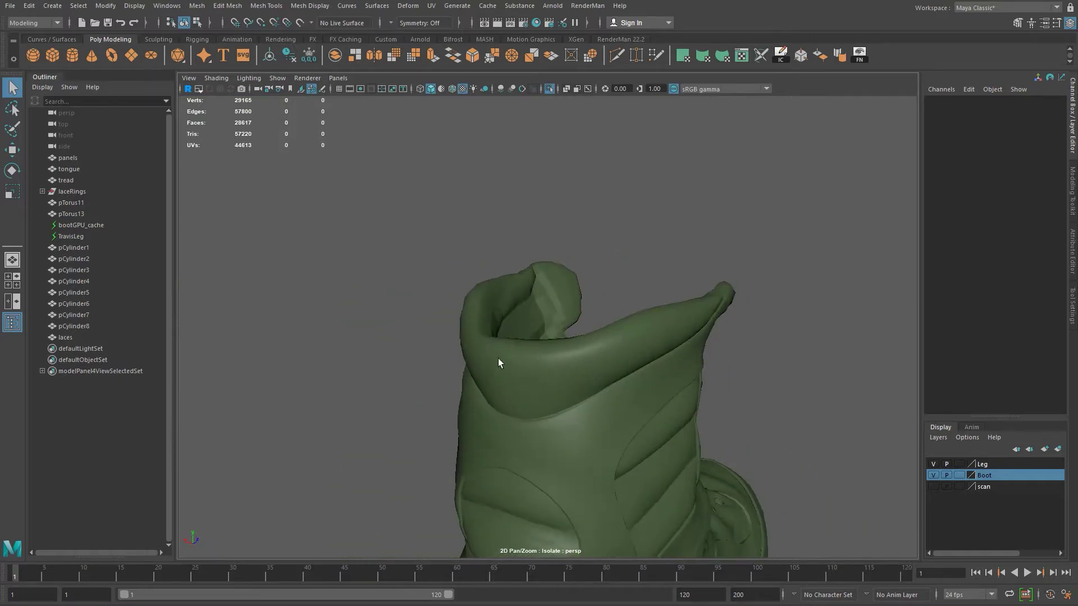
pyautogui.click(580, 383)
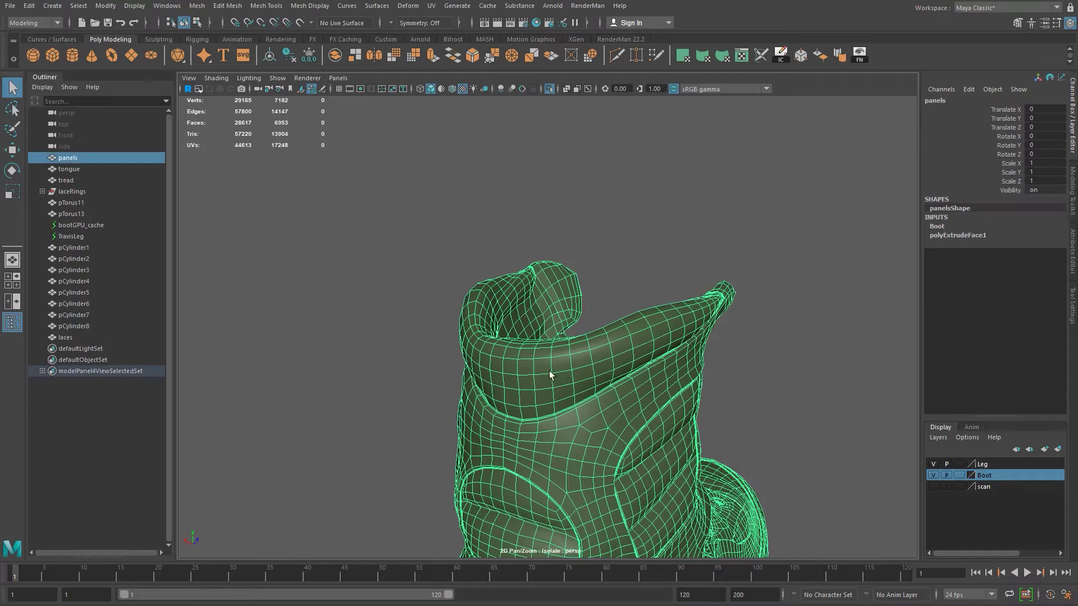
pyautogui.keyDown('alt'); pyautogui.moveTo(549, 376); pyautogui.dragTo(619, 371); pyautogui.keyUp('alt')
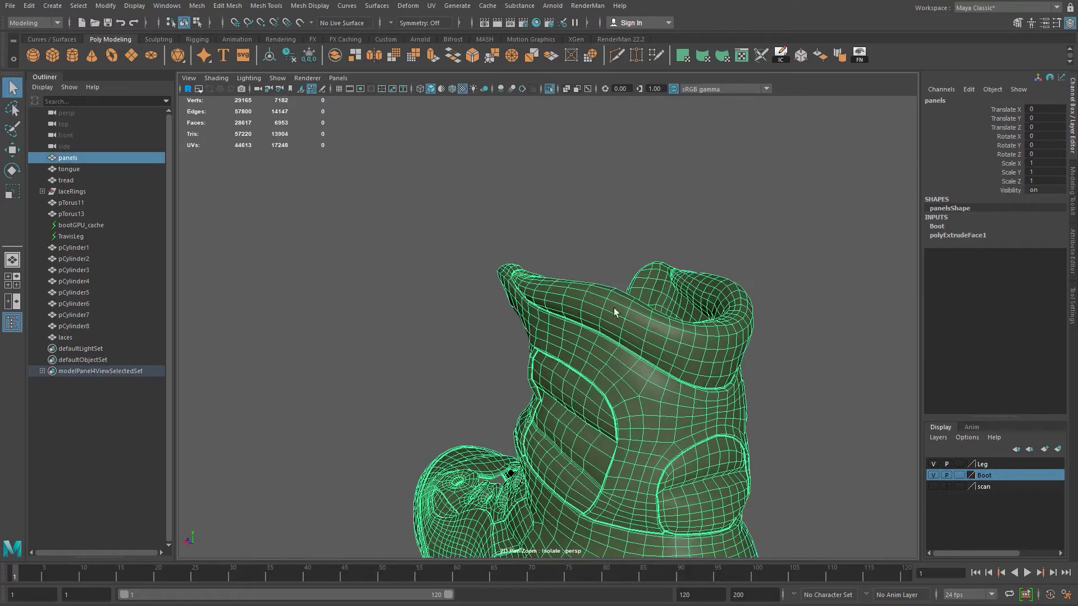
pyautogui.keyDown('alt'); pyautogui.moveTo(729, 405); pyautogui.dragTo(719, 275); pyautogui.keyUp('alt')
pyautogui.click(815, 306)
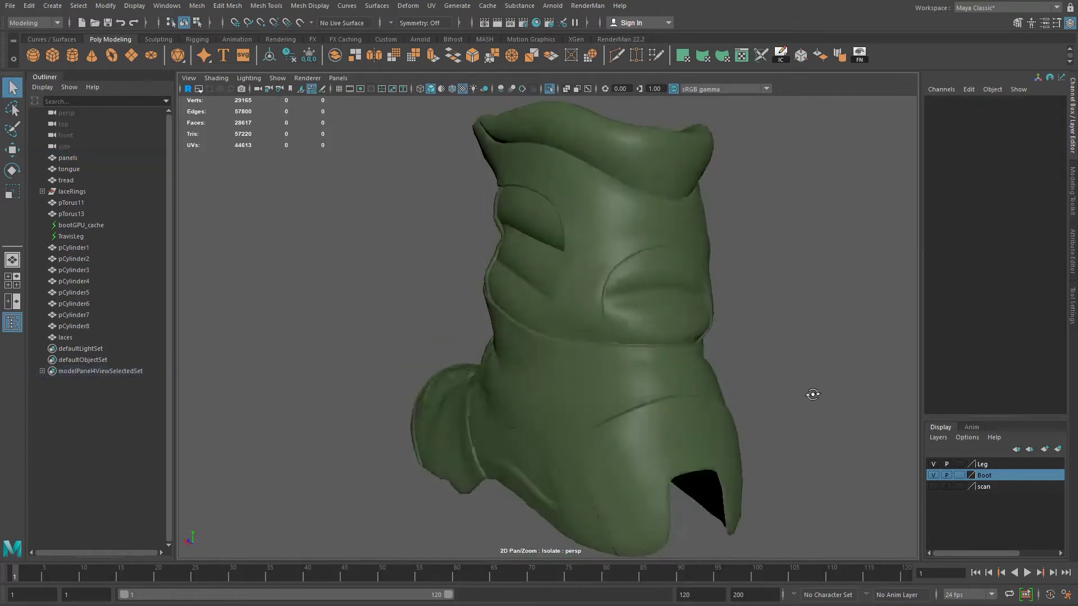
# Step: Inspect the panels around the heel, lace holes and toe from both sides of the boot
pyautogui.keyDown('alt'); pyautogui.moveTo(814, 306); pyautogui.dragTo(684, 372, button='right'); pyautogui.keyUp('alt')
pyautogui.keyDown('alt'); pyautogui.moveTo(683, 372); pyautogui.dragTo(584, 353); pyautogui.keyUp('alt')
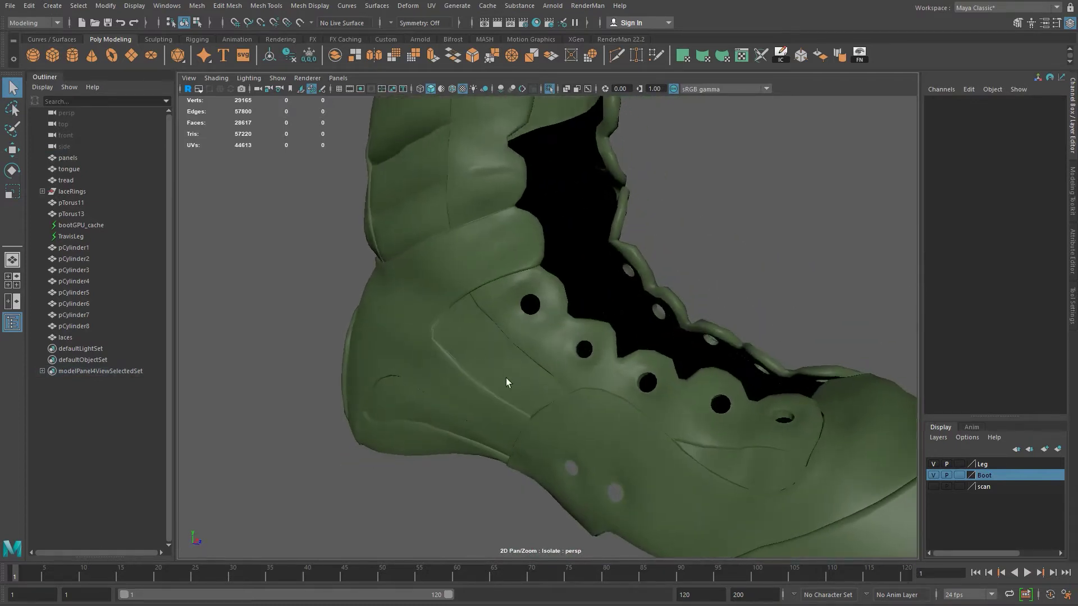
pyautogui.scroll(-3, 609, 356)
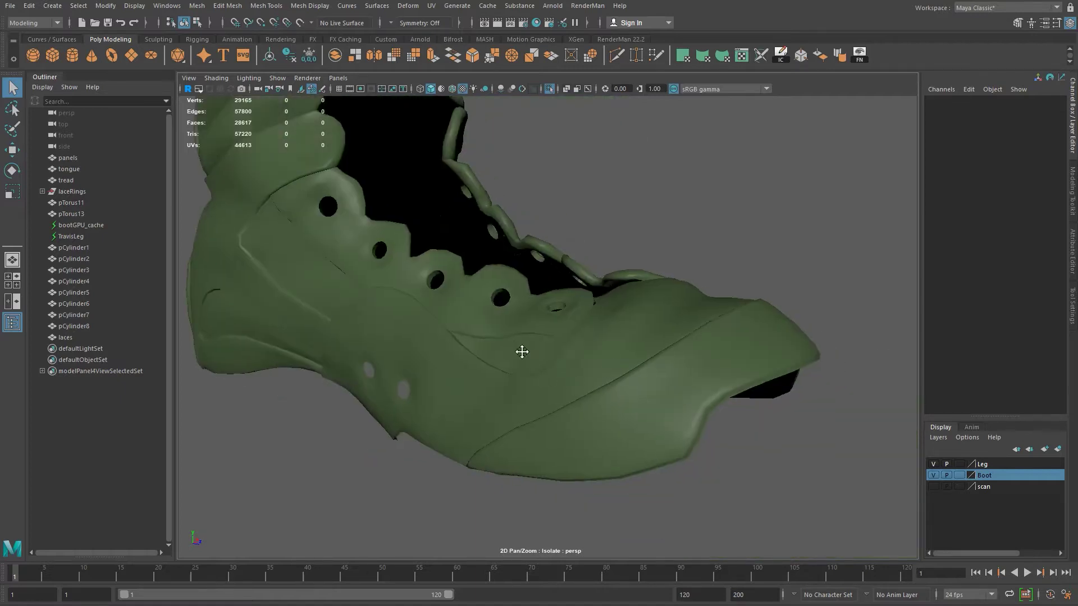
pyautogui.keyDown('alt'); pyautogui.moveTo(563, 354); pyautogui.dragTo(517, 388); pyautogui.keyUp('alt')
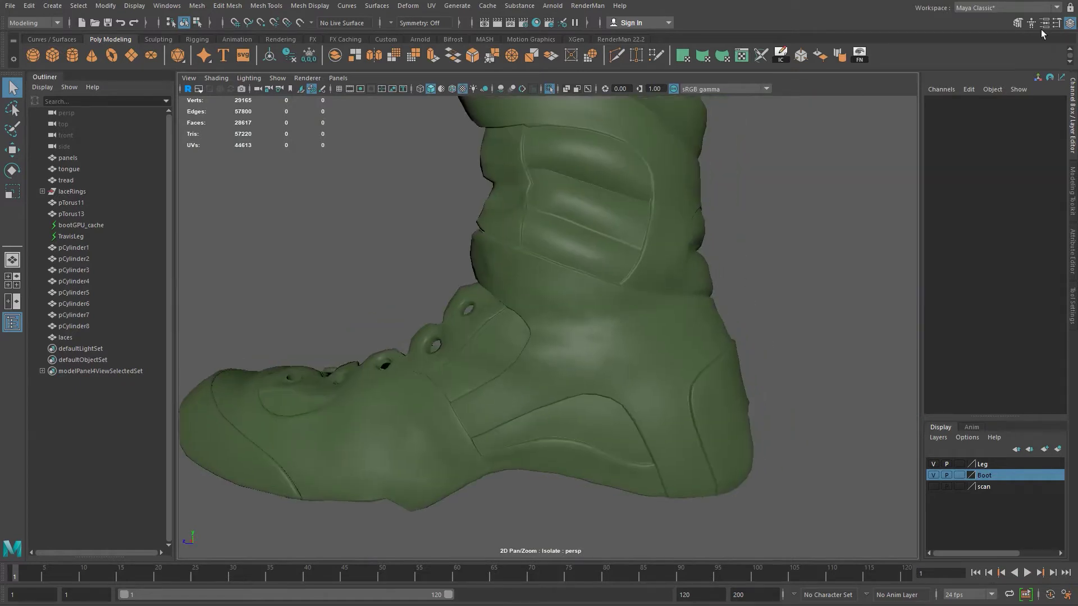
# Step: Switch to the UV Editing workspace, widen the 3D viewport slightly and centre the boot in it
pyautogui.click(1058, 8)
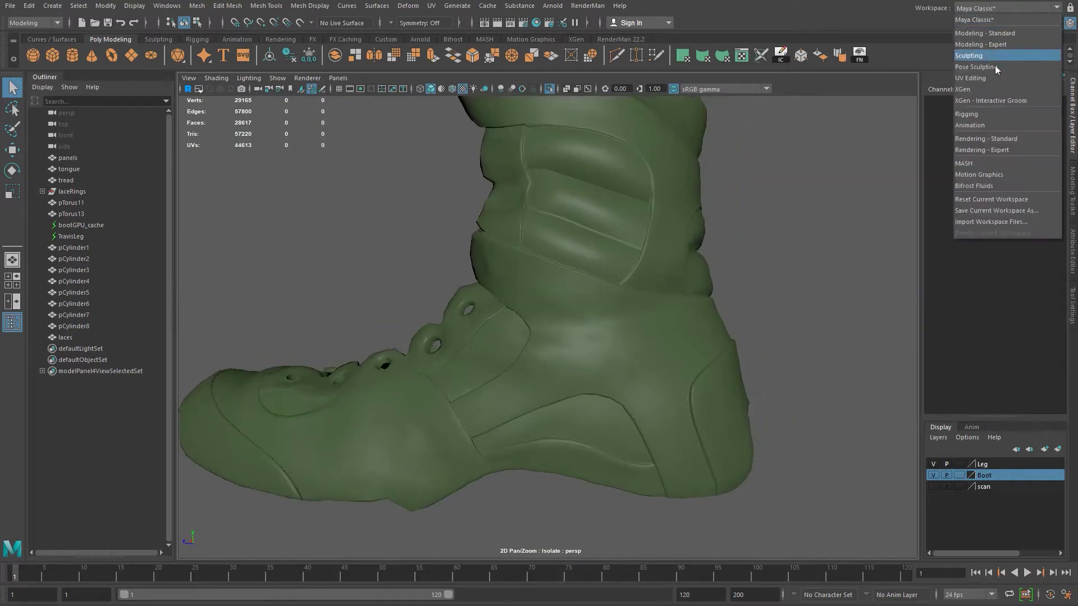
pyautogui.click(977, 78)
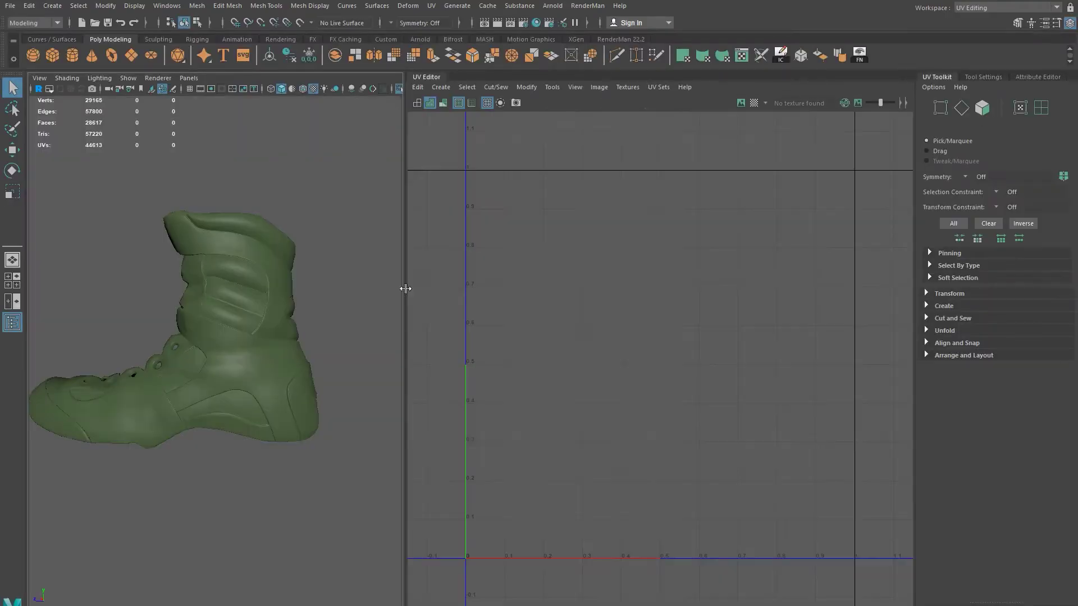
pyautogui.moveTo(405, 286)
pyautogui.mouseDown()
pyautogui.moveTo(437, 287)
pyautogui.moveTo(427, 288)
pyautogui.mouseUp()
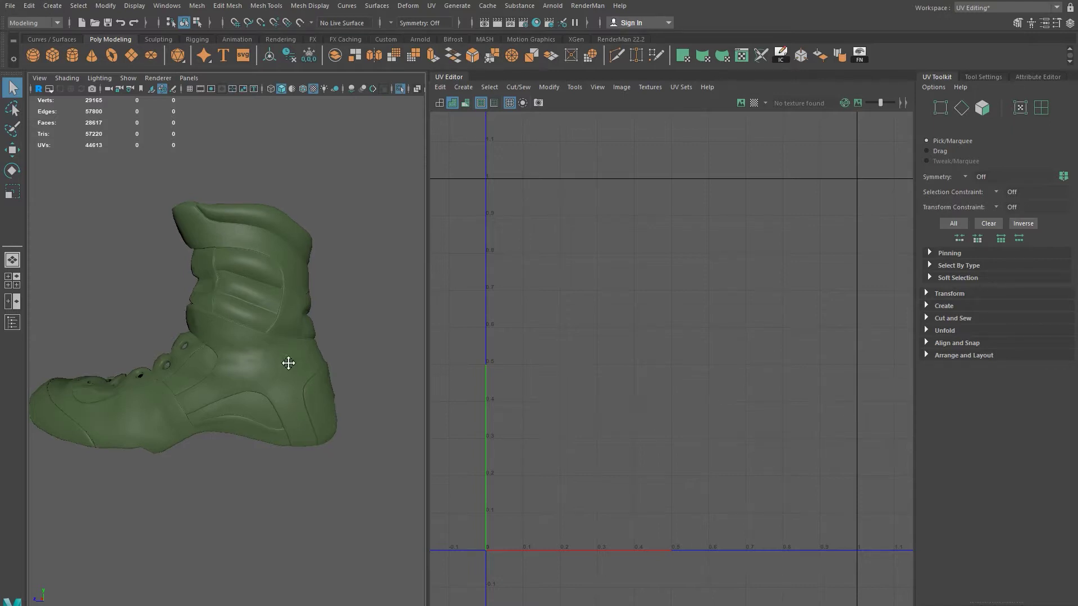
pyautogui.keyDown('alt'); pyautogui.moveTo(286, 361); pyautogui.dragTo(300, 362, button='middle'); pyautogui.keyUp('alt')
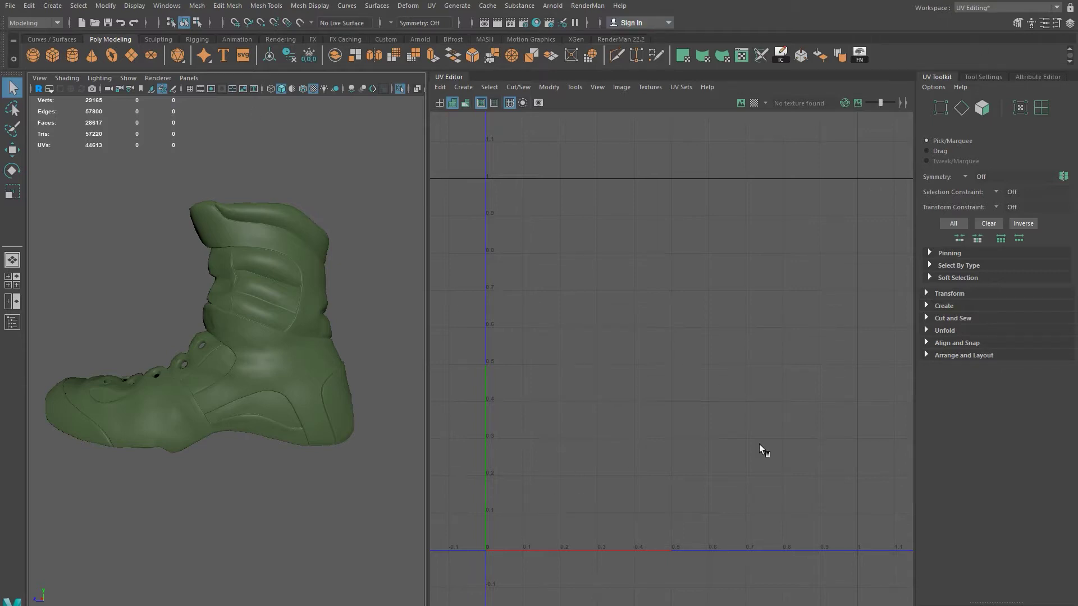
# Step: Select the panels mesh and examine its existing overlapping UV shells in the UV Editor
pyautogui.keyDown('alt'); pyautogui.moveTo(253, 415); pyautogui.dragTo(289, 352); pyautogui.keyUp('alt')
pyautogui.click(337, 404)
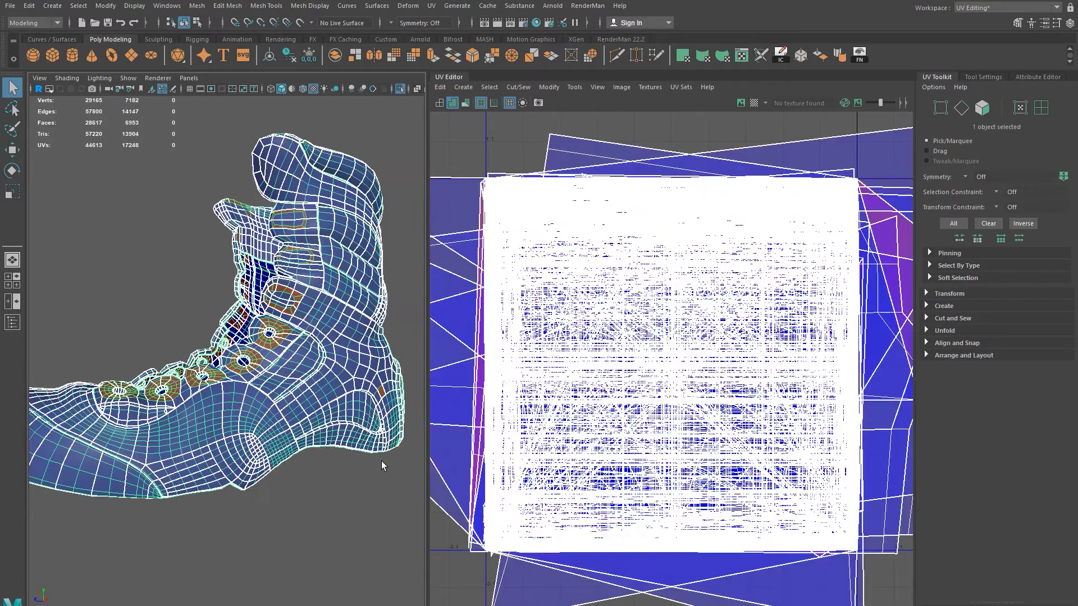
pyautogui.scroll(-5, 701, 375)
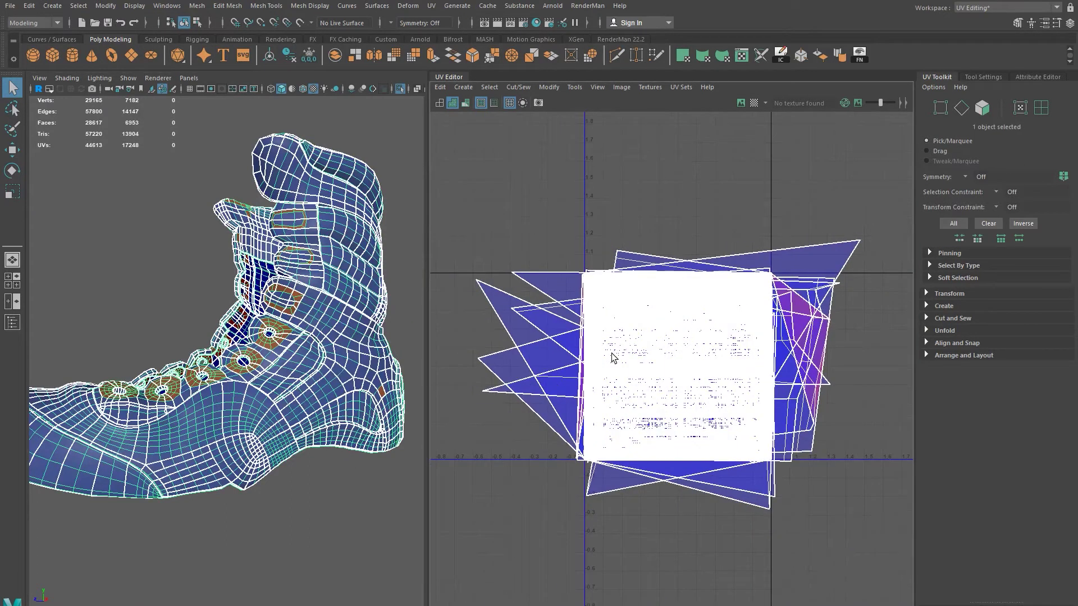
pyautogui.keyDown('alt'); pyautogui.moveTo(295, 293); pyautogui.dragTo(69, 349); pyautogui.keyUp('alt')
pyautogui.keyDown('alt'); pyautogui.moveTo(306, 340); pyautogui.dragTo(263, 293); pyautogui.keyUp('alt')
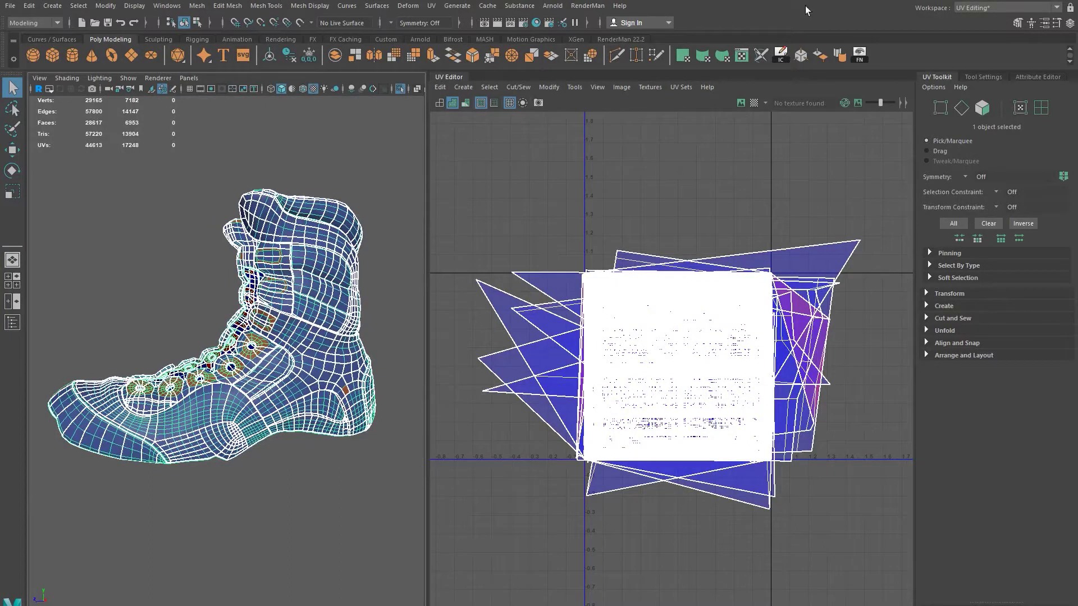
# Step: Apply a planar UV projection to the whole panels mesh
pyautogui.click(685, 55)
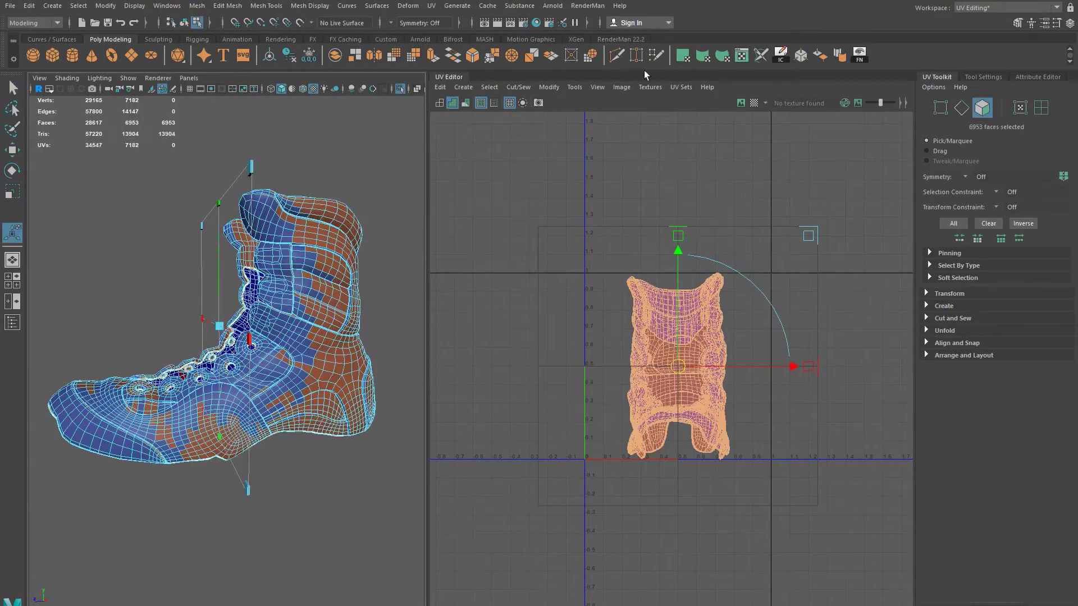
pyautogui.click(431, 6)
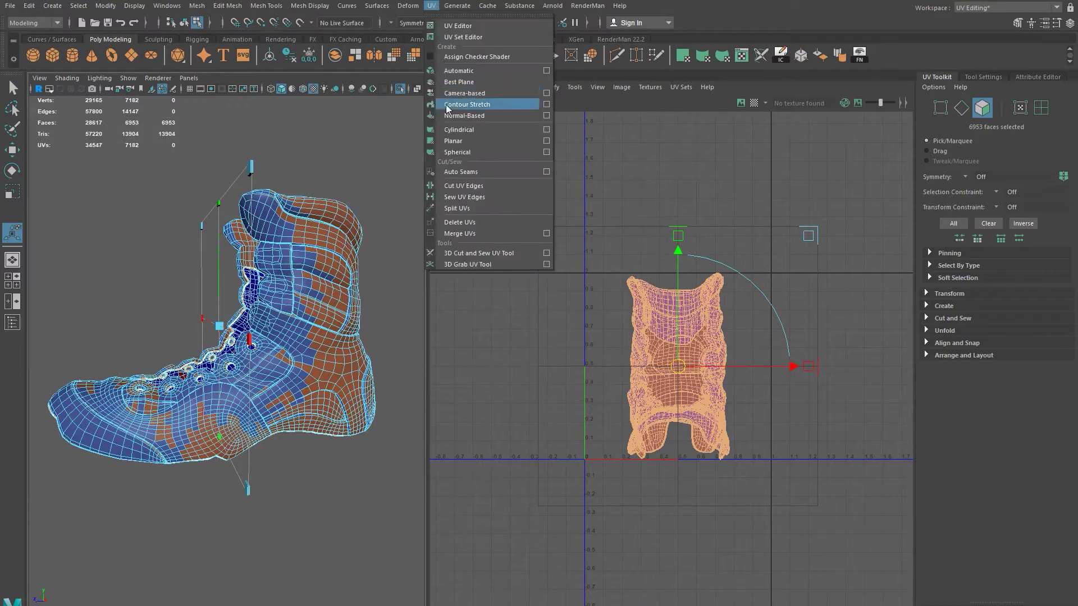
pyautogui.click(452, 141)
pyautogui.keyDown('alt'); pyautogui.moveTo(225, 326); pyautogui.dragTo(315, 307); pyautogui.keyUp('alt')
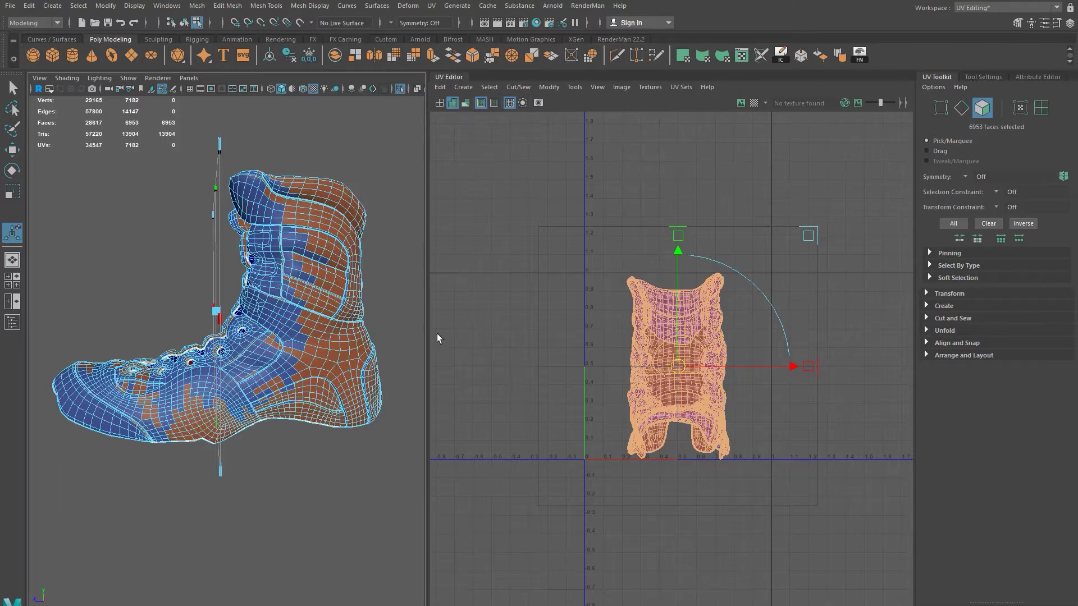
# Step: Open the planar projection's attributes and set its Y rotation to 90 so it projects from the boot's side
pyautogui.click(982, 78)
pyautogui.click(949, 77)
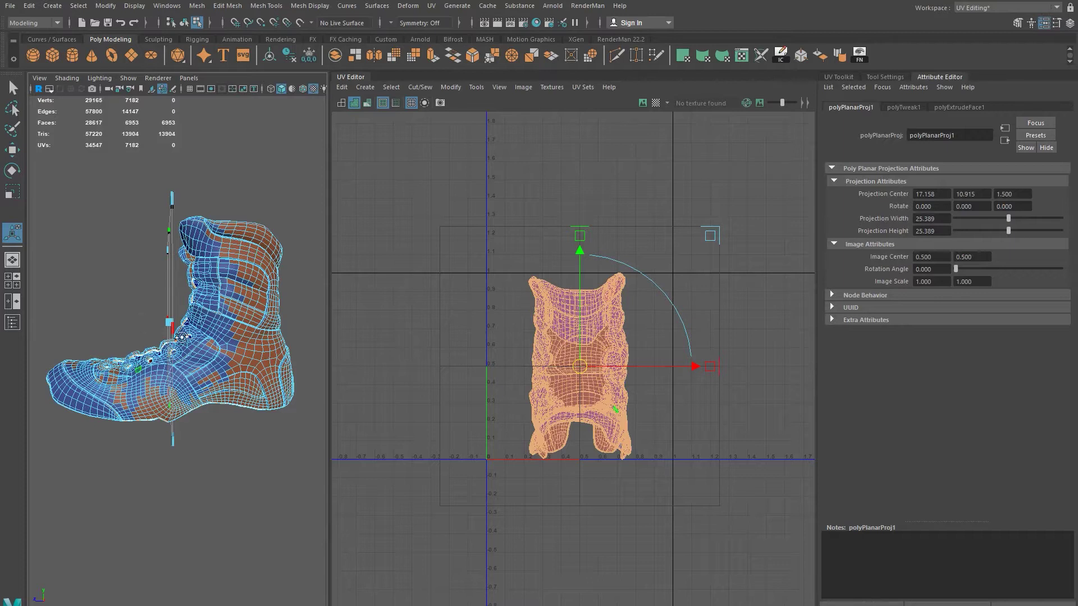
pyautogui.keyDown('alt'); pyautogui.moveTo(181, 339); pyautogui.dragTo(212, 223); pyautogui.keyUp('alt')
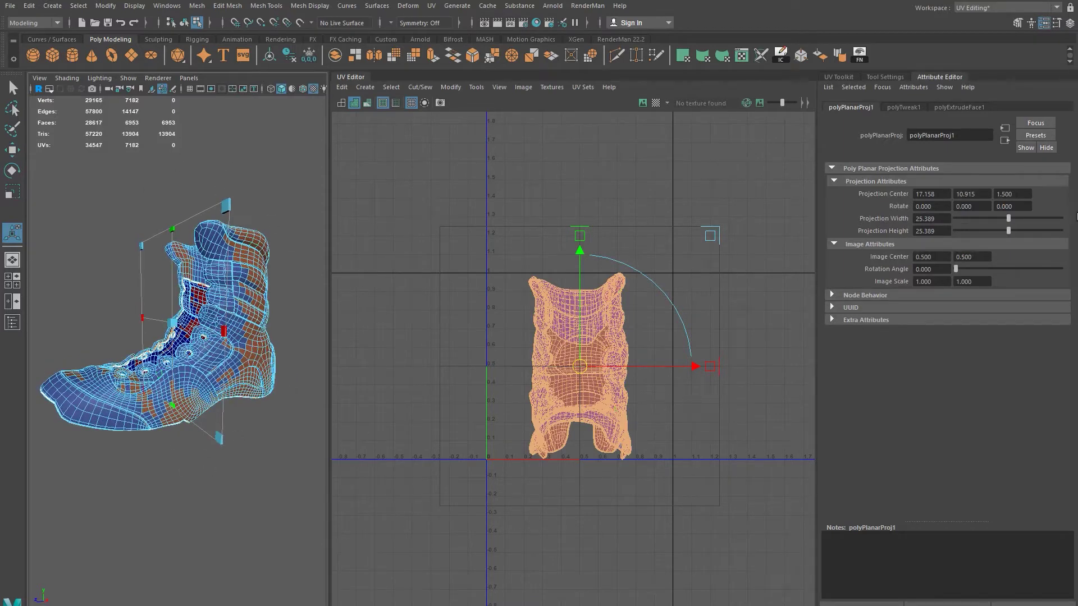
pyautogui.click(977, 208)
pyautogui.write('90')
pyautogui.press('Return')
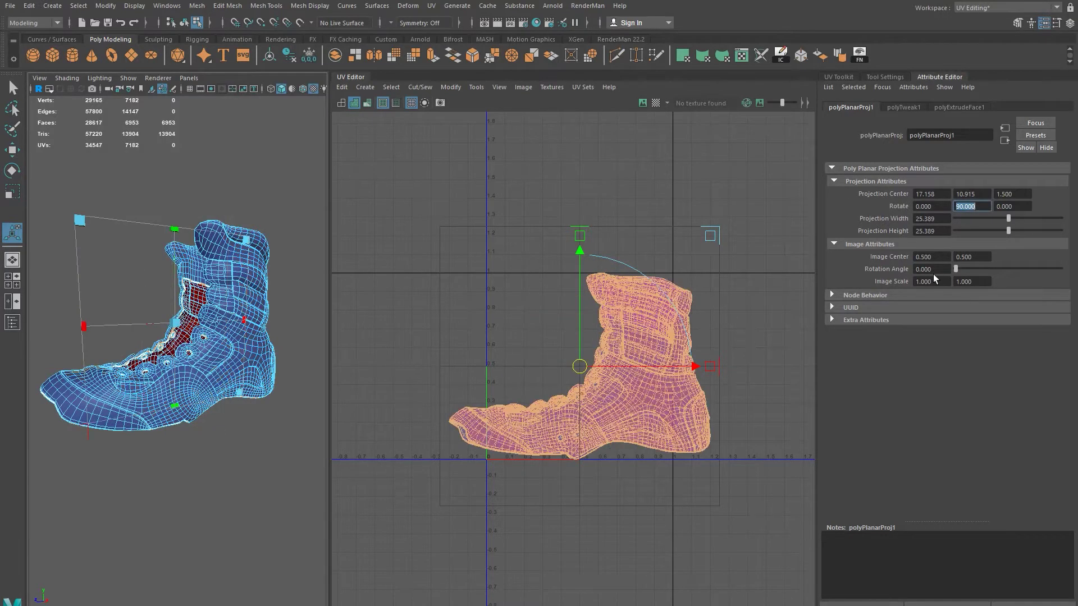
pyautogui.keyDown('alt'); pyautogui.moveTo(224, 359); pyautogui.dragTo(191, 359); pyautogui.keyUp('alt')
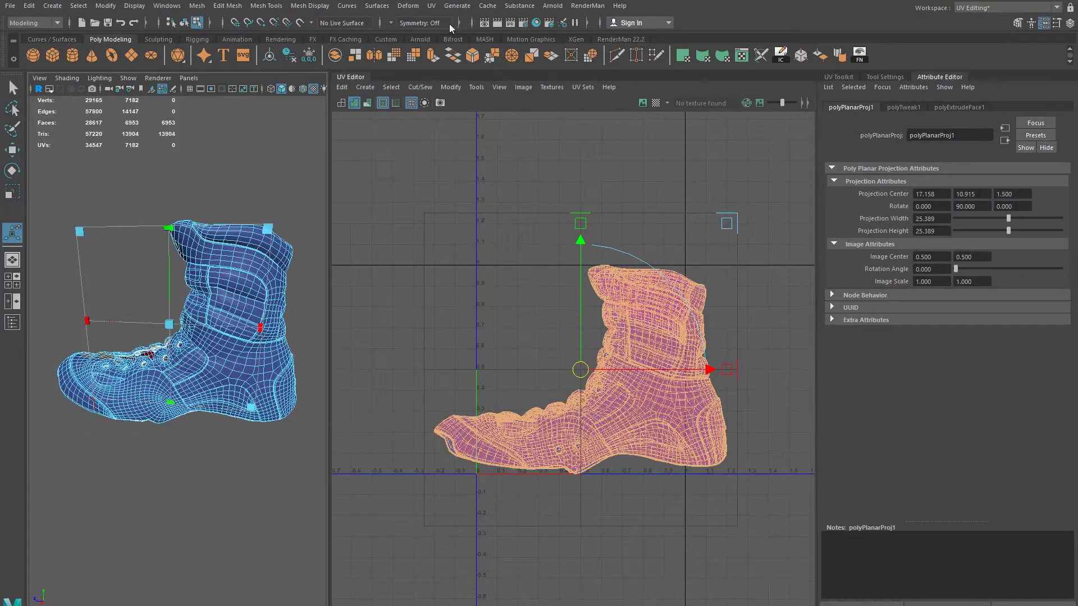
# Step: Reproject the panels with planar mapping from the X axis, with Keep image width/height ratio turned off
pyautogui.click(433, 6)
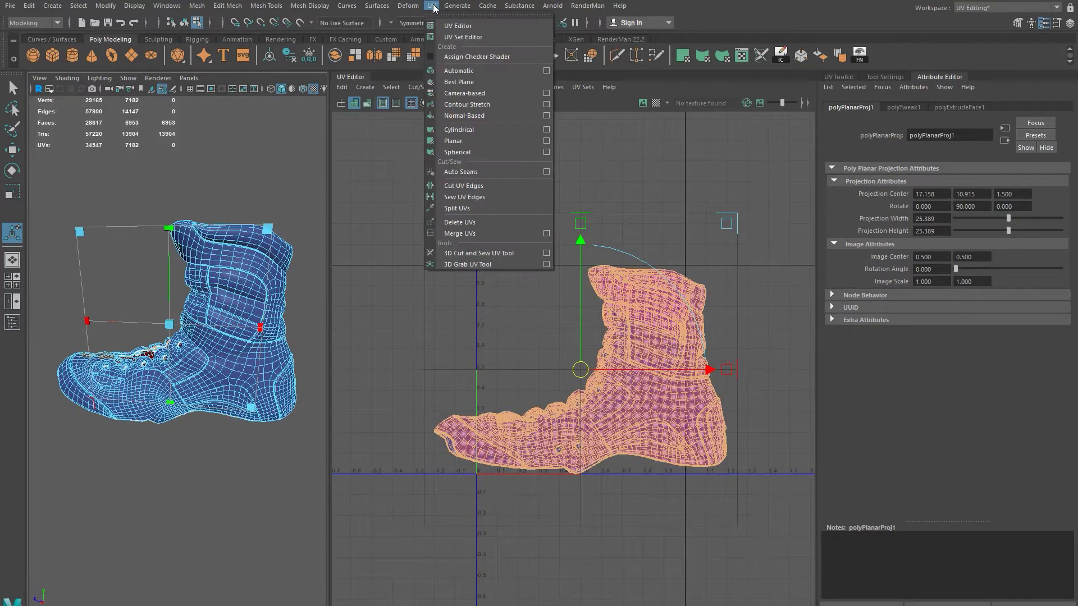
pyautogui.click(546, 140)
pyautogui.moveTo(154, 164); pyautogui.dragTo(356, 167)
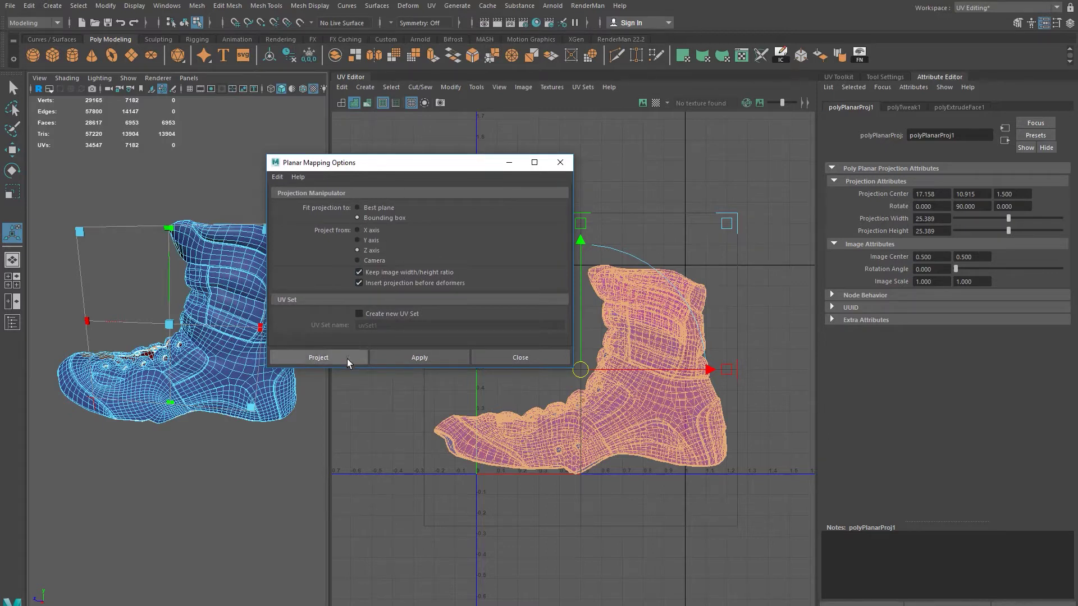
pyautogui.click(359, 272)
pyautogui.click(192, 260)
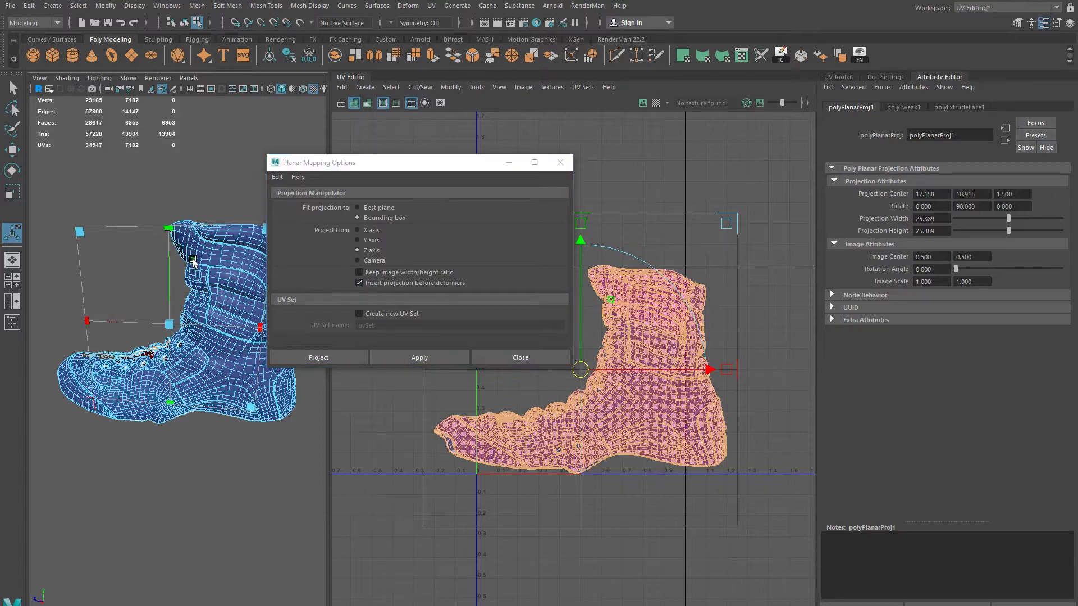
pyautogui.keyDown('alt'); pyautogui.moveTo(121, 207); pyautogui.dragTo(166, 188); pyautogui.keyUp('alt')
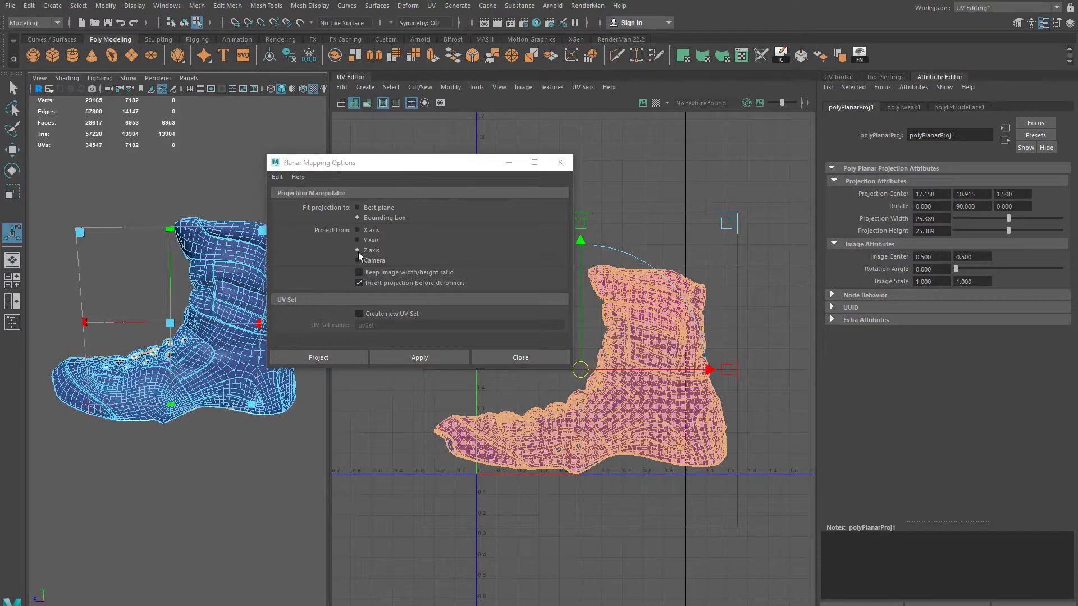
pyautogui.keyDown('alt'); pyautogui.moveTo(162, 300); pyautogui.dragTo(101, 436); pyautogui.keyUp('alt')
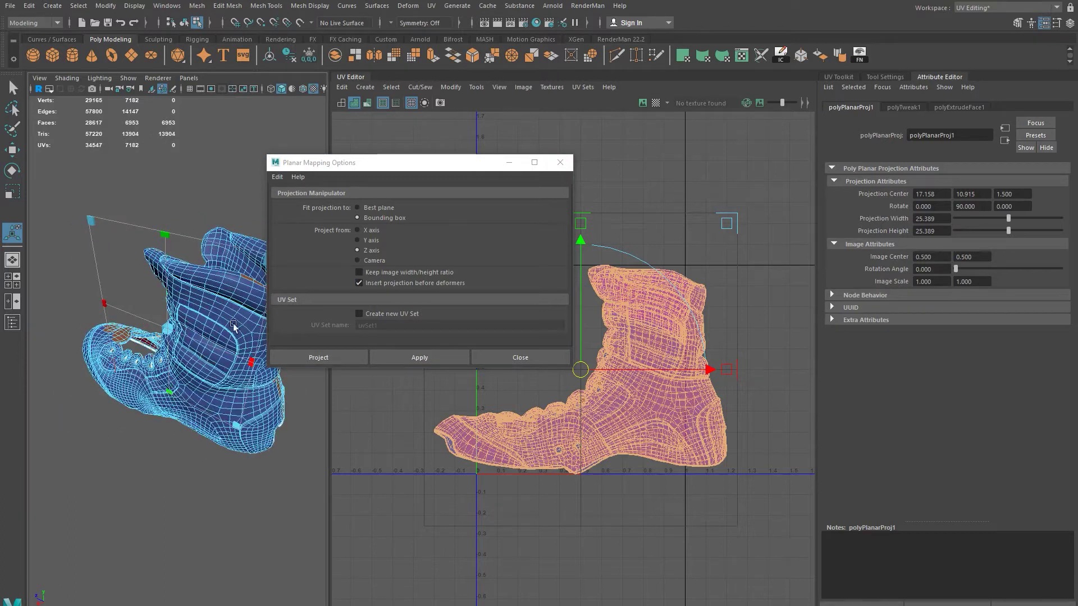
pyautogui.click(360, 230)
pyautogui.click(345, 362)
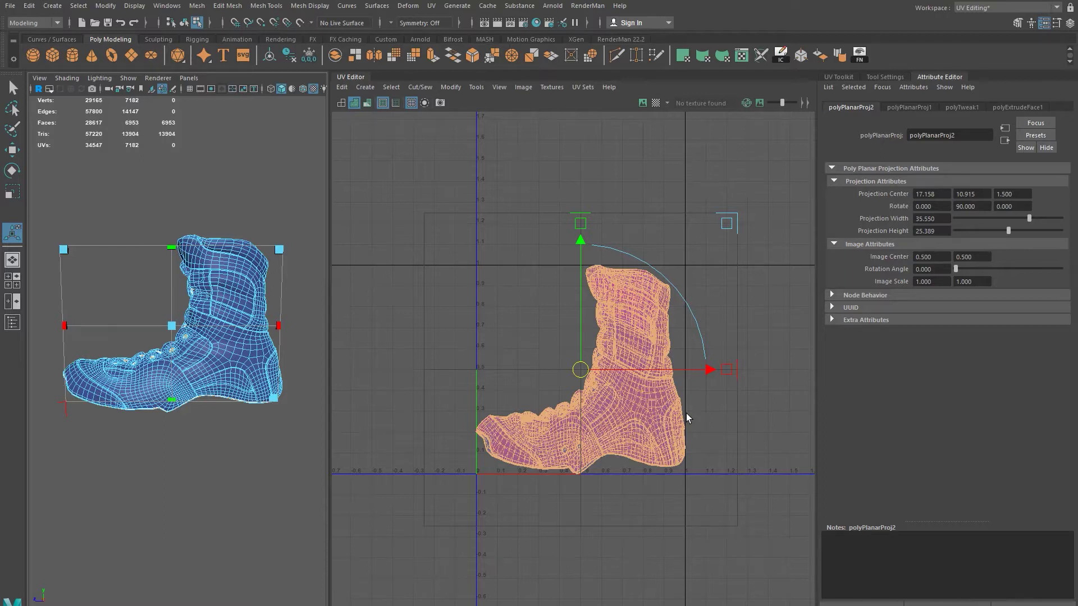
# Step: Reproject the panels with planar mapping from the X axis, with Keep image width/height ratio turned on
pyautogui.click(436, 6)
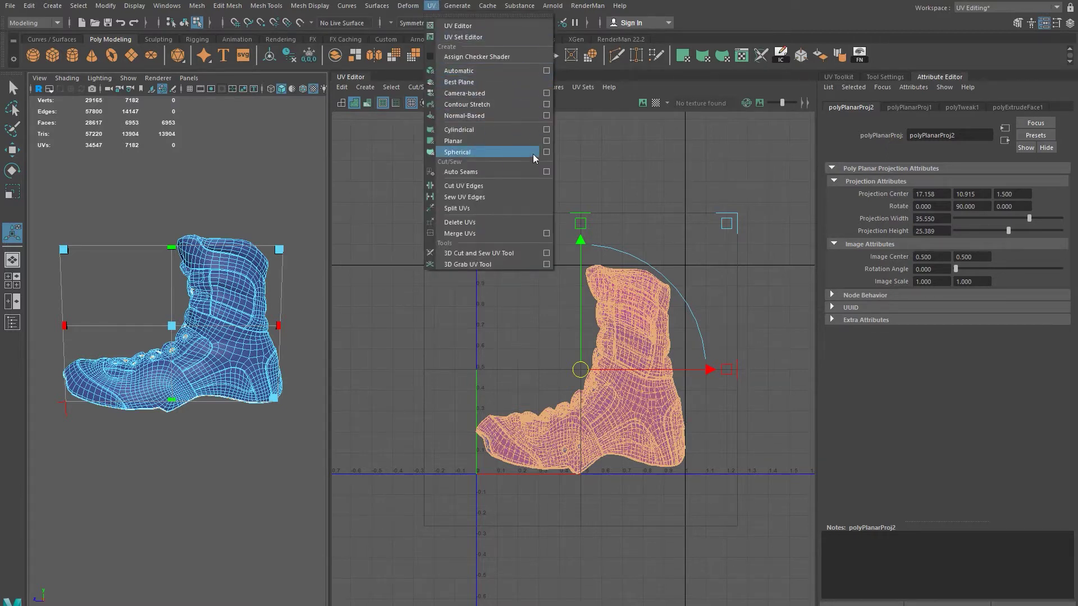
pyautogui.click(546, 141)
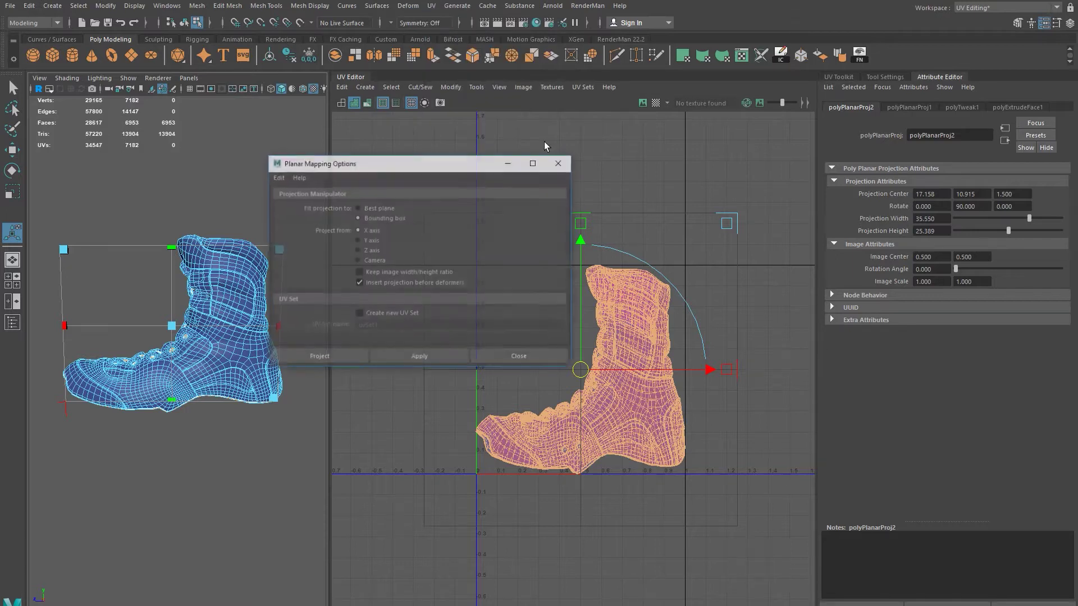
pyautogui.click(359, 274)
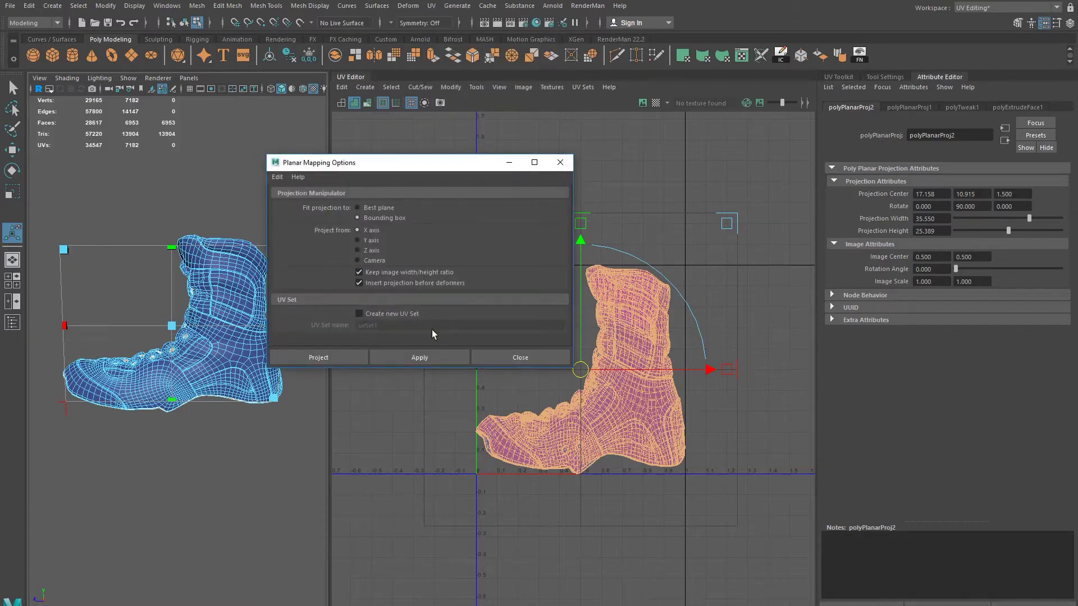
pyautogui.click(433, 357)
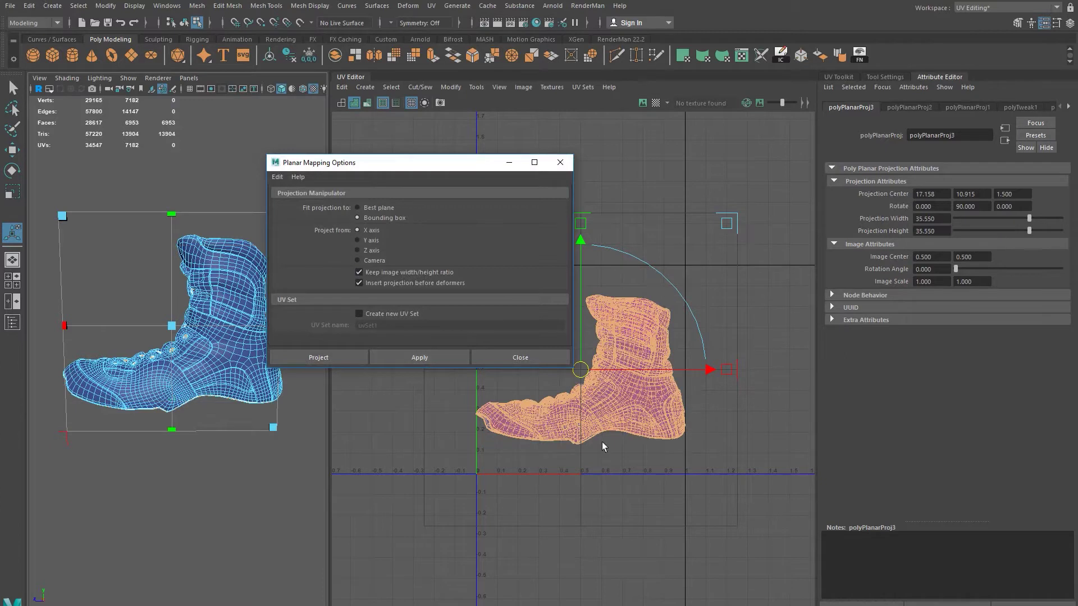
pyautogui.moveTo(416, 162); pyautogui.dragTo(403, 58)
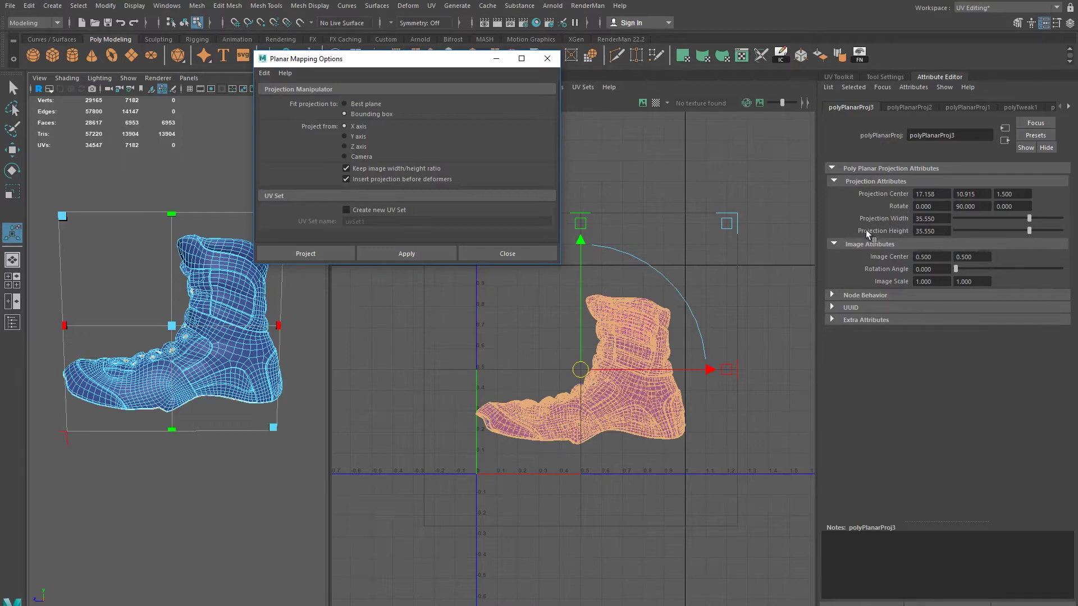
# Step: Try narrowing the planar projection's width to 16.754 with its manipulator, and undo the change
pyautogui.click(940, 219)
pyautogui.press('Tab')
pyautogui.press('Tab')
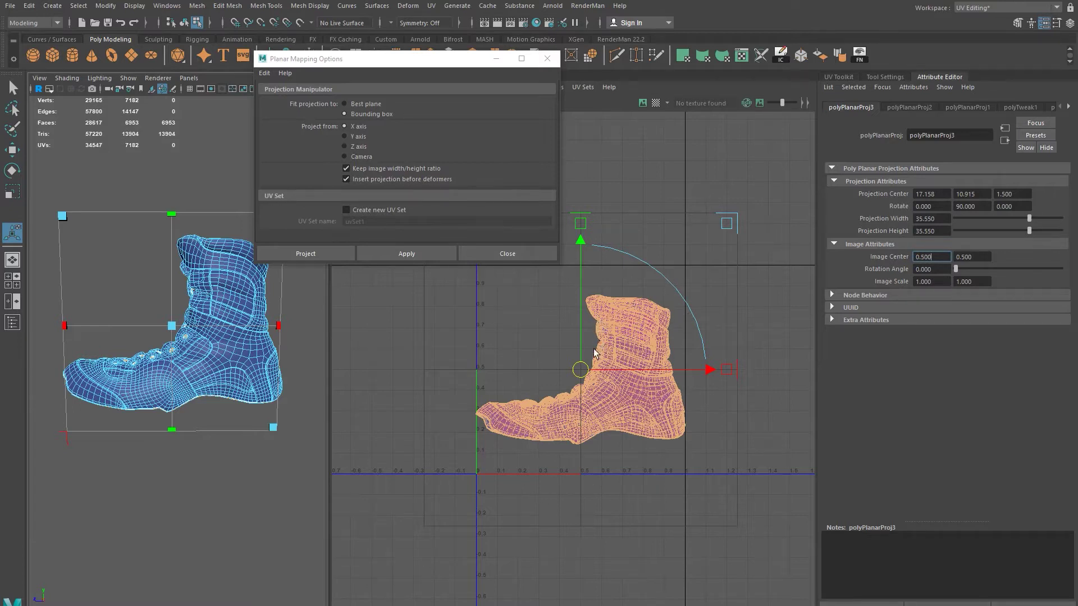
pyautogui.keyDown('alt'); pyautogui.moveTo(192, 425); pyautogui.dragTo(184, 399); pyautogui.keyUp('alt')
pyautogui.moveTo(282, 332); pyautogui.dragTo(220, 326)
pyautogui.moveTo(251, 425)
pyautogui.keyDown('alt'); pyautogui.mouseDown()
pyautogui.moveTo(250, 413)
pyautogui.moveTo(259, 418)
pyautogui.mouseUp(); pyautogui.keyUp('alt')
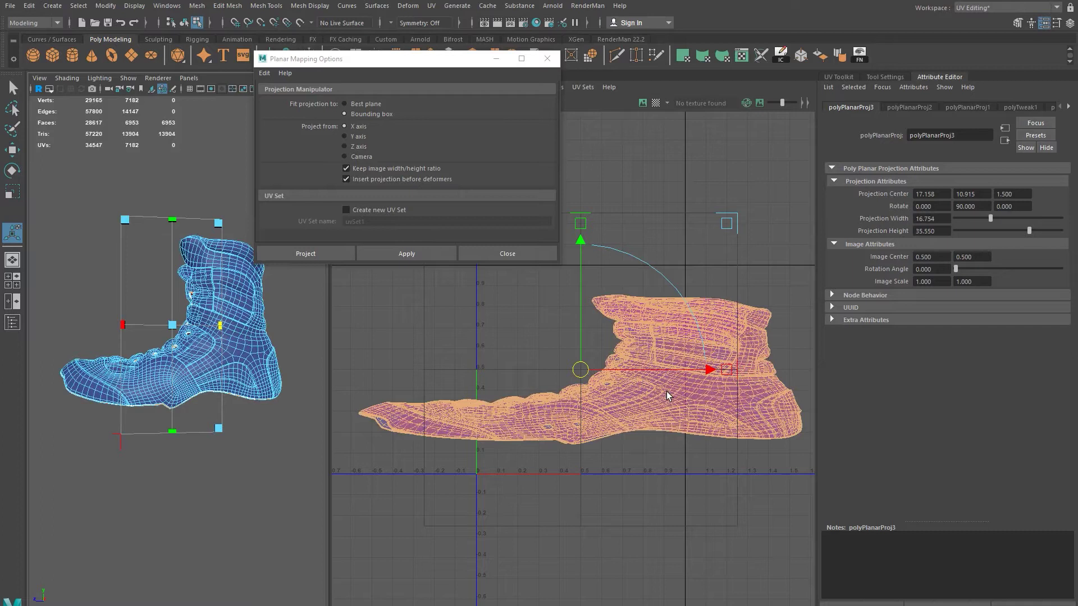
pyautogui.hotkey('ctrl', 'z')
pyautogui.keyDown('alt'); pyautogui.moveTo(362, 358); pyautogui.dragTo(348, 366, button='middle'); pyautogui.keyUp('alt')
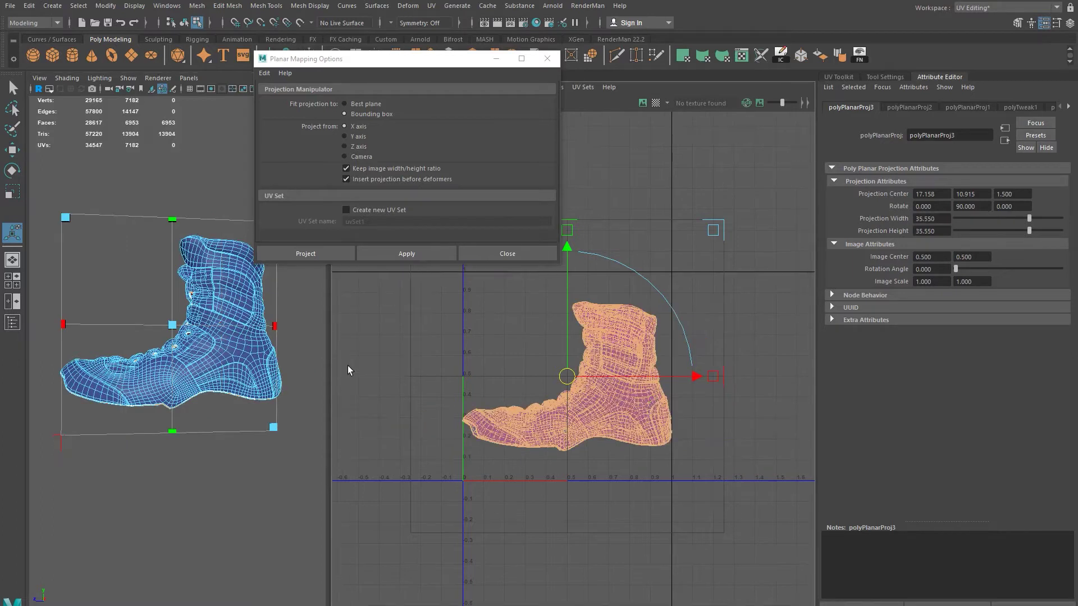
# Step: Close the planar mapping options and widen the 3D viewport to frame the boot's side
pyautogui.click(548, 59)
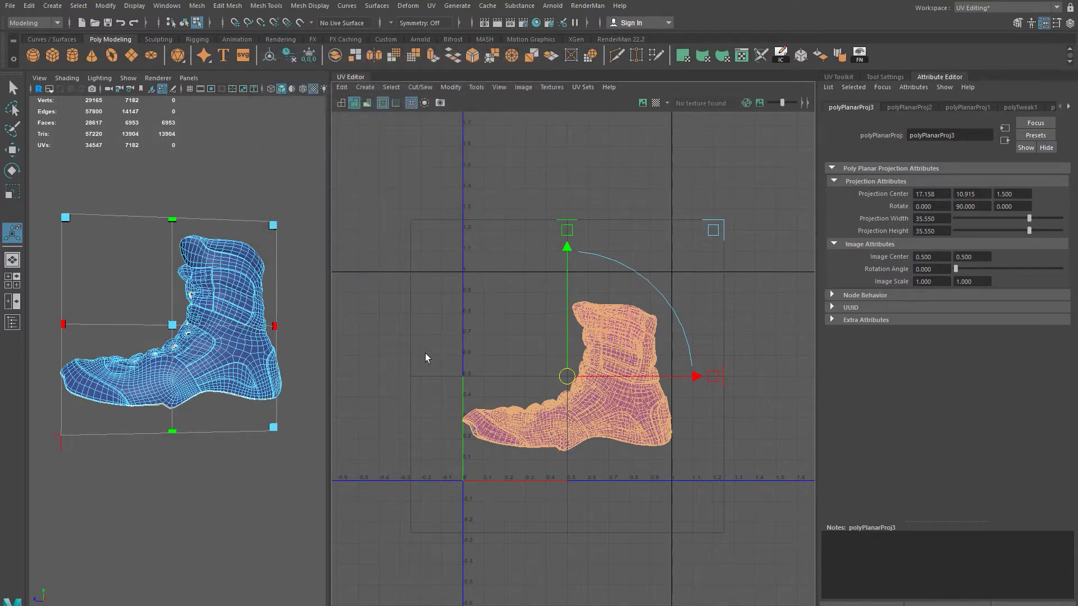
pyautogui.keyDown('alt'); pyautogui.moveTo(232, 299); pyautogui.dragTo(149, 282); pyautogui.keyUp('alt')
pyautogui.scroll(6, 210, 333)
pyautogui.moveTo(210, 333)
pyautogui.keyDown('alt'); pyautogui.mouseDown()
pyautogui.moveTo(163, 337)
pyautogui.moveTo(212, 331)
pyautogui.mouseUp(); pyautogui.keyUp('alt')
pyautogui.press('f')
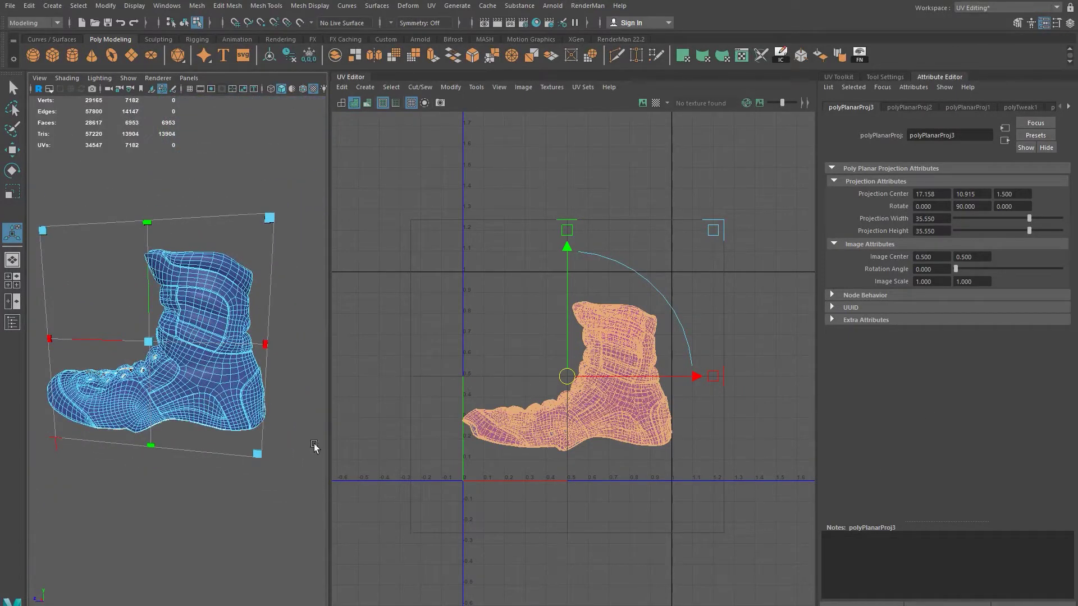
pyautogui.keyDown('alt'); pyautogui.moveTo(181, 375); pyautogui.dragTo(198, 371, button='right'); pyautogui.keyUp('alt')
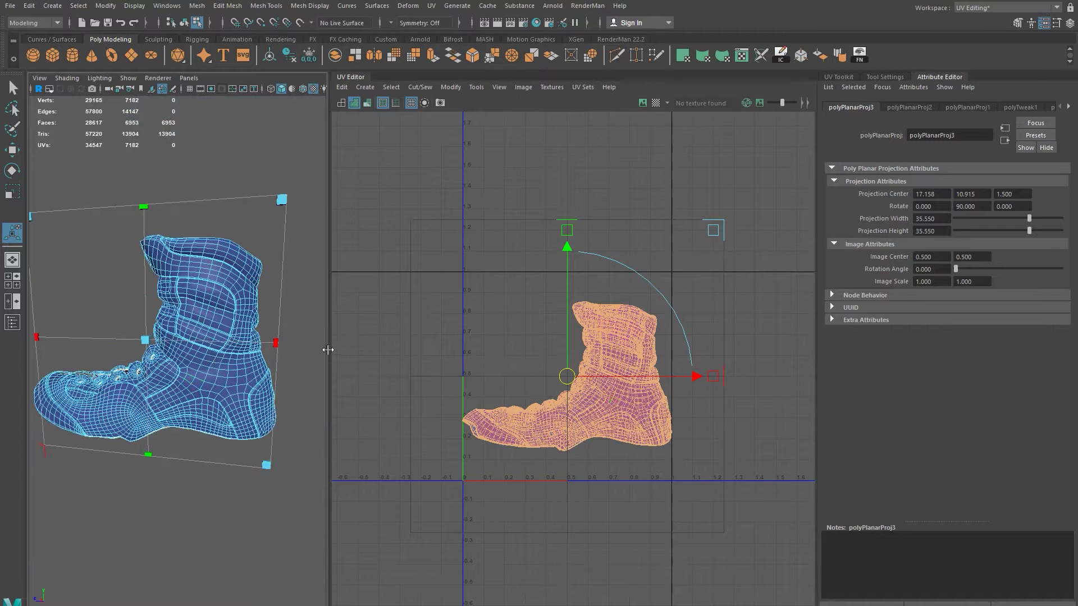
pyautogui.moveTo(328, 352); pyautogui.dragTo(359, 352)
pyautogui.keyDown('alt'); pyautogui.moveTo(215, 387); pyautogui.dragTo(215, 404, button='right'); pyautogui.keyUp('alt')
pyautogui.keyDown('alt'); pyautogui.moveTo(215, 404); pyautogui.dragTo(230, 407, button='middle'); pyautogui.keyUp('alt')
pyautogui.keyDown('alt'); pyautogui.moveTo(253, 379); pyautogui.dragTo(257, 340); pyautogui.keyUp('alt')
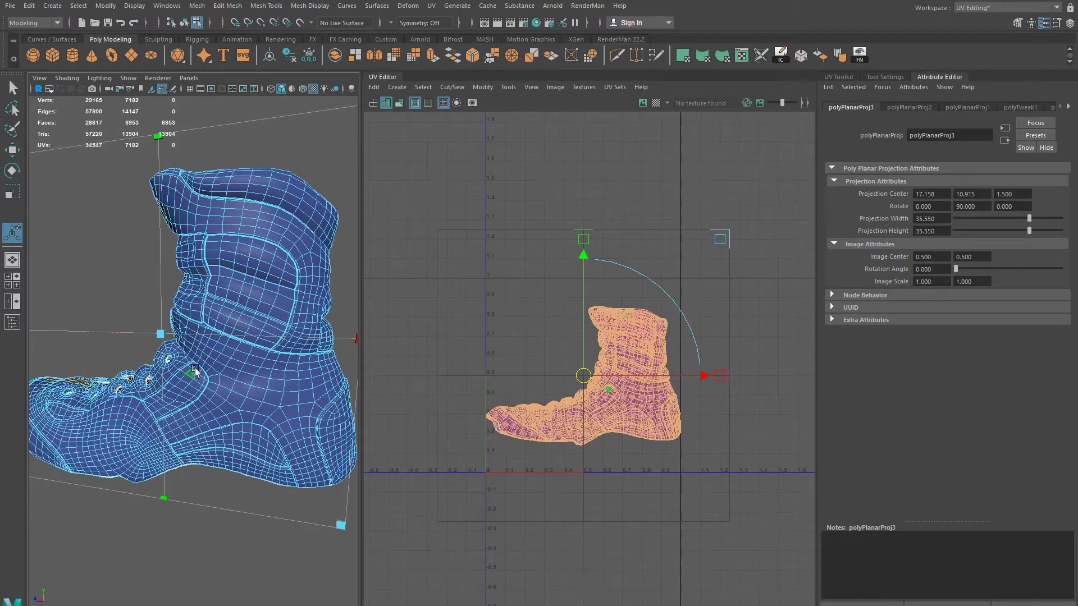
# Step: Leave the projection manipulator, select the panels mesh as an object and view its projected UVs up close
pyautogui.press('q')
pyautogui.click(328, 153)
pyautogui.click(266, 285)
pyautogui.keyDown('alt'); pyautogui.moveTo(517, 404); pyautogui.dragTo(675, 467, button='right'); pyautogui.keyUp('alt')
pyautogui.keyDown('alt'); pyautogui.moveTo(675, 468); pyautogui.dragTo(530, 433, button='middle'); pyautogui.keyUp('alt')
pyautogui.keyDown('alt'); pyautogui.moveTo(530, 433); pyautogui.dragTo(611, 481, button='right'); pyautogui.keyUp('alt')
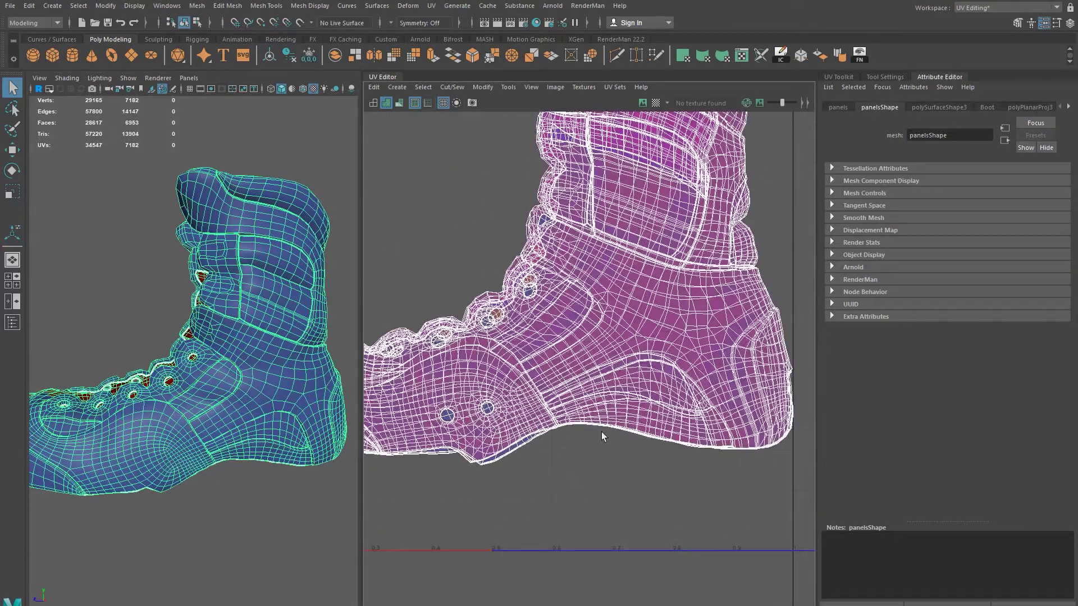
pyautogui.keyDown('alt'); pyautogui.moveTo(611, 481); pyautogui.dragTo(657, 548, button='middle'); pyautogui.keyUp('alt')
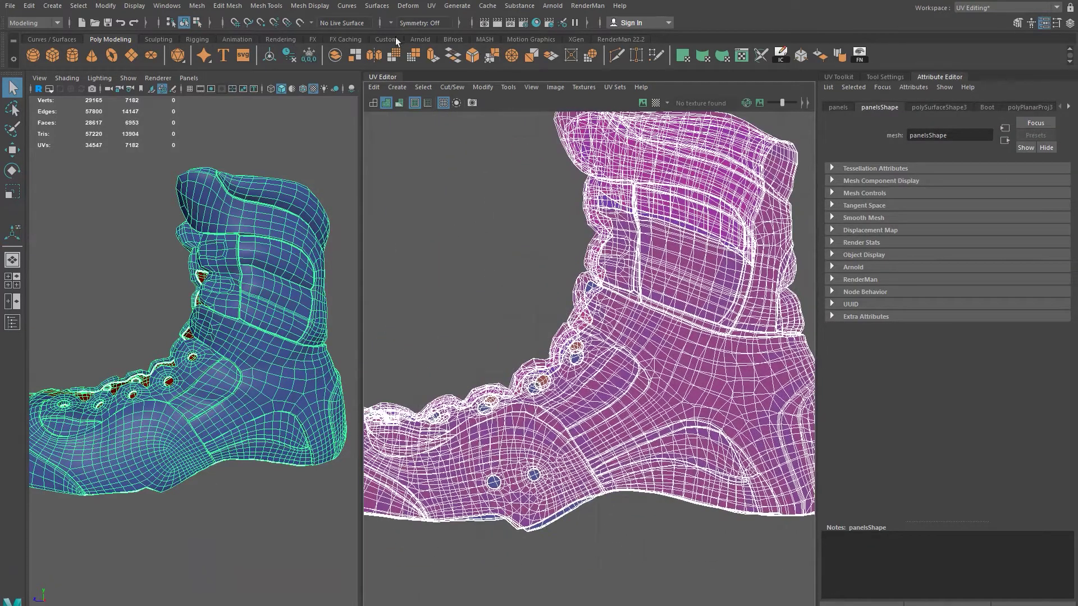
# Step: Compare the wireframe and shaded display modes in the UV Editor and examine the overlapping projected UVs in shaded mode
pyautogui.click(531, 87)
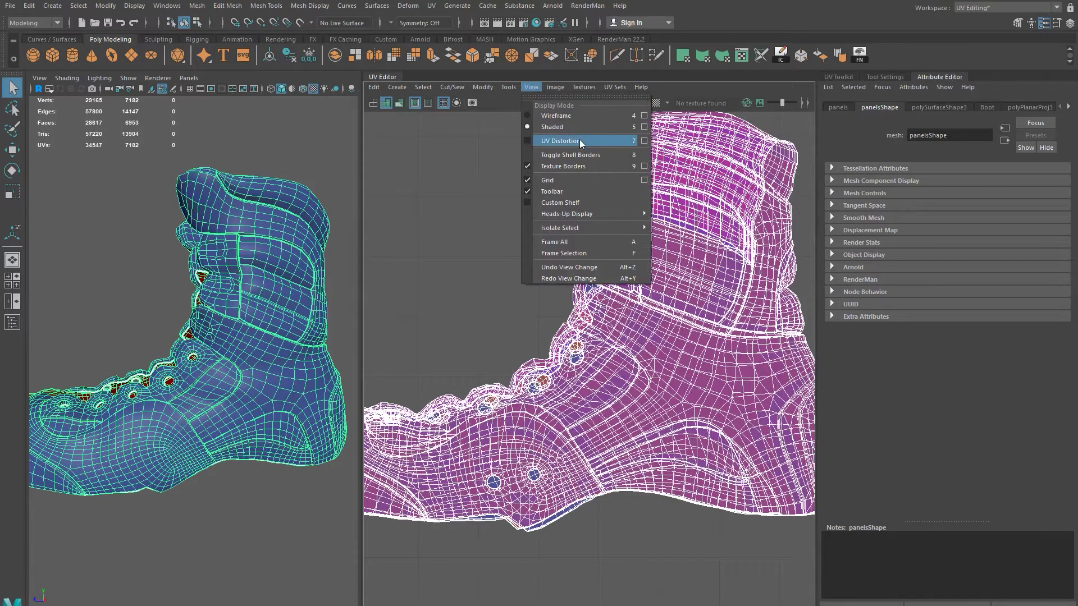
pyautogui.click(544, 116)
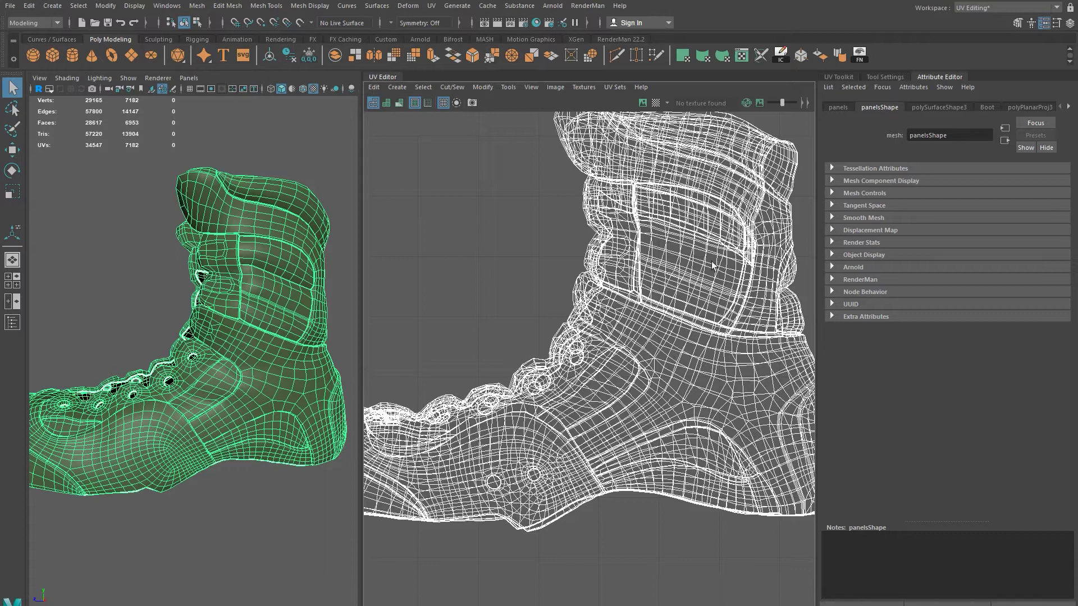
pyautogui.click(529, 87)
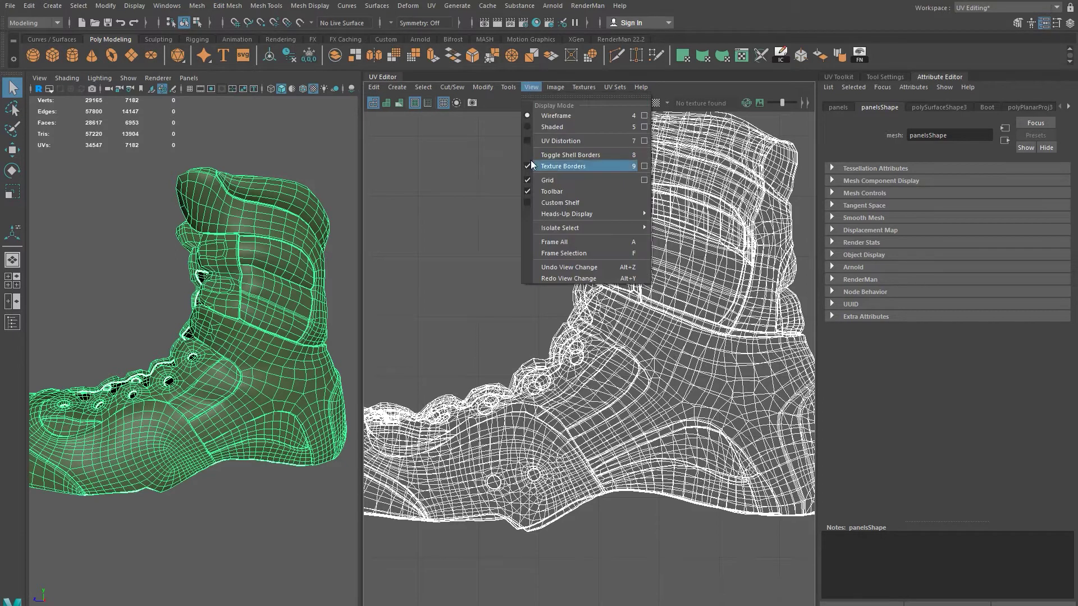
pyautogui.click(549, 125)
pyautogui.keyDown('alt'); pyautogui.moveTo(785, 446); pyautogui.dragTo(720, 419, button='middle'); pyautogui.keyUp('alt')
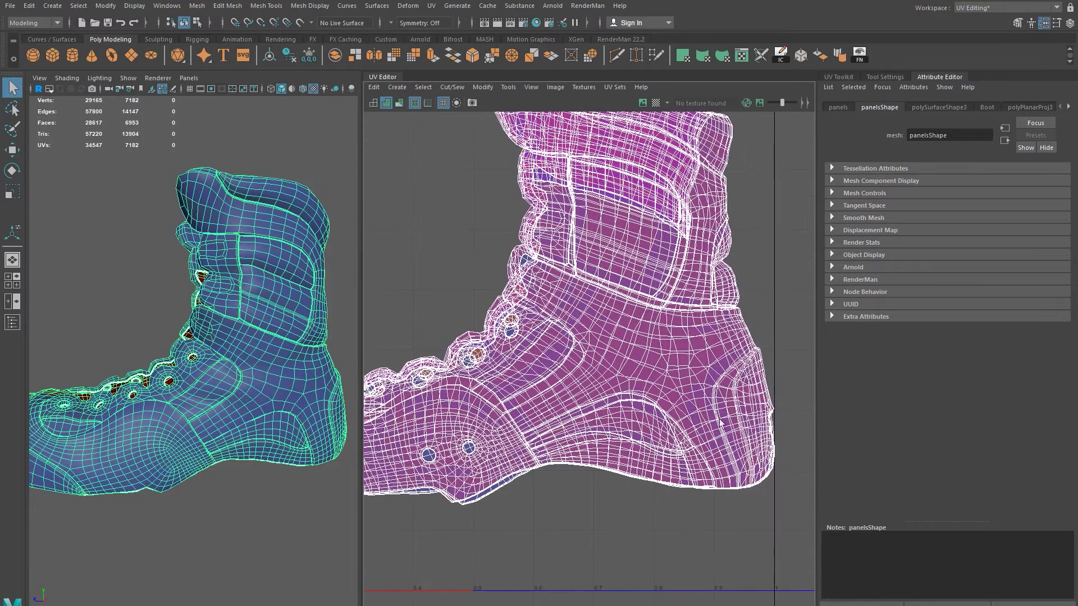
pyautogui.keyDown('alt'); pyautogui.moveTo(610, 229); pyautogui.dragTo(656, 341, button='middle'); pyautogui.keyUp('alt')
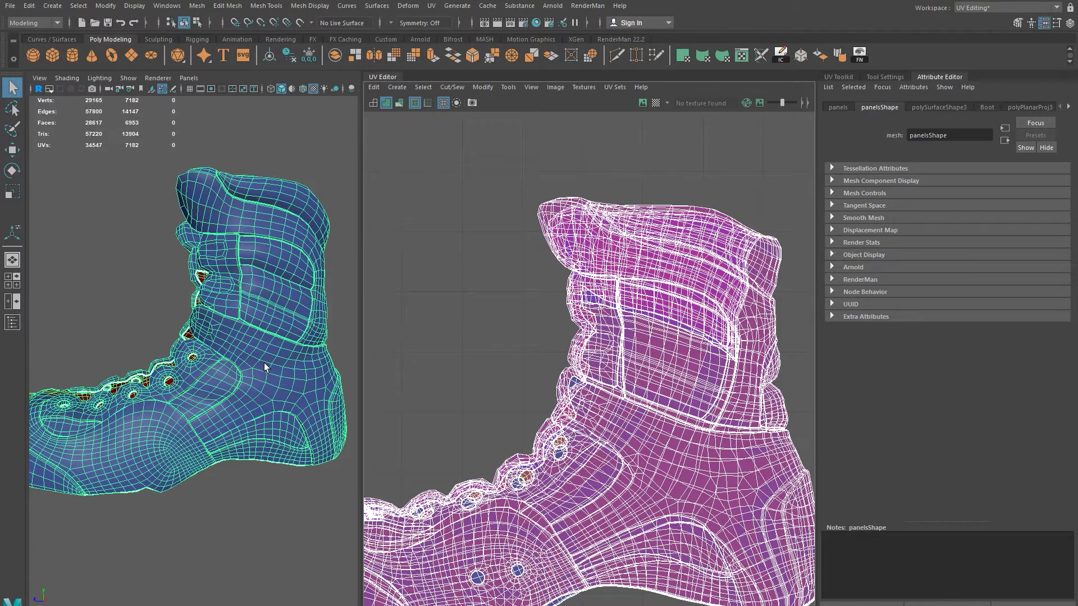
pyautogui.keyDown('alt'); pyautogui.moveTo(555, 476); pyautogui.dragTo(609, 383, button='middle'); pyautogui.keyUp('alt')
pyautogui.keyDown('alt'); pyautogui.moveTo(539, 444); pyautogui.dragTo(590, 429, button='middle'); pyautogui.keyUp('alt')
pyautogui.keyDown('alt'); pyautogui.moveTo(754, 433); pyautogui.dragTo(629, 516, button='middle'); pyautogui.keyUp('alt')
pyautogui.keyDown('alt'); pyautogui.moveTo(750, 371); pyautogui.dragTo(626, 295, button='middle'); pyautogui.keyUp('alt')
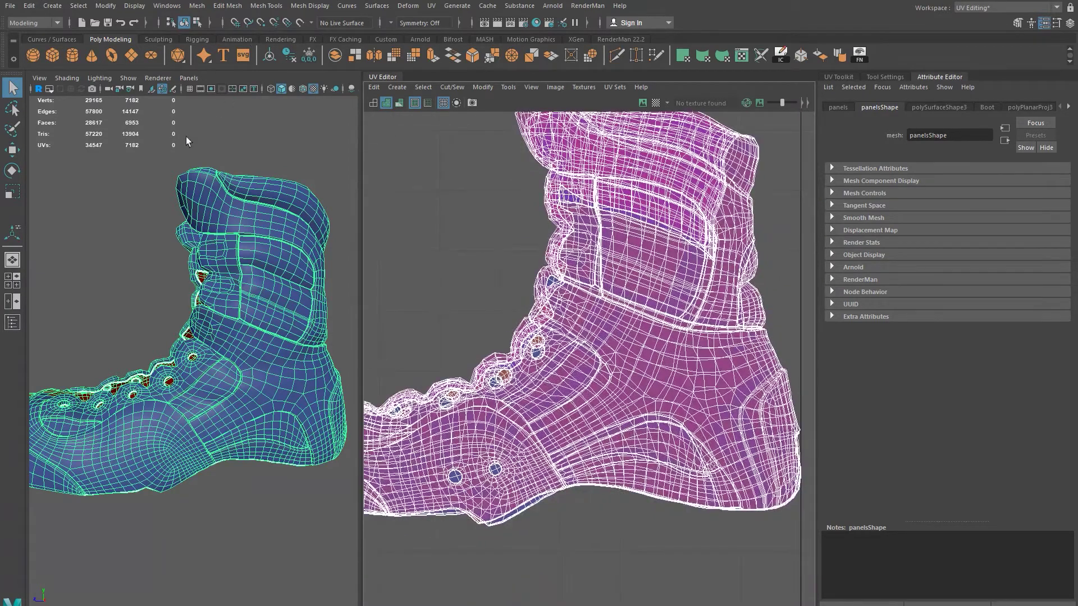
# Step: Examine the UV shading colours on the boot's toe, lacing and both sides in the 3D view
pyautogui.keyDown('alt'); pyautogui.moveTo(310, 306); pyautogui.dragTo(250, 339); pyautogui.keyUp('alt')
pyautogui.keyDown('alt'); pyautogui.moveTo(250, 339); pyautogui.dragTo(332, 296, button='middle'); pyautogui.keyUp('alt')
pyautogui.scroll(5, 218, 417)
pyautogui.keyDown('alt'); pyautogui.moveTo(218, 419); pyautogui.dragTo(234, 385); pyautogui.keyUp('alt')
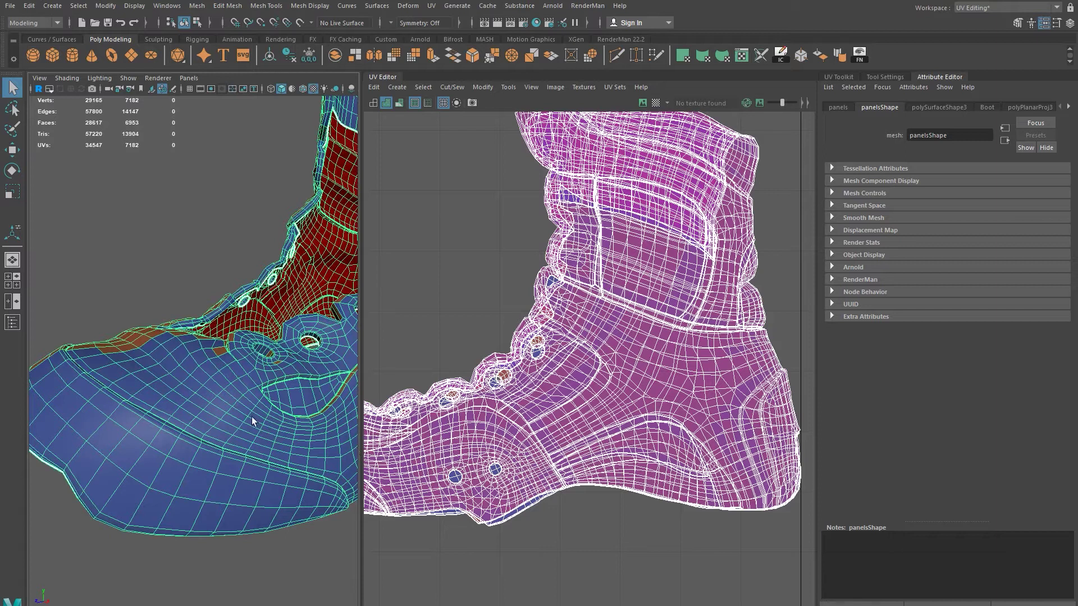
pyautogui.keyDown('alt'); pyautogui.moveTo(178, 366); pyautogui.dragTo(279, 474); pyautogui.keyUp('alt')
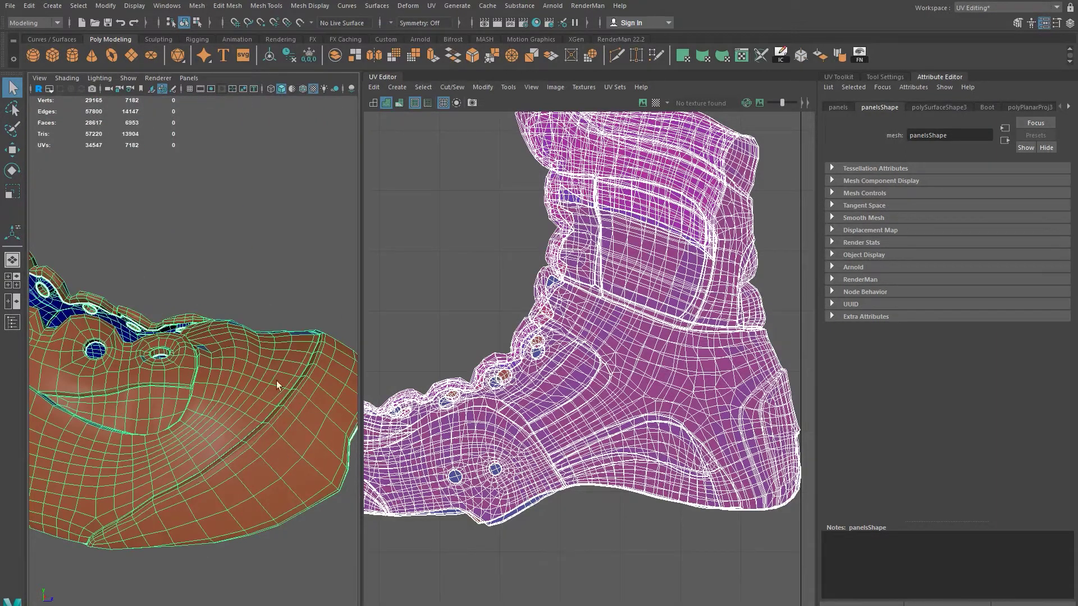
pyautogui.keyDown('alt'); pyautogui.moveTo(253, 496); pyautogui.dragTo(219, 410); pyautogui.keyUp('alt')
pyautogui.keyDown('alt'); pyautogui.moveTo(219, 410); pyautogui.dragTo(224, 412, button='right'); pyautogui.keyUp('alt')
pyautogui.keyDown('alt'); pyautogui.moveTo(224, 413); pyautogui.dragTo(246, 316); pyautogui.keyUp('alt')
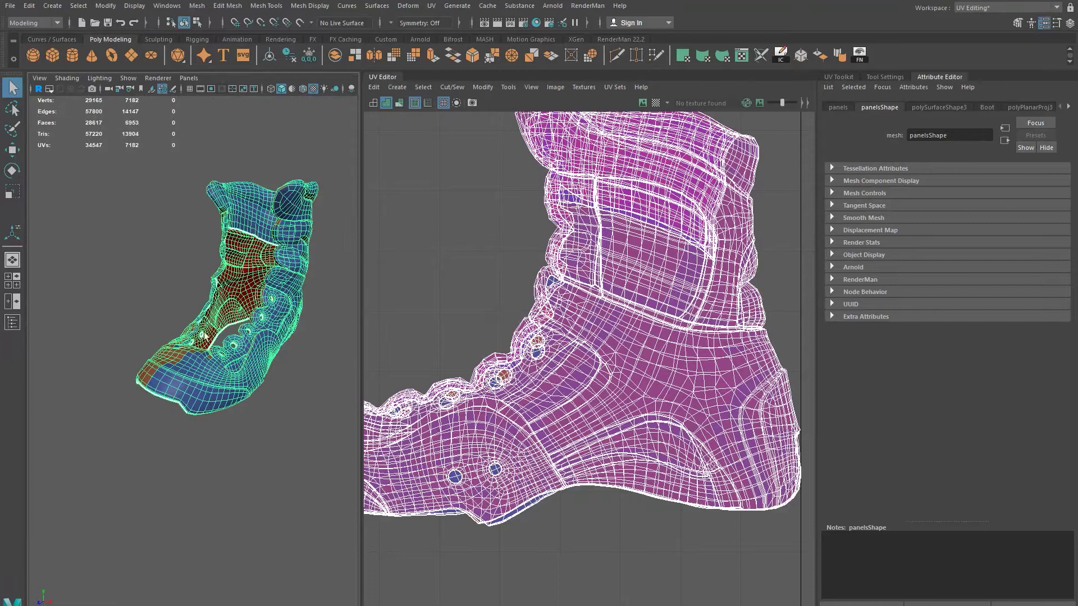
pyautogui.keyDown('alt'); pyautogui.moveTo(236, 343); pyautogui.dragTo(181, 389); pyautogui.keyUp('alt')
pyautogui.keyDown('alt'); pyautogui.moveTo(250, 329); pyautogui.dragTo(89, 331); pyautogui.keyUp('alt')
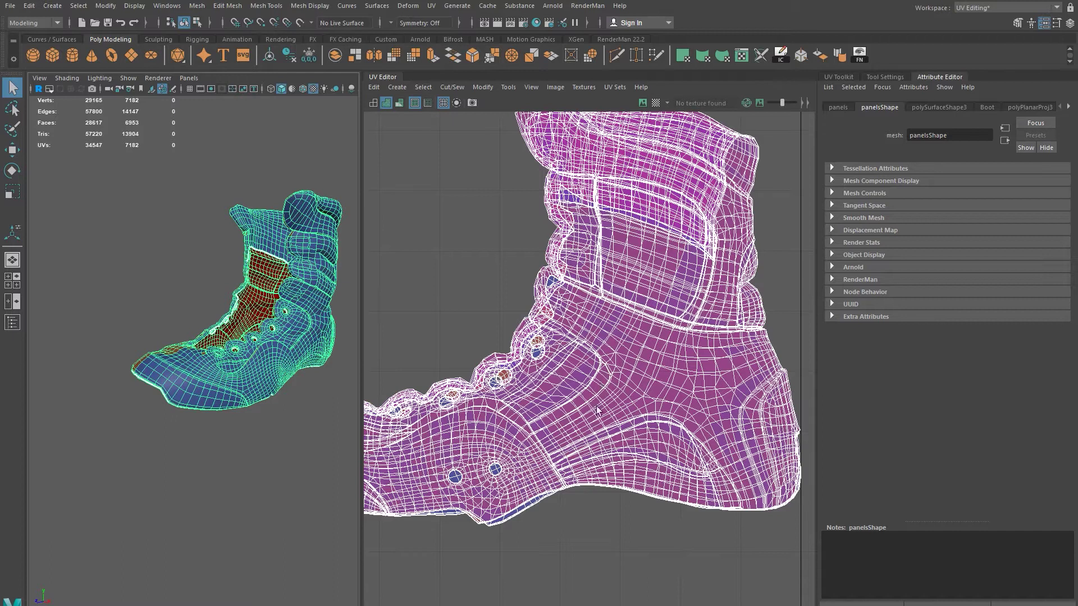
pyautogui.keyDown('alt'); pyautogui.moveTo(250, 407); pyautogui.dragTo(238, 368); pyautogui.keyUp('alt')
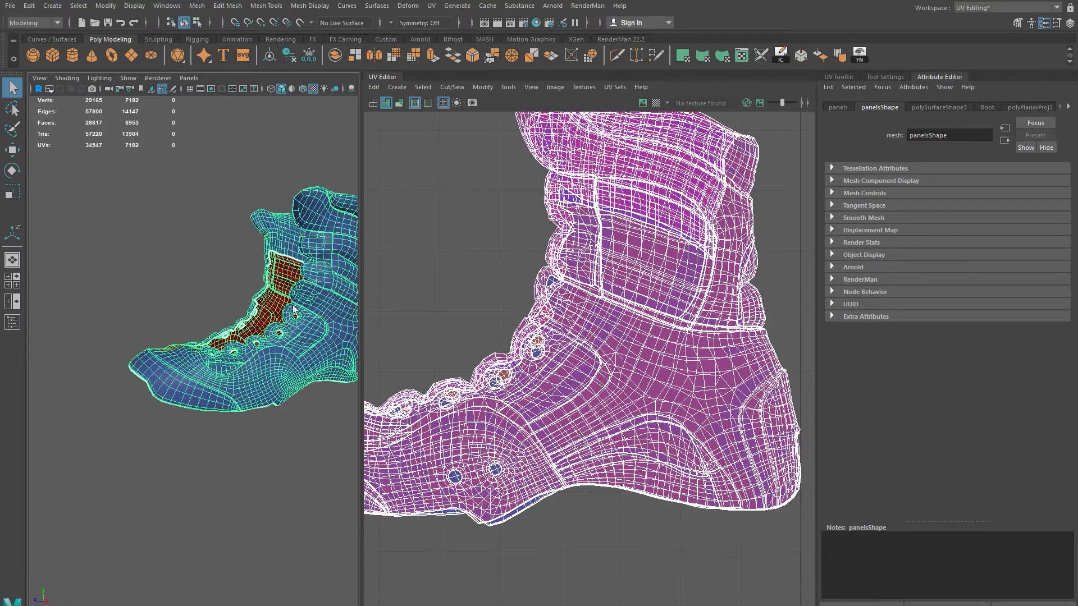
pyautogui.keyDown('alt'); pyautogui.moveTo(293, 309); pyautogui.dragTo(169, 343); pyautogui.keyUp('alt')
pyautogui.moveTo(281, 398)
pyautogui.keyDown('alt'); pyautogui.mouseDown()
pyautogui.moveTo(269, 429)
pyautogui.moveTo(278, 409)
pyautogui.mouseUp(); pyautogui.keyUp('alt')
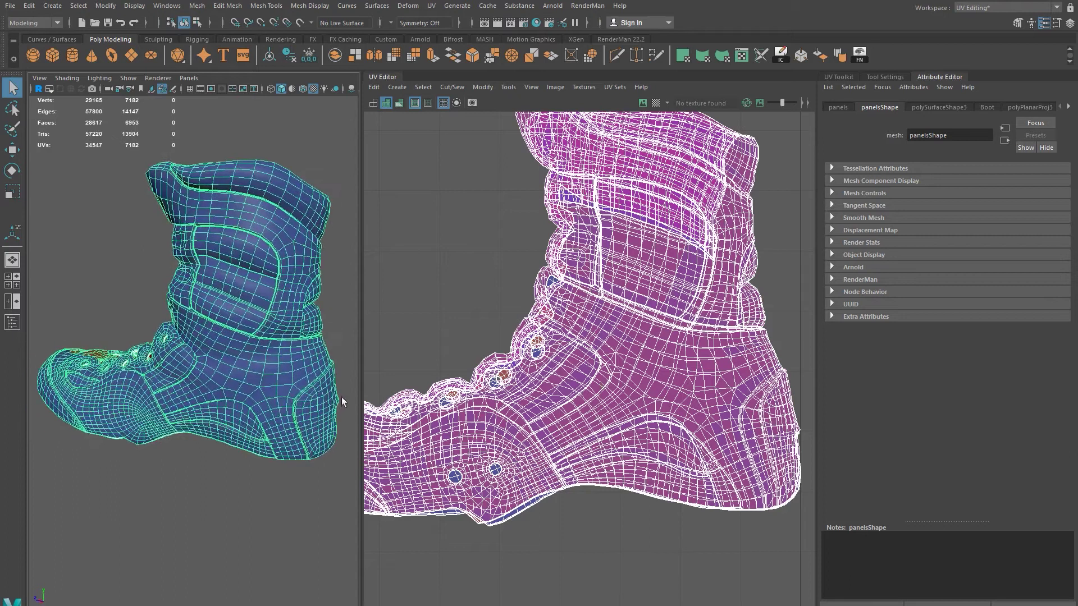
# Step: Enlarge the 3D viewport further against the UV Editor and bring the boot's ankle panels closer
pyautogui.moveTo(361, 387); pyautogui.dragTo(387, 387)
pyautogui.click(559, 88)
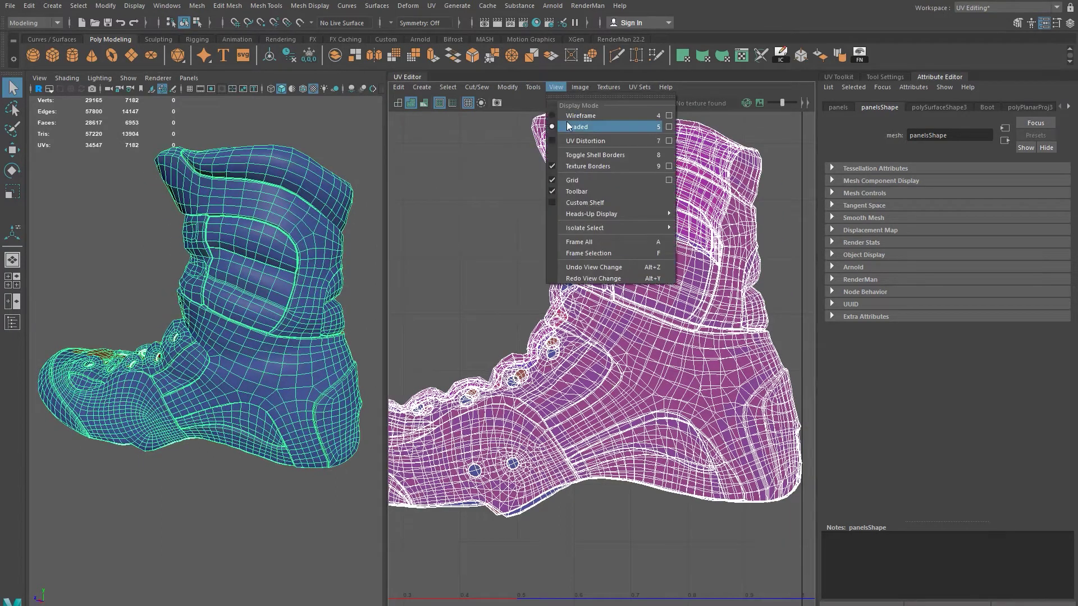
pyautogui.click(745, 5)
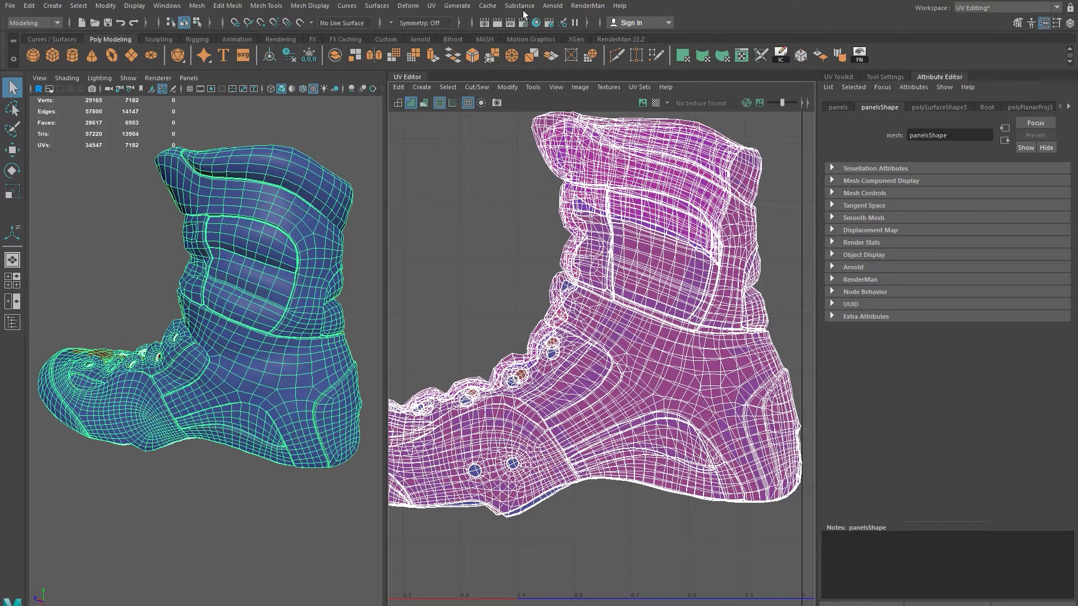
pyautogui.scroll(6, 204, 240)
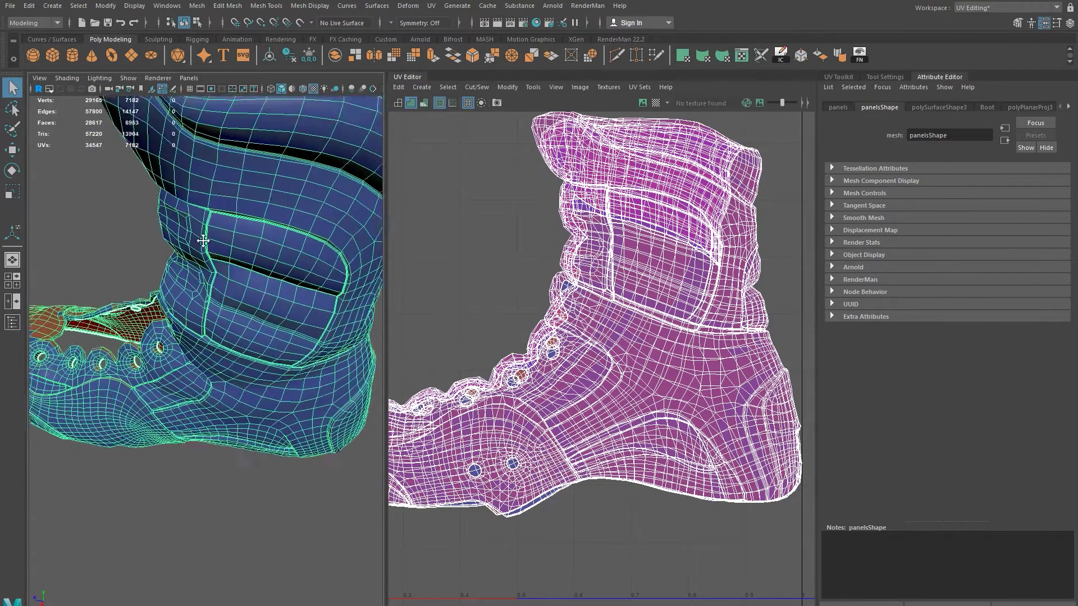
pyautogui.scroll(1, 204, 240)
# Step: Cut the panels' UVs with the 3D Cut and Sew UV Tool along the upper part of the seam between forefoot and midfoot
pyautogui.click(432, 5)
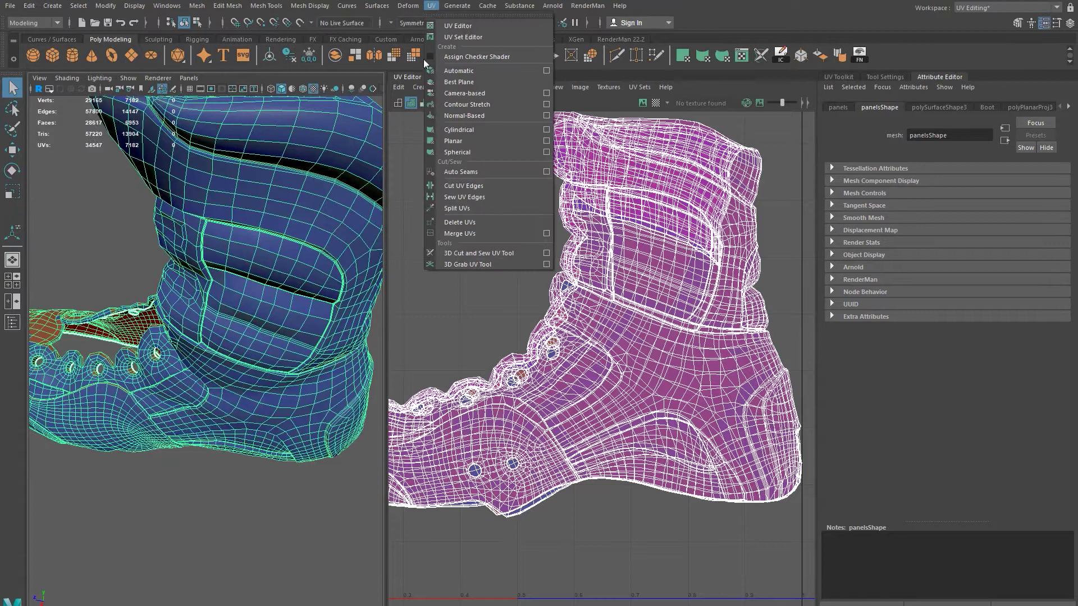
pyautogui.click(476, 254)
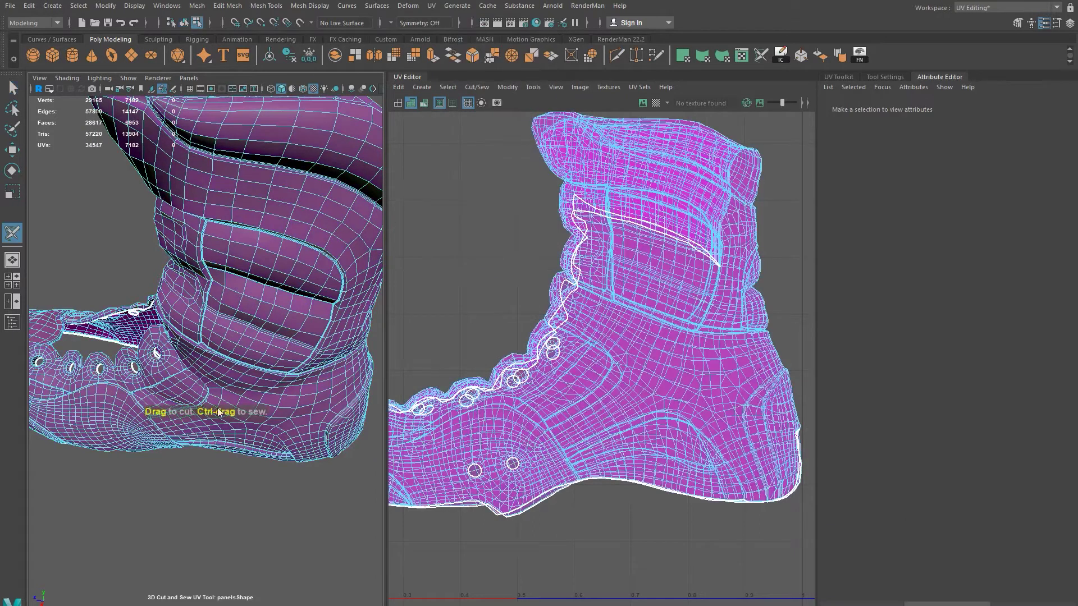
pyautogui.scroll(-5, 274, 414)
pyautogui.keyDown('alt'); pyautogui.moveTo(274, 414); pyautogui.dragTo(299, 415); pyautogui.keyUp('alt')
pyautogui.scroll(10, 299, 415)
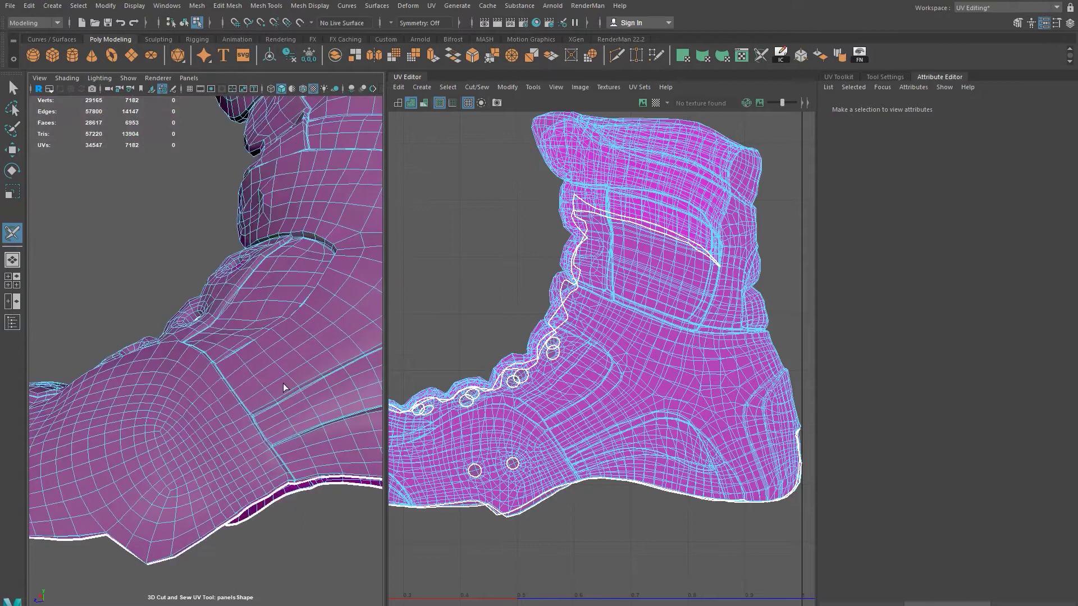
pyautogui.scroll(8, 283, 383)
pyautogui.scroll(6, 161, 393)
pyautogui.scroll(-3, 143, 416)
pyautogui.keyDown('alt'); pyautogui.moveTo(140, 414); pyautogui.dragTo(149, 414); pyautogui.keyUp('alt')
pyautogui.keyDown('alt'); pyautogui.moveTo(108, 362); pyautogui.dragTo(147, 393); pyautogui.keyUp('alt')
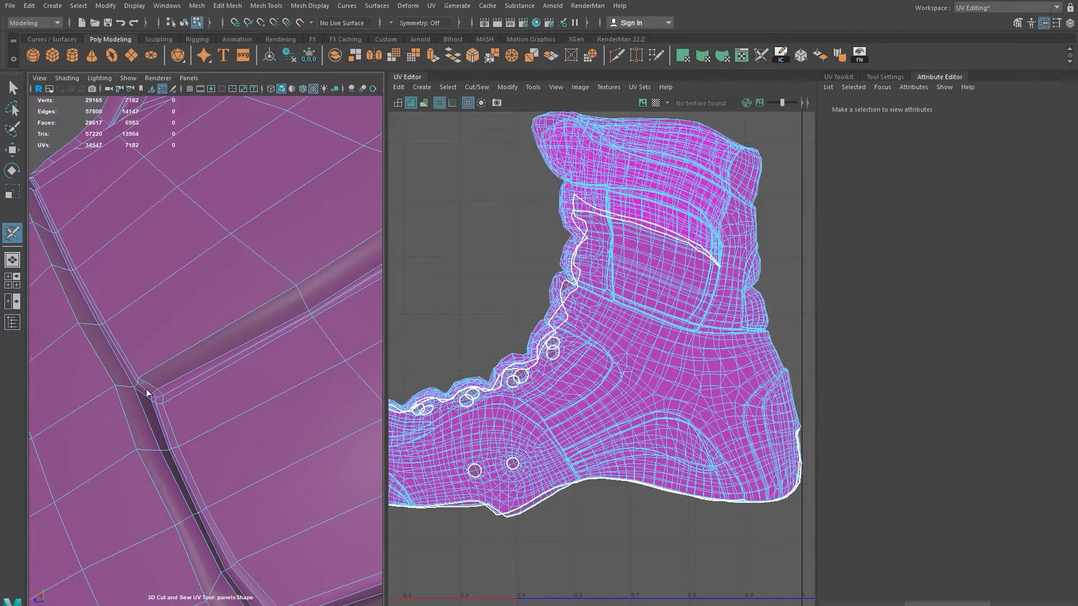
pyautogui.doubleClick(146, 391)
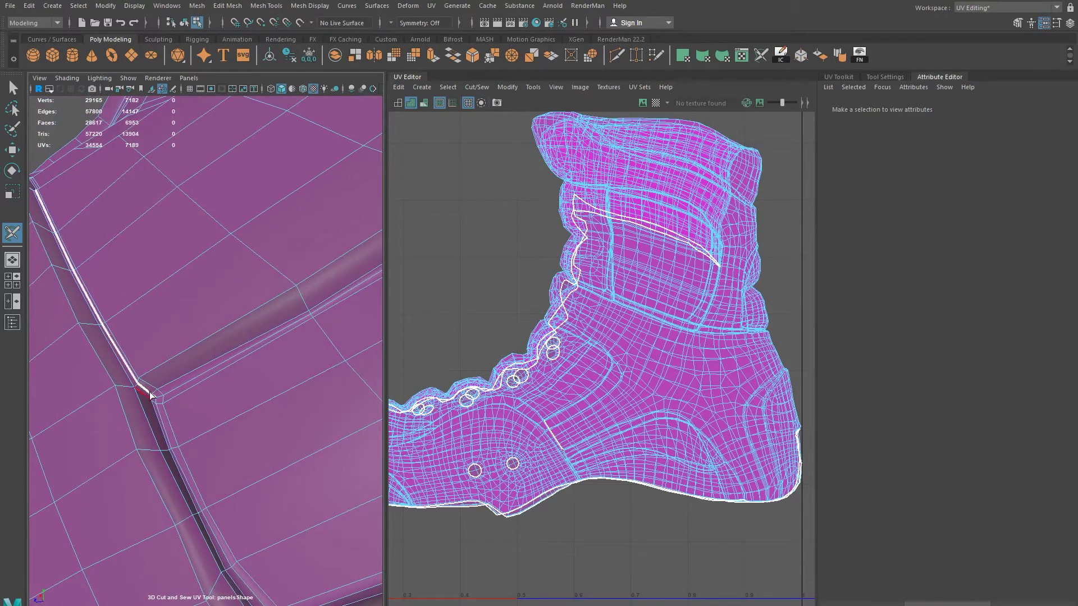
pyautogui.keyDown('alt'); pyautogui.moveTo(130, 306); pyautogui.dragTo(198, 409); pyautogui.keyUp('alt')
pyautogui.scroll(-10, 237, 365)
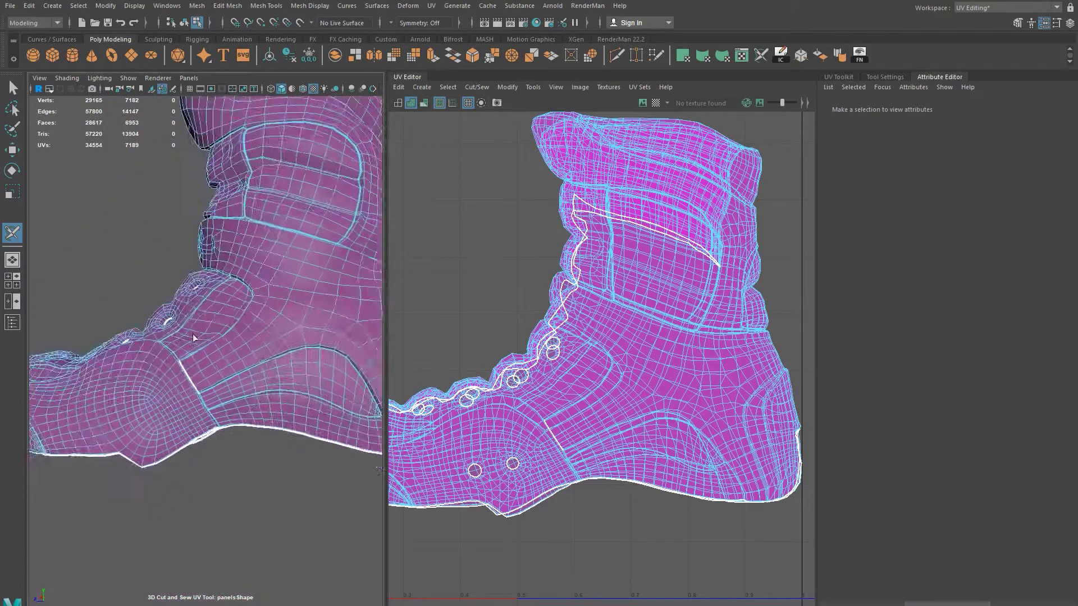
# Step: Cut the panels' UVs along the lower and rounded rear edges of the midfoot lacing panel with the 3D Cut and Sew UV Tool
pyautogui.scroll(10, 252, 345)
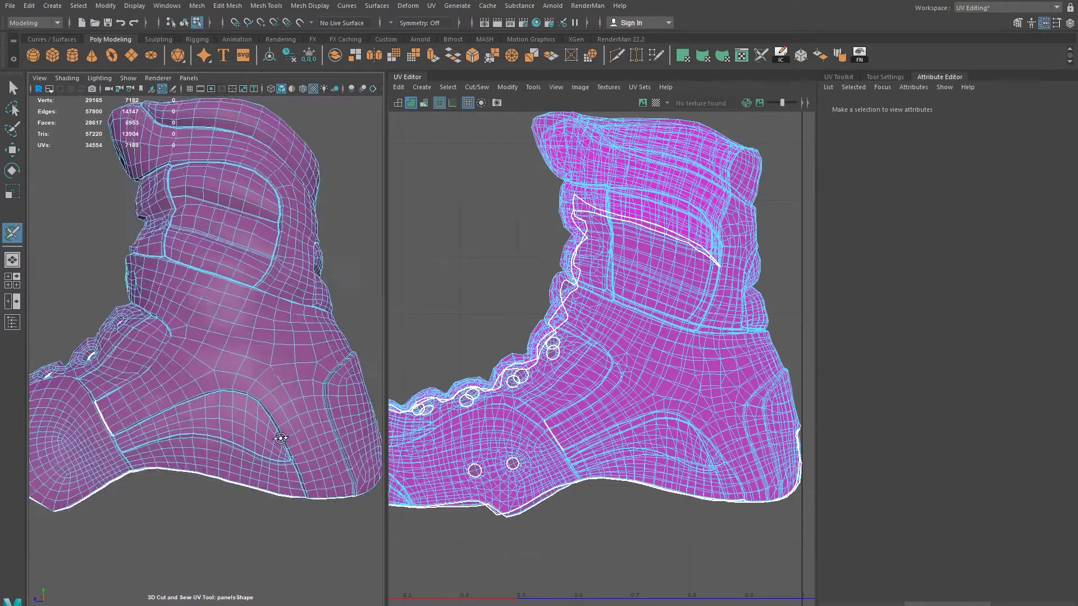
pyautogui.scroll(-5, 198, 440)
pyautogui.scroll(8, 187, 438)
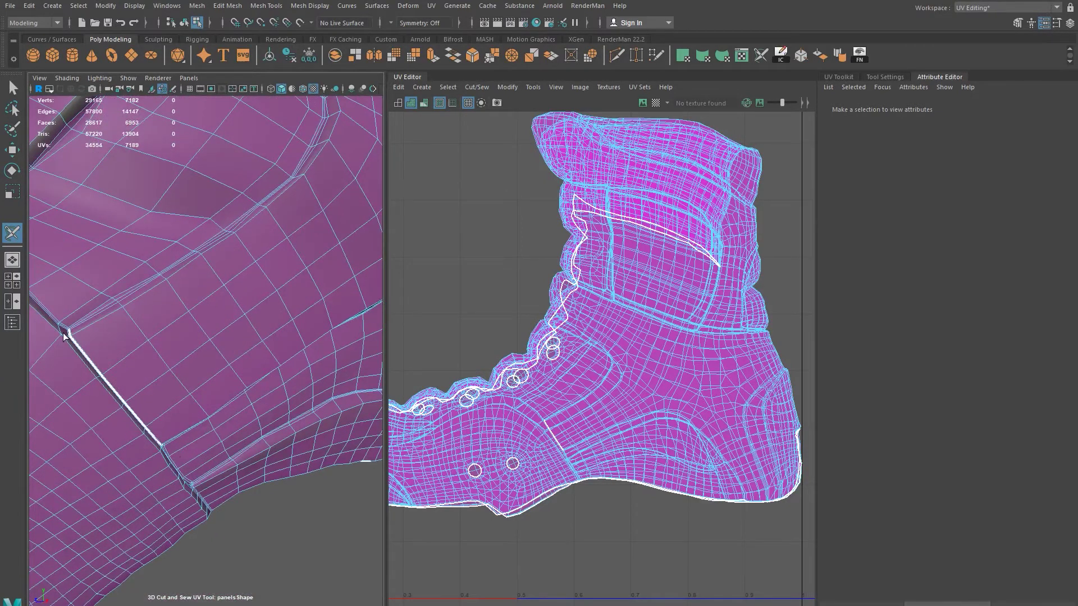
pyautogui.scroll(8, 115, 327)
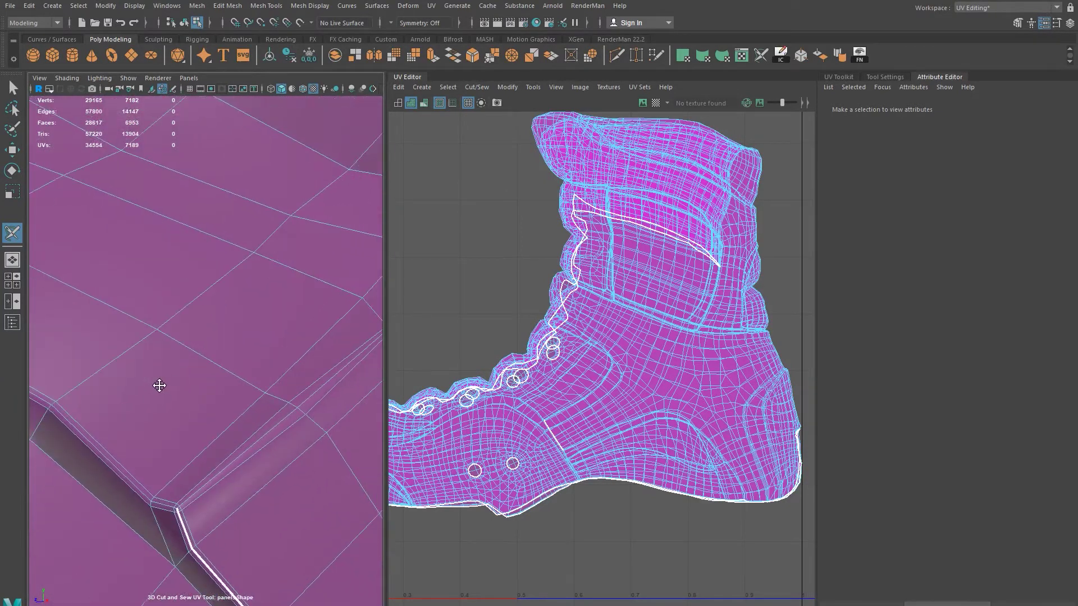
pyautogui.click(210, 481)
pyautogui.keyDown('alt'); pyautogui.moveTo(210, 480); pyautogui.dragTo(182, 389, button='middle'); pyautogui.keyUp('alt')
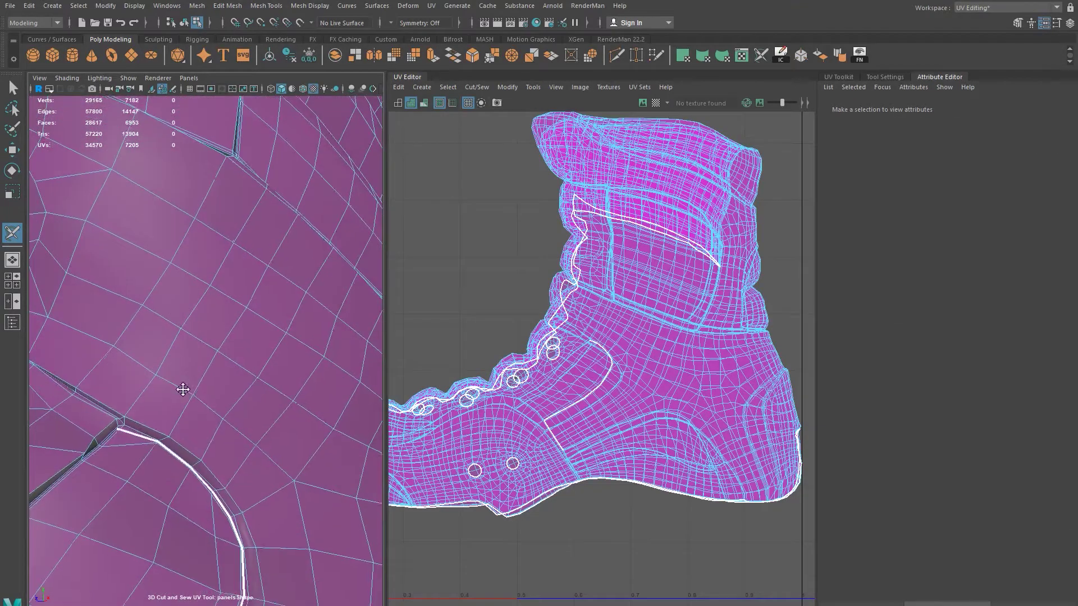
# Step: Sew the stray edge at the lacing panel's rear corner and cut the UVs across the corner up to the lacing opening
pyautogui.scroll(5, 182, 390)
pyautogui.scroll(5, 219, 415)
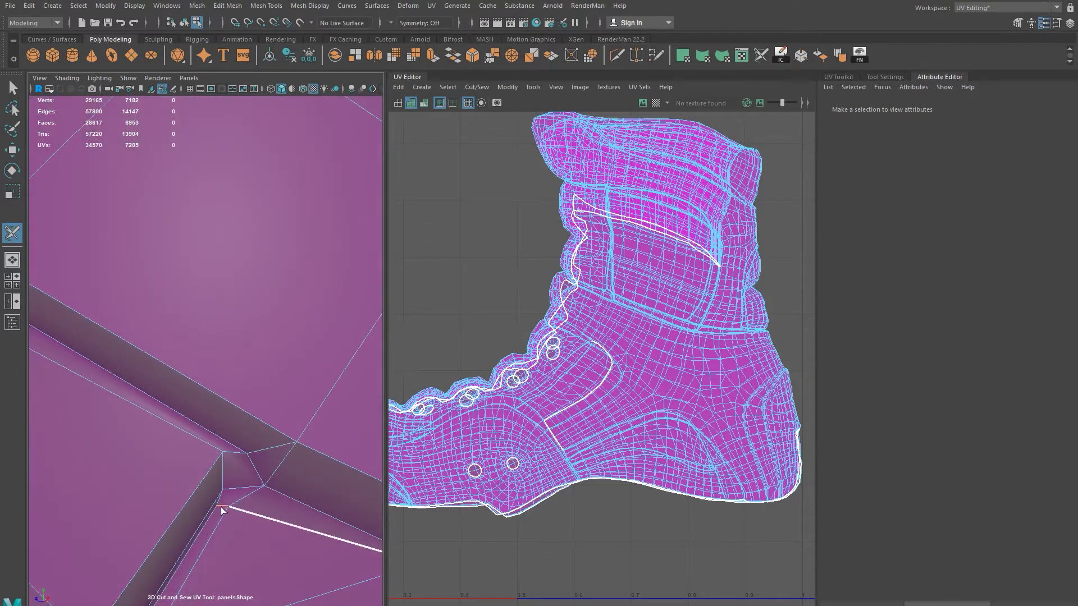
pyautogui.keyDown('alt'); pyautogui.moveTo(238, 515); pyautogui.dragTo(196, 330, button='middle'); pyautogui.keyUp('alt')
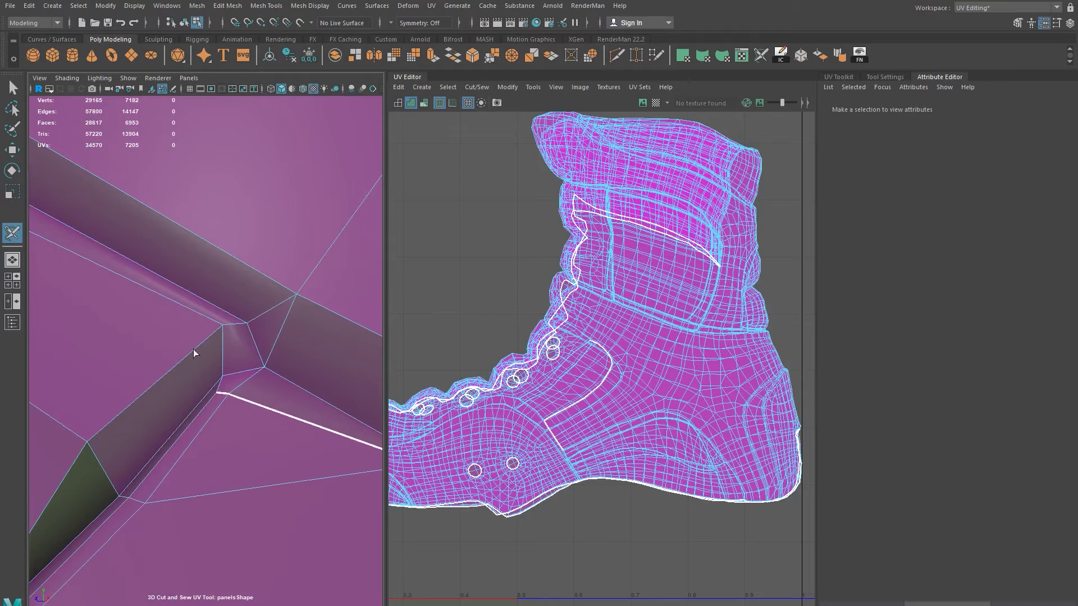
pyautogui.keyDown('ctrl'); pyautogui.click(223, 394); pyautogui.keyUp('ctrl')
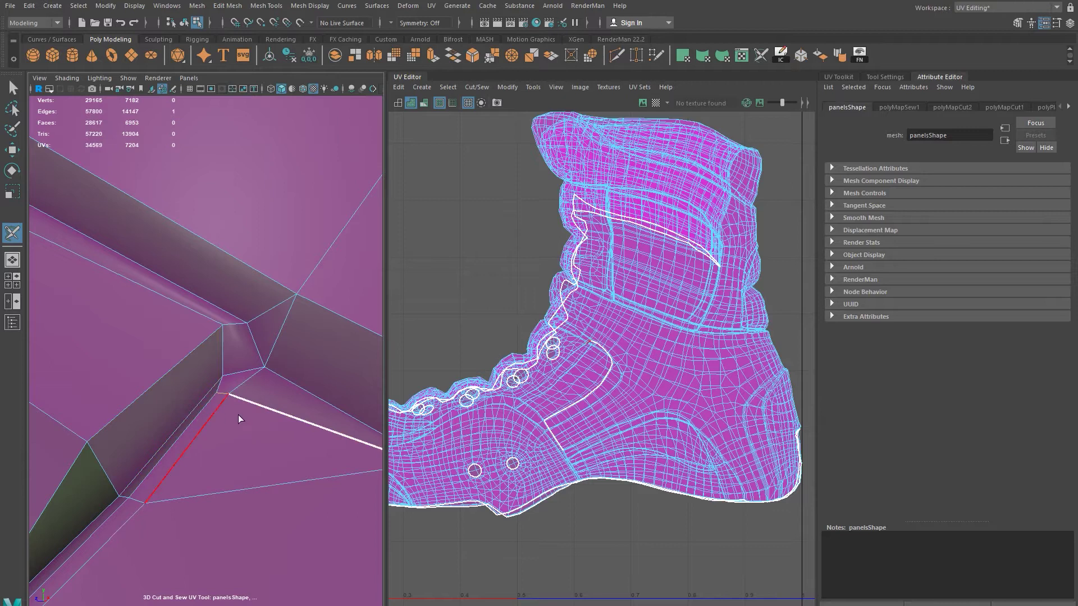
pyautogui.click(247, 379)
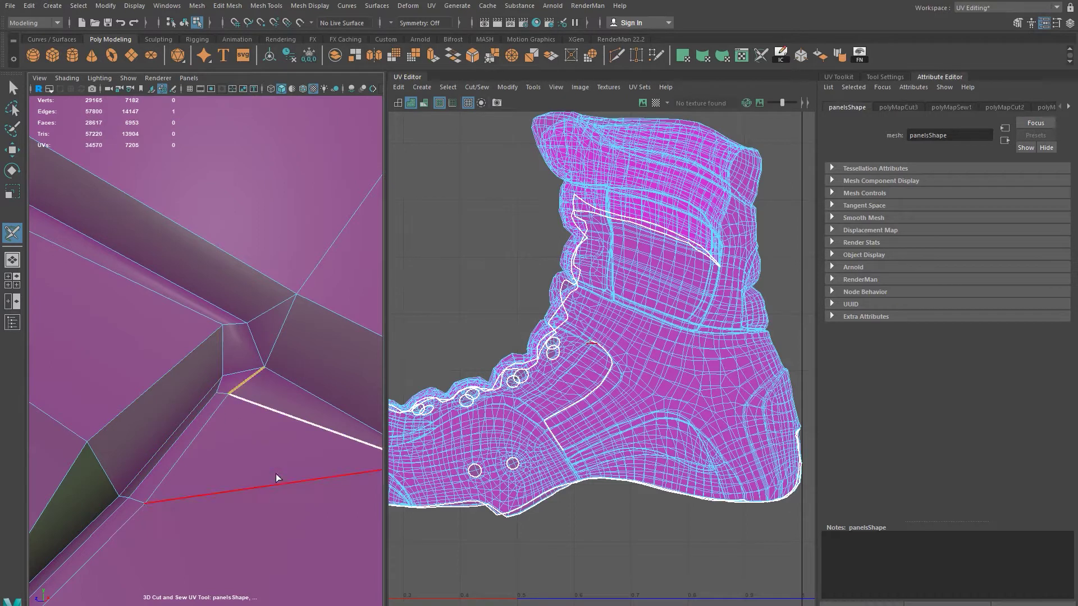
pyautogui.scroll(-2, 245, 365)
pyautogui.click(233, 348)
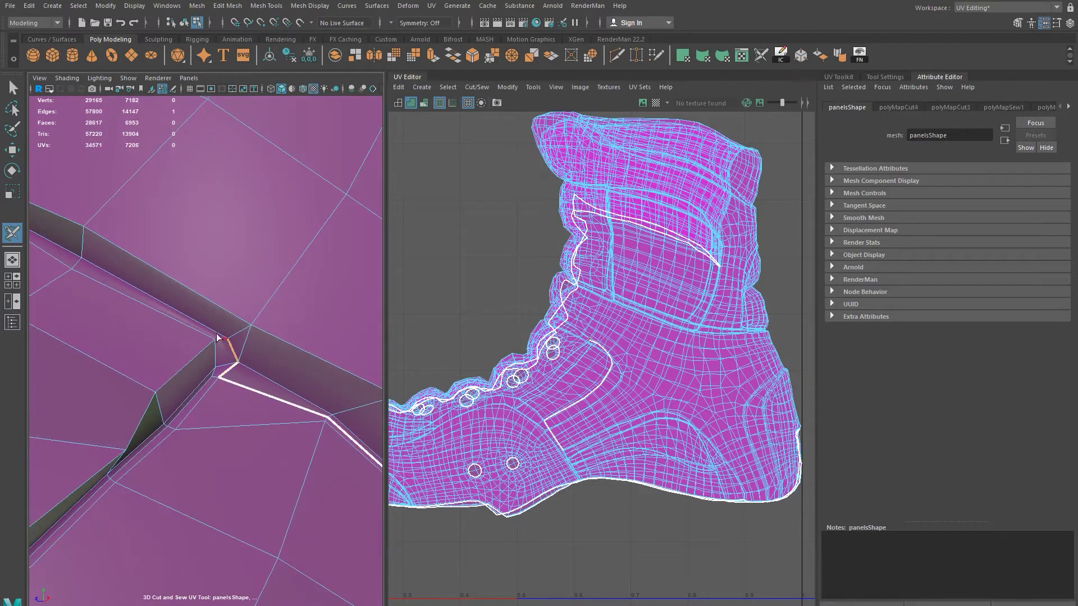
pyautogui.doubleClick(212, 332)
# Step: Cut the UVs along the arched edge of the lower side panel, from the midfoot seam to the sole edge
pyautogui.keyDown('alt'); pyautogui.moveTo(213, 332); pyautogui.dragTo(253, 359, button='middle'); pyautogui.keyUp('alt')
pyautogui.scroll(-5, 252, 358)
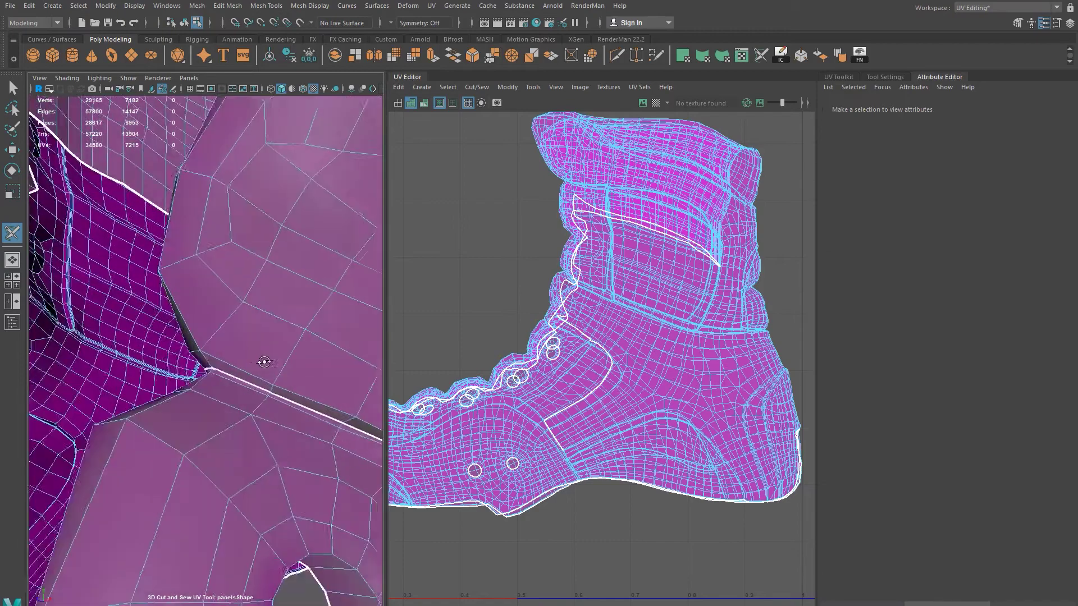
pyautogui.scroll(5, 220, 345)
pyautogui.keyDown('alt'); pyautogui.moveTo(220, 345); pyautogui.dragTo(99, 353); pyautogui.keyUp('alt')
pyautogui.scroll(2, 172, 378)
pyautogui.keyDown('alt'); pyautogui.moveTo(173, 379); pyautogui.dragTo(233, 373); pyautogui.keyUp('alt')
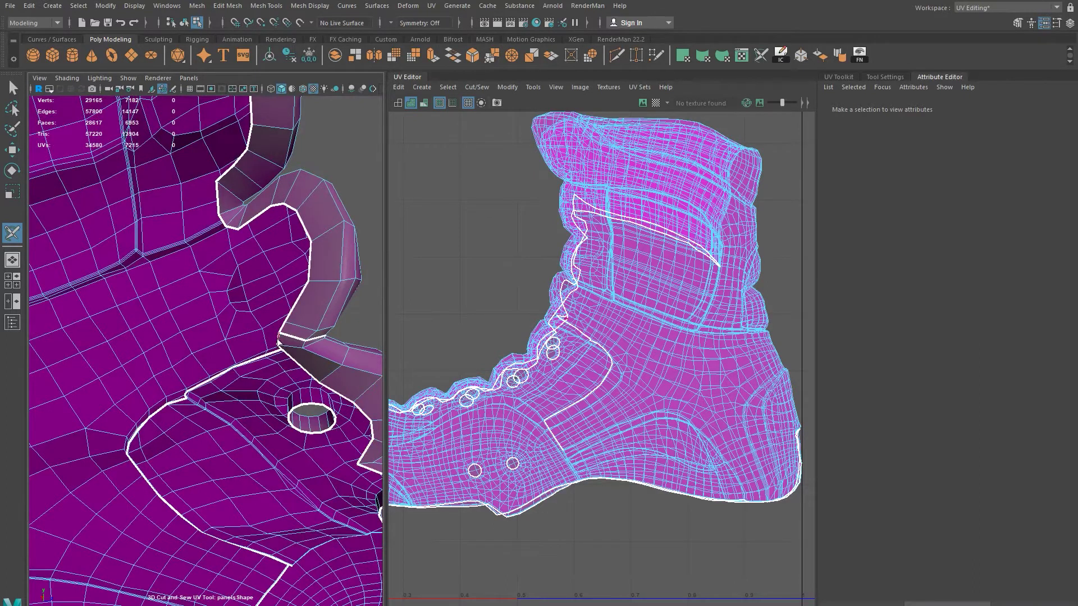
pyautogui.keyDown('alt'); pyautogui.moveTo(199, 124); pyautogui.dragTo(121, 324); pyautogui.keyUp('alt')
pyautogui.keyDown('alt'); pyautogui.moveTo(105, 358); pyautogui.dragTo(21, 434); pyautogui.keyUp('alt')
pyautogui.doubleClick(89, 452)
pyautogui.keyDown('alt'); pyautogui.moveTo(244, 425); pyautogui.dragTo(190, 432); pyautogui.keyUp('alt')
pyautogui.keyDown('alt'); pyautogui.moveTo(191, 432); pyautogui.dragTo(232, 484, button='right'); pyautogui.keyUp('alt')
pyautogui.click(225, 474)
pyautogui.doubleClick(234, 486)
# Step: Cut the UVs along the edge of the heel panel around the back of the boot and check the separated panel from both sides
pyautogui.keyDown('alt'); pyautogui.moveTo(232, 483); pyautogui.dragTo(205, 457); pyautogui.keyUp('alt')
pyautogui.keyDown('alt'); pyautogui.moveTo(205, 458); pyautogui.dragTo(178, 453, button='right'); pyautogui.keyUp('alt')
pyautogui.keyDown('alt'); pyautogui.moveTo(178, 454); pyautogui.dragTo(261, 412); pyautogui.keyUp('alt')
pyautogui.keyDown('alt'); pyautogui.moveTo(261, 412); pyautogui.dragTo(315, 360, button='right'); pyautogui.keyUp('alt')
pyautogui.keyDown('alt'); pyautogui.moveTo(315, 360); pyautogui.dragTo(236, 394); pyautogui.keyUp('alt')
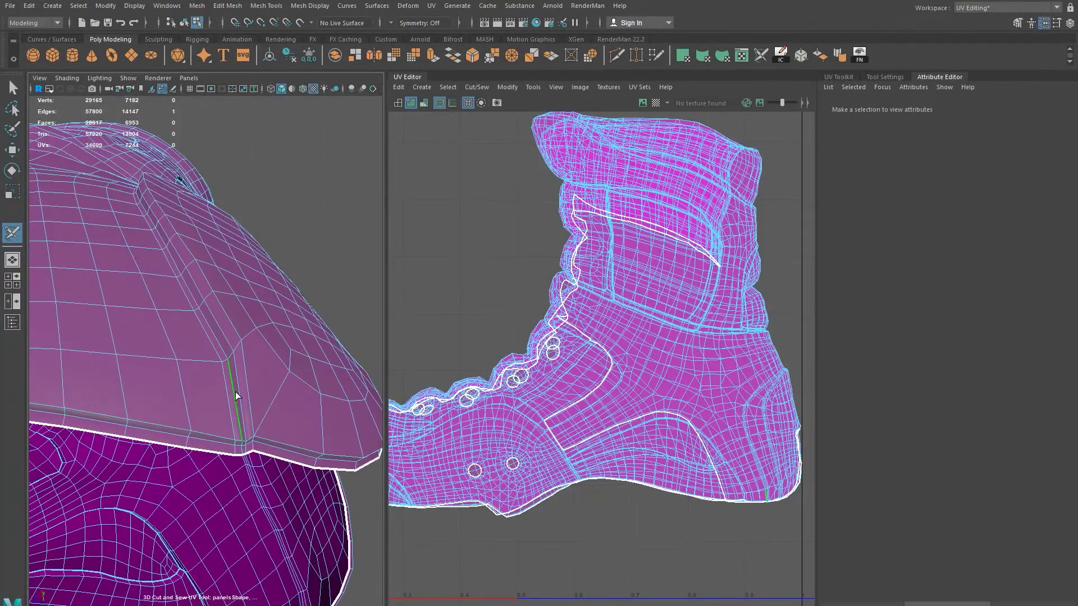
pyautogui.click(235, 392)
pyautogui.keyDown('alt'); pyautogui.moveTo(321, 373); pyautogui.dragTo(267, 368); pyautogui.keyUp('alt')
pyautogui.keyDown('alt'); pyautogui.moveTo(267, 368); pyautogui.dragTo(209, 361, button='right'); pyautogui.keyUp('alt')
pyautogui.keyDown('alt'); pyautogui.moveTo(209, 361); pyautogui.dragTo(222, 413); pyautogui.keyUp('alt')
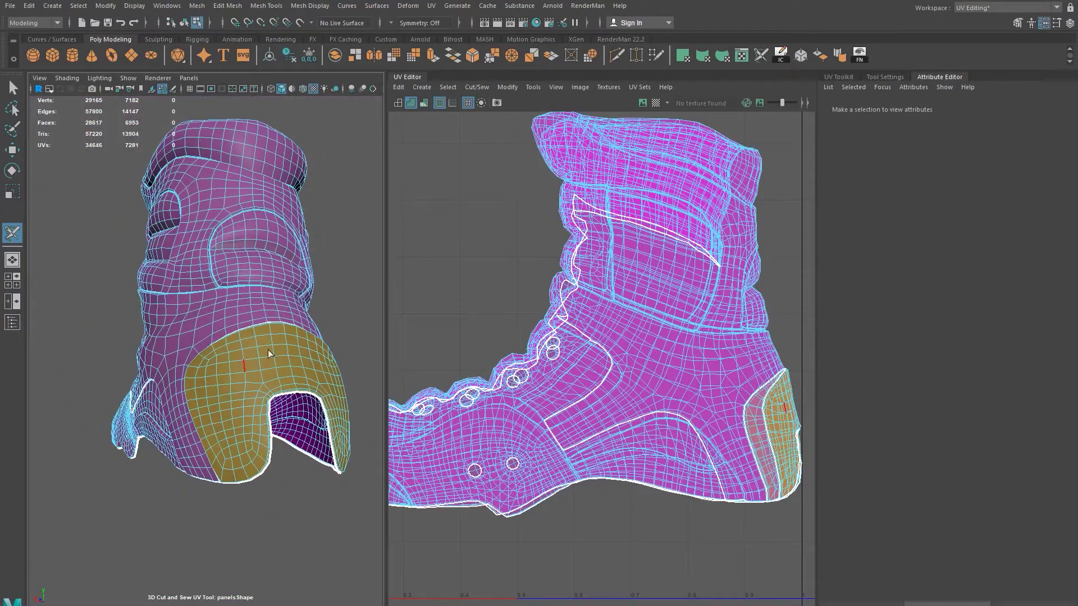
pyautogui.keyDown('alt'); pyautogui.moveTo(341, 449); pyautogui.dragTo(306, 408); pyautogui.keyUp('alt')
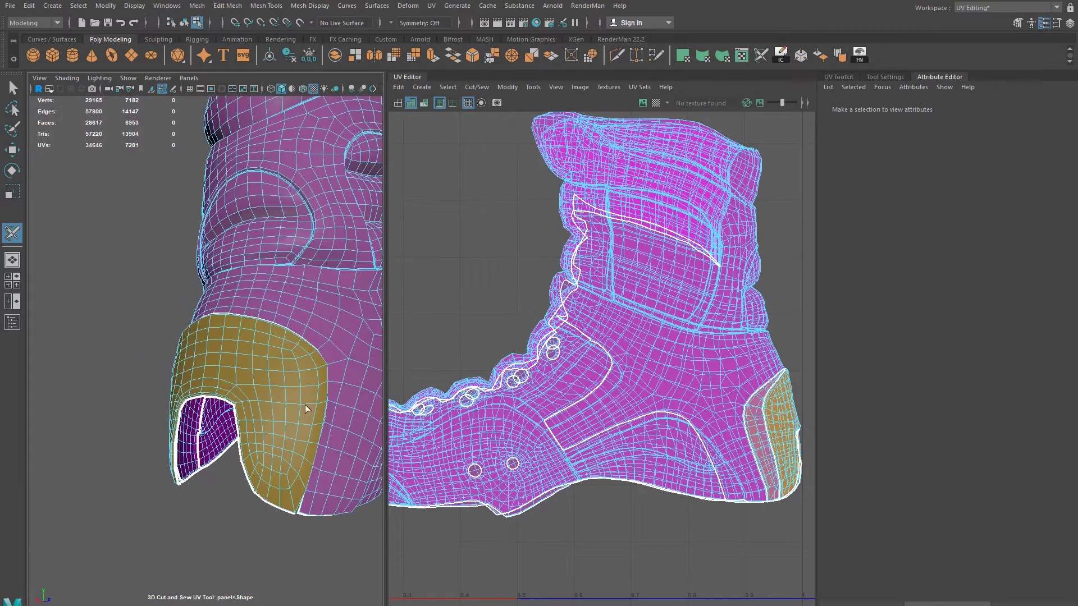
pyautogui.keyDown('alt'); pyautogui.moveTo(275, 458); pyautogui.dragTo(239, 476); pyautogui.keyUp('alt')
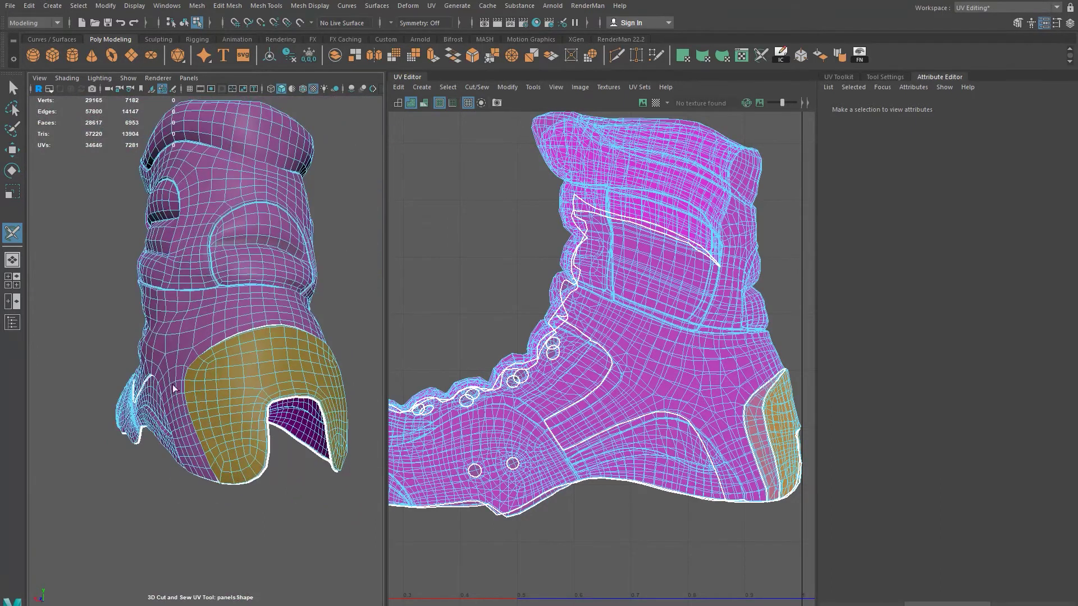
# Step: Cut the UVs along the rear and arched edges of the lower side panel on the opposite side of the boot
pyautogui.keyDown('alt'); pyautogui.moveTo(322, 454); pyautogui.dragTo(203, 392); pyautogui.keyUp('alt')
pyautogui.keyDown('alt'); pyautogui.moveTo(254, 444); pyautogui.dragTo(135, 397); pyautogui.keyUp('alt')
pyautogui.keyDown('alt'); pyautogui.moveTo(147, 383); pyautogui.dragTo(162, 386, button='middle'); pyautogui.keyUp('alt')
pyautogui.keyDown('alt'); pyautogui.moveTo(162, 386); pyautogui.dragTo(187, 428, button='right'); pyautogui.keyUp('alt')
pyautogui.keyDown('alt'); pyautogui.moveTo(187, 428); pyautogui.dragTo(202, 397); pyautogui.keyUp('alt')
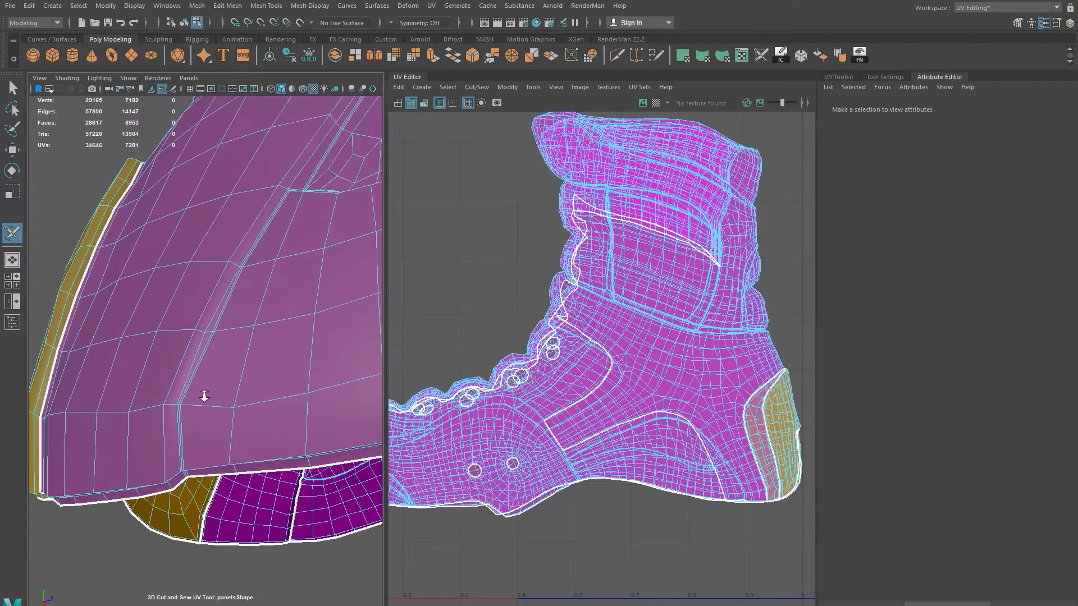
pyautogui.keyDown('alt'); pyautogui.moveTo(202, 397); pyautogui.dragTo(207, 410, button='right'); pyautogui.keyUp('alt')
pyautogui.doubleClick(182, 384)
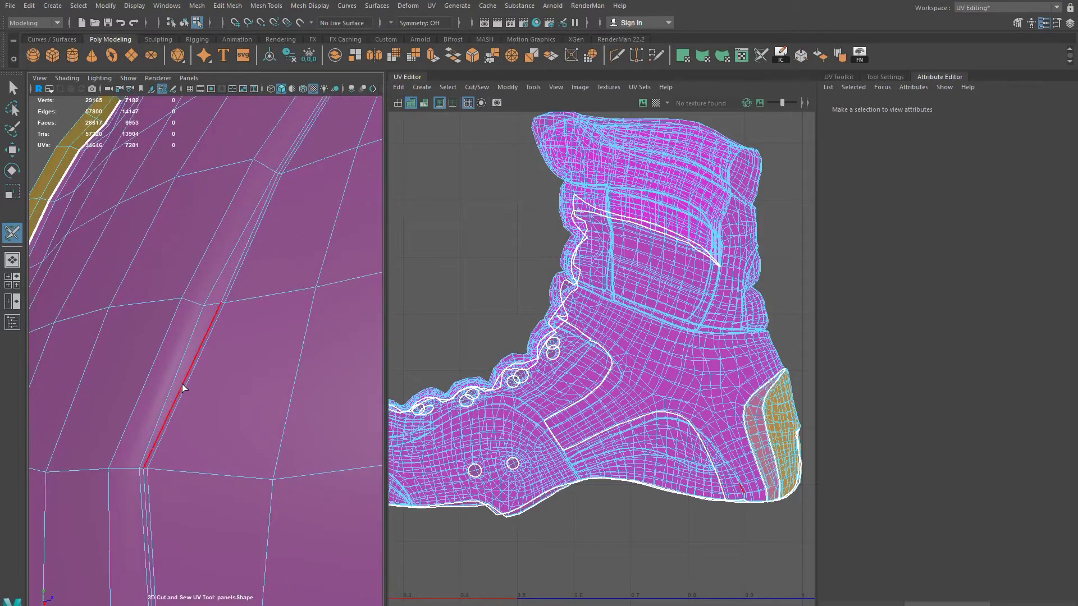
pyautogui.keyDown('alt'); pyautogui.moveTo(234, 342); pyautogui.dragTo(187, 412, button='middle'); pyautogui.keyUp('alt')
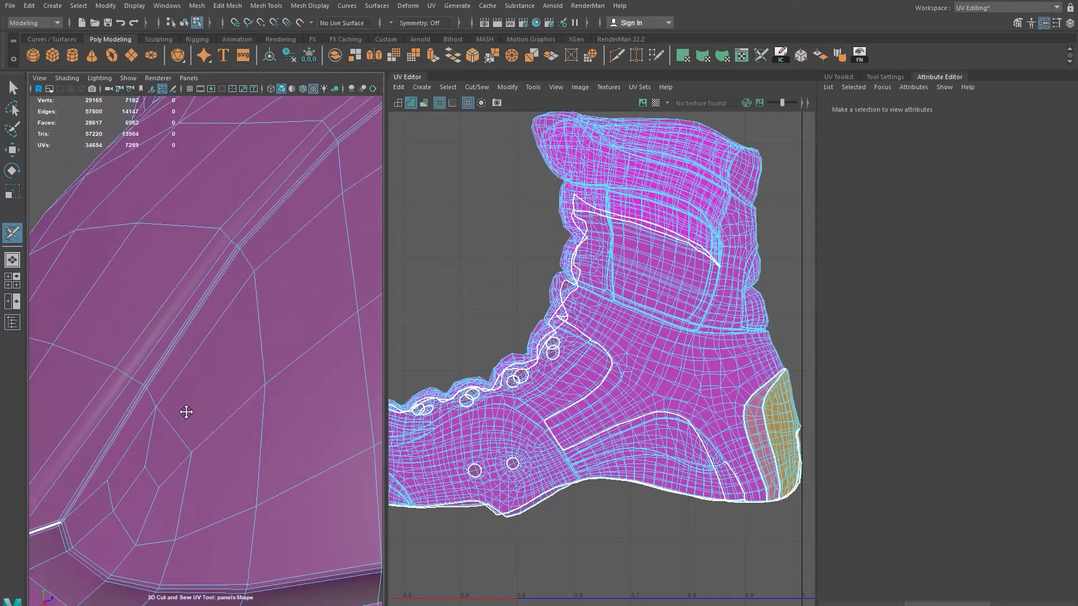
pyautogui.doubleClick(65, 519)
# Step: Cut the UVs along the upper part of the forefoot-midfoot seam on the opposite side of the boot
pyautogui.keyDown('alt'); pyautogui.moveTo(279, 411); pyautogui.dragTo(144, 474); pyautogui.keyUp('alt')
pyautogui.keyDown('alt'); pyautogui.moveTo(272, 493); pyautogui.dragTo(183, 443, button='middle'); pyautogui.keyUp('alt')
pyautogui.keyDown('alt'); pyautogui.moveTo(216, 446); pyautogui.dragTo(184, 436, button='right'); pyautogui.keyUp('alt')
pyautogui.keyDown('alt'); pyautogui.moveTo(245, 438); pyautogui.dragTo(228, 414); pyautogui.keyUp('alt')
pyautogui.keyDown('alt'); pyautogui.moveTo(228, 413); pyautogui.dragTo(243, 435, button='right'); pyautogui.keyUp('alt')
pyautogui.keyDown('alt'); pyautogui.moveTo(297, 432); pyautogui.dragTo(277, 431, button='middle'); pyautogui.keyUp('alt')
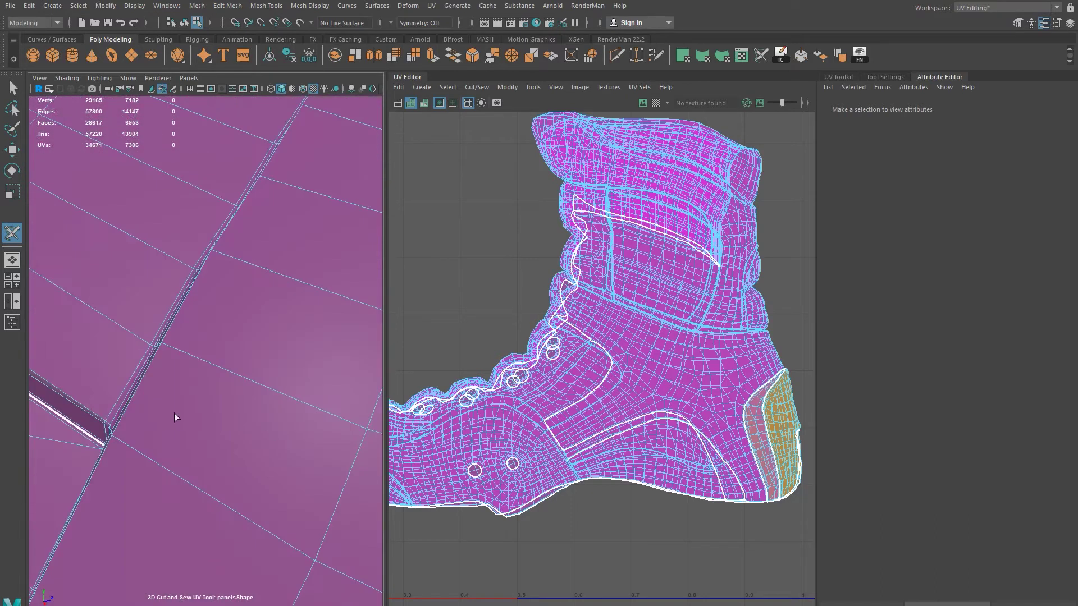
pyautogui.keyDown('alt'); pyautogui.moveTo(170, 413); pyautogui.dragTo(193, 417, button='middle'); pyautogui.keyUp('alt')
pyautogui.doubleClick(299, 488)
# Step: Cut the UVs along the lower and rounded rear edges of the opposite side's midfoot lacing panel
pyautogui.keyDown('alt'); pyautogui.moveTo(347, 444); pyautogui.dragTo(323, 441, button='right'); pyautogui.keyUp('alt')
pyautogui.keyDown('alt'); pyautogui.moveTo(315, 442); pyautogui.dragTo(237, 448, button='middle'); pyautogui.keyUp('alt')
pyautogui.keyDown('alt'); pyautogui.moveTo(237, 449); pyautogui.dragTo(234, 453); pyautogui.keyUp('alt')
pyautogui.keyDown('alt'); pyautogui.moveTo(234, 453); pyautogui.dragTo(125, 349, button='right'); pyautogui.keyUp('alt')
pyautogui.keyDown('alt'); pyautogui.moveTo(125, 349); pyautogui.dragTo(101, 373); pyautogui.keyUp('alt')
pyautogui.keyDown('alt'); pyautogui.moveTo(101, 373); pyautogui.dragTo(73, 375, button='middle'); pyautogui.keyUp('alt')
pyautogui.keyDown('alt'); pyautogui.moveTo(73, 376); pyautogui.dragTo(254, 409, button='right'); pyautogui.keyUp('alt')
pyautogui.keyDown('alt'); pyautogui.moveTo(255, 410); pyautogui.dragTo(164, 378); pyautogui.keyUp('alt')
pyautogui.keyDown('alt'); pyautogui.moveTo(163, 378); pyautogui.dragTo(209, 454, button='right'); pyautogui.keyUp('alt')
pyautogui.keyDown('alt'); pyautogui.moveTo(209, 455); pyautogui.dragTo(234, 451); pyautogui.keyUp('alt')
pyautogui.keyDown('alt'); pyautogui.moveTo(233, 451); pyautogui.dragTo(227, 505, button='right'); pyautogui.keyUp('alt')
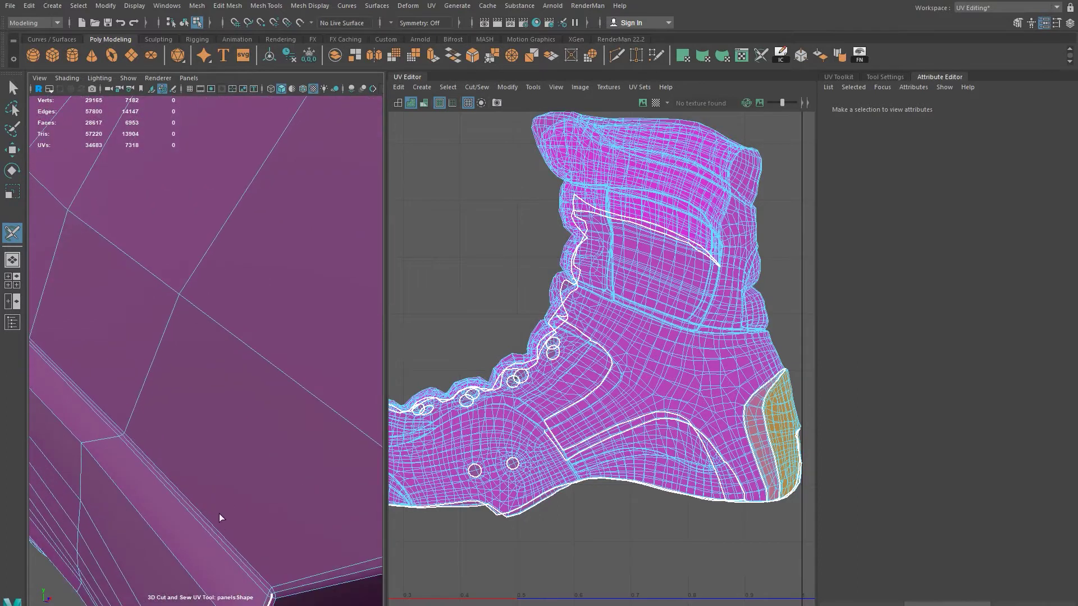
pyautogui.keyDown('alt'); pyautogui.moveTo(225, 544); pyautogui.dragTo(257, 507); pyautogui.keyUp('alt')
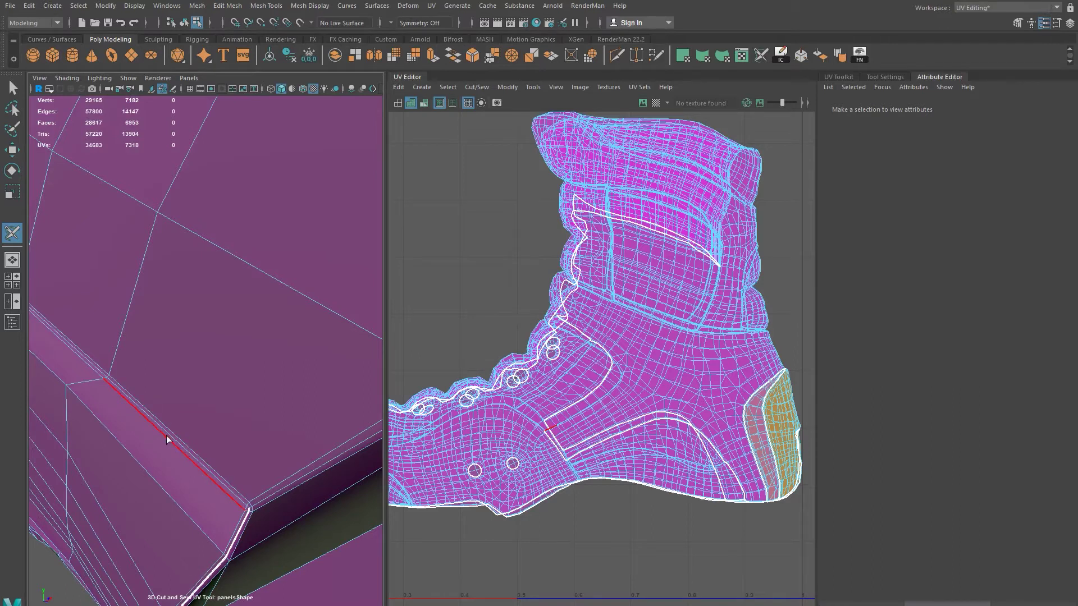
pyautogui.click(236, 497)
# Step: Cut the UVs from the opposite lacing panel's rear corner along its upper edge to the lacing opening
pyautogui.keyDown('alt'); pyautogui.moveTo(235, 498); pyautogui.dragTo(191, 388); pyautogui.keyUp('alt')
pyautogui.keyDown('alt'); pyautogui.moveTo(191, 388); pyautogui.dragTo(115, 400, button='middle'); pyautogui.keyUp('alt')
pyautogui.keyDown('alt'); pyautogui.moveTo(116, 400); pyautogui.dragTo(107, 451); pyautogui.keyUp('alt')
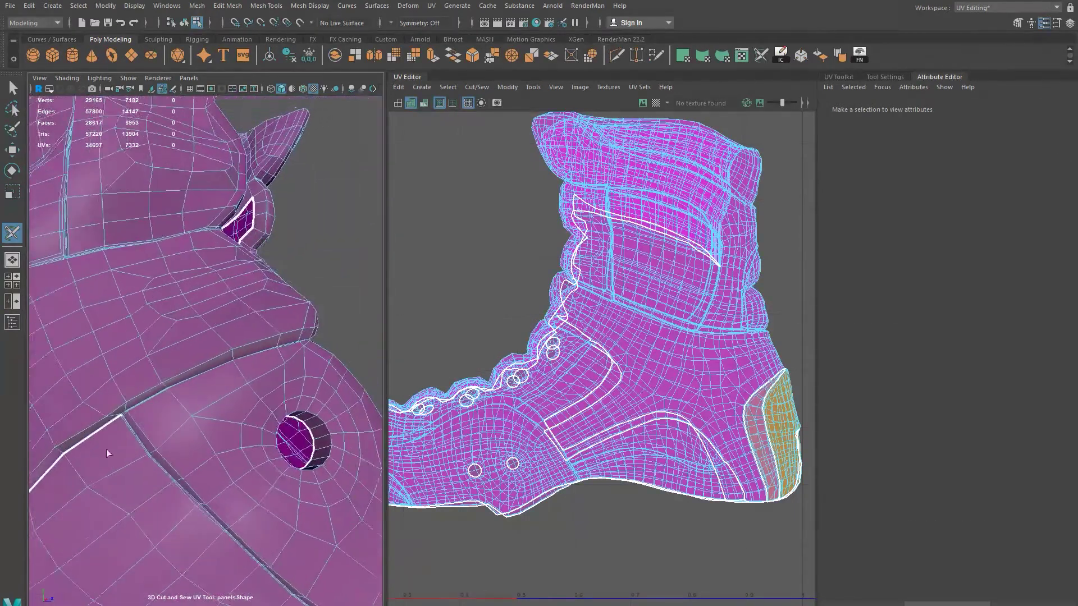
pyautogui.scroll(4, 123, 474)
pyautogui.keyDown('alt'); pyautogui.moveTo(125, 477); pyautogui.dragTo(193, 382, button='middle'); pyautogui.keyUp('alt')
pyautogui.scroll(3, 169, 387)
pyautogui.keyDown('alt'); pyautogui.moveTo(150, 387); pyautogui.dragTo(183, 364); pyautogui.keyUp('alt')
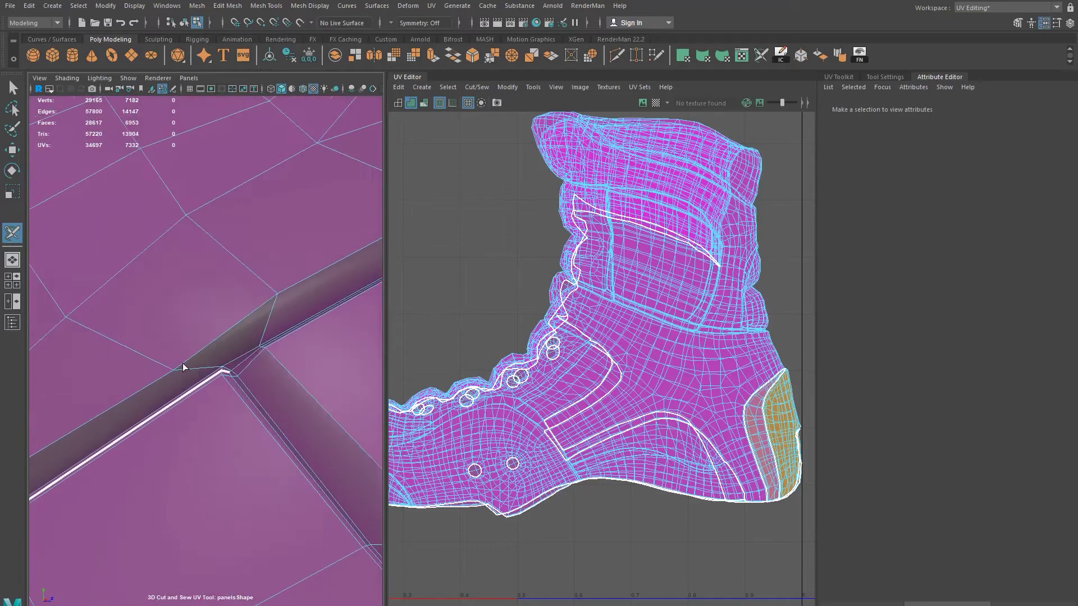
pyautogui.doubleClick(251, 369)
# Step: Sew the stray edge at the lacing opening's rim and cut the UVs across the rim to separate the front panels from the ankle
pyautogui.keyDown('alt'); pyautogui.moveTo(277, 358); pyautogui.dragTo(9, 408); pyautogui.keyUp('alt')
pyautogui.scroll(-5, 216, 426)
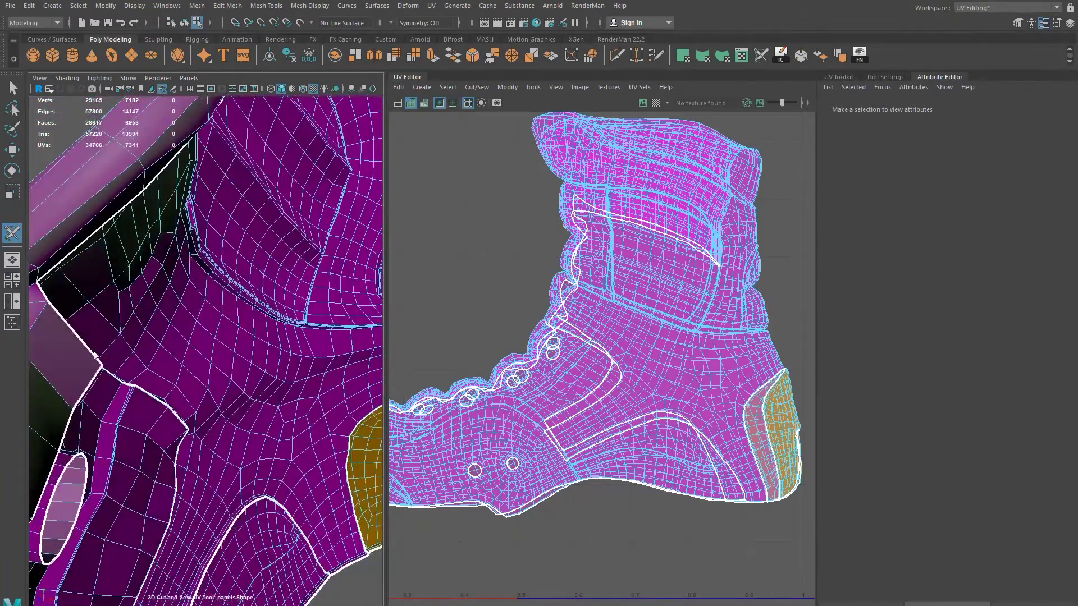
pyautogui.keyDown('alt'); pyautogui.moveTo(149, 318); pyautogui.dragTo(200, 320, button='middle'); pyautogui.keyUp('alt')
pyautogui.keyDown('alt'); pyautogui.moveTo(162, 313); pyautogui.dragTo(135, 345); pyautogui.keyUp('alt')
pyautogui.scroll(3, 134, 325)
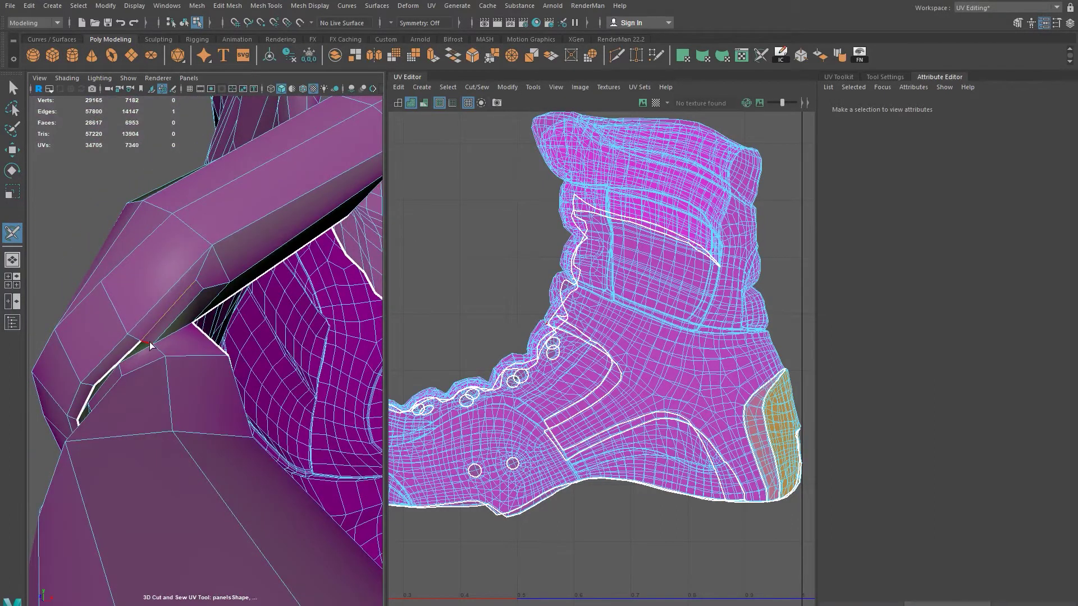
pyautogui.click(148, 343)
pyautogui.keyDown('alt'); pyautogui.moveTo(162, 355); pyautogui.dragTo(141, 364); pyautogui.keyUp('alt')
pyautogui.click(76, 356)
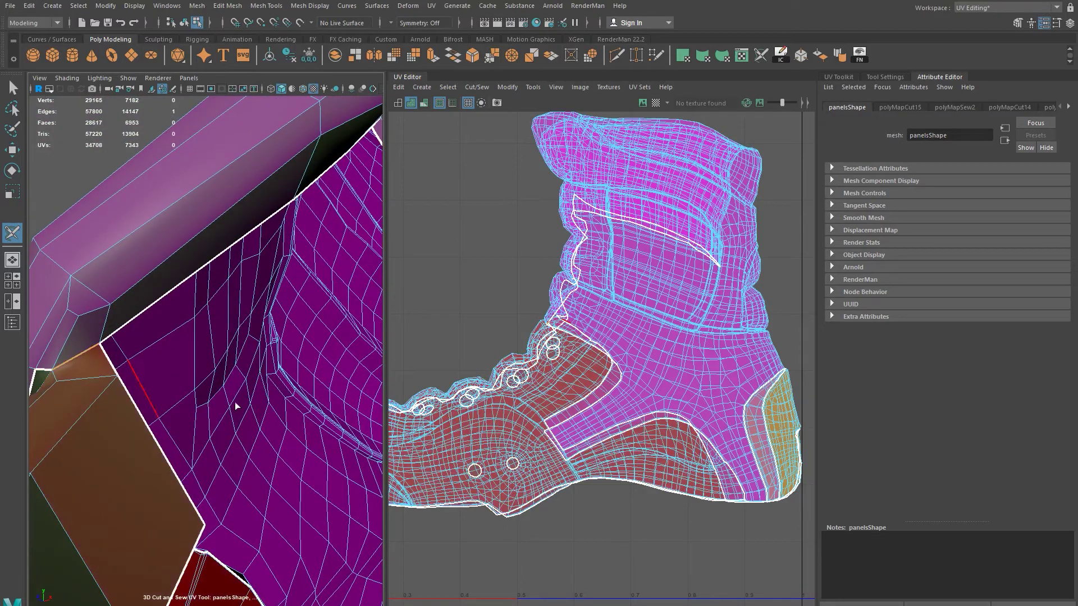
# Step: Cut the UVs along the front section of the seam between ankle and upper shaft, including across the lacing opening's rim
pyautogui.keyDown('alt'); pyautogui.moveTo(247, 407); pyautogui.dragTo(280, 394); pyautogui.keyUp('alt')
pyautogui.keyDown('alt'); pyautogui.moveTo(280, 394); pyautogui.dragTo(131, 393, button='right'); pyautogui.keyUp('alt')
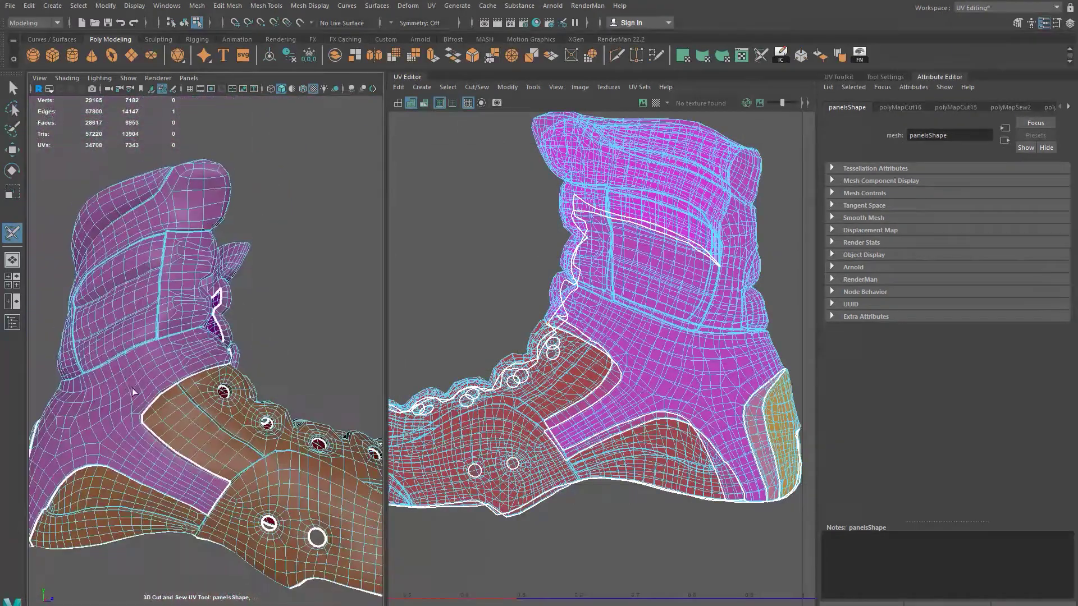
pyautogui.keyDown('alt'); pyautogui.moveTo(130, 392); pyautogui.dragTo(172, 418); pyautogui.keyUp('alt')
pyautogui.keyDown('alt'); pyautogui.moveTo(282, 508); pyautogui.dragTo(345, 365); pyautogui.keyUp('alt')
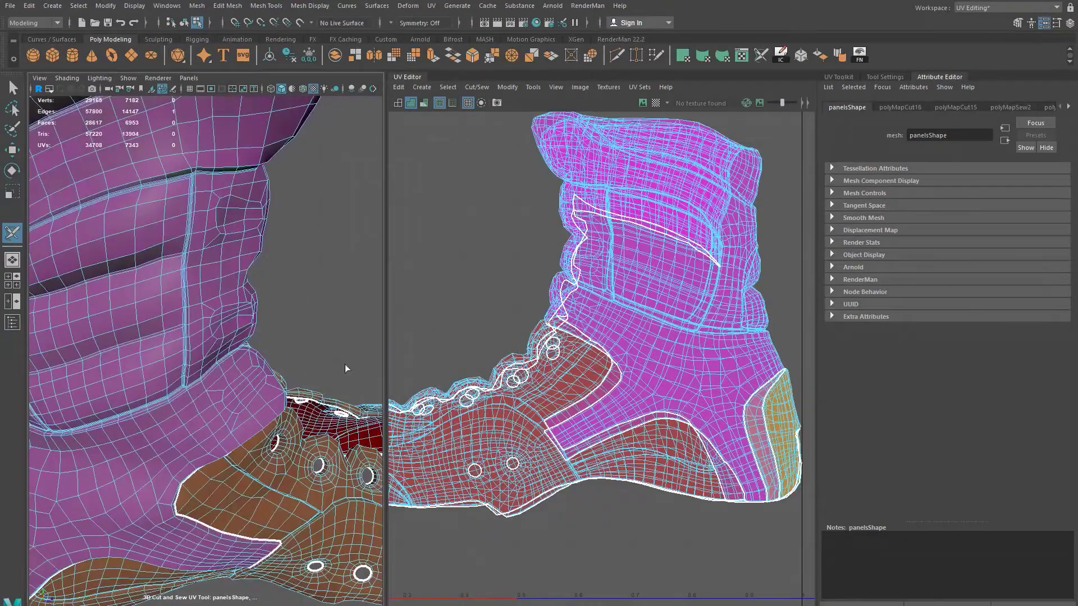
pyautogui.keyDown('alt'); pyautogui.moveTo(188, 393); pyautogui.dragTo(179, 365); pyautogui.keyUp('alt')
pyautogui.keyDown('alt'); pyautogui.moveTo(179, 365); pyautogui.dragTo(253, 494, button='right'); pyautogui.keyUp('alt')
pyautogui.keyDown('alt'); pyautogui.moveTo(175, 301); pyautogui.dragTo(112, 352); pyautogui.keyUp('alt')
pyautogui.doubleClick(303, 337)
pyautogui.keyDown('alt'); pyautogui.moveTo(112, 353); pyautogui.dragTo(118, 331, button='right'); pyautogui.keyUp('alt')
pyautogui.keyDown('alt'); pyautogui.moveTo(118, 331); pyautogui.dragTo(168, 369); pyautogui.keyUp('alt')
pyautogui.keyDown('alt'); pyautogui.moveTo(168, 369); pyautogui.dragTo(286, 416, button='right'); pyautogui.keyUp('alt')
pyautogui.click(210, 243)
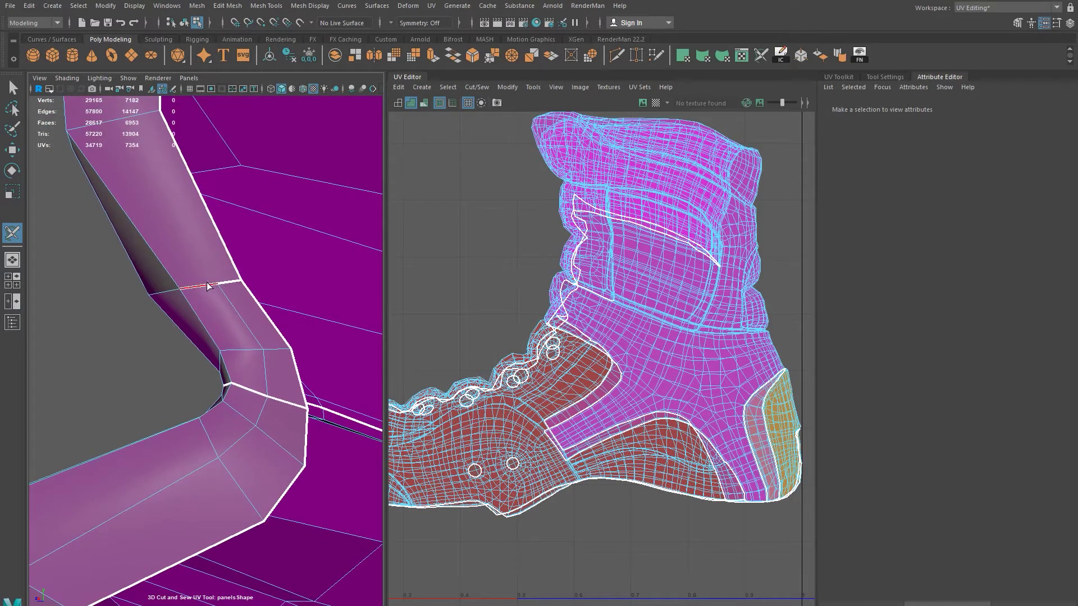
# Step: Extend the UV cut along the ankle seam beneath the shaft's padded side panel
pyautogui.keyDown('alt'); pyautogui.moveTo(230, 294); pyautogui.dragTo(163, 298, button='right'); pyautogui.keyUp('alt')
pyautogui.keyDown('alt'); pyautogui.moveTo(163, 298); pyautogui.dragTo(247, 292); pyautogui.keyUp('alt')
pyautogui.keyDown('alt'); pyautogui.moveTo(247, 292); pyautogui.dragTo(298, 271, button='right'); pyautogui.keyUp('alt')
pyautogui.keyDown('alt'); pyautogui.moveTo(298, 272); pyautogui.dragTo(140, 356); pyautogui.keyUp('alt')
pyautogui.keyDown('alt'); pyautogui.moveTo(140, 356); pyautogui.dragTo(330, 282, button='middle'); pyautogui.keyUp('alt')
pyautogui.keyDown('alt'); pyautogui.moveTo(331, 281); pyautogui.dragTo(159, 332); pyautogui.keyUp('alt')
pyautogui.keyDown('alt'); pyautogui.moveTo(196, 365); pyautogui.dragTo(219, 337, button='right'); pyautogui.keyUp('alt')
pyautogui.keyDown('alt'); pyautogui.moveTo(219, 337); pyautogui.dragTo(85, 266); pyautogui.keyUp('alt')
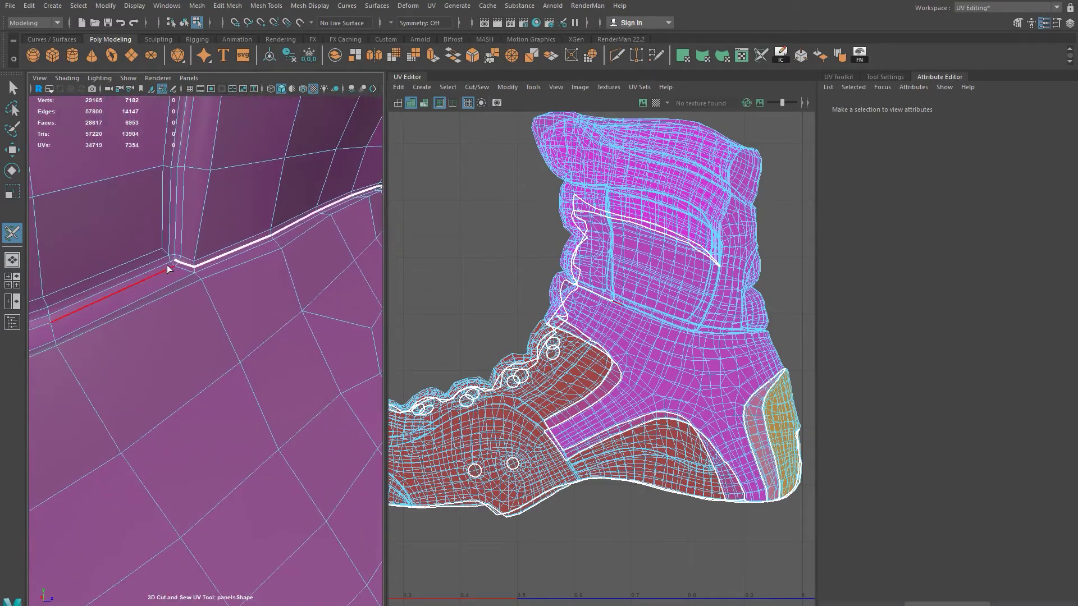
pyautogui.doubleClick(164, 266)
# Step: Extend the UV cut along the ankle seam around the back of the boot, between the two padded side panels
pyautogui.keyDown('alt'); pyautogui.moveTo(164, 266); pyautogui.dragTo(77, 273, button='right'); pyautogui.keyUp('alt')
pyautogui.keyDown('alt'); pyautogui.moveTo(77, 274); pyautogui.dragTo(351, 214); pyautogui.keyUp('alt')
pyautogui.keyDown('alt'); pyautogui.moveTo(350, 215); pyautogui.dragTo(79, 269, button='right'); pyautogui.keyUp('alt')
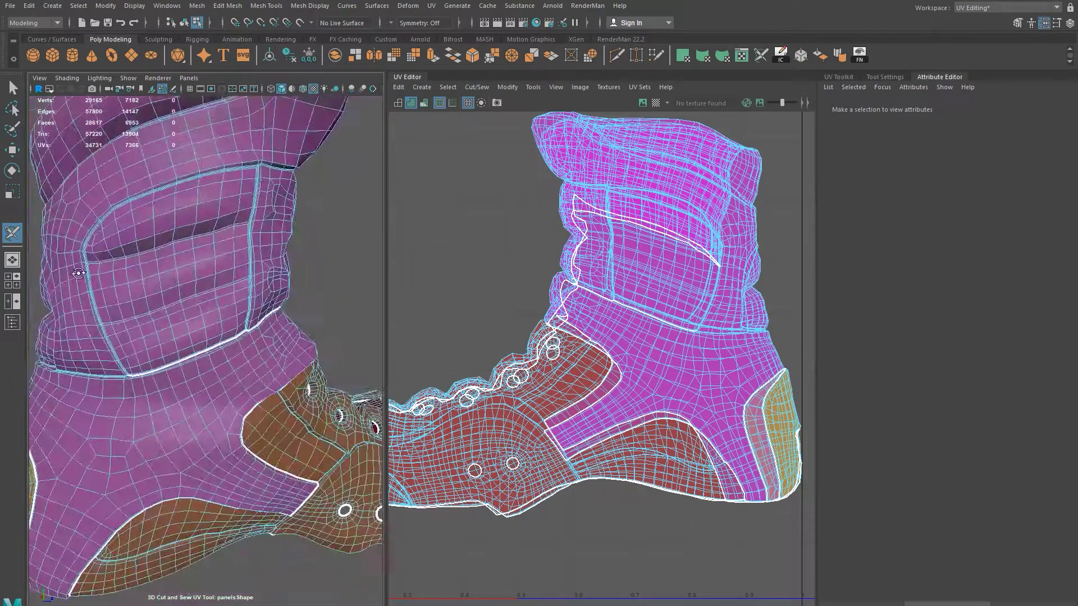
pyautogui.keyDown('alt'); pyautogui.moveTo(79, 269); pyautogui.dragTo(122, 257); pyautogui.keyUp('alt')
pyautogui.keyDown('alt'); pyautogui.moveTo(110, 294); pyautogui.dragTo(219, 307); pyautogui.keyUp('alt')
pyautogui.scroll(10, 219, 308)
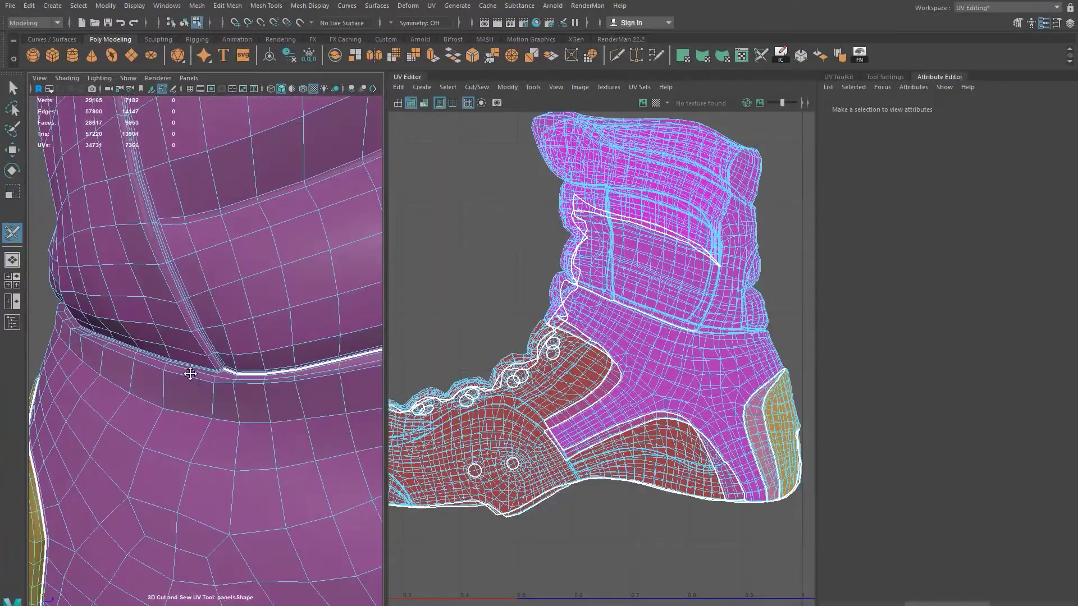
pyautogui.scroll(2, 209, 330)
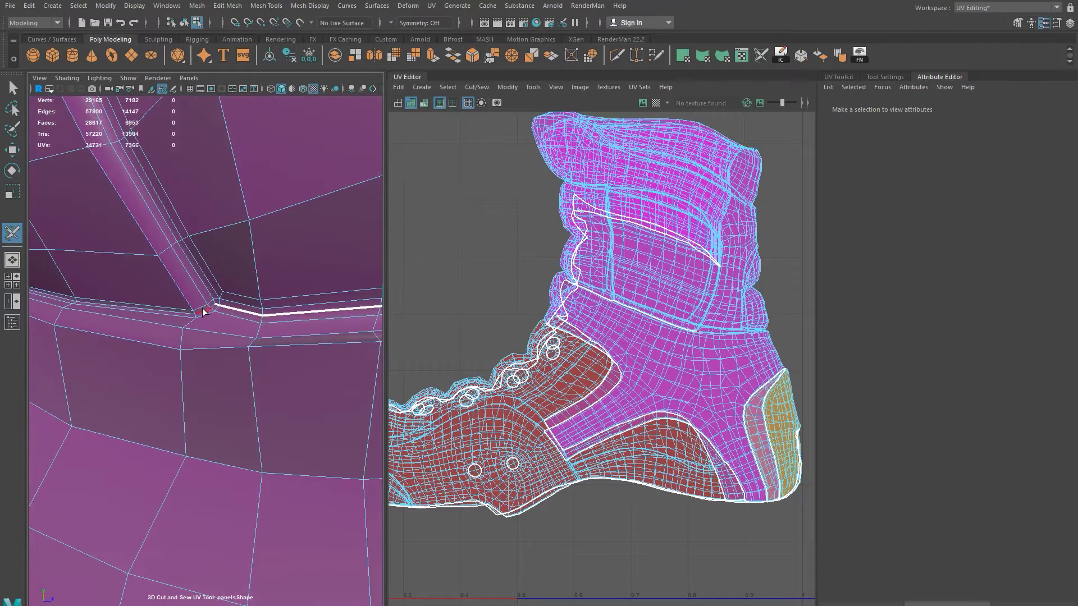
pyautogui.doubleClick(202, 313)
# Step: Cut the UVs along the ankle seam beneath the padded side panel on the other side of the shaft
pyautogui.keyDown('alt'); pyautogui.moveTo(202, 313); pyautogui.dragTo(236, 304); pyautogui.keyUp('alt')
pyautogui.keyDown('alt'); pyautogui.moveTo(236, 303); pyautogui.dragTo(129, 298, button='right'); pyautogui.keyUp('alt')
pyautogui.keyDown('alt'); pyautogui.moveTo(130, 298); pyautogui.dragTo(137, 291); pyautogui.keyUp('alt')
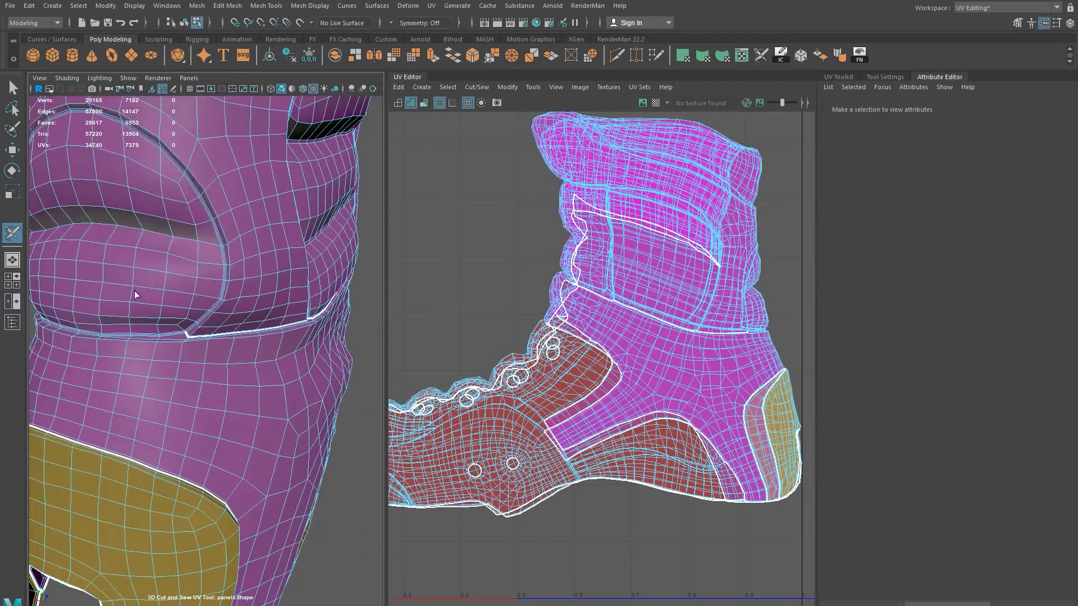
pyautogui.keyDown('alt'); pyautogui.moveTo(137, 291); pyautogui.dragTo(166, 361, button='right'); pyautogui.keyUp('alt')
pyautogui.keyDown('alt'); pyautogui.moveTo(165, 361); pyautogui.dragTo(157, 325); pyautogui.keyUp('alt')
pyautogui.doubleClick(211, 340)
# Step: Cut the UV edge loop around the rounded padded panel at the back of the shaft
pyautogui.keyDown('alt'); pyautogui.moveTo(211, 339); pyautogui.dragTo(130, 339, button='right'); pyautogui.keyUp('alt')
pyautogui.keyDown('alt'); pyautogui.moveTo(129, 339); pyautogui.dragTo(243, 327); pyautogui.keyUp('alt')
pyautogui.keyDown('alt'); pyautogui.moveTo(242, 328); pyautogui.dragTo(214, 388, button='right'); pyautogui.keyUp('alt')
pyautogui.keyDown('alt'); pyautogui.moveTo(214, 388); pyautogui.dragTo(161, 335, button='middle'); pyautogui.keyUp('alt')
pyautogui.keyDown('alt'); pyautogui.moveTo(161, 335); pyautogui.dragTo(217, 307); pyautogui.keyUp('alt')
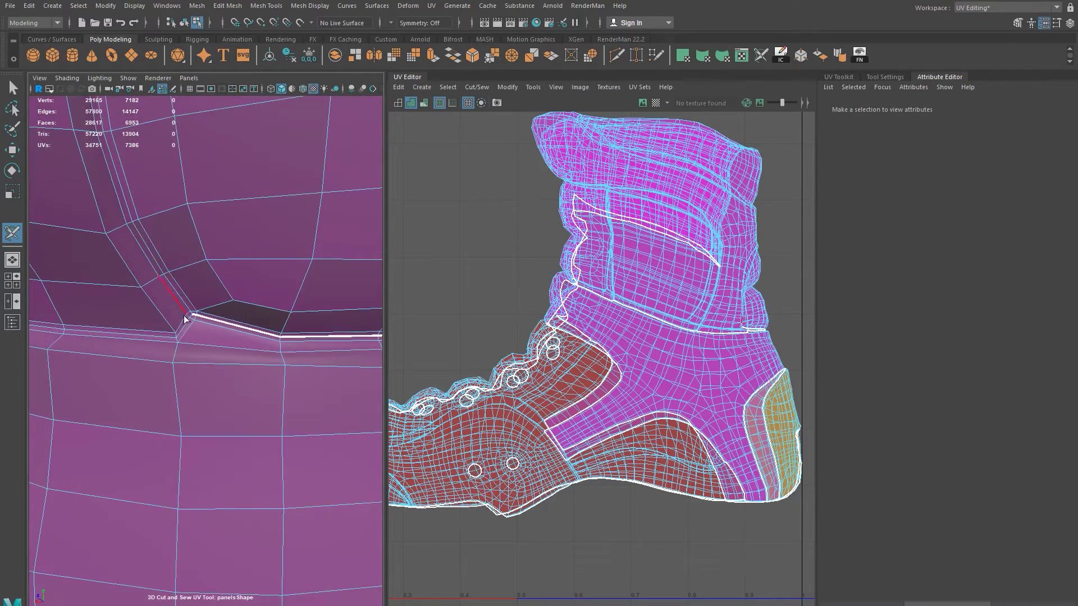
pyautogui.click(178, 299)
pyautogui.doubleClick(182, 298)
pyautogui.keyDown('alt'); pyautogui.moveTo(241, 337); pyautogui.dragTo(209, 328, button='right'); pyautogui.keyUp('alt')
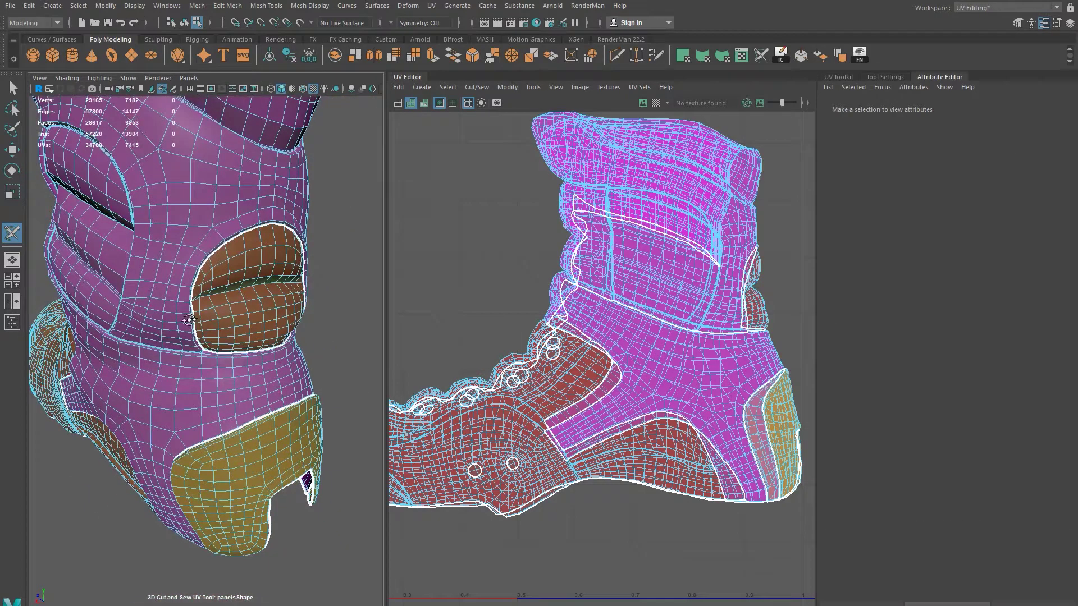
# Step: Cut the short UV edge joining the rounded back panel's lower corner to the ankle seam
pyautogui.keyDown('alt'); pyautogui.moveTo(210, 328); pyautogui.dragTo(171, 278); pyautogui.keyUp('alt')
pyautogui.keyDown('alt'); pyautogui.moveTo(171, 278); pyautogui.dragTo(136, 298, button='right'); pyautogui.keyUp('alt')
pyautogui.keyDown('alt'); pyautogui.moveTo(156, 410); pyautogui.dragTo(191, 398, button='right'); pyautogui.keyUp('alt')
pyautogui.click(187, 395)
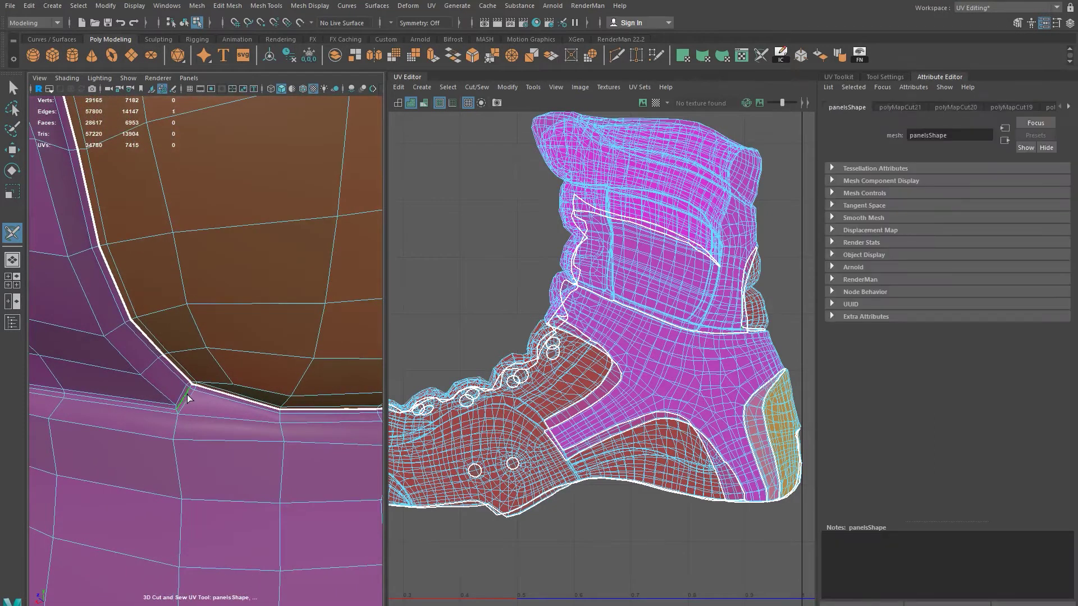
# Step: Extend the ankle-seam UV cut along the bottom of the padded side panel and across its front corner
pyautogui.keyDown('alt'); pyautogui.moveTo(187, 395); pyautogui.dragTo(203, 392); pyautogui.keyUp('alt')
pyautogui.scroll(10, 204, 392)
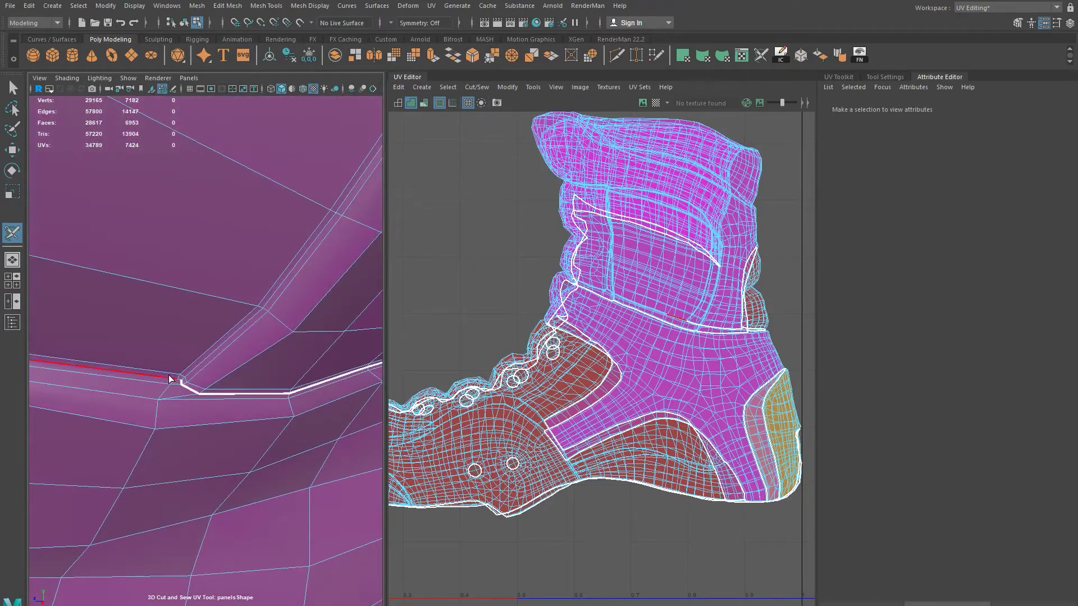
pyautogui.click(169, 379)
pyautogui.scroll(-8, 168, 388)
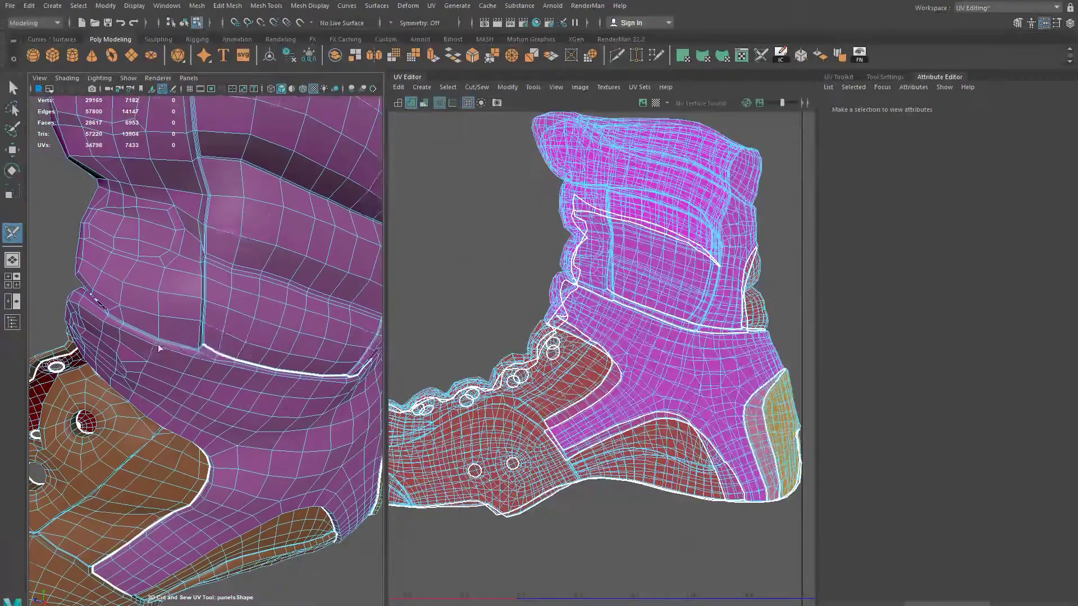
pyautogui.scroll(6, 159, 349)
pyautogui.click(187, 326)
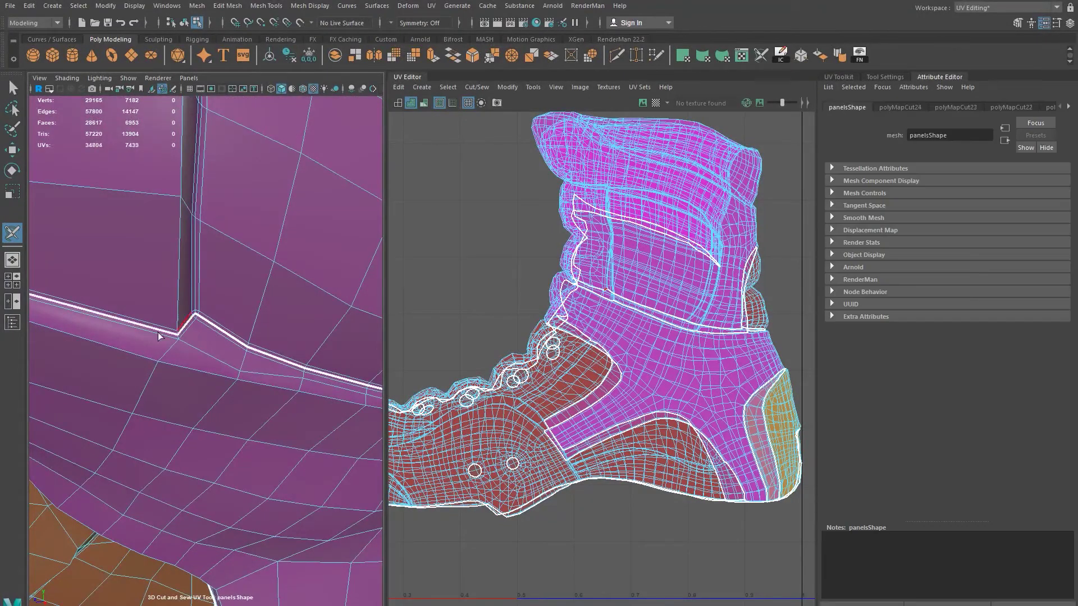
# Step: Cut the remaining ankle-seam UV edges through to the lacing opening, separating the shaft from the ankle panel
pyautogui.scroll(-8, 168, 336)
pyautogui.scroll(5, 217, 372)
pyautogui.keyDown('alt'); pyautogui.moveTo(217, 371); pyautogui.dragTo(251, 404); pyautogui.keyUp('alt')
pyautogui.scroll(4, 251, 404)
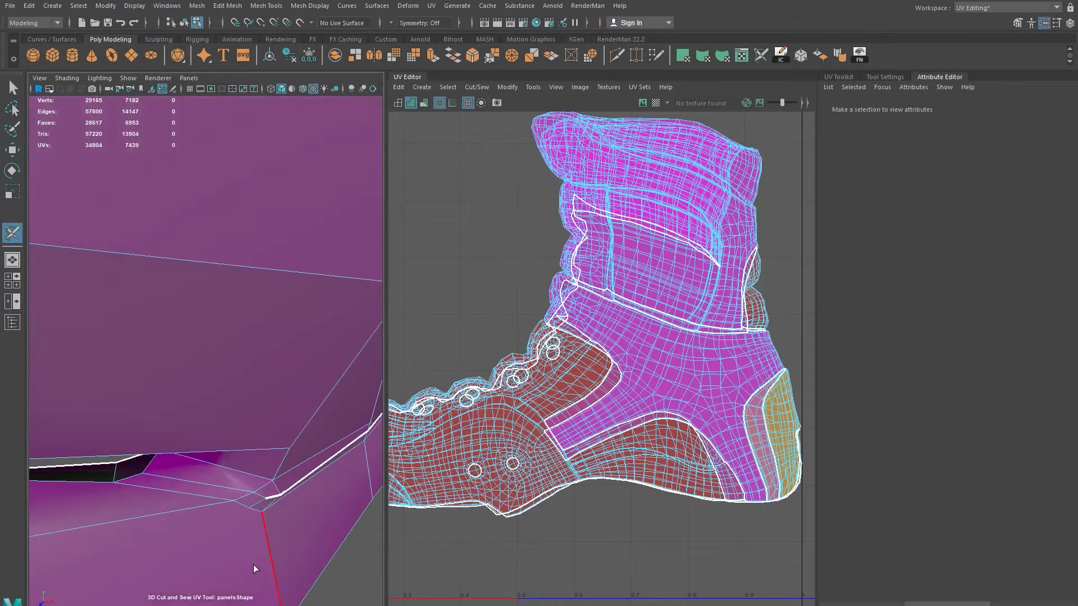
pyautogui.click(233, 485)
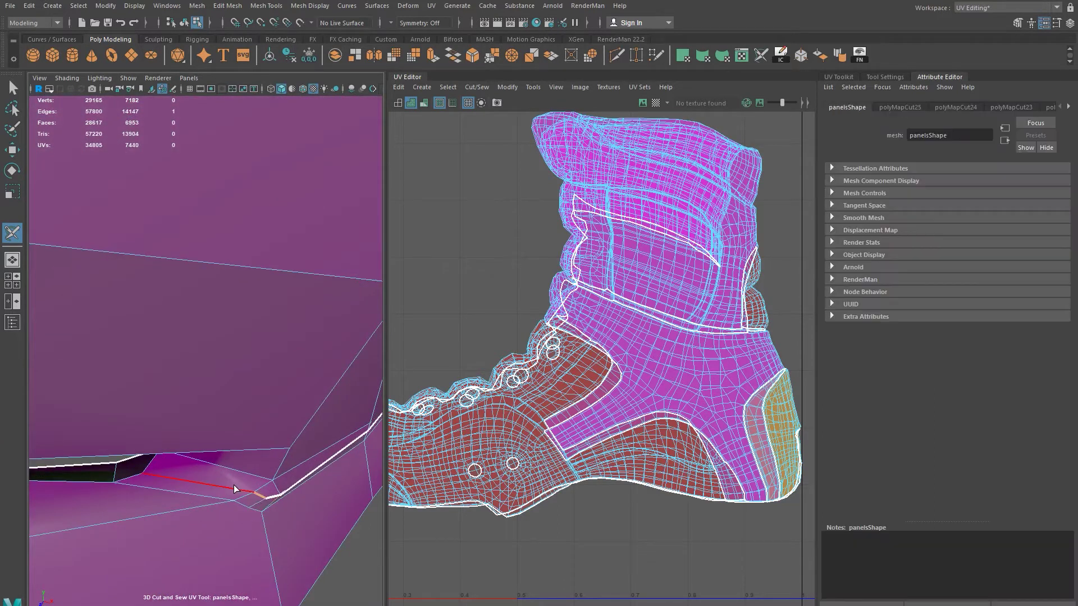
pyautogui.scroll(-5, 278, 497)
pyautogui.keyDown('alt'); pyautogui.moveTo(277, 498); pyautogui.dragTo(166, 416); pyautogui.keyUp('alt')
pyautogui.scroll(8, 166, 417)
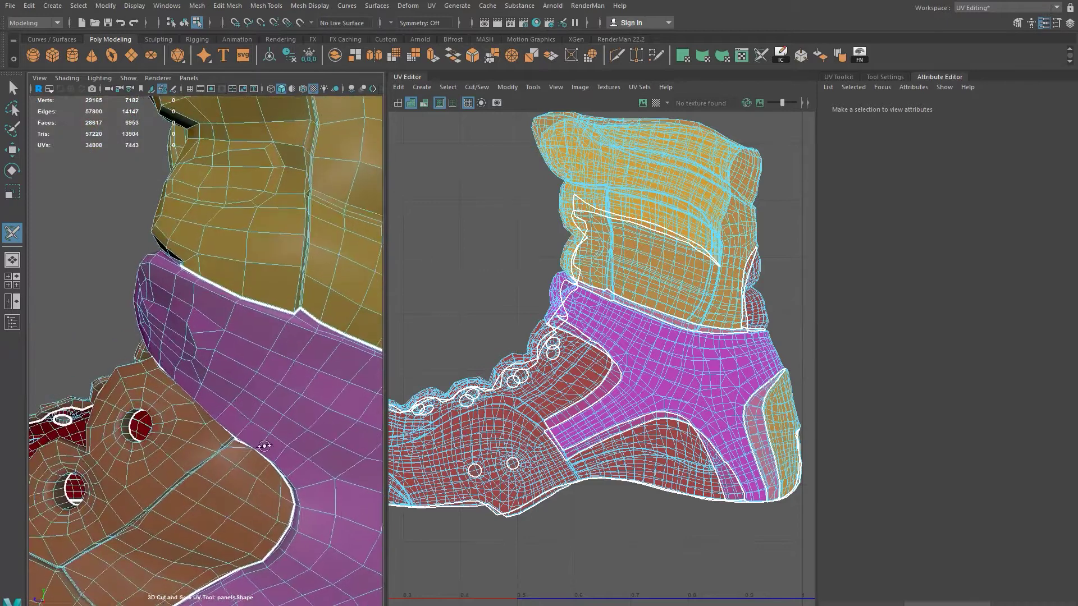
# Step: Examine the cut seams around the boot and the UV layout to check the shaft and ankle shells
pyautogui.keyDown('alt'); pyautogui.moveTo(197, 363); pyautogui.dragTo(182, 263); pyautogui.keyUp('alt')
pyautogui.keyDown('alt'); pyautogui.moveTo(298, 332); pyautogui.dragTo(164, 380); pyautogui.keyUp('alt')
pyautogui.keyDown('alt'); pyautogui.moveTo(288, 358); pyautogui.dragTo(240, 411); pyautogui.keyUp('alt')
pyautogui.keyDown('alt'); pyautogui.moveTo(288, 448); pyautogui.dragTo(293, 387); pyautogui.keyUp('alt')
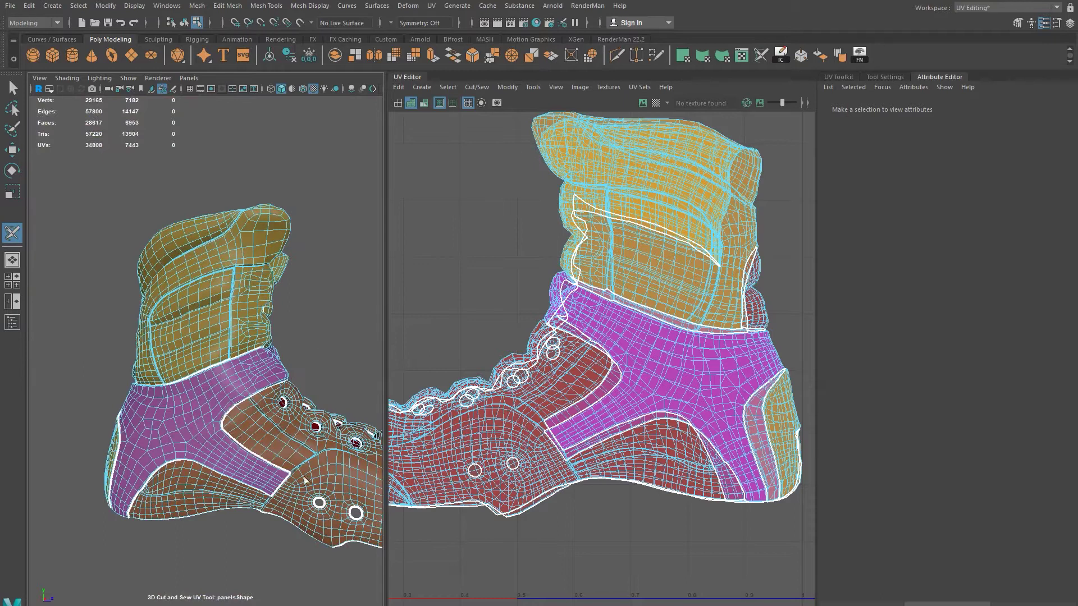
pyautogui.keyDown('alt'); pyautogui.moveTo(133, 490); pyautogui.dragTo(241, 472); pyautogui.keyUp('alt')
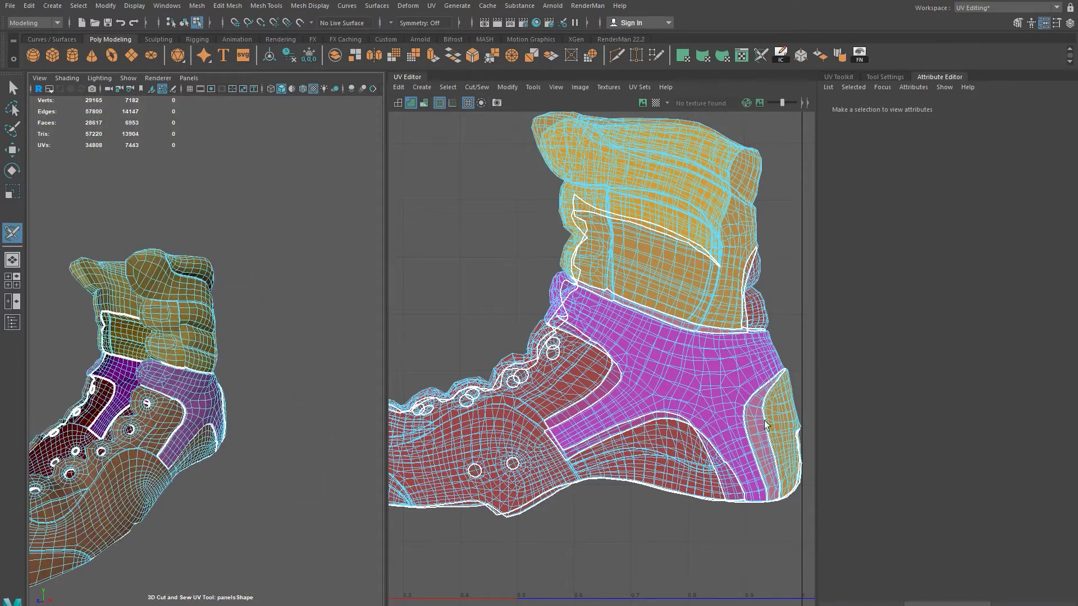
pyautogui.scroll(-1, 703, 401)
pyautogui.scroll(-5, 520, 330)
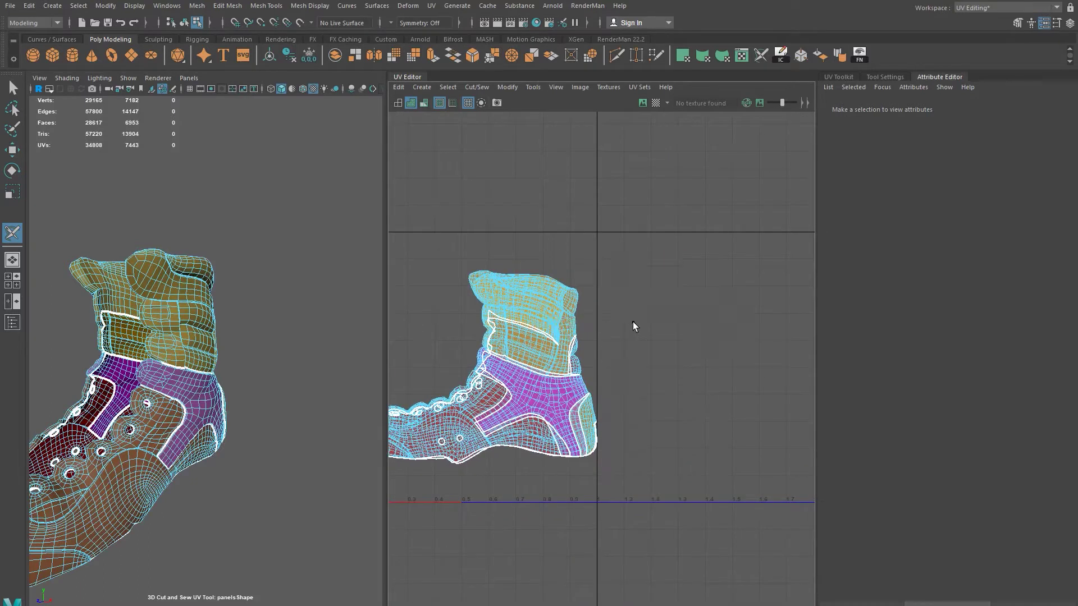
pyautogui.keyDown('alt'); pyautogui.moveTo(187, 391); pyautogui.dragTo(230, 389); pyautogui.keyUp('alt')
pyautogui.keyDown('alt'); pyautogui.moveTo(231, 388); pyautogui.dragTo(269, 402, button='right'); pyautogui.keyUp('alt')
pyautogui.keyDown('alt'); pyautogui.moveTo(269, 402); pyautogui.dragTo(230, 400); pyautogui.keyUp('alt')
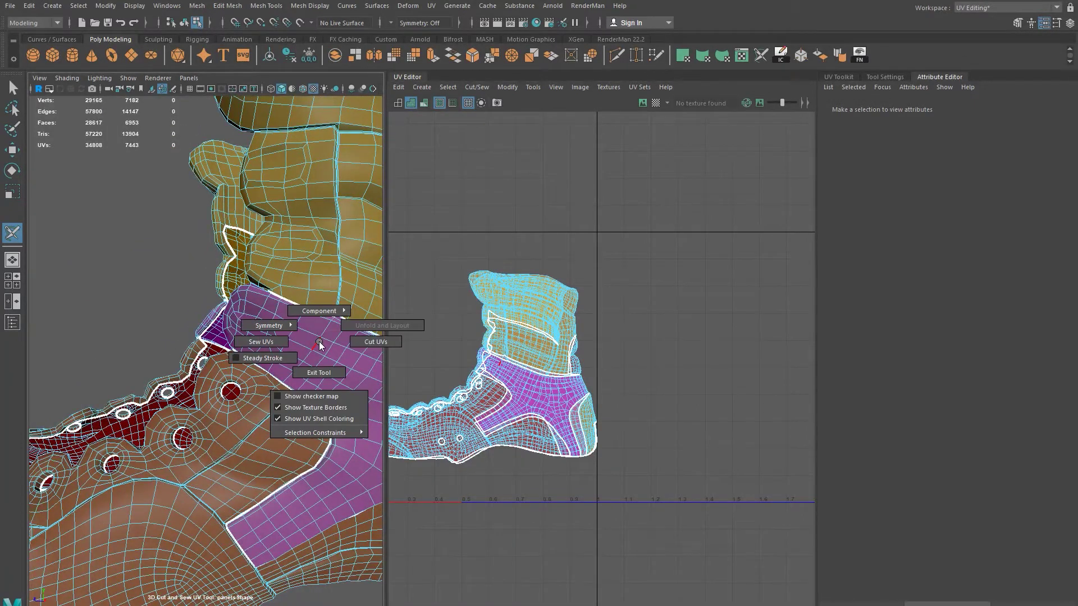
# Step: Switch the component mode to UV shells and select the purple ankle panel's shell on the boot
pyautogui.moveTo(368, 298); pyautogui.dragTo(369, 299, button='right')
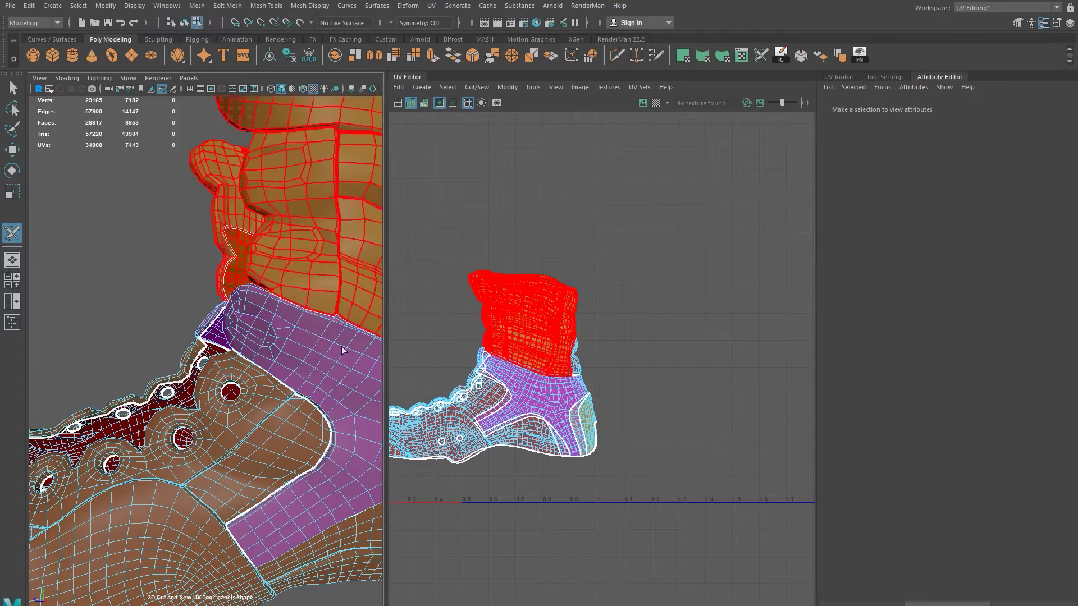
pyautogui.keyDown('alt'); pyautogui.moveTo(349, 380); pyautogui.dragTo(241, 348); pyautogui.keyUp('alt')
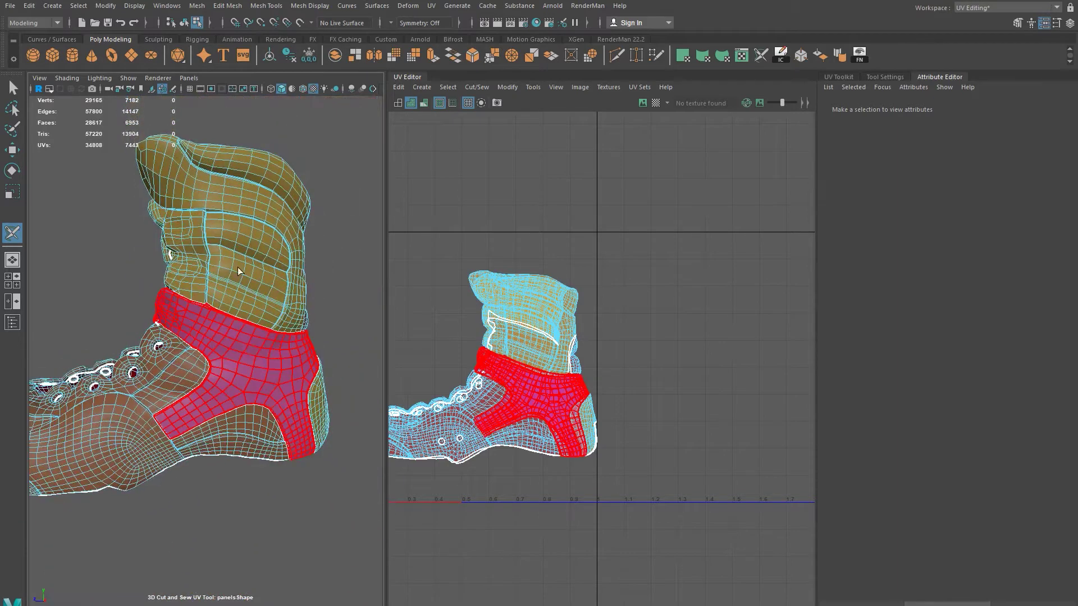
pyautogui.keyDown('alt'); pyautogui.moveTo(159, 406); pyautogui.dragTo(174, 349); pyautogui.keyUp('alt')
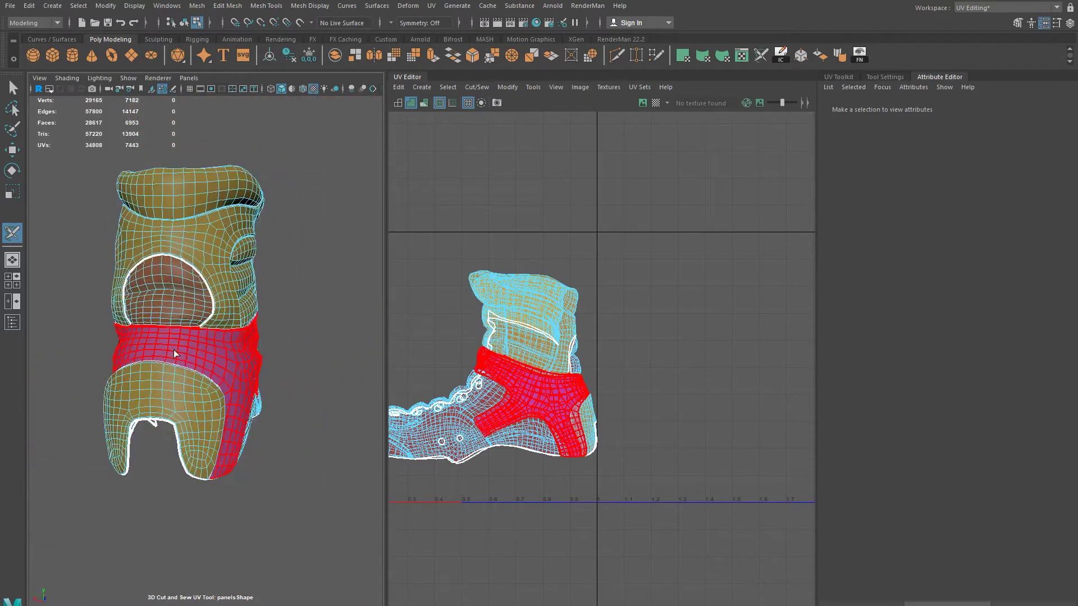
pyautogui.keyDown('alt'); pyautogui.moveTo(285, 382); pyautogui.dragTo(169, 379); pyautogui.keyUp('alt')
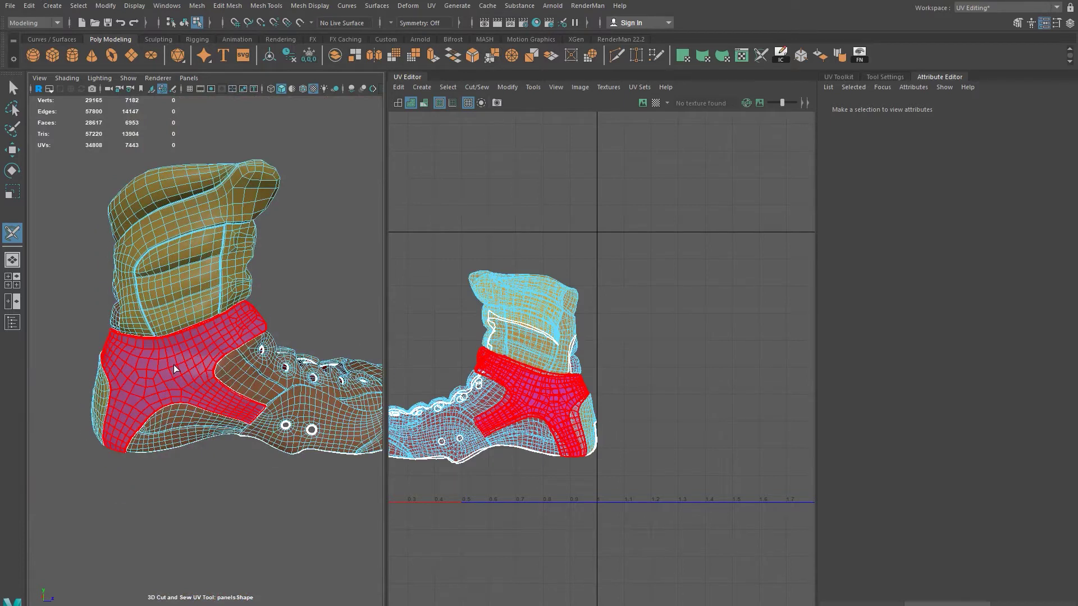
pyautogui.click(173, 365)
# Step: Display the 3D Cut and Sew UV Tool's keyboard and mouse shortcuts to look up the unfold commands
pyautogui.keyDown('alt'); pyautogui.moveTo(174, 365); pyautogui.dragTo(265, 368); pyautogui.keyUp('alt')
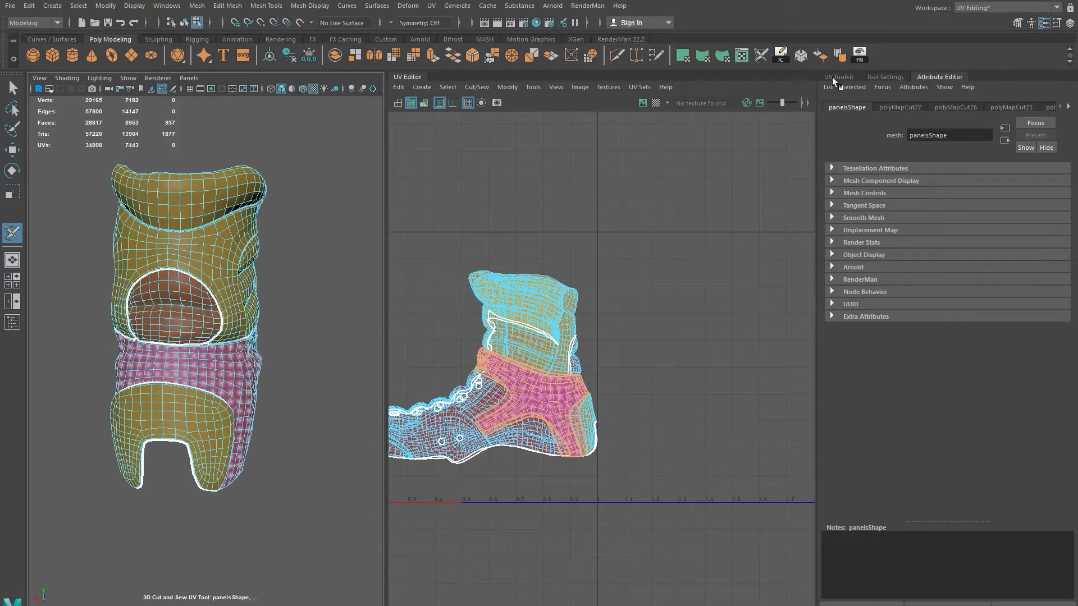
pyautogui.click(884, 76)
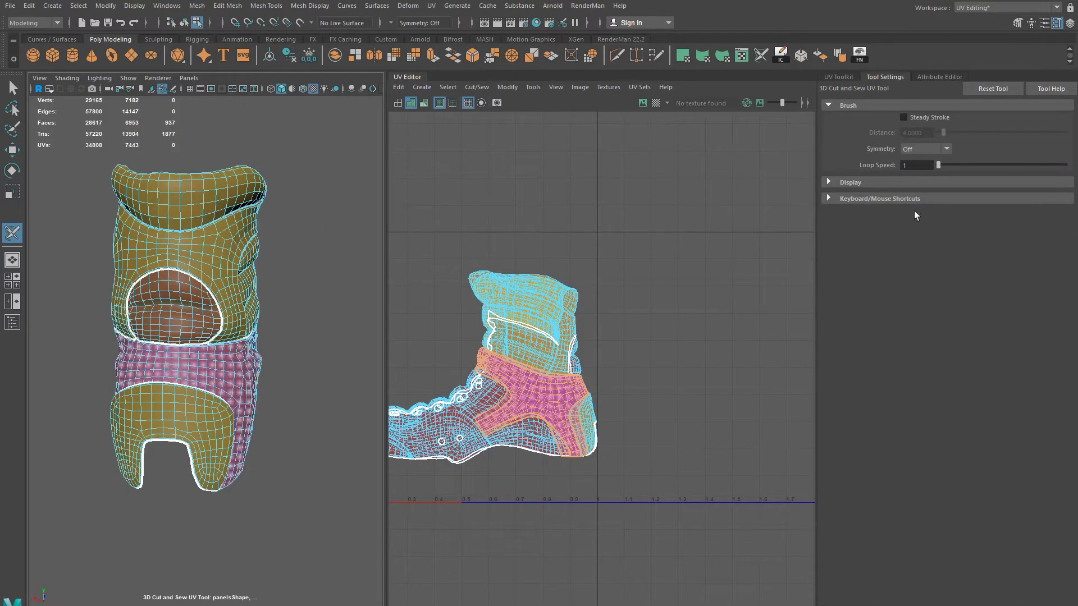
pyautogui.click(831, 198)
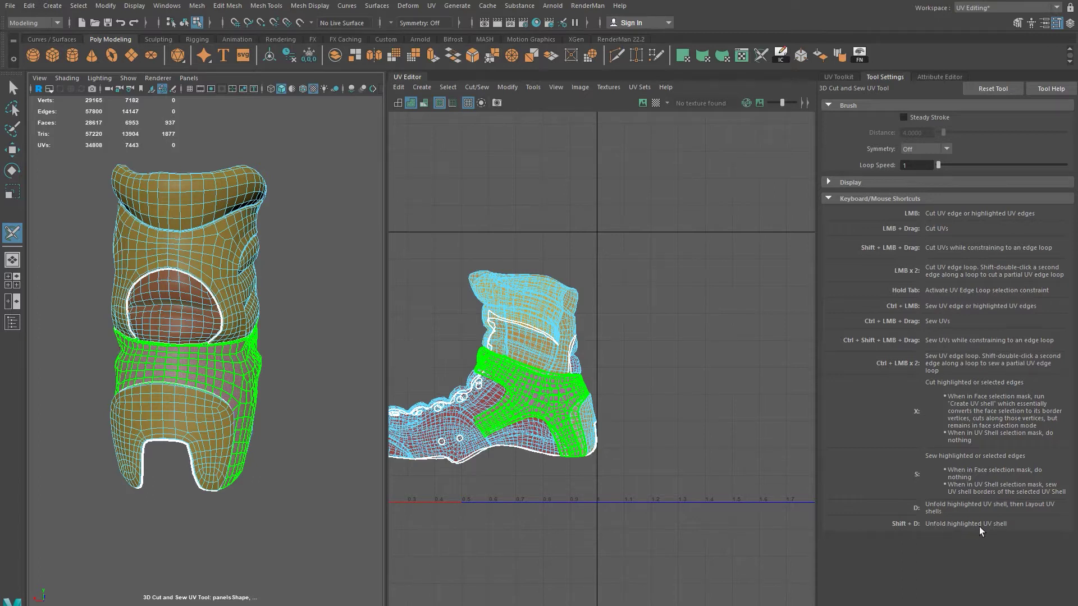
# Step: Unfold and lay out the ankle panel's UV shell, and move it straight up into the tile above the other shells
pyautogui.keyDown('alt'); pyautogui.moveTo(216, 364); pyautogui.dragTo(237, 366); pyautogui.keyUp('alt')
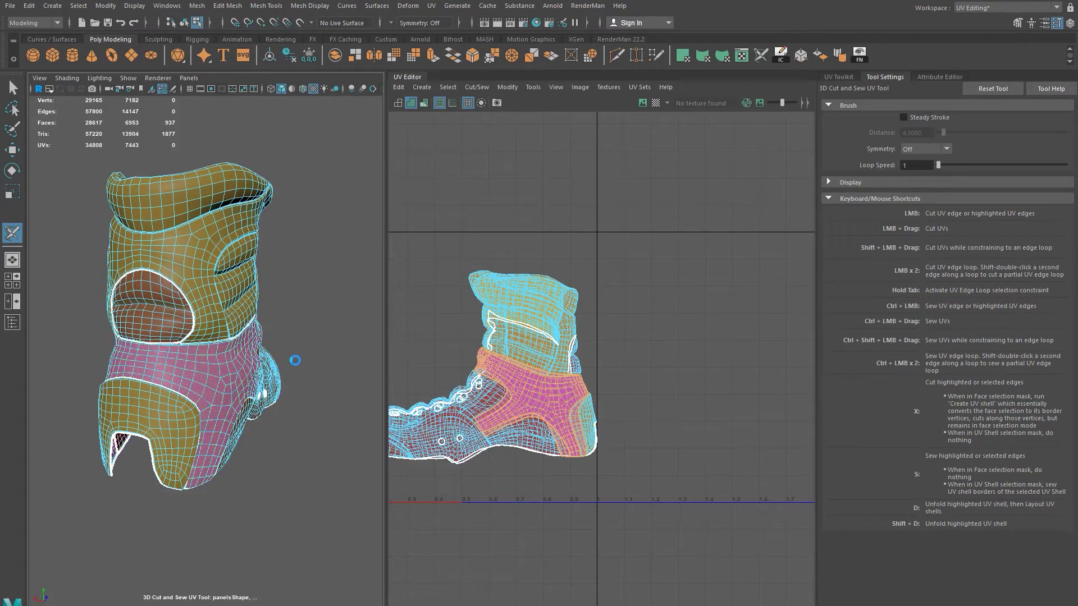
pyautogui.keyDown('alt'); pyautogui.moveTo(676, 418); pyautogui.dragTo(551, 430, button='right'); pyautogui.keyUp('alt')
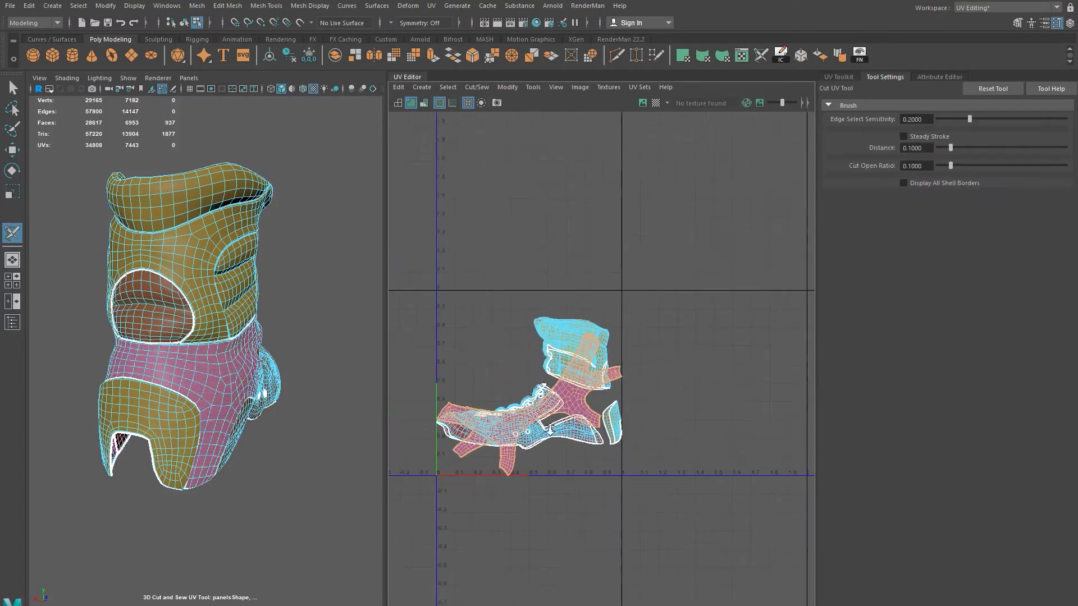
pyautogui.keyDown('alt'); pyautogui.moveTo(550, 429); pyautogui.dragTo(580, 408, button='middle'); pyautogui.keyUp('alt')
pyautogui.press('w')
pyautogui.moveTo(536, 388); pyautogui.dragTo(535, 187)
pyautogui.keyDown('alt'); pyautogui.moveTo(595, 272); pyautogui.dragTo(626, 351, button='middle'); pyautogui.keyUp('alt')
# Step: Select the heel panel's UV shell at the back of the boot
pyautogui.keyDown('alt'); pyautogui.moveTo(281, 367); pyautogui.dragTo(325, 328); pyautogui.keyUp('alt')
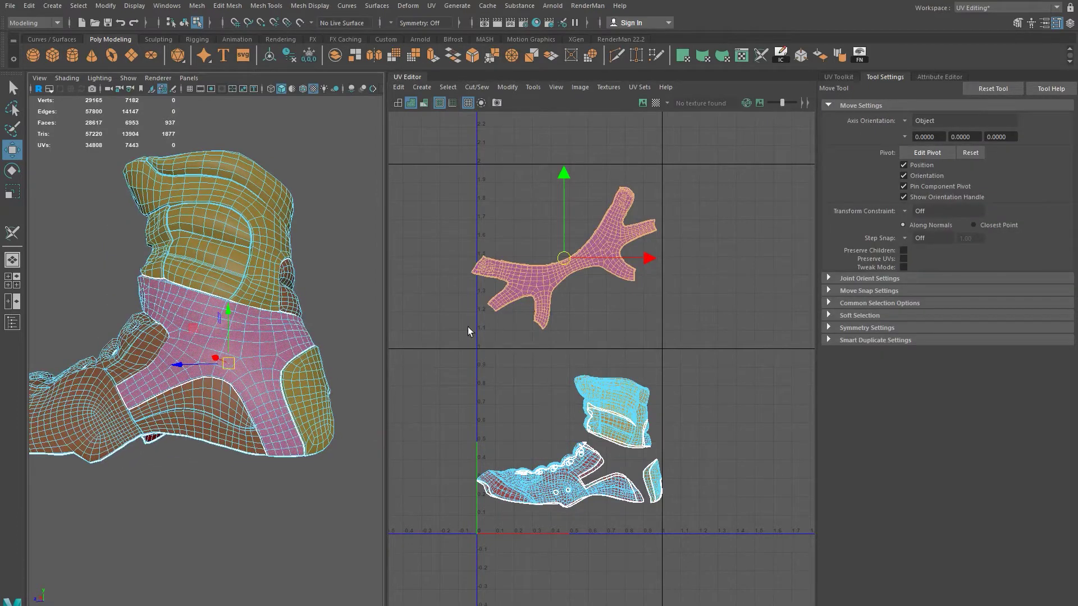
pyautogui.keyDown('alt'); pyautogui.moveTo(234, 416); pyautogui.dragTo(146, 400); pyautogui.keyUp('alt')
pyautogui.keyDown('alt'); pyautogui.moveTo(174, 392); pyautogui.dragTo(261, 349, button='middle'); pyautogui.keyUp('alt')
pyautogui.click(261, 348)
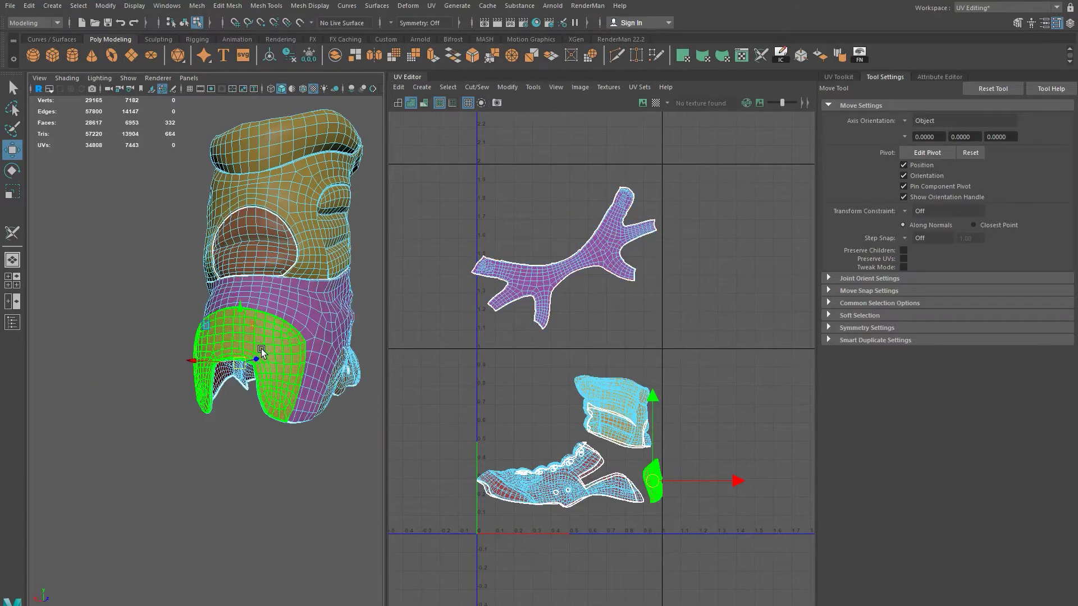
pyautogui.click(658, 471)
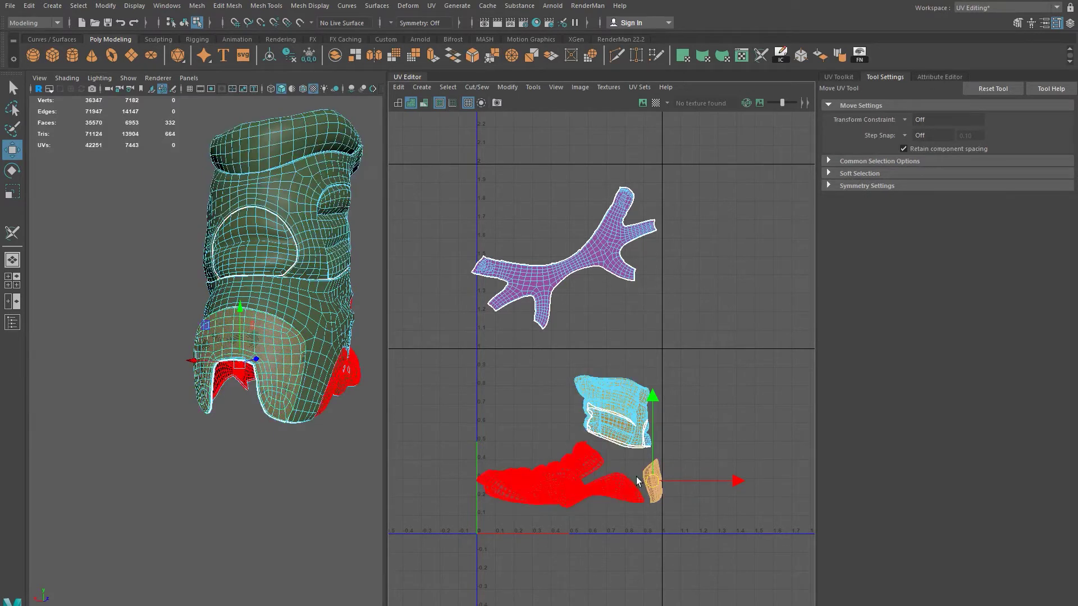
pyautogui.keyDown('alt'); pyautogui.moveTo(580, 420); pyautogui.dragTo(578, 422, button='middle'); pyautogui.keyUp('alt')
pyautogui.keyDown('alt'); pyautogui.moveTo(237, 426); pyautogui.dragTo(260, 426); pyautogui.keyUp('alt')
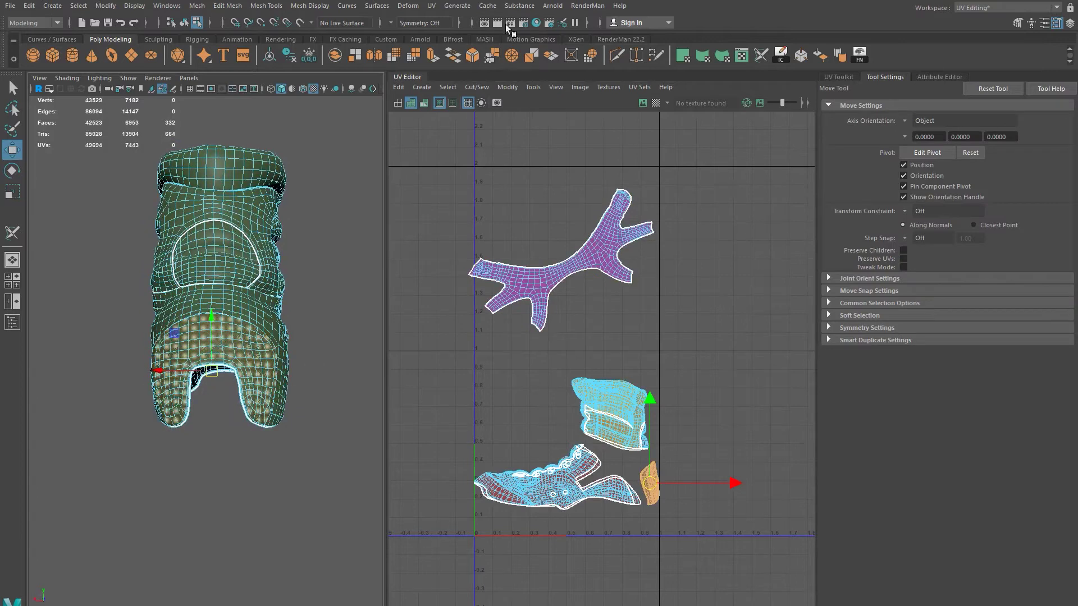
# Step: Unfold and lay out the heel panel's UV shell using the 3D Cut and Sew UV Tool
pyautogui.click(431, 7)
pyautogui.click(478, 253)
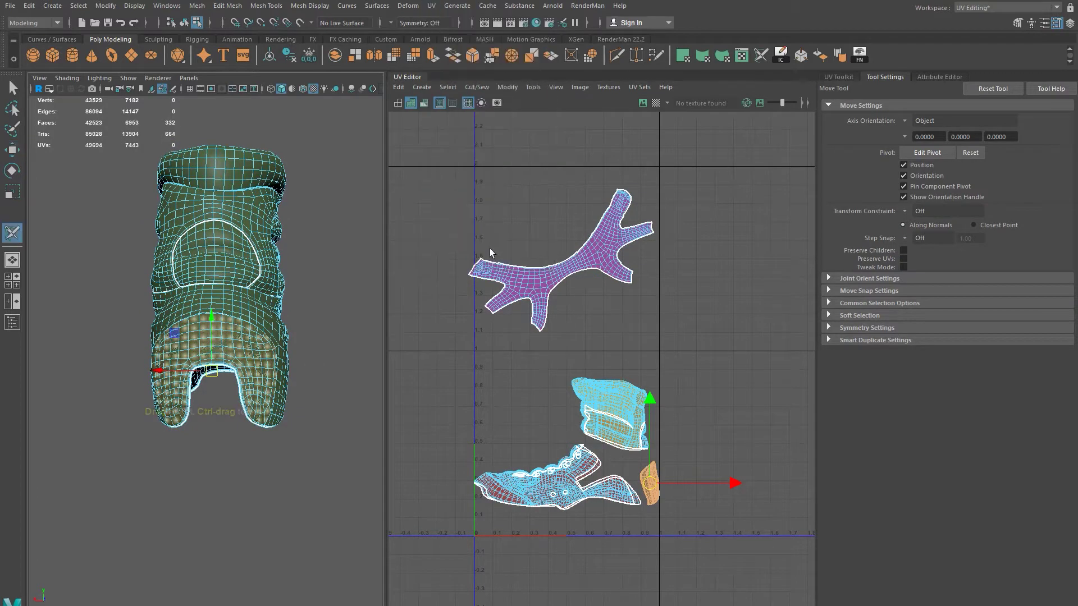
pyautogui.keyDown('alt'); pyautogui.moveTo(236, 352); pyautogui.dragTo(249, 357, button='middle'); pyautogui.keyUp('alt')
pyautogui.moveTo(239, 353); pyautogui.dragTo(283, 315, button='right')
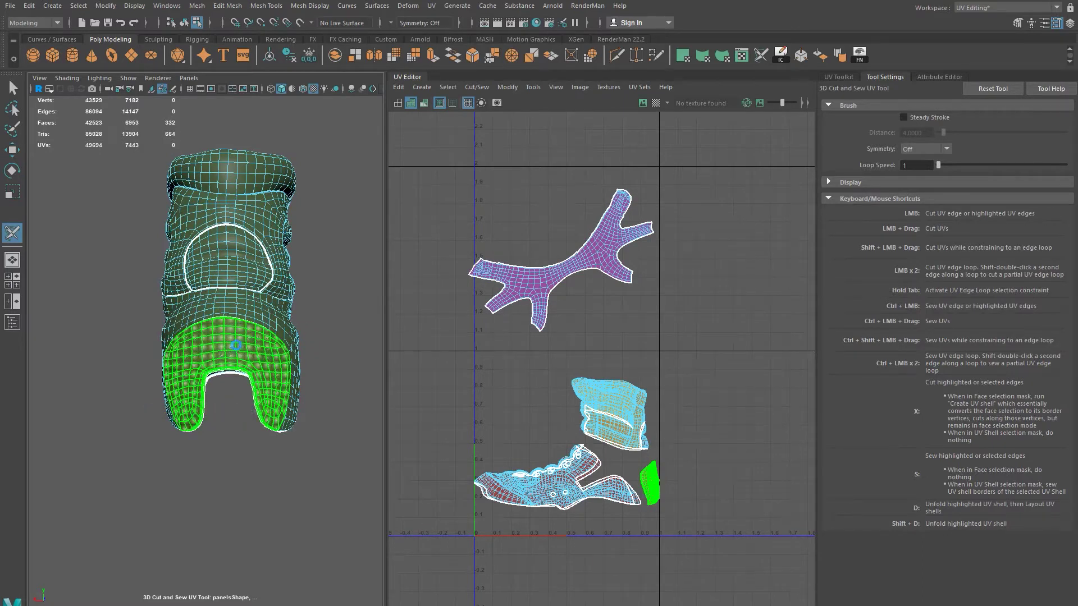
pyautogui.press('d')
# Step: Move the unfolded heel shell up and outside the 0–1 UV space, beside the unfolded ankle shell
pyautogui.press('w')
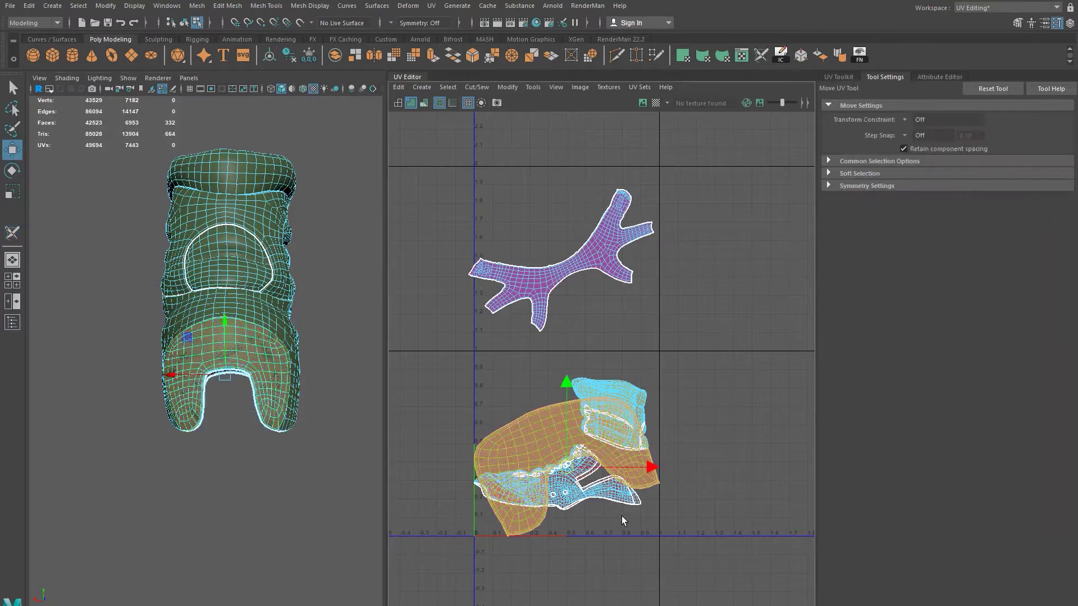
pyautogui.moveTo(664, 455); pyautogui.dragTo(743, 326, button='middle')
pyautogui.moveTo(744, 325)
pyautogui.mouseDown()
pyautogui.moveTo(761, 315)
pyautogui.moveTo(746, 306)
pyautogui.mouseUp()
pyautogui.keyDown('alt'); pyautogui.moveTo(689, 345); pyautogui.dragTo(636, 354, button='middle'); pyautogui.keyUp('alt')
# Step: Cut a UV seam along the edge loop bordering the boot's toe cap, using the 3D Cut and Sew UV Tool
pyautogui.keyDown('alt'); pyautogui.moveTo(240, 344); pyautogui.dragTo(252, 425, button='right'); pyautogui.keyUp('alt')
pyautogui.keyDown('alt'); pyautogui.moveTo(236, 372); pyautogui.dragTo(325, 354); pyautogui.keyUp('alt')
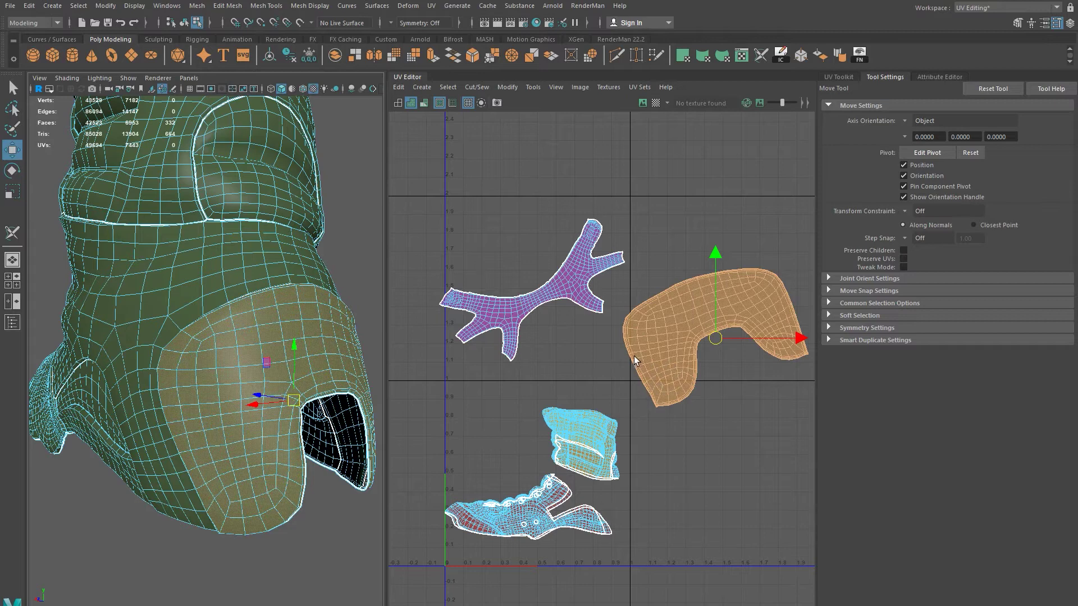
pyautogui.scroll(-5, 298, 389)
pyautogui.keyDown('alt'); pyautogui.moveTo(281, 388); pyautogui.dragTo(351, 368); pyautogui.keyUp('alt')
pyautogui.keyDown('alt'); pyautogui.moveTo(201, 365); pyautogui.dragTo(280, 361); pyautogui.keyUp('alt')
pyautogui.scroll(5, 276, 360)
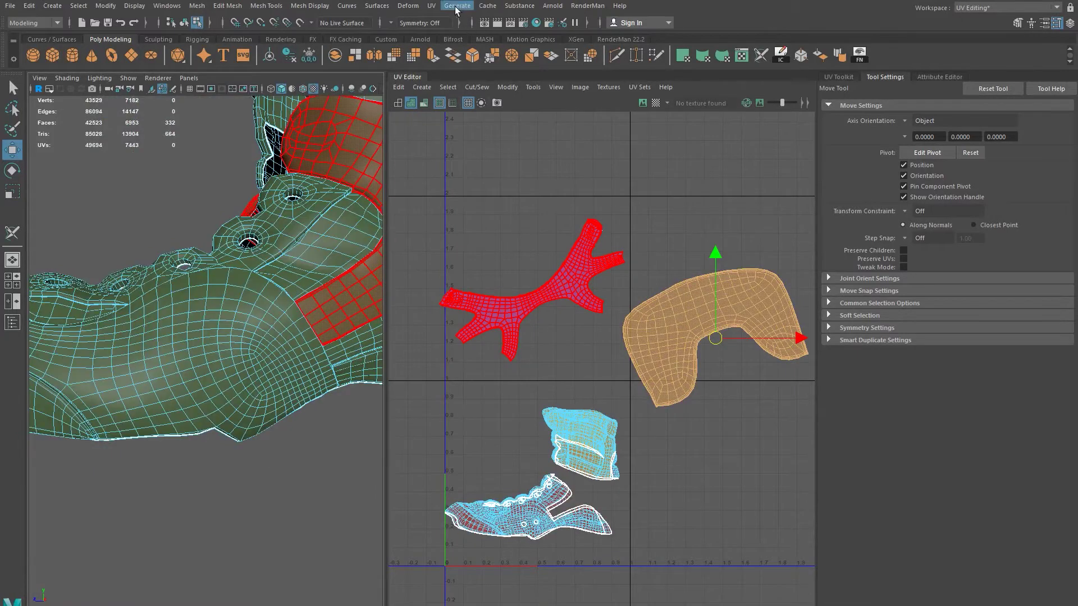
pyautogui.moveTo(172, 340); pyautogui.dragTo(174, 376, button='right')
pyautogui.moveTo(174, 329); pyautogui.dragTo(169, 338, button='right')
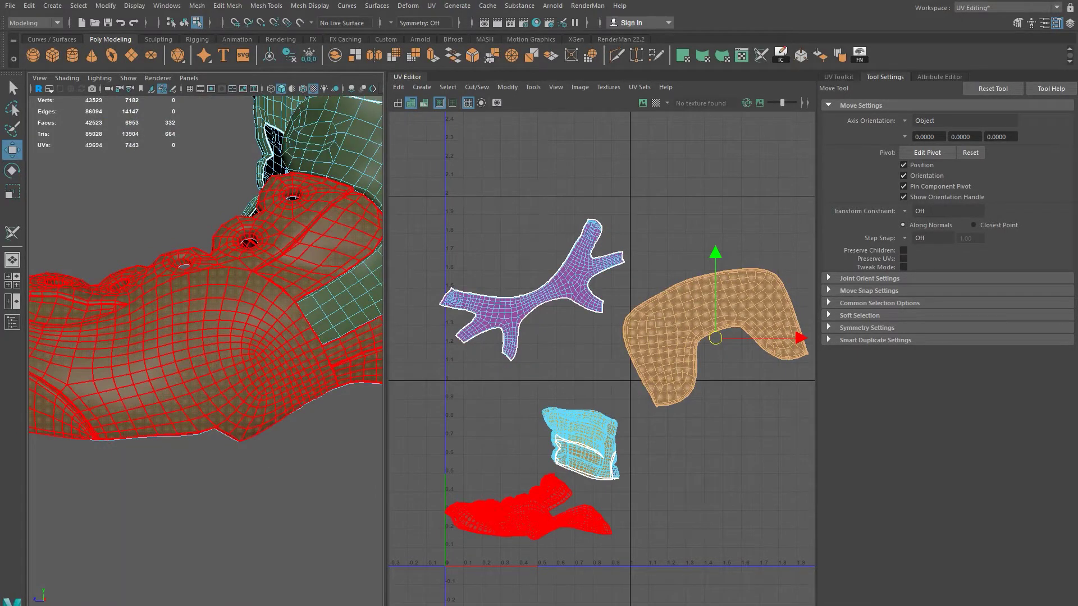
pyautogui.click(432, 6)
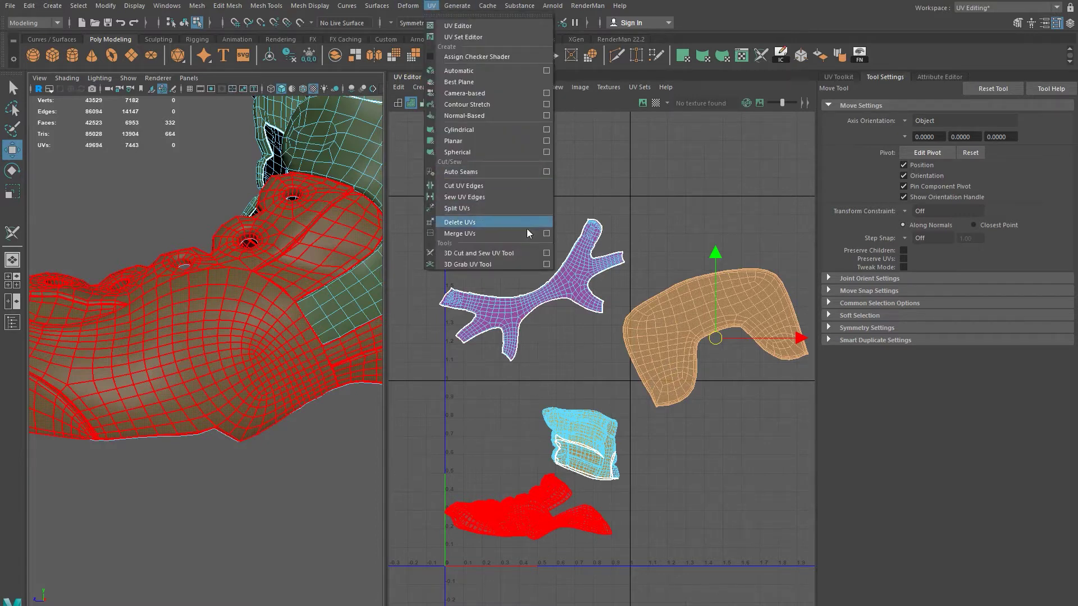
pyautogui.click(536, 254)
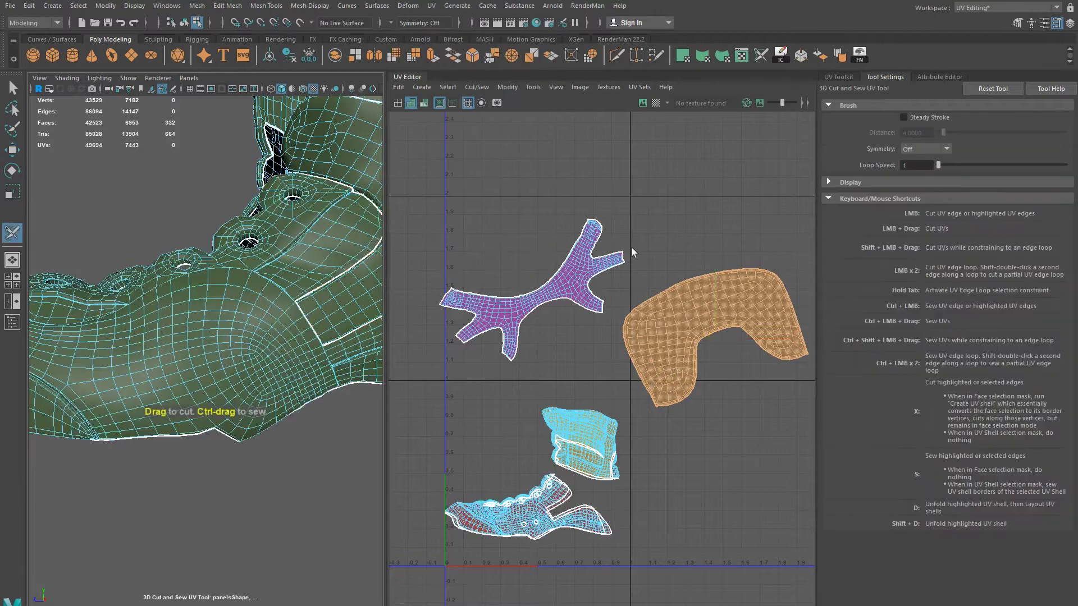
pyautogui.keyDown('alt'); pyautogui.moveTo(225, 216); pyautogui.dragTo(270, 290); pyautogui.keyUp('alt')
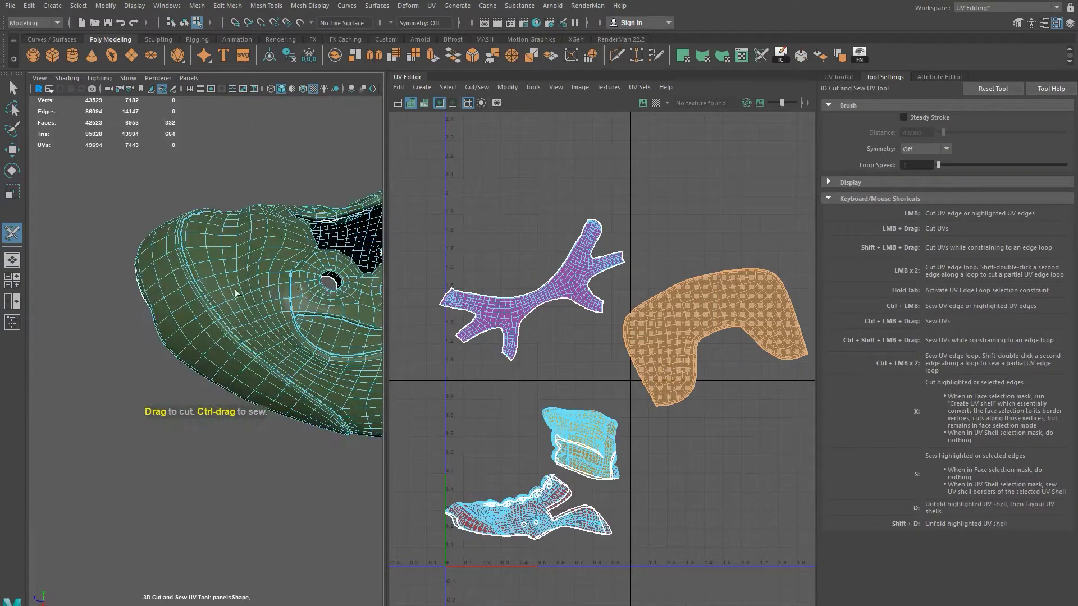
pyautogui.moveTo(261, 264); pyautogui.dragTo(260, 191, button='right')
pyautogui.keyDown('alt'); pyautogui.moveTo(260, 194); pyautogui.dragTo(264, 287); pyautogui.keyUp('alt')
pyautogui.keyDown('alt'); pyautogui.moveTo(265, 286); pyautogui.dragTo(236, 327, button='right'); pyautogui.keyUp('alt')
pyautogui.keyDown('alt'); pyautogui.moveTo(235, 327); pyautogui.dragTo(187, 245); pyautogui.keyUp('alt')
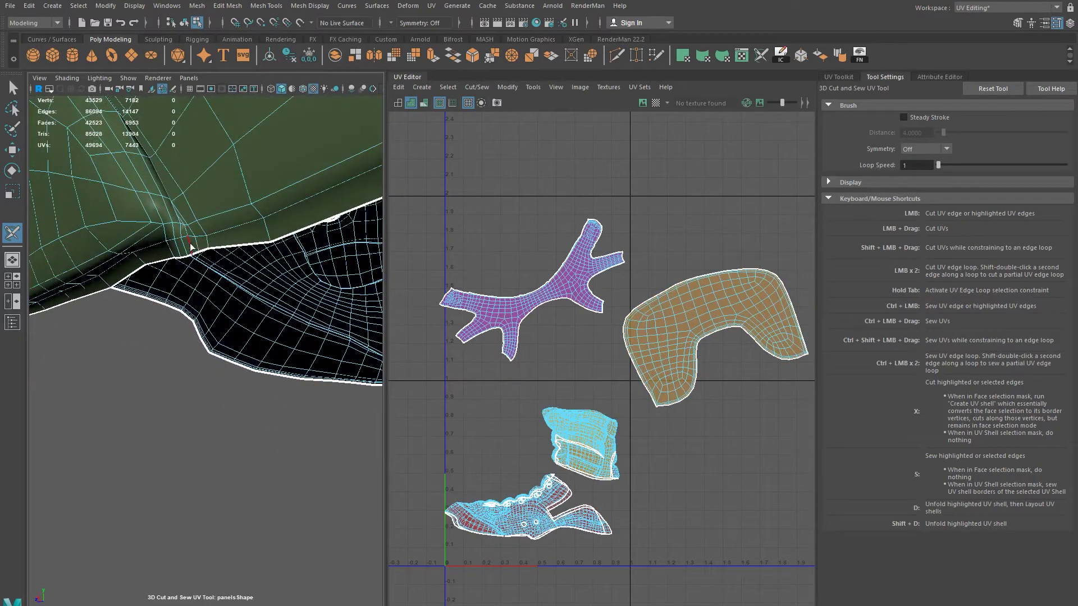
pyautogui.doubleClick(195, 255)
# Step: Examine the toe cap's seam up close from outside and inside the boot, in an enlarged 3D view
pyautogui.keyDown('alt'); pyautogui.moveTo(205, 232); pyautogui.dragTo(178, 231); pyautogui.keyUp('alt')
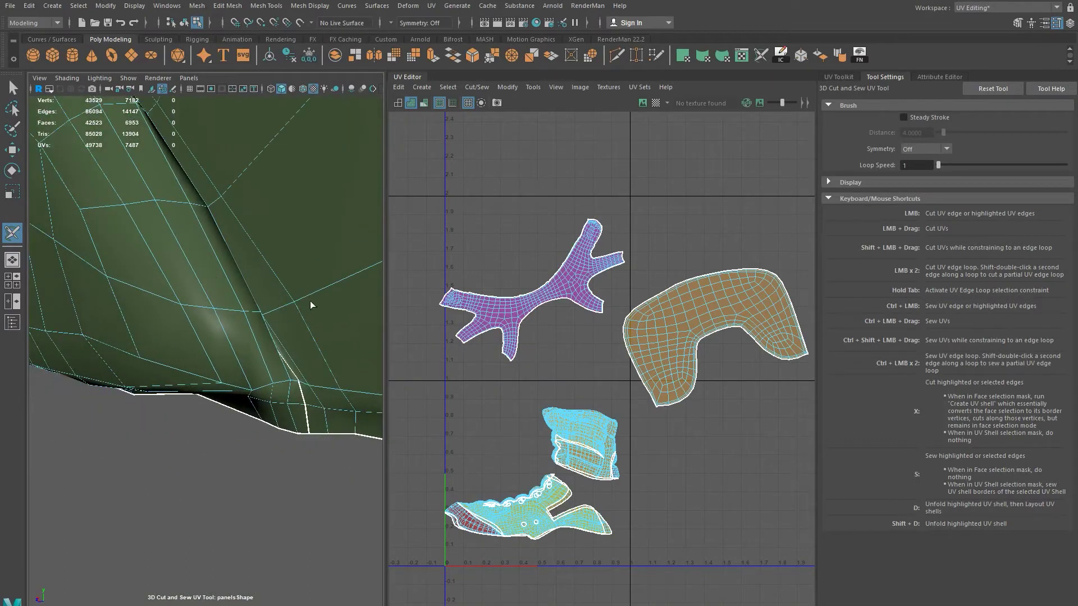
pyautogui.moveTo(386, 308); pyautogui.dragTo(360, 310)
pyautogui.keyDown('alt'); pyautogui.moveTo(409, 221); pyautogui.dragTo(343, 298); pyautogui.keyUp('alt')
pyautogui.keyDown('alt'); pyautogui.moveTo(344, 298); pyautogui.dragTo(385, 315, button='middle'); pyautogui.keyUp('alt')
pyautogui.keyDown('alt'); pyautogui.moveTo(385, 315); pyautogui.dragTo(177, 327); pyautogui.keyUp('alt')
pyautogui.keyDown('alt'); pyautogui.moveTo(176, 328); pyautogui.dragTo(295, 340, button='right'); pyautogui.keyUp('alt')
pyautogui.scroll(-3, 378, 366)
pyautogui.scroll(6, 392, 404)
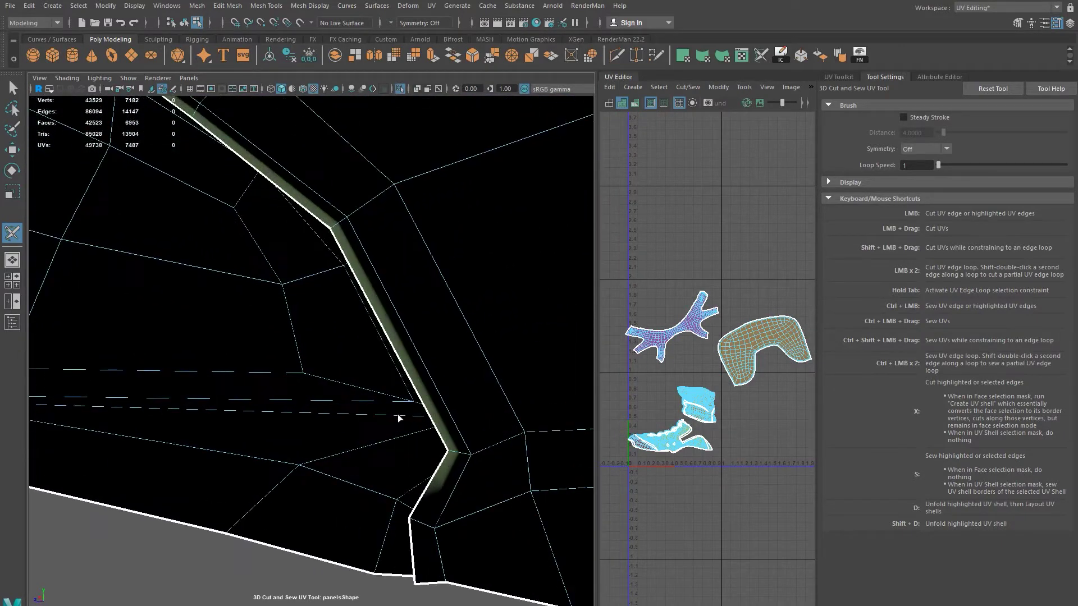
pyautogui.scroll(-3, 400, 419)
pyautogui.scroll(4, 410, 413)
pyautogui.keyDown('alt'); pyautogui.moveTo(414, 390); pyautogui.dragTo(377, 351, button='middle'); pyautogui.keyUp('alt')
# Step: Select the toe cap's UV shell, unfold it and lay it out
pyautogui.moveTo(409, 331); pyautogui.dragTo(446, 290, button='right')
pyautogui.keyDown('alt'); pyautogui.moveTo(477, 368); pyautogui.dragTo(241, 381, button='right'); pyautogui.keyUp('alt')
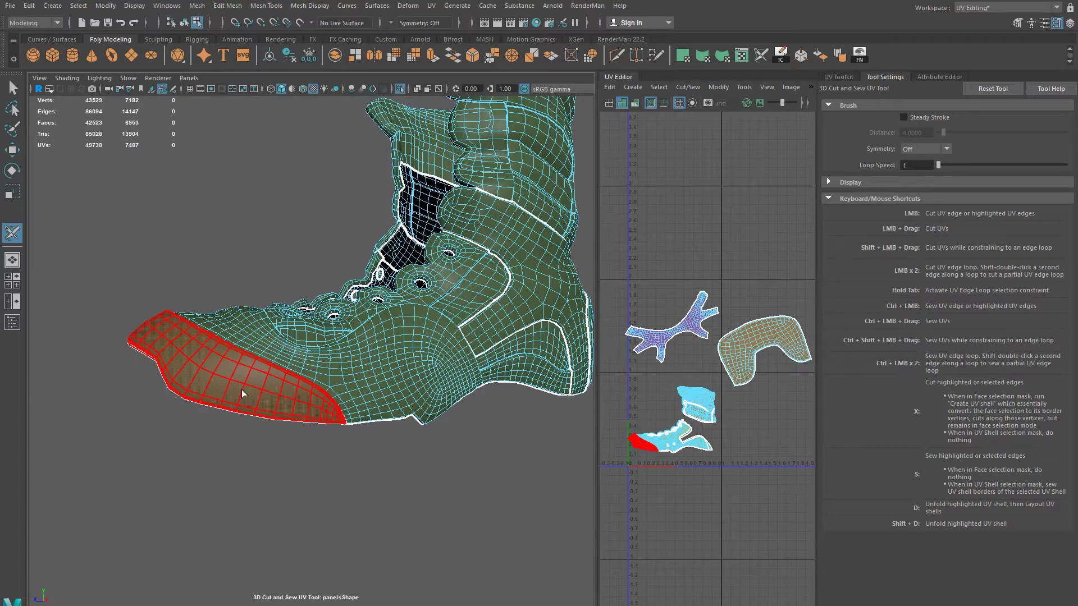
pyautogui.click(242, 390)
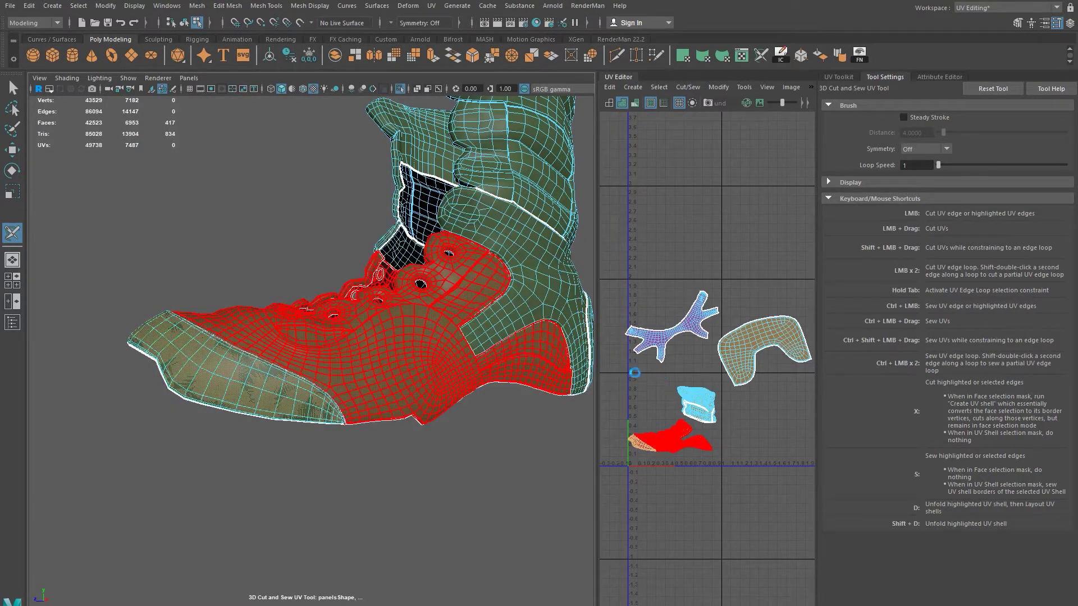
pyautogui.hotkey('shift', 'd')
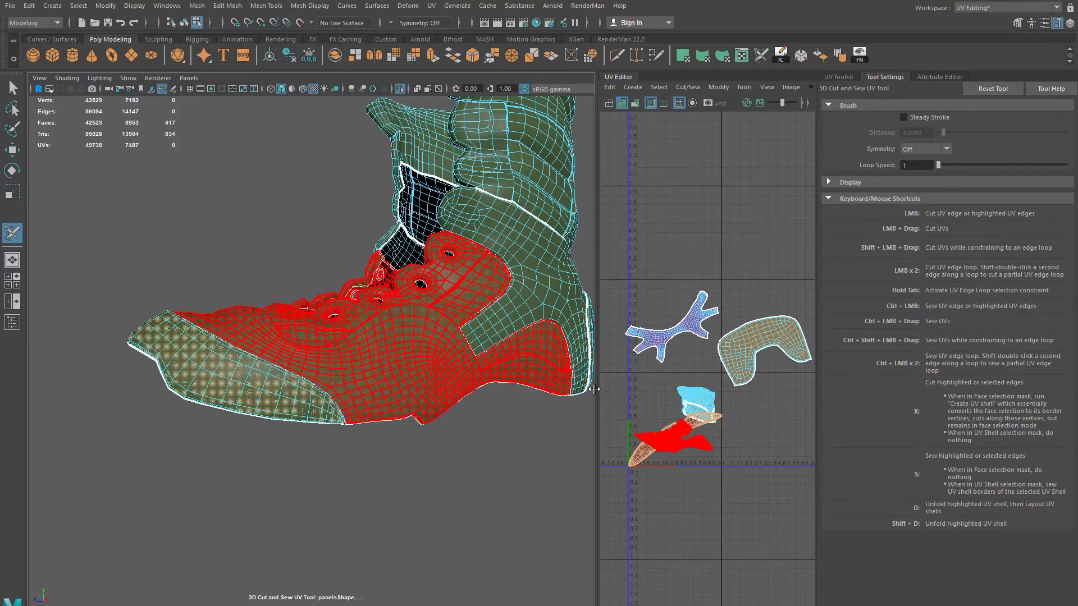
# Step: Move the unfolded toe cap shell straight up in the UV layout, above the ankle panel's shell
pyautogui.moveTo(594, 389); pyautogui.dragTo(447, 389)
pyautogui.press('w')
pyautogui.moveTo(580, 493); pyautogui.dragTo(573, 215)
pyautogui.click(540, 188)
pyautogui.keyDown('alt'); pyautogui.moveTo(541, 189); pyautogui.dragTo(643, 273, button='right'); pyautogui.keyUp('alt')
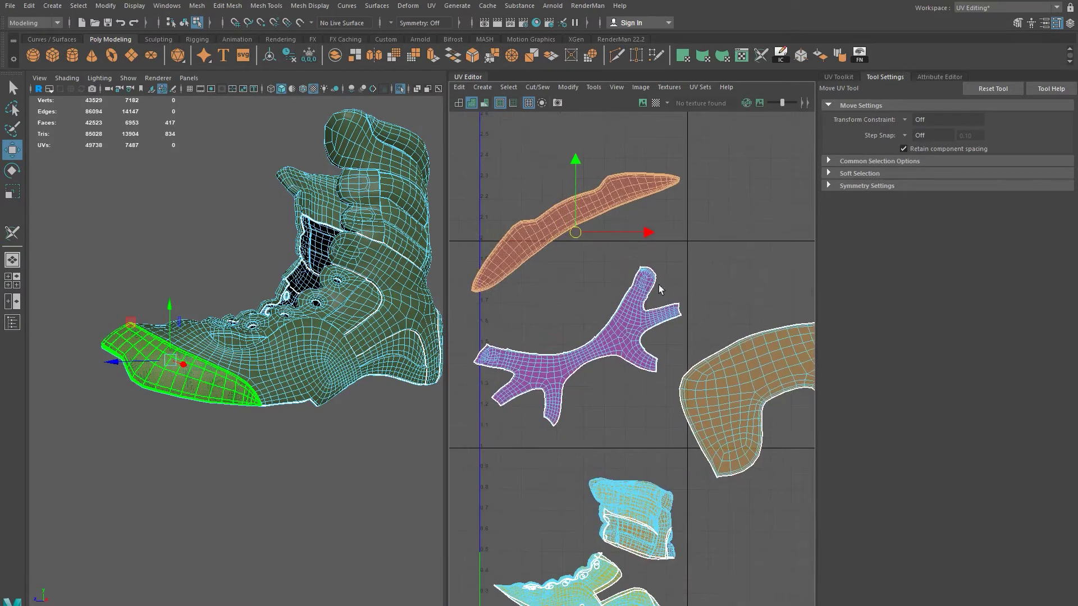
pyautogui.keyDown('alt'); pyautogui.moveTo(747, 346); pyautogui.dragTo(608, 176, button='right'); pyautogui.keyUp('alt')
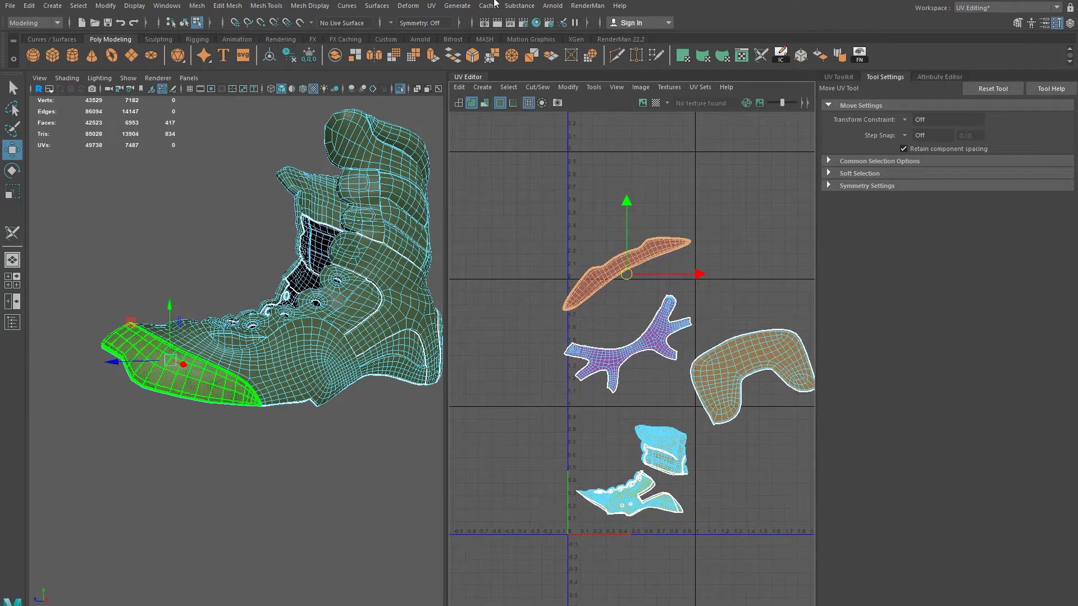
# Step: Switch back to object selection and reselect the boot's panels mesh
pyautogui.press('F8')
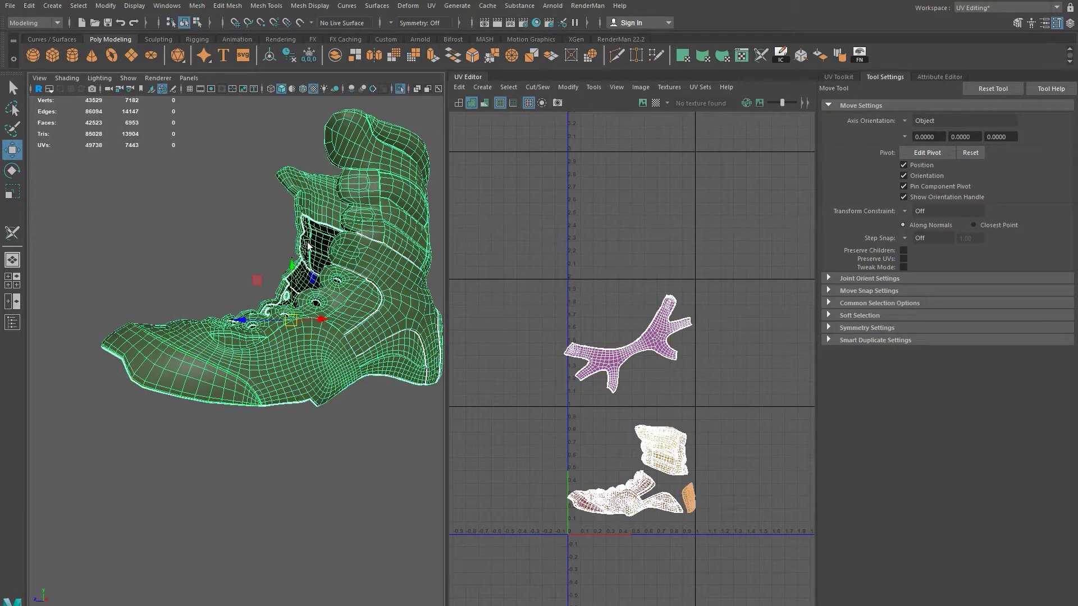
pyautogui.keyDown('alt'); pyautogui.moveTo(724, 453); pyautogui.dragTo(683, 430, button='middle'); pyautogui.keyUp('alt')
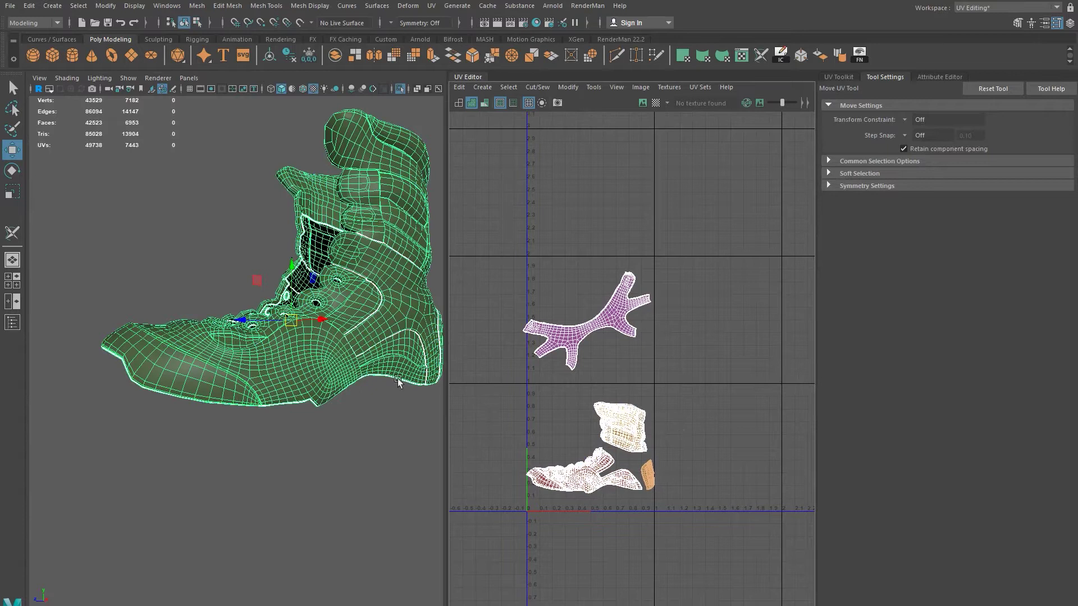
pyautogui.hotkey('ctrl', 'z')
pyautogui.moveTo(286, 340); pyautogui.dragTo(329, 325, button='right')
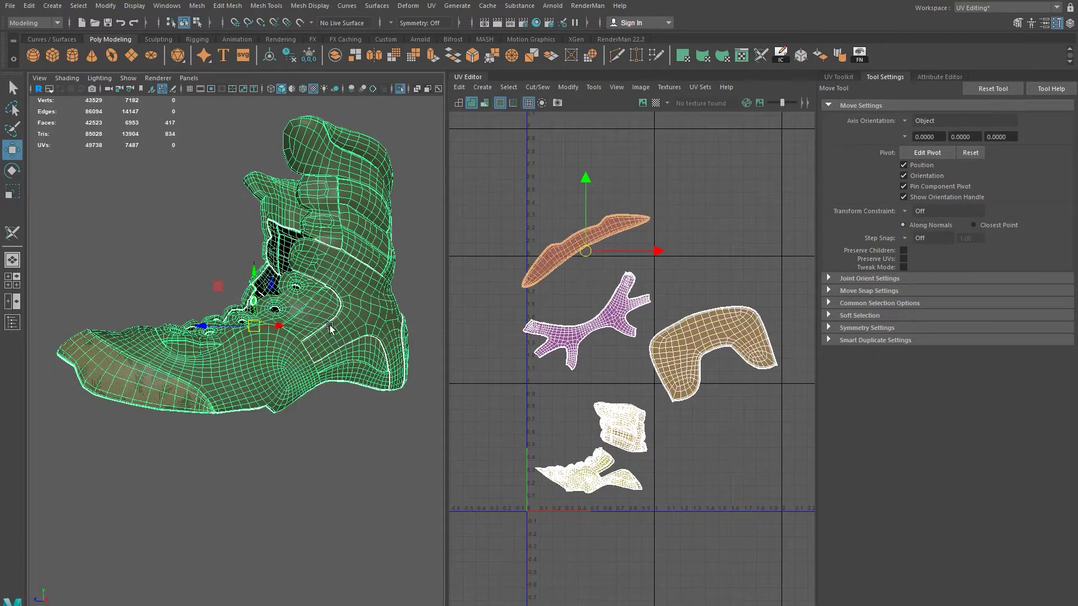
pyautogui.click(403, 212)
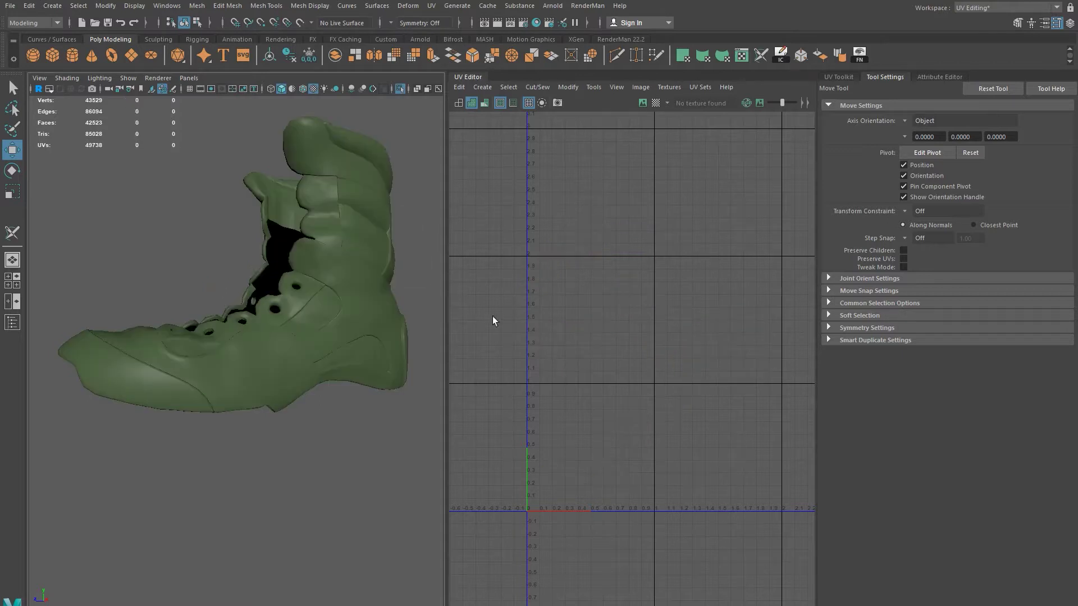
pyautogui.click(369, 322)
pyautogui.click(369, 321)
pyautogui.click(369, 322)
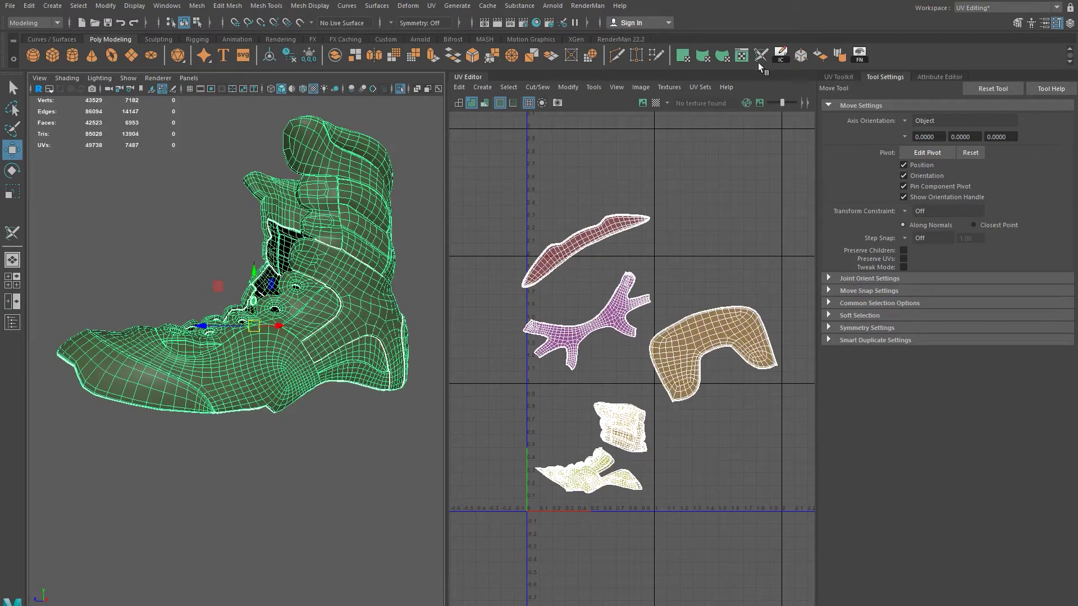
pyautogui.moveTo(334, 321); pyautogui.dragTo(386, 292, button='right')
pyautogui.click(430, 269)
pyautogui.click(384, 289)
pyautogui.hotkey('ctrl', 'z')
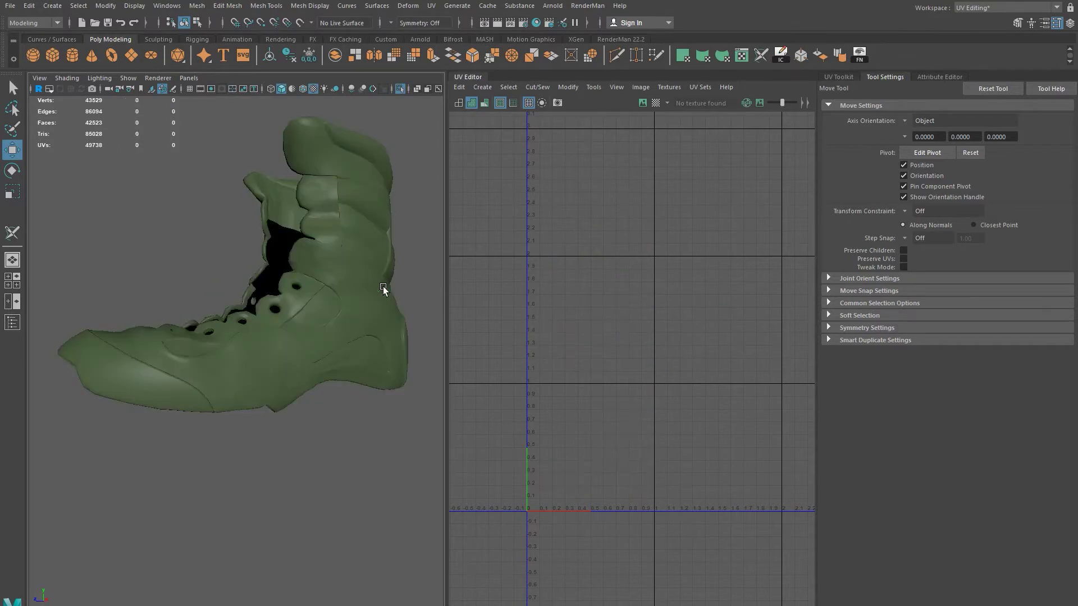
pyautogui.hotkey('ctrl', 'z')
pyautogui.keyDown('alt'); pyautogui.moveTo(303, 350); pyautogui.dragTo(280, 312); pyautogui.keyUp('alt')
pyautogui.keyDown('alt'); pyautogui.moveTo(278, 310); pyautogui.dragTo(412, 359, button='right'); pyautogui.keyUp('alt')
pyautogui.scroll(2, 525, 245)
pyautogui.moveTo(575, 223); pyautogui.dragTo(518, 205, button='right')
pyautogui.click(598, 244)
pyautogui.click(640, 356)
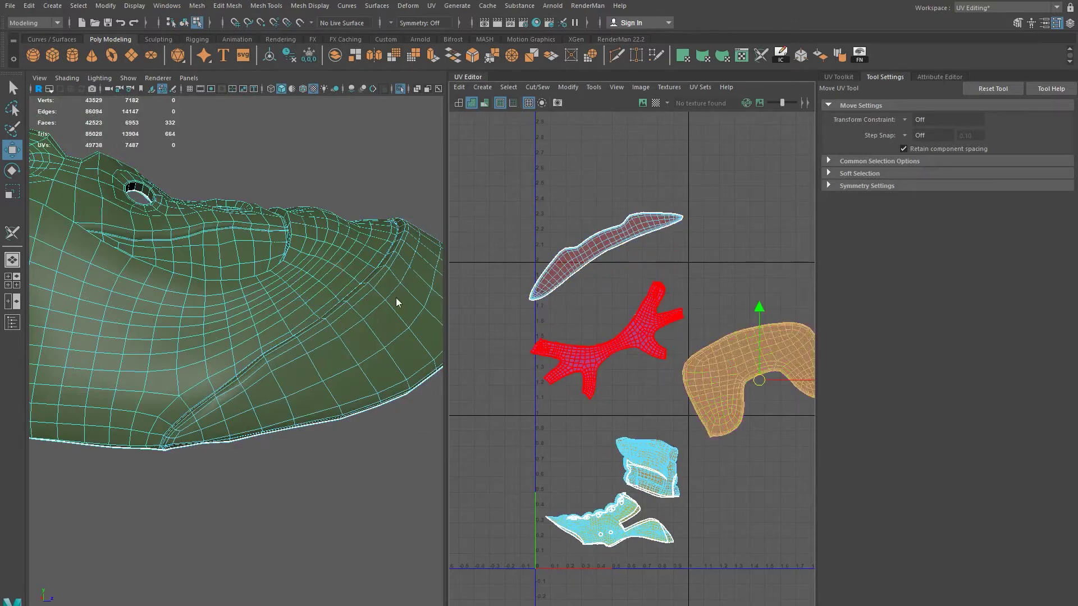
# Step: Cut a UV seam along the groove starting at the ankle panel's corner near the side vent holes, using the 3D Cut and Sew UV Tool
pyautogui.press('F8')
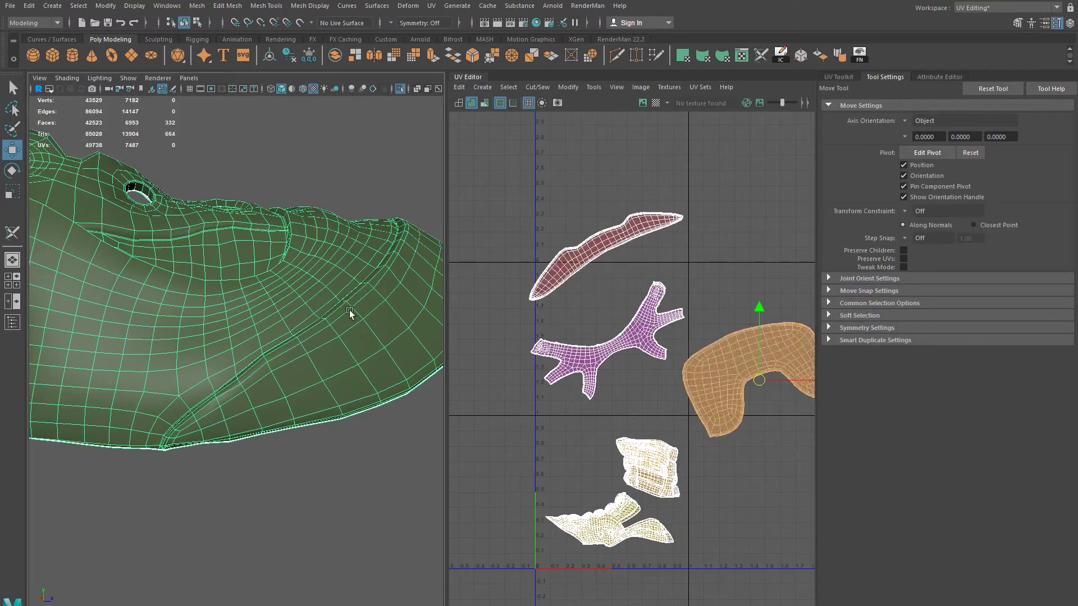
pyautogui.keyDown('alt'); pyautogui.moveTo(346, 174); pyautogui.dragTo(270, 257, button='right'); pyautogui.keyUp('alt')
pyautogui.keyDown('alt'); pyautogui.moveTo(268, 256); pyautogui.dragTo(404, 211, button='middle'); pyautogui.keyUp('alt')
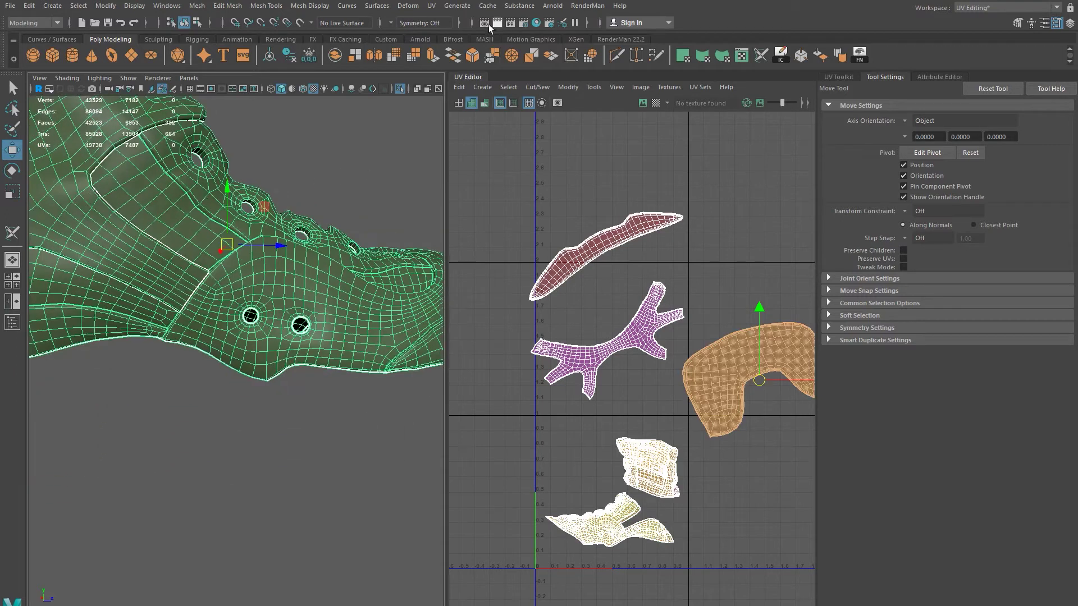
pyautogui.click(438, 6)
pyautogui.click(478, 254)
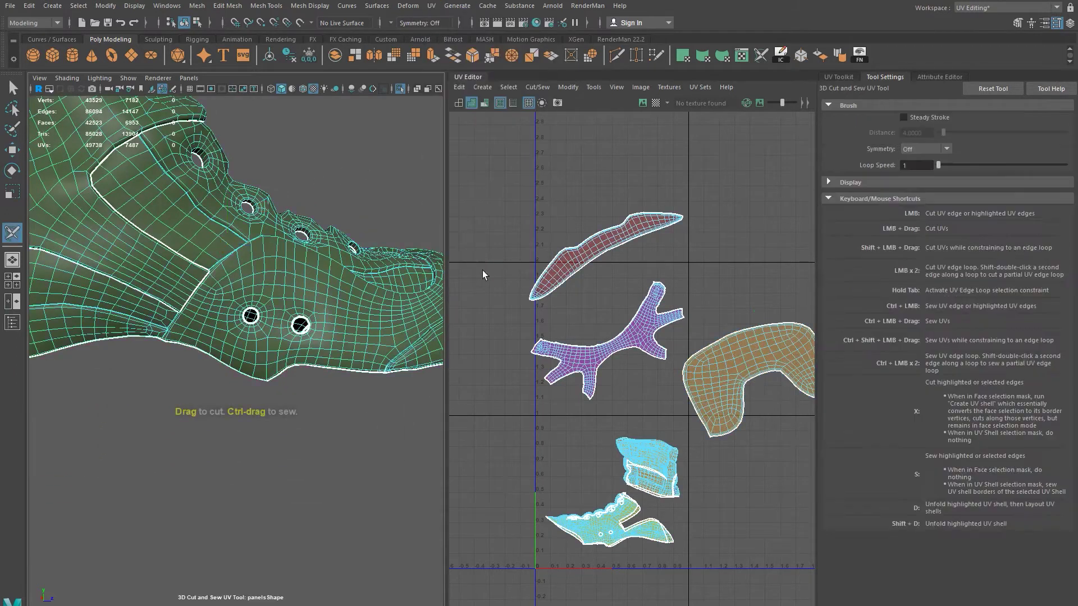
pyautogui.keyDown('alt'); pyautogui.moveTo(279, 303); pyautogui.dragTo(222, 391); pyautogui.keyUp('alt')
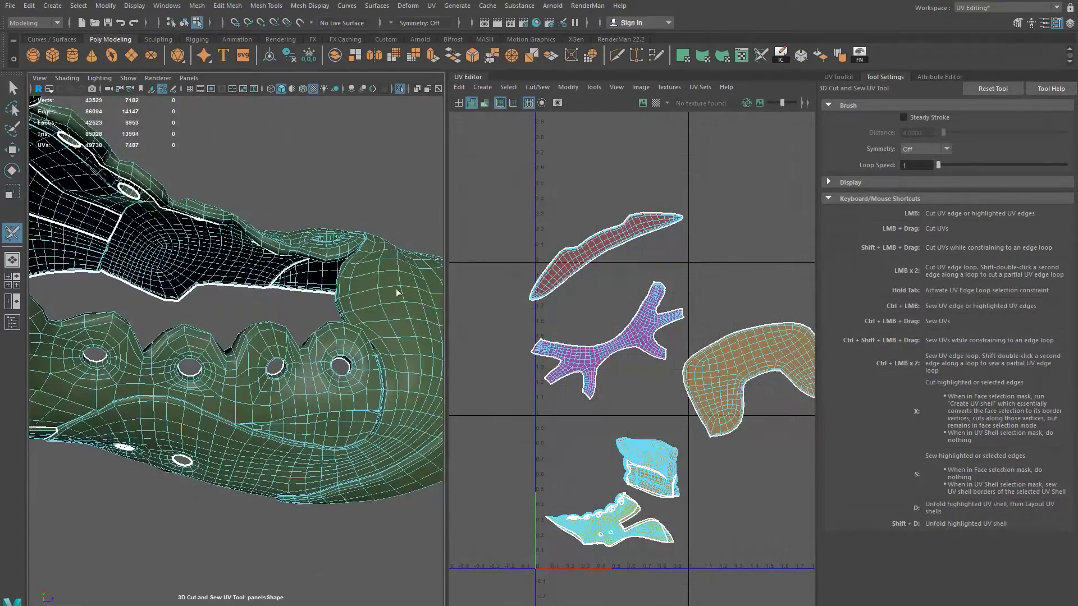
pyautogui.keyDown('alt'); pyautogui.moveTo(373, 436); pyautogui.dragTo(393, 386); pyautogui.keyUp('alt')
pyautogui.keyDown('alt'); pyautogui.moveTo(393, 386); pyautogui.dragTo(340, 474, button='right'); pyautogui.keyUp('alt')
pyautogui.keyDown('alt'); pyautogui.moveTo(291, 494); pyautogui.dragTo(206, 326); pyautogui.keyUp('alt')
pyautogui.keyDown('alt'); pyautogui.moveTo(205, 325); pyautogui.dragTo(182, 334, button='right'); pyautogui.keyUp('alt')
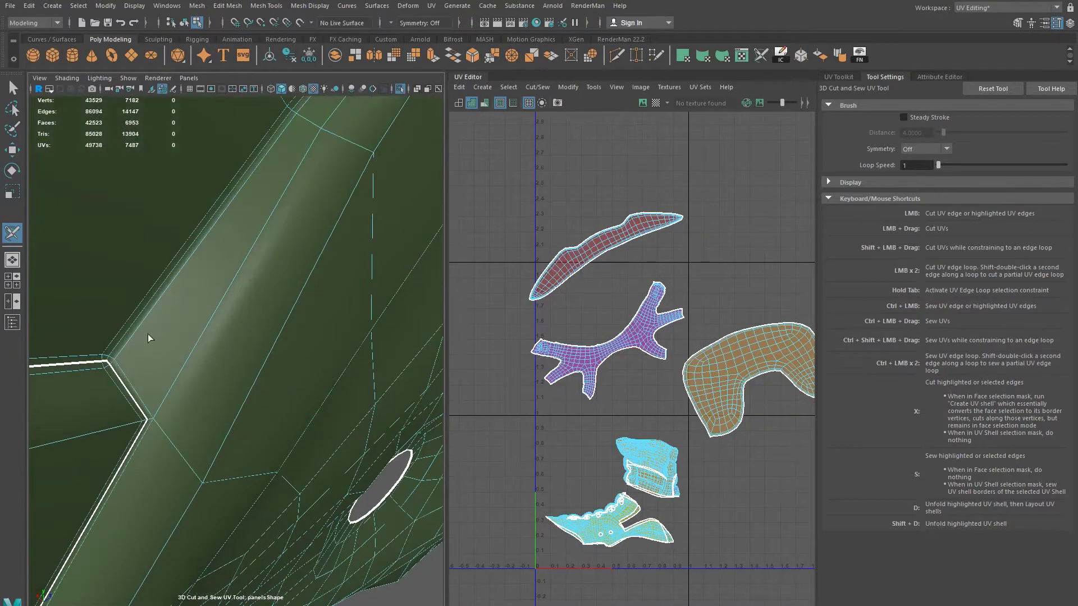
pyautogui.click(124, 341)
# Step: Examine the seam along the side panel's groove up to the junction where the grooves meet
pyautogui.keyDown('alt'); pyautogui.moveTo(124, 341); pyautogui.dragTo(202, 330); pyautogui.keyUp('alt')
pyautogui.keyDown('alt'); pyautogui.moveTo(203, 330); pyautogui.dragTo(204, 355, button='right'); pyautogui.keyUp('alt')
pyautogui.keyDown('alt'); pyautogui.moveTo(205, 355); pyautogui.dragTo(343, 355); pyautogui.keyUp('alt')
pyautogui.keyDown('alt'); pyautogui.moveTo(343, 355); pyautogui.dragTo(303, 341, button='right'); pyautogui.keyUp('alt')
pyautogui.keyDown('alt'); pyautogui.moveTo(303, 342); pyautogui.dragTo(295, 335); pyautogui.keyUp('alt')
pyautogui.keyDown('alt'); pyautogui.moveTo(295, 335); pyautogui.dragTo(275, 317, button='middle'); pyautogui.keyUp('alt')
pyautogui.keyDown('alt'); pyautogui.moveTo(274, 317); pyautogui.dragTo(230, 296); pyautogui.keyUp('alt')
pyautogui.keyDown('alt'); pyautogui.moveTo(231, 296); pyautogui.dragTo(219, 339, button='right'); pyautogui.keyUp('alt')
pyautogui.keyDown('alt'); pyautogui.moveTo(219, 339); pyautogui.dragTo(221, 342); pyautogui.keyUp('alt')
pyautogui.keyDown('alt'); pyautogui.moveTo(292, 363); pyautogui.dragTo(288, 336, button='middle'); pyautogui.keyUp('alt')
pyautogui.keyDown('alt'); pyautogui.moveTo(169, 267); pyautogui.dragTo(203, 248); pyautogui.keyUp('alt')
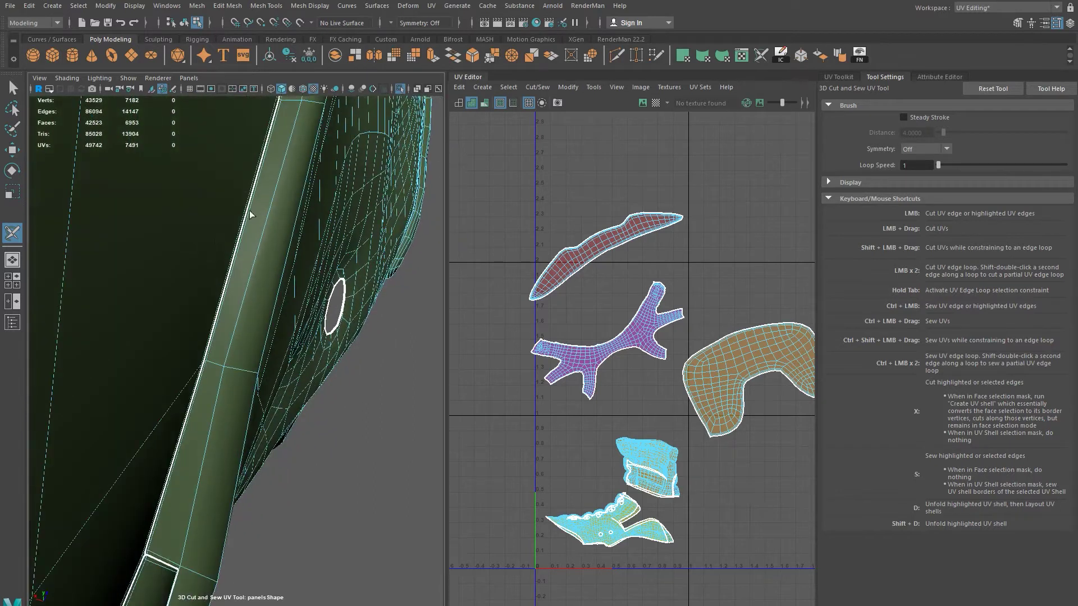
pyautogui.keyDown('alt'); pyautogui.moveTo(250, 211); pyautogui.dragTo(241, 241, button='middle'); pyautogui.keyUp('alt')
pyautogui.keyDown('alt'); pyautogui.moveTo(242, 240); pyautogui.dragTo(233, 253); pyautogui.keyUp('alt')
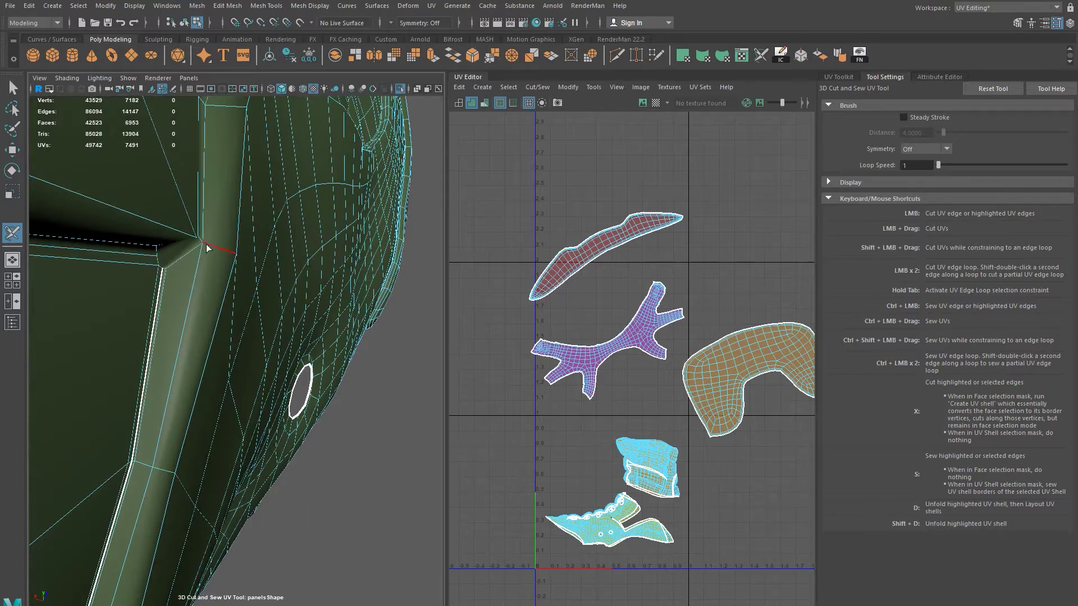
# Step: Restart the 3D Cut and Sew UV Tool on the panels mesh and cut a seam along the inset side panel's groove below the eyelets
pyautogui.press('w')
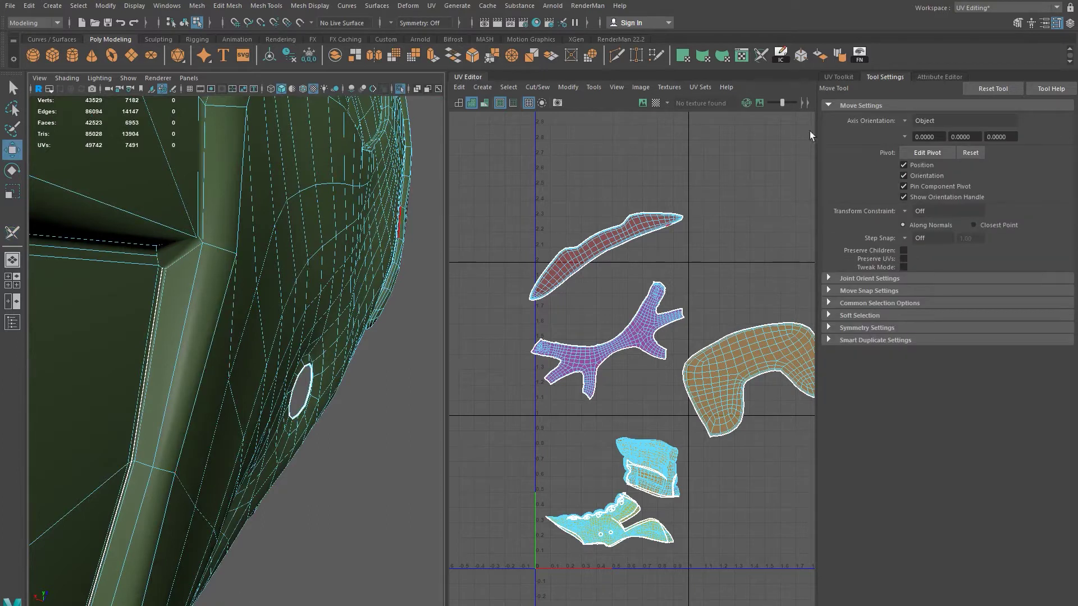
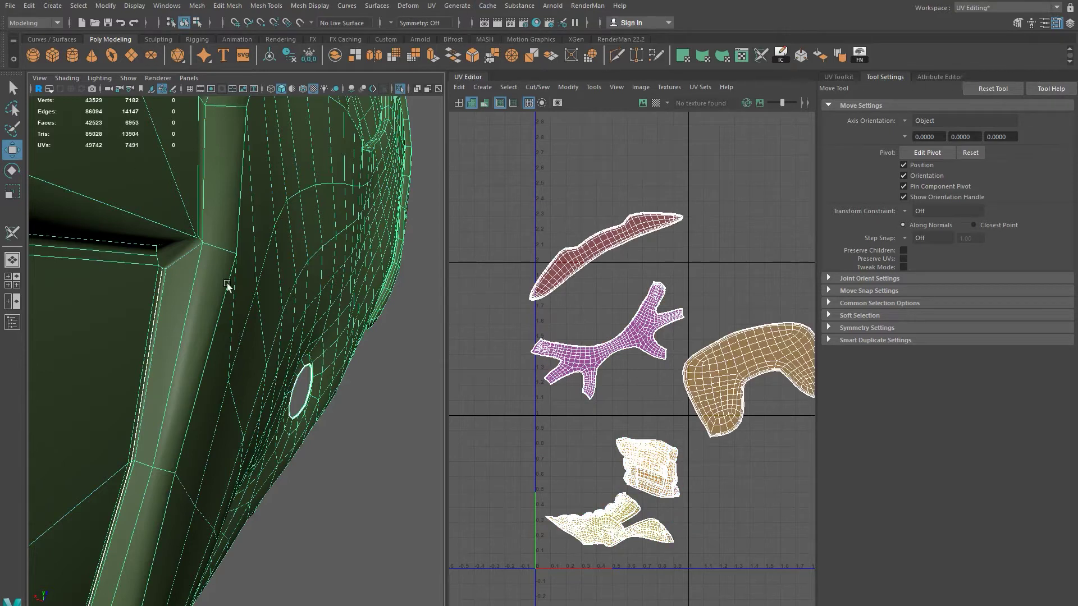
pyautogui.keyDown('alt'); pyautogui.moveTo(212, 265); pyautogui.dragTo(275, 328); pyautogui.keyUp('alt')
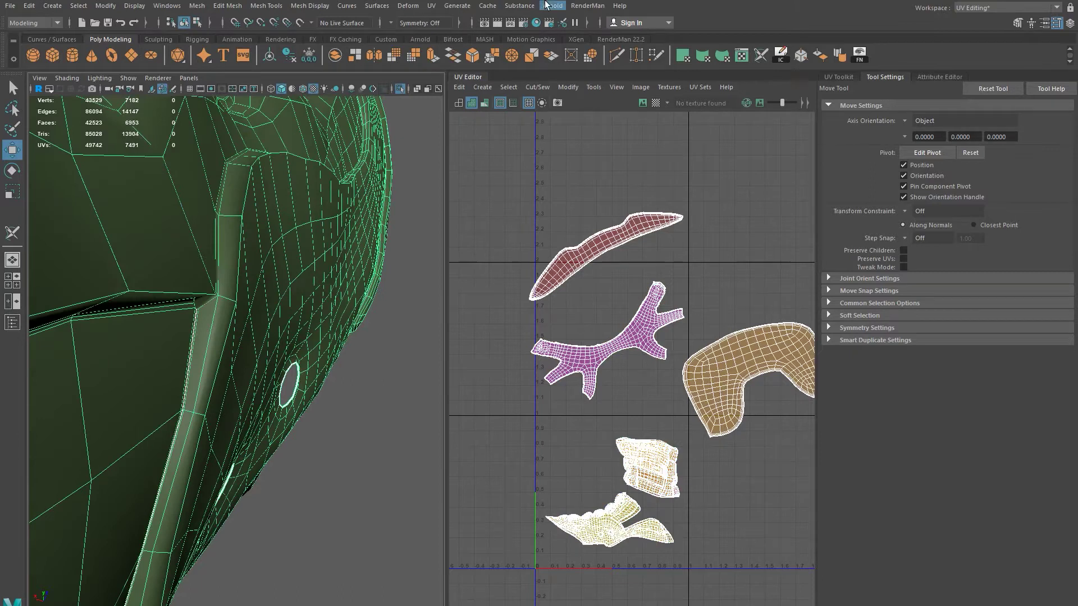
pyautogui.moveTo(528, 6)
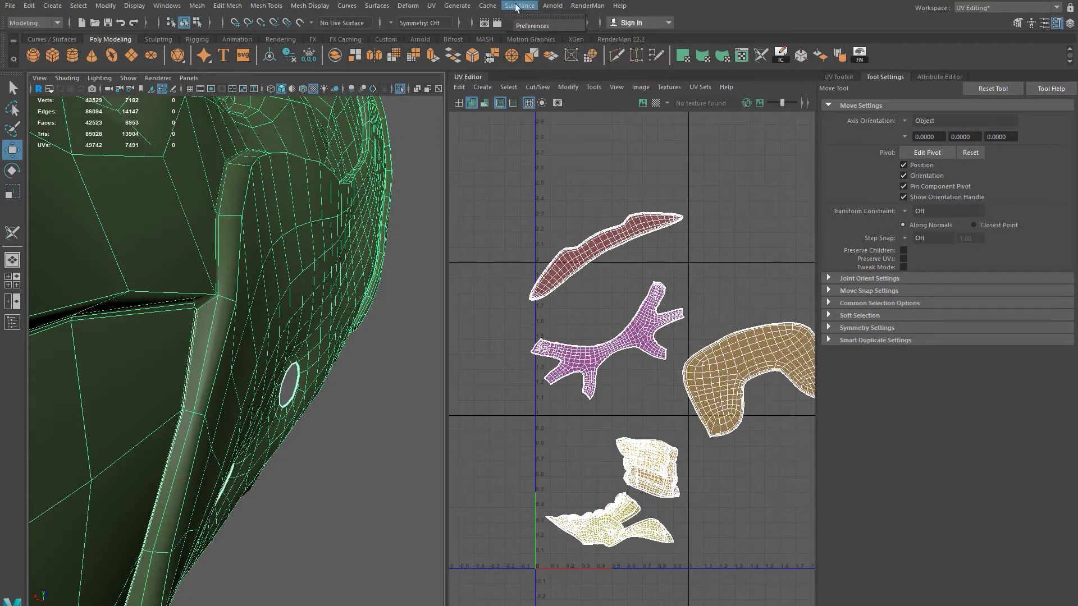
pyautogui.moveTo(438, 10)
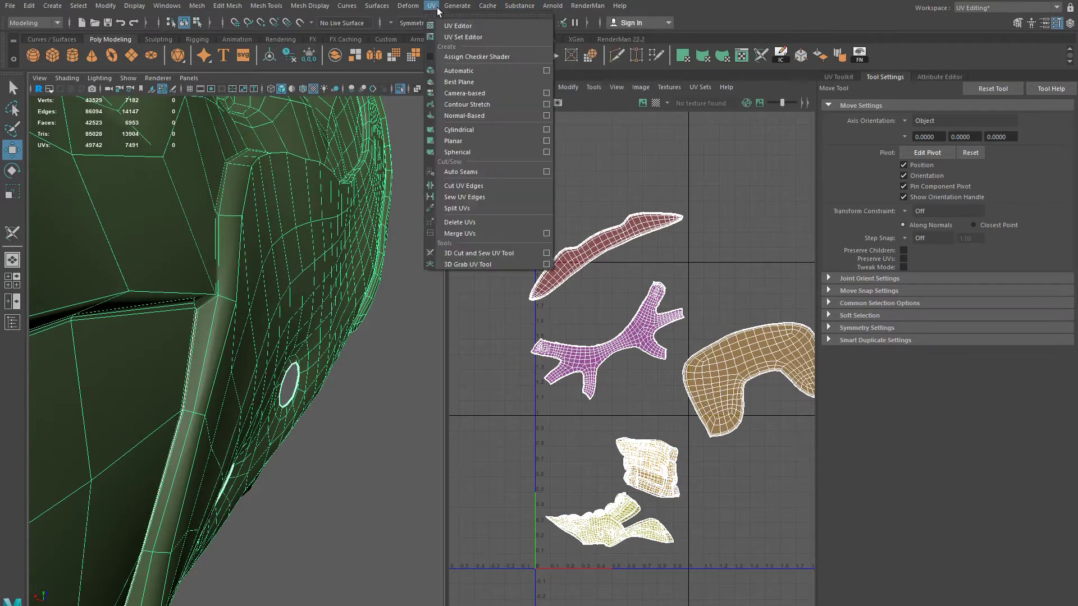
pyautogui.click(521, 254)
pyautogui.keyDown('alt'); pyautogui.moveTo(247, 368); pyautogui.dragTo(65, 368); pyautogui.keyUp('alt')
pyautogui.keyDown('alt'); pyautogui.moveTo(314, 373); pyautogui.dragTo(205, 382); pyautogui.keyUp('alt')
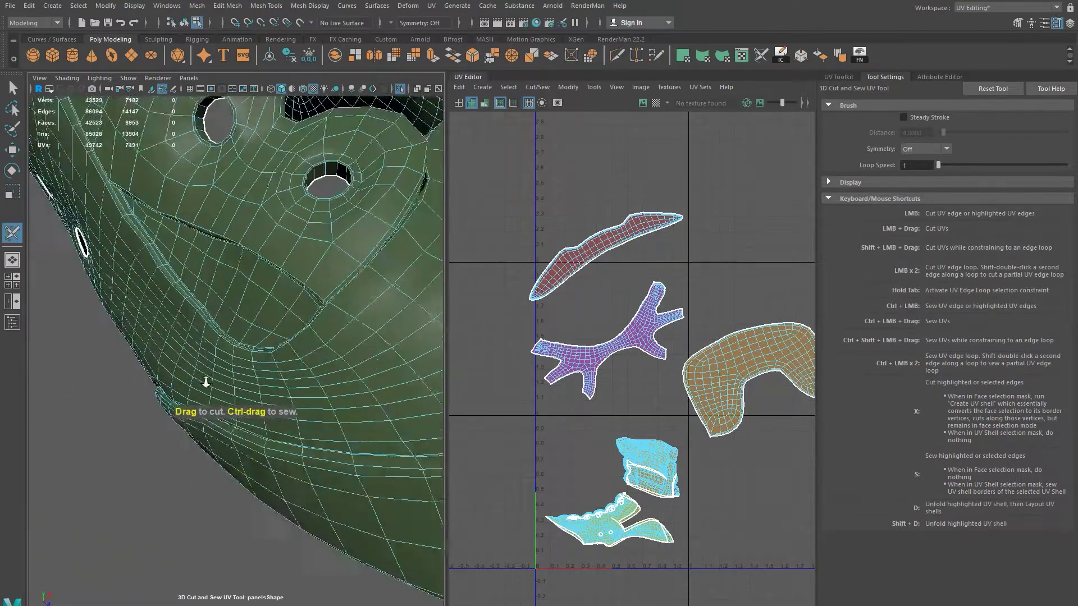
pyautogui.scroll(8, 205, 383)
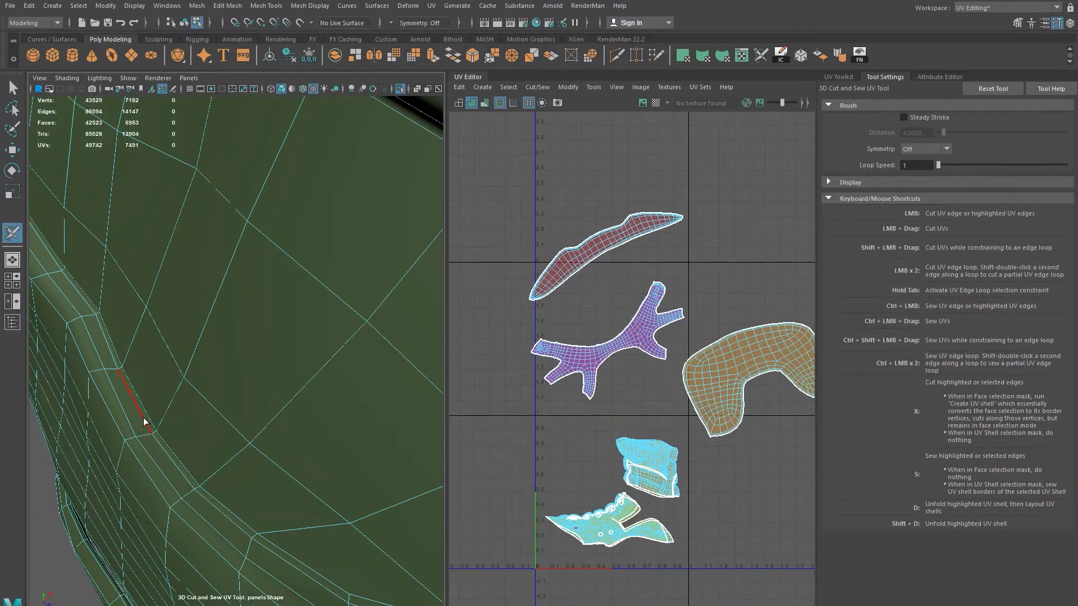
pyautogui.doubleClick(143, 418)
# Step: Cut the short edges where the inset panel's grooves meet and continue the seam along the adjoining groove edge
pyautogui.keyDown('alt'); pyautogui.moveTo(203, 443); pyautogui.dragTo(242, 461); pyautogui.keyUp('alt')
pyautogui.scroll(-3, 309, 445)
pyautogui.keyDown('alt'); pyautogui.moveTo(308, 445); pyautogui.dragTo(331, 306); pyautogui.keyUp('alt')
pyautogui.scroll(3, 304, 387)
pyautogui.scroll(3, 268, 365)
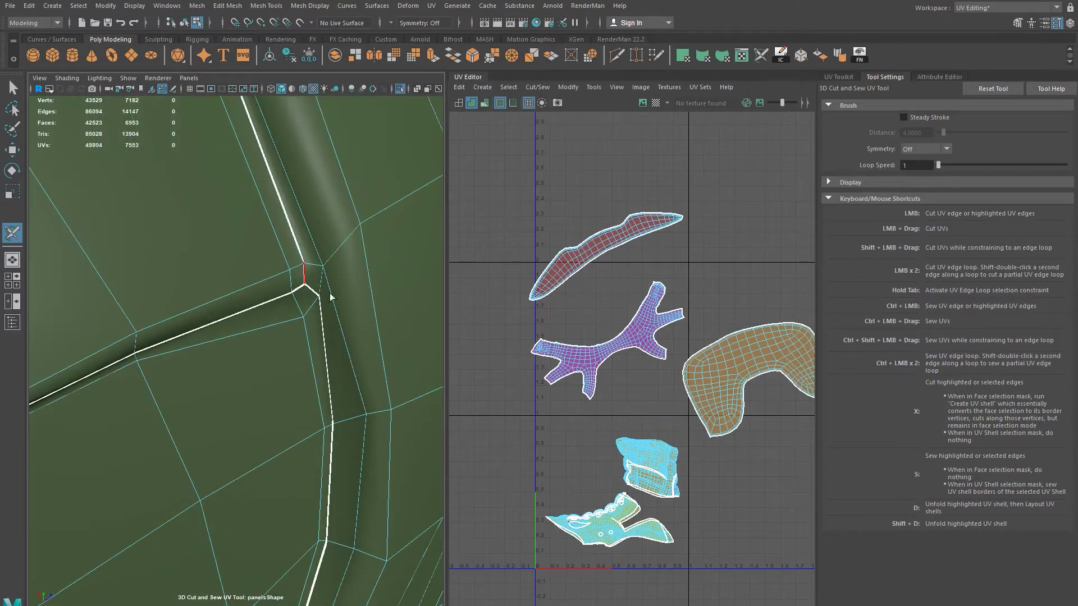
pyautogui.scroll(-5, 316, 290)
pyautogui.keyDown('alt'); pyautogui.moveTo(316, 289); pyautogui.dragTo(413, 360); pyautogui.keyUp('alt')
pyautogui.scroll(8, 175, 342)
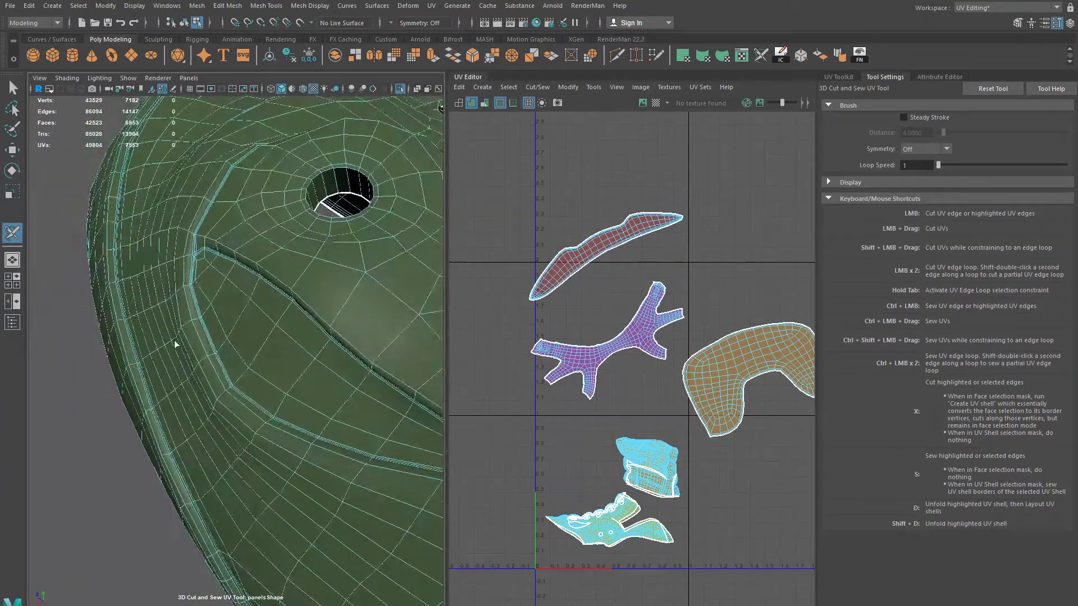
pyautogui.keyDown('alt'); pyautogui.moveTo(178, 351); pyautogui.dragTo(139, 324); pyautogui.keyUp('alt')
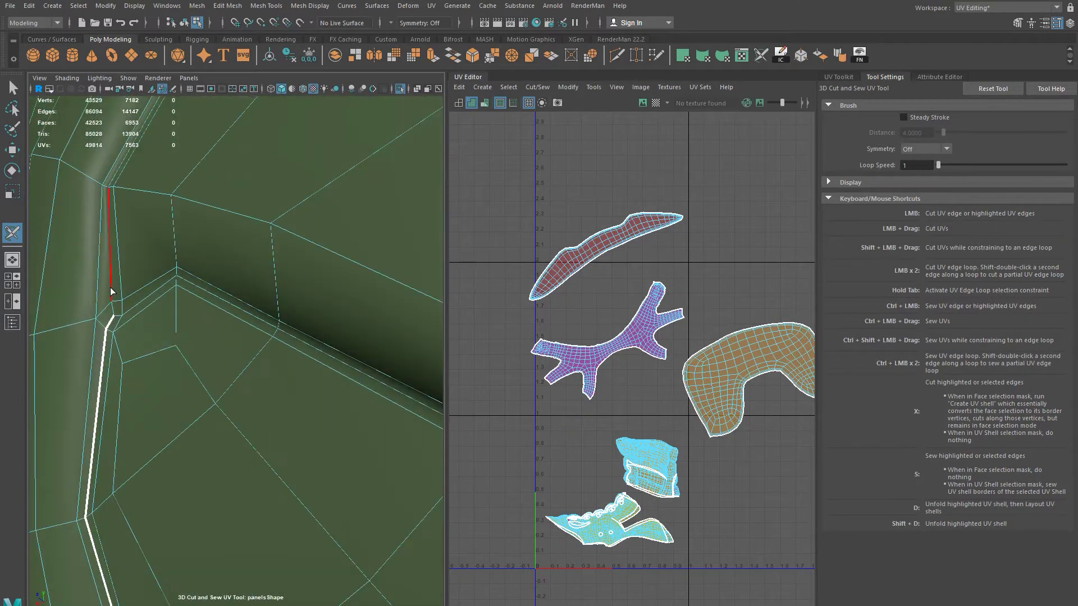
pyautogui.keyDown('alt'); pyautogui.moveTo(111, 291); pyautogui.dragTo(117, 305); pyautogui.keyUp('alt')
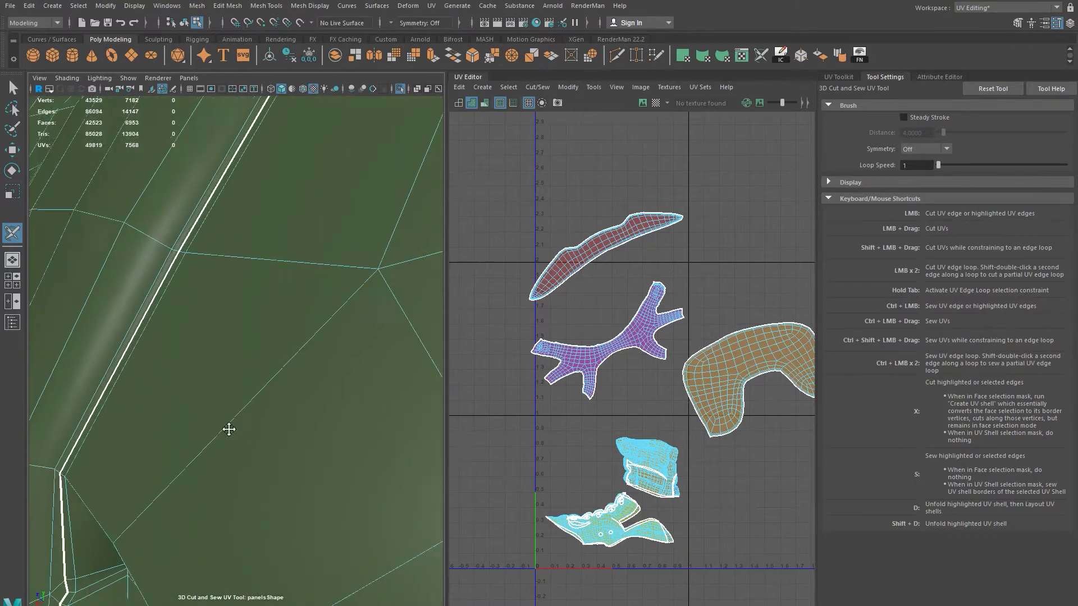
# Step: Extend the UV seam along the next groove stretch and onward from the inset panel's pointed end
pyautogui.keyDown('alt'); pyautogui.moveTo(229, 429); pyautogui.dragTo(234, 407, button='middle'); pyautogui.keyUp('alt')
pyautogui.doubleClick(200, 402)
pyautogui.keyDown('alt'); pyautogui.moveTo(292, 441); pyautogui.dragTo(236, 427, button='right'); pyautogui.keyUp('alt')
pyautogui.keyDown('alt'); pyautogui.moveTo(236, 427); pyautogui.dragTo(210, 399); pyautogui.keyUp('alt')
pyautogui.keyDown('alt'); pyautogui.moveTo(132, 422); pyautogui.dragTo(223, 413, button='right'); pyautogui.keyUp('alt')
pyautogui.keyDown('alt'); pyautogui.moveTo(223, 413); pyautogui.dragTo(253, 409); pyautogui.keyUp('alt')
pyautogui.keyDown('alt'); pyautogui.moveTo(252, 409); pyautogui.dragTo(248, 474, button='right'); pyautogui.keyUp('alt')
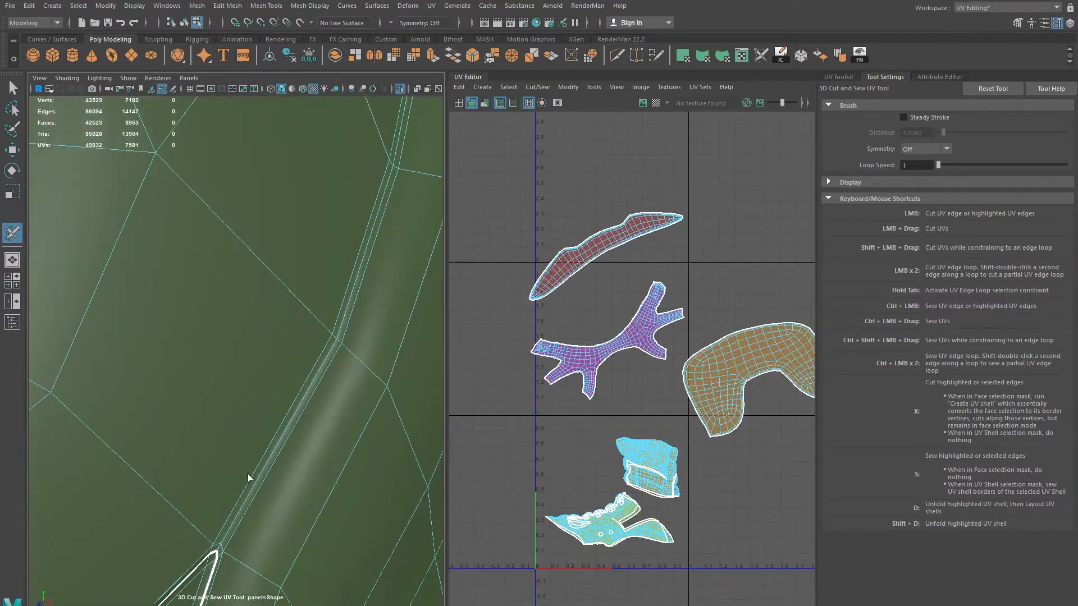
pyautogui.doubleClick(234, 526)
# Step: Cut a UV seam along the groove behind the toe, from the sole edge up past the junction with the side groove
pyautogui.keyDown('alt'); pyautogui.moveTo(297, 365); pyautogui.dragTo(261, 335); pyautogui.keyUp('alt')
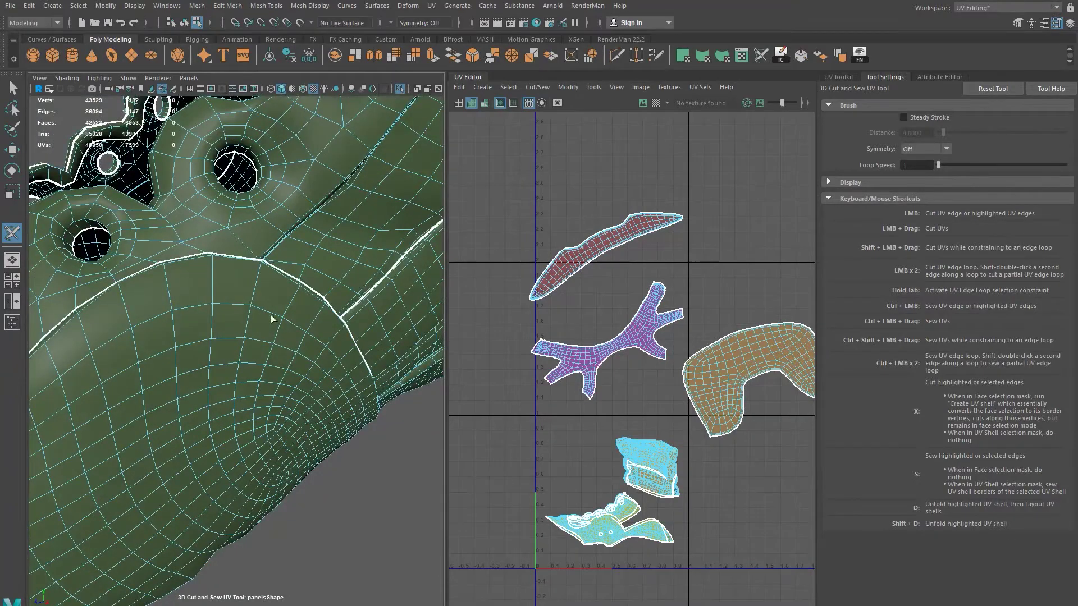
pyautogui.keyDown('alt'); pyautogui.moveTo(271, 315); pyautogui.dragTo(205, 298, button='right'); pyautogui.keyUp('alt')
pyautogui.keyDown('alt'); pyautogui.moveTo(320, 273); pyautogui.dragTo(241, 348); pyautogui.keyUp('alt')
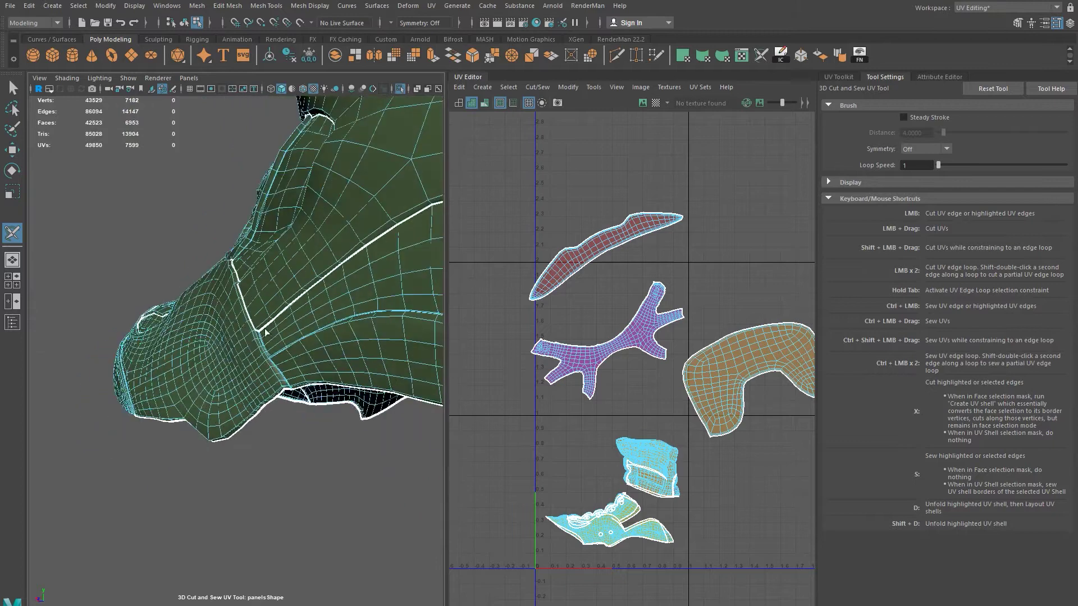
pyautogui.keyDown('alt'); pyautogui.moveTo(241, 348); pyautogui.dragTo(329, 457, button='right'); pyautogui.keyUp('alt')
pyautogui.keyDown('alt'); pyautogui.moveTo(330, 457); pyautogui.dragTo(267, 354, button='middle'); pyautogui.keyUp('alt')
pyautogui.keyDown('alt'); pyautogui.moveTo(267, 355); pyautogui.dragTo(292, 379, button='right'); pyautogui.keyUp('alt')
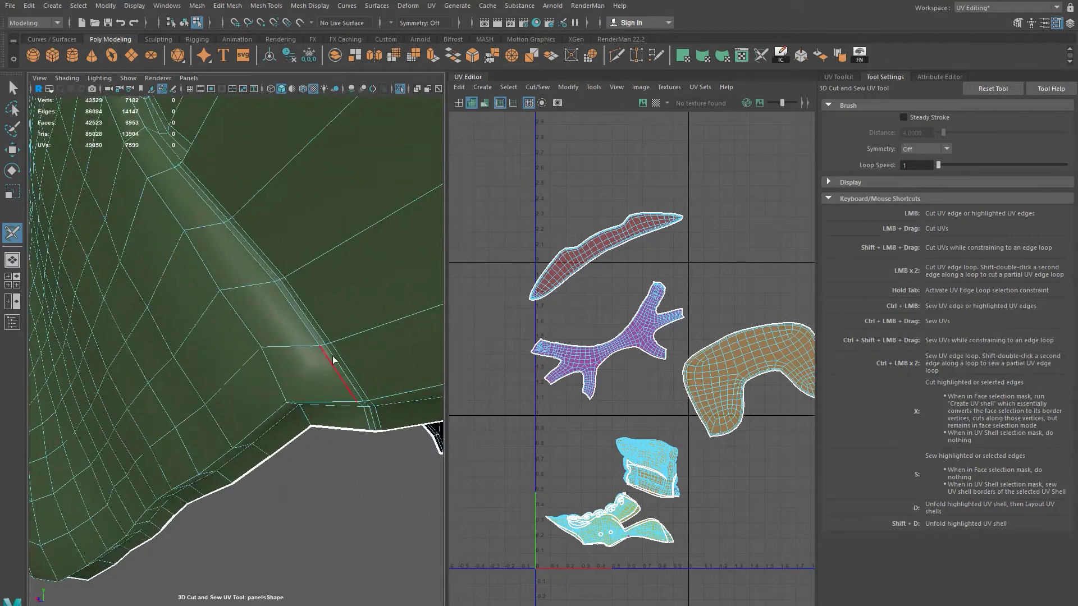
pyautogui.keyDown('alt'); pyautogui.moveTo(258, 276); pyautogui.dragTo(292, 302, button='middle'); pyautogui.keyUp('alt')
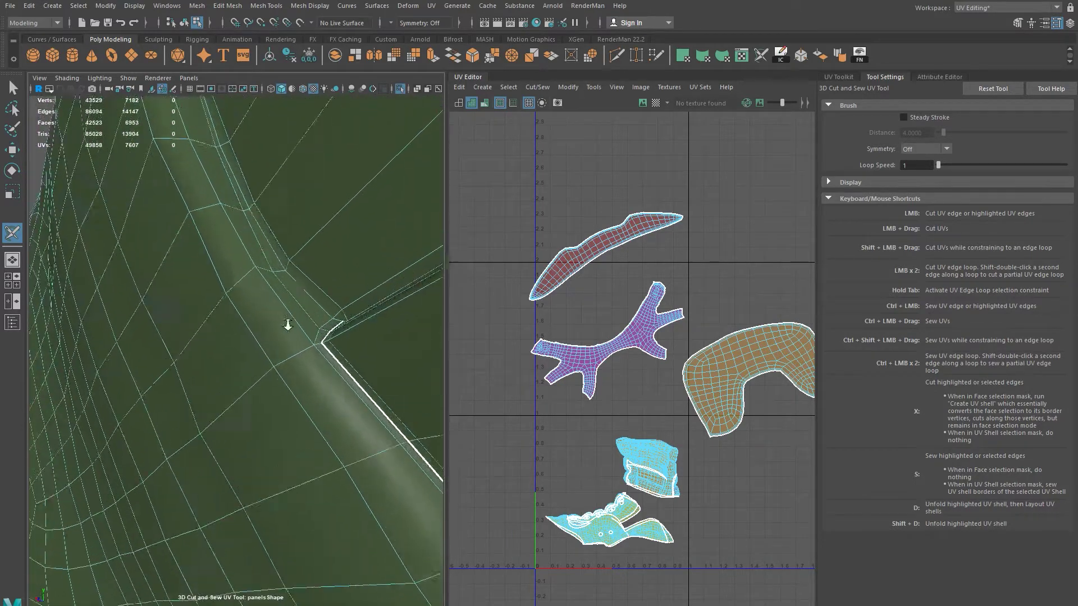
pyautogui.keyDown('alt'); pyautogui.moveTo(339, 330); pyautogui.dragTo(361, 382, button='middle'); pyautogui.keyUp('alt')
pyautogui.doubleClick(342, 393)
# Step: Cut the remaining short edges on the inside of the boot so the seam reaches the opening's border
pyautogui.keyDown('alt'); pyautogui.moveTo(343, 395); pyautogui.dragTo(325, 370, button='right'); pyautogui.keyUp('alt')
pyautogui.keyDown('alt'); pyautogui.moveTo(325, 371); pyautogui.dragTo(421, 363); pyautogui.keyUp('alt')
pyautogui.keyDown('alt'); pyautogui.moveTo(421, 364); pyautogui.dragTo(243, 296, button='right'); pyautogui.keyUp('alt')
pyautogui.keyDown('alt'); pyautogui.moveTo(243, 295); pyautogui.dragTo(247, 359); pyautogui.keyUp('alt')
pyautogui.keyDown('alt'); pyautogui.moveTo(247, 360); pyautogui.dragTo(281, 312, button='right'); pyautogui.keyUp('alt')
pyautogui.keyDown('alt'); pyautogui.moveTo(281, 312); pyautogui.dragTo(330, 332); pyautogui.keyUp('alt')
pyautogui.keyDown('alt'); pyautogui.moveTo(243, 303); pyautogui.dragTo(276, 347); pyautogui.keyUp('alt')
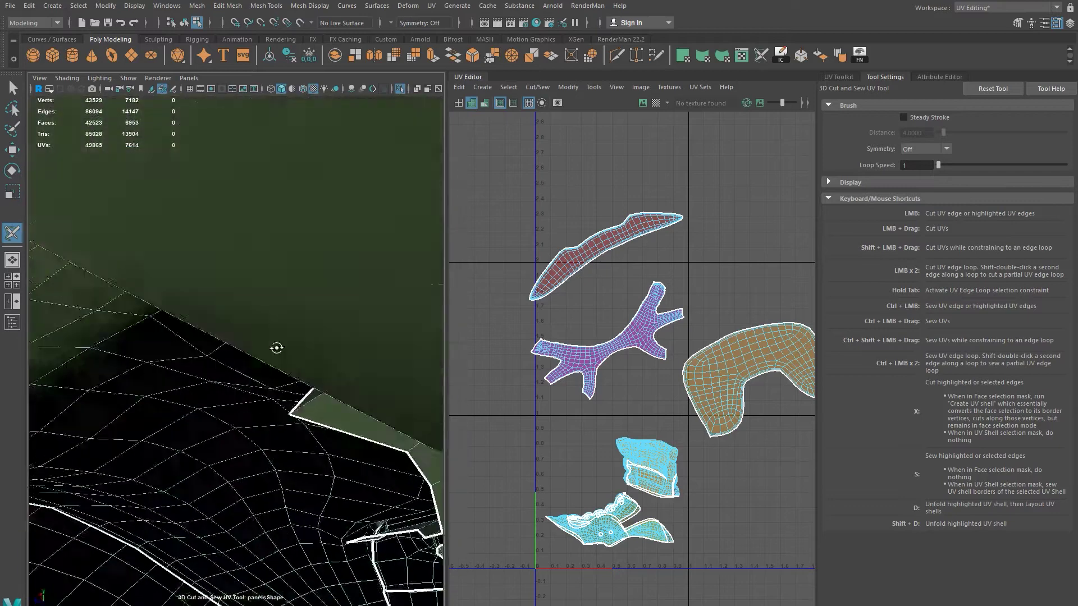
pyautogui.keyDown('alt'); pyautogui.moveTo(276, 347); pyautogui.dragTo(270, 348, button='right'); pyautogui.keyUp('alt')
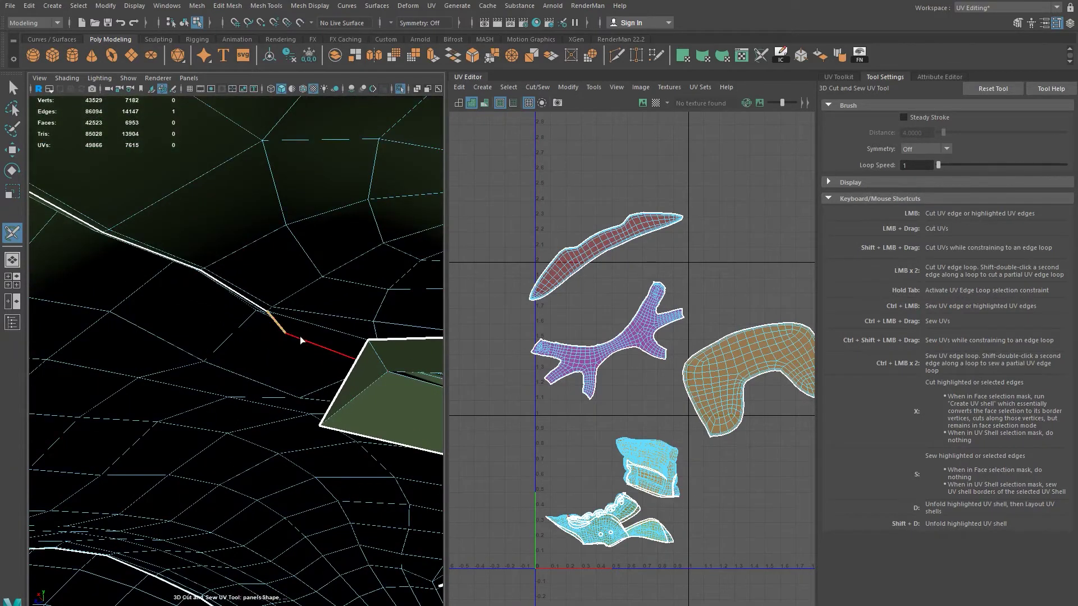
pyautogui.keyDown('alt'); pyautogui.moveTo(331, 341); pyautogui.dragTo(247, 329); pyautogui.keyUp('alt')
pyautogui.click(282, 249)
# Step: Examine the seams inside the boot and along the eyelet flap from several angles
pyautogui.keyDown('alt'); pyautogui.moveTo(310, 344); pyautogui.dragTo(241, 307); pyautogui.keyUp('alt')
pyautogui.keyDown('alt'); pyautogui.moveTo(241, 306); pyautogui.dragTo(211, 292, button='right'); pyautogui.keyUp('alt')
pyautogui.keyDown('alt'); pyautogui.moveTo(212, 292); pyautogui.dragTo(235, 328); pyautogui.keyUp('alt')
pyautogui.keyDown('alt'); pyautogui.moveTo(236, 328); pyautogui.dragTo(235, 415, button='right'); pyautogui.keyUp('alt')
pyautogui.moveTo(236, 416)
pyautogui.keyDown('alt'); pyautogui.mouseDown()
pyautogui.moveTo(356, 400)
pyautogui.moveTo(211, 288)
pyautogui.moveTo(193, 246)
pyautogui.moveTo(266, 412)
pyautogui.moveTo(230, 427)
pyautogui.mouseUp(); pyautogui.keyUp('alt')
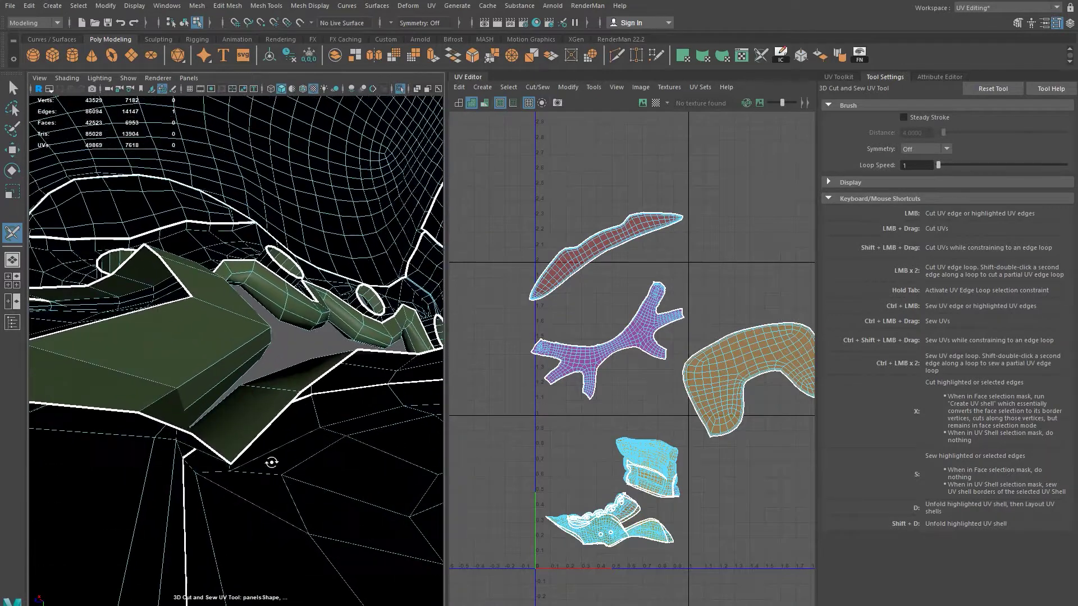
pyautogui.keyDown('alt'); pyautogui.moveTo(230, 426); pyautogui.dragTo(212, 440, button='right'); pyautogui.keyUp('alt')
pyautogui.keyDown('alt'); pyautogui.moveTo(212, 440); pyautogui.dragTo(209, 432); pyautogui.keyUp('alt')
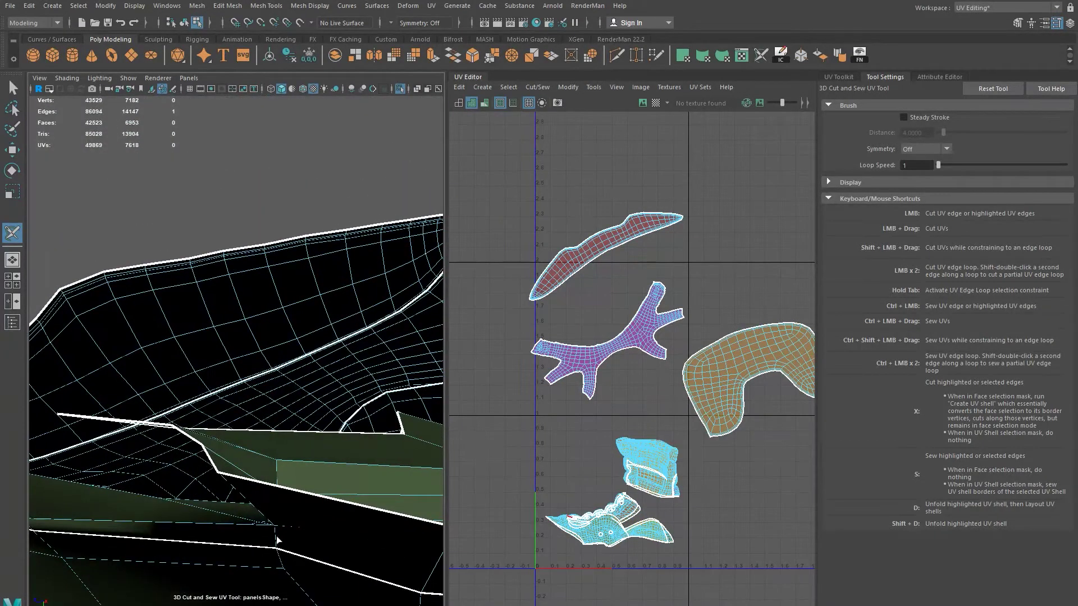
pyautogui.keyDown('alt'); pyautogui.moveTo(238, 519); pyautogui.dragTo(88, 215); pyautogui.keyUp('alt')
pyautogui.keyDown('alt'); pyautogui.moveTo(219, 325); pyautogui.dragTo(14, 383); pyautogui.keyUp('alt')
pyautogui.keyDown('alt'); pyautogui.moveTo(318, 344); pyautogui.dragTo(286, 349); pyautogui.keyUp('alt')
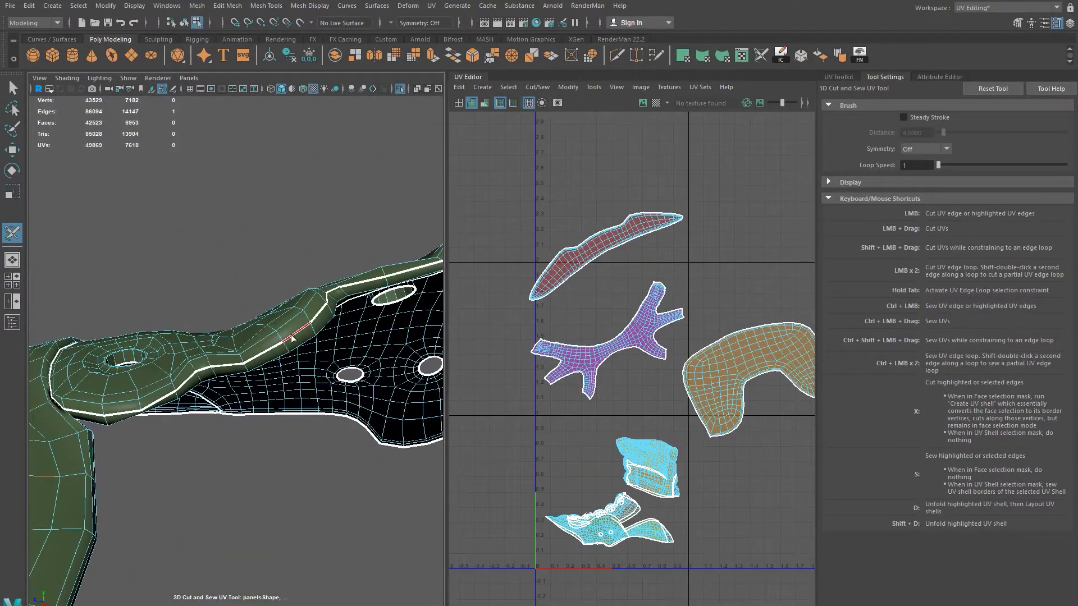
# Step: Sew the seam stretch along the groove directly above the inset panel's corner
pyautogui.keyDown('alt'); pyautogui.moveTo(292, 337); pyautogui.dragTo(274, 371); pyautogui.keyUp('alt')
pyautogui.keyDown('alt'); pyautogui.moveTo(274, 371); pyautogui.dragTo(283, 491, button='right'); pyautogui.keyUp('alt')
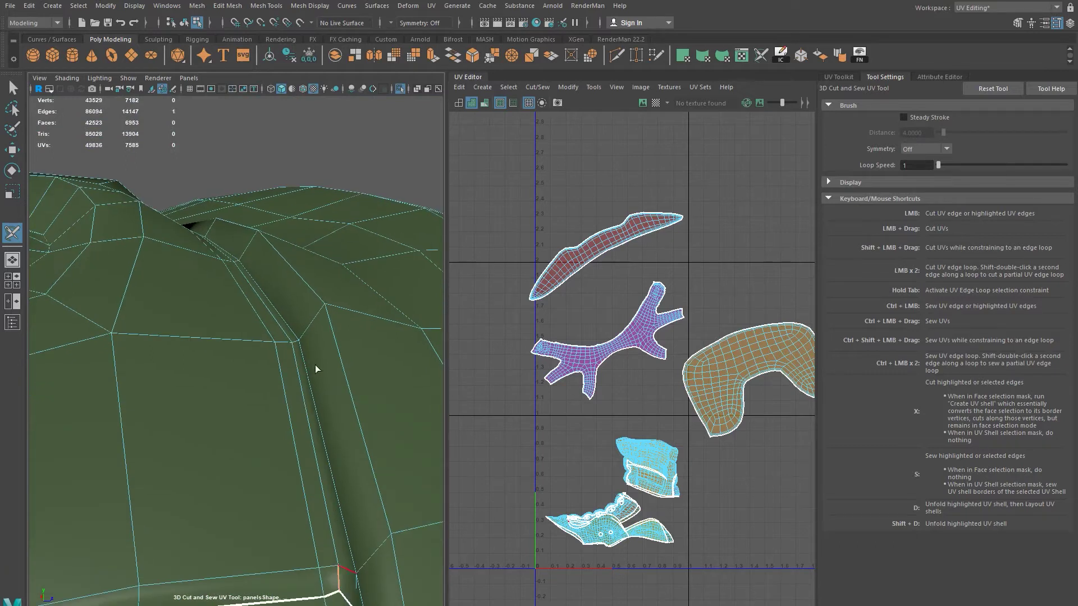
pyautogui.keyDown('alt'); pyautogui.moveTo(260, 300); pyautogui.dragTo(216, 244); pyautogui.keyUp('alt')
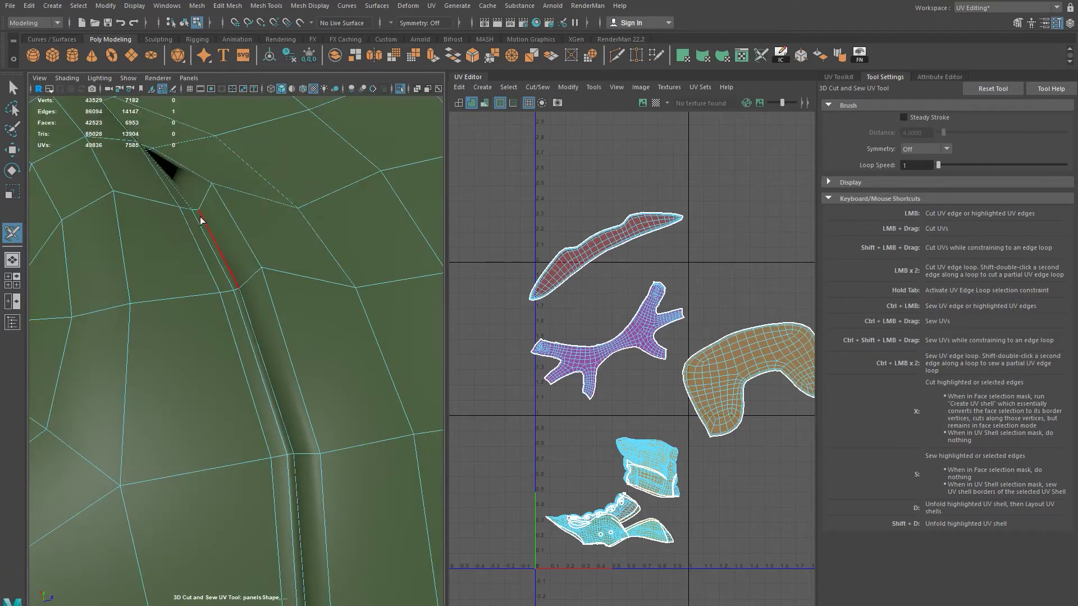
# Step: Try to cut a seam up the groove from the inset panel's corner, and undo the last cut
pyautogui.keyDown('alt'); pyautogui.moveTo(275, 318); pyautogui.dragTo(241, 264); pyautogui.keyUp('alt')
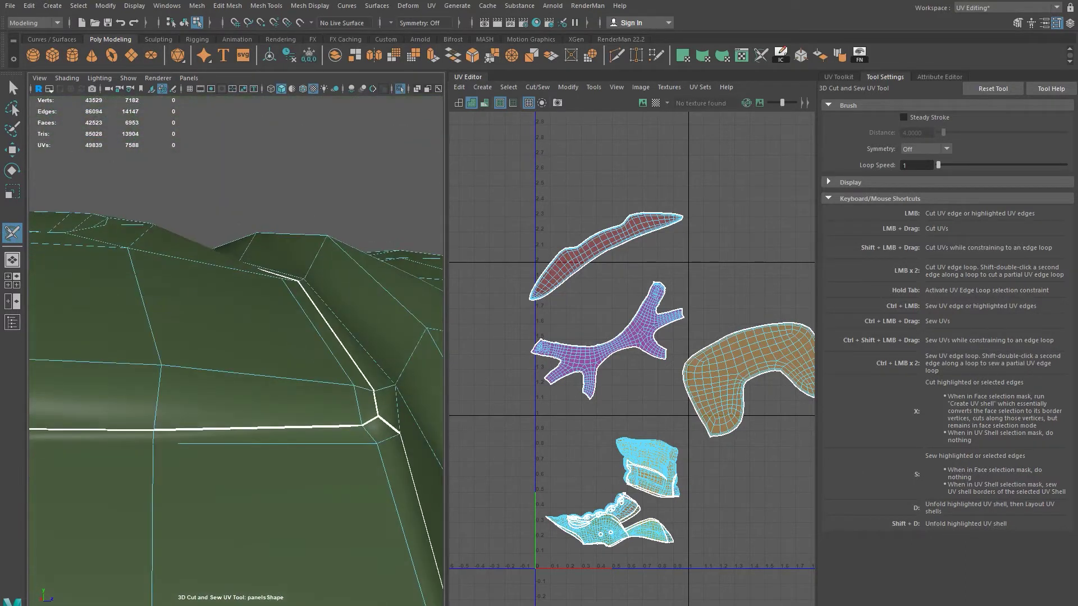
pyautogui.keyDown('alt'); pyautogui.moveTo(242, 264); pyautogui.dragTo(98, 278); pyautogui.keyUp('alt')
pyautogui.keyDown('alt'); pyautogui.moveTo(258, 395); pyautogui.dragTo(153, 361); pyautogui.keyUp('alt')
pyautogui.moveTo(244, 329)
pyautogui.keyDown('alt'); pyautogui.mouseDown()
pyautogui.moveTo(214, 284)
pyautogui.moveTo(203, 214)
pyautogui.moveTo(241, 316)
pyautogui.moveTo(187, 256)
pyautogui.moveTo(282, 320)
pyautogui.moveTo(270, 257)
pyautogui.moveTo(275, 335)
pyautogui.mouseUp(); pyautogui.keyUp('alt')
pyautogui.hotkey('ctrl', 'z')
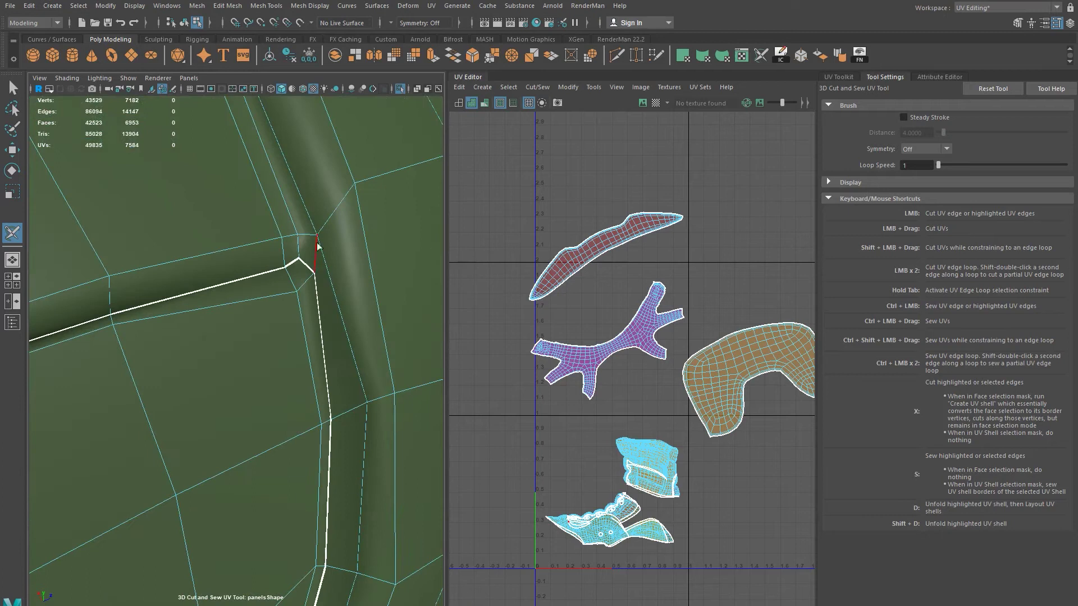
# Step: Cut the seam from the inset panel's corner along the groove and through the inner edges to the opening's border
pyautogui.keyDown('alt'); pyautogui.moveTo(292, 256); pyautogui.dragTo(235, 280, button='right'); pyautogui.keyUp('alt')
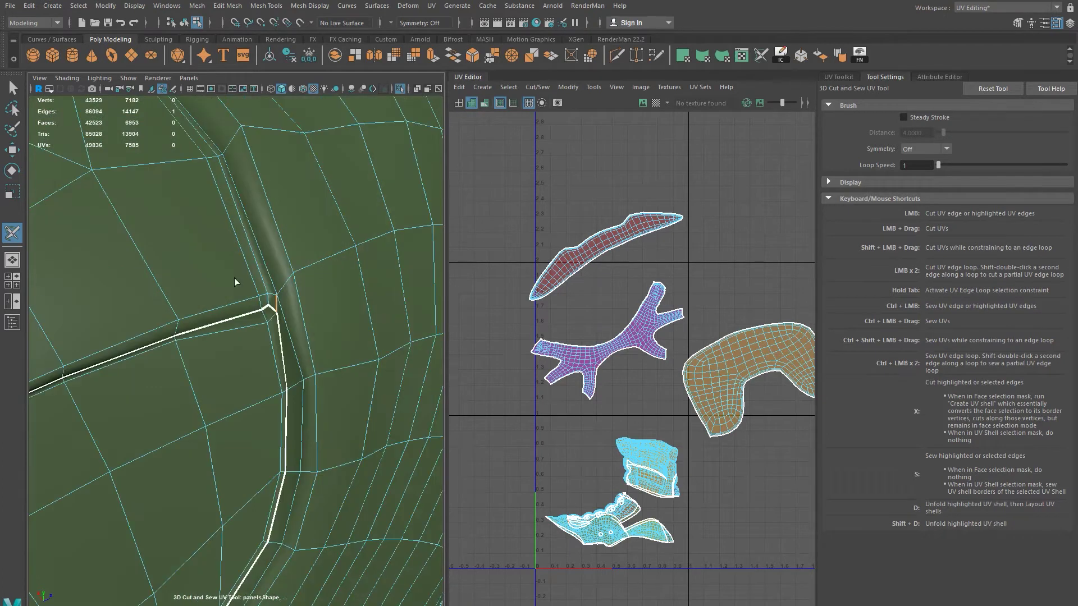
pyautogui.click(286, 247)
pyautogui.keyDown('alt'); pyautogui.moveTo(286, 247); pyautogui.dragTo(426, 226); pyautogui.keyUp('alt')
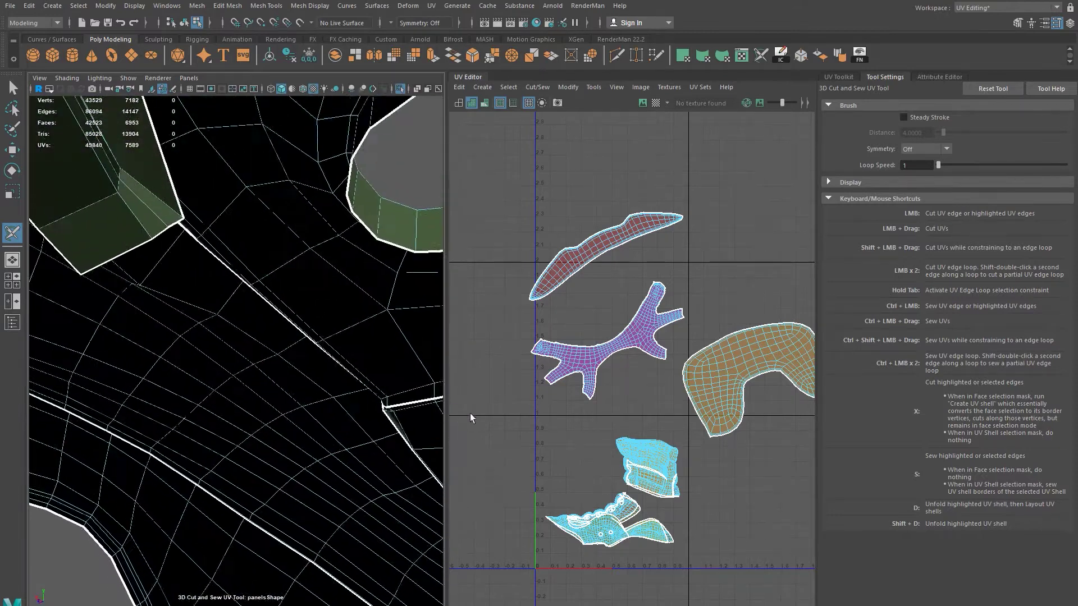
pyautogui.keyDown('alt'); pyautogui.moveTo(333, 380); pyautogui.dragTo(284, 292); pyautogui.keyUp('alt')
pyautogui.click(312, 224)
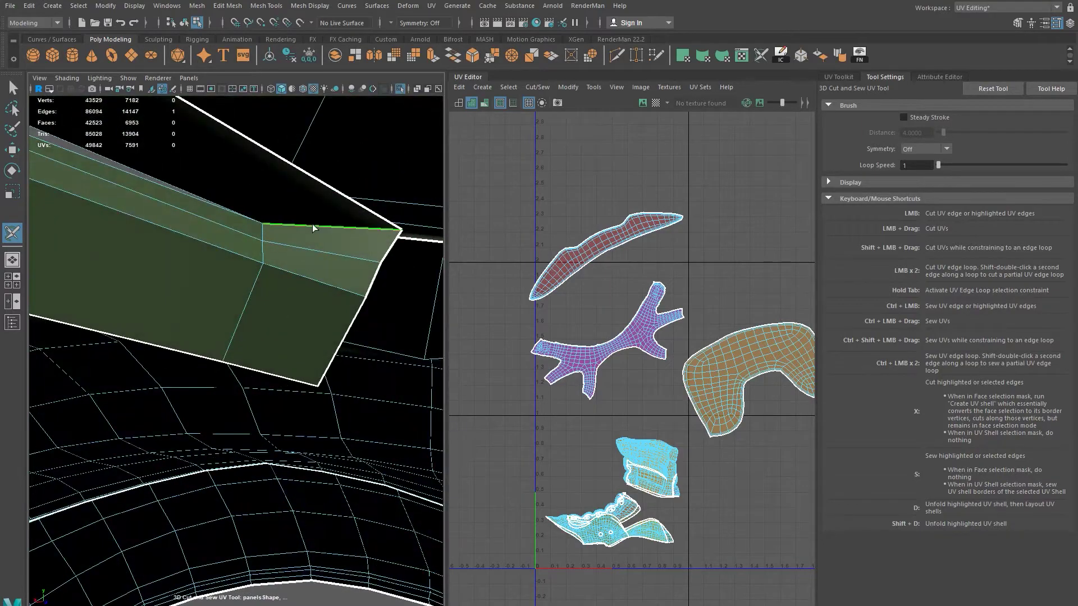
# Step: Examine the seams around the inset panel, the toe and the side of the boot for uncut grooves
pyautogui.keyDown('alt'); pyautogui.moveTo(356, 267); pyautogui.dragTo(30, 257); pyautogui.keyUp('alt')
pyautogui.keyDown('alt'); pyautogui.moveTo(164, 243); pyautogui.dragTo(207, 251); pyautogui.keyUp('alt')
pyautogui.keyDown('alt'); pyautogui.moveTo(295, 252); pyautogui.dragTo(278, 324); pyautogui.keyUp('alt')
pyautogui.keyDown('alt'); pyautogui.moveTo(250, 319); pyautogui.dragTo(325, 384); pyautogui.keyUp('alt')
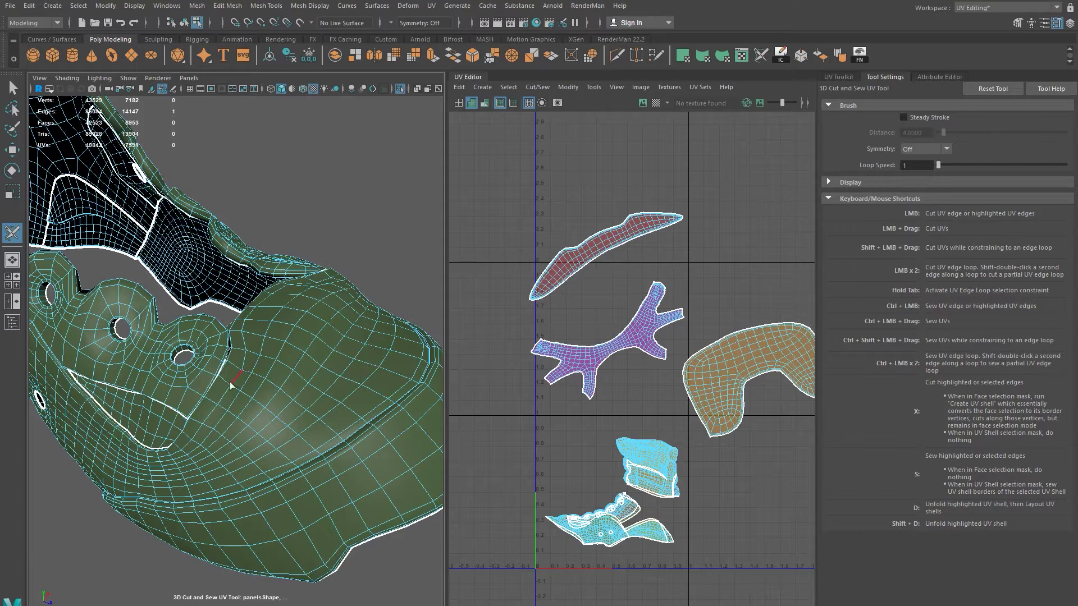
pyautogui.keyDown('alt'); pyautogui.moveTo(323, 330); pyautogui.dragTo(213, 343); pyautogui.keyUp('alt')
pyautogui.keyDown('alt'); pyautogui.moveTo(213, 344); pyautogui.dragTo(339, 461, button='right'); pyautogui.keyUp('alt')
pyautogui.keyDown('alt'); pyautogui.moveTo(236, 375); pyautogui.dragTo(272, 434); pyautogui.keyUp('alt')
pyautogui.keyDown('alt'); pyautogui.moveTo(354, 571); pyautogui.dragTo(238, 511); pyautogui.keyUp('alt')
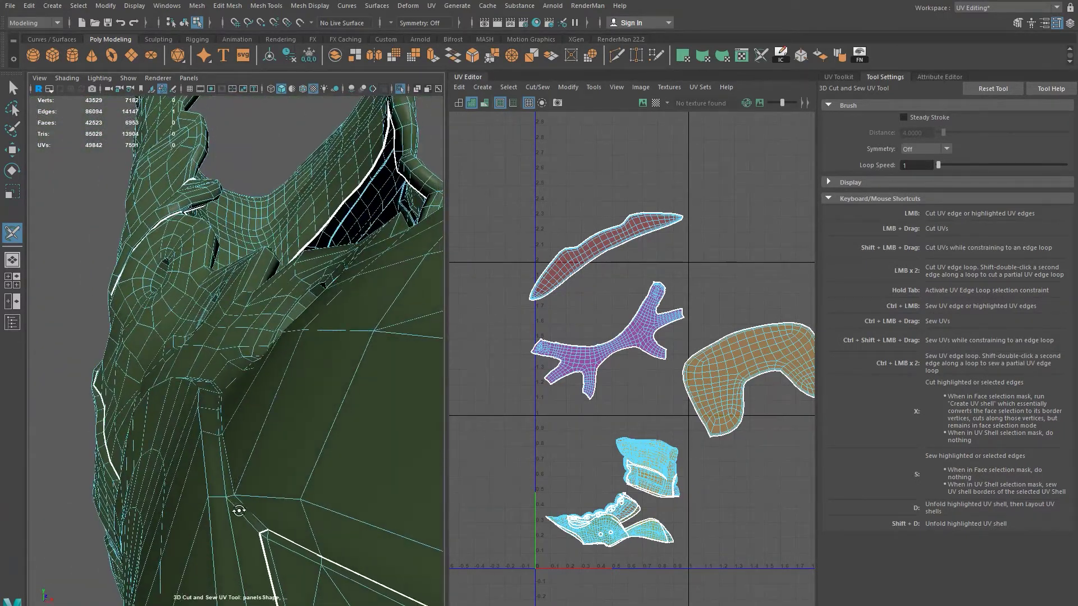
# Step: Cut a UV seam along the uncut groove above the existing seam's pointed corner and join it to that corner
pyautogui.click(247, 522)
pyautogui.doubleClick(224, 476)
pyautogui.keyDown('alt'); pyautogui.moveTo(225, 466); pyautogui.dragTo(250, 470); pyautogui.keyUp('alt')
pyautogui.keyDown('alt'); pyautogui.moveTo(301, 419); pyautogui.dragTo(243, 525); pyautogui.keyUp('alt')
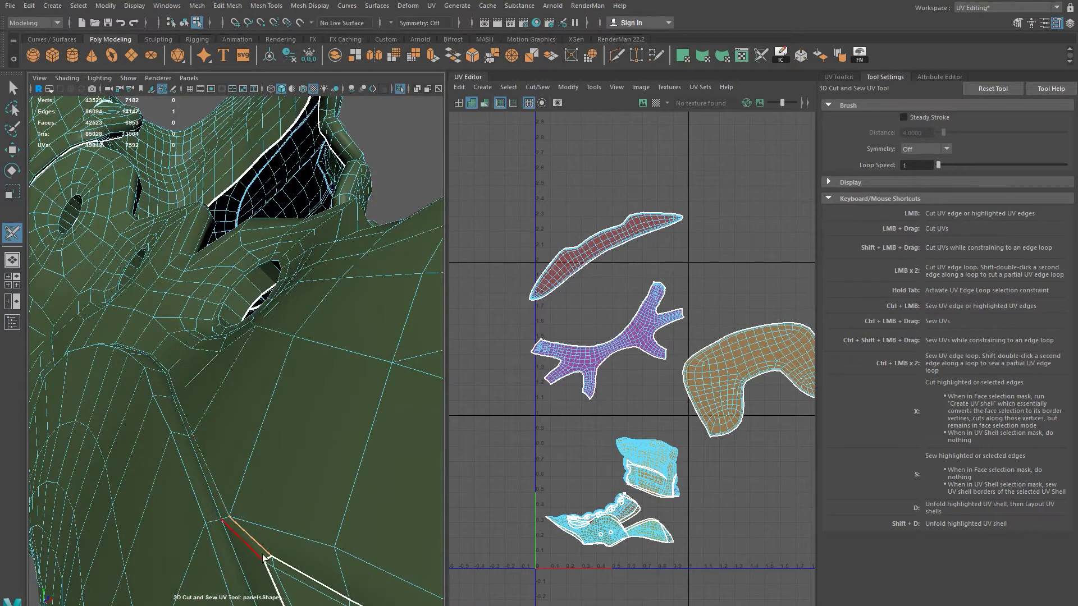
pyautogui.doubleClick(215, 507)
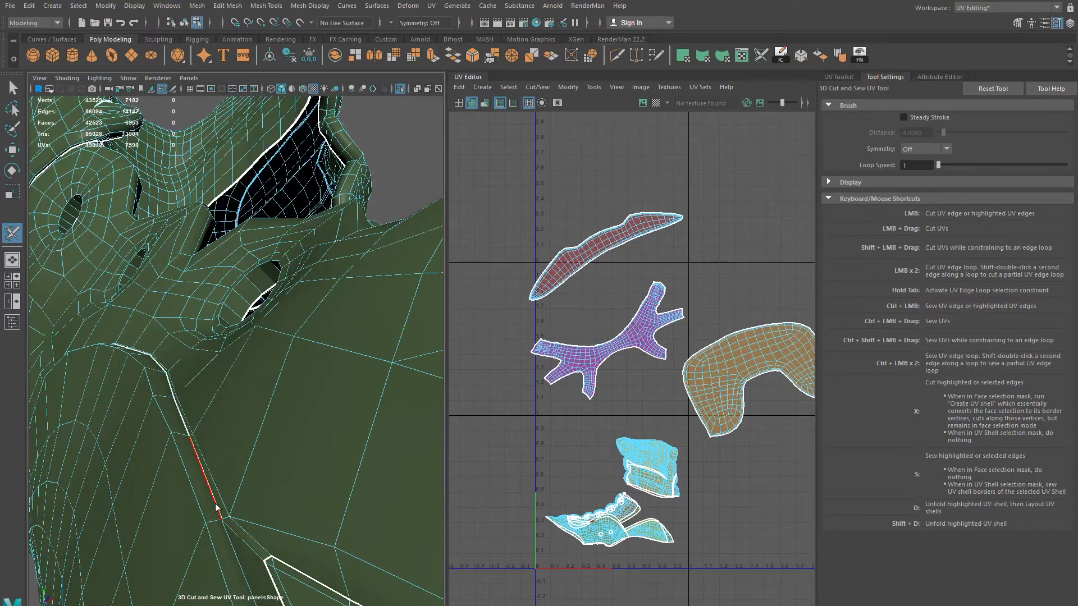
pyautogui.click(251, 554)
# Step: Continue the UV seam from the narrow strip's end corner down along the edge of the raised panel border
pyautogui.keyDown('alt'); pyautogui.moveTo(168, 443); pyautogui.dragTo(159, 434); pyautogui.keyUp('alt')
pyautogui.keyDown('alt'); pyautogui.moveTo(159, 434); pyautogui.dragTo(190, 465, button='right'); pyautogui.keyUp('alt')
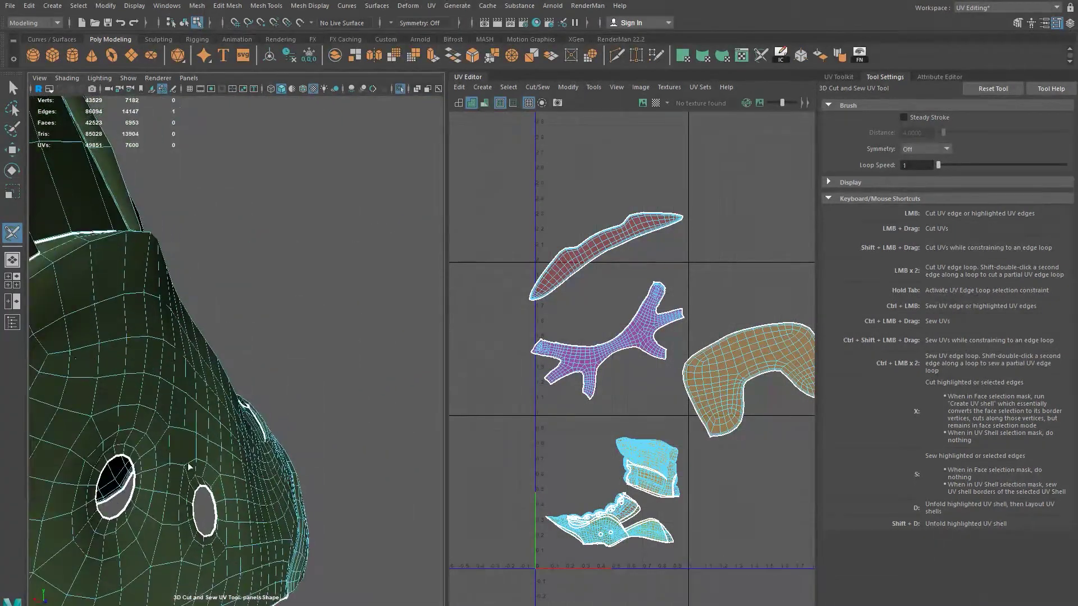
pyautogui.keyDown('alt'); pyautogui.moveTo(190, 465); pyautogui.dragTo(152, 393); pyautogui.keyUp('alt')
pyautogui.keyDown('alt'); pyautogui.moveTo(152, 393); pyautogui.dragTo(161, 340, button='middle'); pyautogui.keyUp('alt')
pyautogui.keyDown('alt'); pyautogui.moveTo(161, 340); pyautogui.dragTo(180, 342); pyautogui.keyUp('alt')
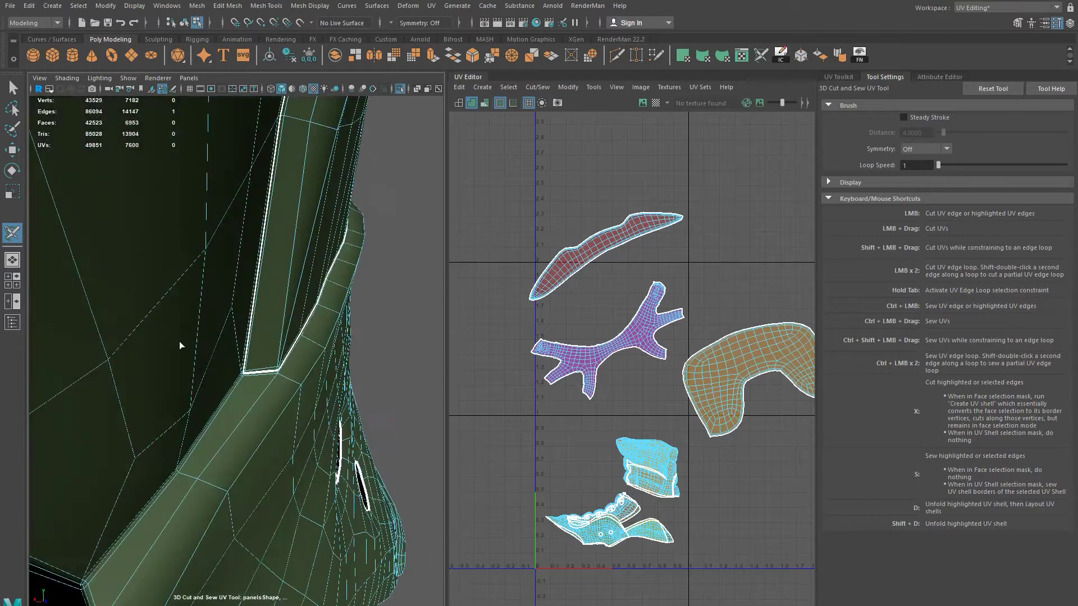
pyautogui.click(202, 439)
pyautogui.keyDown('alt'); pyautogui.moveTo(209, 446); pyautogui.dragTo(155, 446); pyautogui.keyUp('alt')
pyautogui.doubleClick(164, 465)
# Step: Switch to UV shell selection and check the extent of the shell covering the boot's front side panels
pyautogui.keyDown('alt'); pyautogui.moveTo(166, 428); pyautogui.dragTo(153, 424, button='right'); pyautogui.keyUp('alt')
pyautogui.keyDown('alt'); pyautogui.moveTo(152, 424); pyautogui.dragTo(173, 397); pyautogui.keyUp('alt')
pyautogui.keyDown('alt'); pyautogui.moveTo(173, 397); pyautogui.dragTo(153, 429, button='right'); pyautogui.keyUp('alt')
pyautogui.moveTo(338, 360); pyautogui.dragTo(137, 288, button='right')
pyautogui.keyDown('alt'); pyautogui.moveTo(137, 289); pyautogui.dragTo(249, 384); pyautogui.keyUp('alt')
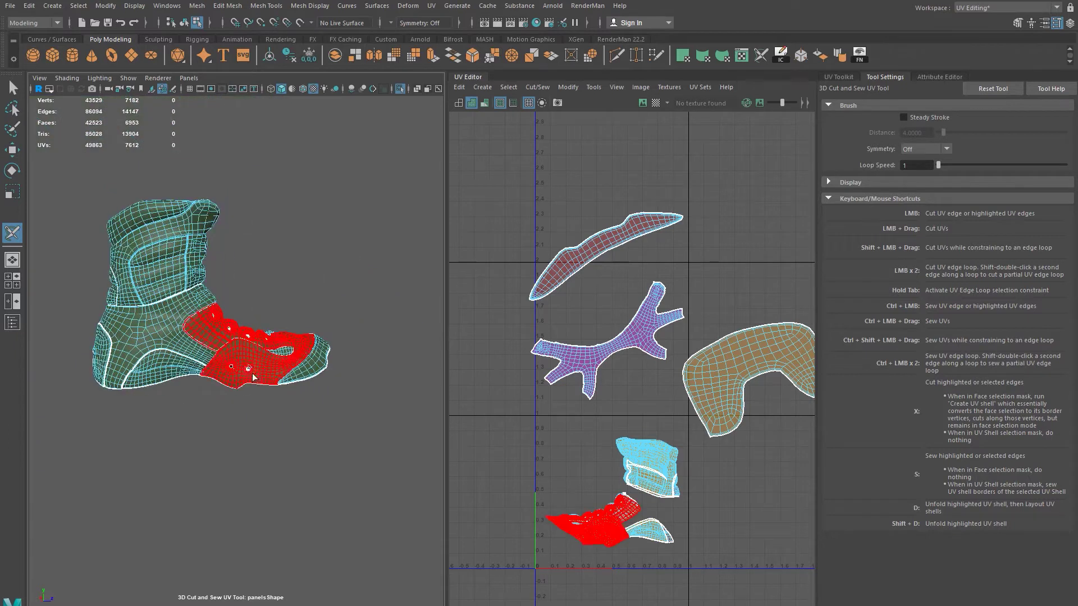
# Step: Cut the missing UV edges where the panel grooves meet beneath the eyelets to close the gap in the seam
pyautogui.rightClick(236, 327)
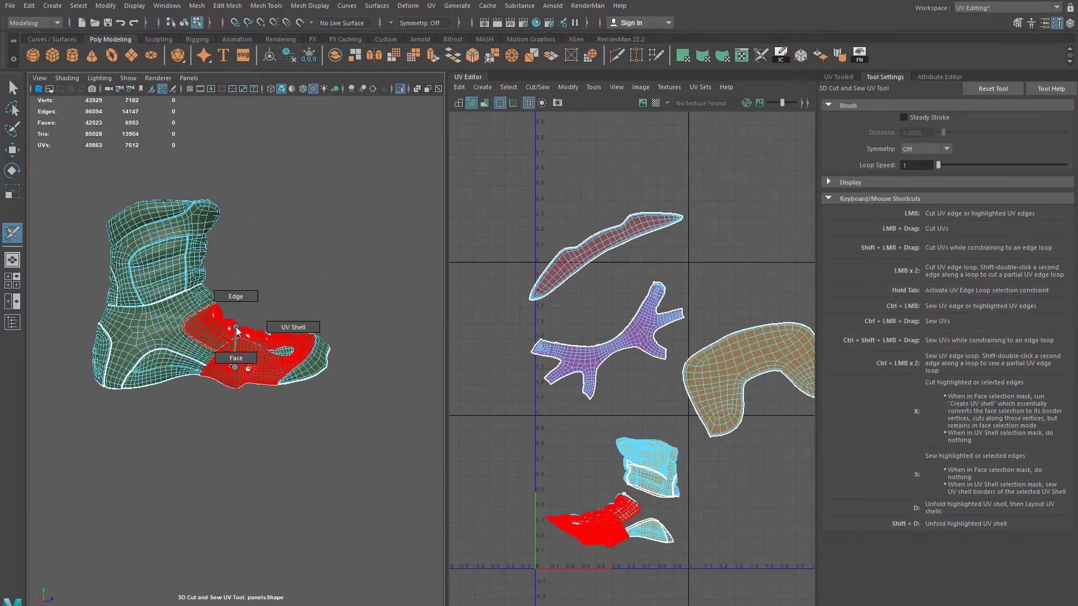
pyautogui.click(268, 318)
pyautogui.scroll(8, 233, 328)
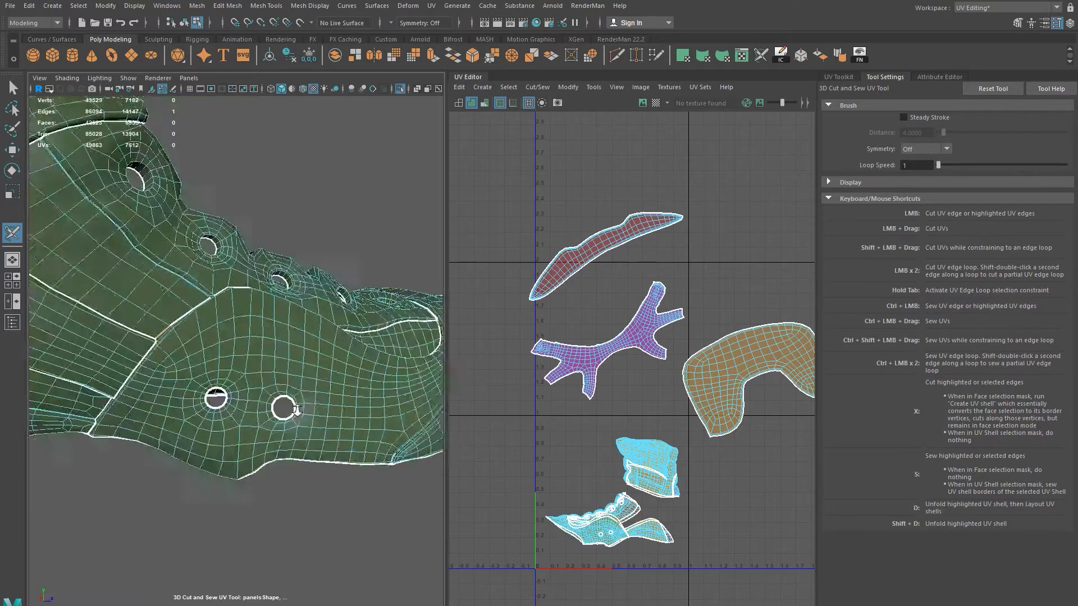
pyautogui.scroll(6, 233, 328)
pyautogui.scroll(3, 269, 386)
pyautogui.keyDown('alt'); pyautogui.moveTo(268, 386); pyautogui.dragTo(251, 389); pyautogui.keyUp('alt')
pyautogui.scroll(5, 299, 379)
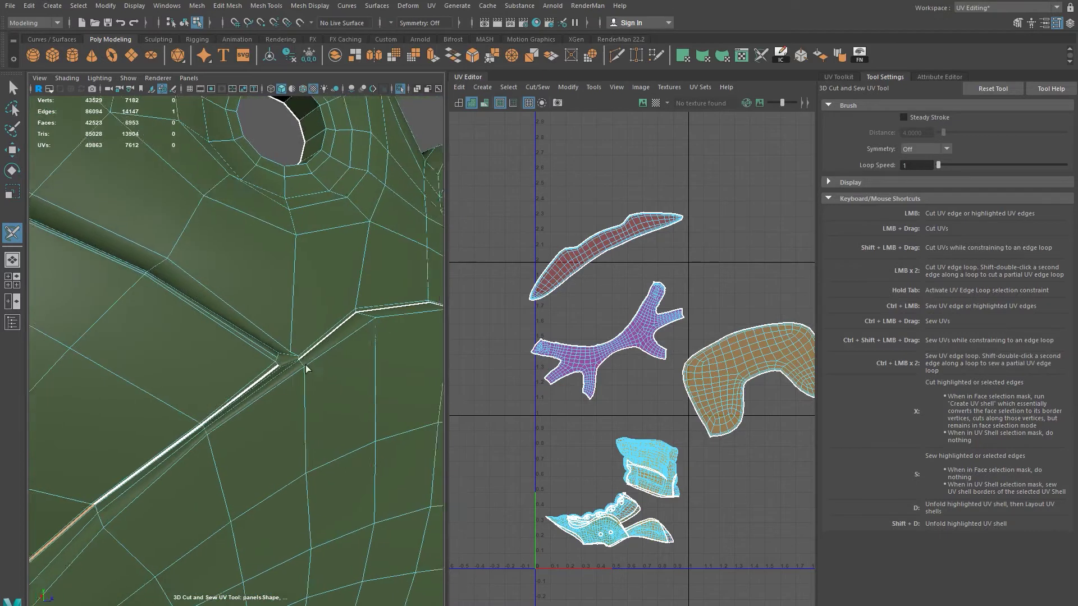
pyautogui.keyDown('alt'); pyautogui.moveTo(335, 378); pyautogui.dragTo(303, 365); pyautogui.keyUp('alt')
pyautogui.scroll(4, 305, 366)
pyautogui.keyDown('alt'); pyautogui.moveTo(391, 367); pyautogui.dragTo(332, 376, button='middle'); pyautogui.keyUp('alt')
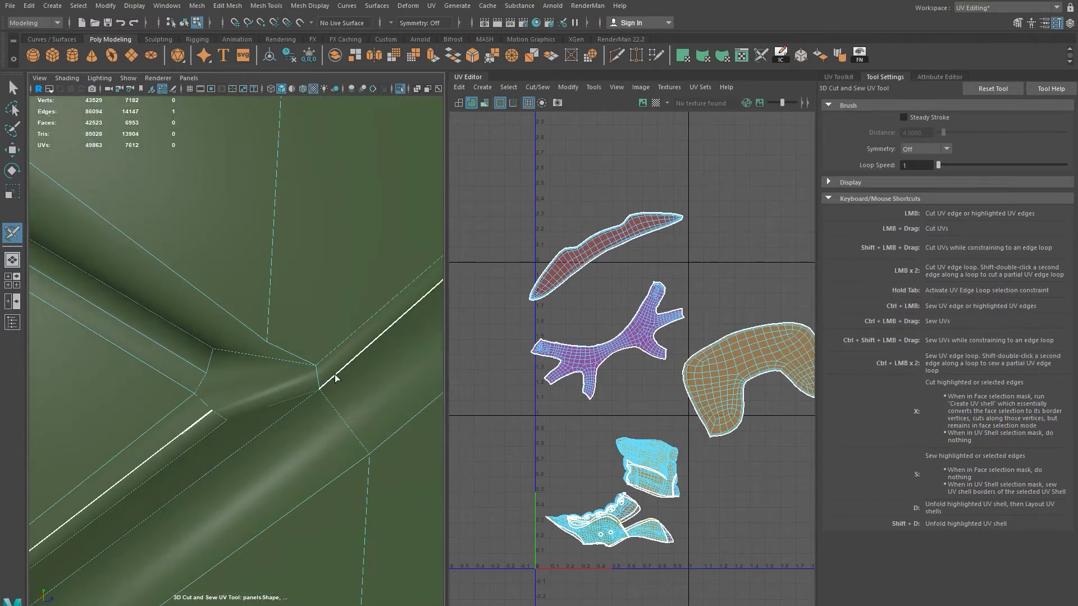
pyautogui.click(223, 420)
pyautogui.keyDown('alt'); pyautogui.moveTo(229, 424); pyautogui.dragTo(261, 416); pyautogui.keyUp('alt')
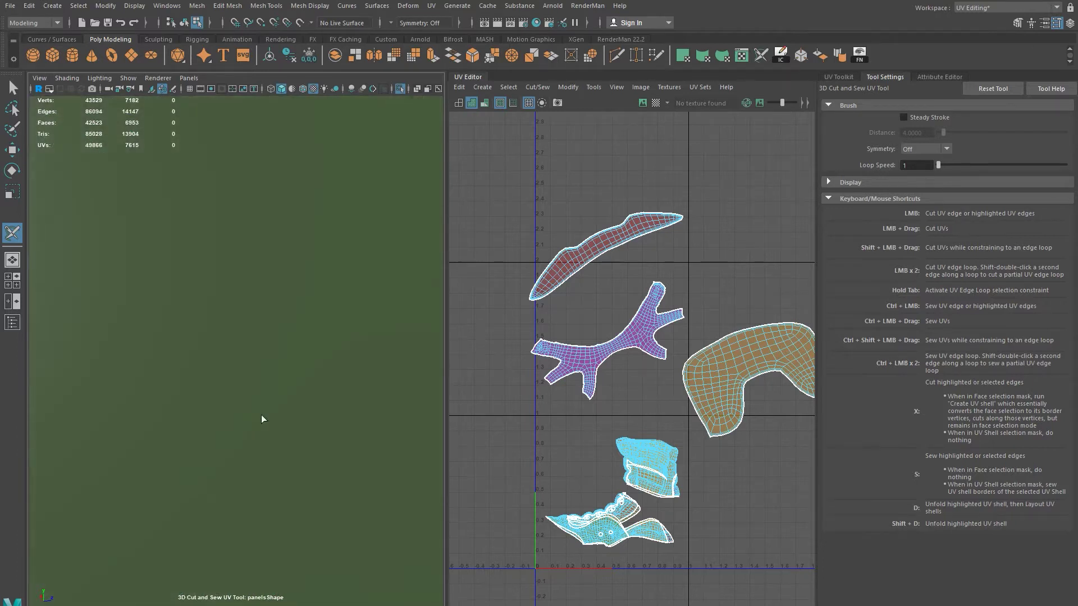
# Step: Select the UV shell of the boot's front side panel behind the toe cap and unfold it
pyautogui.keyDown('alt'); pyautogui.moveTo(357, 349); pyautogui.dragTo(333, 392, button='middle'); pyautogui.keyUp('alt')
pyautogui.moveTo(333, 392)
pyautogui.keyDown('alt'); pyautogui.mouseDown()
pyautogui.moveTo(325, 381)
pyautogui.moveTo(330, 389)
pyautogui.mouseUp(); pyautogui.keyUp('alt')
pyautogui.keyDown('shift'); pyautogui.moveTo(312, 369); pyautogui.dragTo(100, 296, button='right'); pyautogui.keyUp('shift')
pyautogui.moveTo(264, 379)
pyautogui.keyDown('alt'); pyautogui.mouseDown()
pyautogui.moveTo(275, 418)
pyautogui.moveTo(117, 386)
pyautogui.moveTo(342, 456)
pyautogui.moveTo(254, 477)
pyautogui.moveTo(259, 377)
pyautogui.mouseUp(); pyautogui.keyUp('alt')
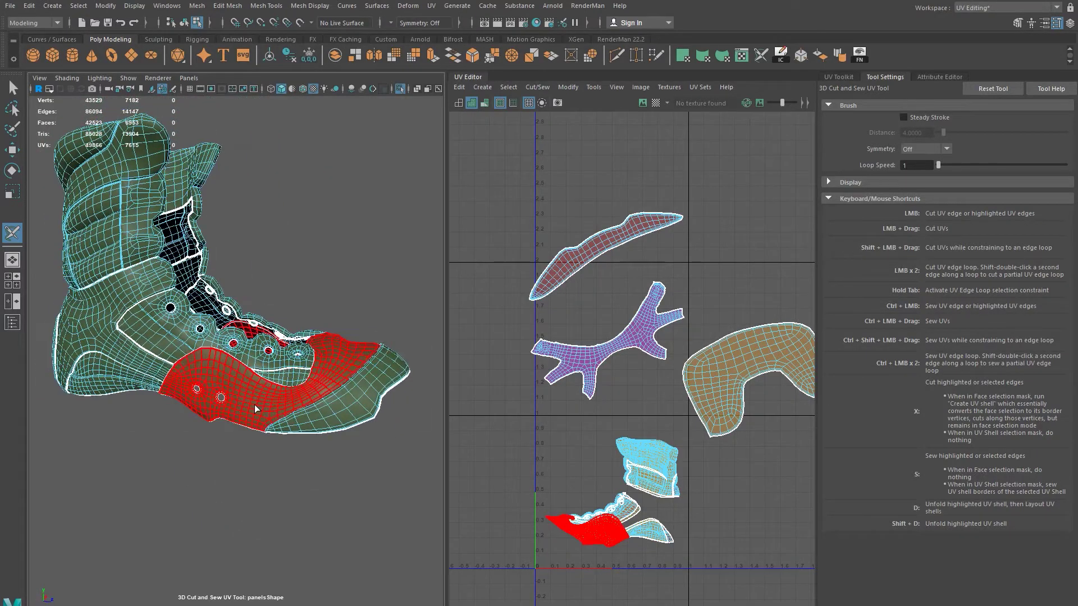
pyautogui.keyDown('alt'); pyautogui.moveTo(230, 449); pyautogui.dragTo(149, 496); pyautogui.keyUp('alt')
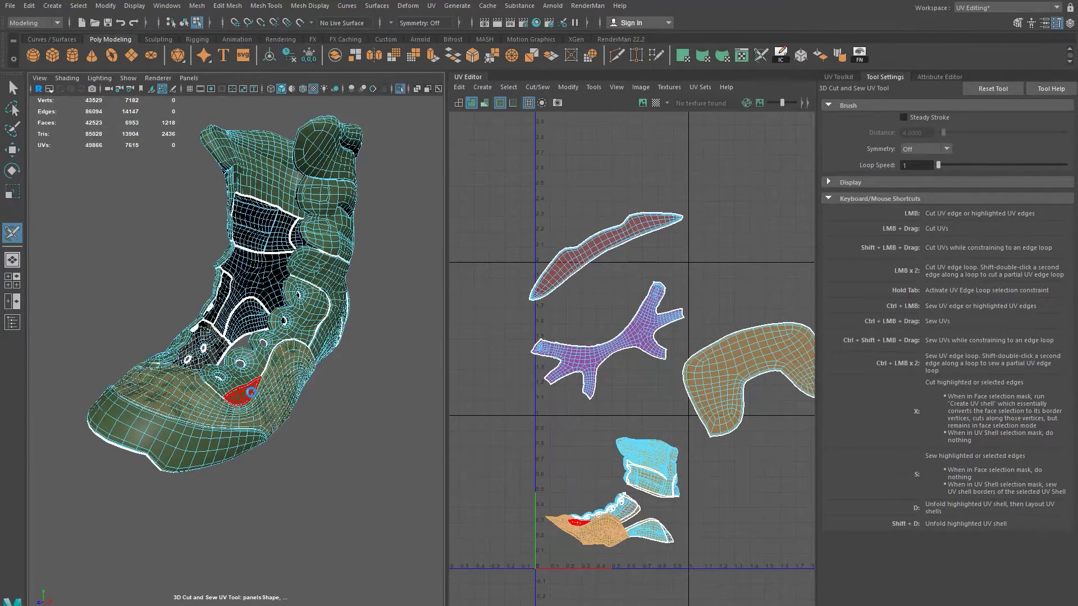
pyautogui.hotkey('shift', 'd')
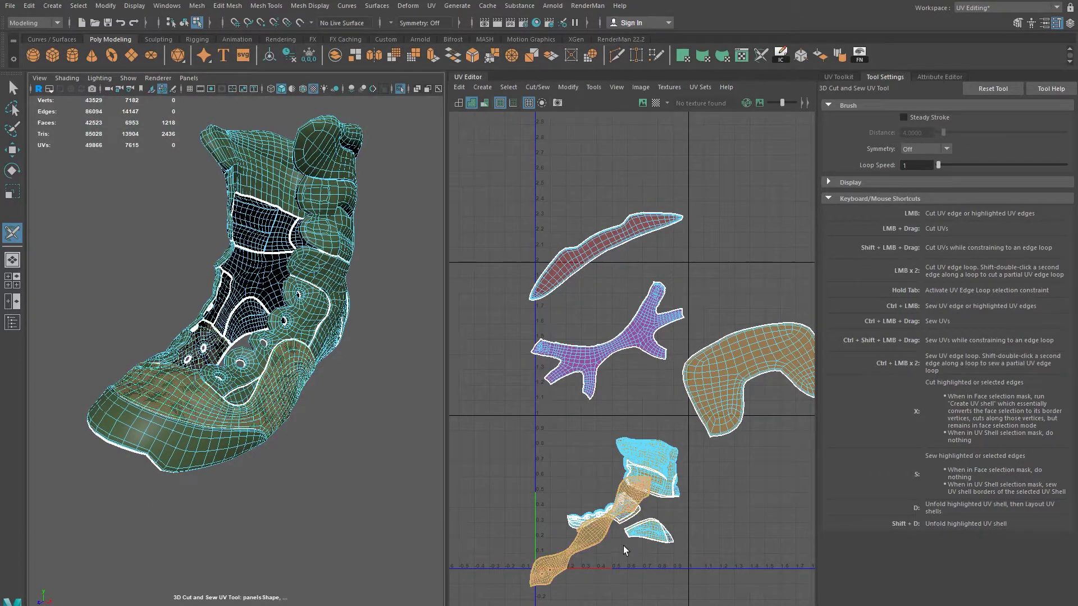
# Step: Move the unfolded front side panel shell above the other unfolded shells in the UV layout and save the scene
pyautogui.press('w')
pyautogui.moveTo(581, 540); pyautogui.dragTo(572, 191)
pyautogui.hotkey('ctrl', 's')
pyautogui.click(512, 329)
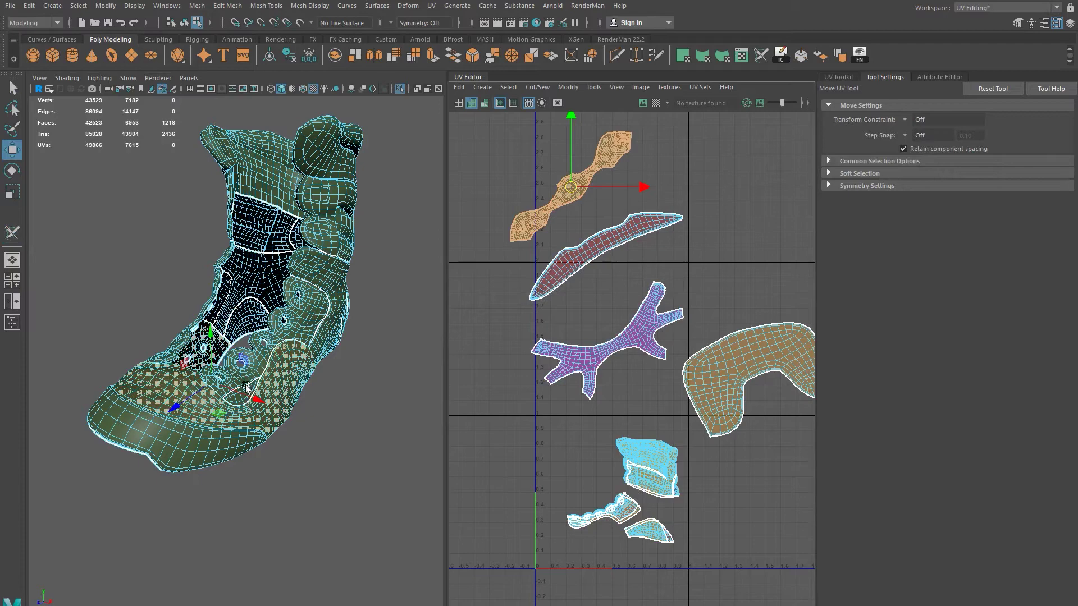
pyautogui.keyDown('alt'); pyautogui.moveTo(167, 352); pyautogui.dragTo(368, 439, button='right'); pyautogui.keyUp('alt')
pyautogui.keyDown('alt'); pyautogui.moveTo(368, 439); pyautogui.dragTo(330, 380); pyautogui.keyUp('alt')
pyautogui.keyDown('alt'); pyautogui.moveTo(329, 380); pyautogui.dragTo(251, 385, button='right'); pyautogui.keyUp('alt')
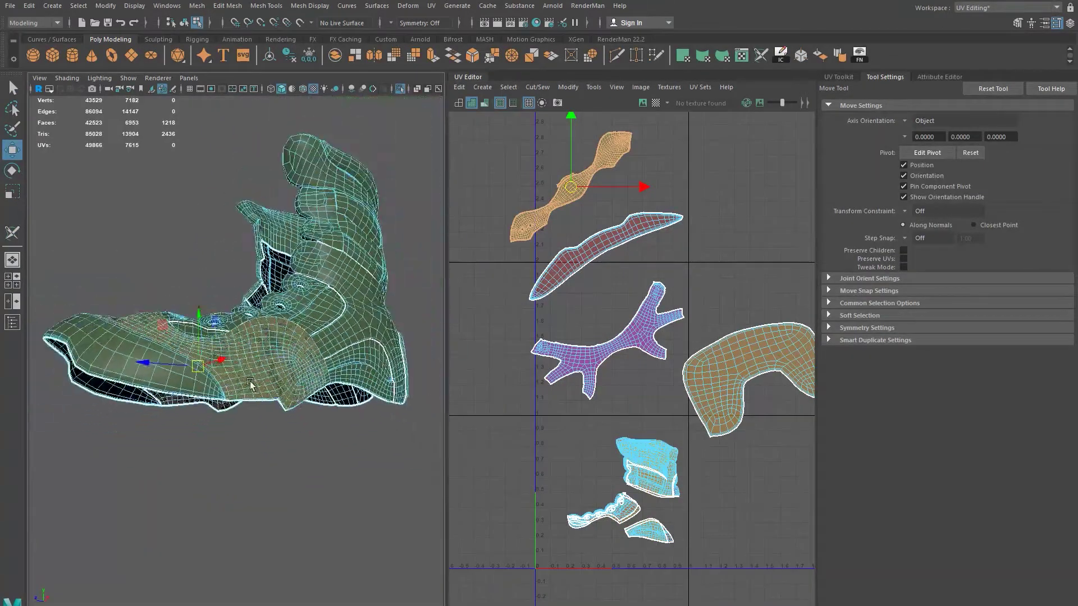
pyautogui.keyDown('alt'); pyautogui.moveTo(250, 385); pyautogui.dragTo(225, 392); pyautogui.keyUp('alt')
pyautogui.moveTo(570, 198); pyautogui.dragTo(563, 224)
# Step: Examine the remaining panels around the boot and select the rounded panel's shell at the back of the shaft
pyautogui.keyDown('alt'); pyautogui.moveTo(205, 410); pyautogui.dragTo(190, 444); pyautogui.keyUp('alt')
pyautogui.keyDown('alt'); pyautogui.moveTo(332, 419); pyautogui.dragTo(326, 349); pyautogui.keyUp('alt')
pyautogui.keyDown('alt'); pyautogui.moveTo(201, 335); pyautogui.dragTo(416, 342); pyautogui.keyUp('alt')
pyautogui.keyDown('alt'); pyautogui.moveTo(247, 405); pyautogui.dragTo(298, 431, button='right'); pyautogui.keyUp('alt')
pyautogui.keyDown('alt'); pyautogui.moveTo(298, 430); pyautogui.dragTo(332, 472); pyautogui.keyUp('alt')
pyautogui.keyDown('alt'); pyautogui.moveTo(351, 490); pyautogui.dragTo(223, 366, button='right'); pyautogui.keyUp('alt')
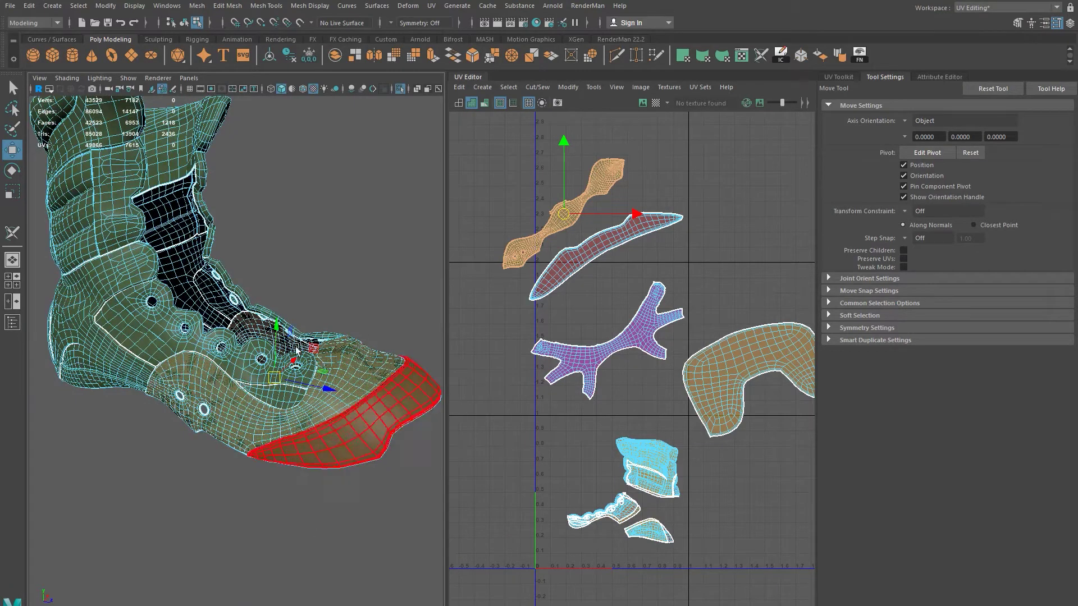
pyautogui.keyDown('alt'); pyautogui.moveTo(174, 429); pyautogui.dragTo(282, 398); pyautogui.keyUp('alt')
pyautogui.keyDown('alt'); pyautogui.moveTo(281, 399); pyautogui.dragTo(332, 473, button='right'); pyautogui.keyUp('alt')
pyautogui.click(332, 473)
pyautogui.click(339, 439)
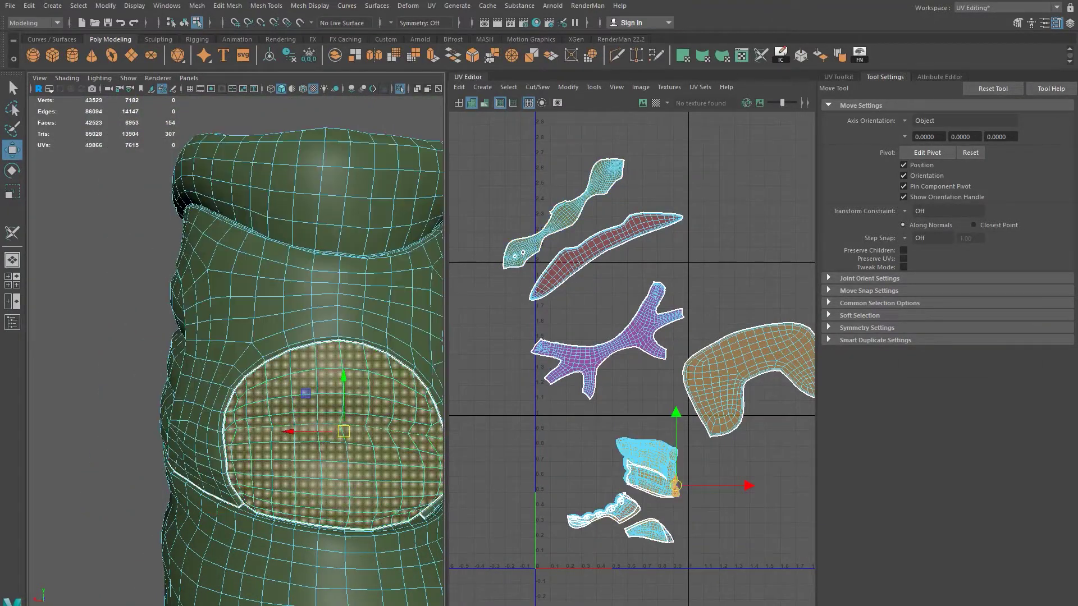
# Step: Unfold the rounded back panel's shell with the 3D Cut and Sew UV Tool and place it above the large curved shell
pyautogui.moveTo(329, 437); pyautogui.dragTo(329, 336, button='right')
pyautogui.click(554, 7)
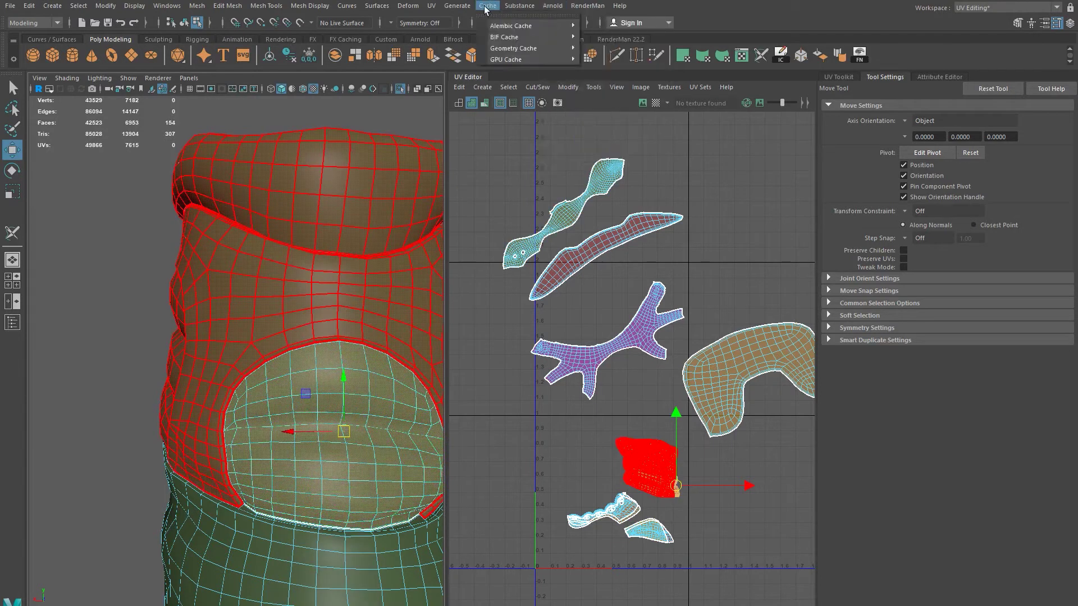
pyautogui.moveTo(435, 8)
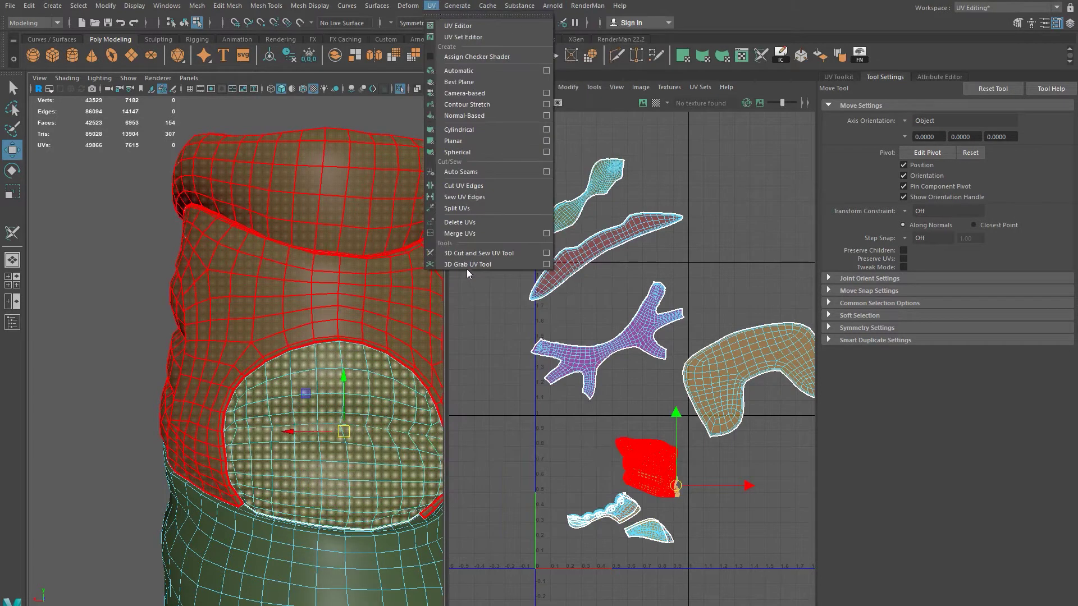
pyautogui.click(473, 254)
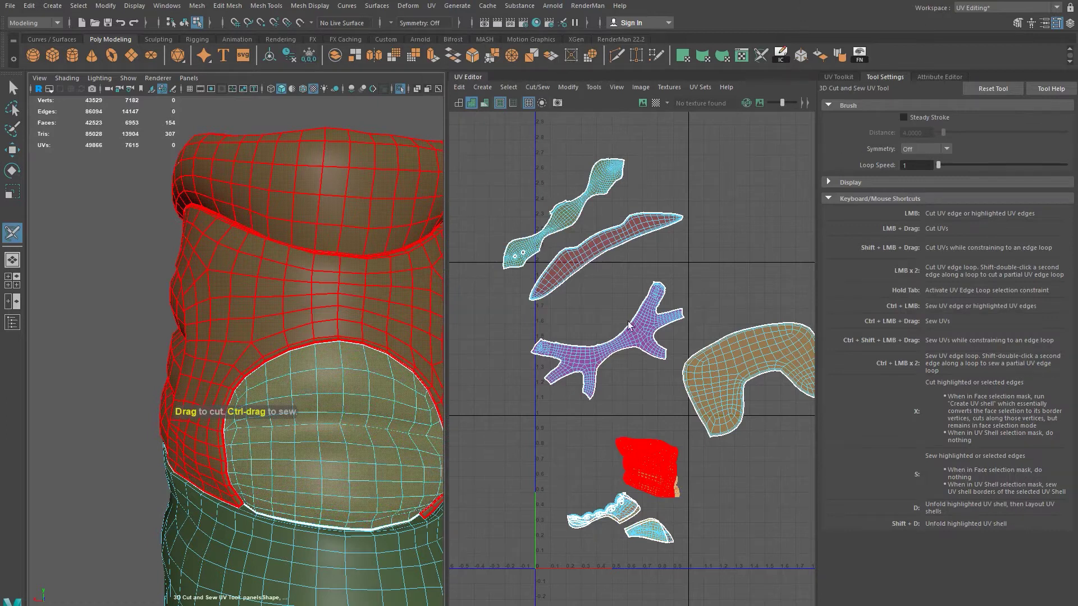
pyautogui.click(432, 6)
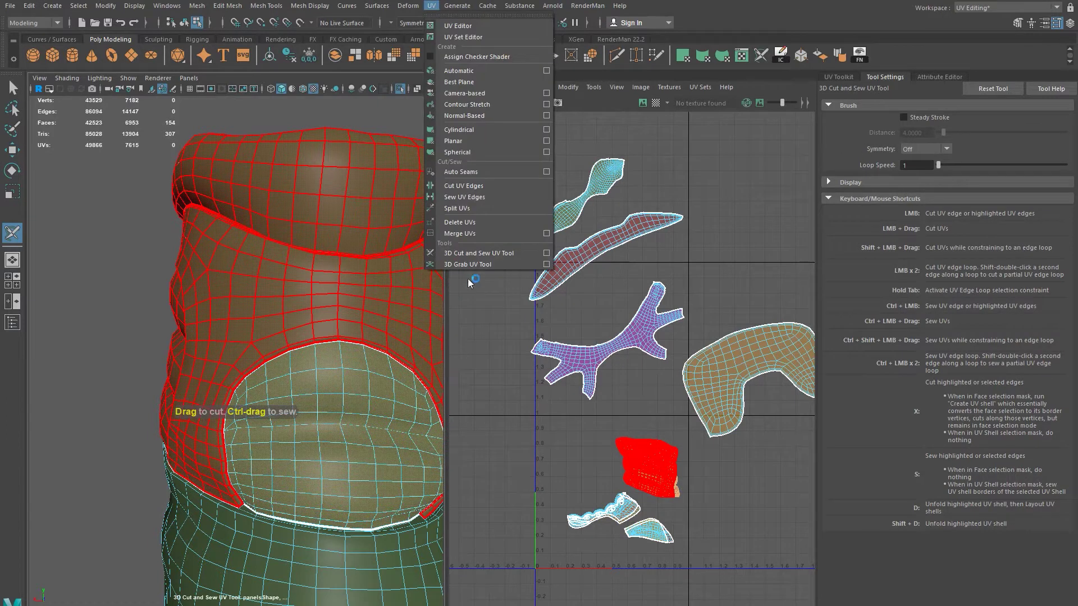
pyautogui.click(432, 6)
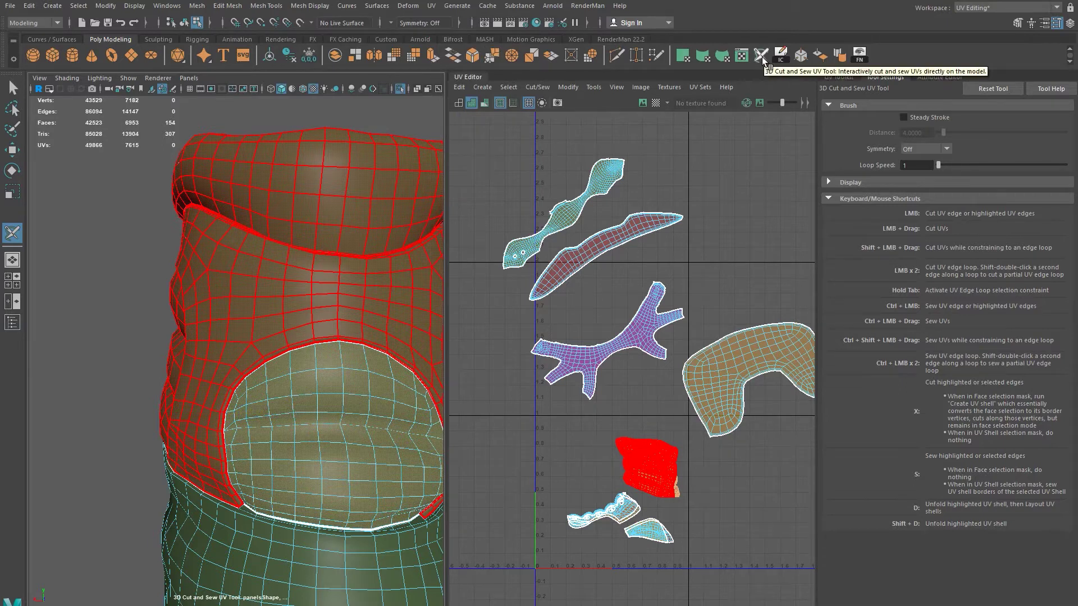
pyautogui.keyDown('alt'); pyautogui.moveTo(352, 443); pyautogui.dragTo(283, 338, button='middle'); pyautogui.keyUp('alt')
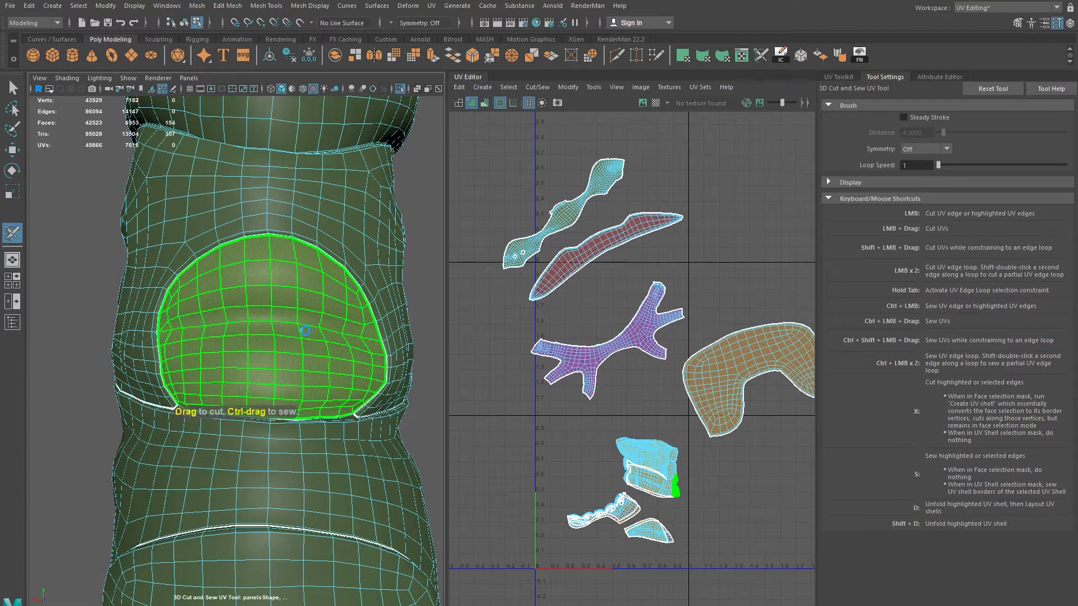
pyautogui.press('w')
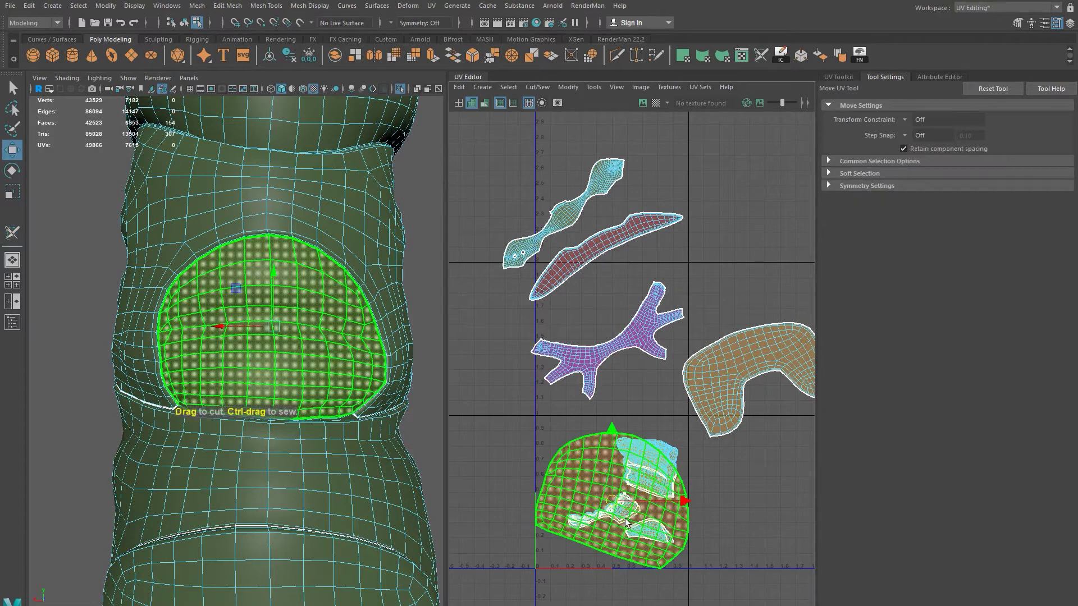
pyautogui.moveTo(612, 501); pyautogui.dragTo(773, 197)
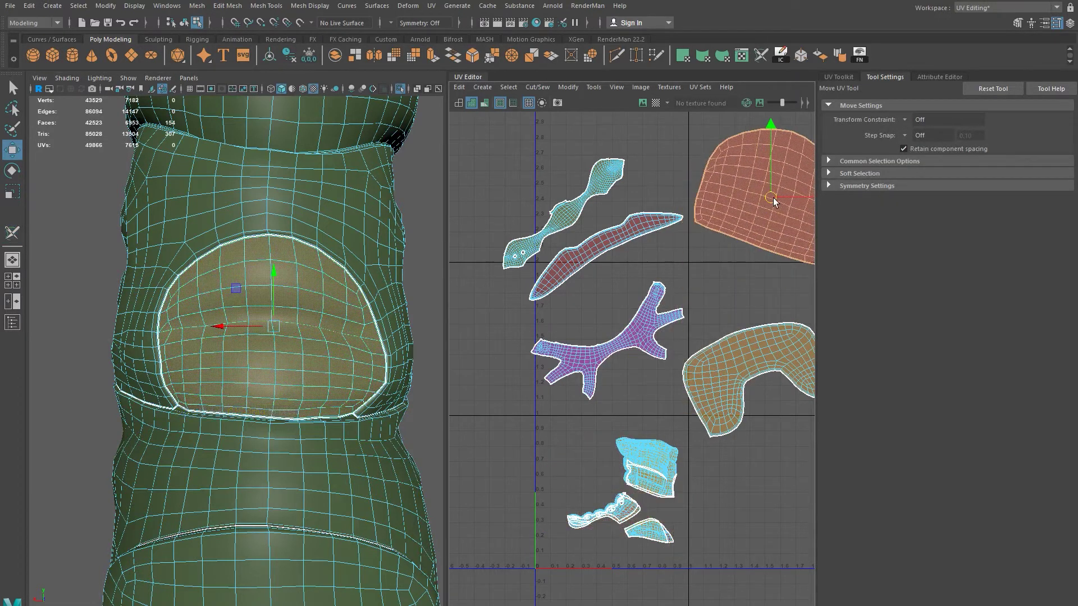
# Step: Reactivate the 3D Cut and Sew UV Tool, expand its display settings and try the checker map option
pyautogui.scroll(-3, 288, 449)
pyautogui.keyDown('alt'); pyautogui.moveTo(287, 449); pyautogui.dragTo(222, 452); pyautogui.keyUp('alt')
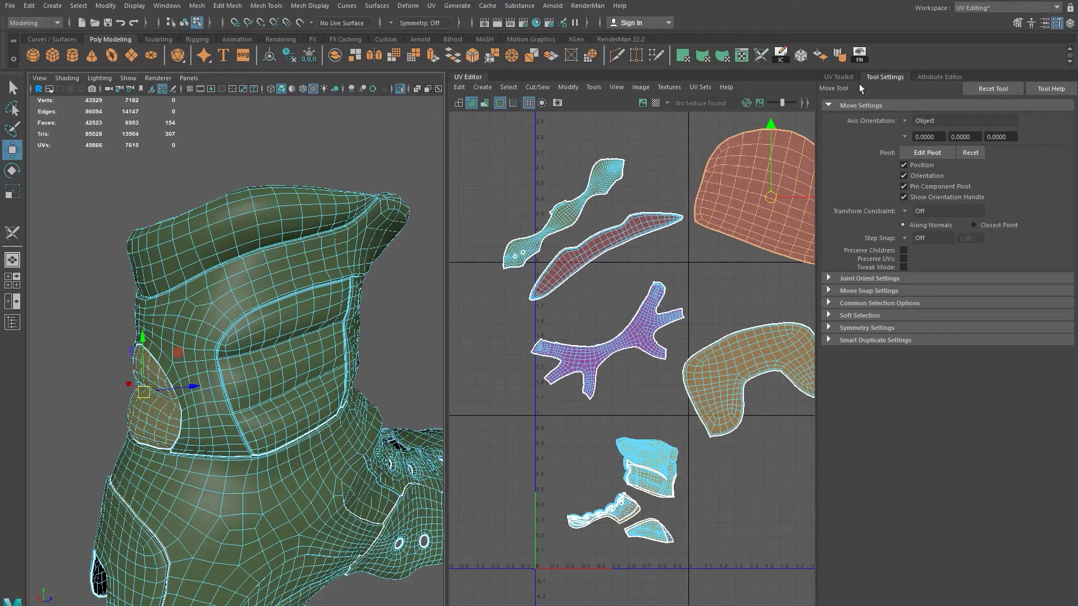
pyautogui.press('y')
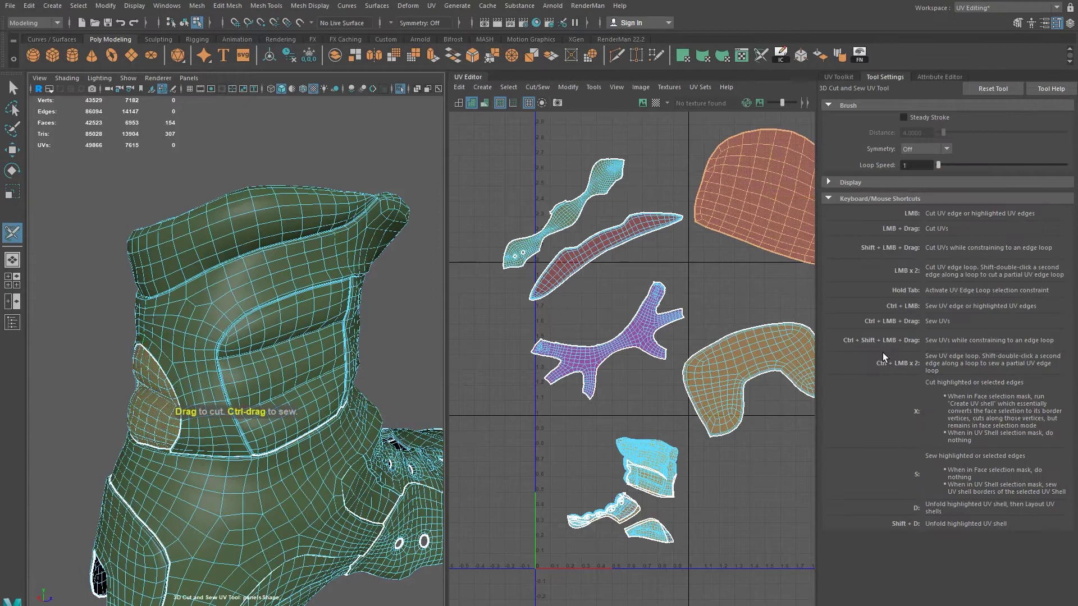
pyautogui.click(862, 182)
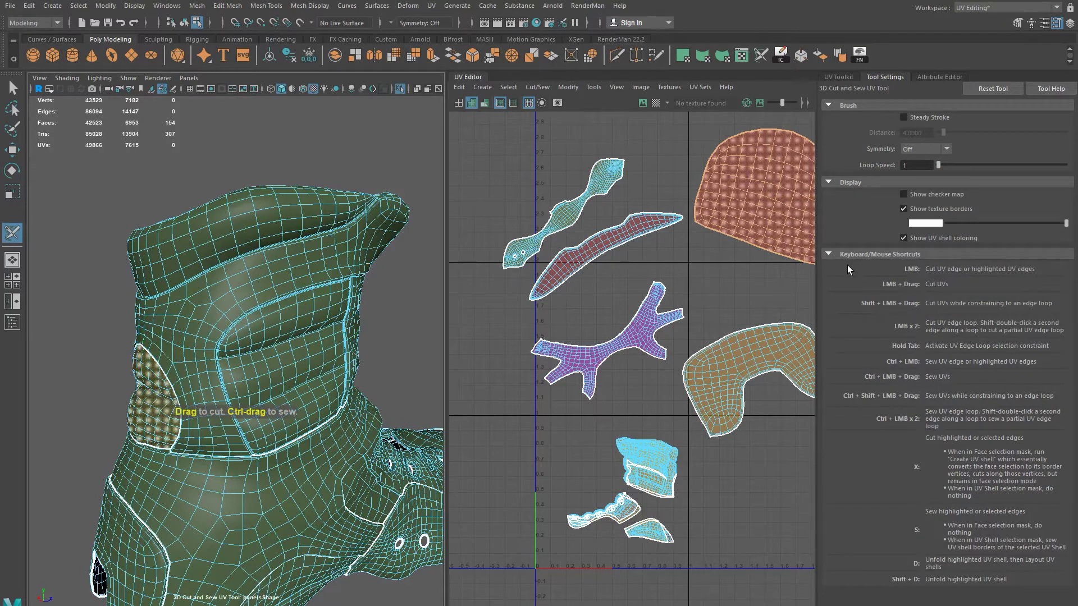
pyautogui.click(904, 195)
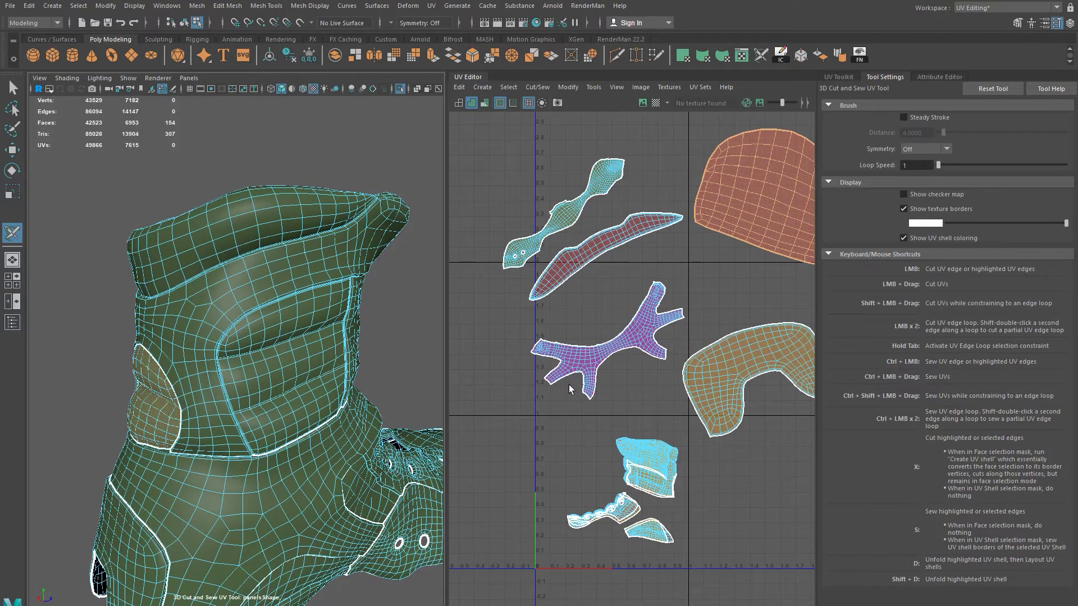
# Step: Cut a UV seam along the groove bordering the back and upper edge of the shaft's ribbed inset panel
pyautogui.scroll(10, 375, 434)
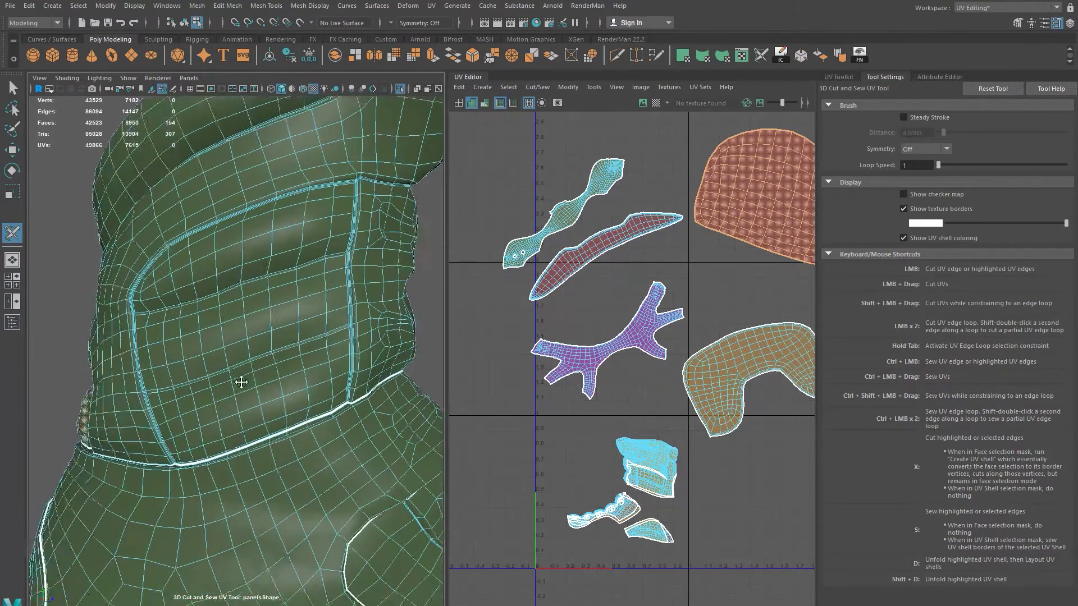
pyautogui.scroll(5, 241, 382)
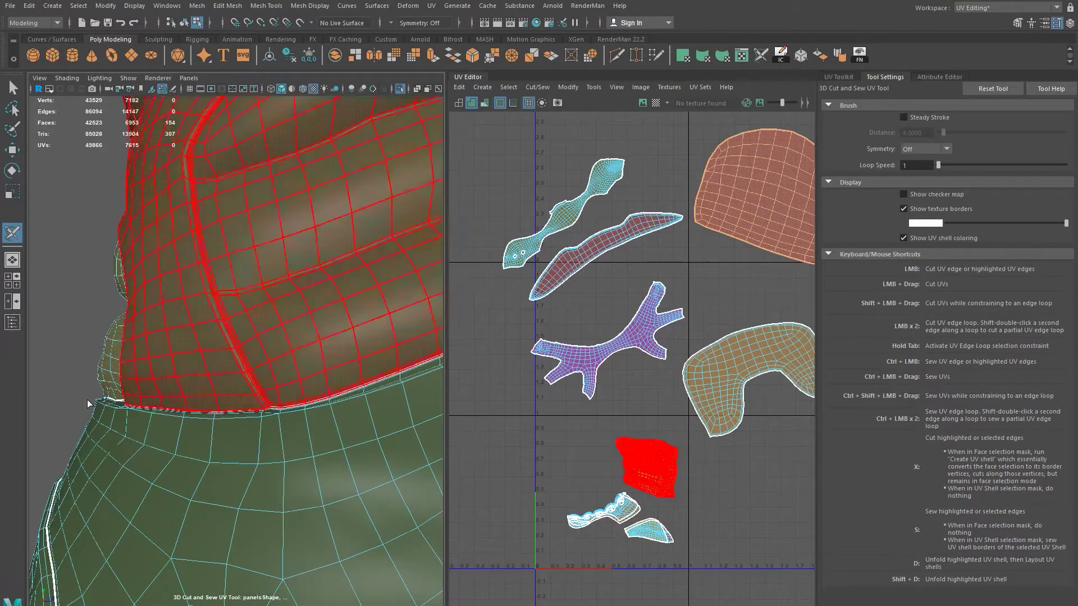
pyautogui.scroll(5, 119, 349)
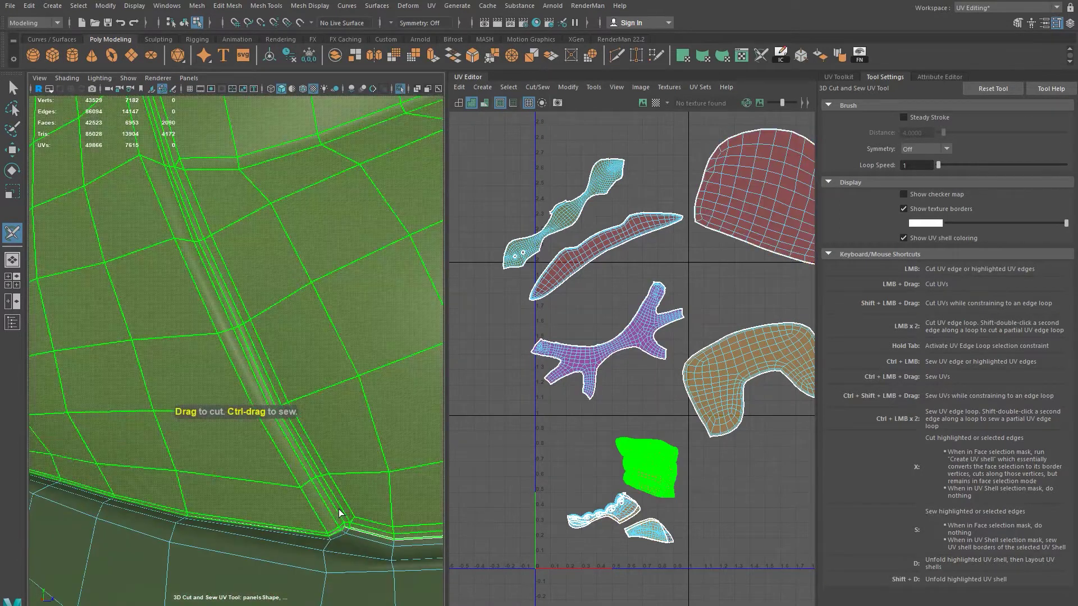
pyautogui.moveTo(339, 529); pyautogui.dragTo(337, 449, button='right')
pyautogui.doubleClick(334, 510)
pyautogui.scroll(-5, 292, 491)
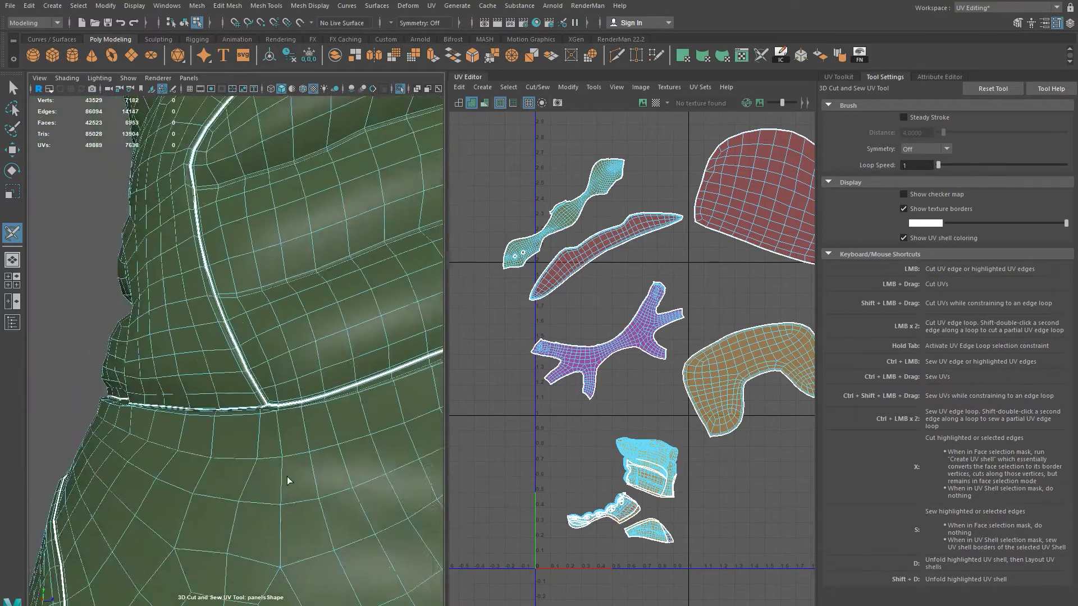
# Step: Cut a UV seam down the inset panel's front vertical groove and join it to the seam at the panel's upper corner
pyautogui.keyDown('alt'); pyautogui.moveTo(292, 491); pyautogui.dragTo(146, 572); pyautogui.keyUp('alt')
pyautogui.scroll(5, 236, 489)
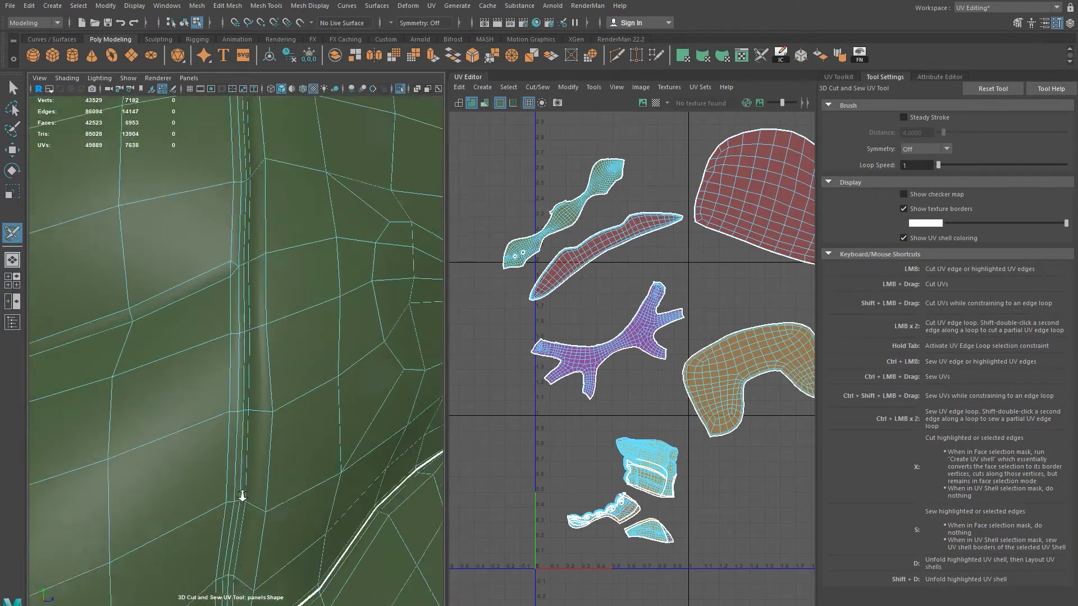
pyautogui.keyDown('alt'); pyautogui.moveTo(231, 472); pyautogui.dragTo(233, 595, button='middle'); pyautogui.keyUp('alt')
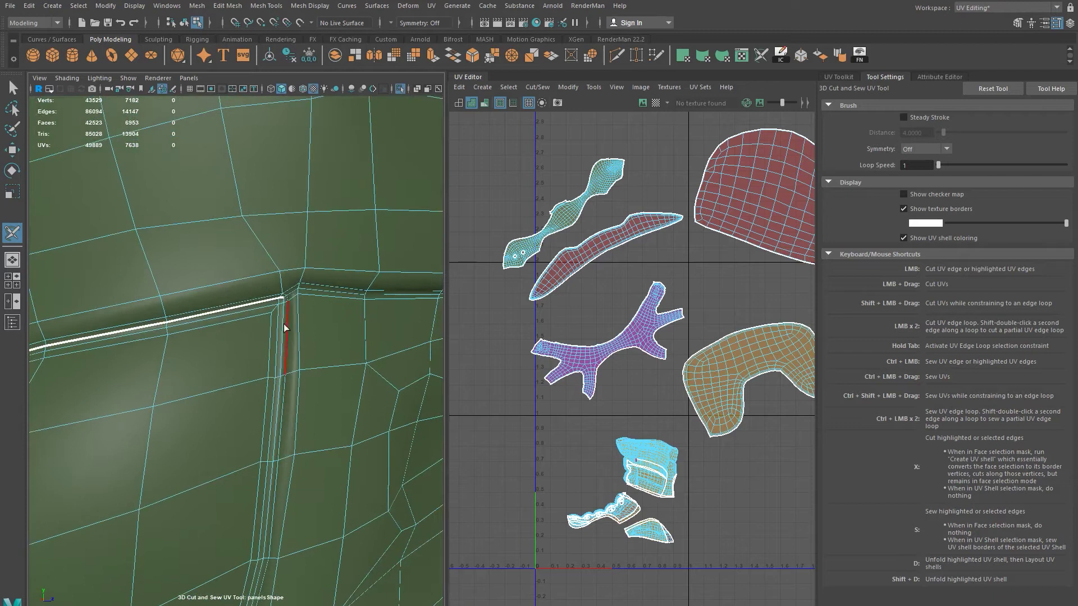
pyautogui.keyDown('alt'); pyautogui.moveTo(288, 450); pyautogui.dragTo(312, 320, button='middle'); pyautogui.keyUp('alt')
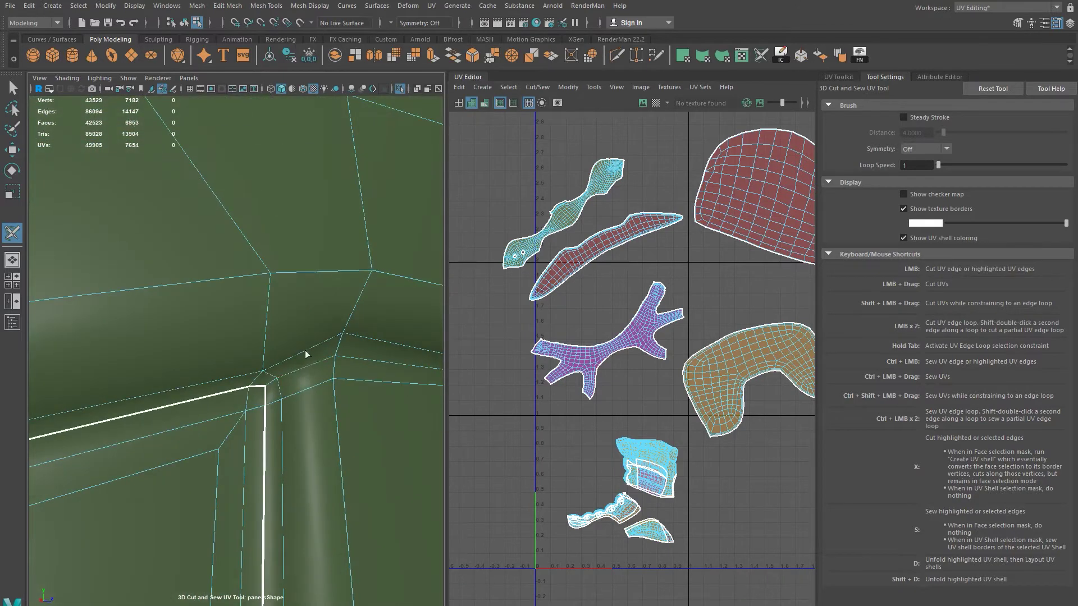
# Step: Extend the UV seam from the inset panel's upper corner along the collar groove and around the shaft's front edge
pyautogui.keyDown('alt'); pyautogui.moveTo(350, 382); pyautogui.dragTo(193, 371); pyautogui.keyUp('alt')
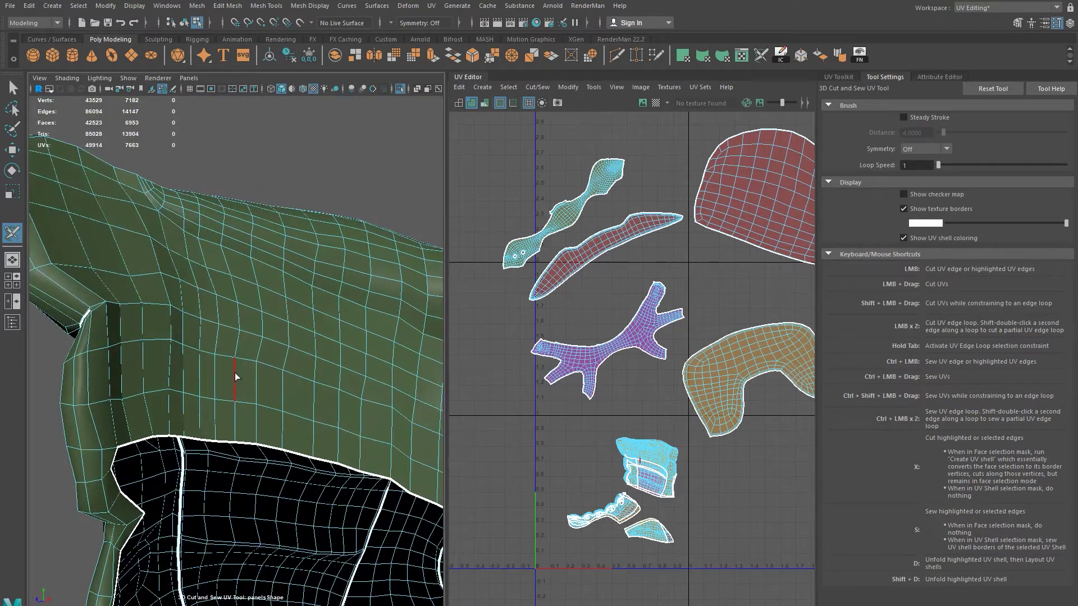
pyautogui.moveTo(141, 381)
pyautogui.keyDown('alt'); pyautogui.mouseDown()
pyautogui.moveTo(109, 410)
pyautogui.moveTo(134, 427)
pyautogui.moveTo(147, 344)
pyautogui.moveTo(176, 366)
pyautogui.moveTo(170, 304)
pyautogui.moveTo(147, 314)
pyautogui.moveTo(180, 318)
pyautogui.moveTo(55, 288)
pyautogui.moveTo(118, 306)
pyautogui.moveTo(156, 347)
pyautogui.mouseUp(); pyautogui.keyUp('alt')
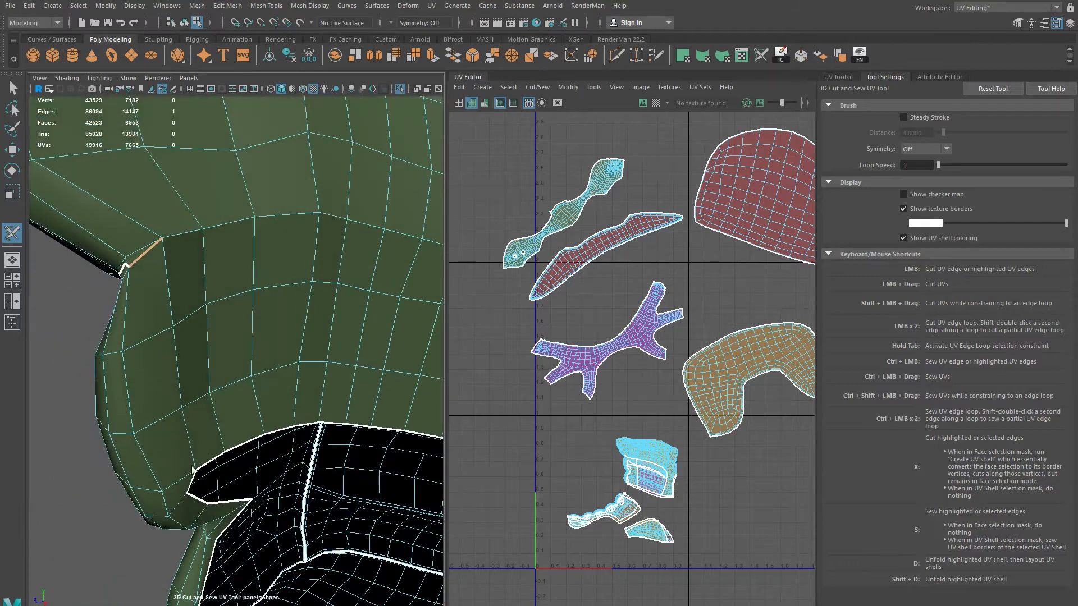
pyautogui.keyDown('alt'); pyautogui.moveTo(277, 408); pyautogui.dragTo(259, 389, button='right'); pyautogui.keyUp('alt')
pyautogui.keyDown('alt'); pyautogui.moveTo(259, 388); pyautogui.dragTo(204, 352); pyautogui.keyUp('alt')
# Step: Cut a UV seam along the vertical front groove of the inset panel on the boot's opposite side
pyautogui.keyDown('alt'); pyautogui.moveTo(269, 347); pyautogui.dragTo(19, 374); pyautogui.keyUp('alt')
pyautogui.keyDown('alt'); pyautogui.moveTo(221, 315); pyautogui.dragTo(198, 346, button='right'); pyautogui.keyUp('alt')
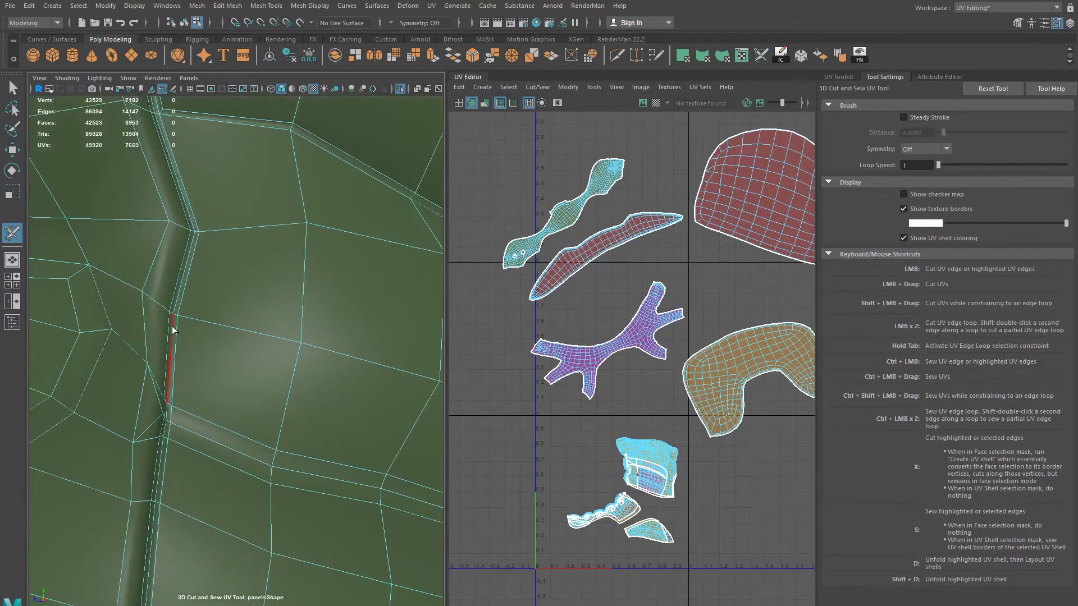
pyautogui.keyDown('alt'); pyautogui.moveTo(268, 356); pyautogui.dragTo(196, 471); pyautogui.keyUp('alt')
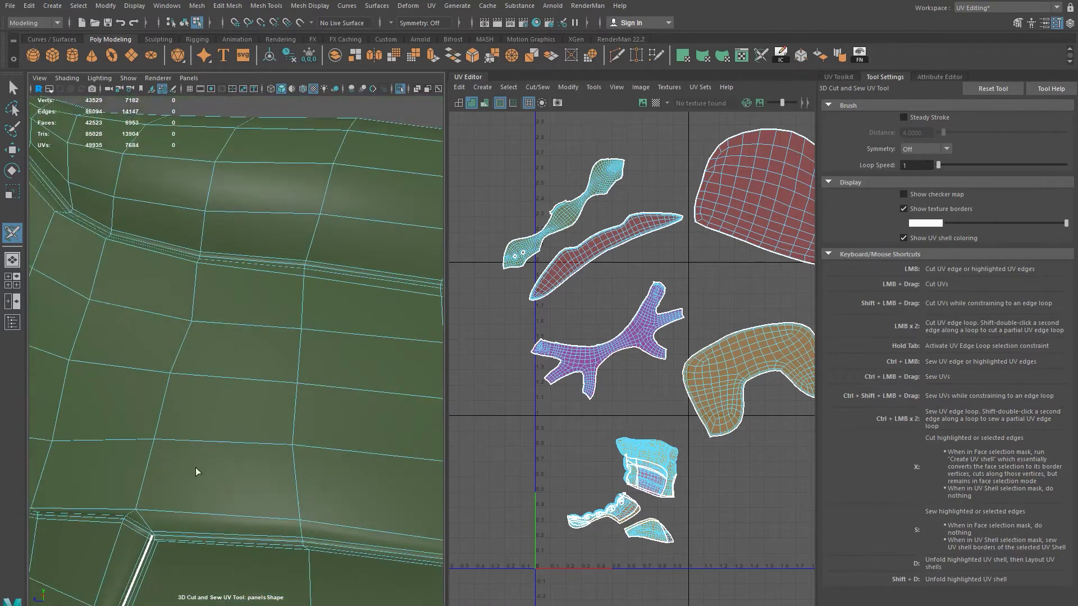
# Step: Cut a UV seam along the upper groove of the opposite side's inset panel, joining its front and back seams
pyautogui.click(196, 541)
pyautogui.keyDown('alt'); pyautogui.moveTo(236, 532); pyautogui.dragTo(356, 476, button='right'); pyautogui.keyUp('alt')
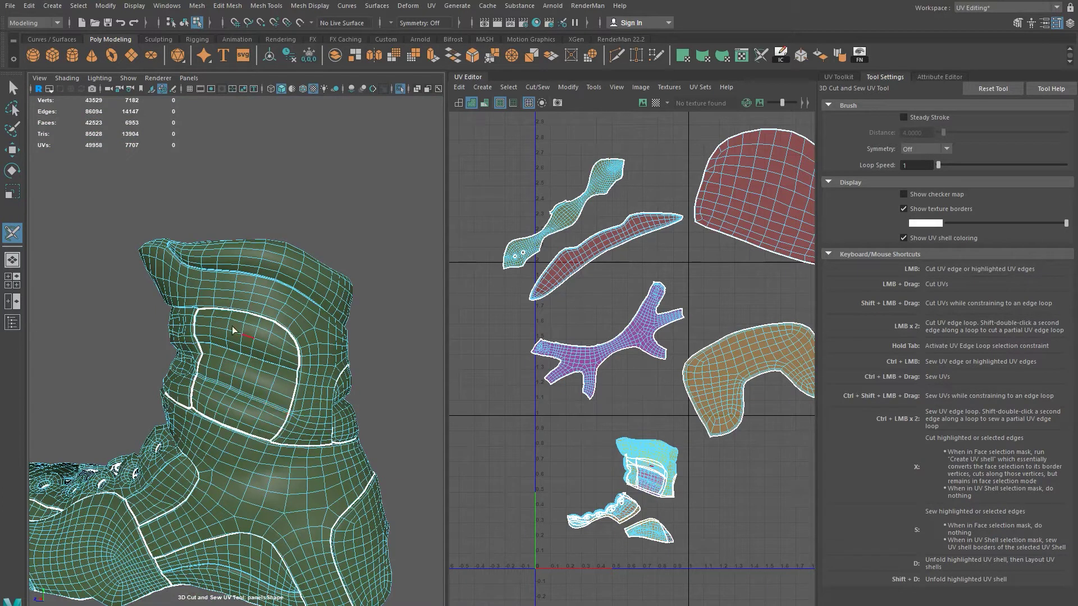
pyautogui.keyDown('alt'); pyautogui.moveTo(215, 369); pyautogui.dragTo(262, 358); pyautogui.keyUp('alt')
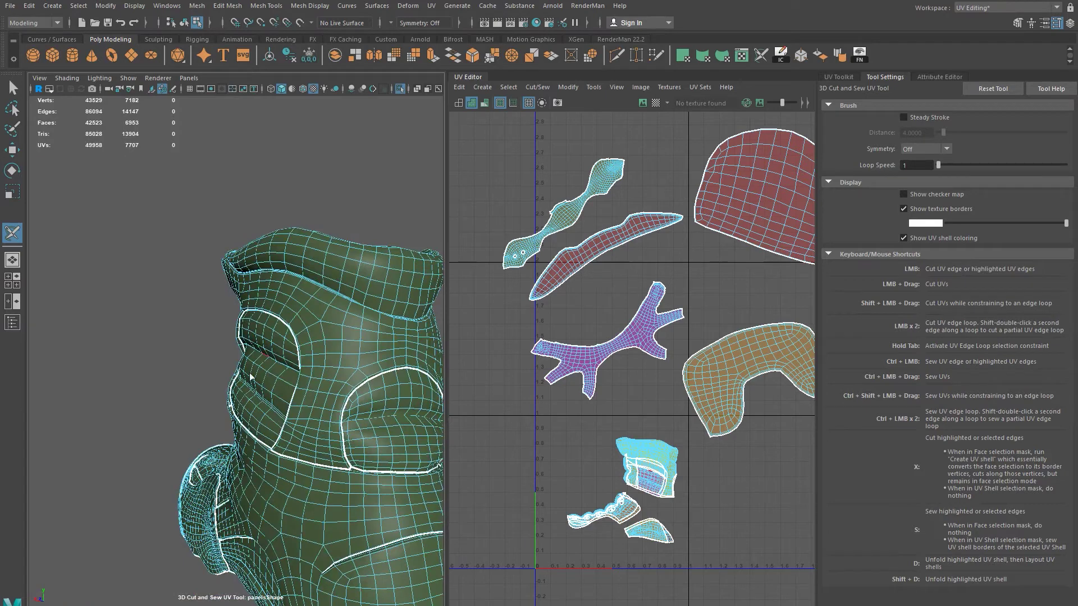
pyautogui.keyDown('alt'); pyautogui.moveTo(303, 451); pyautogui.dragTo(236, 416); pyautogui.keyUp('alt')
pyautogui.keyDown('alt'); pyautogui.moveTo(316, 430); pyautogui.dragTo(163, 420); pyautogui.keyUp('alt')
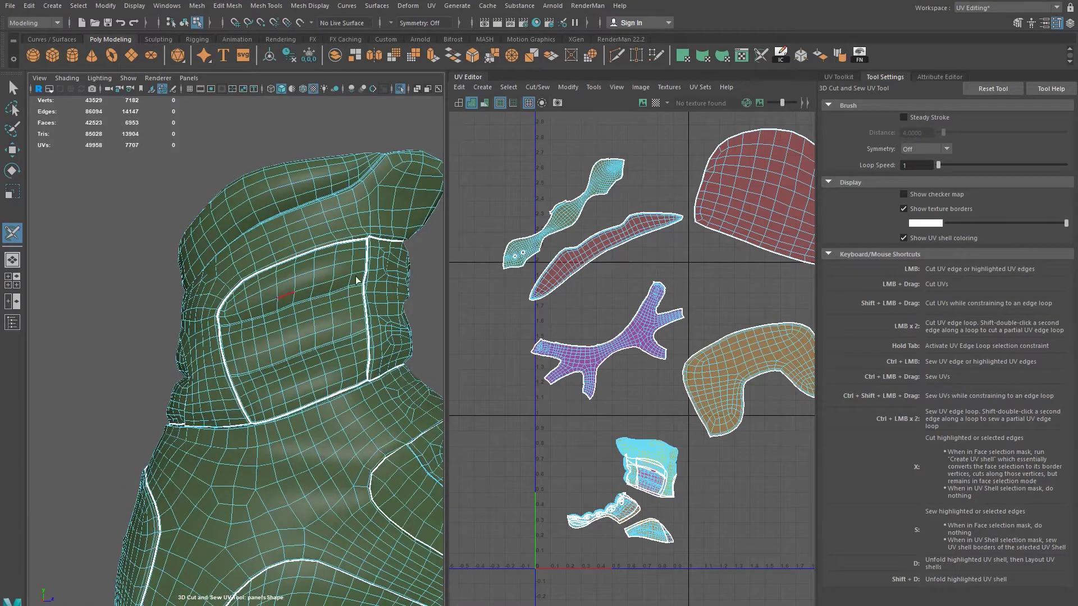
pyautogui.keyDown('alt'); pyautogui.moveTo(279, 369); pyautogui.dragTo(281, 520); pyautogui.keyUp('alt')
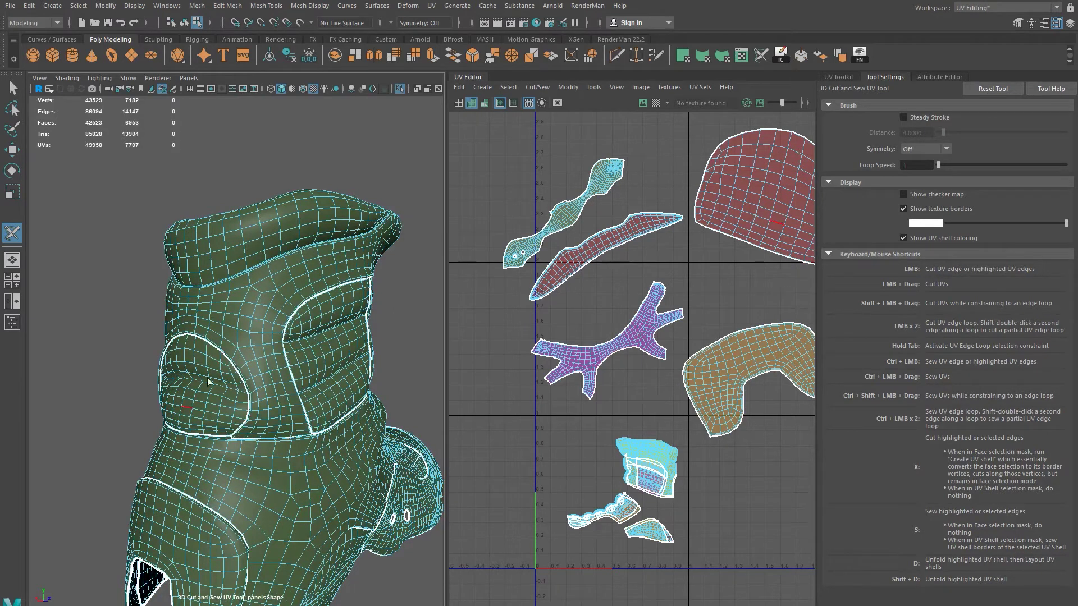
# Step: Extend the UV seam from the inset panel's upper front corner along the groove below the collar toward the shaft's front edge
pyautogui.keyDown('alt'); pyautogui.moveTo(341, 375); pyautogui.dragTo(231, 261); pyautogui.keyUp('alt')
pyautogui.keyDown('alt'); pyautogui.moveTo(231, 305); pyautogui.dragTo(330, 445, button='middle'); pyautogui.keyUp('alt')
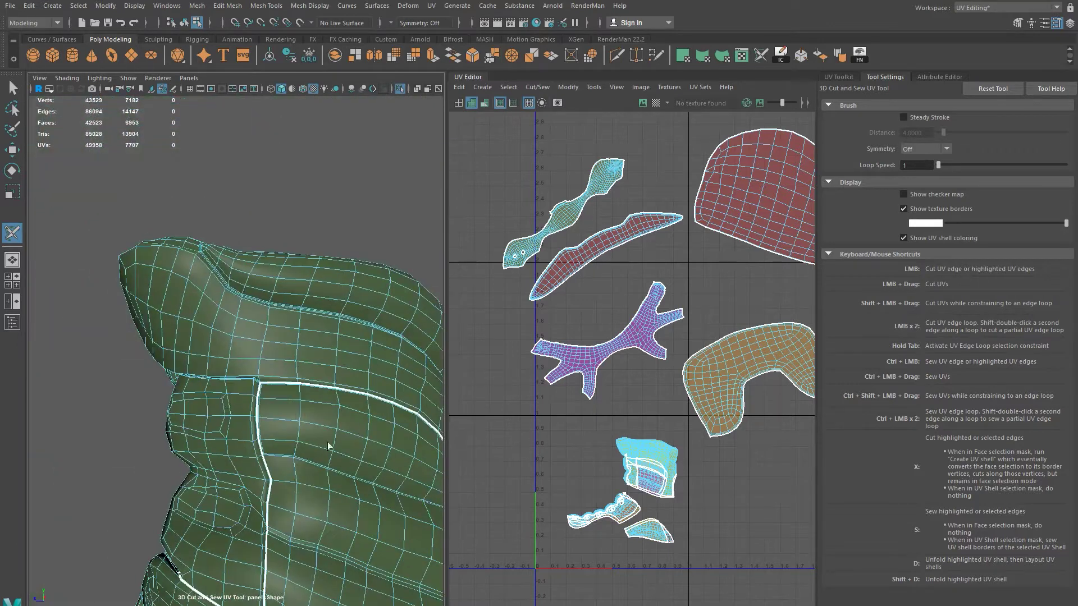
pyautogui.keyDown('alt'); pyautogui.moveTo(330, 445); pyautogui.dragTo(353, 508, button='right'); pyautogui.keyUp('alt')
pyautogui.keyDown('alt'); pyautogui.moveTo(354, 507); pyautogui.dragTo(313, 464); pyautogui.keyUp('alt')
pyautogui.doubleClick(309, 427)
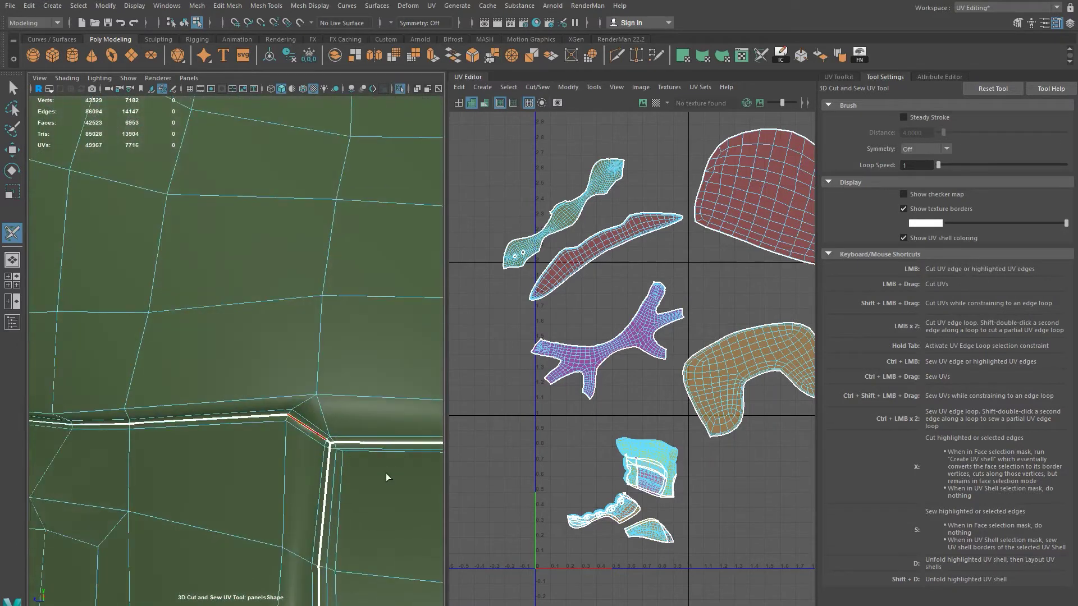
pyautogui.keyDown('alt'); pyautogui.moveTo(385, 473); pyautogui.dragTo(366, 445, button='right'); pyautogui.keyUp('alt')
pyautogui.keyDown('alt'); pyautogui.moveTo(365, 445); pyautogui.dragTo(427, 545); pyautogui.keyUp('alt')
# Step: Cut a UV seam along the groove below the ankle eyelets, starting from the corner of the existing seam
pyautogui.keyDown('alt'); pyautogui.moveTo(213, 393); pyautogui.dragTo(337, 371); pyautogui.keyUp('alt')
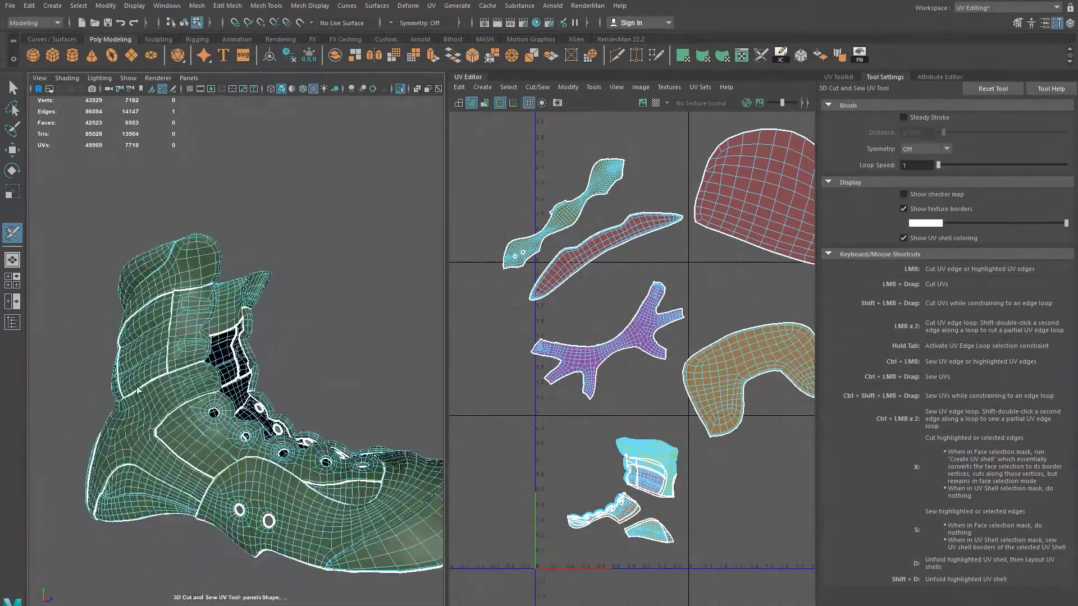
pyautogui.keyDown('alt'); pyautogui.moveTo(141, 337); pyautogui.dragTo(231, 430, button='right'); pyautogui.keyUp('alt')
pyautogui.keyDown('alt'); pyautogui.moveTo(240, 411); pyautogui.dragTo(266, 278); pyautogui.keyUp('alt')
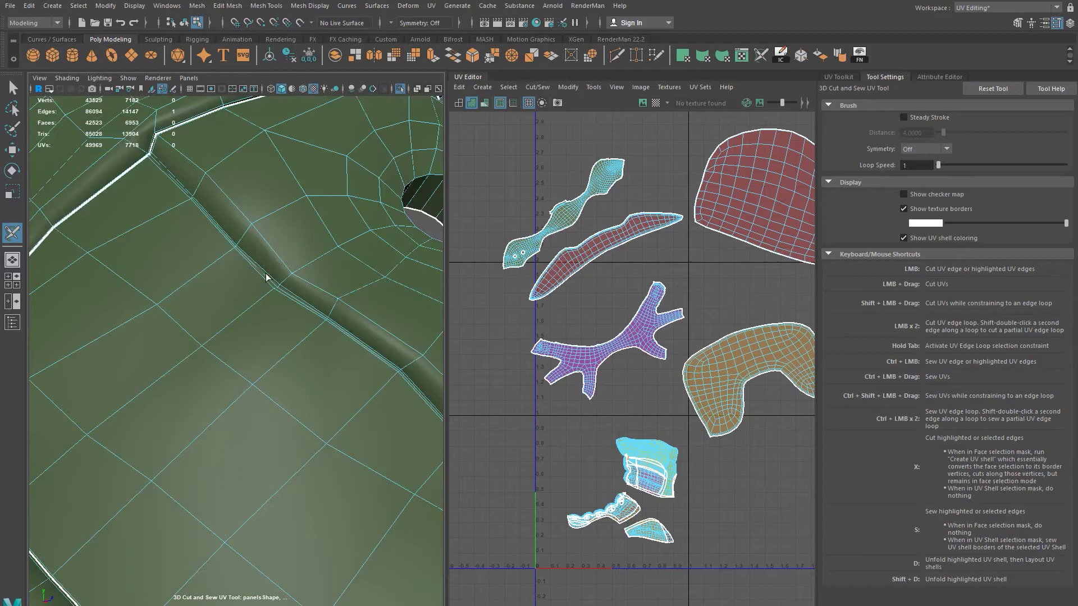
# Step: Cut the UV edge loop along the groove below the lace eyelet strip and check the seam corner at its end
pyautogui.doubleClick(282, 293)
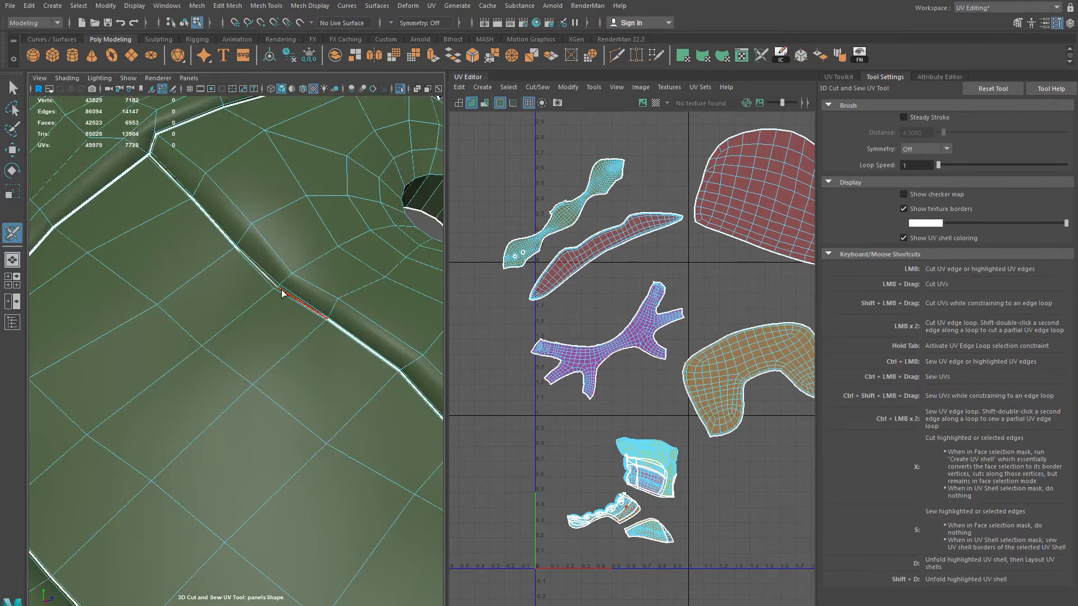
pyautogui.keyDown('alt'); pyautogui.moveTo(316, 328); pyautogui.dragTo(308, 351, button='right'); pyautogui.keyUp('alt')
pyautogui.moveTo(308, 351)
pyautogui.keyDown('alt'); pyautogui.mouseDown()
pyautogui.moveTo(224, 267)
pyautogui.moveTo(294, 349)
pyautogui.mouseUp(); pyautogui.keyUp('alt')
pyautogui.keyDown('alt'); pyautogui.moveTo(295, 350); pyautogui.dragTo(171, 298, button='middle'); pyautogui.keyUp('alt')
pyautogui.keyDown('alt'); pyautogui.moveTo(171, 298); pyautogui.dragTo(197, 305, button='right'); pyautogui.keyUp('alt')
pyautogui.keyDown('alt'); pyautogui.moveTo(197, 305); pyautogui.dragTo(192, 306); pyautogui.keyUp('alt')
pyautogui.keyDown('alt'); pyautogui.moveTo(193, 305); pyautogui.dragTo(280, 378, button='right'); pyautogui.keyUp('alt')
pyautogui.keyDown('alt'); pyautogui.moveTo(343, 331); pyautogui.dragTo(311, 356); pyautogui.keyUp('alt')
pyautogui.keyDown('alt'); pyautogui.moveTo(284, 382); pyautogui.dragTo(231, 498, button='right'); pyautogui.keyUp('alt')
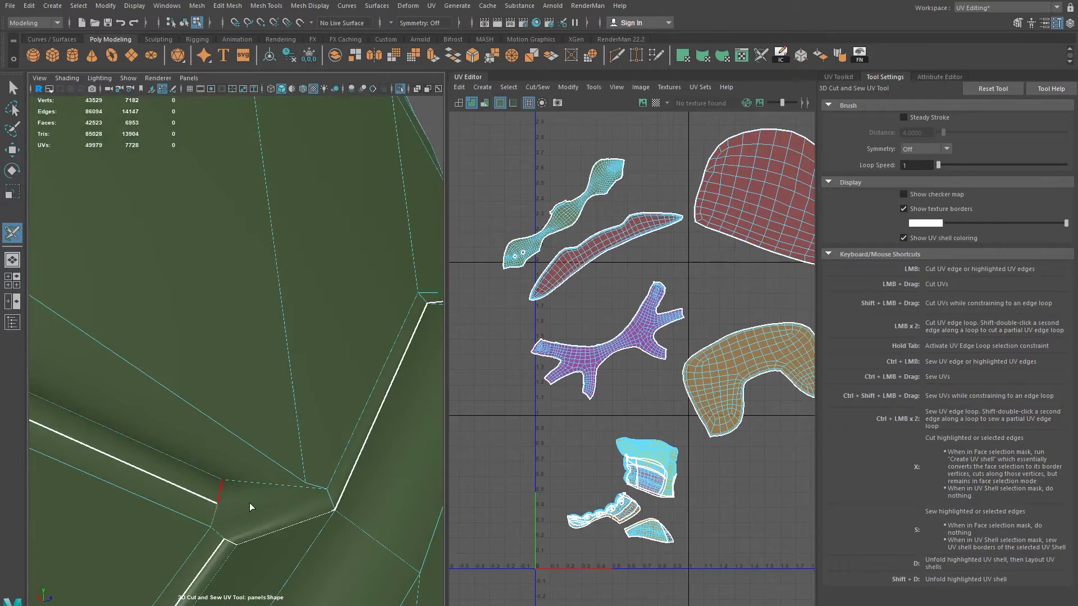
pyautogui.keyDown('alt'); pyautogui.moveTo(363, 477); pyautogui.dragTo(361, 479); pyautogui.keyUp('alt')
pyautogui.keyDown('alt'); pyautogui.moveTo(388, 460); pyautogui.dragTo(352, 481, button='middle'); pyautogui.keyUp('alt')
pyautogui.keyDown('alt'); pyautogui.moveTo(353, 482); pyautogui.dragTo(356, 470); pyautogui.keyUp('alt')
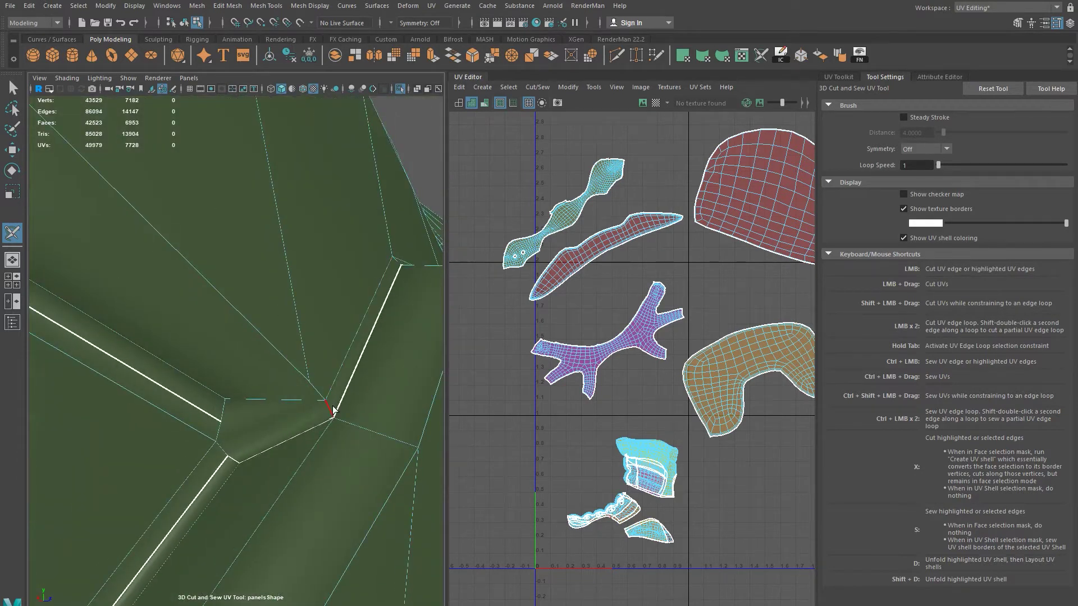
# Step: Cut the matching UV edge loop below the lace eyelet strip on the opposite side of the boot
pyautogui.keyDown('alt'); pyautogui.moveTo(360, 339); pyautogui.dragTo(186, 364, button='right'); pyautogui.keyUp('alt')
pyautogui.keyDown('alt'); pyautogui.moveTo(186, 364); pyautogui.dragTo(174, 432); pyautogui.keyUp('alt')
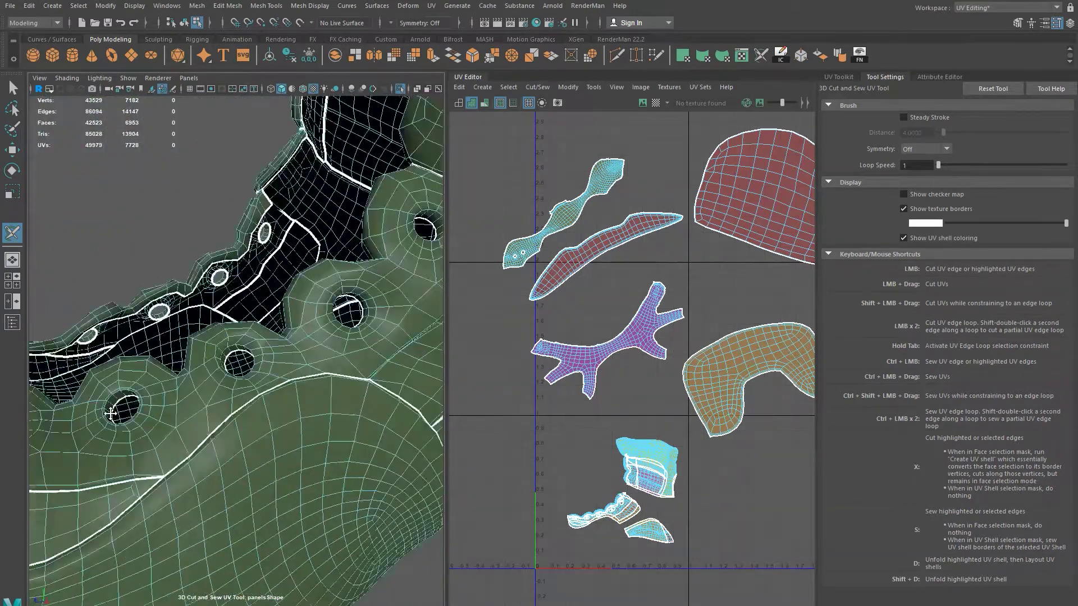
pyautogui.keyDown('alt'); pyautogui.moveTo(174, 432); pyautogui.dragTo(112, 454, button='middle'); pyautogui.keyUp('alt')
pyautogui.keyDown('alt'); pyautogui.moveTo(112, 455); pyautogui.dragTo(301, 438, button='right'); pyautogui.keyUp('alt')
pyautogui.keyDown('alt'); pyautogui.moveTo(301, 438); pyautogui.dragTo(201, 368); pyautogui.keyUp('alt')
pyautogui.keyDown('alt'); pyautogui.moveTo(201, 367); pyautogui.dragTo(240, 393, button='right'); pyautogui.keyUp('alt')
pyautogui.doubleClick(346, 212)
pyautogui.keyDown('alt'); pyautogui.moveTo(364, 253); pyautogui.dragTo(264, 263, button='right'); pyautogui.keyUp('alt')
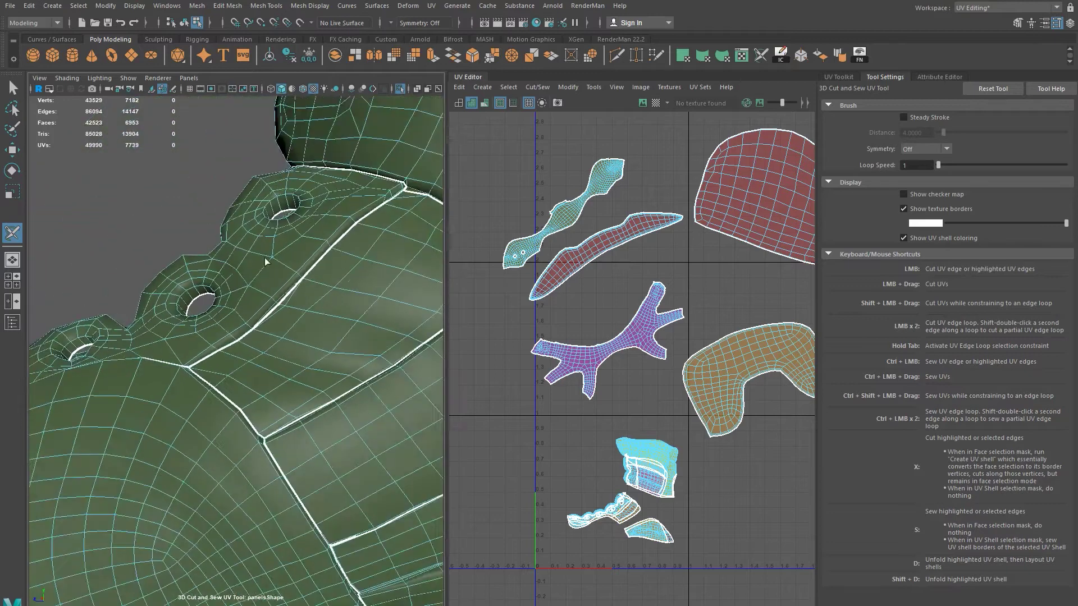
# Step: Cut the UV edge loop along the lower seam of the arch-shaped side panel near the sole
pyautogui.keyDown('alt'); pyautogui.moveTo(265, 263); pyautogui.dragTo(298, 275); pyautogui.keyUp('alt')
pyautogui.keyDown('alt'); pyautogui.moveTo(298, 275); pyautogui.dragTo(255, 305, button='middle'); pyautogui.keyUp('alt')
pyautogui.keyDown('alt'); pyautogui.moveTo(255, 306); pyautogui.dragTo(351, 377); pyautogui.keyUp('alt')
pyautogui.keyDown('alt'); pyautogui.moveTo(350, 377); pyautogui.dragTo(264, 359, button='right'); pyautogui.keyUp('alt')
pyautogui.keyDown('alt'); pyautogui.moveTo(264, 359); pyautogui.dragTo(247, 314); pyautogui.keyUp('alt')
pyautogui.keyDown('alt'); pyautogui.moveTo(248, 315); pyautogui.dragTo(361, 433, button='right'); pyautogui.keyUp('alt')
pyautogui.keyDown('alt'); pyautogui.moveTo(361, 433); pyautogui.dragTo(359, 603); pyautogui.keyUp('alt')
pyautogui.doubleClick(320, 566)
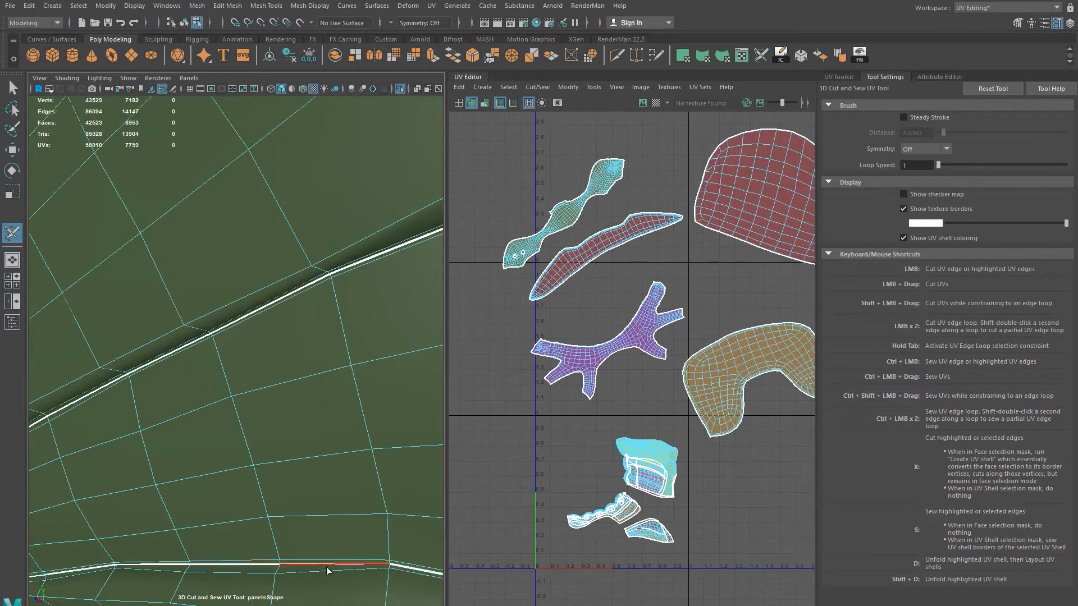
# Step: Cut the lower seam loop of the arch-shaped panel on the other side of the boot
pyautogui.keyDown('alt'); pyautogui.moveTo(330, 570); pyautogui.dragTo(311, 555); pyautogui.keyUp('alt')
pyautogui.keyDown('alt'); pyautogui.moveTo(352, 533); pyautogui.dragTo(258, 510, button='middle'); pyautogui.keyUp('alt')
pyautogui.moveTo(257, 510)
pyautogui.keyDown('alt'); pyautogui.mouseDown()
pyautogui.moveTo(243, 517)
pyautogui.moveTo(258, 506)
pyautogui.mouseUp(); pyautogui.keyUp('alt')
pyautogui.keyDown('alt'); pyautogui.moveTo(271, 466); pyautogui.dragTo(150, 418); pyautogui.keyUp('alt')
pyautogui.keyDown('alt'); pyautogui.moveTo(148, 416); pyautogui.dragTo(250, 492, button='right'); pyautogui.keyUp('alt')
pyautogui.moveTo(251, 492)
pyautogui.keyDown('alt'); pyautogui.mouseDown()
pyautogui.moveTo(237, 462)
pyautogui.moveTo(260, 457)
pyautogui.moveTo(271, 513)
pyautogui.moveTo(240, 474)
pyautogui.mouseUp(); pyautogui.keyUp('alt')
pyautogui.scroll(3, 240, 477)
pyautogui.doubleClick(272, 512)
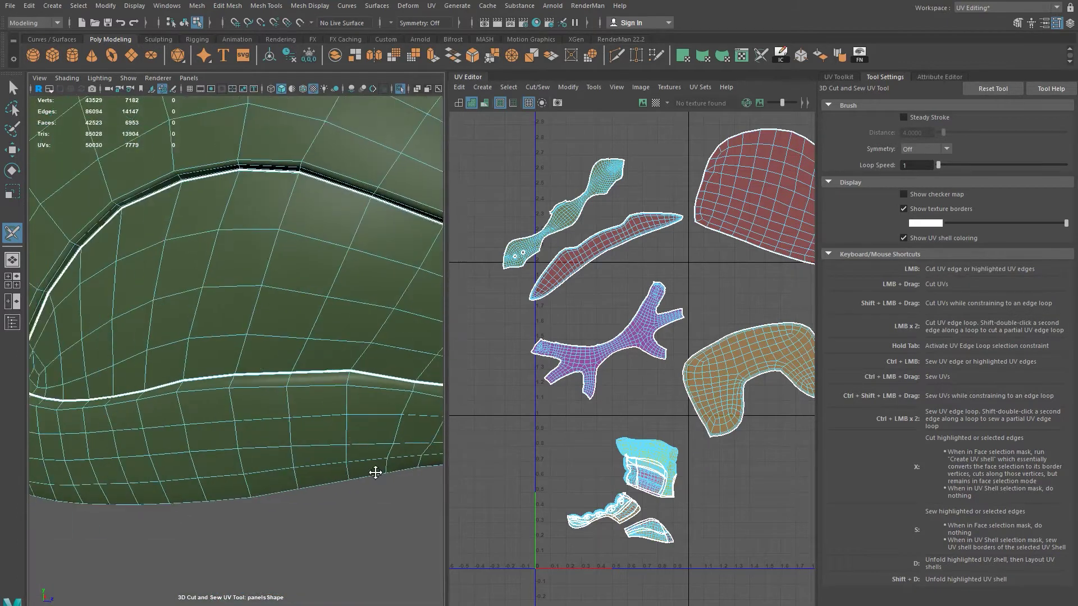
# Step: Examine the seam corner at the end of the arch-shaped panel and the UV cuts around the whole boot
pyautogui.keyDown('alt'); pyautogui.moveTo(240, 474); pyautogui.dragTo(257, 403, button='middle'); pyautogui.keyUp('alt')
pyautogui.keyDown('alt'); pyautogui.moveTo(257, 403); pyautogui.dragTo(176, 404); pyautogui.keyUp('alt')
pyautogui.keyDown('alt'); pyautogui.moveTo(176, 405); pyautogui.dragTo(209, 411, button='middle'); pyautogui.keyUp('alt')
pyautogui.keyDown('alt'); pyautogui.moveTo(209, 411); pyautogui.dragTo(198, 411, button='right'); pyautogui.keyUp('alt')
pyautogui.keyDown('alt'); pyautogui.moveTo(198, 411); pyautogui.dragTo(224, 361); pyautogui.keyUp('alt')
pyautogui.keyDown('alt'); pyautogui.moveTo(224, 361); pyautogui.dragTo(255, 392, button='right'); pyautogui.keyUp('alt')
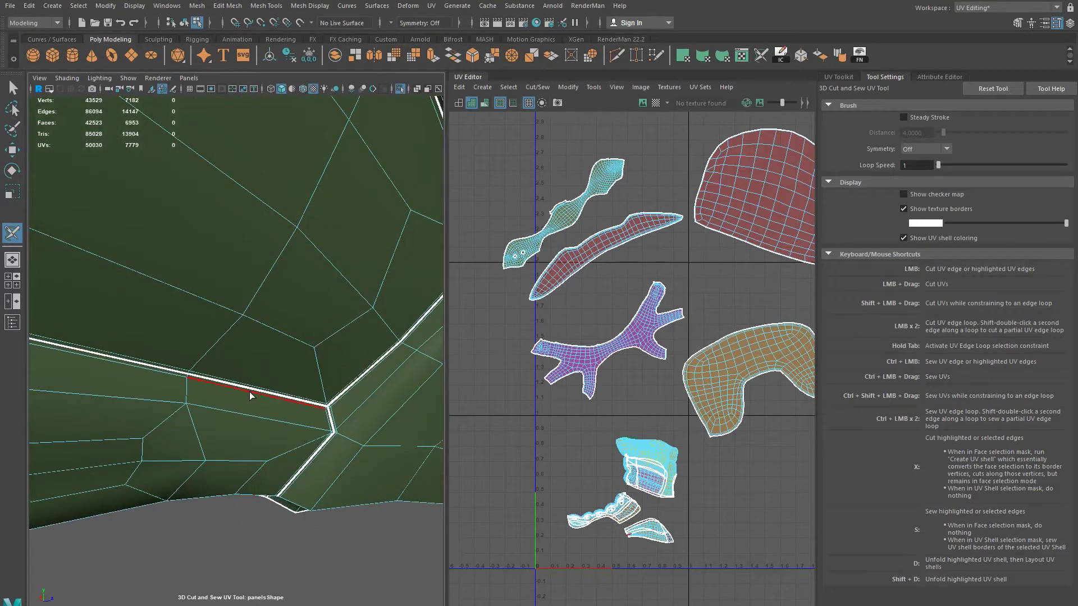
pyautogui.click(249, 393)
pyautogui.keyDown('alt'); pyautogui.moveTo(417, 361); pyautogui.dragTo(331, 324); pyautogui.keyUp('alt')
pyautogui.keyDown('alt'); pyautogui.moveTo(365, 227); pyautogui.dragTo(270, 245, button='right'); pyautogui.keyUp('alt')
pyautogui.keyDown('alt'); pyautogui.moveTo(269, 245); pyautogui.dragTo(264, 300); pyautogui.keyUp('alt')
pyautogui.keyDown('alt'); pyautogui.moveTo(264, 301); pyautogui.dragTo(151, 272, button='right'); pyautogui.keyUp('alt')
pyautogui.keyDown('alt'); pyautogui.moveTo(152, 273); pyautogui.dragTo(388, 256); pyautogui.keyUp('alt')
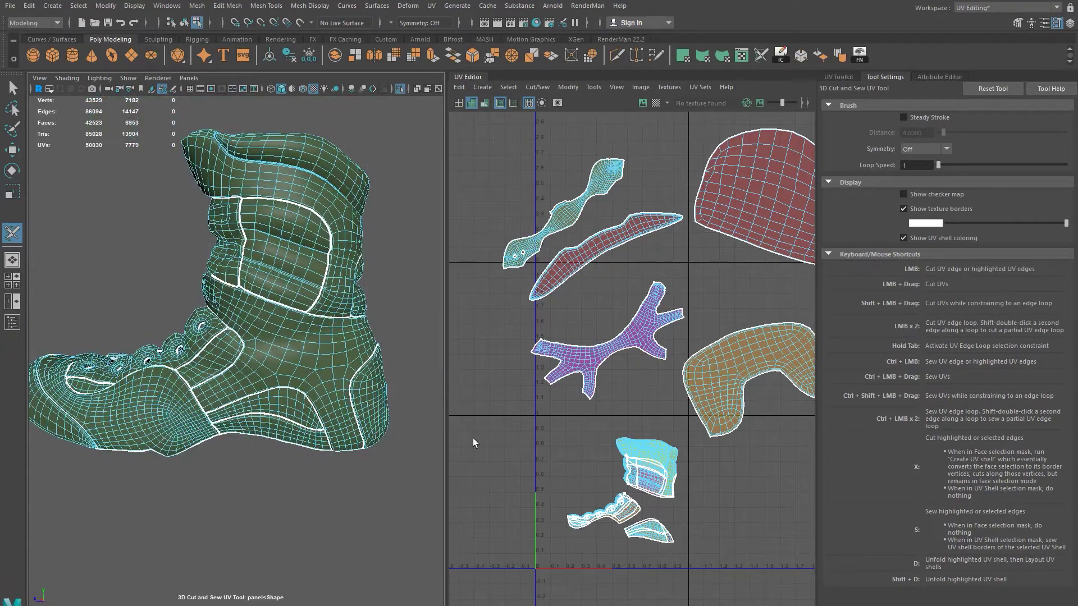
# Step: Unfold the arch-shaped side panel's UV shell and move it away from the shells still stacked in the 0–1 tile
pyautogui.keyDown('ctrl'); pyautogui.keyDown('shift'); pyautogui.moveTo(285, 351); pyautogui.dragTo(319, 305, button='right'); pyautogui.keyUp('shift'); pyautogui.keyUp('ctrl')
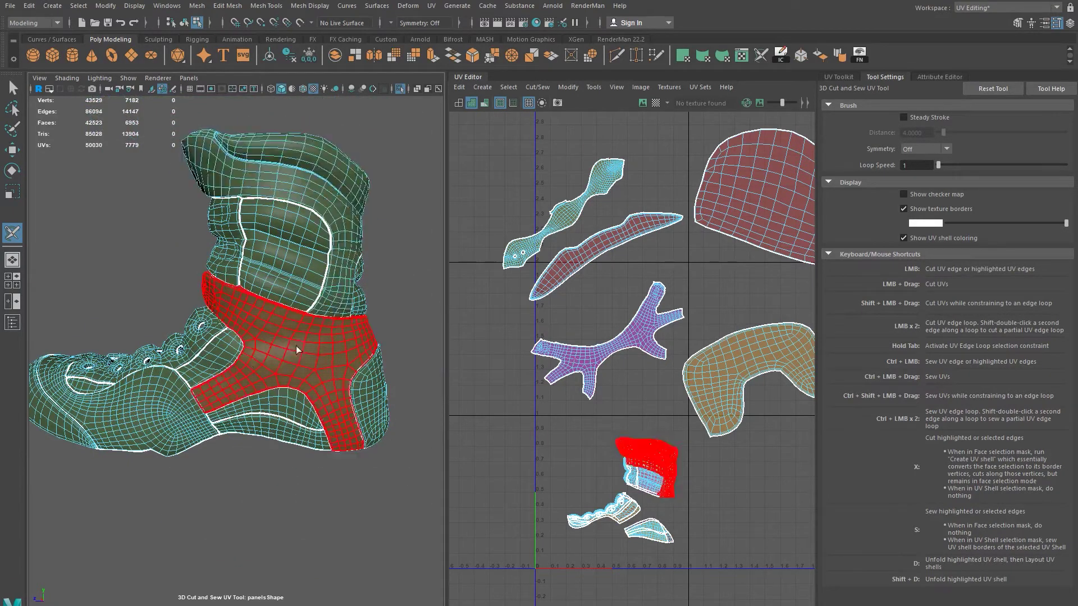
pyautogui.keyDown('alt'); pyautogui.moveTo(399, 436); pyautogui.dragTo(227, 405); pyautogui.keyUp('alt')
pyautogui.keyDown('alt'); pyautogui.moveTo(228, 405); pyautogui.dragTo(337, 438, button='right'); pyautogui.keyUp('alt')
pyautogui.keyDown('alt'); pyautogui.moveTo(337, 438); pyautogui.dragTo(274, 409); pyautogui.keyUp('alt')
pyautogui.keyDown('alt'); pyautogui.moveTo(263, 452); pyautogui.dragTo(288, 410); pyautogui.keyUp('alt')
pyautogui.click(284, 401)
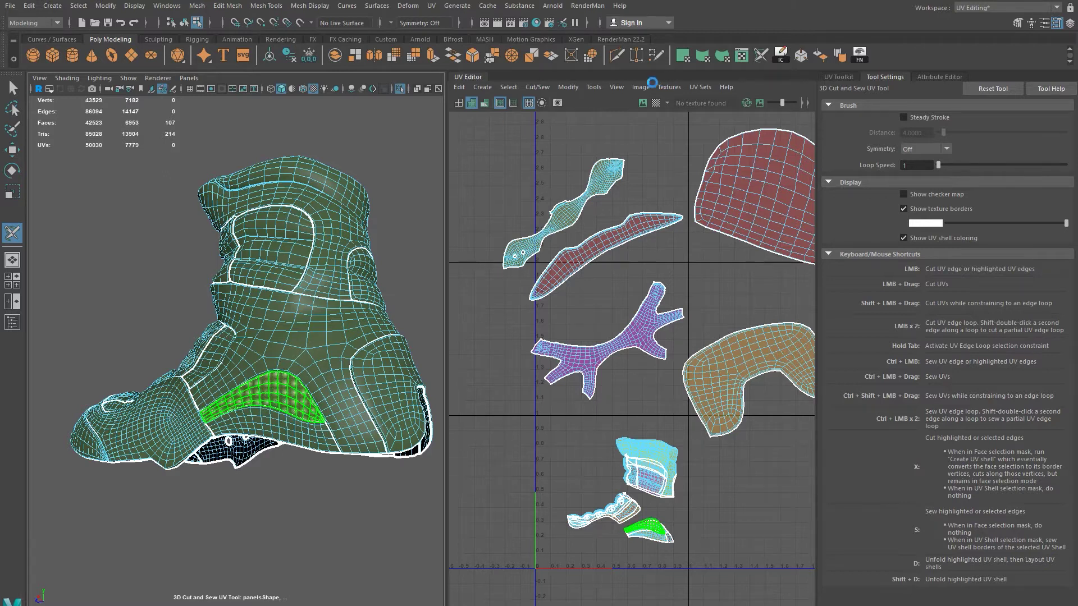
pyautogui.press('w')
pyautogui.moveTo(629, 545); pyautogui.dragTo(791, 544)
# Step: Unfold the matching arch-shaped panel shell on the opposite side and place it below the first arch shell
pyautogui.click(764, 56)
pyautogui.keyDown('alt'); pyautogui.moveTo(343, 417); pyautogui.dragTo(210, 432); pyautogui.keyUp('alt')
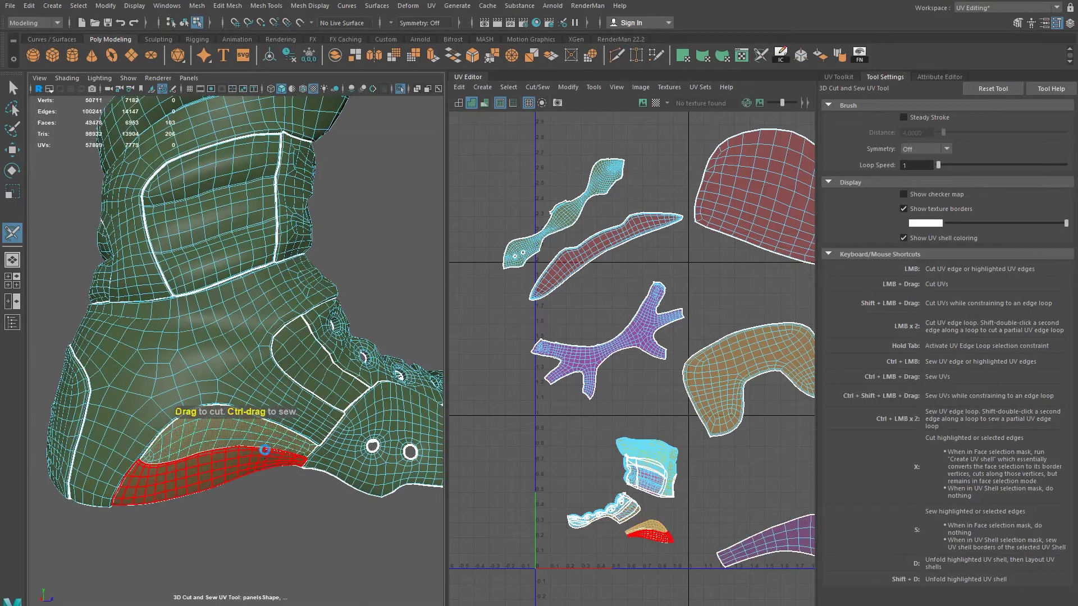
pyautogui.press('d')
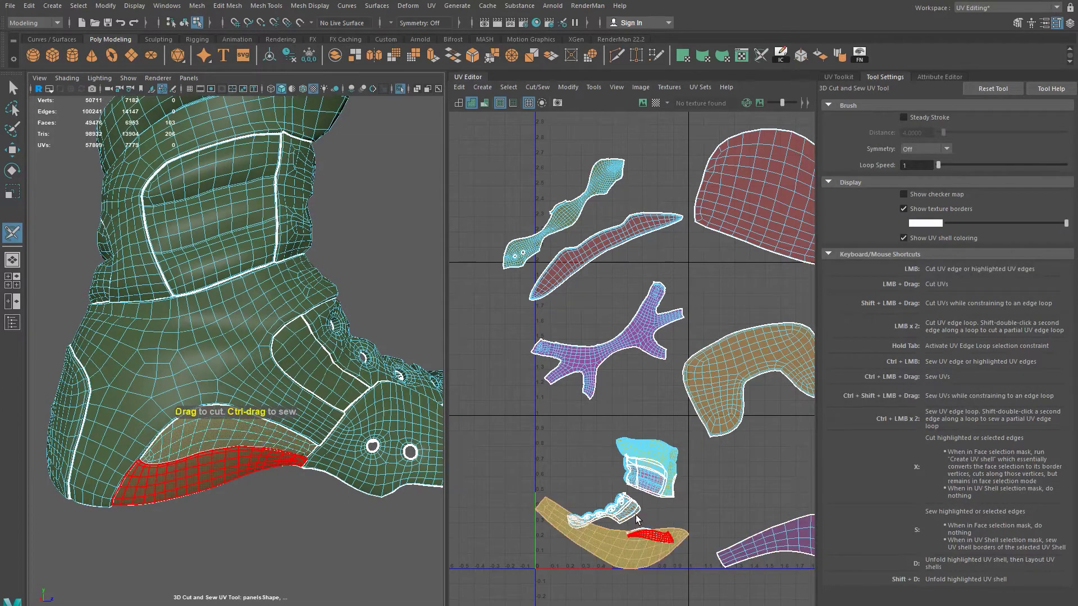
pyautogui.press('a')
pyautogui.press('w')
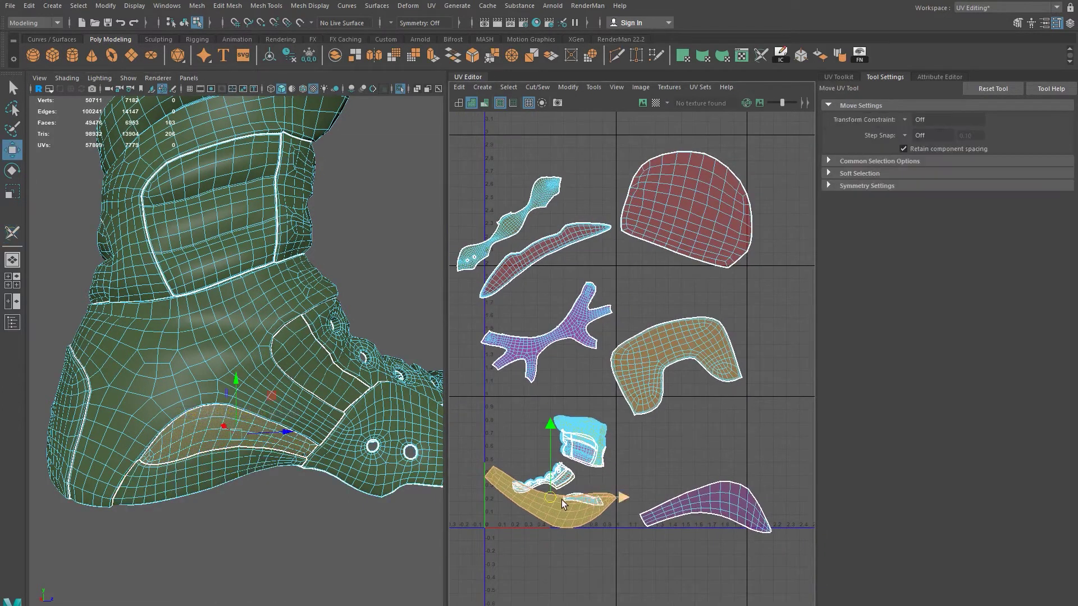
pyautogui.moveTo(550, 497); pyautogui.dragTo(709, 561)
# Step: Cut the missing UV edge at the corner between the lace eyelet strip and the rounded side panel
pyautogui.keyDown('alt'); pyautogui.moveTo(282, 420); pyautogui.dragTo(301, 411); pyautogui.keyUp('alt')
pyautogui.press('w')
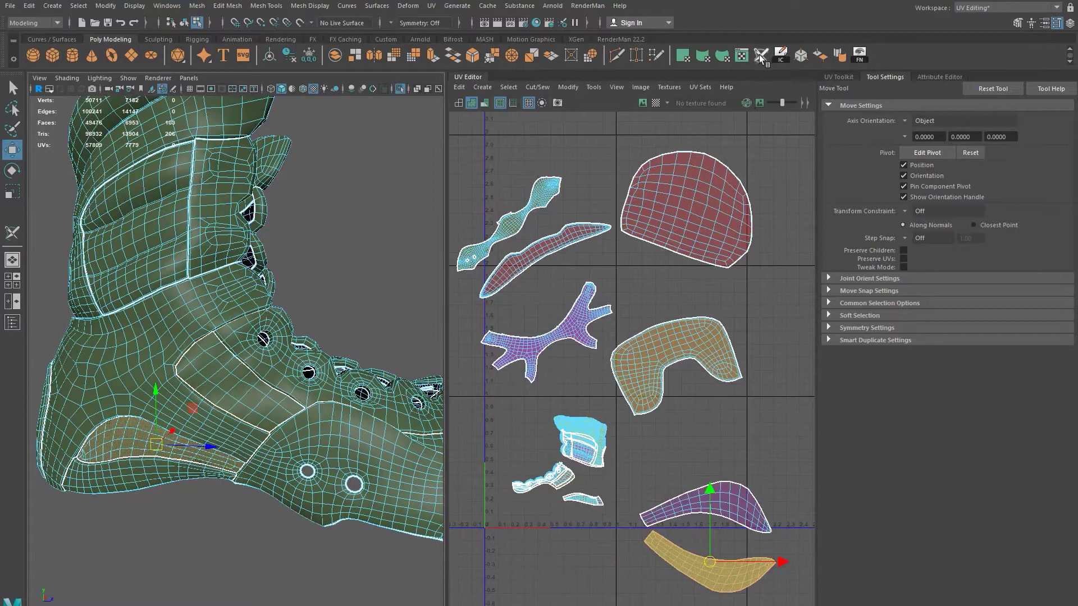
pyautogui.press('y')
pyautogui.keyDown('alt'); pyautogui.moveTo(346, 415); pyautogui.dragTo(206, 374); pyautogui.keyUp('alt')
pyautogui.keyDown('alt'); pyautogui.moveTo(207, 375); pyautogui.dragTo(273, 477, button='right'); pyautogui.keyUp('alt')
pyautogui.keyDown('alt'); pyautogui.moveTo(273, 477); pyautogui.dragTo(223, 368); pyautogui.keyUp('alt')
pyautogui.keyDown('alt'); pyautogui.moveTo(223, 367); pyautogui.dragTo(174, 386, button='right'); pyautogui.keyUp('alt')
pyautogui.keyDown('alt'); pyautogui.moveTo(174, 385); pyautogui.dragTo(247, 308, button='middle'); pyautogui.keyUp('alt')
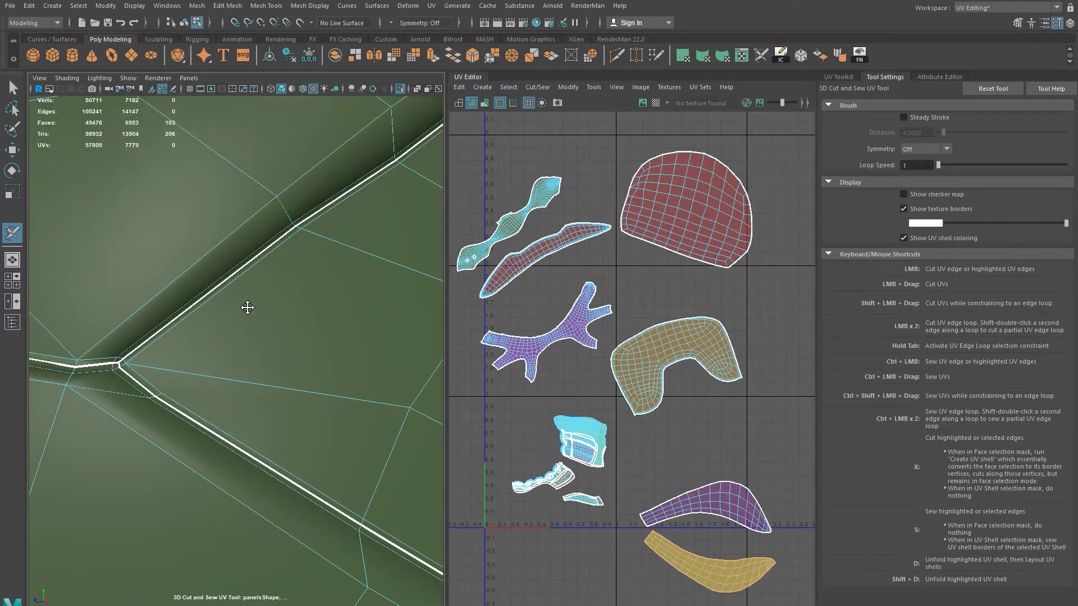
pyautogui.moveTo(247, 307)
pyautogui.keyDown('alt'); pyautogui.mouseDown()
pyautogui.moveTo(289, 309)
pyautogui.moveTo(229, 320)
pyautogui.moveTo(217, 392)
pyautogui.moveTo(172, 431)
pyautogui.moveTo(227, 369)
pyautogui.moveTo(245, 296)
pyautogui.mouseUp(); pyautogui.keyUp('alt')
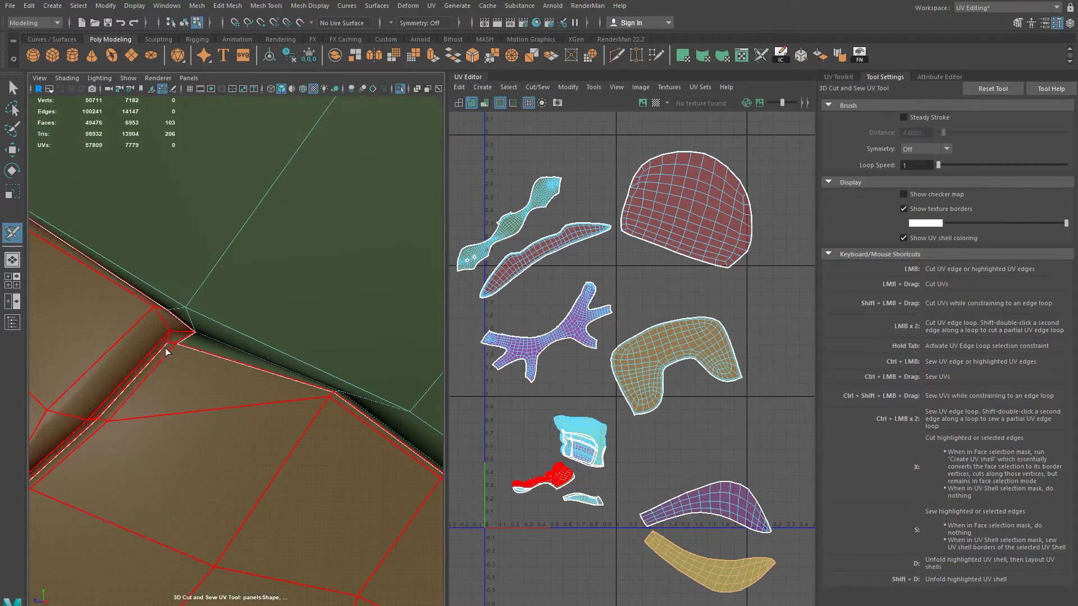
pyautogui.moveTo(200, 352); pyautogui.dragTo(200, 288, button='right')
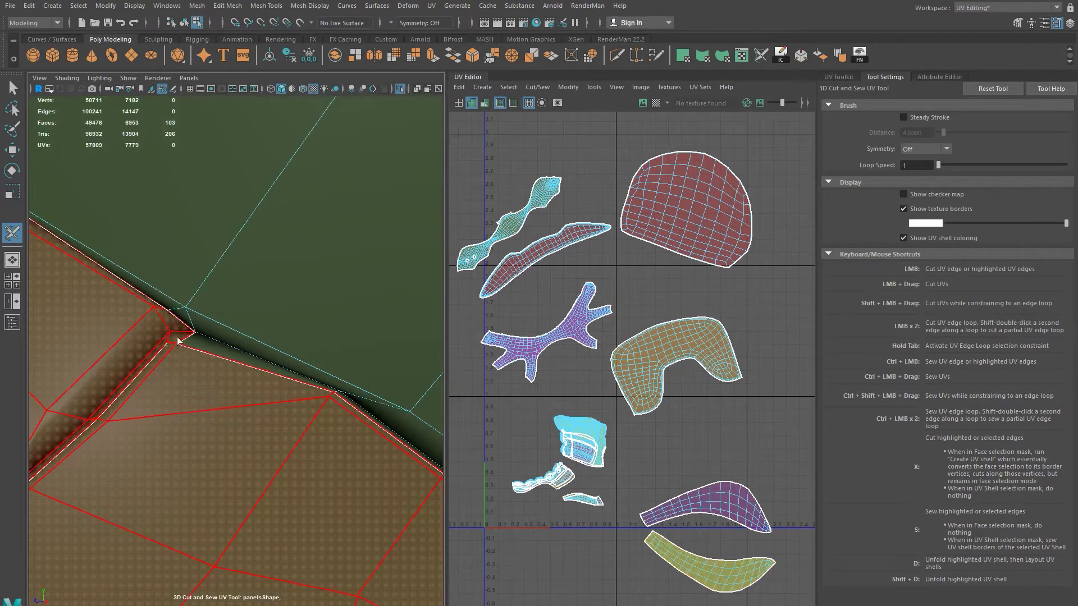
pyautogui.moveTo(209, 379)
pyautogui.mouseDown()
pyautogui.moveTo(308, 446)
pyautogui.moveTo(279, 380)
pyautogui.mouseUp()
pyautogui.moveTo(279, 380)
pyautogui.keyDown('alt'); pyautogui.mouseDown(button='right')
pyautogui.moveTo(312, 399)
pyautogui.moveTo(296, 351)
pyautogui.moveTo(209, 339)
pyautogui.moveTo(255, 318)
pyautogui.mouseUp(button='right'); pyautogui.keyUp('alt')
# Step: Unfold the rounded side panel's shell, move it to the empty area below the 0–1 tile, and save the scene
pyautogui.click(200, 373)
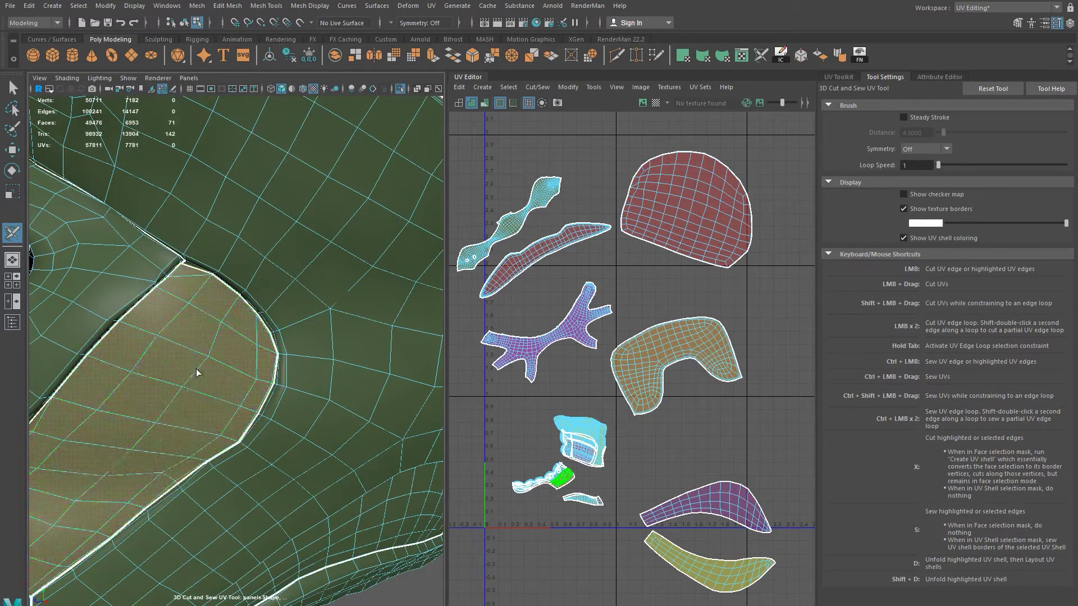
pyautogui.keyDown('alt'); pyautogui.moveTo(200, 373); pyautogui.dragTo(190, 372); pyautogui.keyUp('alt')
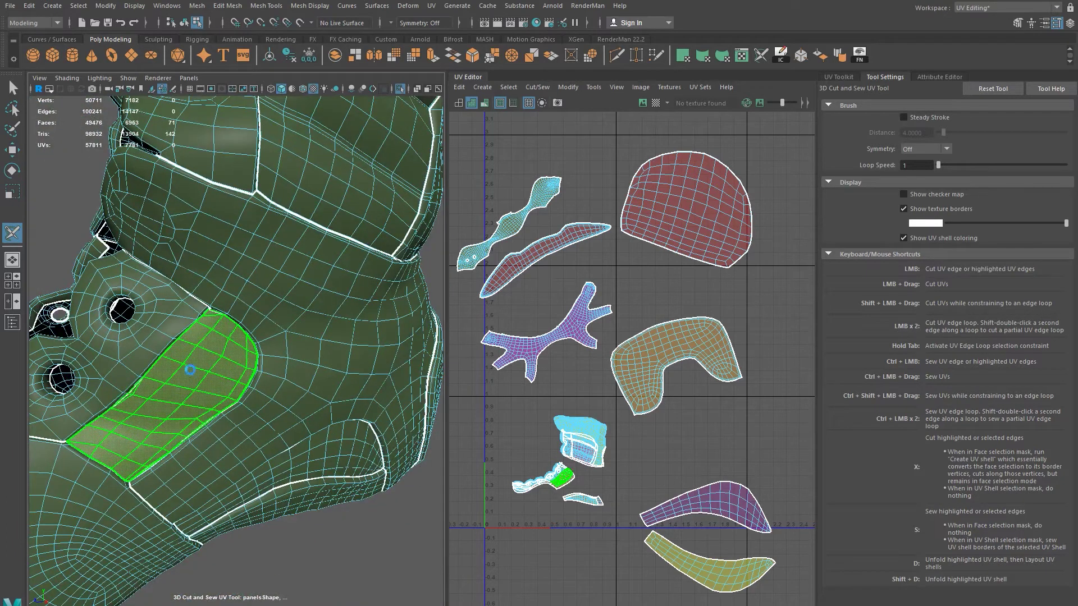
pyautogui.press('w')
pyautogui.moveTo(639, 470); pyautogui.dragTo(798, 469)
pyautogui.moveTo(662, 564); pyautogui.dragTo(453, 565, button='middle')
pyautogui.keyDown('alt'); pyautogui.moveTo(664, 490); pyautogui.dragTo(628, 295, button='middle'); pyautogui.keyUp('alt')
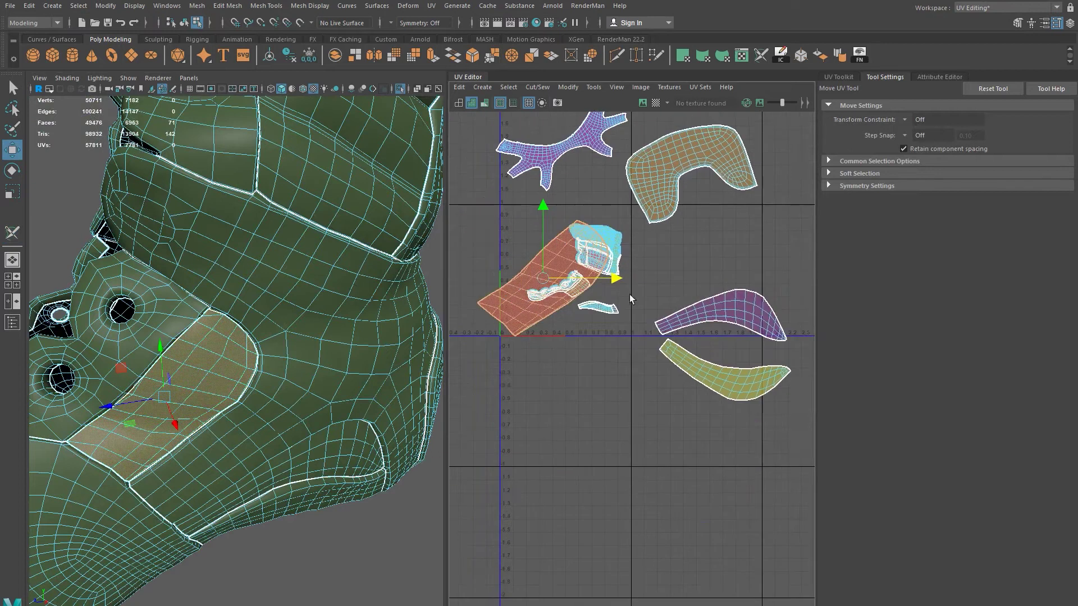
pyautogui.moveTo(534, 287); pyautogui.dragTo(557, 503)
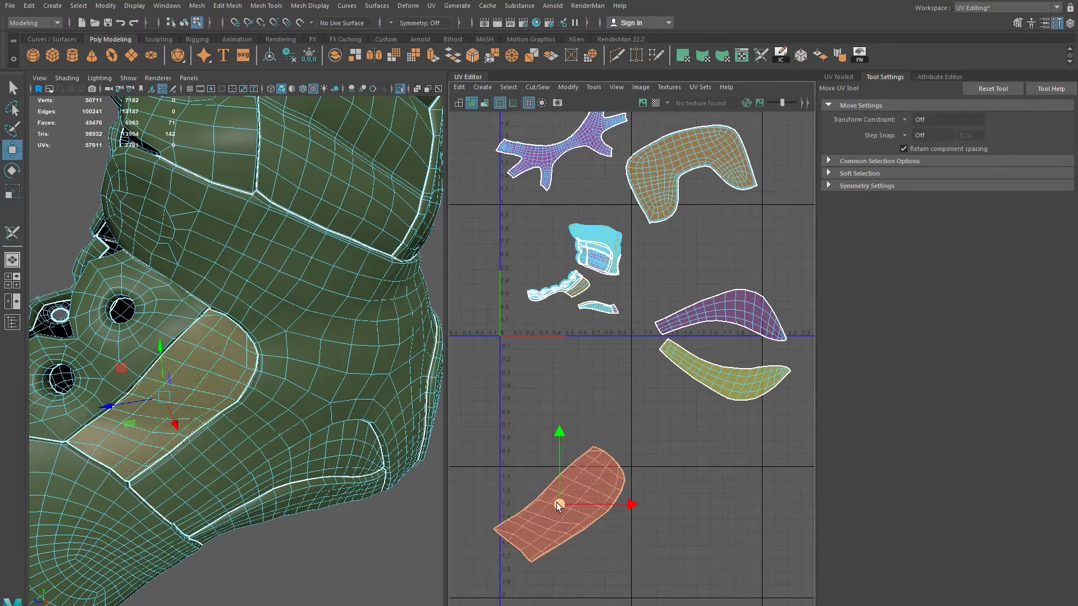
pyautogui.hotkey('ctrl', 's')
pyautogui.click(514, 329)
# Step: Unfold the ribbed ankle panel's UV shell and move it beside the rounded side panel's shell
pyautogui.hotkey('shift', 'x')
pyautogui.keyDown('alt'); pyautogui.moveTo(323, 362); pyautogui.dragTo(286, 308); pyautogui.keyUp('alt')
pyautogui.moveTo(286, 307); pyautogui.dragTo(280, 299, button='right')
pyautogui.keyDown('alt'); pyautogui.moveTo(279, 299); pyautogui.dragTo(286, 350); pyautogui.keyUp('alt')
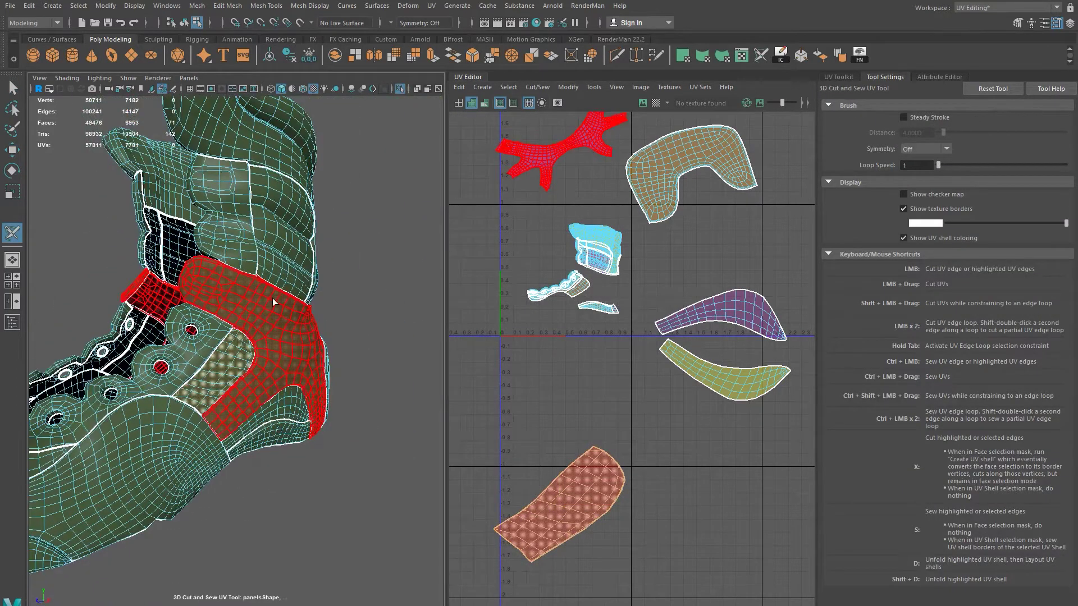
pyautogui.click(279, 249)
pyautogui.click(350, 232)
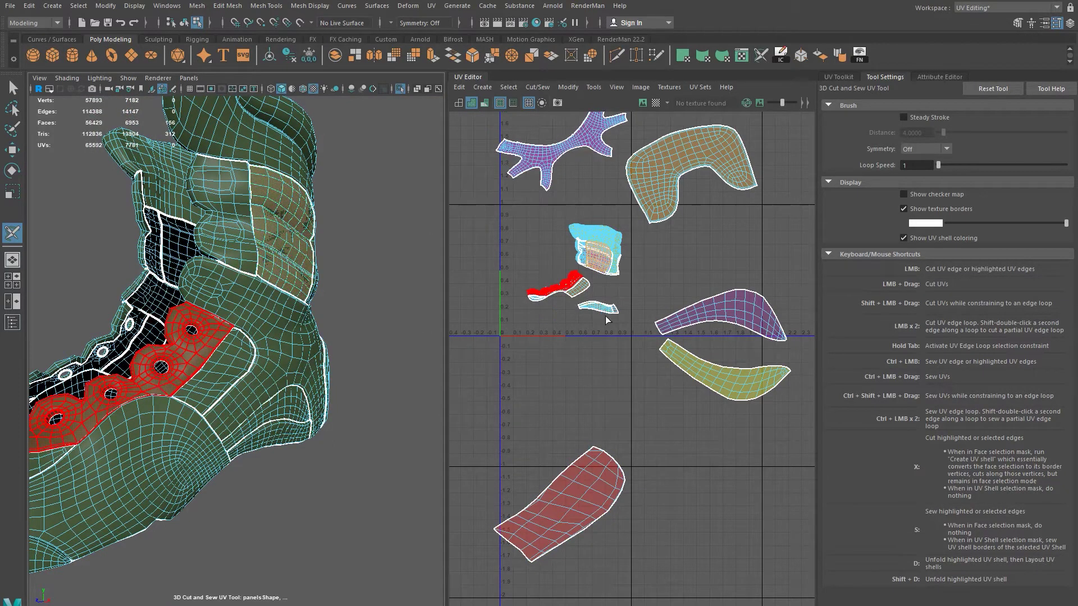
pyautogui.hotkey('shift', 'd')
pyautogui.press('w')
pyautogui.moveTo(553, 270); pyautogui.dragTo(694, 484)
# Step: Unfold the ribbed ankle panel shell on the boot's opposite side and move it below the first ribbed shell
pyautogui.keyDown('alt'); pyautogui.moveTo(128, 239); pyautogui.dragTo(318, 318); pyautogui.keyUp('alt')
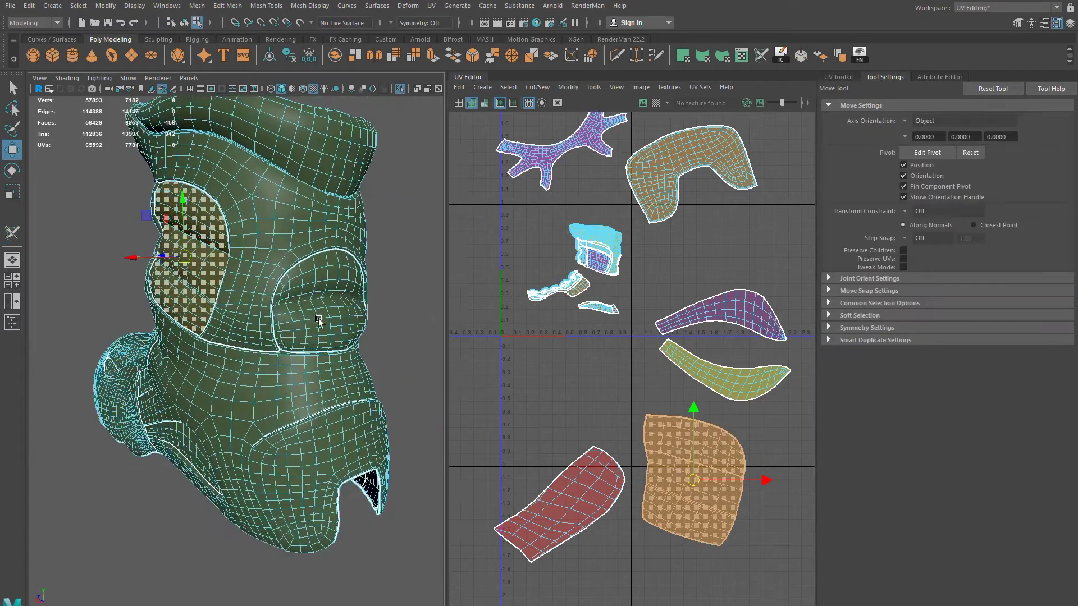
pyautogui.click(762, 55)
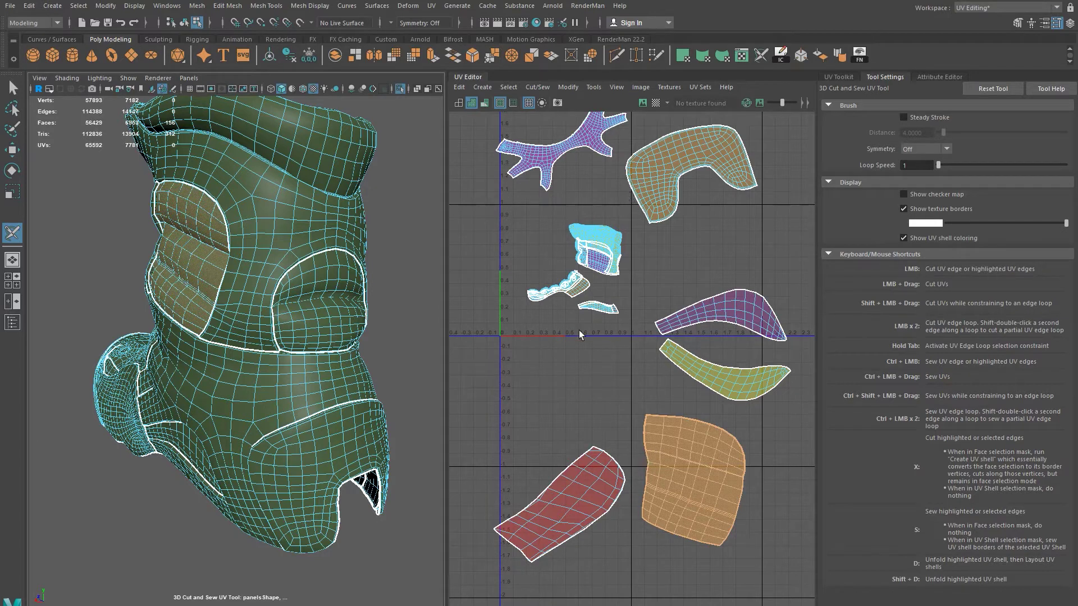
pyautogui.keyDown('alt'); pyautogui.moveTo(241, 287); pyautogui.dragTo(284, 272); pyautogui.keyUp('alt')
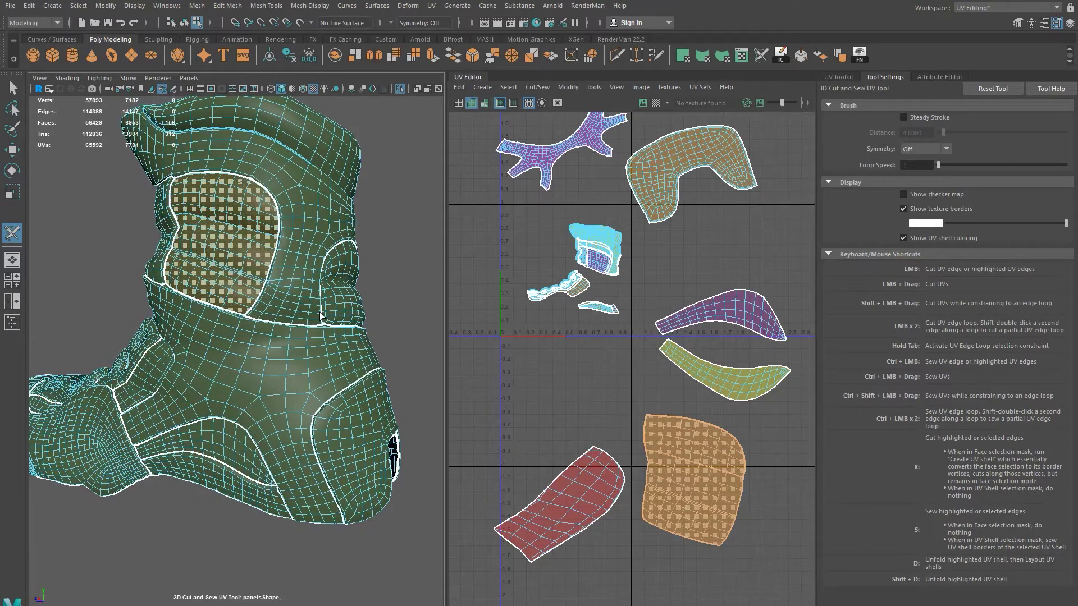
pyautogui.keyDown('alt'); pyautogui.moveTo(329, 304); pyautogui.dragTo(259, 310); pyautogui.keyUp('alt')
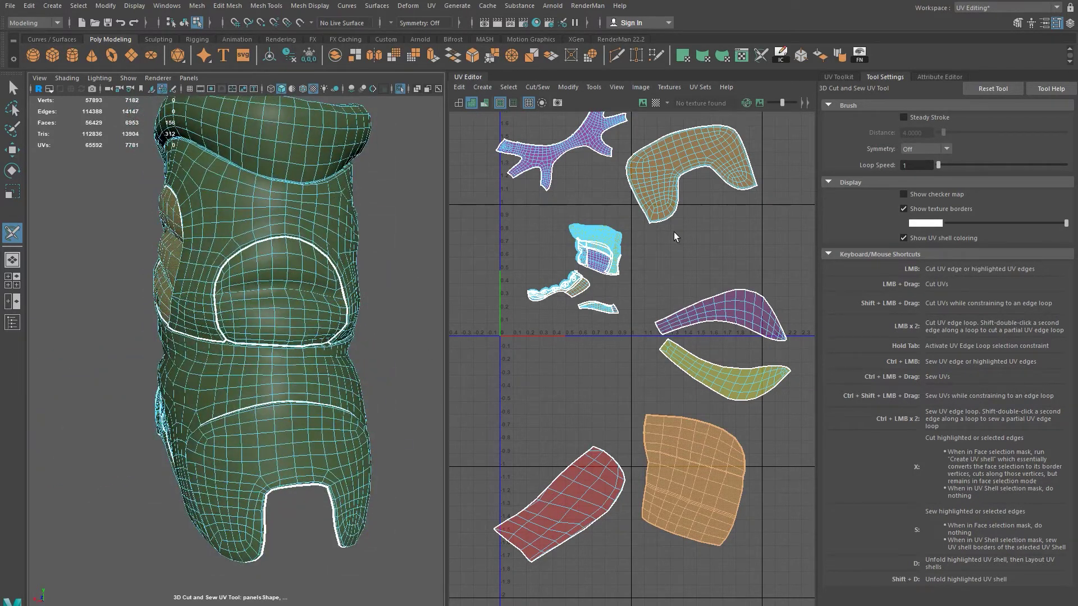
pyautogui.keyDown('alt'); pyautogui.moveTo(373, 362); pyautogui.dragTo(269, 371); pyautogui.keyUp('alt')
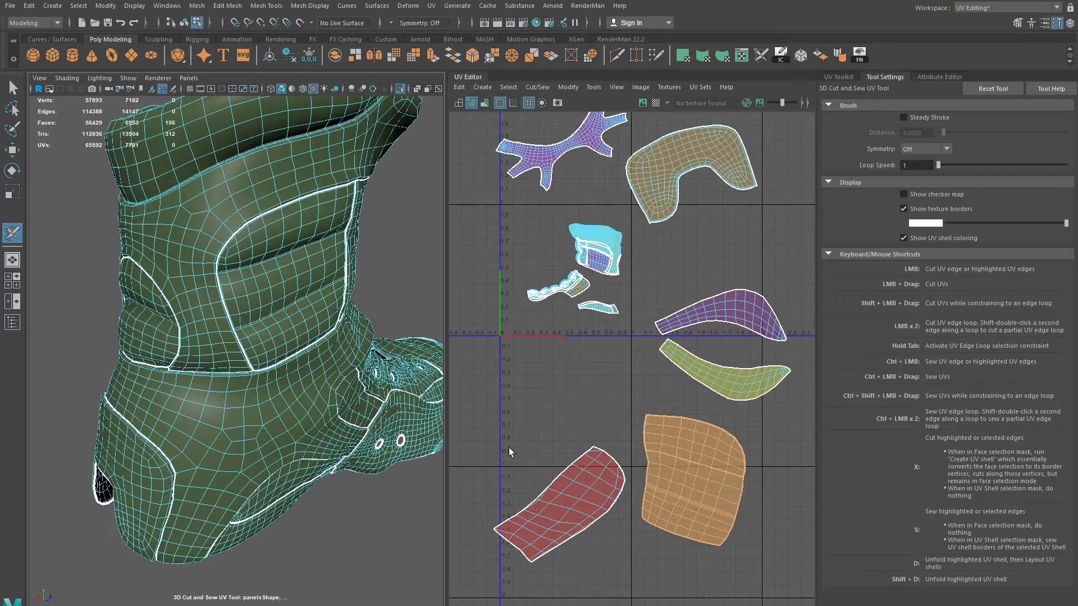
pyautogui.keyDown('alt'); pyautogui.moveTo(278, 330); pyautogui.dragTo(362, 350); pyautogui.keyUp('alt')
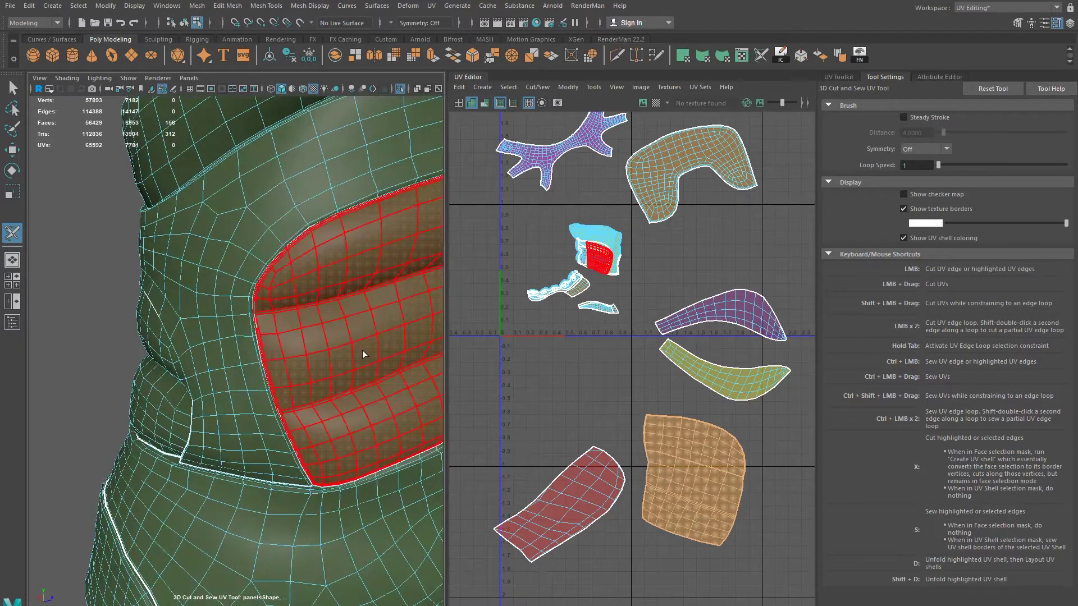
pyautogui.keyDown('alt'); pyautogui.moveTo(379, 371); pyautogui.dragTo(284, 362, button='right'); pyautogui.keyUp('alt')
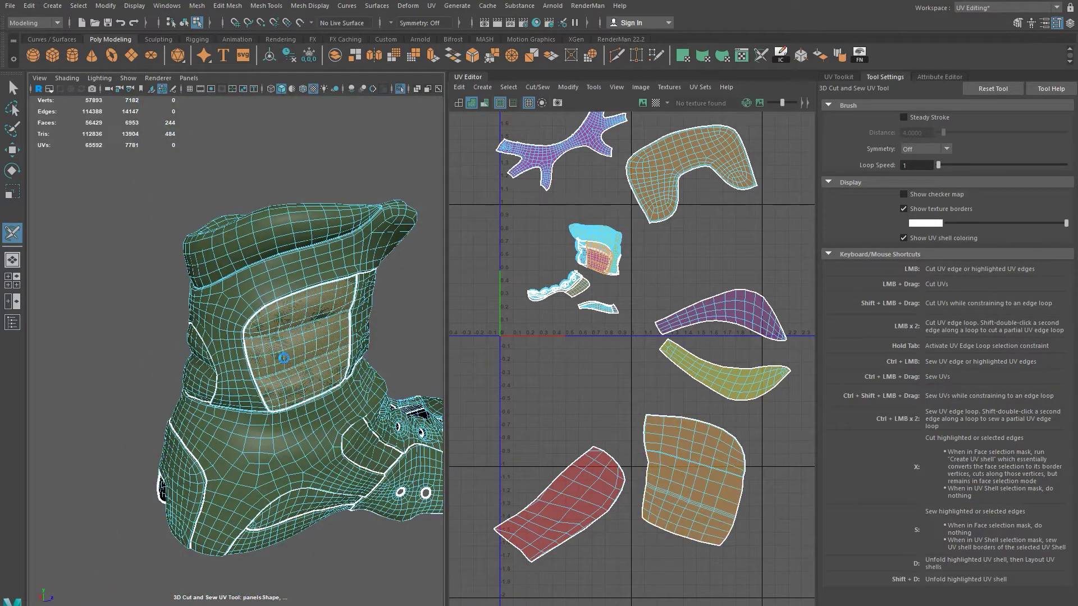
pyautogui.click(301, 362)
pyautogui.press('w')
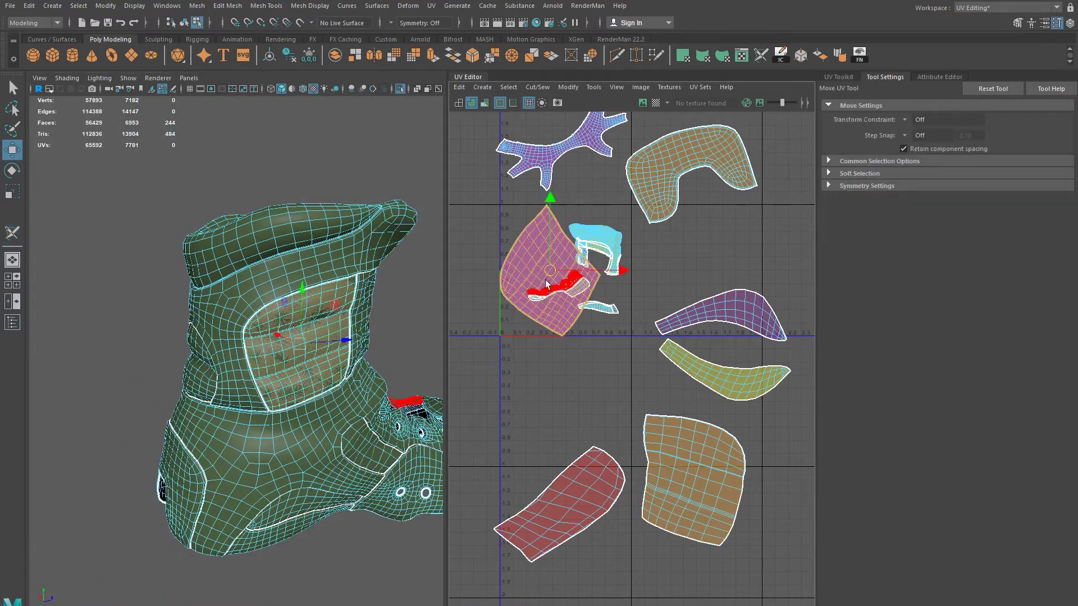
pyautogui.moveTo(572, 323); pyautogui.dragTo(668, 584, button='middle')
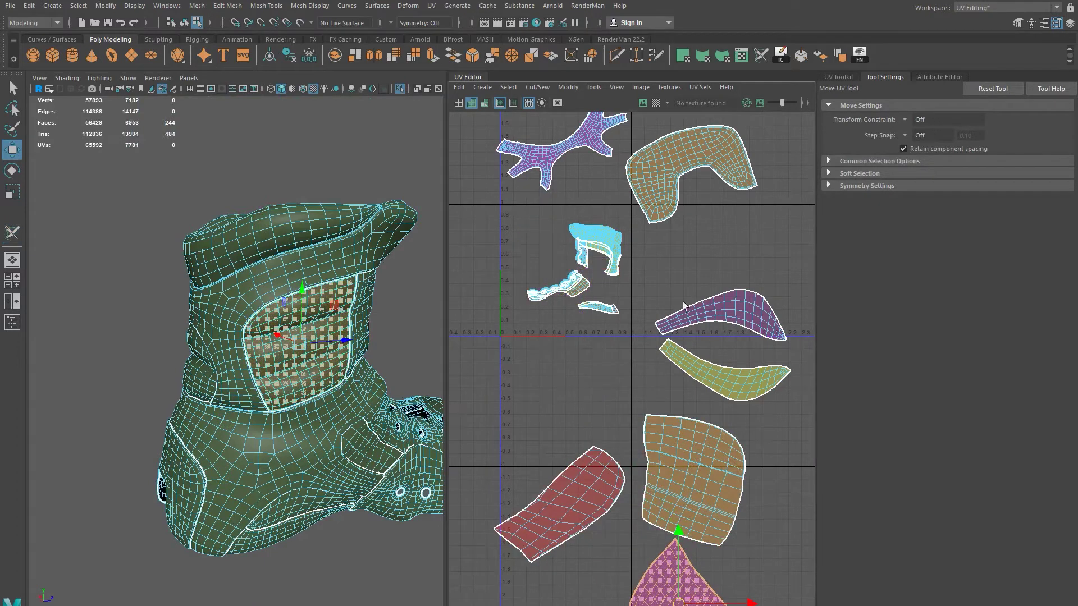
# Step: Unfold the UV shell of the low side strip along the sole edge and move it left of the 0–1 tile
pyautogui.keyDown('alt'); pyautogui.moveTo(315, 365); pyautogui.dragTo(291, 266); pyautogui.keyUp('alt')
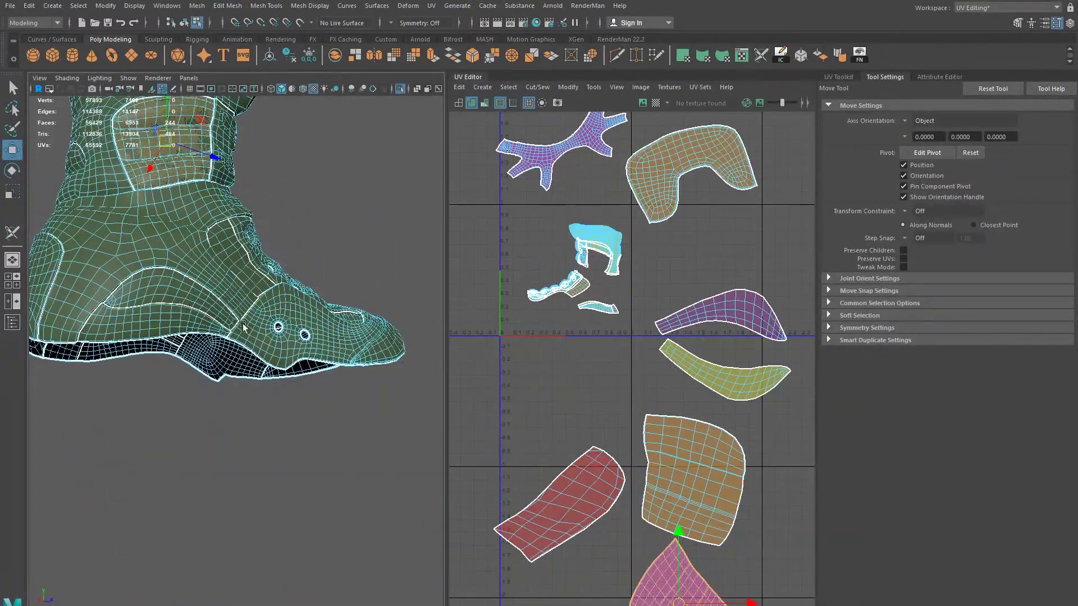
pyautogui.keyDown('alt'); pyautogui.moveTo(239, 323); pyautogui.dragTo(228, 332); pyautogui.keyUp('alt')
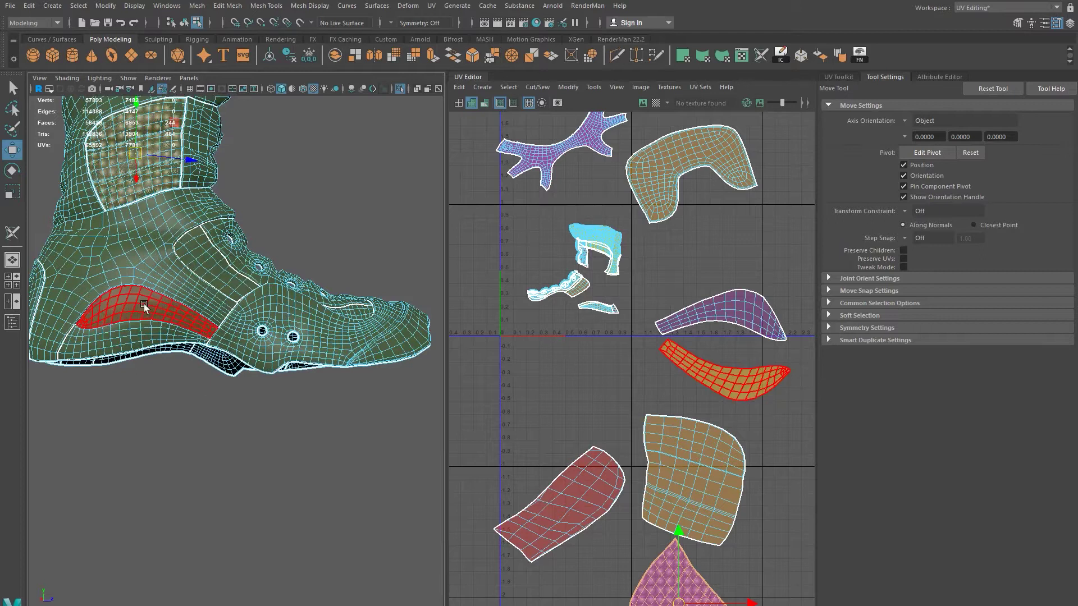
pyautogui.click(130, 338)
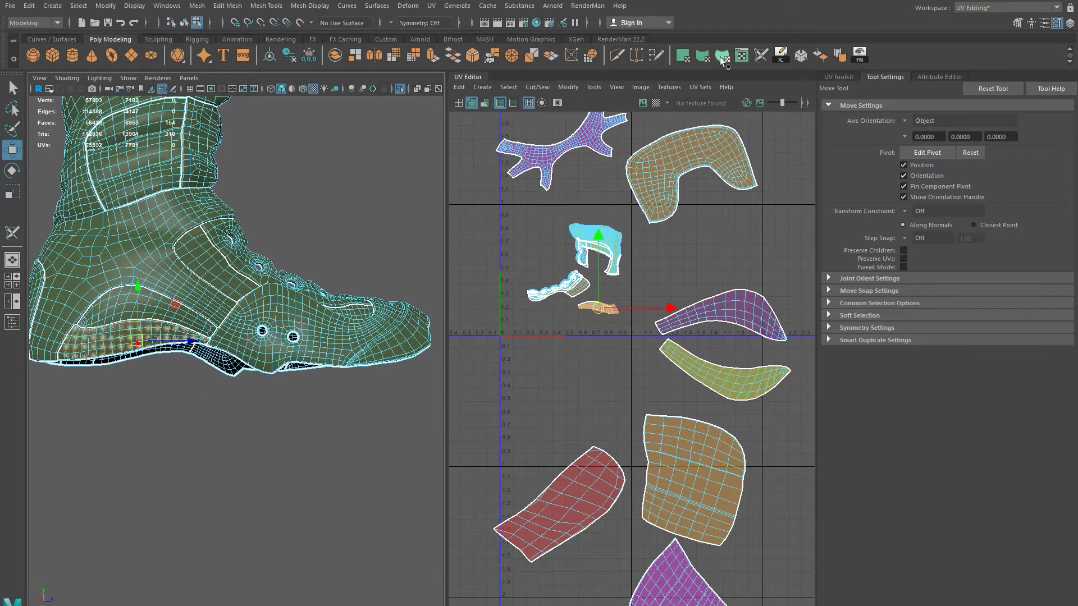
pyautogui.click(761, 56)
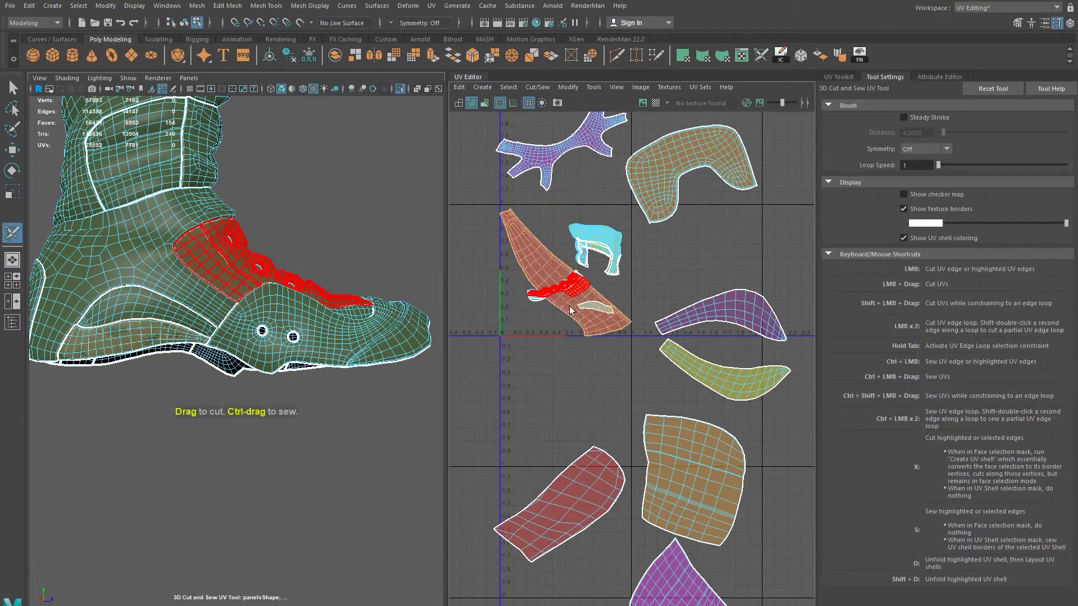
pyautogui.press('w')
pyautogui.keyDown('alt'); pyautogui.moveTo(639, 336); pyautogui.dragTo(531, 314, button='right'); pyautogui.keyUp('alt')
pyautogui.moveTo(612, 323); pyautogui.dragTo(471, 356)
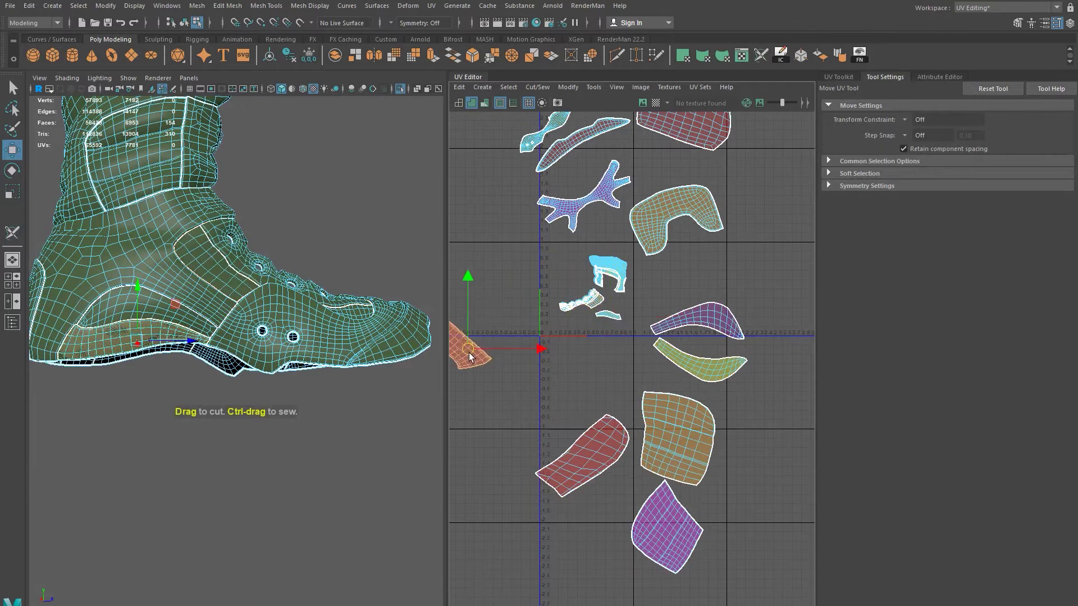
# Step: Unfold the matching low side strip shell on the boot's opposite side and move it beside the first strip's shell
pyautogui.keyDown('alt'); pyautogui.moveTo(349, 354); pyautogui.dragTo(79, 362); pyautogui.keyUp('alt')
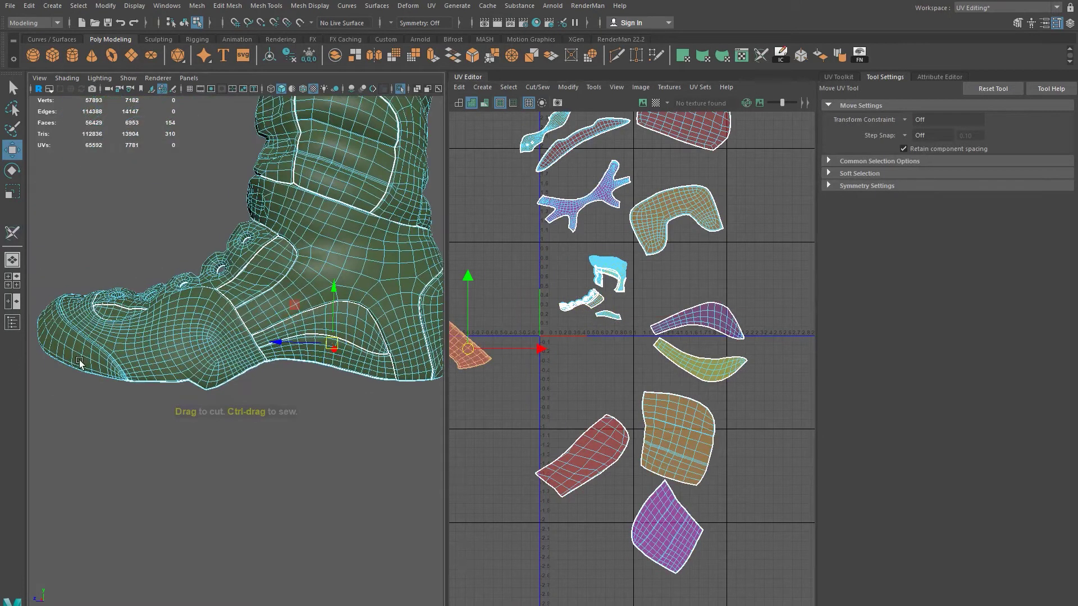
pyautogui.click(355, 360)
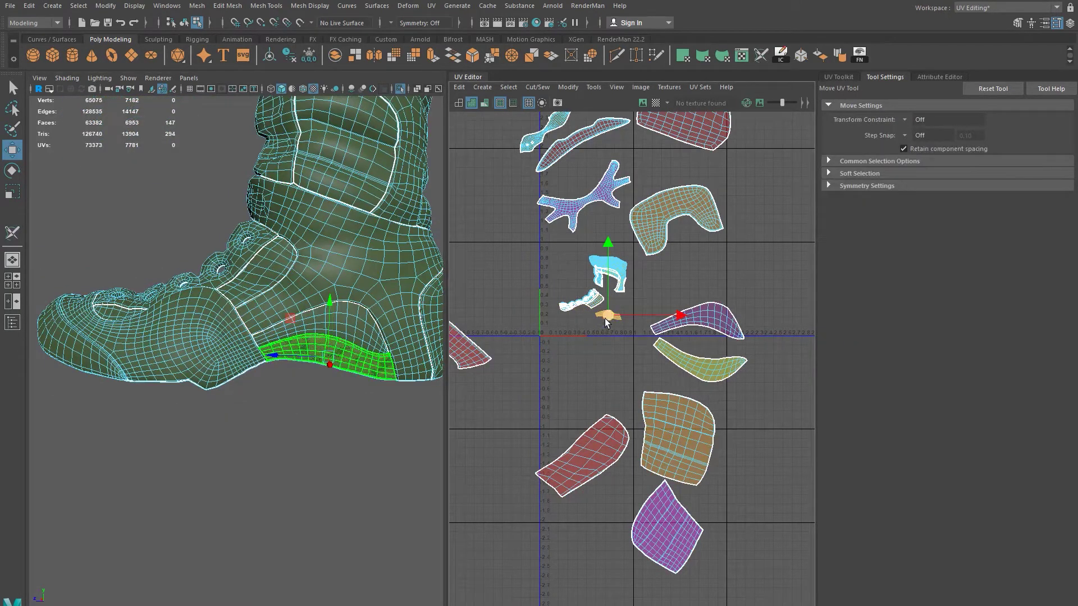
pyautogui.click(763, 56)
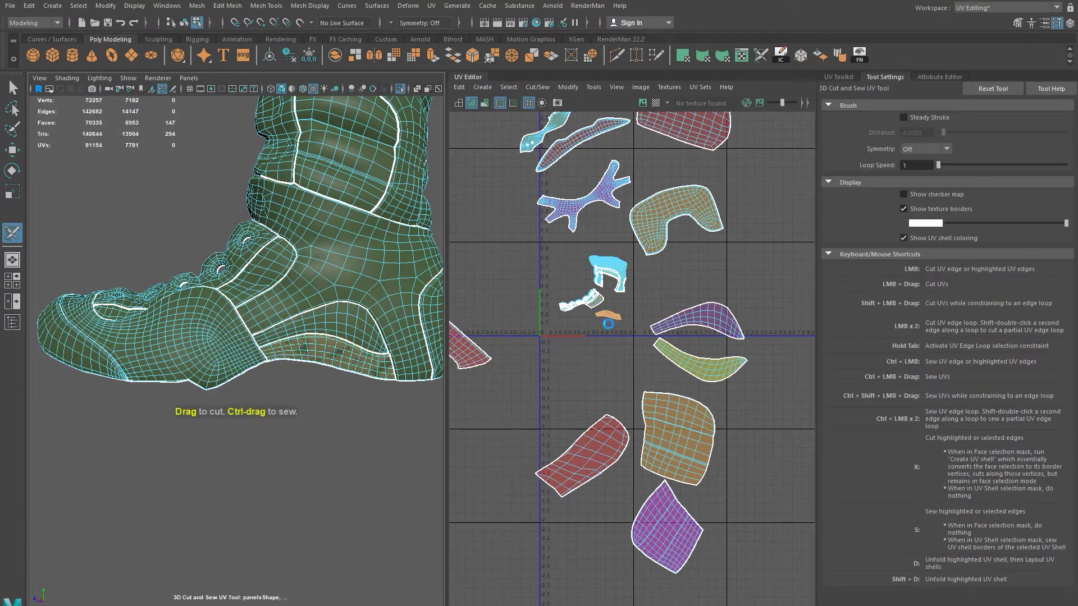
pyautogui.keyDown('alt'); pyautogui.moveTo(569, 367); pyautogui.dragTo(649, 366); pyautogui.keyUp('alt')
pyautogui.press('w')
pyautogui.moveTo(690, 319); pyautogui.dragTo(494, 365)
# Step: Cut the UV edge loop along the groove beneath the padded collar at the back of the boot top
pyautogui.keyDown('alt'); pyautogui.moveTo(392, 321); pyautogui.dragTo(324, 343, button='middle'); pyautogui.keyUp('alt')
pyautogui.keyDown('alt'); pyautogui.moveTo(324, 340); pyautogui.dragTo(359, 374); pyautogui.keyUp('alt')
pyautogui.keyDown('alt'); pyautogui.moveTo(703, 287); pyautogui.dragTo(642, 338, button='middle'); pyautogui.keyUp('alt')
pyautogui.keyDown('alt'); pyautogui.moveTo(612, 355); pyautogui.dragTo(744, 413, button='right'); pyautogui.keyUp('alt')
pyautogui.keyDown('alt'); pyautogui.moveTo(238, 256); pyautogui.dragTo(294, 339); pyautogui.keyUp('alt')
pyautogui.click(206, 197)
pyautogui.keyDown('alt'); pyautogui.moveTo(306, 273); pyautogui.dragTo(263, 268); pyautogui.keyUp('alt')
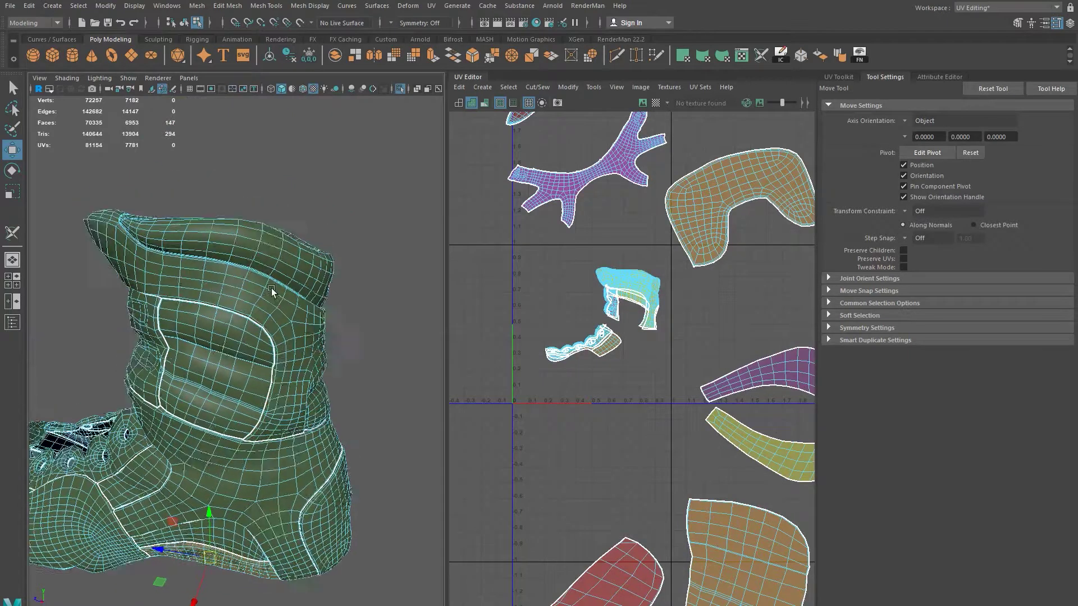
pyautogui.keyDown('alt'); pyautogui.moveTo(263, 268); pyautogui.dragTo(247, 337, button='middle'); pyautogui.keyUp('alt')
pyautogui.keyDown('alt'); pyautogui.moveTo(247, 337); pyautogui.dragTo(291, 298, button='right'); pyautogui.keyUp('alt')
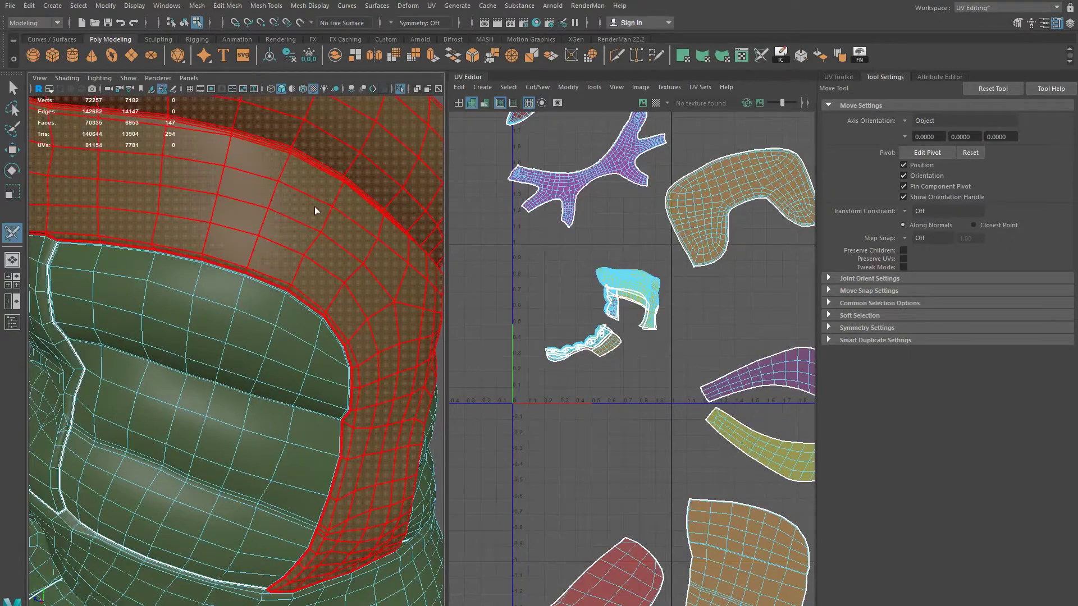
pyautogui.keyDown('alt'); pyautogui.moveTo(314, 200); pyautogui.dragTo(307, 247, button='middle'); pyautogui.keyUp('alt')
pyautogui.keyDown('shift'); pyautogui.moveTo(305, 256); pyautogui.dragTo(324, 191, button='right'); pyautogui.keyUp('shift')
pyautogui.keyDown('alt'); pyautogui.moveTo(168, 185); pyautogui.dragTo(244, 343, button='right'); pyautogui.keyUp('alt')
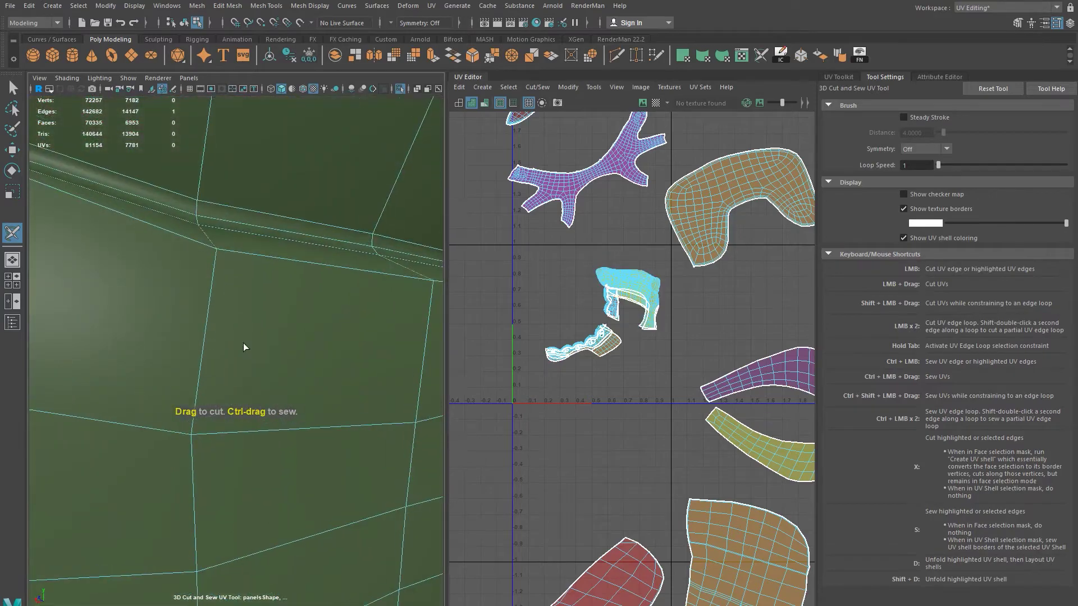
pyautogui.click(262, 227)
pyautogui.keyDown('alt'); pyautogui.moveTo(327, 271); pyautogui.dragTo(49, 273, button='right'); pyautogui.keyUp('alt')
pyautogui.keyDown('alt'); pyautogui.moveTo(49, 273); pyautogui.dragTo(1, 276); pyautogui.keyUp('alt')
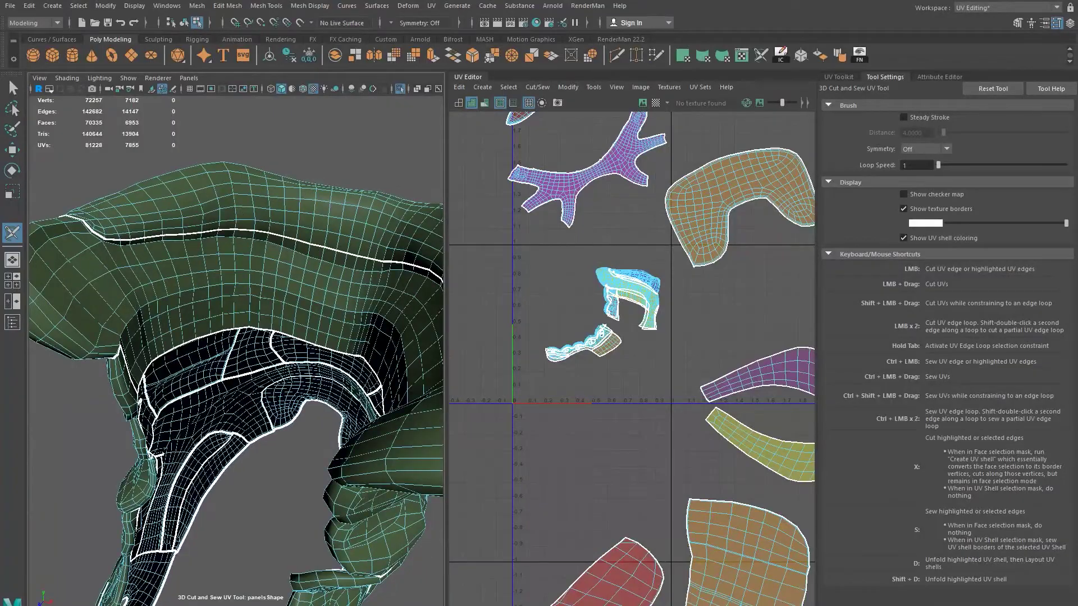
# Step: Unfold the padded collar's UV shell and move it to the empty area below and left of the 0–1 tile
pyautogui.keyDown('alt'); pyautogui.moveTo(211, 226); pyautogui.dragTo(257, 251); pyautogui.keyUp('alt')
pyautogui.keyDown('alt'); pyautogui.moveTo(257, 252); pyautogui.dragTo(152, 258, button='right'); pyautogui.keyUp('alt')
pyautogui.keyDown('alt'); pyautogui.moveTo(151, 257); pyautogui.dragTo(176, 264); pyautogui.keyUp('alt')
pyautogui.keyDown('alt'); pyautogui.moveTo(176, 264); pyautogui.dragTo(298, 330, button='right'); pyautogui.keyUp('alt')
pyautogui.click(281, 346)
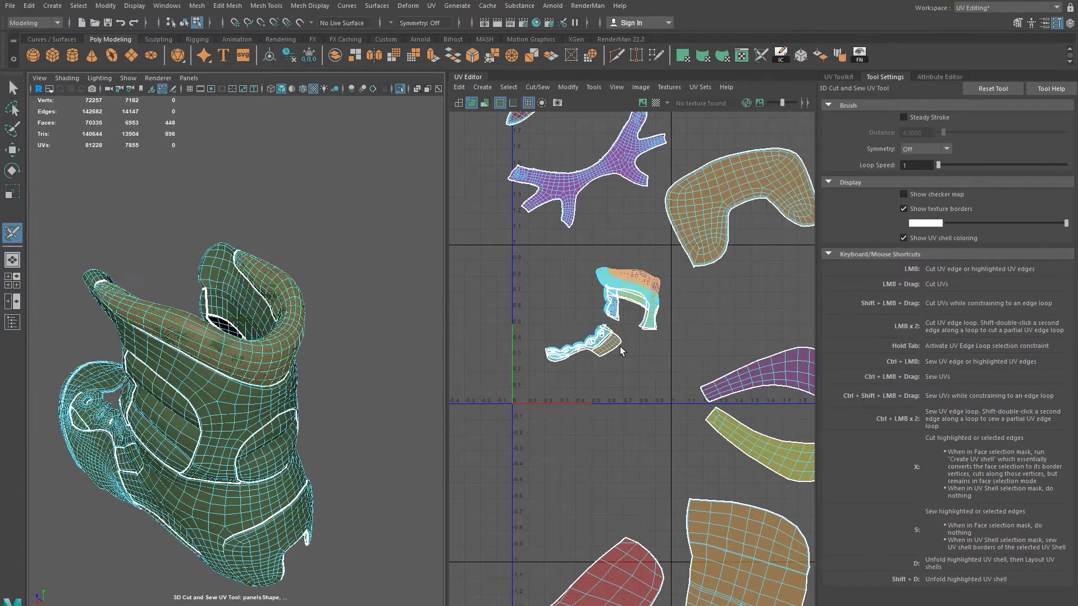
pyautogui.click(620, 346)
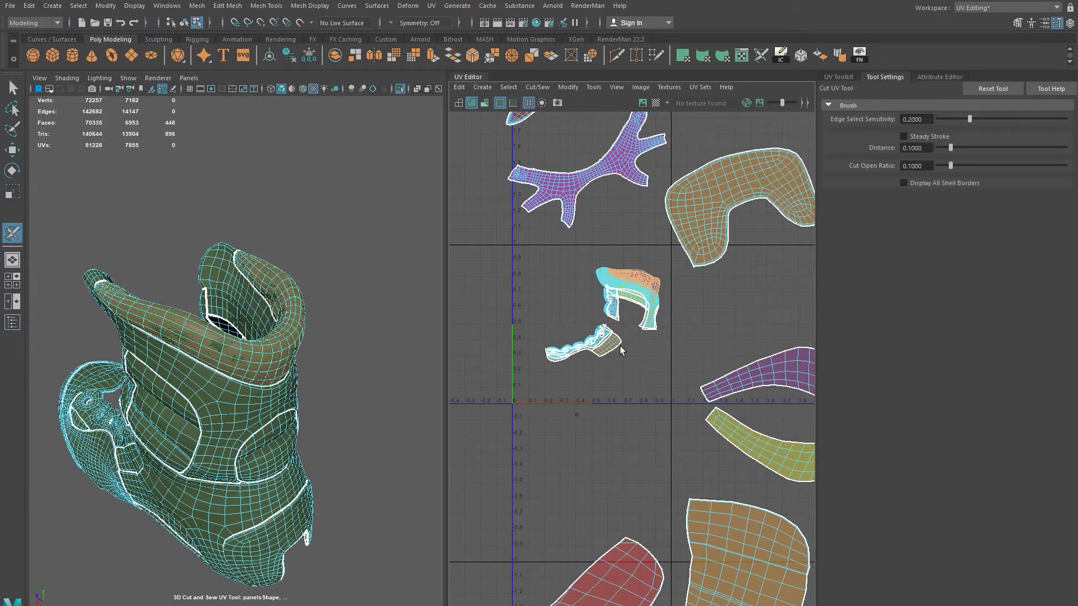
pyautogui.press('w')
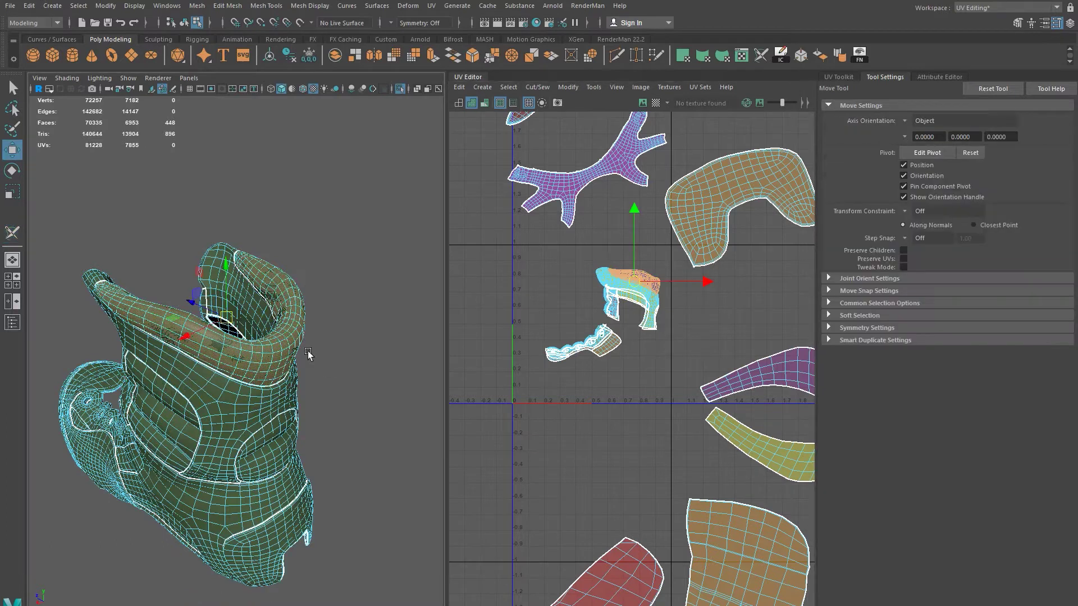
pyautogui.click(655, 59)
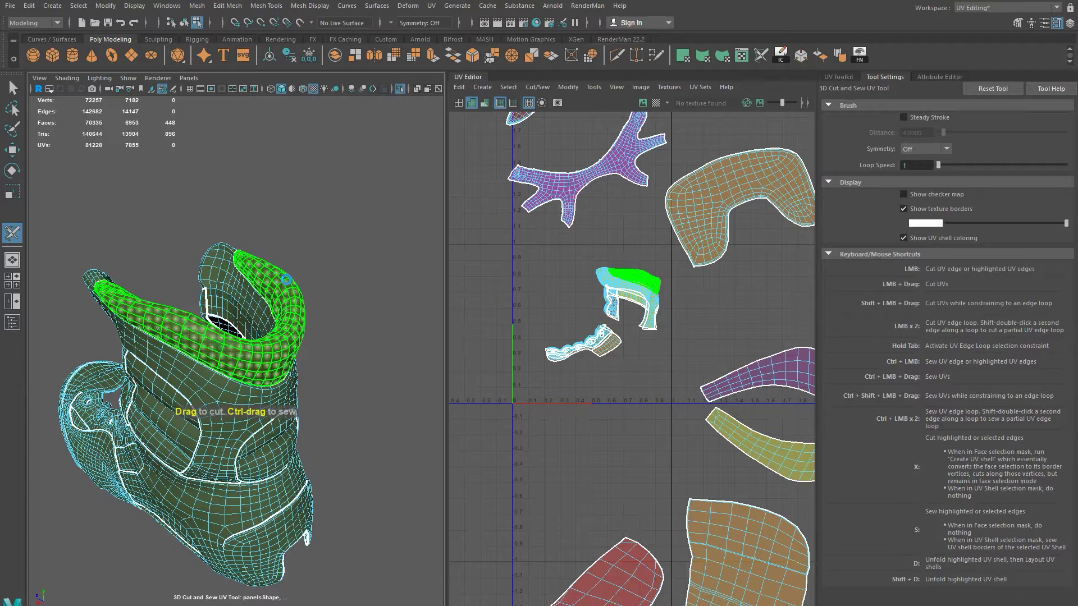
pyautogui.press('d')
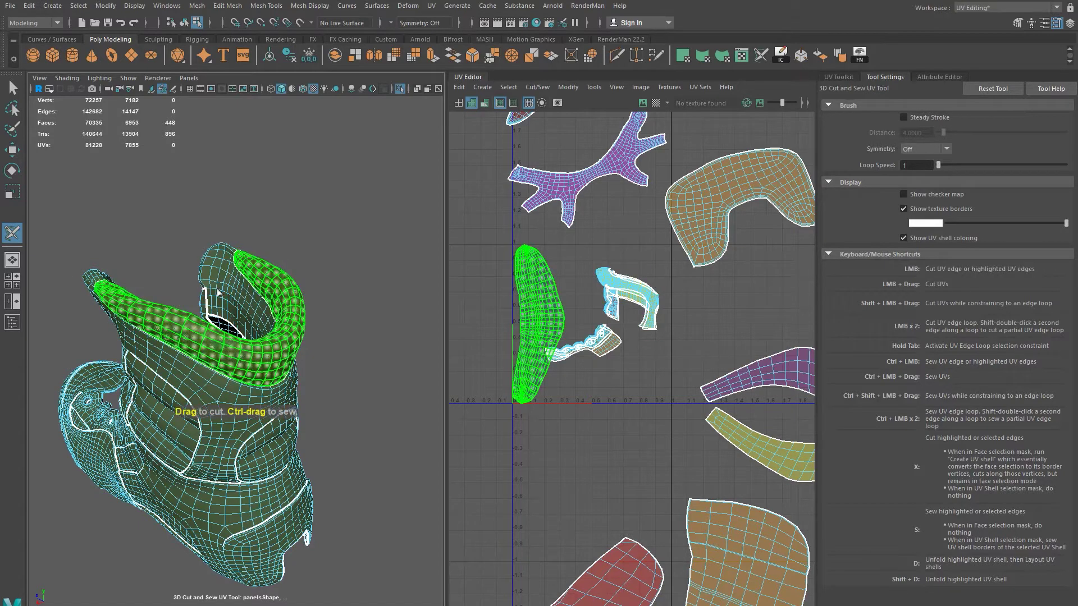
pyautogui.press('w')
pyautogui.scroll(-1, 638, 317)
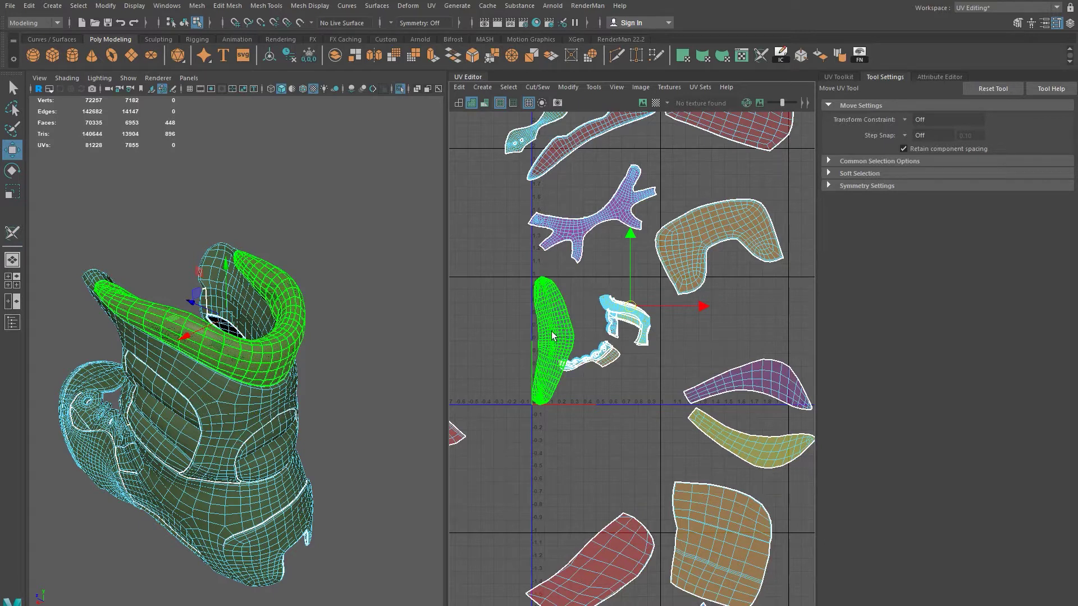
pyautogui.moveTo(552, 336); pyautogui.dragTo(530, 328, button='right')
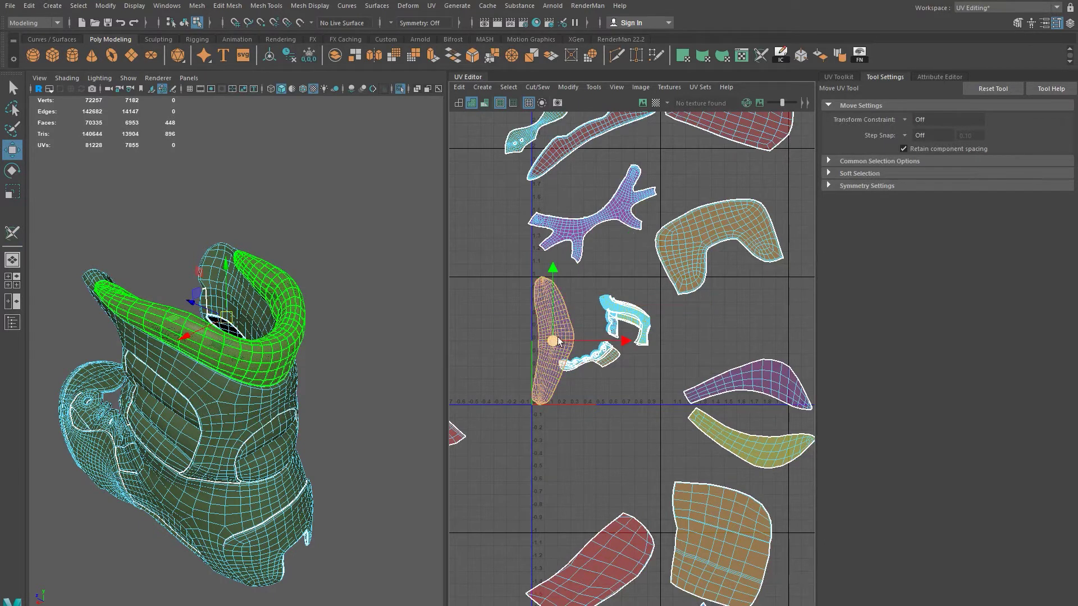
pyautogui.moveTo(516, 472); pyautogui.dragTo(505, 513)
# Step: Cut the edge loop running up the inner face of the trim's front tab, from the eyelet strip seam
pyautogui.keyDown('alt'); pyautogui.moveTo(280, 343); pyautogui.dragTo(241, 357); pyautogui.keyUp('alt')
pyautogui.keyDown('alt'); pyautogui.moveTo(242, 358); pyautogui.dragTo(298, 366, button='right'); pyautogui.keyUp('alt')
pyautogui.keyDown('alt'); pyautogui.moveTo(298, 366); pyautogui.dragTo(338, 328); pyautogui.keyUp('alt')
pyautogui.click(301, 275)
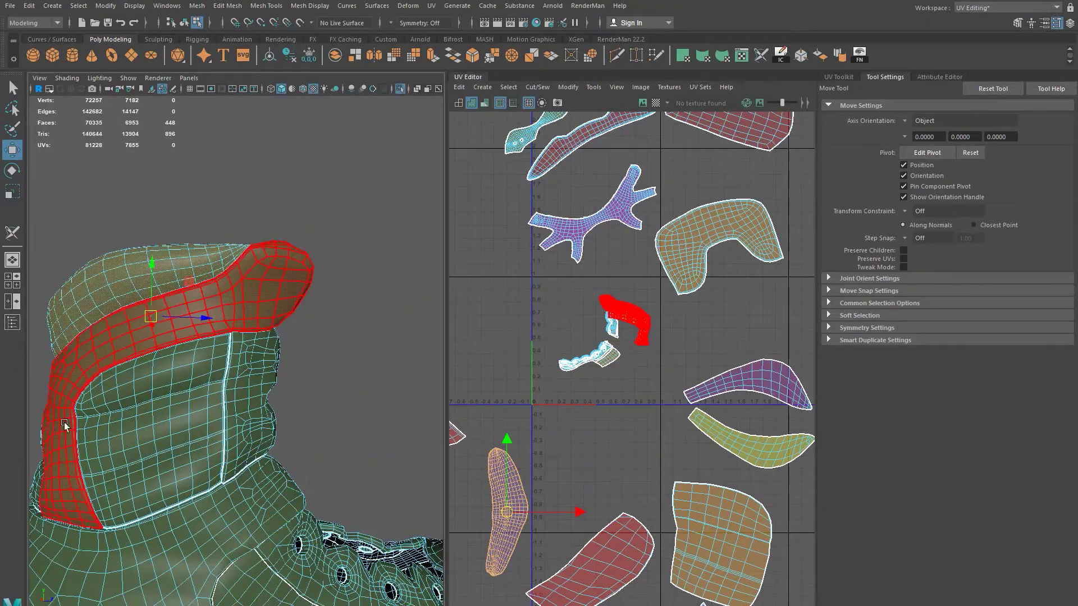
pyautogui.scroll(-5, 49, 427)
pyautogui.keyDown('alt'); pyautogui.moveTo(197, 390); pyautogui.dragTo(225, 362); pyautogui.keyUp('alt')
pyautogui.keyDown('alt'); pyautogui.moveTo(131, 368); pyautogui.dragTo(22, 393); pyautogui.keyUp('alt')
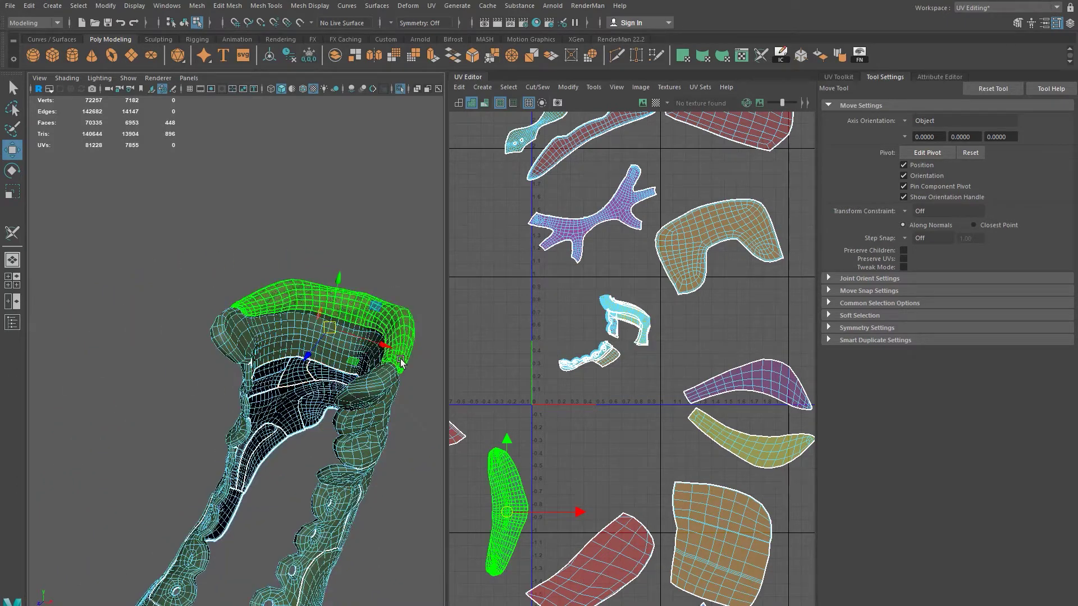
pyautogui.scroll(5, 337, 314)
pyautogui.keyDown('alt'); pyautogui.moveTo(322, 315); pyautogui.dragTo(215, 276); pyautogui.keyUp('alt')
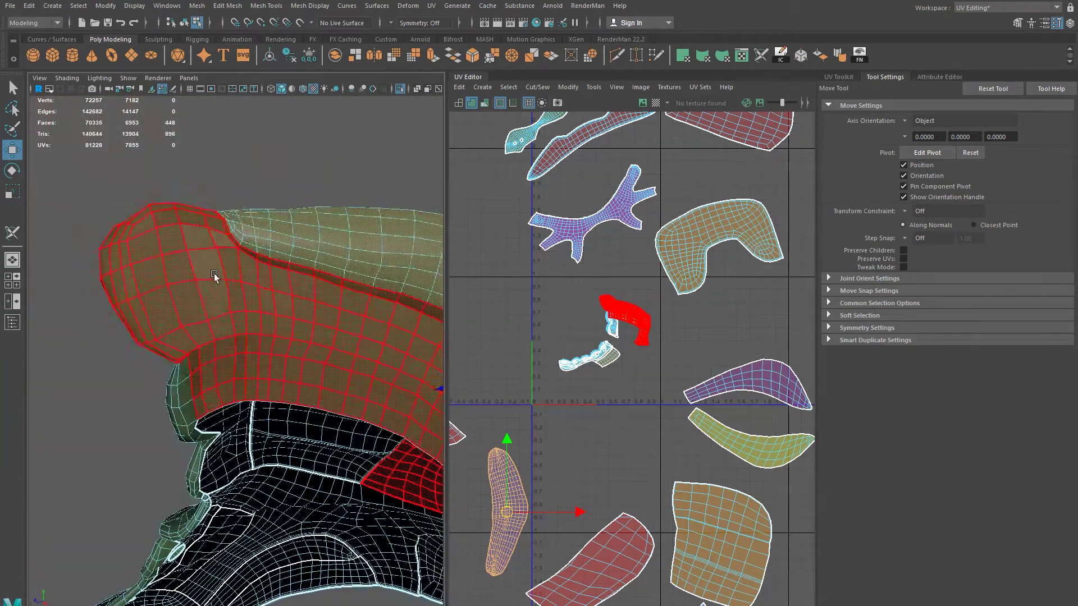
pyautogui.scroll(4, 214, 275)
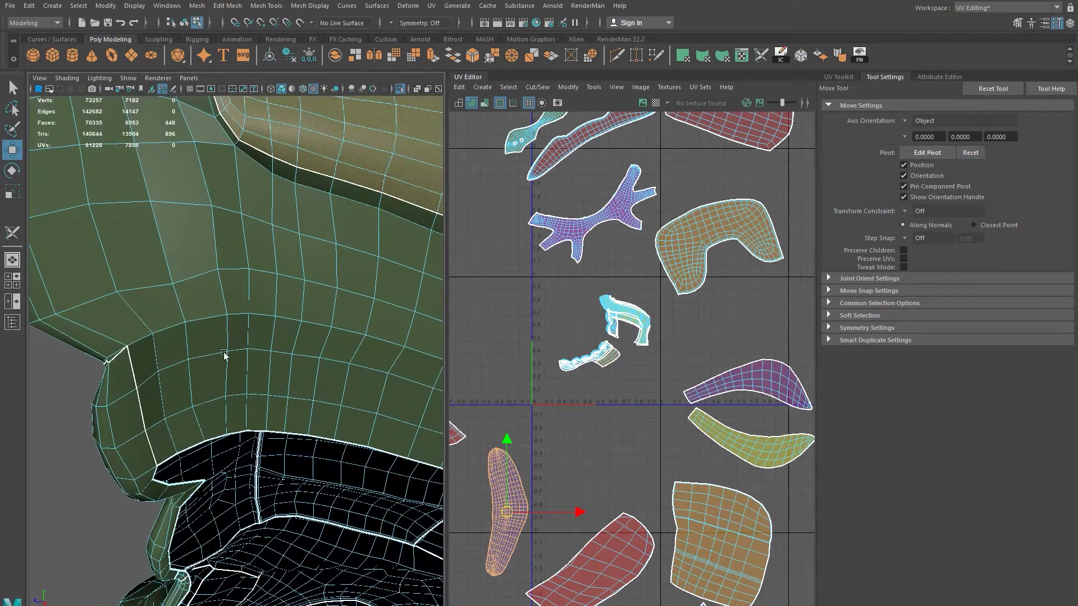
pyautogui.keyDown('alt'); pyautogui.moveTo(238, 296); pyautogui.dragTo(210, 420); pyautogui.keyUp('alt')
pyautogui.moveTo(263, 325); pyautogui.dragTo(271, 246, button='right')
pyautogui.click(762, 55)
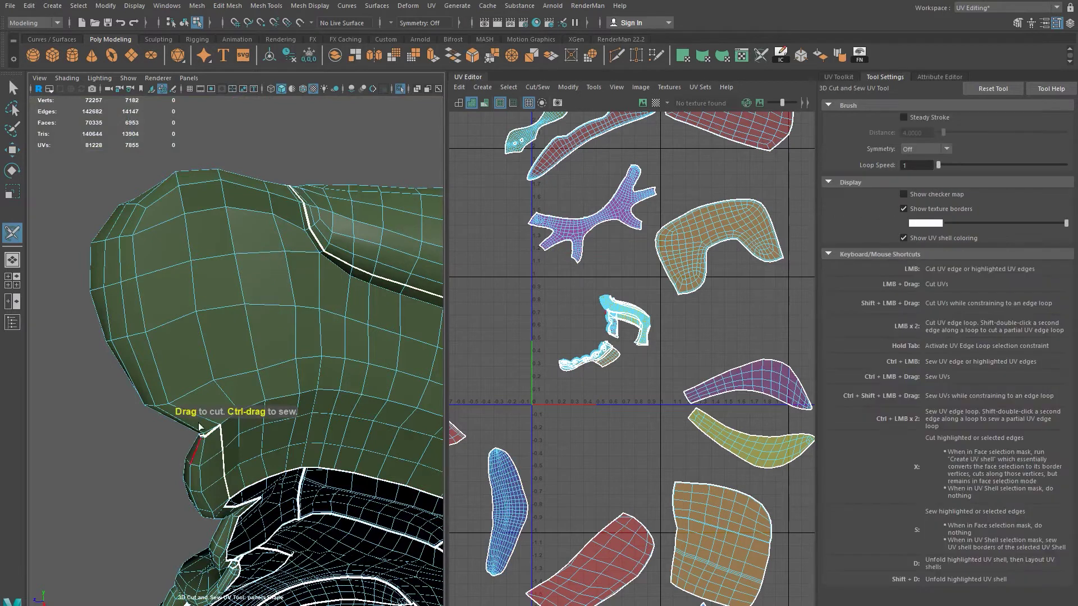
pyautogui.keyDown('alt'); pyautogui.moveTo(246, 413); pyautogui.dragTo(256, 312); pyautogui.keyUp('alt')
pyautogui.doubleClick(295, 389)
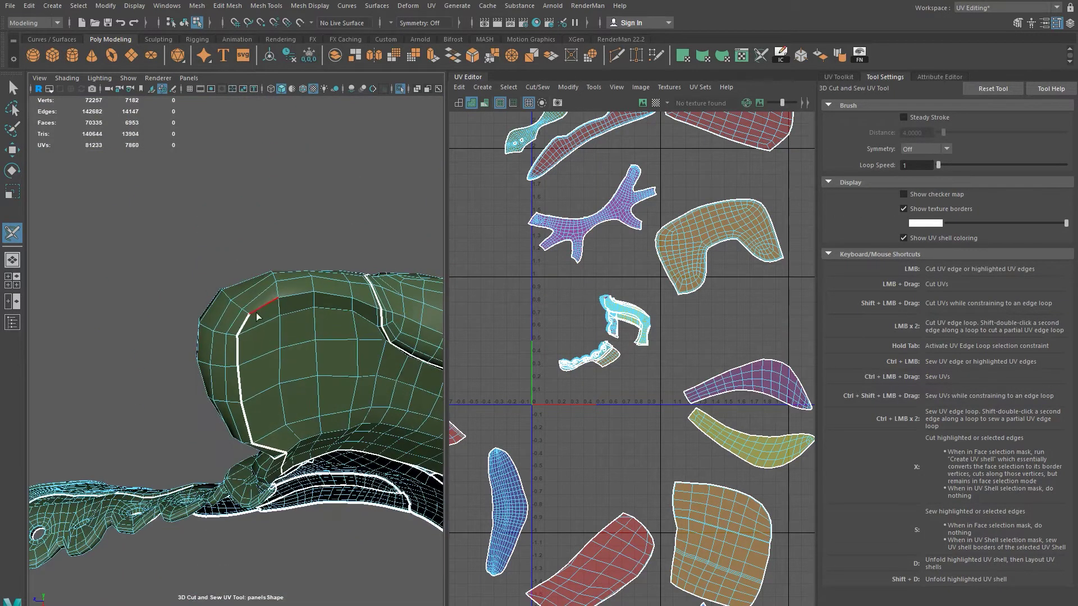
# Step: Cut the edges across the top of the front tab's inner face to join the padded collar's seam
pyautogui.click(263, 308)
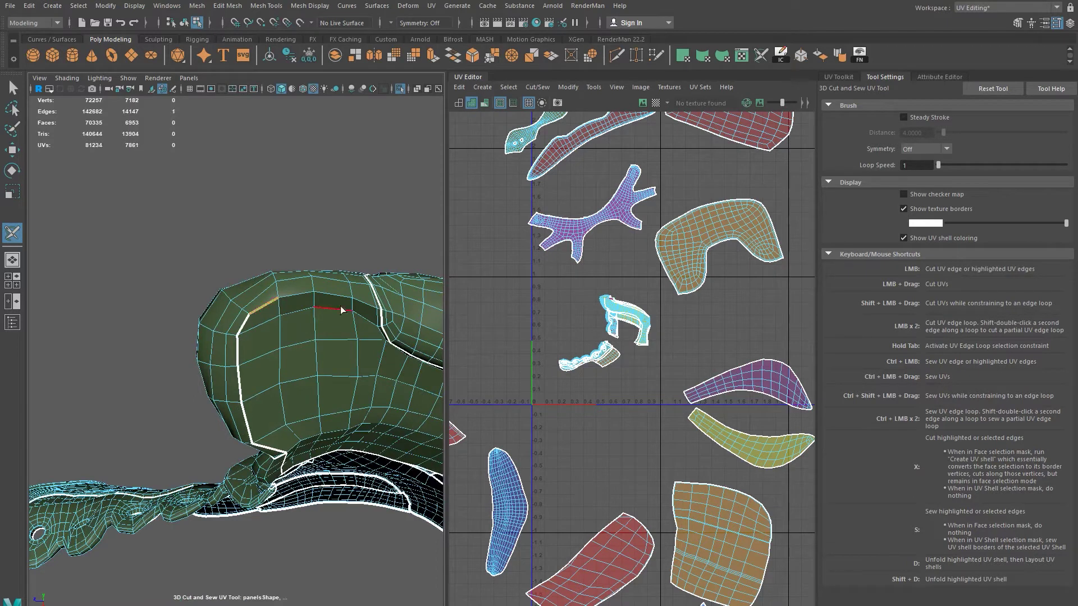
pyautogui.click(373, 306)
pyautogui.keyDown('alt'); pyautogui.moveTo(373, 305); pyautogui.dragTo(320, 308); pyautogui.keyUp('alt')
pyautogui.scroll(8, 281, 313)
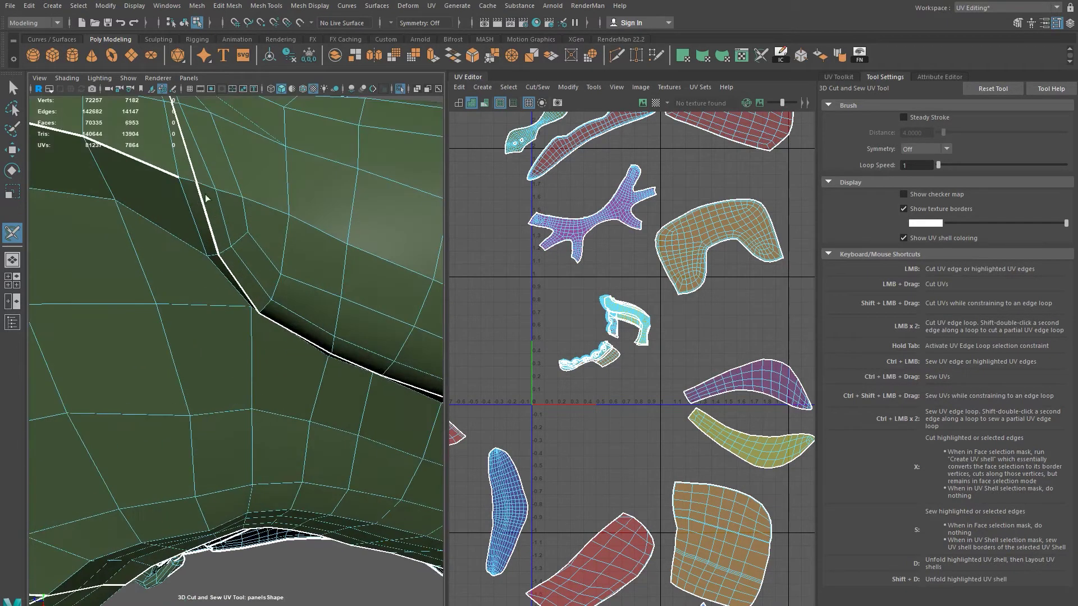
pyautogui.click(247, 228)
# Step: Cut a short horizontal UV seam across the inner base of the opposite front tab, just above the eyelet strip seam
pyautogui.scroll(-8, 196, 281)
pyautogui.keyDown('alt'); pyautogui.moveTo(197, 281); pyautogui.dragTo(129, 300); pyautogui.keyUp('alt')
pyautogui.keyDown('alt'); pyautogui.moveTo(102, 363); pyautogui.dragTo(216, 359); pyautogui.keyUp('alt')
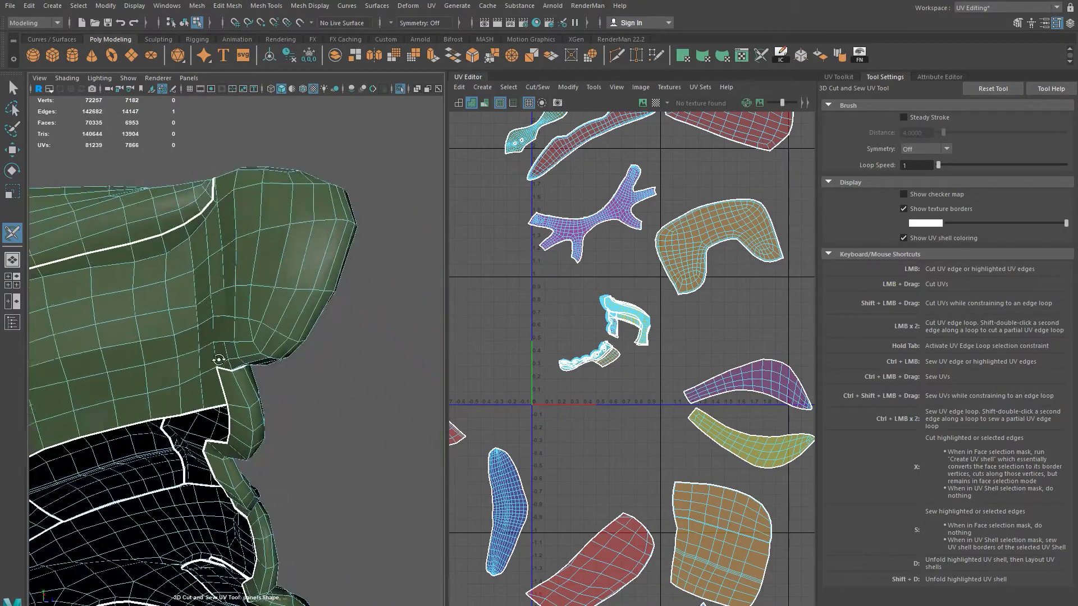
pyautogui.scroll(5, 288, 374)
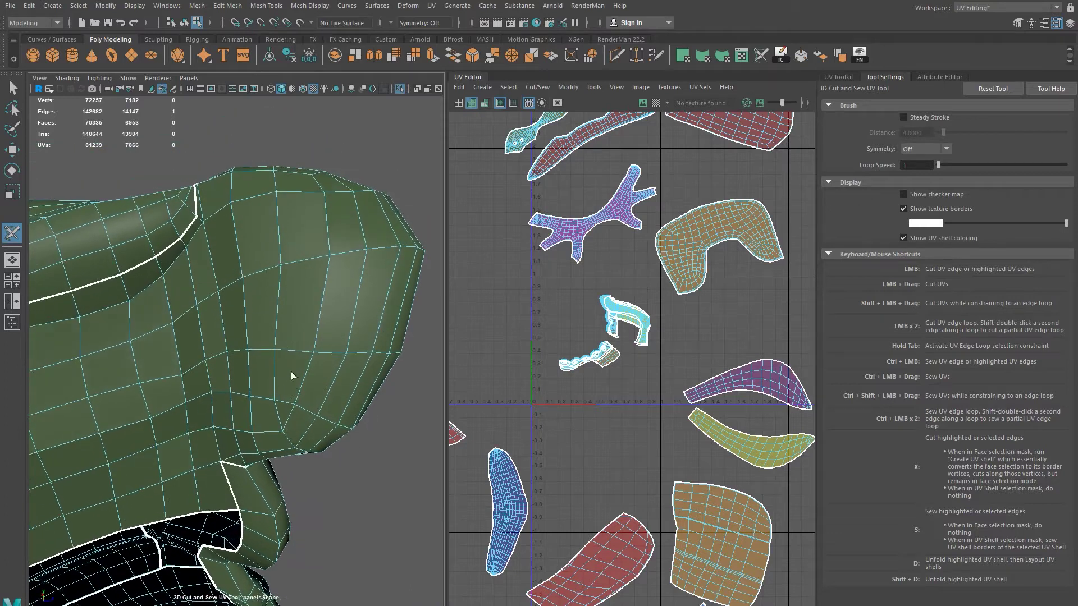
pyautogui.keyDown('alt'); pyautogui.moveTo(291, 387); pyautogui.dragTo(285, 386); pyautogui.keyUp('alt')
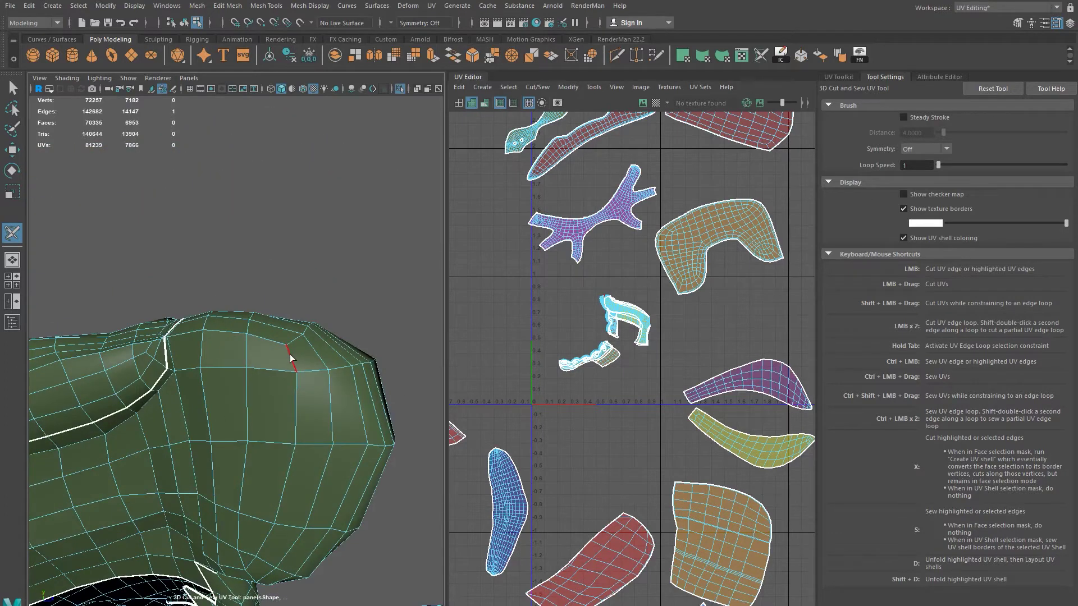
pyautogui.keyDown('alt'); pyautogui.moveTo(275, 439); pyautogui.dragTo(257, 429); pyautogui.keyUp('alt')
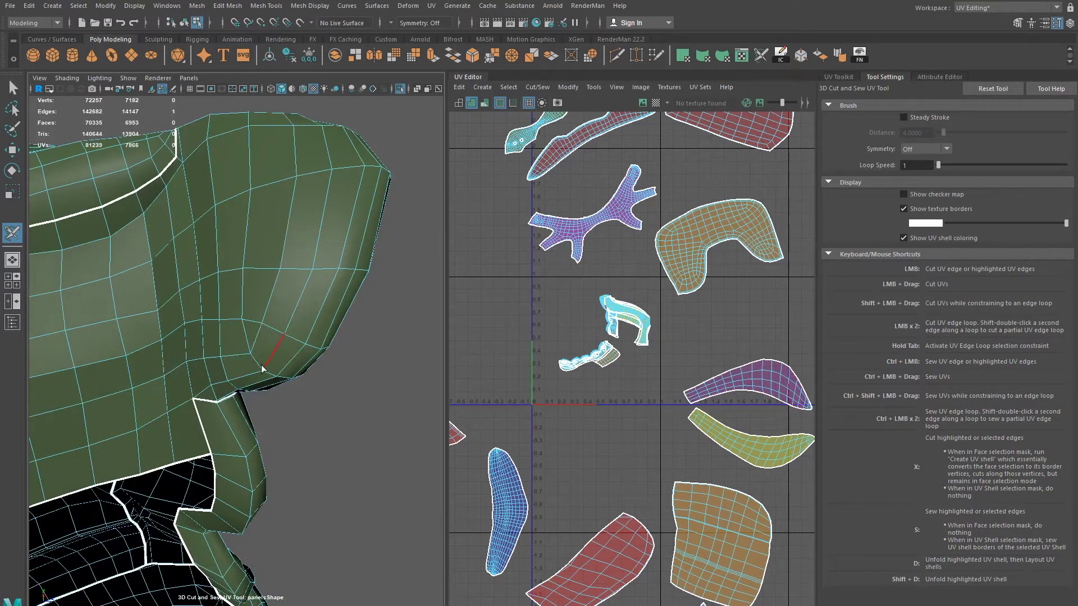
pyautogui.keyDown('alt'); pyautogui.moveTo(235, 358); pyautogui.dragTo(265, 374, button='middle'); pyautogui.keyUp('alt')
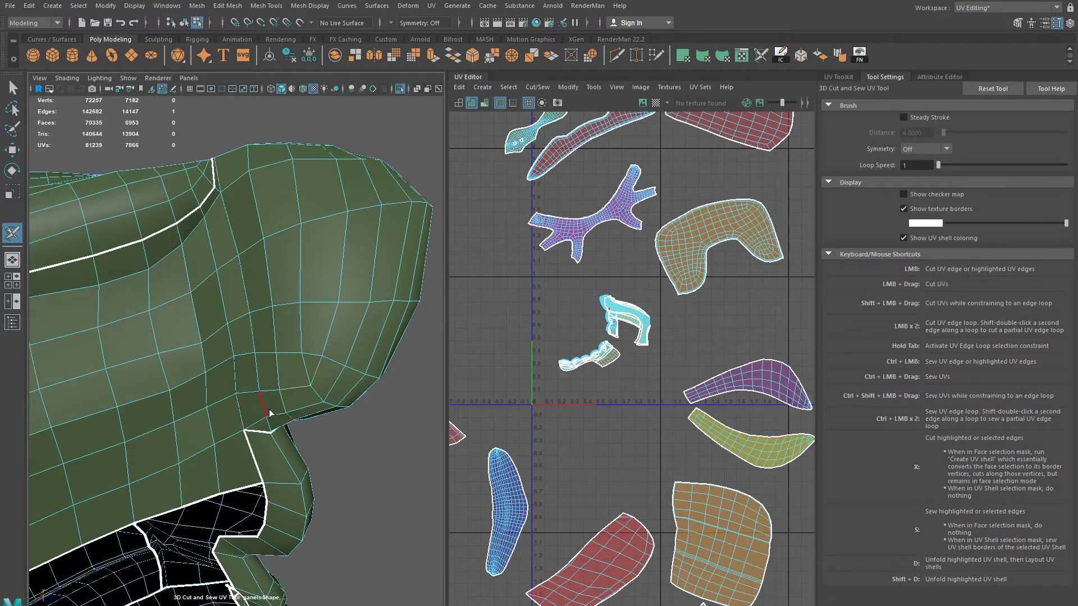
pyautogui.click(293, 386)
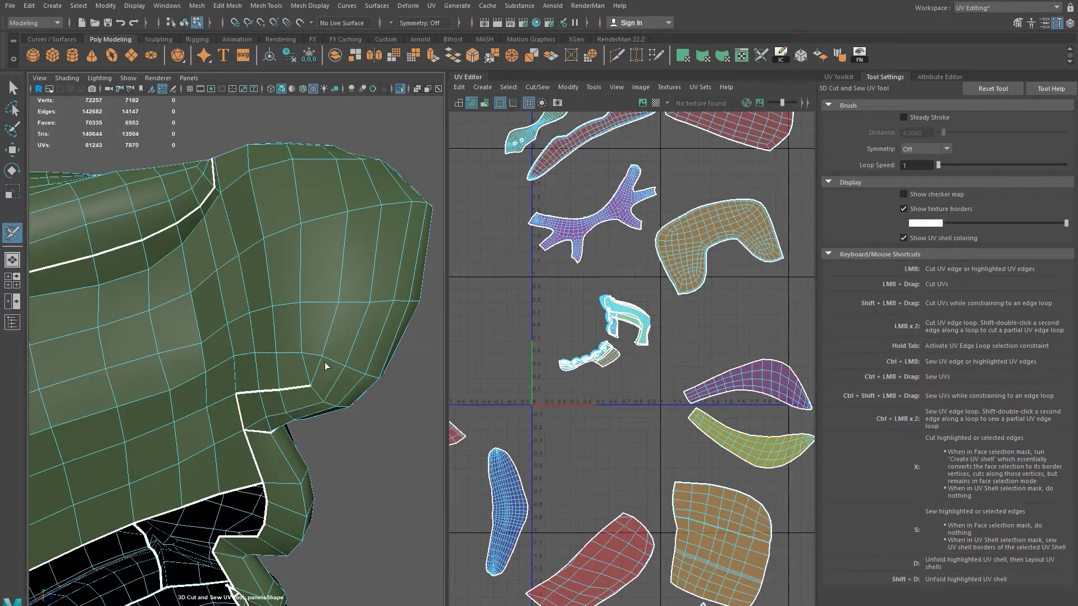
# Step: Cut the edge loop up the opposite front tab's inner face and across its top to join the padded collar's seam
pyautogui.keyDown('alt'); pyautogui.moveTo(326, 366); pyautogui.dragTo(313, 386, button='middle'); pyautogui.keyUp('alt')
pyautogui.doubleClick(315, 378)
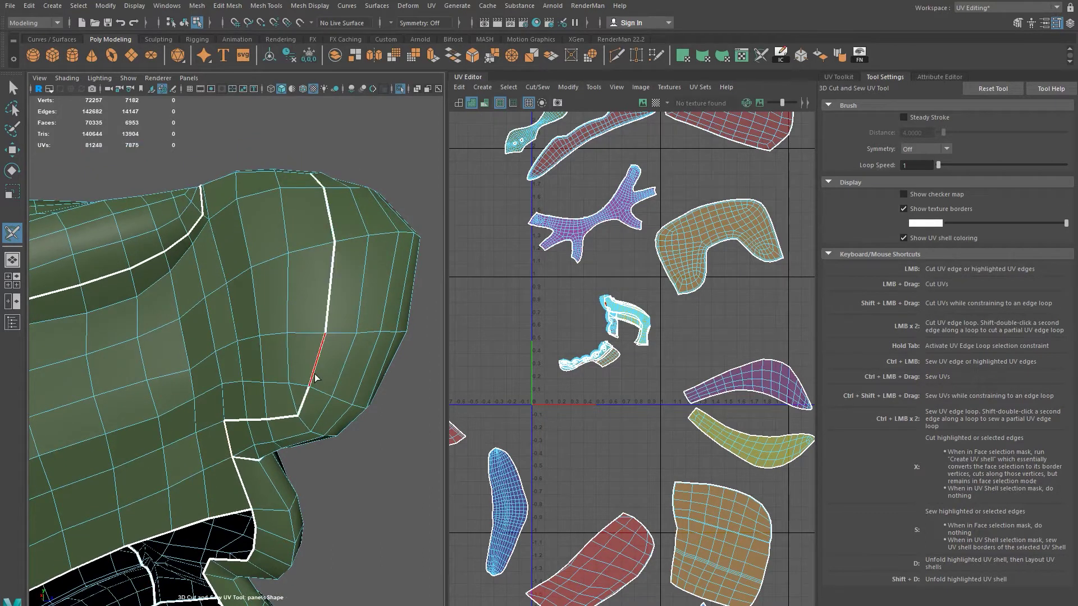
pyautogui.keyDown('alt'); pyautogui.moveTo(315, 378); pyautogui.dragTo(288, 422); pyautogui.keyUp('alt')
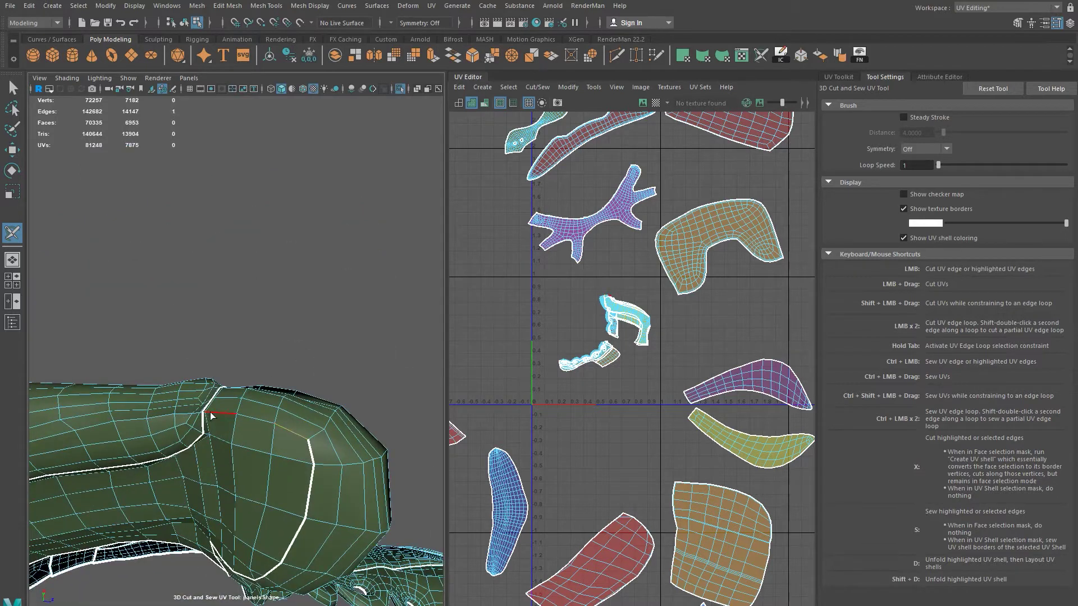
pyautogui.keyDown('alt'); pyautogui.moveTo(235, 395); pyautogui.dragTo(263, 270); pyautogui.keyUp('alt')
pyautogui.moveTo(264, 272)
pyautogui.mouseDown(button='right')
pyautogui.moveTo(280, 238)
pyautogui.moveTo(271, 262)
pyautogui.mouseUp(button='right')
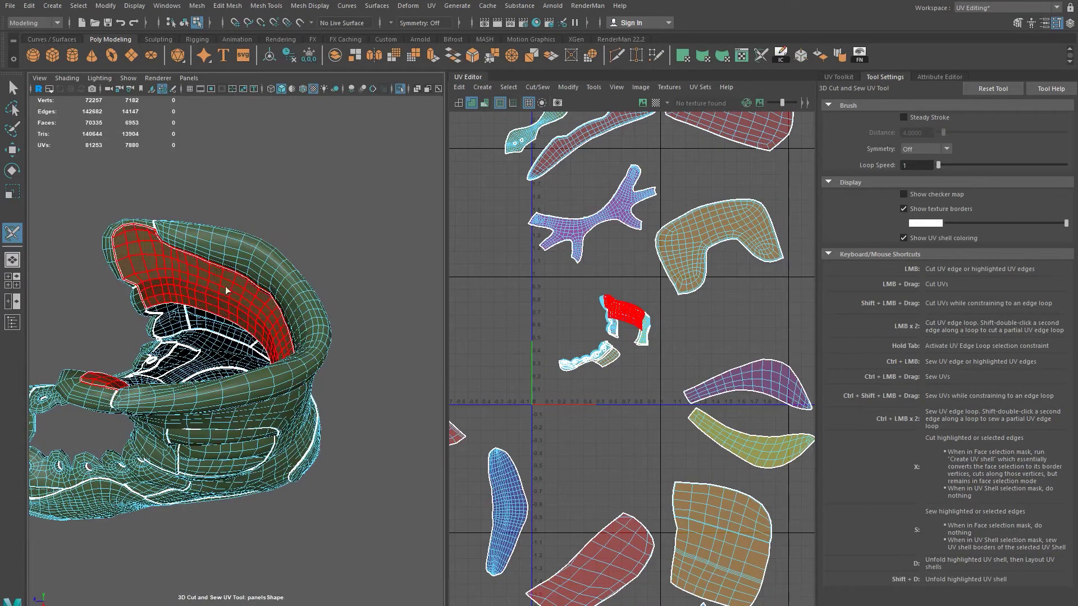
# Step: Unfold the outer trim band's UV shell below the padded collar and move it up beside the topmost shells, left of the 0–1 tile
pyautogui.keyDown('alt'); pyautogui.moveTo(342, 361); pyautogui.dragTo(340, 419); pyautogui.keyUp('alt')
pyautogui.click(242, 382)
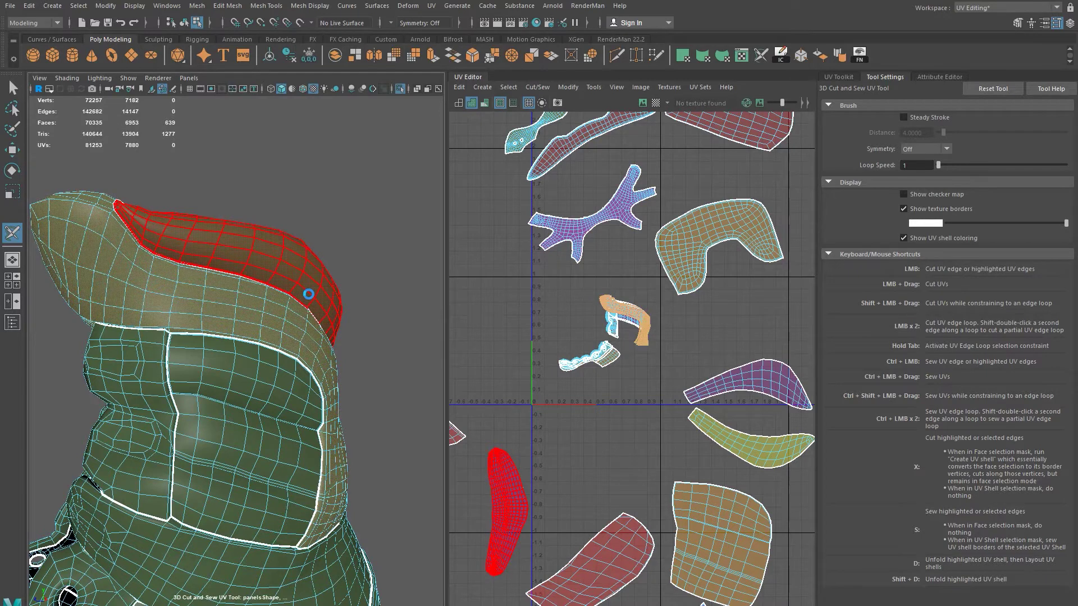
pyautogui.hotkey('shift', 'd')
pyautogui.press('w')
pyautogui.scroll(-3, 589, 359)
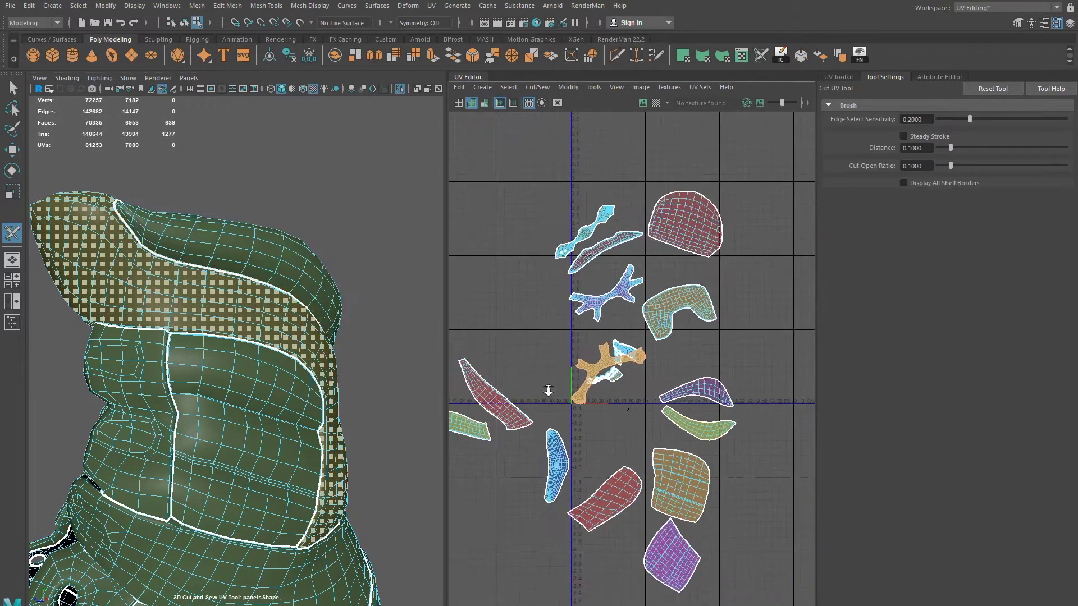
pyautogui.moveTo(606, 377); pyautogui.dragTo(538, 221)
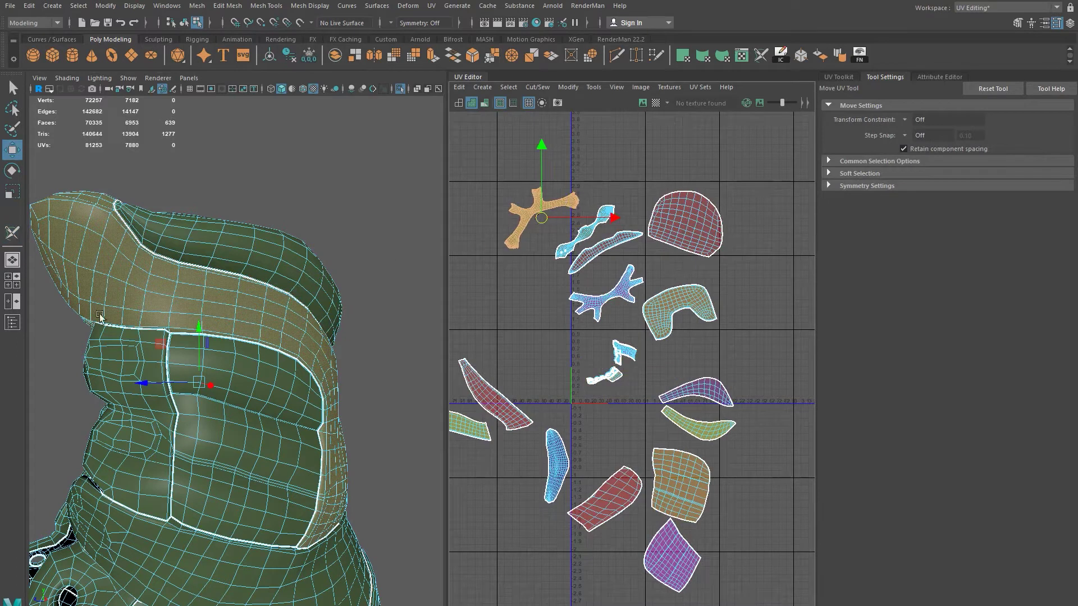
pyautogui.press('Return')
# Step: Unfold the inner lining panel's UV shell below the padded collar and move it to the empty area far right of the layout
pyautogui.keyDown('alt'); pyautogui.moveTo(272, 312); pyautogui.dragTo(382, 362); pyautogui.keyUp('alt')
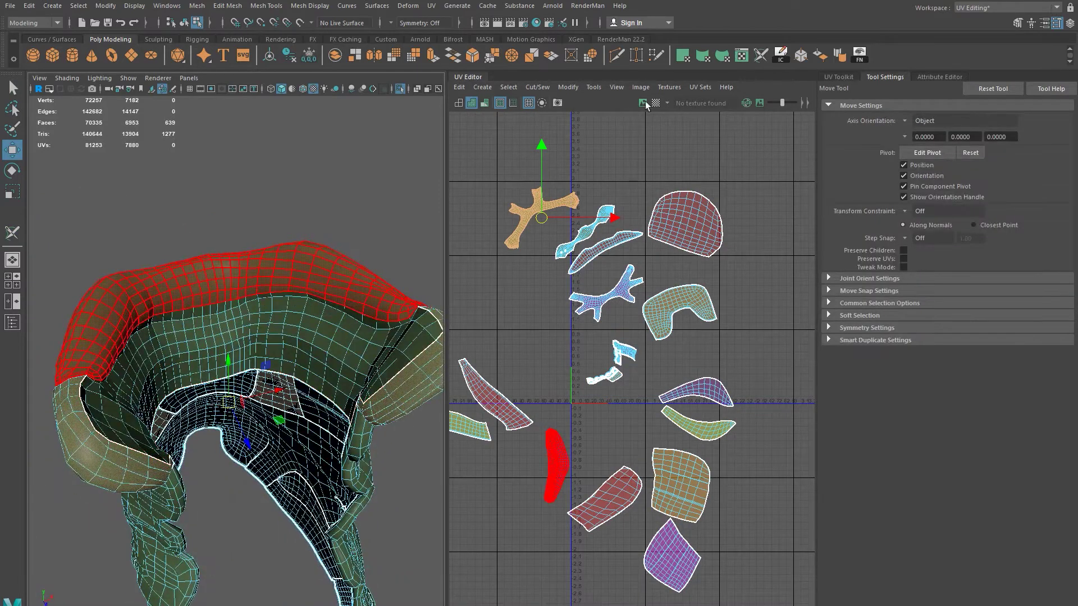
pyautogui.click(760, 55)
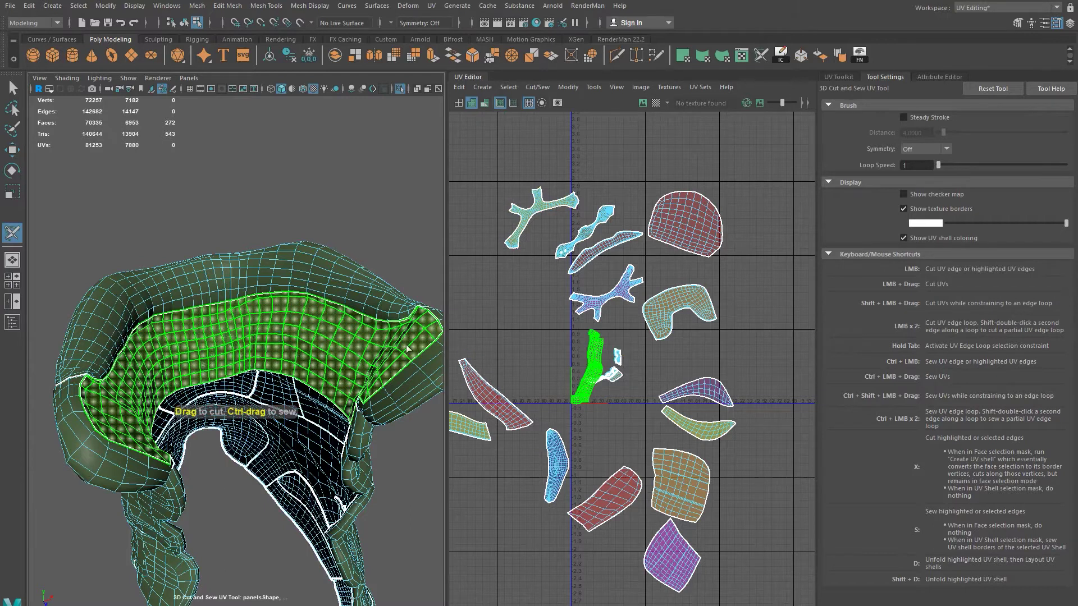
pyautogui.press('w')
pyautogui.click(587, 368)
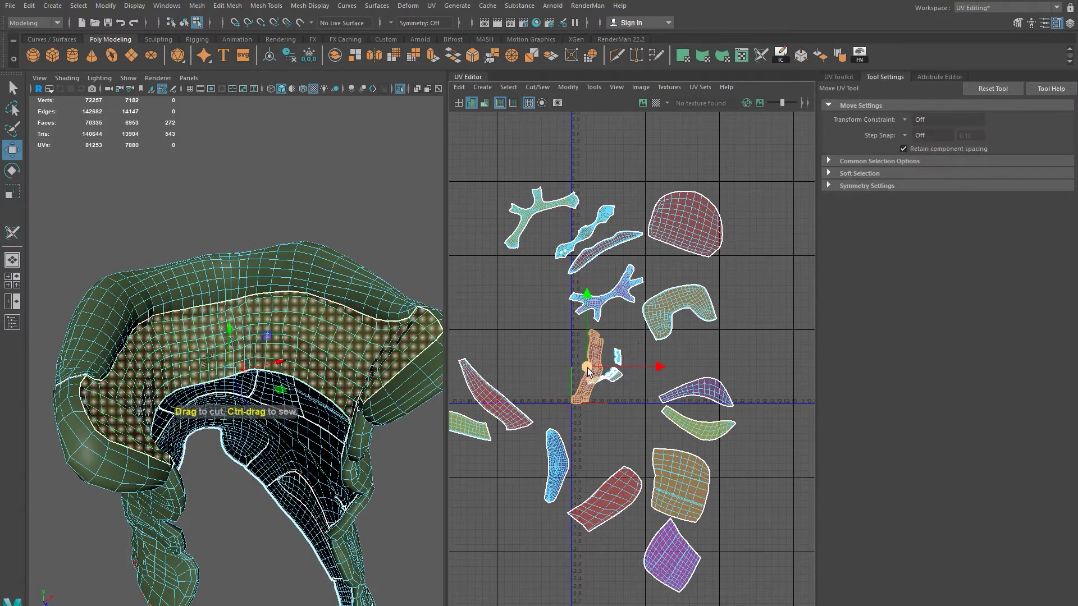
pyautogui.moveTo(796, 245); pyautogui.dragTo(801, 234)
# Step: Unfold the front ankle panel below the trim on one side of the boot and move its UV shell far left of the 0–1 tile
pyautogui.press('f')
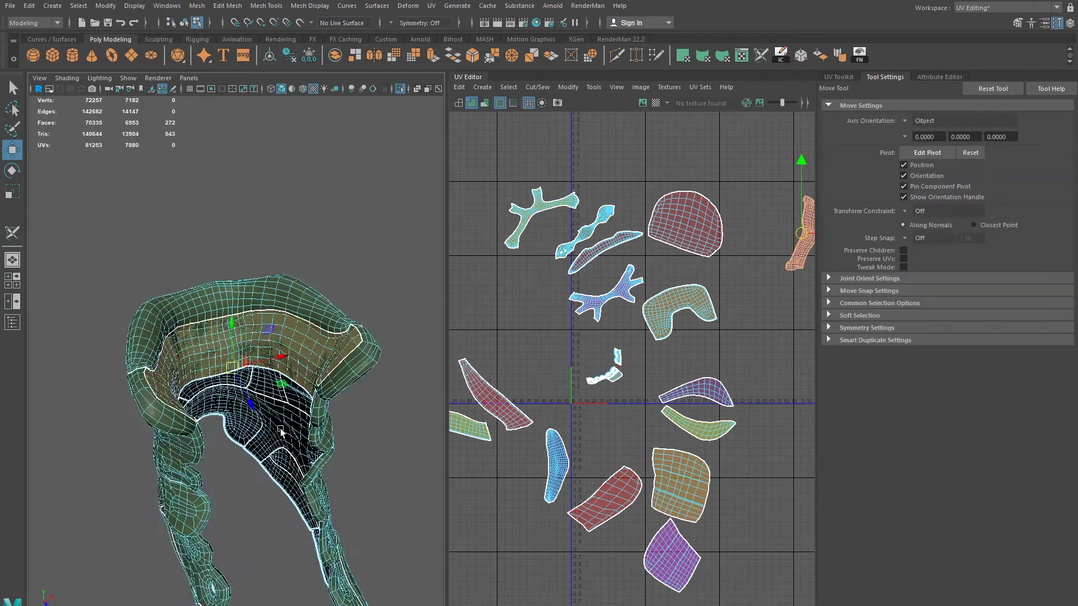
pyautogui.moveTo(327, 406)
pyautogui.keyDown('alt'); pyautogui.mouseDown()
pyautogui.moveTo(264, 405)
pyautogui.moveTo(337, 415)
pyautogui.mouseUp(); pyautogui.keyUp('alt')
pyautogui.scroll(10, 606, 368)
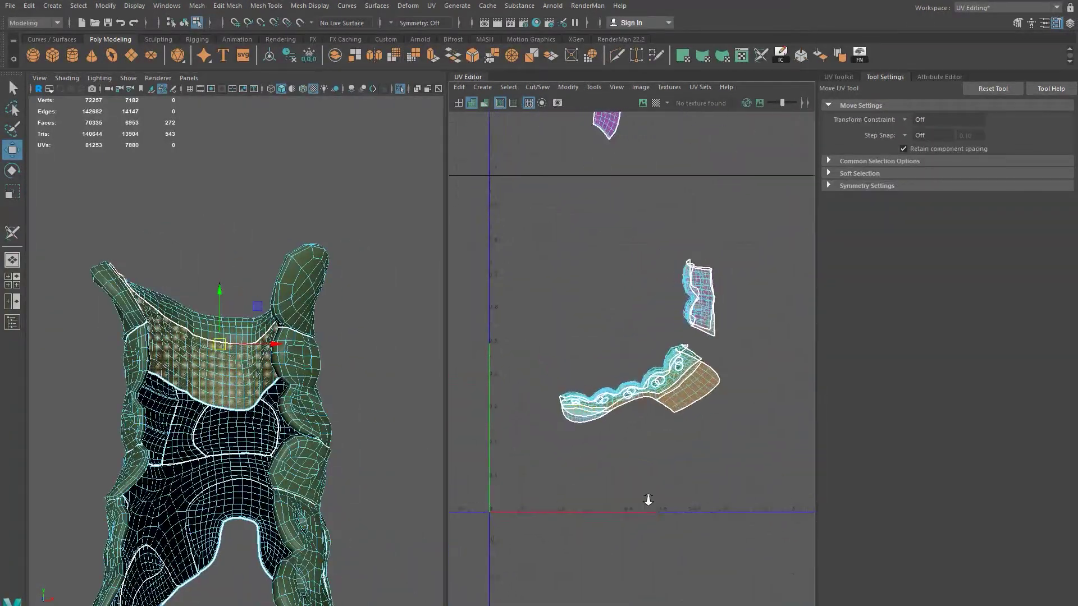
pyautogui.keyDown('alt'); pyautogui.moveTo(566, 421); pyautogui.dragTo(564, 431, button='middle'); pyautogui.keyUp('alt')
pyautogui.keyDown('alt'); pyautogui.moveTo(310, 429); pyautogui.dragTo(224, 421); pyautogui.keyUp('alt')
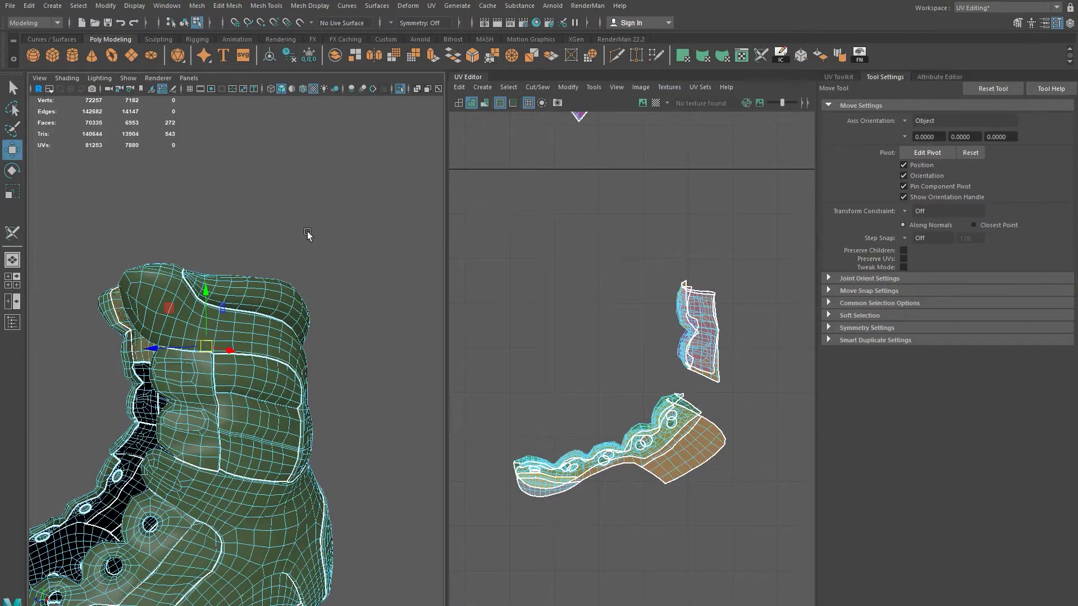
pyautogui.press('y')
pyautogui.click(191, 392)
pyautogui.keyDown('alt'); pyautogui.moveTo(192, 394); pyautogui.dragTo(287, 481); pyautogui.keyUp('alt')
pyautogui.keyDown('alt'); pyautogui.moveTo(242, 389); pyautogui.dragTo(201, 406); pyautogui.keyUp('alt')
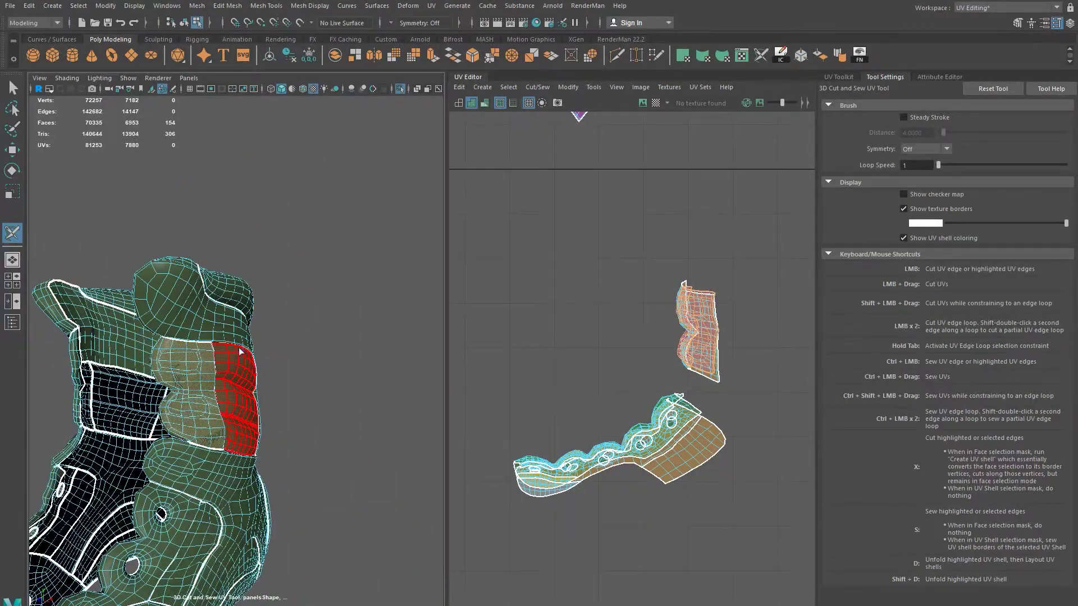
pyautogui.keyDown('alt'); pyautogui.moveTo(682, 406); pyautogui.dragTo(477, 353, button='right'); pyautogui.keyUp('alt')
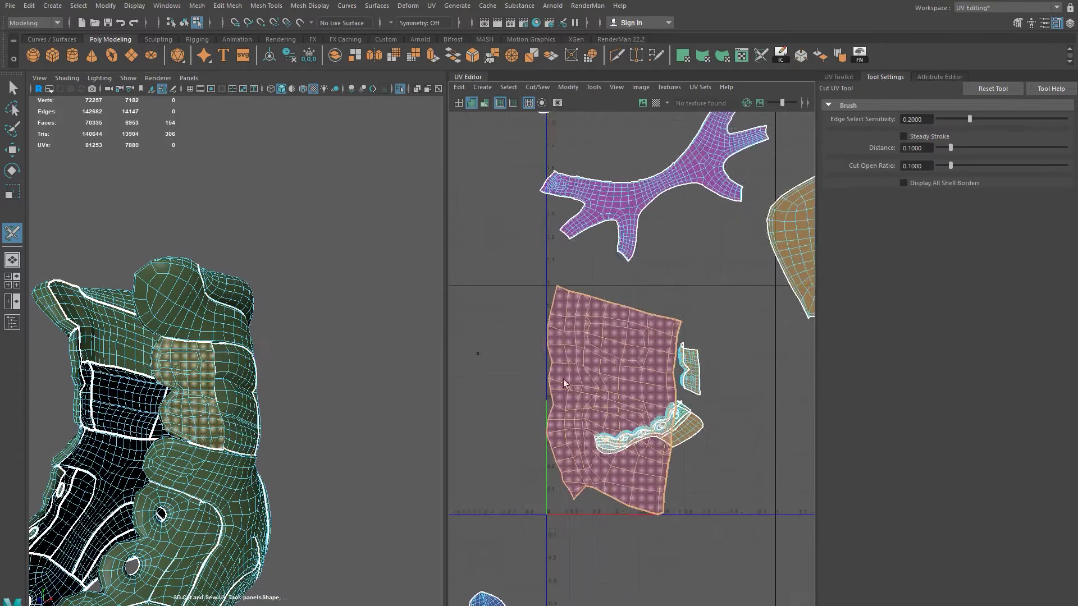
pyautogui.keyDown('alt'); pyautogui.moveTo(585, 399); pyautogui.dragTo(567, 389, button='right'); pyautogui.keyUp('alt')
pyautogui.press('w')
pyautogui.moveTo(611, 400); pyautogui.dragTo(484, 353)
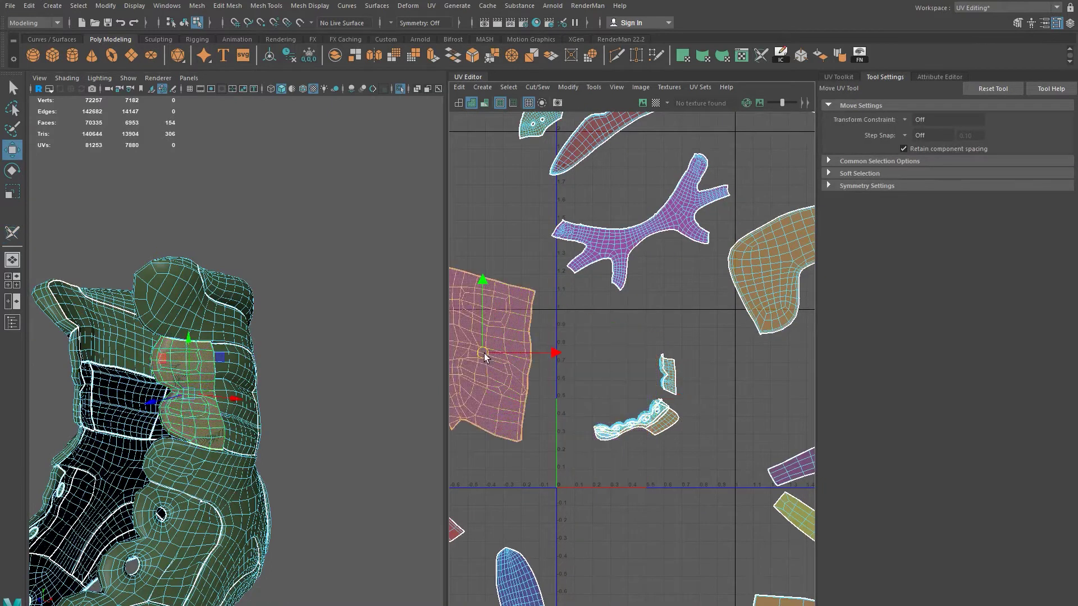
pyautogui.scroll(-5, 581, 410)
pyautogui.keyDown('alt'); pyautogui.moveTo(581, 410); pyautogui.dragTo(637, 428, button='middle'); pyautogui.keyUp('alt')
pyautogui.moveTo(624, 416); pyautogui.dragTo(484, 399)
# Step: Unfold the matching front ankle panel on the boot's other side and move its UV shell above the first ankle panel's shell
pyautogui.keyDown('alt'); pyautogui.moveTo(178, 417); pyautogui.dragTo(309, 410); pyautogui.keyUp('alt')
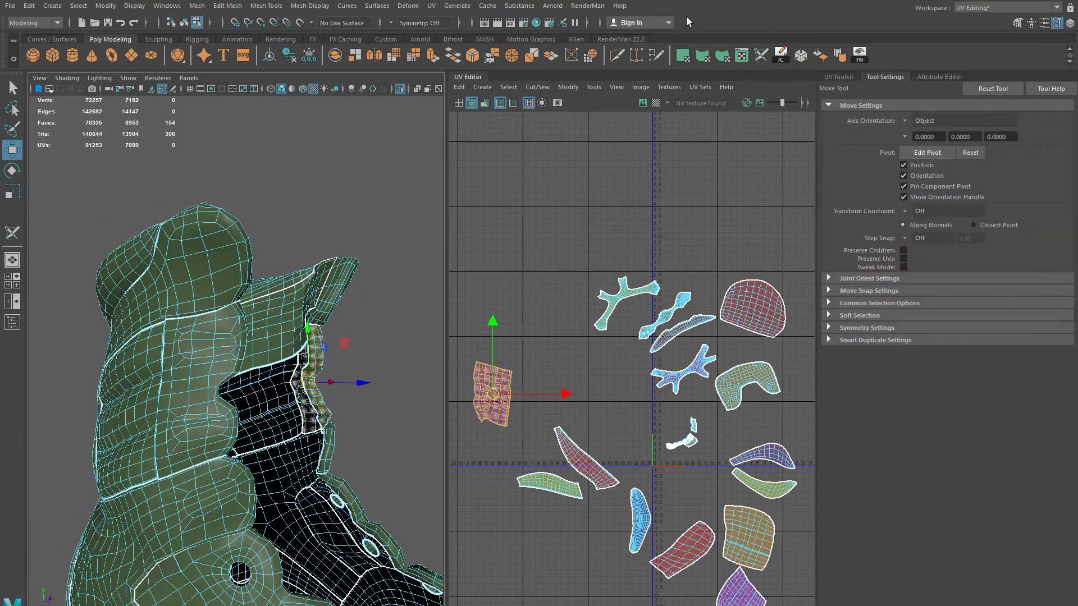
pyautogui.click(200, 350)
pyautogui.keyDown('alt'); pyautogui.moveTo(281, 312); pyautogui.dragTo(298, 340); pyautogui.keyUp('alt')
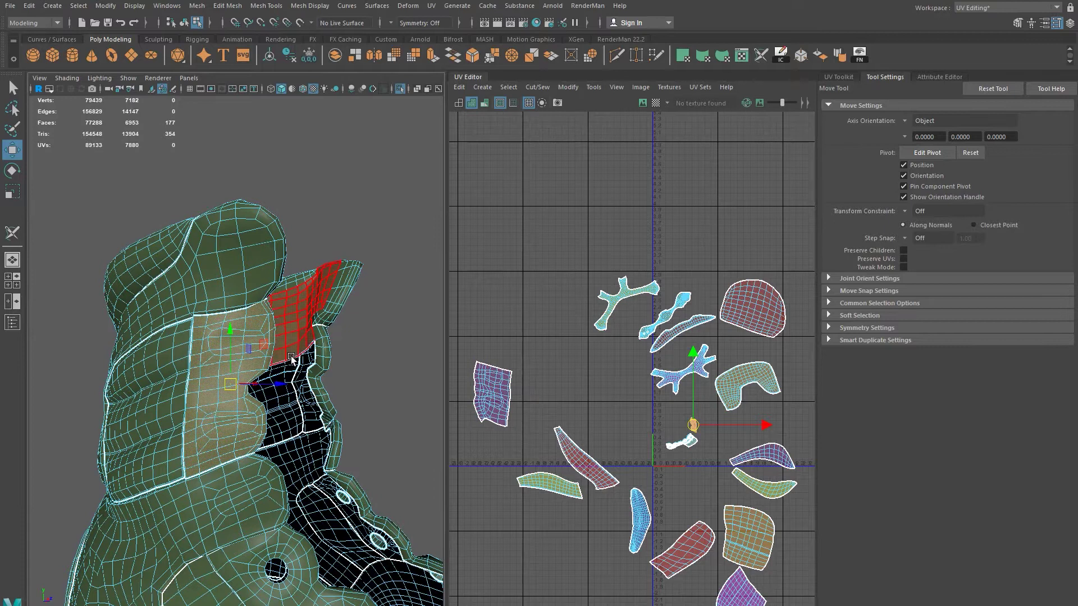
pyautogui.press('y')
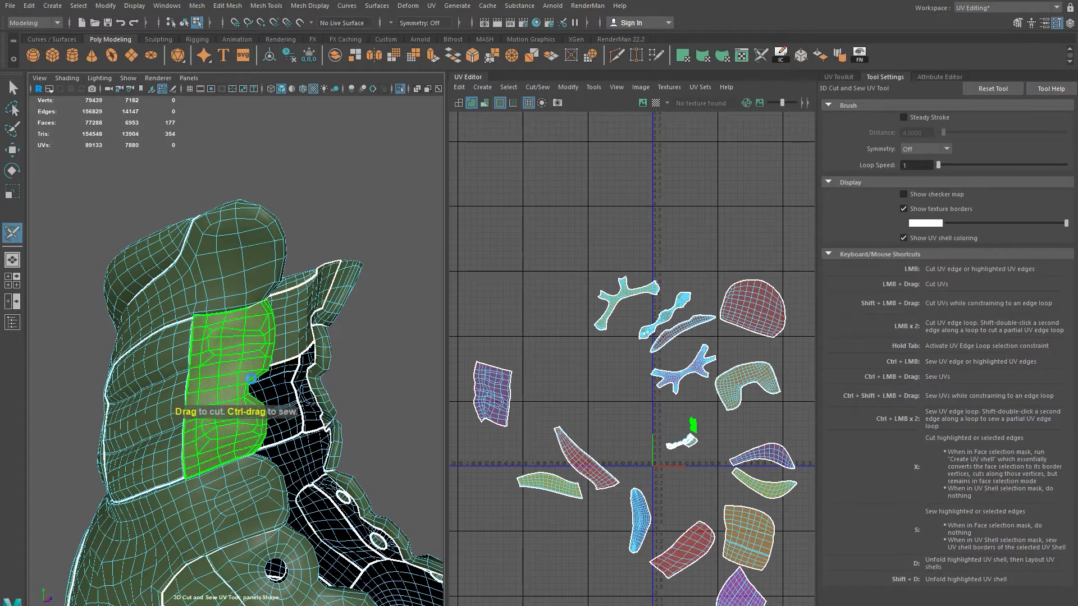
pyautogui.press('d')
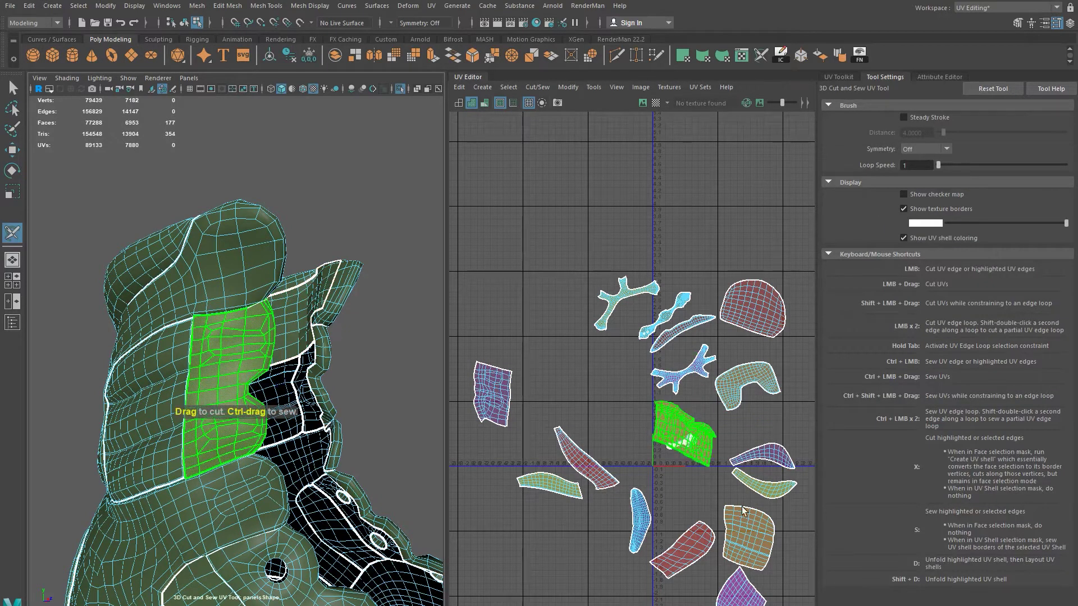
pyautogui.press('w')
pyautogui.moveTo(765, 425); pyautogui.dragTo(527, 338)
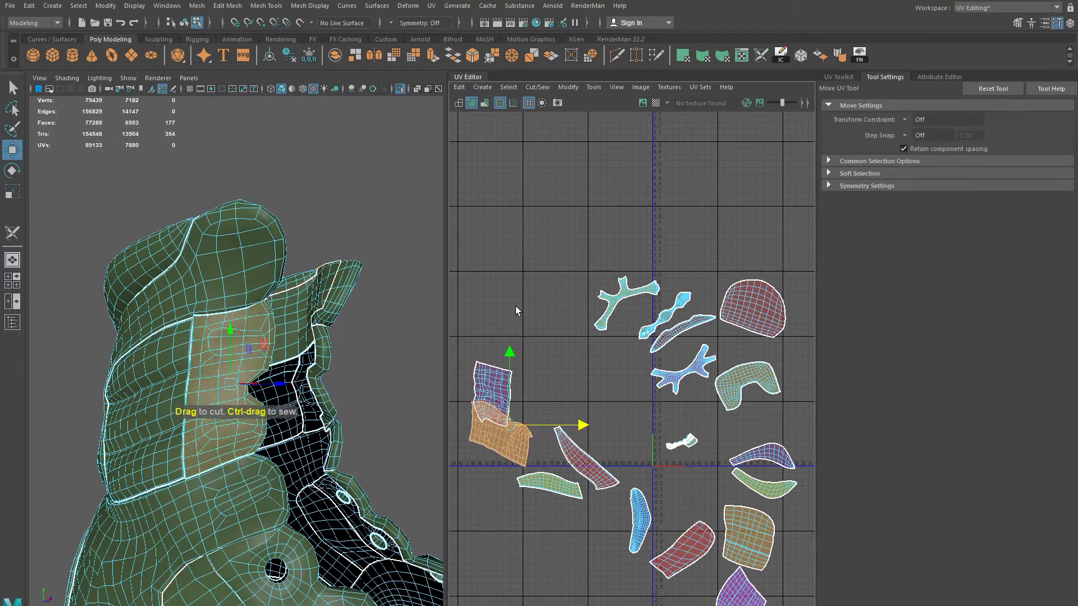
pyautogui.moveTo(505, 427); pyautogui.dragTo(505, 322)
# Step: Unfold one side's eyelet strip and move its UV shell to the free space just left of the 0–1 tile
pyautogui.keyDown('alt'); pyautogui.moveTo(188, 460); pyautogui.dragTo(342, 396); pyautogui.keyUp('alt')
pyautogui.keyDown('alt'); pyautogui.moveTo(607, 493); pyautogui.dragTo(532, 404, button='middle'); pyautogui.keyUp('alt')
pyautogui.keyDown('alt'); pyautogui.moveTo(528, 402); pyautogui.dragTo(665, 388, button='right'); pyautogui.keyUp('alt')
pyautogui.keyDown('alt'); pyautogui.moveTo(716, 342); pyautogui.dragTo(841, 509, button='right'); pyautogui.keyUp('alt')
pyautogui.keyDown('alt'); pyautogui.moveTo(688, 367); pyautogui.dragTo(535, 544, button='middle'); pyautogui.keyUp('alt')
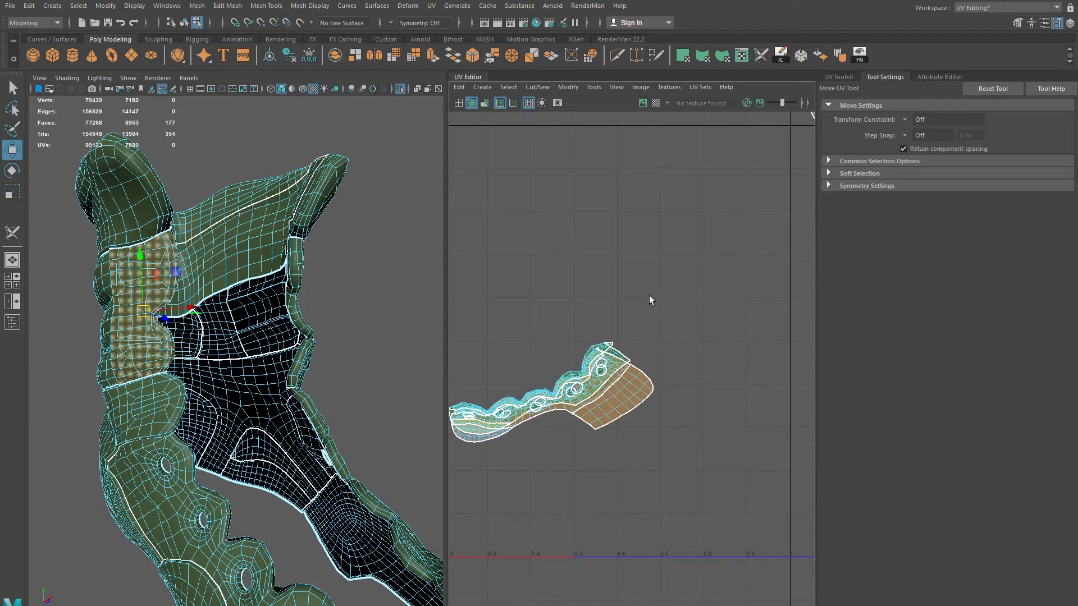
pyautogui.keyDown('alt'); pyautogui.moveTo(223, 500); pyautogui.dragTo(268, 446); pyautogui.keyUp('alt')
pyautogui.press('y')
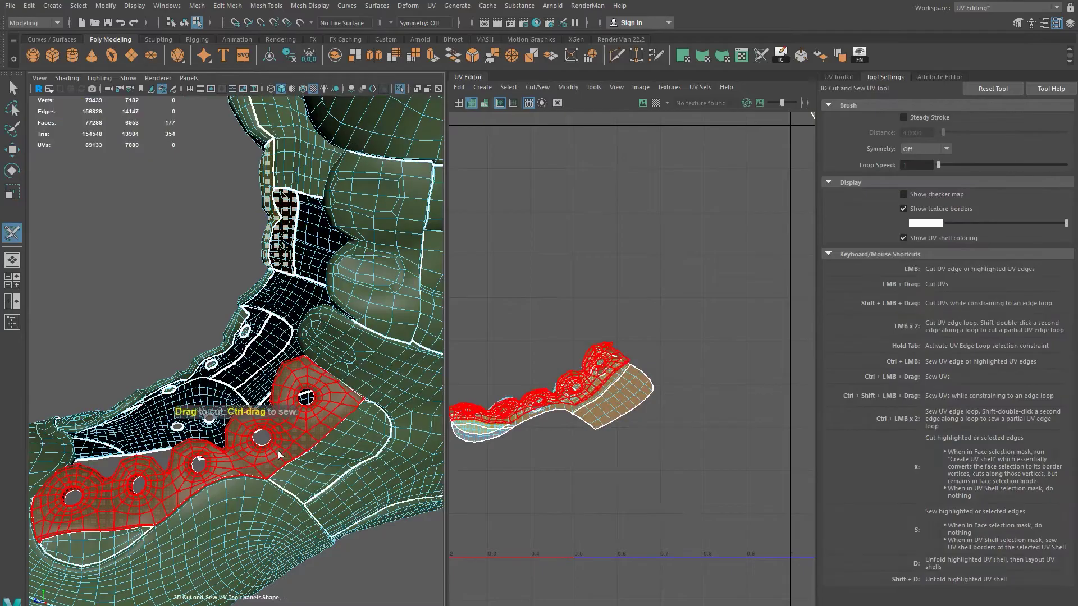
pyautogui.keyDown('alt'); pyautogui.moveTo(243, 472); pyautogui.dragTo(225, 438); pyautogui.keyUp('alt')
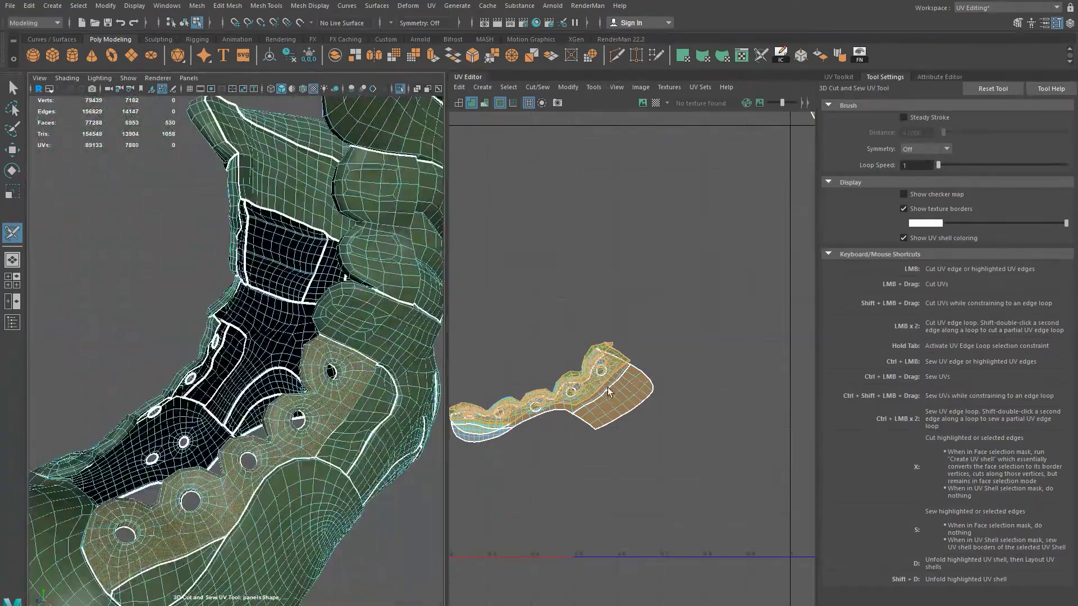
pyautogui.keyDown('alt'); pyautogui.moveTo(607, 387); pyautogui.dragTo(523, 376, button='right'); pyautogui.keyUp('alt')
pyautogui.keyDown('alt'); pyautogui.moveTo(523, 376); pyautogui.dragTo(572, 415, button='middle'); pyautogui.keyUp('alt')
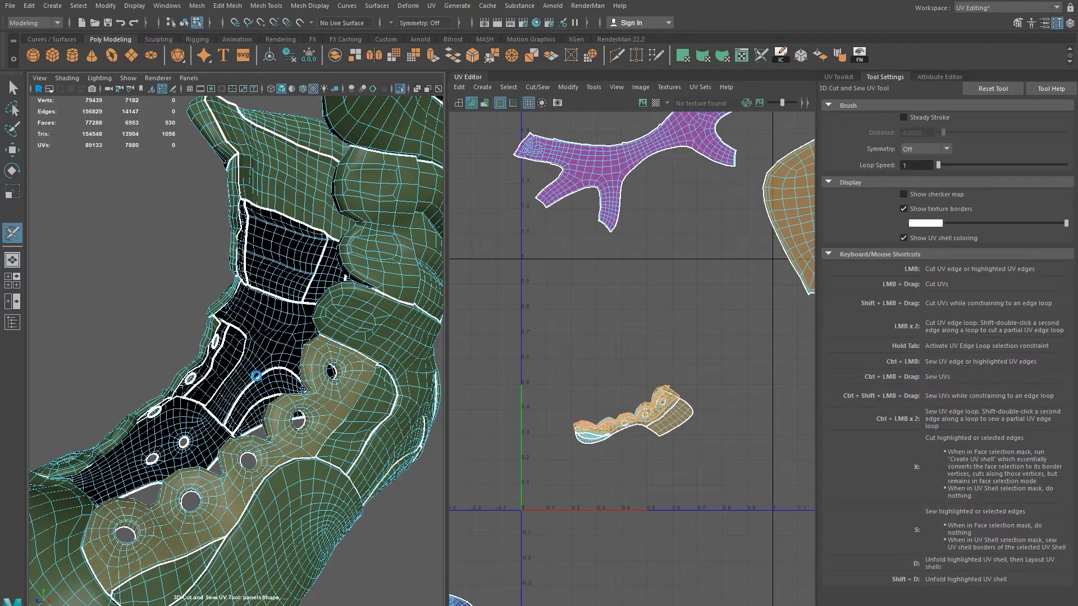
pyautogui.press('d')
pyautogui.keyDown('alt'); pyautogui.moveTo(637, 479); pyautogui.dragTo(502, 436, button='right'); pyautogui.keyUp('alt')
pyautogui.press('w')
pyautogui.moveTo(629, 455); pyautogui.dragTo(490, 365)
pyautogui.keyDown('alt'); pyautogui.moveTo(629, 462); pyautogui.dragTo(550, 412, button='right'); pyautogui.keyUp('alt')
pyautogui.moveTo(564, 415); pyautogui.dragTo(552, 415)
# Step: Unfold the small crescent panel under the opposite eyelet strip's toe end and move its UV shell to the right of the 0–1 tile
pyautogui.keyDown('alt'); pyautogui.moveTo(175, 441); pyautogui.dragTo(545, 500); pyautogui.keyUp('alt')
pyautogui.keyDown('alt'); pyautogui.moveTo(679, 462); pyautogui.dragTo(659, 450, button='middle'); pyautogui.keyUp('alt')
pyautogui.keyDown('alt'); pyautogui.moveTo(204, 485); pyautogui.dragTo(283, 468); pyautogui.keyUp('alt')
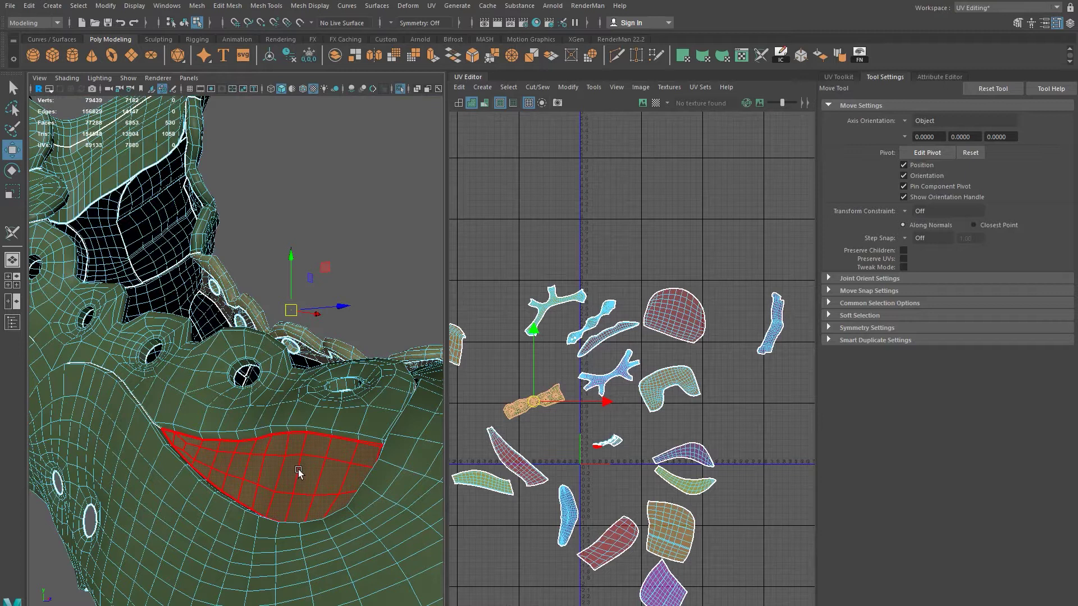
pyautogui.press('y')
pyautogui.click(298, 471)
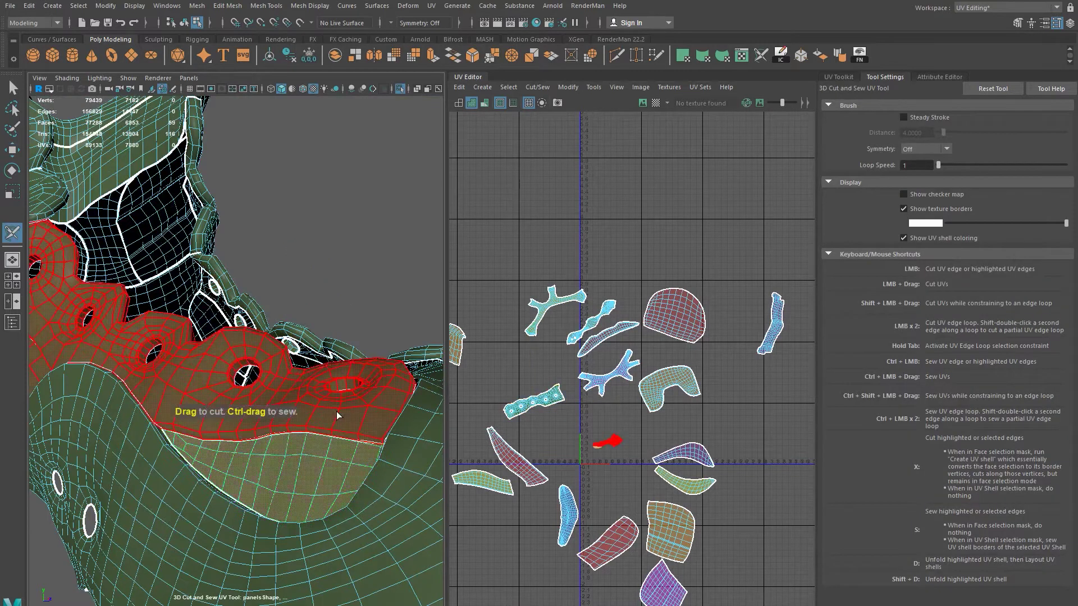
pyautogui.press('w')
pyautogui.moveTo(601, 434); pyautogui.dragTo(737, 451)
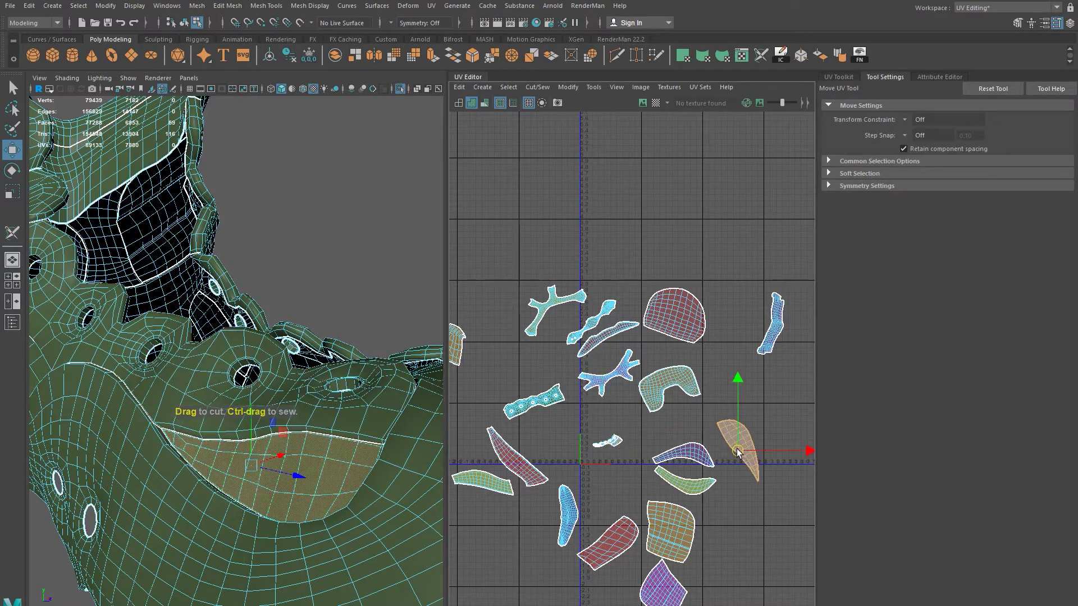
# Step: Examine the junction below the eyelets where the side panel seams meet the eyelet strip seam, then the surrounding side panels
pyautogui.keyDown('alt'); pyautogui.moveTo(275, 491); pyautogui.dragTo(241, 476, button='right'); pyautogui.keyUp('alt')
pyautogui.keyDown('alt'); pyautogui.moveTo(240, 476); pyautogui.dragTo(269, 482); pyautogui.keyUp('alt')
pyautogui.keyDown('alt'); pyautogui.moveTo(269, 483); pyautogui.dragTo(337, 544, button='right'); pyautogui.keyUp('alt')
pyautogui.keyDown('alt'); pyautogui.moveTo(250, 469); pyautogui.dragTo(503, 508, button='middle'); pyautogui.keyUp('alt')
pyautogui.keyDown('alt'); pyautogui.moveTo(247, 472); pyautogui.dragTo(270, 472); pyautogui.keyUp('alt')
pyautogui.keyDown('alt'); pyautogui.moveTo(291, 460); pyautogui.dragTo(215, 380, button='middle'); pyautogui.keyUp('alt')
pyautogui.keyDown('alt'); pyautogui.moveTo(250, 442); pyautogui.dragTo(291, 508, button='right'); pyautogui.keyUp('alt')
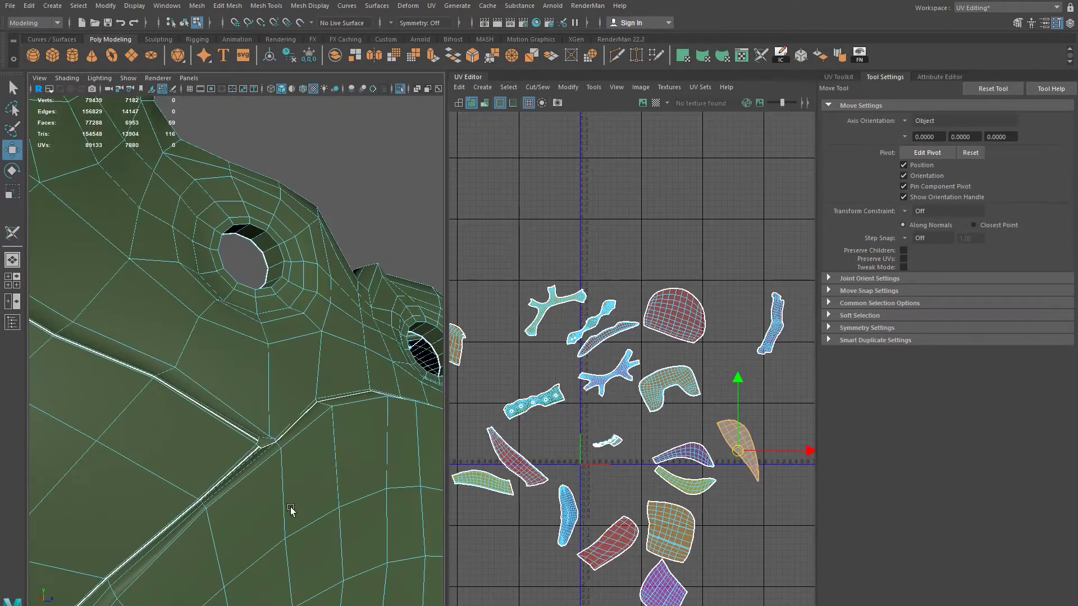
pyautogui.click(344, 385)
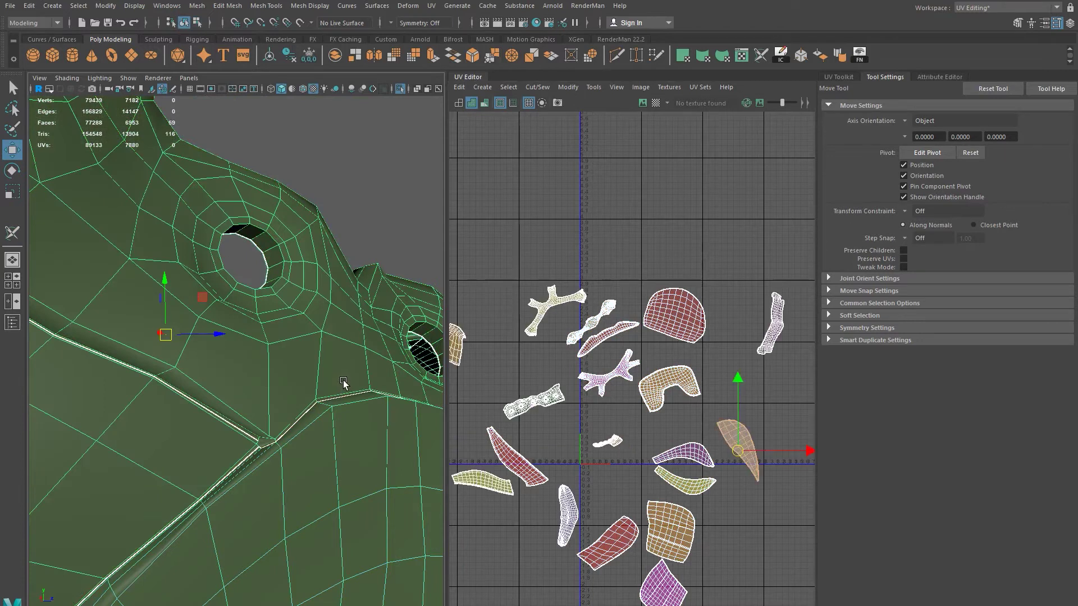
pyautogui.keyDown('alt'); pyautogui.moveTo(372, 432); pyautogui.dragTo(279, 368, button='right'); pyautogui.keyUp('alt')
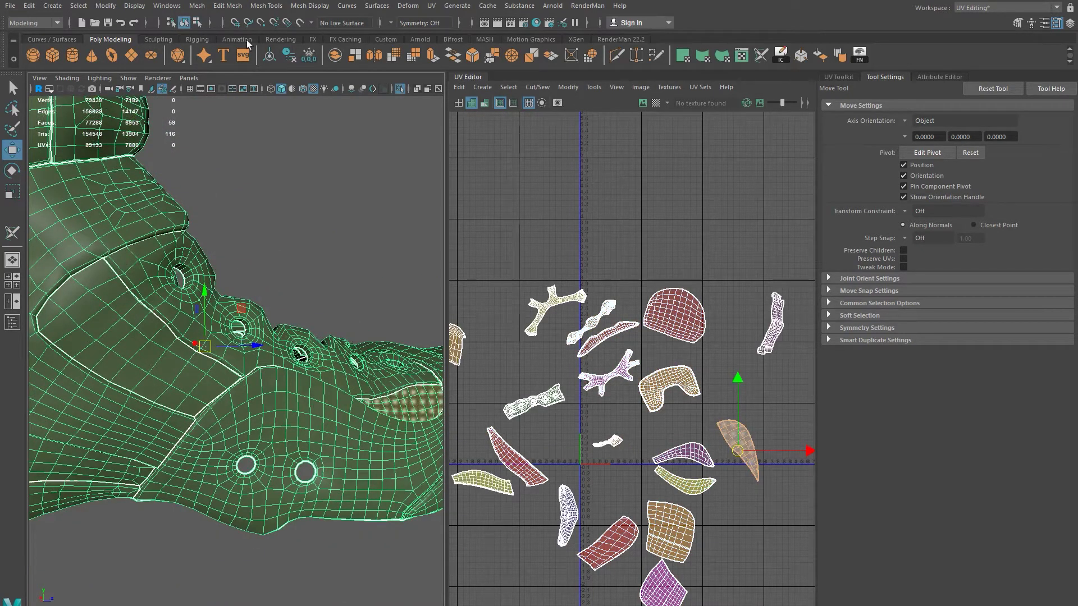
pyautogui.keyDown('alt'); pyautogui.moveTo(288, 464); pyautogui.dragTo(228, 424); pyautogui.keyUp('alt')
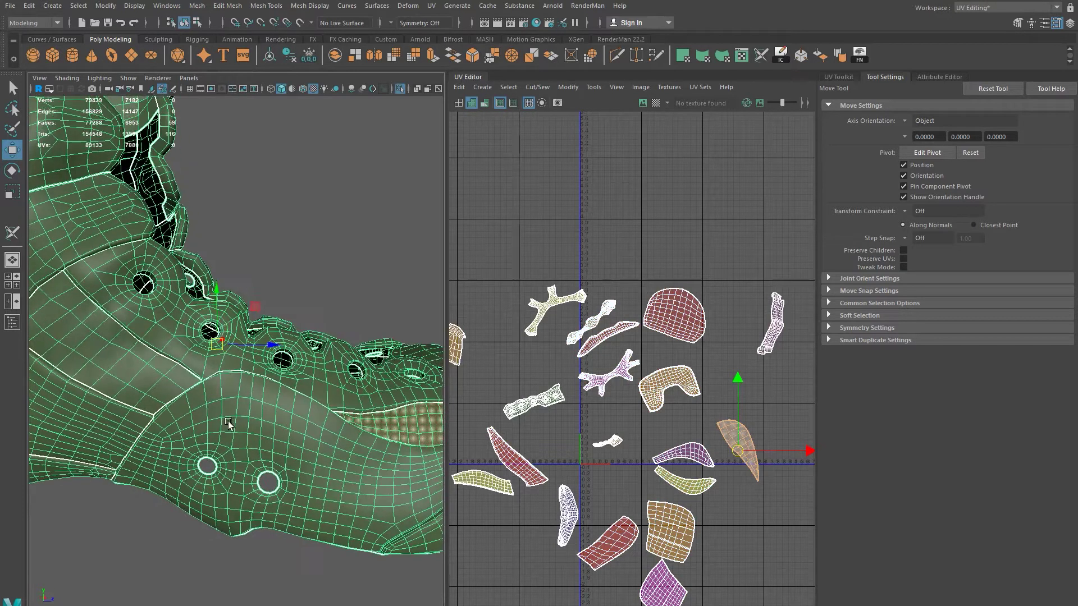
pyautogui.click(313, 257)
pyautogui.click(246, 401)
pyautogui.hotkey('ctrl', 'z')
pyautogui.hotkey('ctrl', 'z')
pyautogui.hotkey('ctrl', 'z')
# Step: Cut a new edge across the seam junction below the eyelets, joining the upper seam's end to the seam corner opposite it
pyautogui.keyDown('alt'); pyautogui.moveTo(260, 402); pyautogui.dragTo(227, 377); pyautogui.keyUp('alt')
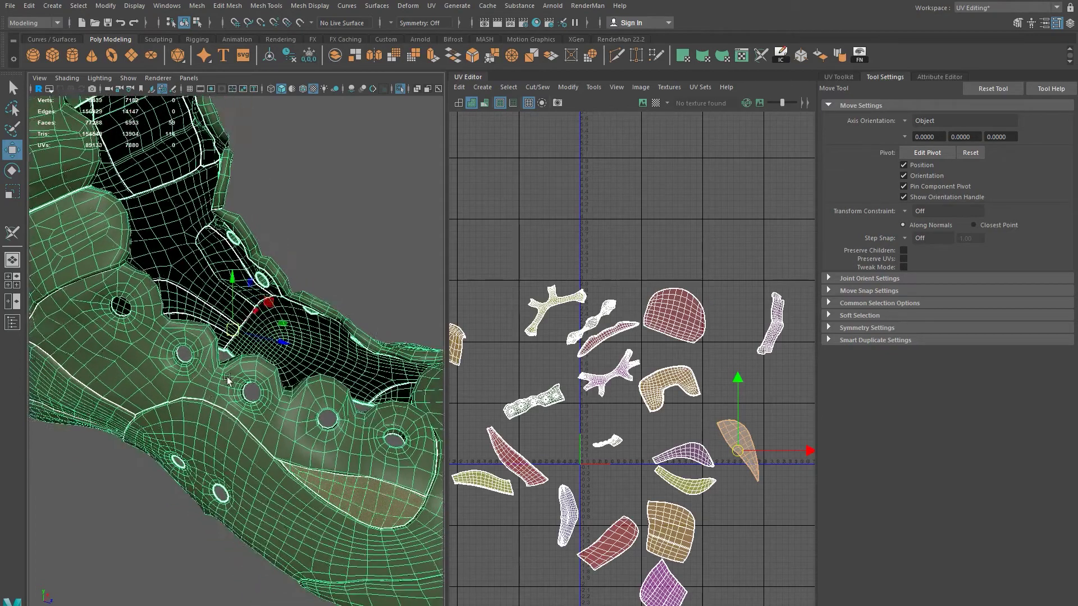
pyautogui.keyDown('alt'); pyautogui.moveTo(227, 378); pyautogui.dragTo(314, 415, button='right'); pyautogui.keyUp('alt')
pyautogui.keyDown('alt'); pyautogui.moveTo(315, 416); pyautogui.dragTo(263, 393); pyautogui.keyUp('alt')
pyautogui.keyDown('alt'); pyautogui.moveTo(263, 392); pyautogui.dragTo(295, 452, button='right'); pyautogui.keyUp('alt')
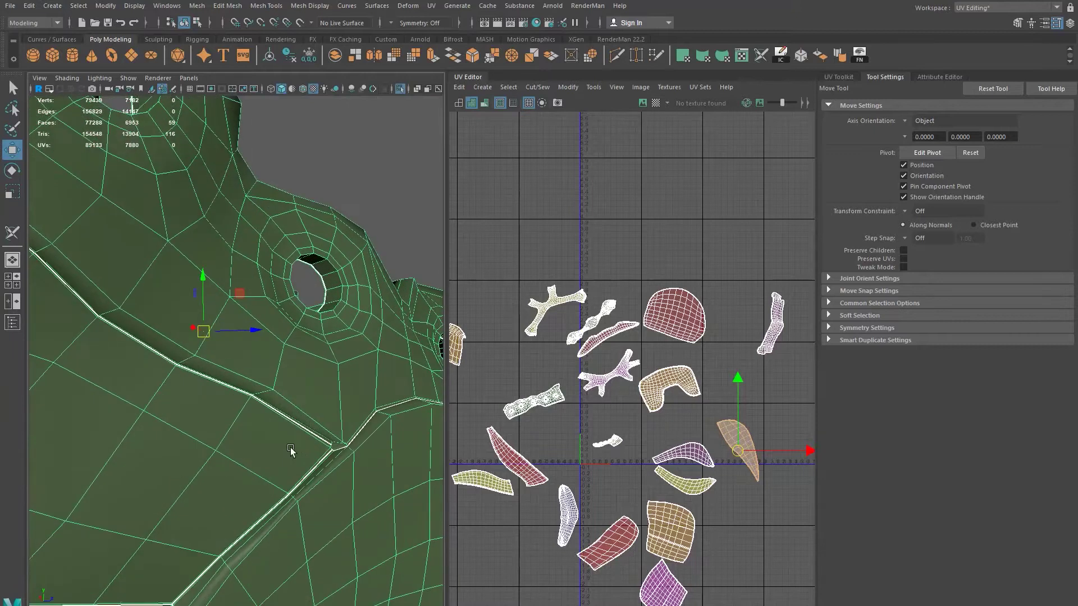
pyautogui.click(616, 55)
pyautogui.keyDown('alt'); pyautogui.moveTo(362, 444); pyautogui.dragTo(275, 393); pyautogui.keyUp('alt')
pyautogui.keyDown('alt'); pyautogui.moveTo(275, 393); pyautogui.dragTo(304, 426, button='right'); pyautogui.keyUp('alt')
pyautogui.keyDown('alt'); pyautogui.moveTo(318, 342); pyautogui.dragTo(303, 357); pyautogui.keyUp('alt')
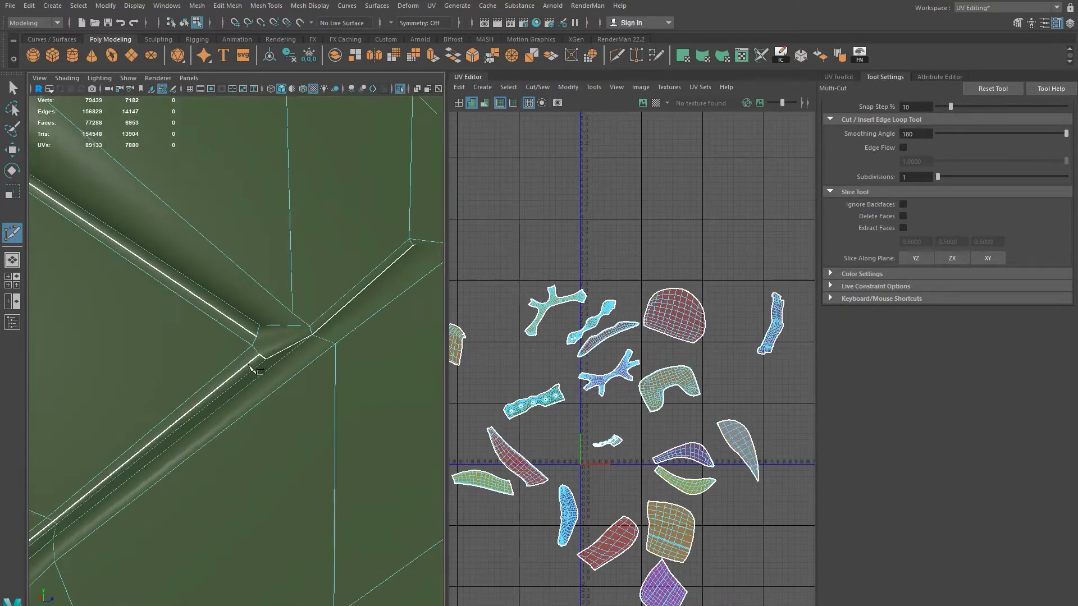
pyautogui.keyDown('alt'); pyautogui.moveTo(251, 357); pyautogui.dragTo(263, 385, button='right'); pyautogui.keyUp('alt')
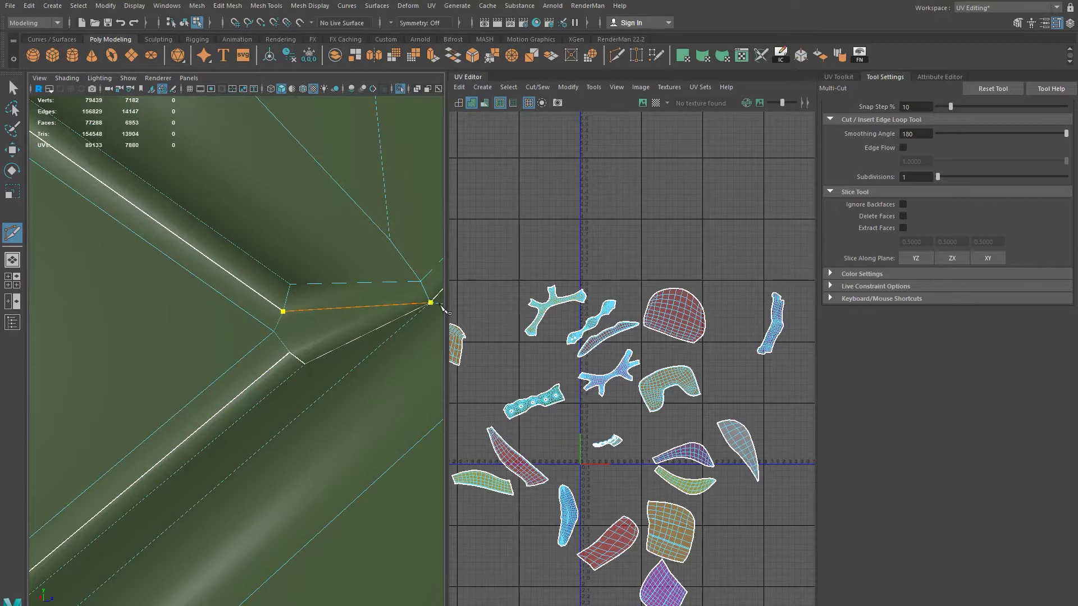
pyautogui.press('Return')
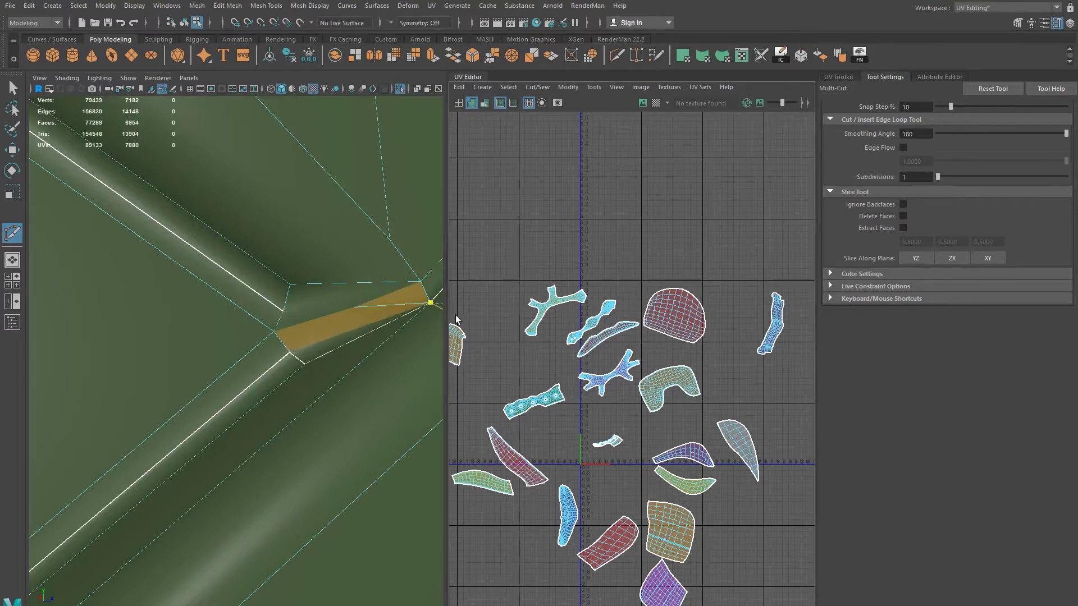
pyautogui.keyDown('alt'); pyautogui.moveTo(342, 318); pyautogui.dragTo(311, 358, button='right'); pyautogui.keyUp('alt')
pyautogui.keyDown('alt'); pyautogui.moveTo(311, 357); pyautogui.dragTo(285, 358); pyautogui.keyUp('alt')
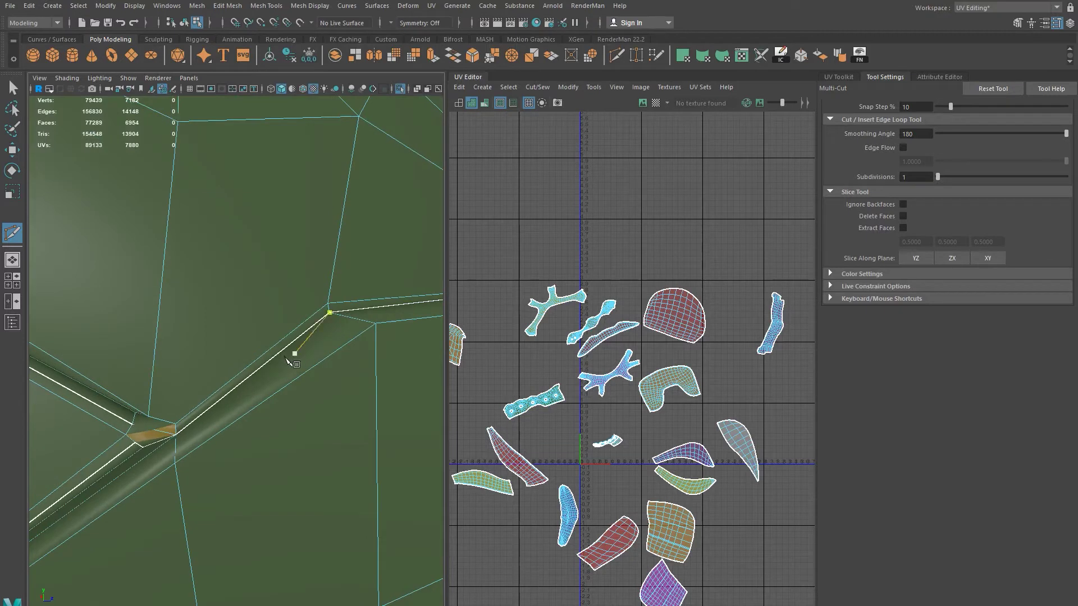
pyautogui.click(328, 303)
pyautogui.click(636, 56)
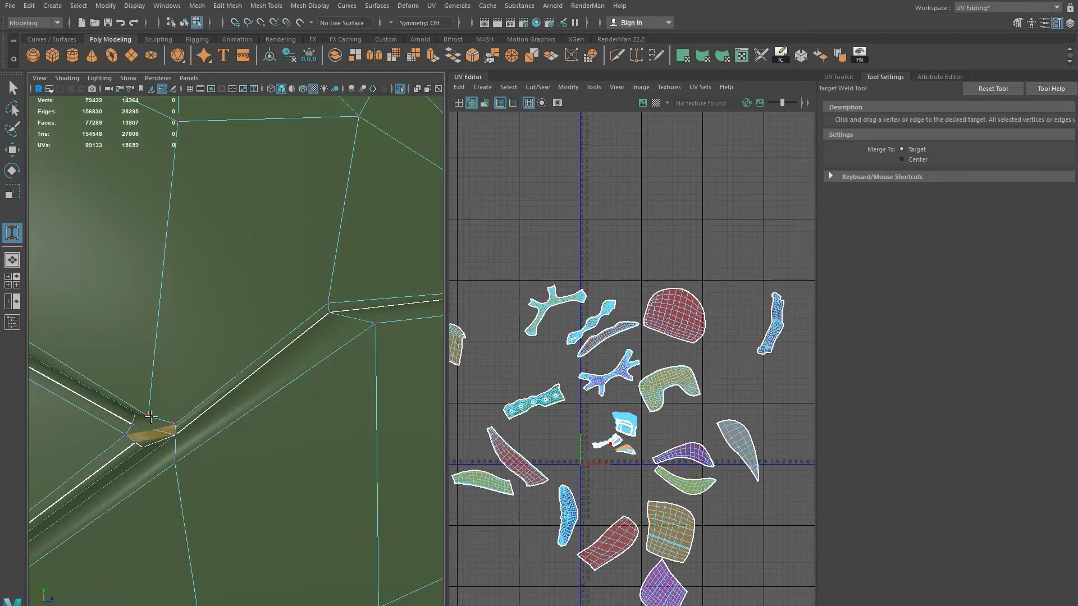
pyautogui.keyDown('alt'); pyautogui.moveTo(168, 418); pyautogui.dragTo(317, 328); pyautogui.keyUp('alt')
pyautogui.scroll(3, 308, 369)
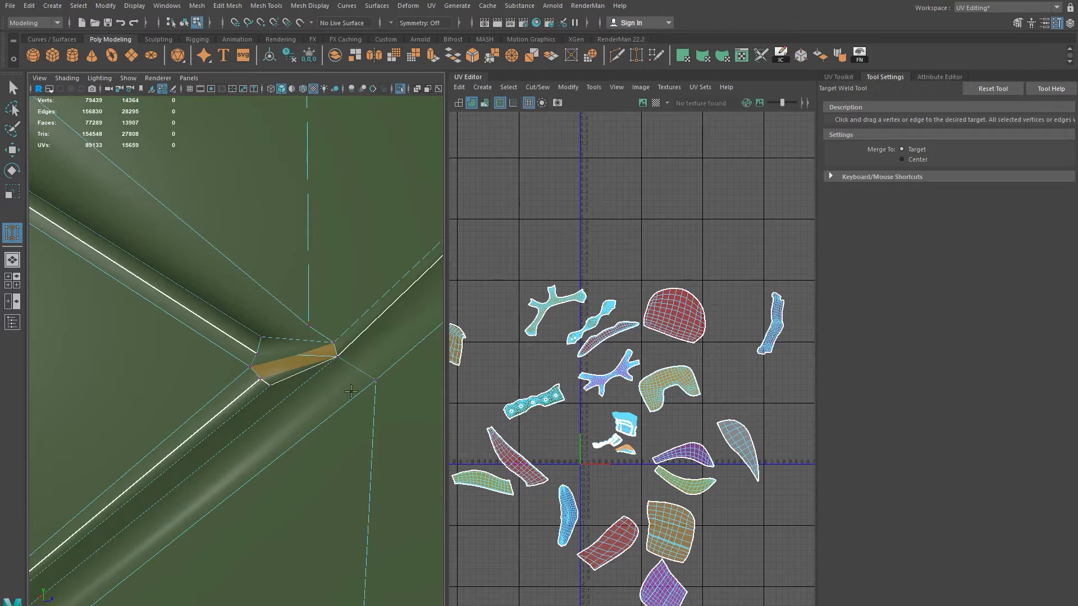
pyautogui.press('w')
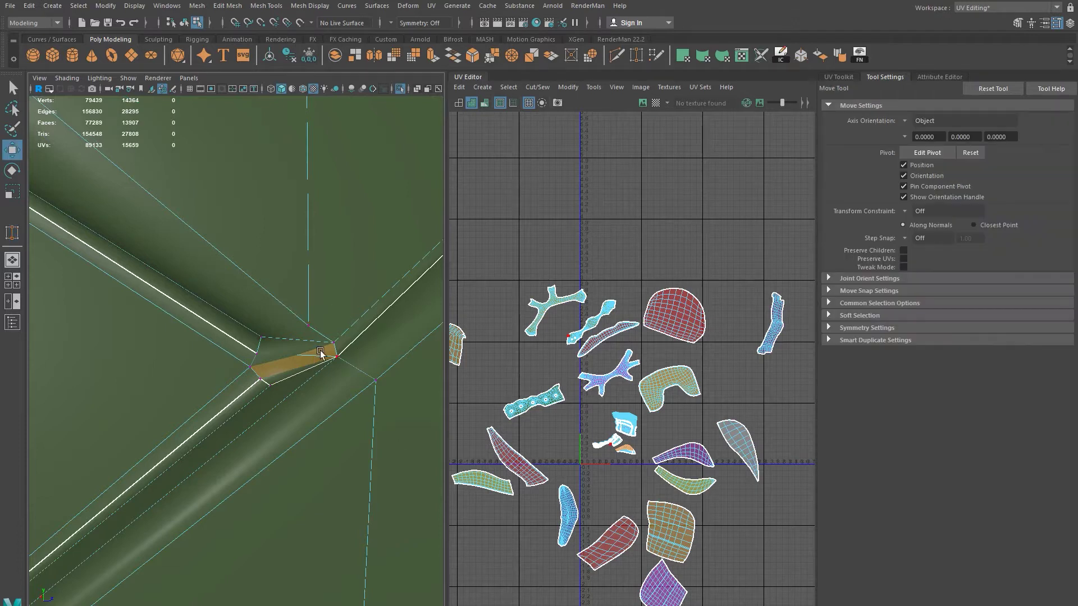
pyautogui.click(307, 325)
pyautogui.keyDown('alt'); pyautogui.moveTo(649, 442); pyautogui.dragTo(606, 385, button='middle'); pyautogui.keyUp('alt')
pyautogui.keyDown('alt'); pyautogui.moveTo(606, 386); pyautogui.dragTo(651, 507, button='right'); pyautogui.keyUp('alt')
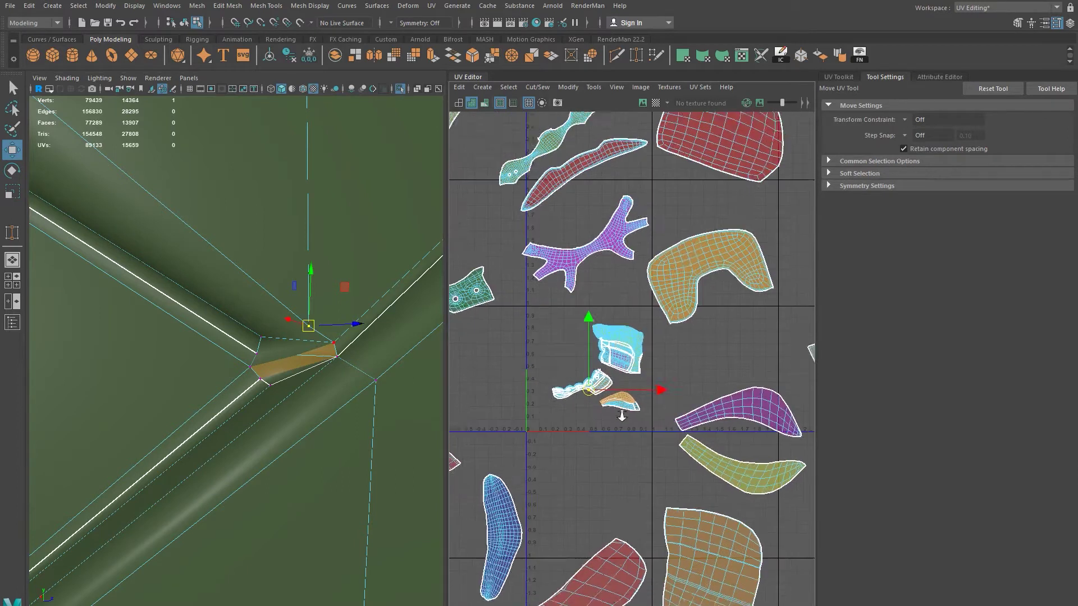
pyautogui.click(339, 311)
pyautogui.scroll(-5, 691, 413)
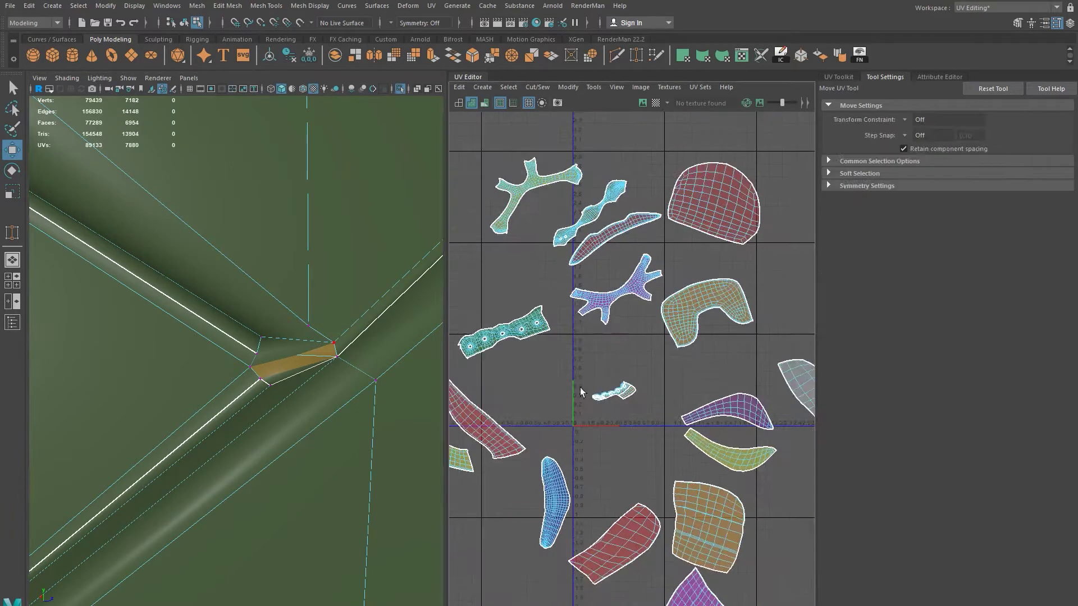
# Step: Move the vertex just above the seam junction onto the neighbouring corner vertex and merge the two
pyautogui.click(303, 326)
pyautogui.click(306, 326)
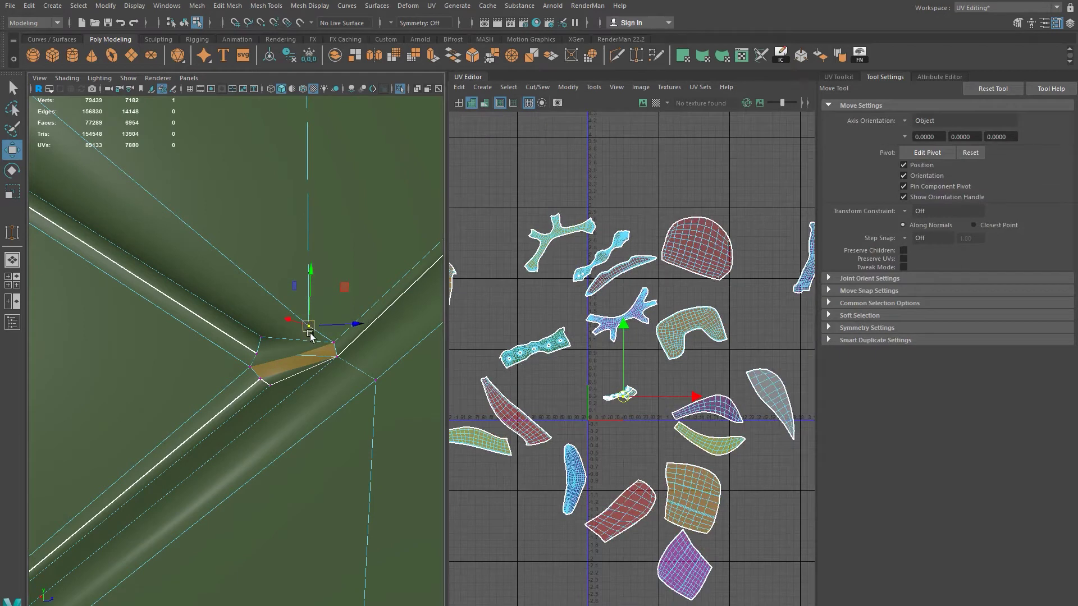
pyautogui.moveTo(309, 331); pyautogui.dragTo(335, 349)
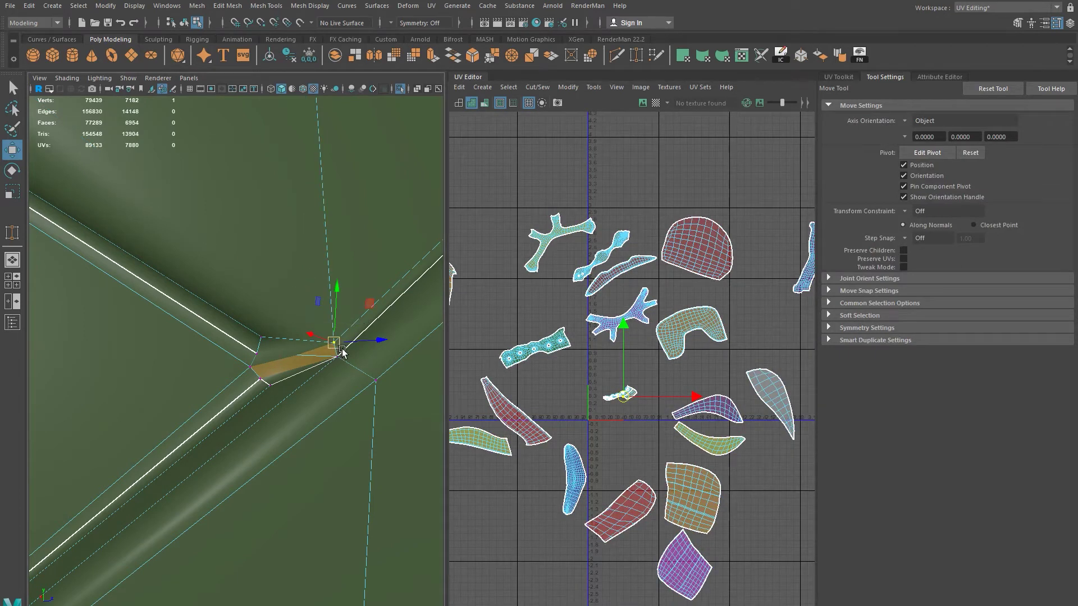
pyautogui.press('q')
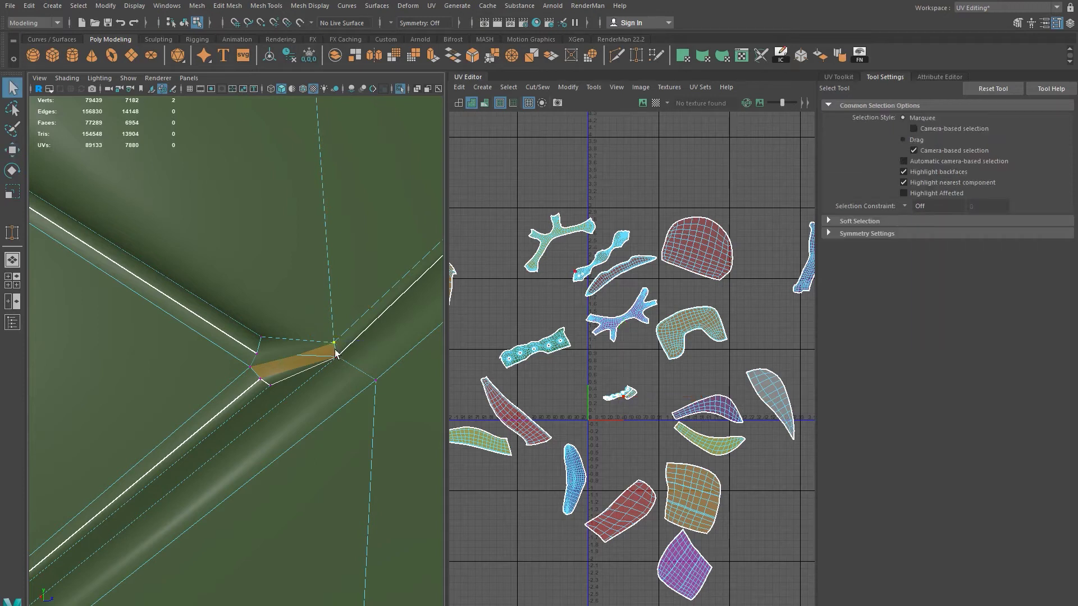
pyautogui.keyDown('shift'); pyautogui.moveTo(342, 322); pyautogui.dragTo(341, 261, button='right'); pyautogui.keyUp('shift')
# Step: Cut the UVs along the new edge at the junction so the eyelet strip separates from the side panel
pyautogui.click(762, 55)
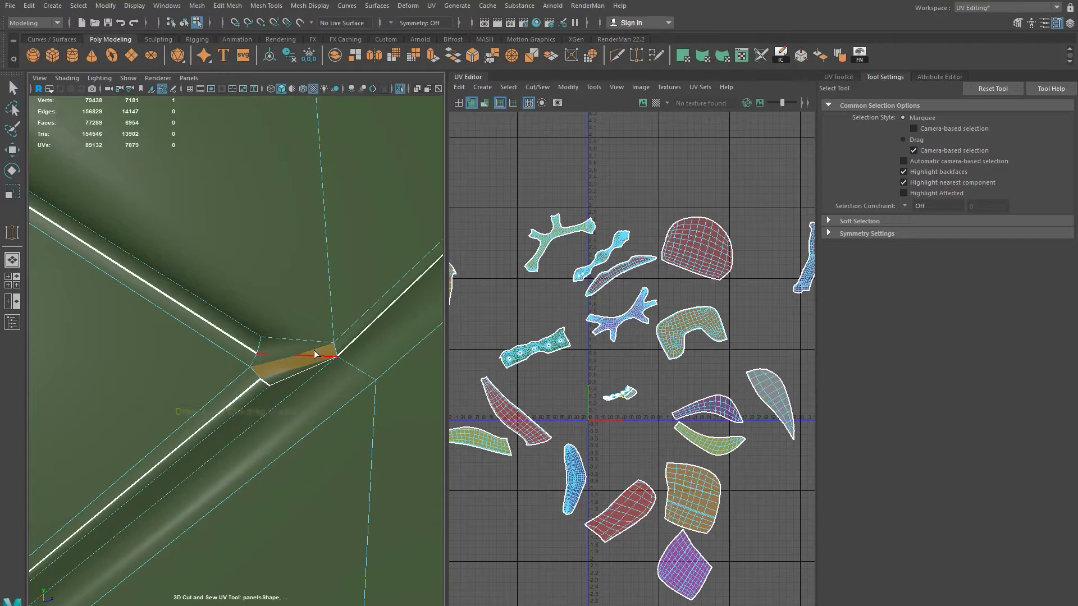
pyautogui.click(272, 358)
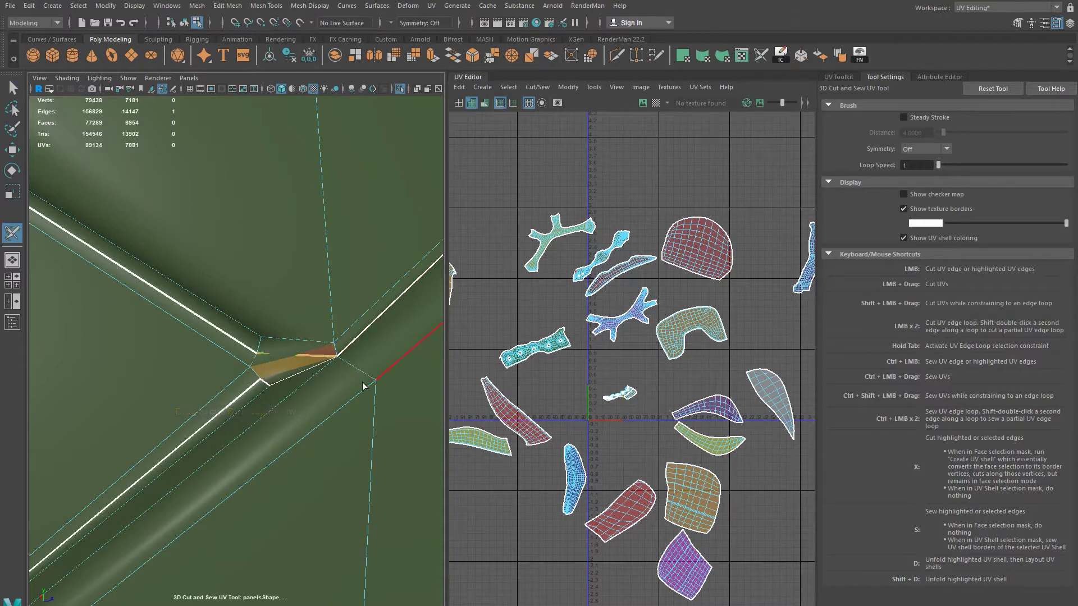
pyautogui.keyDown('alt'); pyautogui.moveTo(270, 365); pyautogui.dragTo(202, 345, button='right'); pyautogui.keyUp('alt')
pyautogui.keyDown('alt'); pyautogui.moveTo(202, 344); pyautogui.dragTo(266, 351); pyautogui.keyUp('alt')
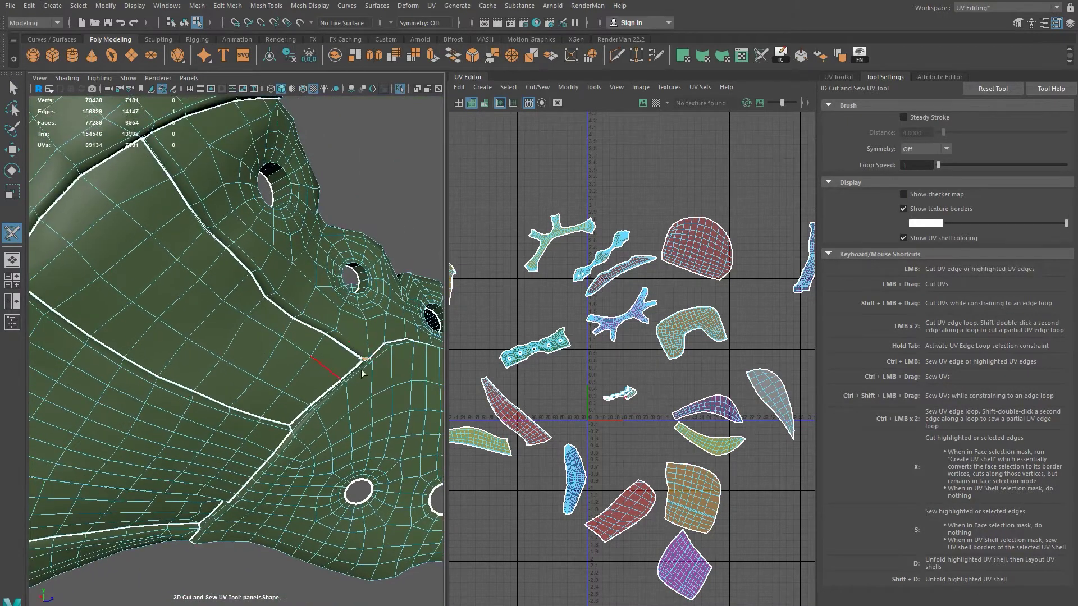
pyautogui.keyDown('alt'); pyautogui.moveTo(361, 374); pyautogui.dragTo(311, 371, button='middle'); pyautogui.keyUp('alt')
pyautogui.keyDown('alt'); pyautogui.moveTo(310, 370); pyautogui.dragTo(412, 378, button='right'); pyautogui.keyUp('alt')
pyautogui.keyDown('alt'); pyautogui.moveTo(412, 378); pyautogui.dragTo(307, 376, button='middle'); pyautogui.keyUp('alt')
pyautogui.moveTo(307, 376)
pyautogui.keyDown('alt'); pyautogui.mouseDown()
pyautogui.moveTo(293, 359)
pyautogui.moveTo(316, 354)
pyautogui.moveTo(197, 375)
pyautogui.moveTo(356, 332)
pyautogui.moveTo(308, 315)
pyautogui.moveTo(397, 306)
pyautogui.moveTo(373, 288)
pyautogui.moveTo(400, 253)
pyautogui.moveTo(285, 287)
pyautogui.moveTo(352, 330)
pyautogui.moveTo(230, 329)
pyautogui.moveTo(123, 236)
pyautogui.moveTo(174, 271)
pyautogui.moveTo(101, 275)
pyautogui.moveTo(127, 239)
pyautogui.moveTo(153, 243)
pyautogui.moveTo(236, 331)
pyautogui.moveTo(222, 267)
pyautogui.moveTo(197, 271)
pyautogui.moveTo(217, 304)
pyautogui.moveTo(233, 267)
pyautogui.moveTo(241, 277)
pyautogui.moveTo(207, 275)
pyautogui.moveTo(217, 241)
pyautogui.moveTo(212, 260)
pyautogui.moveTo(164, 267)
pyautogui.moveTo(363, 259)
pyautogui.moveTo(361, 277)
pyautogui.moveTo(282, 288)
pyautogui.moveTo(296, 279)
pyautogui.mouseUp(); pyautogui.keyUp('alt')
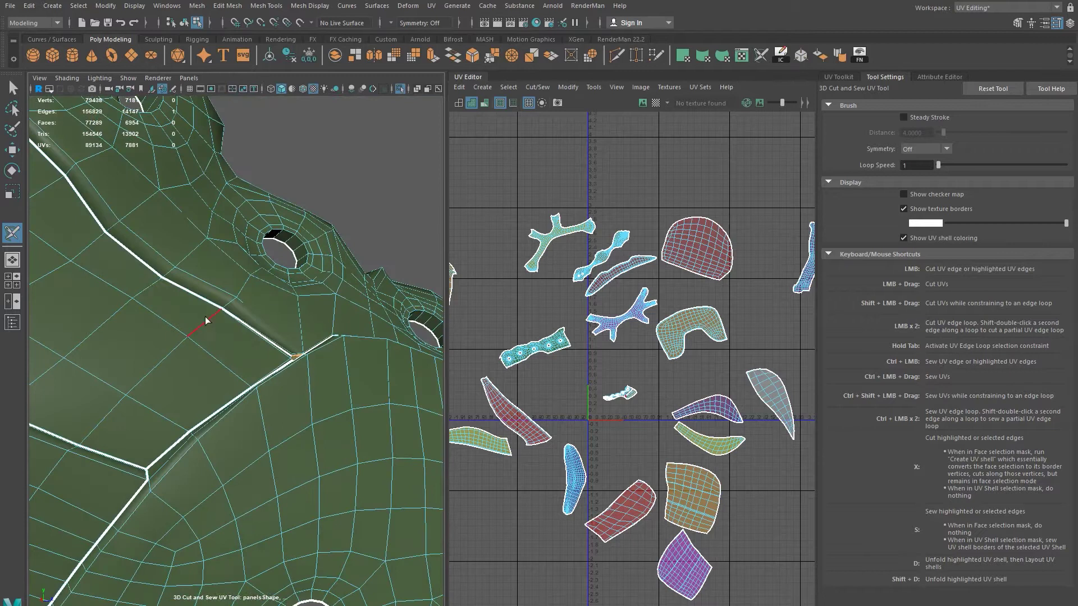
# Step: Unfold the eyelet strip and move its UV shell just above the opposite eyelet strip's shell
pyautogui.moveTo(172, 235); pyautogui.dragTo(216, 228, button='right')
pyautogui.keyDown('alt'); pyautogui.moveTo(219, 232); pyautogui.dragTo(283, 286); pyautogui.keyUp('alt')
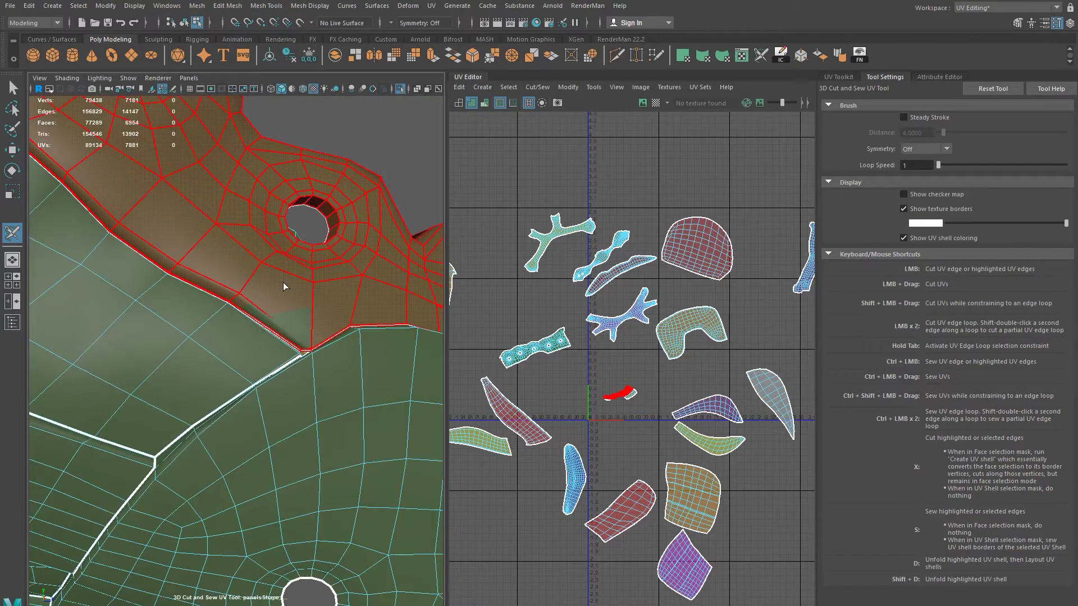
pyautogui.click(283, 282)
pyautogui.keyDown('alt'); pyautogui.moveTo(283, 282); pyautogui.dragTo(262, 328); pyautogui.keyUp('alt')
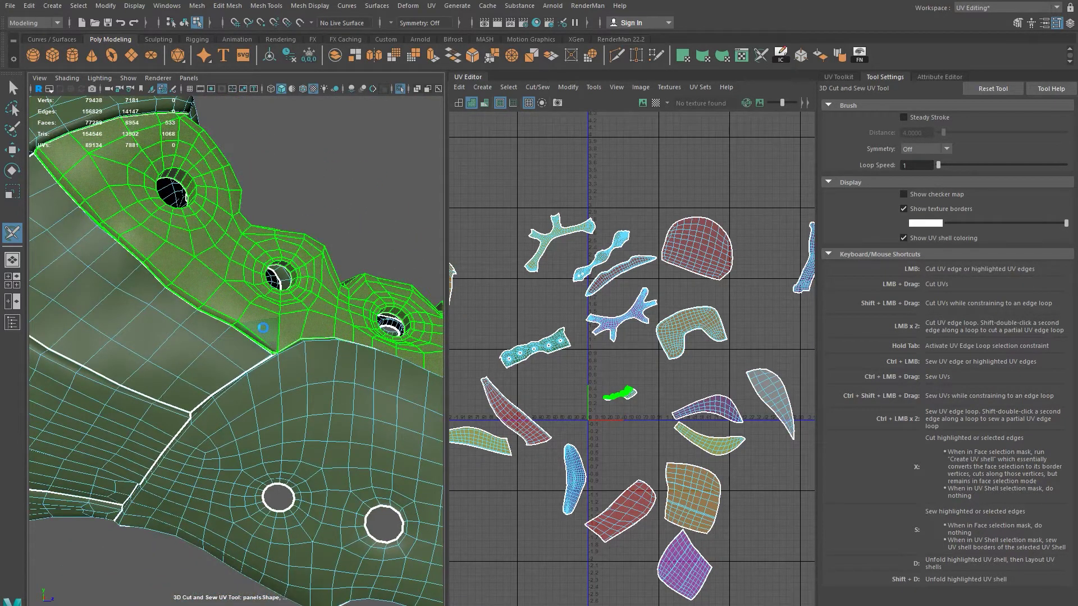
pyautogui.press('d')
pyautogui.keyDown('alt'); pyautogui.moveTo(303, 315); pyautogui.dragTo(243, 352); pyautogui.keyUp('alt')
pyautogui.press('w')
pyautogui.moveTo(605, 420); pyautogui.dragTo(501, 309, button='middle')
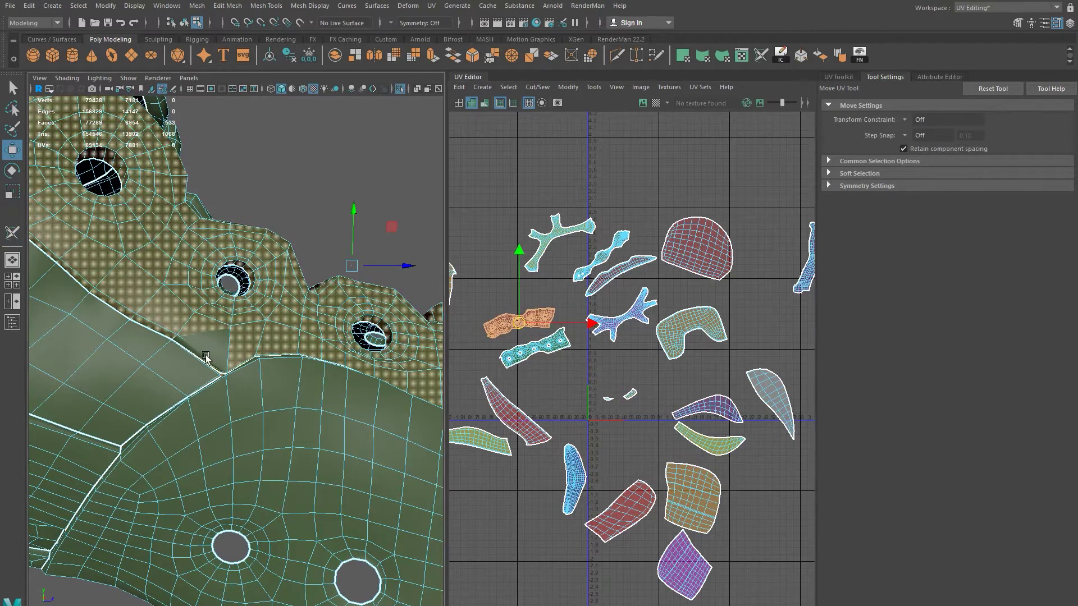
pyautogui.click(209, 352)
pyautogui.hotkey('ctrl', 'z')
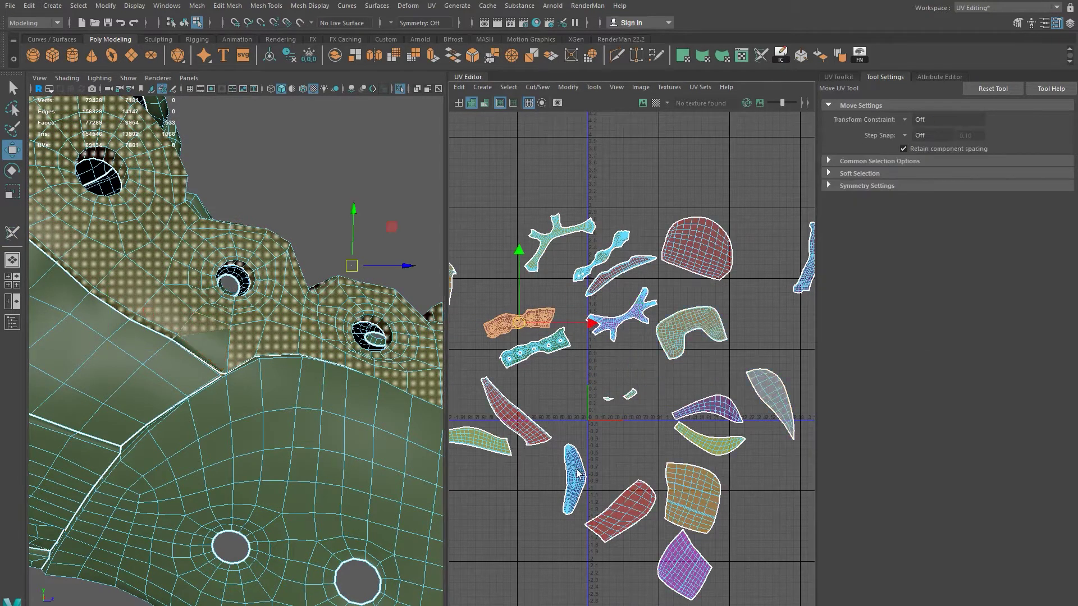
# Step: Delete a single eyelet strip face beside the seam junction as a test and undo the deletion
pyautogui.keyDown('alt'); pyautogui.moveTo(231, 406); pyautogui.dragTo(391, 387, button='right'); pyautogui.keyUp('alt')
pyautogui.keyDown('alt'); pyautogui.moveTo(391, 386); pyautogui.dragTo(489, 431); pyautogui.keyUp('alt')
pyautogui.keyDown('alt'); pyautogui.moveTo(208, 464); pyautogui.dragTo(281, 390, button='right'); pyautogui.keyUp('alt')
pyautogui.click(281, 390)
pyautogui.keyDown('alt'); pyautogui.moveTo(282, 390); pyautogui.dragTo(111, 397); pyautogui.keyUp('alt')
pyautogui.press('Delete')
pyautogui.hotkey('ctrl', 'z')
pyautogui.moveTo(270, 395)
pyautogui.keyDown('alt'); pyautogui.mouseDown()
pyautogui.moveTo(154, 380)
pyautogui.moveTo(193, 469)
pyautogui.moveTo(161, 452)
pyautogui.moveTo(197, 481)
pyautogui.moveTo(248, 474)
pyautogui.moveTo(101, 452)
pyautogui.moveTo(236, 402)
pyautogui.moveTo(151, 423)
pyautogui.moveTo(222, 330)
pyautogui.moveTo(137, 457)
pyautogui.moveTo(200, 402)
pyautogui.moveTo(305, 339)
pyautogui.moveTo(269, 337)
pyautogui.moveTo(321, 375)
pyautogui.moveTo(319, 364)
pyautogui.moveTo(163, 390)
pyautogui.moveTo(286, 428)
pyautogui.moveTo(456, 439)
pyautogui.moveTo(154, 451)
pyautogui.moveTo(190, 460)
pyautogui.moveTo(361, 427)
pyautogui.moveTo(228, 464)
pyautogui.moveTo(288, 448)
pyautogui.moveTo(167, 407)
pyautogui.mouseUp(); pyautogui.keyUp('alt')
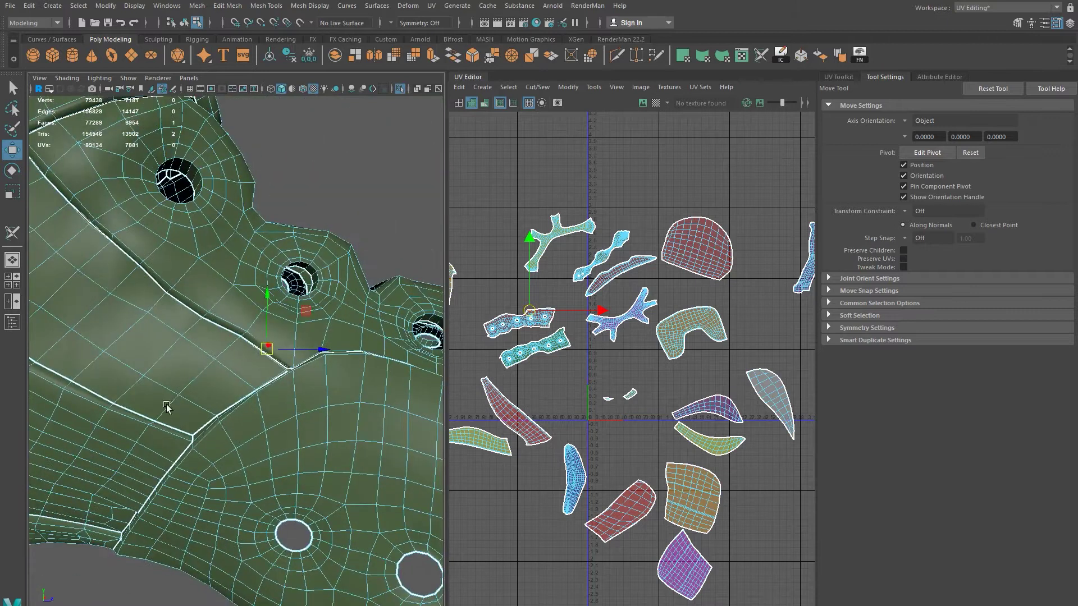
# Step: Unfold the side panel below the eyelet strip and move its UV shell to free space above and left of the other shells
pyautogui.click(762, 54)
pyautogui.moveTo(149, 347); pyautogui.dragTo(213, 314, button='right')
pyautogui.click(156, 360)
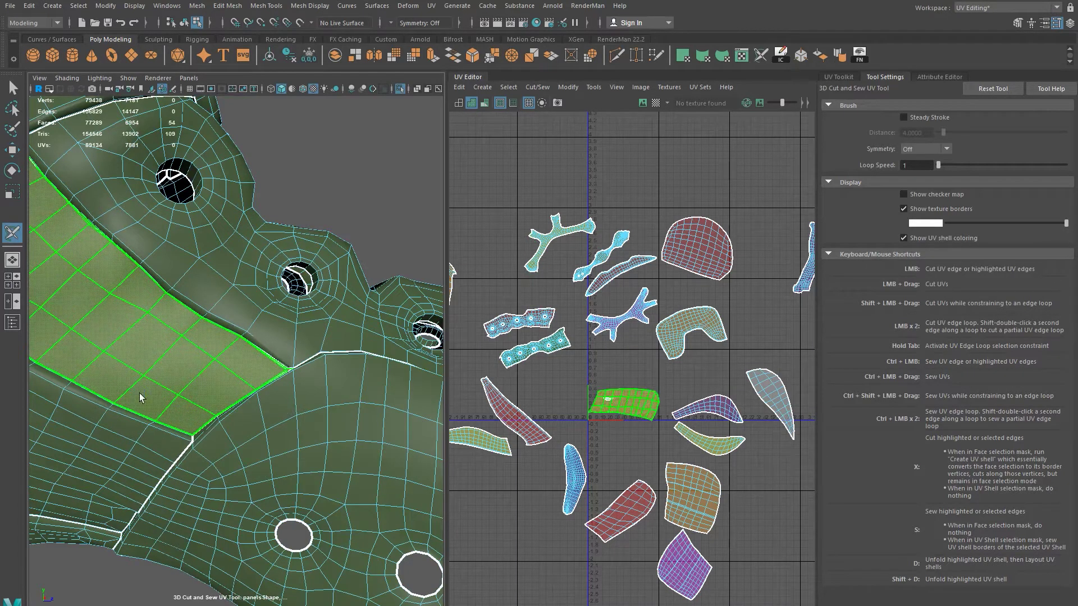
pyautogui.scroll(-3, 622, 468)
pyautogui.press('w')
pyautogui.moveTo(620, 423); pyautogui.dragTo(522, 267)
pyautogui.keyDown('alt'); pyautogui.moveTo(260, 403); pyautogui.dragTo(267, 415, button='middle'); pyautogui.keyUp('alt')
pyautogui.keyDown('alt'); pyautogui.moveTo(265, 410); pyautogui.dragTo(227, 410); pyautogui.keyUp('alt')
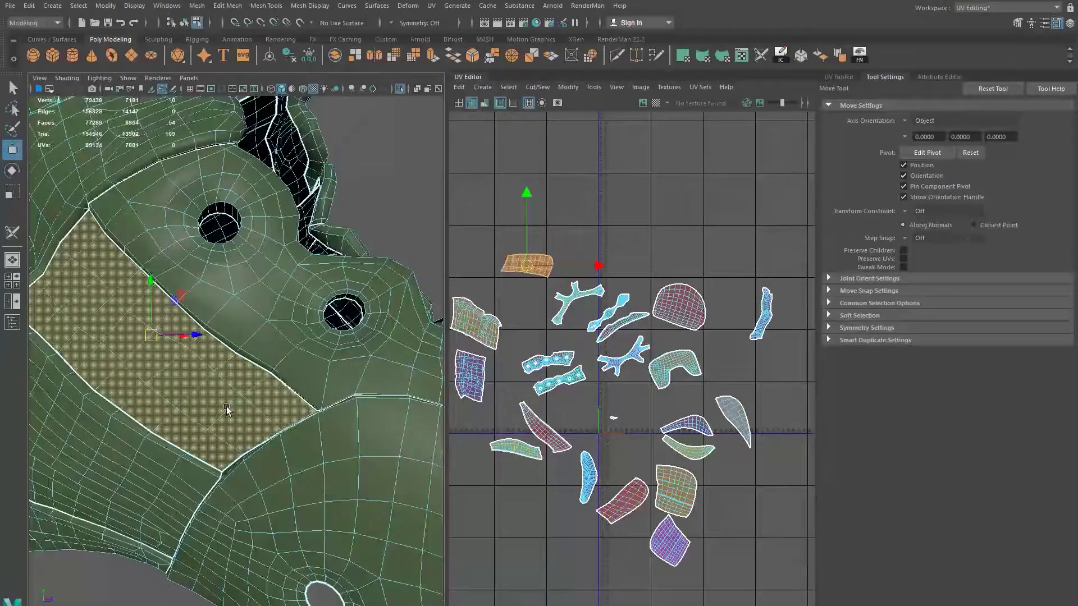
pyautogui.keyDown('alt'); pyautogui.moveTo(227, 410); pyautogui.dragTo(354, 449, button='right'); pyautogui.keyUp('alt')
# Step: Unfold the remaining small crescent panel under the eyelet strip's toe end and move its UV shell right of the 0–1 tile
pyautogui.keyDown('alt'); pyautogui.moveTo(592, 402); pyautogui.dragTo(664, 469, button='right'); pyautogui.keyUp('alt')
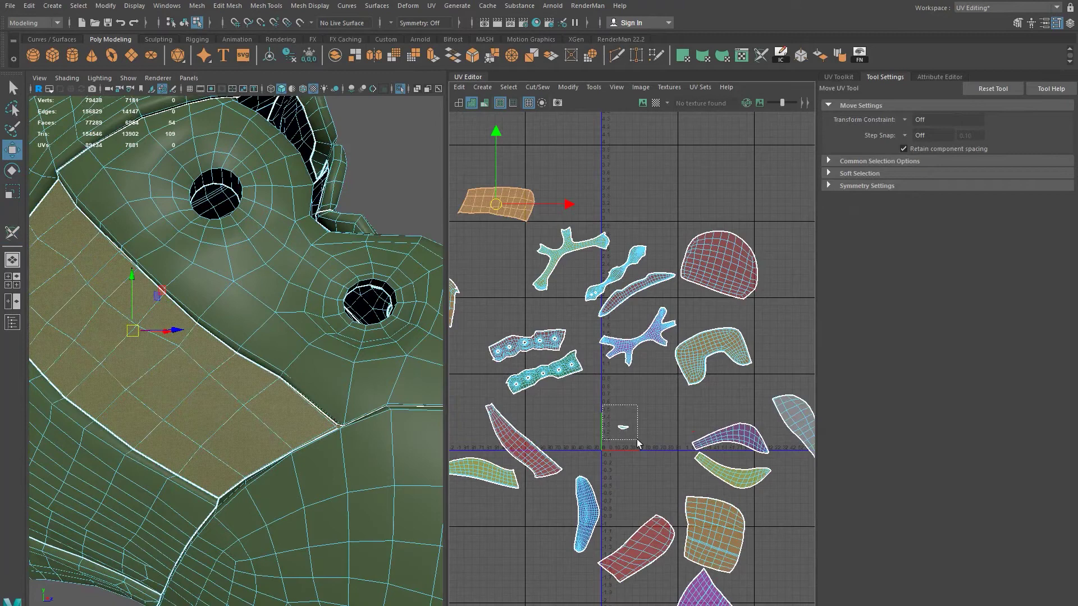
pyautogui.moveTo(637, 439); pyautogui.dragTo(639, 441)
pyautogui.keyDown('alt'); pyautogui.moveTo(331, 466); pyautogui.dragTo(227, 403, button='right'); pyautogui.keyUp('alt')
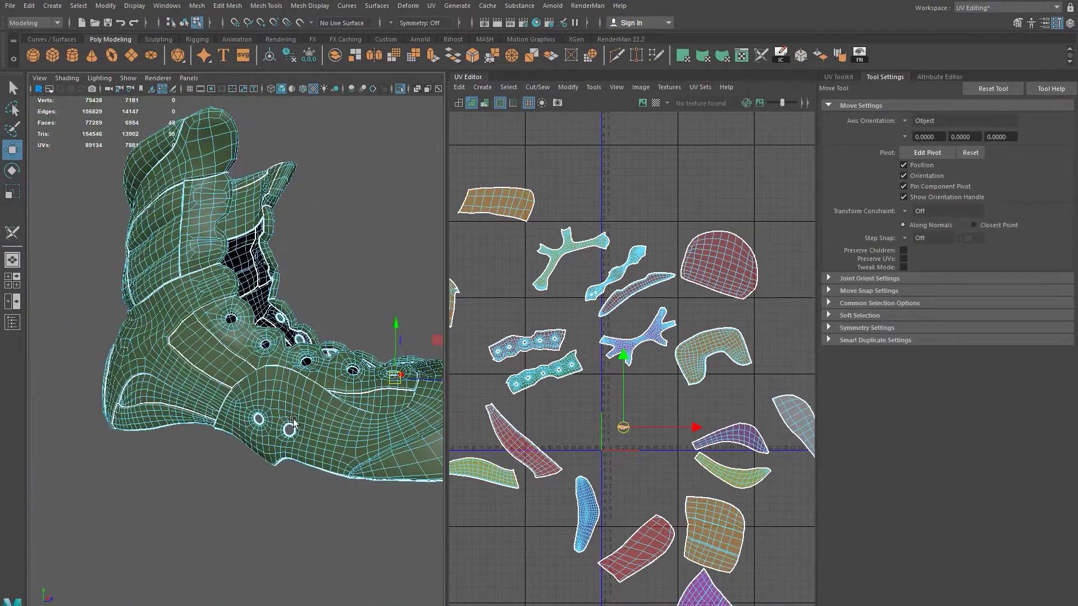
pyautogui.press('f')
pyautogui.keyDown('alt'); pyautogui.moveTo(345, 429); pyautogui.dragTo(330, 428); pyautogui.keyUp('alt')
pyautogui.keyDown('alt'); pyautogui.moveTo(329, 428); pyautogui.dragTo(103, 412, button='right'); pyautogui.keyUp('alt')
pyautogui.keyDown('alt'); pyautogui.moveTo(103, 412); pyautogui.dragTo(66, 430); pyautogui.keyUp('alt')
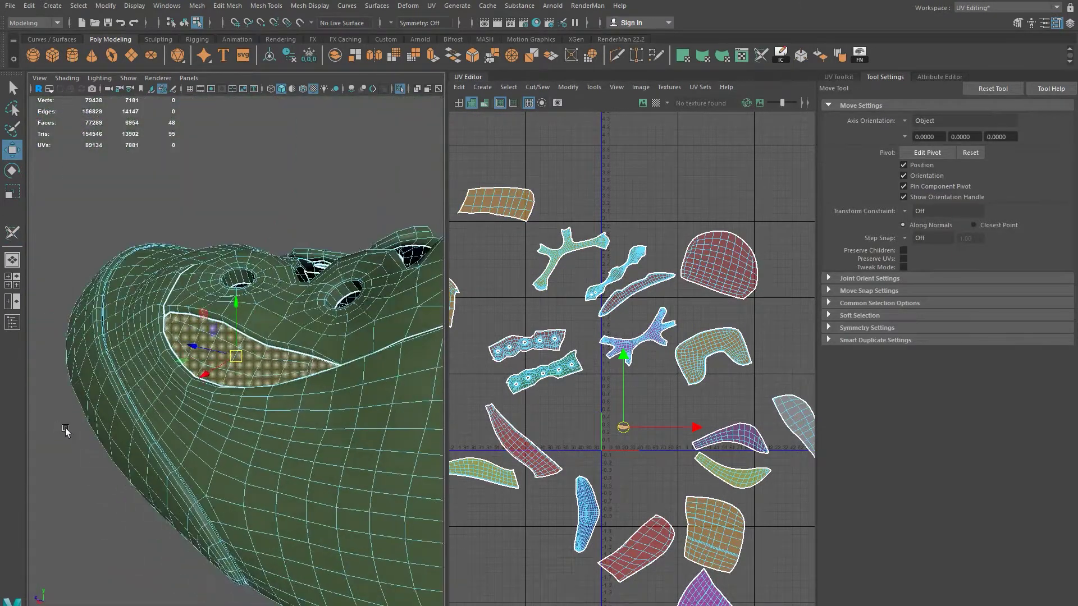
pyautogui.keyDown('alt'); pyautogui.moveTo(91, 383); pyautogui.dragTo(171, 429, button='right'); pyautogui.keyUp('alt')
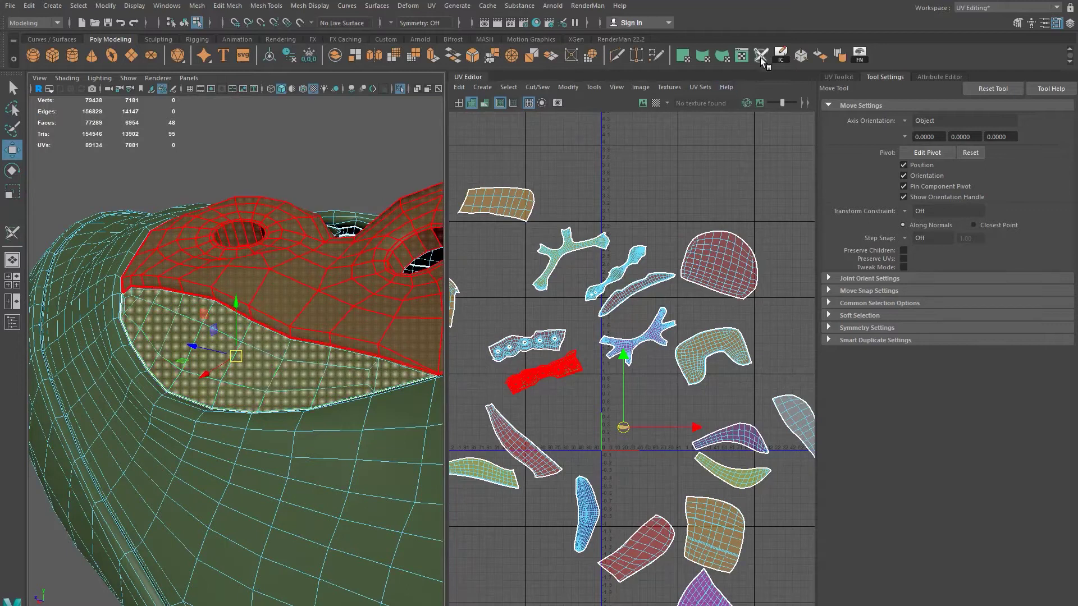
pyautogui.press('y')
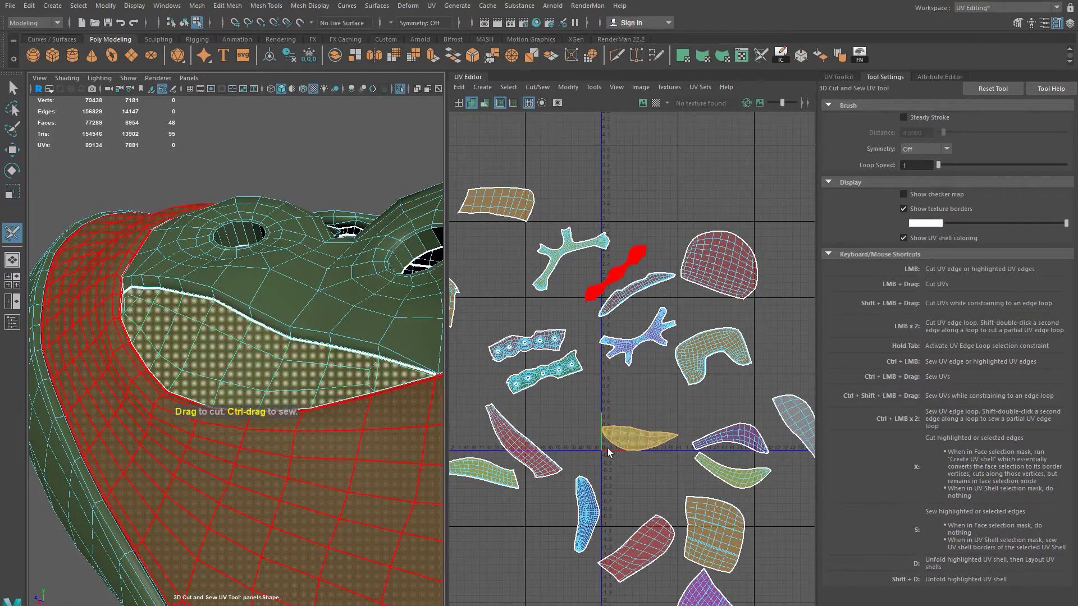
pyautogui.press('w')
pyautogui.moveTo(639, 441); pyautogui.dragTo(815, 509)
# Step: Examine the boot's eyelet and side panel seams with smooth preview switched on and off, and return to object selection
pyautogui.keyDown('alt'); pyautogui.moveTo(310, 416); pyautogui.dragTo(494, 371); pyautogui.keyUp('alt')
pyautogui.keyDown('alt'); pyautogui.moveTo(57, 443); pyautogui.dragTo(193, 487); pyautogui.keyUp('alt')
pyautogui.click(171, 470)
pyautogui.press('3')
pyautogui.keyDown('alt'); pyautogui.moveTo(192, 487); pyautogui.dragTo(240, 536, button='right'); pyautogui.keyUp('alt')
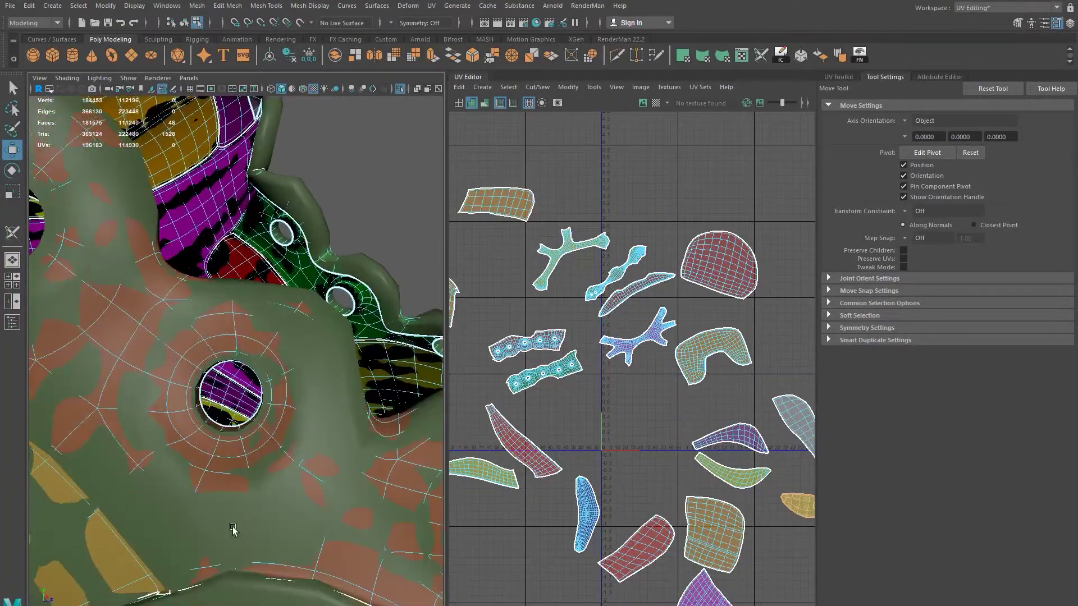
pyautogui.keyDown('alt'); pyautogui.moveTo(240, 536); pyautogui.dragTo(244, 510); pyautogui.keyUp('alt')
pyautogui.press('1')
pyautogui.keyDown('alt'); pyautogui.moveTo(335, 405); pyautogui.dragTo(279, 418); pyautogui.keyUp('alt')
pyautogui.keyDown('alt'); pyautogui.moveTo(279, 418); pyautogui.dragTo(293, 445, button='right'); pyautogui.keyUp('alt')
pyautogui.keyDown('alt'); pyautogui.moveTo(222, 449); pyautogui.dragTo(322, 429); pyautogui.keyUp('alt')
pyautogui.keyDown('alt'); pyautogui.moveTo(322, 429); pyautogui.dragTo(221, 436, button='right'); pyautogui.keyUp('alt')
pyautogui.moveTo(322, 393); pyautogui.dragTo(309, 416, button='right')
pyautogui.keyDown('alt'); pyautogui.moveTo(605, 402); pyautogui.dragTo(413, 388, button='right'); pyautogui.keyUp('alt')
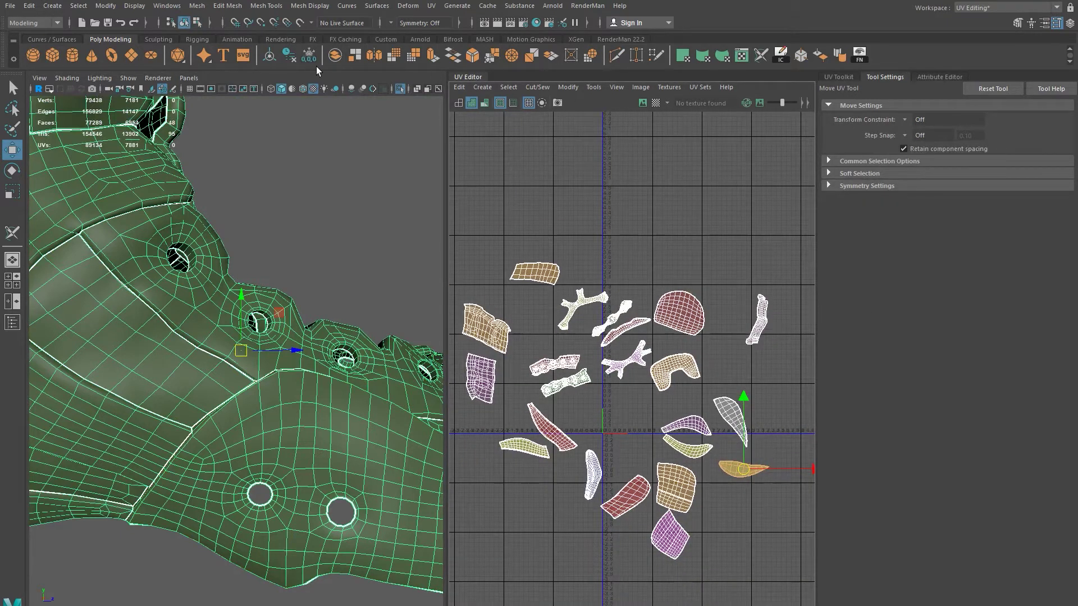
# Step: Move the panels mesh aside to check for an overlapping copy, restore its position, and show the Outliner
pyautogui.keyDown('alt'); pyautogui.moveTo(273, 421); pyautogui.dragTo(196, 418); pyautogui.keyUp('alt')
pyautogui.keyDown('alt'); pyautogui.moveTo(247, 415); pyautogui.dragTo(302, 417, button='middle'); pyautogui.keyUp('alt')
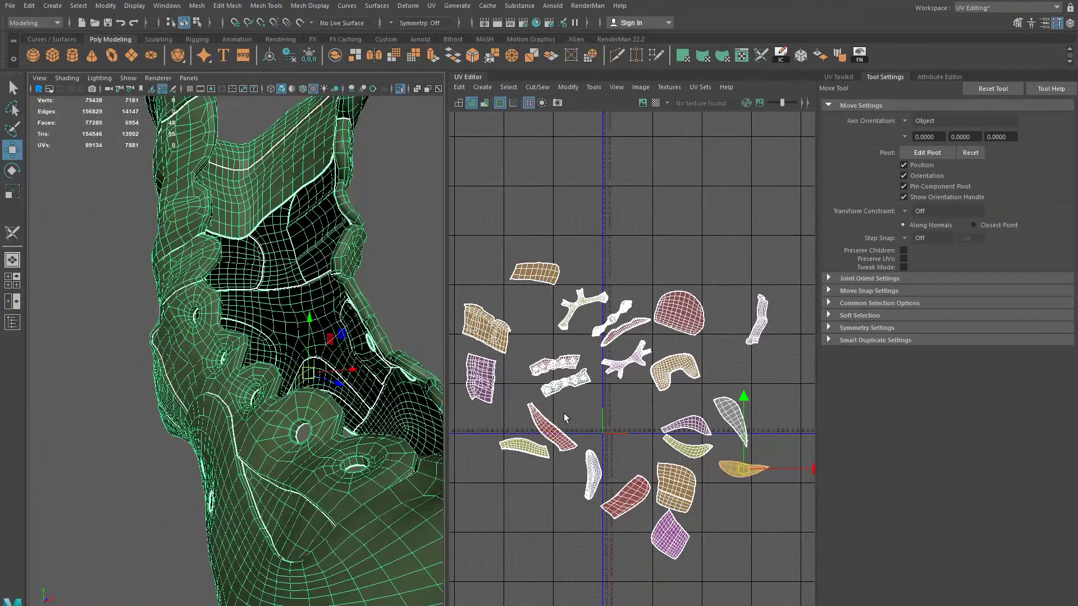
pyautogui.keyDown('alt'); pyautogui.moveTo(349, 372); pyautogui.dragTo(148, 397); pyautogui.keyUp('alt')
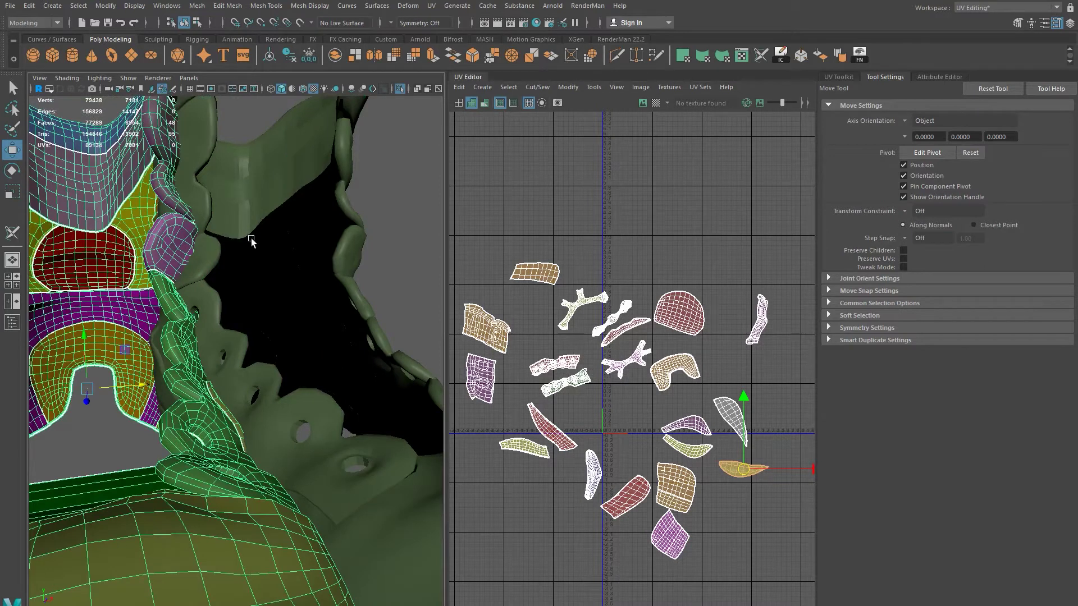
pyautogui.click(13, 320)
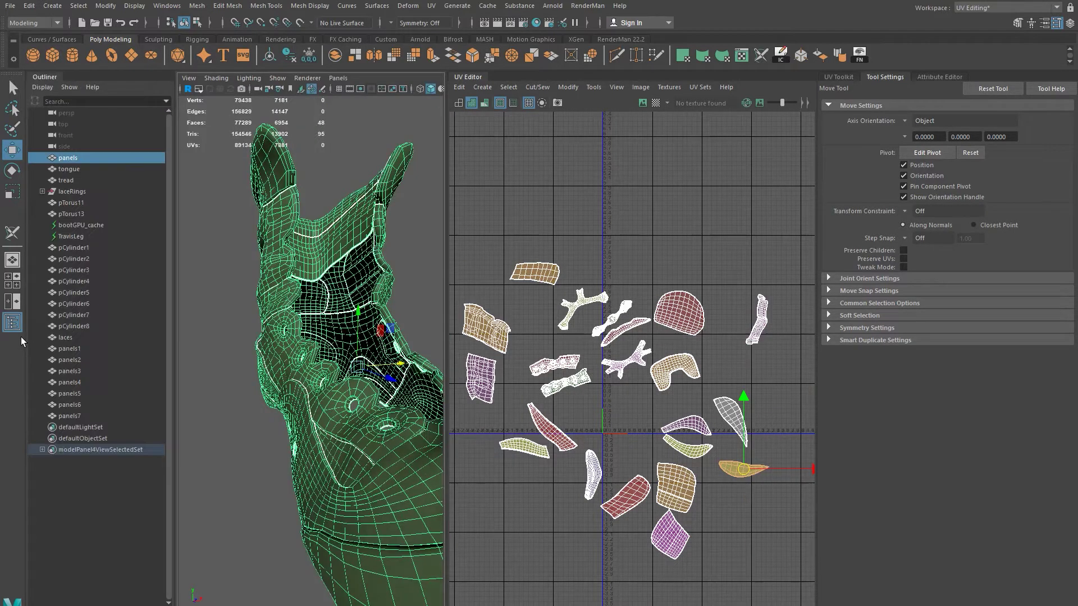
# Step: Move the panels mesh aside along X and check the overlapping copies panels1 to panels7 individually against the original
pyautogui.moveTo(391, 375); pyautogui.dragTo(266, 369)
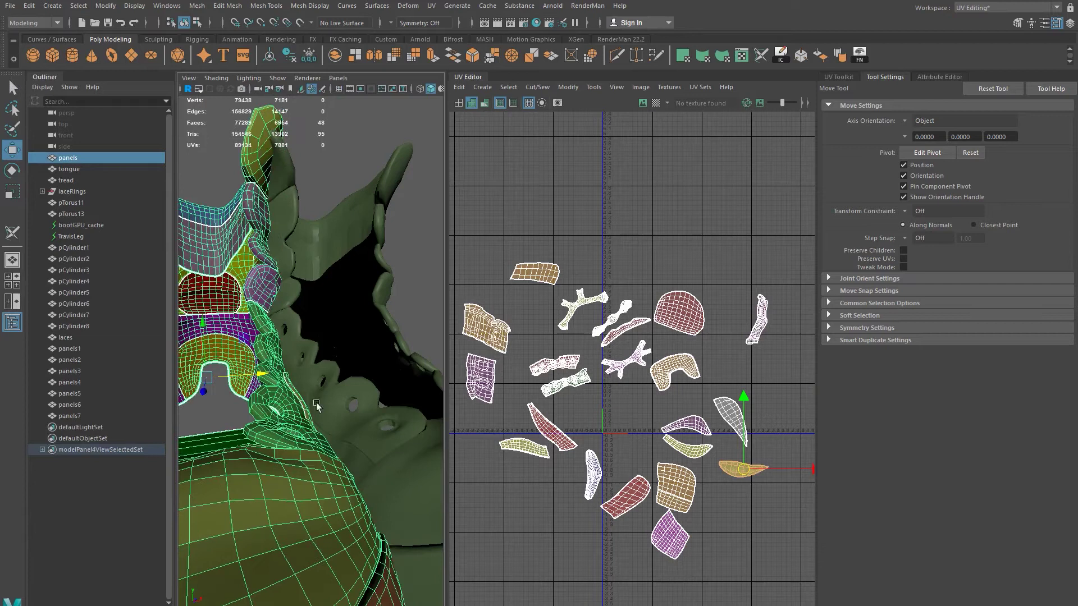
pyautogui.click(382, 430)
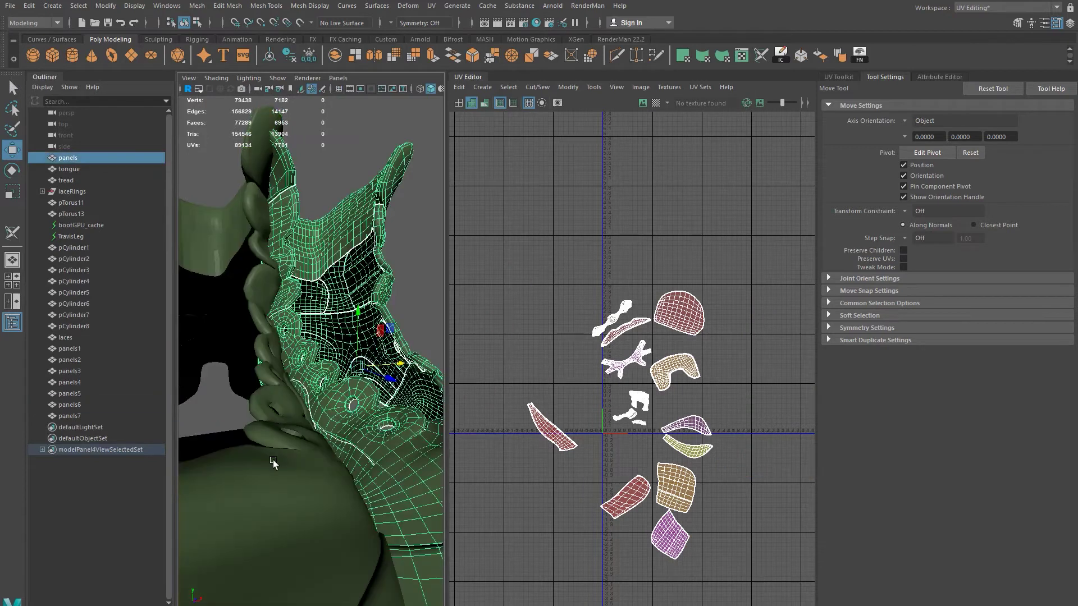
pyautogui.click(273, 463)
pyautogui.click(392, 449)
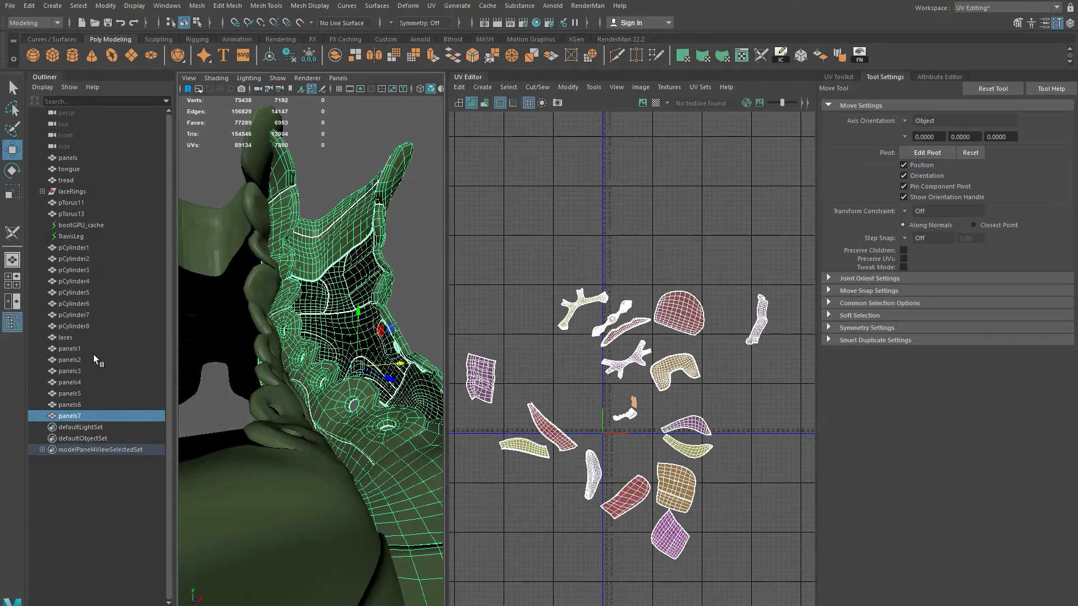
pyautogui.click(78, 406)
pyautogui.click(73, 395)
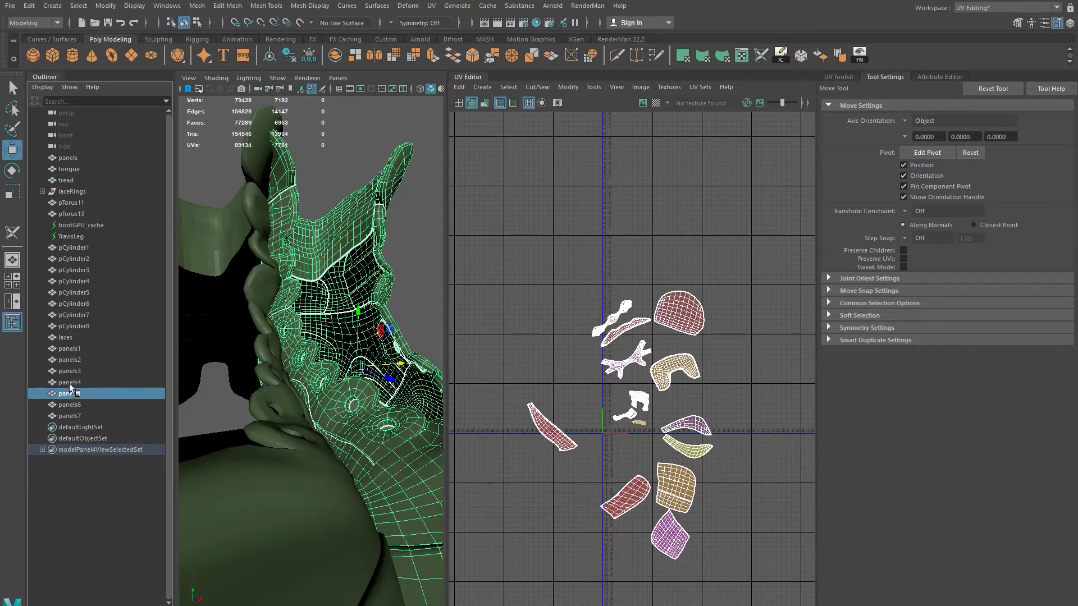
pyautogui.click(70, 384)
pyautogui.click(69, 375)
pyautogui.click(72, 350)
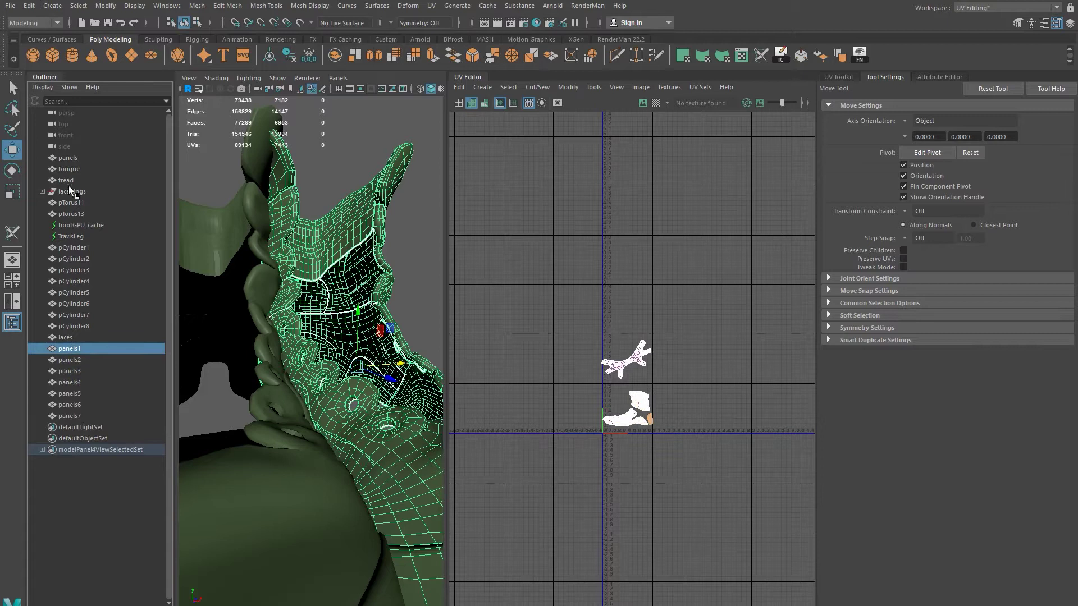
pyautogui.click(74, 157)
# Step: Show the Channel Box, check the duplicates and the original panels mesh in it, and dock it beside the UV Editor
pyautogui.moveTo(73, 348); pyautogui.dragTo(87, 413)
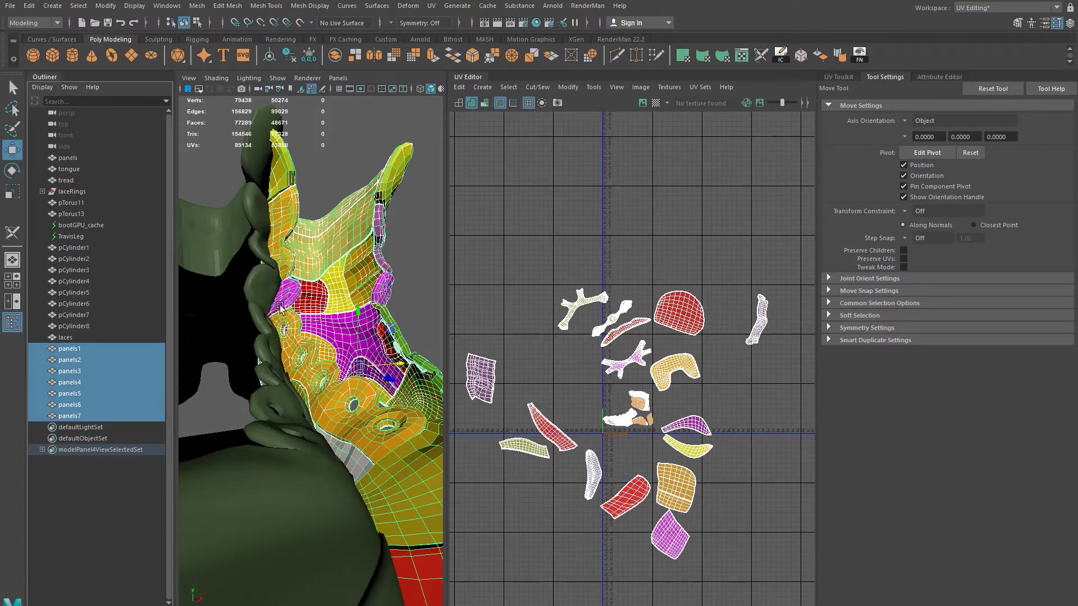
pyautogui.click(1069, 24)
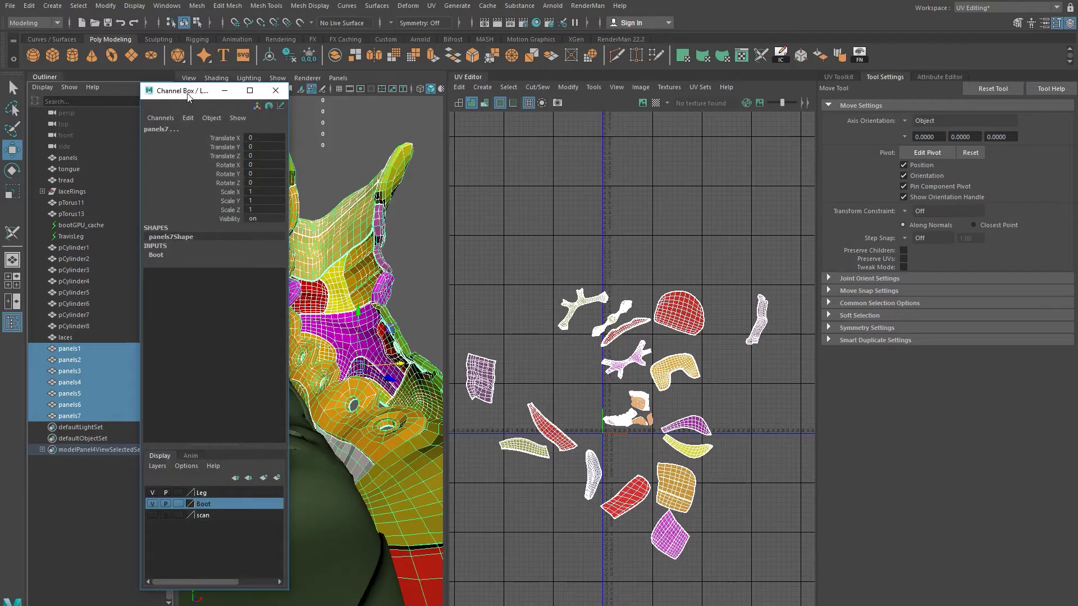
pyautogui.click(68, 158)
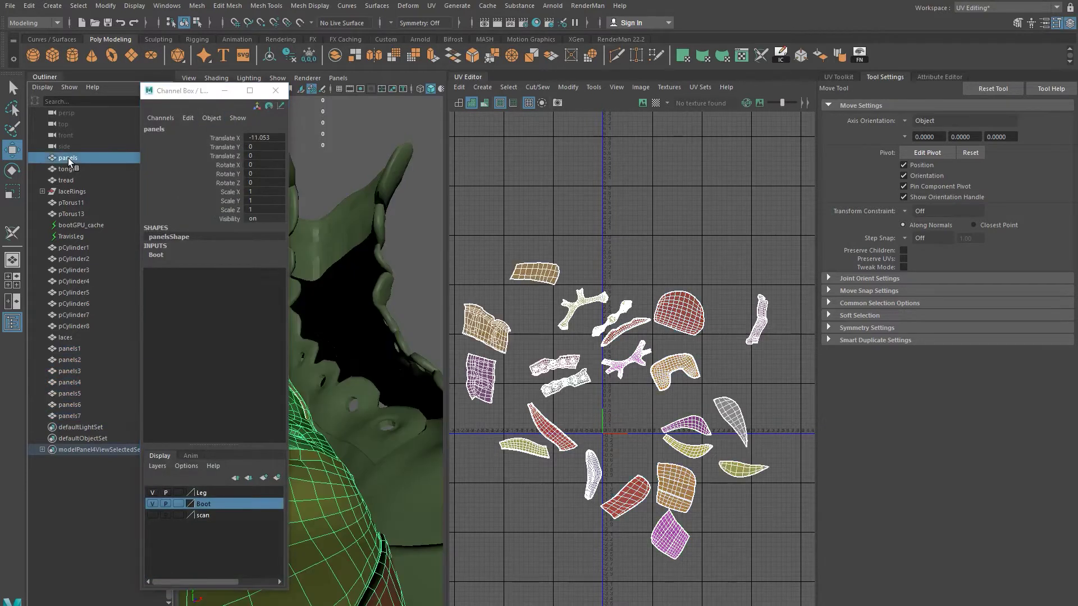
pyautogui.moveTo(201, 94); pyautogui.dragTo(996, 82)
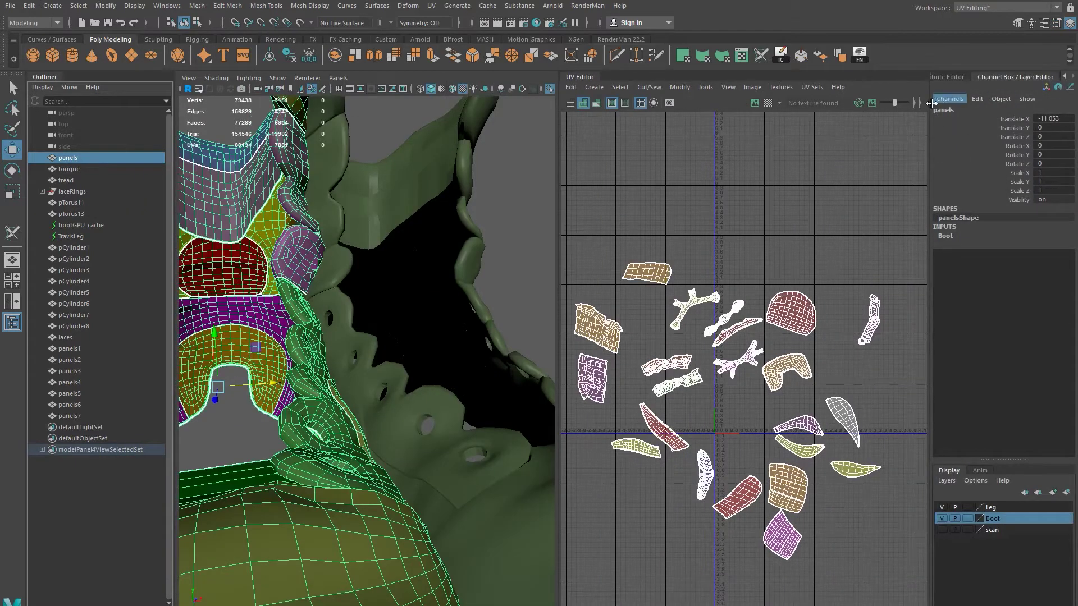
# Step: Try deleting the duplicates panels1 to panels7 and set the panels mesh's Translate X to 0
pyautogui.click(396, 375)
pyautogui.keyDown('shift'); pyautogui.click(76, 351); pyautogui.keyUp('shift')
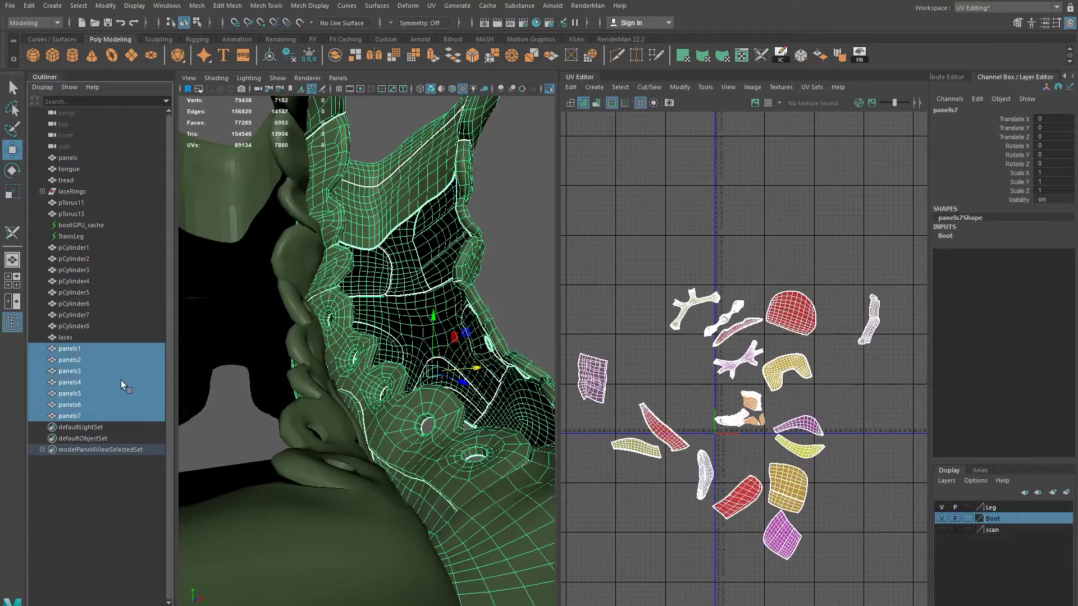
pyautogui.press('Delete')
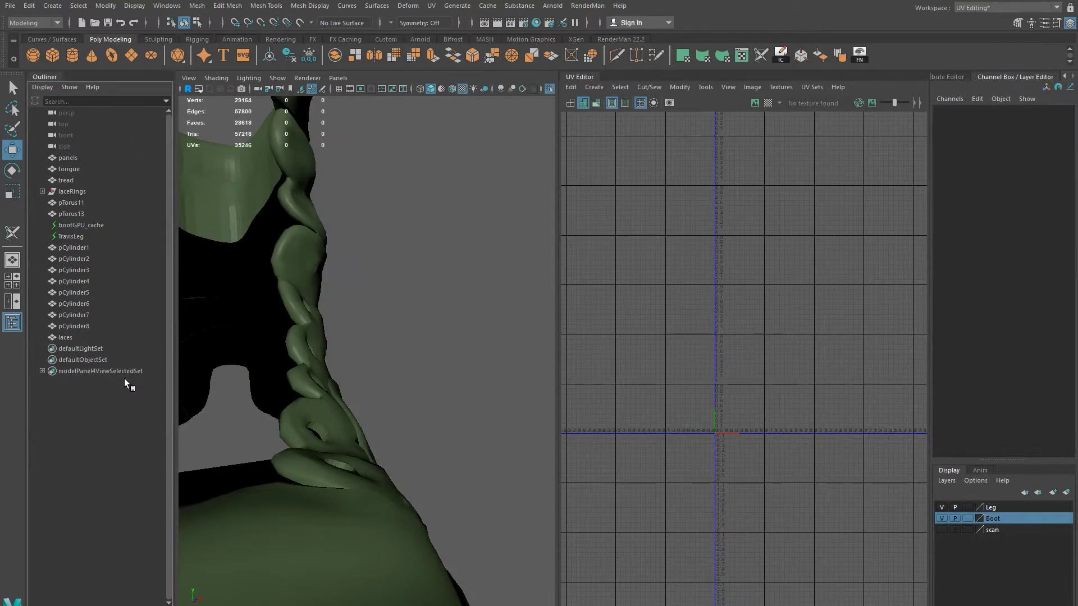
pyautogui.click(65, 161)
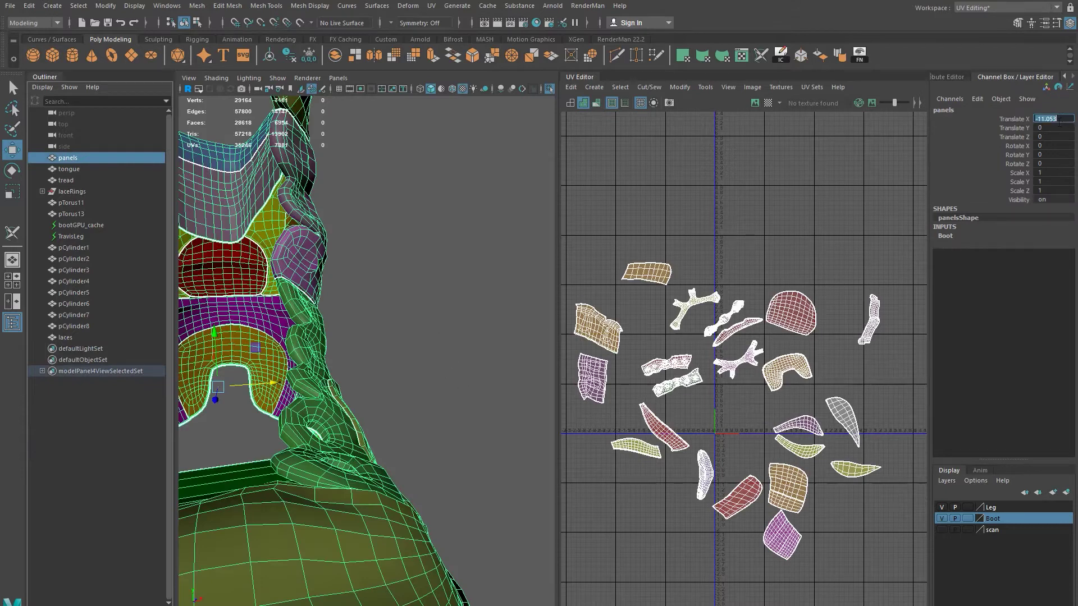
pyautogui.write('0')
pyautogui.press('Return')
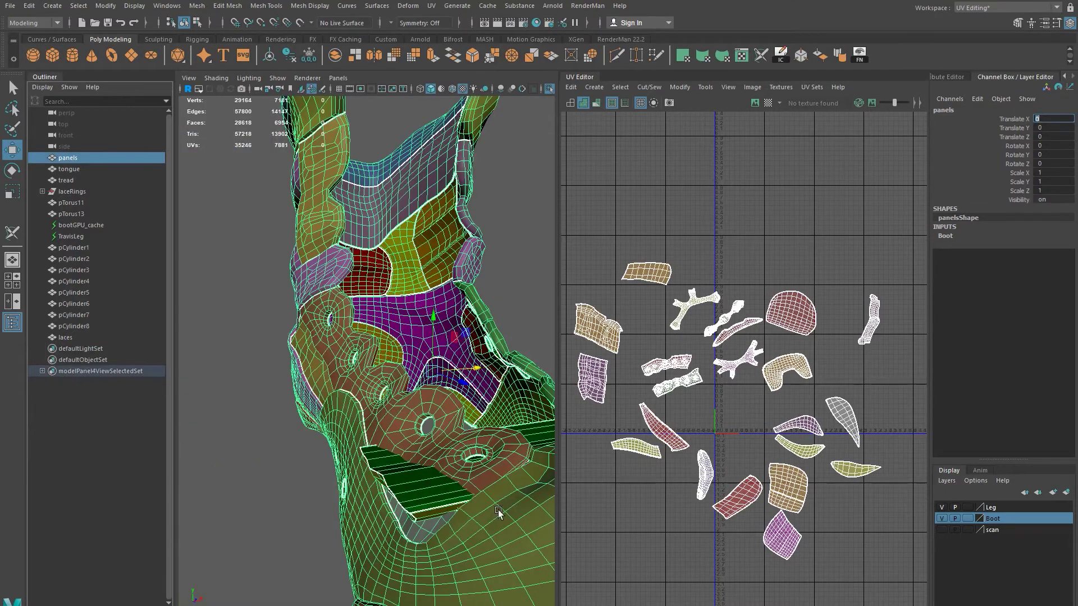
pyautogui.keyDown('alt'); pyautogui.moveTo(498, 512); pyautogui.dragTo(433, 498, button='right'); pyautogui.keyUp('alt')
pyautogui.keyDown('alt'); pyautogui.moveTo(433, 498); pyautogui.dragTo(454, 511); pyautogui.keyUp('alt')
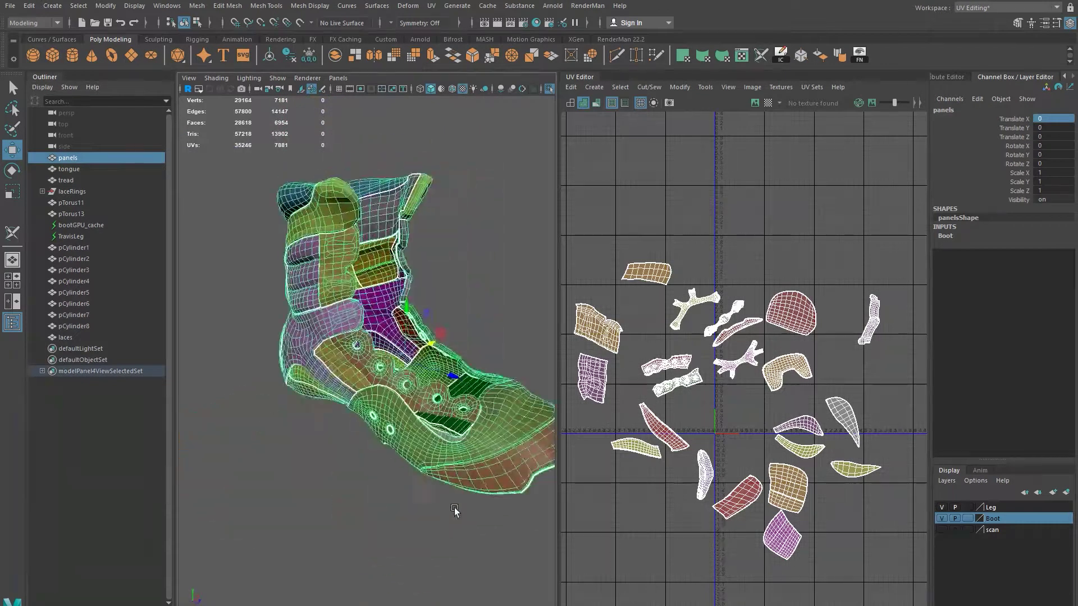
pyautogui.scroll(10, 455, 511)
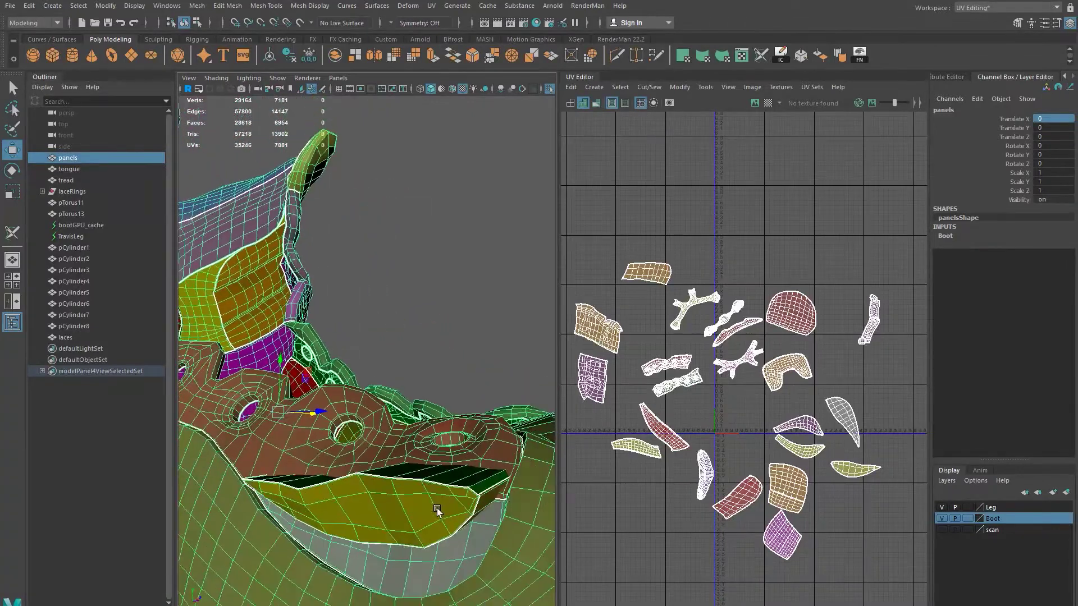
# Step: Undo the position reset, the deletion of the duplicates and the sideways move of the panels mesh
pyautogui.hotkey('ctrl', 'z')
pyautogui.hotkey('ctrl', 'z')
pyautogui.hotkey('ctrl', 'z')
pyautogui.hotkey('ctrl', 'z')
pyautogui.hotkey('ctrl', 'z')
pyautogui.hotkey('ctrl', 'z')
pyautogui.hotkey('ctrl', 'z')
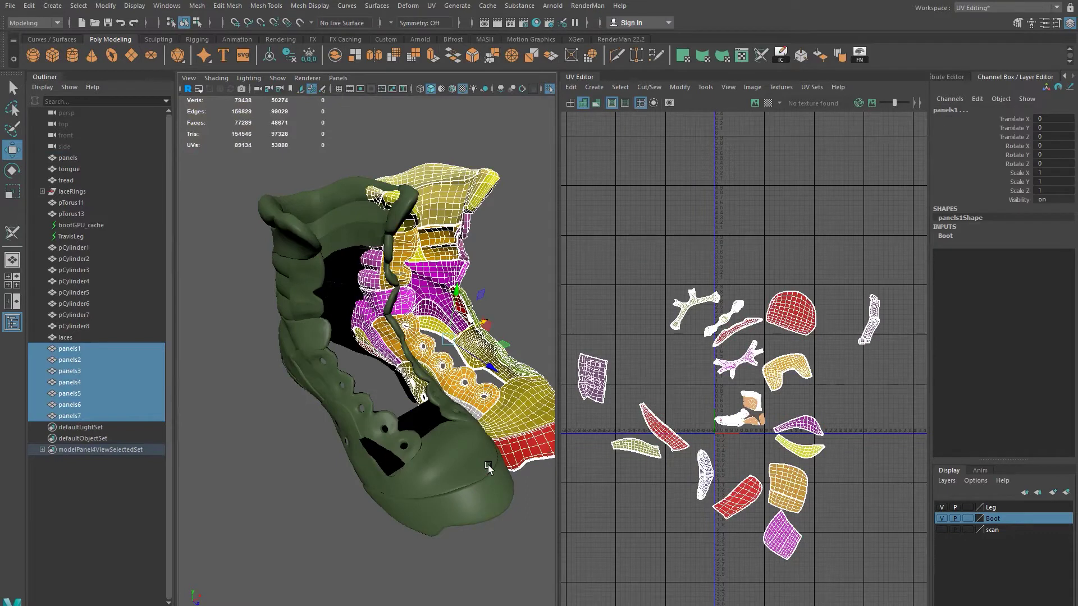
pyautogui.hotkey('ctrl', 'z')
pyautogui.hotkey('ctrl', 'z')
pyautogui.hotkey('ctrl', 'z')
pyautogui.hotkey('ctrl', 'z')
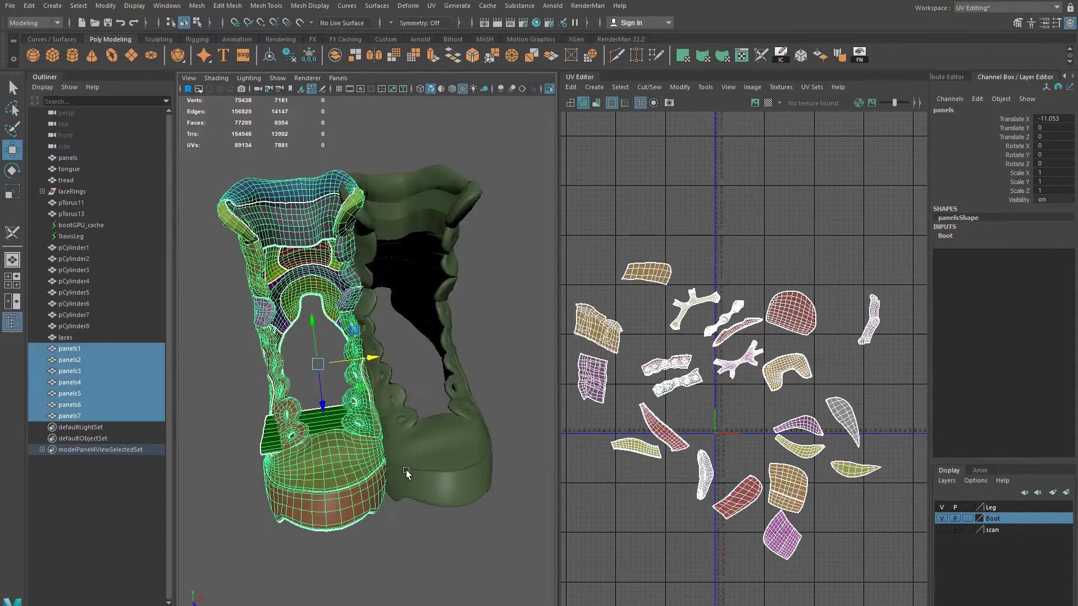
pyautogui.hotkey('ctrl', 'z')
pyautogui.hotkey('ctrl', 'z')
pyautogui.hotkey('ctrl', 'z')
pyautogui.hotkey('ctrl', 'z')
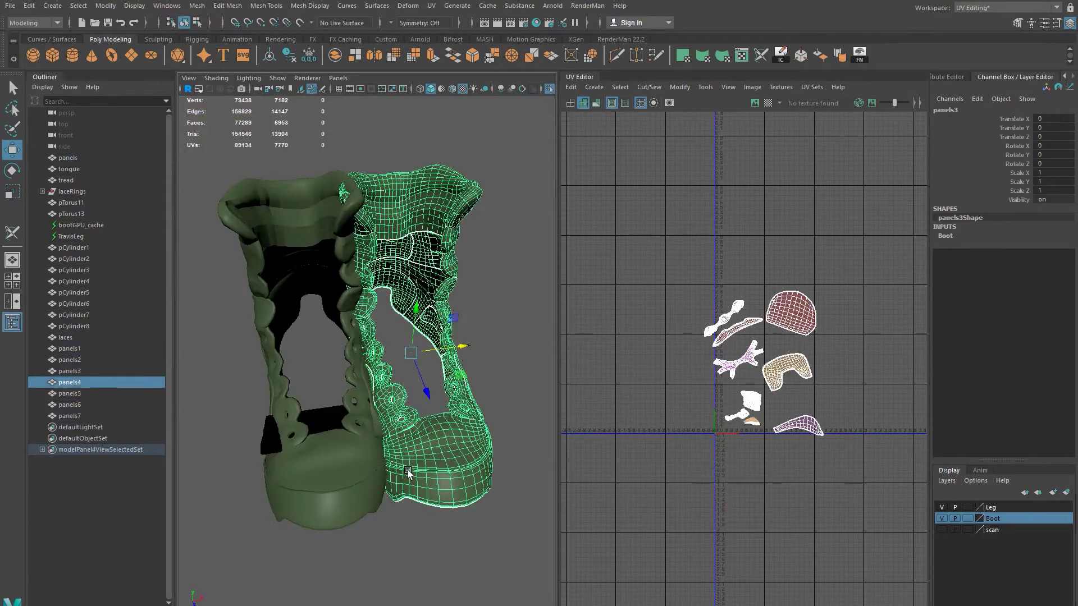
pyautogui.hotkey('ctrl', 'z')
pyautogui.hotkey('ctrl', 'z')
pyautogui.hotkey('ctrl', 'z')
pyautogui.hotkey('ctrl', 'z')
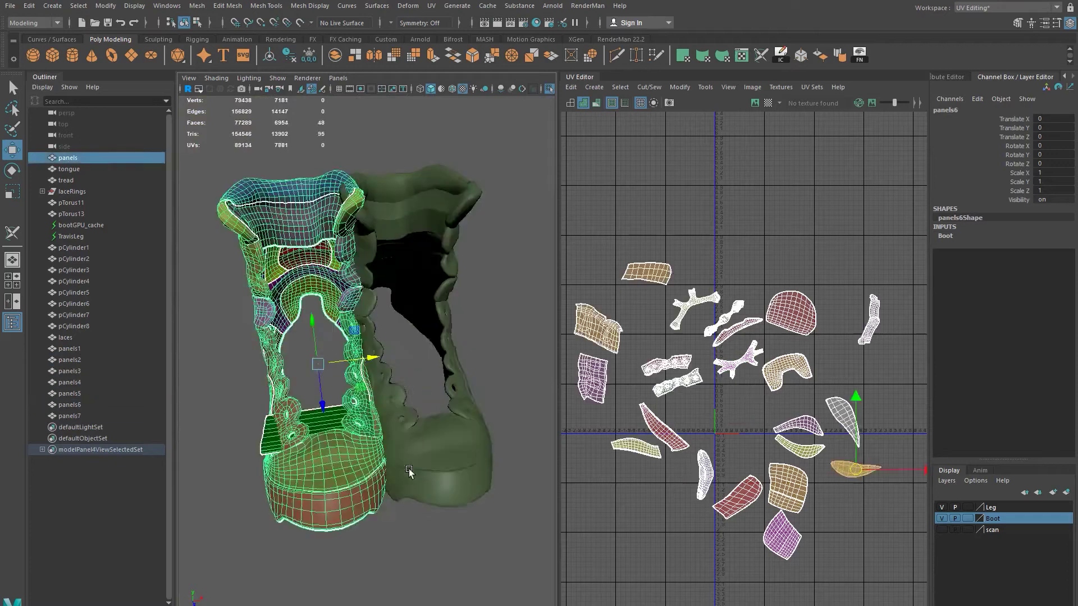
pyautogui.hotkey('ctrl', 'z')
pyautogui.hotkey('ctrl', 'z')
pyautogui.hotkey('ctrl', 'z')
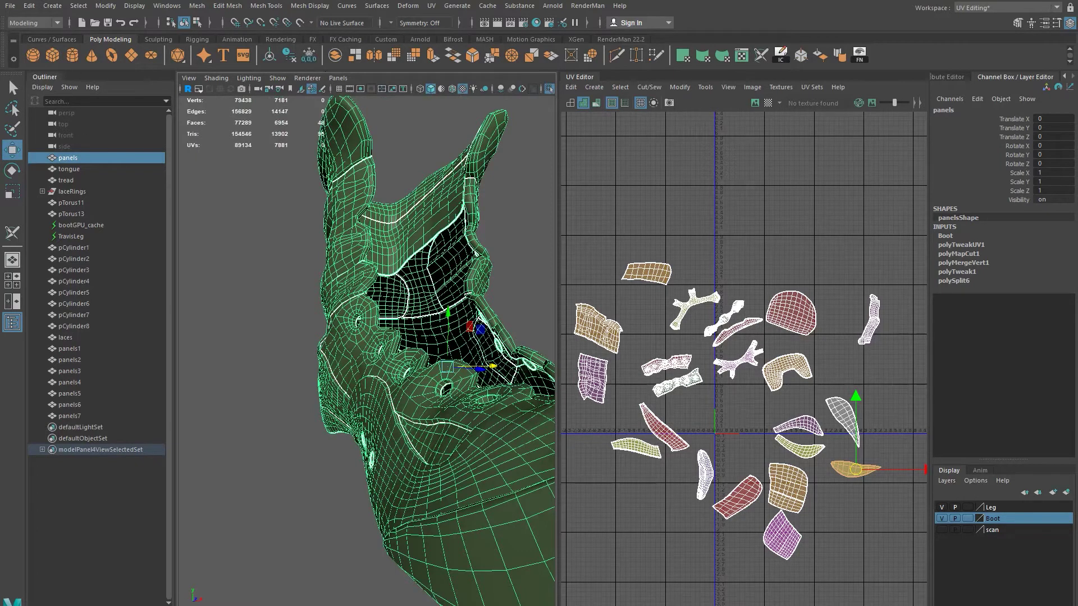
# Step: Delete the panels mesh's construction history and delete the duplicate meshes panels1 to panels7
pyautogui.click(288, 54)
pyautogui.moveTo(77, 349); pyautogui.dragTo(93, 416)
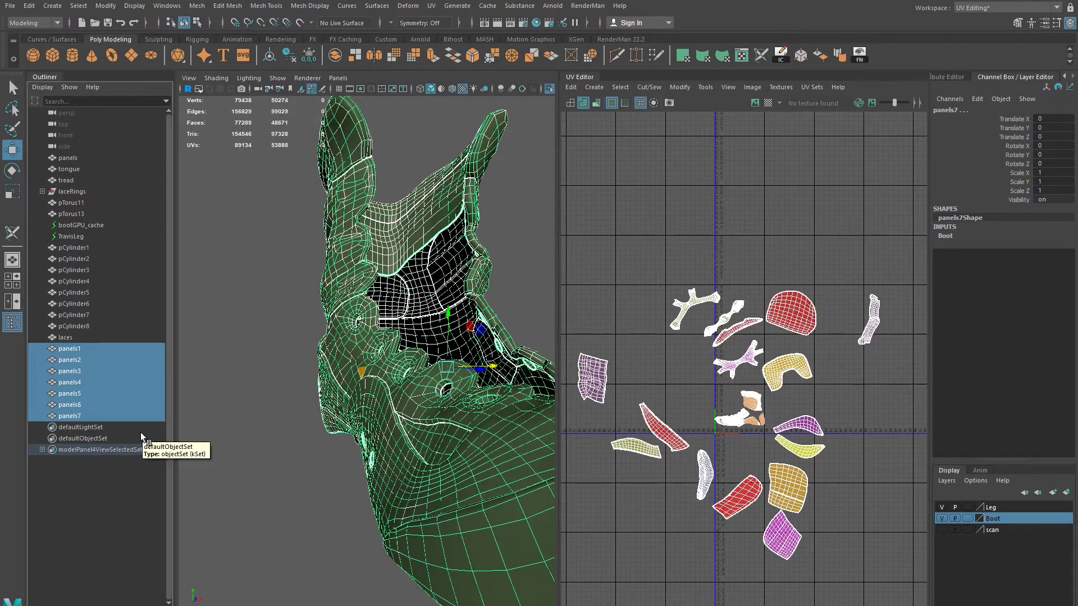
pyautogui.press('Delete')
# Step: Select the panels mesh and examine its seams and panel colouring along the eyelet strips and the boot's side
pyautogui.click(472, 497)
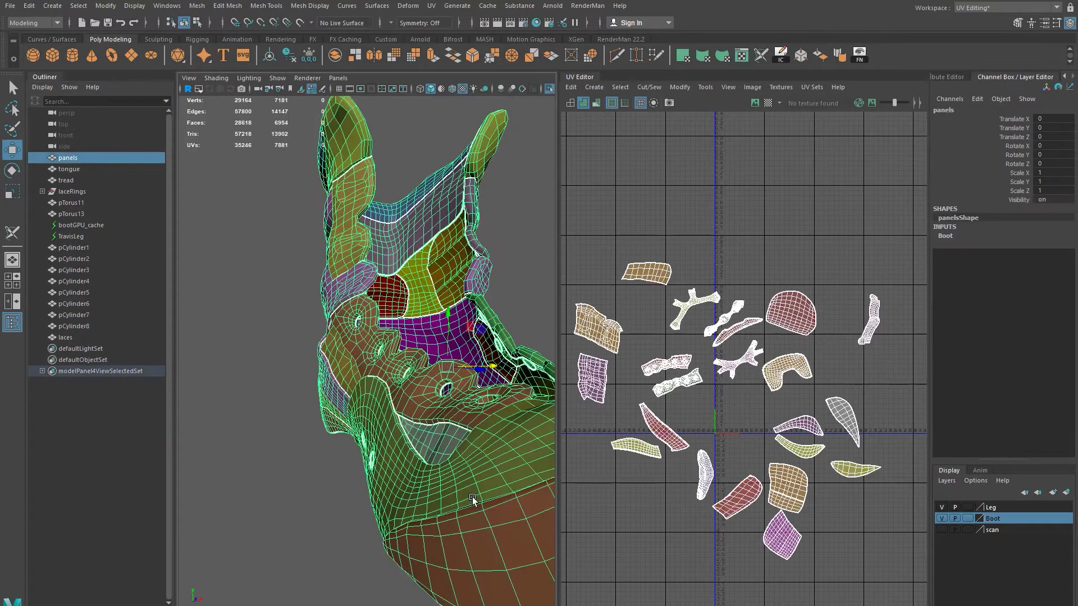
pyautogui.keyDown('alt'); pyautogui.moveTo(473, 497); pyautogui.dragTo(508, 344); pyautogui.keyUp('alt')
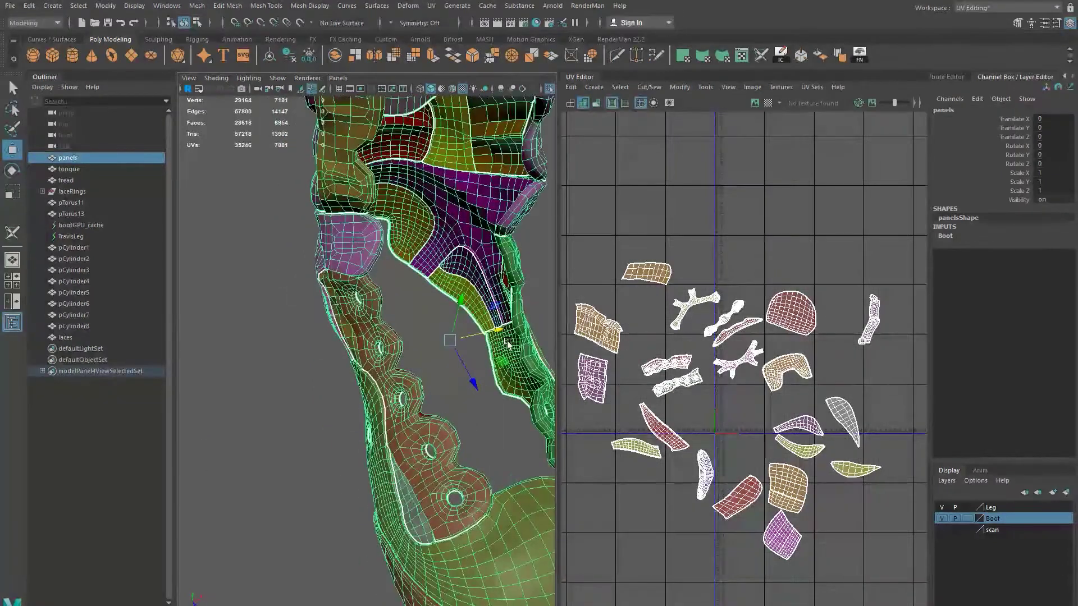
pyautogui.press('f')
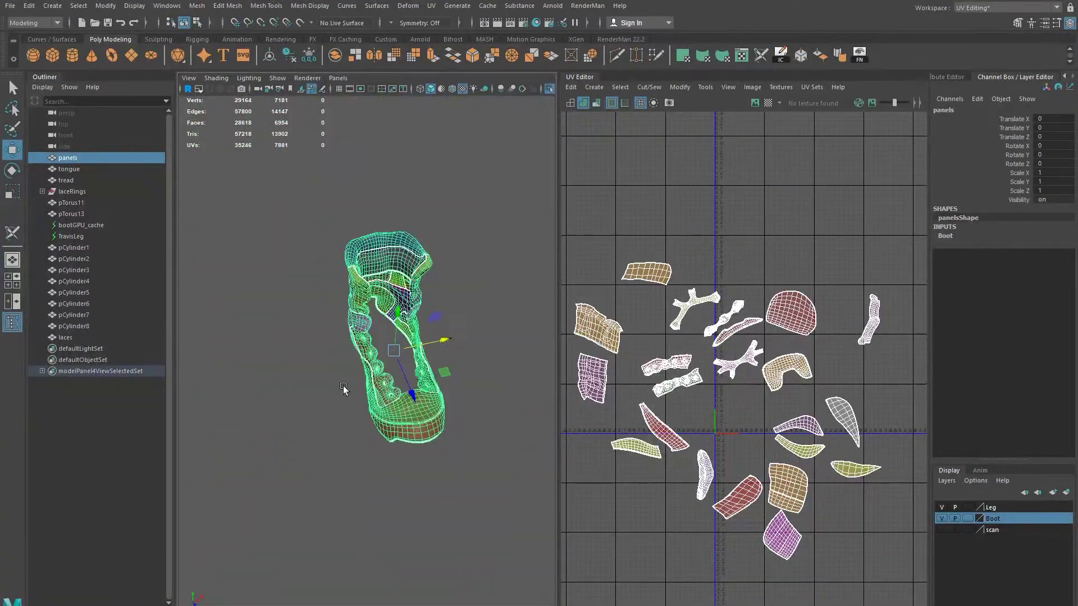
pyautogui.keyDown('alt'); pyautogui.moveTo(435, 323); pyautogui.dragTo(413, 341); pyautogui.keyUp('alt')
pyautogui.keyDown('alt'); pyautogui.moveTo(413, 341); pyautogui.dragTo(398, 451, button='right'); pyautogui.keyUp('alt')
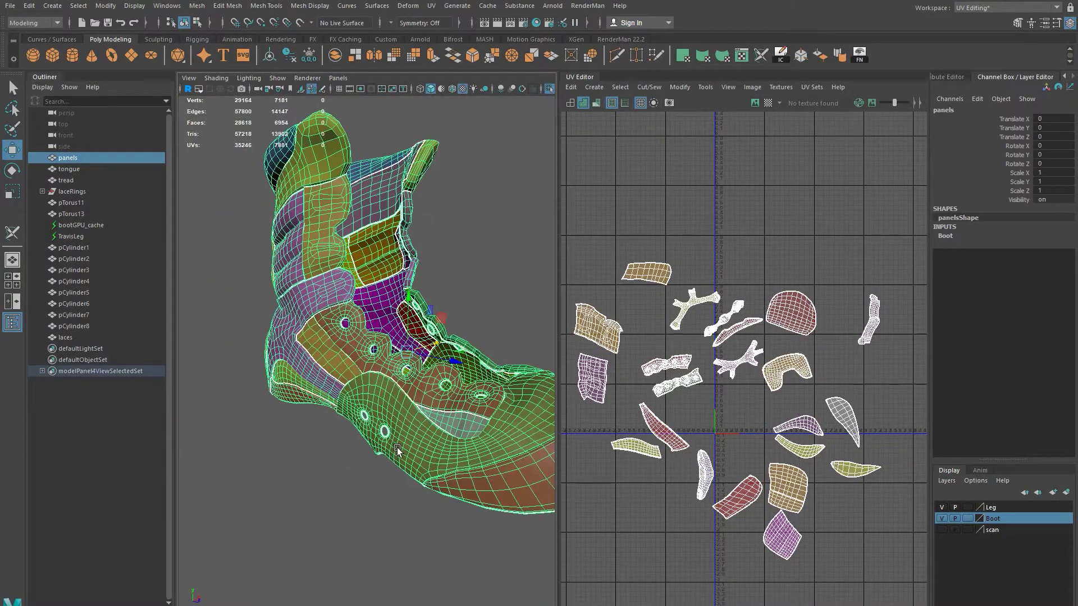
pyautogui.keyDown('alt'); pyautogui.moveTo(378, 407); pyautogui.dragTo(411, 344); pyautogui.keyUp('alt')
pyautogui.scroll(6, 427, 396)
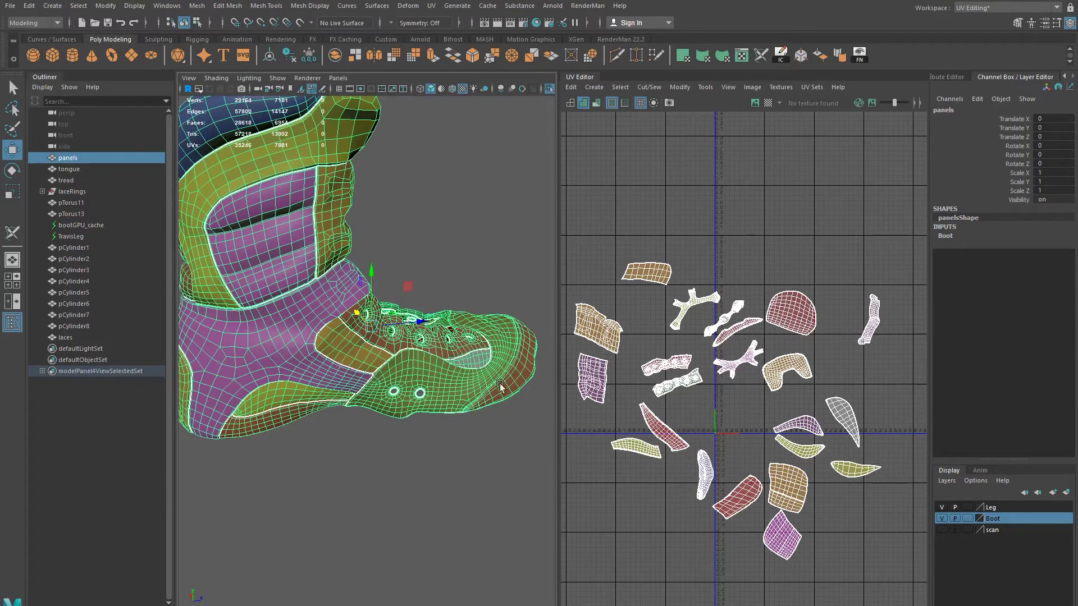
# Step: Examine the seam junction where the eyelet strip, the small side panel and the front panel meet
pyautogui.keyDown('alt'); pyautogui.moveTo(492, 391); pyautogui.dragTo(405, 384); pyautogui.keyUp('alt')
pyautogui.keyDown('alt'); pyautogui.moveTo(402, 377); pyautogui.dragTo(547, 325); pyautogui.keyUp('alt')
pyautogui.keyDown('alt'); pyautogui.moveTo(547, 324); pyautogui.dragTo(510, 372, button='right'); pyautogui.keyUp('alt')
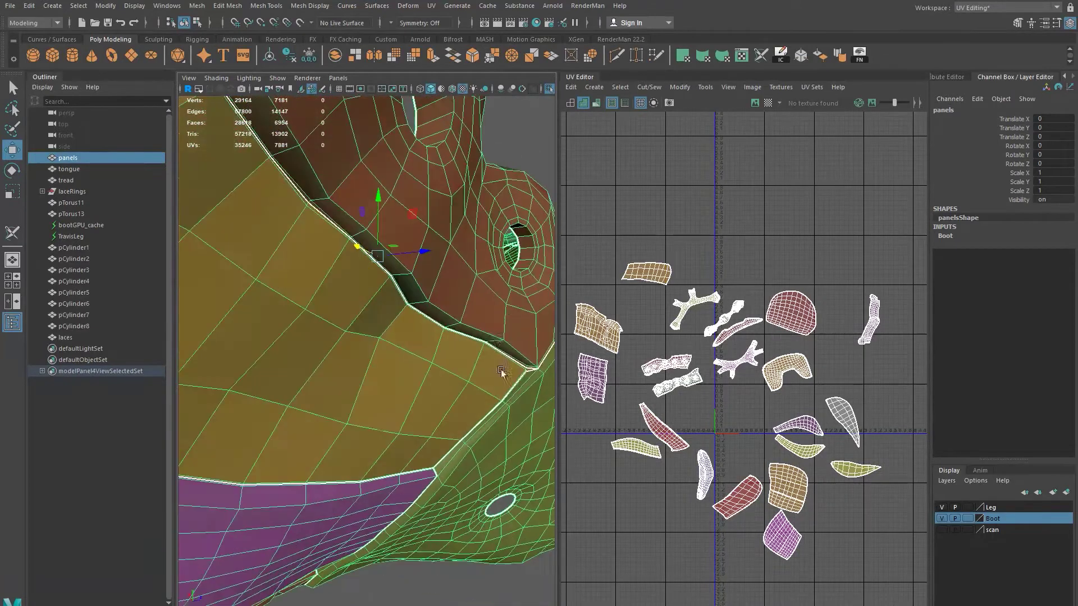
pyautogui.keyDown('alt'); pyautogui.moveTo(510, 373); pyautogui.dragTo(404, 344); pyautogui.keyUp('alt')
pyautogui.keyDown('alt'); pyautogui.moveTo(405, 345); pyautogui.dragTo(423, 373, button='right'); pyautogui.keyUp('alt')
pyautogui.keyDown('alt'); pyautogui.moveTo(423, 373); pyautogui.dragTo(408, 386); pyautogui.keyUp('alt')
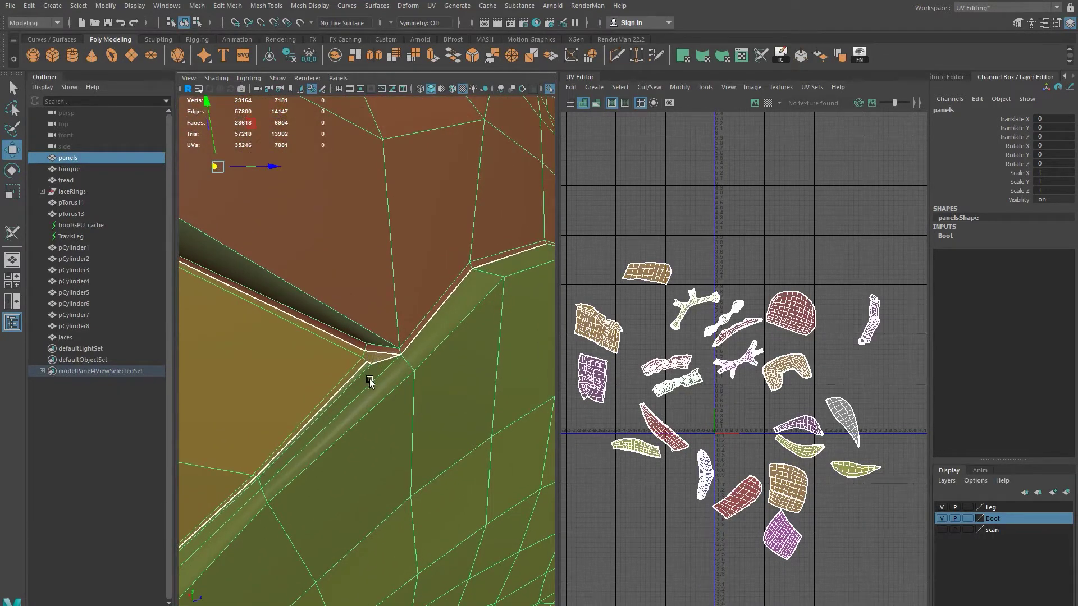
pyautogui.keyDown('alt'); pyautogui.moveTo(440, 377); pyautogui.dragTo(396, 373, button='right'); pyautogui.keyUp('alt')
pyautogui.keyDown('alt'); pyautogui.moveTo(397, 373); pyautogui.dragTo(351, 394); pyautogui.keyUp('alt')
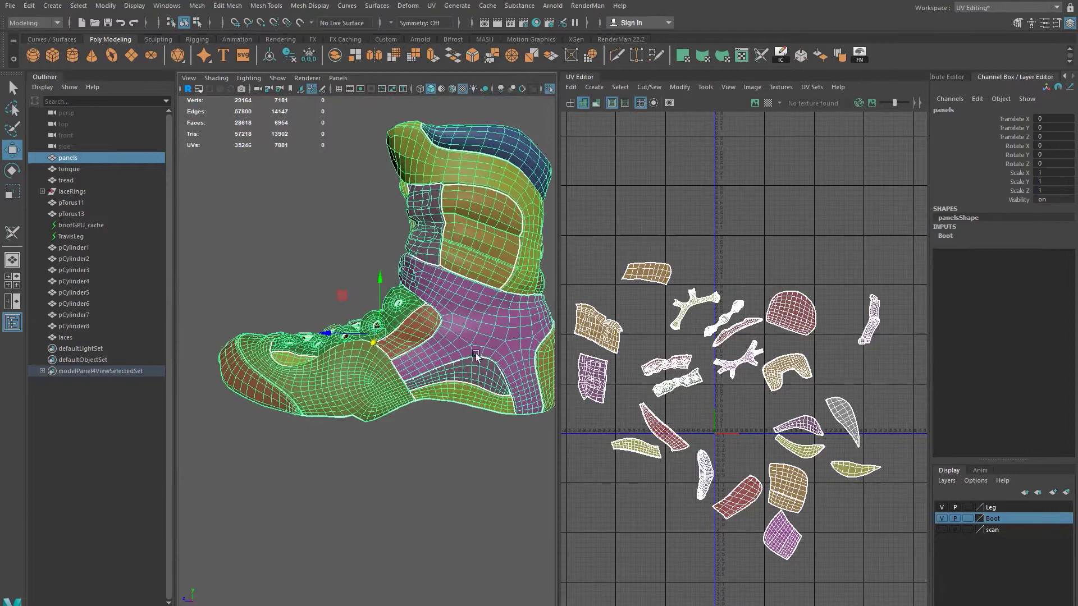
# Step: Display the checker map on the boot and scale all of the panels mesh's UVs up together
pyautogui.keyDown('alt'); pyautogui.moveTo(492, 351); pyautogui.dragTo(449, 378, button='right'); pyautogui.keyUp('alt')
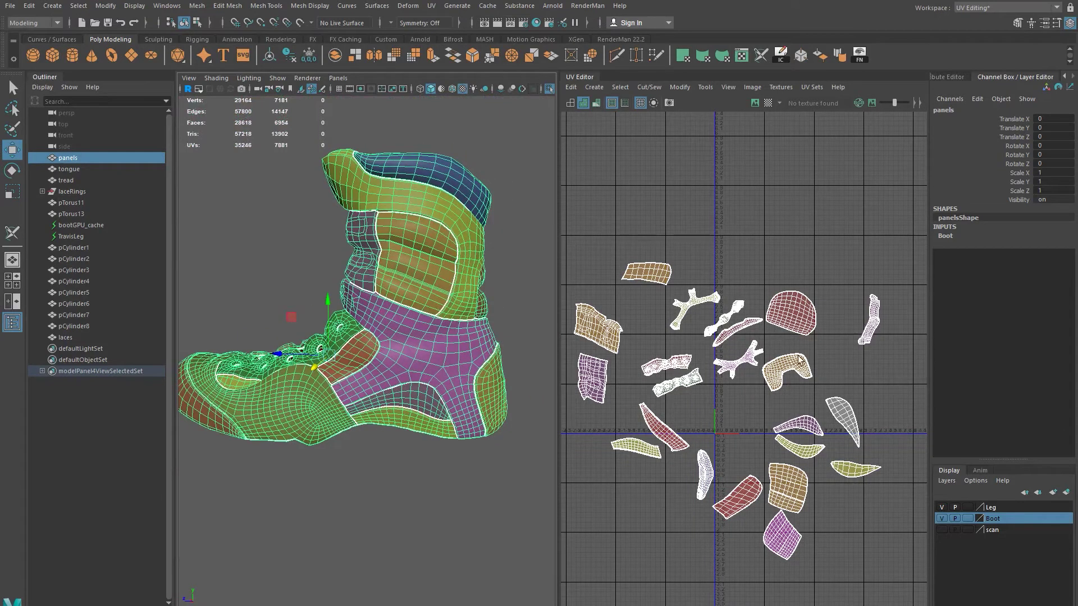
pyautogui.keyDown('alt'); pyautogui.moveTo(418, 247); pyautogui.dragTo(690, 107); pyautogui.keyUp('alt')
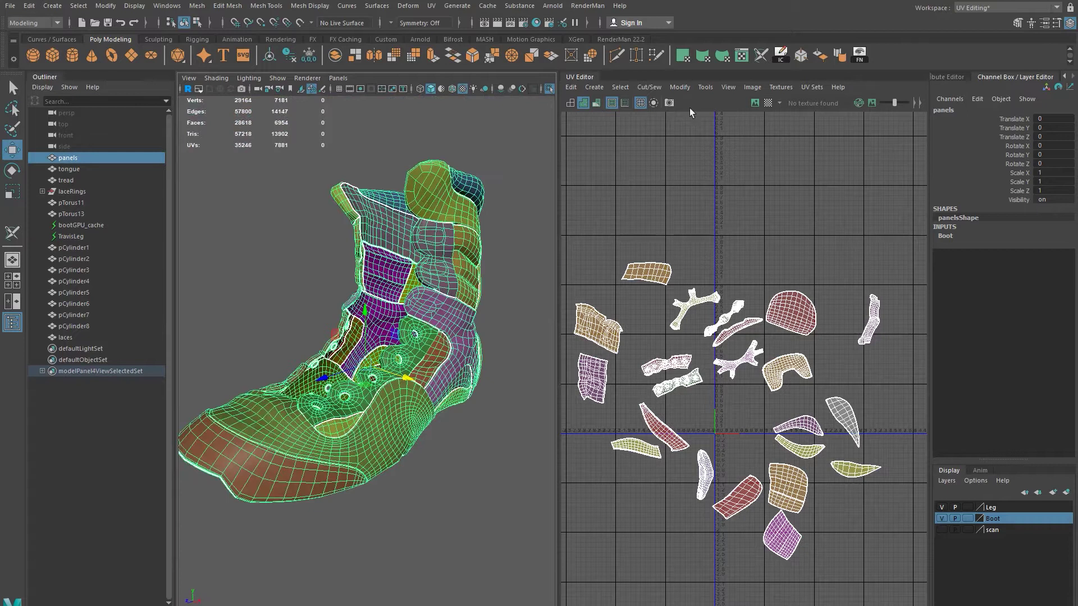
pyautogui.click(767, 102)
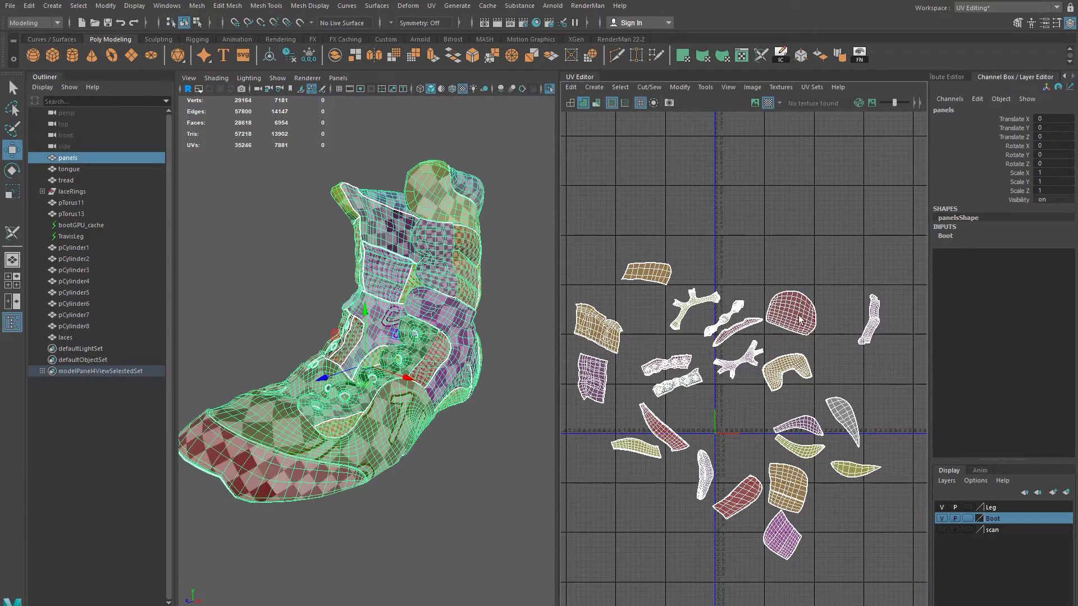
pyautogui.scroll(-5, 750, 389)
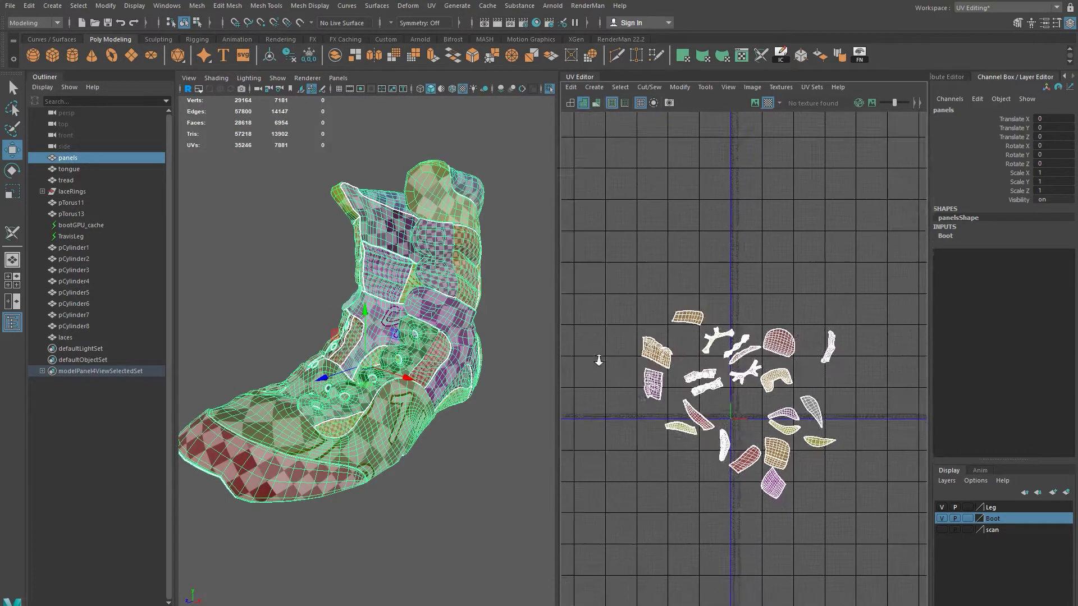
pyautogui.press('F12')
pyautogui.moveTo(632, 266); pyautogui.dragTo(919, 519)
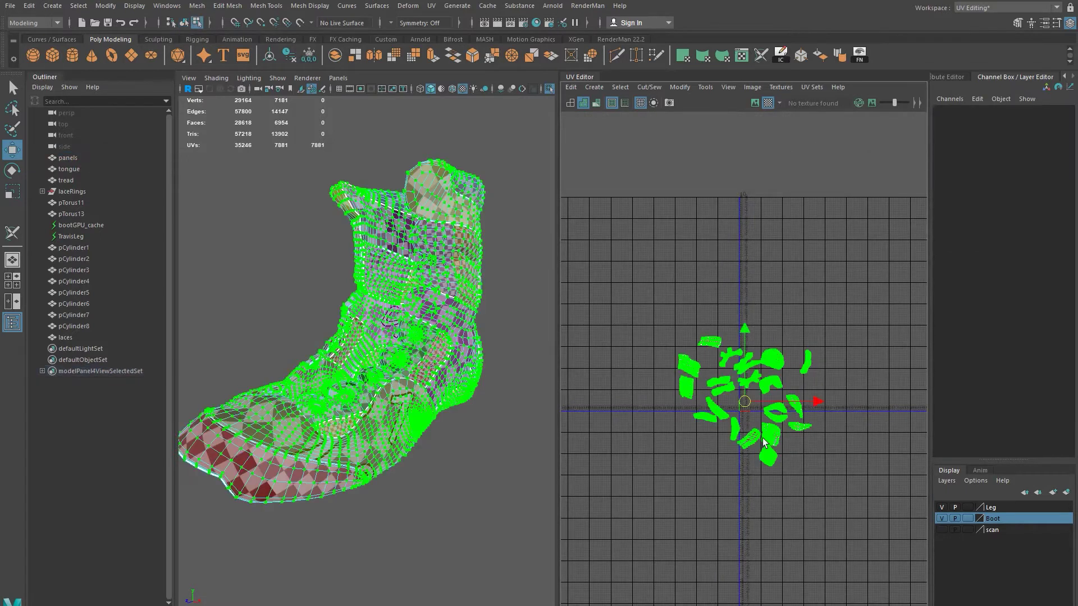
pyautogui.press('r')
pyautogui.moveTo(745, 402); pyautogui.dragTo(843, 402)
# Step: Return to object selection on the panels mesh and examine the checker pattern across the boot's side panels
pyautogui.keyDown('alt'); pyautogui.moveTo(416, 447); pyautogui.dragTo(361, 438); pyautogui.keyUp('alt')
pyautogui.keyDown('alt'); pyautogui.moveTo(361, 438); pyautogui.dragTo(486, 336, button='right'); pyautogui.keyUp('alt')
pyautogui.keyDown('alt'); pyautogui.moveTo(437, 400); pyautogui.dragTo(423, 430); pyautogui.keyUp('alt')
pyautogui.click(431, 491)
pyautogui.click(461, 349)
pyautogui.keyDown('alt'); pyautogui.moveTo(353, 402); pyautogui.dragTo(510, 371, button='right'); pyautogui.keyUp('alt')
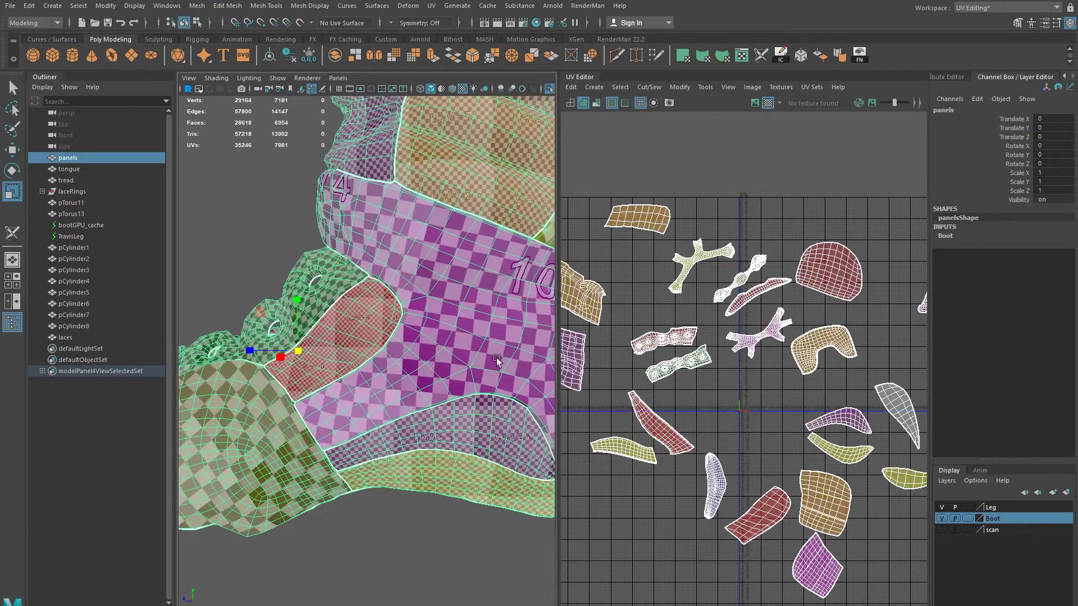
# Step: Examine the checker pattern over the boot's whole side, clear the selection and turn off the checker map display
pyautogui.keyDown('alt'); pyautogui.moveTo(466, 348); pyautogui.dragTo(448, 339, button='right'); pyautogui.keyUp('alt')
pyautogui.keyDown('alt'); pyautogui.moveTo(453, 383); pyautogui.dragTo(438, 386); pyautogui.keyUp('alt')
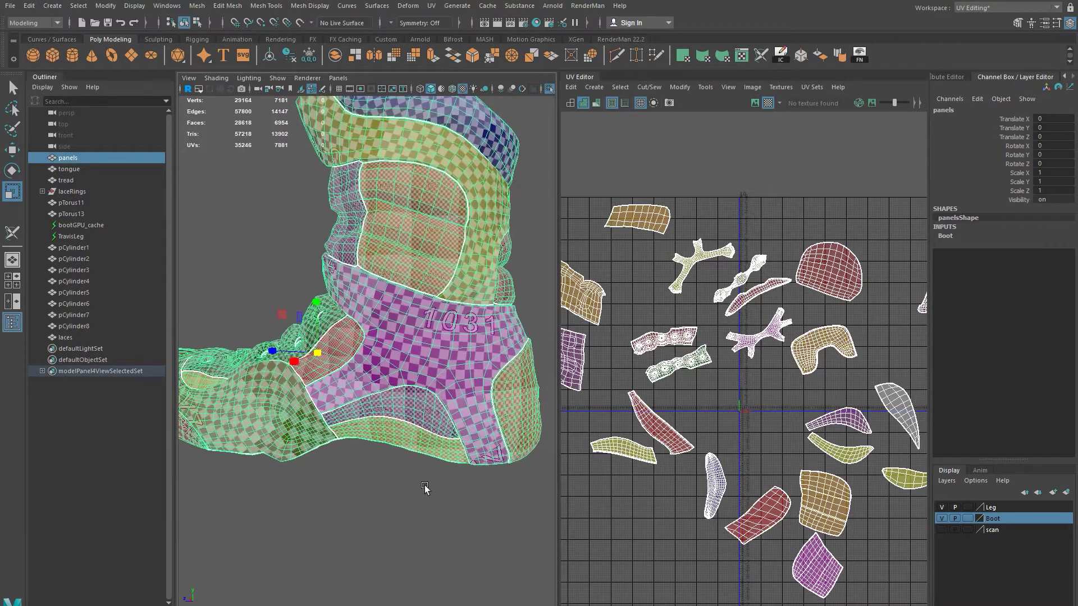
pyautogui.click(485, 497)
pyautogui.keyDown('alt'); pyautogui.moveTo(485, 496); pyautogui.dragTo(419, 321, button='right'); pyautogui.keyUp('alt')
pyautogui.keyDown('alt'); pyautogui.moveTo(396, 386); pyautogui.dragTo(408, 366); pyautogui.keyUp('alt')
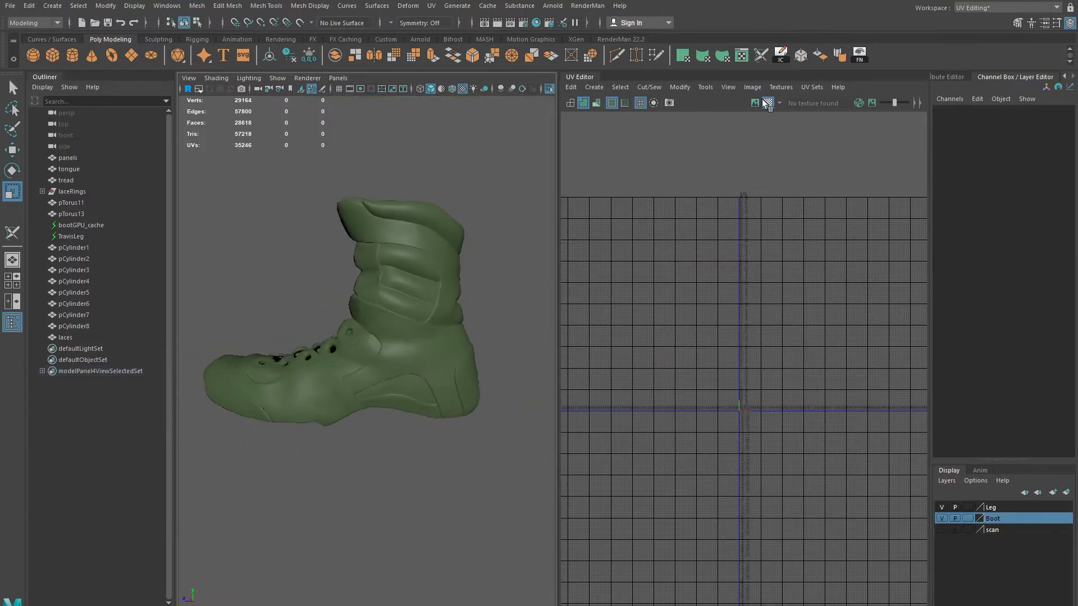
# Step: Assign a new Lambert material to the panels mesh and connect a Checker texture to its color
pyautogui.click(381, 339)
pyautogui.rightClick(409, 329)
pyautogui.moveTo(409, 605)
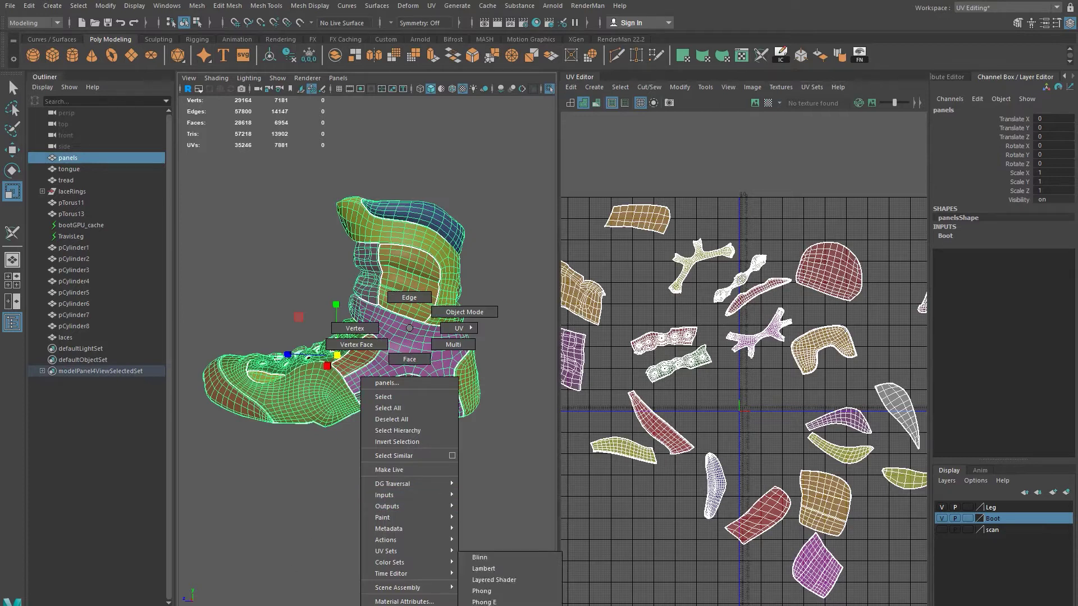
pyautogui.click(507, 571)
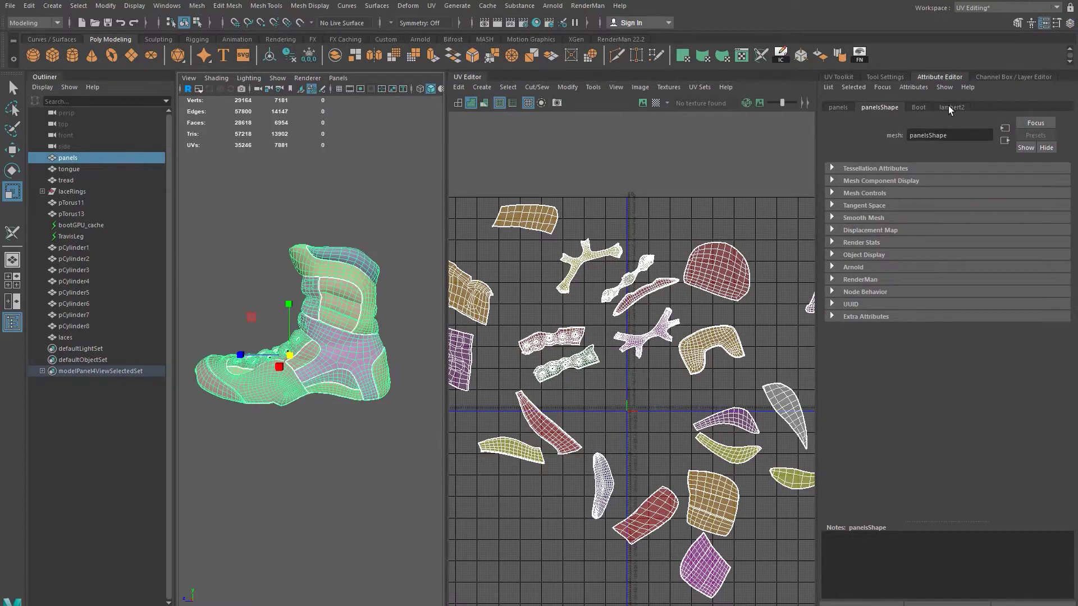
pyautogui.click(949, 106)
pyautogui.click(1058, 235)
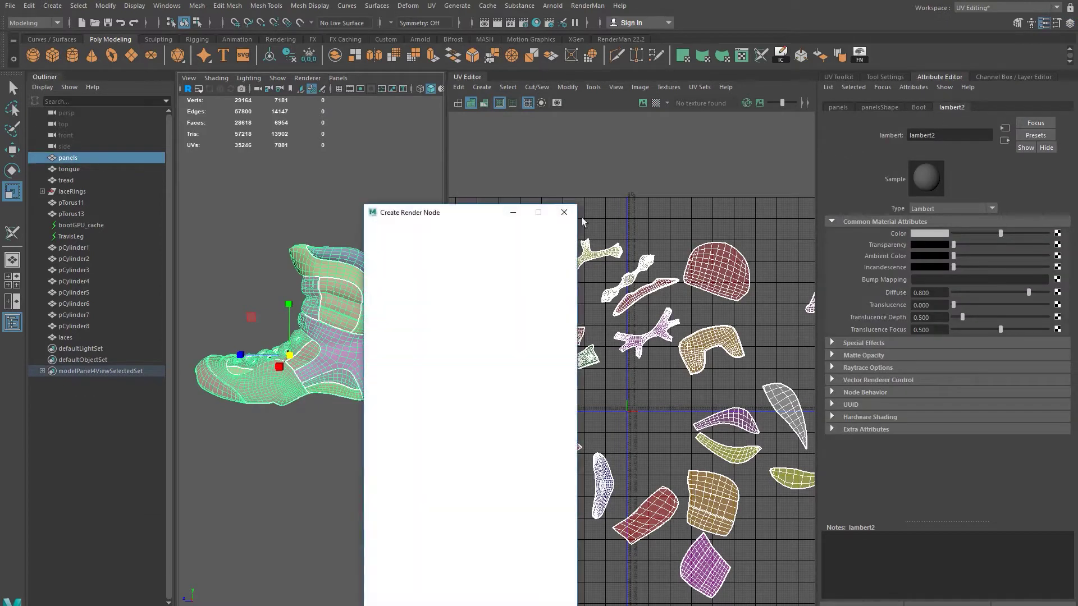
pyautogui.click(474, 284)
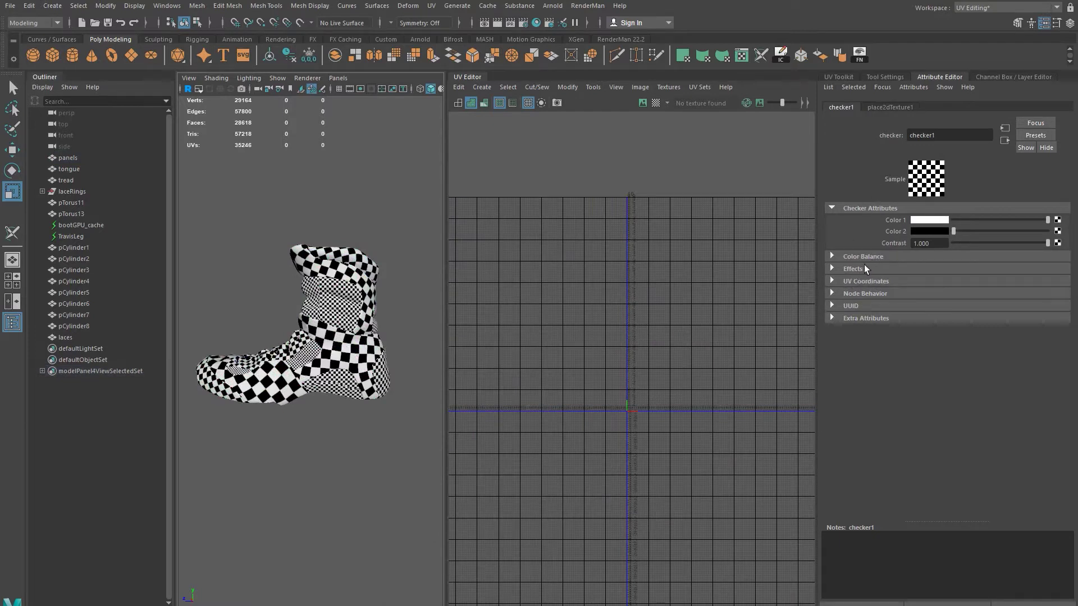
# Step: Set the checker texture's 2D placement Repeat UV to 10 by 10
pyautogui.click(887, 107)
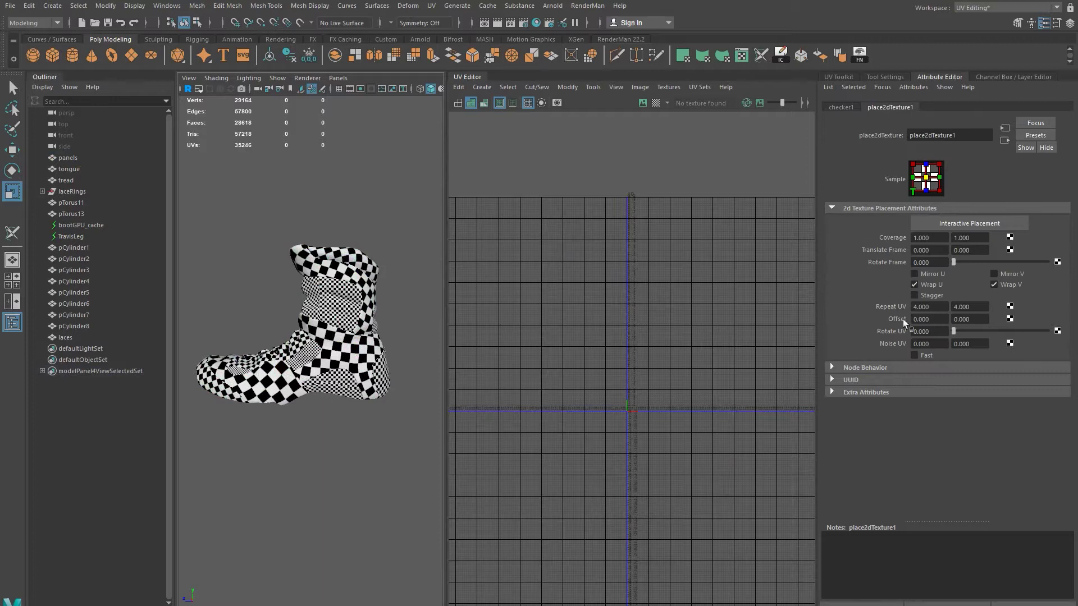
pyautogui.doubleClick(929, 307)
pyautogui.write('10')
pyautogui.press('Return')
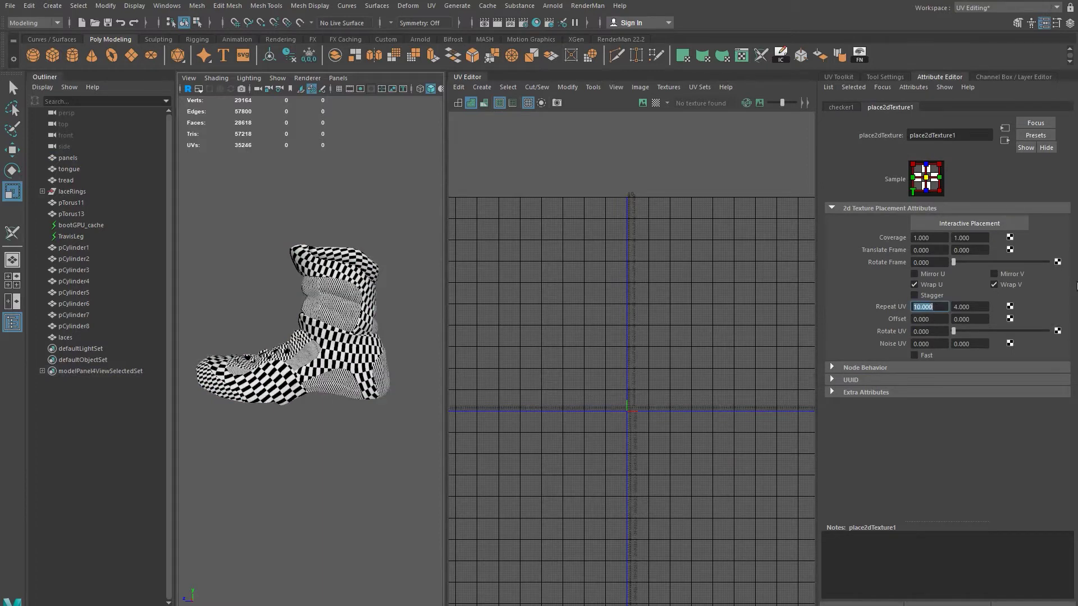
pyautogui.press('Tab')
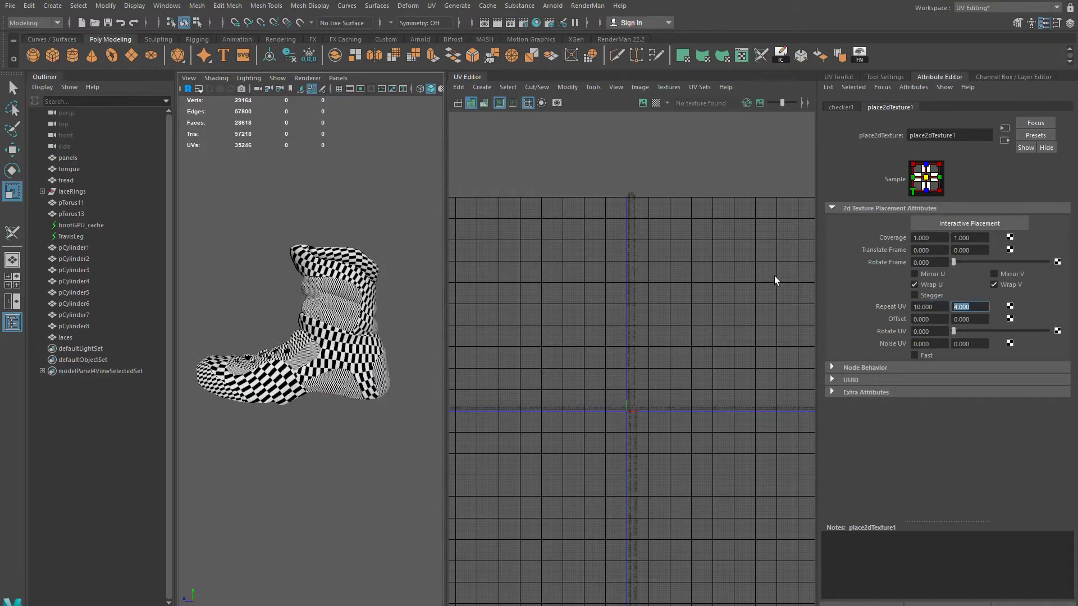
pyautogui.write('10')
pyautogui.press('Return')
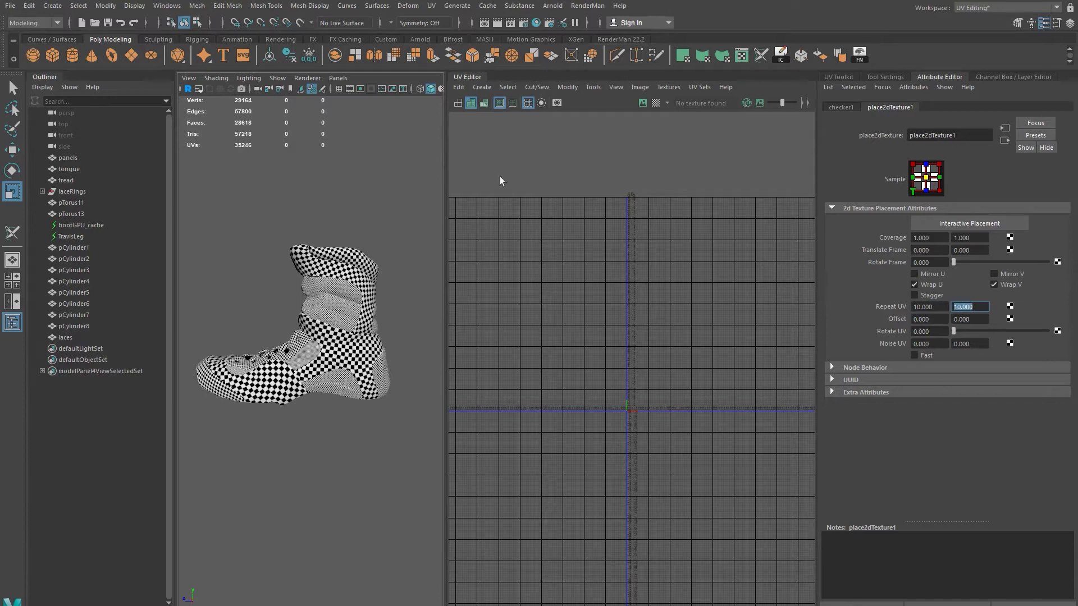
# Step: Enlarge the boot view and examine the checker squares around the side panels, eyelet strip and toe for stretching
pyautogui.moveTo(445, 286); pyautogui.dragTo(514, 287)
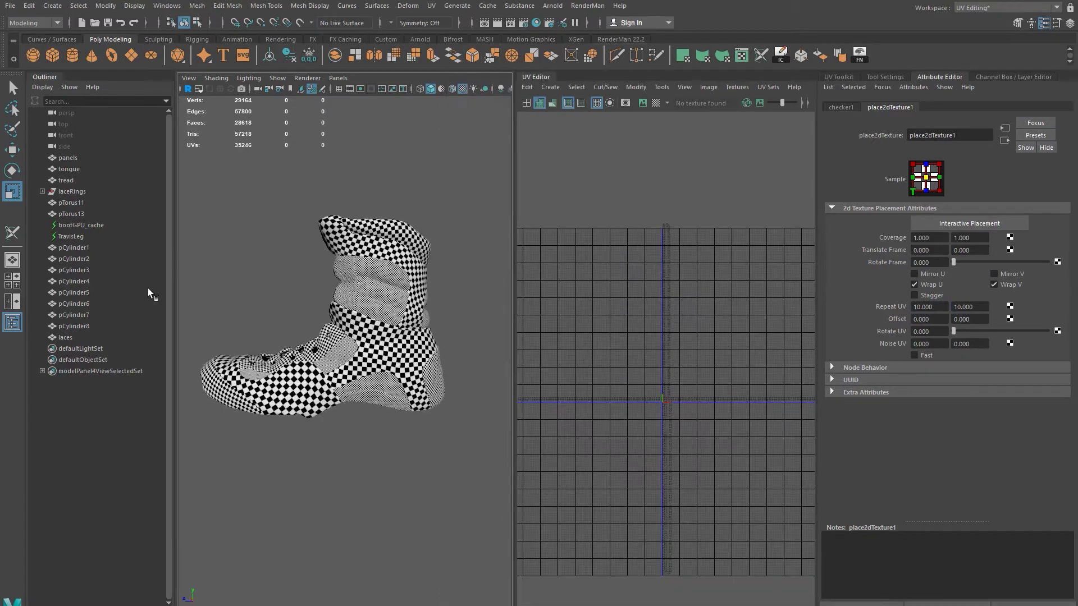
pyautogui.moveTo(173, 289); pyautogui.dragTo(106, 291)
pyautogui.keyDown('alt'); pyautogui.moveTo(214, 337); pyautogui.dragTo(324, 422, button='right'); pyautogui.keyUp('alt')
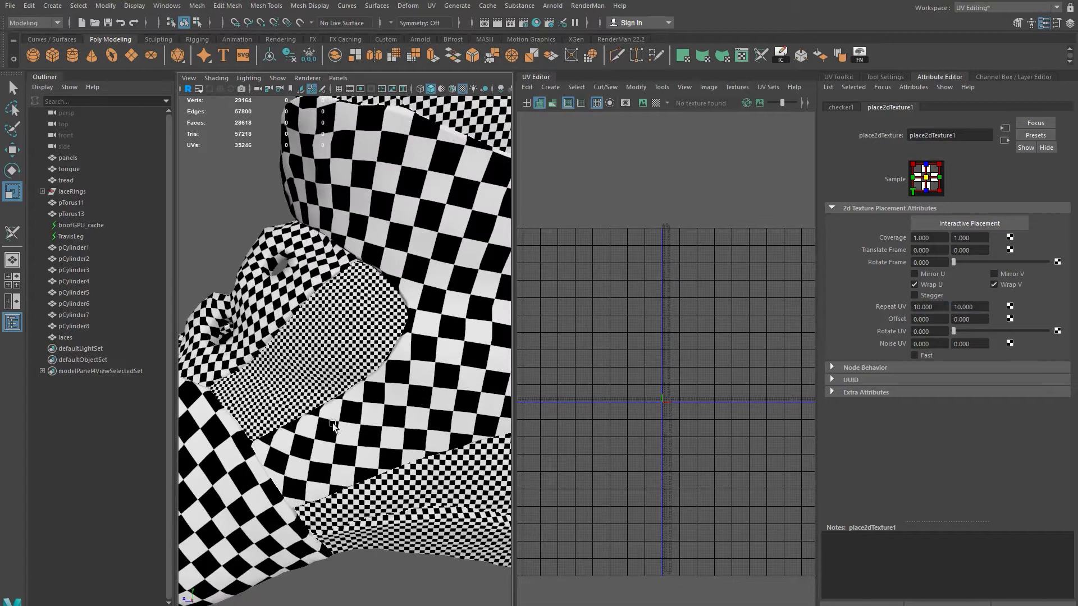
pyautogui.keyDown('alt'); pyautogui.moveTo(324, 422); pyautogui.dragTo(374, 384); pyautogui.keyUp('alt')
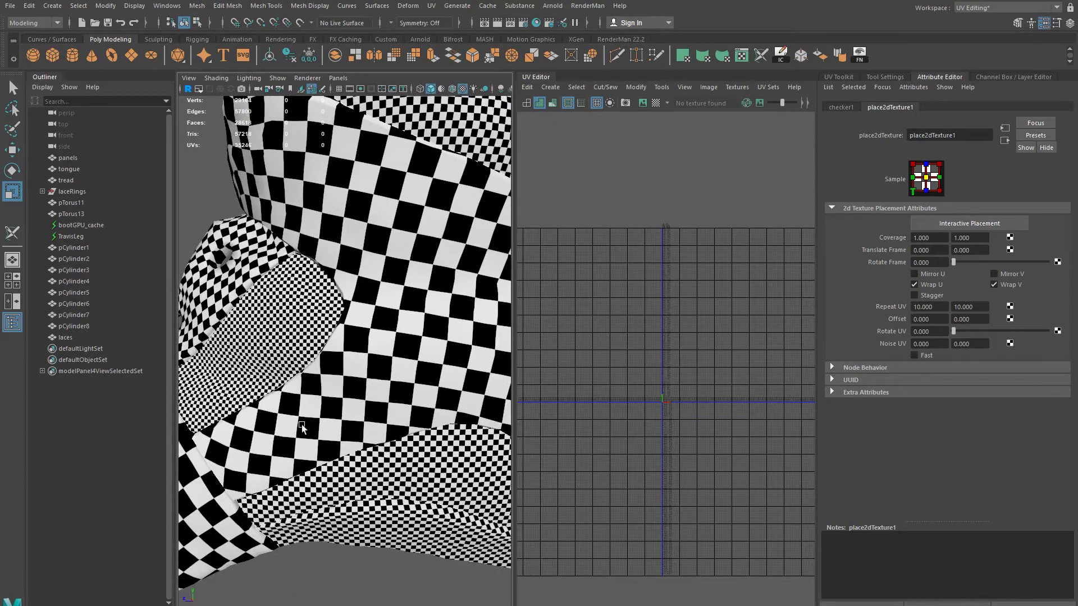
pyautogui.keyDown('alt'); pyautogui.moveTo(319, 436); pyautogui.dragTo(417, 409); pyautogui.keyUp('alt')
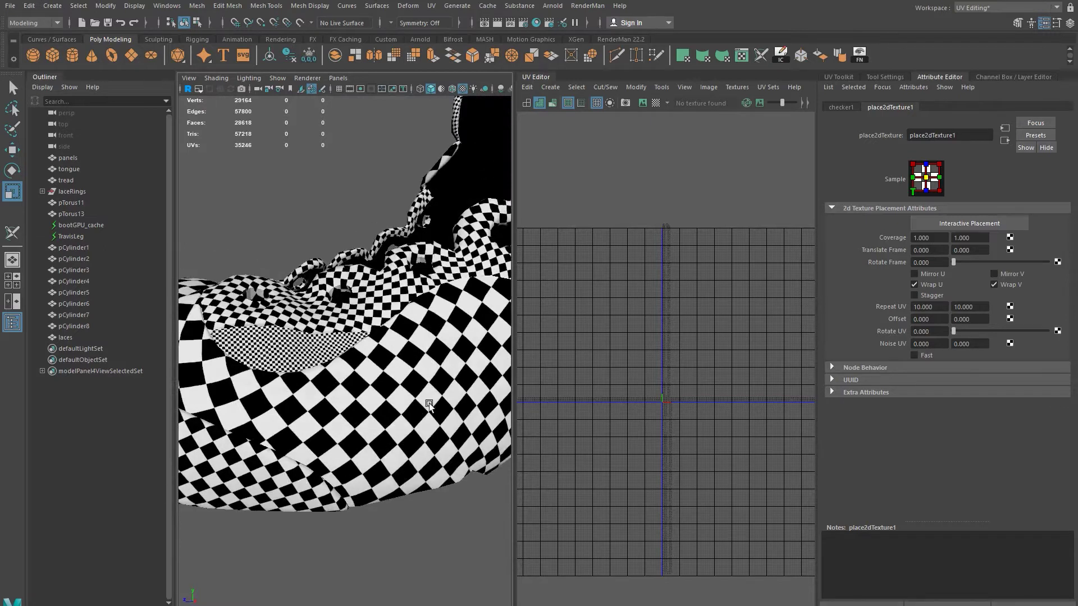
pyautogui.keyDown('alt'); pyautogui.moveTo(319, 400); pyautogui.dragTo(279, 420); pyautogui.keyUp('alt')
pyautogui.keyDown('alt'); pyautogui.moveTo(277, 377); pyautogui.dragTo(427, 444); pyautogui.keyUp('alt')
# Step: Try a V repeat of 2 to see stretched checker squares around the toe, and restore the V repeat to 10
pyautogui.doubleClick(964, 307)
pyautogui.write('2')
pyautogui.press('Return')
pyautogui.keyDown('alt'); pyautogui.moveTo(352, 421); pyautogui.dragTo(342, 400); pyautogui.keyUp('alt')
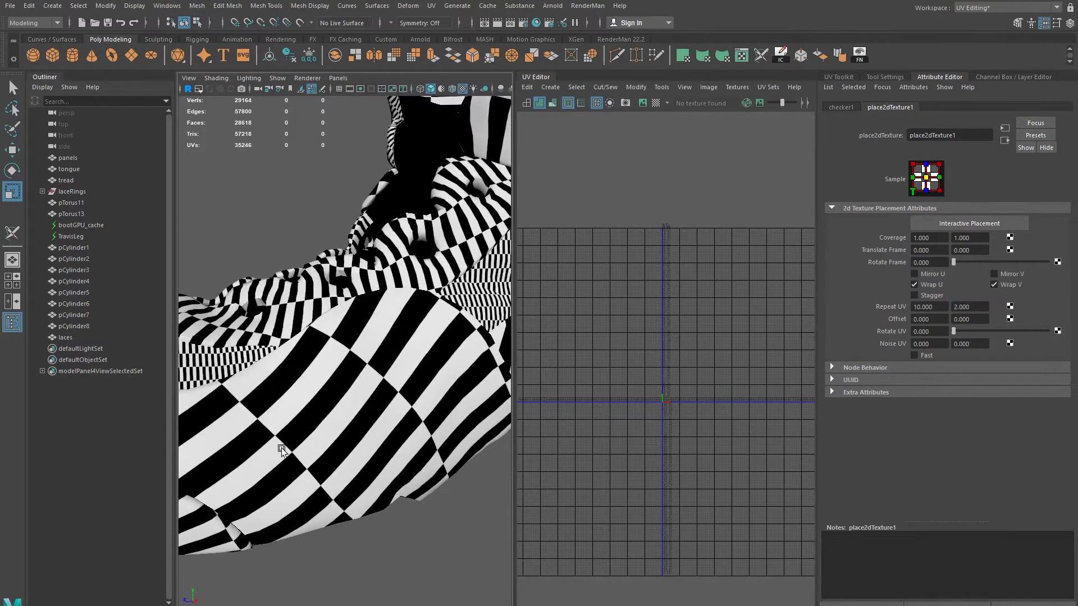
pyautogui.moveTo(439, 371)
pyautogui.keyDown('alt'); pyautogui.mouseDown()
pyautogui.moveTo(382, 369)
pyautogui.moveTo(430, 372)
pyautogui.mouseUp(); pyautogui.keyUp('alt')
pyautogui.click(970, 306)
pyautogui.write('10')
pyautogui.press('Return')
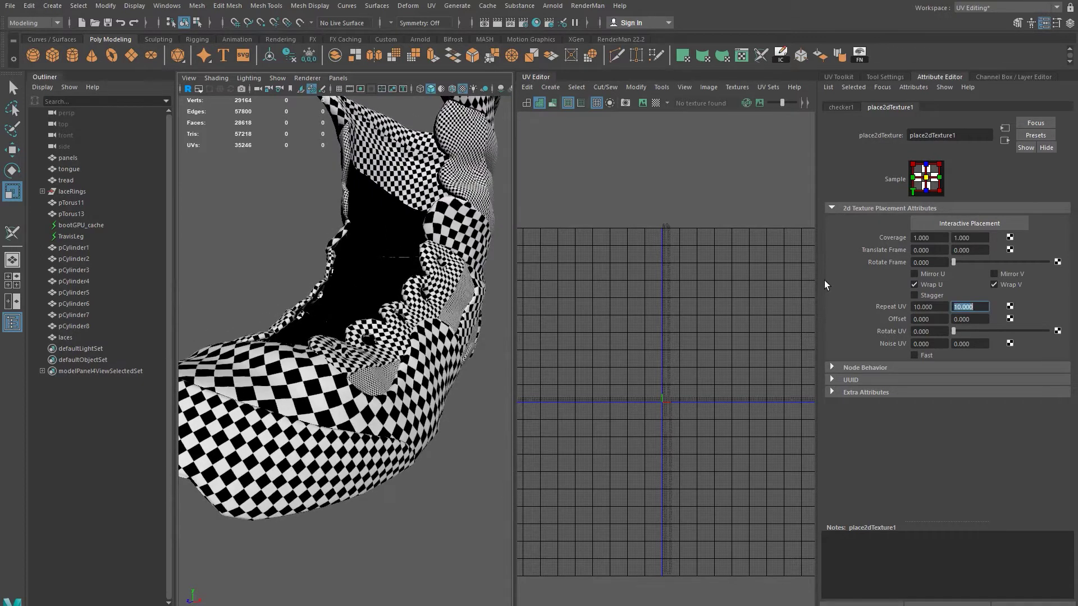
# Step: Examine checker size and distortion around the boot's toe, side panels, collar and eyelet strips
pyautogui.keyDown('alt'); pyautogui.moveTo(316, 375); pyautogui.dragTo(343, 371); pyautogui.keyUp('alt')
pyautogui.keyDown('alt'); pyautogui.moveTo(342, 370); pyautogui.dragTo(375, 392, button='right'); pyautogui.keyUp('alt')
pyautogui.keyDown('alt'); pyautogui.moveTo(285, 336); pyautogui.dragTo(353, 359); pyautogui.keyUp('alt')
pyautogui.keyDown('alt'); pyautogui.moveTo(352, 359); pyautogui.dragTo(261, 378, button='right'); pyautogui.keyUp('alt')
pyautogui.keyDown('alt'); pyautogui.moveTo(261, 378); pyautogui.dragTo(539, 427); pyautogui.keyUp('alt')
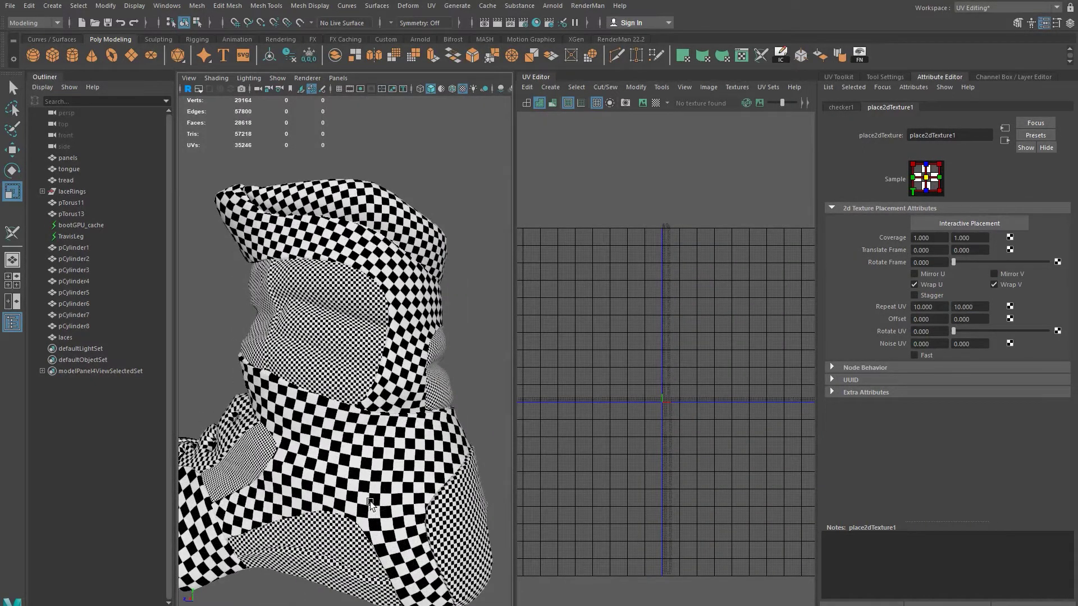
pyautogui.keyDown('alt'); pyautogui.moveTo(393, 466); pyautogui.dragTo(392, 432); pyautogui.keyUp('alt')
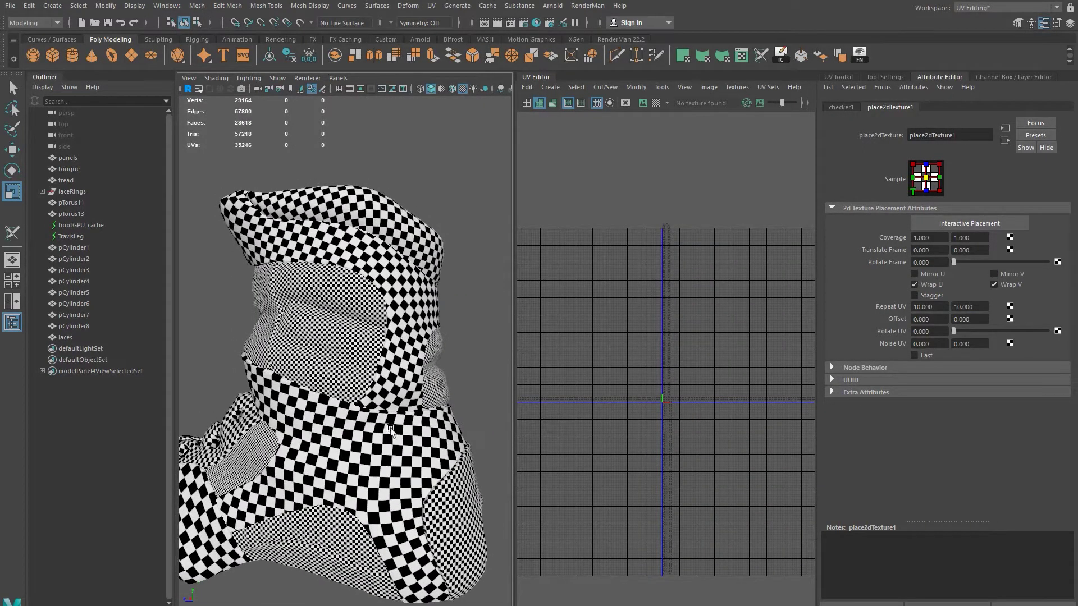
pyautogui.keyDown('alt'); pyautogui.moveTo(343, 324); pyautogui.dragTo(452, 402); pyautogui.keyUp('alt')
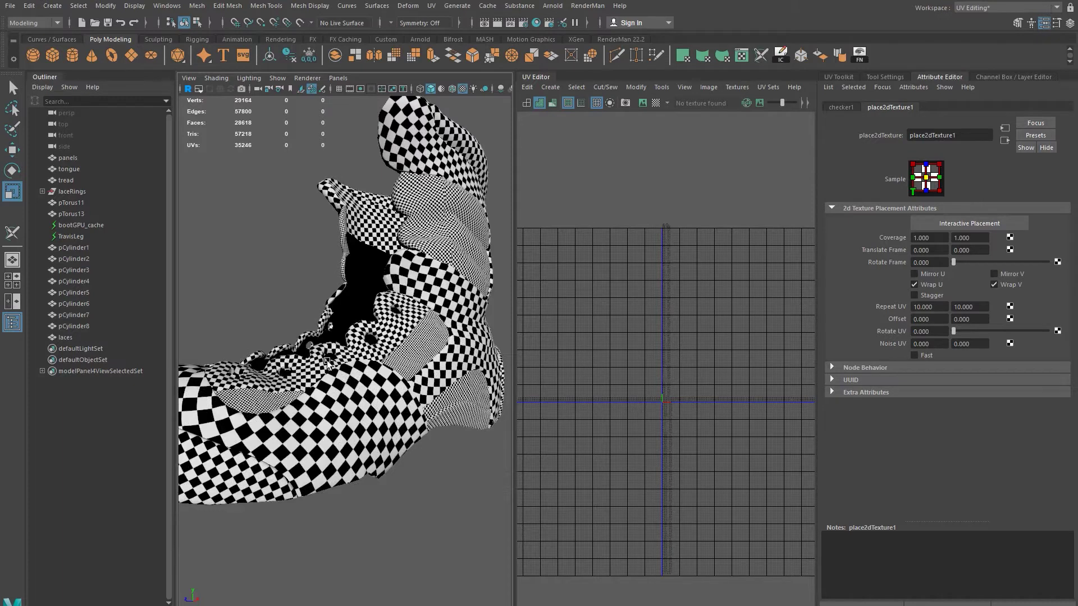
pyautogui.keyDown('alt'); pyautogui.moveTo(322, 446); pyautogui.dragTo(373, 480); pyautogui.keyUp('alt')
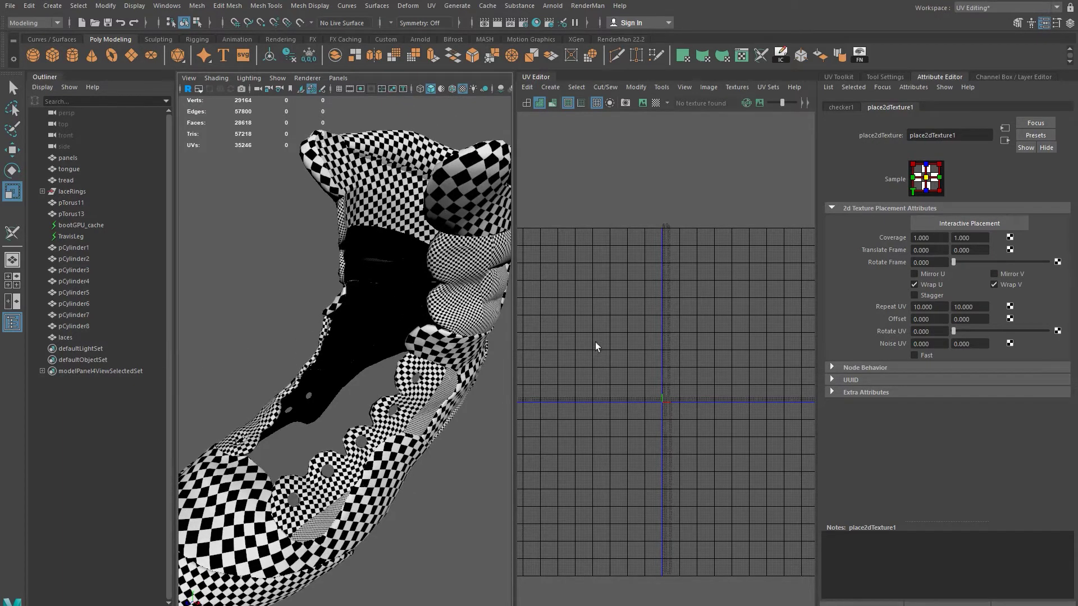
# Step: Select the panels mesh and compare its UV shells in the UV Editor with the checker pattern around the boot's heel
pyautogui.click(378, 425)
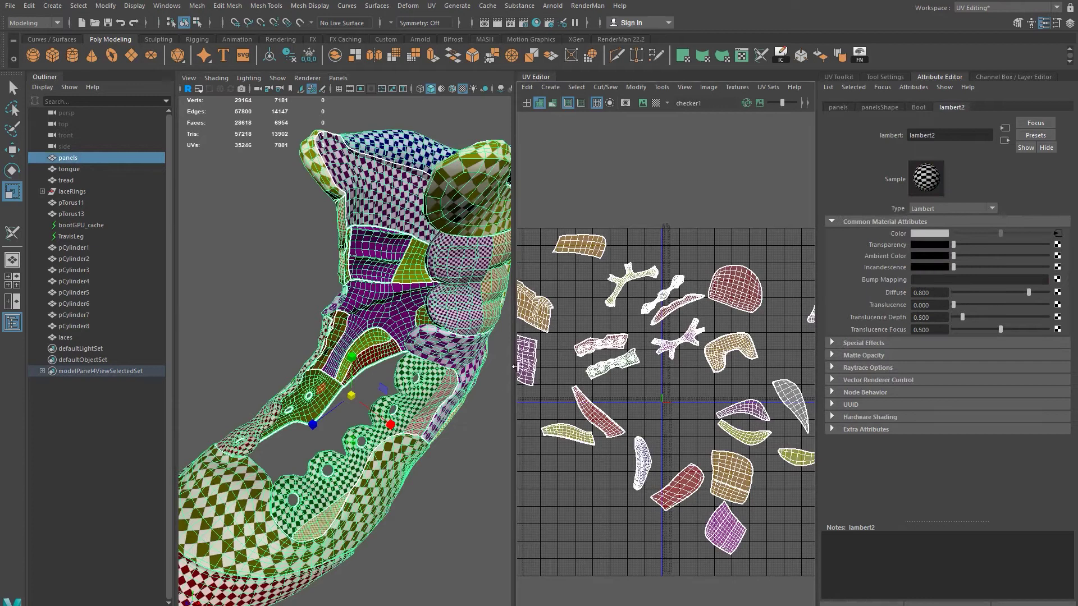
pyautogui.scroll(3, 662, 397)
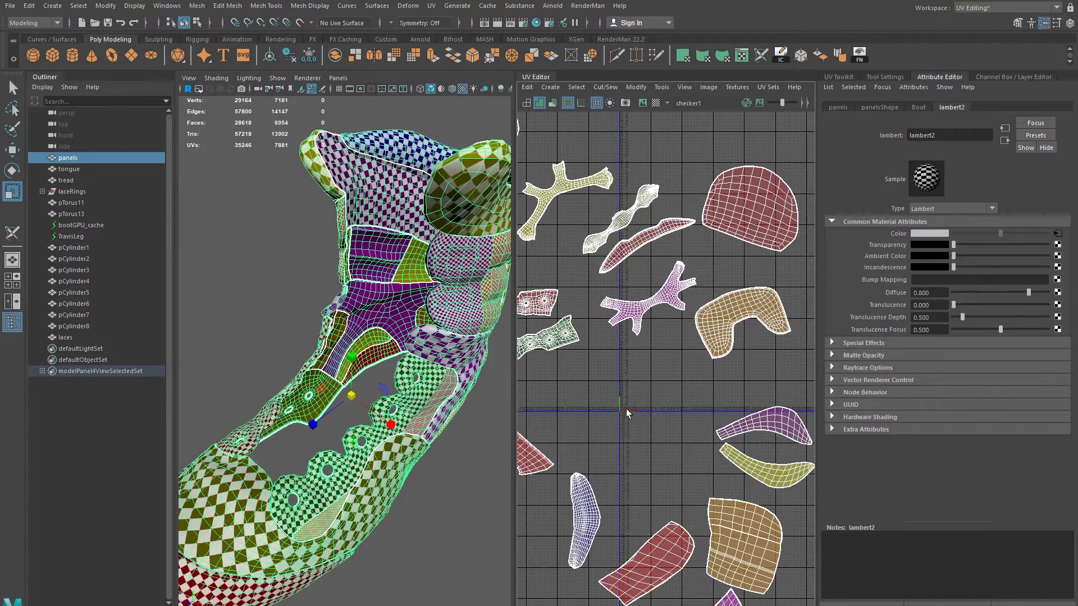
pyautogui.keyDown('alt'); pyautogui.moveTo(626, 412); pyautogui.dragTo(717, 504, button='right'); pyautogui.keyUp('alt')
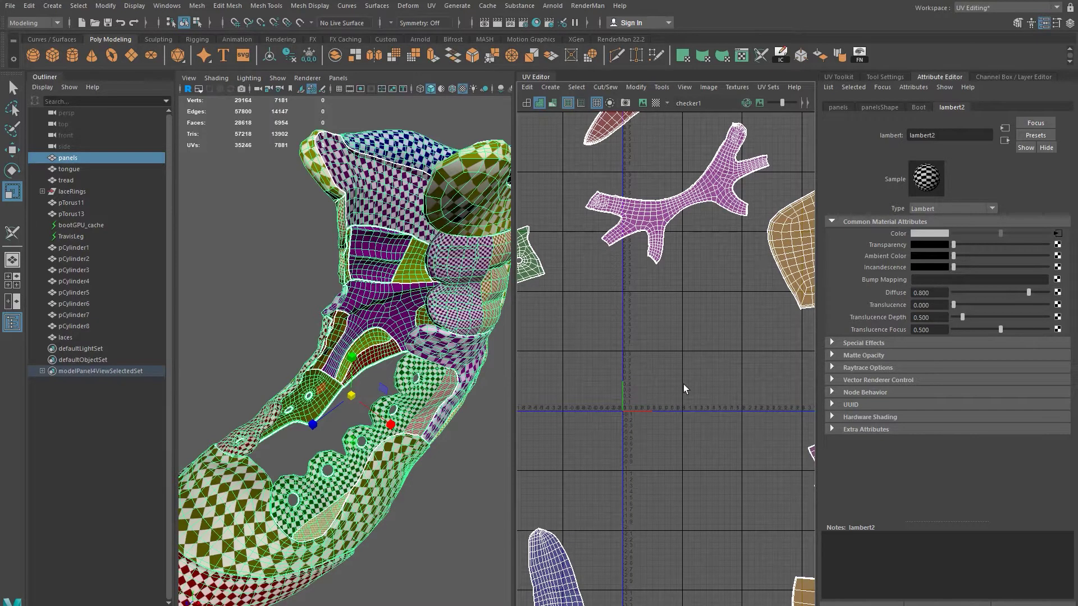
pyautogui.scroll(3, 693, 325)
pyautogui.keyDown('alt'); pyautogui.moveTo(334, 408); pyautogui.dragTo(186, 374); pyautogui.keyUp('alt')
pyautogui.keyDown('alt'); pyautogui.moveTo(605, 424); pyautogui.dragTo(743, 402, button='middle'); pyautogui.keyUp('alt')
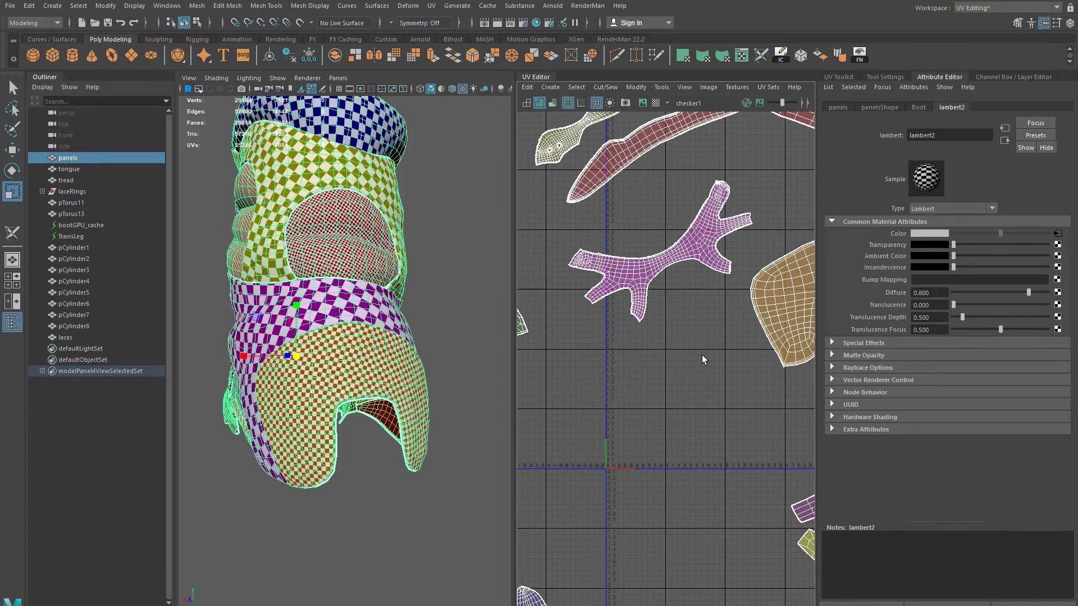
pyautogui.scroll(-5, 695, 350)
pyautogui.scroll(3, 707, 381)
pyautogui.scroll(-4, 708, 381)
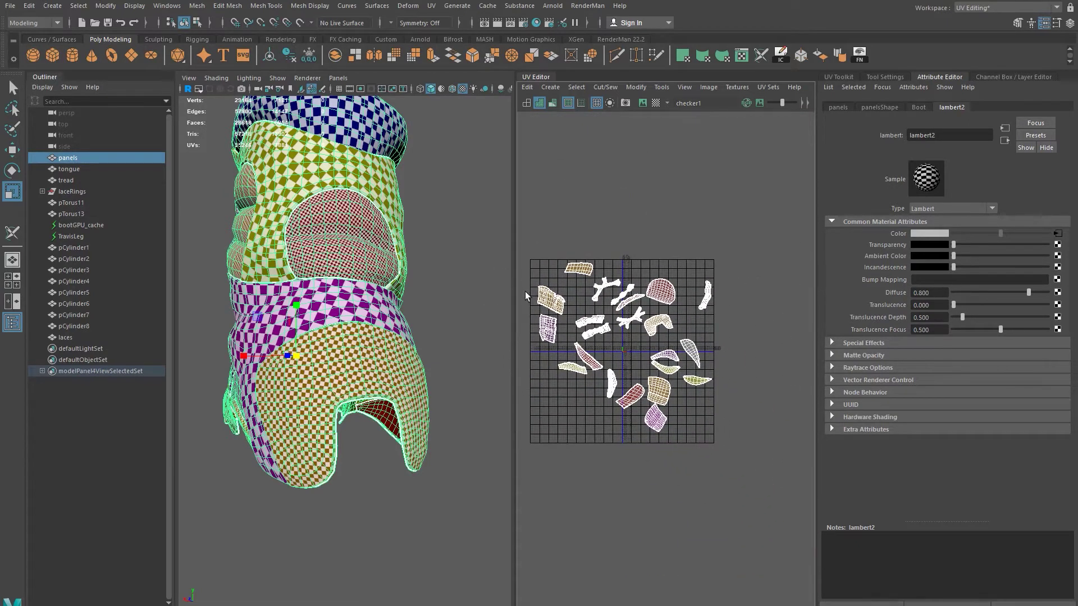
# Step: Rearrange the workspace by hiding the Outliner, showing the UV Toolkit and giving the UV Editor more width
pyautogui.click(13, 322)
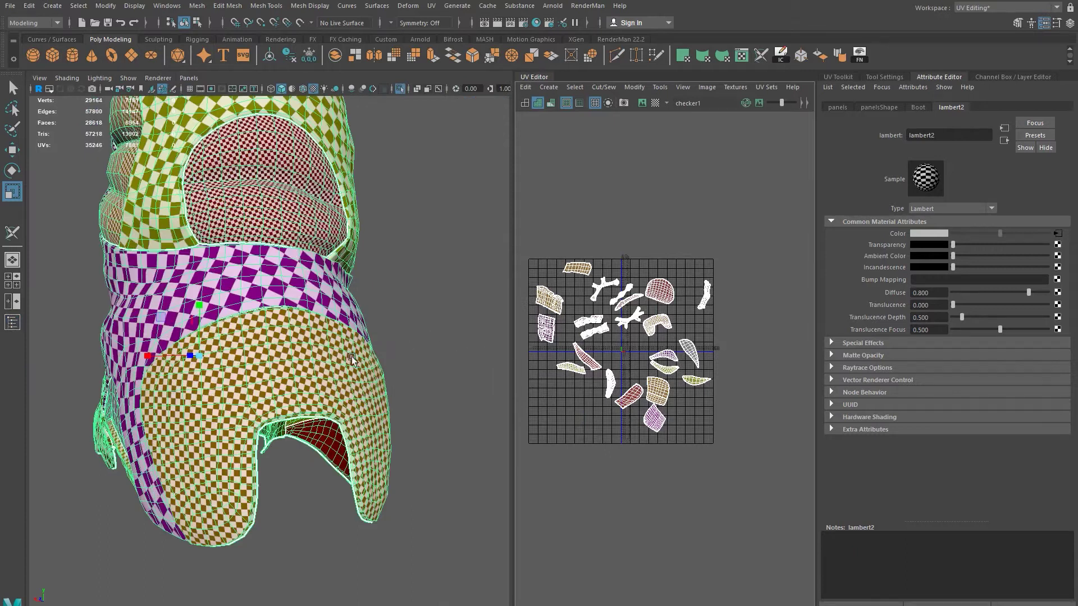
pyautogui.scroll(-3, 377, 364)
pyautogui.keyDown('alt'); pyautogui.moveTo(377, 364); pyautogui.dragTo(344, 365); pyautogui.keyUp('alt')
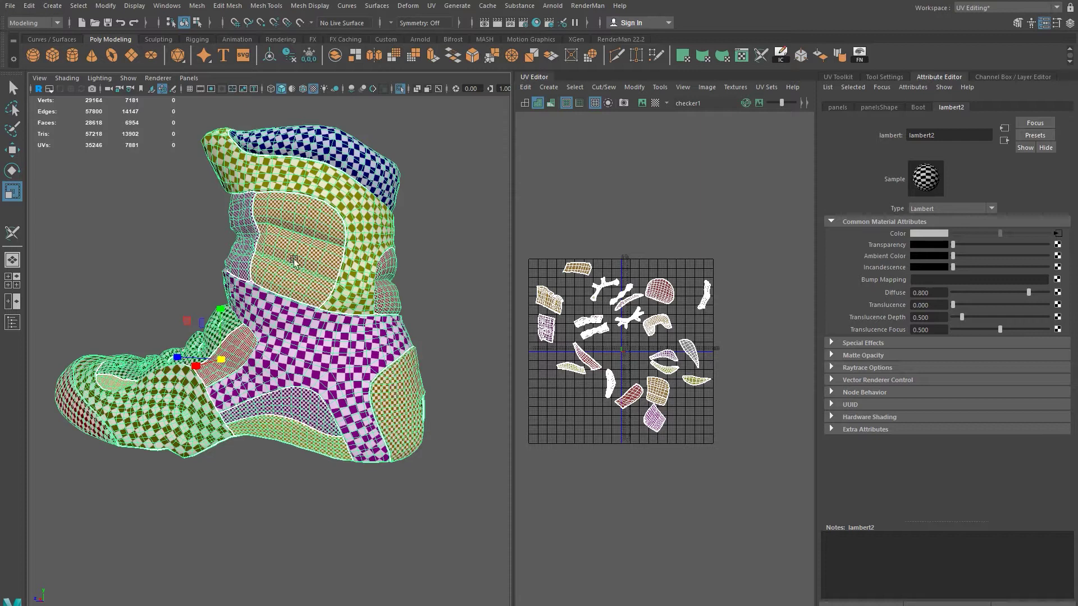
pyautogui.scroll(-2, 655, 370)
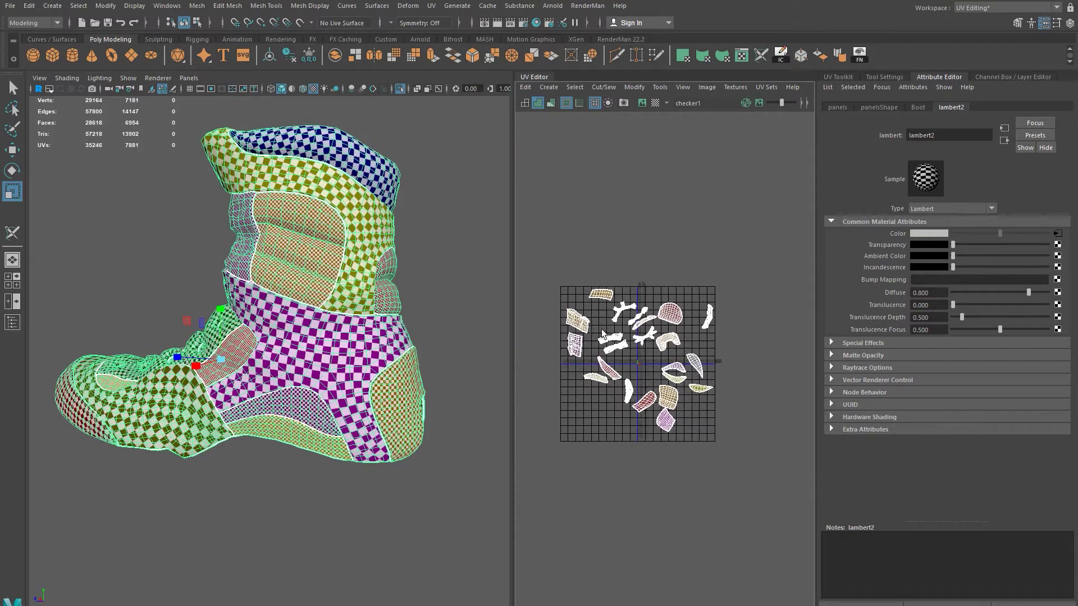
pyautogui.scroll(3, 691, 351)
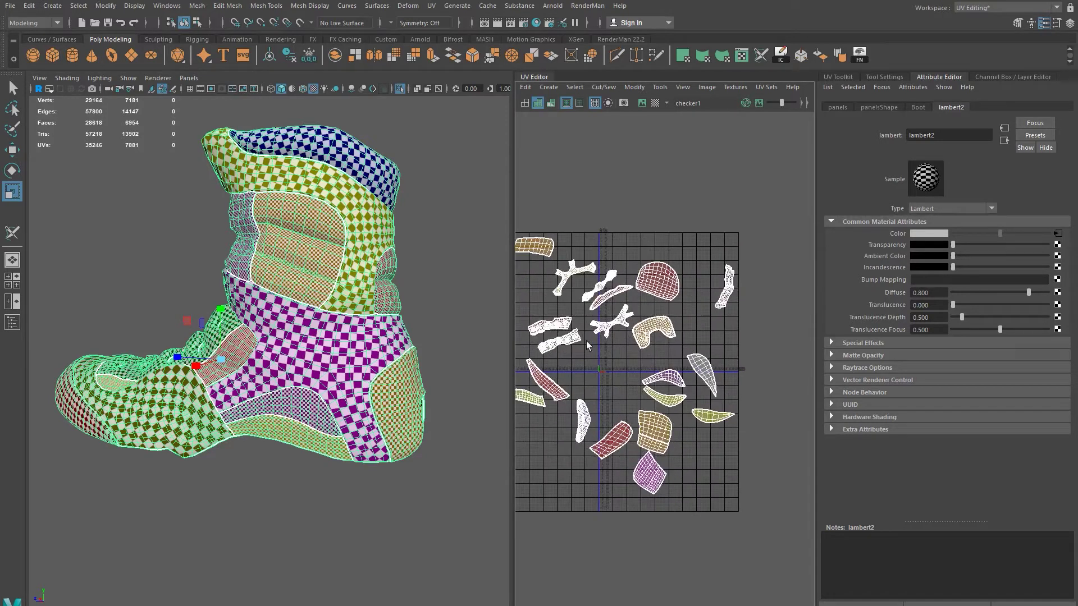
pyautogui.moveTo(512, 306); pyautogui.dragTo(465, 302)
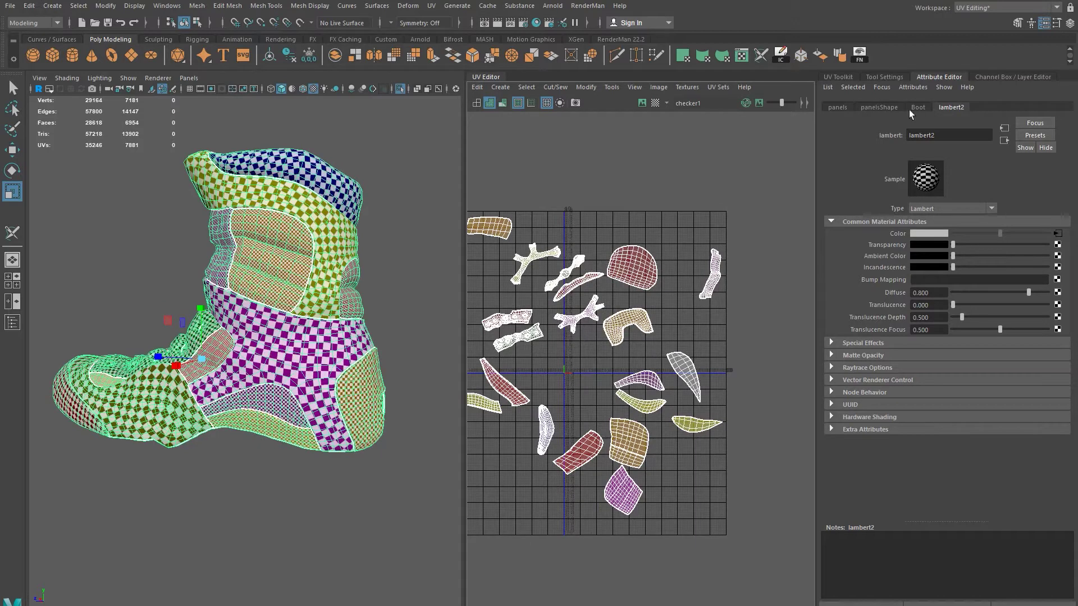
pyautogui.click(842, 77)
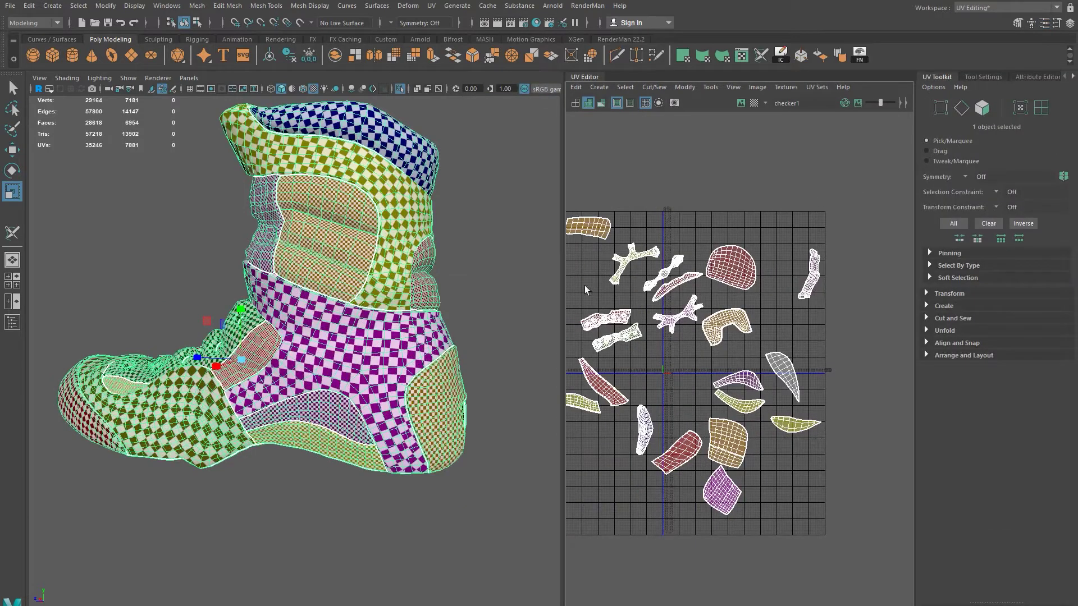
pyautogui.moveTo(563, 292); pyautogui.dragTo(430, 309)
# Step: Examine the checker density on the heel and side panels against their matching UV shells
pyautogui.scroll(3, 351, 404)
pyautogui.scroll(2, 351, 404)
pyautogui.keyDown('alt'); pyautogui.moveTo(356, 414); pyautogui.dragTo(306, 390); pyautogui.keyUp('alt')
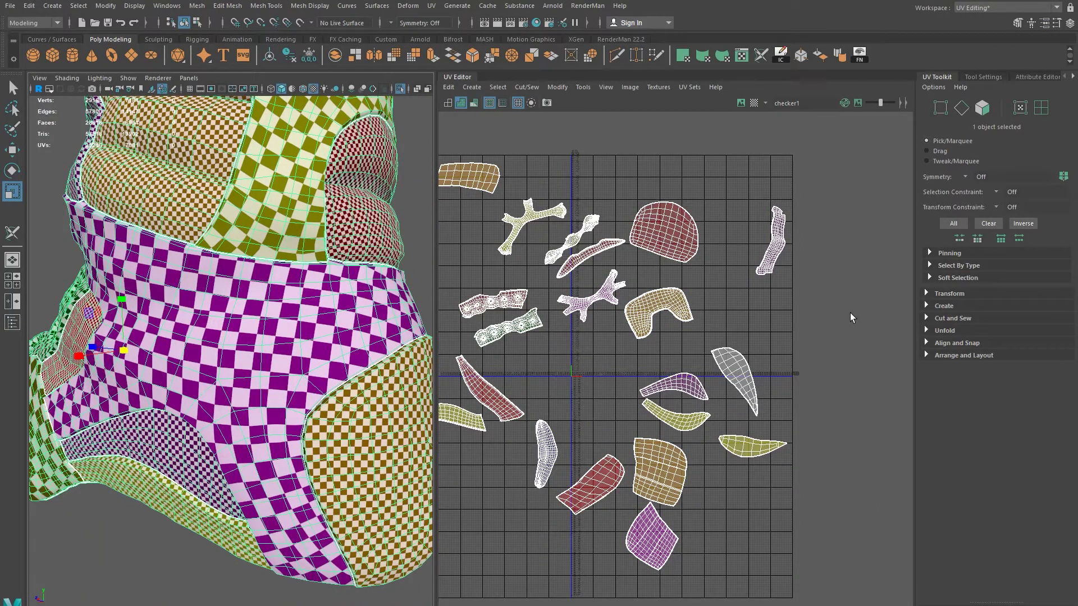
pyautogui.scroll(6, 723, 423)
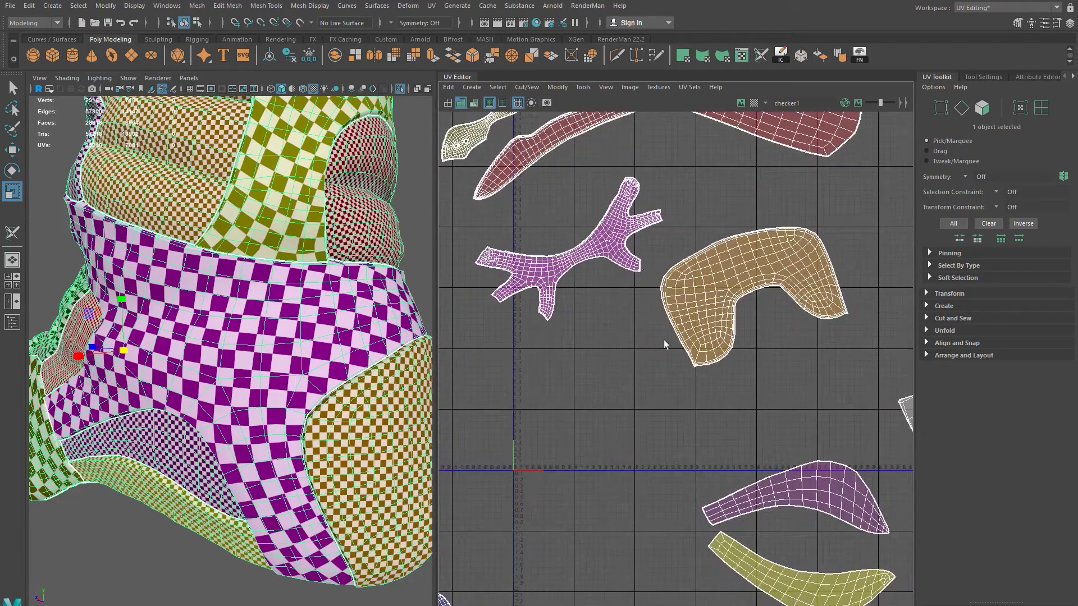
pyautogui.scroll(3, 667, 296)
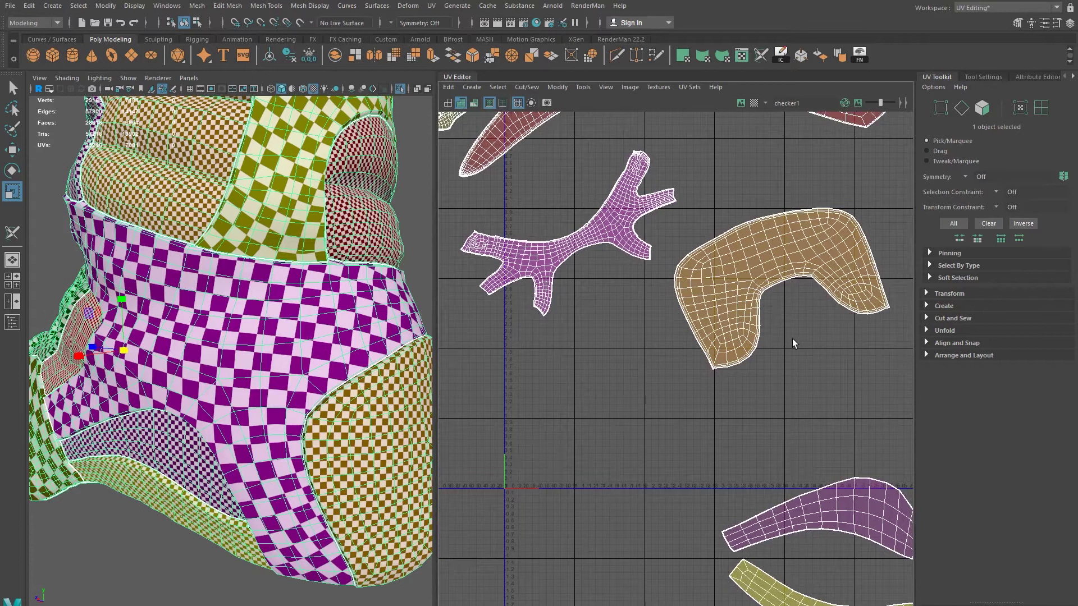
pyautogui.scroll(-2, 793, 339)
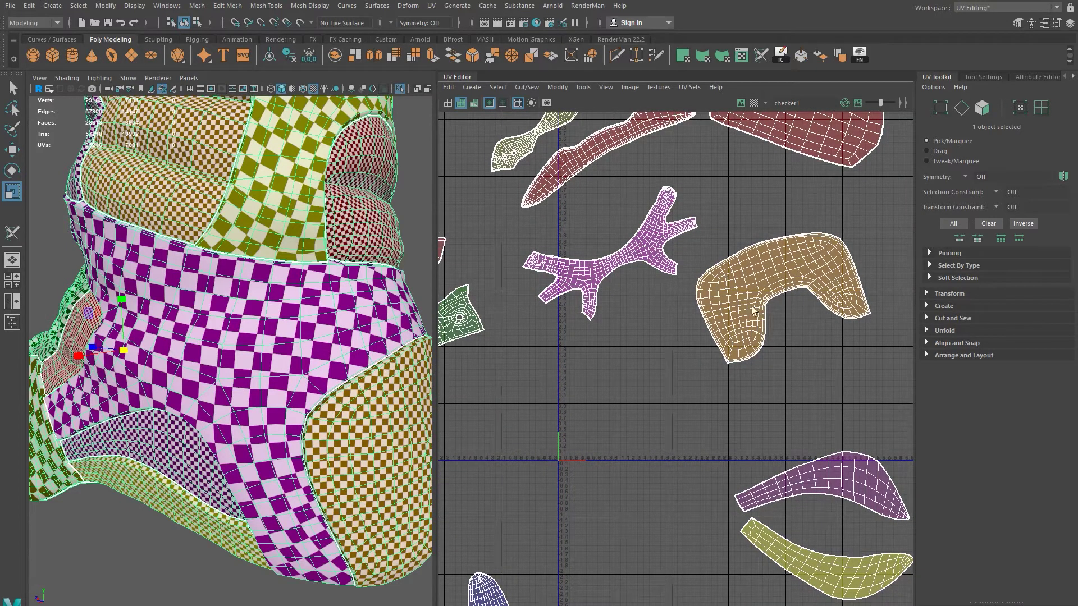
# Step: Switch to UV shell selection and sample the texel density of the orange U-shaped heel shell
pyautogui.keyDown('alt'); pyautogui.moveTo(763, 303); pyautogui.dragTo(746, 311, button='middle'); pyautogui.keyUp('alt')
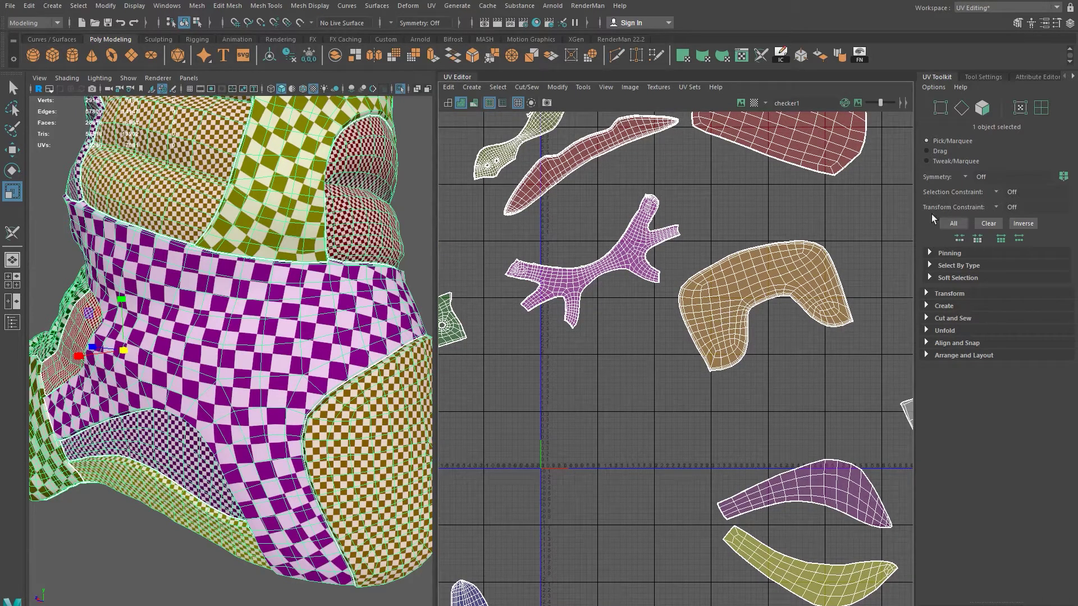
pyautogui.click(955, 293)
pyautogui.scroll(-3, 957, 336)
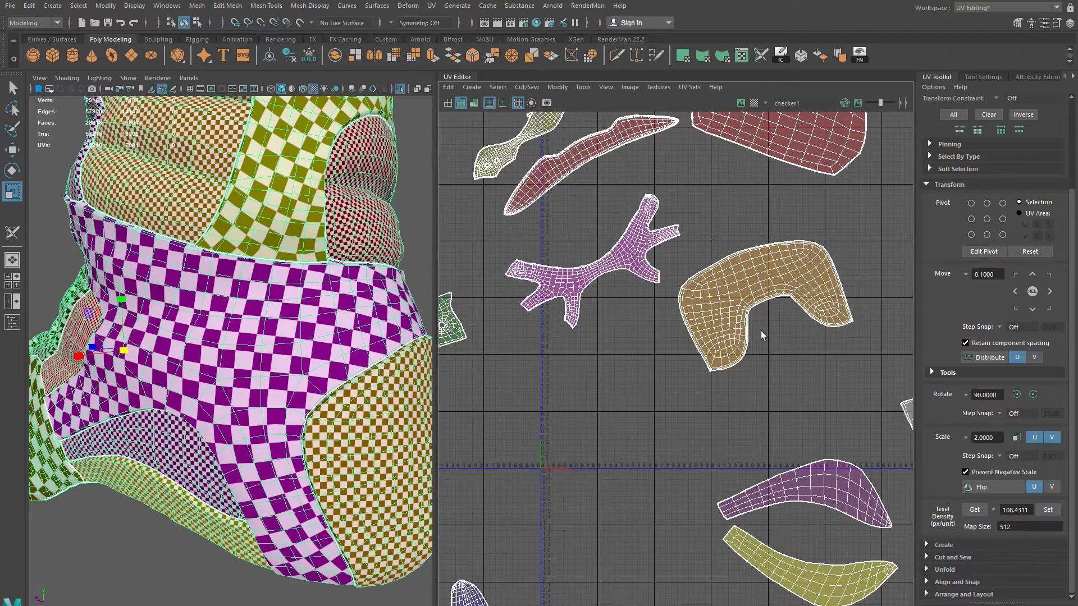
pyautogui.rightClick(720, 195)
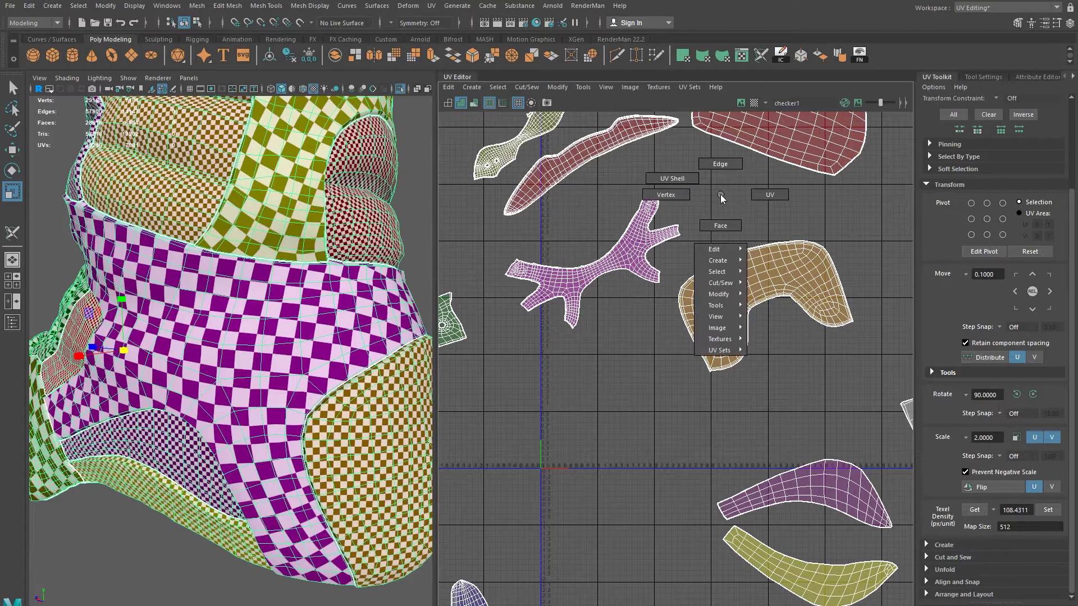
pyautogui.moveTo(722, 202); pyautogui.dragTo(666, 187, button='right')
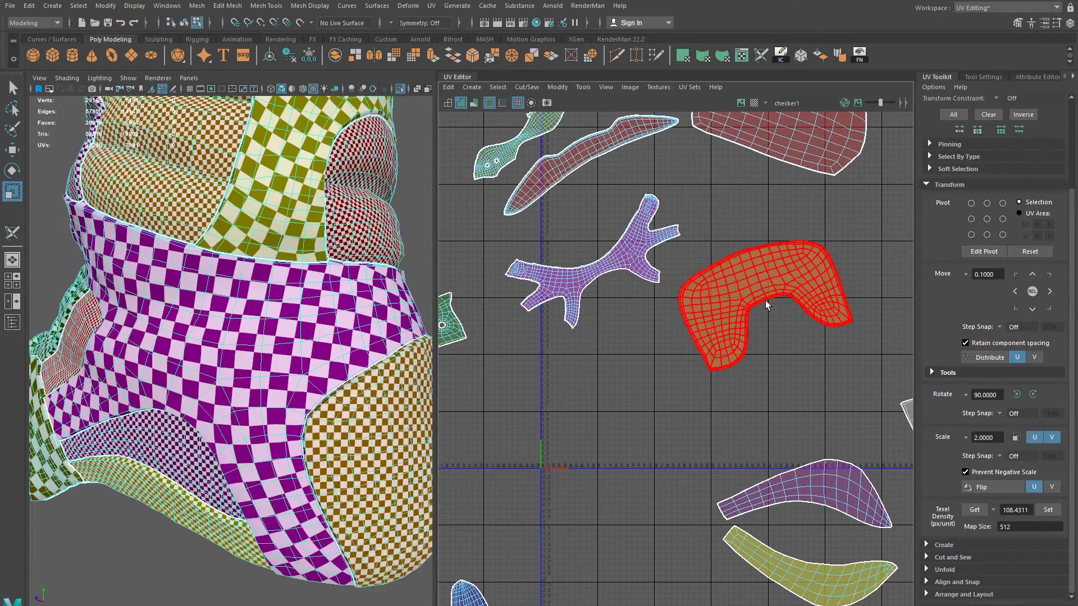
pyautogui.click(766, 301)
pyautogui.click(976, 513)
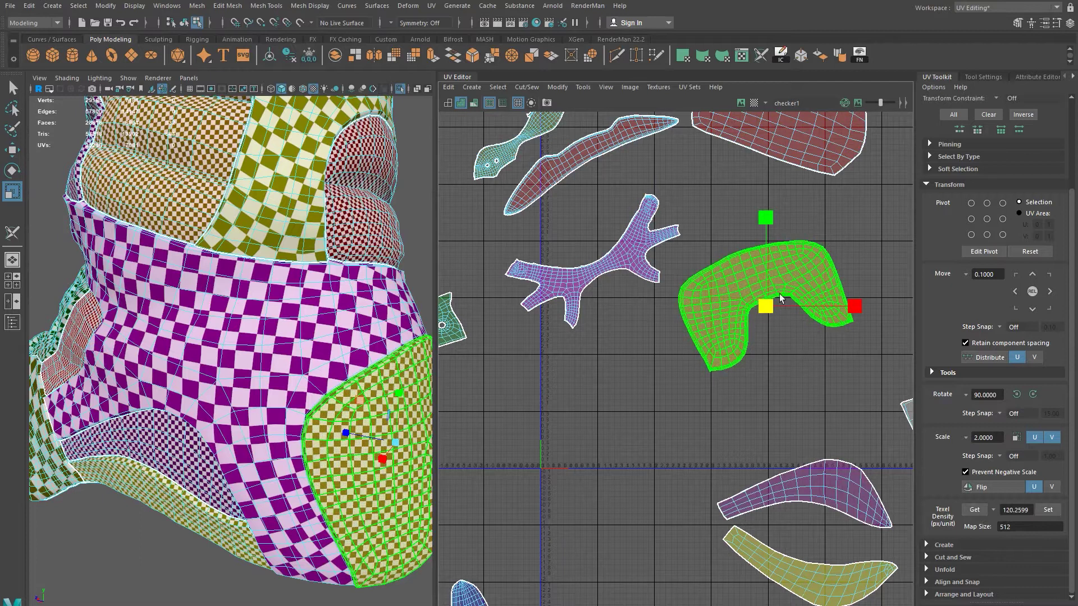
# Step: Apply the sampled texel density to the purple branching ankle shell and compare its checker size with the heel patch
pyautogui.click(636, 251)
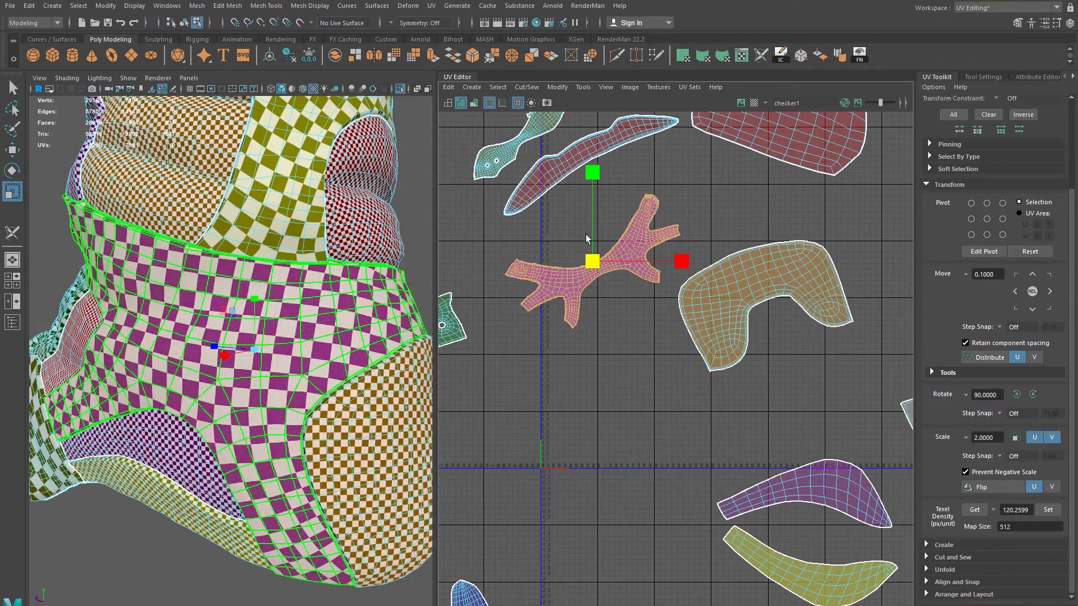
pyautogui.click(1049, 510)
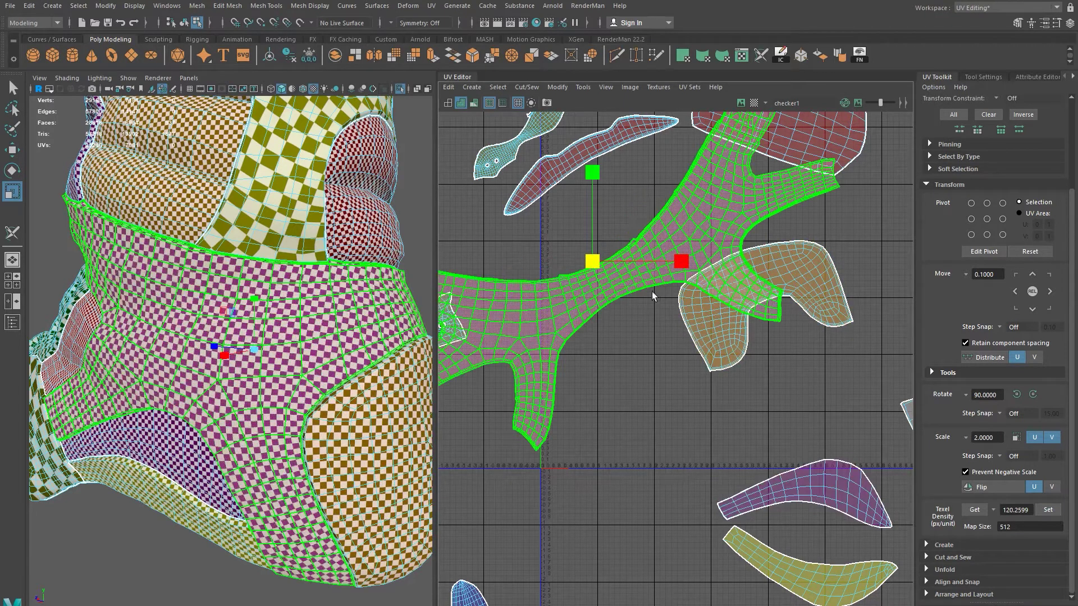
pyautogui.scroll(-1, 689, 347)
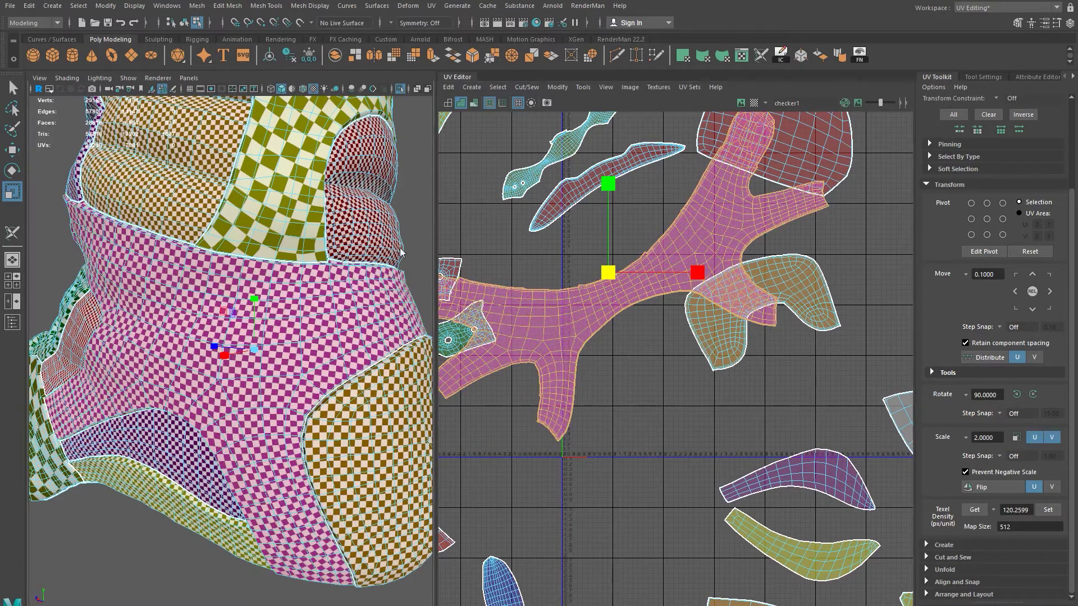
pyautogui.moveTo(375, 275); pyautogui.dragTo(419, 230, button='right')
pyautogui.click(420, 228)
pyautogui.keyDown('alt'); pyautogui.moveTo(368, 320); pyautogui.dragTo(348, 275, button='middle'); pyautogui.keyUp('alt')
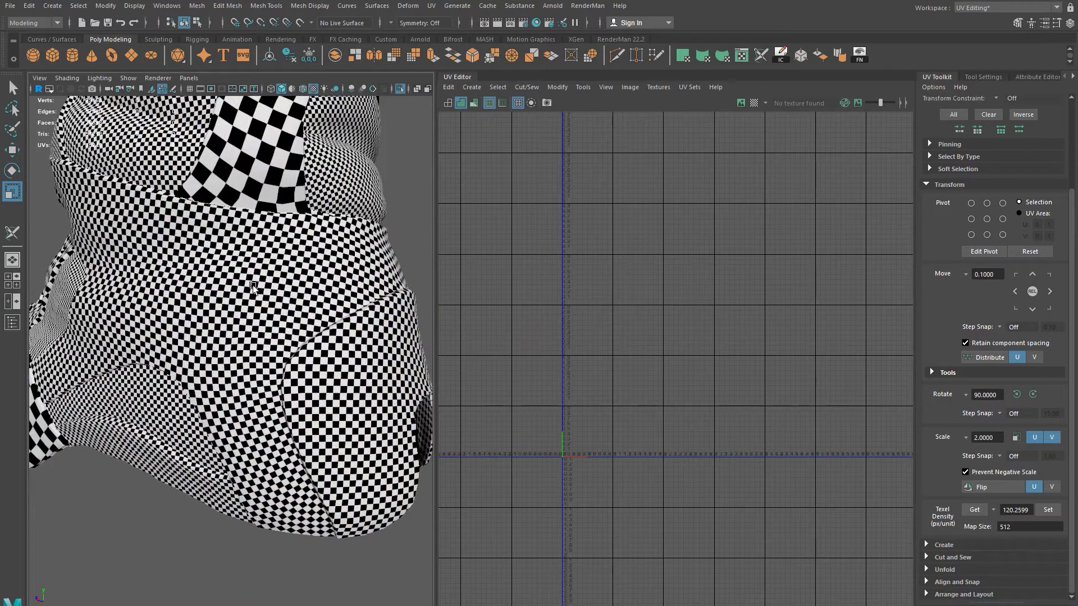
pyautogui.click(362, 345)
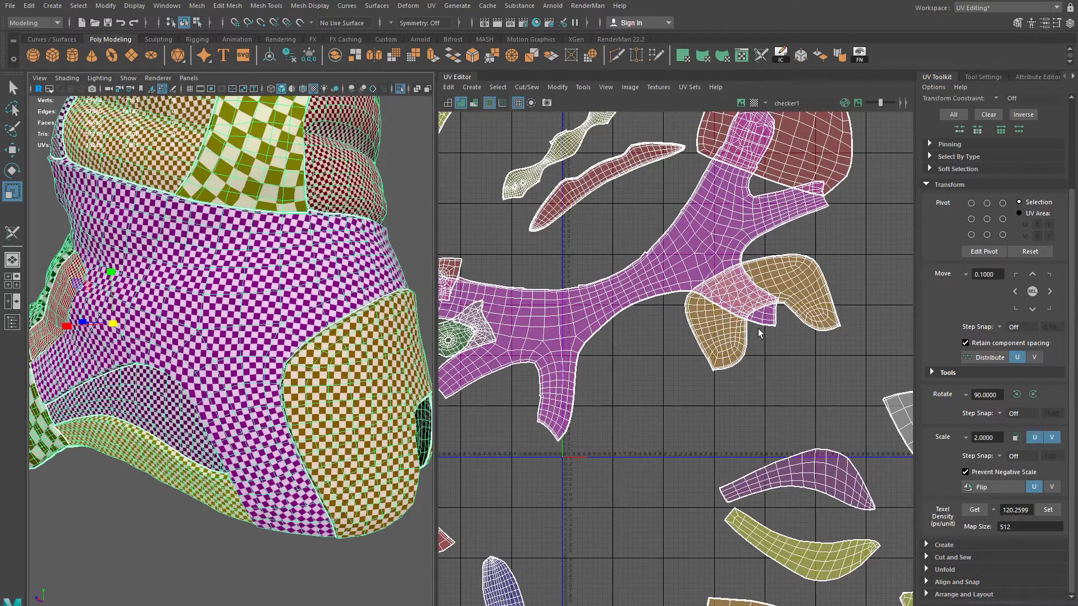
pyautogui.scroll(-3, 758, 328)
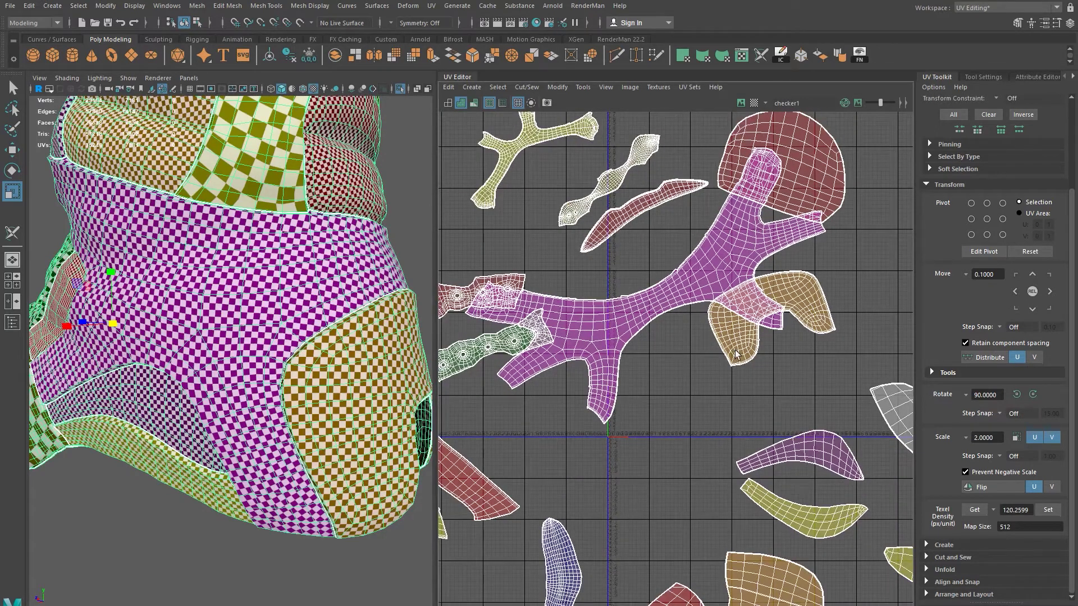
# Step: Move the orange heel shell into the hollow beneath the enlarged purple branching shell
pyautogui.press('w')
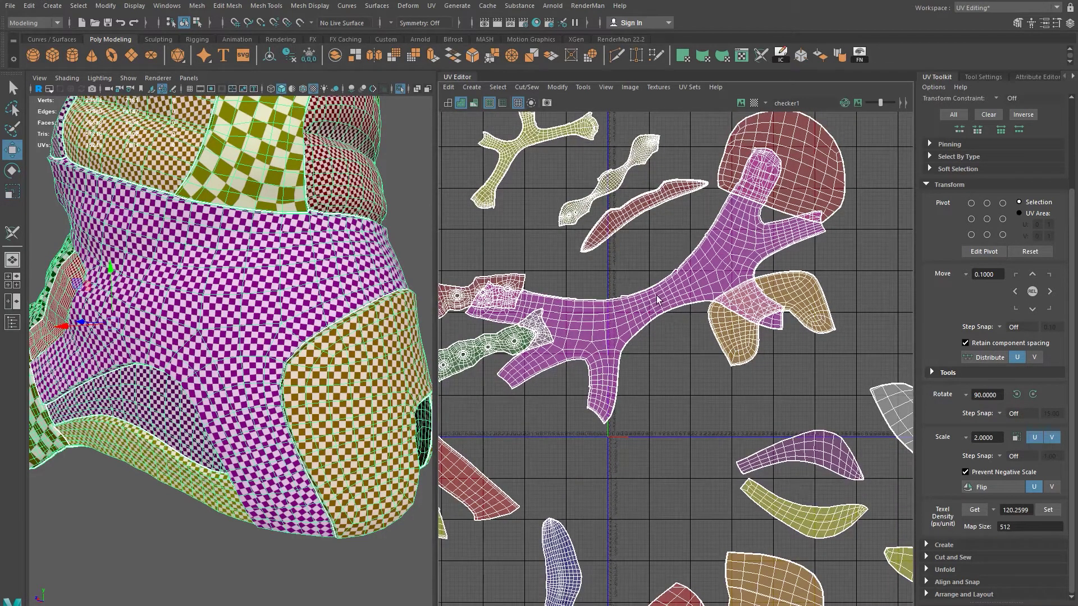
pyautogui.click(657, 315)
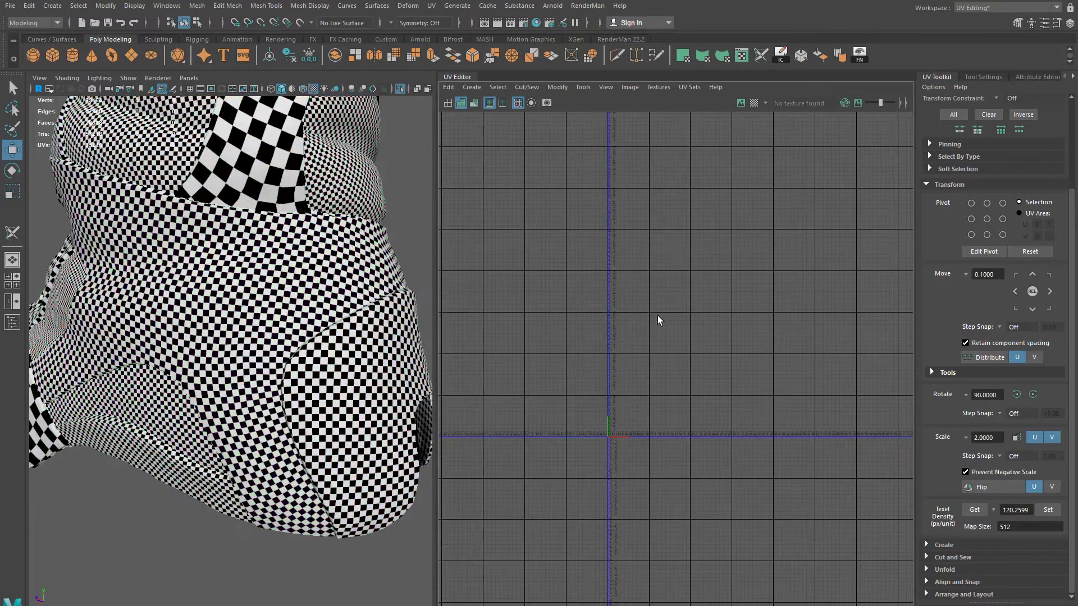
pyautogui.click(373, 353)
pyautogui.moveTo(714, 276); pyautogui.dragTo(668, 253, button='right')
pyautogui.click(735, 319)
pyautogui.scroll(-3, 714, 312)
pyautogui.keyDown('alt'); pyautogui.moveTo(714, 312); pyautogui.dragTo(730, 324, button='middle'); pyautogui.keyUp('alt')
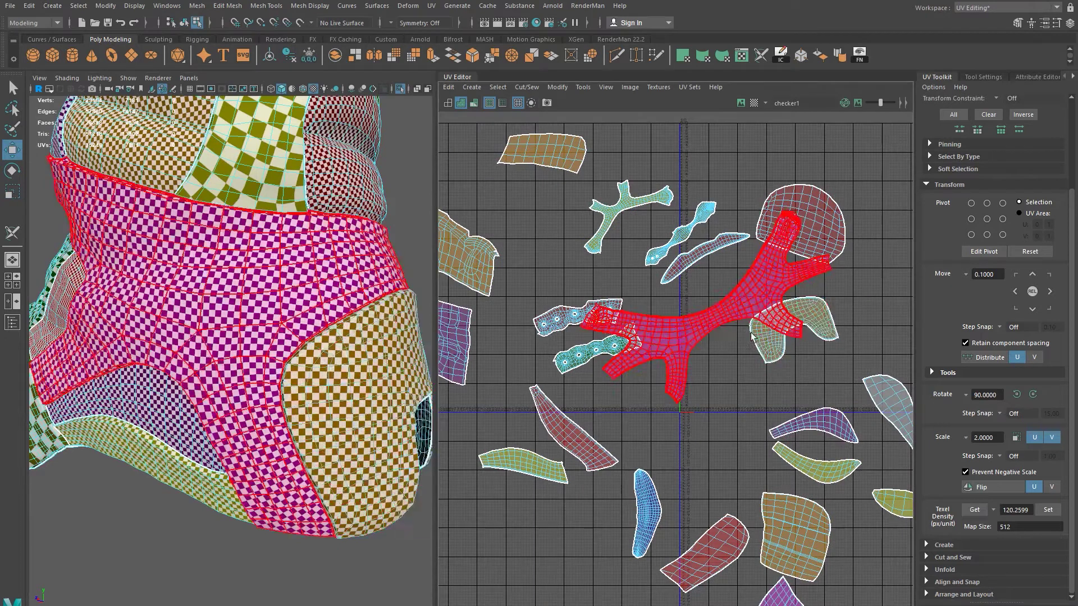
pyautogui.click(772, 353)
pyautogui.moveTo(772, 353); pyautogui.dragTo(718, 383)
pyautogui.press('e')
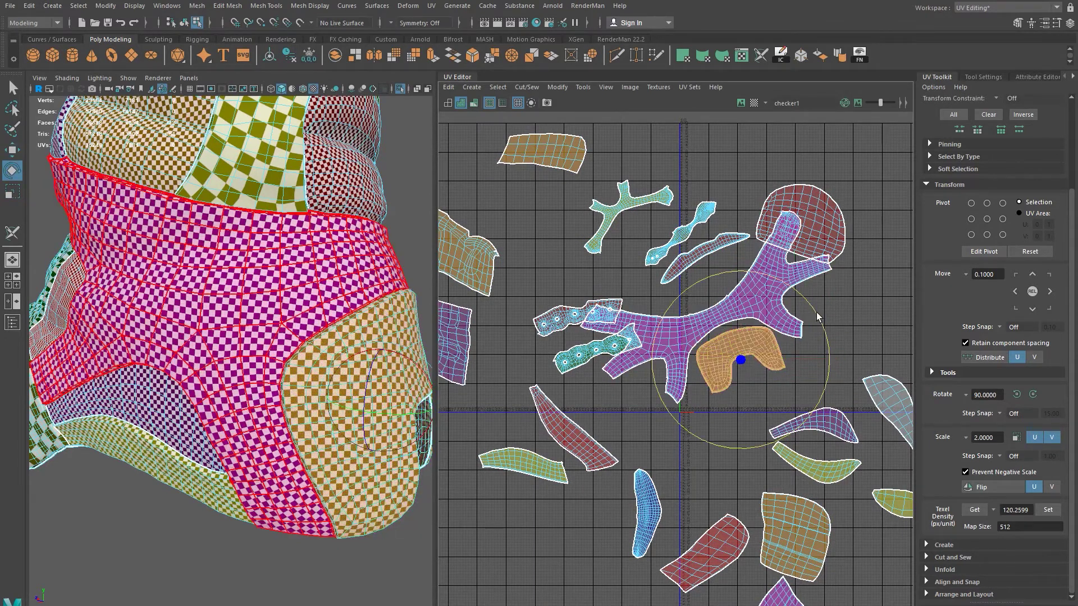
pyautogui.press('w')
pyautogui.moveTo(741, 362); pyautogui.dragTo(738, 361)
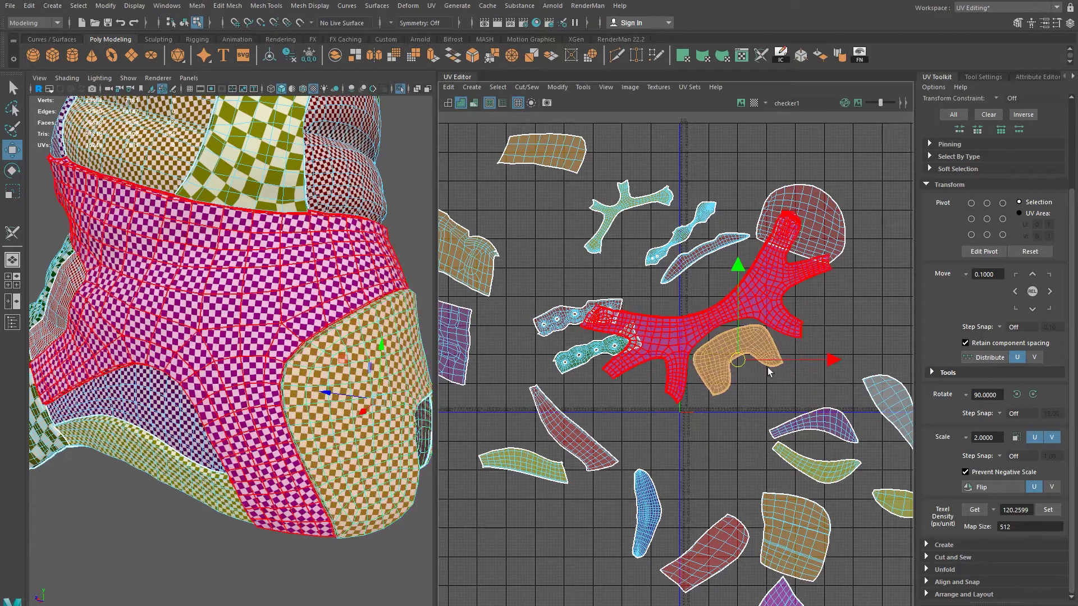
# Step: Select the heel and branching shells together and move them to empty space beside the UV grid
pyautogui.keyDown('shift'); pyautogui.click(788, 323); pyautogui.keyUp('shift')
pyautogui.keyDown('alt'); pyautogui.moveTo(812, 364); pyautogui.dragTo(687, 332, button='right'); pyautogui.keyUp('alt')
pyautogui.keyDown('alt'); pyautogui.moveTo(904, 378); pyautogui.dragTo(742, 335, button='middle'); pyautogui.keyUp('alt')
pyautogui.moveTo(572, 281); pyautogui.dragTo(796, 301)
pyautogui.keyDown('alt'); pyautogui.moveTo(823, 322); pyautogui.dragTo(632, 327, button='middle'); pyautogui.keyUp('alt')
pyautogui.keyDown('alt'); pyautogui.moveTo(632, 326); pyautogui.dragTo(669, 364, button='right'); pyautogui.keyUp('alt')
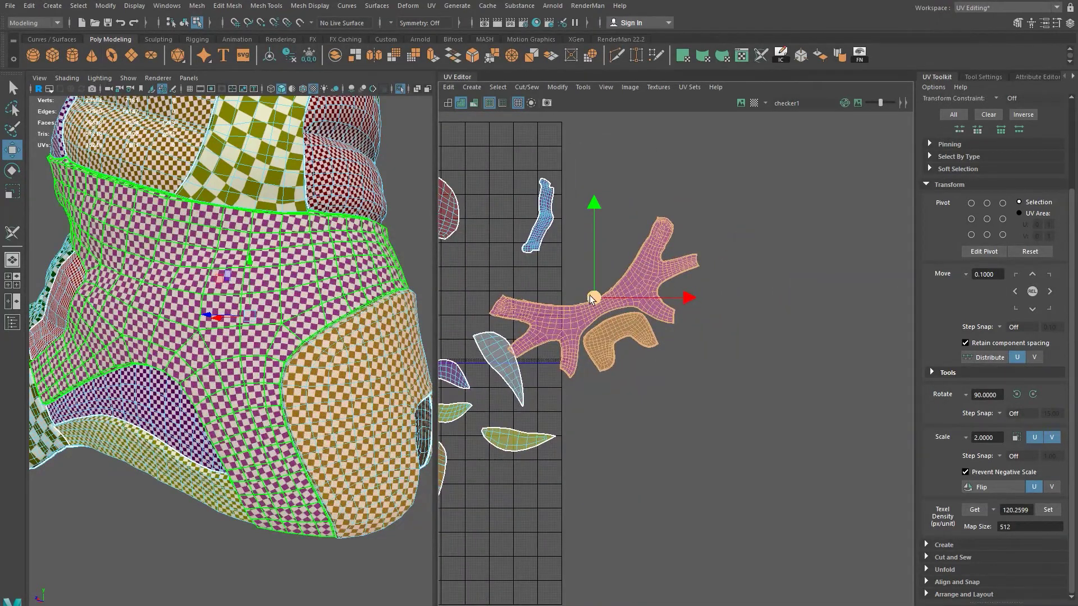
pyautogui.moveTo(594, 298); pyautogui.dragTo(670, 303)
# Step: Rotate the two shells together until they stand upright and symmetrical, and check the checker match around the heel and ankle
pyautogui.press('e')
pyautogui.moveTo(746, 335); pyautogui.dragTo(728, 363)
pyautogui.keyDown('alt'); pyautogui.moveTo(293, 343); pyautogui.dragTo(252, 343); pyautogui.keyUp('alt')
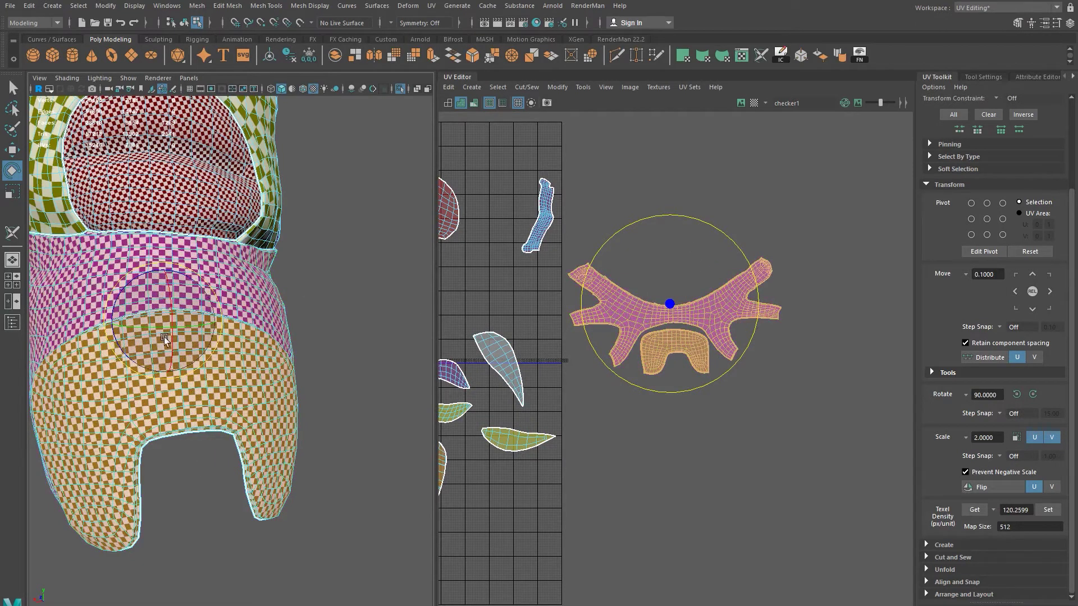
pyautogui.keyDown('alt'); pyautogui.moveTo(162, 347); pyautogui.dragTo(286, 336); pyautogui.keyUp('alt')
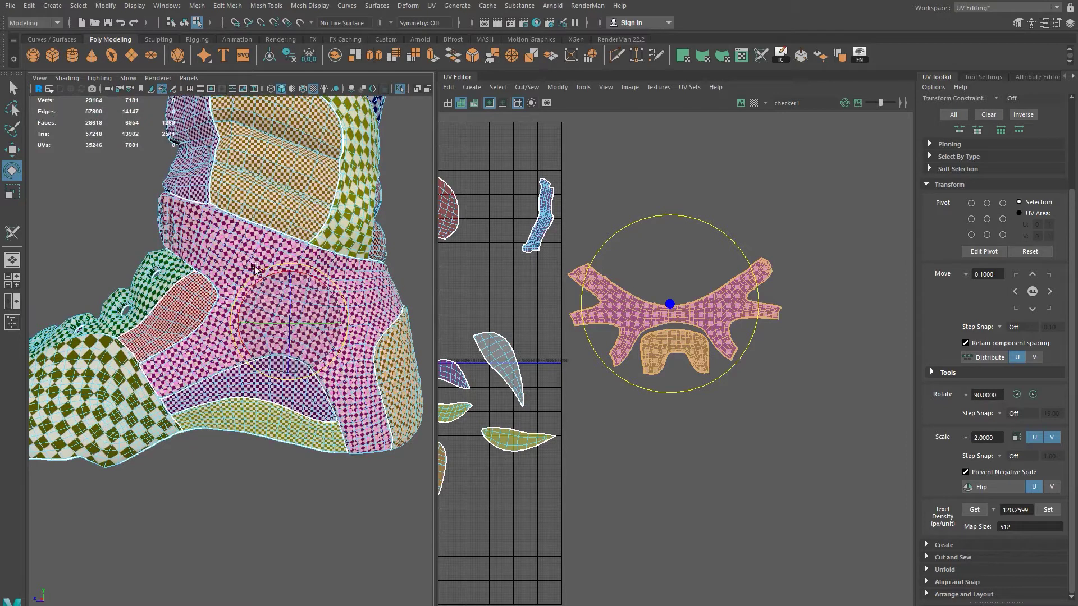
# Step: Select all of the boot panels' UV shells and save the scene
pyautogui.scroll(-3, 650, 429)
pyautogui.scroll(-2, 773, 461)
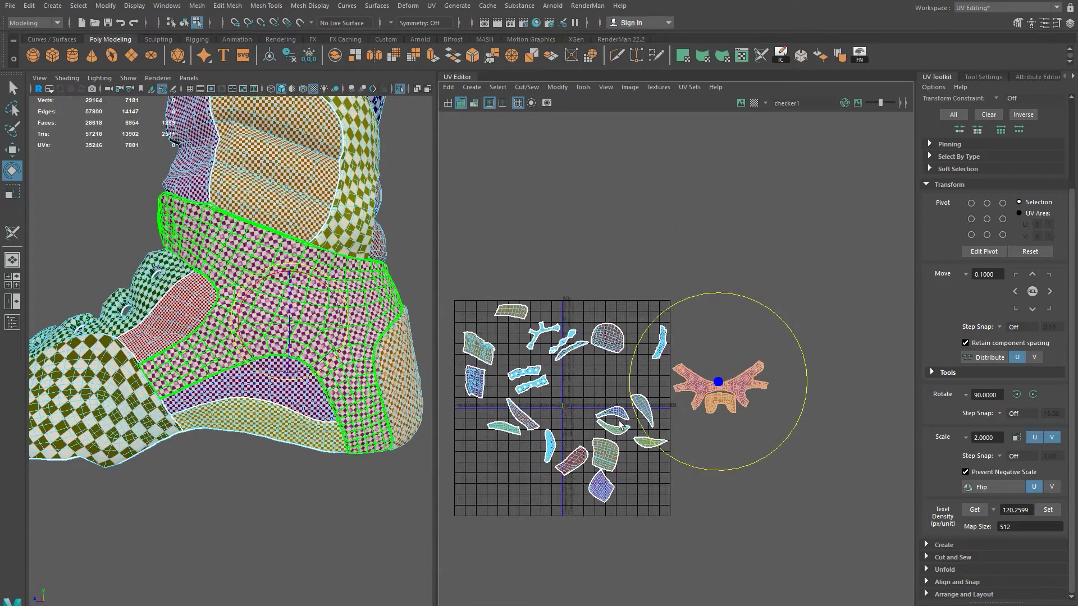
pyautogui.moveTo(445, 238); pyautogui.dragTo(826, 593)
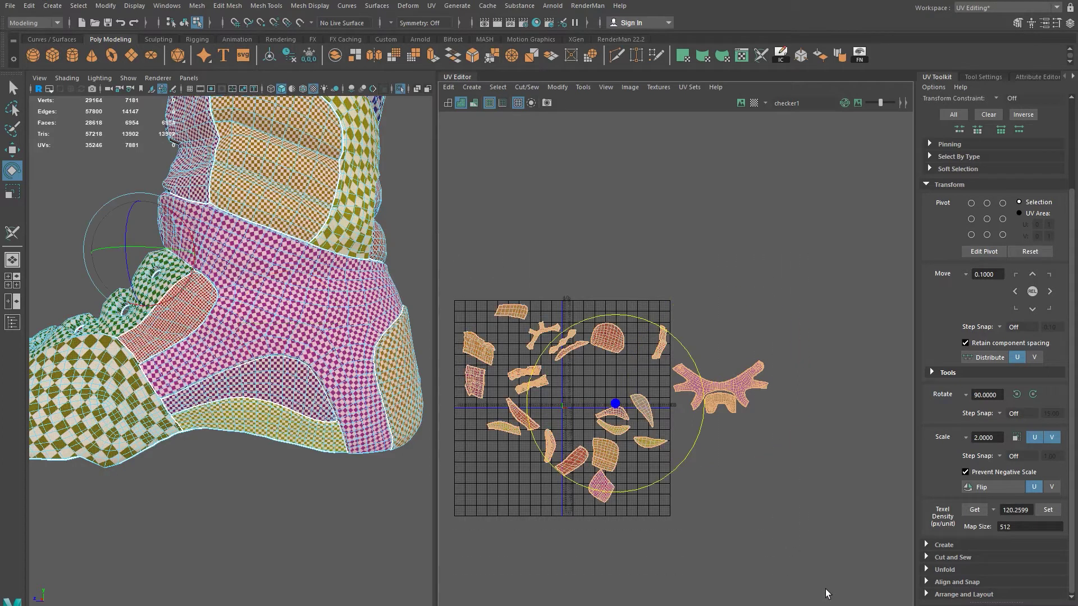
pyautogui.hotkey('ctrl', 's')
pyautogui.click(531, 326)
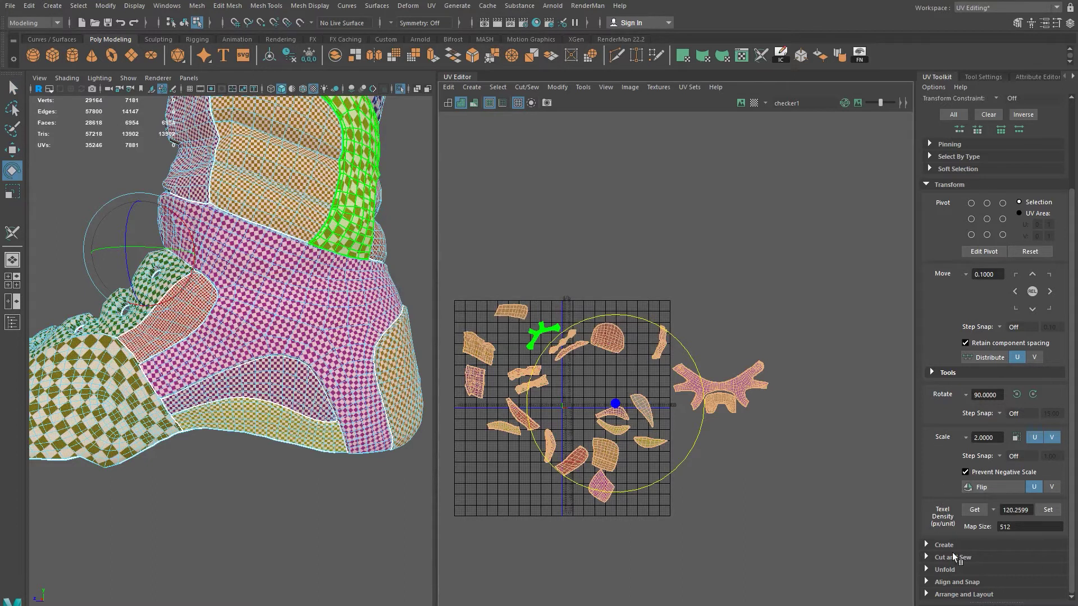
# Step: Pack all selected UV shells into the 0–1 tile with the automatic Layout operation
pyautogui.click(958, 595)
pyautogui.scroll(-5, 958, 578)
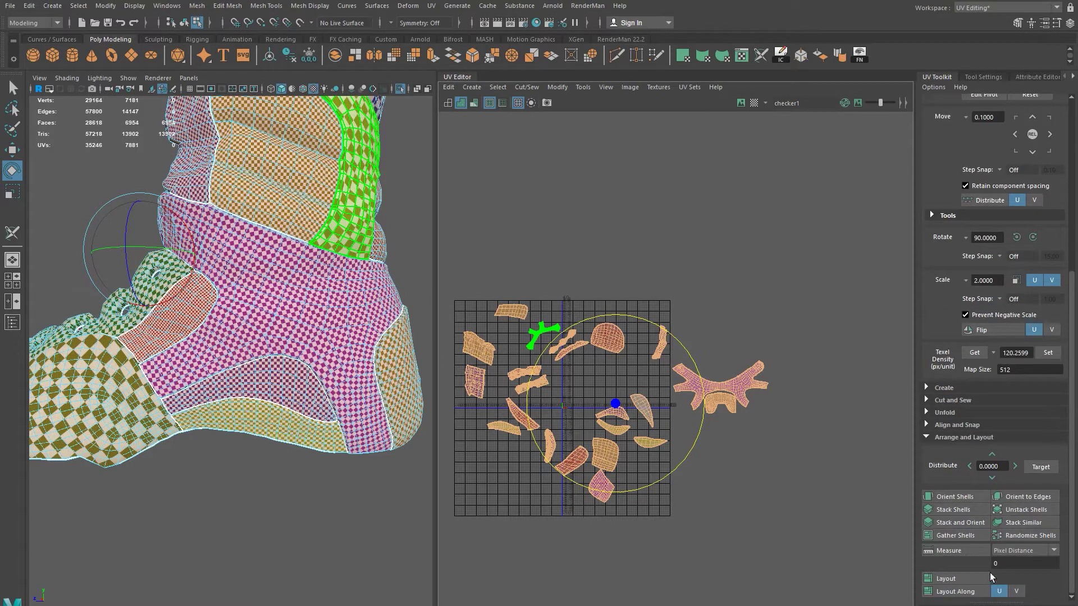
pyautogui.click(650, 520)
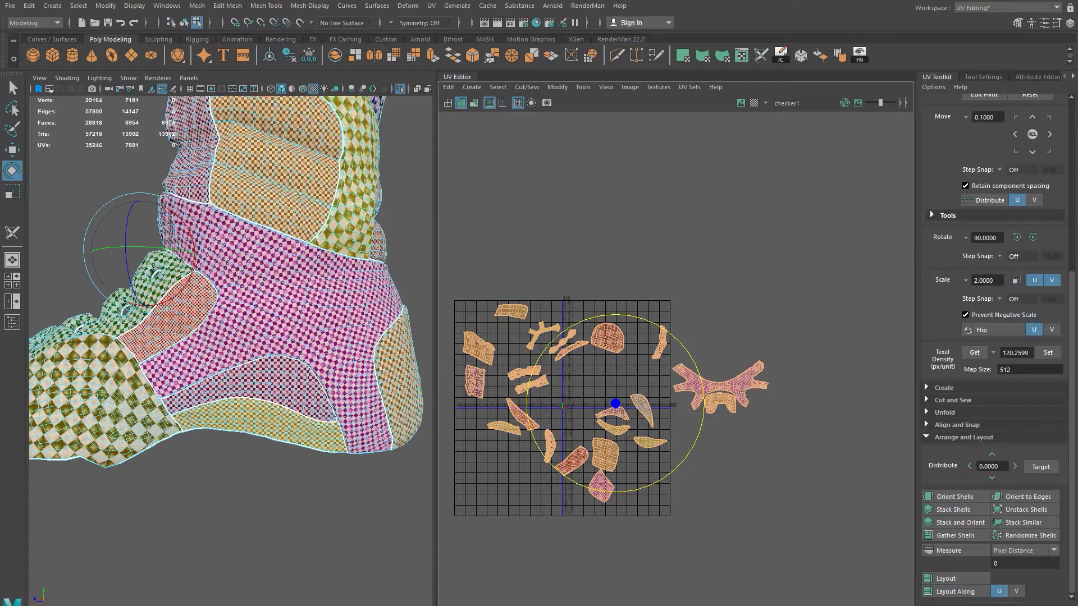
pyautogui.click(947, 579)
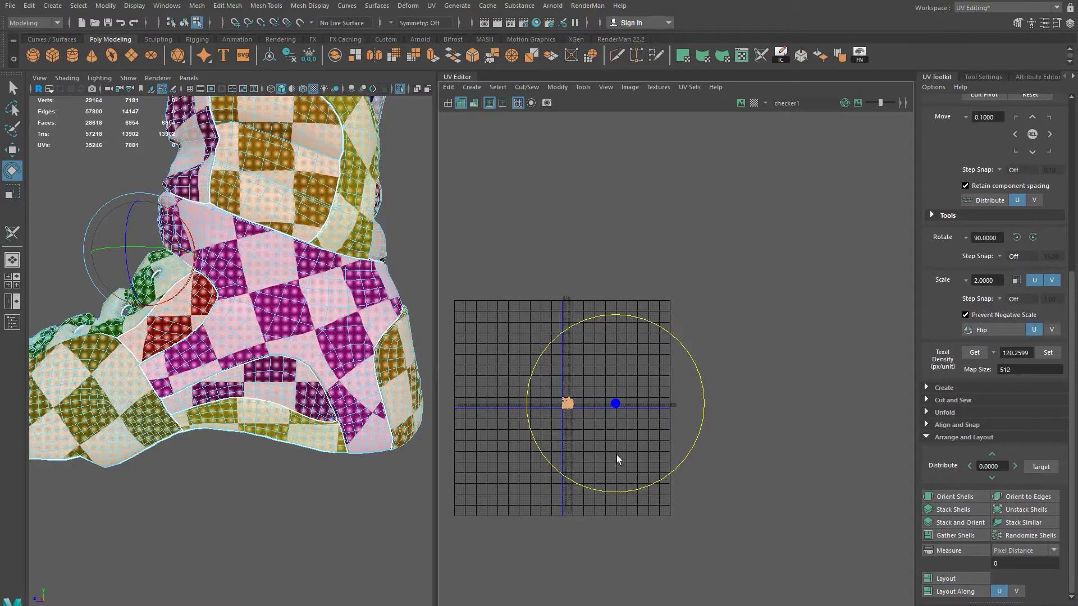
# Step: Examine the packed shells' placement and spacing within the borders of the 0–1 UV tile
pyautogui.keyDown('alt'); pyautogui.moveTo(600, 411); pyautogui.dragTo(658, 387, button='middle'); pyautogui.keyUp('alt')
pyautogui.keyDown('alt'); pyautogui.moveTo(537, 399); pyautogui.dragTo(749, 500, button='right'); pyautogui.keyUp('alt')
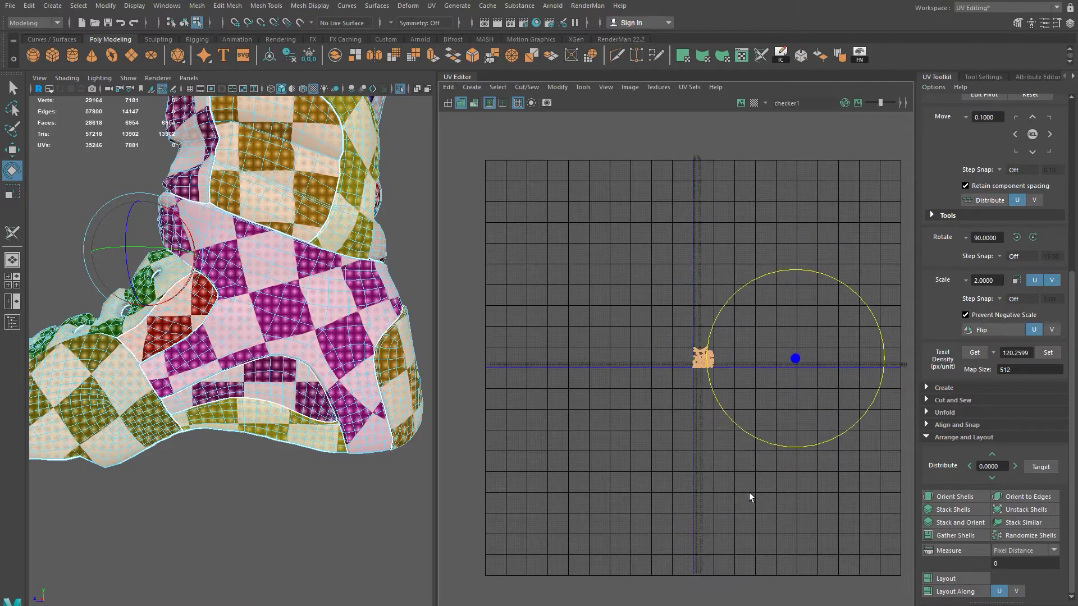
pyautogui.keyDown('alt'); pyautogui.moveTo(621, 433); pyautogui.dragTo(643, 403, button='middle'); pyautogui.keyUp('alt')
pyautogui.keyDown('alt'); pyautogui.moveTo(643, 403); pyautogui.dragTo(814, 405, button='right'); pyautogui.keyUp('alt')
pyautogui.keyDown('alt'); pyautogui.moveTo(881, 424); pyautogui.dragTo(777, 454, button='middle'); pyautogui.keyUp('alt')
pyautogui.keyDown('alt'); pyautogui.moveTo(561, 449); pyautogui.dragTo(898, 505, button='right'); pyautogui.keyUp('alt')
pyautogui.keyDown('alt'); pyautogui.moveTo(572, 392); pyautogui.dragTo(633, 491, button='middle'); pyautogui.keyUp('alt')
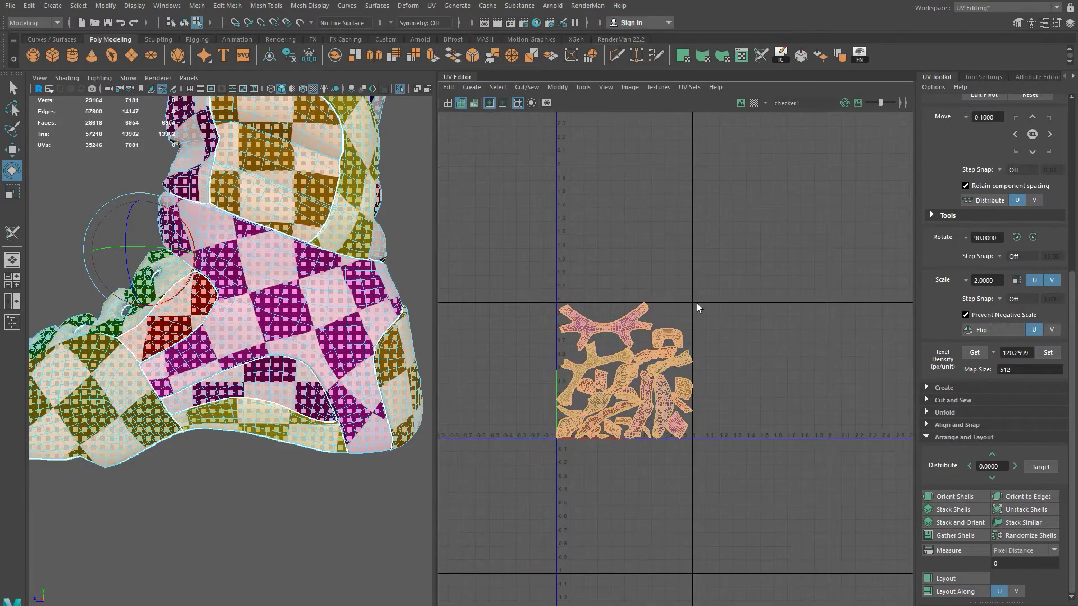
pyautogui.click(559, 304)
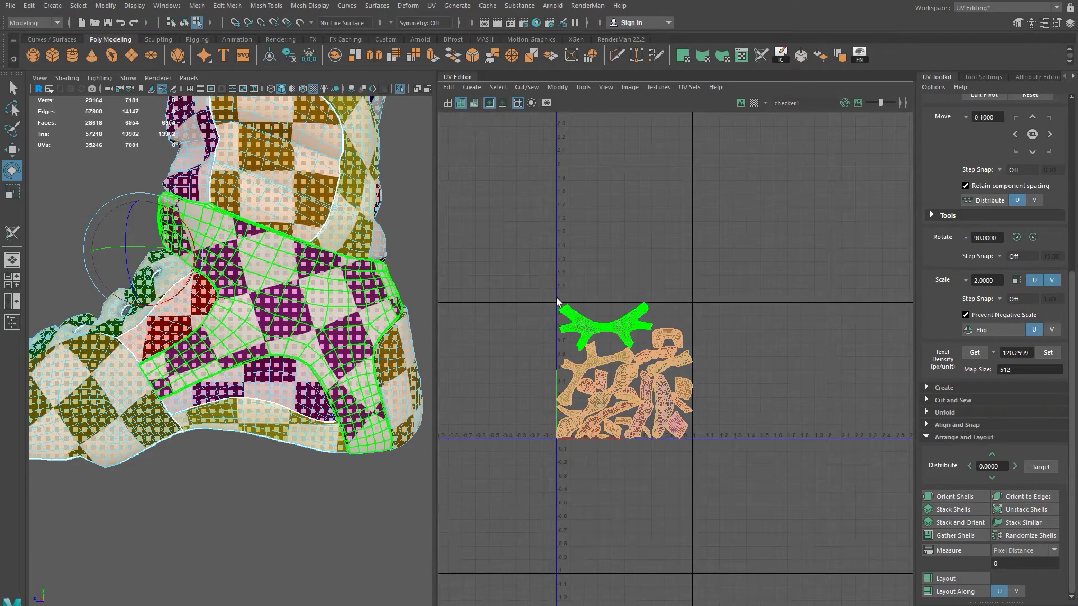
pyautogui.click(547, 325)
pyautogui.click(559, 309)
pyautogui.click(558, 365)
pyautogui.click(563, 433)
pyautogui.click(663, 391)
pyautogui.click(683, 357)
pyautogui.click(699, 337)
pyautogui.click(561, 306)
pyautogui.click(654, 354)
pyautogui.click(760, 352)
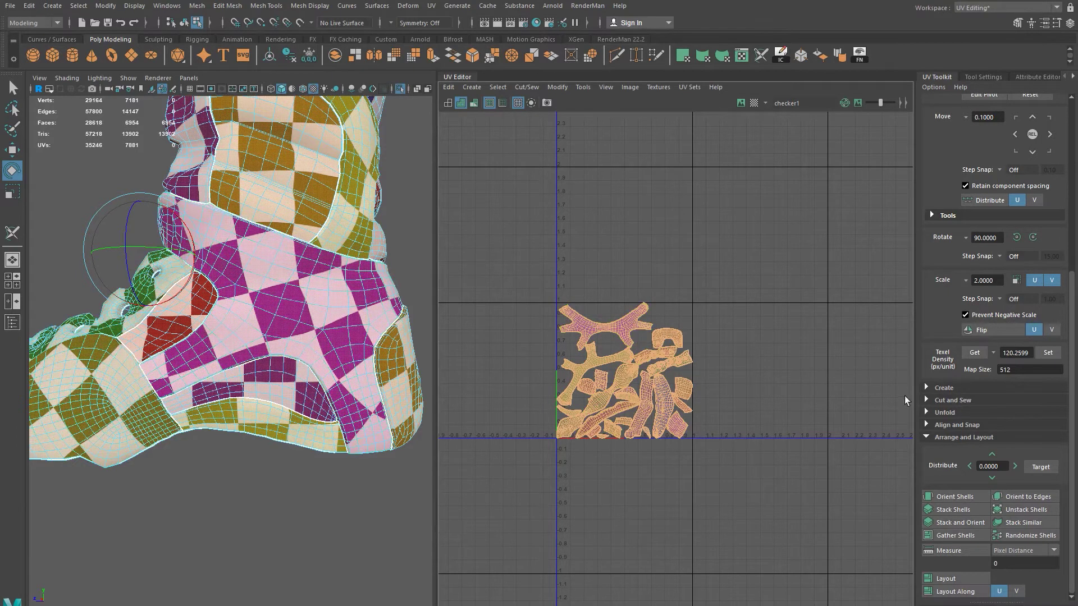
pyautogui.click(676, 410)
pyautogui.click(676, 400)
pyautogui.moveTo(672, 395); pyautogui.dragTo(669, 380)
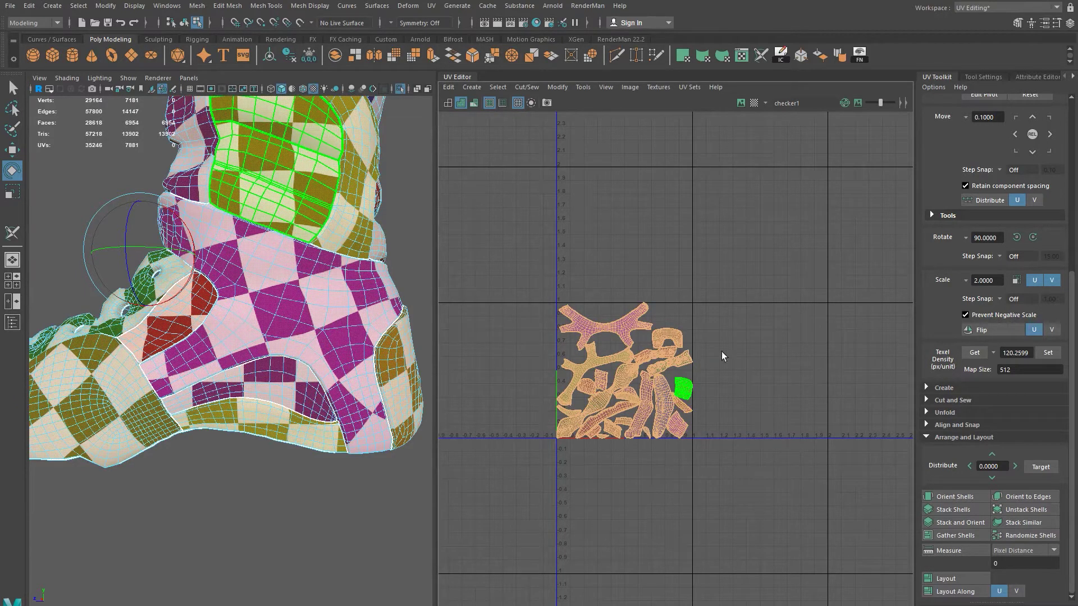
pyautogui.scroll(5, 599, 422)
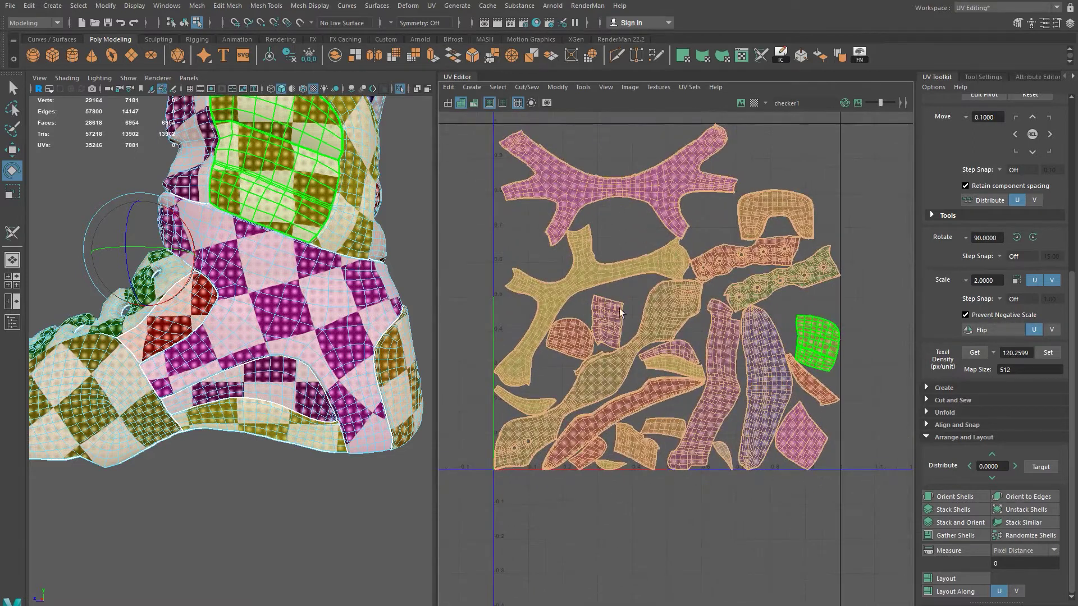
pyautogui.click(832, 409)
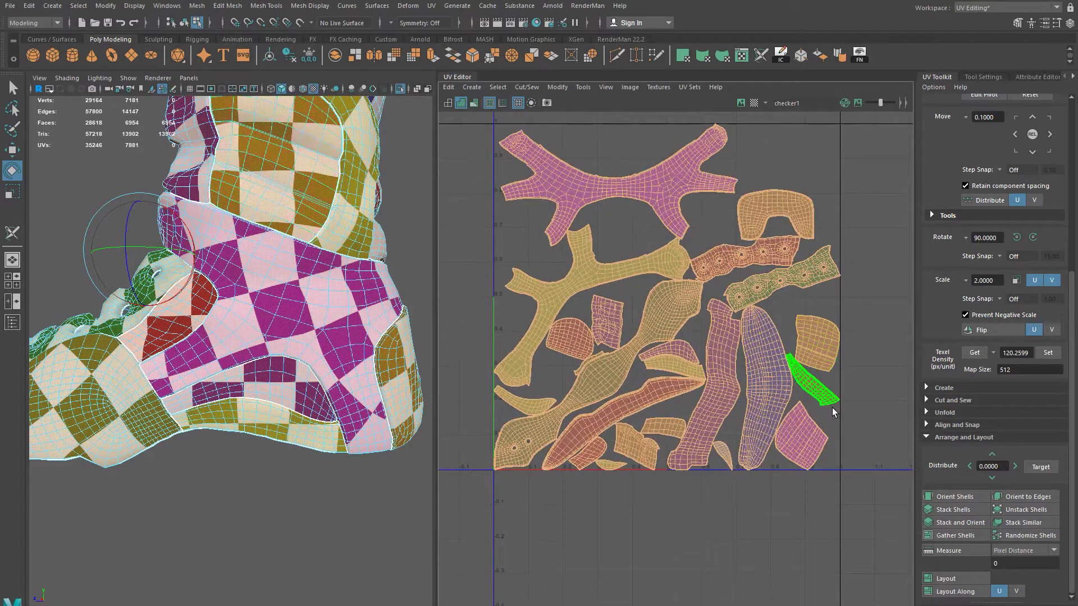
pyautogui.click(817, 370)
# Step: Set the boot panels' checker texture placement to Repeat UV 50 by 50
pyautogui.click(1048, 78)
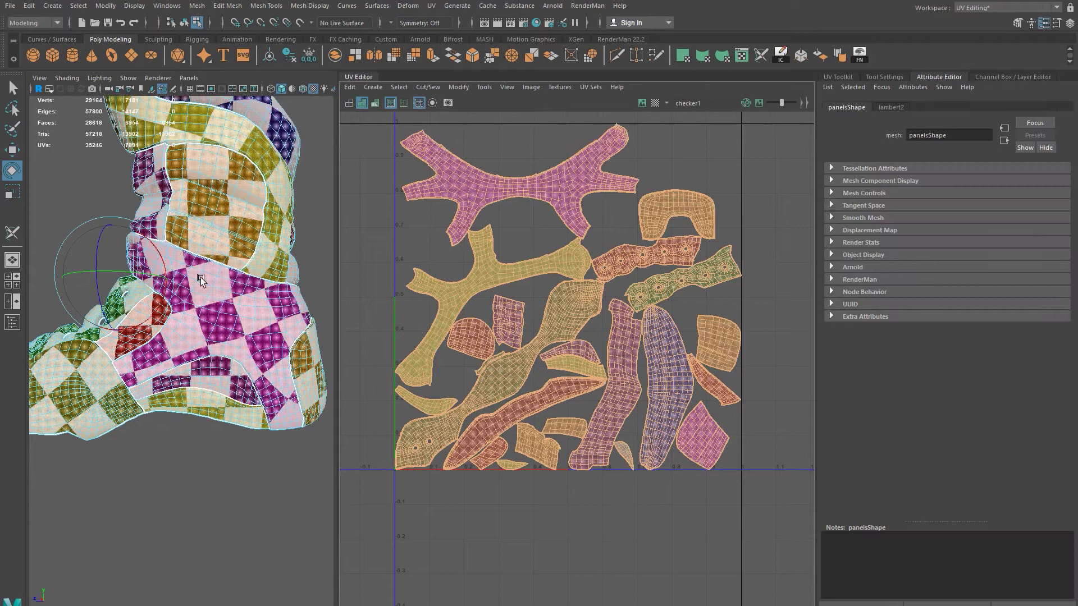
pyautogui.click(197, 258)
pyautogui.click(896, 107)
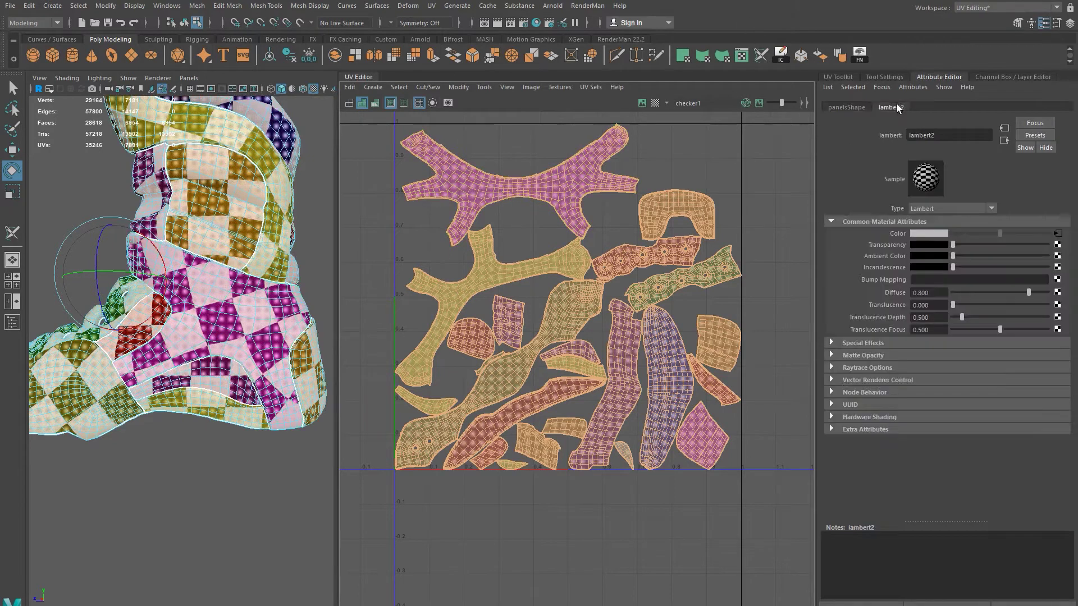
pyautogui.click(1055, 235)
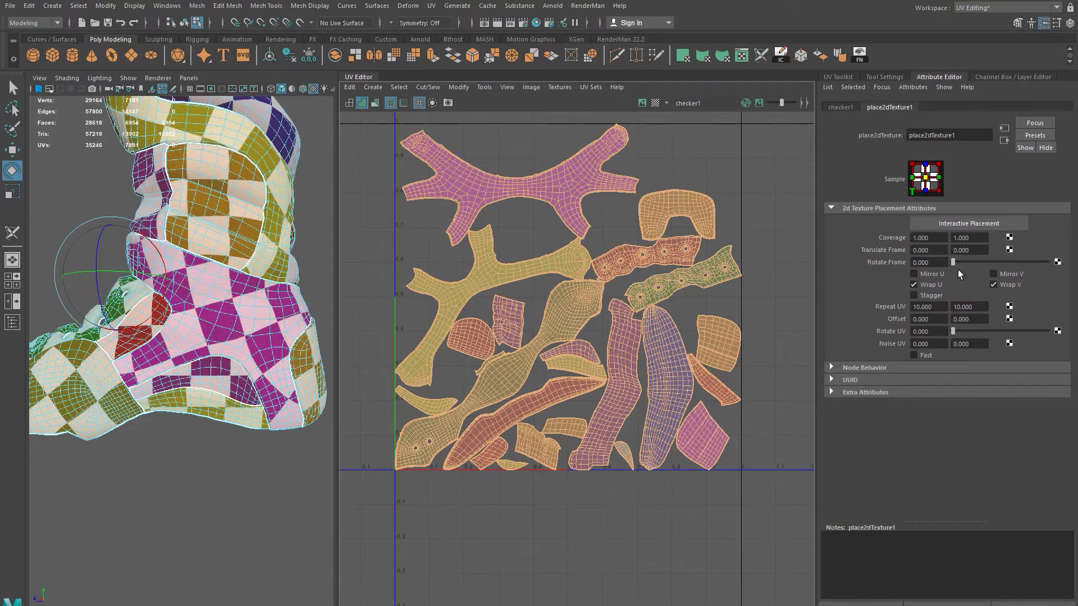
pyautogui.click(929, 308)
pyautogui.write('50')
pyautogui.press('Return')
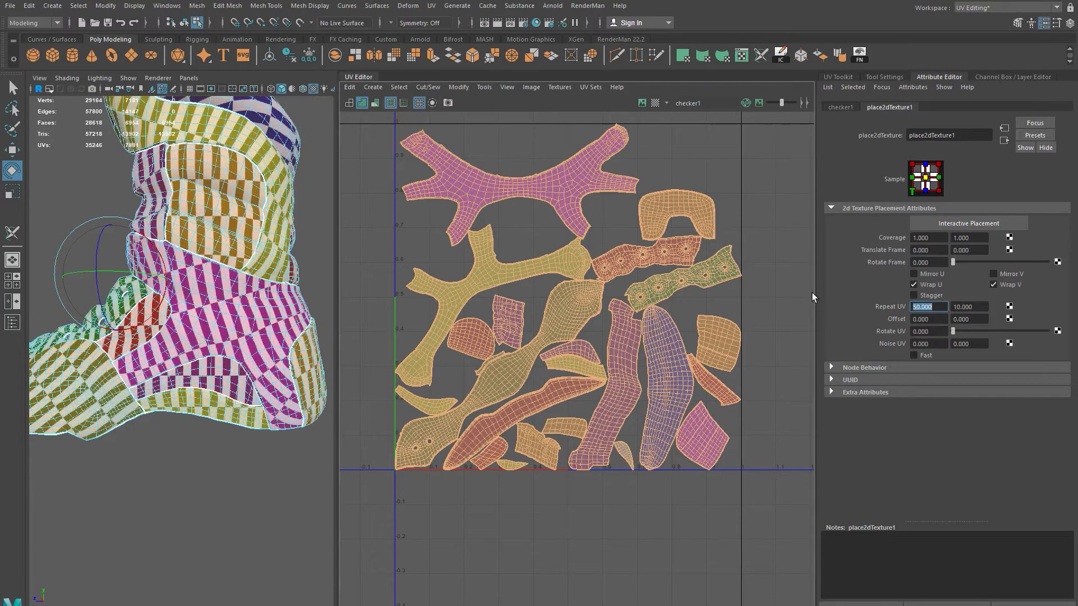
pyautogui.press('Tab')
pyautogui.write('50')
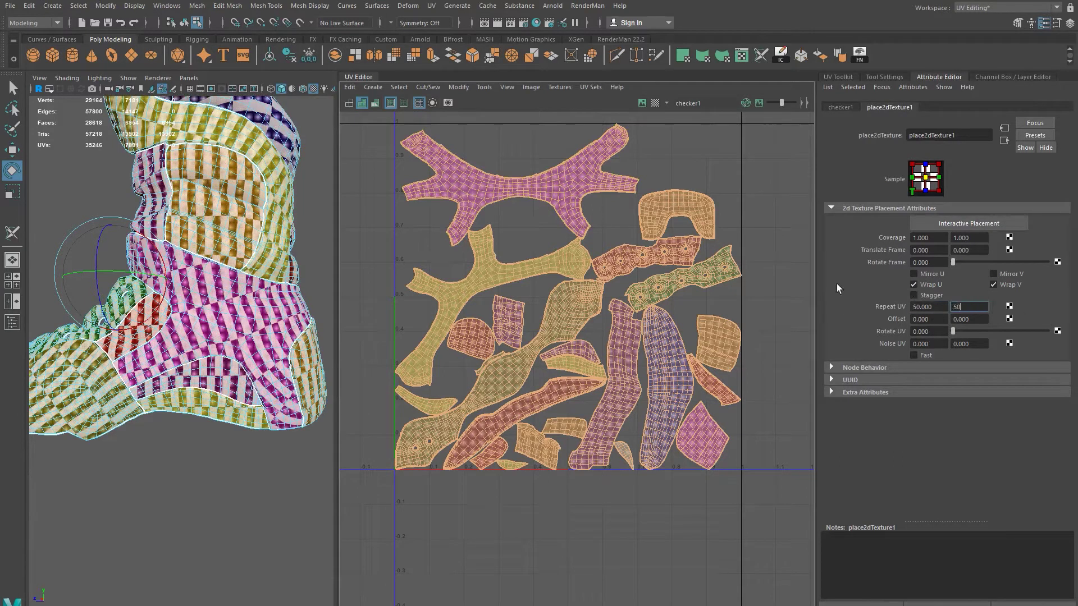
pyautogui.press('Return')
# Step: Examine the finer checker across the boot panels, with and without the shell colour overlay, for uneven square sizes or stretching
pyautogui.scroll(5, 151, 531)
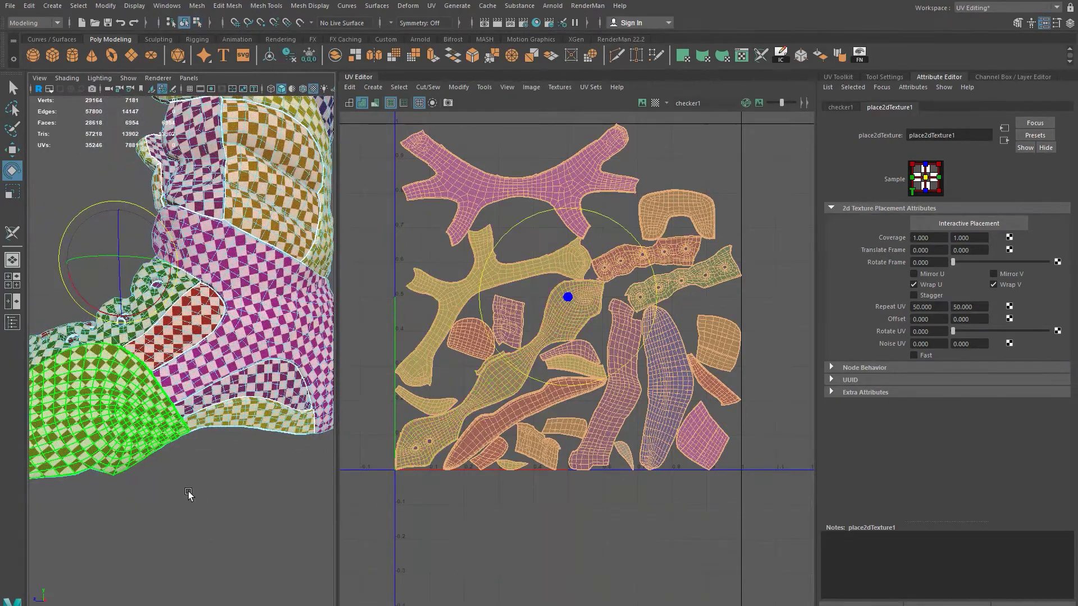
pyautogui.click(188, 490)
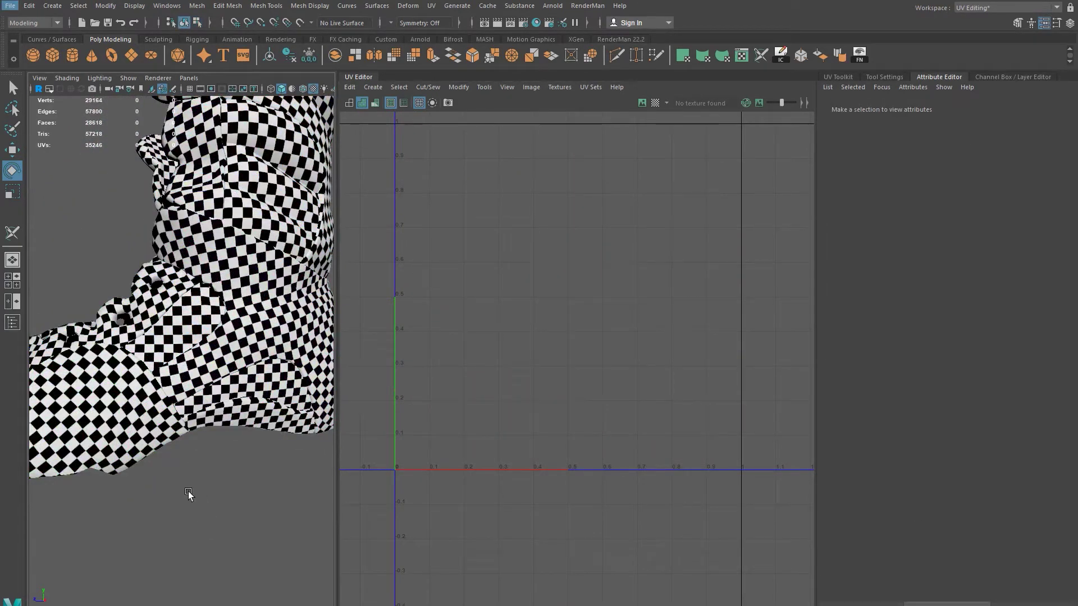
pyautogui.keyDown('alt'); pyautogui.moveTo(191, 489); pyautogui.dragTo(452, 493); pyautogui.keyUp('alt')
pyautogui.keyDown('alt'); pyautogui.moveTo(149, 460); pyautogui.dragTo(191, 510, button='middle'); pyautogui.keyUp('alt')
pyautogui.keyDown('alt'); pyautogui.moveTo(191, 511); pyautogui.dragTo(380, 462); pyautogui.keyUp('alt')
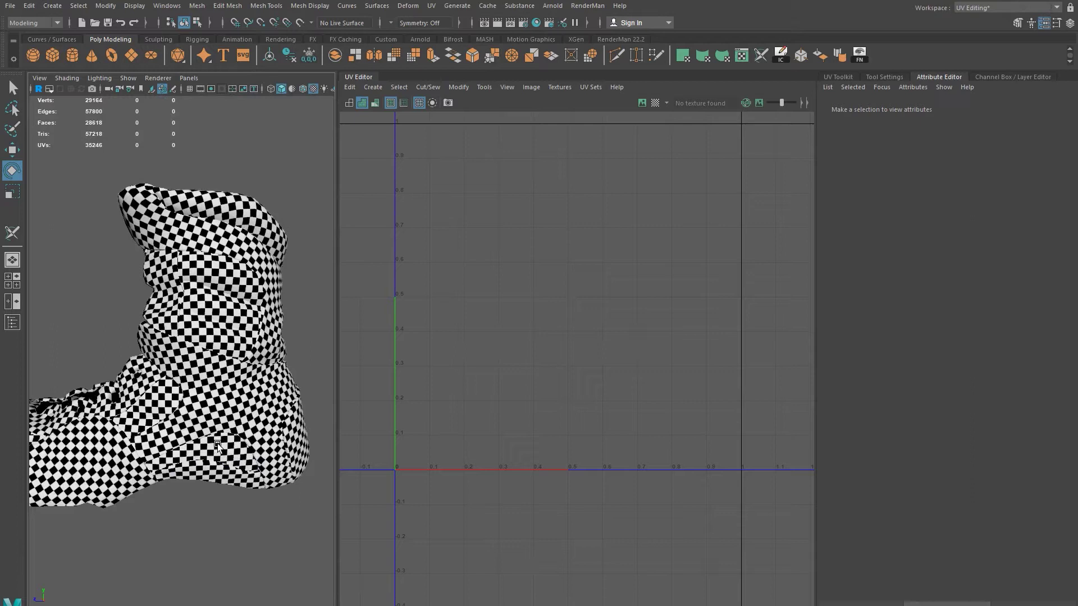
pyautogui.moveTo(223, 409)
pyautogui.keyDown('alt'); pyautogui.mouseDown()
pyautogui.moveTo(232, 406)
pyautogui.moveTo(203, 403)
pyautogui.mouseUp(); pyautogui.keyUp('alt')
pyautogui.click(203, 403)
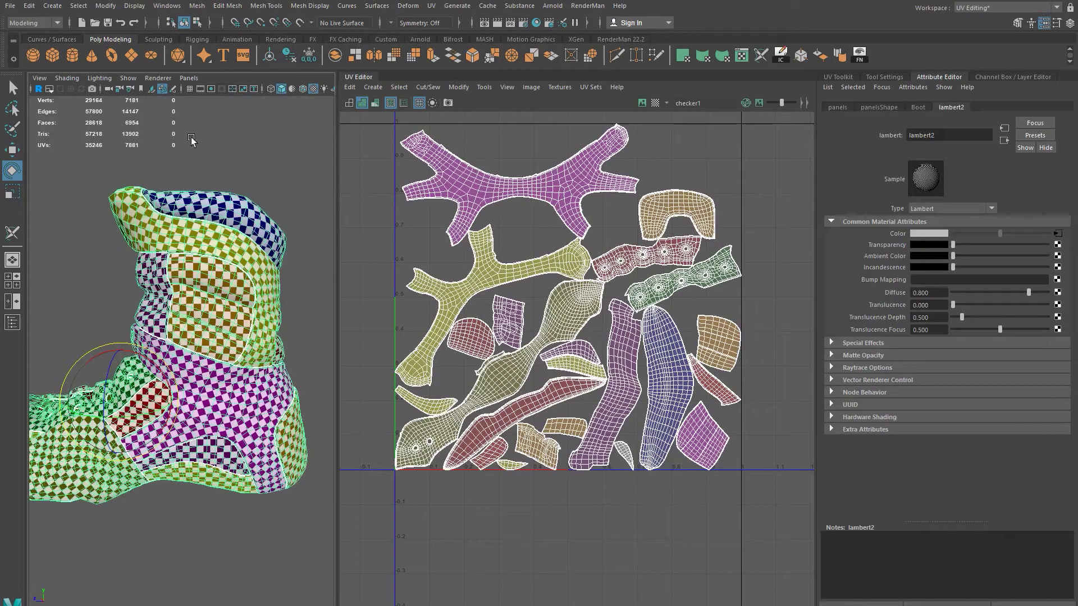
pyautogui.click(641, 103)
pyautogui.click(641, 103)
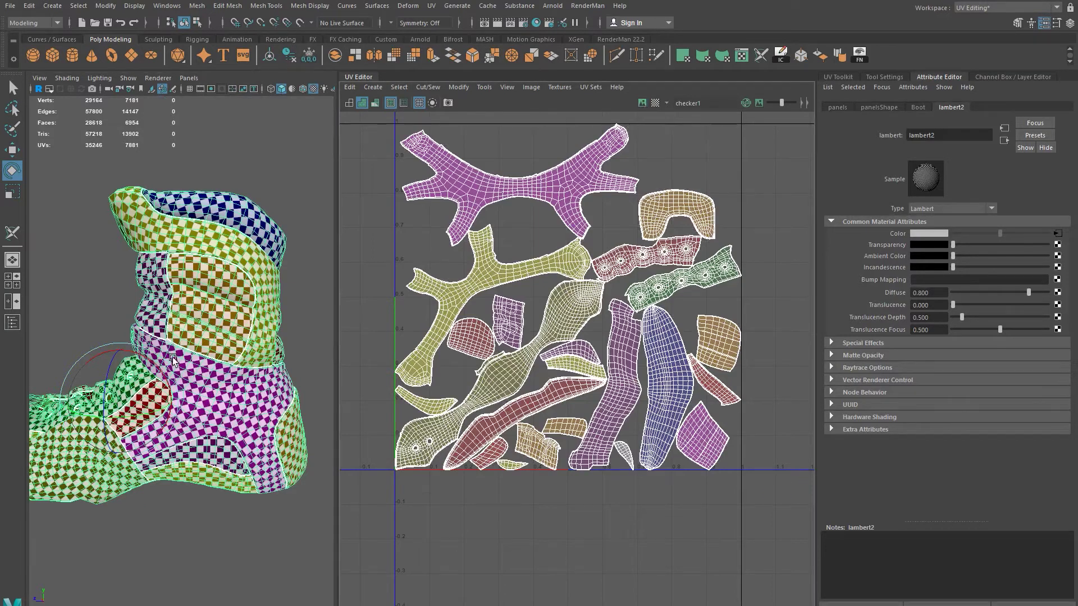
pyautogui.scroll(5, 174, 361)
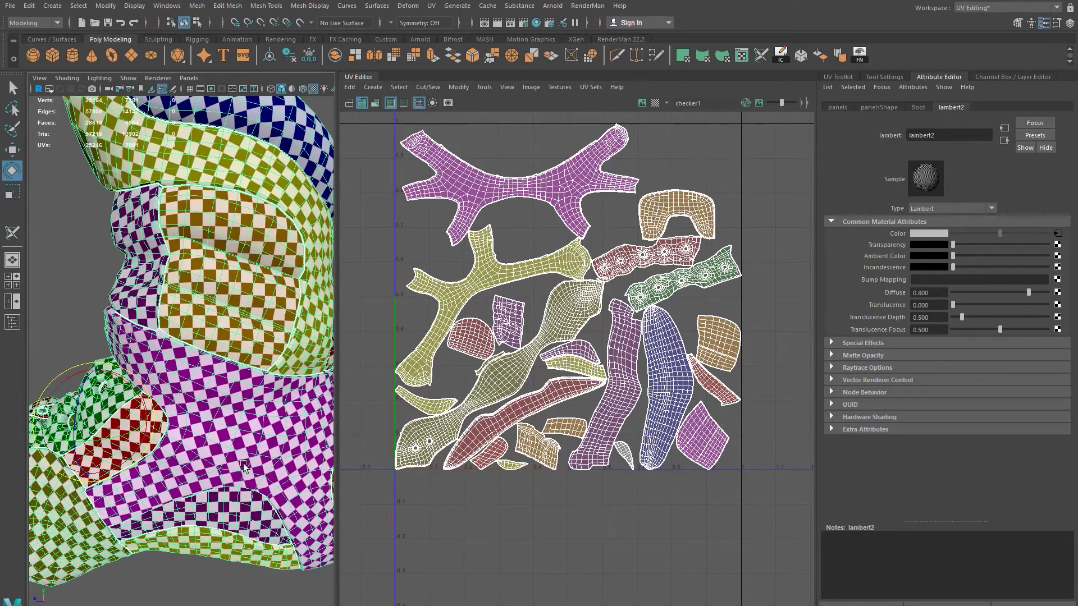
pyautogui.keyDown('alt'); pyautogui.moveTo(228, 445); pyautogui.dragTo(184, 454); pyautogui.keyUp('alt')
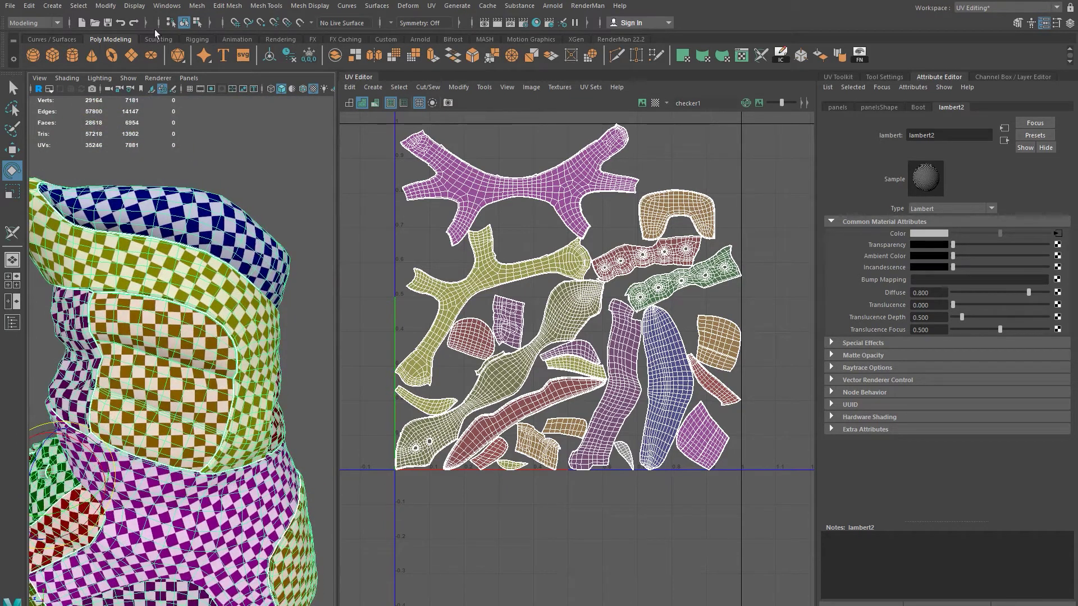
# Step: Show the boot with the default material and examine its coloured panels from both sides and the toe
pyautogui.click(67, 78)
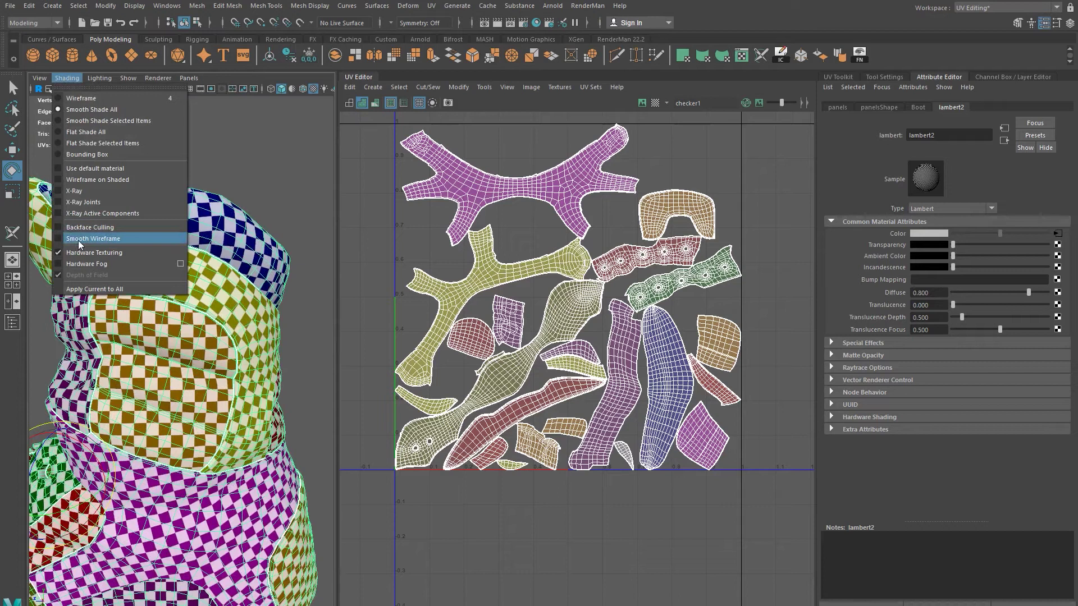
pyautogui.click(87, 168)
pyautogui.scroll(-1, 178, 344)
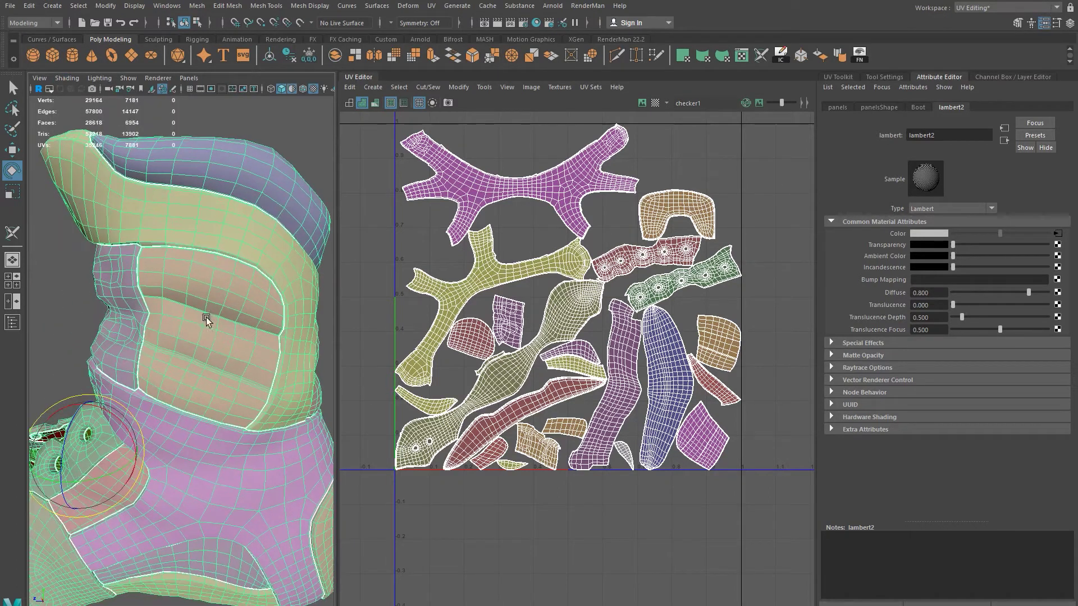
pyautogui.keyDown('alt'); pyautogui.moveTo(201, 357); pyautogui.dragTo(157, 337); pyautogui.keyUp('alt')
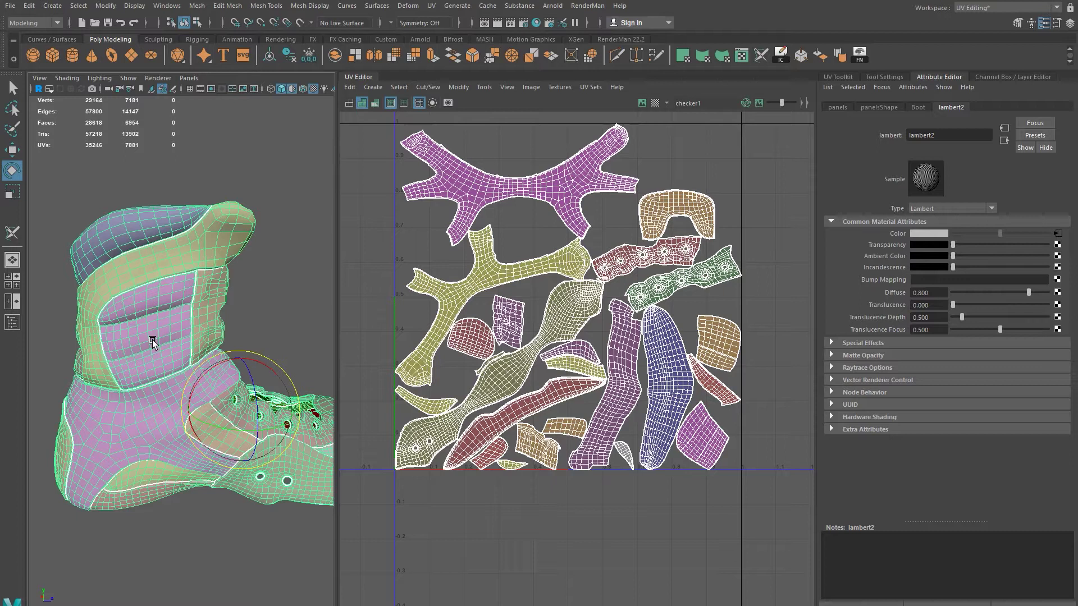
pyautogui.keyDown('alt'); pyautogui.moveTo(179, 327); pyautogui.dragTo(209, 402); pyautogui.keyUp('alt')
pyautogui.keyDown('alt'); pyautogui.moveTo(168, 405); pyautogui.dragTo(266, 352, button='middle'); pyautogui.keyUp('alt')
pyautogui.keyDown('alt'); pyautogui.moveTo(161, 418); pyautogui.dragTo(153, 436); pyautogui.keyUp('alt')
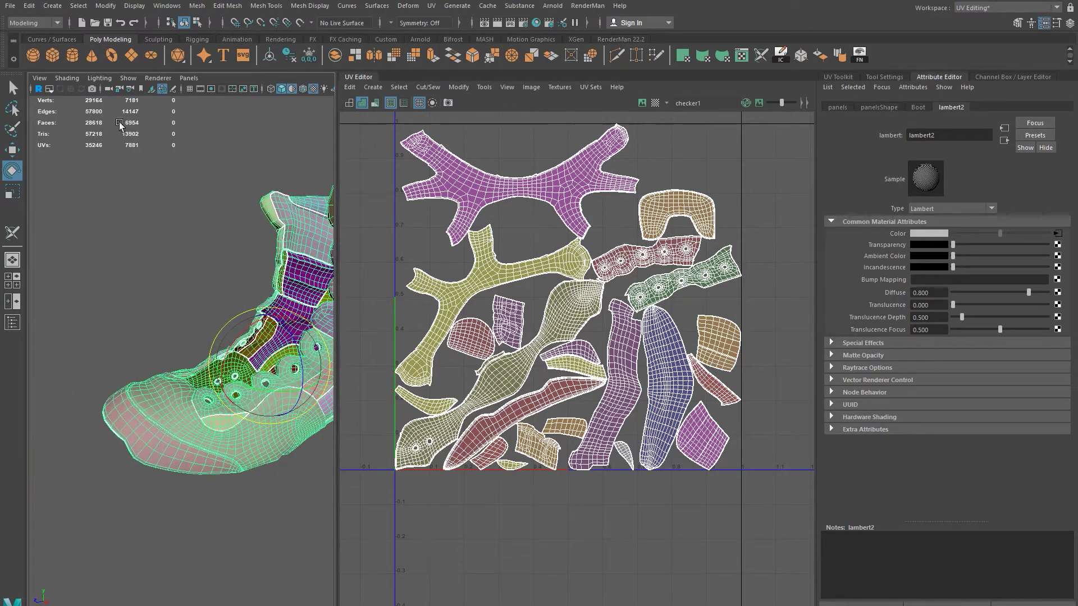
# Step: Switch the default material display off and check the checker pattern around the boot's side and heel
pyautogui.click(89, 78)
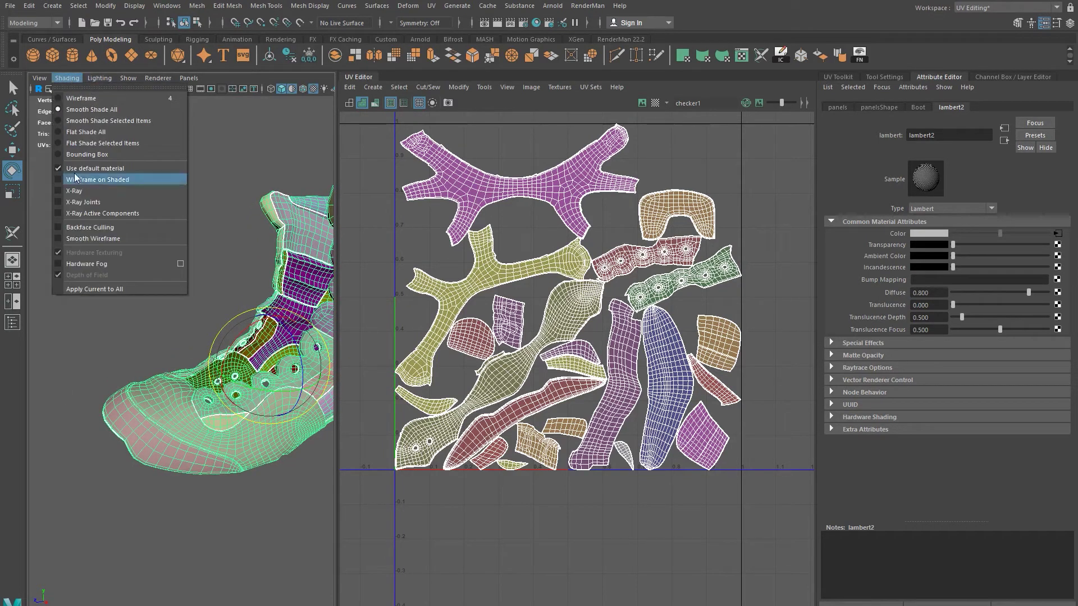
pyautogui.click(84, 174)
pyautogui.keyDown('alt'); pyautogui.moveTo(186, 327); pyautogui.dragTo(145, 360); pyautogui.keyUp('alt')
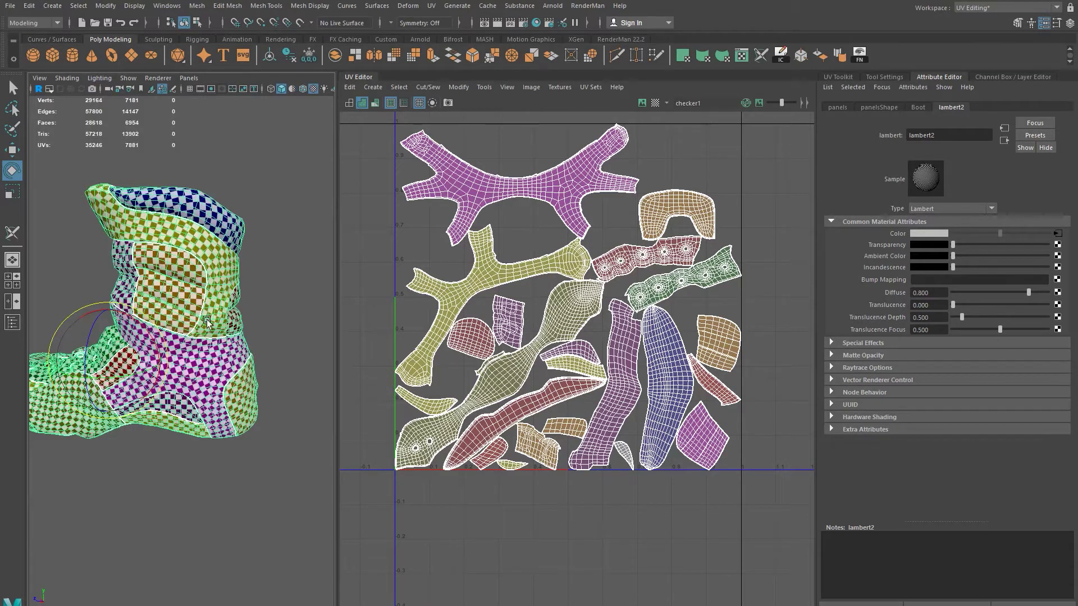
pyautogui.keyDown('alt'); pyautogui.moveTo(193, 339); pyautogui.dragTo(170, 344); pyautogui.keyUp('alt')
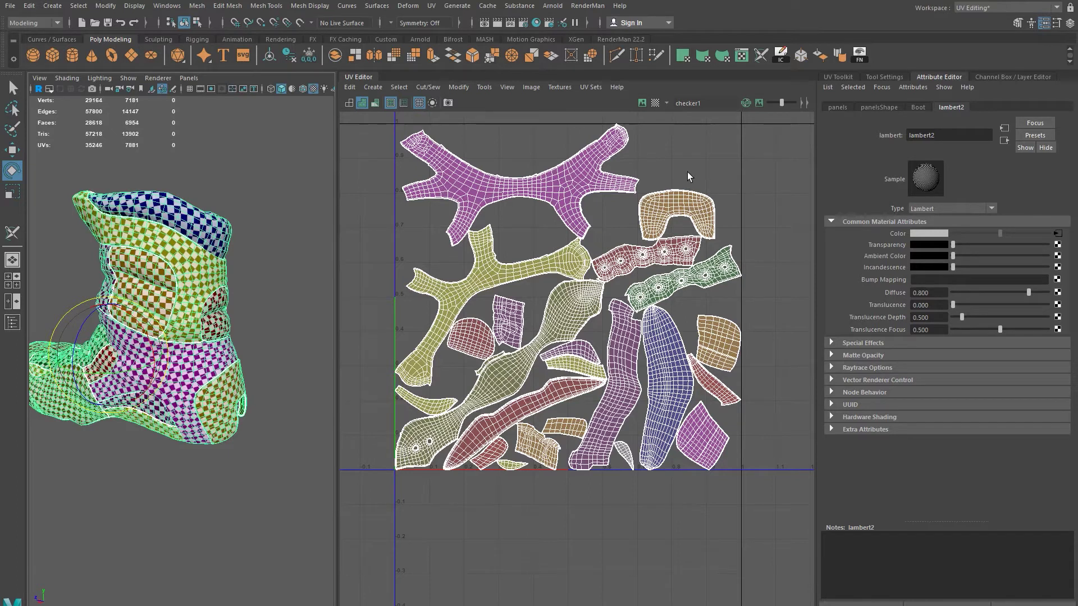
# Step: Select the large branching UV shell of the ankle panel and move it straight up out of the 0–1 tile
pyautogui.keyDown('alt'); pyautogui.moveTo(635, 318); pyautogui.dragTo(629, 455, button='middle'); pyautogui.keyUp('alt')
pyautogui.scroll(-2, 632, 446)
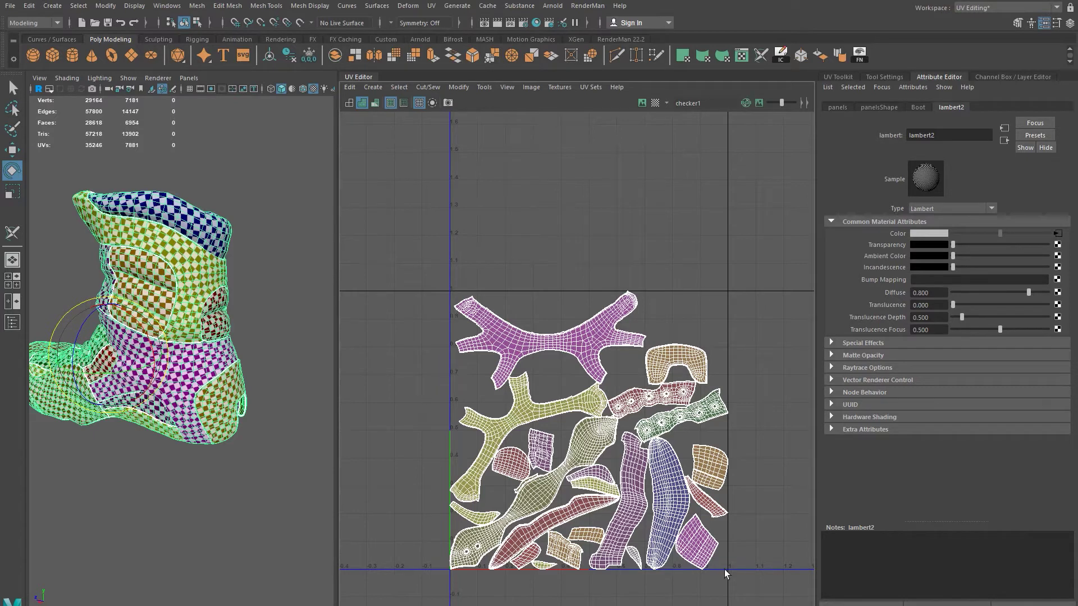
pyautogui.click(839, 77)
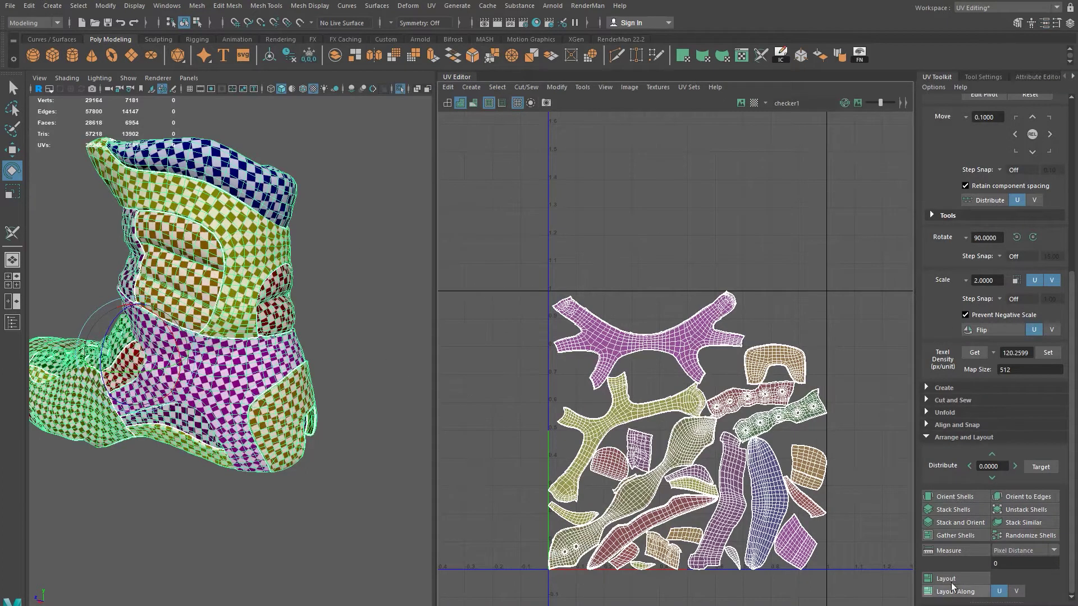
pyautogui.keyDown('alt'); pyautogui.moveTo(718, 358); pyautogui.dragTo(602, 327, button='middle'); pyautogui.keyUp('alt')
pyautogui.moveTo(565, 311); pyautogui.dragTo(506, 287, button='right')
pyautogui.click(547, 320)
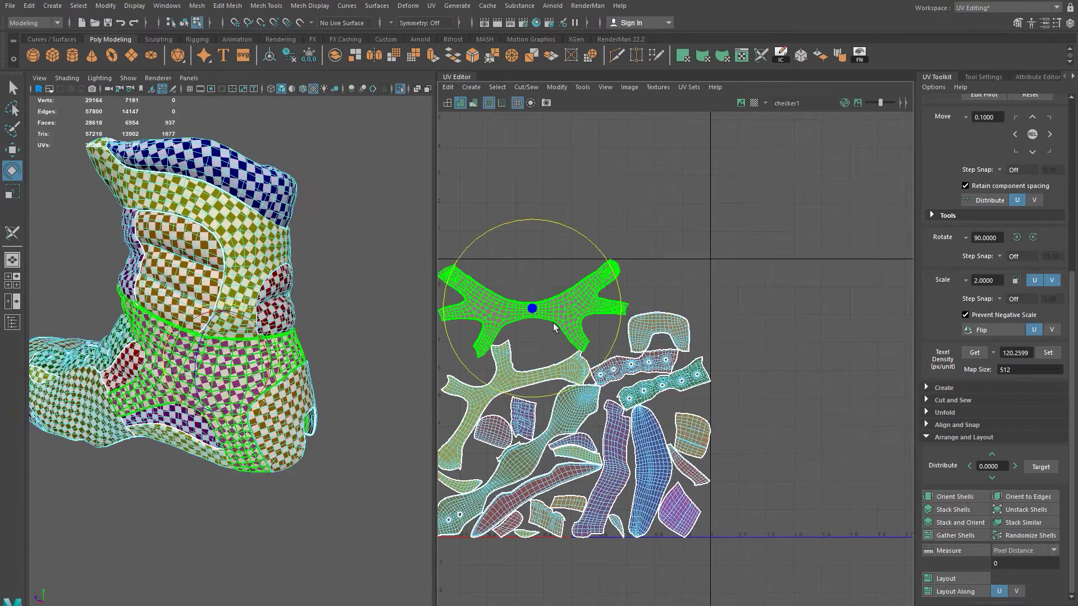
pyautogui.press('w')
pyautogui.moveTo(531, 222); pyautogui.dragTo(540, 83)
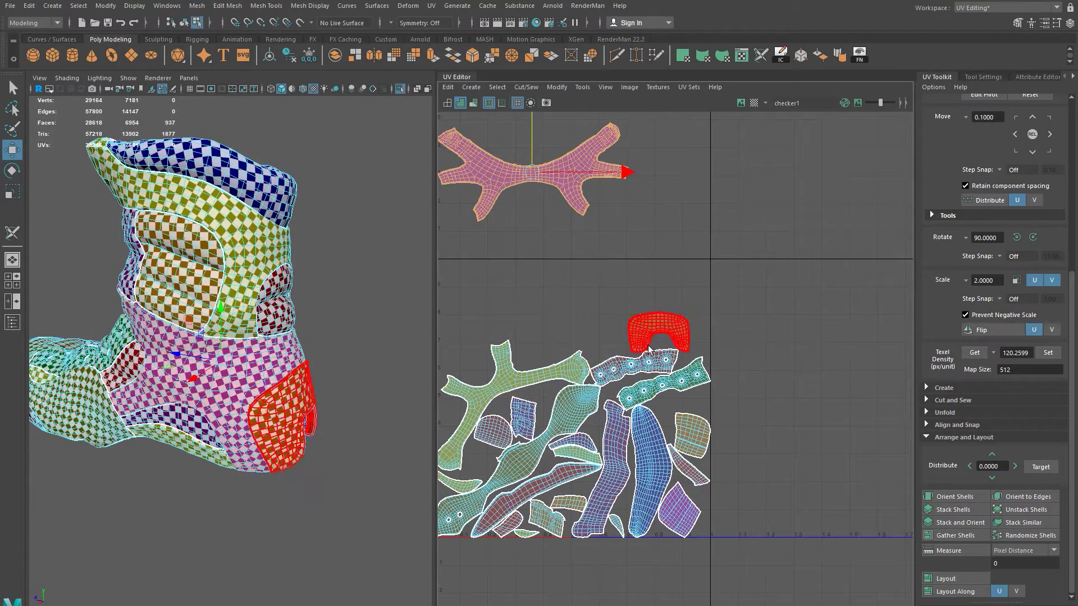
# Step: Move the U-shaped heel panel's UV shell up between the lower arms of the ankle shell
pyautogui.click(657, 330)
pyautogui.moveTo(660, 335); pyautogui.dragTo(538, 212)
pyautogui.keyDown('alt'); pyautogui.moveTo(607, 314); pyautogui.dragTo(617, 393, button='middle'); pyautogui.keyUp('alt')
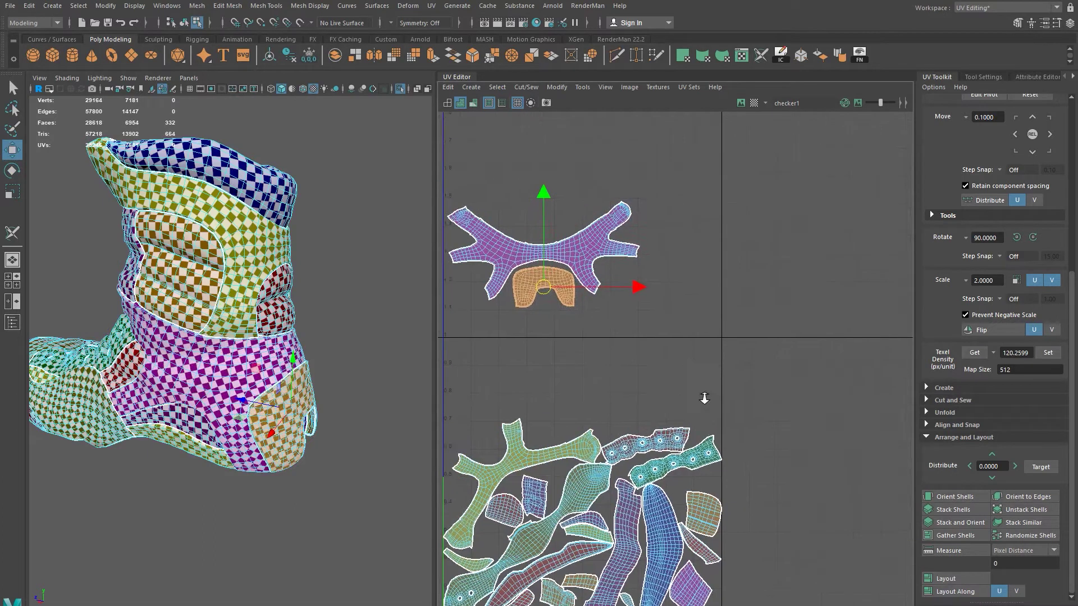
pyautogui.keyDown('alt'); pyautogui.moveTo(704, 397); pyautogui.dragTo(583, 354, button='right'); pyautogui.keyUp('alt')
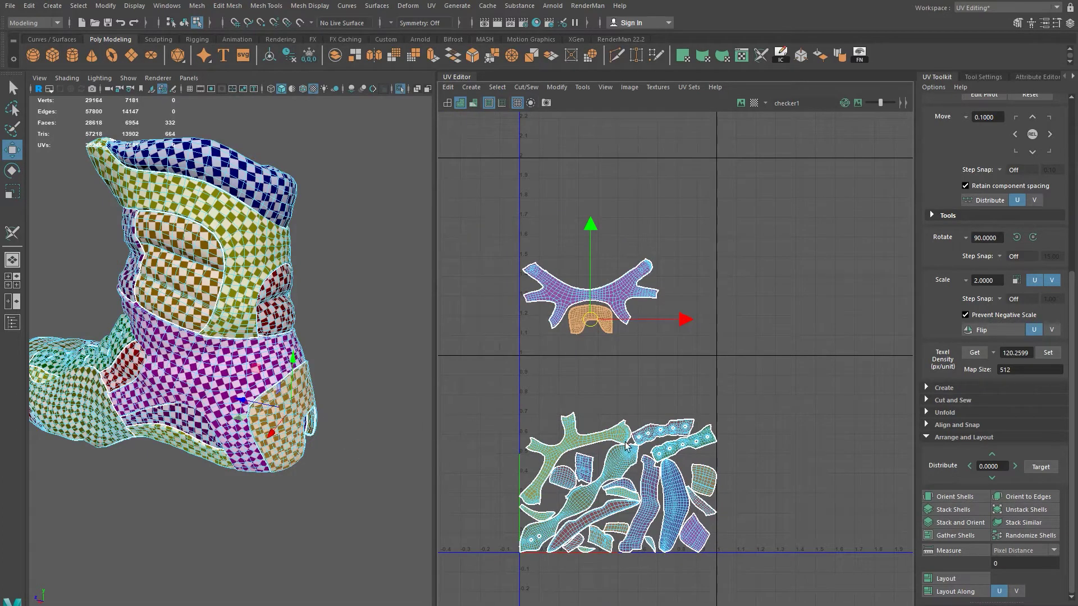
pyautogui.keyDown('alt'); pyautogui.moveTo(628, 444); pyautogui.dragTo(683, 366, button='middle'); pyautogui.keyUp('alt')
# Step: Pull the upper shaft panel's branching UV shell out of the packed group and rotate it until symmetrical with its short arms pointing down
pyautogui.keyDown('alt'); pyautogui.moveTo(180, 348); pyautogui.dragTo(272, 323); pyautogui.keyUp('alt')
pyautogui.keyDown('alt'); pyautogui.moveTo(271, 323); pyautogui.dragTo(247, 309, button='right'); pyautogui.keyUp('alt')
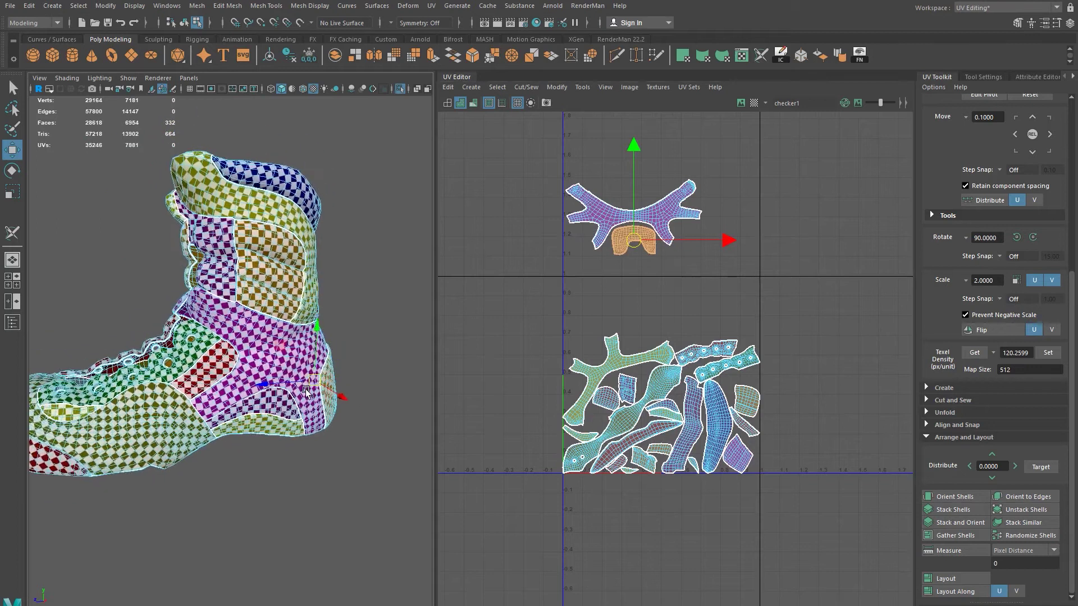
pyautogui.keyDown('alt'); pyautogui.moveTo(281, 286); pyautogui.dragTo(213, 292); pyautogui.keyUp('alt')
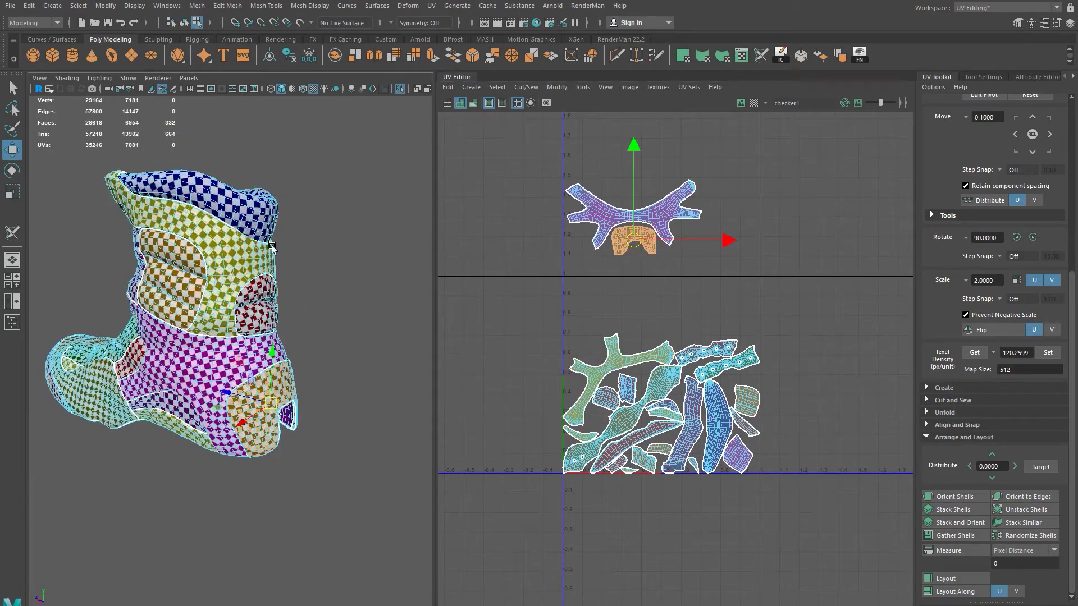
pyautogui.click(607, 366)
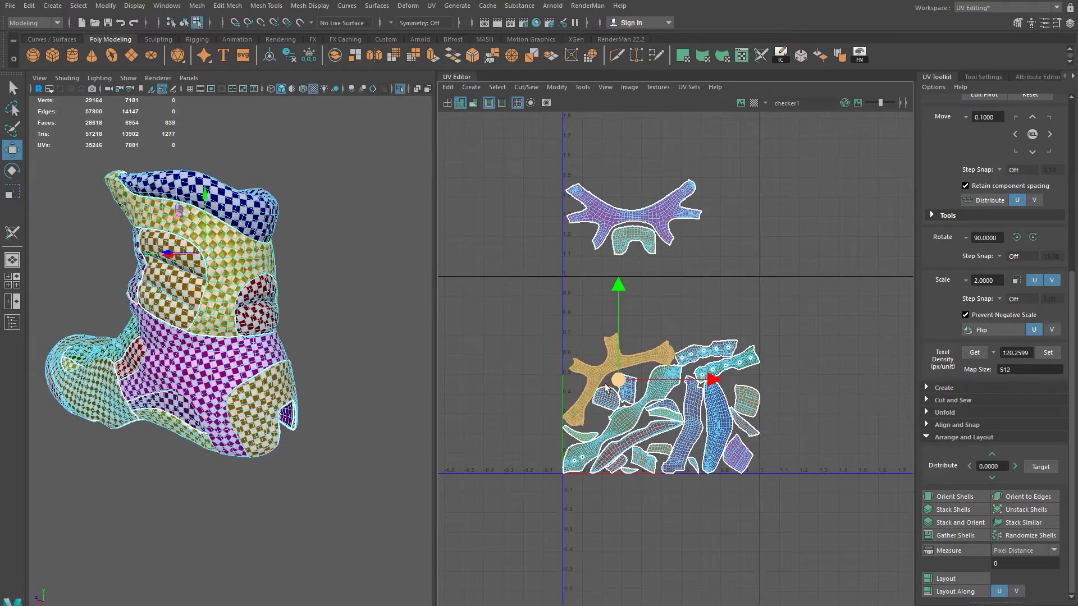
pyautogui.moveTo(620, 383); pyautogui.dragTo(559, 323)
pyautogui.press('e')
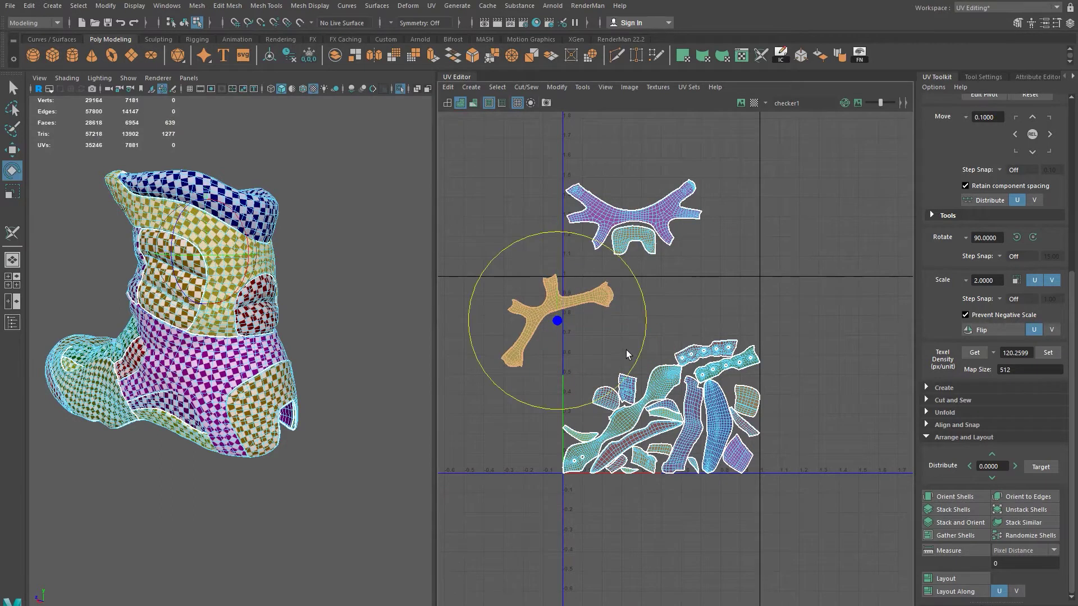
pyautogui.moveTo(640, 354); pyautogui.dragTo(491, 221)
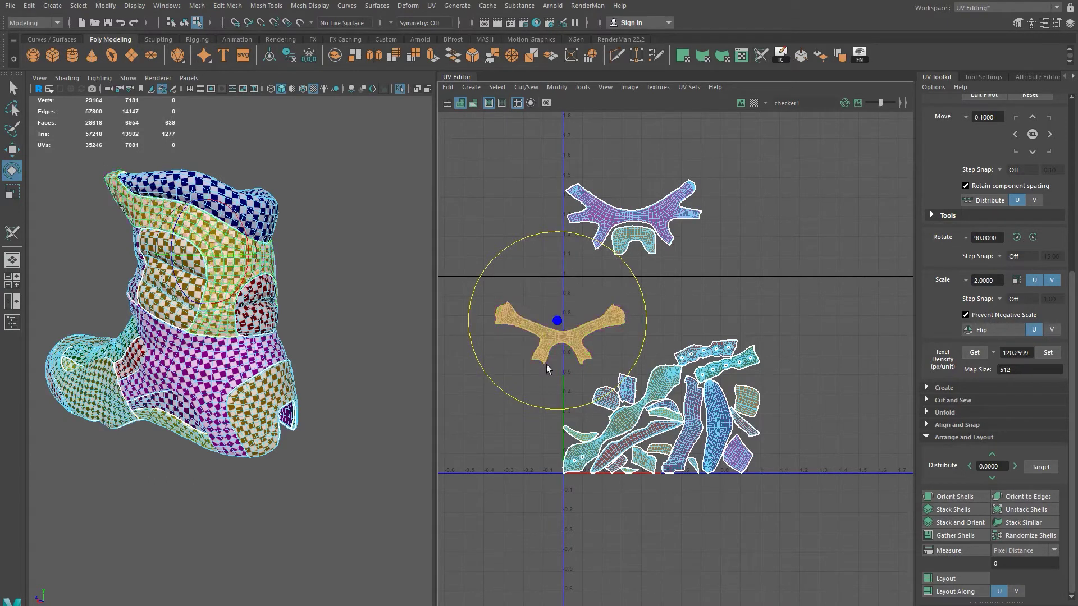
# Step: Move the rotated upper shaft shell directly above the ankle shell, matching the panels' order on the boot's back
pyautogui.keyDown('alt'); pyautogui.moveTo(250, 351); pyautogui.dragTo(205, 343); pyautogui.keyUp('alt')
pyautogui.keyDown('alt'); pyautogui.moveTo(560, 336); pyautogui.dragTo(556, 365, button='middle'); pyautogui.keyUp('alt')
pyautogui.press('w')
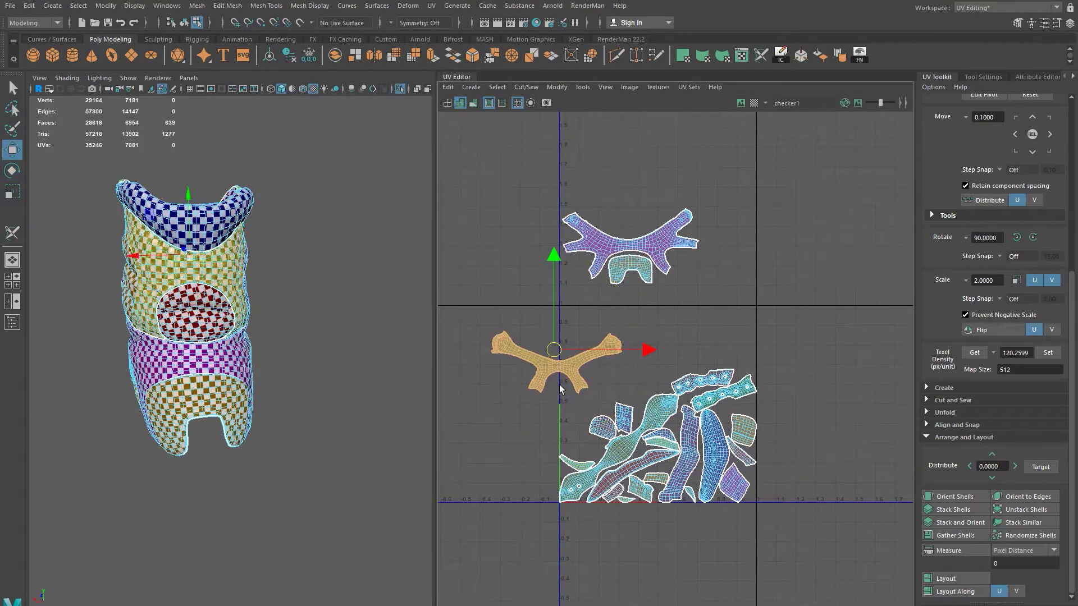
pyautogui.moveTo(555, 360); pyautogui.dragTo(628, 187)
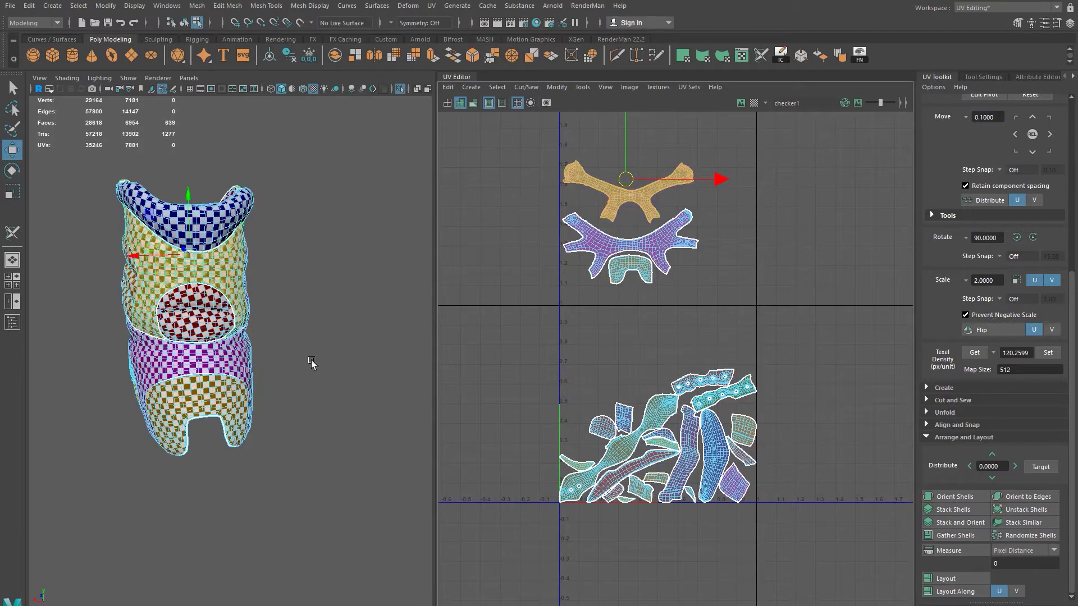
# Step: Select the rounded panel at the back of the boot and move its UV shell up to the 0–1 tile's upper border
pyautogui.scroll(5, 225, 355)
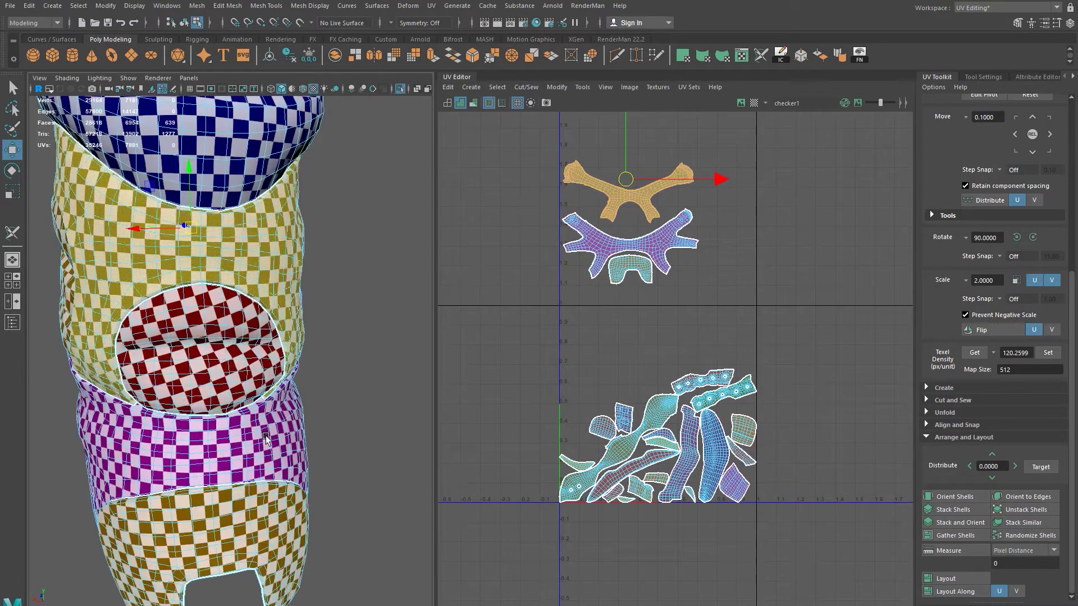
pyautogui.click(225, 368)
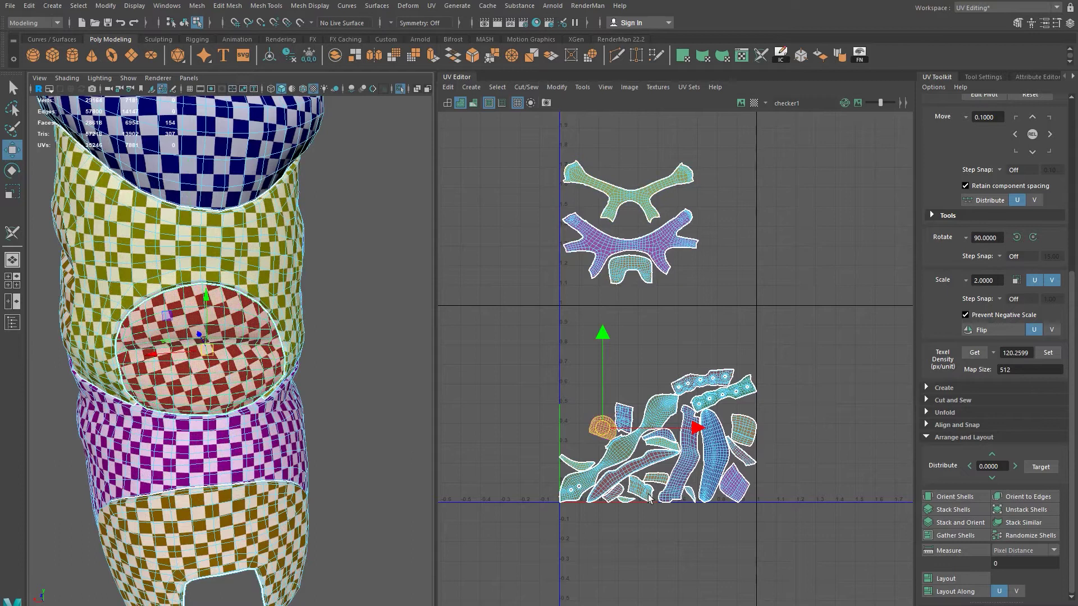
pyautogui.moveTo(602, 428); pyautogui.dragTo(603, 318)
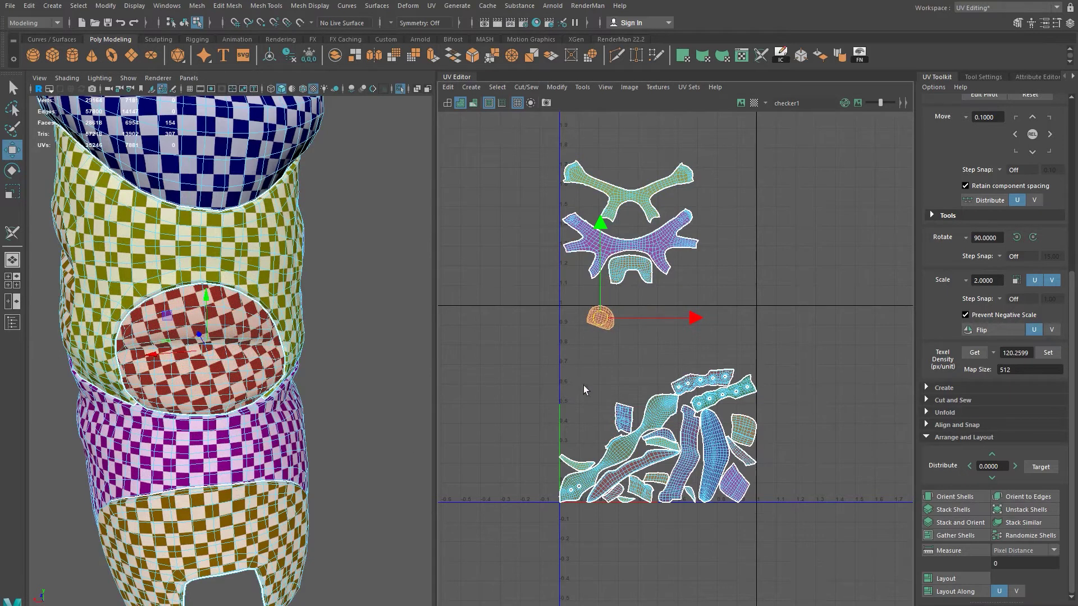
# Step: Rotate the rounded back panel's UV shell until its flat edge lies horizontal at the bottom
pyautogui.scroll(3, 565, 362)
pyautogui.scroll(3, 628, 287)
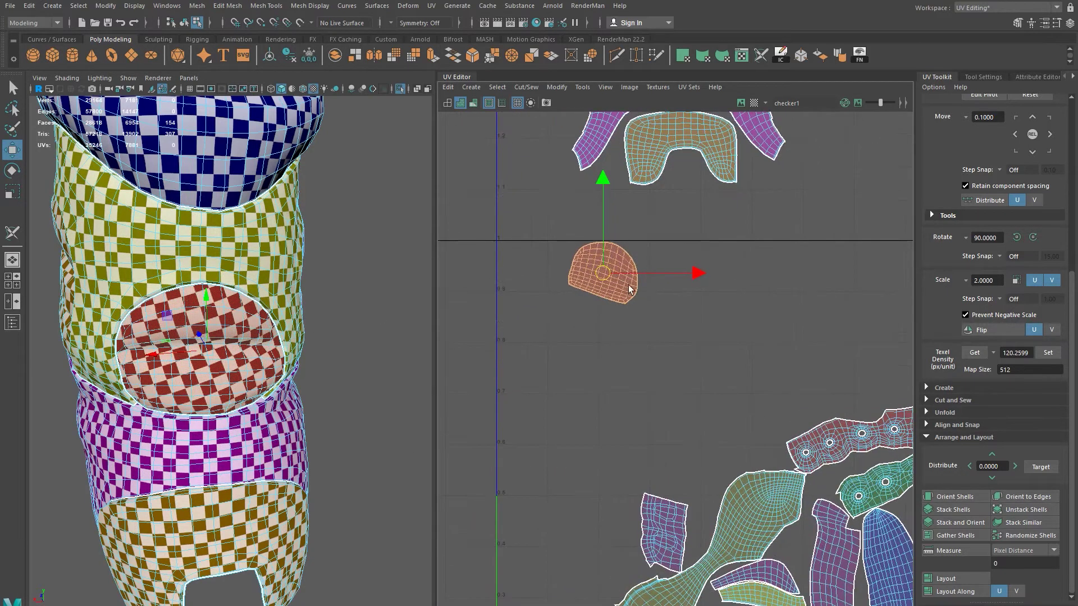
pyautogui.press('e')
pyautogui.moveTo(690, 264); pyautogui.dragTo(685, 243)
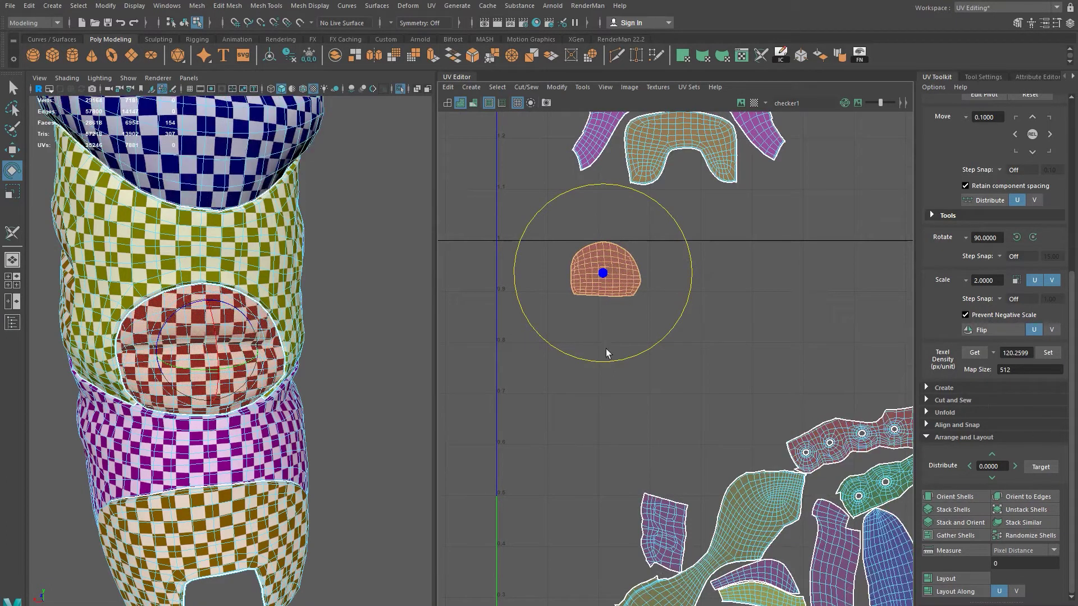
# Step: Move the rounded panel's UV shell up between the upper shaft shell and the ankle shell
pyautogui.keyDown('alt'); pyautogui.moveTo(789, 512); pyautogui.dragTo(607, 471, button='right'); pyautogui.keyUp('alt')
pyautogui.keyDown('alt'); pyautogui.moveTo(746, 461); pyautogui.dragTo(669, 525, button='middle'); pyautogui.keyUp('alt')
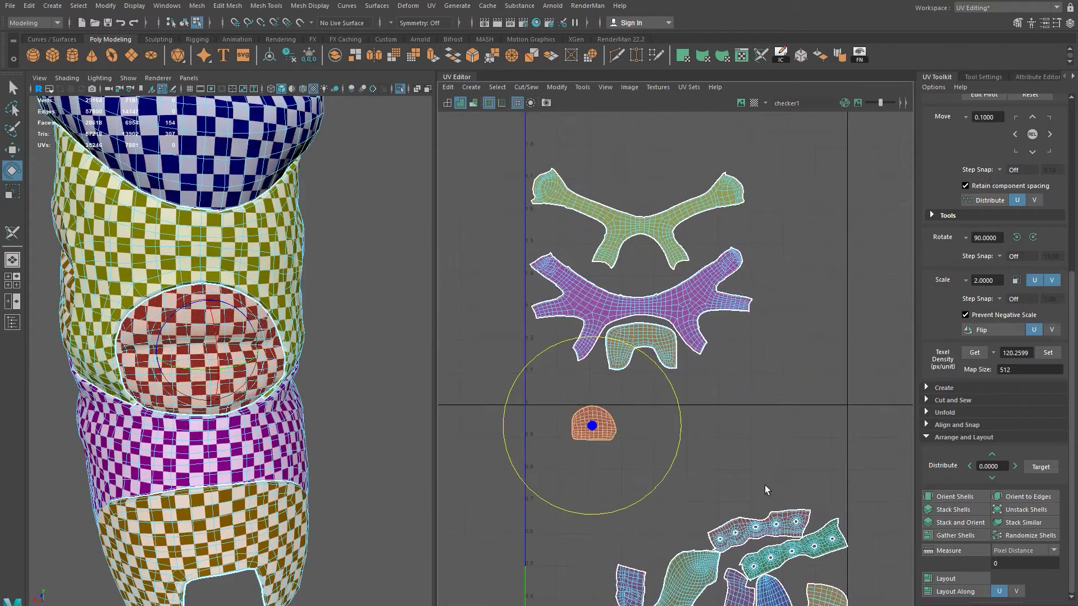
pyautogui.keyDown('alt'); pyautogui.moveTo(765, 485); pyautogui.dragTo(741, 318, button='middle'); pyautogui.keyUp('alt')
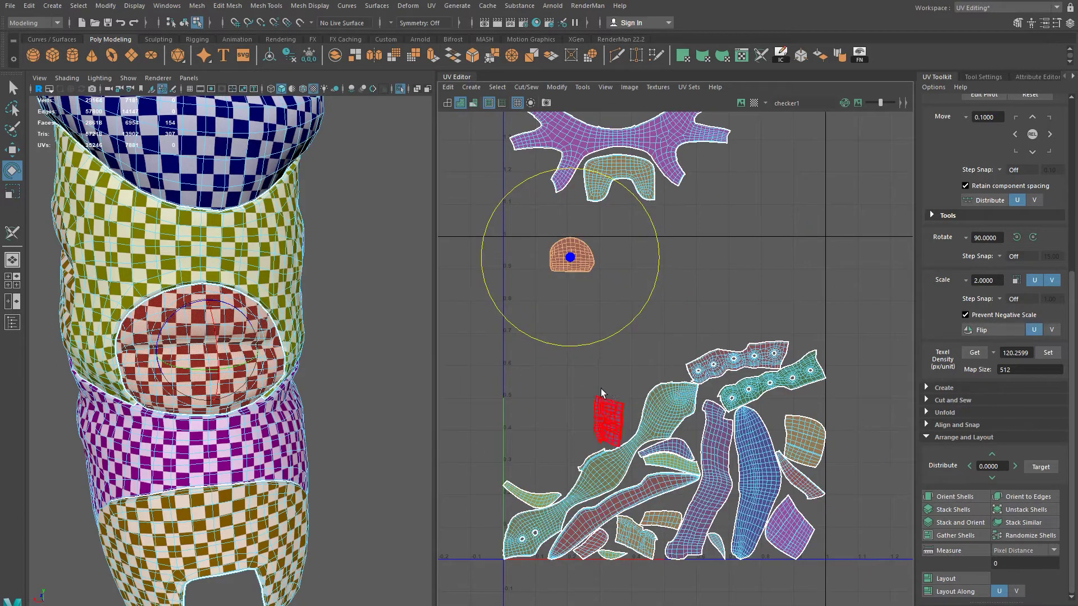
pyautogui.keyDown('alt'); pyautogui.moveTo(581, 228); pyautogui.dragTo(604, 347, button='middle'); pyautogui.keyUp('alt')
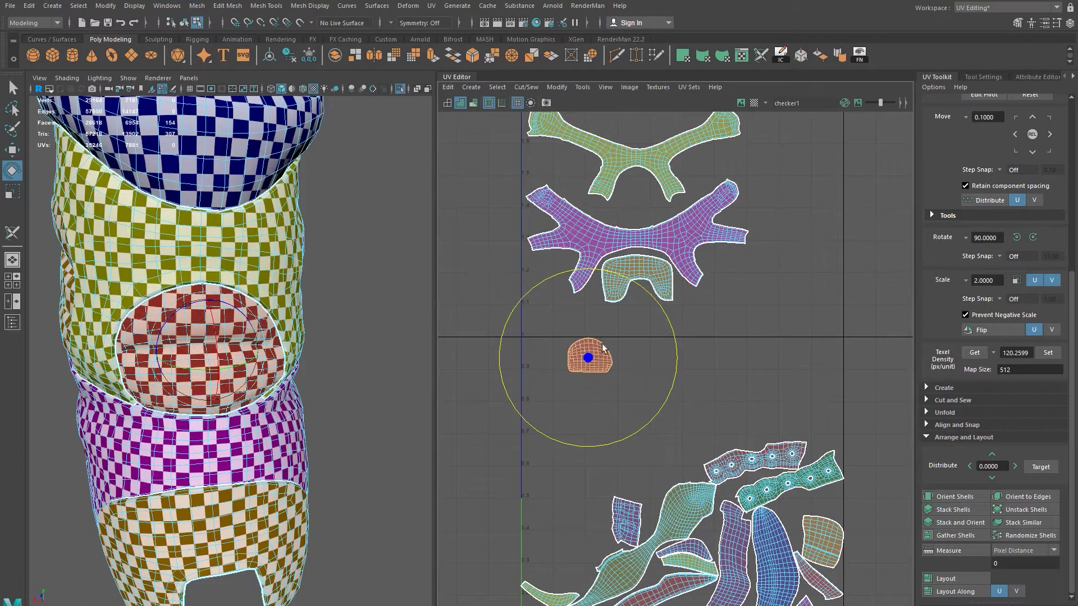
pyautogui.press('w')
pyautogui.moveTo(586, 362); pyautogui.dragTo(631, 215)
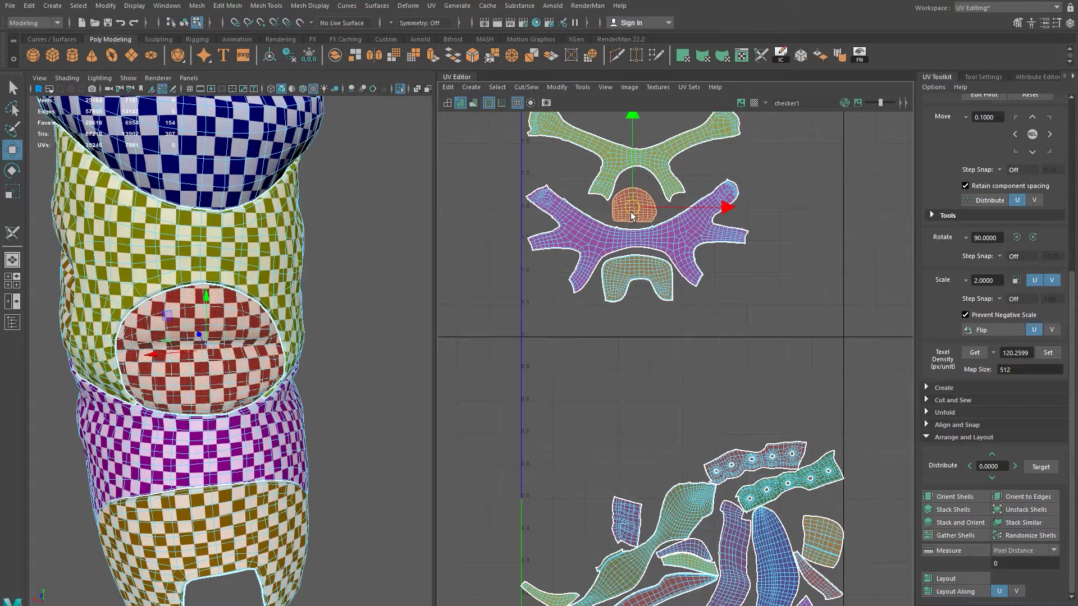
# Step: Select the upper shaft shell and nudge it down so its short arms straddle the rounded shell
pyautogui.keyDown('alt'); pyautogui.moveTo(660, 178); pyautogui.dragTo(665, 225, button='middle'); pyautogui.keyUp('alt')
pyautogui.click(675, 216)
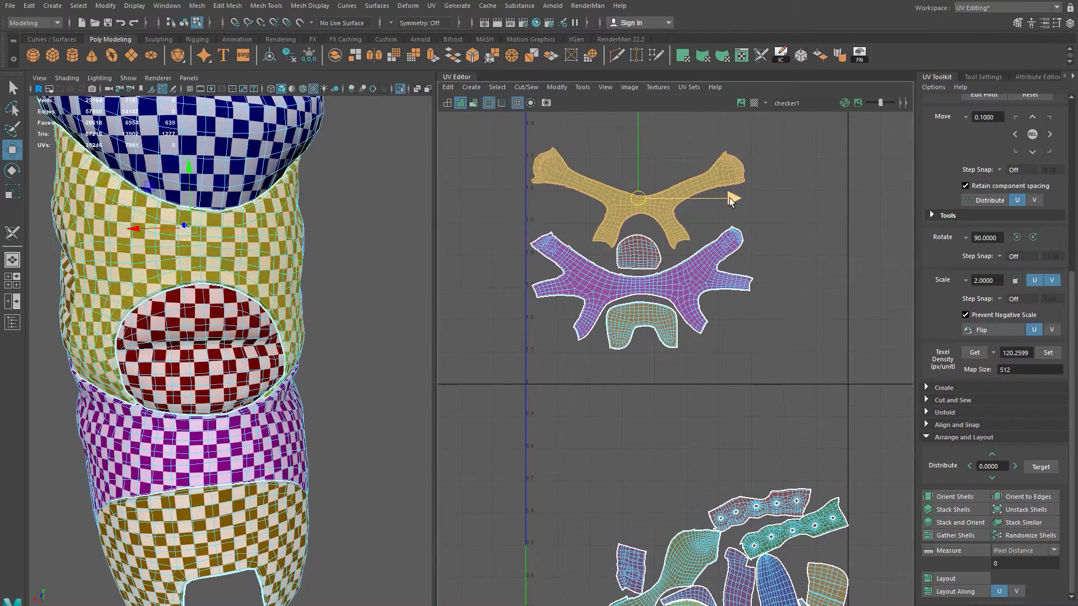
pyautogui.moveTo(731, 198); pyautogui.dragTo(727, 199)
pyautogui.moveTo(634, 146); pyautogui.dragTo(637, 156)
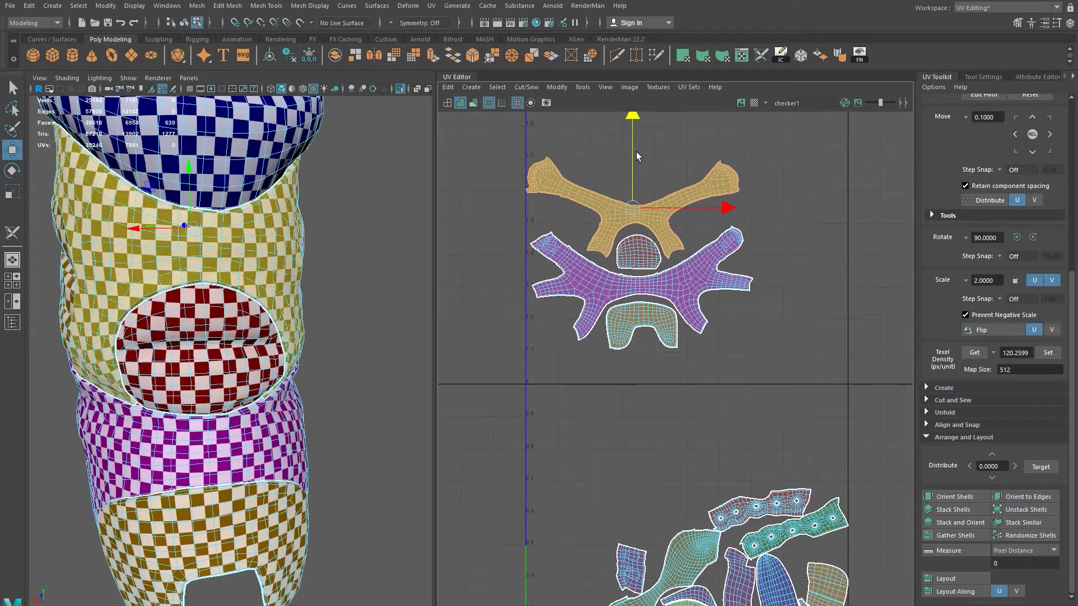
# Step: Select the boot's side shaft panel and move its UV shell beside the left arm of the upper shaft shell
pyautogui.keyDown('alt'); pyautogui.moveTo(241, 354); pyautogui.dragTo(163, 351, button='right'); pyautogui.keyUp('alt')
pyautogui.keyDown('alt'); pyautogui.moveTo(163, 351); pyautogui.dragTo(225, 357); pyautogui.keyUp('alt')
pyautogui.keyDown('alt'); pyautogui.moveTo(194, 358); pyautogui.dragTo(240, 362, button='right'); pyautogui.keyUp('alt')
pyautogui.click(244, 284)
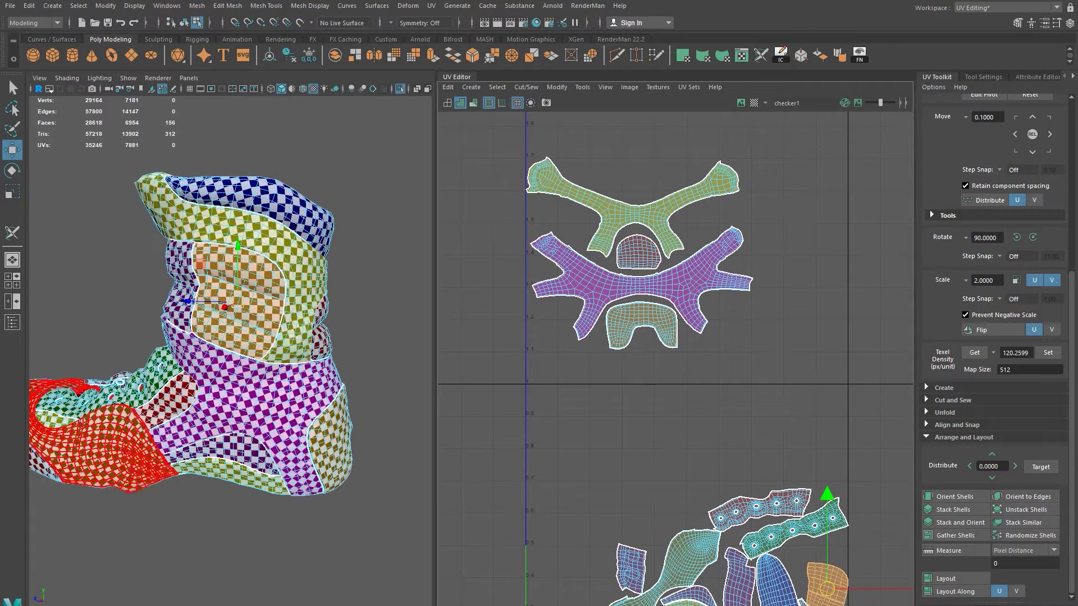
pyautogui.moveTo(827, 572); pyautogui.dragTo(517, 221, button='middle')
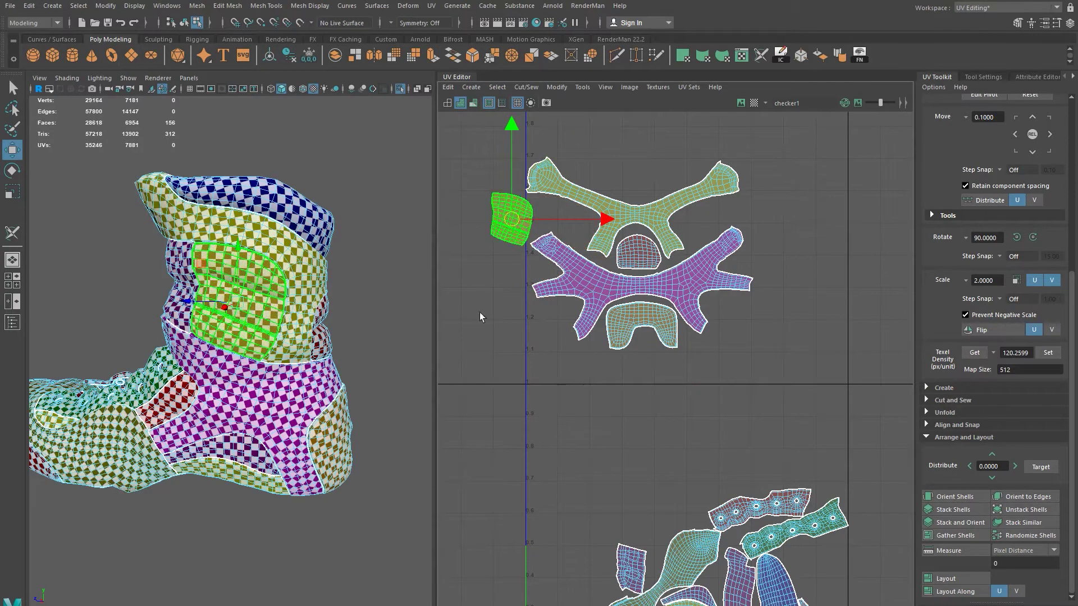
# Step: Rotate the side shaft panel's UV shell upright, matching the panel's orientation on the boot
pyautogui.press('e')
pyautogui.moveTo(598, 233); pyautogui.dragTo(600, 217, button='middle')
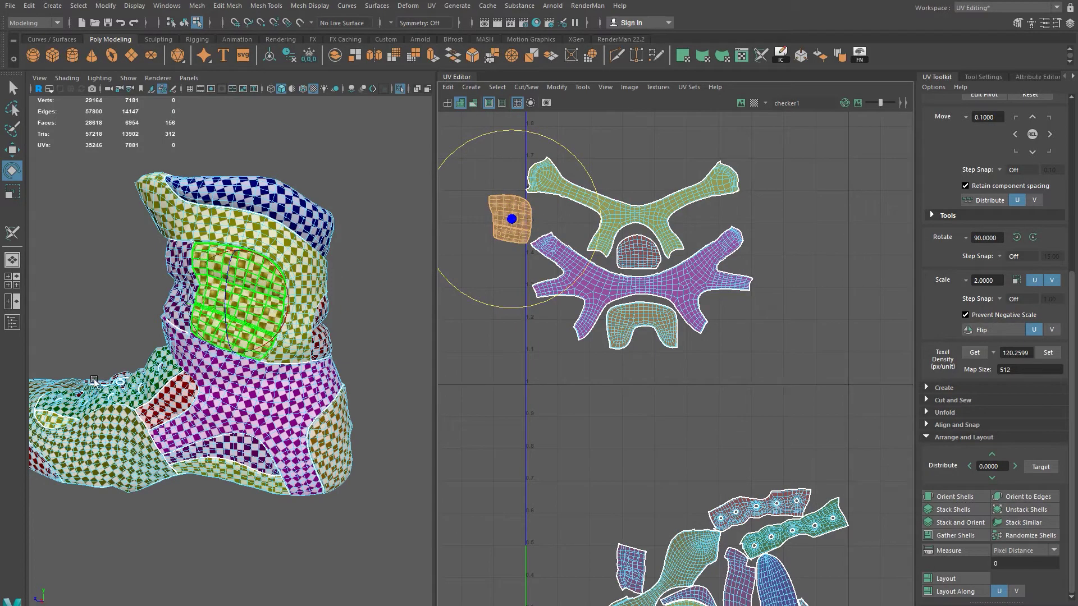
pyautogui.keyDown('alt'); pyautogui.moveTo(201, 391); pyautogui.dragTo(281, 386); pyautogui.keyUp('alt')
pyautogui.click(281, 386)
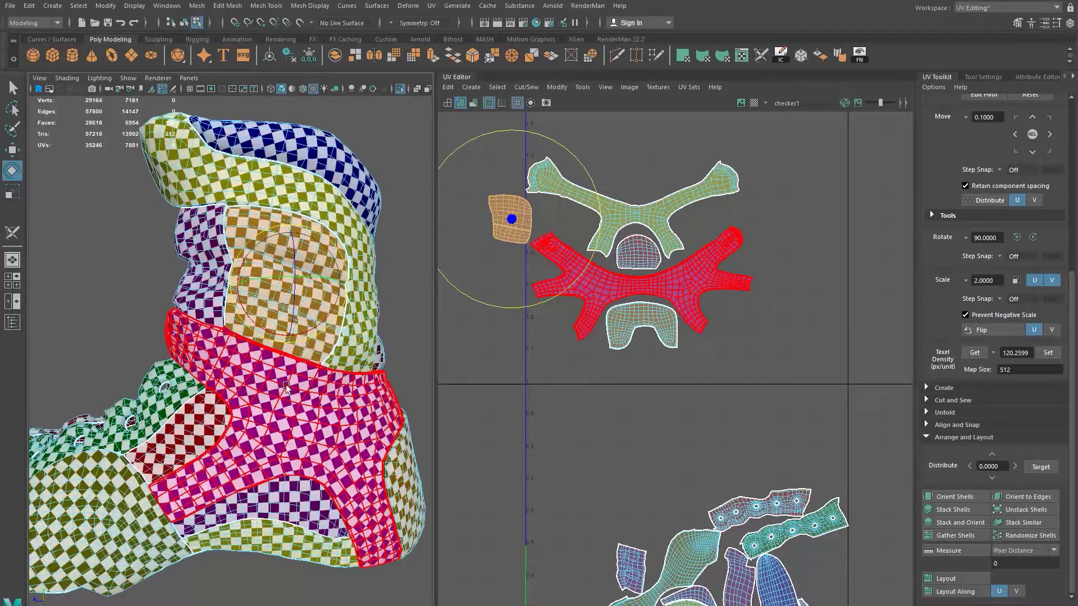
pyautogui.keyDown('ctrl'); pyautogui.click(306, 366); pyautogui.keyUp('ctrl')
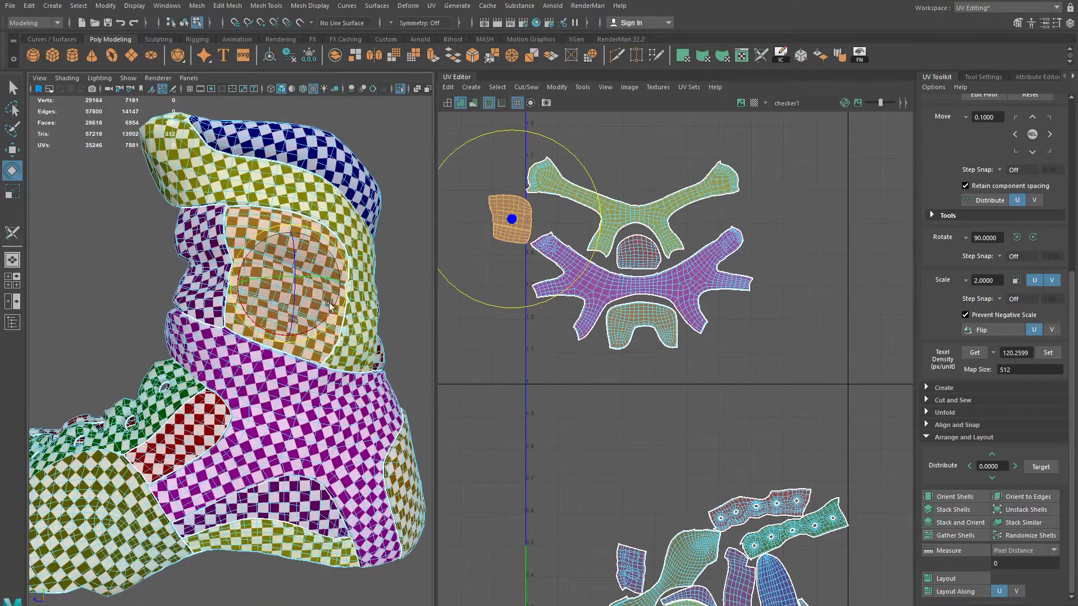
pyautogui.click(589, 229)
pyautogui.keyDown('ctrl'); pyautogui.click(601, 219); pyautogui.keyUp('ctrl')
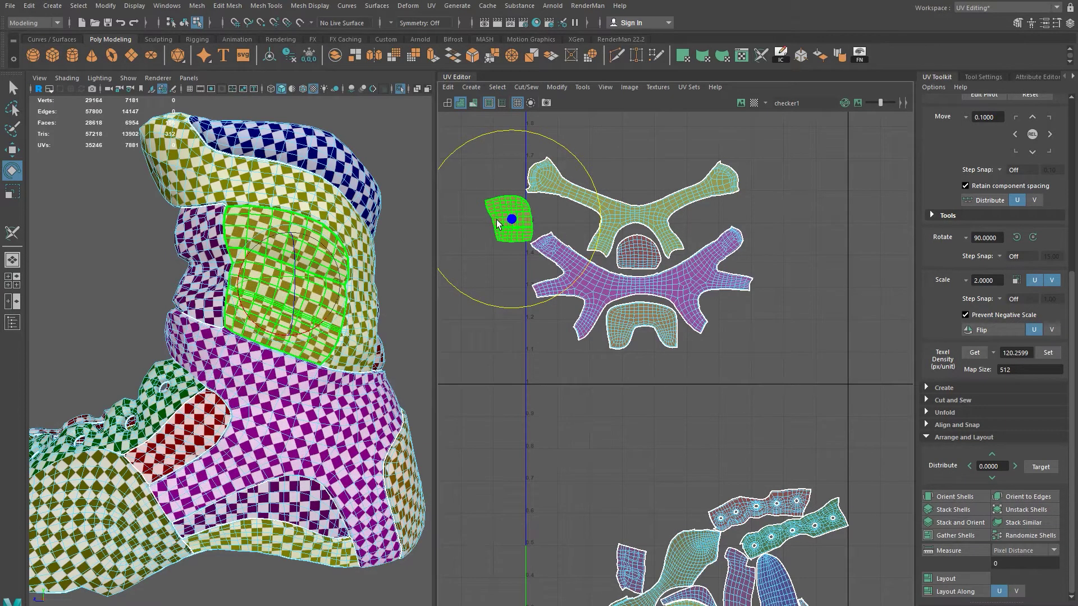
# Step: Nudge the side shaft panel's UV shell slightly outward, clear of the upper shaft and ankle shells
pyautogui.keyDown('alt'); pyautogui.moveTo(779, 412); pyautogui.dragTo(734, 349, button='middle'); pyautogui.keyUp('alt')
pyautogui.keyDown('alt'); pyautogui.moveTo(508, 305); pyautogui.dragTo(537, 376, button='middle'); pyautogui.keyUp('alt')
pyautogui.press('w')
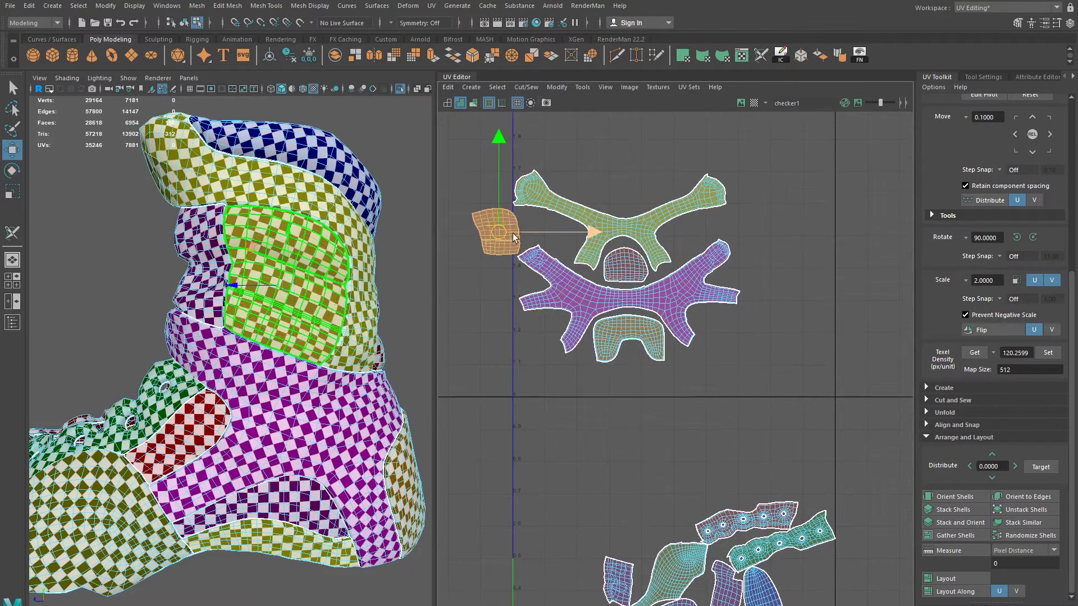
pyautogui.moveTo(497, 233); pyautogui.dragTo(494, 230)
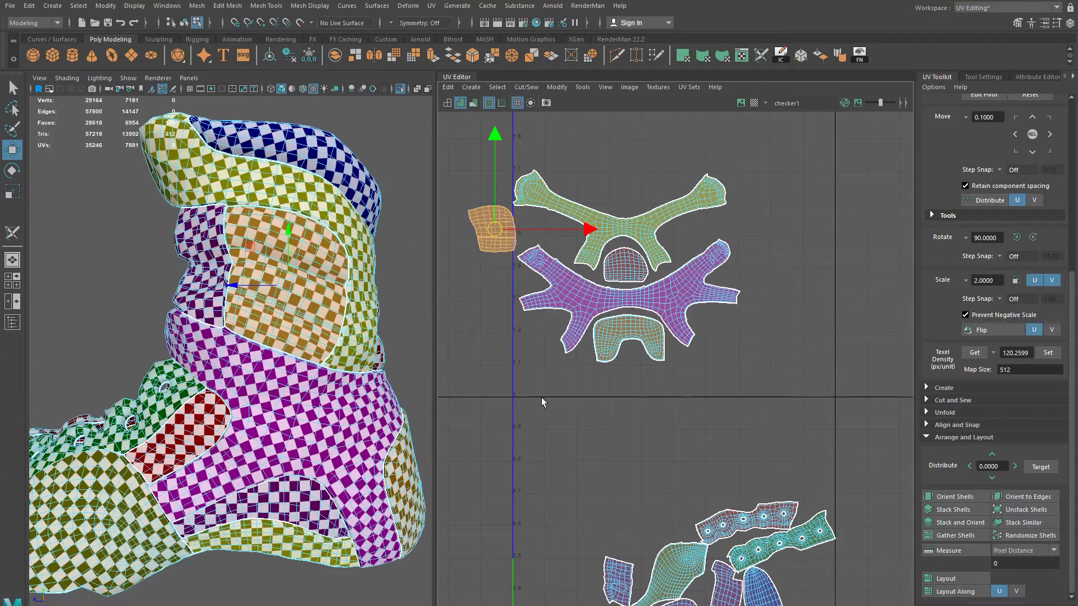
# Step: Compare the coarse and fine checkers on the boot and examine the checker texture behind the UV shells
pyautogui.click(754, 103)
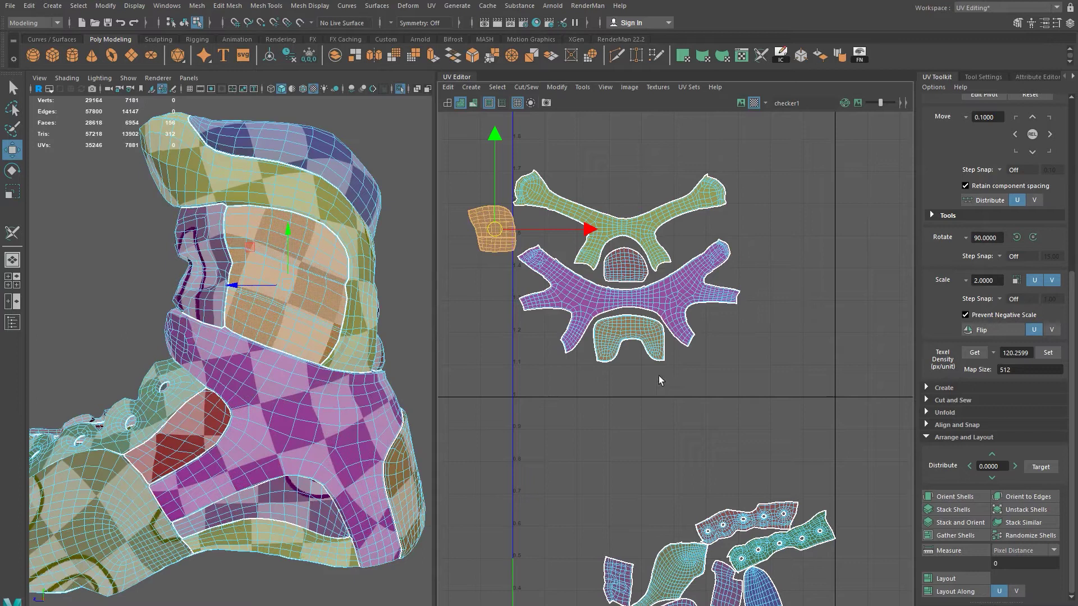
pyautogui.keyDown('alt'); pyautogui.moveTo(661, 430); pyautogui.dragTo(681, 259, button='middle'); pyautogui.keyUp('alt')
pyautogui.click(742, 102)
pyautogui.click(780, 270)
pyautogui.keyDown('alt'); pyautogui.moveTo(569, 286); pyautogui.dragTo(589, 325, button='middle'); pyautogui.keyUp('alt')
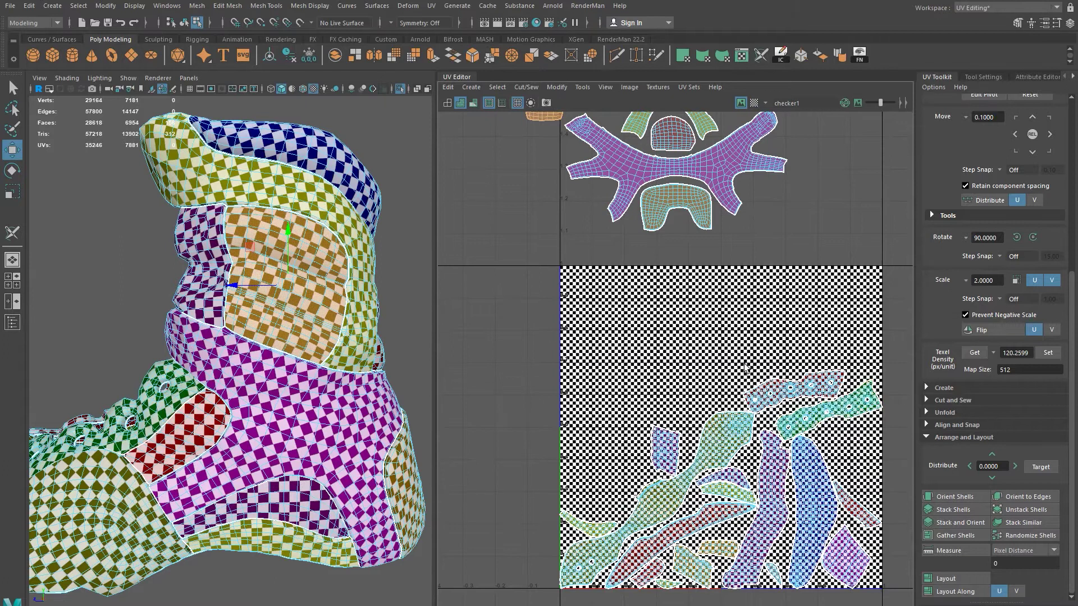
pyautogui.click(626, 205)
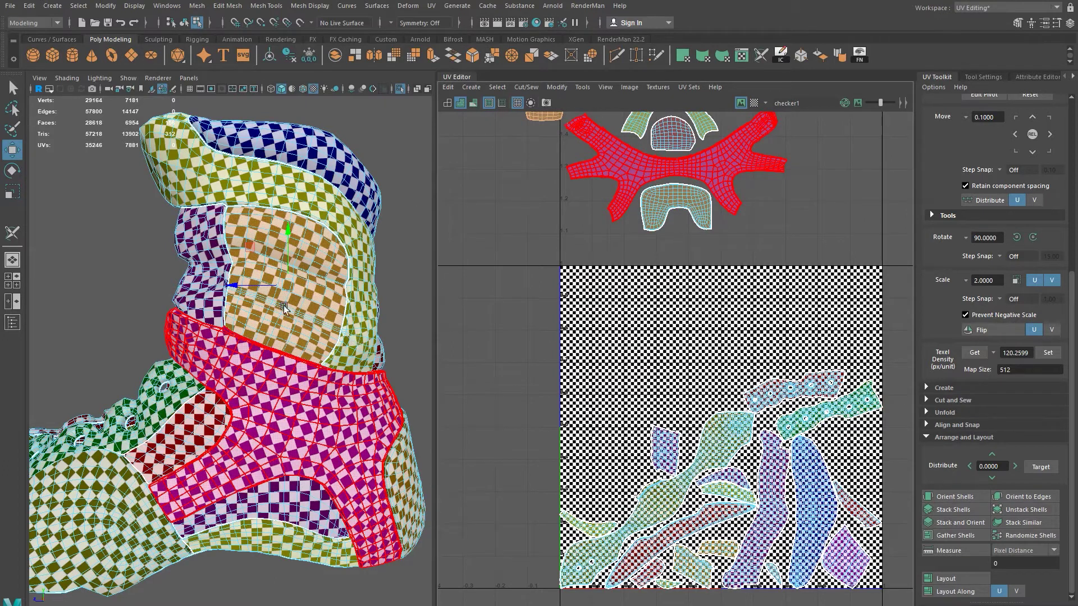
pyautogui.click(735, 359)
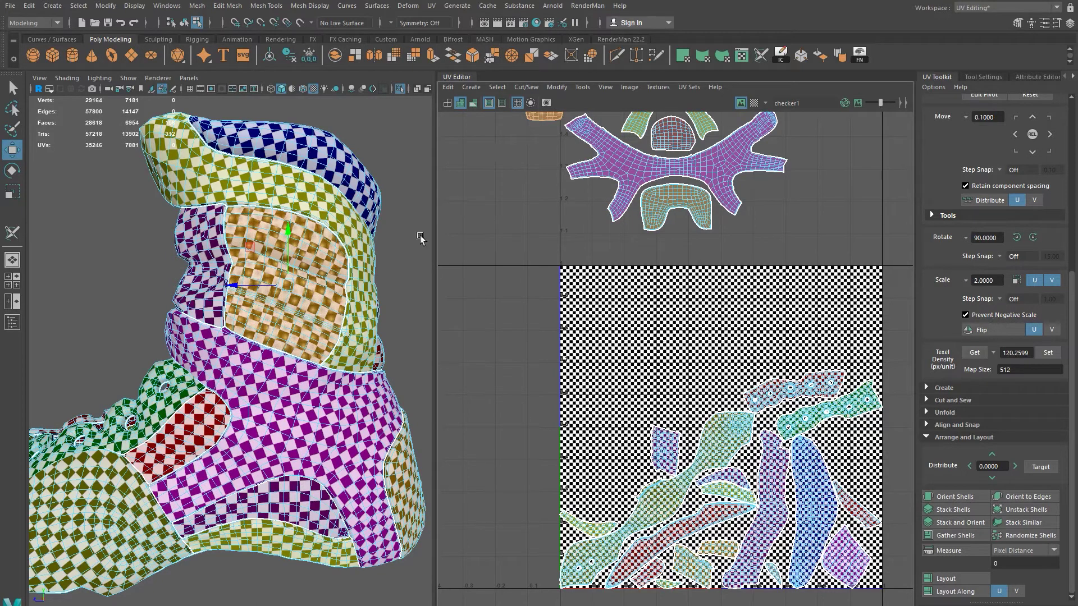
# Step: Select the opposite side shaft panel, move its UV shell above the packed group, and hide the texture image
pyautogui.keyDown('alt'); pyautogui.moveTo(674, 284); pyautogui.dragTo(687, 352, button='middle'); pyautogui.keyUp('alt')
pyautogui.keyDown('alt'); pyautogui.moveTo(375, 301); pyautogui.dragTo(195, 303); pyautogui.keyUp('alt')
pyautogui.click(195, 303)
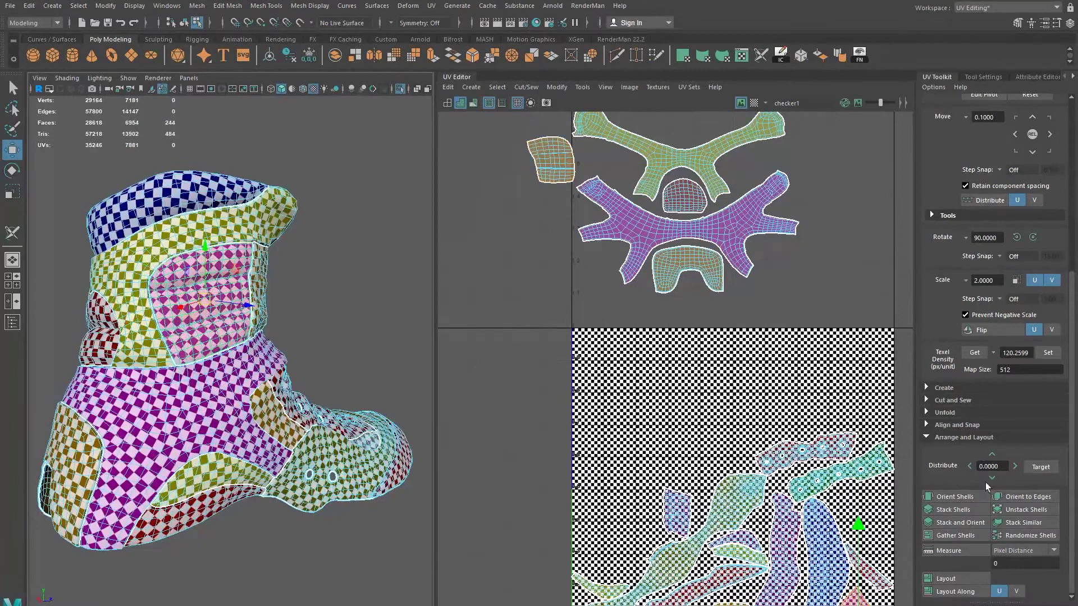
pyautogui.keyDown('alt'); pyautogui.moveTo(755, 447); pyautogui.dragTo(633, 384, button='middle'); pyautogui.keyUp('alt')
pyautogui.moveTo(703, 527); pyautogui.dragTo(684, 240)
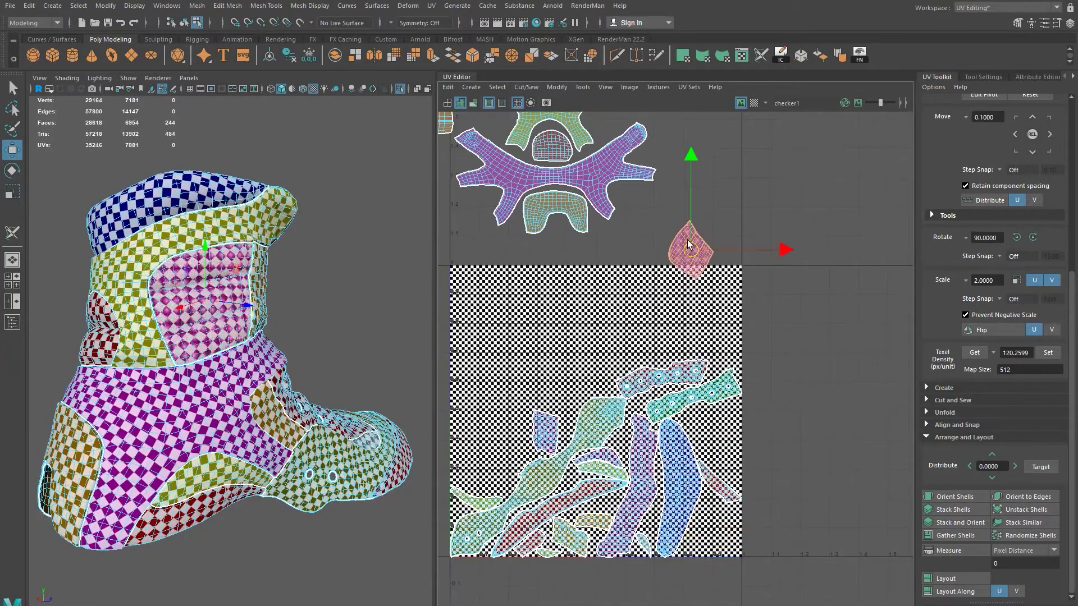
pyautogui.click(740, 103)
# Step: Rotate the opposite side panel's UV shell clockwise until it stands upright like the panel on the boot
pyautogui.keyDown('alt'); pyautogui.moveTo(653, 328); pyautogui.dragTo(679, 391, button='middle'); pyautogui.keyUp('alt')
pyautogui.scroll(3, 679, 391)
pyautogui.keyDown('alt'); pyautogui.moveTo(162, 308); pyautogui.dragTo(230, 365); pyautogui.keyUp('alt')
pyautogui.scroll(3, 231, 366)
pyautogui.keyDown('alt'); pyautogui.moveTo(416, 257); pyautogui.dragTo(225, 395); pyautogui.keyUp('alt')
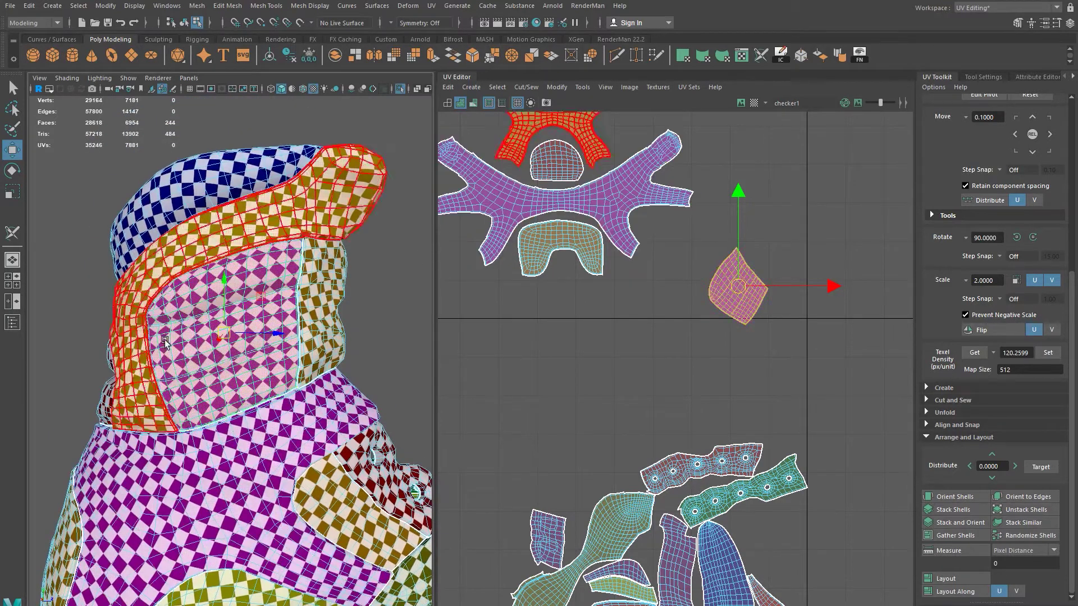
pyautogui.press('e')
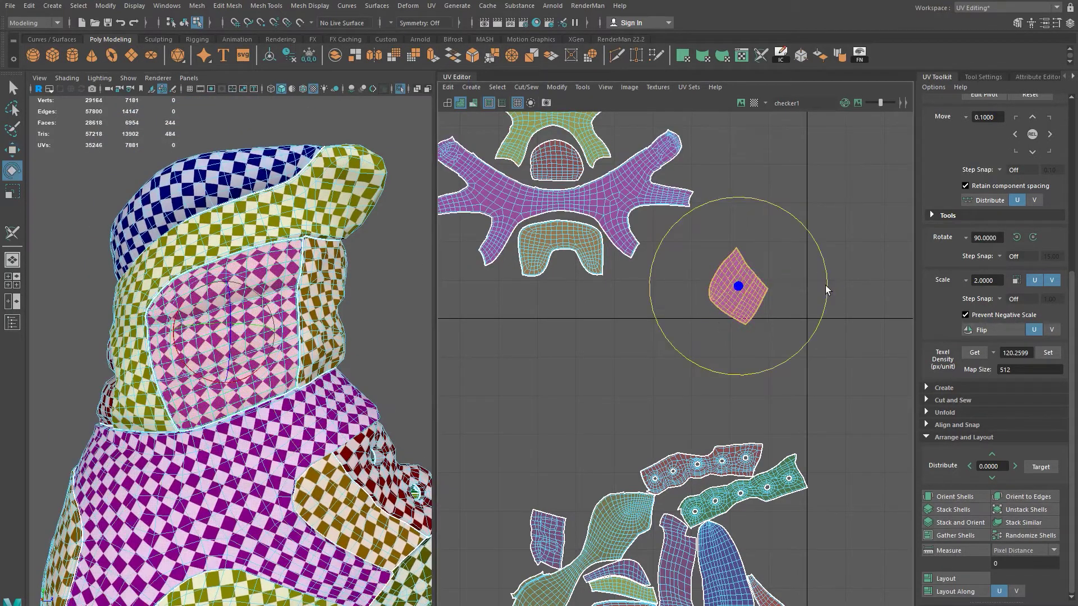
pyautogui.moveTo(829, 295)
pyautogui.mouseDown()
pyautogui.moveTo(823, 326)
pyautogui.moveTo(787, 361)
pyautogui.mouseUp()
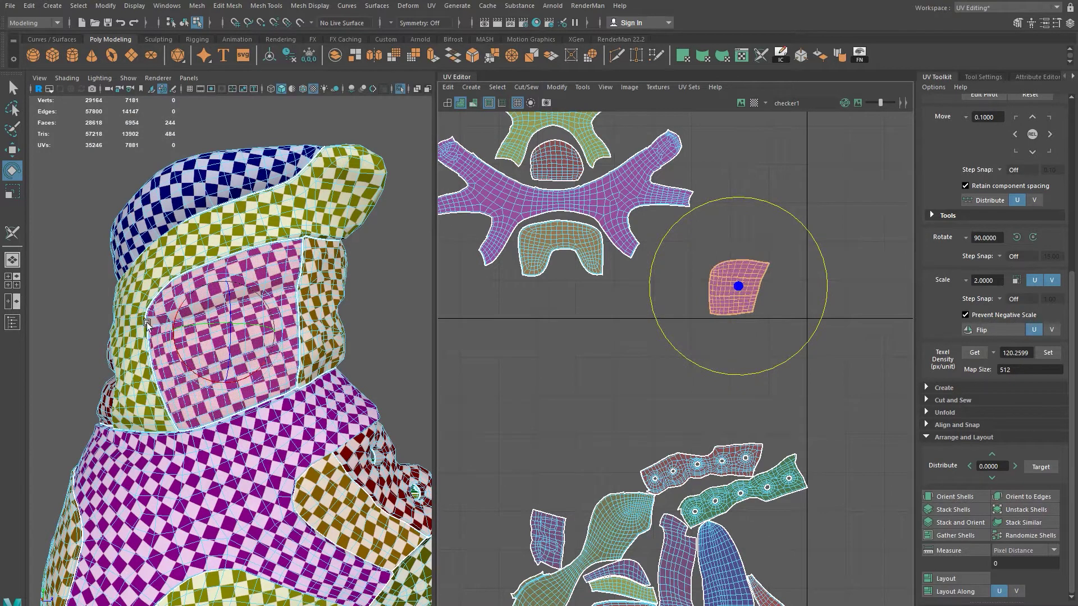
# Step: Move the opposite side panel's UV shell beside the right arm of the upper shaft shell, mirroring the first side shell
pyautogui.press('w')
pyautogui.moveTo(738, 283); pyautogui.dragTo(715, 131)
pyautogui.keyDown('alt'); pyautogui.moveTo(767, 190); pyautogui.dragTo(792, 416, button='middle'); pyautogui.keyUp('alt')
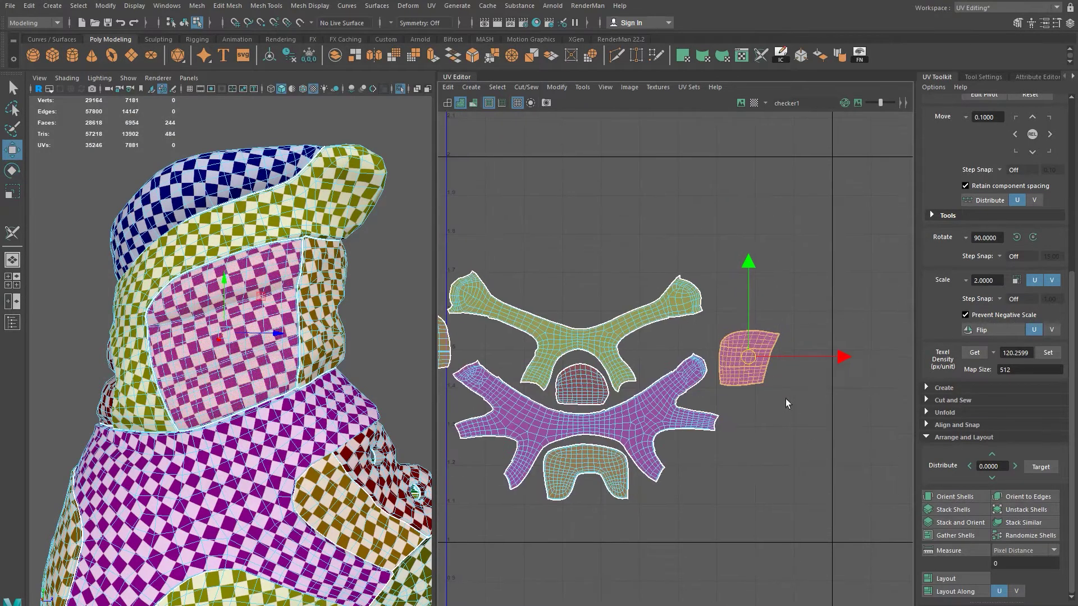
pyautogui.moveTo(739, 362)
pyautogui.mouseDown()
pyautogui.moveTo(739, 287)
pyautogui.moveTo(738, 342)
pyautogui.mouseUp()
pyautogui.keyDown('alt'); pyautogui.moveTo(800, 396); pyautogui.dragTo(742, 392, button='right'); pyautogui.keyUp('alt')
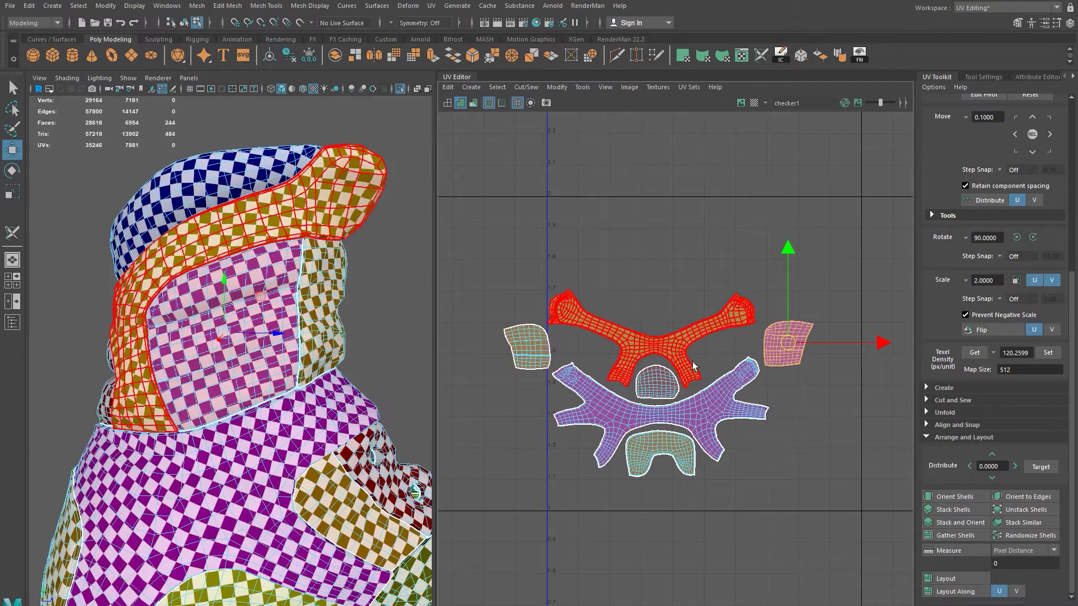
# Step: Select the padded collar panel at the boot's top and move its UV shell above the upper shaft shell
pyautogui.scroll(-3, 793, 488)
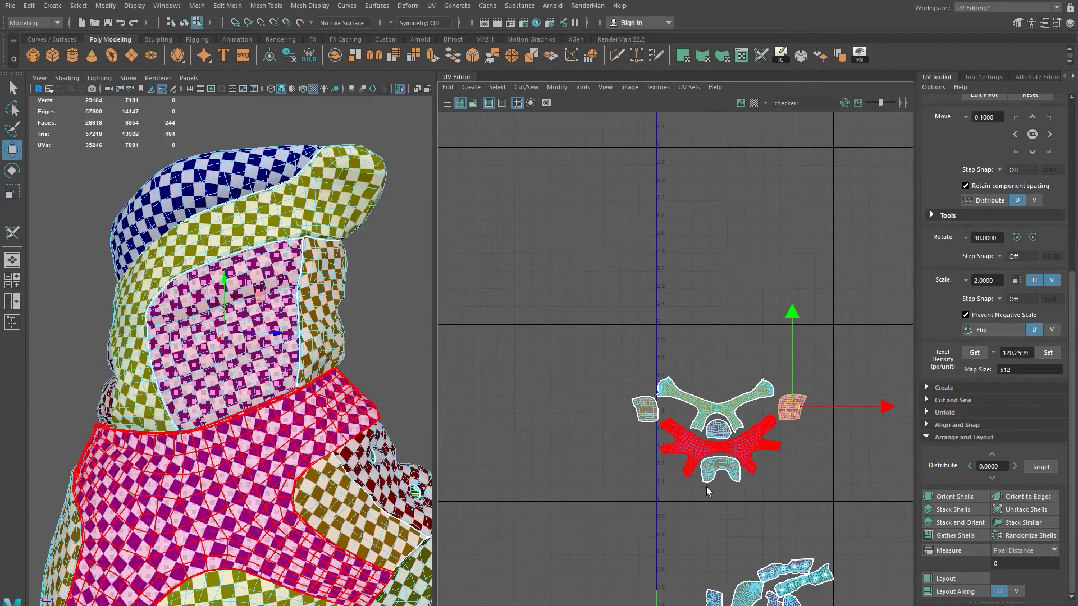
pyautogui.keyDown('alt'); pyautogui.moveTo(706, 487); pyautogui.dragTo(617, 292, button='middle'); pyautogui.keyUp('alt')
pyautogui.keyDown('alt'); pyautogui.moveTo(225, 198); pyautogui.dragTo(297, 222); pyautogui.keyUp('alt')
pyautogui.click(222, 241)
pyautogui.moveTo(719, 411); pyautogui.dragTo(650, 197)
pyautogui.keyDown('alt'); pyautogui.moveTo(702, 281); pyautogui.dragTo(745, 460, button='middle'); pyautogui.keyUp('alt')
pyautogui.scroll(3, 744, 407)
pyautogui.moveTo(709, 381); pyautogui.dragTo(693, 260)
# Step: Select the UVs at the upper tip of the collar shell and check which end of the boot's collar they match
pyautogui.keyDown('alt'); pyautogui.moveTo(187, 216); pyautogui.dragTo(339, 262); pyautogui.keyUp('alt')
pyautogui.moveTo(682, 219); pyautogui.dragTo(724, 218, button='right')
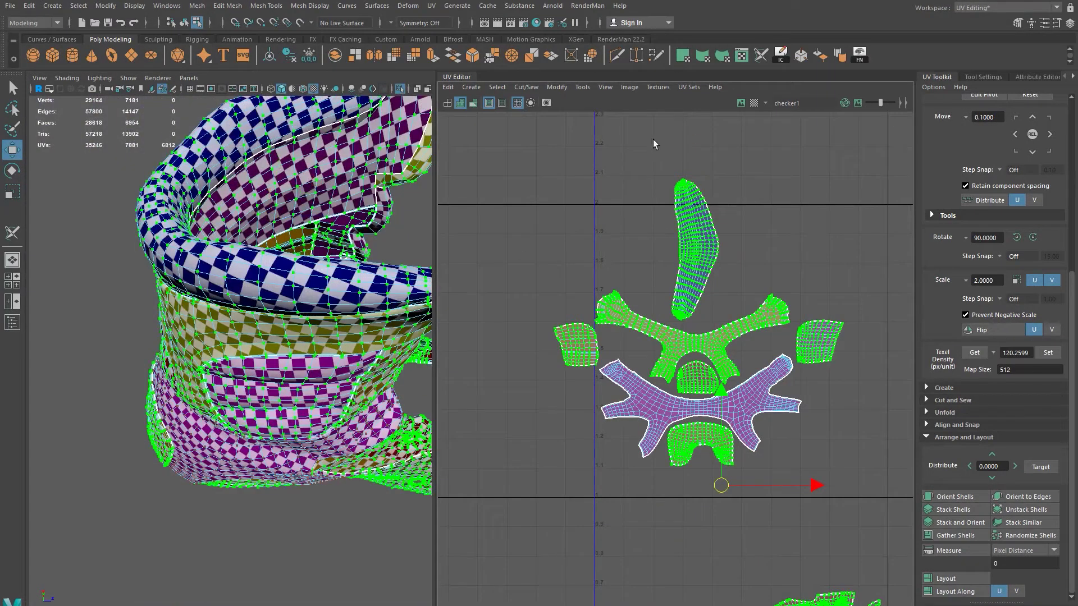
pyautogui.moveTo(711, 195); pyautogui.dragTo(662, 168)
pyautogui.keyDown('alt'); pyautogui.moveTo(270, 292); pyautogui.dragTo(345, 254); pyautogui.keyUp('alt')
pyautogui.keyDown('alt'); pyautogui.moveTo(346, 254); pyautogui.dragTo(312, 294, button='middle'); pyautogui.keyUp('alt')
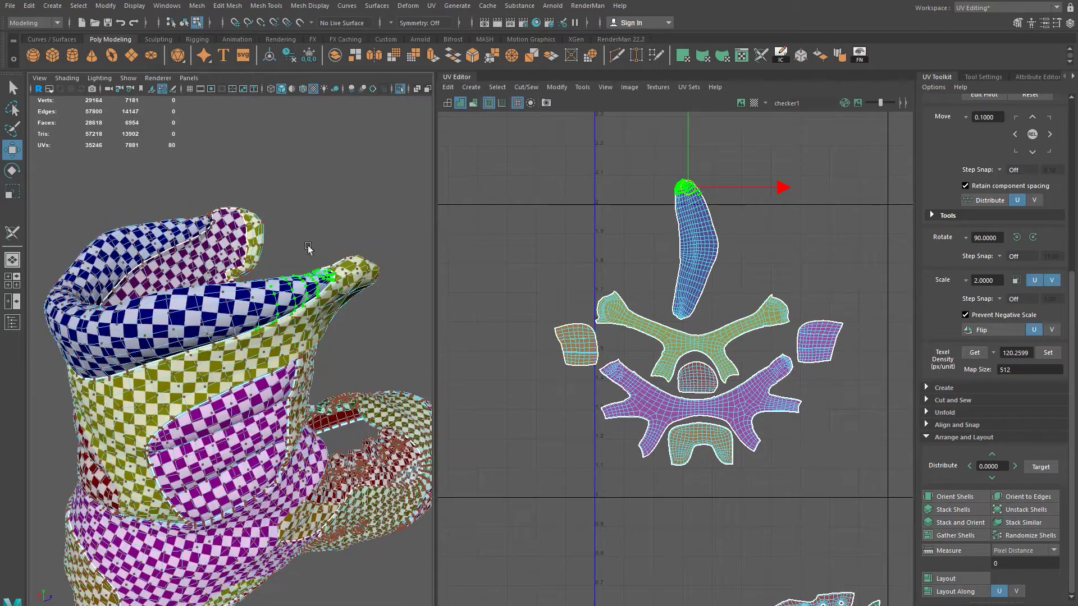
pyautogui.keyDown('alt'); pyautogui.moveTo(276, 293); pyautogui.dragTo(294, 277); pyautogui.keyUp('alt')
pyautogui.click(700, 256)
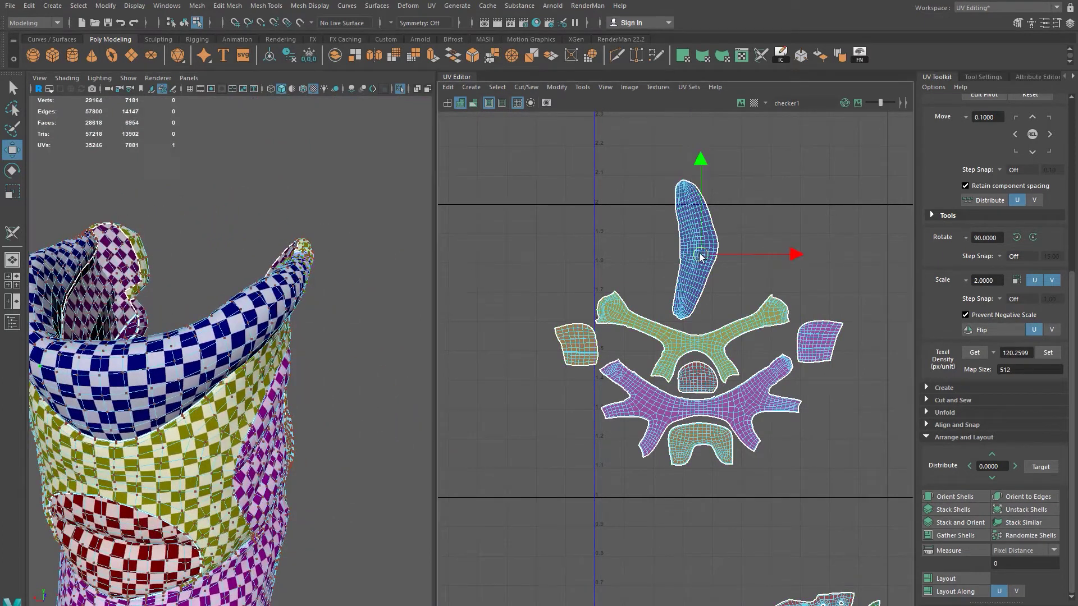
# Step: Select the whole collar UV shell and rotate it until horizontal with both tips pointing up
pyautogui.moveTo(699, 253); pyautogui.dragTo(679, 232, button='right')
pyautogui.click(698, 251)
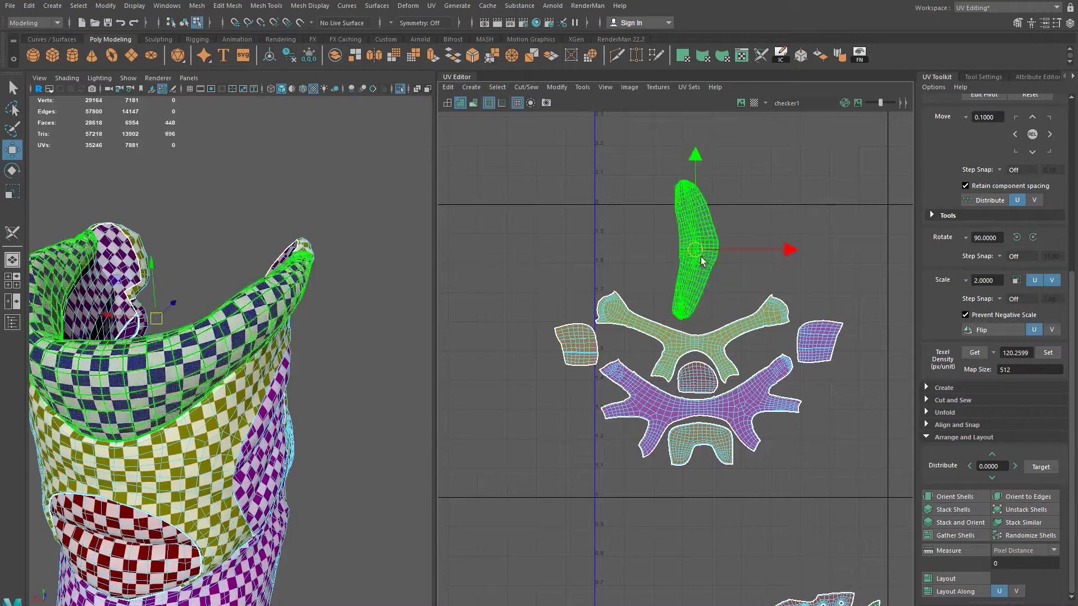
pyautogui.press('e')
pyautogui.moveTo(789, 236); pyautogui.dragTo(705, 349)
pyautogui.keyDown('alt'); pyautogui.moveTo(225, 271); pyautogui.dragTo(256, 243); pyautogui.keyUp('alt')
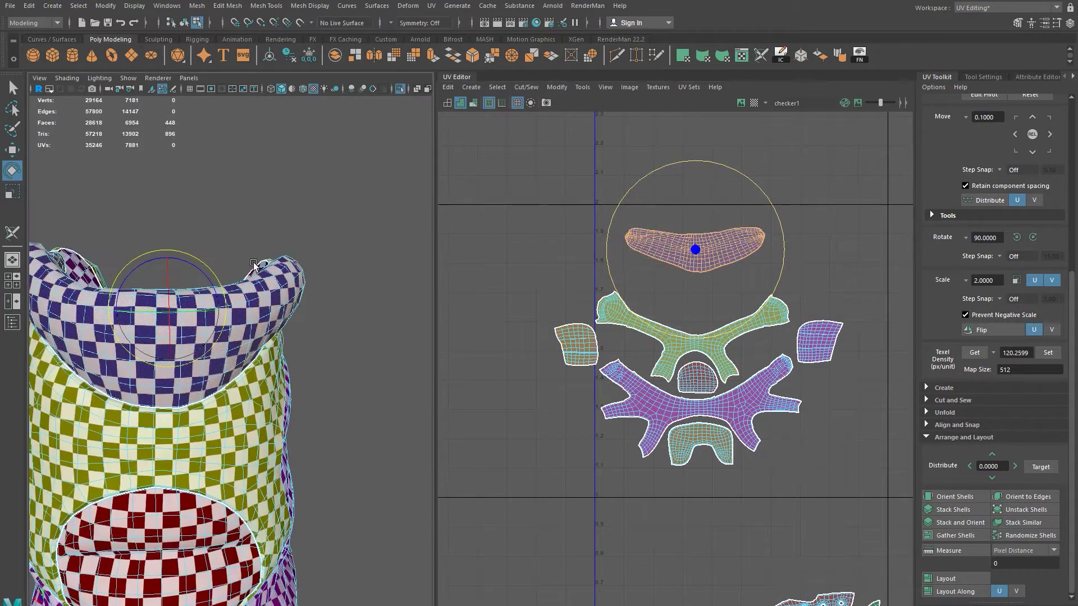
# Step: Move the collar UV shell down into the curve between the upper shaft shell's long arms
pyautogui.keyDown('alt'); pyautogui.moveTo(256, 243); pyautogui.dragTo(275, 177, button='middle'); pyautogui.keyUp('alt')
pyautogui.press('w')
pyautogui.moveTo(694, 260); pyautogui.dragTo(696, 313)
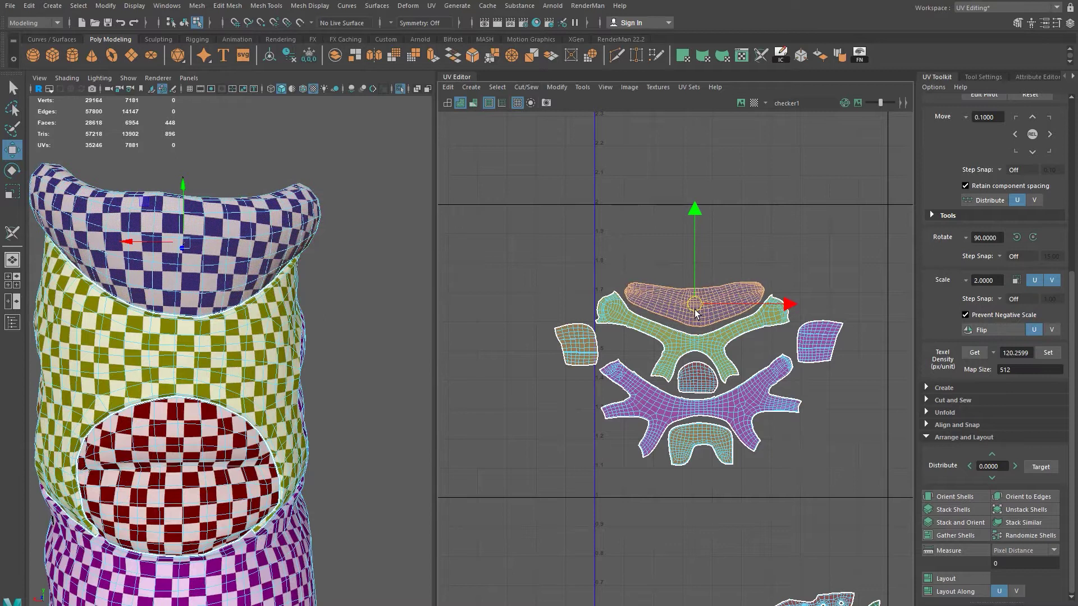
# Step: Try enlarging the collar UV shell, compare its checker size with the neighbouring back panels, and undo the scaling
pyautogui.keyDown('alt'); pyautogui.moveTo(222, 336); pyautogui.dragTo(163, 305, button='right'); pyautogui.keyUp('alt')
pyautogui.keyDown('alt'); pyautogui.moveTo(253, 401); pyautogui.dragTo(344, 403); pyautogui.keyUp('alt')
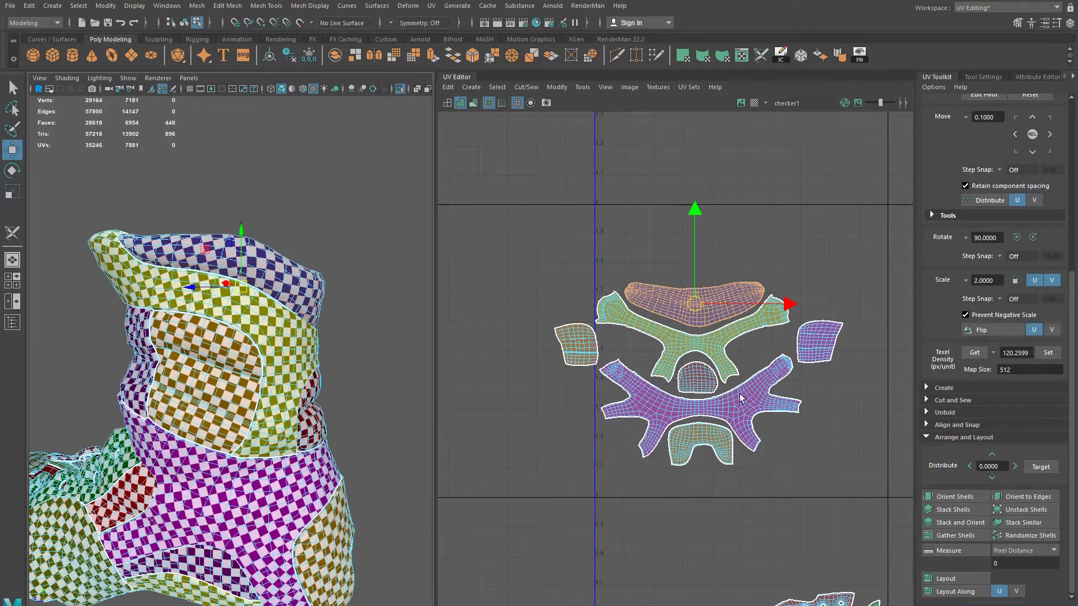
pyautogui.press('r')
pyautogui.moveTo(696, 306); pyautogui.dragTo(742, 287)
pyautogui.keyDown('alt'); pyautogui.moveTo(306, 341); pyautogui.dragTo(173, 328); pyautogui.keyUp('alt')
pyautogui.keyDown('alt'); pyautogui.moveTo(202, 330); pyautogui.dragTo(271, 314, button='right'); pyautogui.keyUp('alt')
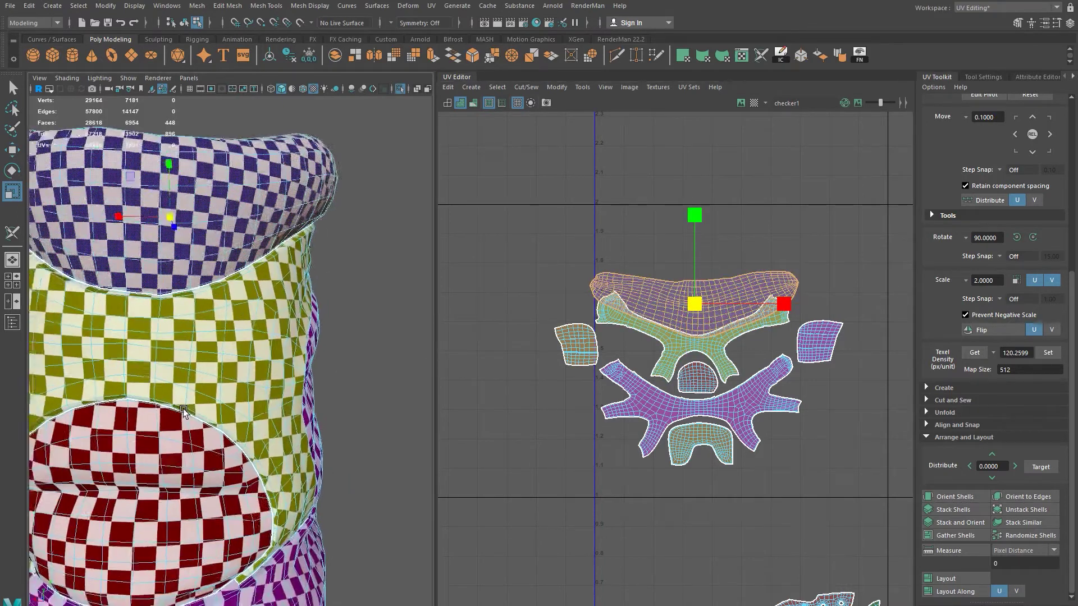
pyautogui.keyDown('alt'); pyautogui.moveTo(270, 315); pyautogui.dragTo(264, 281); pyautogui.keyUp('alt')
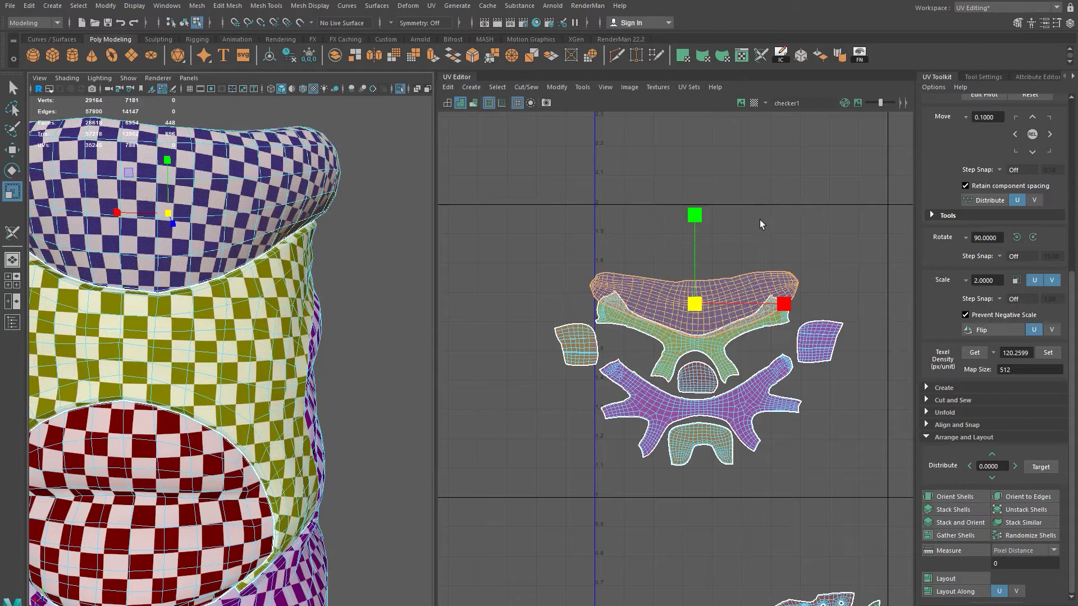
pyautogui.hotkey('ctrl', 'z')
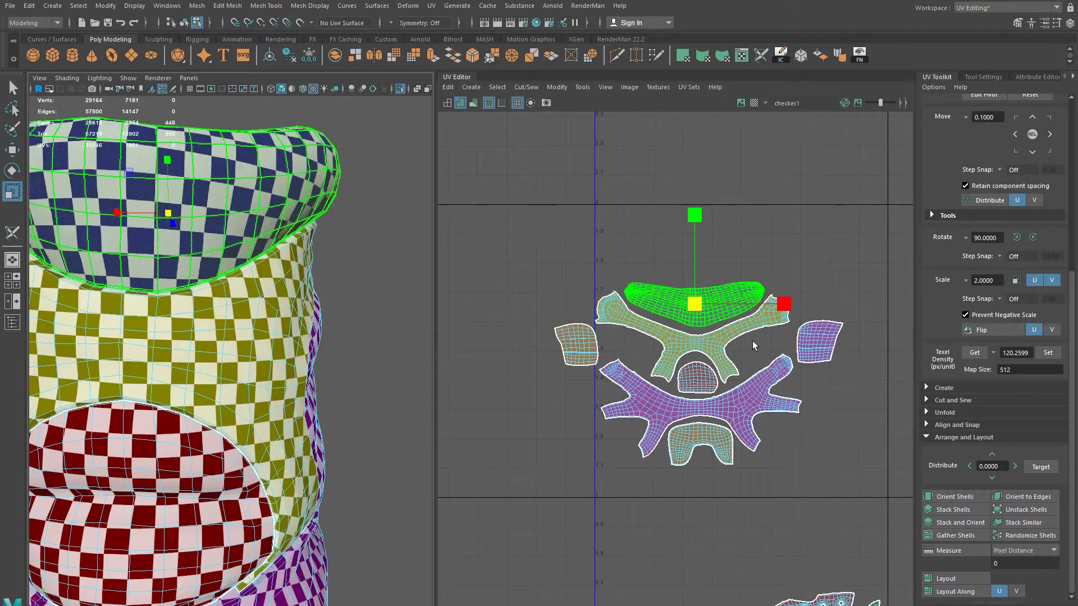
# Step: Examine the boot's side panels and compare them with the arranged and unarranged UV shells
pyautogui.keyDown('alt'); pyautogui.moveTo(818, 469); pyautogui.dragTo(808, 342, button='middle'); pyautogui.keyUp('alt')
pyautogui.keyDown('alt'); pyautogui.moveTo(864, 446); pyautogui.dragTo(814, 456, button='right'); pyautogui.keyUp('alt')
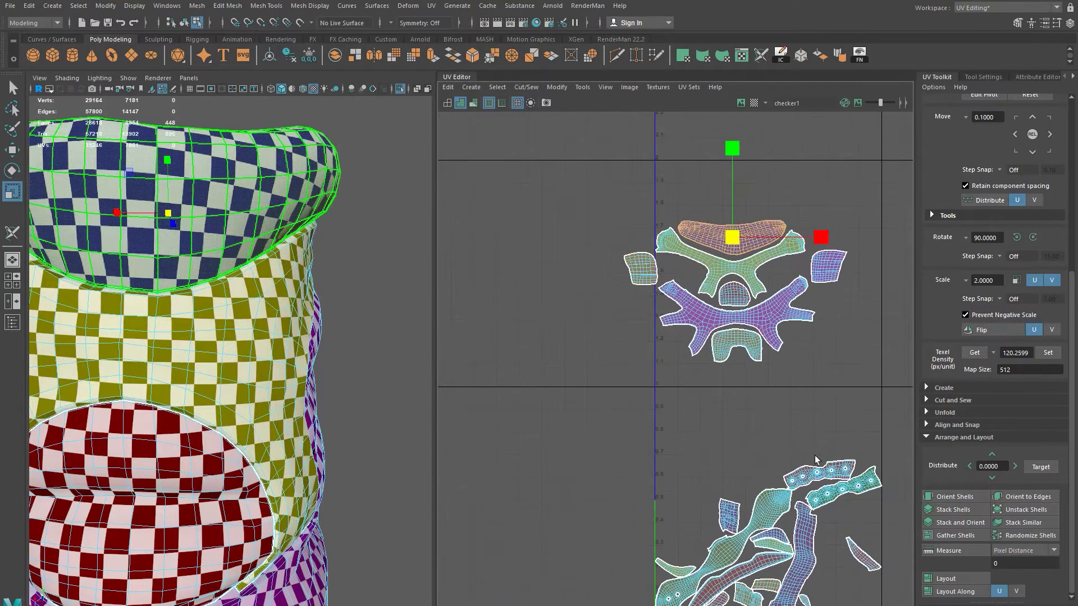
pyautogui.keyDown('alt'); pyautogui.moveTo(814, 456); pyautogui.dragTo(790, 346, button='middle'); pyautogui.keyUp('alt')
pyautogui.keyDown('alt'); pyautogui.moveTo(272, 301); pyautogui.dragTo(102, 303, button='right'); pyautogui.keyUp('alt')
pyautogui.keyDown('alt'); pyautogui.moveTo(103, 303); pyautogui.dragTo(294, 346); pyautogui.keyUp('alt')
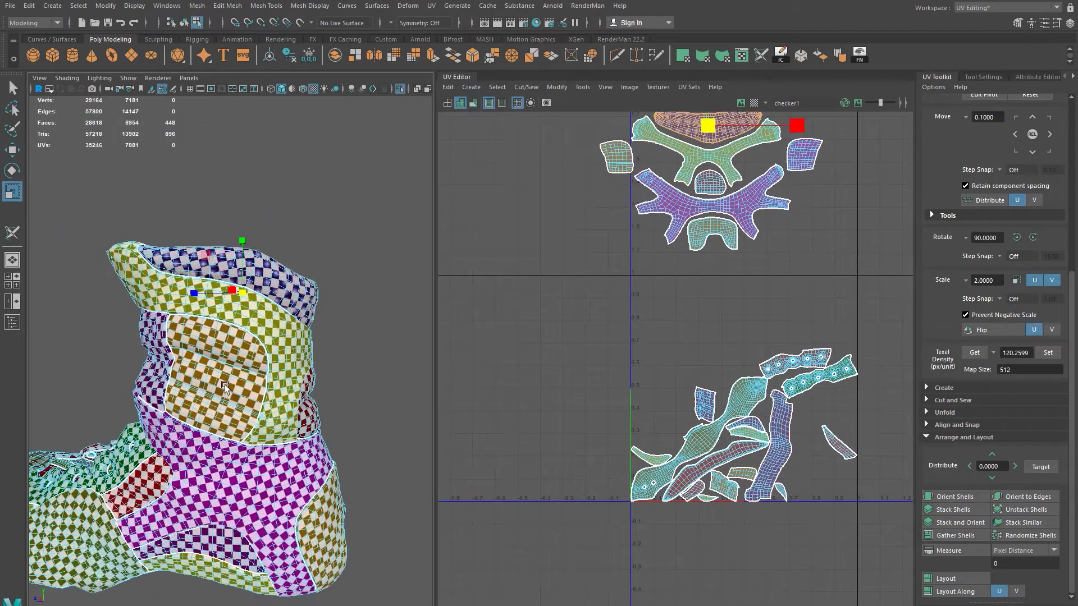
pyautogui.keyDown('alt'); pyautogui.moveTo(226, 384); pyautogui.dragTo(277, 282, button='middle'); pyautogui.keyUp('alt')
pyautogui.keyDown('alt'); pyautogui.moveTo(228, 306); pyautogui.dragTo(219, 306); pyautogui.keyUp('alt')
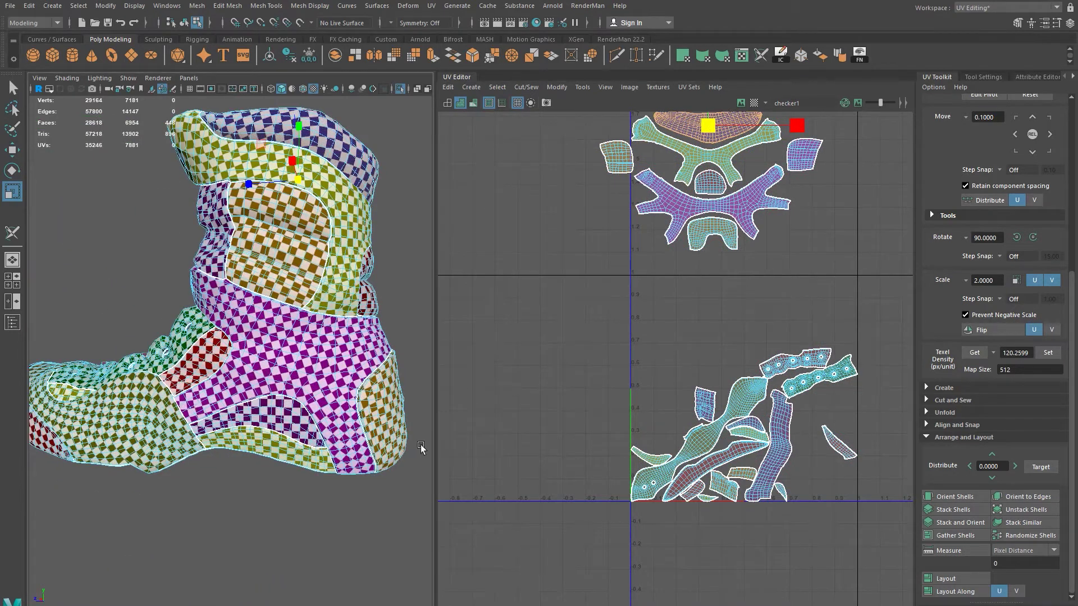
pyautogui.keyDown('alt'); pyautogui.moveTo(713, 419); pyautogui.dragTo(720, 434, button='middle'); pyautogui.keyUp('alt')
# Step: Select the yellow strip shell on the boot's lower side and move it below the large purple shell's lower-left arm
pyautogui.moveTo(291, 453); pyautogui.dragTo(253, 347, button='right')
pyautogui.moveTo(288, 456); pyautogui.dragTo(331, 337, button='right')
pyautogui.moveTo(780, 459); pyautogui.dragTo(720, 420, button='right')
pyautogui.keyDown('alt'); pyautogui.moveTo(275, 455); pyautogui.dragTo(294, 399); pyautogui.keyUp('alt')
pyautogui.click(291, 396)
pyautogui.press('w')
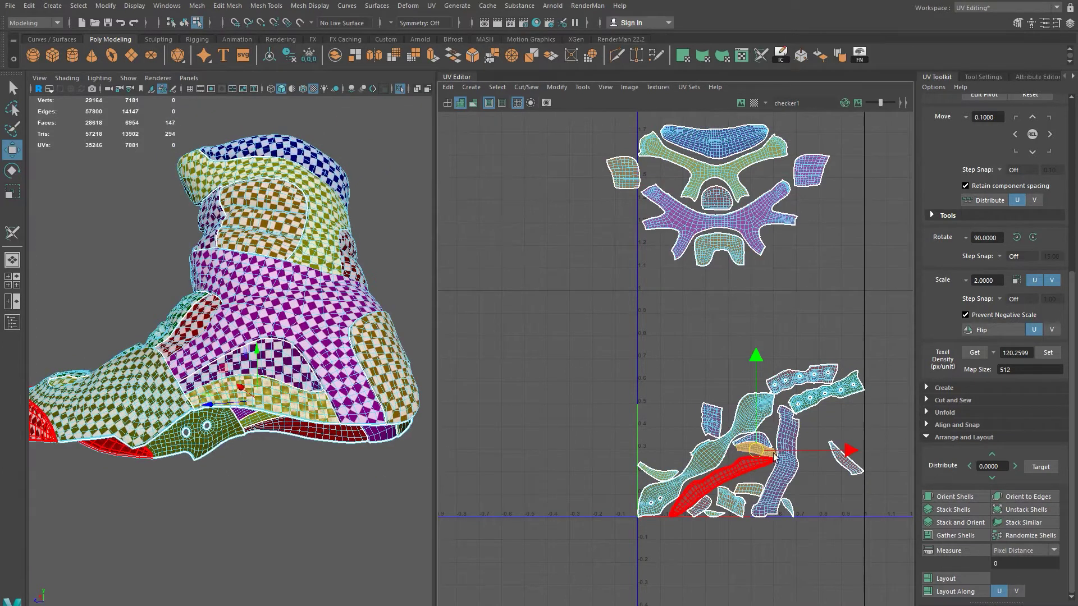
pyautogui.moveTo(754, 448); pyautogui.dragTo(640, 251)
pyautogui.keyDown('alt'); pyautogui.moveTo(645, 254); pyautogui.dragTo(761, 375, button='right'); pyautogui.keyUp('alt')
pyautogui.keyDown('alt'); pyautogui.moveTo(641, 256); pyautogui.dragTo(648, 306, button='middle'); pyautogui.keyUp('alt')
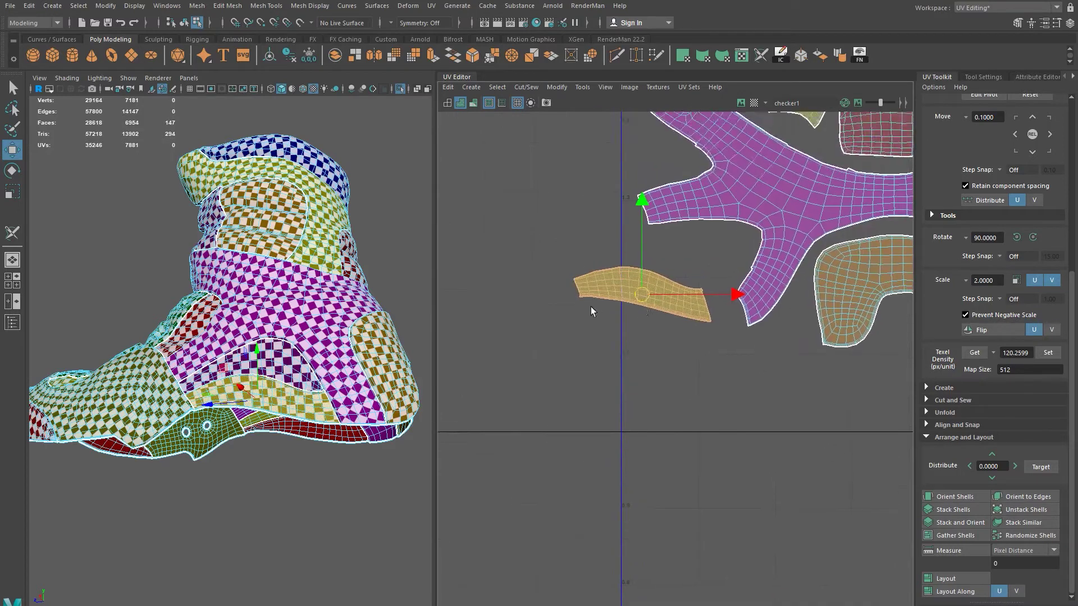
# Step: Fine-tune the yellow strip shell's position against the lower-left leg of the large purple shell
pyautogui.scroll(2, 584, 331)
pyautogui.scroll(5, 275, 405)
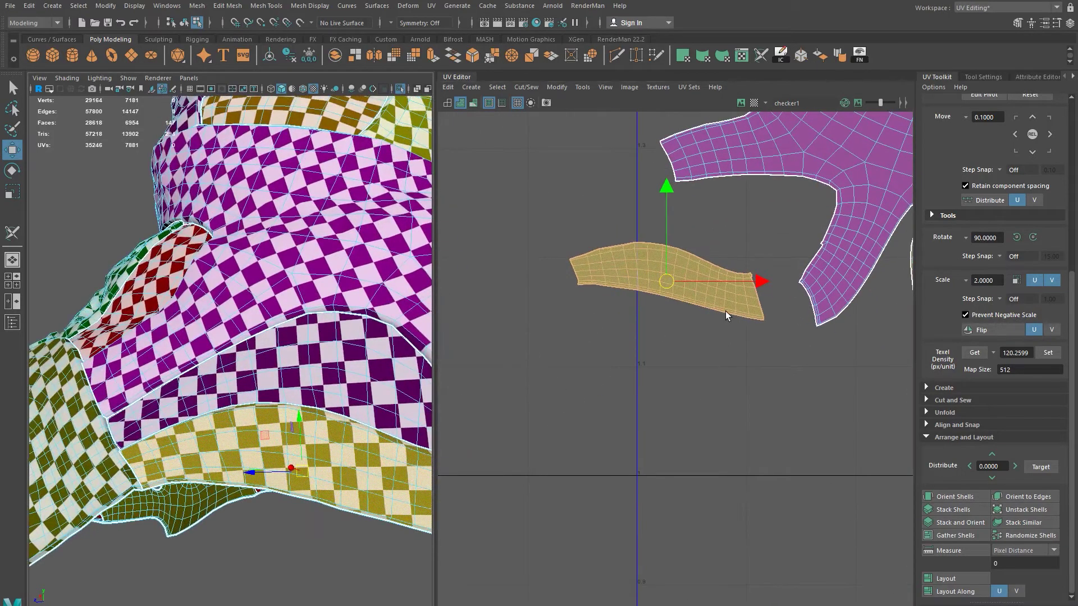
pyautogui.keyDown('alt'); pyautogui.moveTo(367, 317); pyautogui.dragTo(306, 303); pyautogui.keyUp('alt')
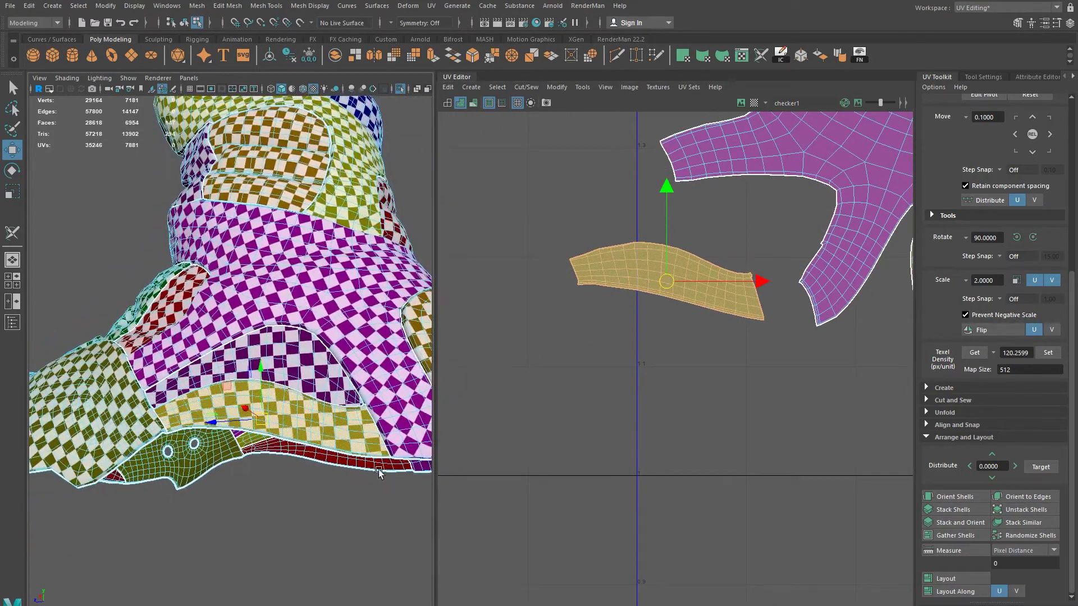
pyautogui.moveTo(669, 283); pyautogui.dragTo(707, 294)
pyautogui.keyDown('alt'); pyautogui.moveTo(786, 371); pyautogui.dragTo(472, 286, button='right'); pyautogui.keyUp('alt')
pyautogui.keyDown('alt'); pyautogui.moveTo(687, 341); pyautogui.dragTo(513, 196, button='middle'); pyautogui.keyUp('alt')
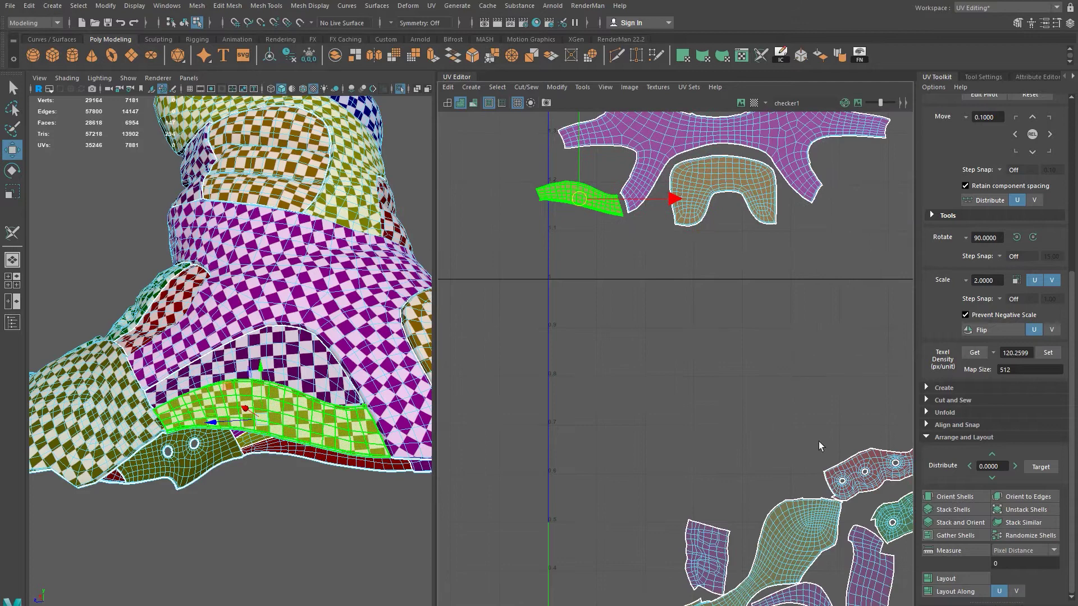
# Step: Select the matching lower strip shell on the boot's opposite side and move it near the purple shell's lower-right leg
pyautogui.scroll(-3, 838, 443)
pyautogui.keyDown('alt'); pyautogui.moveTo(367, 429); pyautogui.dragTo(118, 433); pyautogui.keyUp('alt')
pyautogui.doubleClick(116, 434)
pyautogui.keyDown('alt'); pyautogui.moveTo(719, 415); pyautogui.dragTo(458, 305, button='middle'); pyautogui.keyUp('alt')
pyautogui.moveTo(662, 444); pyautogui.dragTo(584, 193)
pyautogui.keyDown('alt'); pyautogui.moveTo(564, 233); pyautogui.dragTo(803, 349, button='right'); pyautogui.keyUp('alt')
pyautogui.keyDown('alt'); pyautogui.moveTo(609, 156); pyautogui.dragTo(645, 368, button='middle'); pyautogui.keyUp('alt')
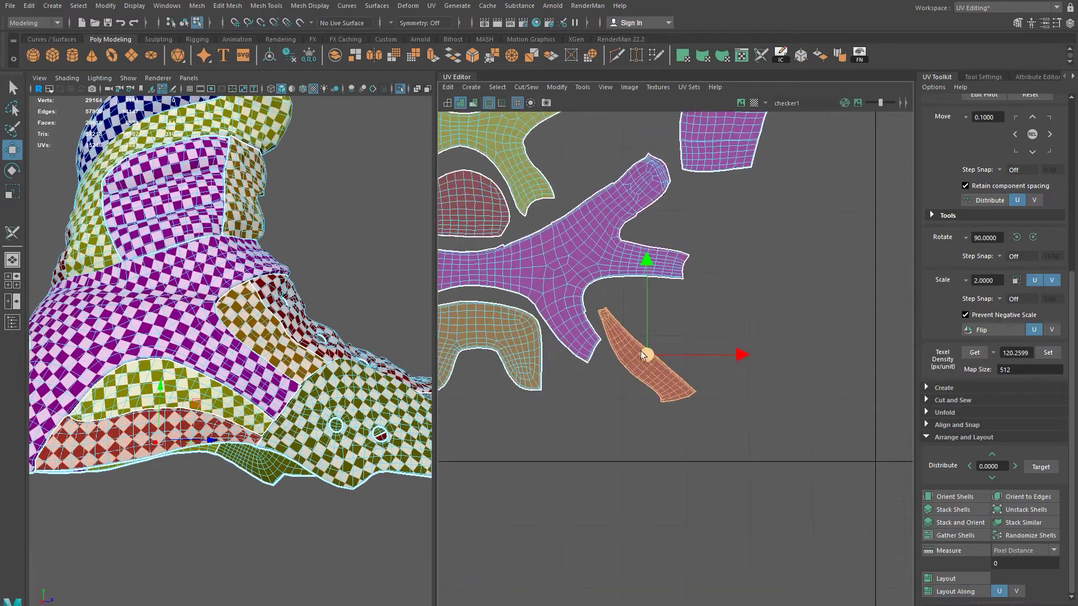
# Step: Rotate the strip shell to lie nearly horizontal and fit it beside the purple shell's lower-right leg
pyautogui.keyDown('alt'); pyautogui.moveTo(646, 368); pyautogui.dragTo(710, 437, button='right'); pyautogui.keyUp('alt')
pyautogui.press('e')
pyautogui.moveTo(731, 376); pyautogui.dragTo(551, 395)
pyautogui.press('w')
pyautogui.moveTo(644, 359)
pyautogui.mouseDown()
pyautogui.moveTo(651, 345)
pyautogui.moveTo(657, 354)
pyautogui.mouseUp()
pyautogui.keyDown('alt'); pyautogui.moveTo(198, 414); pyautogui.dragTo(229, 411); pyautogui.keyUp('alt')
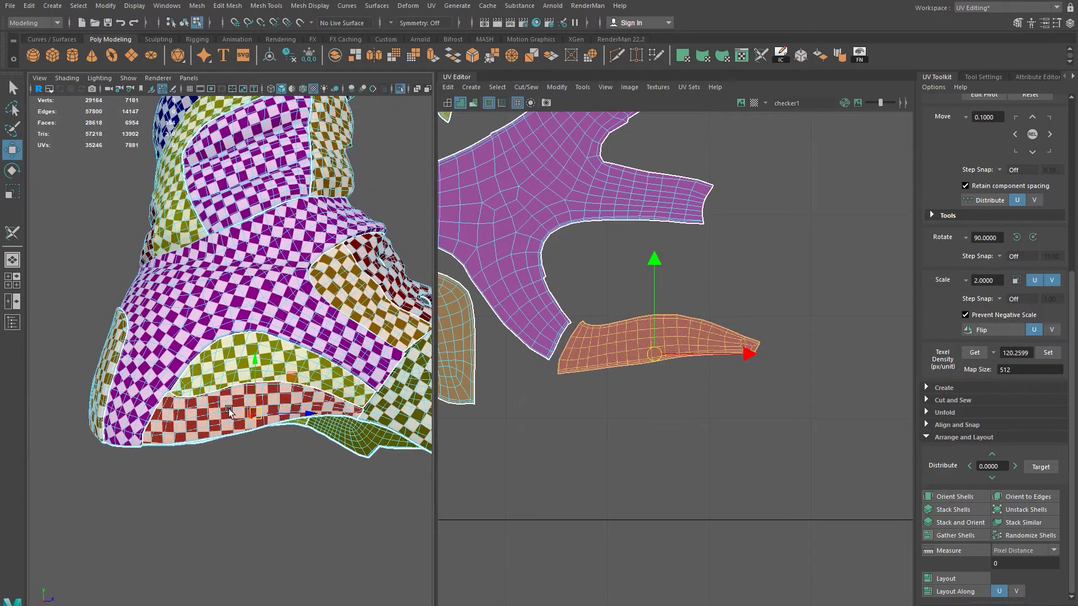
# Step: Select the curved yellow panel shell above the red strip and move it out of the unsorted shells to that strip
pyautogui.scroll(2, 229, 412)
pyautogui.click(145, 356)
pyautogui.click(224, 392)
pyautogui.moveTo(253, 421)
pyautogui.keyDown('alt'); pyautogui.mouseDown()
pyautogui.moveTo(268, 422)
pyautogui.moveTo(239, 435)
pyautogui.mouseUp(); pyautogui.keyUp('alt')
pyautogui.keyDown('alt'); pyautogui.moveTo(711, 439); pyautogui.dragTo(575, 443, button='right'); pyautogui.keyUp('alt')
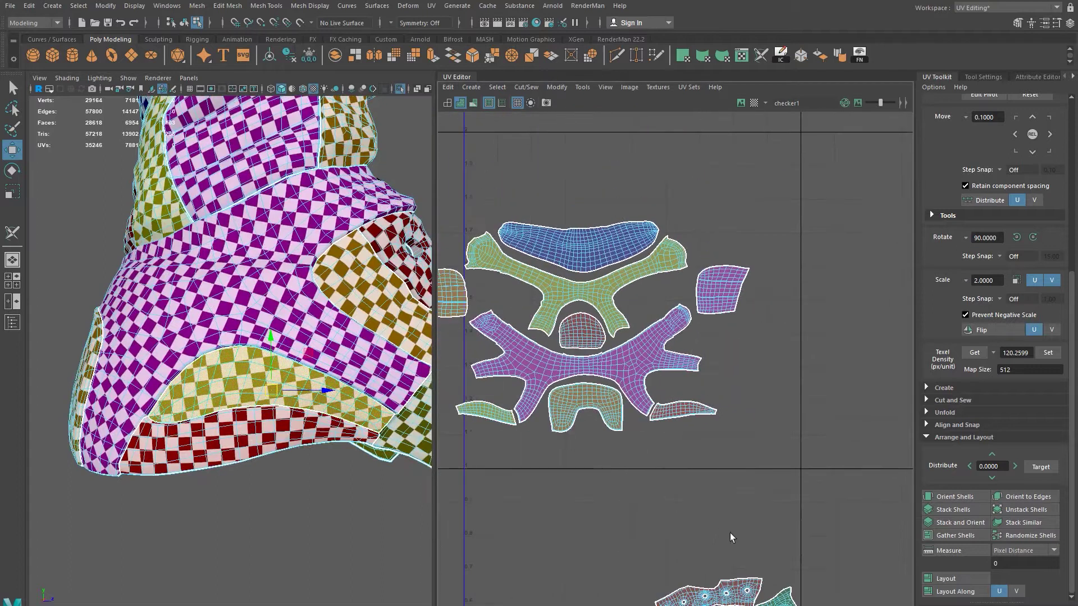
pyautogui.keyDown('alt'); pyautogui.moveTo(732, 535); pyautogui.dragTo(738, 433, button='middle'); pyautogui.keyUp('alt')
pyautogui.keyDown('alt'); pyautogui.moveTo(825, 474); pyautogui.dragTo(796, 479, button='right'); pyautogui.keyUp('alt')
pyautogui.keyDown('alt'); pyautogui.moveTo(796, 478); pyautogui.dragTo(755, 416, button='middle'); pyautogui.keyUp('alt')
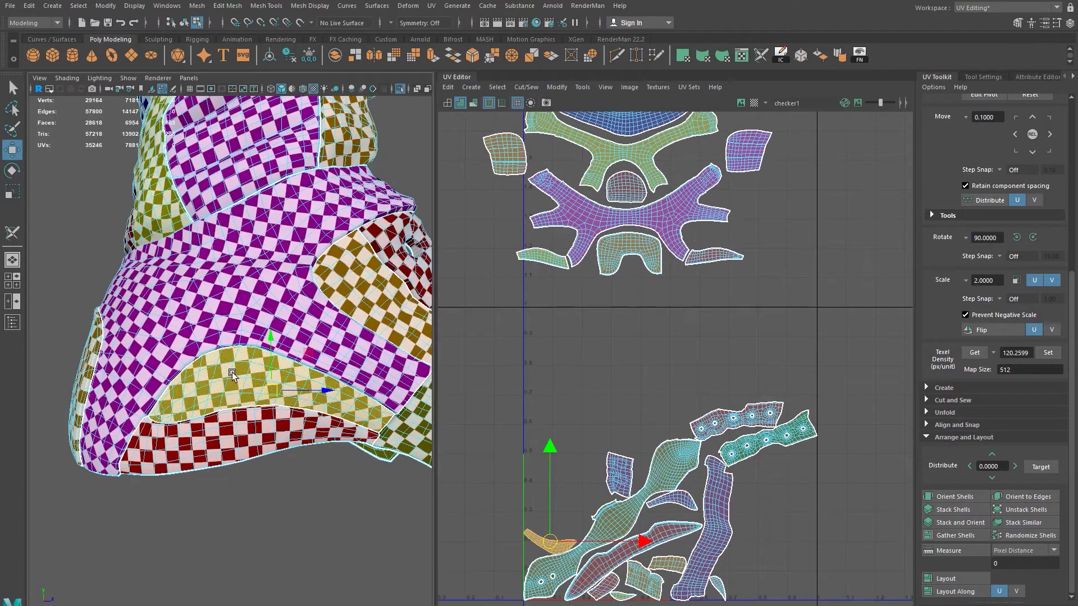
pyautogui.moveTo(548, 546); pyautogui.dragTo(741, 270)
pyautogui.keyDown('alt'); pyautogui.moveTo(671, 281); pyautogui.dragTo(755, 321, button='right'); pyautogui.keyUp('alt')
pyautogui.keyDown('alt'); pyautogui.moveTo(755, 320); pyautogui.dragTo(604, 506, button='middle'); pyautogui.keyUp('alt')
pyautogui.keyDown('alt'); pyautogui.moveTo(604, 505); pyautogui.dragTo(661, 496, button='right'); pyautogui.keyUp('alt')
# Step: Rotate the curved yellow panel shell so it arches upward and place it directly above the red strip shell
pyautogui.press('e')
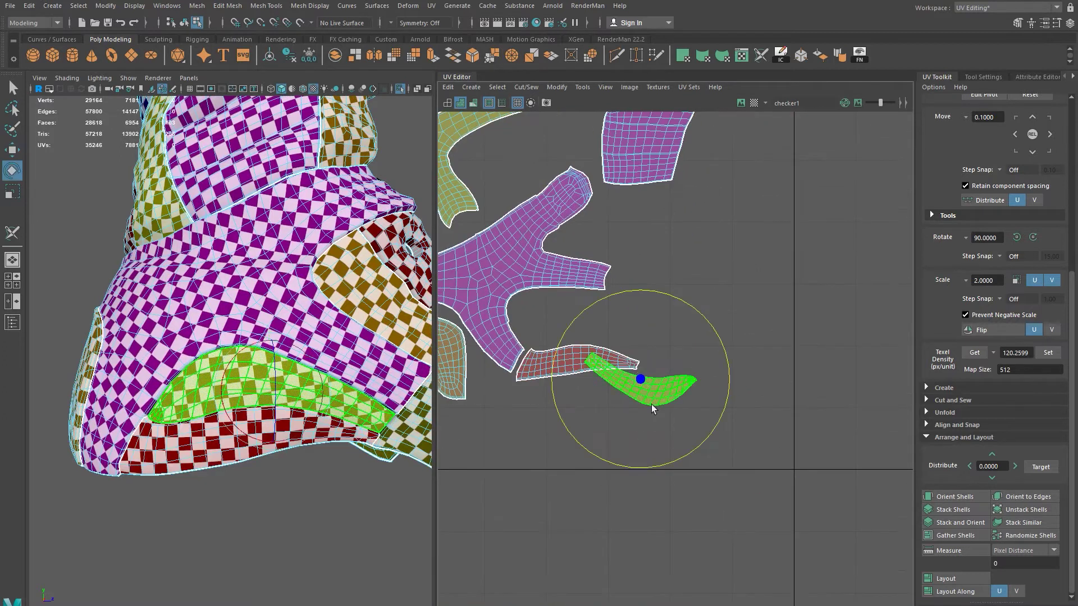
pyautogui.moveTo(651, 404); pyautogui.dragTo(501, 445)
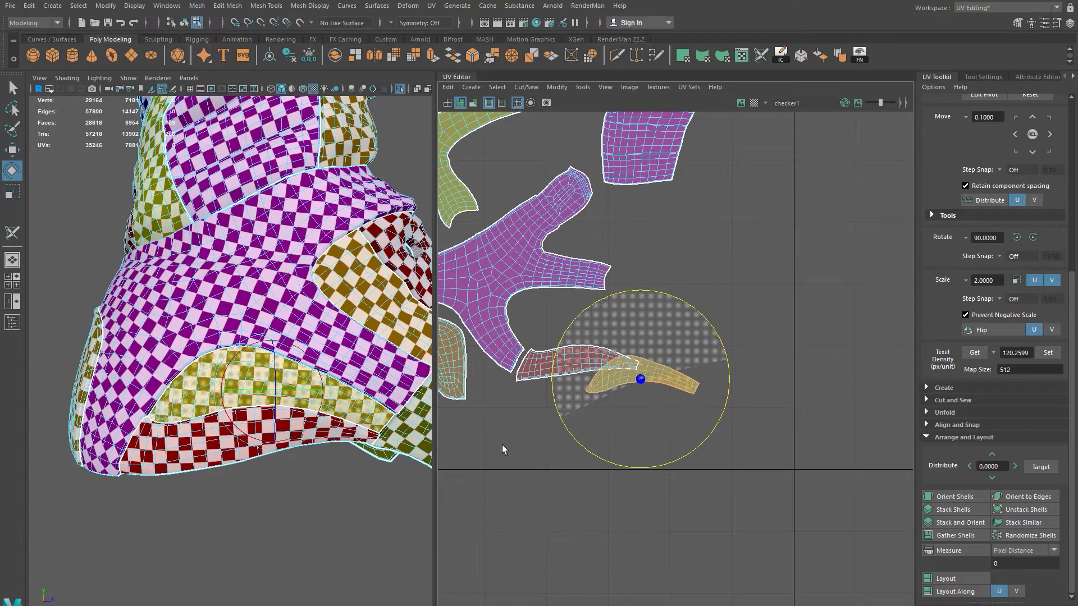
pyautogui.press('w')
pyautogui.moveTo(639, 375); pyautogui.dragTo(585, 329)
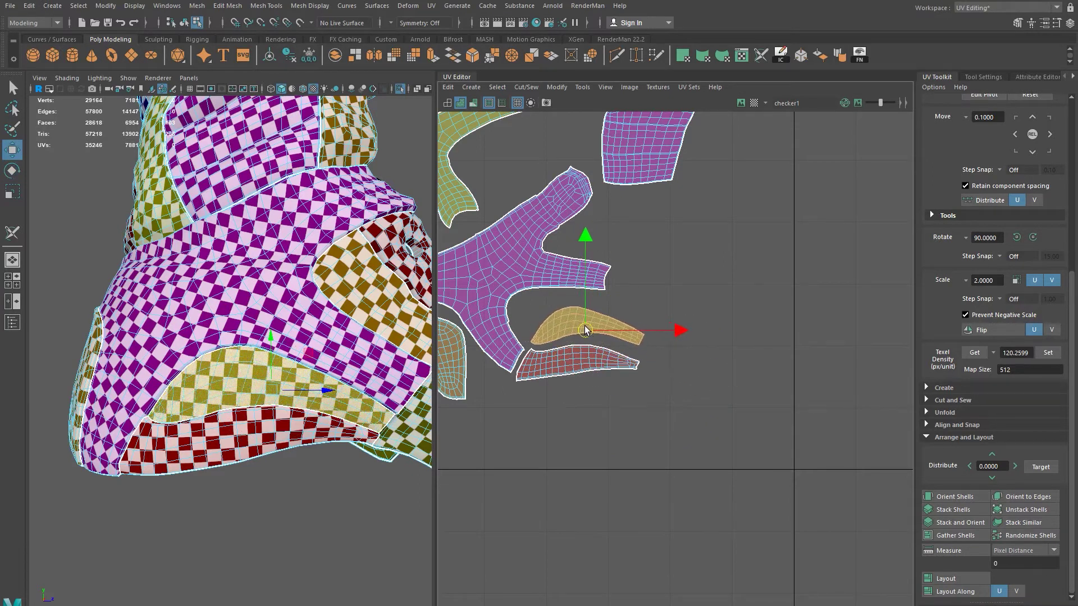
# Step: Refine the curved yellow panel shell's rotation and spacing above the red strip shell
pyautogui.press('e')
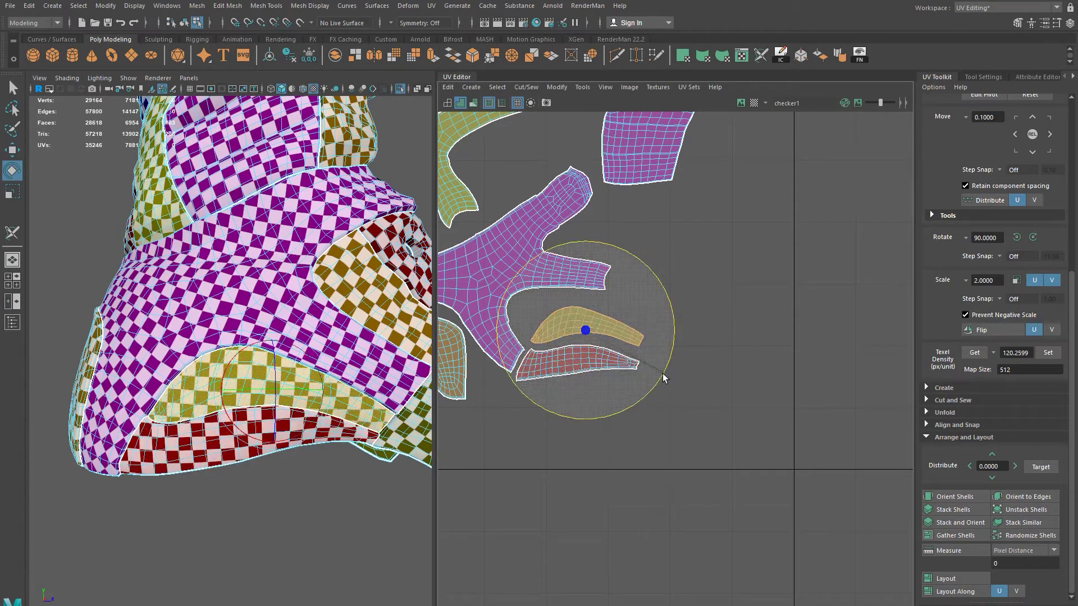
pyautogui.moveTo(662, 379); pyautogui.dragTo(662, 380)
pyautogui.press('w')
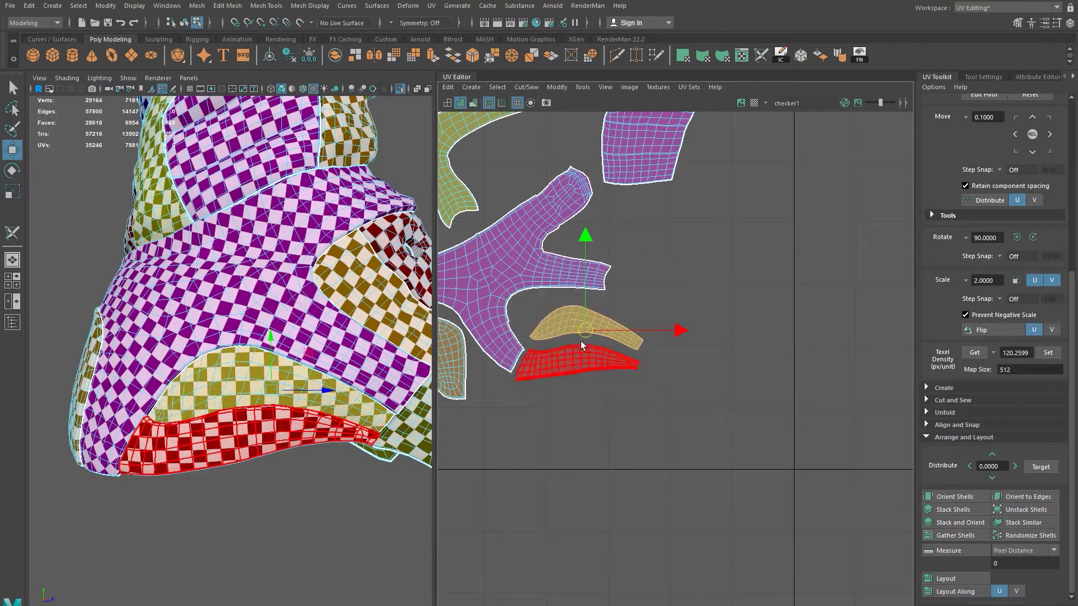
pyautogui.moveTo(584, 336); pyautogui.dragTo(588, 336)
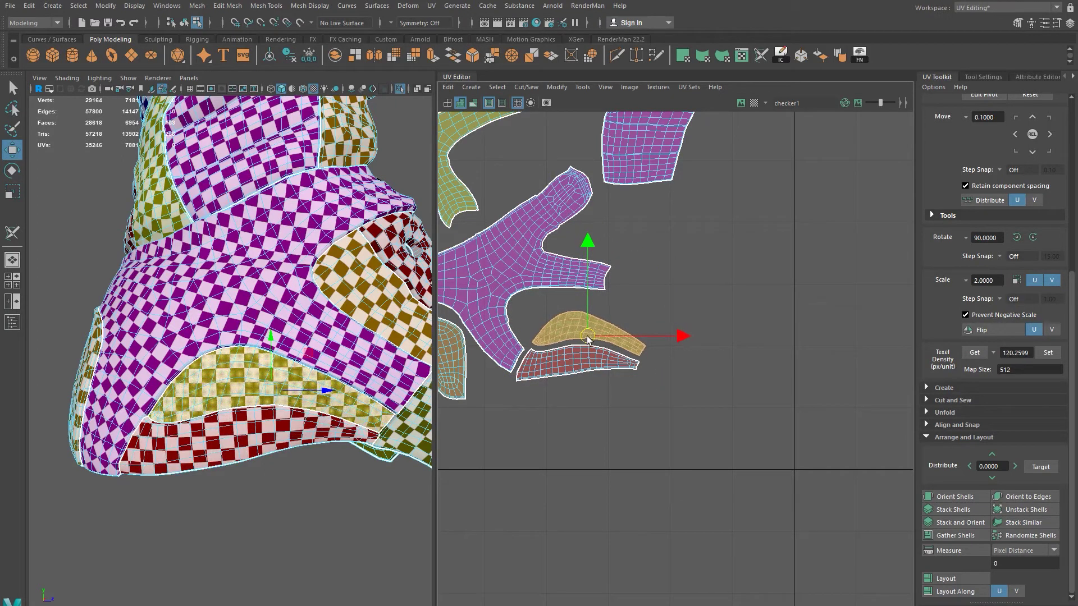
pyautogui.moveTo(587, 335); pyautogui.dragTo(587, 332)
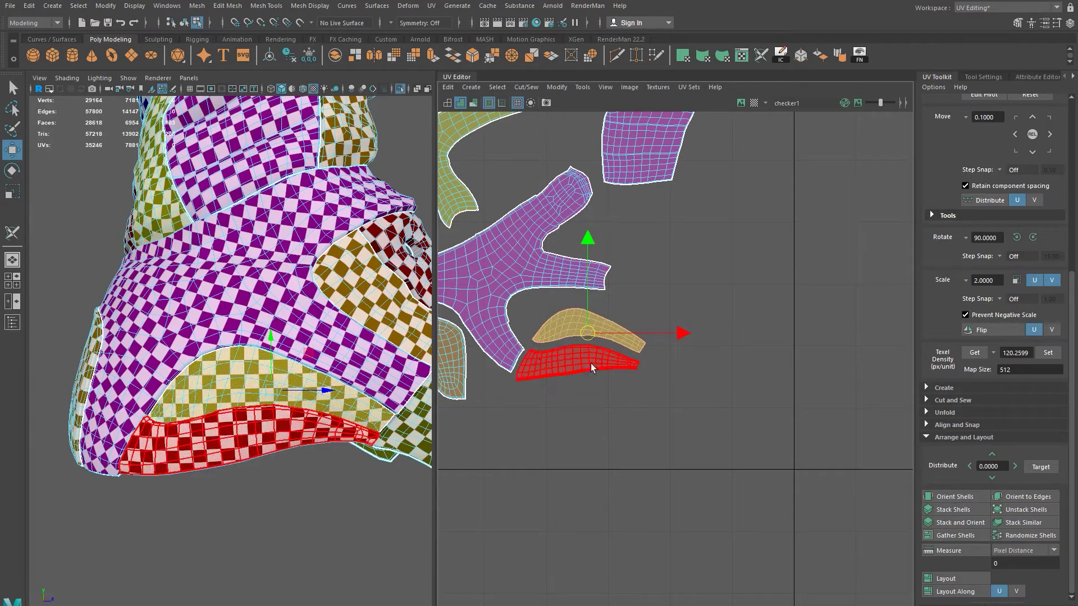
# Step: Nudge the yellow panel and red strip shells away from the purple leg and adjust the vertical gap between them
pyautogui.scroll(3, 526, 335)
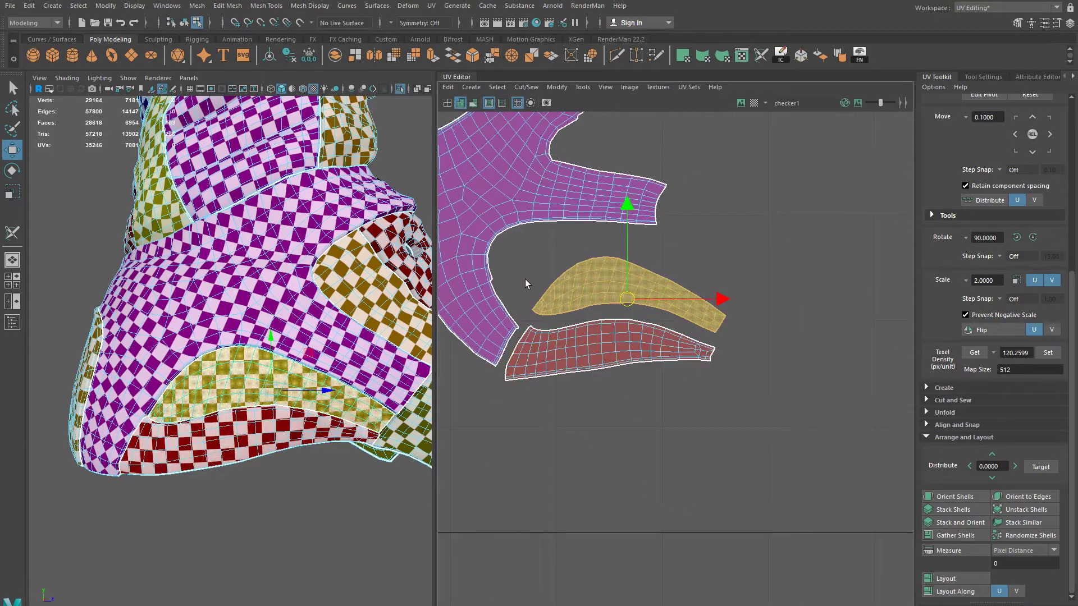
pyautogui.keyDown('shift'); pyautogui.click(587, 335); pyautogui.keyUp('shift')
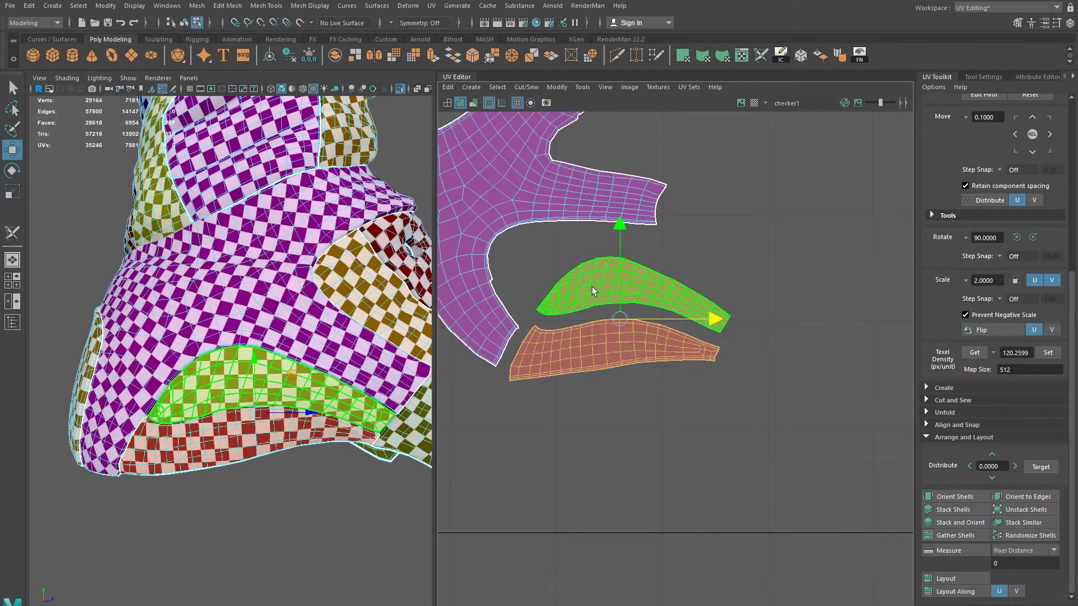
pyautogui.click(604, 265)
pyautogui.moveTo(604, 265); pyautogui.dragTo(601, 315)
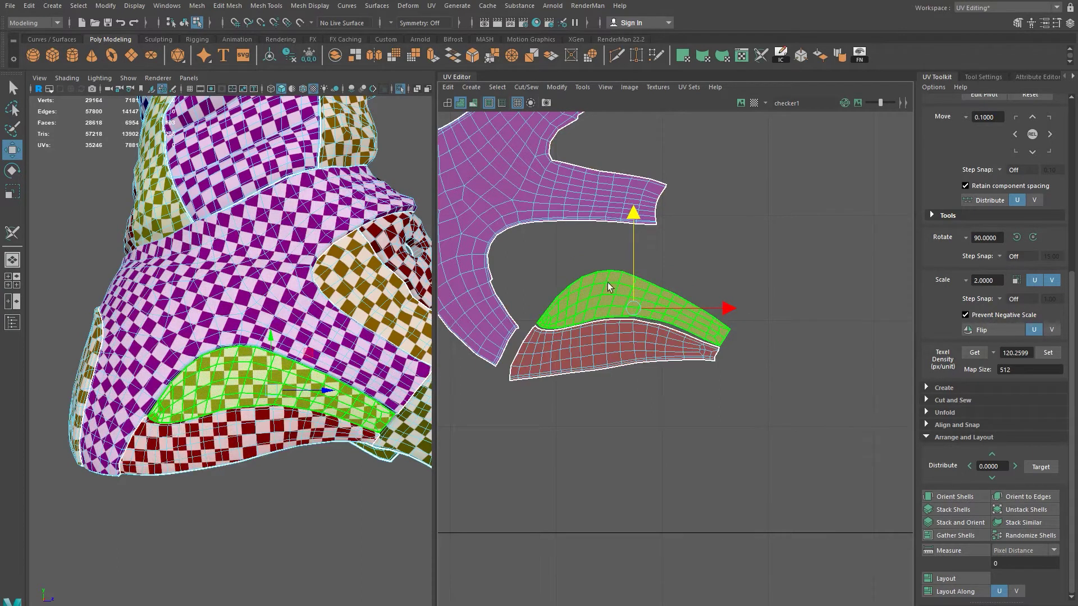
pyautogui.moveTo(637, 225); pyautogui.dragTo(636, 215)
# Step: Select the curved purple panel shell on the boot's other side and move it above the lower-left yellow strip shell
pyautogui.scroll(-2, 710, 414)
pyautogui.keyDown('alt'); pyautogui.moveTo(681, 426); pyautogui.dragTo(799, 471, button='middle'); pyautogui.keyUp('alt')
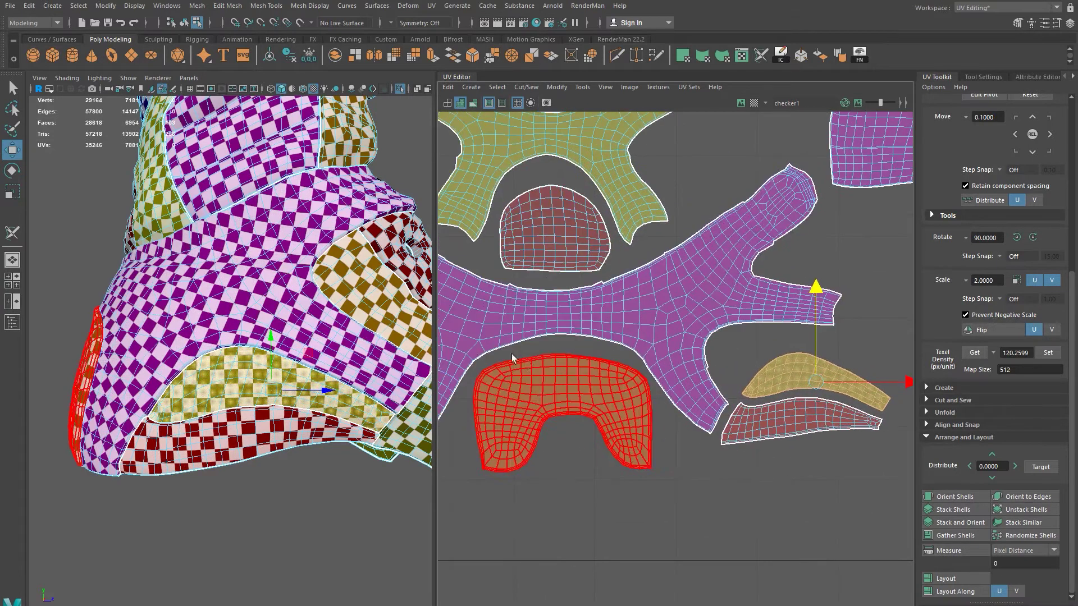
pyautogui.scroll(-2, 665, 400)
pyautogui.keyDown('alt'); pyautogui.moveTo(666, 399); pyautogui.dragTo(385, 368, button='middle'); pyautogui.keyUp('alt')
pyautogui.keyDown('alt'); pyautogui.moveTo(385, 368); pyautogui.dragTo(185, 398); pyautogui.keyUp('alt')
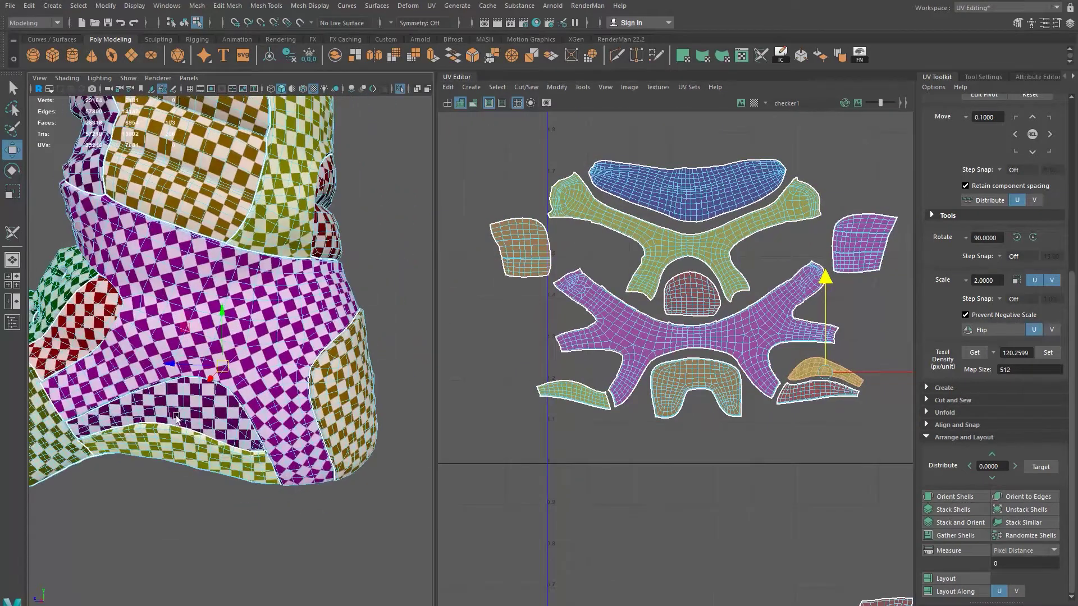
pyautogui.click(177, 404)
pyautogui.scroll(-2, 679, 455)
pyautogui.scroll(3, 753, 438)
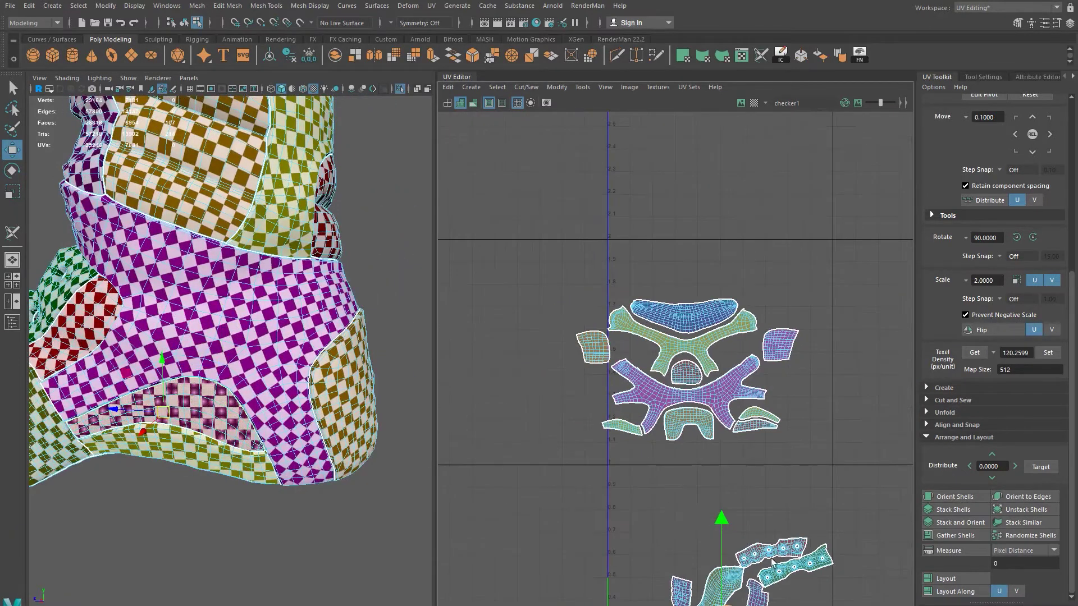
pyautogui.moveTo(695, 470); pyautogui.dragTo(591, 272, button='middle')
pyautogui.scroll(5, 632, 242)
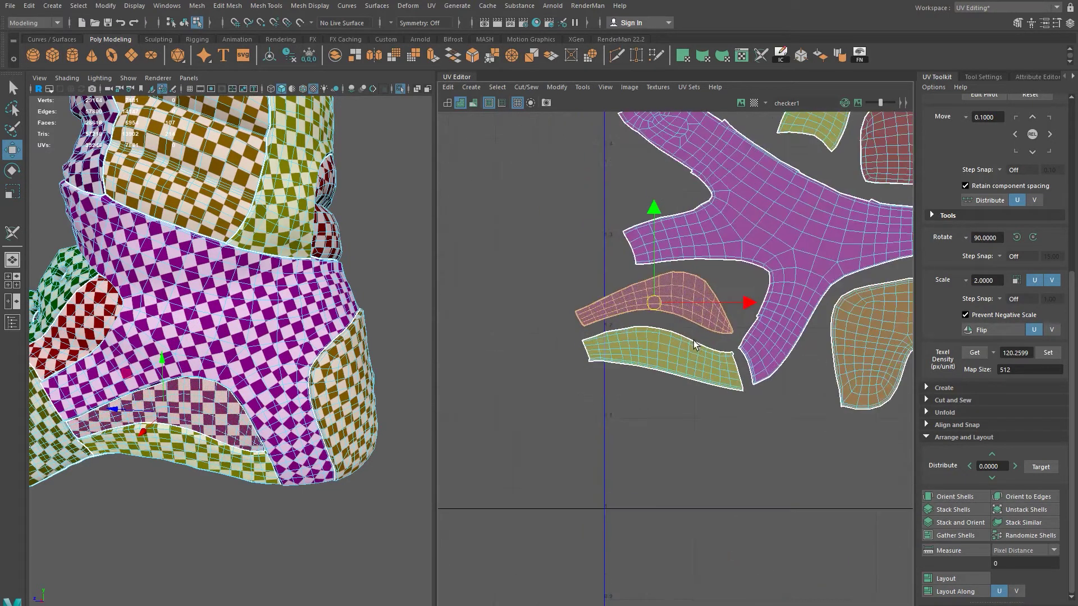
# Step: Nudge the curved panel shell slightly down and left to sit closer to the yellow strip shell
pyautogui.keyDown('alt'); pyautogui.moveTo(128, 431); pyautogui.dragTo(137, 427); pyautogui.keyUp('alt')
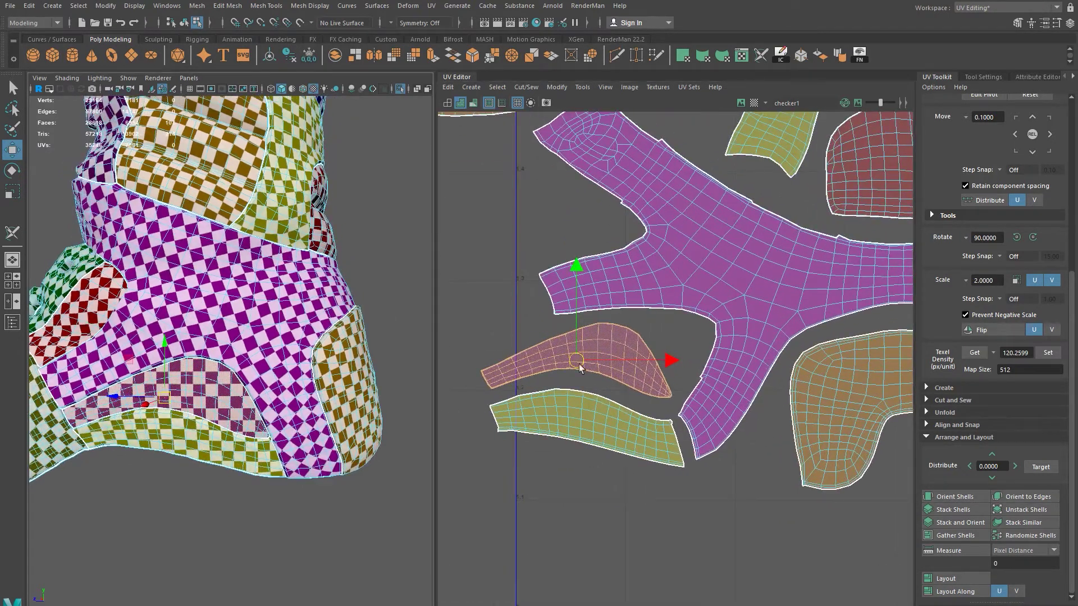
pyautogui.moveTo(576, 364); pyautogui.dragTo(572, 371, button='middle')
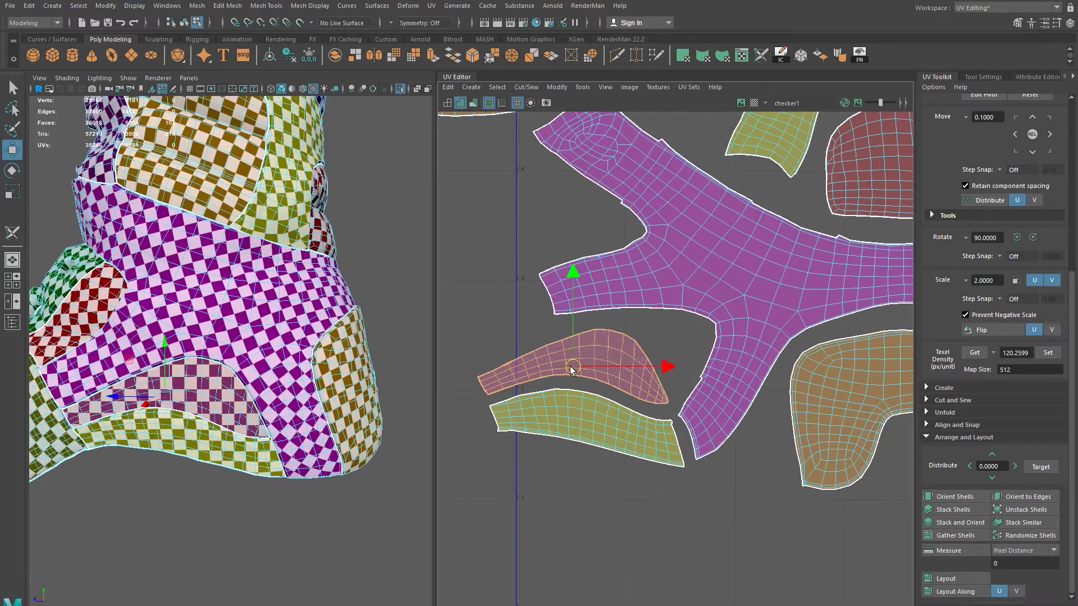
pyautogui.scroll(-6, 658, 414)
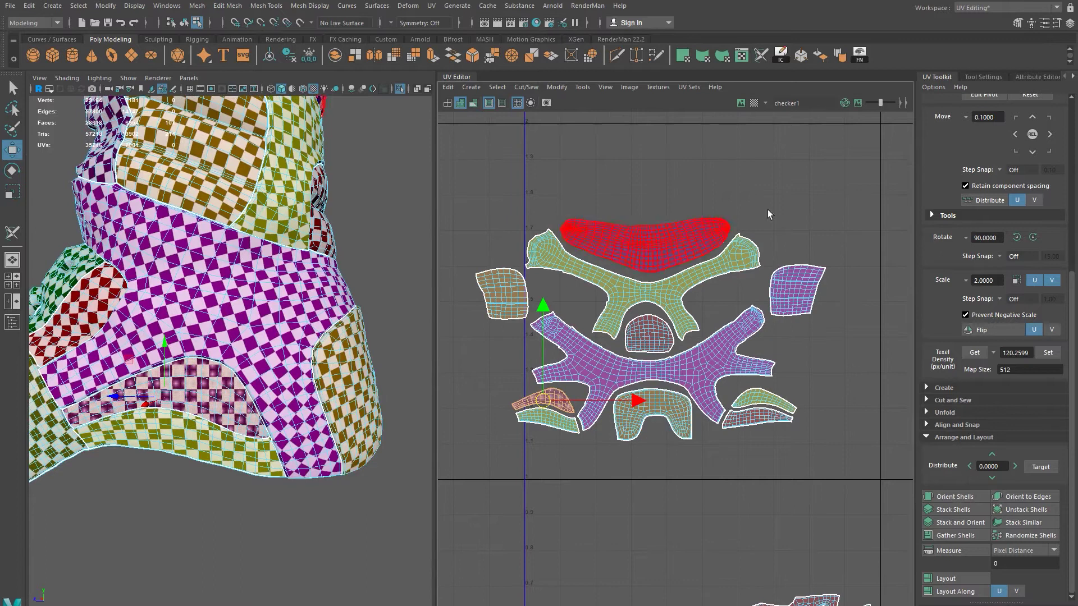
# Step: Select the red patch shell on the boot's instep and move it beside the large purple shell's left arms
pyautogui.scroll(-2, 644, 438)
pyautogui.keyDown('alt'); pyautogui.moveTo(684, 463); pyautogui.dragTo(675, 398, button='middle'); pyautogui.keyUp('alt')
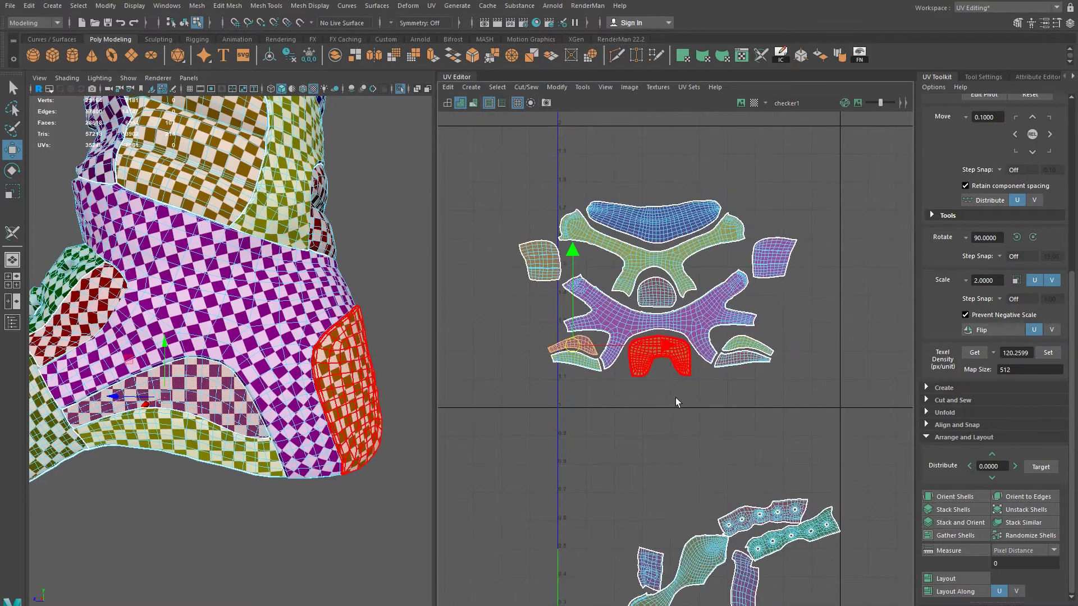
pyautogui.keyDown('alt'); pyautogui.moveTo(750, 445); pyautogui.dragTo(738, 305, button='middle'); pyautogui.keyUp('alt')
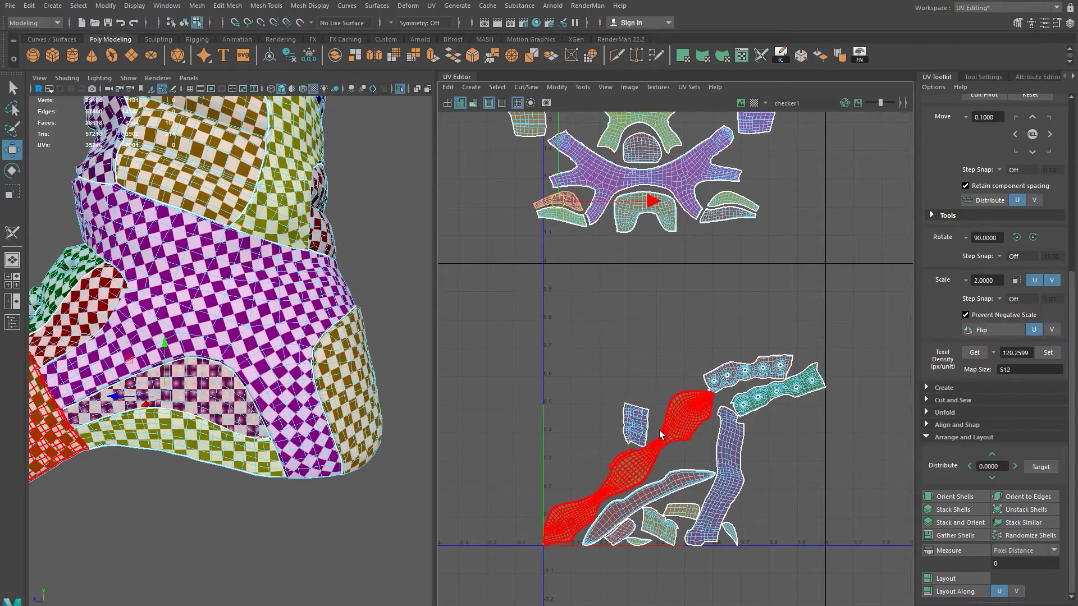
pyautogui.keyDown('alt'); pyautogui.moveTo(629, 406); pyautogui.dragTo(696, 359, button='middle'); pyautogui.keyUp('alt')
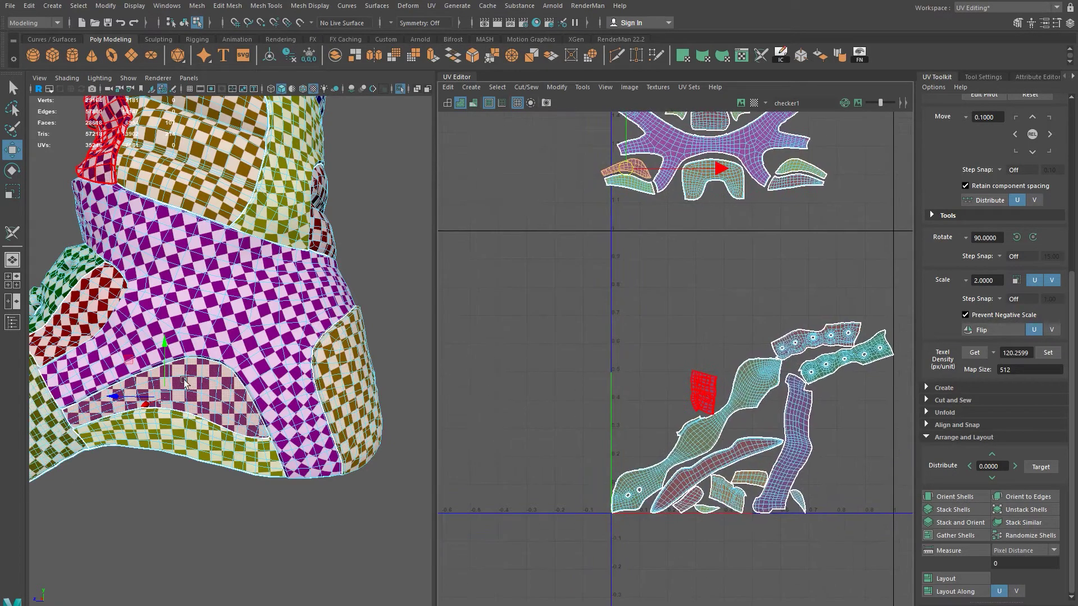
pyautogui.scroll(-3, 139, 355)
pyautogui.keyDown('alt'); pyautogui.moveTo(139, 355); pyautogui.dragTo(167, 317); pyautogui.keyUp('alt')
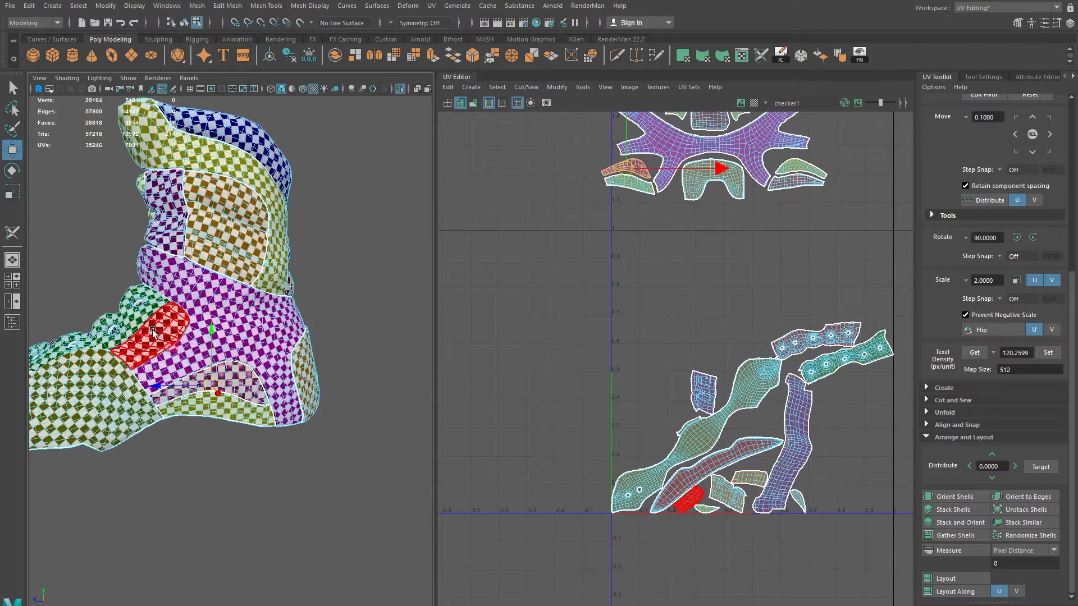
pyautogui.click(152, 332)
pyautogui.moveTo(687, 502); pyautogui.dragTo(603, 297)
pyautogui.keyDown('alt'); pyautogui.moveTo(642, 335); pyautogui.dragTo(713, 540, button='middle'); pyautogui.keyUp('alt')
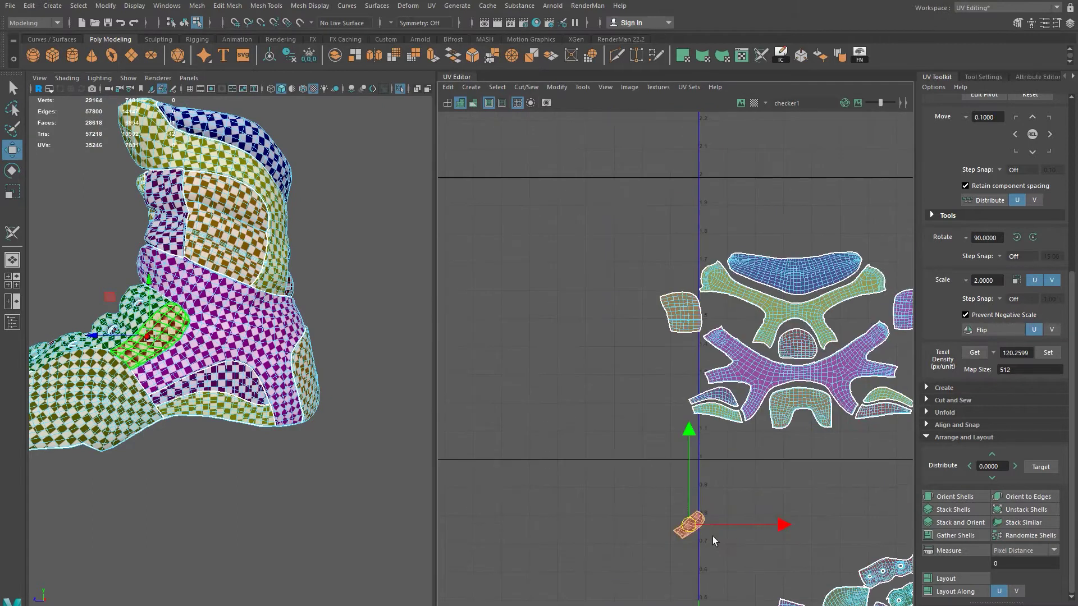
pyautogui.moveTo(698, 533); pyautogui.dragTo(700, 364)
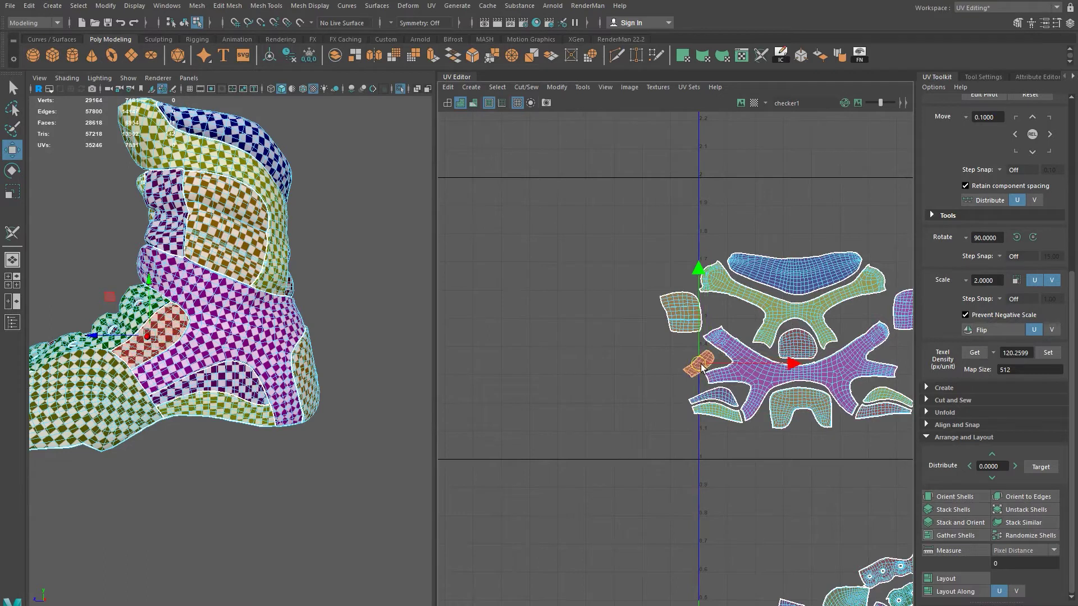
# Step: Rotate the red instep patch shell to match the model and fit it between the large purple shell's two left arms
pyautogui.scroll(3, 699, 368)
pyautogui.scroll(5, 666, 425)
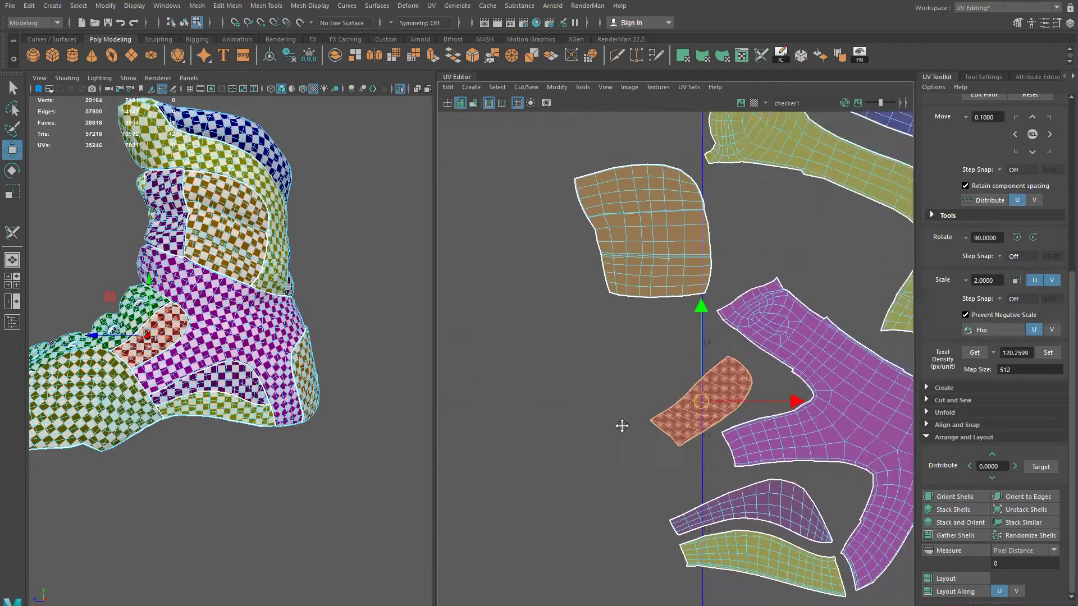
pyautogui.press('e')
pyautogui.scroll(3, 248, 447)
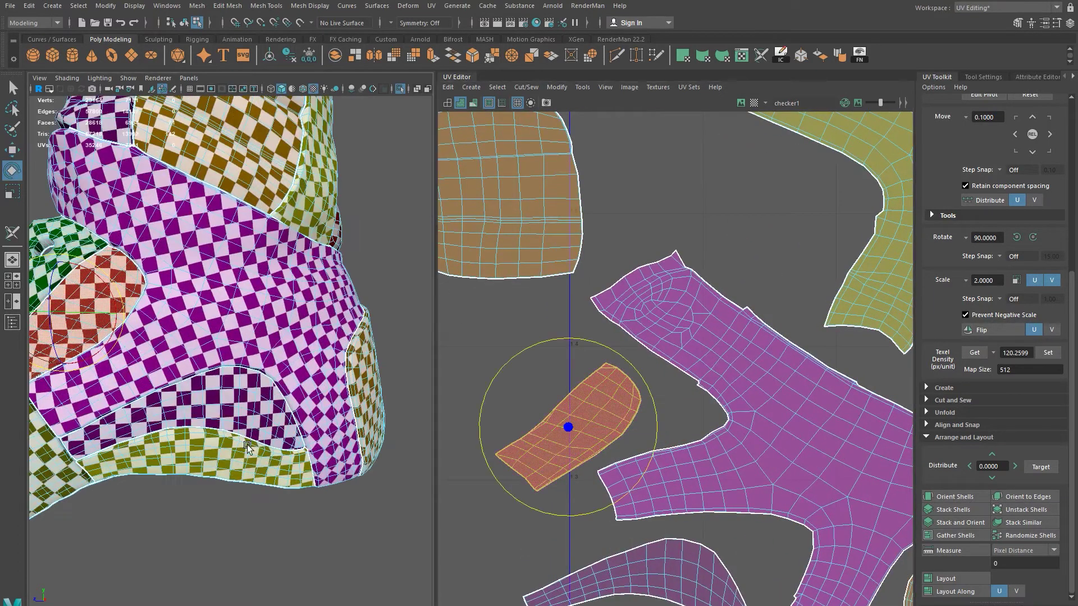
pyautogui.moveTo(657, 434); pyautogui.dragTo(656, 438)
pyautogui.keyDown('alt'); pyautogui.moveTo(124, 375); pyautogui.dragTo(320, 393, button='middle'); pyautogui.keyUp('alt')
pyautogui.moveTo(605, 513); pyautogui.dragTo(565, 519)
pyautogui.press('w')
pyautogui.moveTo(568, 425); pyautogui.dragTo(605, 416)
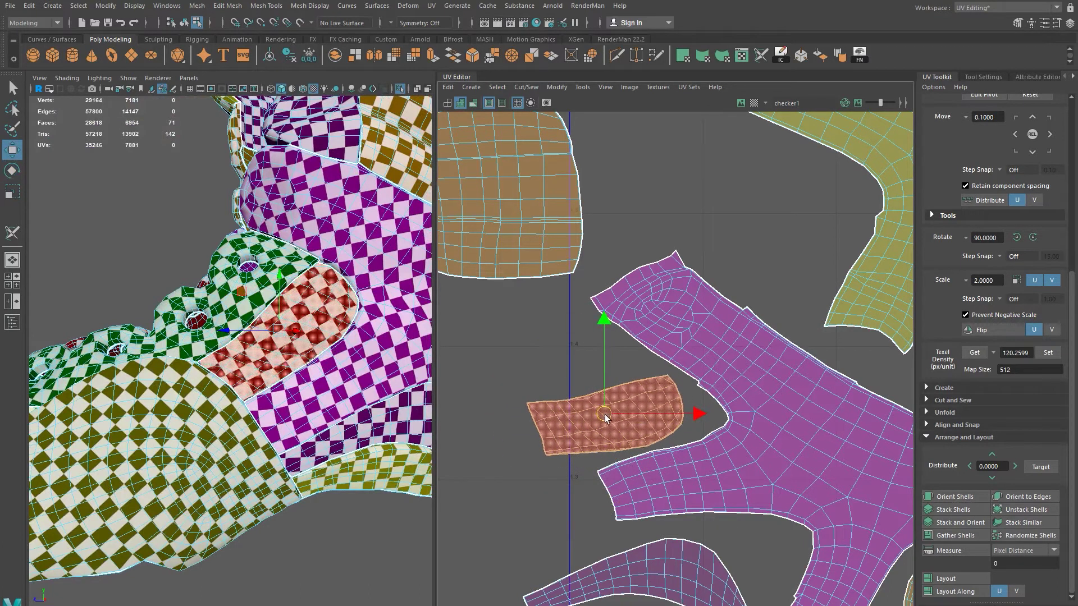
# Step: Select the orange instep patch shell on the boot's other side and move it beside the large purple shell's right arms
pyautogui.scroll(-6, 605, 417)
pyautogui.keyDown('alt'); pyautogui.moveTo(887, 562); pyautogui.dragTo(717, 451, button='middle'); pyautogui.keyUp('alt')
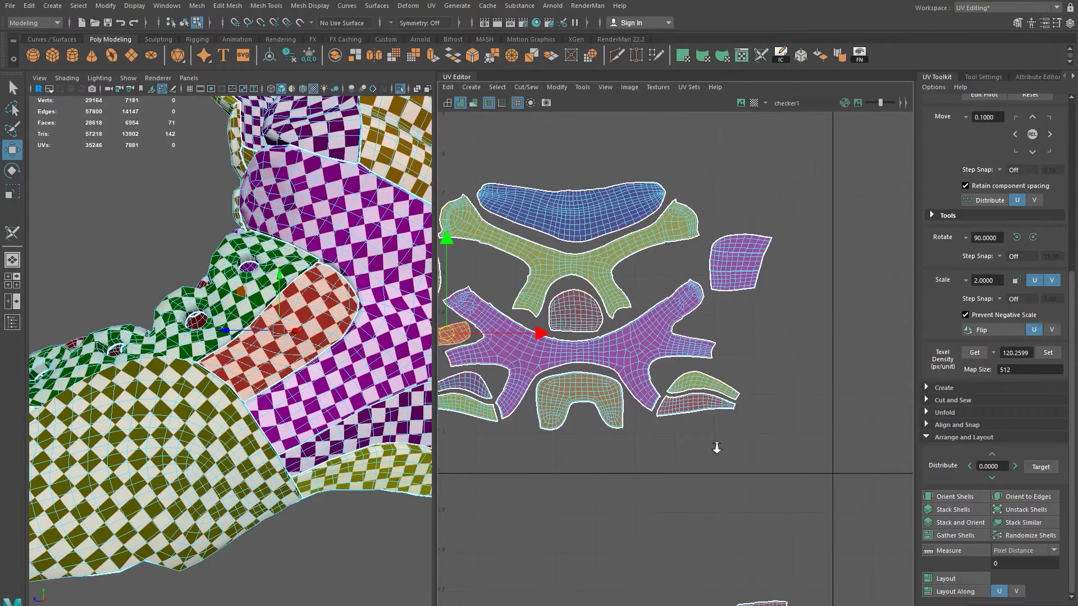
pyautogui.scroll(-3, 717, 447)
pyautogui.keyDown('alt'); pyautogui.moveTo(133, 295); pyautogui.dragTo(393, 331); pyautogui.keyUp('alt')
pyautogui.click(168, 366)
pyautogui.scroll(-1, 603, 452)
pyautogui.keyDown('alt'); pyautogui.moveTo(668, 533); pyautogui.dragTo(679, 487, button='middle'); pyautogui.keyUp('alt')
pyautogui.moveTo(680, 571); pyautogui.dragTo(719, 350)
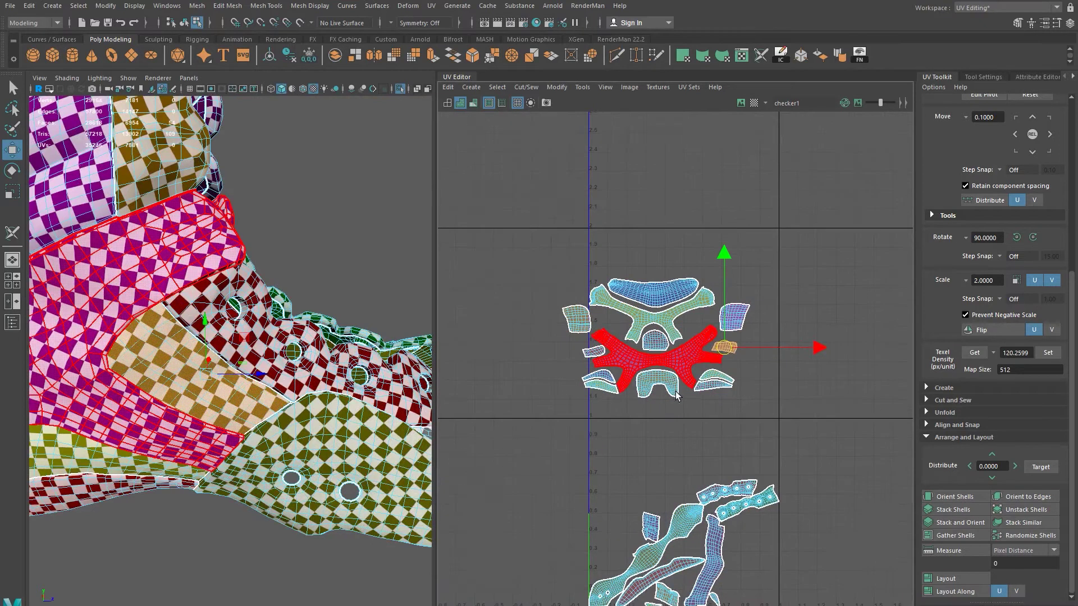
# Step: Rotate the orange patch shell to follow the model and shift it closer in between the purple shell's right arms
pyautogui.press('f')
pyautogui.scroll(-2, 750, 396)
pyautogui.keyDown('alt'); pyautogui.moveTo(644, 399); pyautogui.dragTo(668, 400, button='middle'); pyautogui.keyUp('alt')
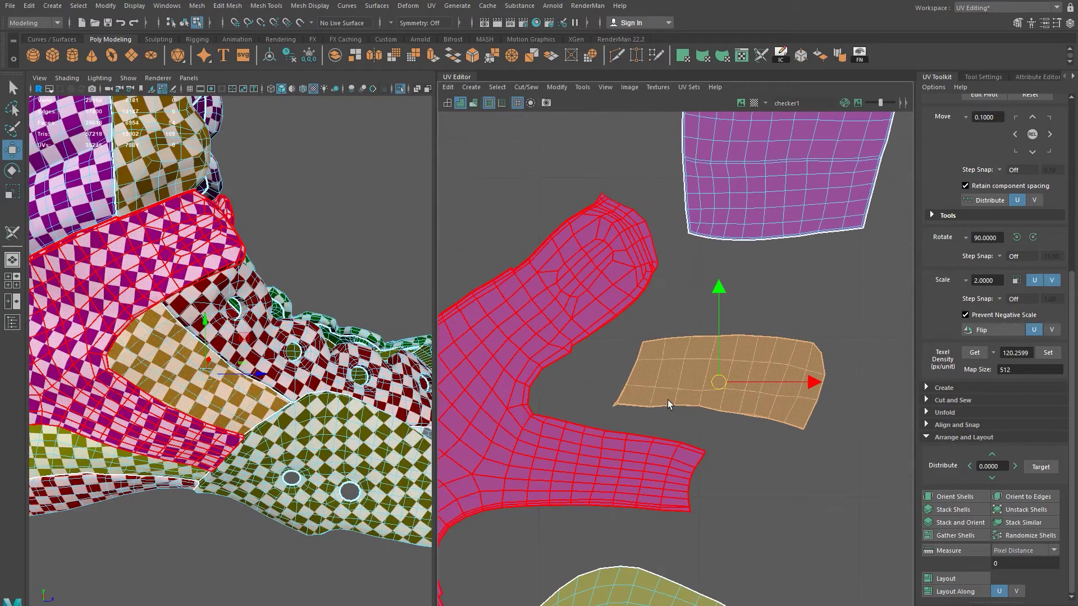
pyautogui.press('e')
pyautogui.moveTo(782, 444); pyautogui.dragTo(505, 236)
pyautogui.moveTo(650, 436); pyautogui.dragTo(650, 436)
pyautogui.press('w')
pyautogui.moveTo(721, 386); pyautogui.dragTo(698, 382)
# Step: Select the orange front ankle panel shell and move it up to the area beside the purple ankle panel shell
pyautogui.keyDown('alt'); pyautogui.moveTo(764, 443); pyautogui.dragTo(406, 398, button='right'); pyautogui.keyUp('alt')
pyautogui.keyDown('alt'); pyautogui.moveTo(668, 510); pyautogui.dragTo(727, 434, button='middle'); pyautogui.keyUp('alt')
pyautogui.keyDown('alt'); pyautogui.moveTo(727, 434); pyautogui.dragTo(593, 491, button='right'); pyautogui.keyUp('alt')
pyautogui.keyDown('alt'); pyautogui.moveTo(593, 491); pyautogui.dragTo(790, 442, button='middle'); pyautogui.keyUp('alt')
pyautogui.keyDown('alt'); pyautogui.moveTo(789, 442); pyautogui.dragTo(497, 440, button='right'); pyautogui.keyUp('alt')
pyautogui.keyDown('alt'); pyautogui.moveTo(653, 508); pyautogui.dragTo(504, 401, button='middle'); pyautogui.keyUp('alt')
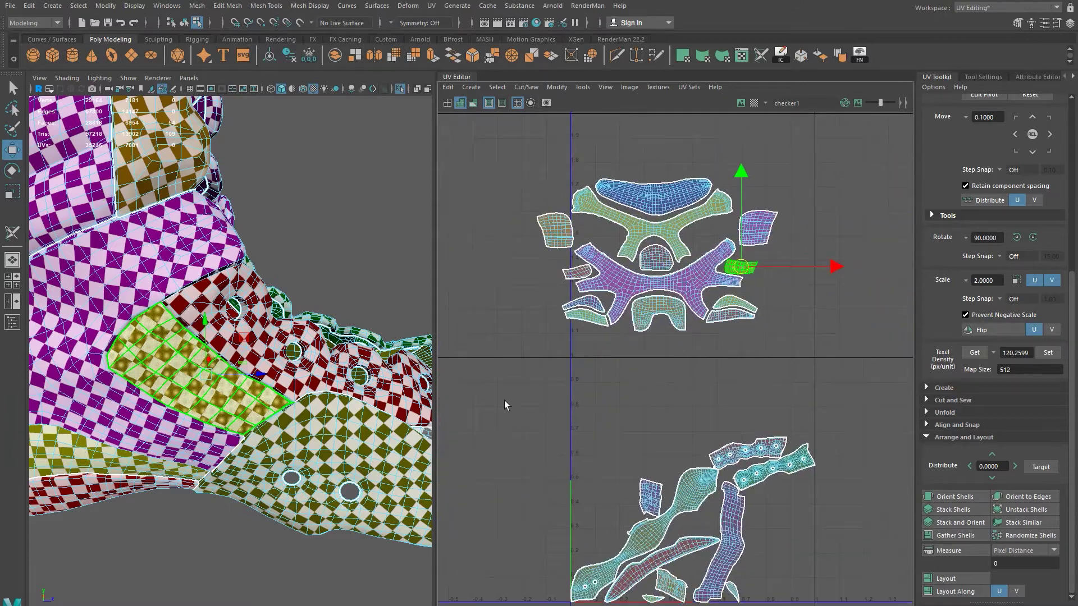
pyautogui.keyDown('alt'); pyautogui.moveTo(607, 567); pyautogui.dragTo(578, 483, button='middle'); pyautogui.keyUp('alt')
pyautogui.keyDown('alt'); pyautogui.moveTo(261, 329); pyautogui.dragTo(351, 405); pyautogui.keyUp('alt')
pyautogui.keyDown('alt'); pyautogui.moveTo(351, 406); pyautogui.dragTo(253, 441, button='right'); pyautogui.keyUp('alt')
pyautogui.keyDown('alt'); pyautogui.moveTo(252, 441); pyautogui.dragTo(184, 402); pyautogui.keyUp('alt')
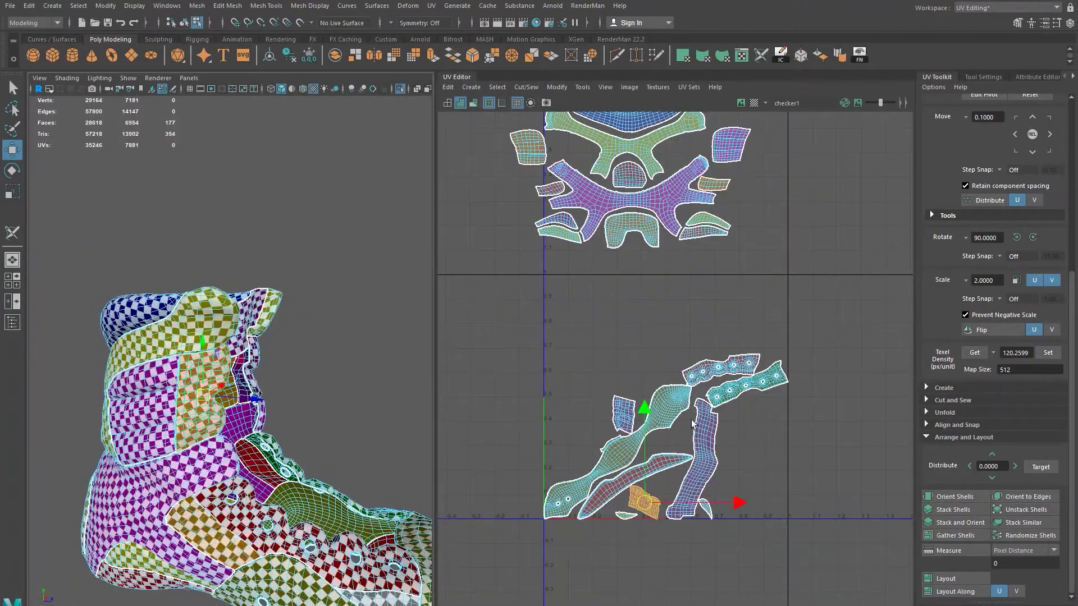
pyautogui.moveTo(645, 501); pyautogui.dragTo(803, 149)
# Step: Rotate the orange ankle panel shell upright and align its straight edge with the purple ankle panel shell's right edge
pyautogui.keyDown('alt'); pyautogui.moveTo(812, 237); pyautogui.dragTo(755, 398, button='middle'); pyautogui.keyUp('alt')
pyautogui.keyDown('alt'); pyautogui.moveTo(755, 398); pyautogui.dragTo(803, 405, button='right'); pyautogui.keyUp('alt')
pyautogui.keyDown('alt'); pyautogui.moveTo(763, 303); pyautogui.dragTo(689, 452, button='middle'); pyautogui.keyUp('alt')
pyautogui.keyDown('alt'); pyautogui.moveTo(690, 452); pyautogui.dragTo(730, 415, button='right'); pyautogui.keyUp('alt')
pyautogui.moveTo(719, 422); pyautogui.dragTo(629, 403)
pyautogui.press('e')
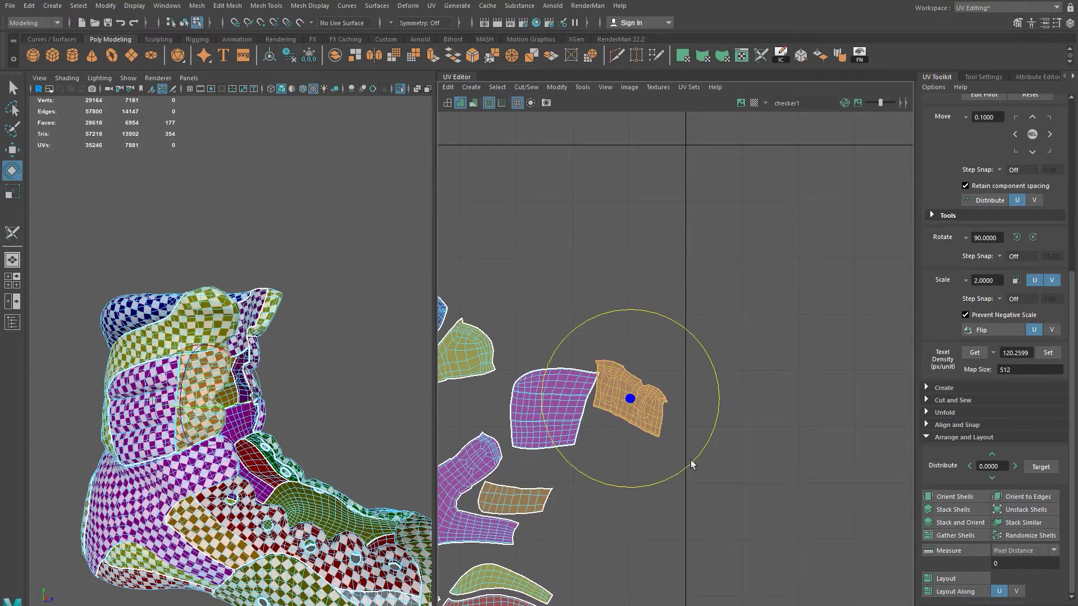
pyautogui.moveTo(691, 462); pyautogui.dragTo(561, 487)
pyautogui.press('w')
pyautogui.moveTo(622, 406); pyautogui.dragTo(616, 408)
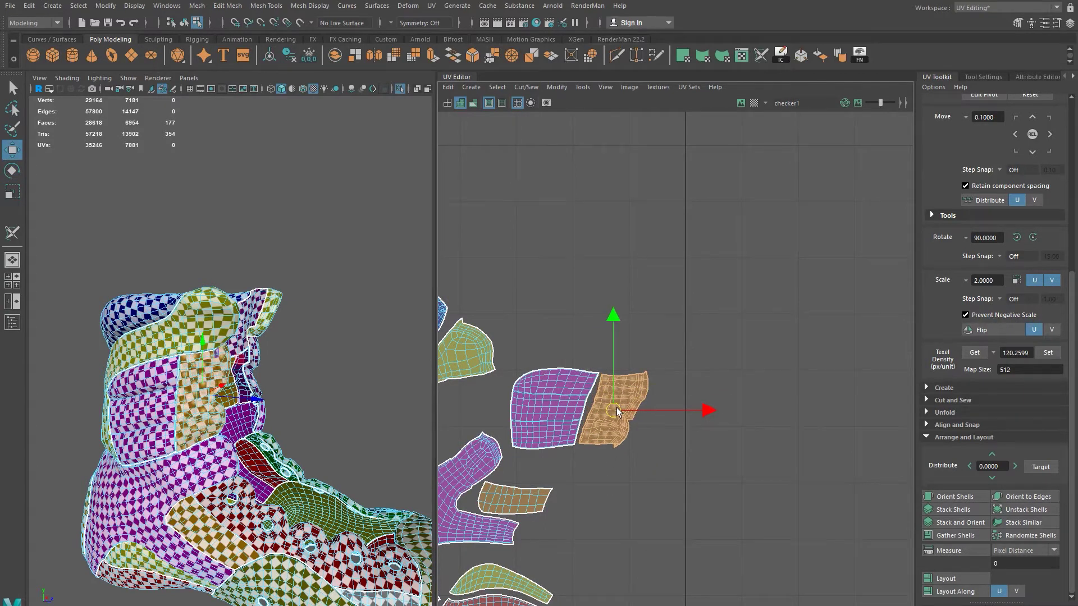
# Step: Fine-tune the orange ankle panel shell's rotation against its checker pattern on the model
pyautogui.scroll(10, 270, 402)
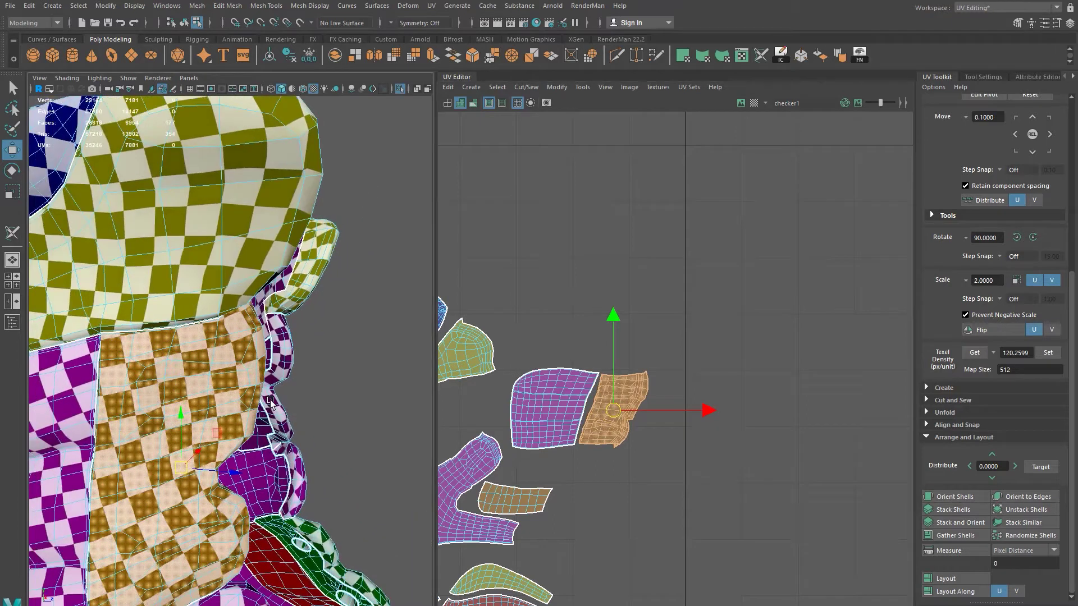
pyautogui.press('e')
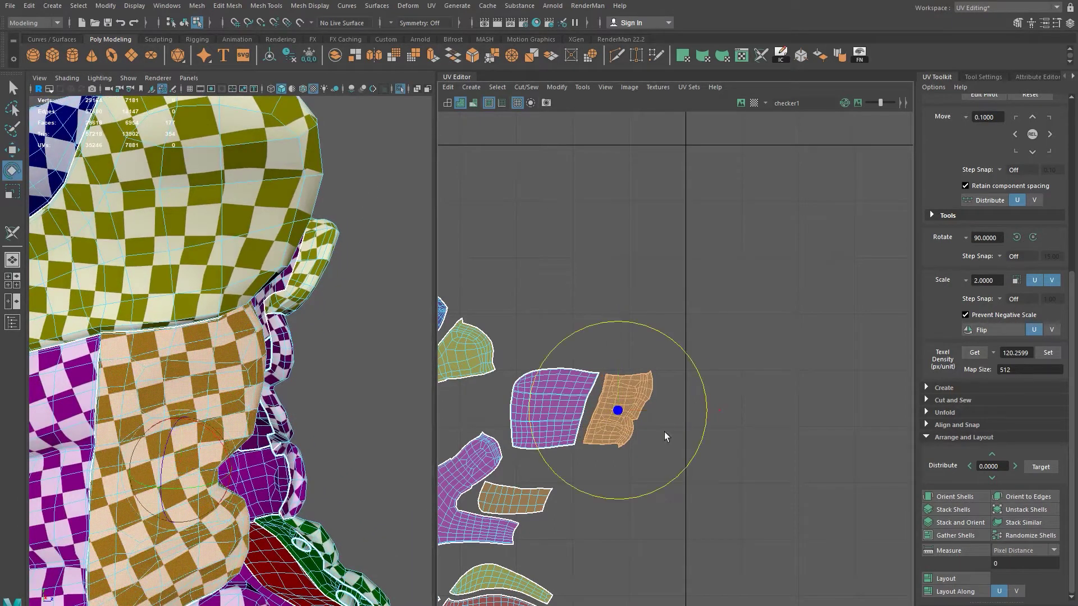
pyautogui.moveTo(701, 443); pyautogui.dragTo(708, 441)
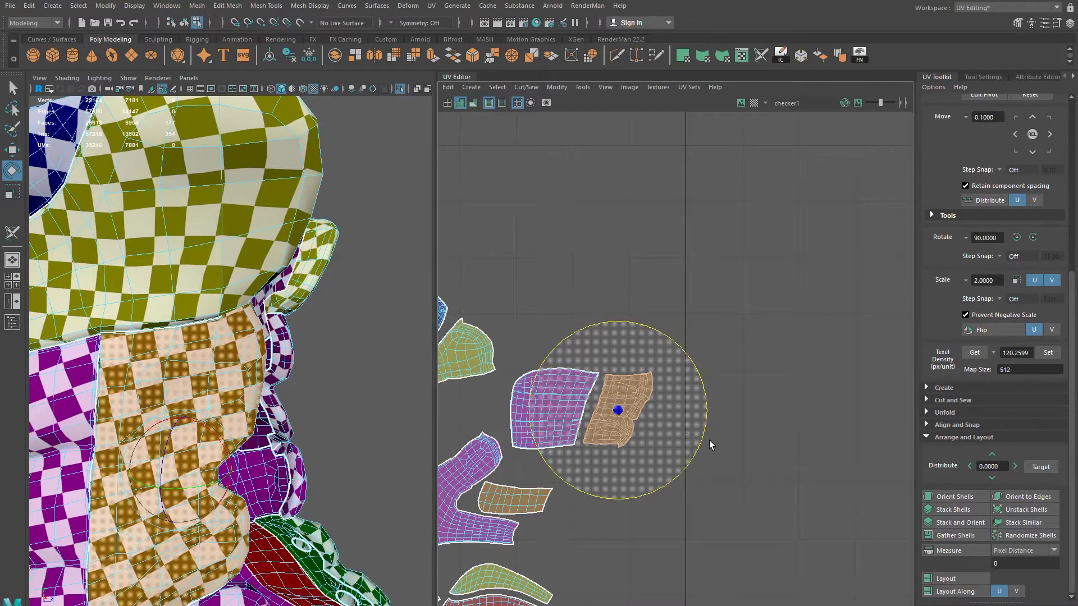
pyautogui.moveTo(706, 440); pyautogui.dragTo(704, 437)
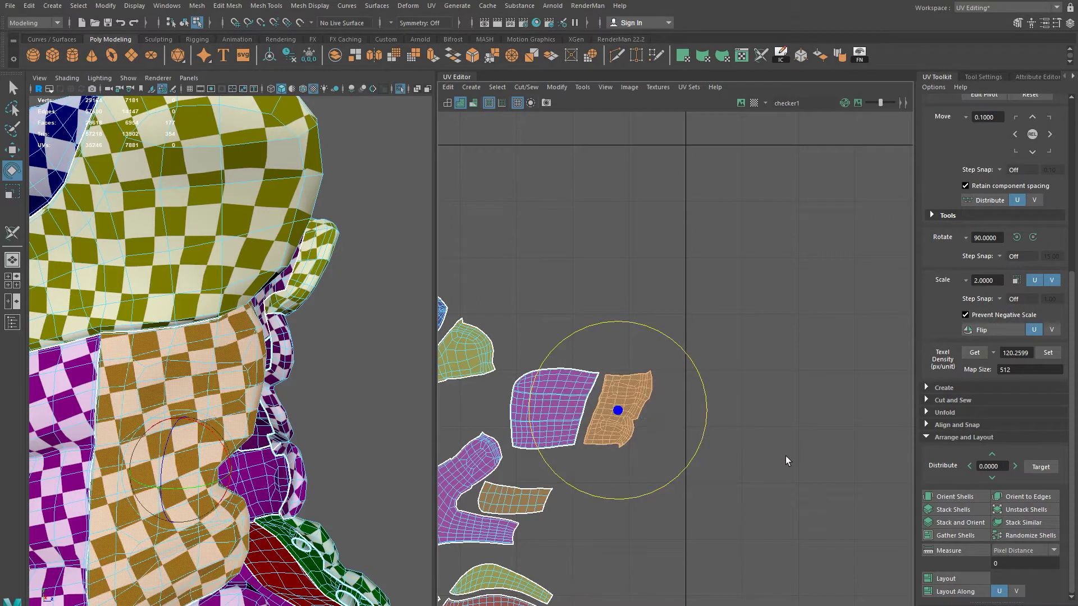
# Step: Move the orange ankle panel shell above the purple ankle panel shell, beside the yellow collar shell's right arm
pyautogui.scroll(-4, 786, 461)
pyautogui.keyDown('alt'); pyautogui.moveTo(519, 424); pyautogui.dragTo(578, 417, button='middle'); pyautogui.keyUp('alt')
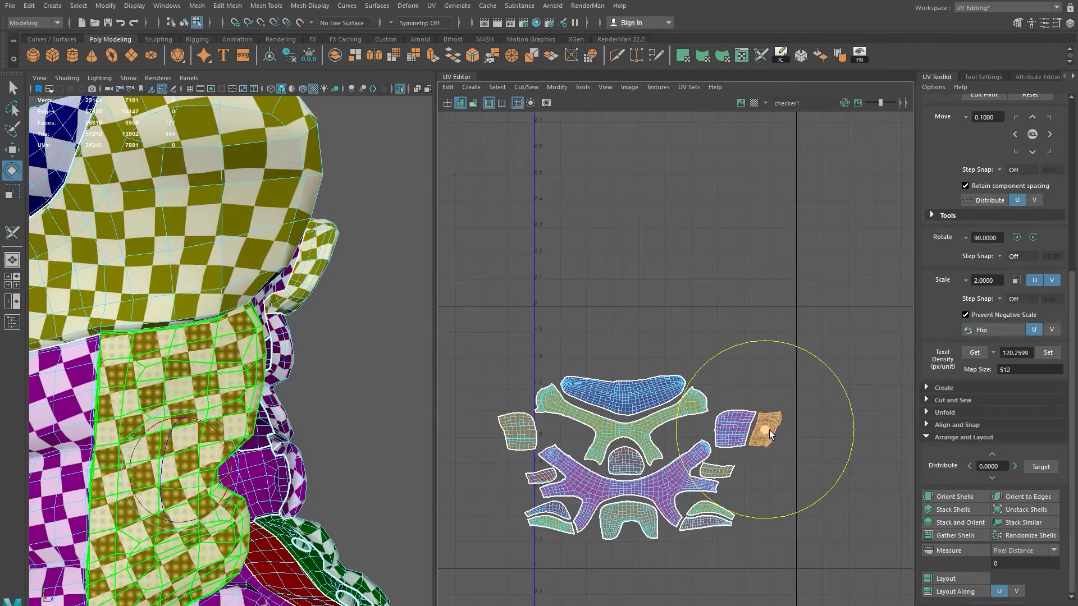
pyautogui.press('w')
pyautogui.moveTo(767, 425); pyautogui.dragTo(734, 393)
pyautogui.keyDown('alt'); pyautogui.moveTo(746, 441); pyautogui.dragTo(708, 443, button='right'); pyautogui.keyUp('alt')
pyautogui.keyDown('alt'); pyautogui.moveTo(707, 444); pyautogui.dragTo(750, 374, button='middle'); pyautogui.keyUp('alt')
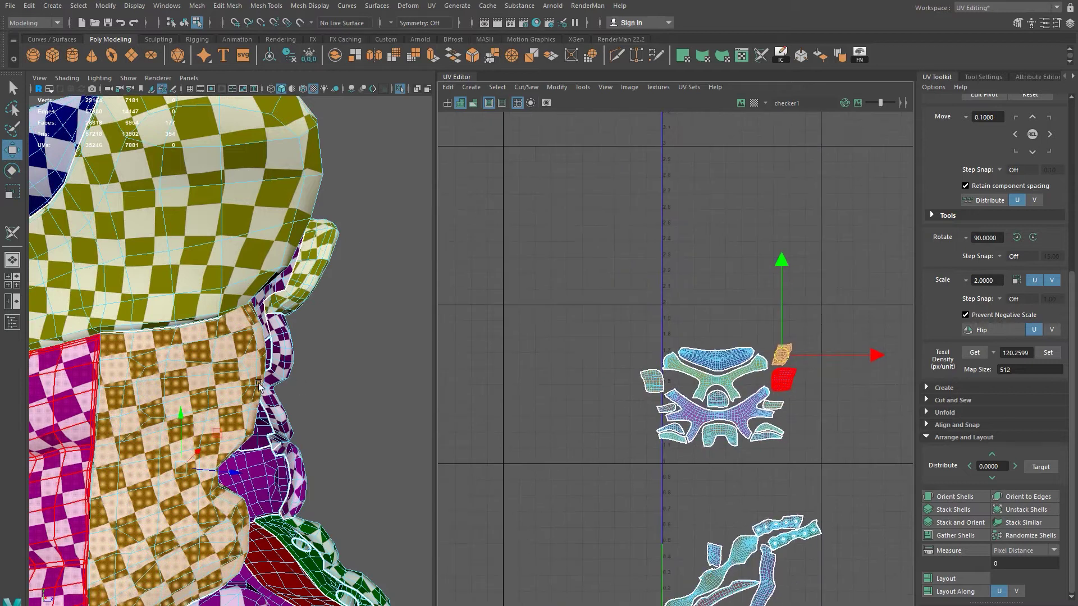
# Step: Select the purple front ankle panel shell on the boot's other side and move it left of the brown ankle panel shell
pyautogui.keyDown('alt'); pyautogui.moveTo(242, 393); pyautogui.dragTo(100, 402, button='right'); pyautogui.keyUp('alt')
pyautogui.keyDown('alt'); pyautogui.moveTo(99, 402); pyautogui.dragTo(232, 398); pyautogui.keyUp('alt')
pyautogui.click(228, 389)
pyautogui.moveTo(712, 558); pyautogui.dragTo(635, 404)
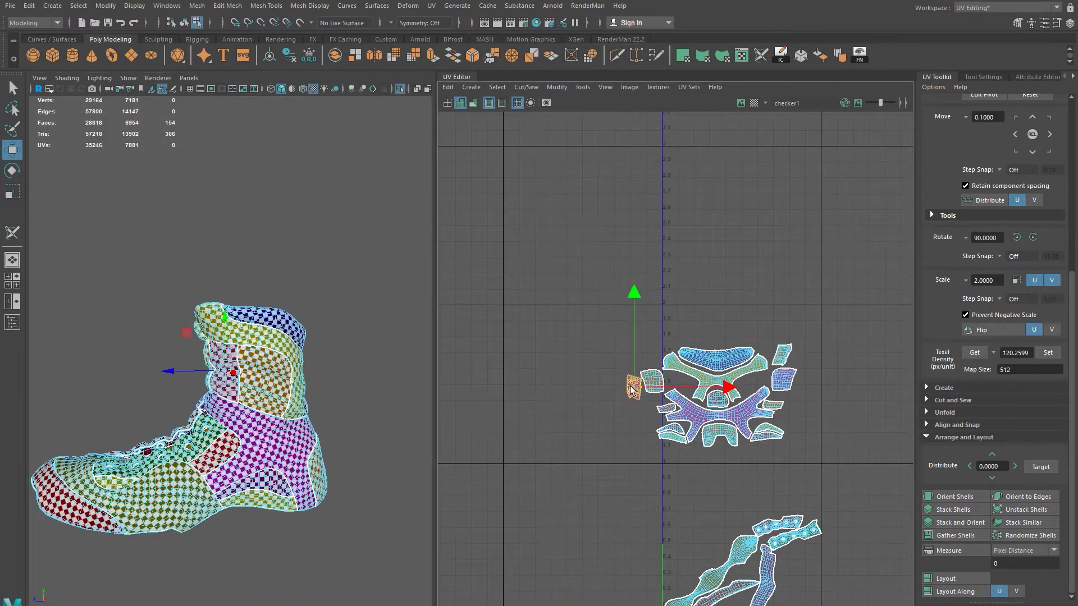
# Step: Rotate the purple front ankle panel shell to line up with the brown panel shell and place it above that shell
pyautogui.press('f')
pyautogui.keyDown('alt'); pyautogui.moveTo(736, 409); pyautogui.dragTo(642, 371, button='right'); pyautogui.keyUp('alt')
pyautogui.press('e')
pyautogui.moveTo(777, 447); pyautogui.dragTo(794, 415)
pyautogui.press('w')
pyautogui.moveTo(721, 402); pyautogui.dragTo(742, 351)
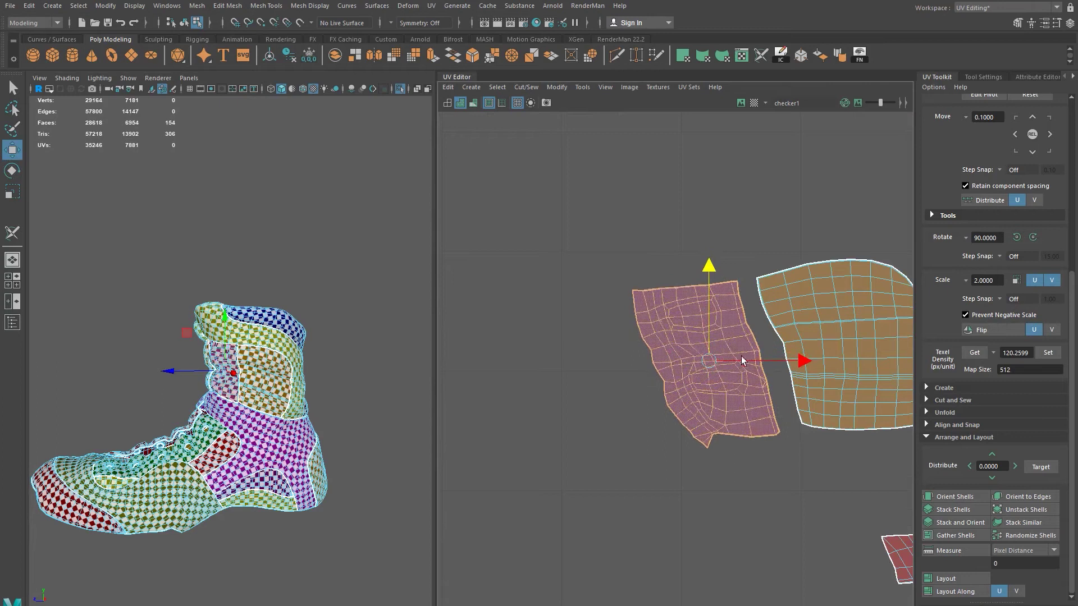
pyautogui.keyDown('alt'); pyautogui.moveTo(777, 424); pyautogui.dragTo(763, 456, button='right'); pyautogui.keyUp('alt')
pyautogui.keyDown('alt'); pyautogui.moveTo(763, 456); pyautogui.dragTo(698, 542, button='middle'); pyautogui.keyUp('alt')
pyautogui.moveTo(678, 481); pyautogui.dragTo(748, 368)
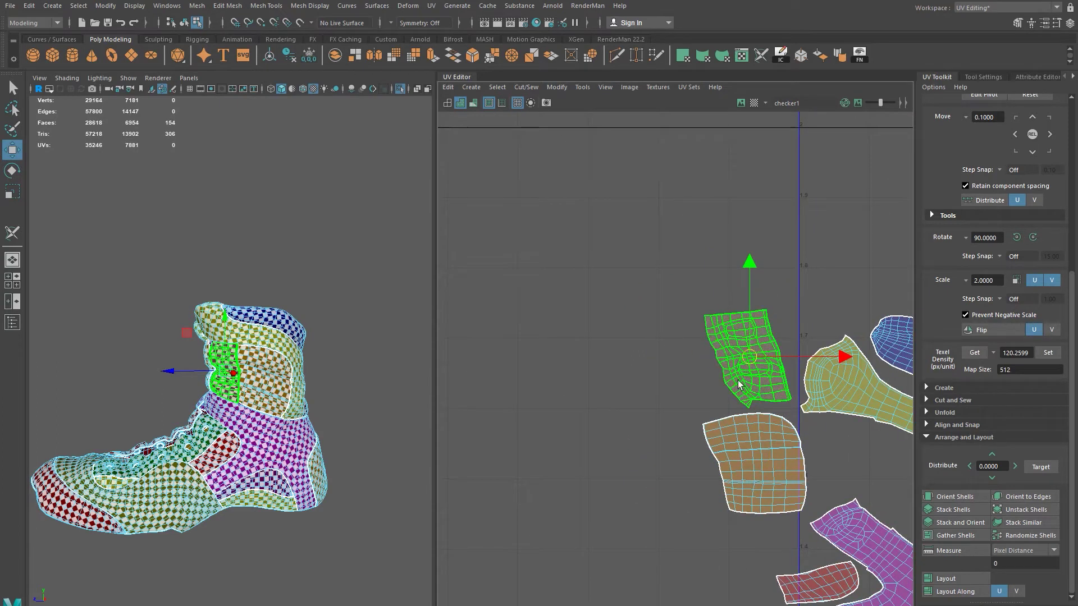
# Step: Select the long yellow forefoot shell and move it up and left, clear of the remaining unarranged shells
pyautogui.keyDown('alt'); pyautogui.moveTo(302, 439); pyautogui.dragTo(205, 405, button='right'); pyautogui.keyUp('alt')
pyautogui.keyDown('alt'); pyautogui.moveTo(248, 419); pyautogui.dragTo(285, 454); pyautogui.keyUp('alt')
pyautogui.keyDown('alt'); pyautogui.moveTo(284, 455); pyautogui.dragTo(377, 500, button='right'); pyautogui.keyUp('alt')
pyautogui.moveTo(255, 469)
pyautogui.keyDown('alt'); pyautogui.mouseDown()
pyautogui.moveTo(270, 473)
pyautogui.moveTo(241, 458)
pyautogui.mouseUp(); pyautogui.keyUp('alt')
pyautogui.keyDown('alt'); pyautogui.moveTo(241, 457); pyautogui.dragTo(213, 445, button='right'); pyautogui.keyUp('alt')
pyautogui.keyDown('alt'); pyautogui.moveTo(214, 447); pyautogui.dragTo(236, 447); pyautogui.keyUp('alt')
pyautogui.scroll(5, 236, 447)
pyautogui.click(201, 460)
pyautogui.scroll(-8, 623, 489)
pyautogui.keyDown('alt'); pyautogui.moveTo(803, 543); pyautogui.dragTo(674, 359, button='middle'); pyautogui.keyUp('alt')
pyautogui.keyDown('alt'); pyautogui.moveTo(767, 423); pyautogui.dragTo(751, 334, button='middle'); pyautogui.keyUp('alt')
pyautogui.moveTo(683, 473); pyautogui.dragTo(660, 391)
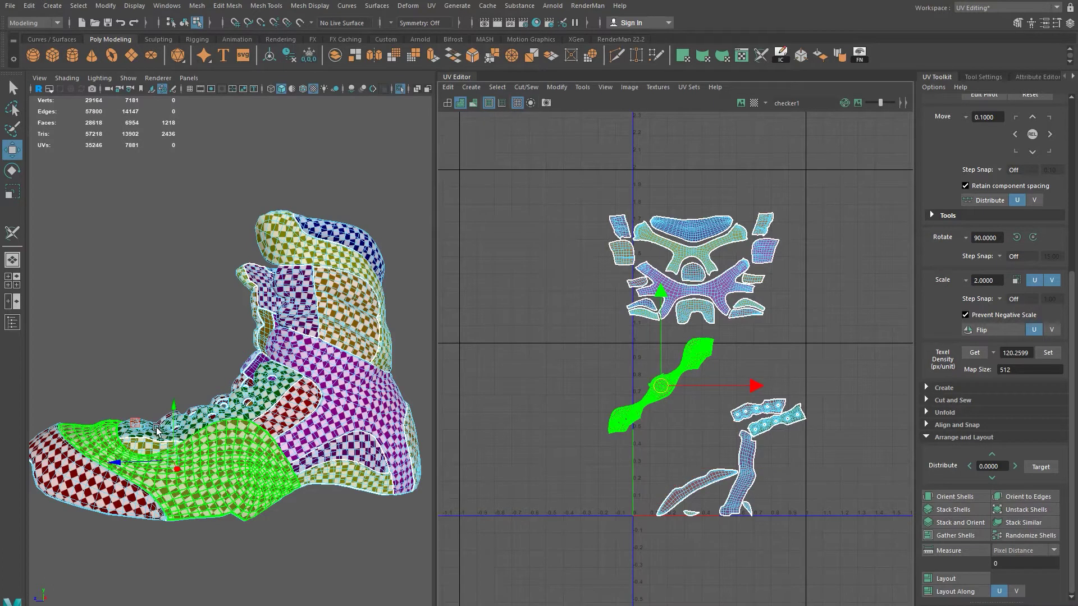
# Step: Rotate the long yellow forefoot shell to horizontal with its tongue-side bump facing up, checking it against both sides of the boot
pyautogui.scroll(6, 622, 402)
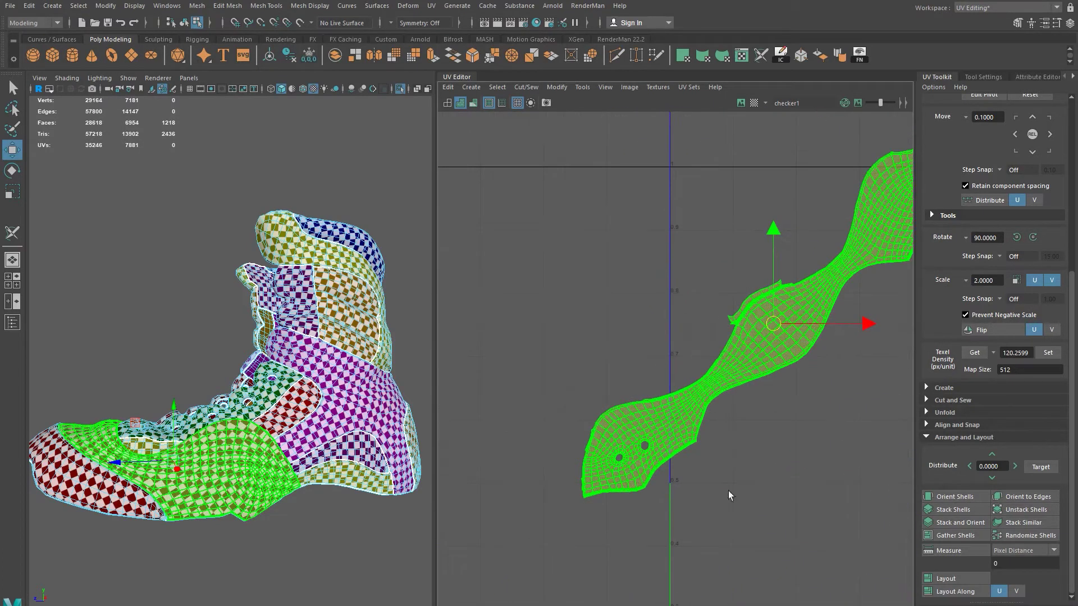
pyautogui.keyDown('alt'); pyautogui.moveTo(650, 475); pyautogui.dragTo(652, 487, button='middle'); pyautogui.keyUp('alt')
pyautogui.keyDown('alt'); pyautogui.moveTo(163, 401); pyautogui.dragTo(383, 403); pyautogui.keyUp('alt')
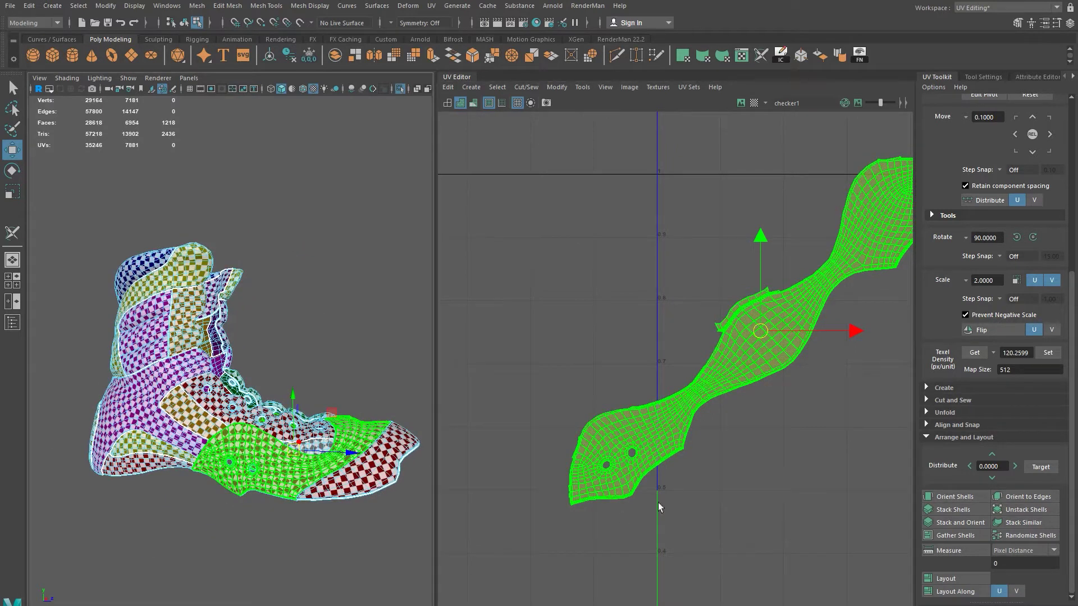
pyautogui.press('e')
pyautogui.moveTo(807, 358); pyautogui.dragTo(753, 408)
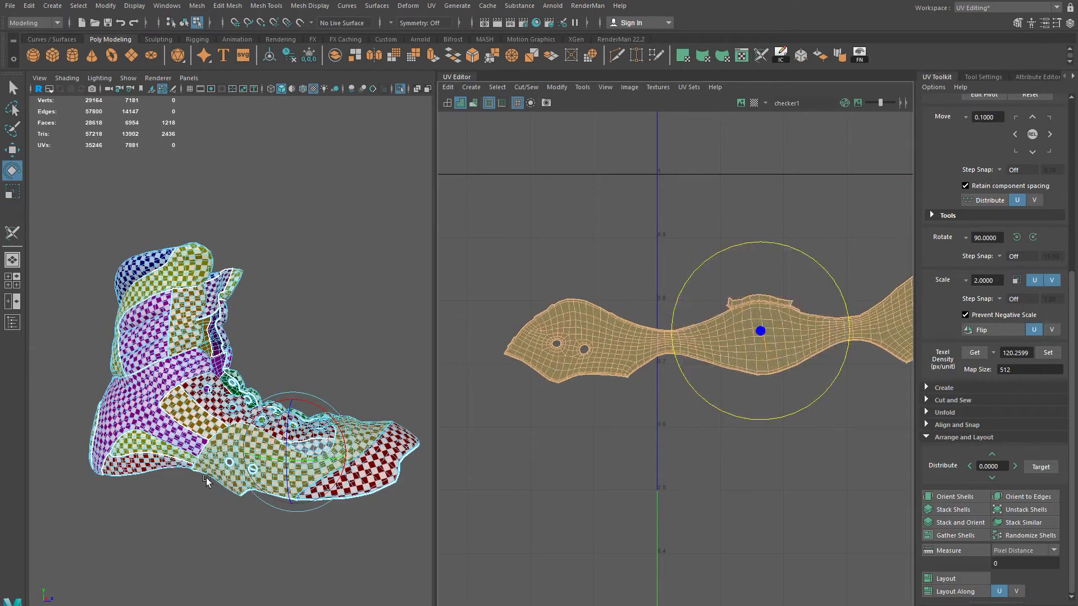
pyautogui.keyDown('alt'); pyautogui.moveTo(205, 475); pyautogui.dragTo(264, 522, button='right'); pyautogui.keyUp('alt')
pyautogui.keyDown('alt'); pyautogui.moveTo(242, 553); pyautogui.dragTo(222, 365, button='middle'); pyautogui.keyUp('alt')
pyautogui.keyDown('alt'); pyautogui.moveTo(222, 365); pyautogui.dragTo(252, 365); pyautogui.keyUp('alt')
pyautogui.moveTo(757, 423); pyautogui.dragTo(755, 422)
pyautogui.keyDown('alt'); pyautogui.moveTo(794, 456); pyautogui.dragTo(626, 491, button='middle'); pyautogui.keyUp('alt')
pyautogui.keyDown('alt'); pyautogui.moveTo(272, 402); pyautogui.dragTo(223, 459); pyautogui.keyUp('alt')
pyautogui.keyDown('alt'); pyautogui.moveTo(120, 505); pyautogui.dragTo(185, 448); pyautogui.keyUp('alt')
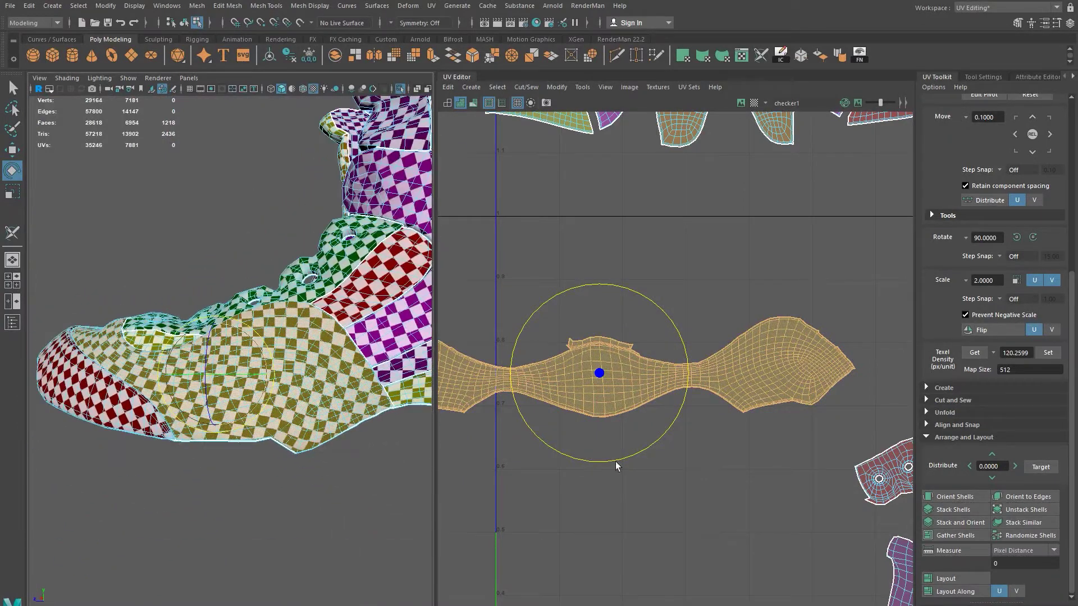
# Step: Move the horizontal forefoot shell above the blue collar shell, centred over the arranged group
pyautogui.scroll(-3, 692, 459)
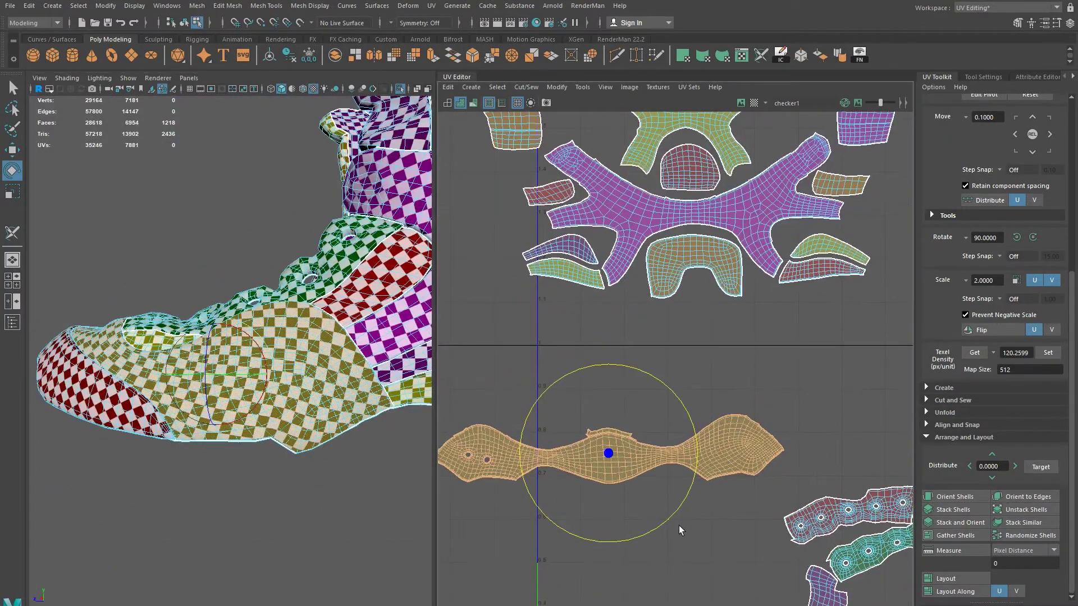
pyautogui.press('w')
pyautogui.scroll(-4, 658, 395)
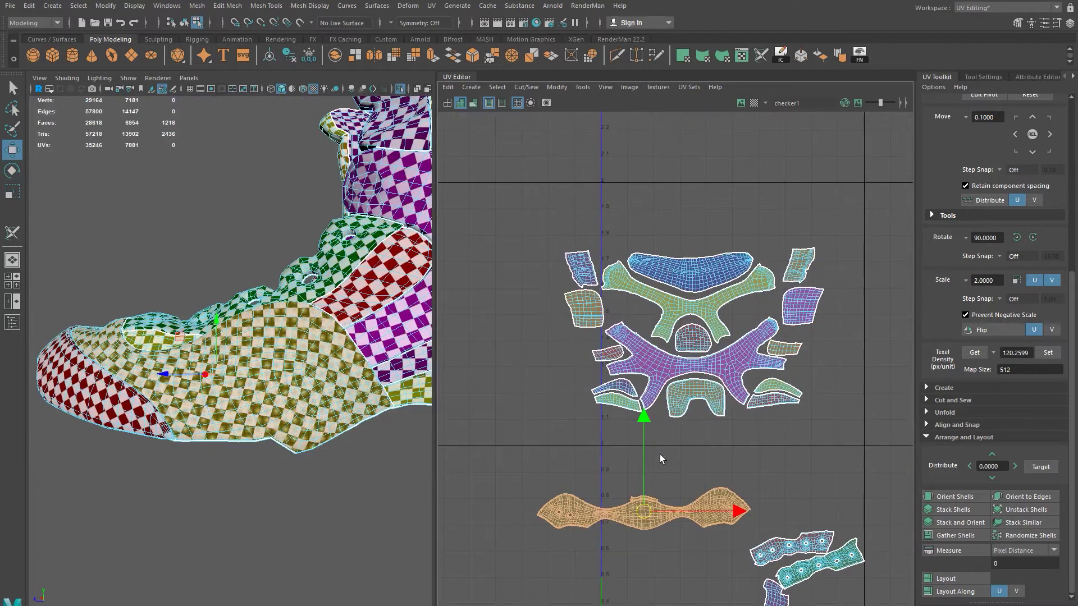
pyautogui.moveTo(648, 502); pyautogui.dragTo(690, 227)
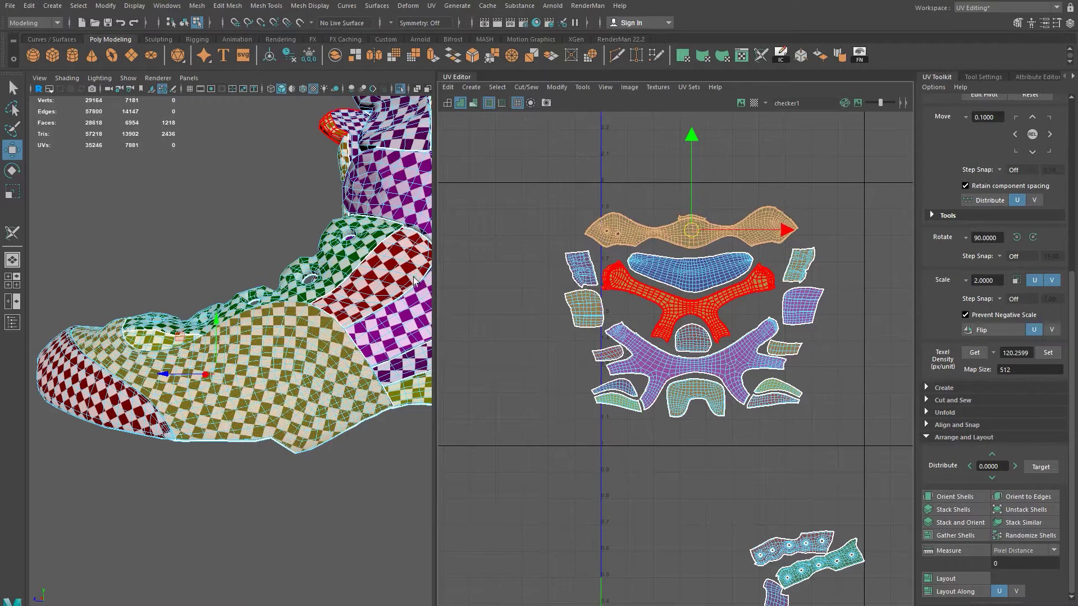
# Step: Select the curved red toe cap shell and rotate it into a level arch that follows its orientation on the boot
pyautogui.keyDown('alt'); pyautogui.moveTo(899, 519); pyautogui.dragTo(795, 343, button='middle'); pyautogui.keyUp('alt')
pyautogui.scroll(-1, 617, 427)
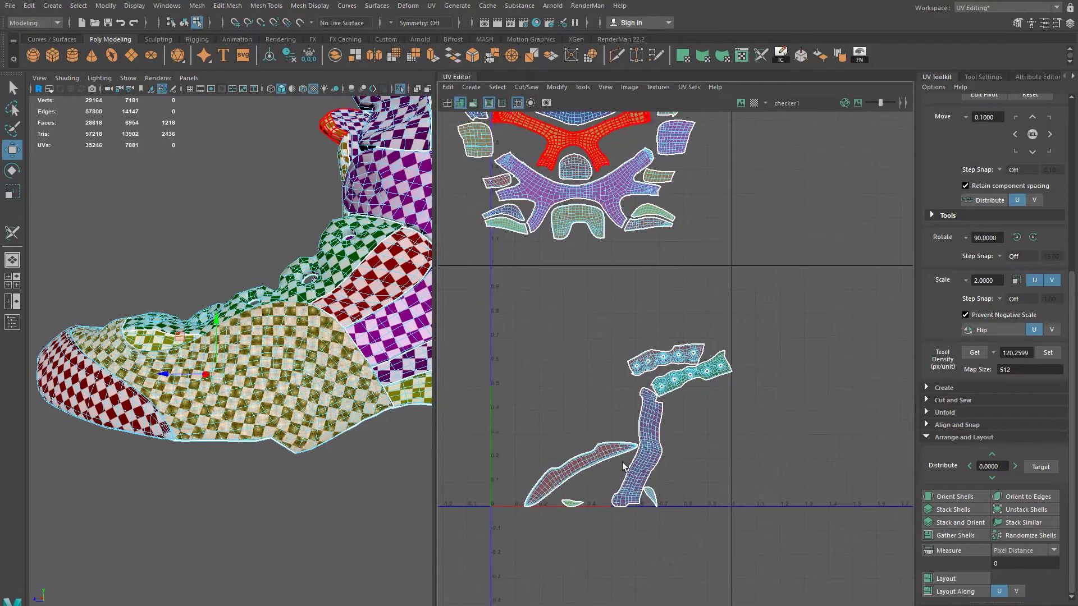
pyautogui.click(588, 459)
pyautogui.keyDown('alt'); pyautogui.moveTo(169, 312); pyautogui.dragTo(245, 359); pyautogui.keyUp('alt')
pyautogui.press('e')
pyautogui.moveTo(639, 543); pyautogui.dragTo(609, 557)
pyautogui.keyDown('alt'); pyautogui.moveTo(263, 359); pyautogui.dragTo(246, 407); pyautogui.keyUp('alt')
pyautogui.moveTo(626, 548); pyautogui.dragTo(612, 553)
pyautogui.scroll(6, 243, 416)
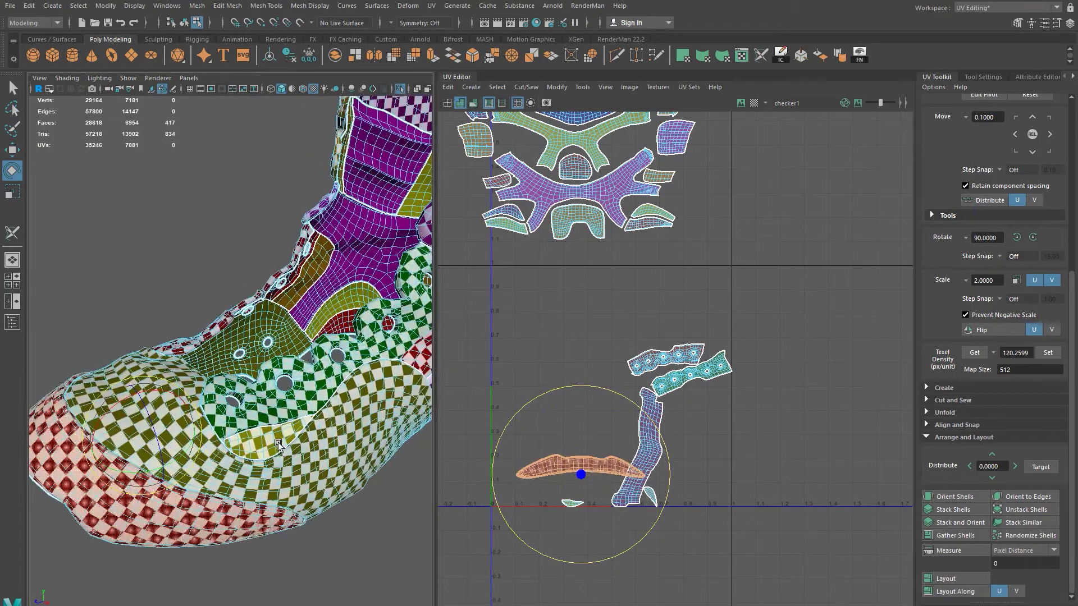
pyautogui.scroll(-6, 199, 379)
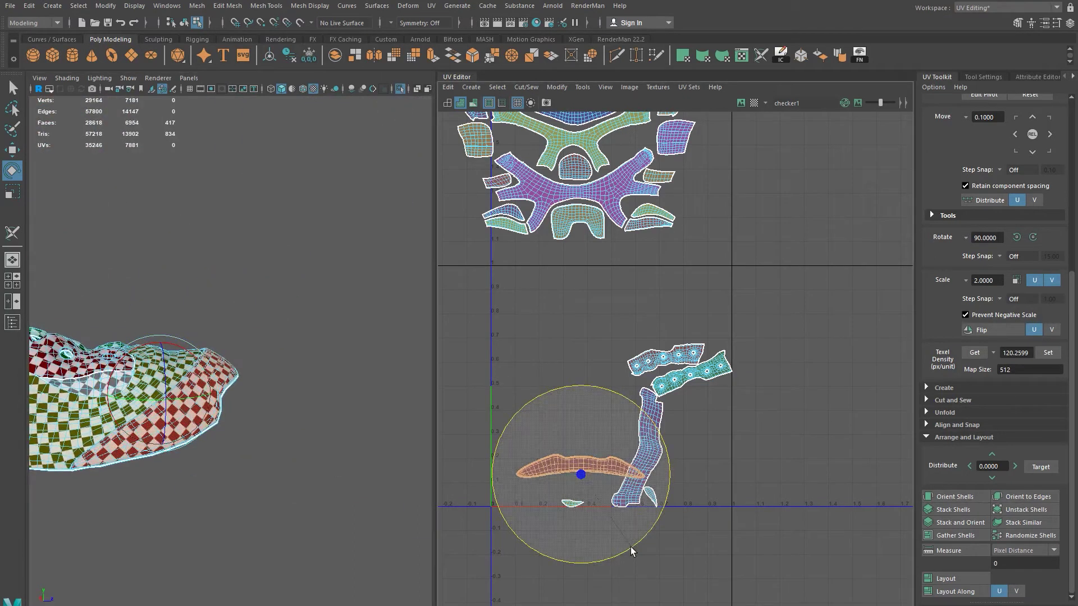
pyautogui.scroll(-2, 671, 476)
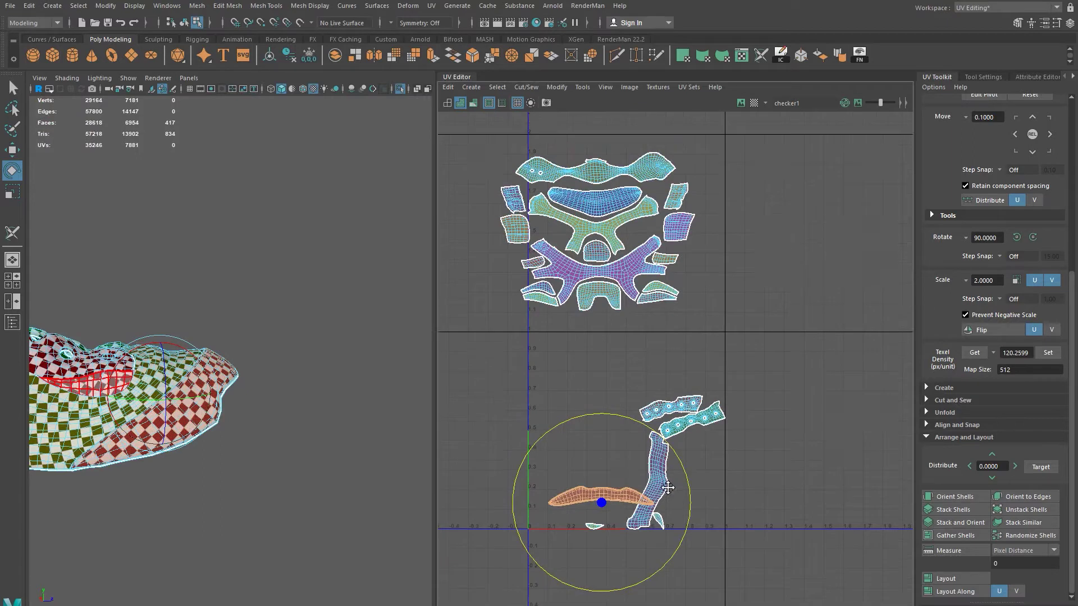
# Step: Move the red toe cap shell to the top of the arranged group, centred above the forefoot shell
pyautogui.keyDown('alt'); pyautogui.moveTo(671, 477); pyautogui.dragTo(682, 550, button='middle'); pyautogui.keyUp('alt')
pyautogui.press('w')
pyautogui.moveTo(608, 548); pyautogui.dragTo(598, 199)
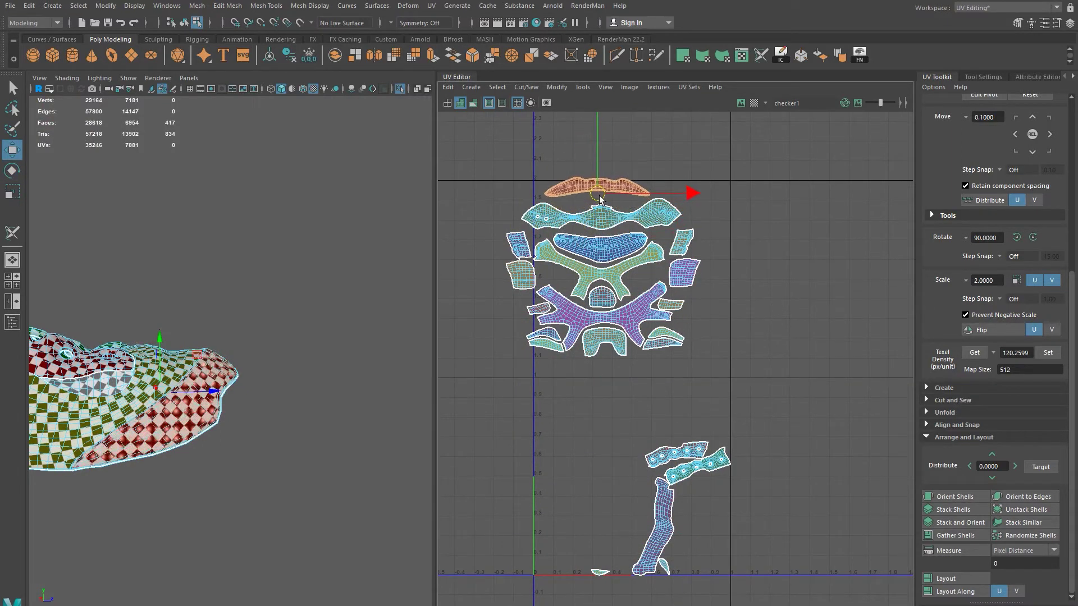
# Step: Select the small pale patch shell beside the toe eyelets and move it between the toe cap shell's left half and the forefoot shell
pyautogui.keyDown('alt'); pyautogui.moveTo(213, 269); pyautogui.dragTo(234, 319); pyautogui.keyUp('alt')
pyautogui.scroll(5, 234, 318)
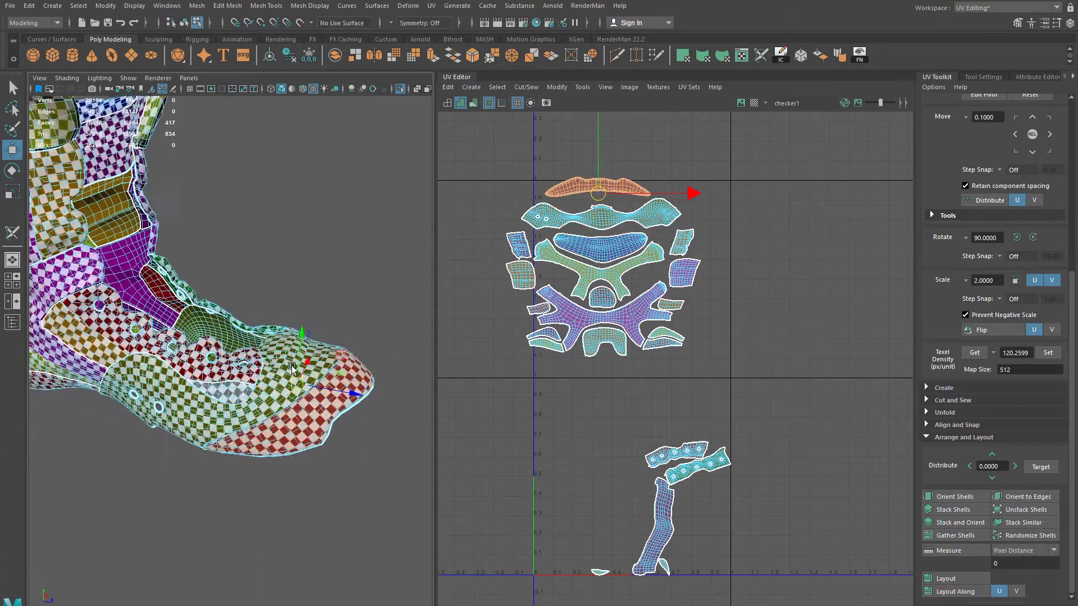
pyautogui.click(225, 433)
pyautogui.click(315, 494)
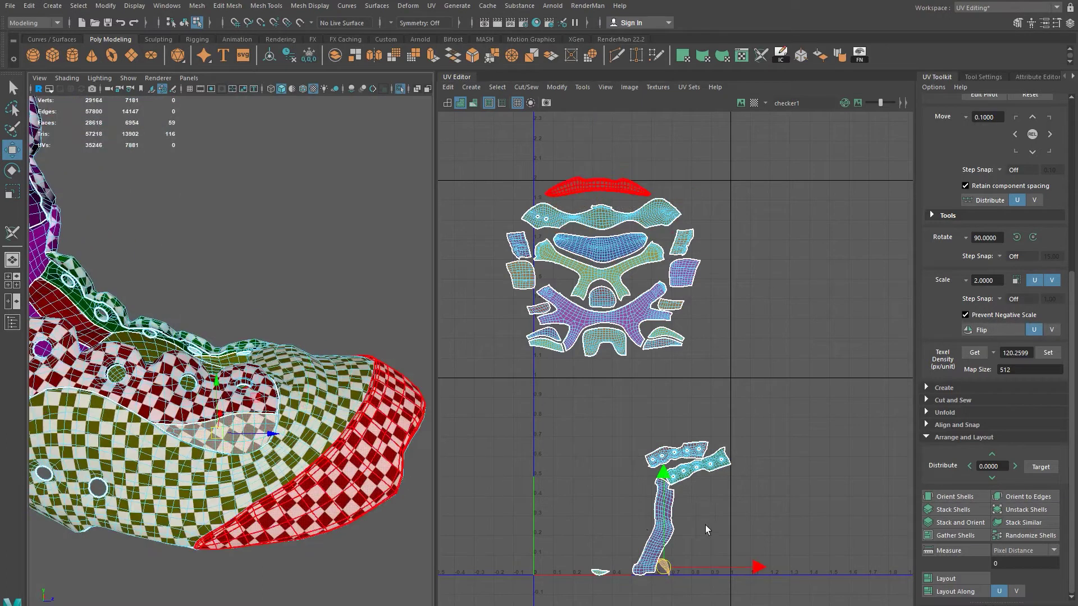
pyautogui.moveTo(663, 568); pyautogui.dragTo(573, 200)
pyautogui.keyDown('alt'); pyautogui.moveTo(578, 244); pyautogui.dragTo(601, 358, button='middle'); pyautogui.keyUp('alt')
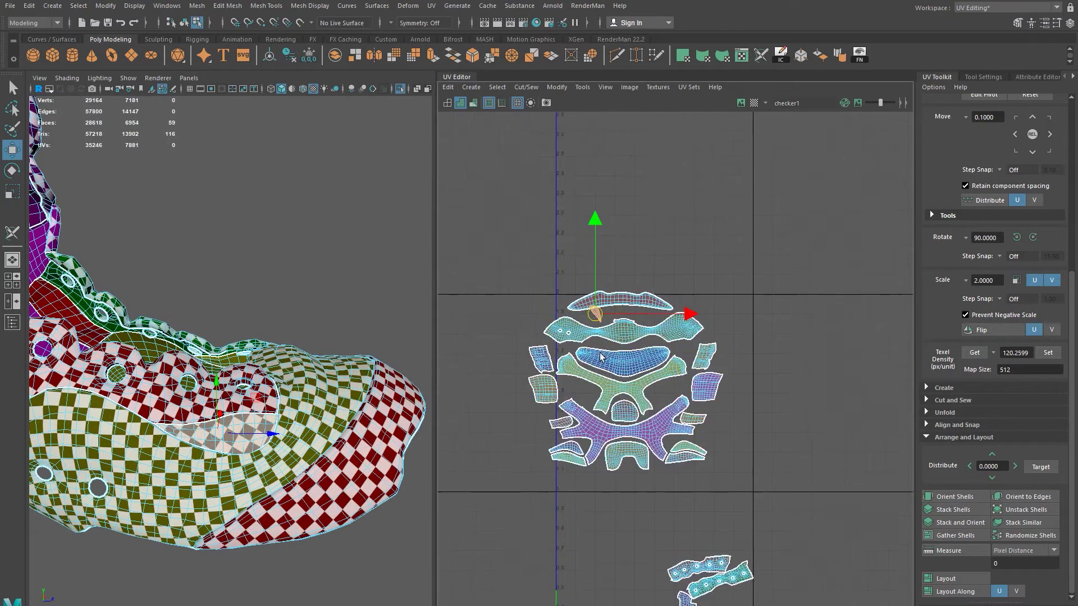
# Step: Rotate the small pale patch shell level and nudge it into the gap above the forefoot shell's left half
pyautogui.scroll(3, 600, 356)
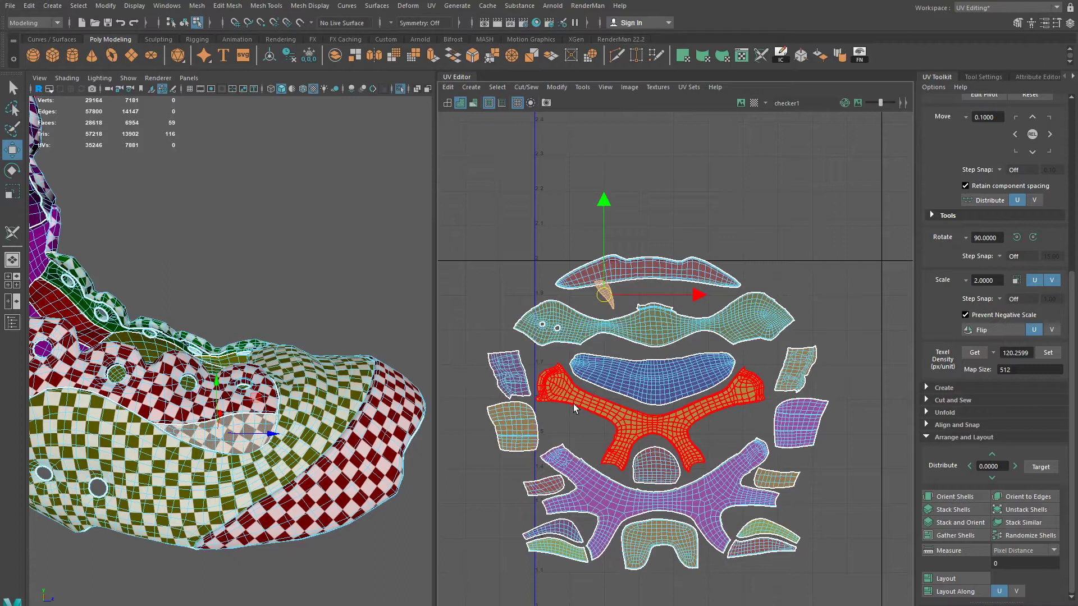
pyautogui.keyDown('alt'); pyautogui.moveTo(348, 290); pyautogui.dragTo(668, 245, button='right'); pyautogui.keyUp('alt')
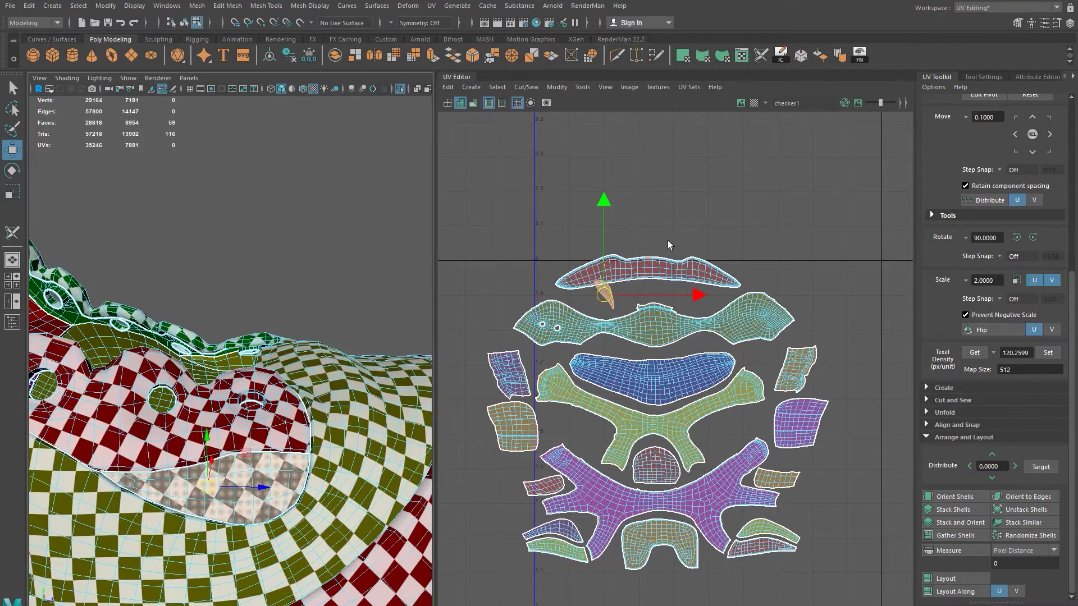
pyautogui.press('e')
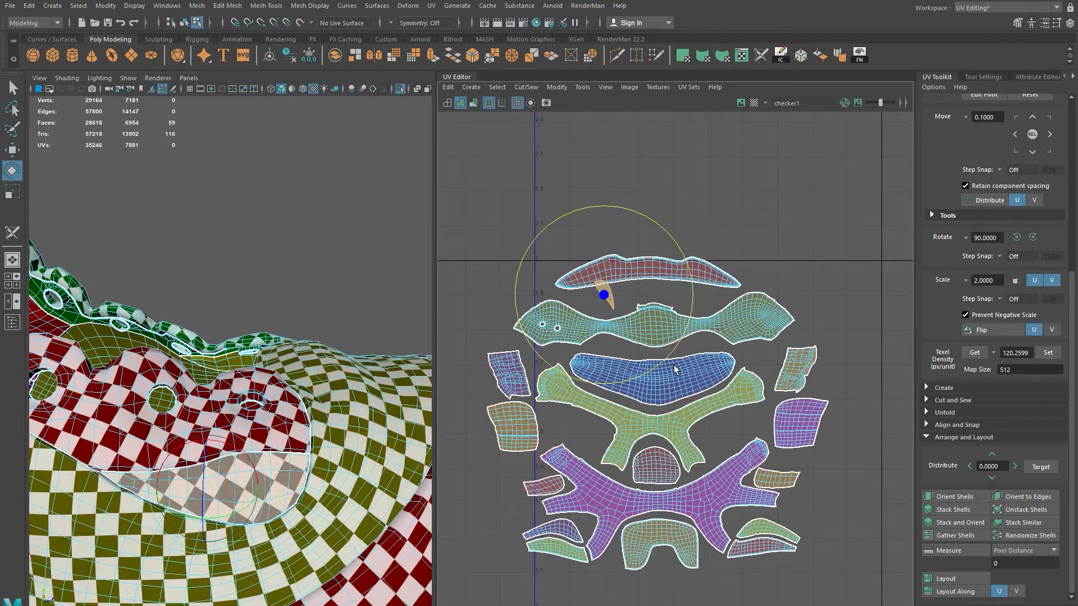
pyautogui.moveTo(668, 360); pyautogui.dragTo(486, 337)
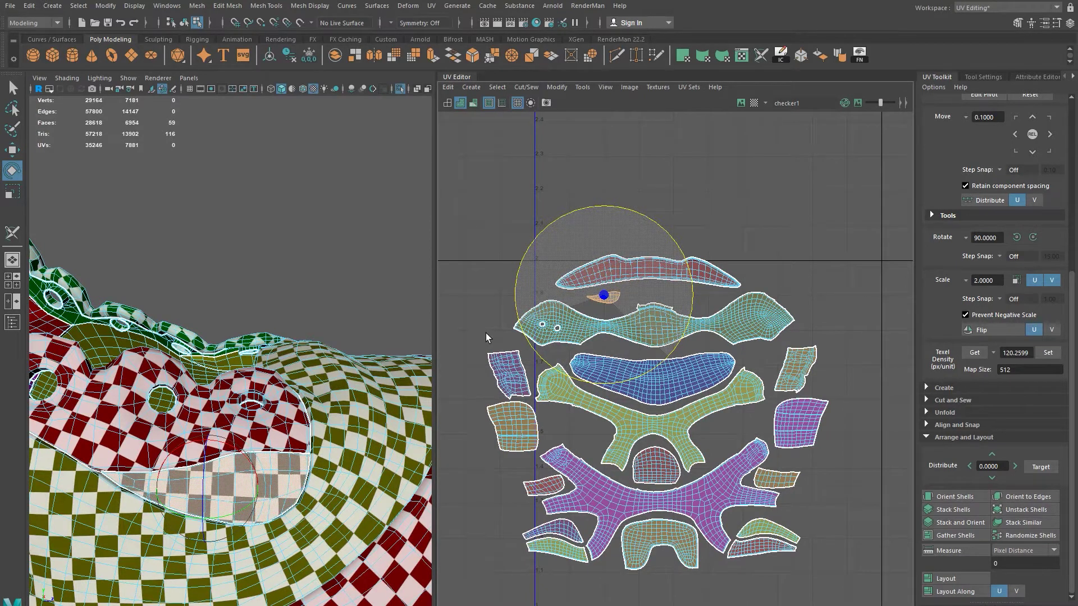
pyautogui.press('w')
pyautogui.moveTo(597, 308); pyautogui.dragTo(598, 305)
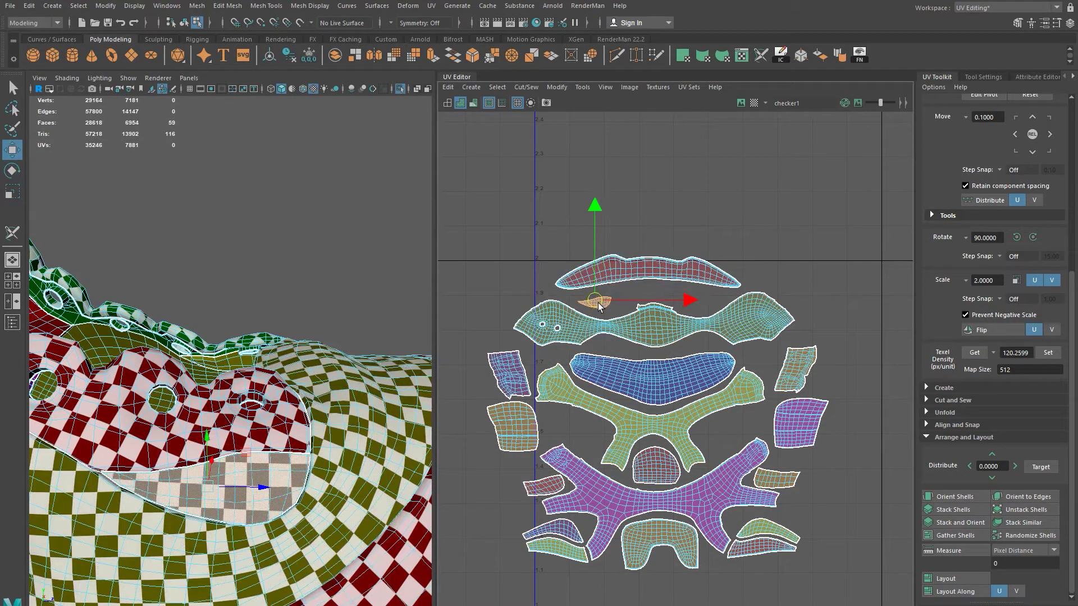
# Step: Select the matching patch shell on the boot's opposite side and move it between the toe cap shell's right half and the forefoot shell
pyautogui.keyDown('alt'); pyautogui.moveTo(656, 361); pyautogui.dragTo(402, 308, button='right'); pyautogui.keyUp('alt')
pyautogui.keyDown('alt'); pyautogui.moveTo(402, 308); pyautogui.dragTo(353, 242, button='middle'); pyautogui.keyUp('alt')
pyautogui.keyDown('alt'); pyautogui.moveTo(331, 402); pyautogui.dragTo(297, 474); pyautogui.keyUp('alt')
pyautogui.click(274, 537)
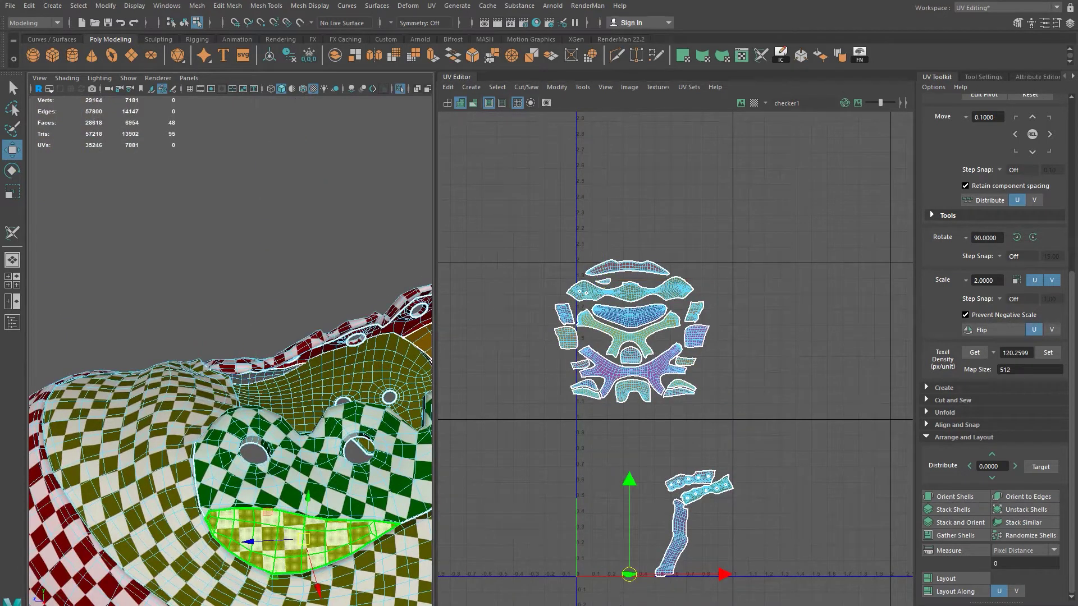
pyautogui.moveTo(617, 574); pyautogui.dragTo(650, 278)
pyautogui.scroll(-5, 698, 413)
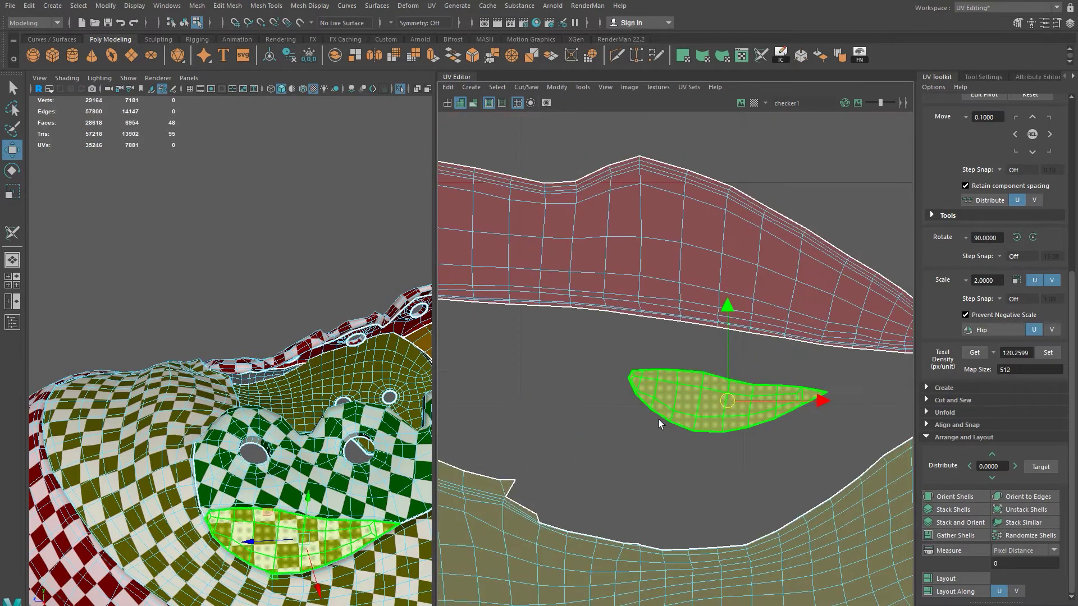
pyautogui.moveTo(752, 352); pyautogui.dragTo(725, 387, button='middle')
# Step: Level and reposition the second patch shell, and nudge both patch shells together so they sit evenly beneath the toe cap shell
pyautogui.press('e')
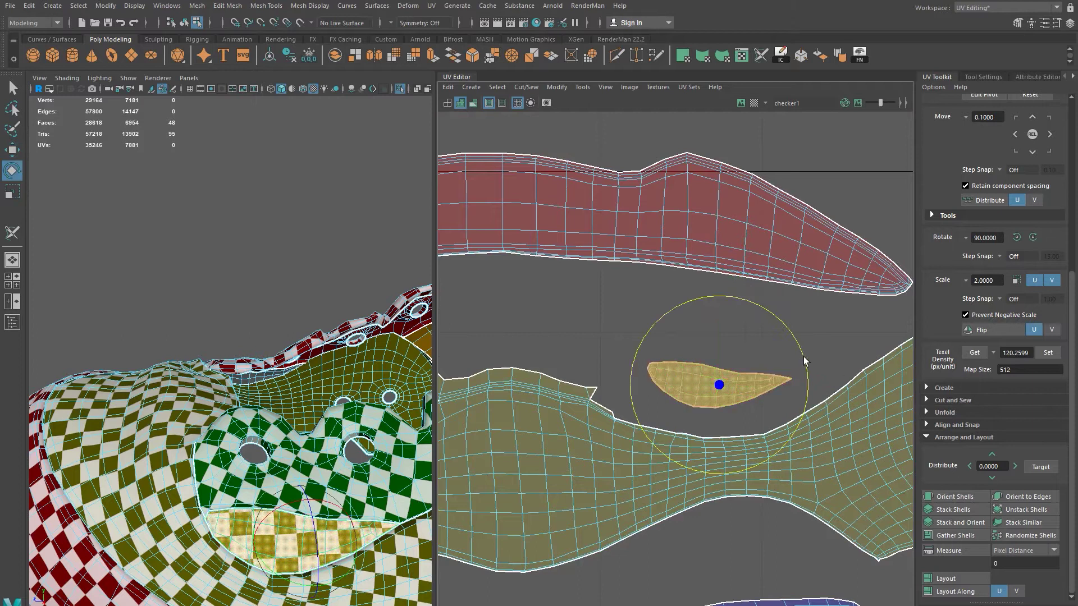
pyautogui.scroll(-5, 805, 353)
pyautogui.press('w')
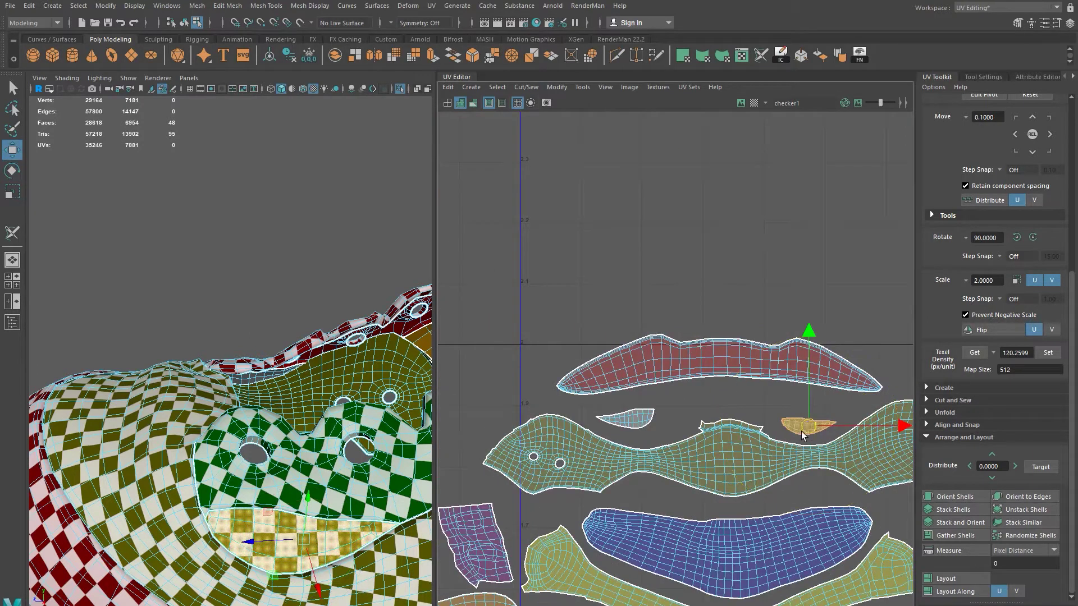
pyautogui.moveTo(801, 431); pyautogui.dragTo(808, 422, button='middle')
pyautogui.scroll(-3, 775, 469)
pyautogui.keyDown('alt'); pyautogui.moveTo(775, 469); pyautogui.dragTo(627, 306, button='middle'); pyautogui.keyUp('alt')
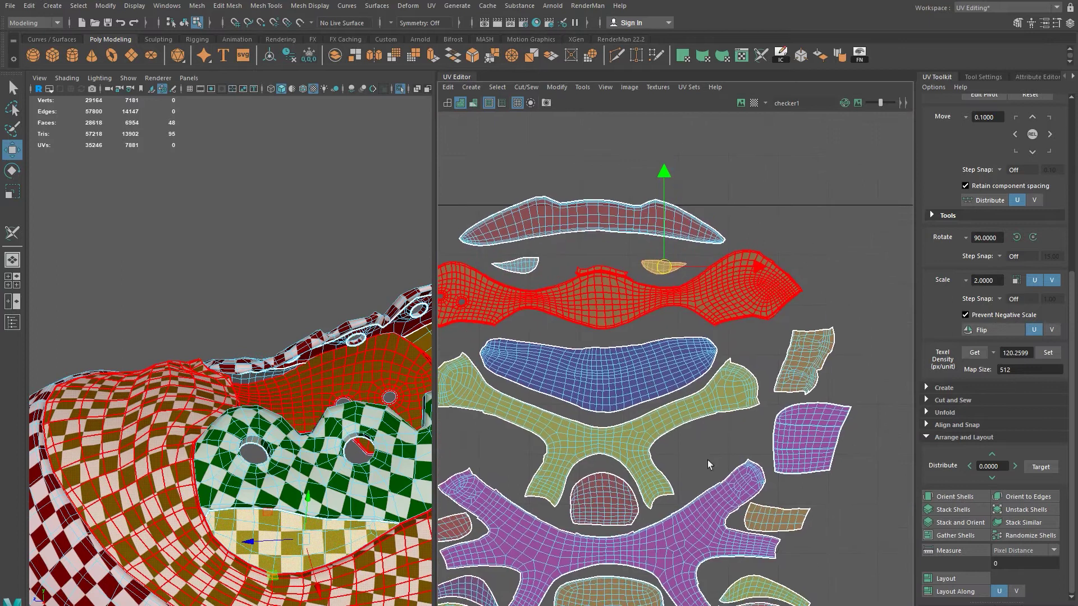
pyautogui.keyDown('shift'); pyautogui.click(521, 265); pyautogui.keyUp('shift')
pyautogui.moveTo(588, 173); pyautogui.dragTo(594, 167)
# Step: Select the long bent strip shell and move it clear of the eyelet shells, to the lower left of the arranged group
pyautogui.keyDown('alt'); pyautogui.moveTo(686, 355); pyautogui.dragTo(574, 371, button='right'); pyautogui.keyUp('alt')
pyautogui.keyDown('alt'); pyautogui.moveTo(628, 442); pyautogui.dragTo(621, 373, button='middle'); pyautogui.keyUp('alt')
pyautogui.keyDown('alt'); pyautogui.moveTo(335, 494); pyautogui.dragTo(321, 474); pyautogui.keyUp('alt')
pyautogui.keyDown('alt'); pyautogui.moveTo(686, 500); pyautogui.dragTo(641, 542, button='right'); pyautogui.keyUp('alt')
pyautogui.keyDown('alt'); pyautogui.moveTo(642, 545); pyautogui.dragTo(613, 376, button='middle'); pyautogui.keyUp('alt')
pyautogui.click(681, 510)
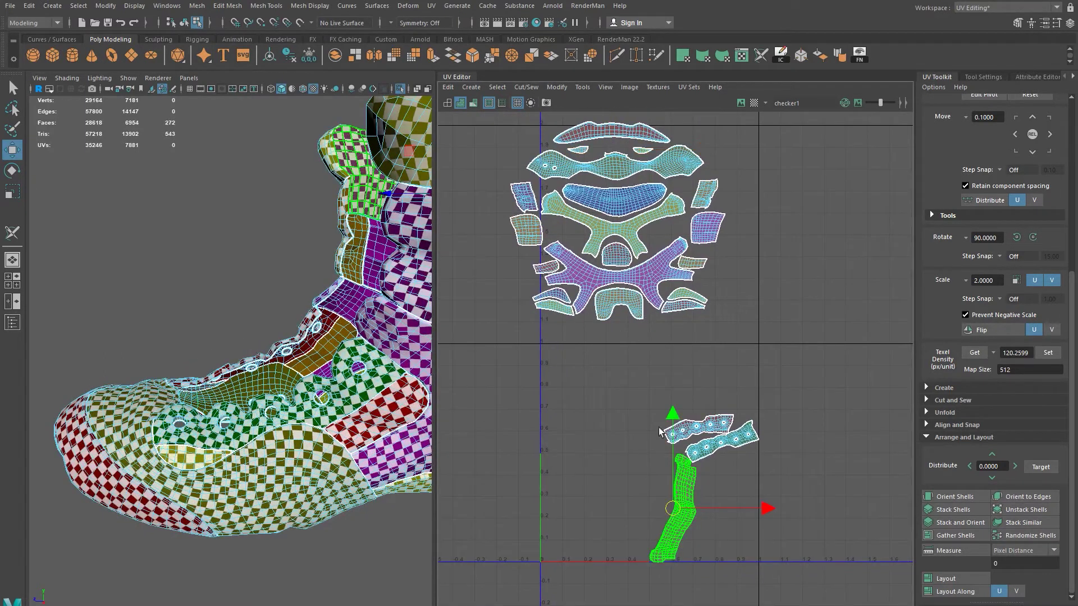
pyautogui.press('f')
pyautogui.keyDown('alt'); pyautogui.moveTo(745, 533); pyautogui.dragTo(736, 553, button='middle'); pyautogui.keyUp('alt')
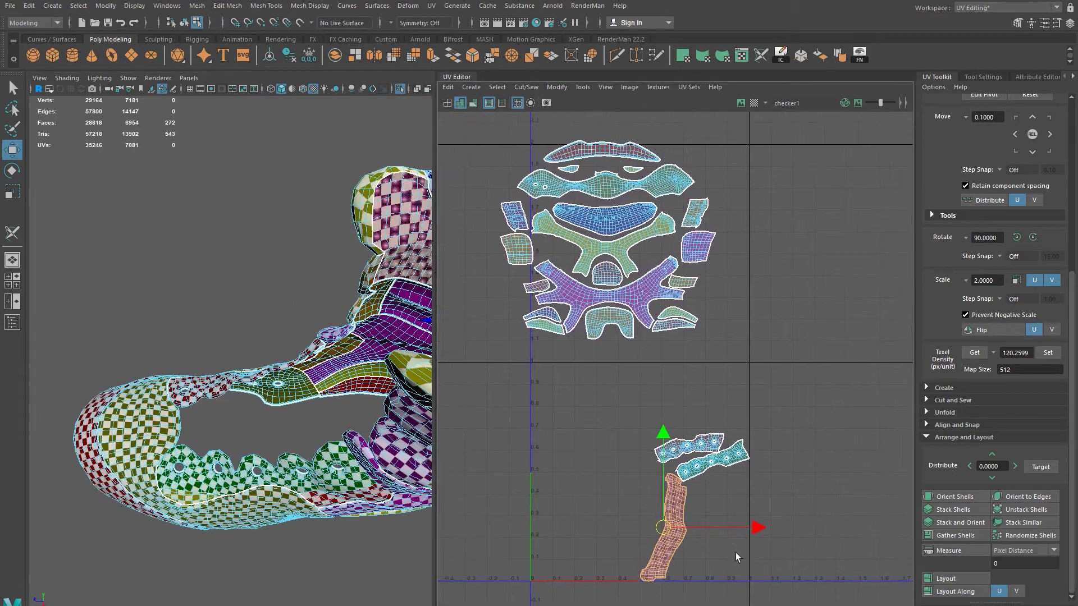
pyautogui.moveTo(663, 541); pyautogui.dragTo(472, 475, button='middle')
# Step: Select the green-checkered eyelet panel on the side of the boot and move its shell directly below the arranged group
pyautogui.keyDown('alt'); pyautogui.moveTo(701, 482); pyautogui.dragTo(697, 499, button='middle'); pyautogui.keyUp('alt')
pyautogui.keyDown('alt'); pyautogui.moveTo(762, 421); pyautogui.dragTo(704, 466, button='middle'); pyautogui.keyUp('alt')
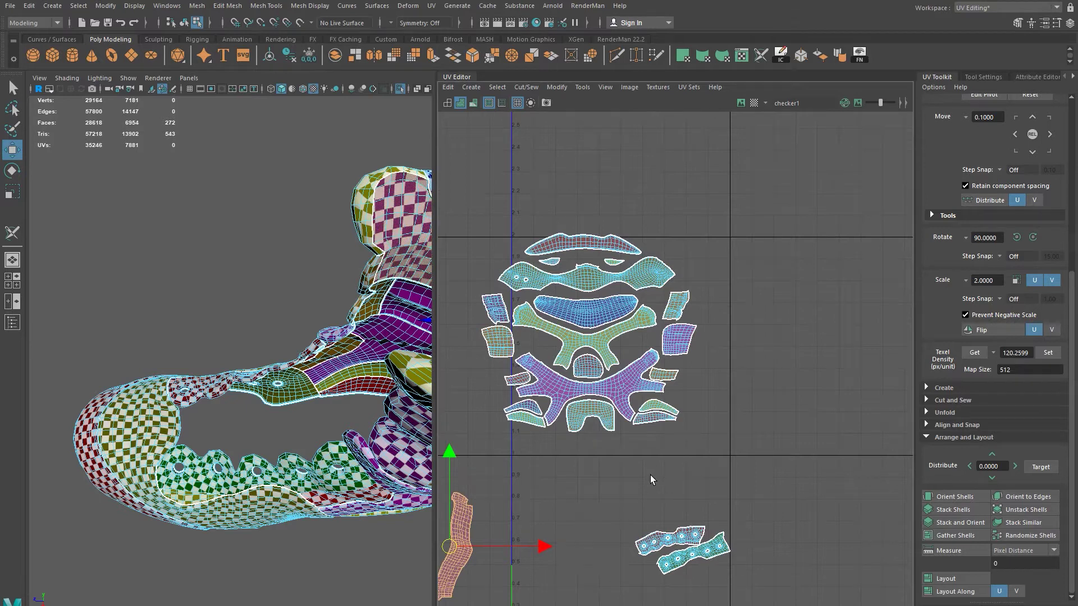
pyautogui.keyDown('alt'); pyautogui.moveTo(610, 463); pyautogui.dragTo(626, 488, button='middle'); pyautogui.keyUp('alt')
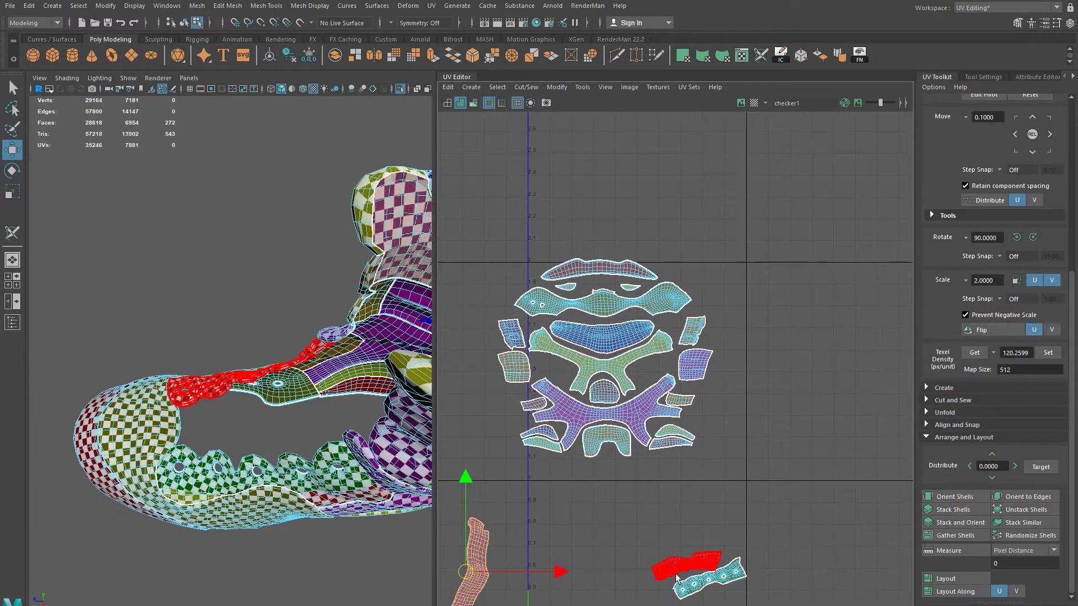
pyautogui.keyDown('alt'); pyautogui.moveTo(306, 483); pyautogui.dragTo(316, 432); pyautogui.keyUp('alt')
pyautogui.click(318, 393)
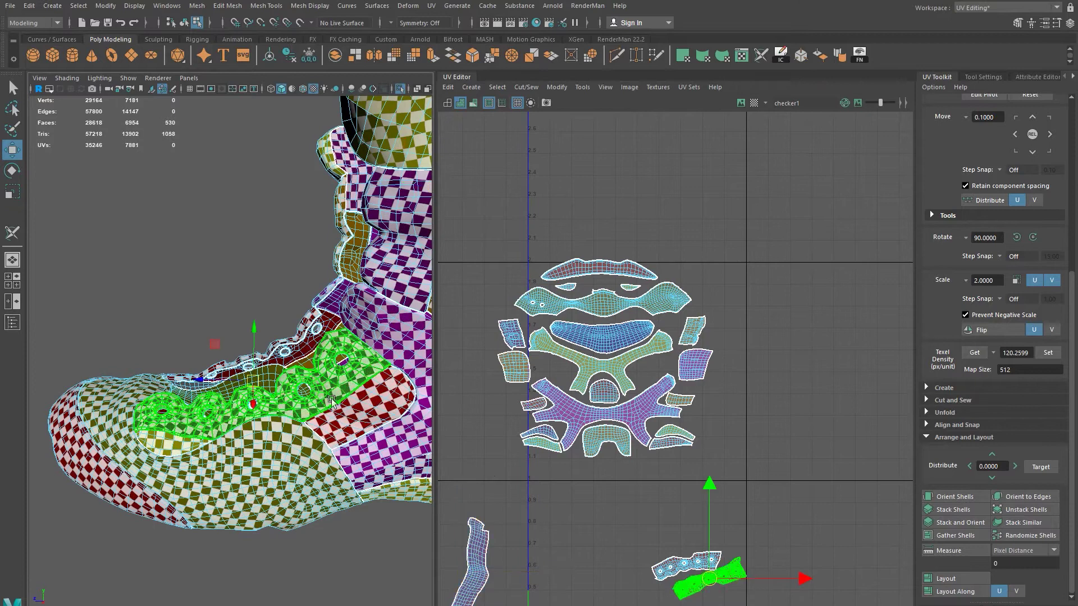
pyautogui.moveTo(704, 577); pyautogui.dragTo(639, 499)
# Step: Rotate the eyelet panel shell upright, comparing its orientation with the adjoining panels on the boot
pyautogui.keyDown('alt'); pyautogui.moveTo(639, 499); pyautogui.dragTo(758, 426, button='middle'); pyautogui.keyUp('alt')
pyautogui.scroll(5, 317, 492)
pyautogui.moveTo(318, 493)
pyautogui.keyDown('alt'); pyautogui.mouseDown()
pyautogui.moveTo(329, 477)
pyautogui.moveTo(296, 481)
pyautogui.moveTo(320, 493)
pyautogui.mouseUp(); pyautogui.keyUp('alt')
pyautogui.press('e')
pyautogui.moveTo(852, 428); pyautogui.dragTo(861, 443)
pyautogui.keyDown('alt'); pyautogui.moveTo(397, 422); pyautogui.dragTo(268, 429); pyautogui.keyUp('alt')
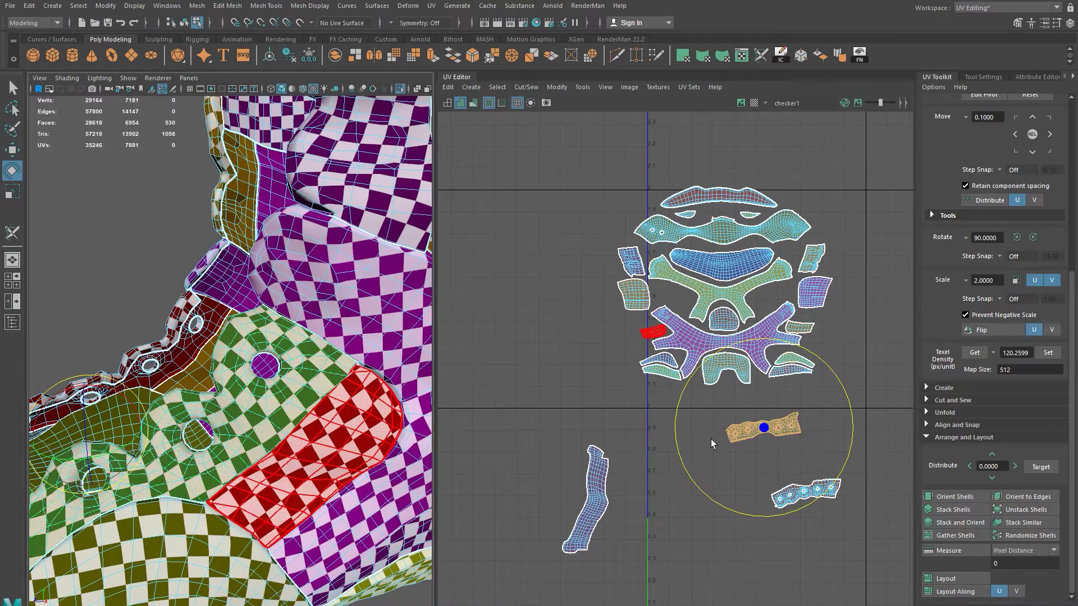
pyautogui.moveTo(863, 425); pyautogui.dragTo(786, 317)
pyautogui.keyDown('alt'); pyautogui.moveTo(247, 425); pyautogui.dragTo(324, 392); pyautogui.keyUp('alt')
pyautogui.keyDown('alt'); pyautogui.moveTo(302, 397); pyautogui.dragTo(479, 390, button='middle'); pyautogui.keyUp('alt')
pyautogui.keyDown('alt'); pyautogui.moveTo(313, 421); pyautogui.dragTo(285, 429); pyautogui.keyUp('alt')
pyautogui.keyDown('alt'); pyautogui.moveTo(358, 400); pyautogui.dragTo(256, 398, button='middle'); pyautogui.keyUp('alt')
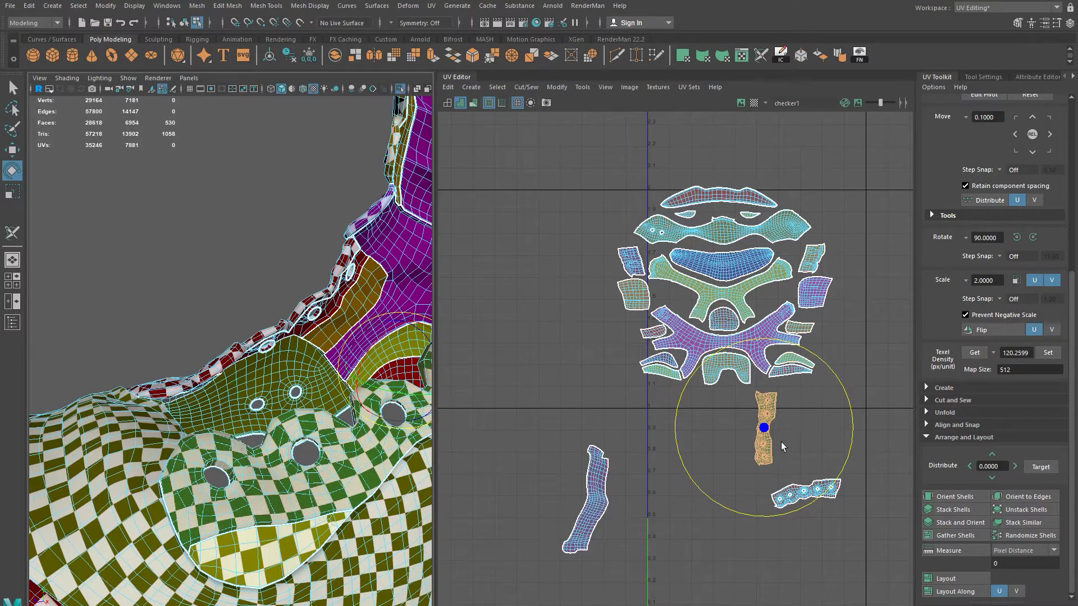
# Step: Move the upright eyelet panel shell to the group's lower left, beneath the two stacked side shells
pyautogui.press('w')
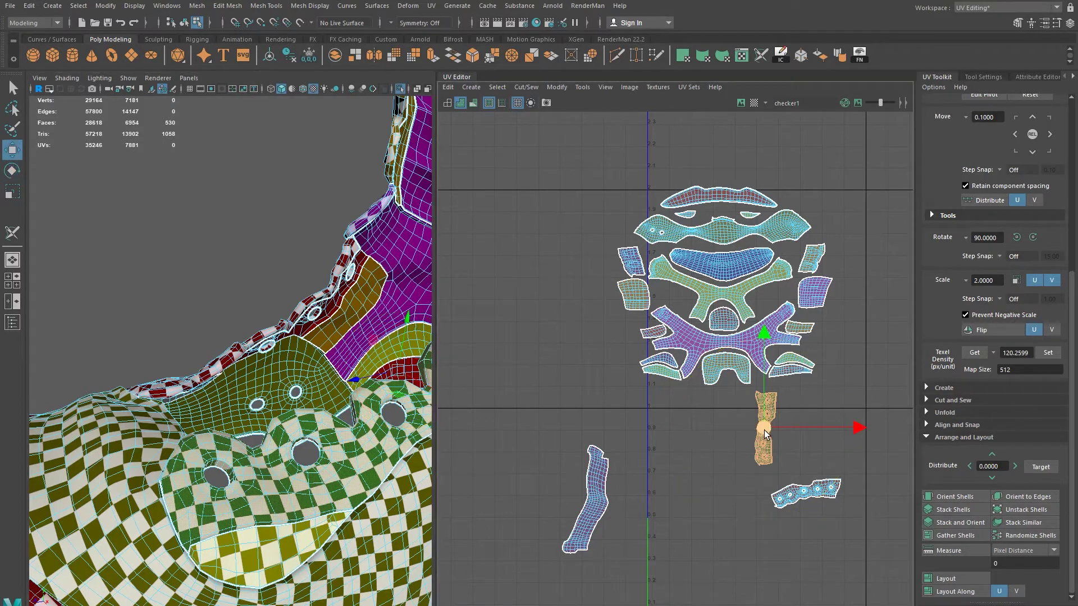
pyautogui.moveTo(758, 433); pyautogui.dragTo(627, 354)
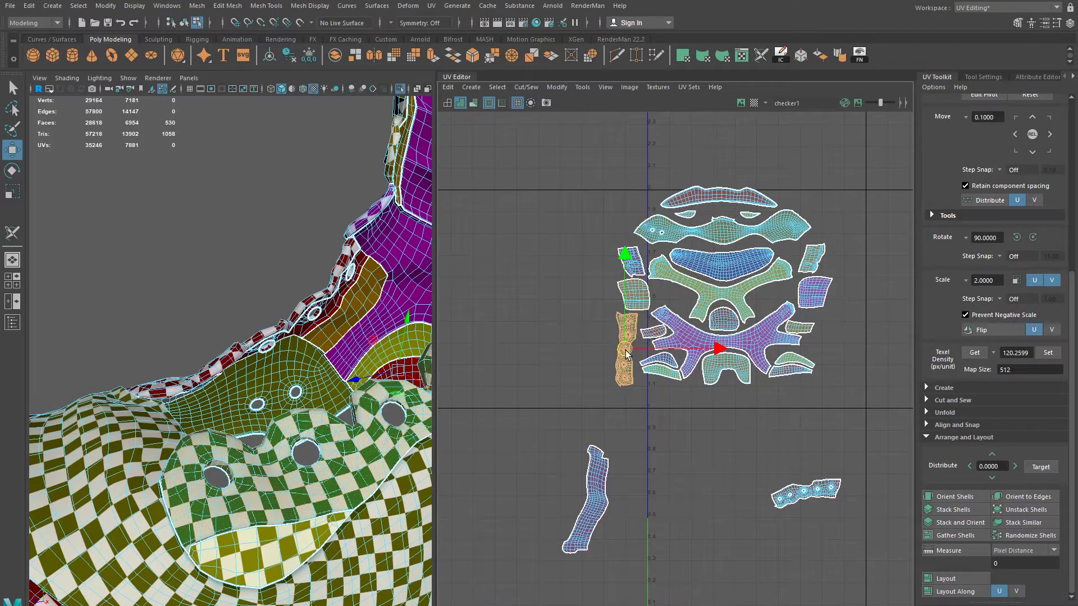
pyautogui.moveTo(627, 353); pyautogui.dragTo(629, 354)
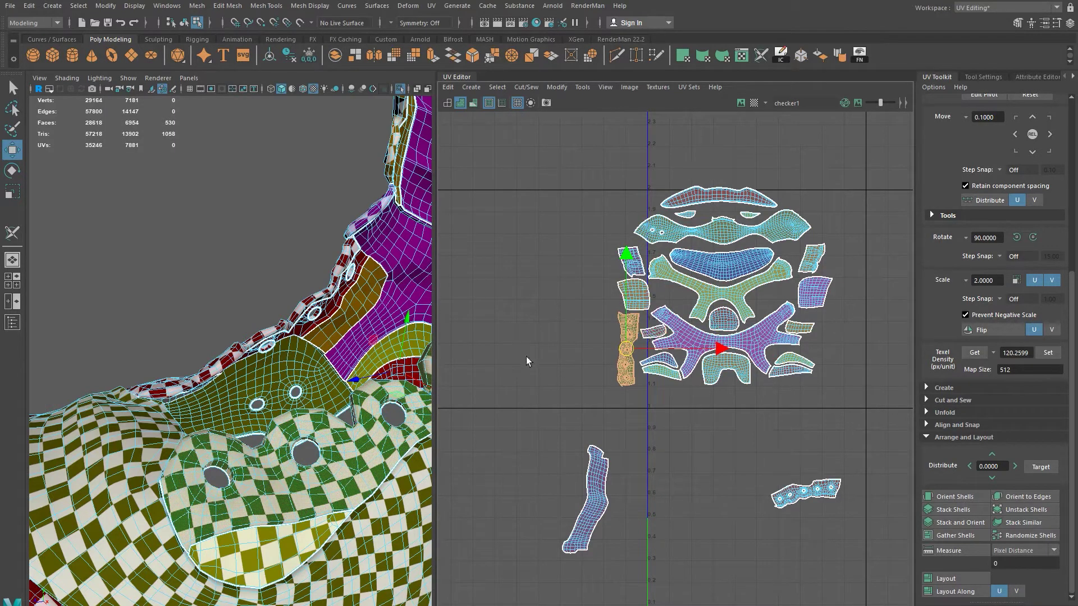
# Step: Try the eyelet panel shell on the group's right side, check it against the boot, and return it to the lower left
pyautogui.moveTo(627, 352); pyautogui.dragTo(826, 350)
pyautogui.keyDown('alt'); pyautogui.moveTo(303, 477); pyautogui.dragTo(194, 469); pyautogui.keyUp('alt')
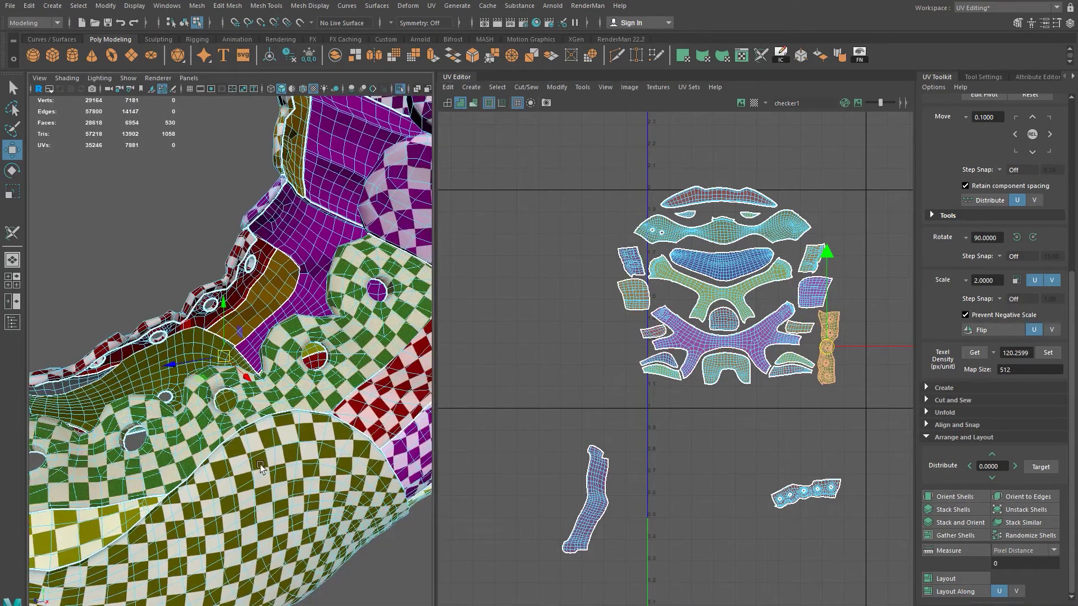
pyautogui.keyDown('alt'); pyautogui.moveTo(299, 459); pyautogui.dragTo(224, 452); pyautogui.keyUp('alt')
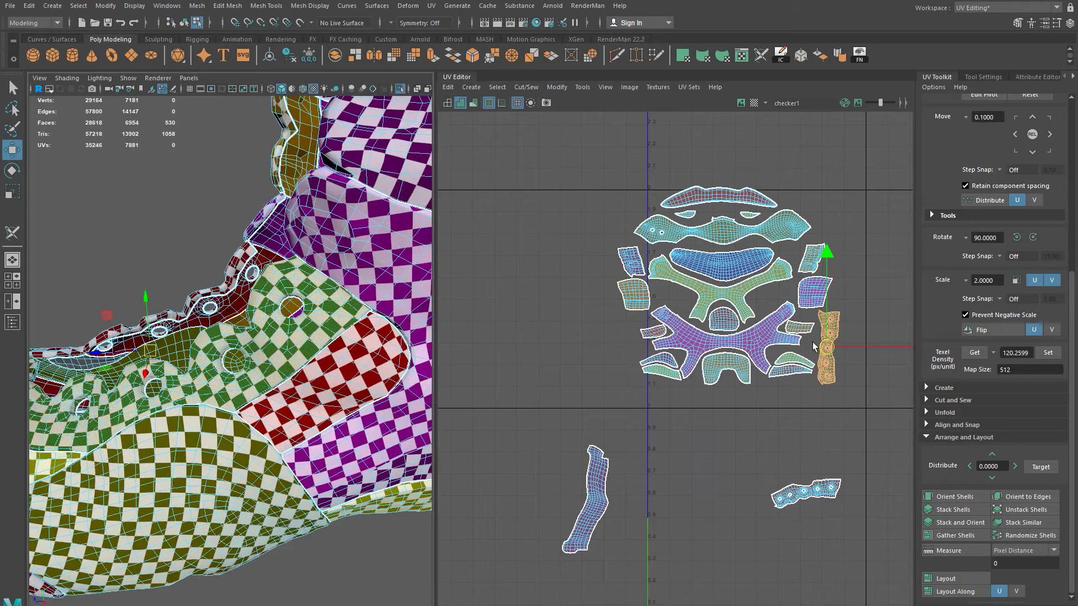
pyautogui.moveTo(792, 363); pyautogui.dragTo(795, 362, button='right')
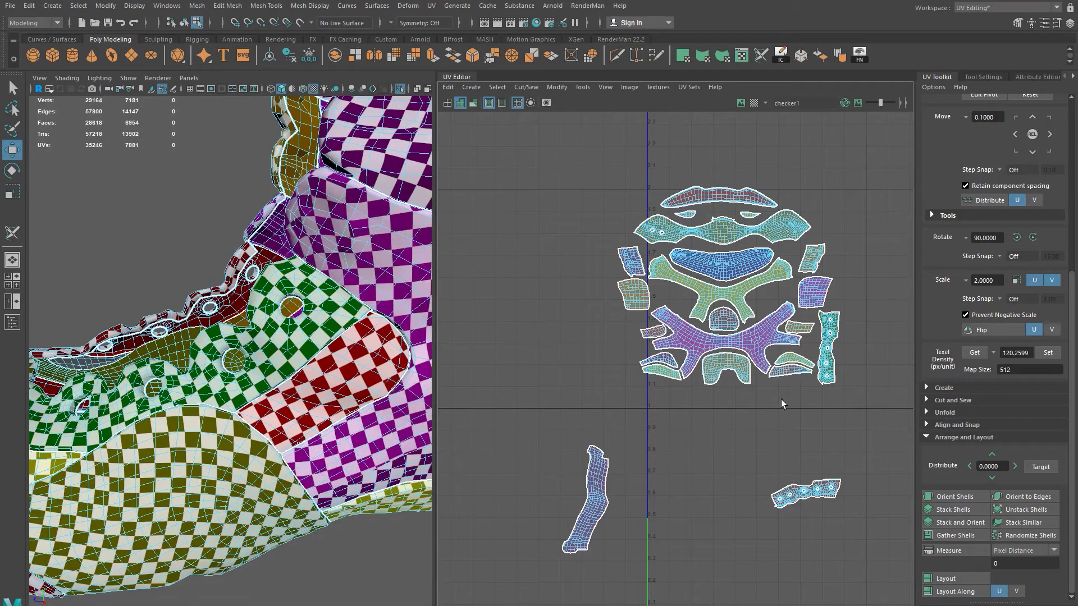
pyautogui.press('f')
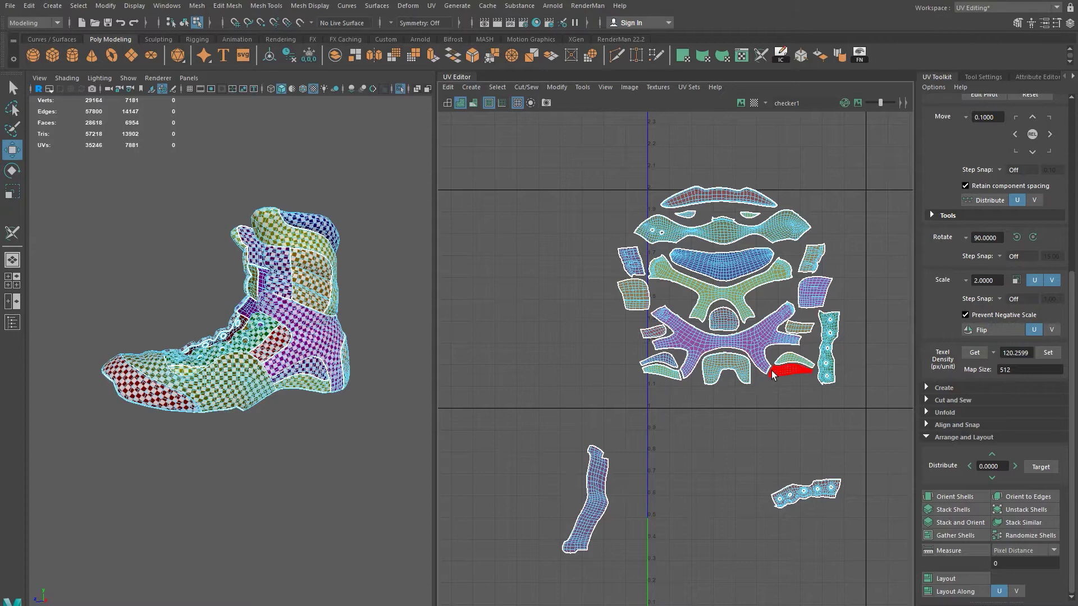
pyautogui.click(831, 359)
pyautogui.moveTo(852, 352); pyautogui.dragTo(627, 351)
# Step: Select the remaining eyelet panel shell and rotate it upright to follow its orientation on the opposite side of the boot
pyautogui.click(806, 497)
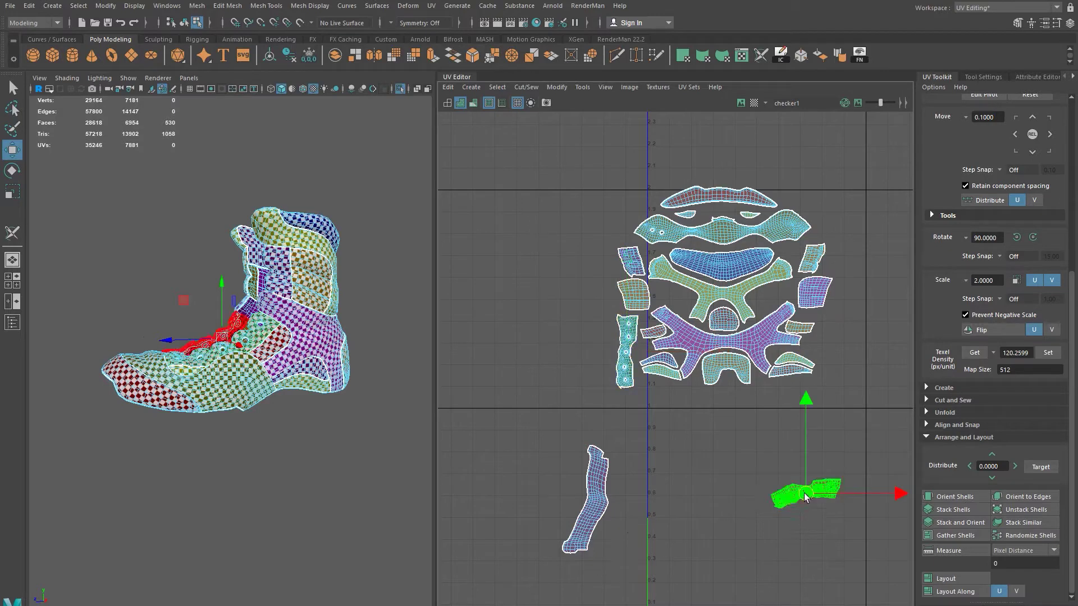
pyautogui.keyDown('alt'); pyautogui.moveTo(227, 414); pyautogui.dragTo(291, 406); pyautogui.keyUp('alt')
pyautogui.keyDown('alt'); pyautogui.moveTo(291, 406); pyautogui.dragTo(442, 477, button='right'); pyautogui.keyUp('alt')
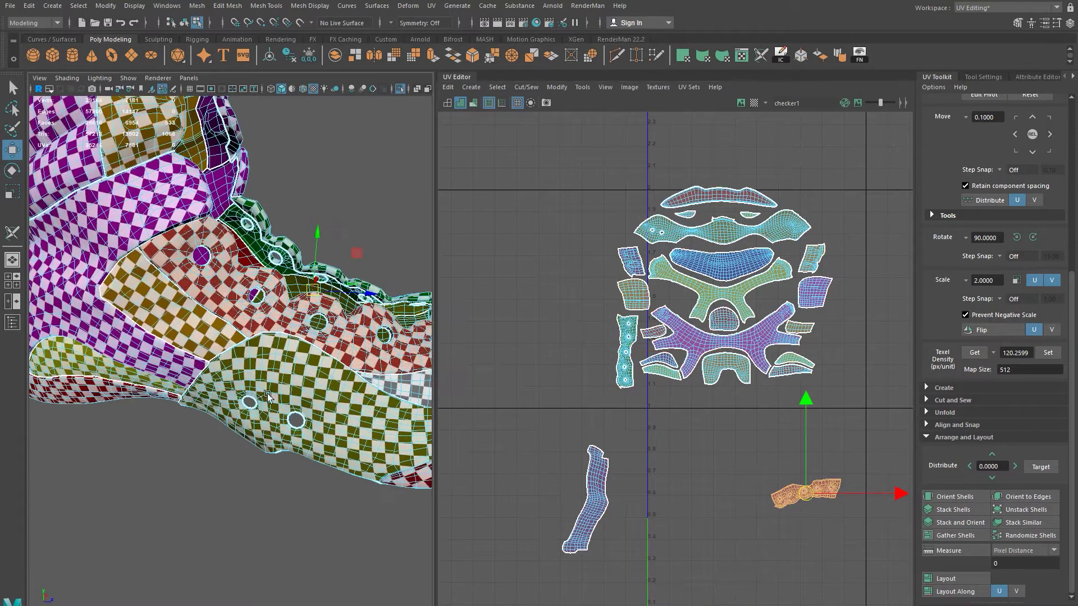
pyautogui.keyDown('alt'); pyautogui.moveTo(427, 472); pyautogui.dragTo(360, 432); pyautogui.keyUp('alt')
pyautogui.press('e')
pyautogui.moveTo(873, 437); pyautogui.dragTo(729, 382)
pyautogui.keyDown('alt'); pyautogui.moveTo(337, 381); pyautogui.dragTo(283, 417); pyautogui.keyUp('alt')
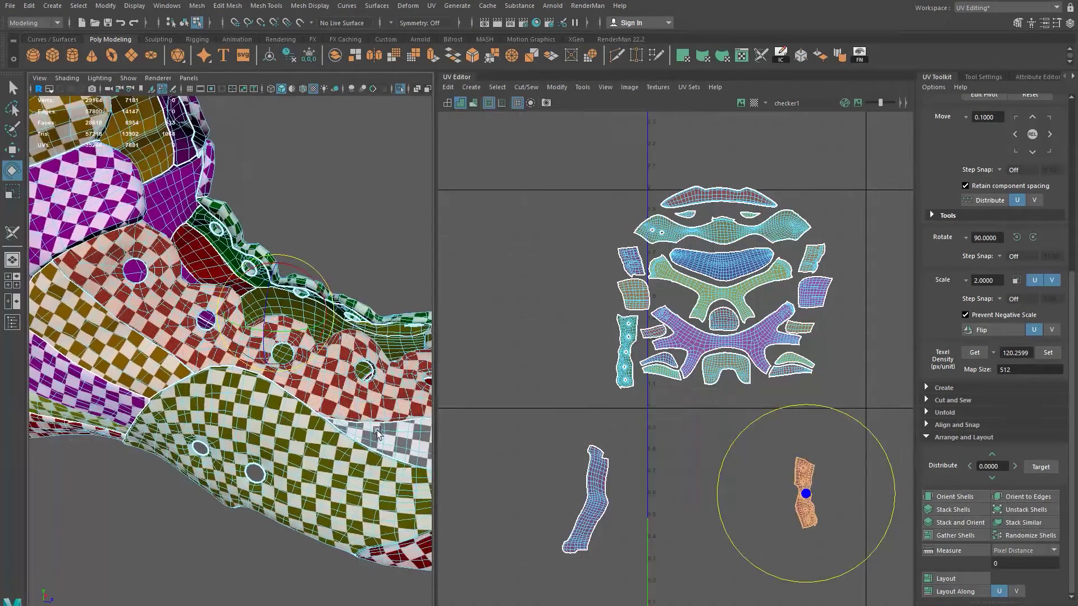
# Step: Fine-tune the second eyelet panel shell's rotation and move it to the group's lower right, opposite the first eyelet panel shell
pyautogui.keyDown('alt'); pyautogui.moveTo(376, 430); pyautogui.dragTo(267, 431, button='middle'); pyautogui.keyUp('alt')
pyautogui.moveTo(833, 416); pyautogui.dragTo(840, 420)
pyautogui.press('w')
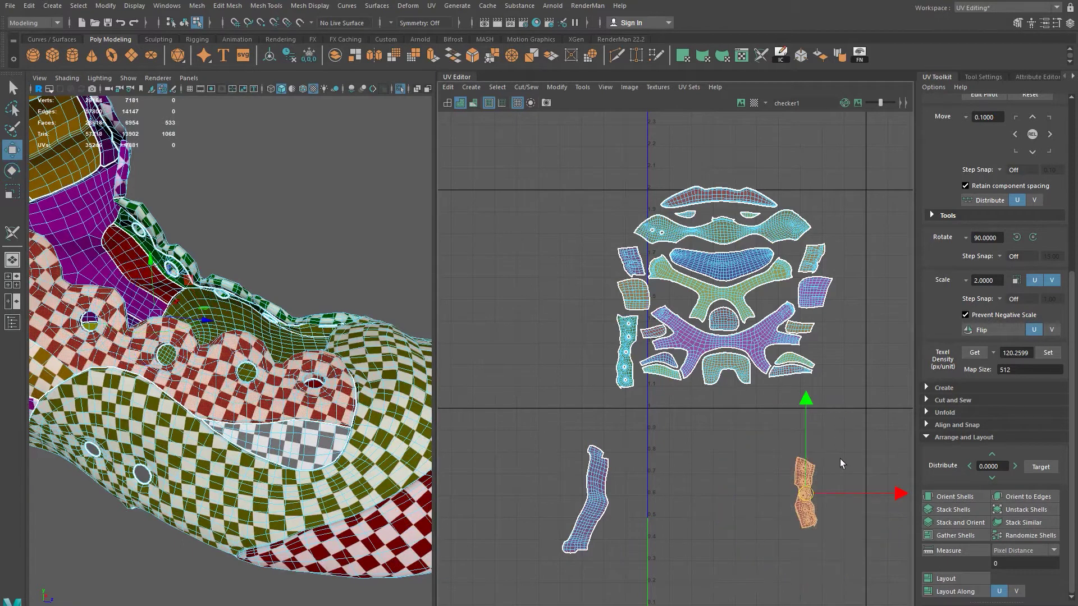
pyautogui.moveTo(807, 494); pyautogui.dragTo(830, 357)
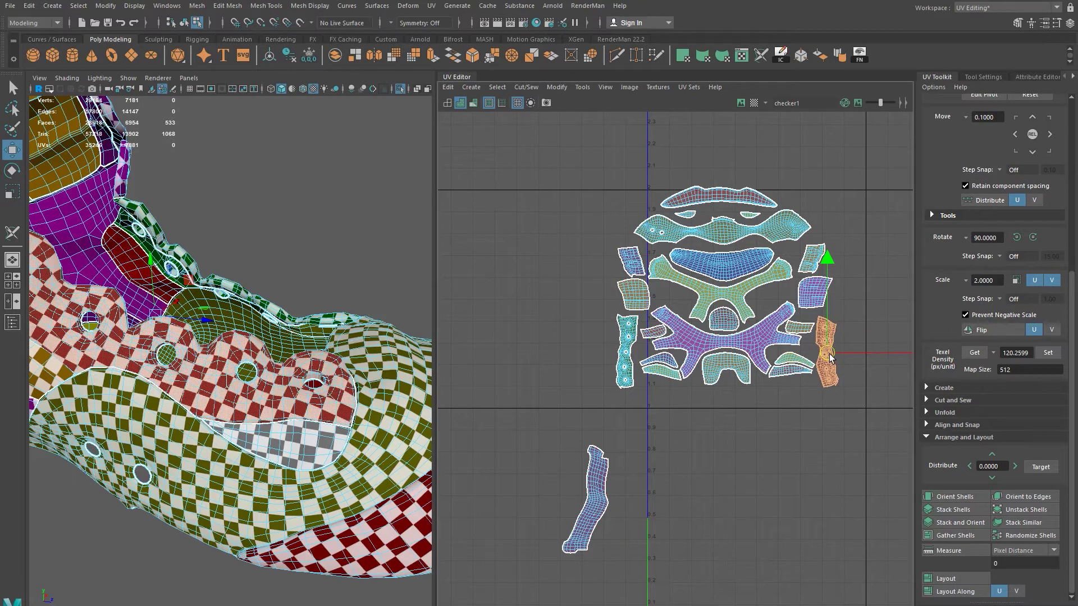
# Step: Rotate the long bent strip shell horizontal and move it beneath the arranged group, centred under the arch-shaped shell
pyautogui.scroll(-2, 831, 389)
pyautogui.keyDown('alt'); pyautogui.moveTo(765, 437); pyautogui.dragTo(696, 521, button='middle'); pyautogui.keyUp('alt')
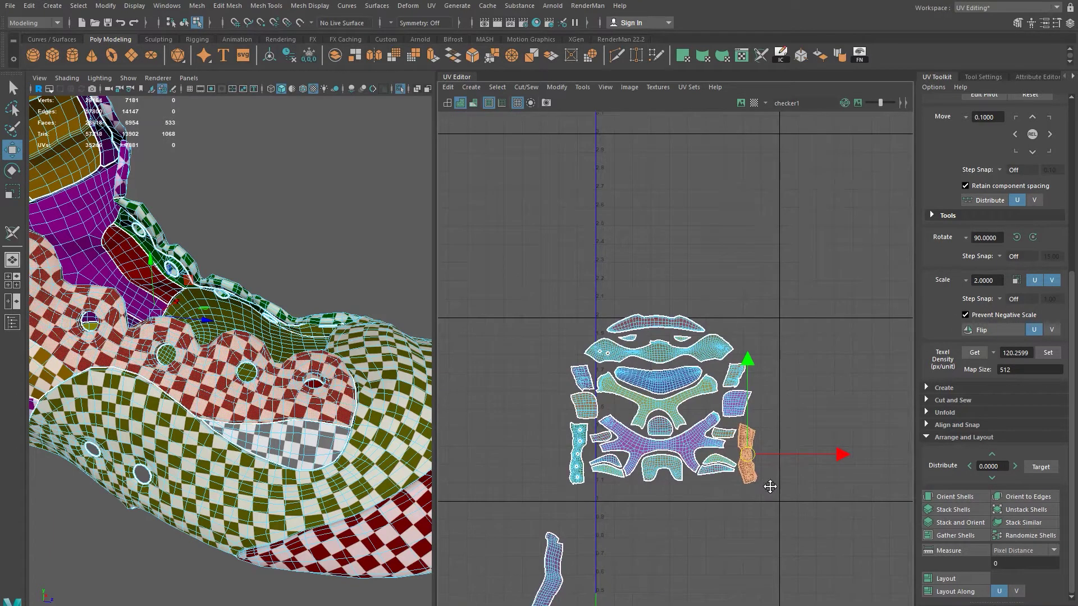
pyautogui.keyDown('alt'); pyautogui.moveTo(769, 486); pyautogui.dragTo(752, 463, button='middle'); pyautogui.keyUp('alt')
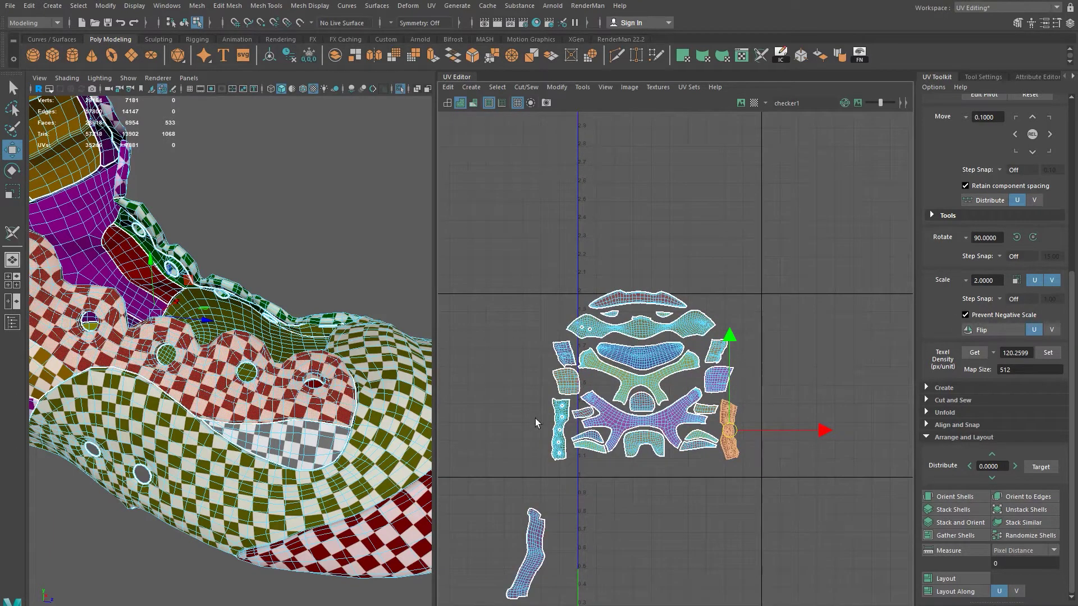
pyautogui.click(530, 552)
pyautogui.press('e')
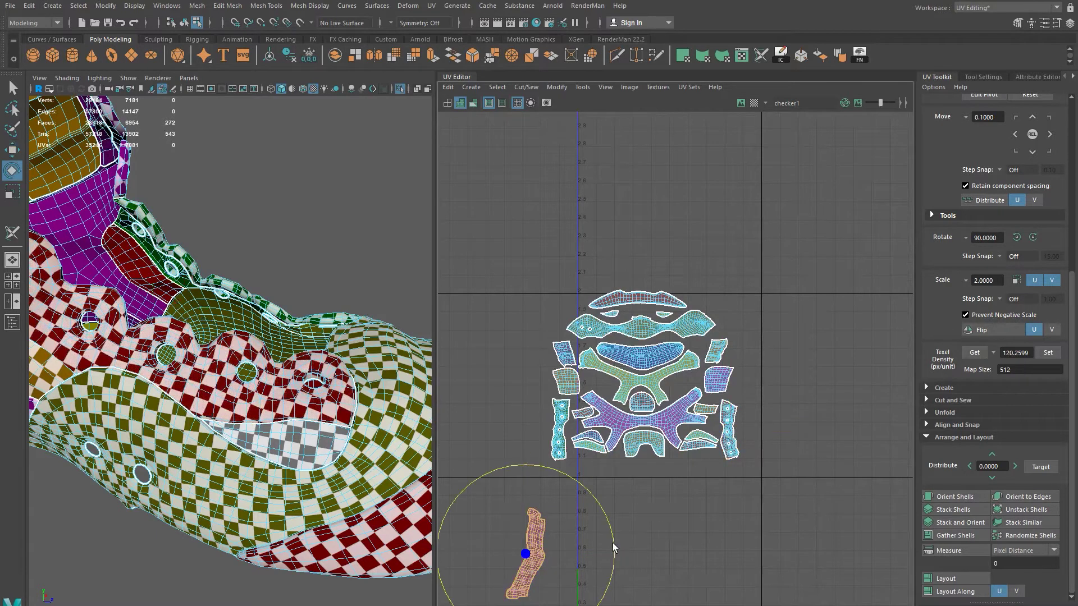
pyautogui.moveTo(616, 551); pyautogui.dragTo(578, 596)
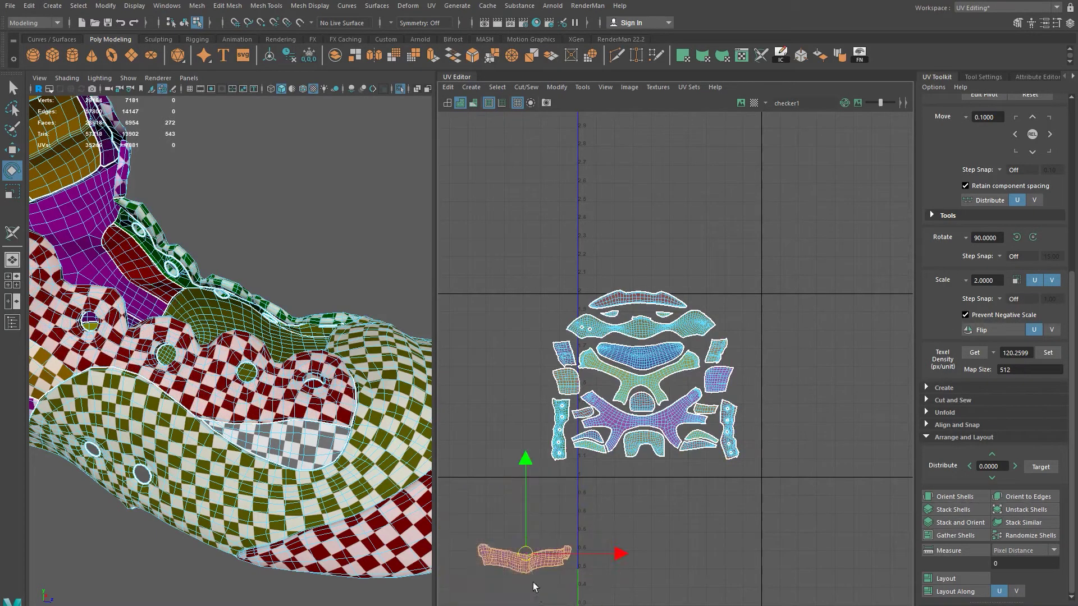
pyautogui.press('w')
pyautogui.moveTo(525, 554); pyautogui.dragTo(645, 464)
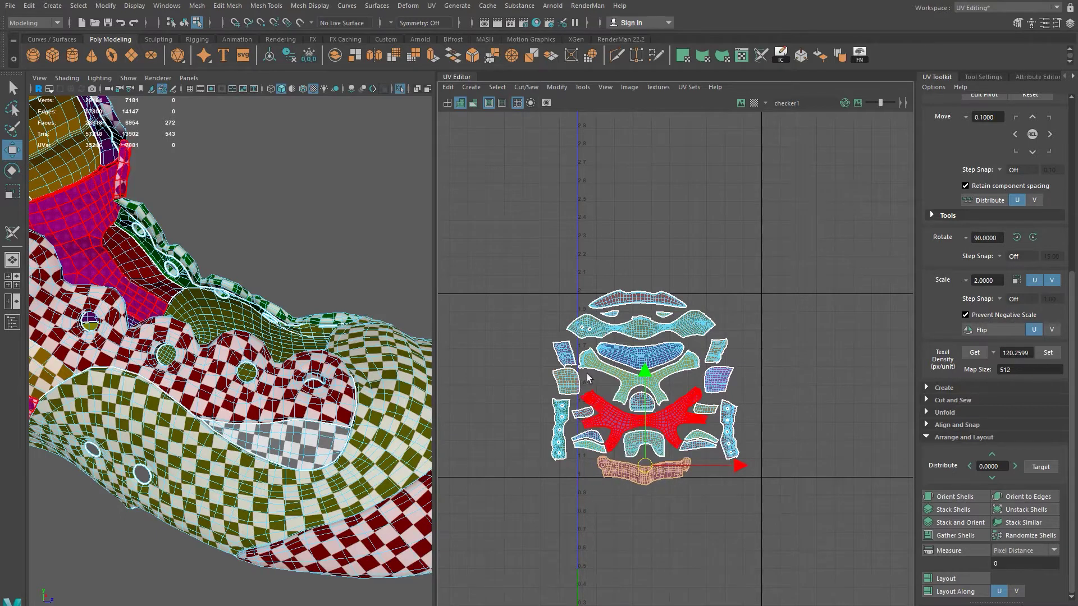
# Step: Select all UV shells and shift the whole arrangement sideways to centre it in the UV tile
pyautogui.hotkey('ctrl', 'shift', 'a')
pyautogui.moveTo(638, 382); pyautogui.dragTo(670, 386)
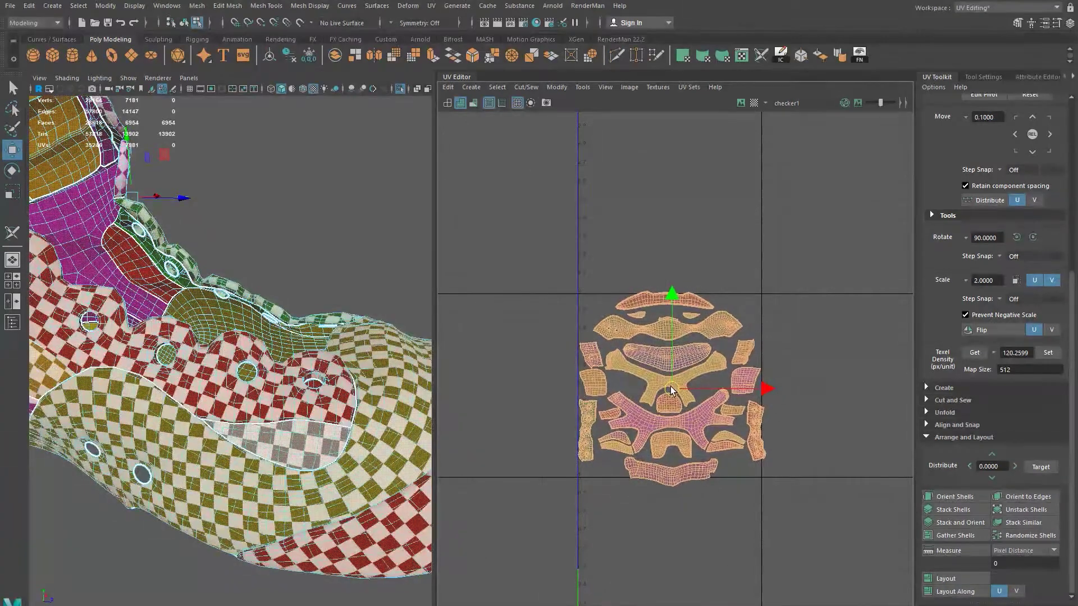
# Step: Move the whole arrangement of boot shells down into the 0–1 UV tile
pyautogui.scroll(-3, 670, 386)
pyautogui.moveTo(658, 221); pyautogui.dragTo(655, 335)
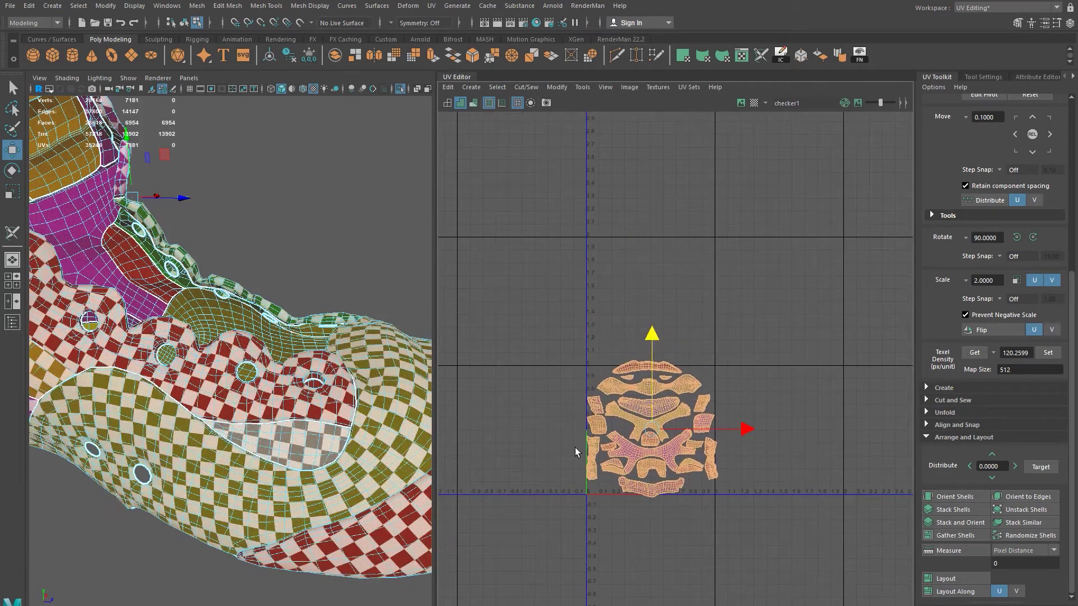
pyautogui.scroll(4, 611, 391)
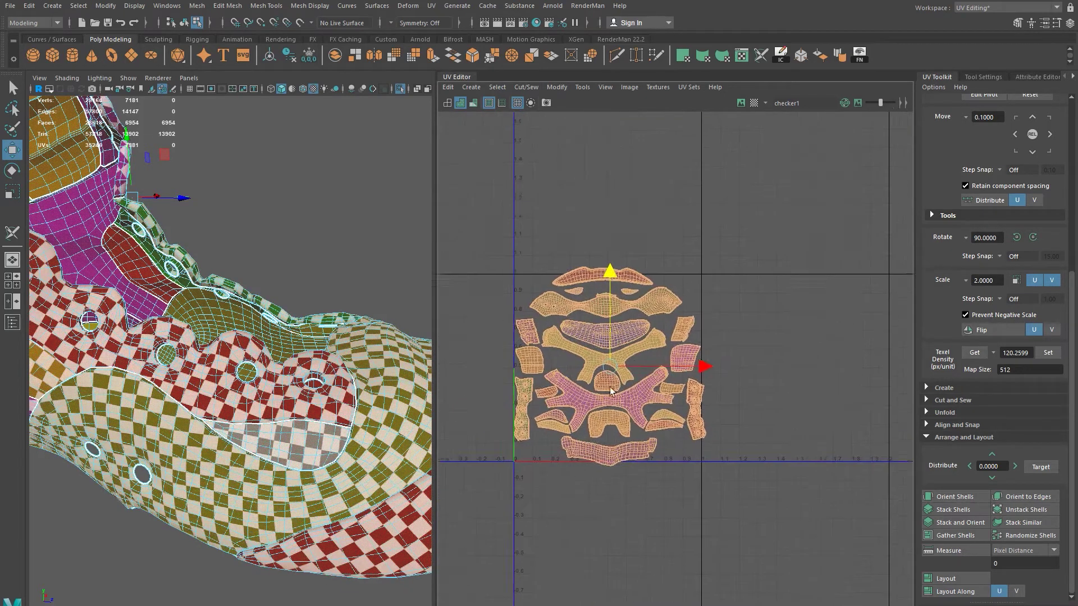
pyautogui.scroll(2, 611, 392)
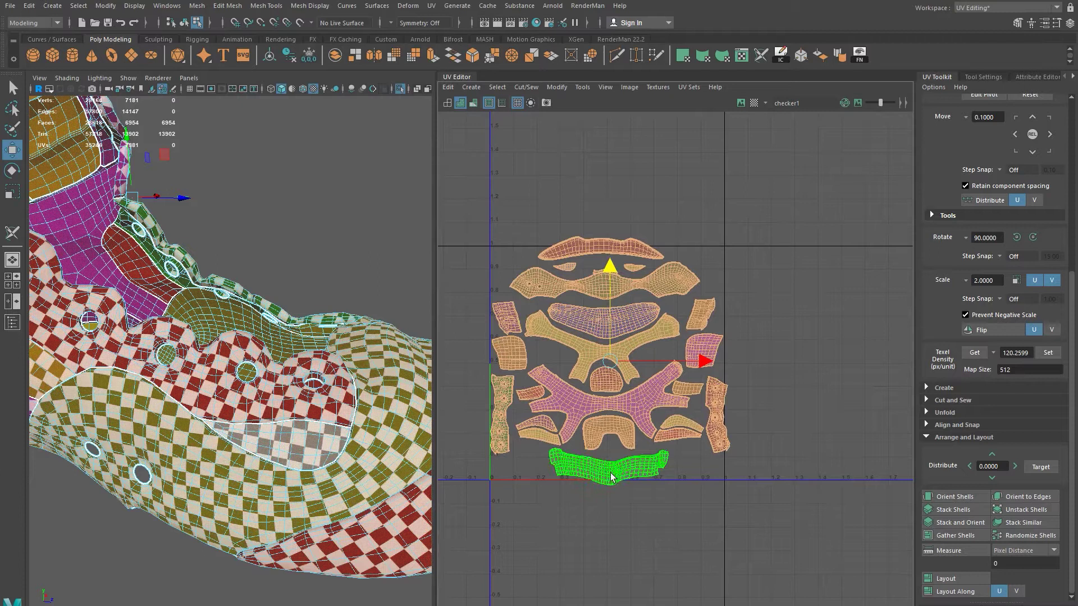
# Step: Scale all the boot shells down slightly and centre them so the arrangement sits inside the 0–1 UV tile's borders
pyautogui.moveTo(612, 361); pyautogui.dragTo(609, 372)
pyautogui.press('r')
pyautogui.press('w')
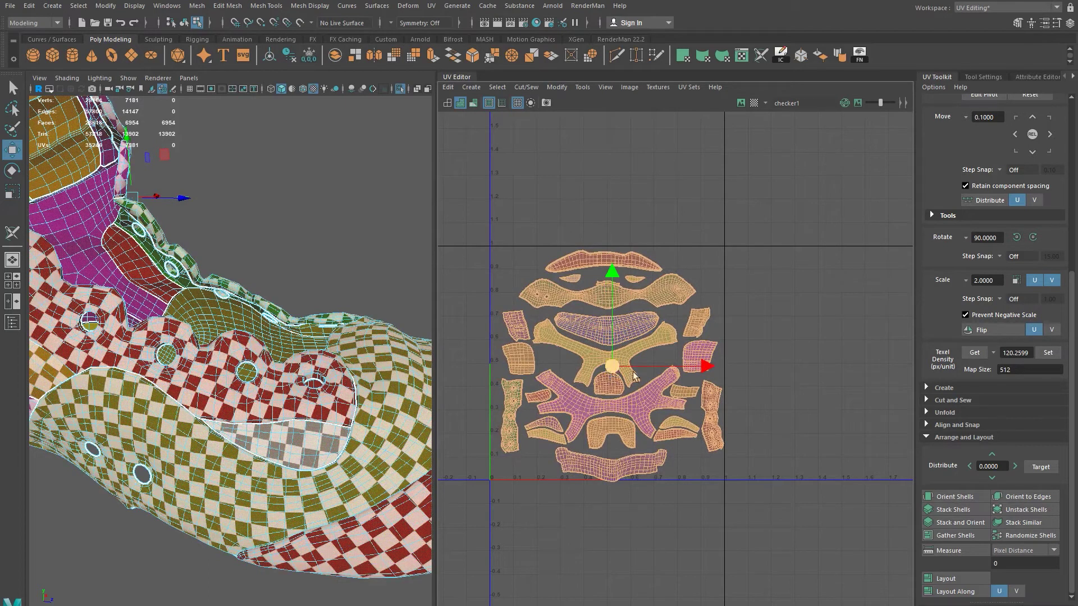
pyautogui.moveTo(707, 373); pyautogui.dragTo(703, 373)
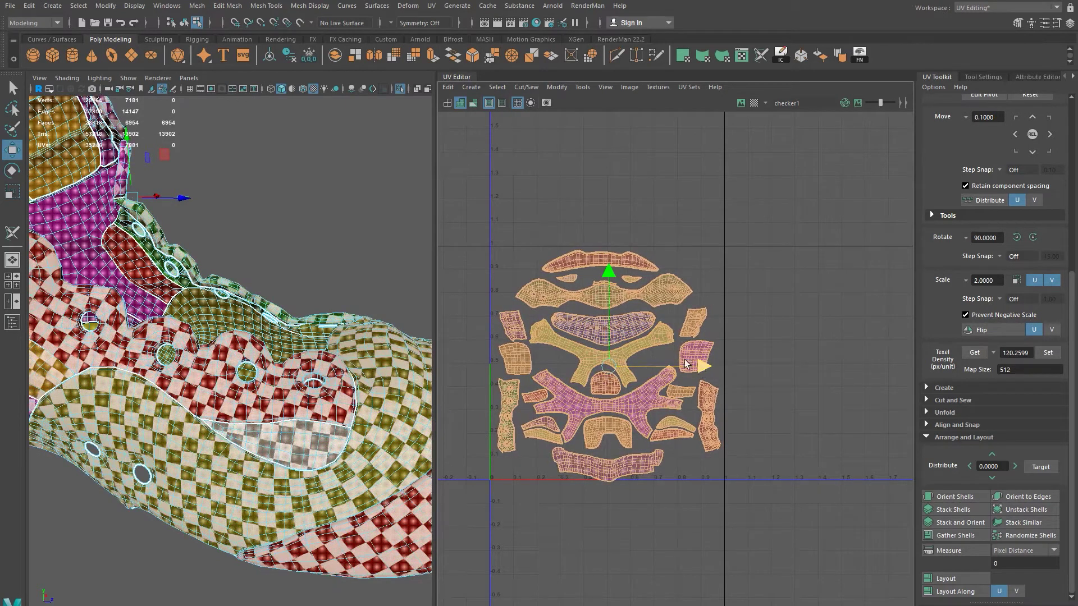
pyautogui.press('r')
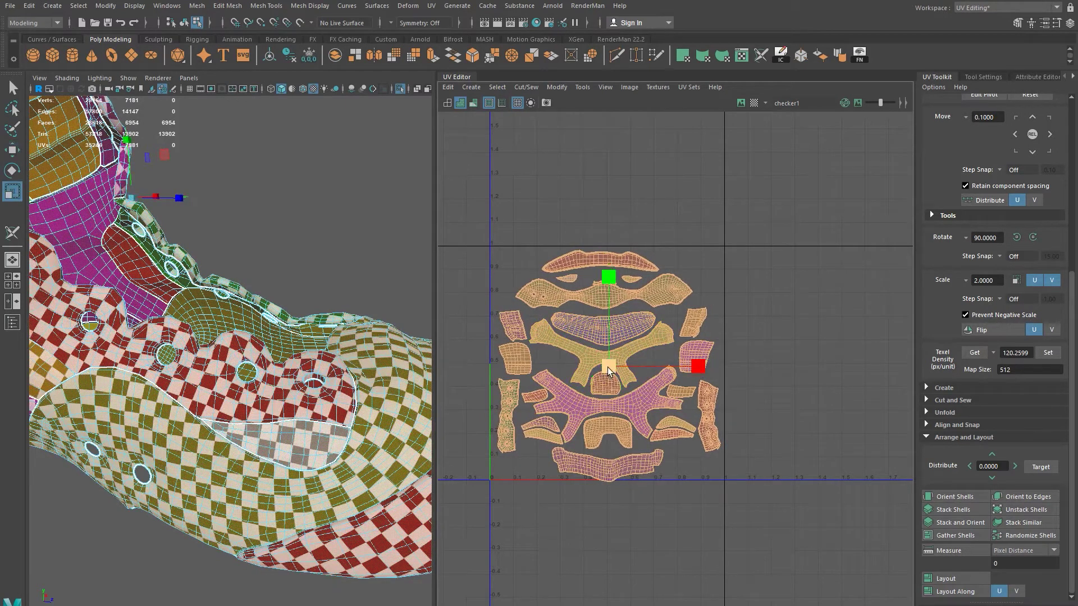
pyautogui.moveTo(608, 371); pyautogui.dragTo(607, 369)
pyautogui.press('w')
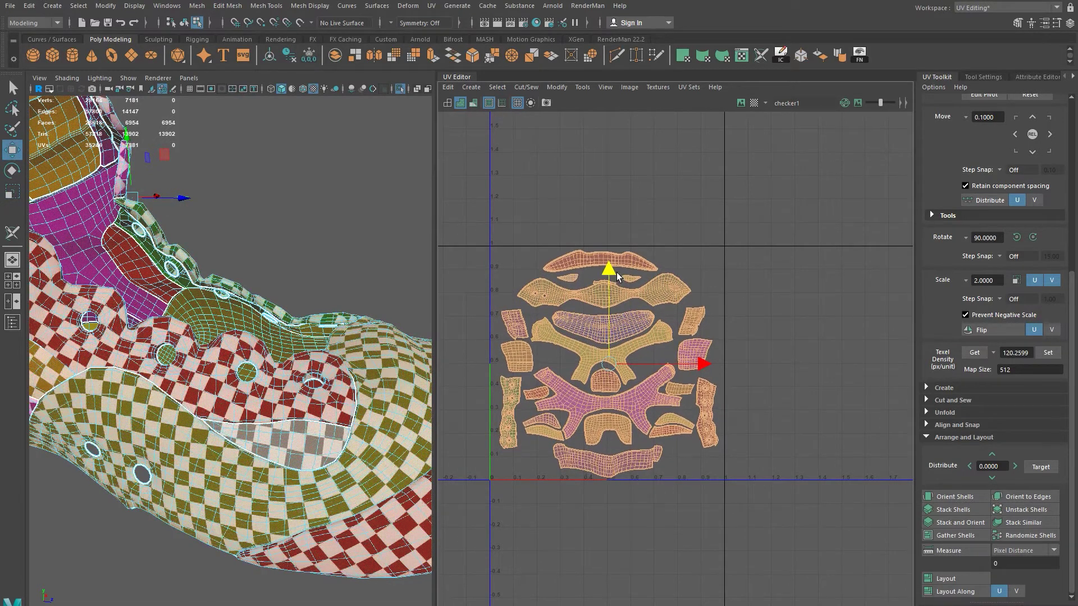
pyautogui.click(602, 294)
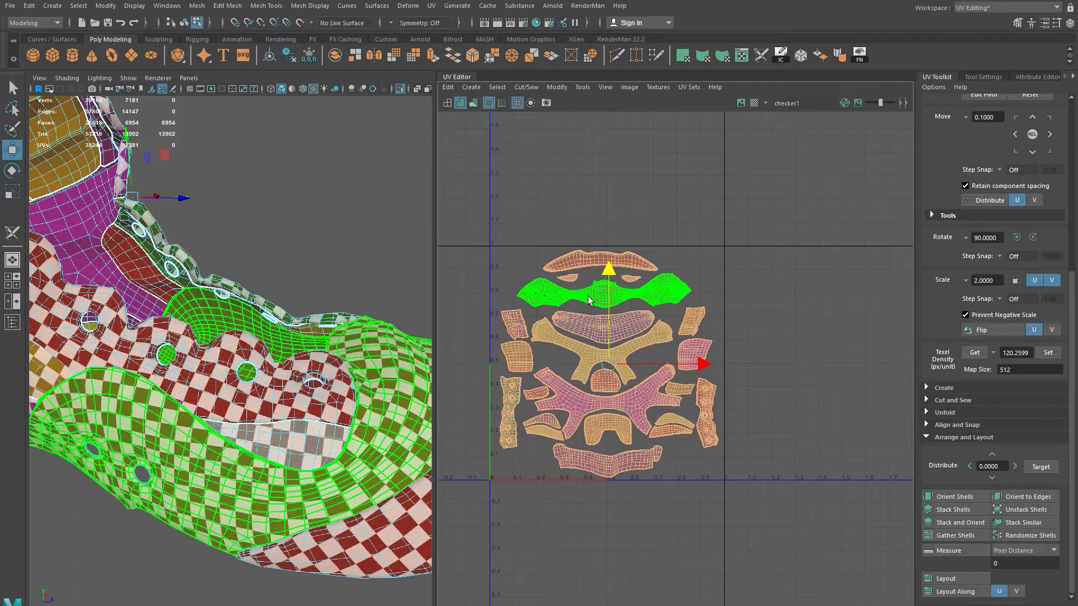
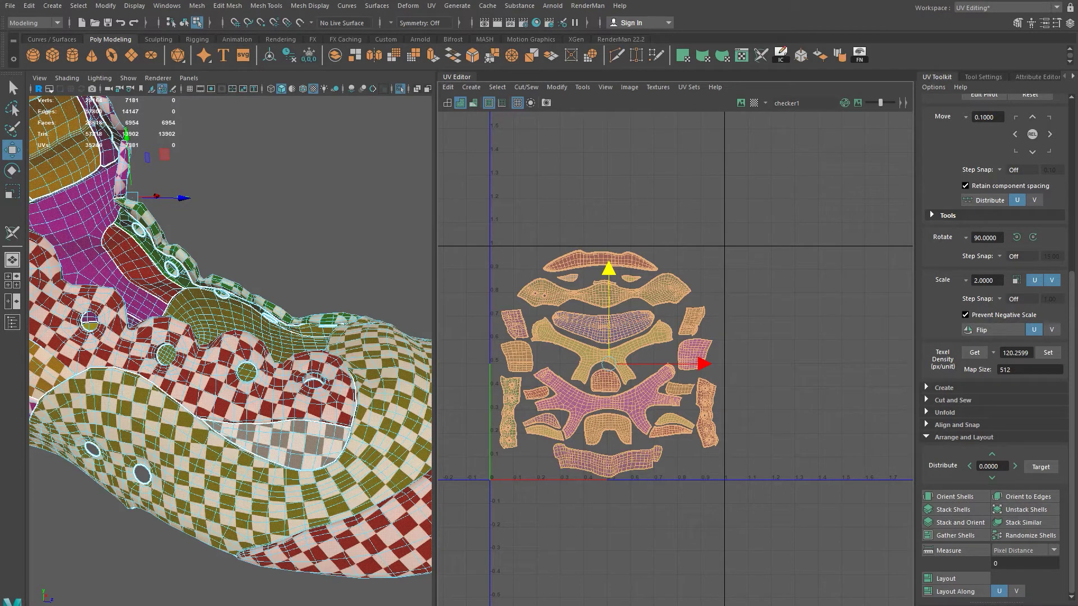
# Step: Leave UV component editing on the boot panels and select the green tongue behind the laces
pyautogui.keyDown('alt'); pyautogui.moveTo(318, 363); pyautogui.dragTo(269, 364, button='right'); pyautogui.keyUp('alt')
pyautogui.keyDown('alt'); pyautogui.moveTo(269, 364); pyautogui.dragTo(118, 381); pyautogui.keyUp('alt')
pyautogui.keyDown('alt'); pyautogui.moveTo(118, 382); pyautogui.dragTo(372, 259, button='right'); pyautogui.keyUp('alt')
pyautogui.click(222, 202)
pyautogui.keyDown('alt'); pyautogui.moveTo(289, 286); pyautogui.dragTo(251, 296, button='right'); pyautogui.keyUp('alt')
pyautogui.keyDown('alt'); pyautogui.moveTo(251, 296); pyautogui.dragTo(62, 342); pyautogui.keyUp('alt')
pyautogui.keyDown('alt'); pyautogui.moveTo(230, 325); pyautogui.dragTo(89, 339); pyautogui.keyUp('alt')
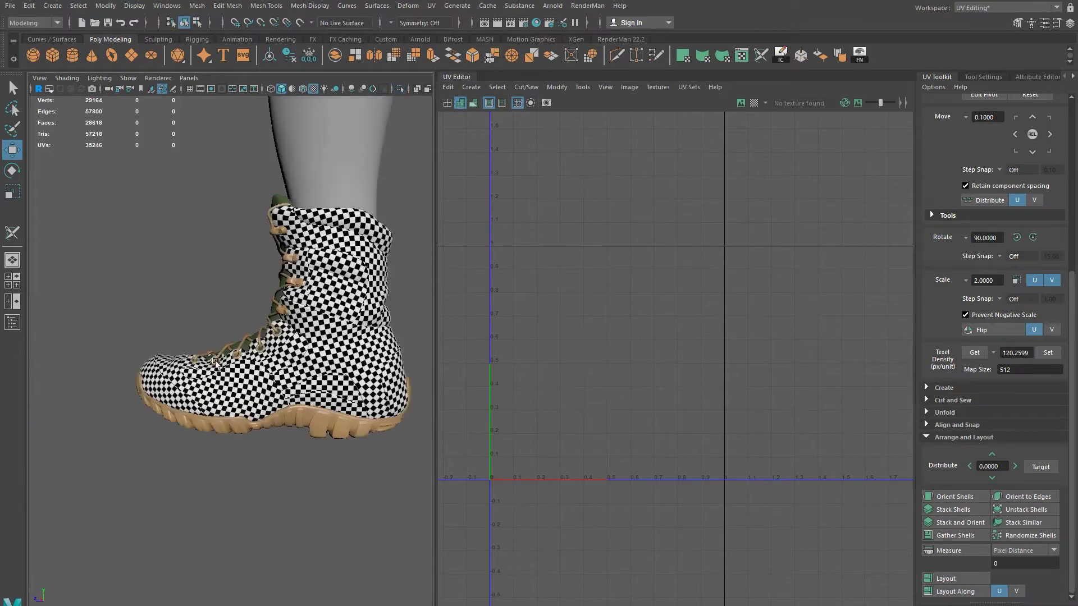
pyautogui.keyDown('alt'); pyautogui.moveTo(337, 378); pyautogui.dragTo(405, 384); pyautogui.keyUp('alt')
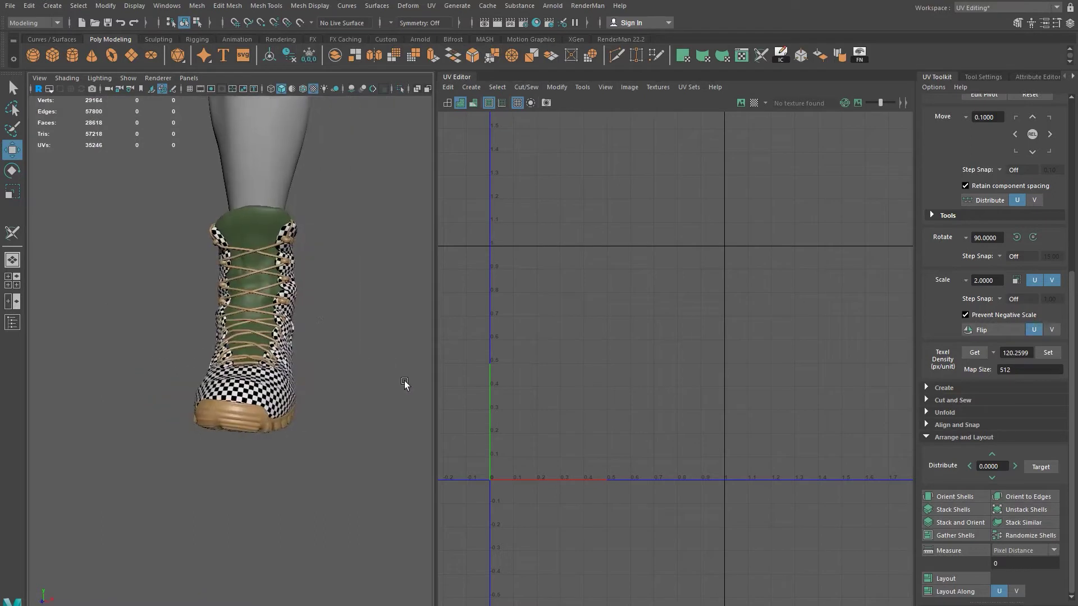
pyautogui.click(251, 233)
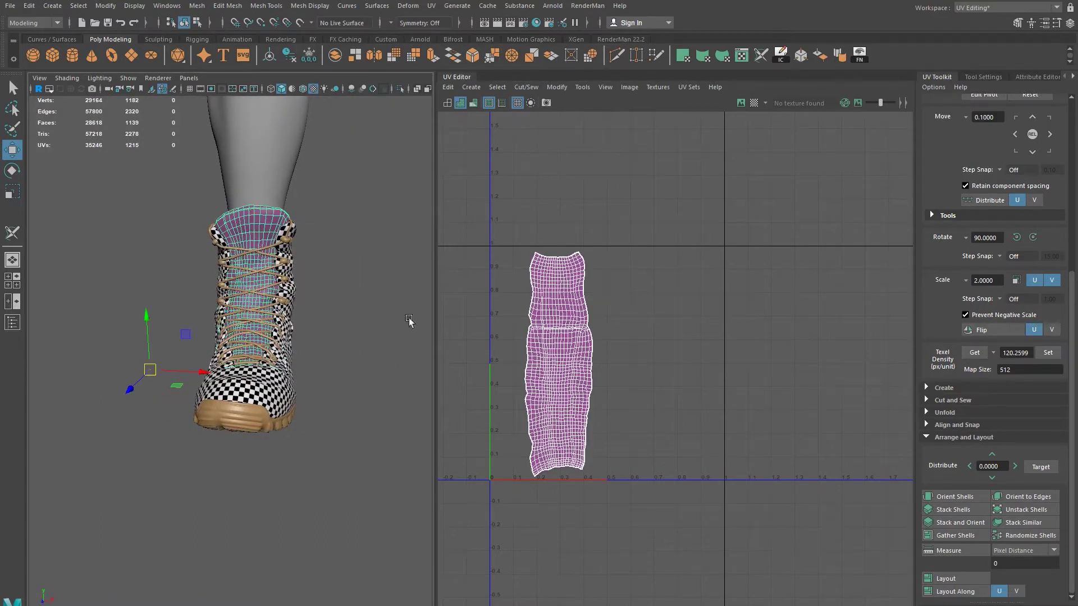
# Step: Apply an automatic UV projection to the boot's tongue
pyautogui.scroll(3, 273, 285)
pyautogui.keyDown('alt'); pyautogui.moveTo(300, 279); pyautogui.dragTo(252, 302); pyautogui.keyUp('alt')
pyautogui.keyDown('alt'); pyautogui.moveTo(352, 154); pyautogui.dragTo(327, 234, button='middle'); pyautogui.keyUp('alt')
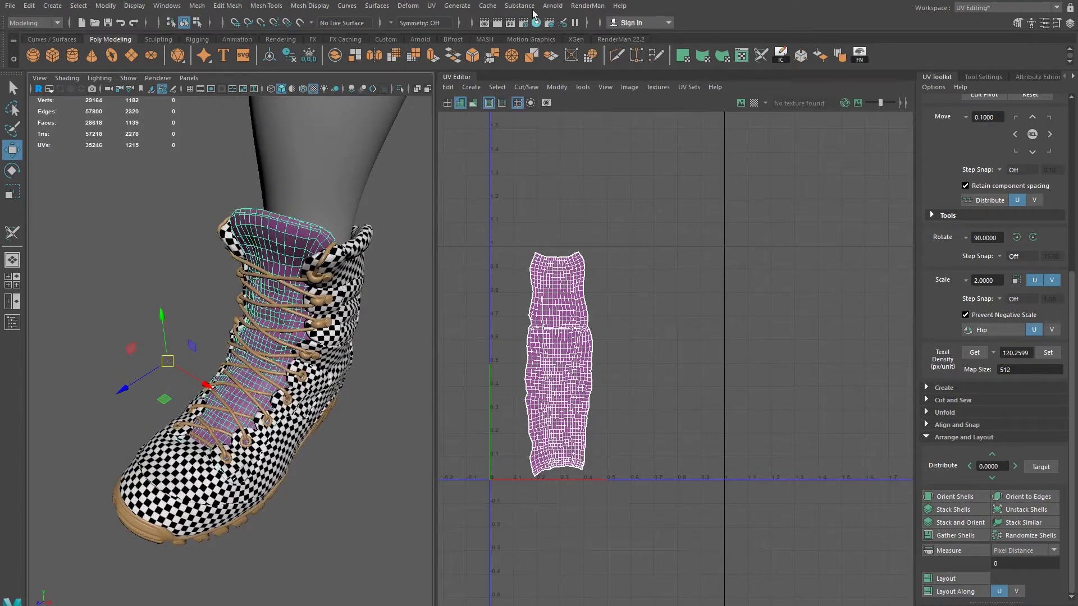
pyautogui.click(431, 6)
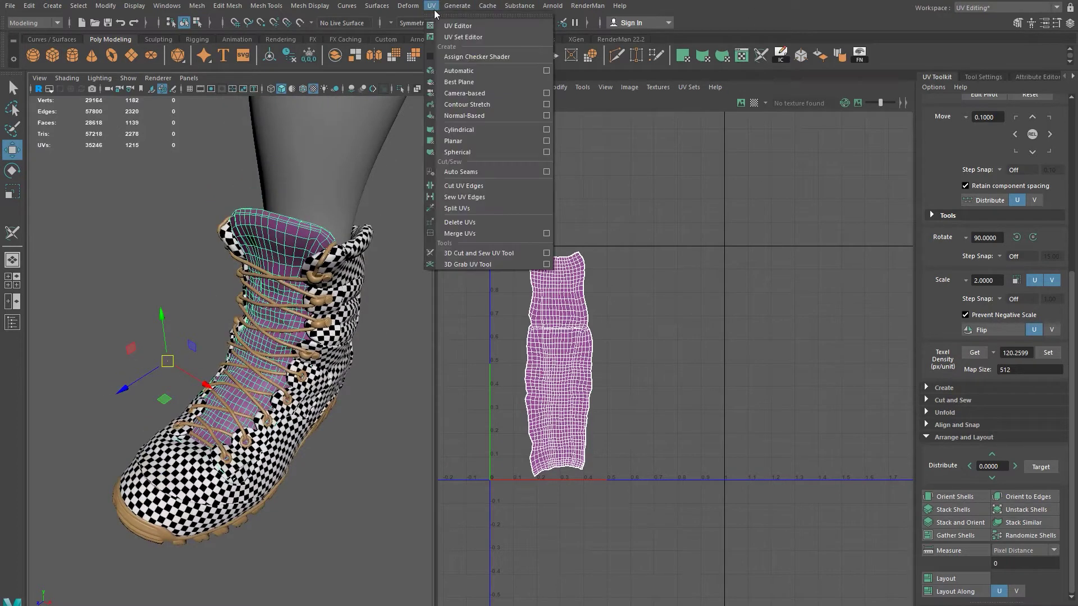
pyautogui.click(459, 73)
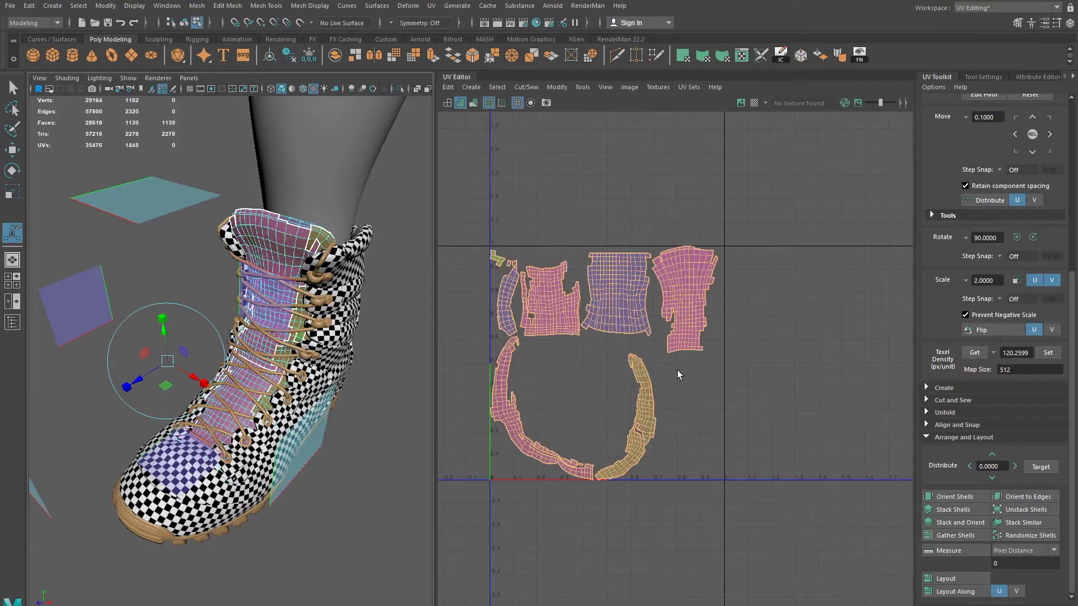
pyautogui.keyDown('alt'); pyautogui.moveTo(677, 370); pyautogui.dragTo(704, 335, button='middle'); pyautogui.keyUp('alt')
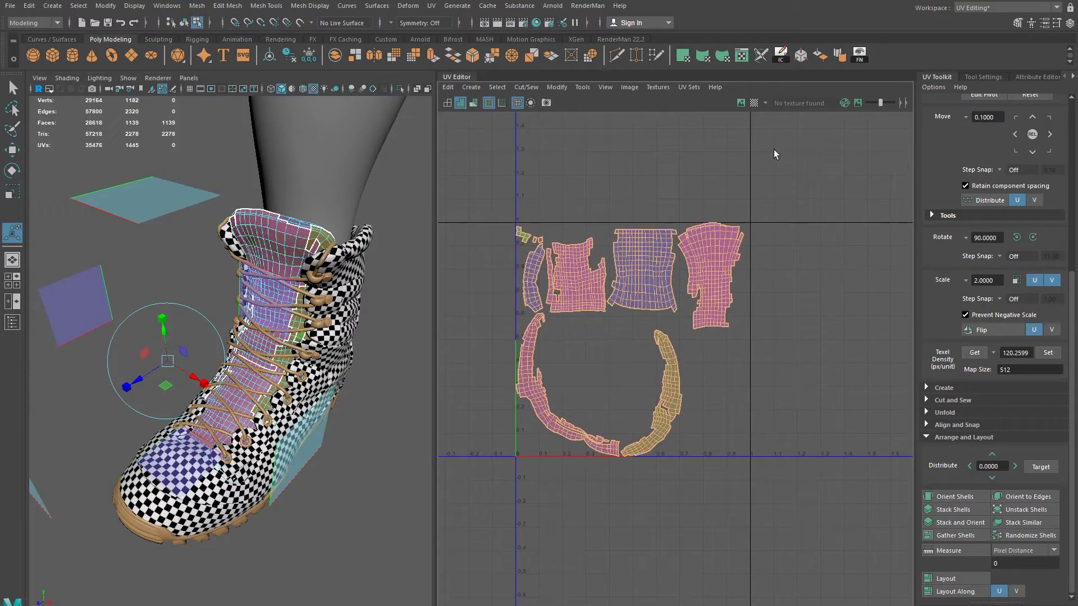
# Step: Isolate the tongue in the viewport and apply a planar UV projection to it
pyautogui.press('q')
pyautogui.click(284, 250)
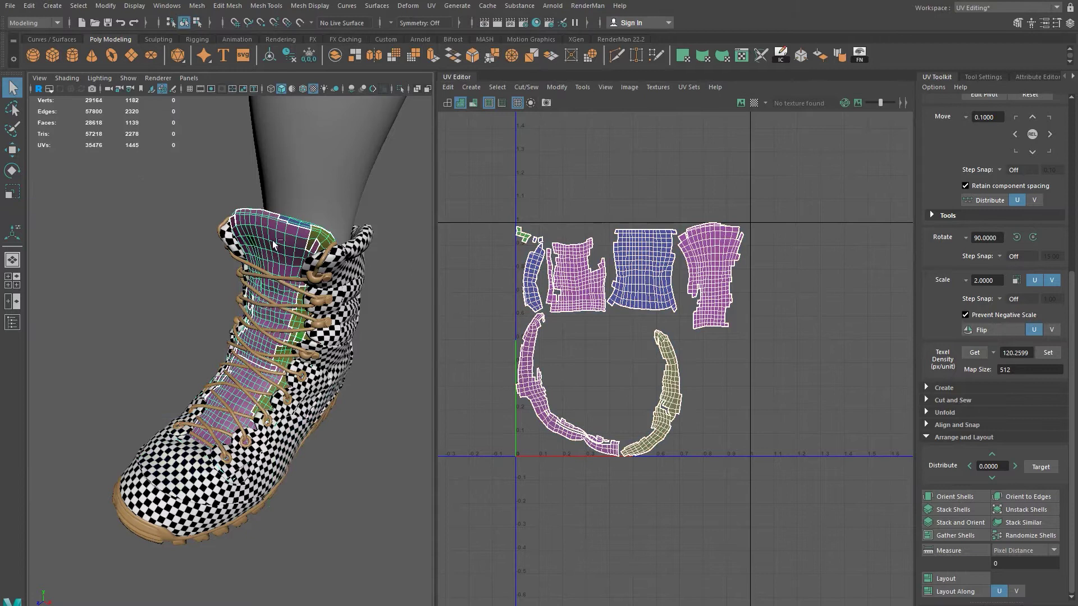
pyautogui.hotkey('ctrl', '1')
pyautogui.keyDown('alt'); pyautogui.moveTo(333, 339); pyautogui.dragTo(480, 303); pyautogui.keyUp('alt')
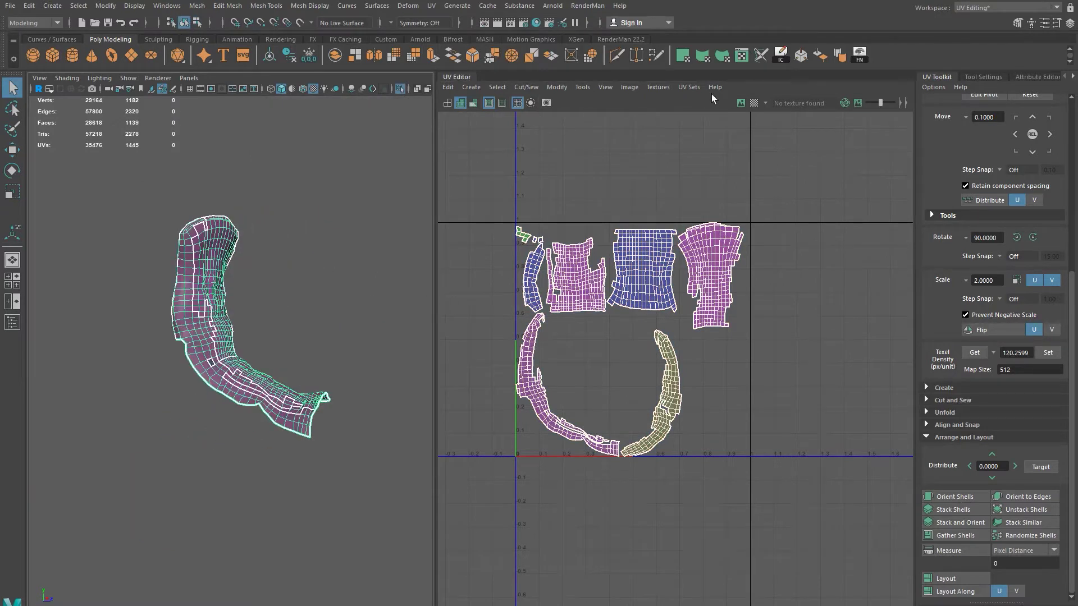
pyautogui.click(690, 59)
pyautogui.keyDown('alt'); pyautogui.moveTo(385, 251); pyautogui.dragTo(302, 206); pyautogui.keyUp('alt')
pyautogui.keyDown('alt'); pyautogui.moveTo(339, 430); pyautogui.dragTo(226, 376); pyautogui.keyUp('alt')
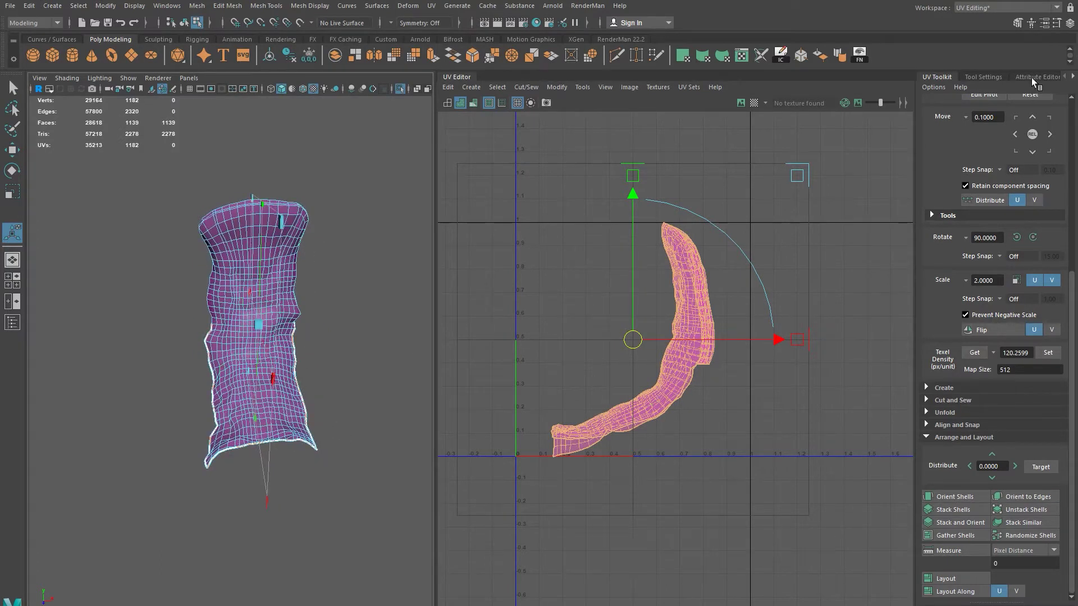
# Step: Set the tongue's planar projection Rotate Y to 0 so the UVs are projected from the front
pyautogui.click(1072, 76)
pyautogui.click(1035, 74)
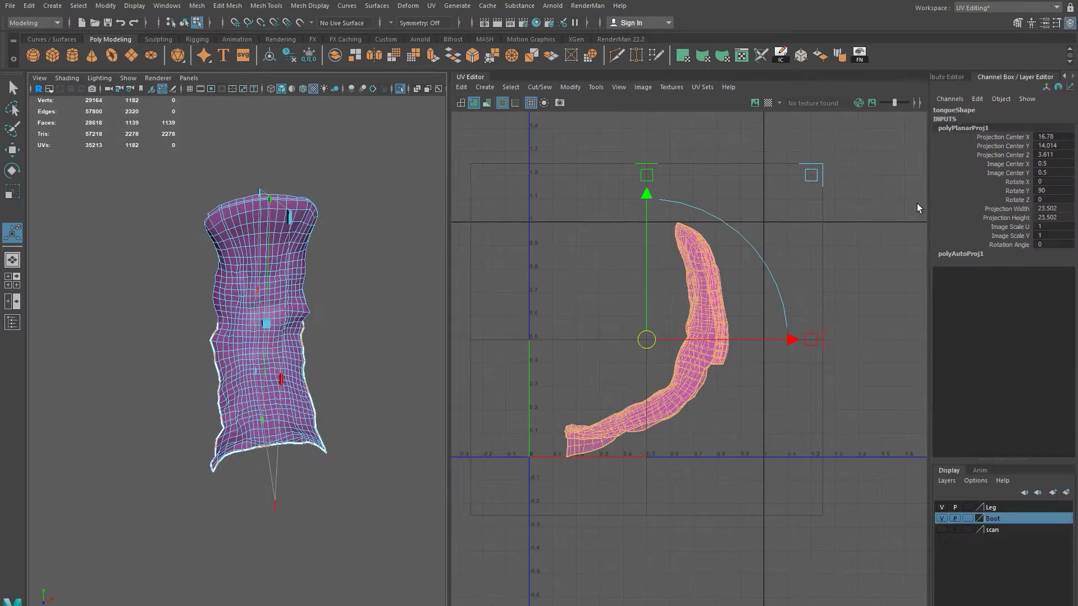
pyautogui.doubleClick(1052, 190)
pyautogui.write('0')
pyautogui.press('Return')
# Step: Examine the tongue's side edges and its open lower border from several angles for seam placement
pyautogui.keyDown('alt'); pyautogui.moveTo(288, 414); pyautogui.dragTo(408, 364); pyautogui.keyUp('alt')
pyautogui.keyDown('alt'); pyautogui.moveTo(212, 297); pyautogui.dragTo(247, 298); pyautogui.keyUp('alt')
pyautogui.keyDown('alt'); pyautogui.moveTo(256, 376); pyautogui.dragTo(272, 369, button='right'); pyautogui.keyUp('alt')
pyautogui.keyDown('alt'); pyautogui.moveTo(272, 368); pyautogui.dragTo(234, 422); pyautogui.keyUp('alt')
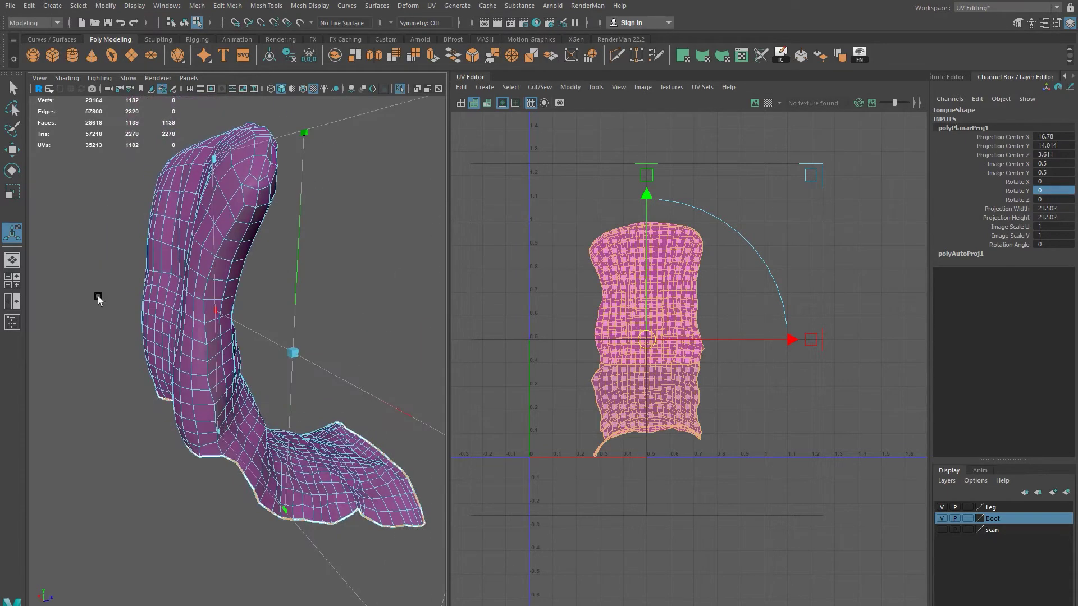
pyautogui.click(199, 351)
pyautogui.moveTo(205, 414)
pyautogui.keyDown('alt'); pyautogui.mouseDown()
pyautogui.moveTo(224, 349)
pyautogui.moveTo(202, 402)
pyautogui.mouseUp(); pyautogui.keyUp('alt')
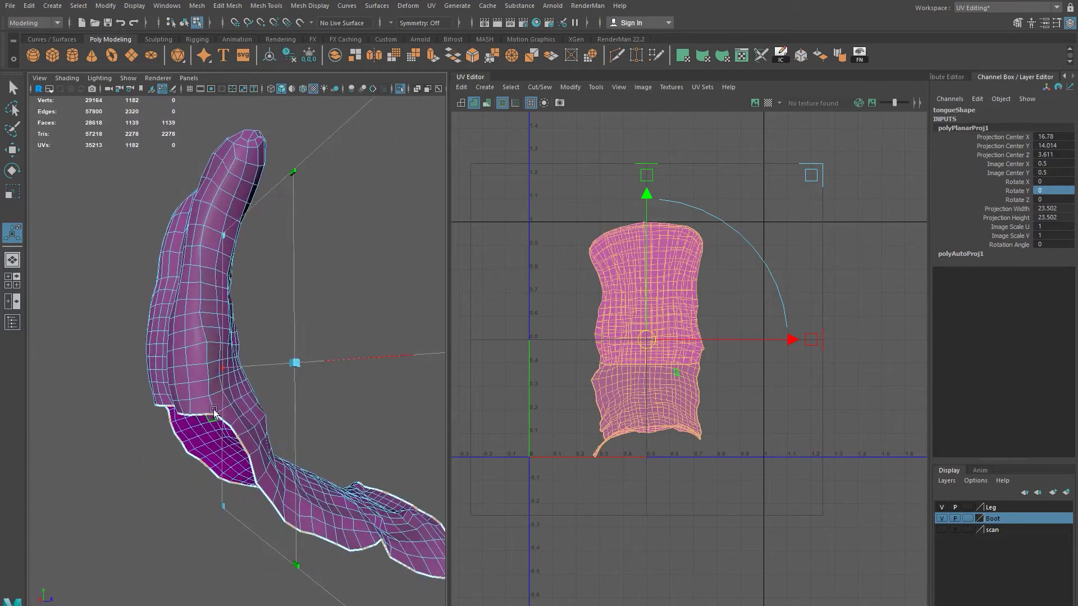
pyautogui.click(235, 168)
pyautogui.keyDown('alt'); pyautogui.moveTo(242, 343); pyautogui.dragTo(189, 373); pyautogui.keyUp('alt')
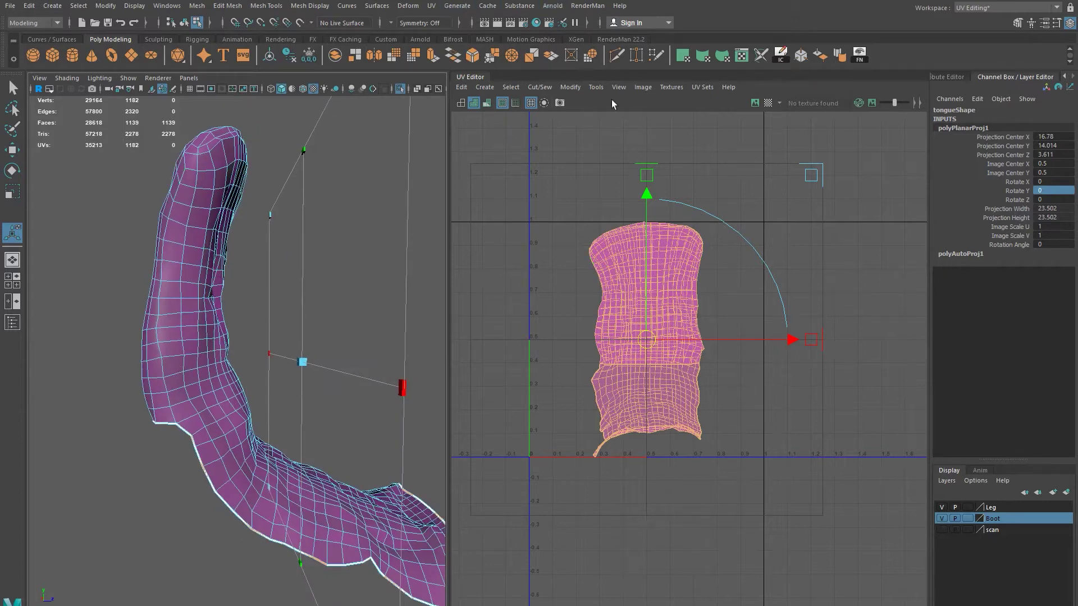
# Step: With the 3D Cut and Sew UV Tool, cut a seam along the tongue's first side, from the lower back border upward
pyautogui.click(754, 62)
pyautogui.keyDown('alt'); pyautogui.moveTo(222, 490); pyautogui.dragTo(159, 440); pyautogui.keyUp('alt')
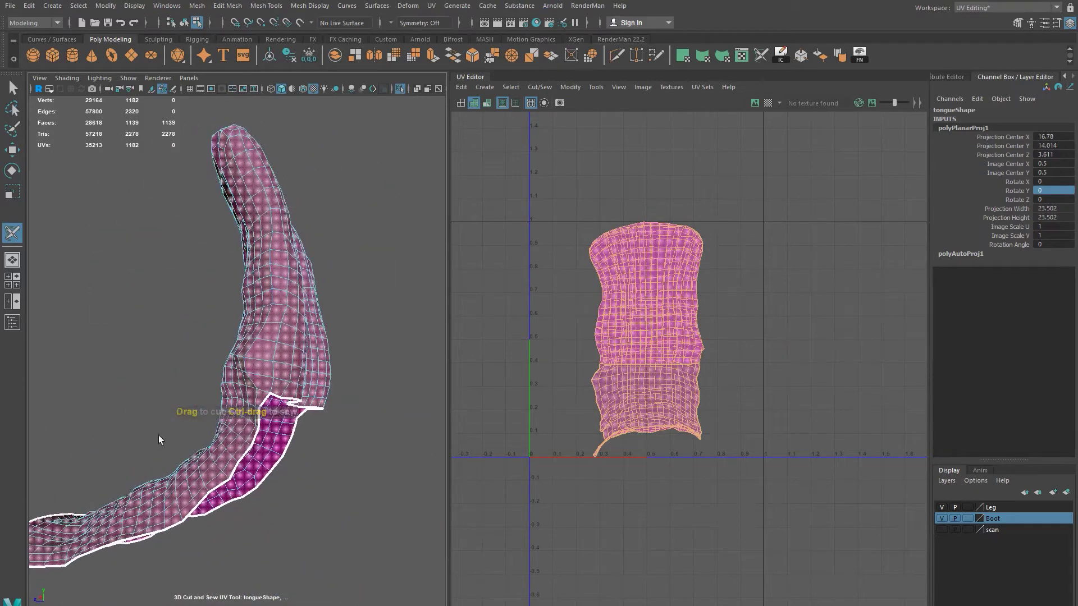
pyautogui.click(274, 387)
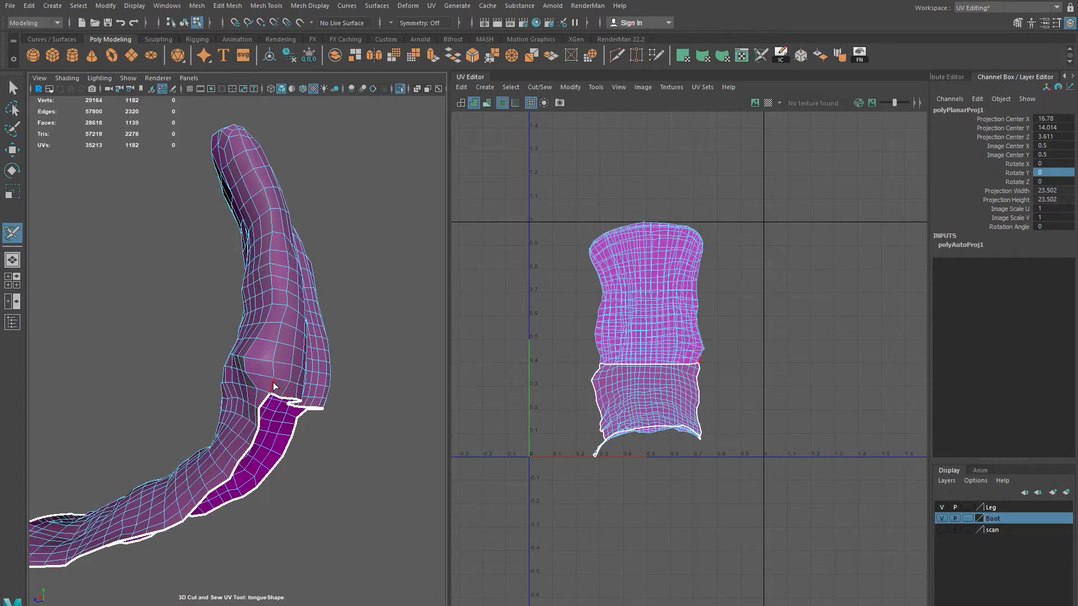
pyautogui.doubleClick(275, 387)
pyautogui.keyDown('alt'); pyautogui.moveTo(278, 364); pyautogui.dragTo(245, 351); pyautogui.keyUp('alt')
pyautogui.click(224, 314)
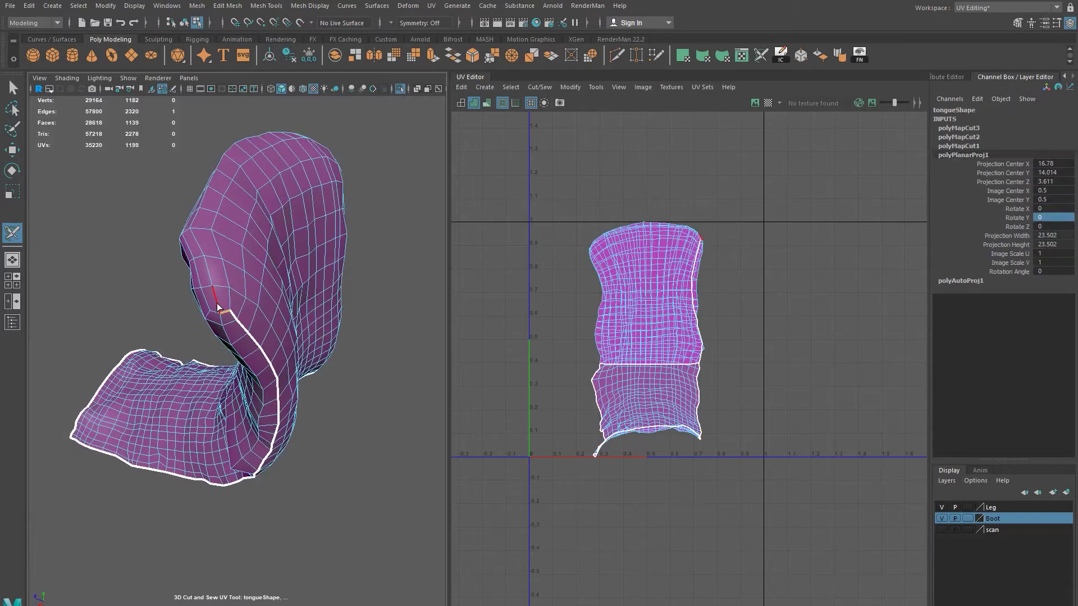
# Step: Try to continue the seam as an edge loop over the tongue's top and down its opposite side
pyautogui.doubleClick(217, 303)
pyautogui.keyDown('alt'); pyautogui.moveTo(217, 304); pyautogui.dragTo(63, 295); pyautogui.keyUp('alt')
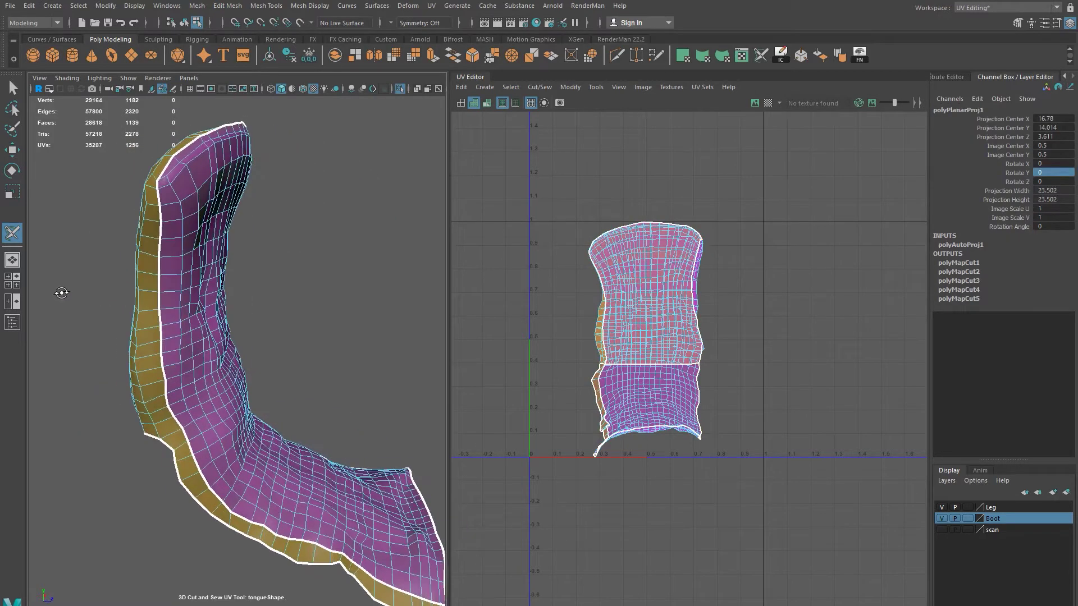
pyautogui.hotkey('ctrl', 'z')
# Step: Cut the seam over the tongue's top, step it one edge across at the corner, and continue it down the opposite side
pyautogui.keyDown('alt'); pyautogui.moveTo(124, 267); pyautogui.dragTo(60, 274); pyautogui.keyUp('alt')
pyautogui.click(182, 268)
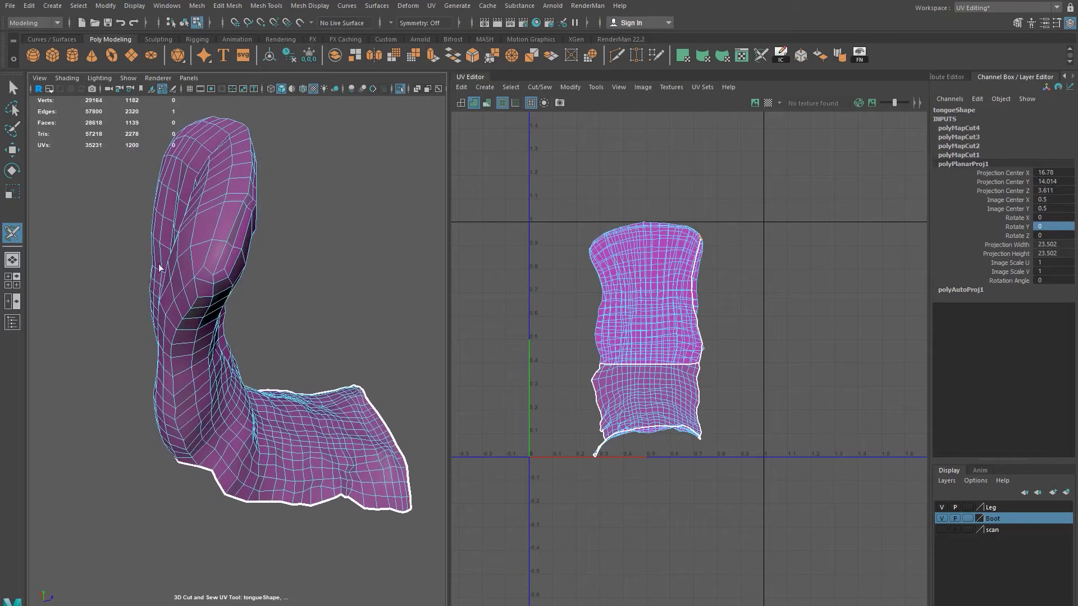
pyautogui.doubleClick(218, 258)
pyautogui.keyDown('alt'); pyautogui.moveTo(218, 259); pyautogui.dragTo(224, 234); pyautogui.keyUp('alt')
pyautogui.click(228, 194)
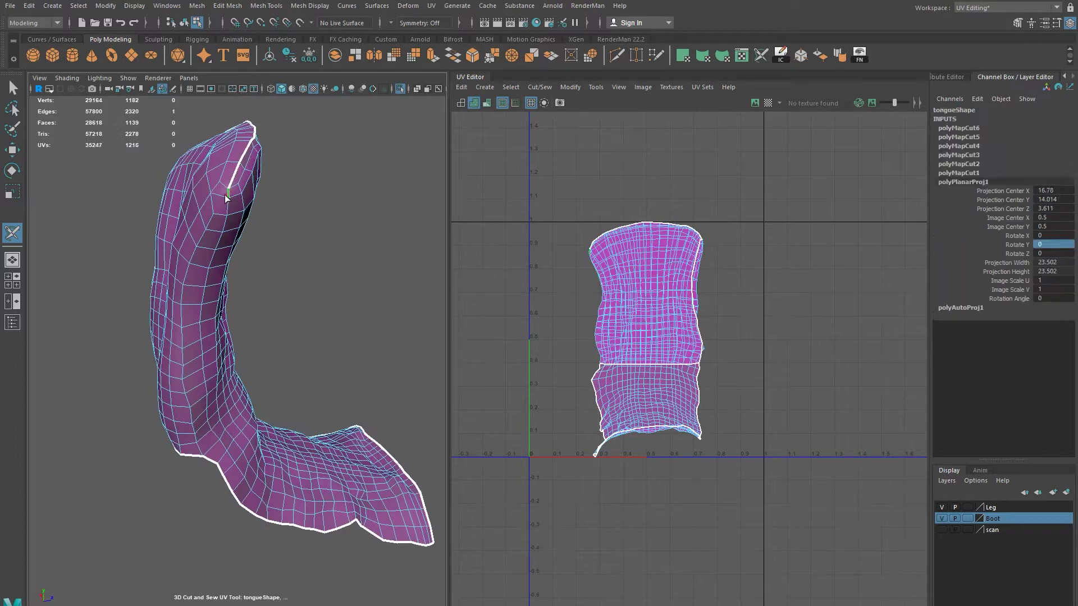
pyautogui.click(222, 199)
pyautogui.click(210, 206)
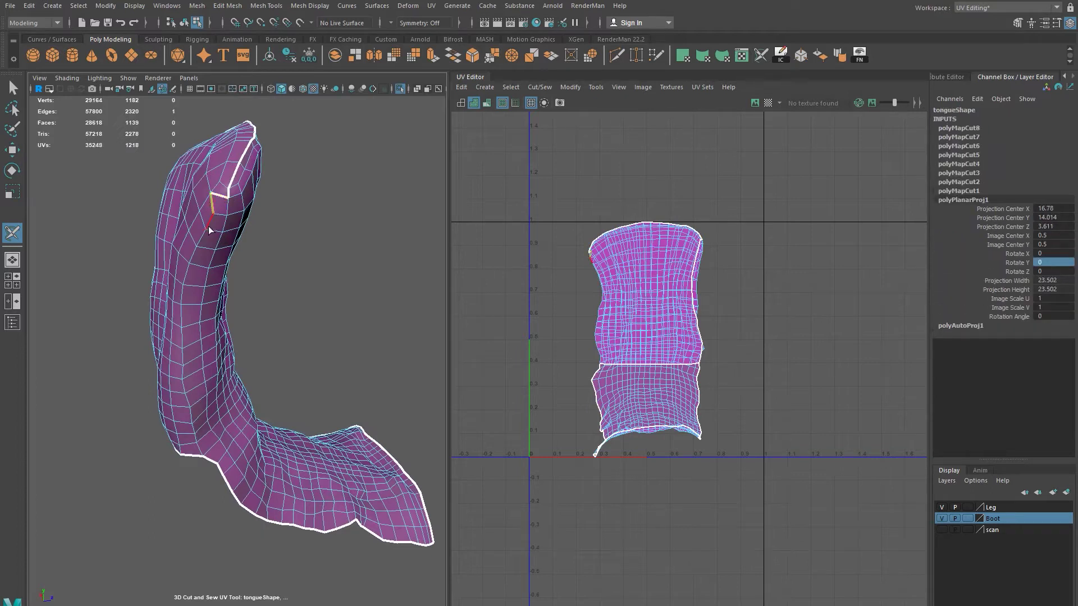
pyautogui.doubleClick(201, 237)
pyautogui.keyDown('alt'); pyautogui.moveTo(211, 269); pyautogui.dragTo(359, 337); pyautogui.keyUp('alt')
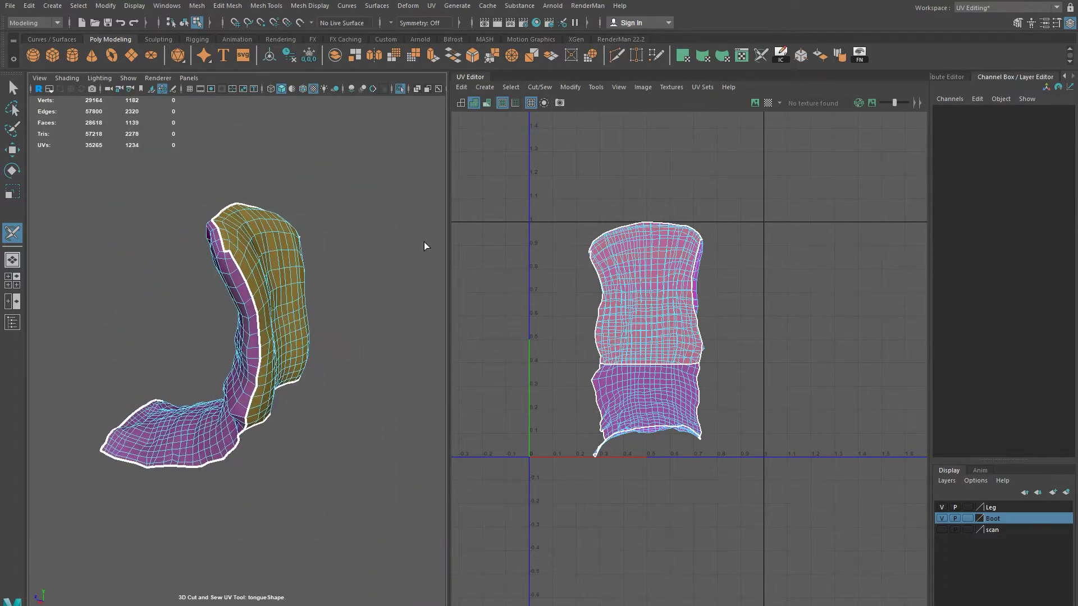
# Step: Select the tongue's back and front UV shells in turn and unfold each one
pyautogui.moveTo(299, 228); pyautogui.dragTo(350, 173, button='right')
pyautogui.click(243, 247)
pyautogui.click(244, 247)
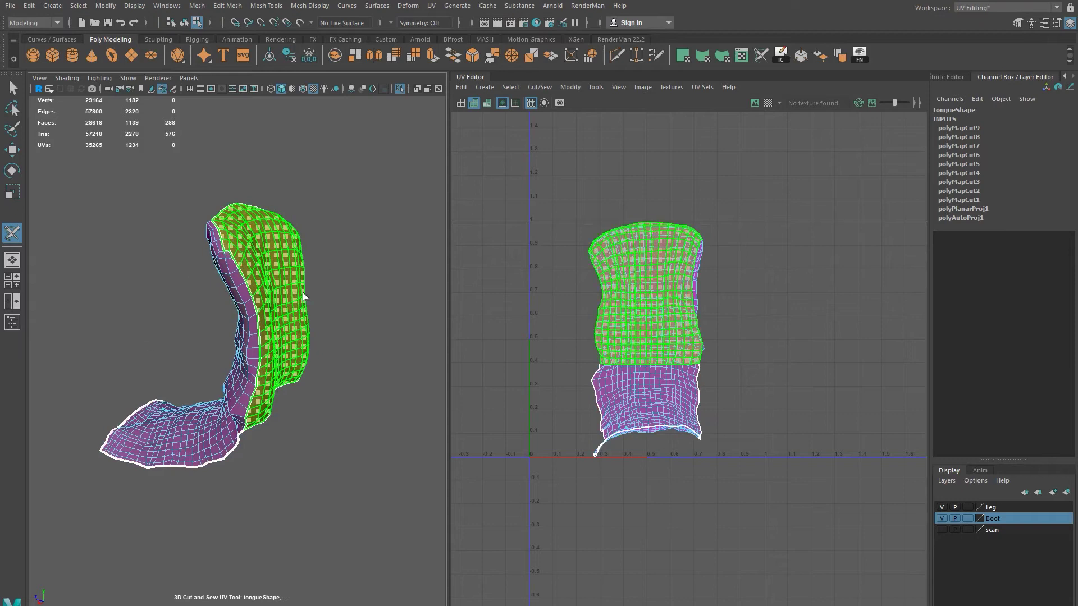
pyautogui.keyDown('shift'); pyautogui.moveTo(303, 293); pyautogui.dragTo(315, 314, button='right'); pyautogui.keyUp('shift')
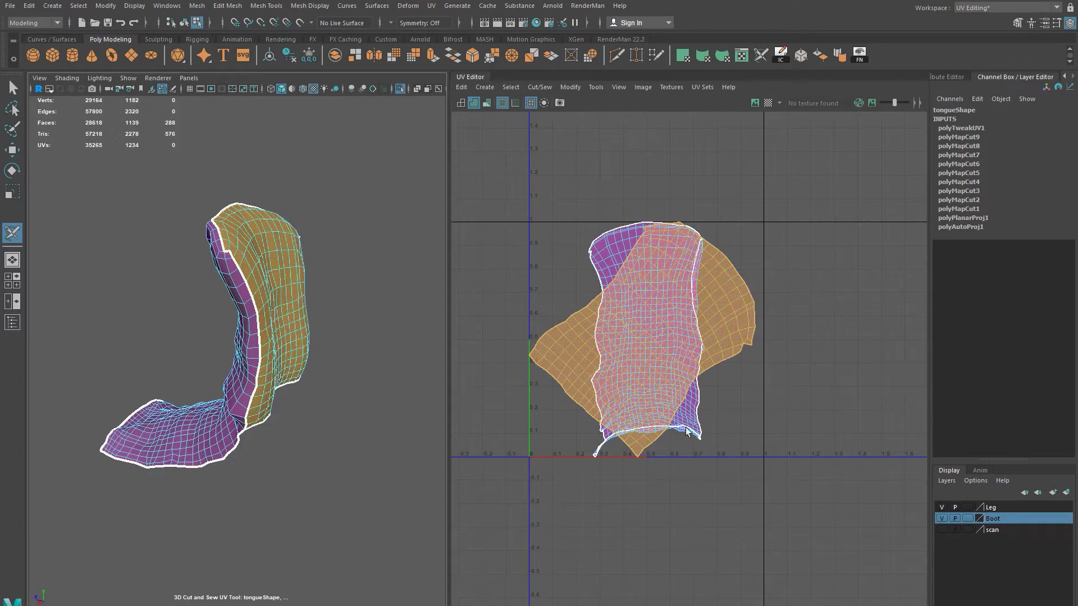
pyautogui.click(243, 375)
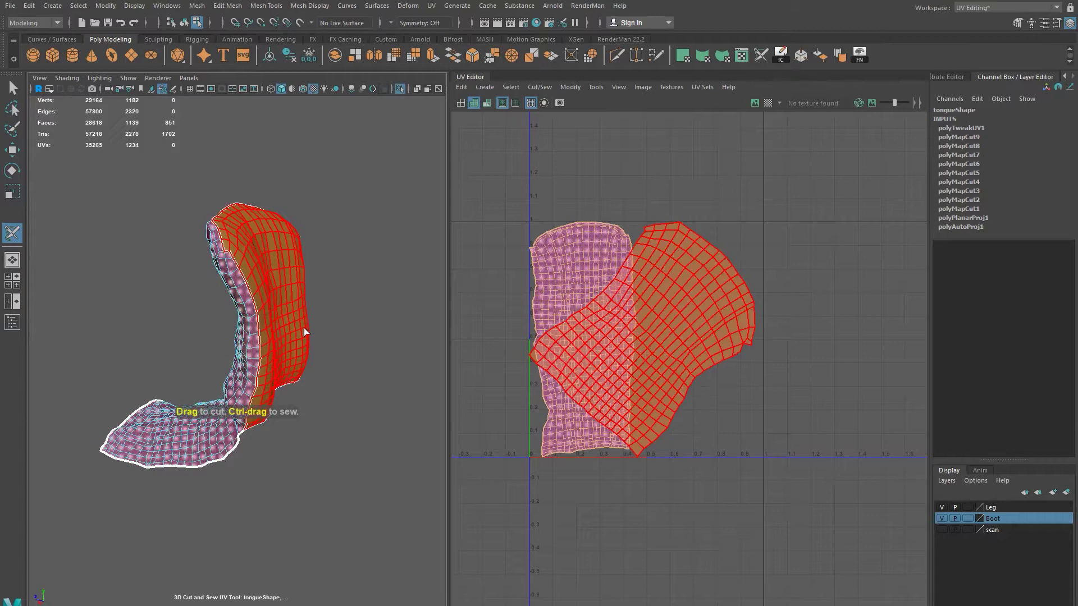
pyautogui.keyDown('alt'); pyautogui.moveTo(271, 342); pyautogui.dragTo(311, 292); pyautogui.keyUp('alt')
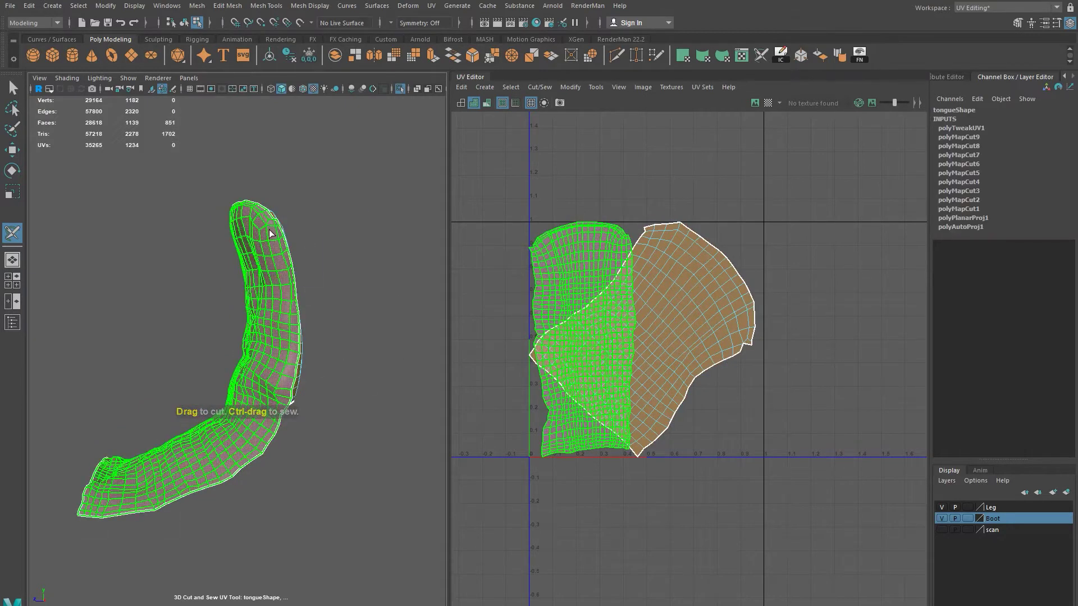
# Step: Leave the 3D Cut and Sew UV Tool, select the tongue as a whole object and delete its construction history
pyautogui.moveTo(266, 224)
pyautogui.mouseDown(button='right')
pyautogui.moveTo(279, 276)
pyautogui.moveTo(268, 226)
pyautogui.mouseUp(button='right')
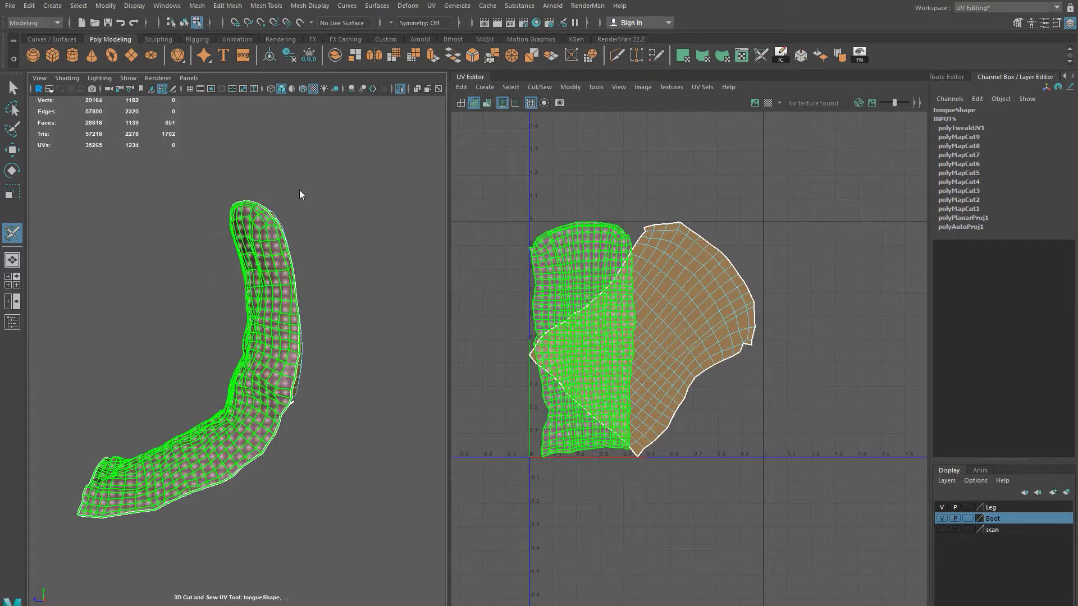
pyautogui.rightClick(257, 243)
pyautogui.press('q')
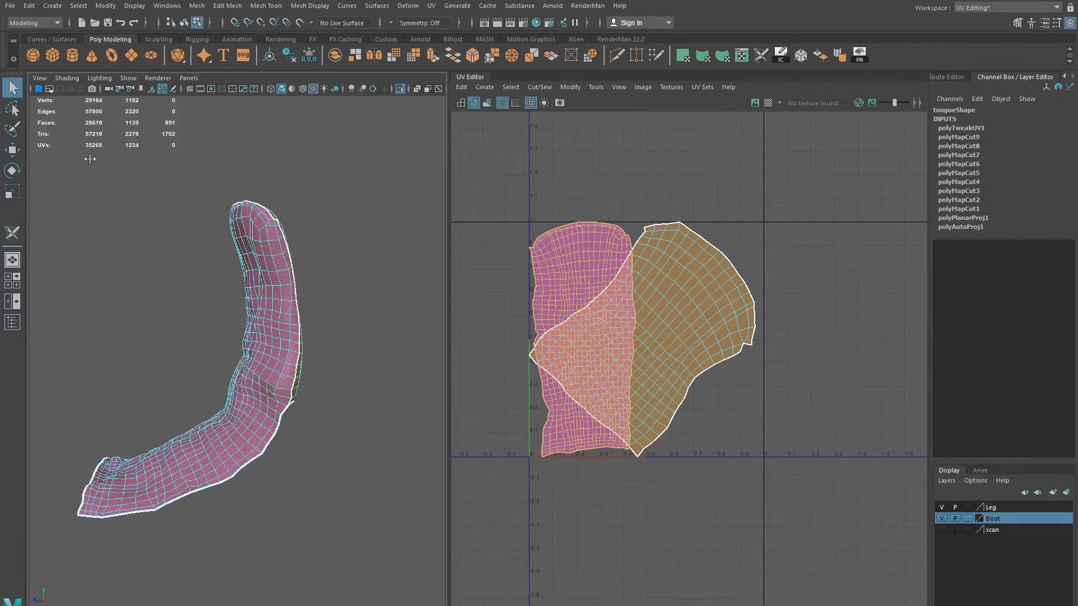
pyautogui.moveTo(243, 242); pyautogui.dragTo(297, 211, button='right')
pyautogui.click(297, 211)
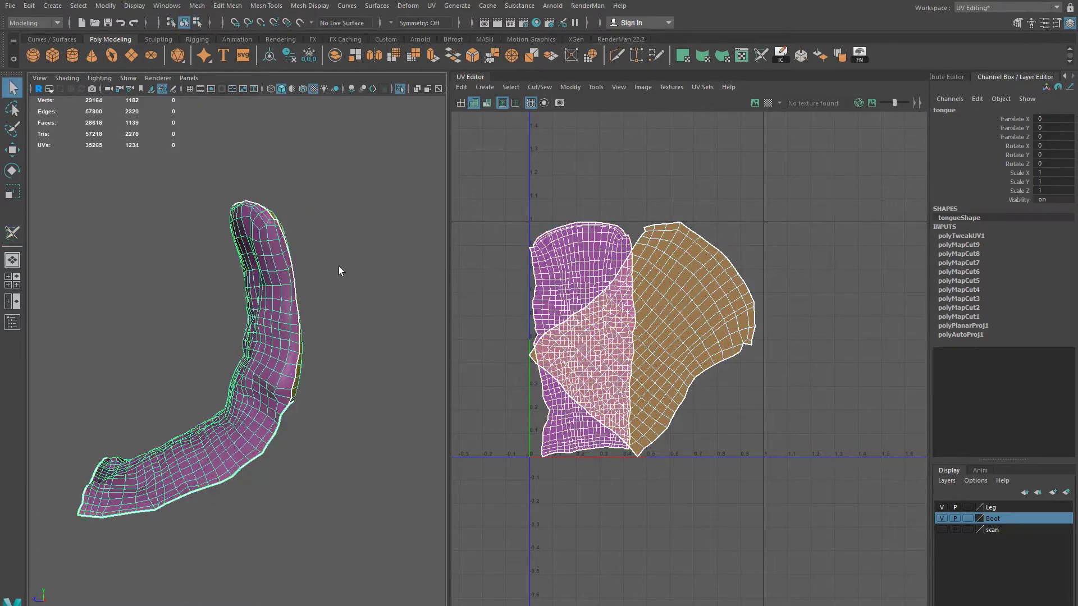
pyautogui.click(268, 295)
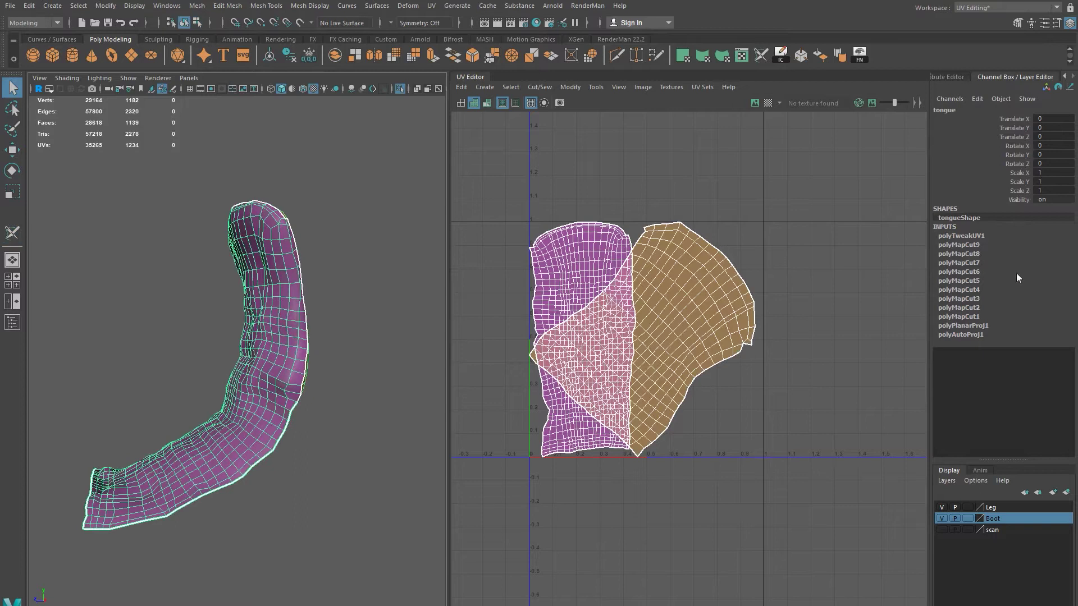
pyautogui.hotkey('alt', 'shift', 'd')
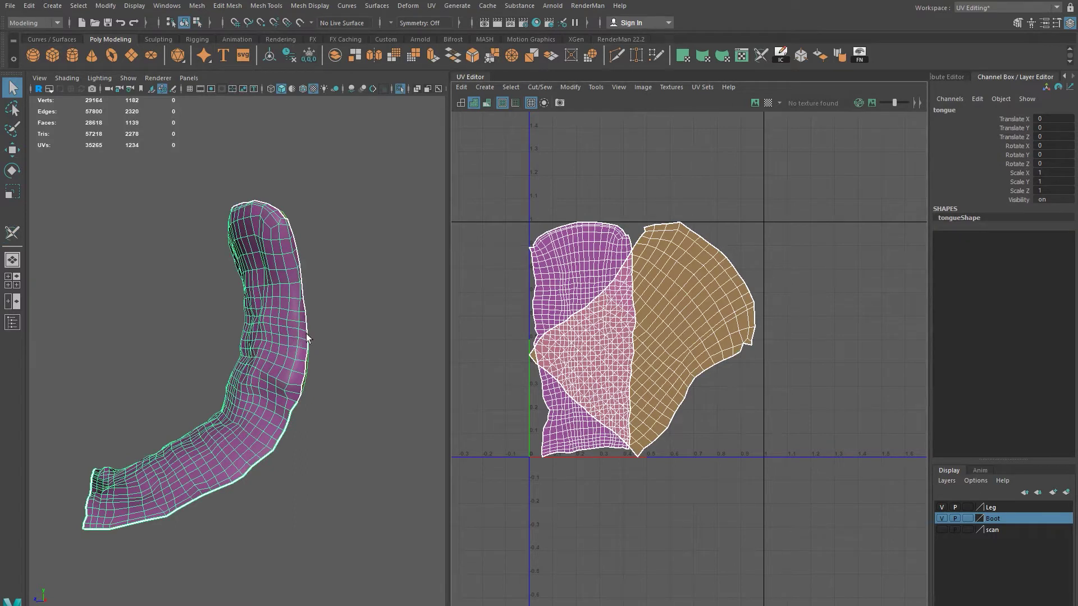
# Step: Bring up the UV Toolkit and save the scene
pyautogui.keyDown('alt'); pyautogui.moveTo(321, 249); pyautogui.dragTo(330, 273); pyautogui.keyUp('alt')
pyautogui.click(949, 78)
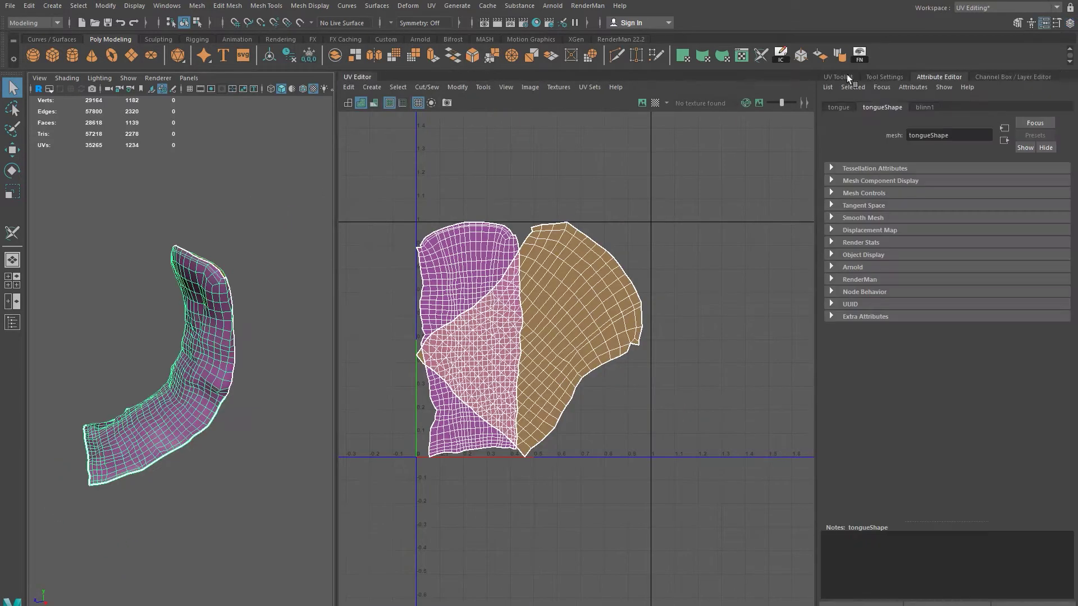
pyautogui.click(870, 75)
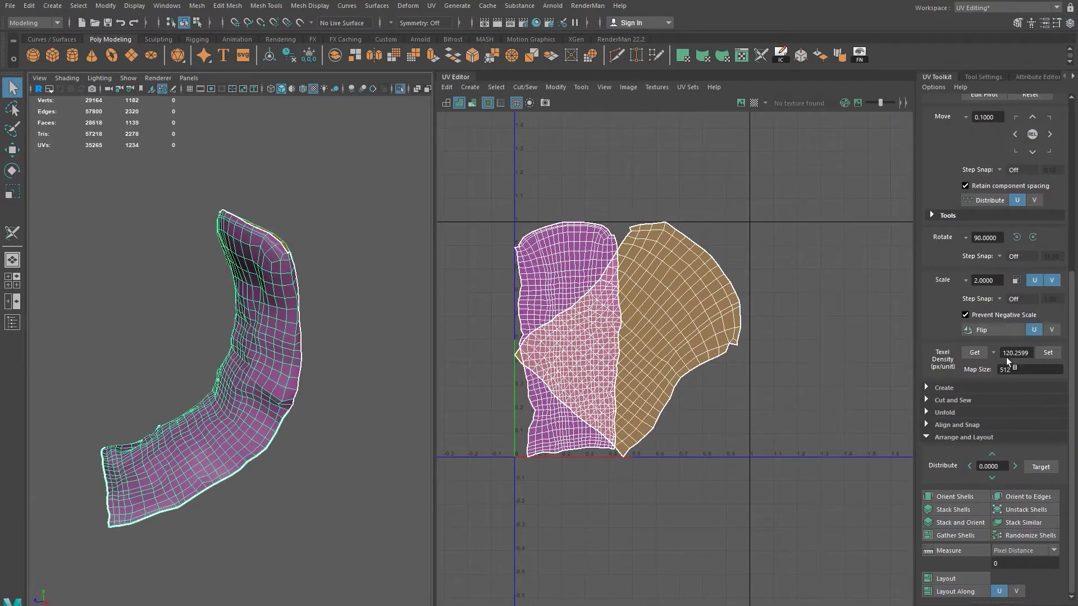
pyautogui.keyDown('alt'); pyautogui.moveTo(209, 310); pyautogui.dragTo(397, 285); pyautogui.keyUp('alt')
pyautogui.hotkey('ctrl', 's')
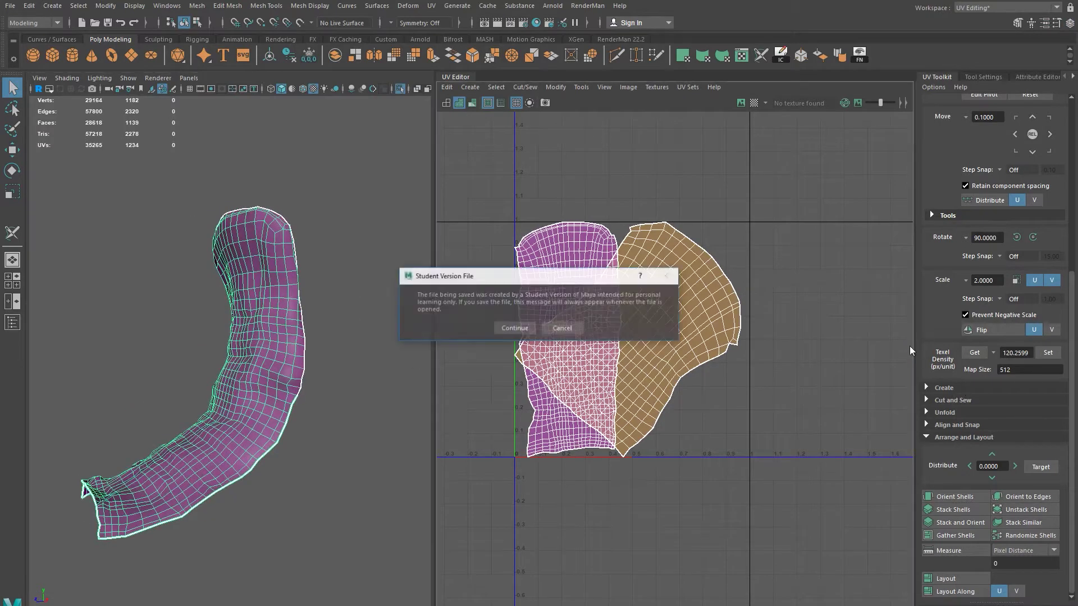
pyautogui.press('Return')
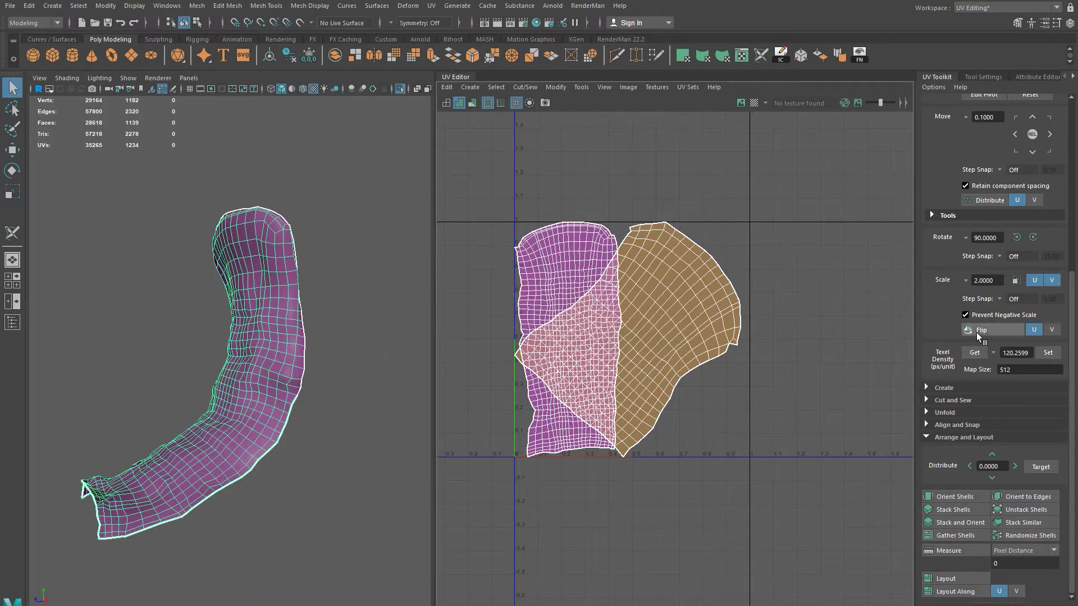
# Step: Compare the two tongue shells' texel densities and set the fan-shaped shell to the long shell's 16.5152 px/unit
pyautogui.moveTo(573, 264); pyautogui.dragTo(529, 241, button='right')
pyautogui.moveTo(530, 241); pyautogui.dragTo(737, 341)
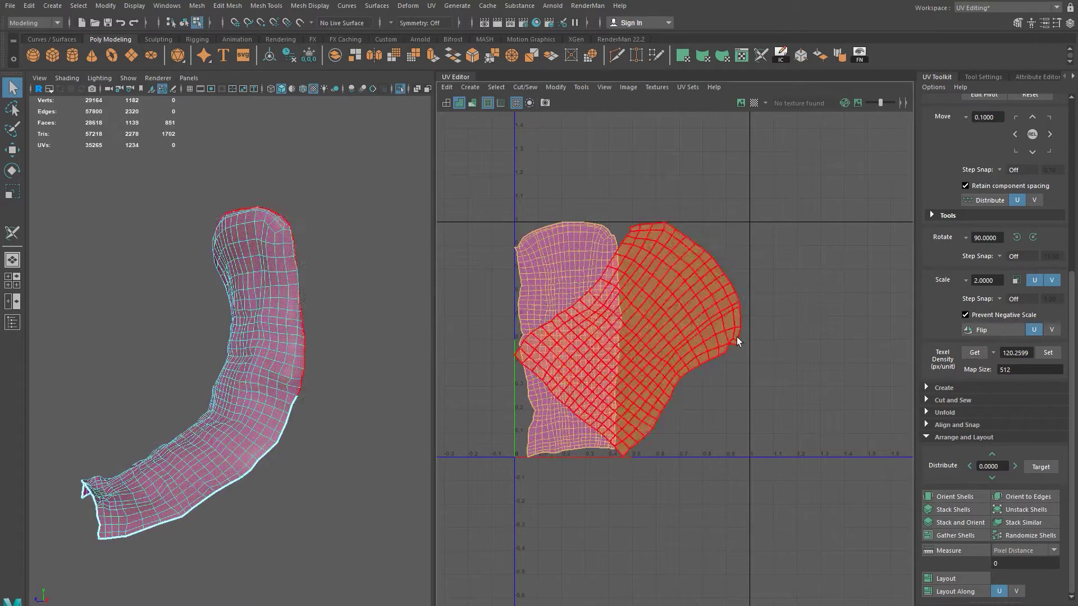
pyautogui.click(972, 353)
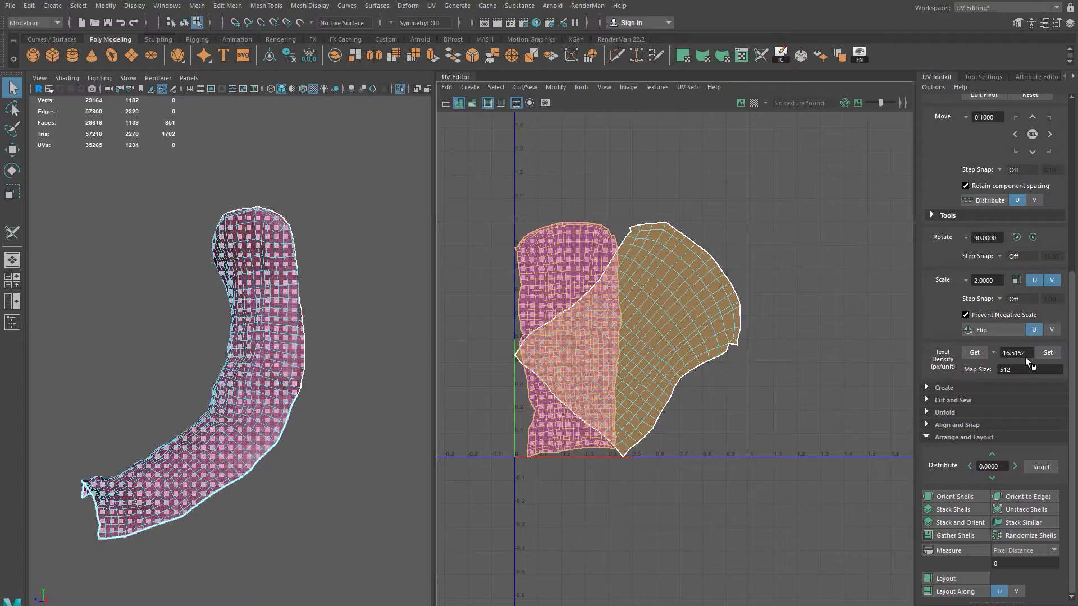
pyautogui.click(679, 307)
pyautogui.click(973, 353)
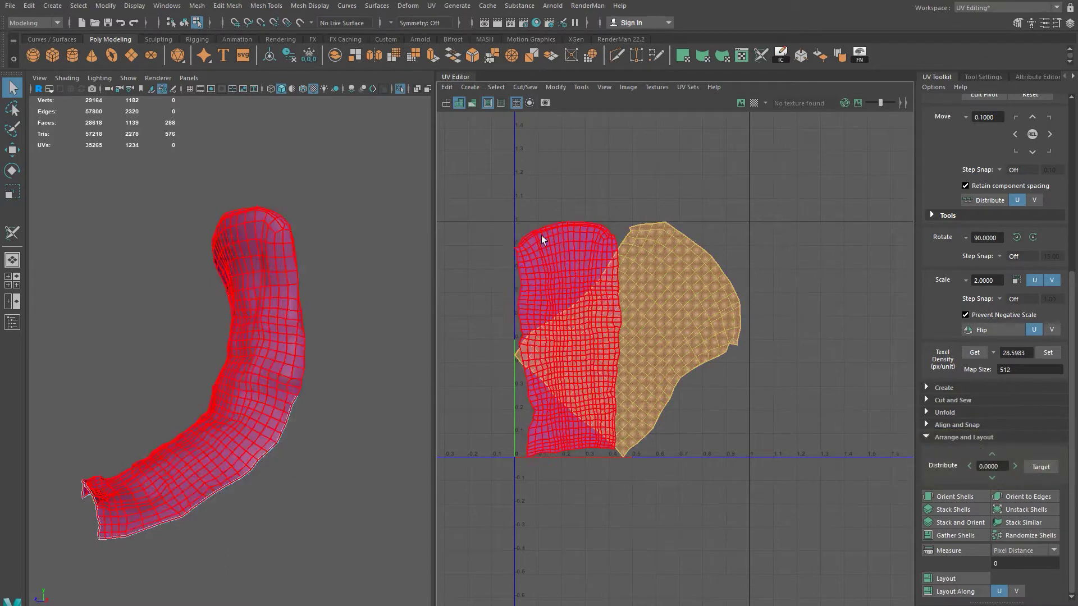
pyautogui.click(567, 276)
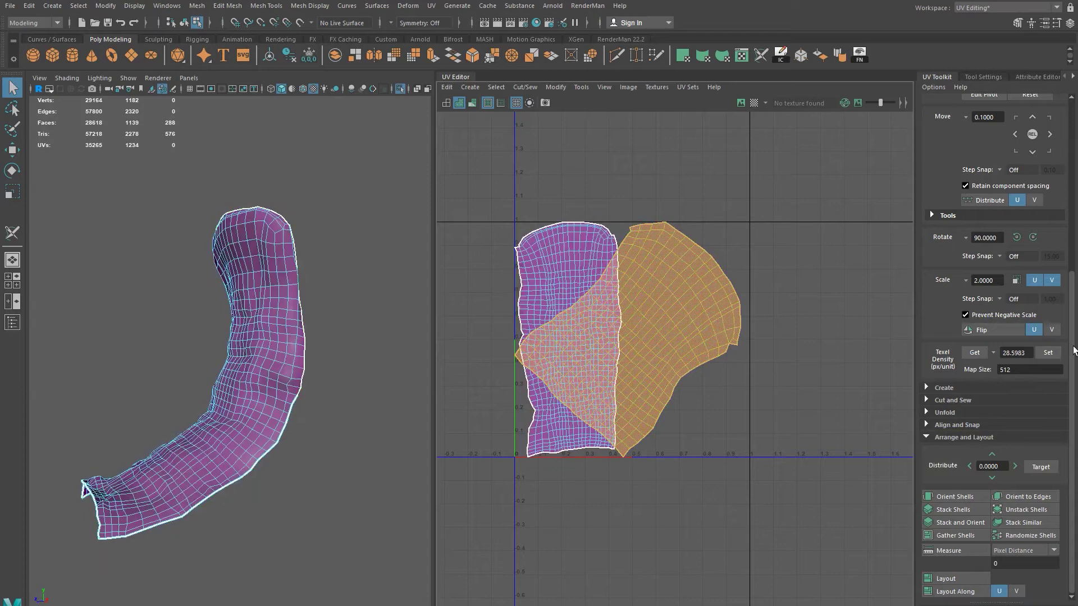
pyautogui.click(583, 244)
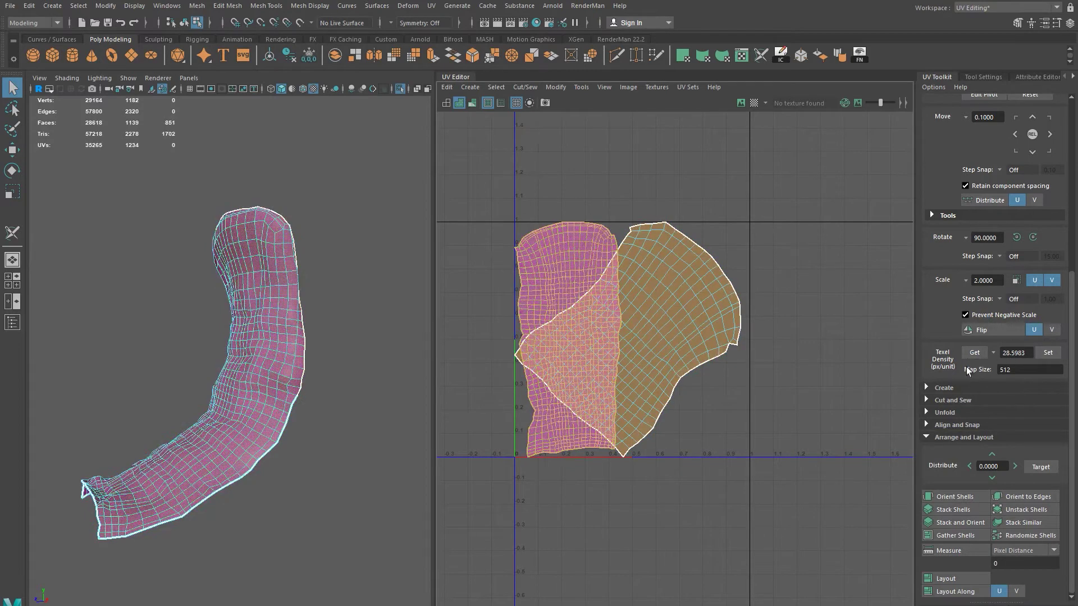
pyautogui.click(667, 306)
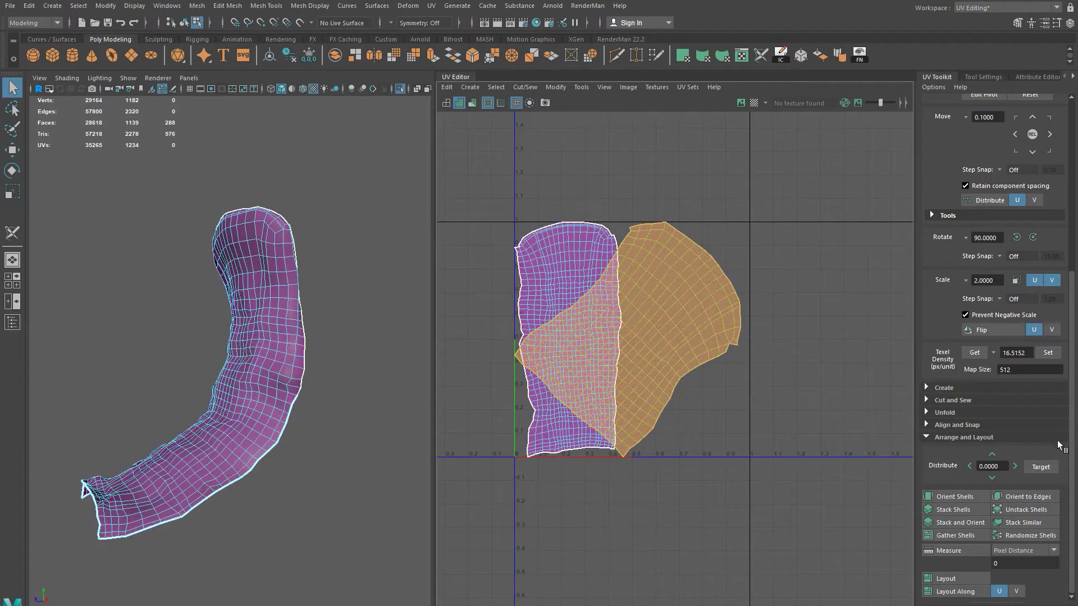
pyautogui.click(1048, 352)
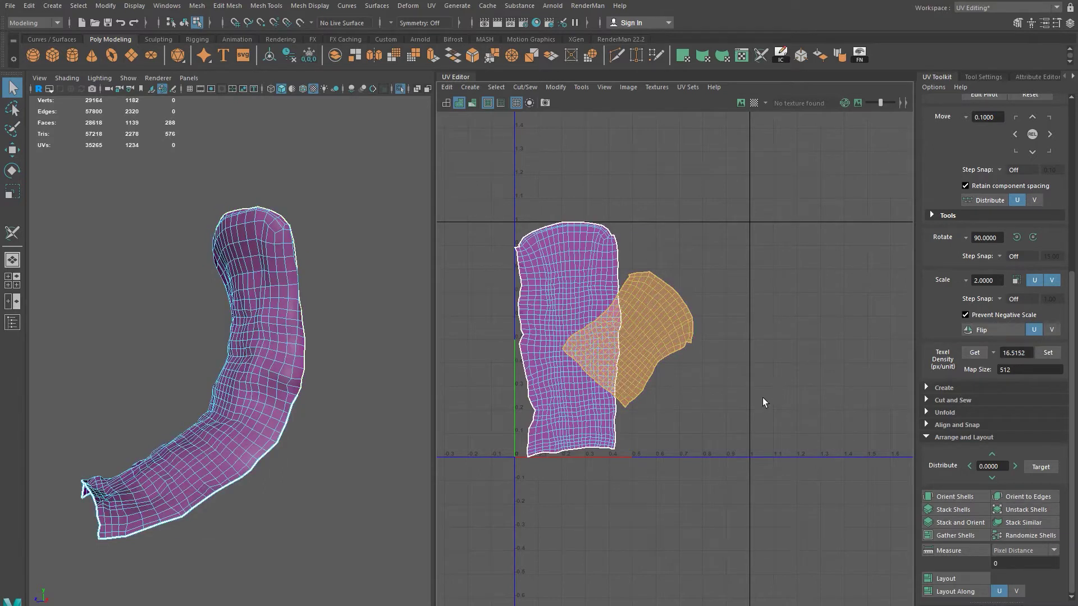
# Step: Move the fan-shaped shell above the long shell and rotate it upright so their matching ends face each other
pyautogui.press('w')
pyautogui.keyDown('alt'); pyautogui.moveTo(286, 257); pyautogui.dragTo(204, 308); pyautogui.keyUp('alt')
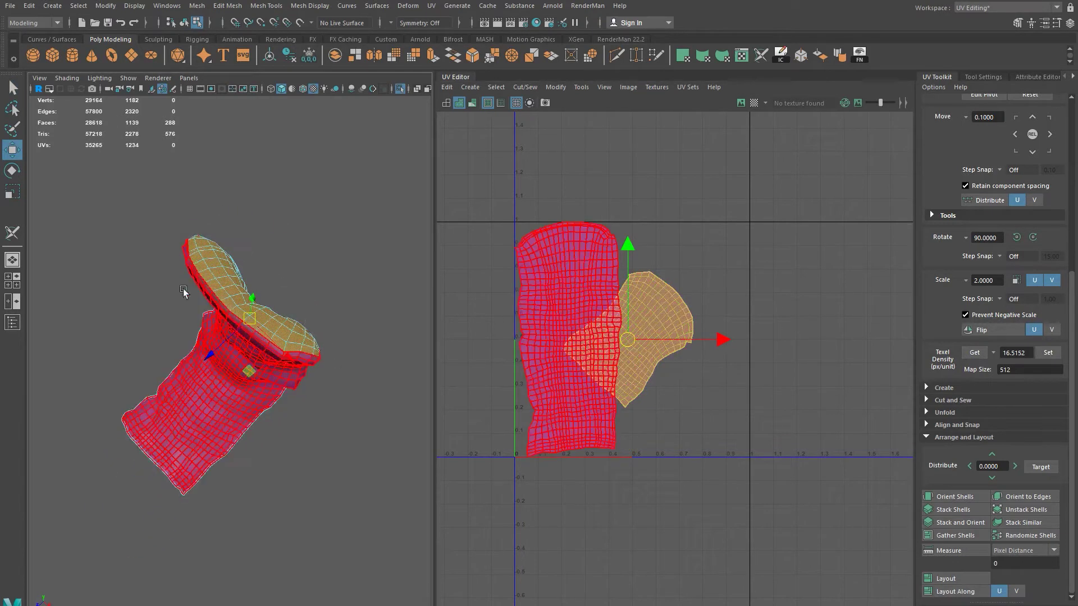
pyautogui.moveTo(628, 342); pyautogui.dragTo(544, 190)
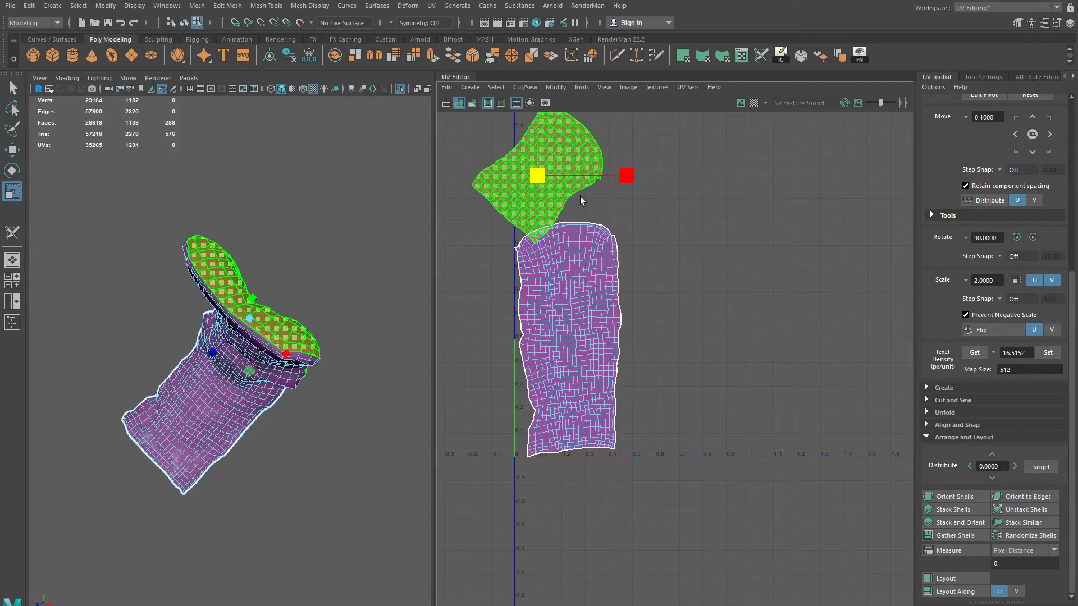
pyautogui.press('e')
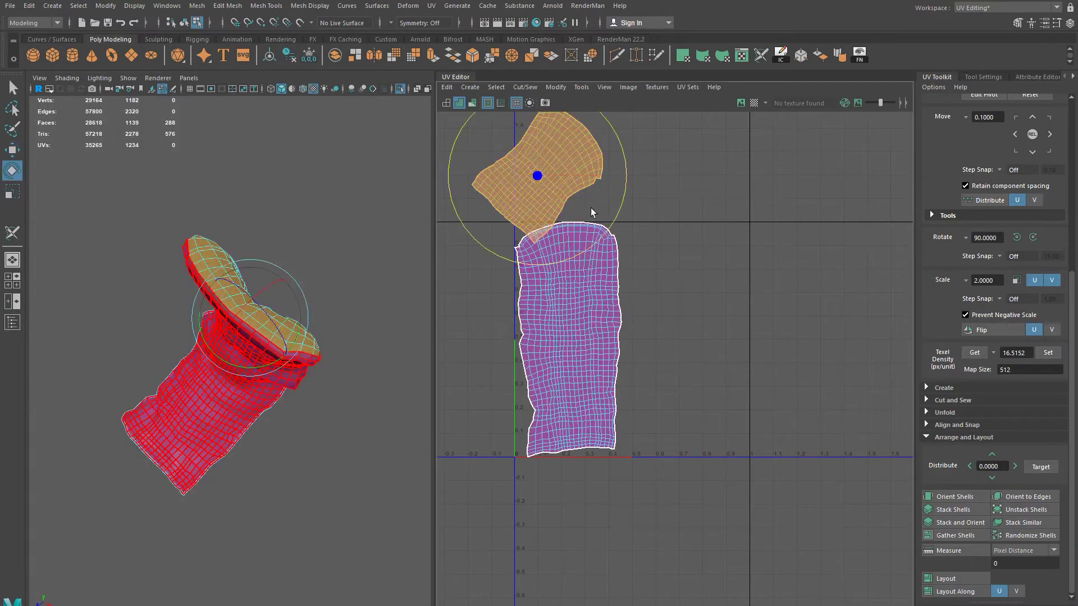
pyautogui.moveTo(566, 251); pyautogui.dragTo(315, 219)
pyautogui.press('w')
pyautogui.moveTo(541, 171); pyautogui.dragTo(565, 149)
# Step: Select the seam edges across the tongue's top, save the scene, and stitch the two UV shells together A to B
pyautogui.keyDown('alt'); pyautogui.moveTo(196, 337); pyautogui.dragTo(135, 321); pyautogui.keyUp('alt')
pyautogui.keyDown('alt'); pyautogui.moveTo(245, 337); pyautogui.dragTo(260, 400, button='middle'); pyautogui.keyUp('alt')
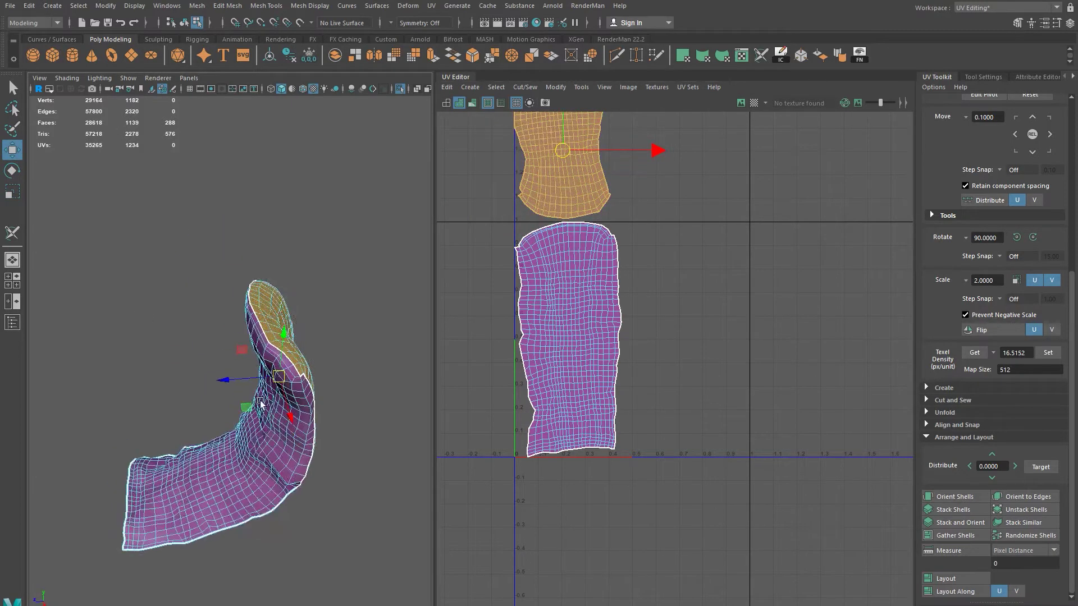
pyautogui.keyDown('alt'); pyautogui.moveTo(260, 399); pyautogui.dragTo(369, 386, button='right'); pyautogui.keyUp('alt')
pyautogui.keyDown('alt'); pyautogui.moveTo(368, 386); pyautogui.dragTo(330, 404); pyautogui.keyUp('alt')
pyautogui.moveTo(329, 405); pyautogui.dragTo(329, 382, button='right')
pyautogui.click(329, 383)
pyautogui.keyDown('alt'); pyautogui.moveTo(340, 389); pyautogui.dragTo(210, 304); pyautogui.keyUp('alt')
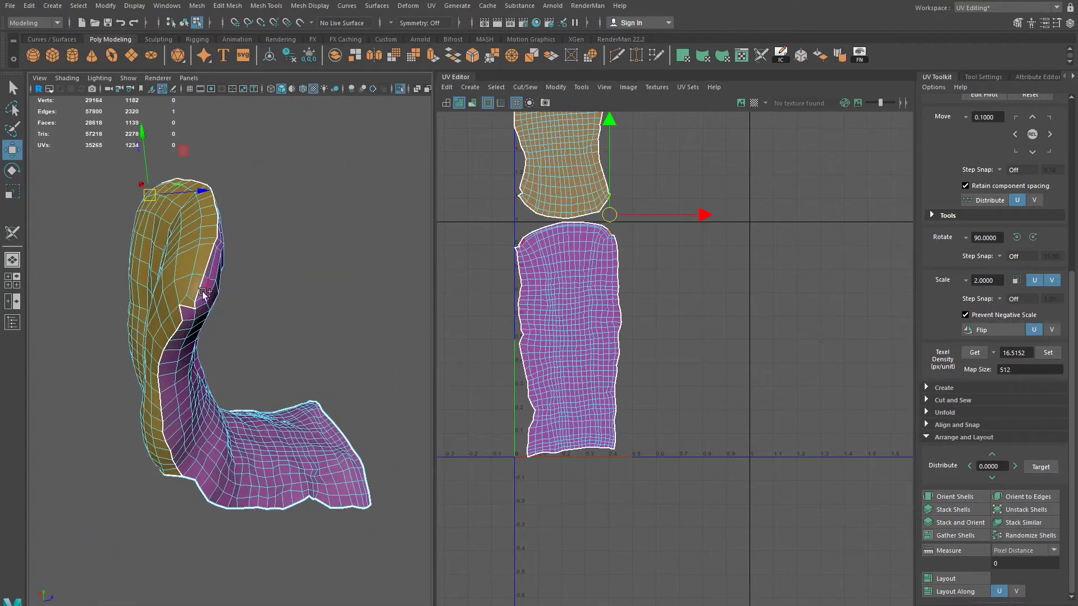
pyautogui.doubleClick(203, 289)
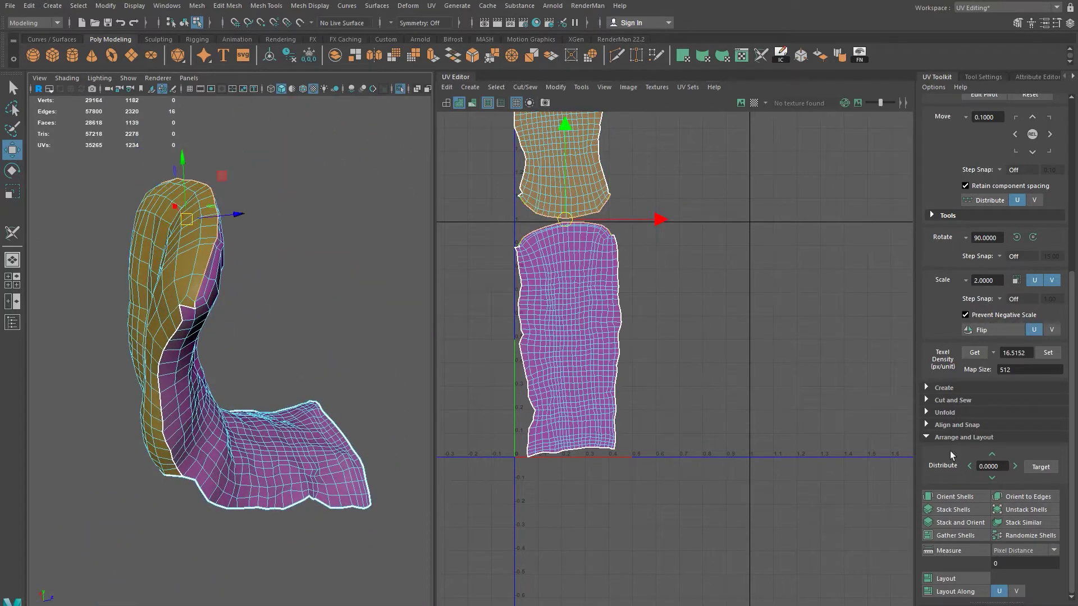
pyautogui.hotkey('ctrl', 's')
pyautogui.press('Return')
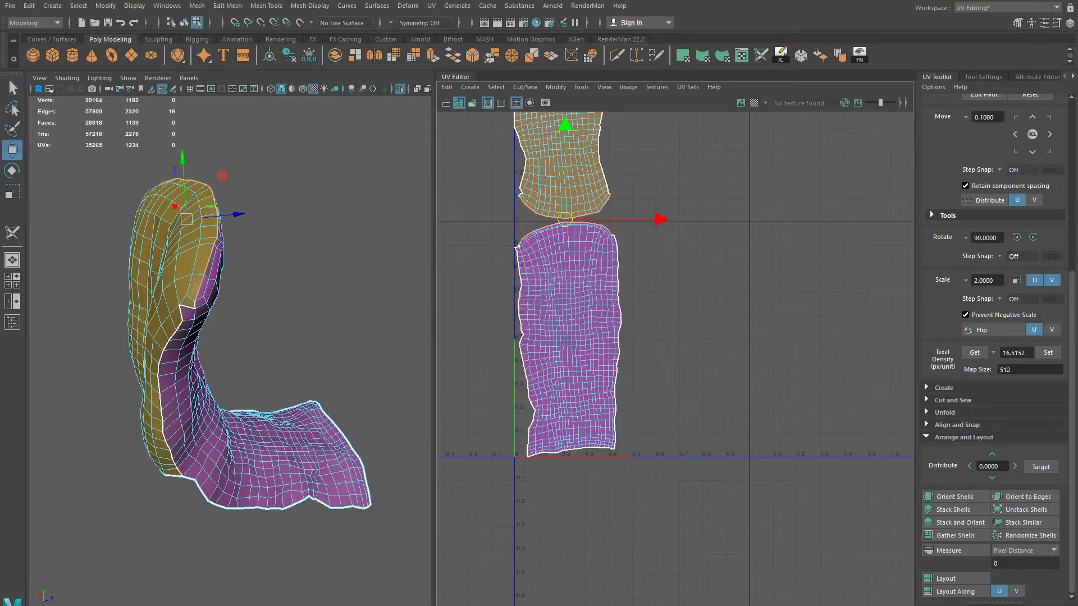
pyautogui.click(926, 400)
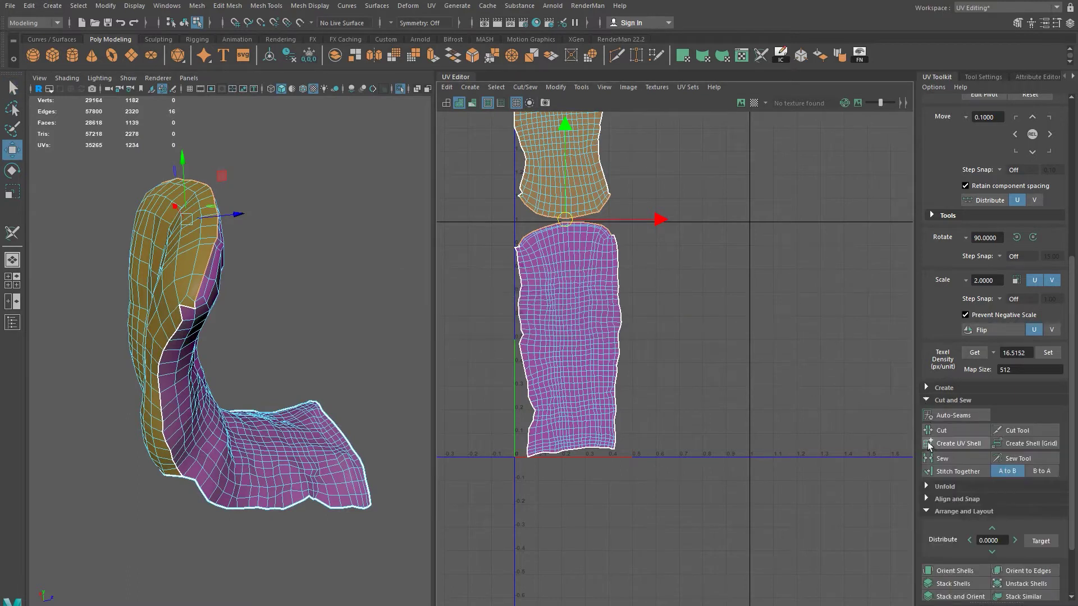
pyautogui.click(945, 472)
# Step: Try to unfold the stitched tongue shell as a single piece
pyautogui.keyDown('alt'); pyautogui.moveTo(544, 189); pyautogui.dragTo(567, 365, button='middle'); pyautogui.keyUp('alt')
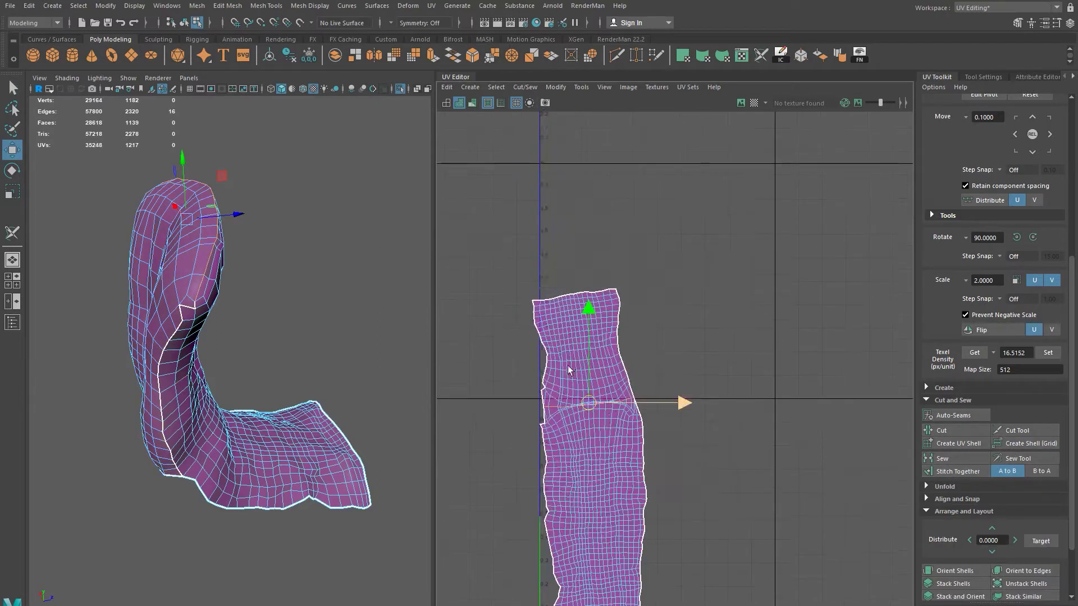
pyautogui.keyDown('alt'); pyautogui.moveTo(568, 366); pyautogui.dragTo(760, 508, button='right'); pyautogui.keyUp('alt')
pyautogui.keyDown('alt'); pyautogui.moveTo(561, 414); pyautogui.dragTo(581, 343, button='middle'); pyautogui.keyUp('alt')
pyautogui.keyDown('alt'); pyautogui.moveTo(582, 343); pyautogui.dragTo(636, 389, button='right'); pyautogui.keyUp('alt')
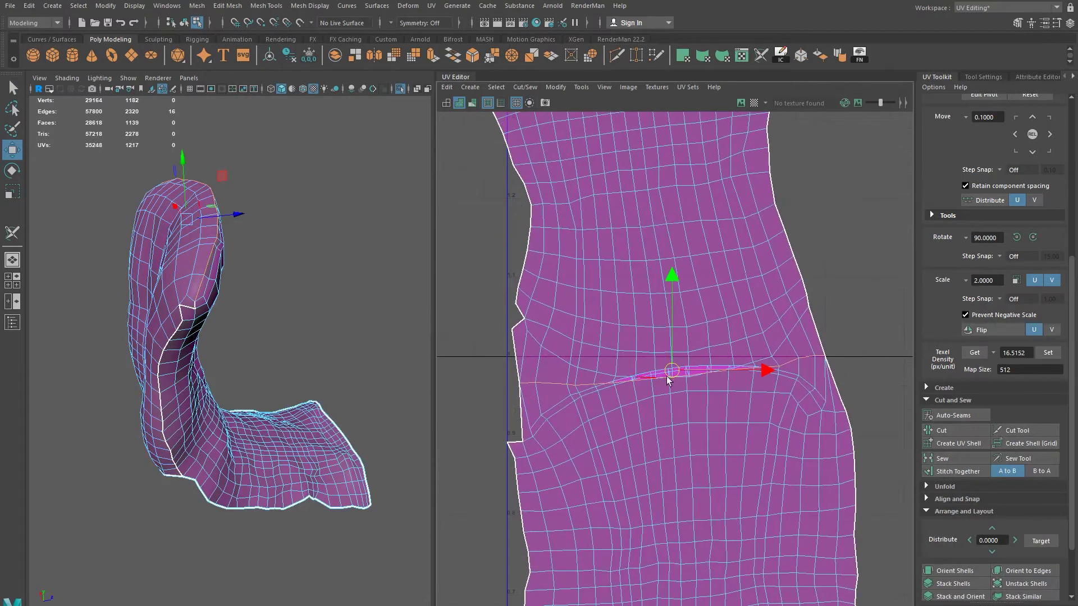
pyautogui.keyDown('alt'); pyautogui.moveTo(847, 439); pyautogui.dragTo(337, 317, button='right'); pyautogui.keyUp('alt')
pyautogui.keyDown('alt'); pyautogui.moveTo(696, 420); pyautogui.dragTo(570, 261, button='middle'); pyautogui.keyUp('alt')
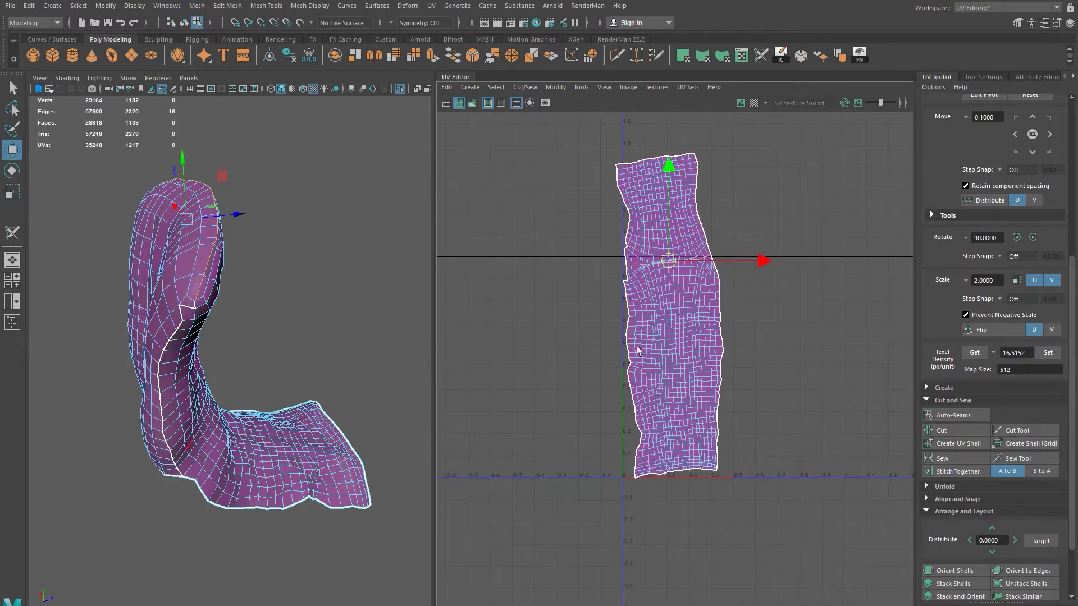
pyautogui.moveTo(612, 319); pyautogui.dragTo(609, 317, button='right')
pyautogui.click(676, 318)
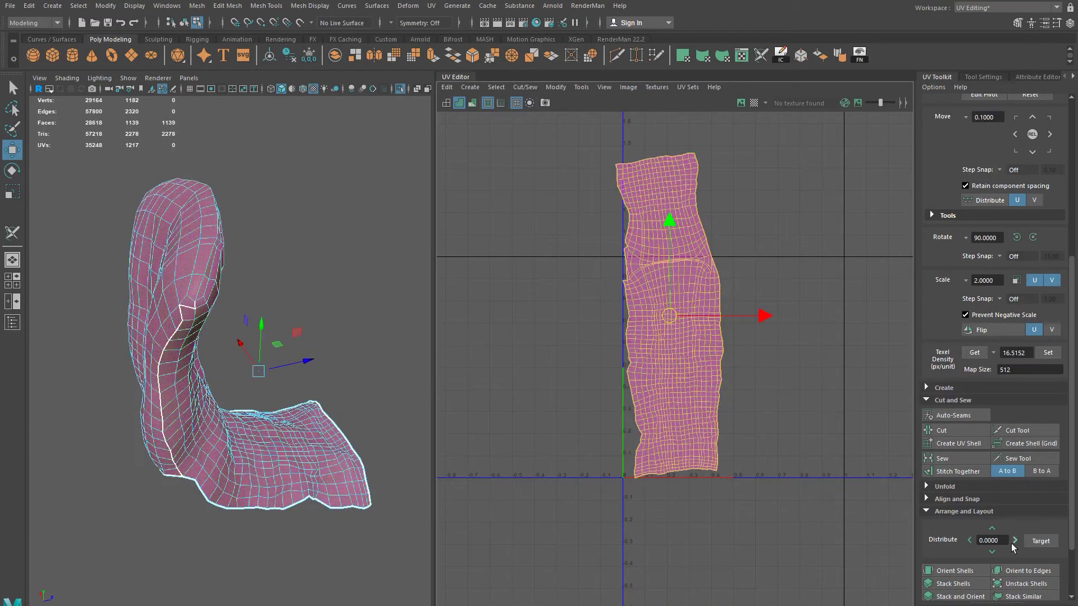
pyautogui.click(946, 487)
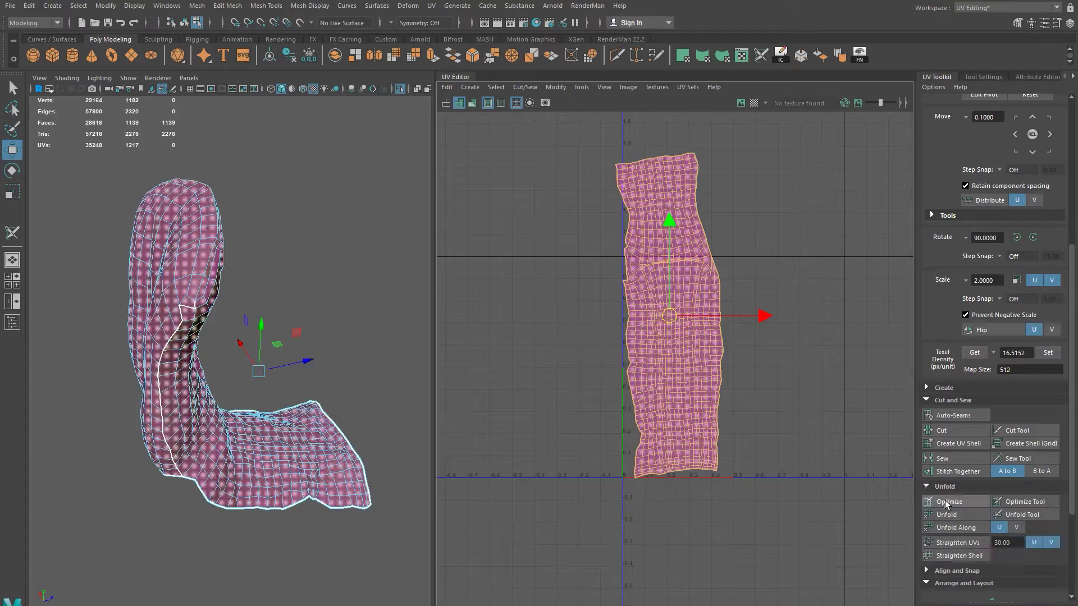
pyautogui.click(947, 515)
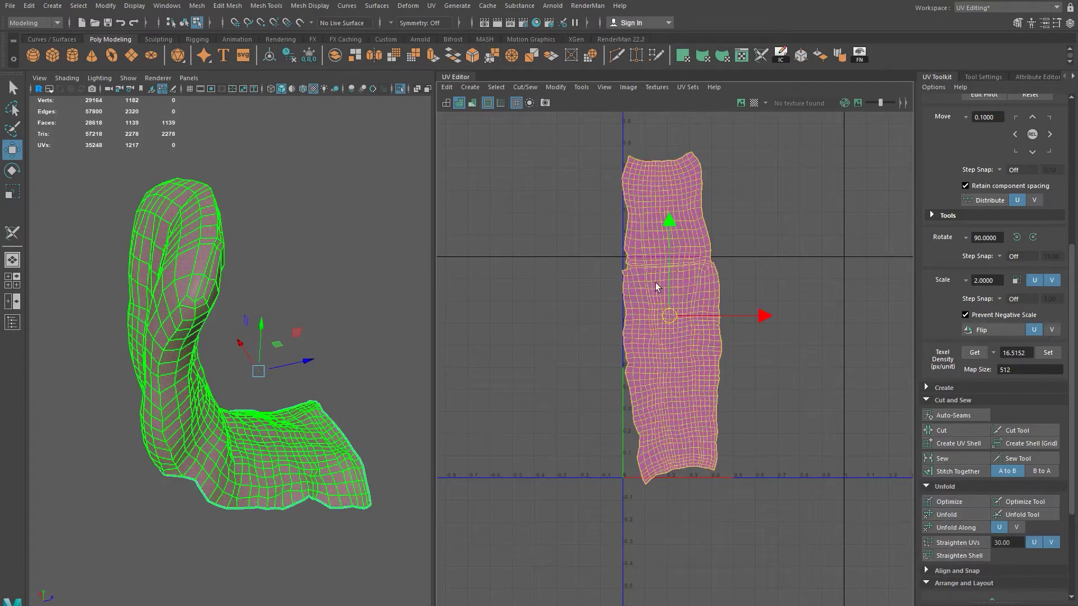
# Step: Undo the unfold of the stitched tongue shell
pyautogui.moveTo(183, 417); pyautogui.dragTo(191, 364, button='right')
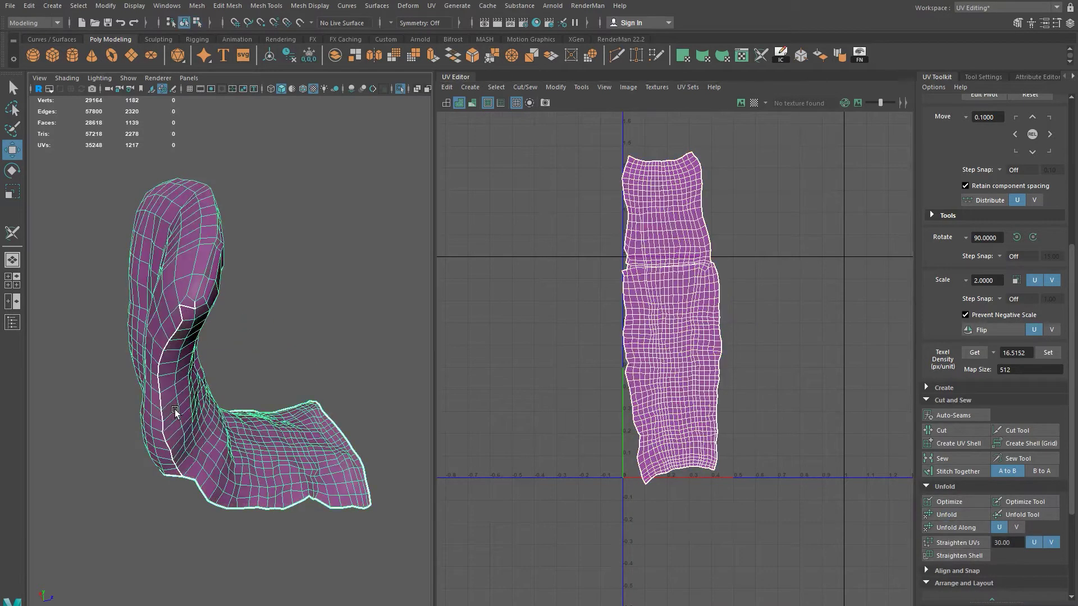
pyautogui.hotkey('ctrl', 'z')
pyautogui.hotkey('ctrl', 'z')
pyautogui.hotkey('ctrl', 'z')
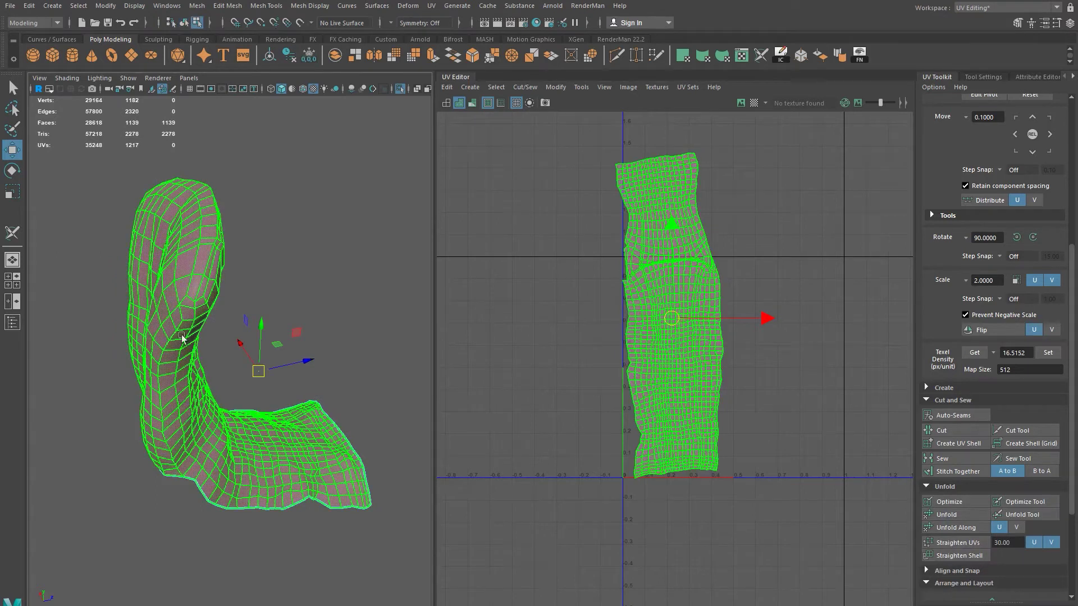
# Step: Return the tongue to object selection and assign the checker material to it
pyautogui.rightClick(185, 262)
pyautogui.moveTo(185, 263); pyautogui.dragTo(236, 216, button='right')
pyautogui.moveTo(203, 250); pyautogui.dragTo(284, 594, button='right')
# Step: Examine the checker pattern on the tongue's top, stitched seam and sides for stretching, deselecting the mesh for a clear view
pyautogui.keyDown('alt'); pyautogui.moveTo(299, 315); pyautogui.dragTo(175, 329); pyautogui.keyUp('alt')
pyautogui.keyDown('alt'); pyautogui.moveTo(606, 256); pyautogui.dragTo(842, 320, button='right'); pyautogui.keyUp('alt')
pyautogui.keyDown('alt'); pyautogui.moveTo(842, 320); pyautogui.dragTo(775, 468, button='middle'); pyautogui.keyUp('alt')
pyautogui.keyDown('alt'); pyautogui.moveTo(146, 275); pyautogui.dragTo(190, 342, button='middle'); pyautogui.keyUp('alt')
pyautogui.keyDown('alt'); pyautogui.moveTo(190, 342); pyautogui.dragTo(349, 279); pyautogui.keyUp('alt')
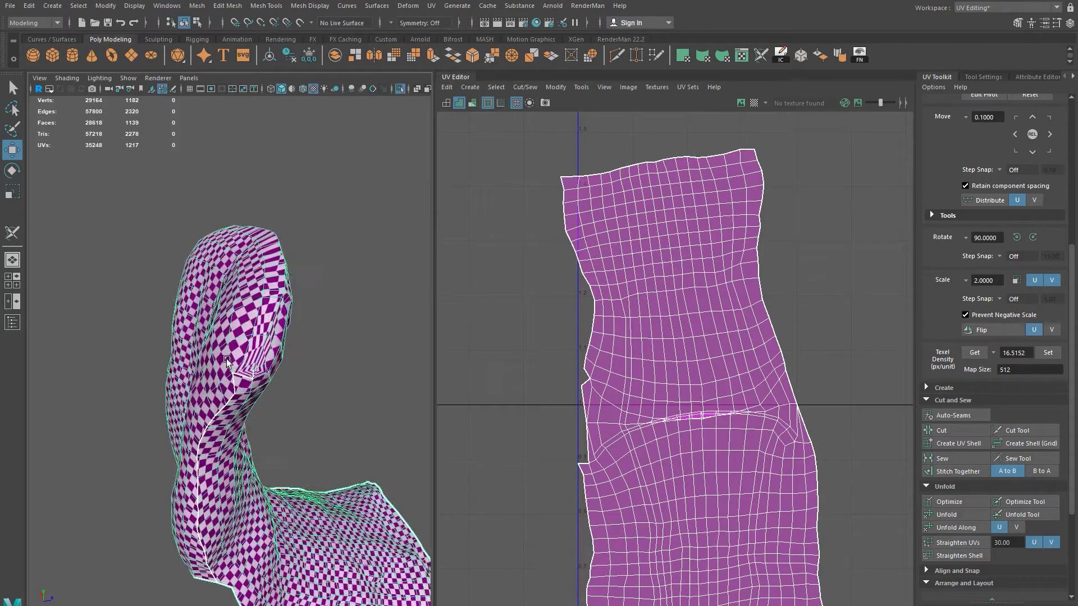
pyautogui.keyDown('alt'); pyautogui.moveTo(207, 359); pyautogui.dragTo(272, 402, button='right'); pyautogui.keyUp('alt')
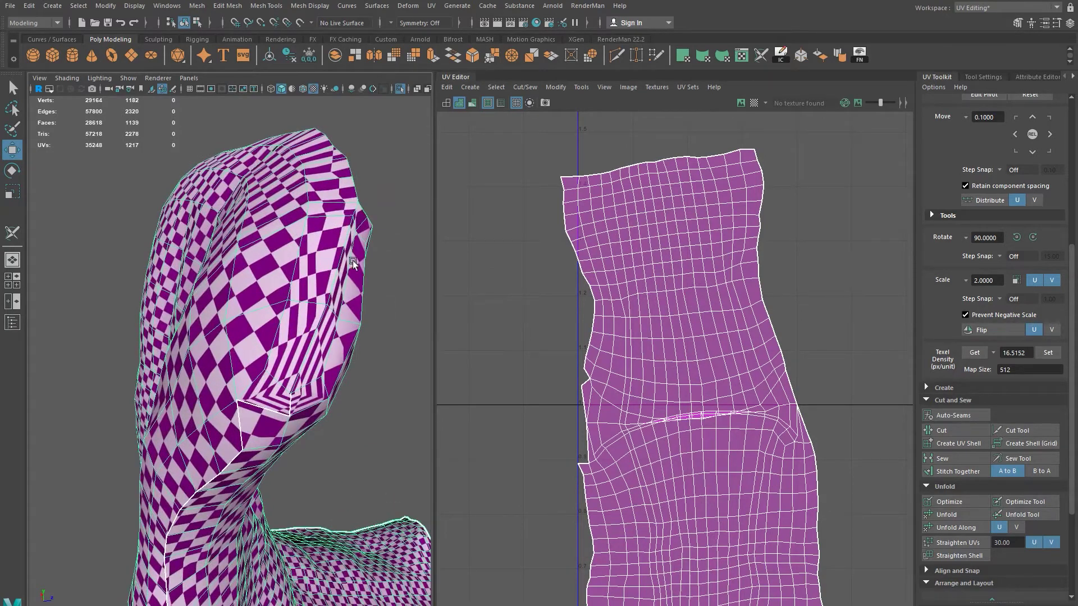
pyautogui.scroll(5, 281, 267)
pyautogui.click(217, 133)
pyautogui.scroll(-3, 274, 195)
pyautogui.keyDown('alt'); pyautogui.moveTo(274, 220); pyautogui.dragTo(288, 250, button='middle'); pyautogui.keyUp('alt')
pyautogui.keyDown('alt'); pyautogui.moveTo(289, 251); pyautogui.dragTo(150, 244); pyautogui.keyUp('alt')
pyautogui.keyDown('alt'); pyautogui.moveTo(230, 321); pyautogui.dragTo(291, 284); pyautogui.keyUp('alt')
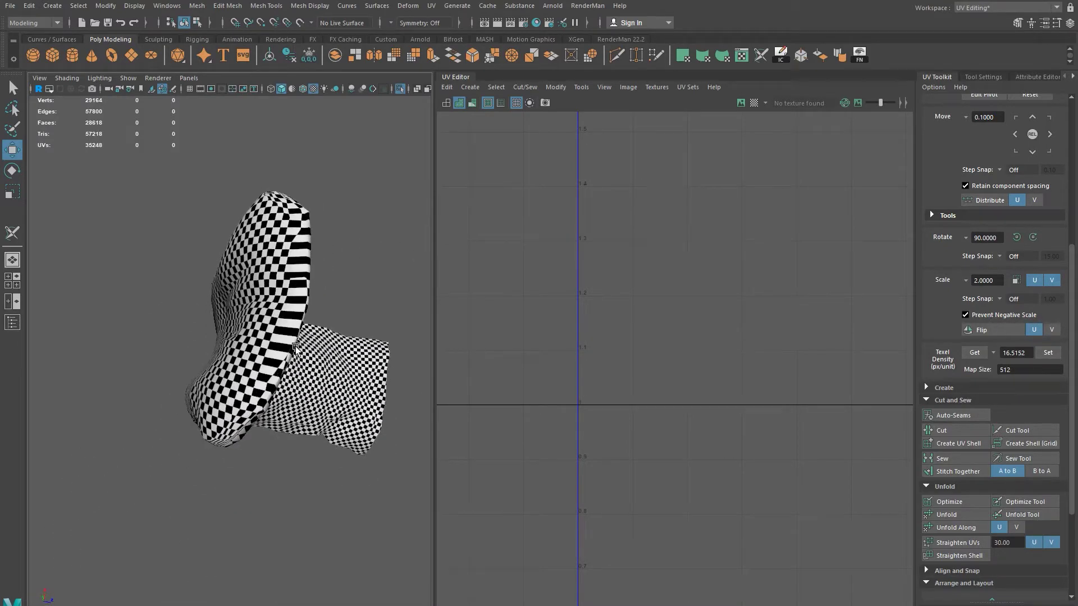
# Step: Unfold the tongue's whole UV shell, return to object selection and deselect the mesh to check its checker pattern
pyautogui.click(319, 352)
pyautogui.moveTo(744, 445); pyautogui.dragTo(696, 421, button='right')
pyautogui.click(724, 426)
pyautogui.click(966, 512)
pyautogui.keyDown('alt'); pyautogui.moveTo(222, 345); pyautogui.dragTo(183, 346); pyautogui.keyUp('alt')
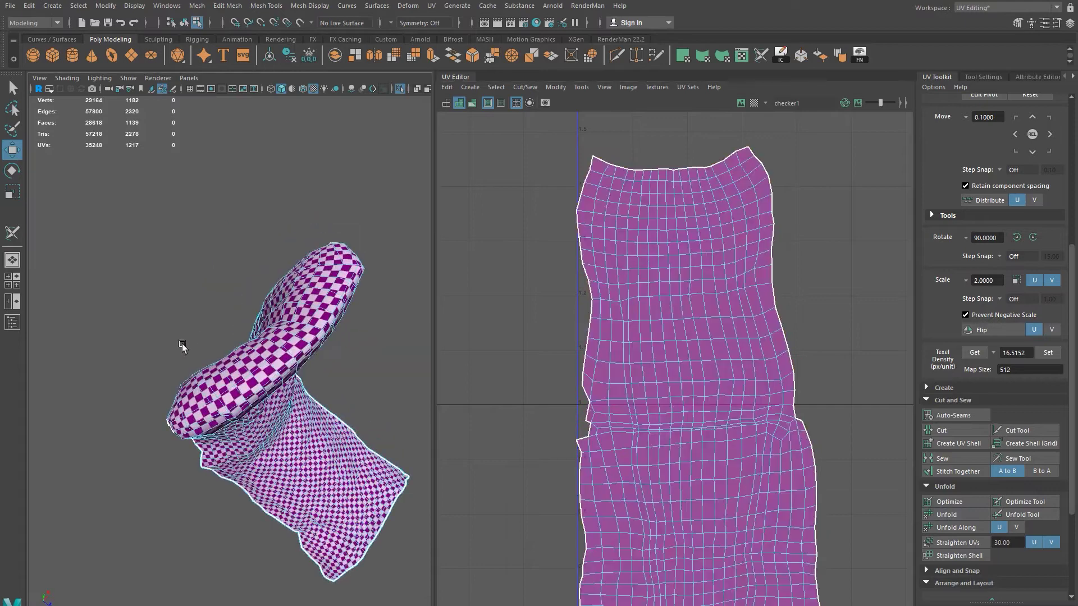
pyautogui.moveTo(314, 251); pyautogui.dragTo(344, 221, button='right')
pyautogui.click(345, 222)
pyautogui.keyDown('alt'); pyautogui.moveTo(360, 296); pyautogui.dragTo(16, 443); pyautogui.keyUp('alt')
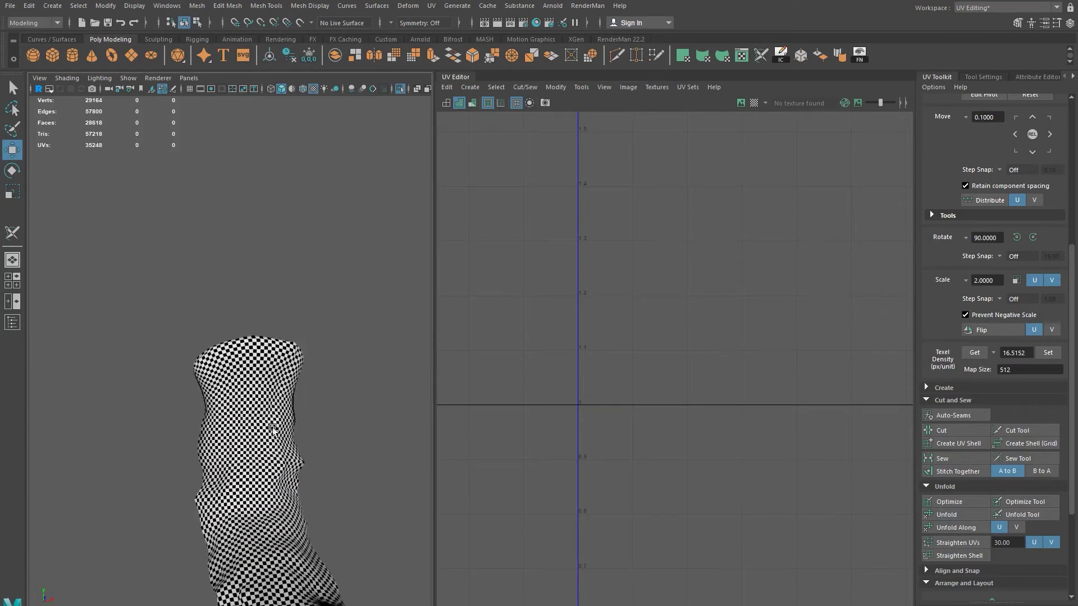
# Step: Select all of the tongue's UVs and uniformly scale the shell down to fit inside the 0–1 tile, leaving component mode
pyautogui.click(235, 365)
pyautogui.keyDown('alt'); pyautogui.moveTo(537, 424); pyautogui.dragTo(429, 393, button='right'); pyautogui.keyUp('alt')
pyautogui.keyDown('alt'); pyautogui.moveTo(720, 449); pyautogui.dragTo(647, 323, button='middle'); pyautogui.keyUp('alt')
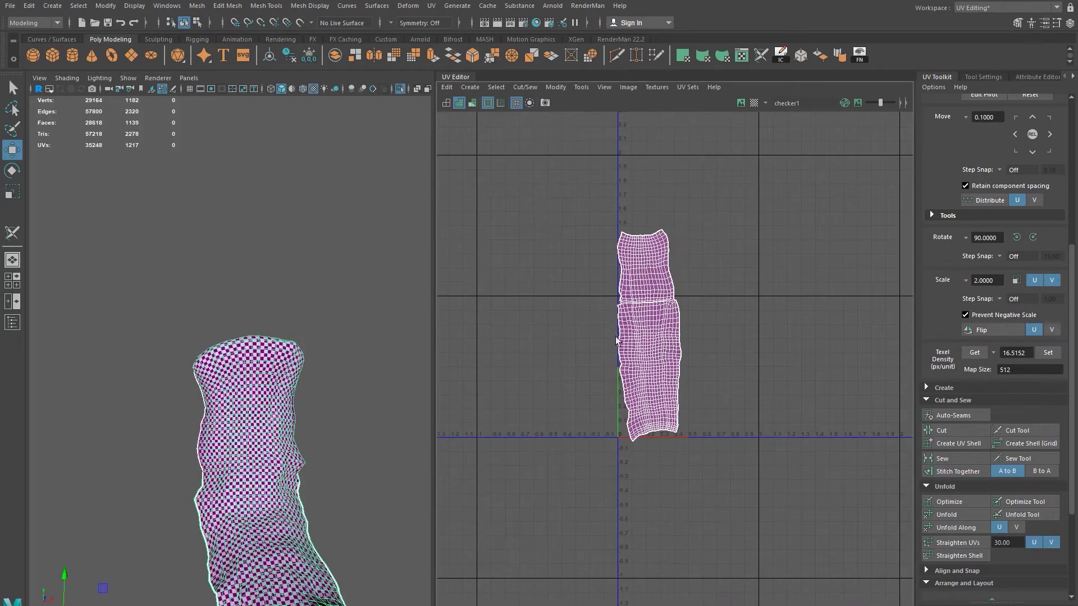
pyautogui.press('F12')
pyautogui.moveTo(560, 169); pyautogui.dragTo(747, 484)
pyautogui.press('r')
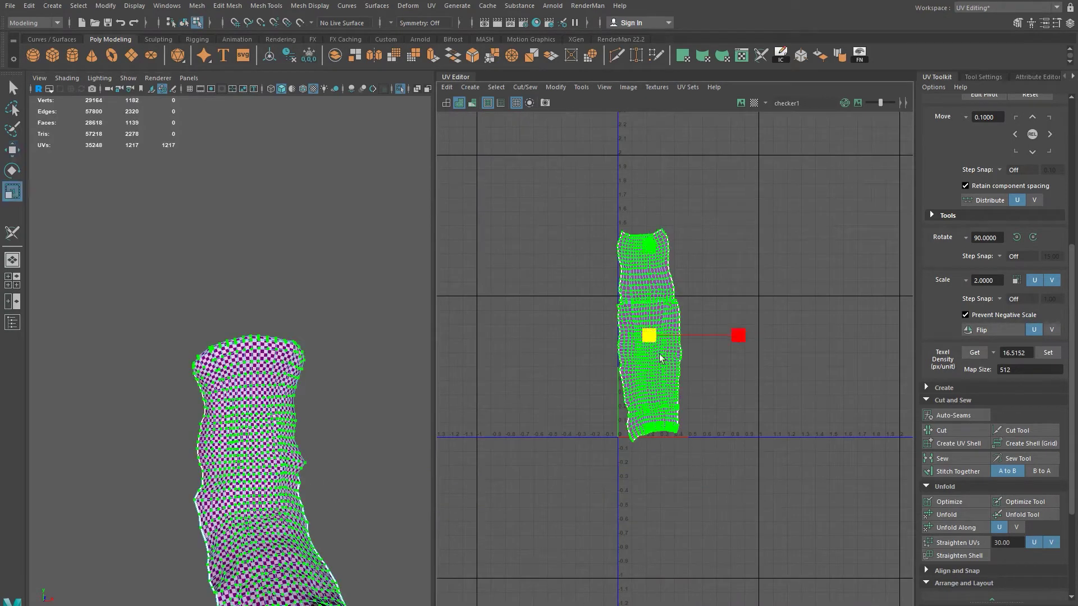
pyautogui.moveTo(651, 338); pyautogui.dragTo(645, 371)
pyautogui.press('w')
pyautogui.press('r')
pyautogui.press('w')
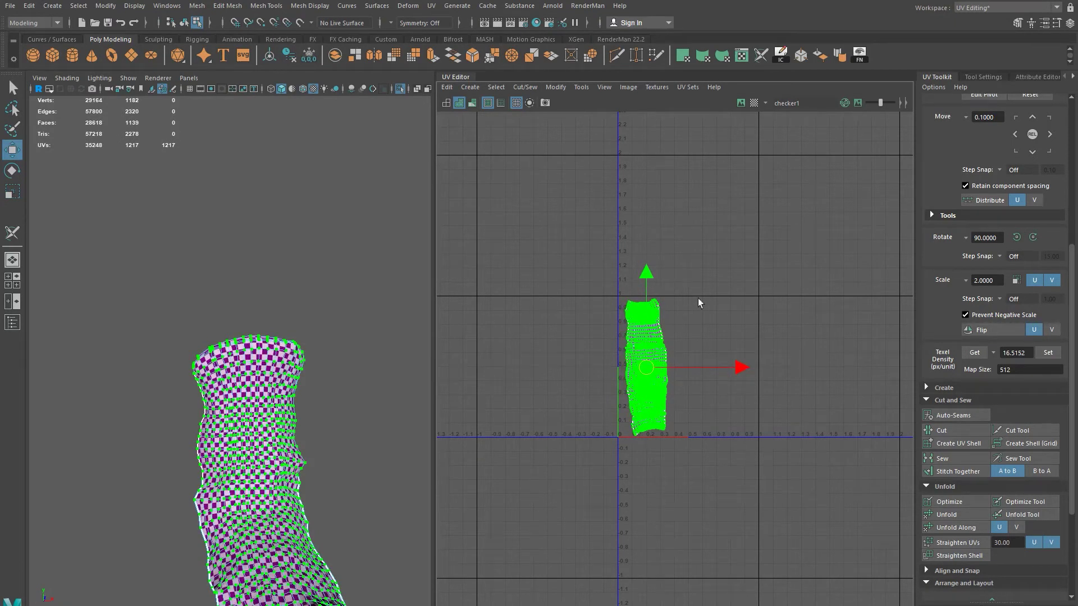
pyautogui.click(355, 340)
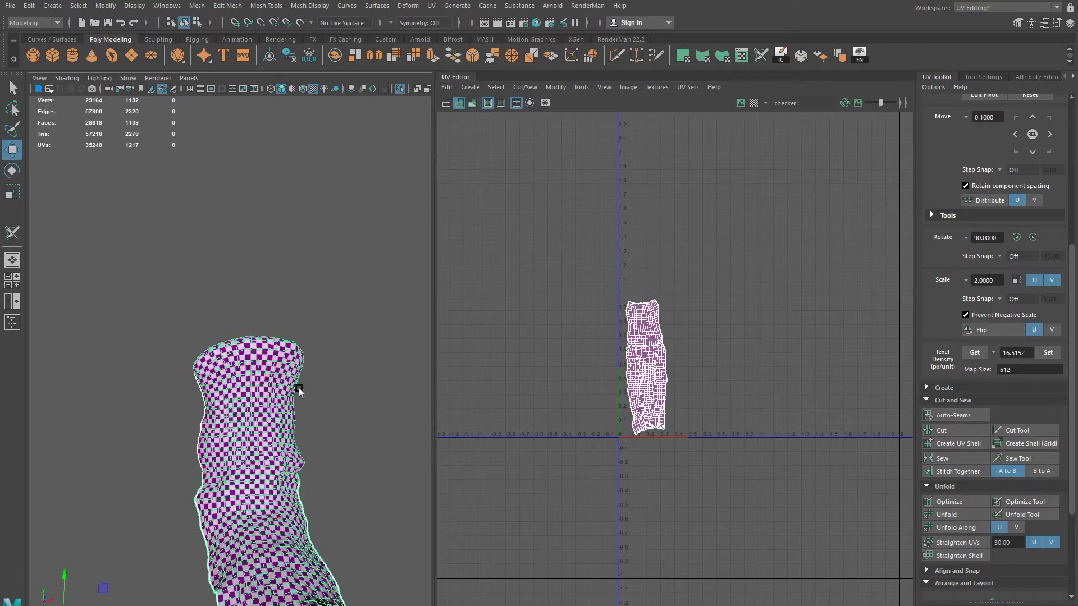
# Step: Turn off the tongue's isolation to show the whole leg and boot, and select the boot's upper
pyautogui.hotkey('ctrl', '1')
pyautogui.click(353, 315)
pyautogui.keyDown('alt'); pyautogui.moveTo(352, 315); pyautogui.dragTo(297, 439); pyautogui.keyUp('alt')
pyautogui.scroll(-4, 336, 488)
pyautogui.click(221, 475)
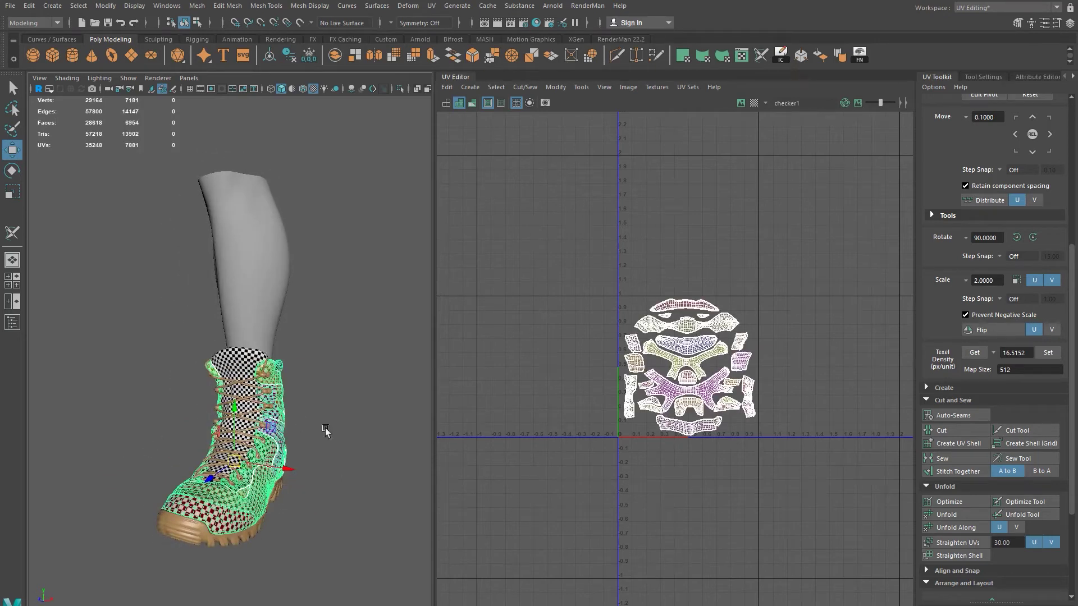
# Step: Examine the checkered boot upper, the sole treads and the laced front from several angles
pyautogui.keyDown('alt'); pyautogui.moveTo(303, 536); pyautogui.dragTo(309, 430); pyautogui.keyUp('alt')
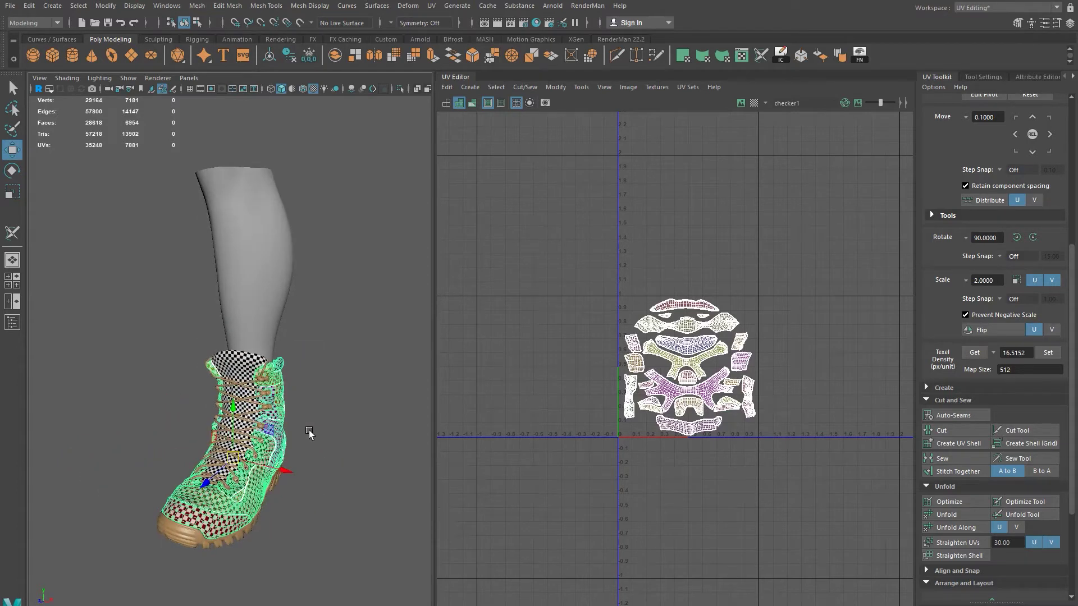
pyautogui.keyDown('alt'); pyautogui.moveTo(209, 458); pyautogui.dragTo(245, 455); pyautogui.keyUp('alt')
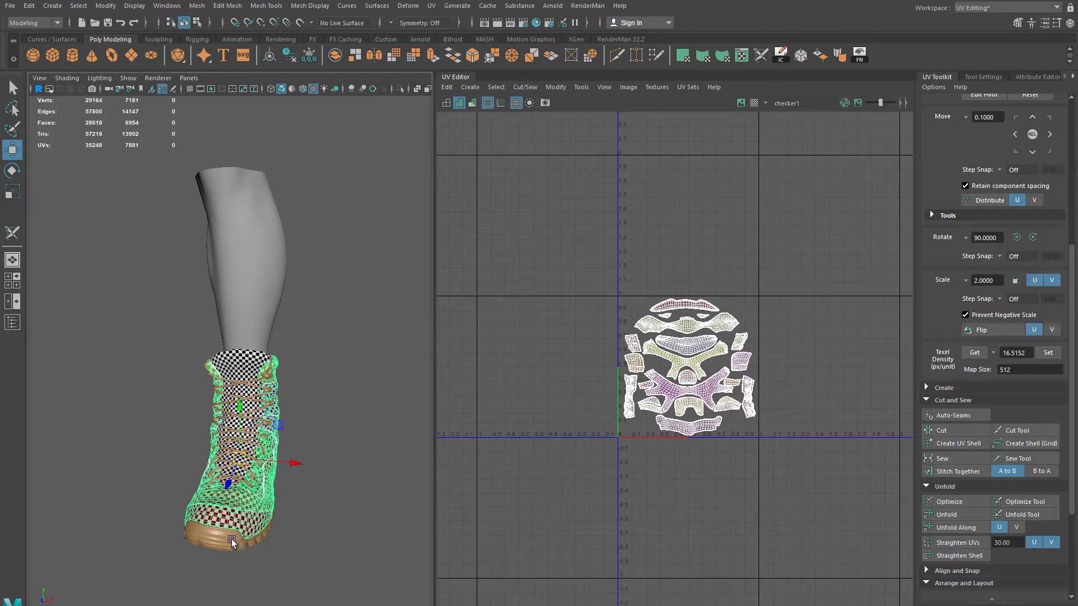
pyautogui.keyDown('alt'); pyautogui.moveTo(234, 533); pyautogui.dragTo(227, 449); pyautogui.keyUp('alt')
pyautogui.scroll(5, 201, 546)
pyautogui.scroll(-4, 201, 545)
pyautogui.scroll(6, 226, 450)
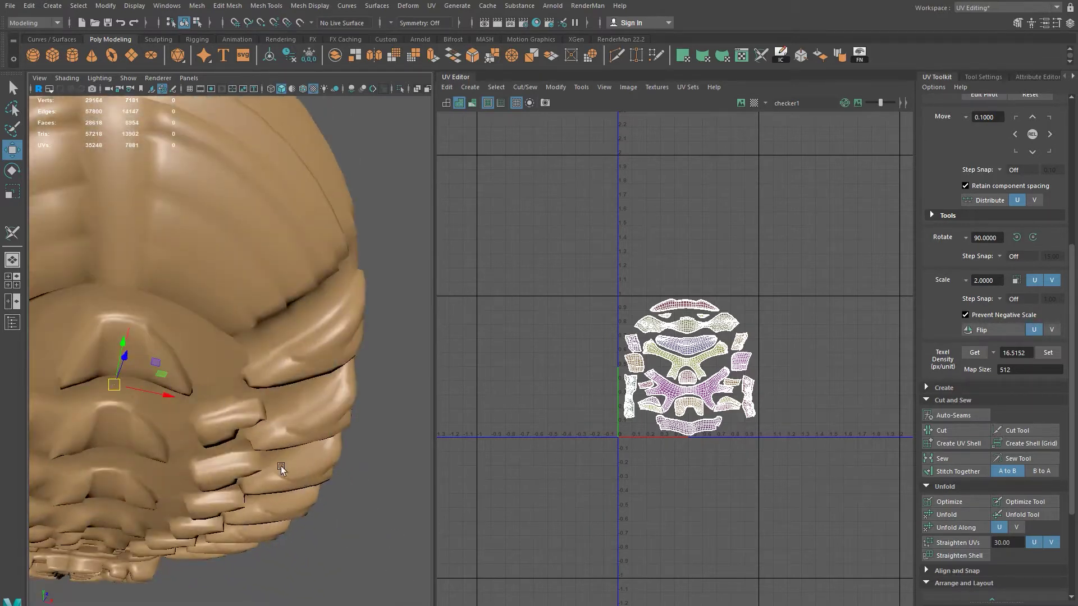
pyautogui.scroll(-4, 333, 382)
pyautogui.keyDown('alt'); pyautogui.moveTo(334, 382); pyautogui.dragTo(113, 441); pyautogui.keyUp('alt')
pyautogui.keyDown('alt'); pyautogui.moveTo(239, 375); pyautogui.dragTo(350, 370); pyautogui.keyUp('alt')
pyautogui.scroll(5, 190, 473)
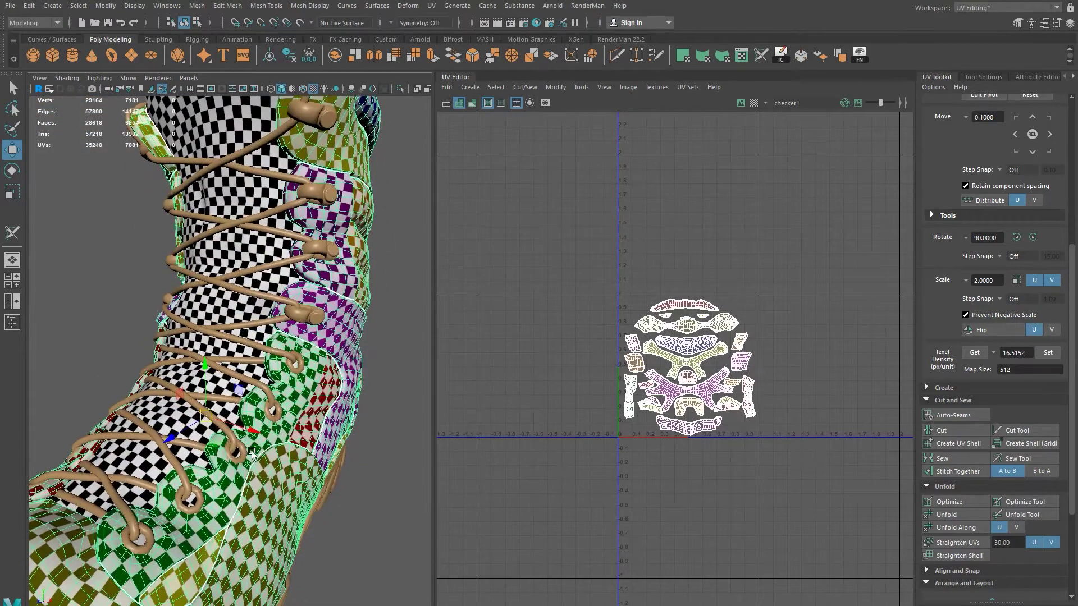
# Step: Examine the UV shells of the lace eyelets and lace hooks, one part at a time
pyautogui.click(195, 509)
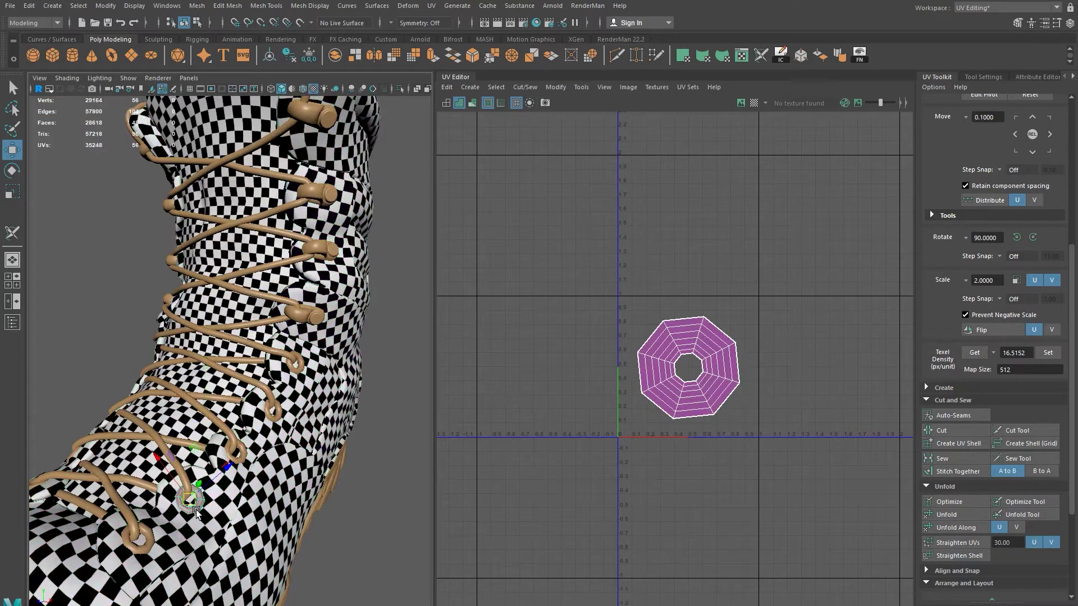
pyautogui.keyDown('alt'); pyautogui.moveTo(201, 500); pyautogui.dragTo(180, 552); pyautogui.keyUp('alt')
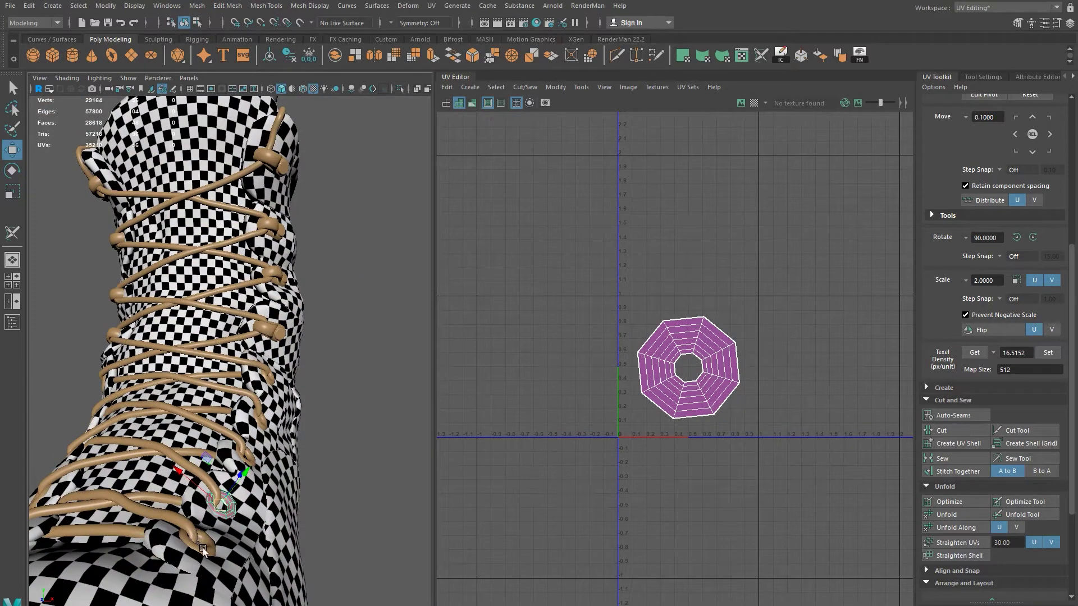
pyautogui.keyDown('alt'); pyautogui.moveTo(231, 514); pyautogui.dragTo(221, 501); pyautogui.keyUp('alt')
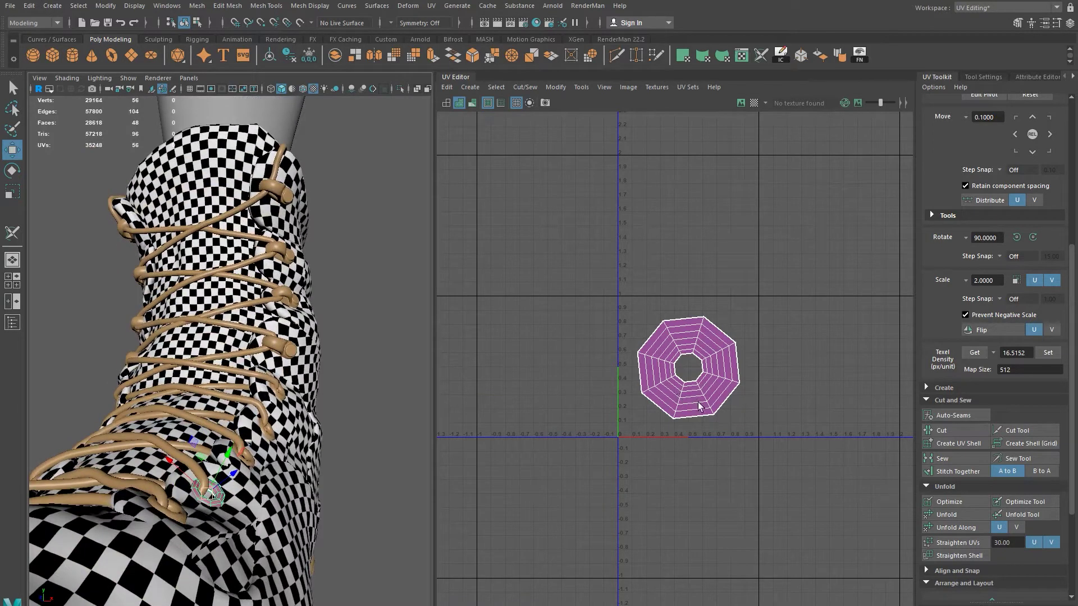
pyautogui.moveTo(709, 399); pyautogui.dragTo(669, 380, button='right')
pyautogui.click(669, 380)
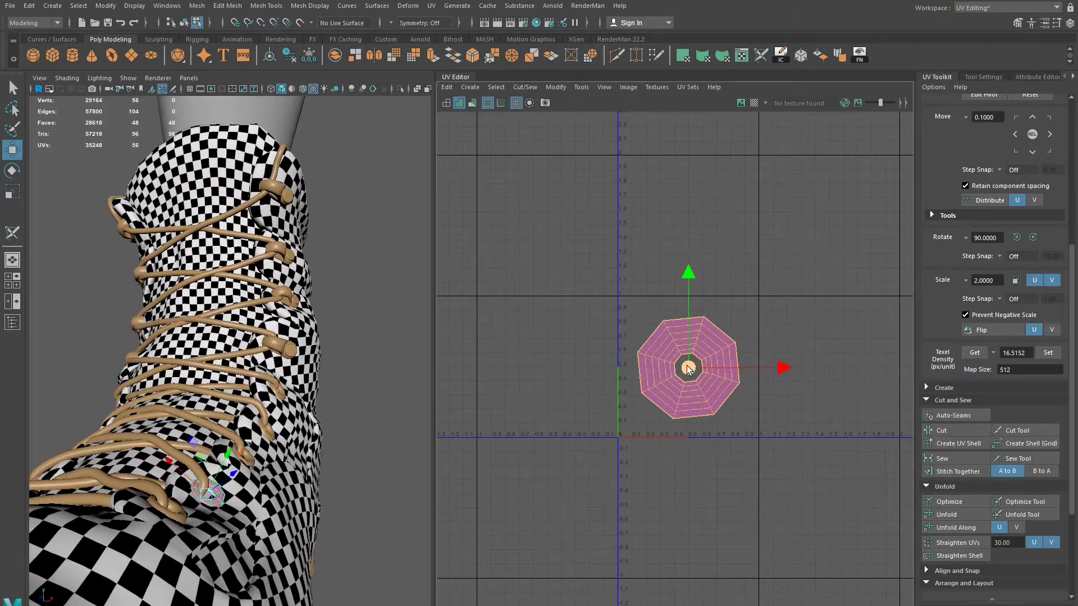
pyautogui.click(749, 284)
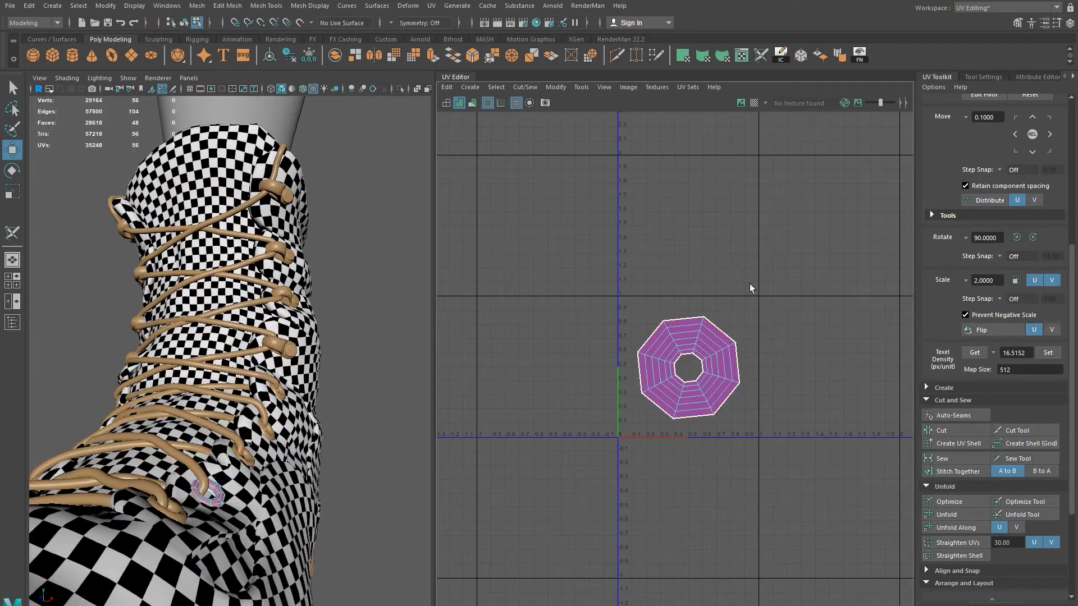
pyautogui.keyDown('alt'); pyautogui.moveTo(763, 420); pyautogui.dragTo(724, 433, button='middle'); pyautogui.keyUp('alt')
pyautogui.keyDown('alt'); pyautogui.moveTo(130, 445); pyautogui.dragTo(55, 486); pyautogui.keyUp('alt')
pyautogui.keyDown('alt'); pyautogui.moveTo(55, 487); pyautogui.dragTo(201, 520, button='right'); pyautogui.keyUp('alt')
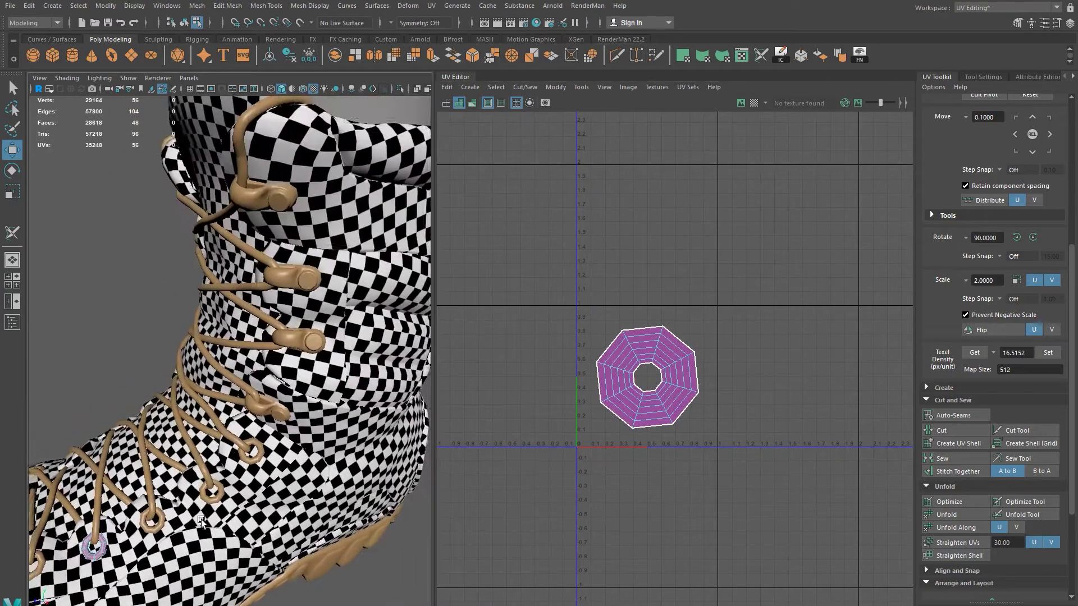
pyautogui.click(214, 495)
pyautogui.click(252, 456)
pyautogui.click(268, 407)
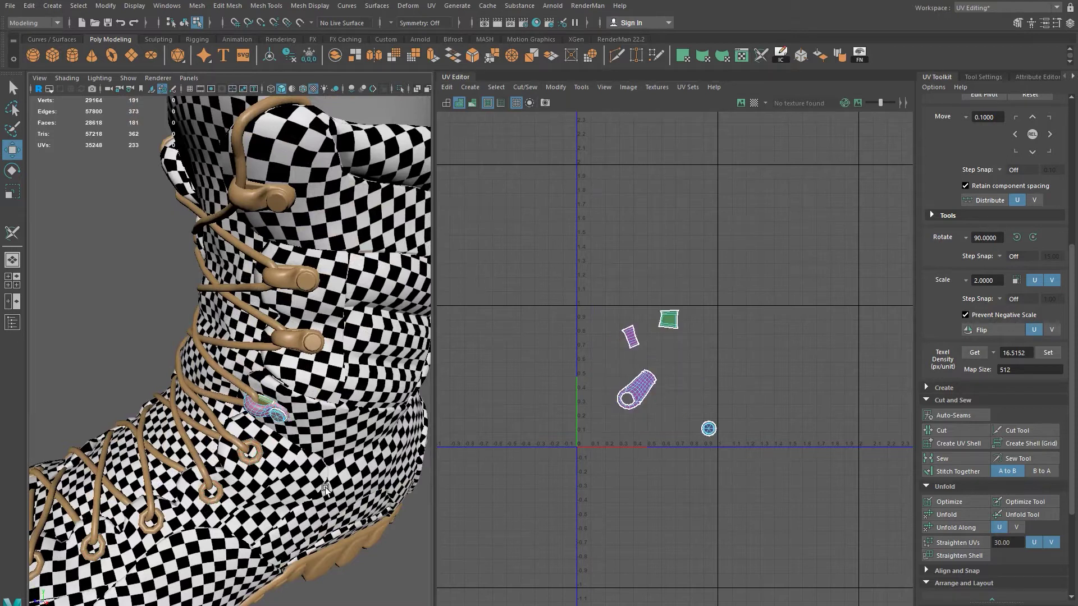
pyautogui.click(309, 343)
pyautogui.click(306, 277)
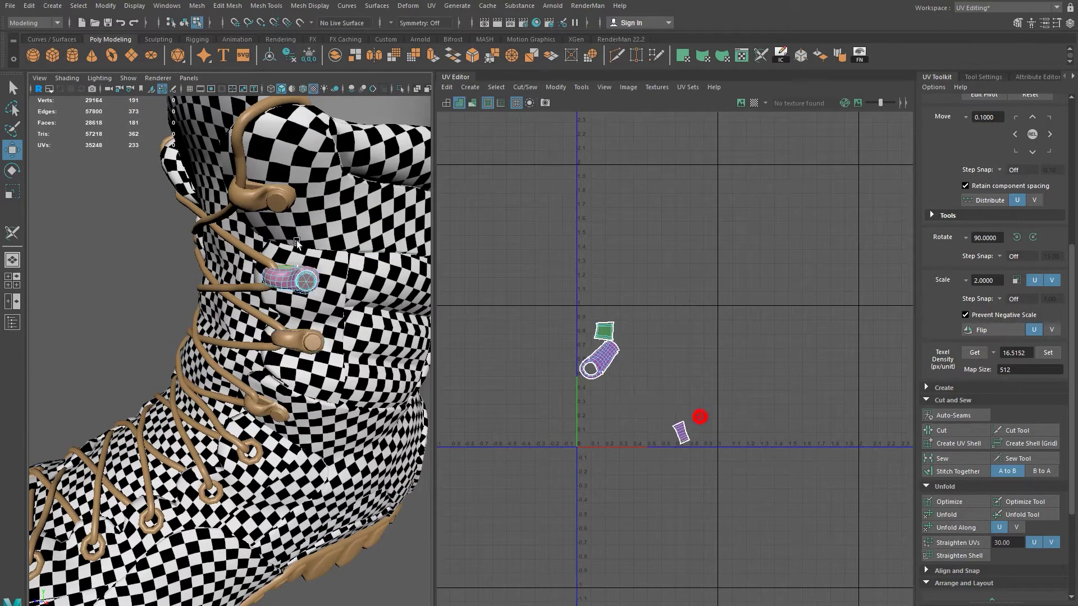
# Step: Select all eight lace hooks on both sides of the boot and check their combined UV layout
pyautogui.click(283, 204)
pyautogui.keyDown('alt'); pyautogui.moveTo(283, 204); pyautogui.dragTo(315, 410); pyautogui.keyUp('alt')
pyautogui.keyDown('shift'); pyautogui.click(286, 416); pyautogui.keyUp('shift')
pyautogui.keyDown('shift'); pyautogui.click(306, 334); pyautogui.keyUp('shift')
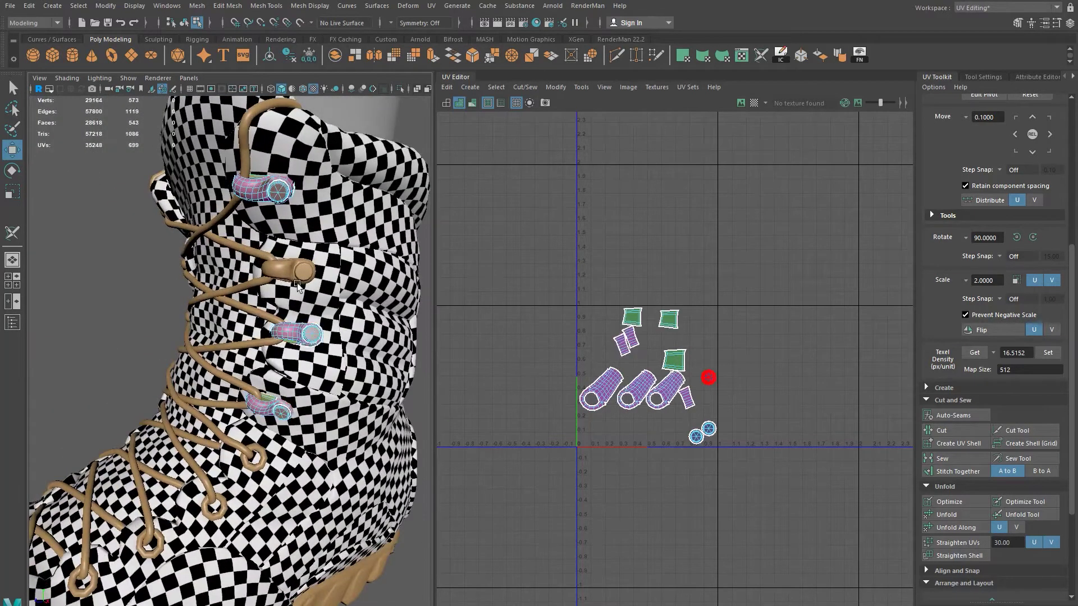
pyautogui.keyDown('shift'); pyautogui.click(300, 272); pyautogui.keyUp('shift')
pyautogui.keyDown('alt'); pyautogui.moveTo(300, 272); pyautogui.dragTo(170, 388); pyautogui.keyUp('alt')
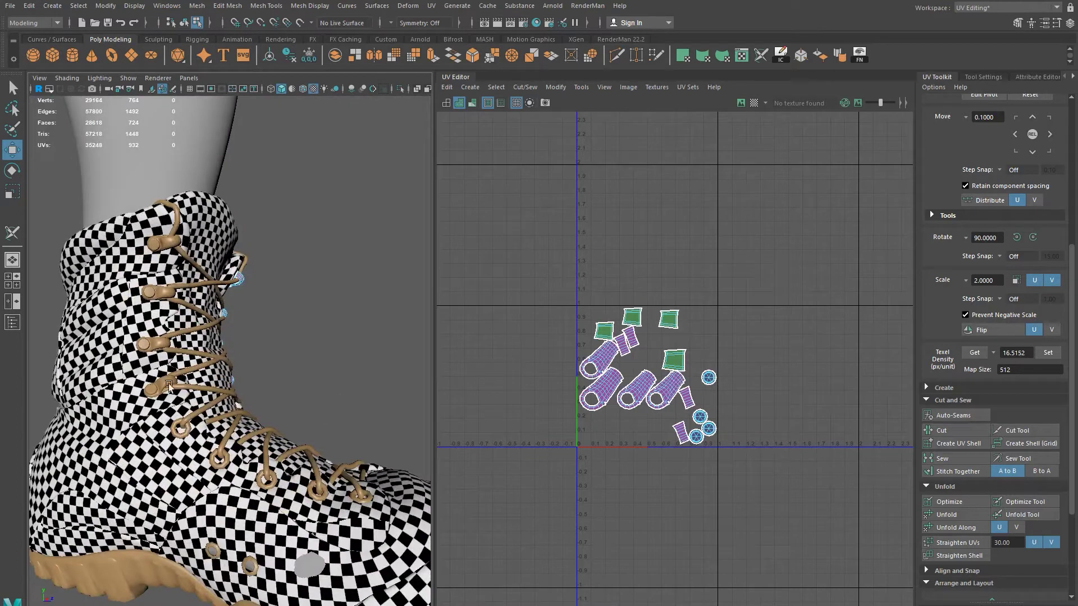
pyautogui.keyDown('shift'); pyautogui.click(164, 387); pyautogui.keyUp('shift')
pyautogui.keyDown('shift'); pyautogui.click(151, 344); pyautogui.keyUp('shift')
pyautogui.keyDown('shift'); pyautogui.click(159, 293); pyautogui.keyUp('shift')
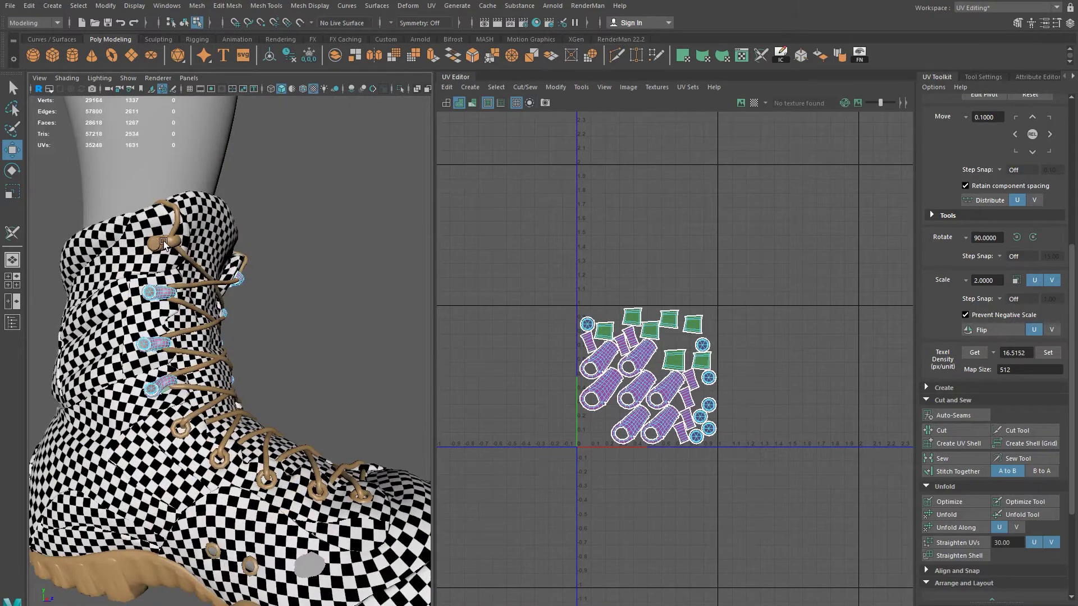
pyautogui.keyDown('shift'); pyautogui.click(163, 242); pyautogui.keyUp('shift')
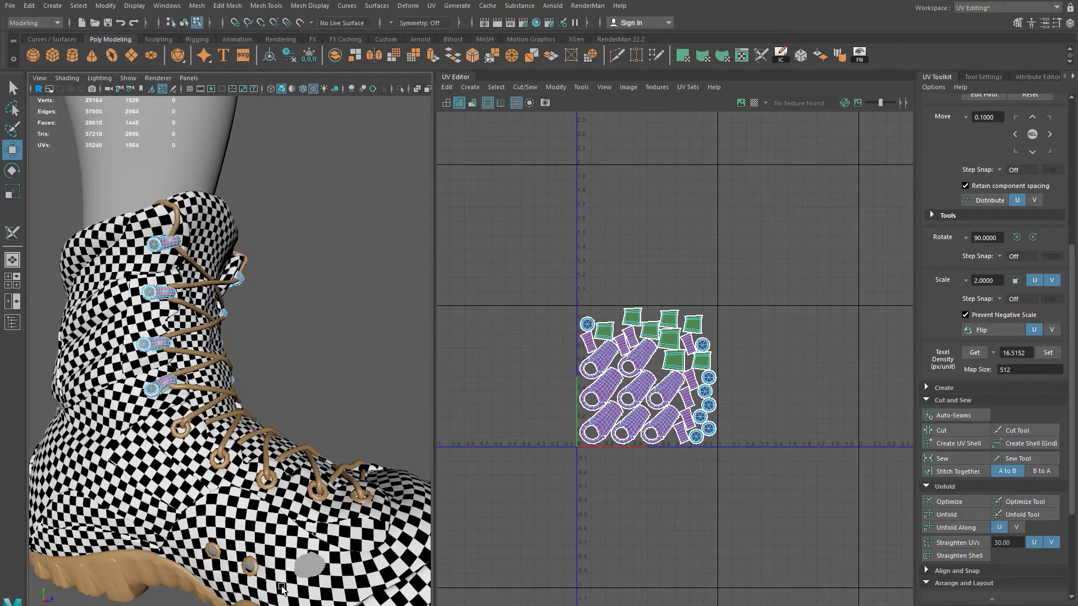
pyautogui.keyDown('alt'); pyautogui.moveTo(291, 563); pyautogui.dragTo(140, 567); pyautogui.keyUp('alt')
pyautogui.keyDown('alt'); pyautogui.moveTo(290, 362); pyautogui.dragTo(281, 427, button='middle'); pyautogui.keyUp('alt')
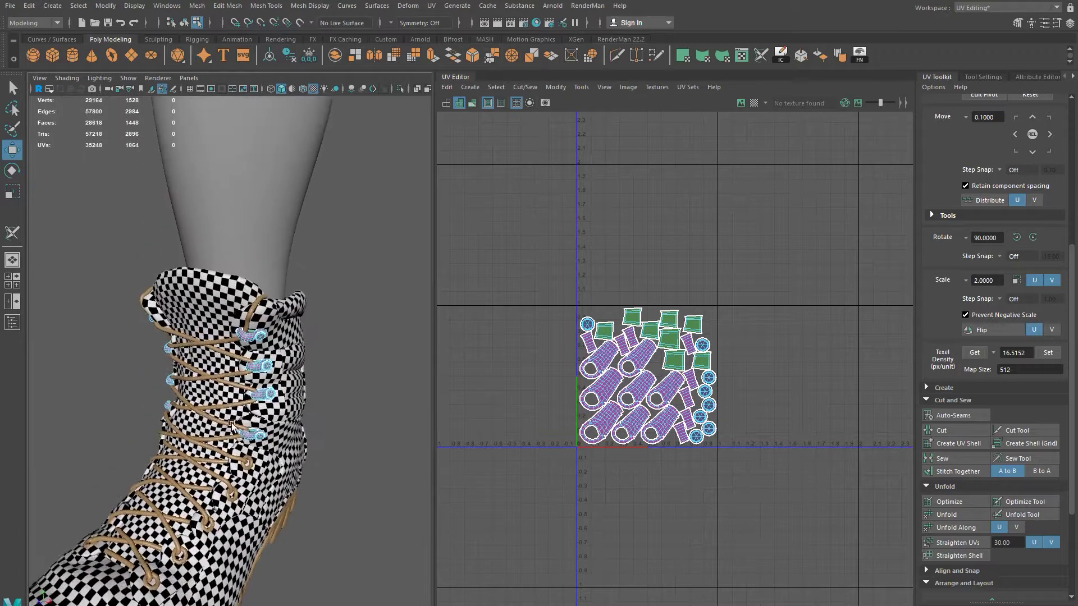
pyautogui.keyDown('alt'); pyautogui.moveTo(224, 449); pyautogui.dragTo(319, 486, button='right'); pyautogui.keyUp('alt')
pyautogui.keyDown('alt'); pyautogui.moveTo(319, 485); pyautogui.dragTo(286, 486); pyautogui.keyUp('alt')
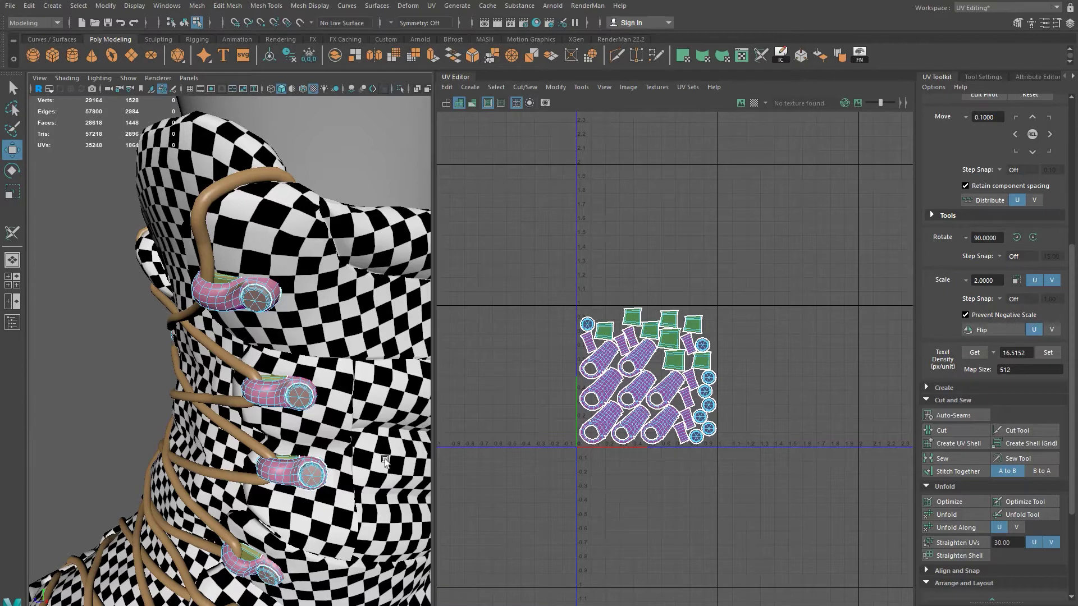
# Step: Select the two eyelet rings on the side of the boot near the sole
pyautogui.scroll(-5, 284, 457)
pyautogui.keyDown('alt'); pyautogui.moveTo(282, 422); pyautogui.dragTo(270, 496); pyautogui.keyUp('alt')
pyautogui.keyDown('alt'); pyautogui.moveTo(270, 496); pyautogui.dragTo(239, 393, button='middle'); pyautogui.keyUp('alt')
pyautogui.keyDown('alt'); pyautogui.moveTo(239, 393); pyautogui.dragTo(229, 490, button='right'); pyautogui.keyUp('alt')
pyautogui.keyDown('alt'); pyautogui.moveTo(229, 490); pyautogui.dragTo(258, 541); pyautogui.keyUp('alt')
pyautogui.click(257, 537)
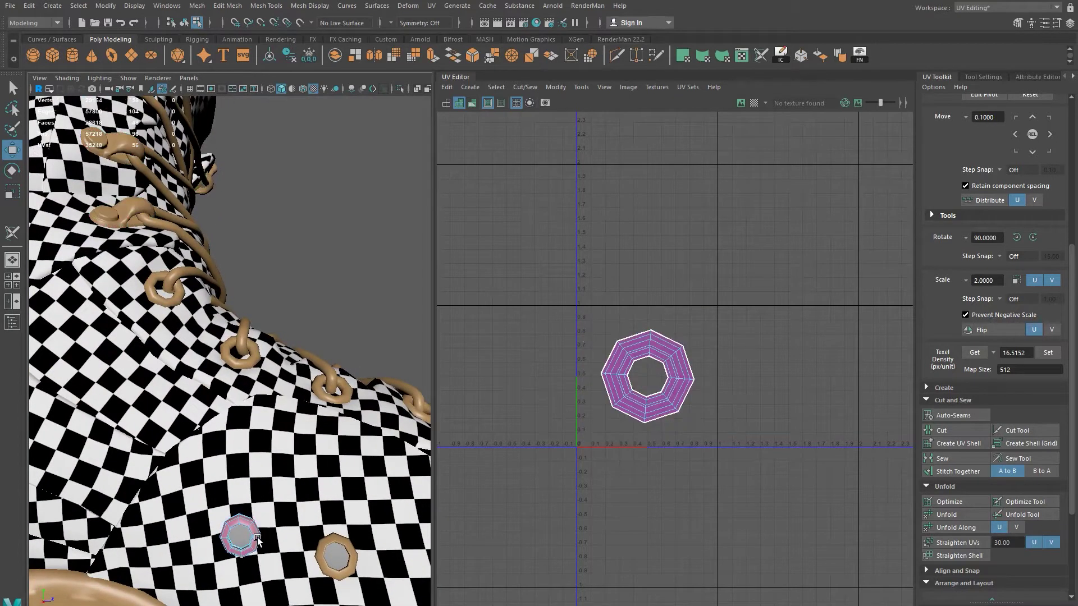
pyautogui.click(351, 557)
pyautogui.keyDown('shift'); pyautogui.click(256, 542); pyautogui.keyUp('shift')
# Step: Add the lace eyelets along both sides of the boot to the eyelet selection
pyautogui.keyDown('alt'); pyautogui.moveTo(340, 502); pyautogui.dragTo(187, 489); pyautogui.keyUp('alt')
pyautogui.keyDown('shift'); pyautogui.click(199, 487); pyautogui.keyUp('shift')
pyautogui.keyDown('shift'); pyautogui.click(251, 473); pyautogui.keyUp('shift')
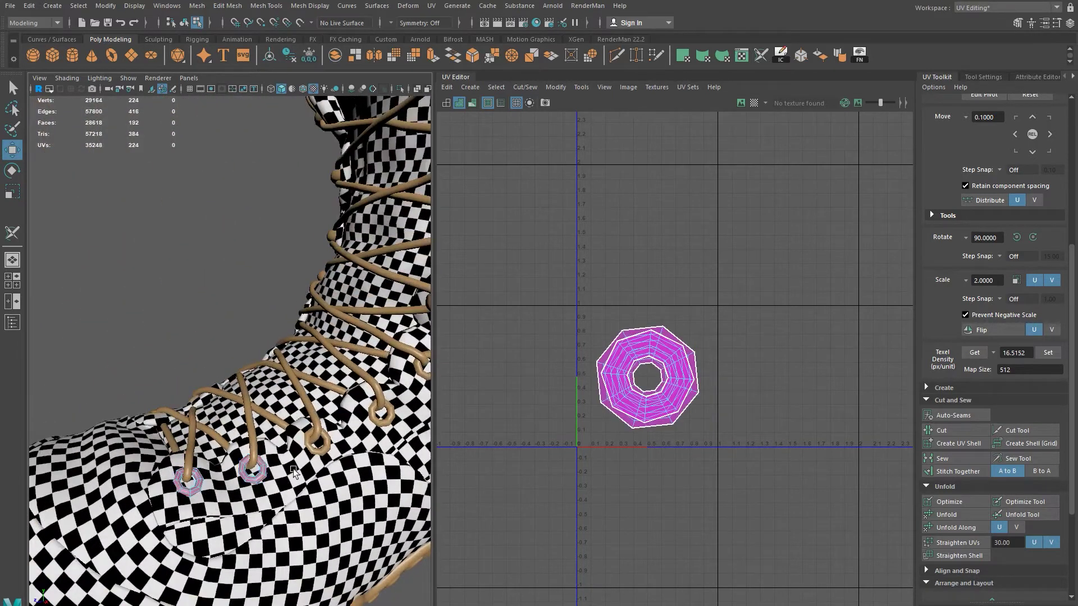
pyautogui.keyDown('shift'); pyautogui.click(314, 452); pyautogui.keyUp('shift')
pyautogui.keyDown('shift'); pyautogui.click(381, 415); pyautogui.keyUp('shift')
pyautogui.keyDown('alt'); pyautogui.moveTo(381, 416); pyautogui.dragTo(315, 543); pyautogui.keyUp('alt')
pyautogui.keyDown('shift'); pyautogui.click(322, 457); pyautogui.keyUp('shift')
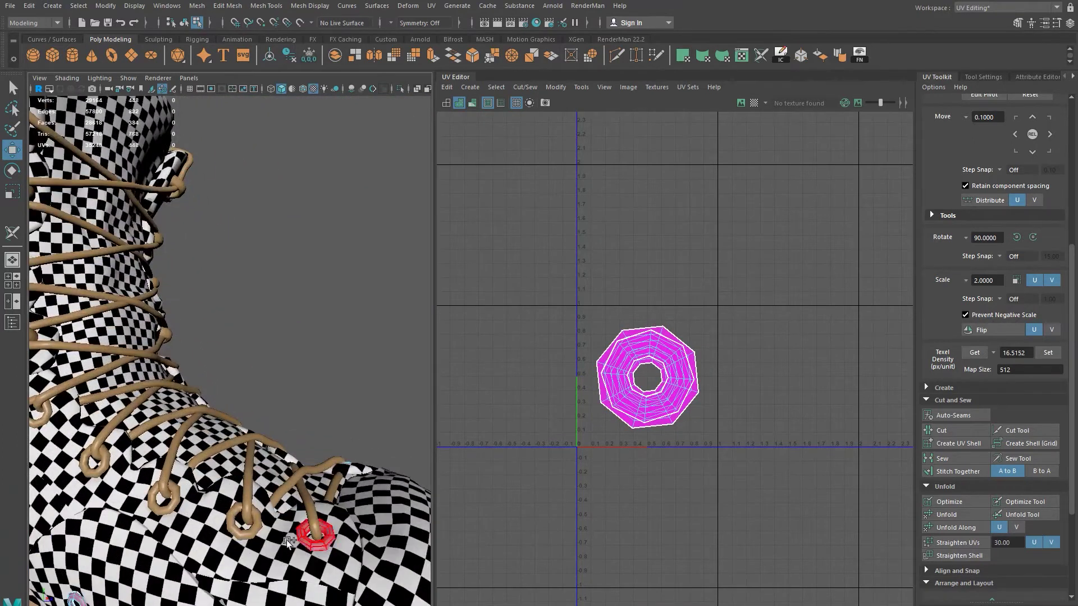
pyautogui.keyDown('shift'); pyautogui.click(252, 533); pyautogui.keyUp('shift')
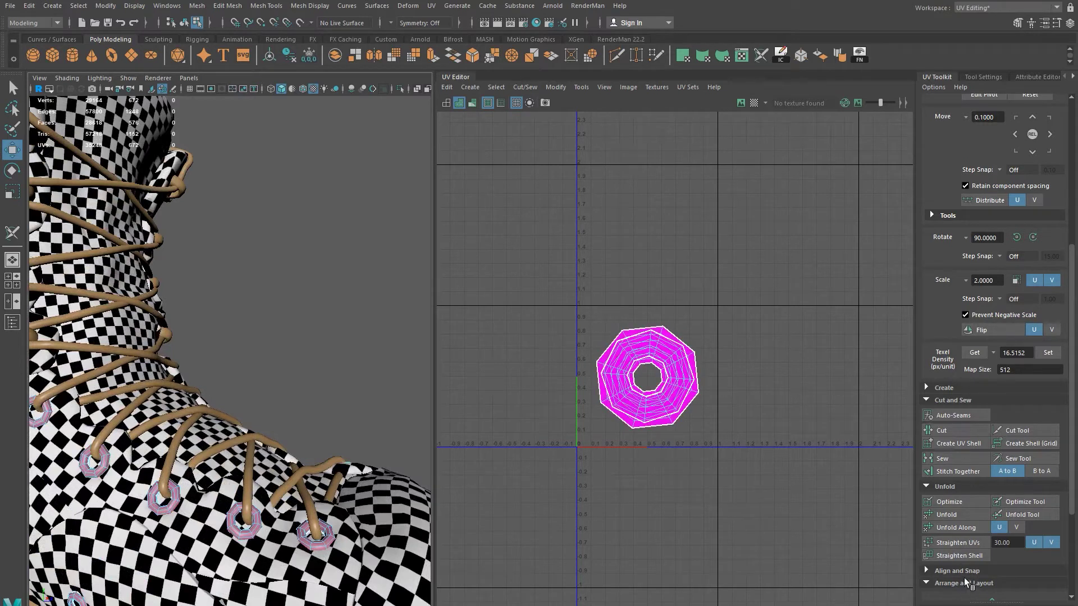
# Step: Select all the eyelets' overlapping UVs and lay their shells out separately within the 0–1 tile
pyautogui.scroll(-5, 952, 539)
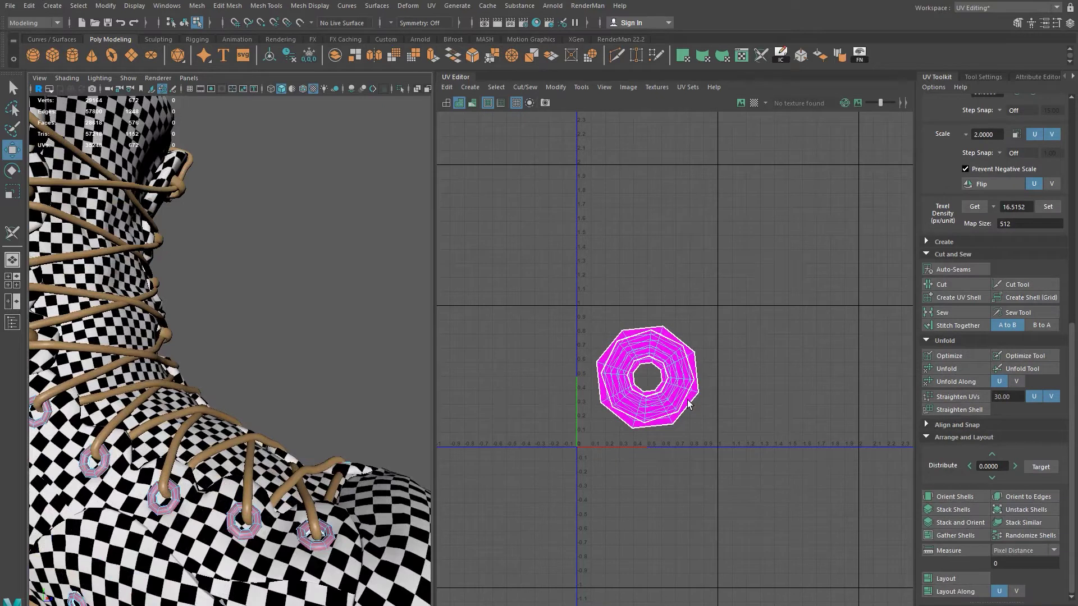
pyautogui.moveTo(711, 485); pyautogui.dragTo(631, 468, button='right')
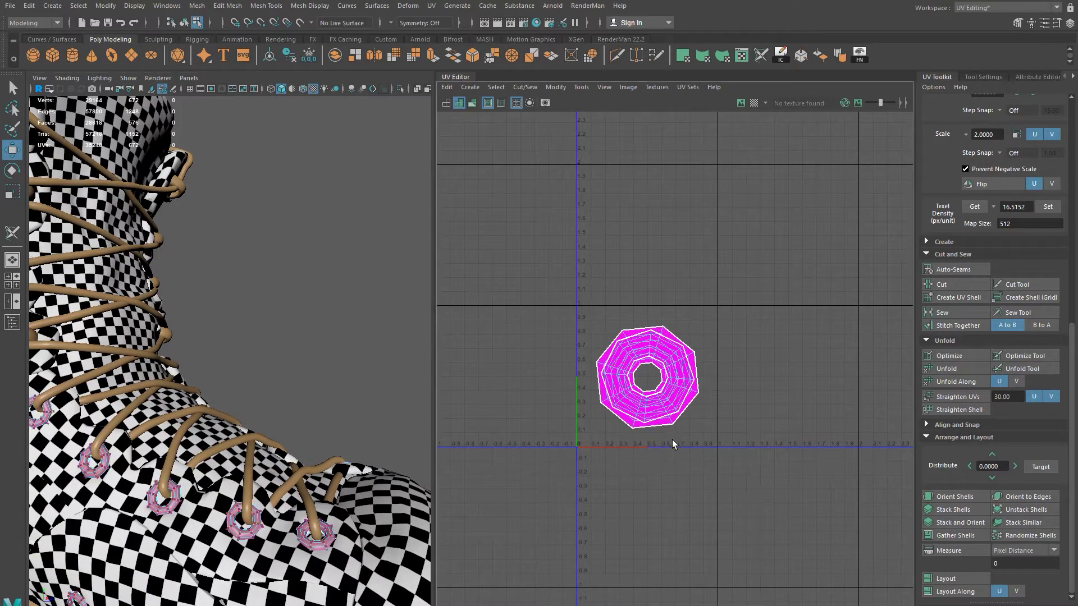
pyautogui.moveTo(530, 269); pyautogui.dragTo(752, 493)
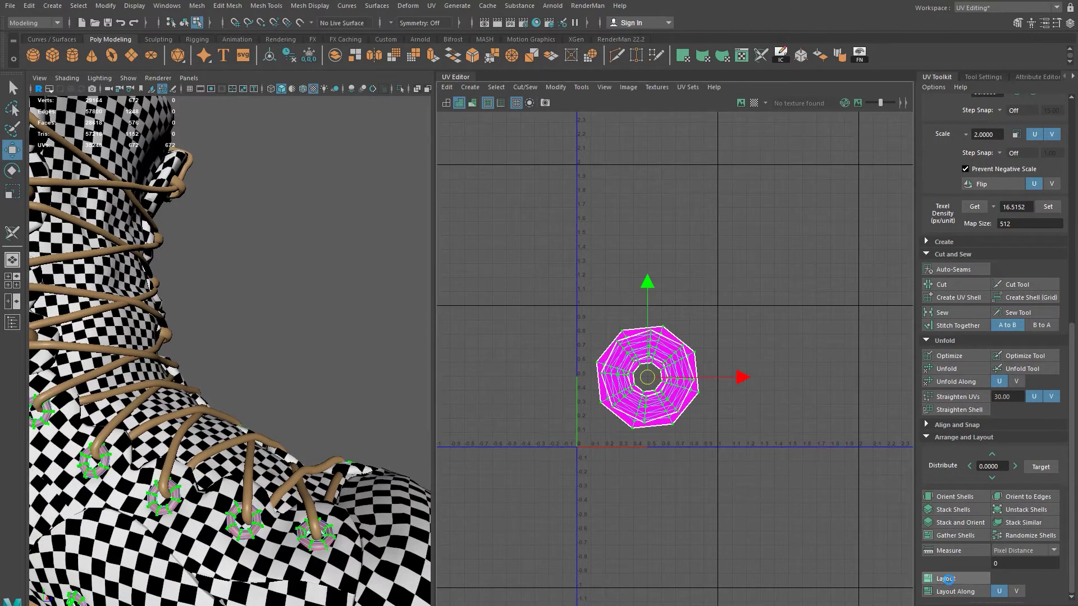
pyautogui.click(949, 579)
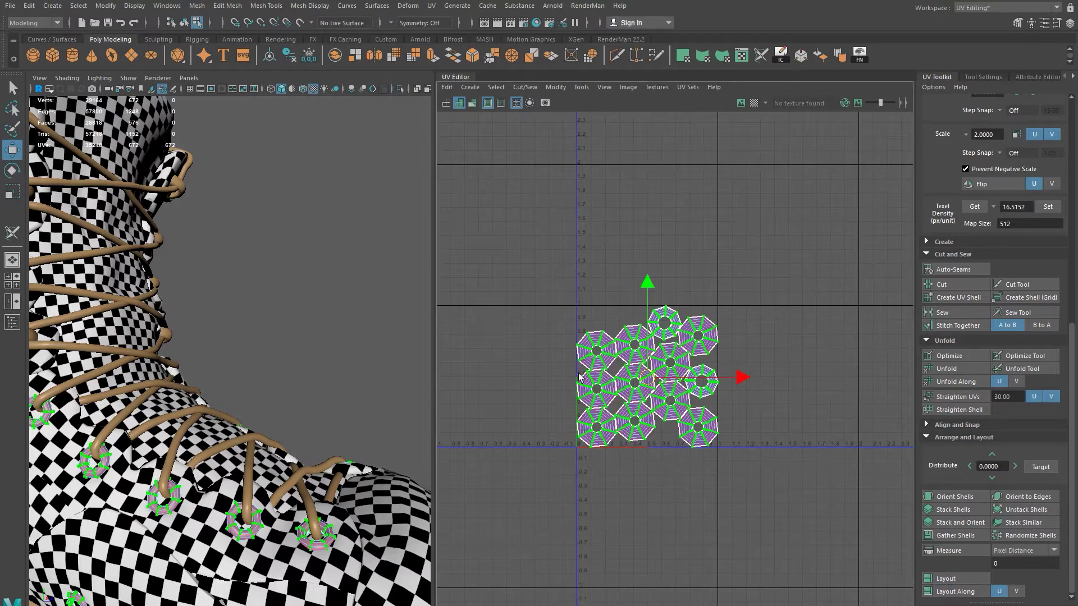
pyautogui.scroll(5, 705, 375)
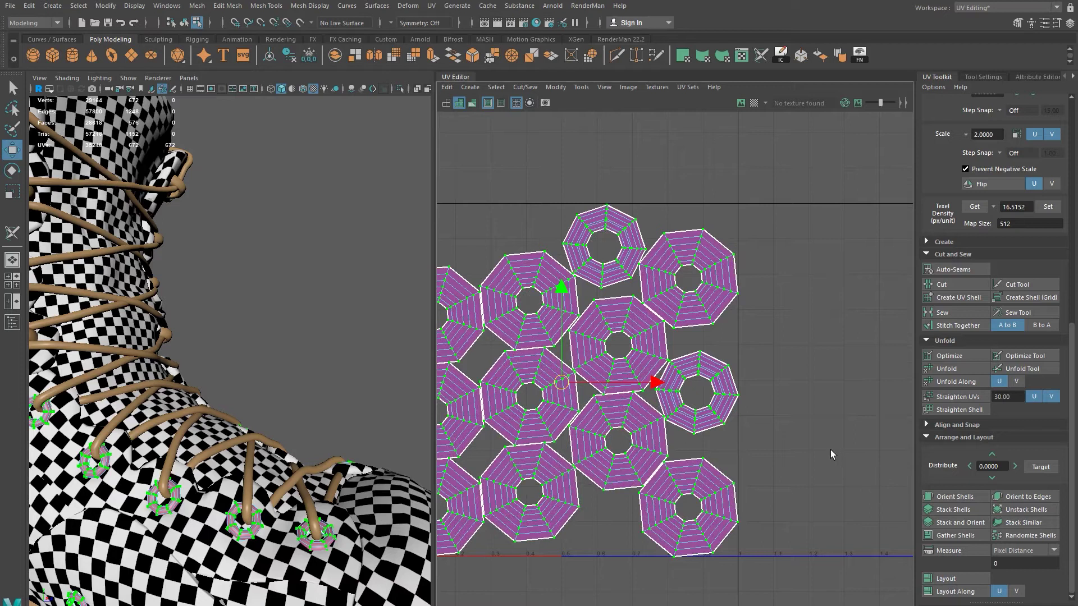
pyautogui.scroll(-1, 830, 449)
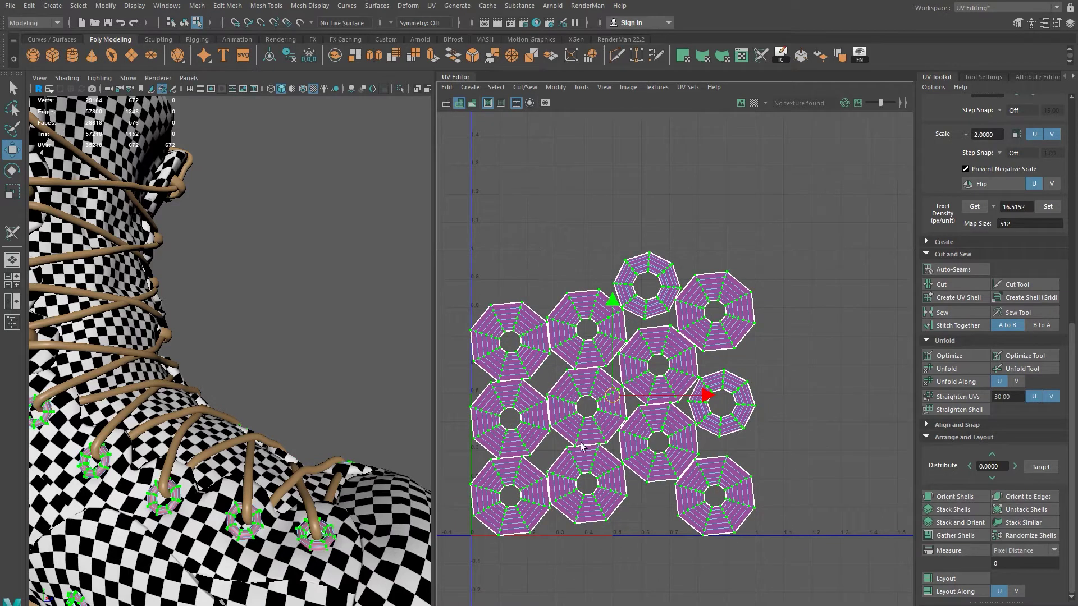
# Step: Leave the eyelets' component selection, then select the laces mesh and isolate it in the viewport
pyautogui.moveTo(167, 511); pyautogui.dragTo(213, 473, button='right')
pyautogui.click(329, 333)
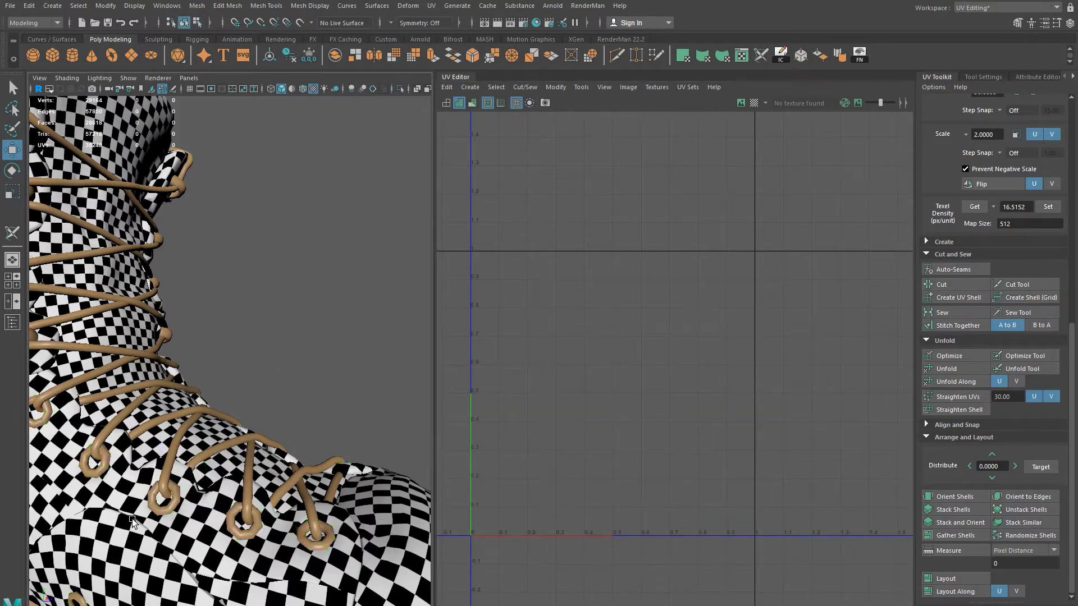
pyautogui.keyDown('alt'); pyautogui.moveTo(275, 473); pyautogui.dragTo(307, 524); pyautogui.keyUp('alt')
pyautogui.keyDown('alt'); pyautogui.moveTo(308, 525); pyautogui.dragTo(235, 513, button='right'); pyautogui.keyUp('alt')
pyautogui.keyDown('alt'); pyautogui.moveTo(234, 513); pyautogui.dragTo(230, 511); pyautogui.keyUp('alt')
pyautogui.keyDown('alt'); pyautogui.moveTo(230, 511); pyautogui.dragTo(184, 493, button='right'); pyautogui.keyUp('alt')
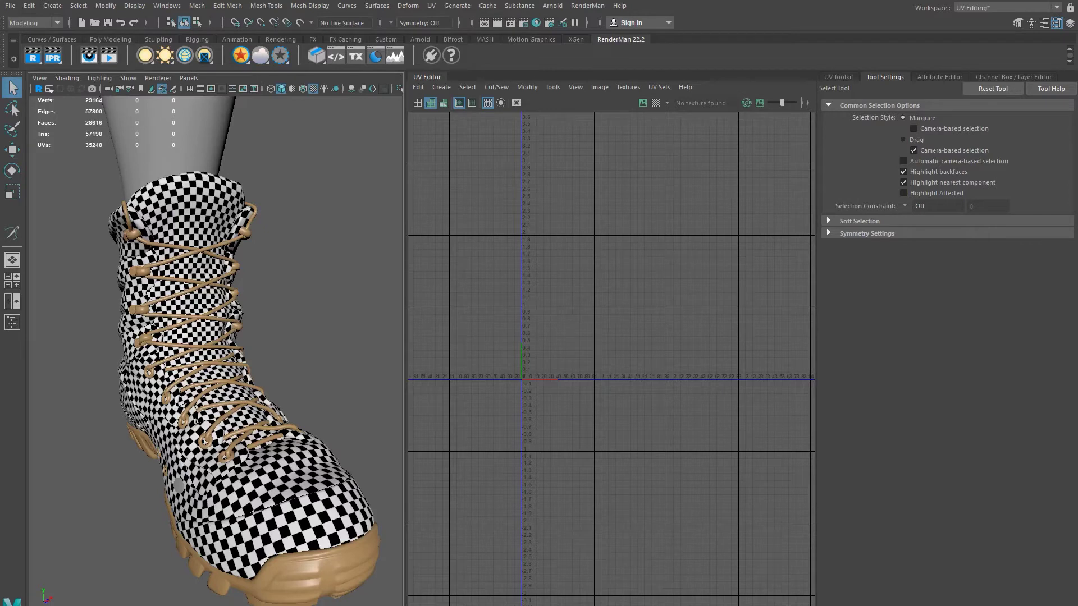
pyautogui.keyDown('alt'); pyautogui.moveTo(198, 257); pyautogui.dragTo(139, 264); pyautogui.keyUp('alt')
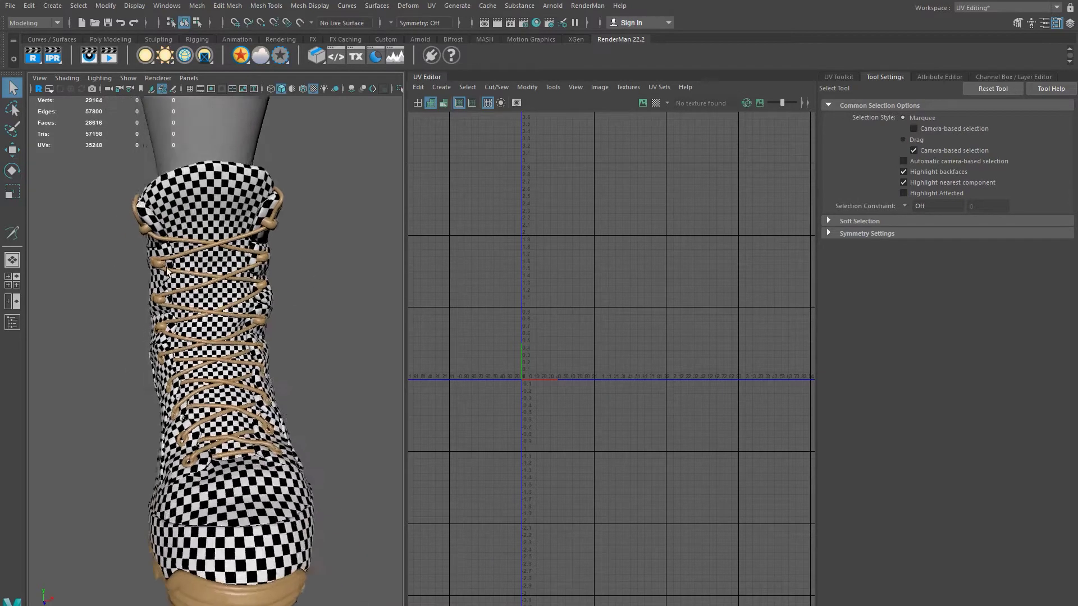
pyautogui.keyDown('alt'); pyautogui.moveTo(139, 264); pyautogui.dragTo(201, 292, button='right'); pyautogui.keyUp('alt')
pyautogui.click(233, 239)
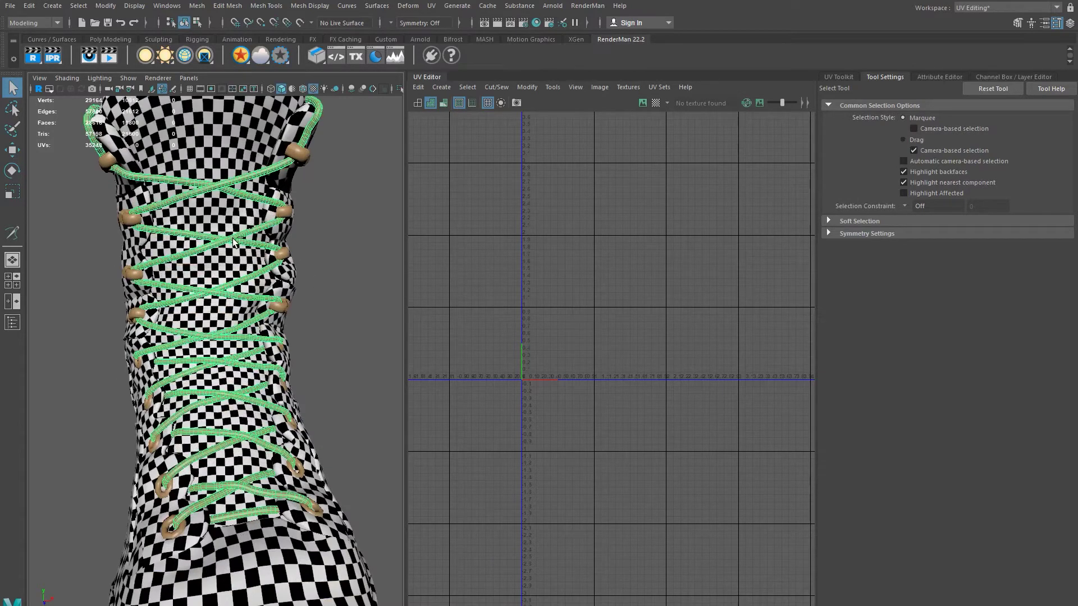
pyautogui.hotkey('ctrl', '1')
pyautogui.keyDown('alt'); pyautogui.moveTo(245, 255); pyautogui.dragTo(95, 292); pyautogui.keyUp('alt')
pyautogui.keyDown('alt'); pyautogui.moveTo(199, 231); pyautogui.dragTo(210, 202, button='middle'); pyautogui.keyUp('alt')
pyautogui.keyDown('alt'); pyautogui.moveTo(221, 288); pyautogui.dragTo(209, 246, button='middle'); pyautogui.keyUp('alt')
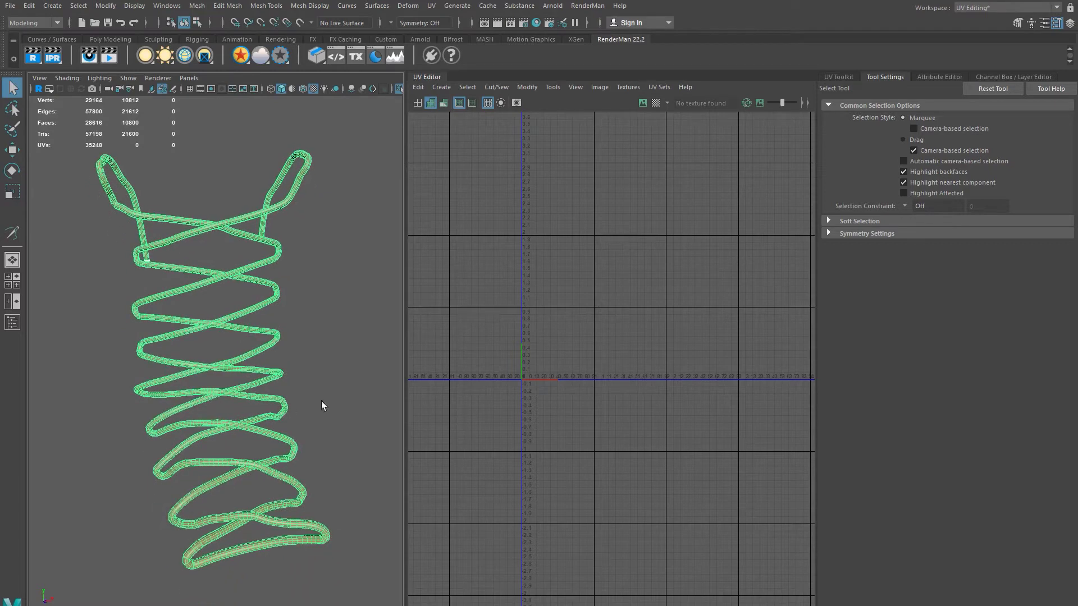
# Step: Set the UV Editor's display mode to wireframe and inspect the isolated laces from several sides
pyautogui.click(576, 88)
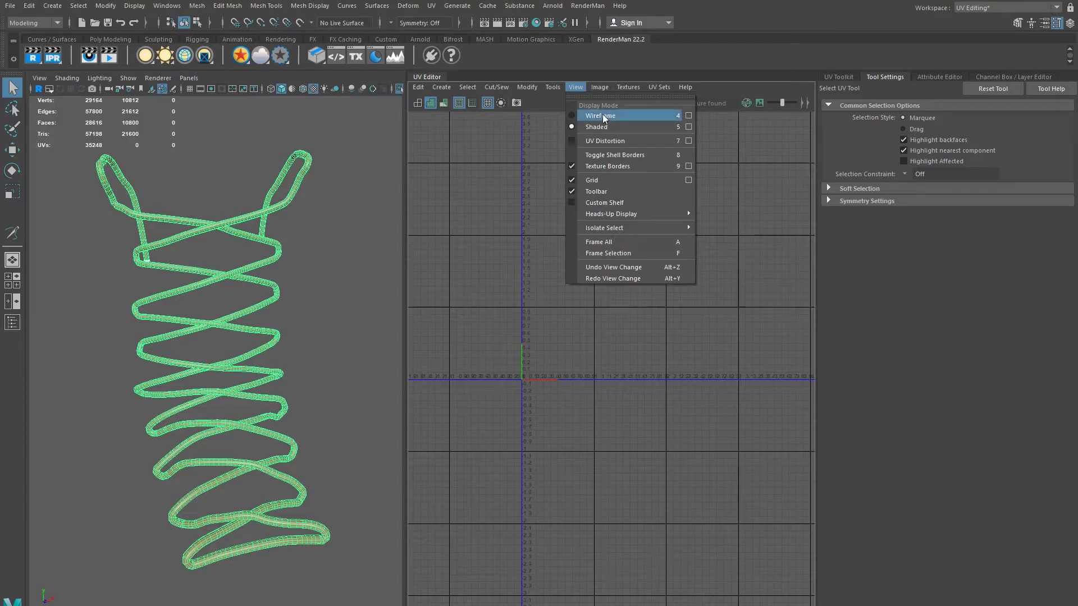
pyautogui.click(571, 115)
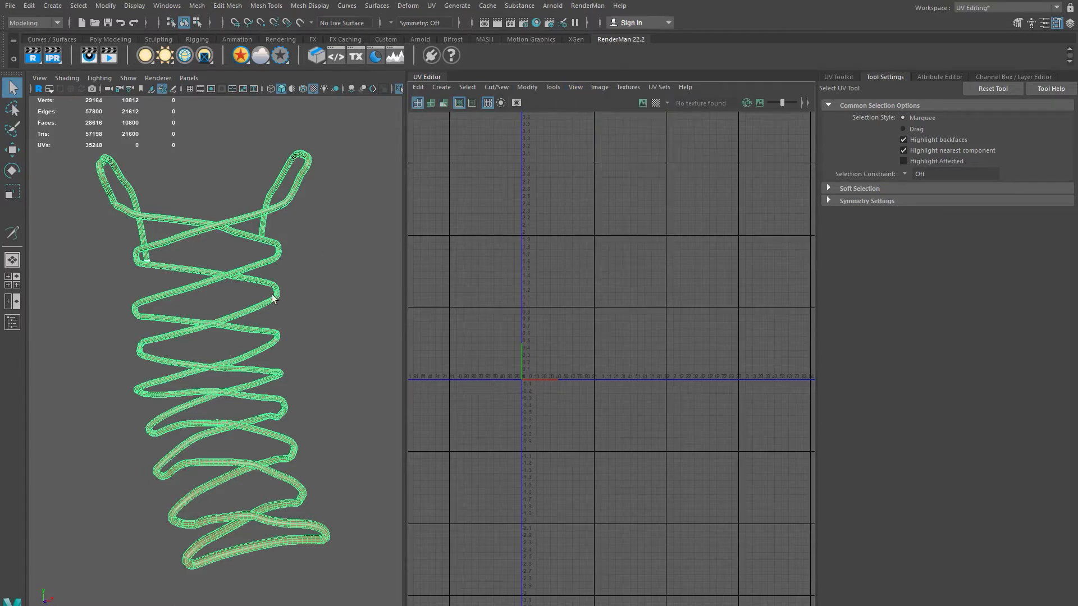
pyautogui.keyDown('alt'); pyautogui.moveTo(145, 299); pyautogui.dragTo(253, 332); pyautogui.keyUp('alt')
pyautogui.scroll(3, 218, 330)
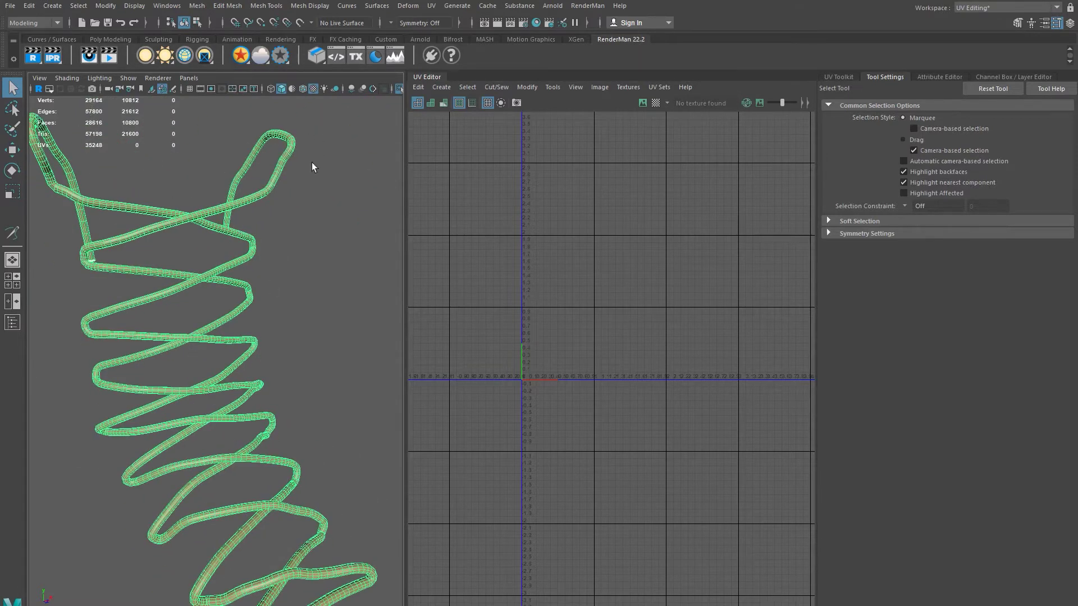
pyautogui.keyDown('alt'); pyautogui.moveTo(157, 491); pyautogui.dragTo(202, 445); pyautogui.keyUp('alt')
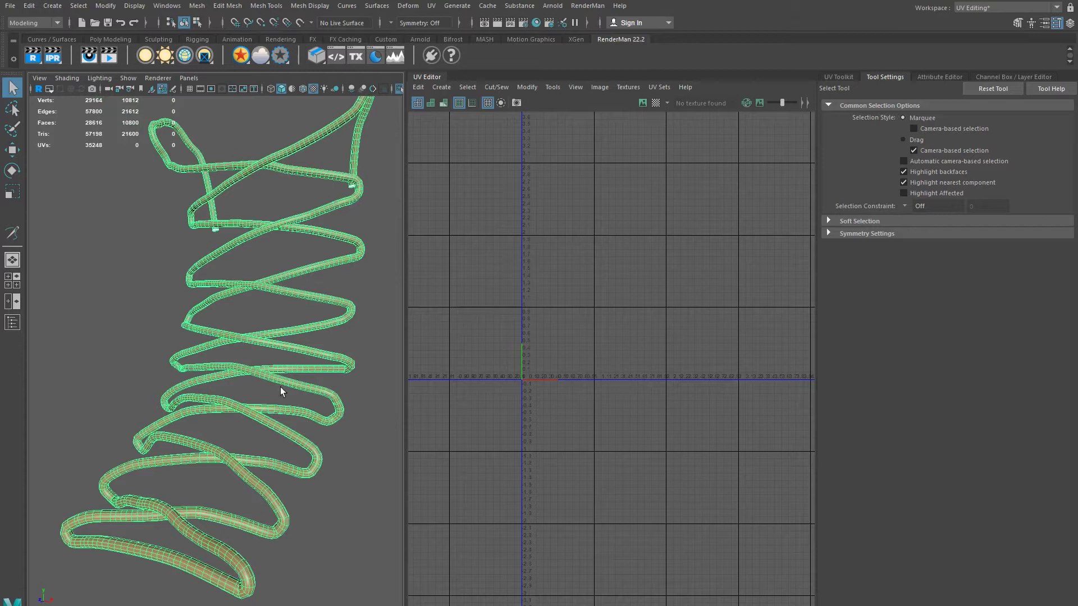
pyautogui.keyDown('alt'); pyautogui.moveTo(287, 275); pyautogui.dragTo(131, 389); pyautogui.keyUp('alt')
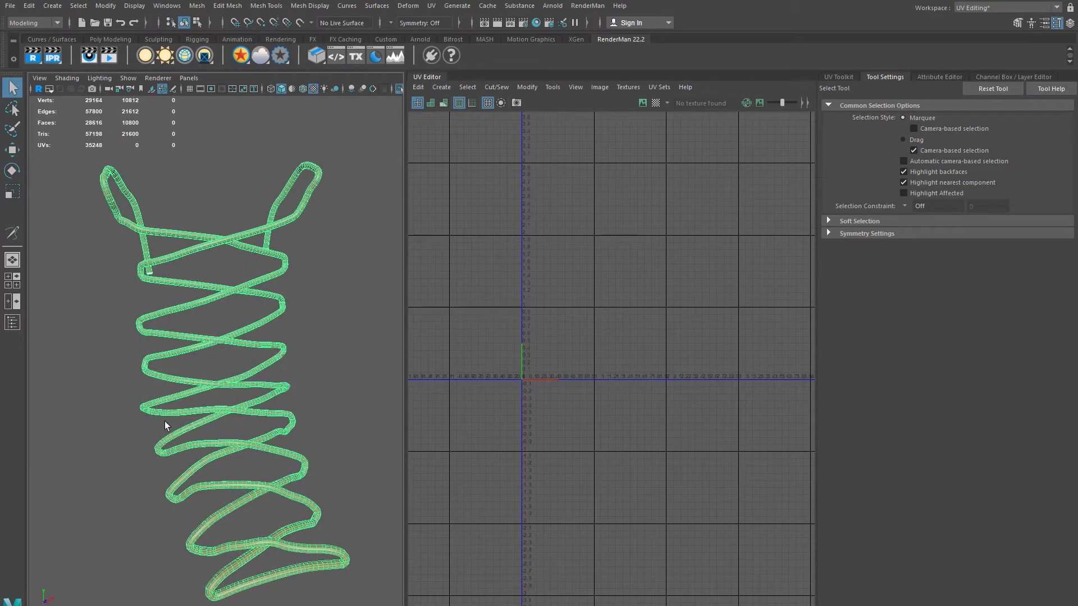
pyautogui.scroll(-3, 227, 443)
pyautogui.scroll(4, 180, 305)
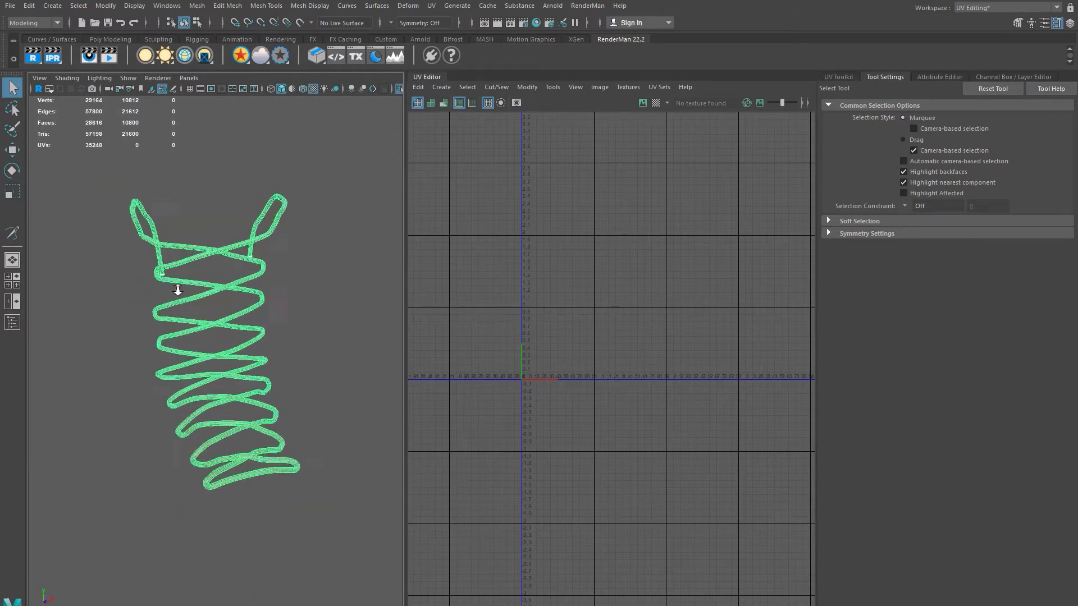
# Step: Unitize the UVs of the laces mesh within the 0–1 tile
pyautogui.click(526, 87)
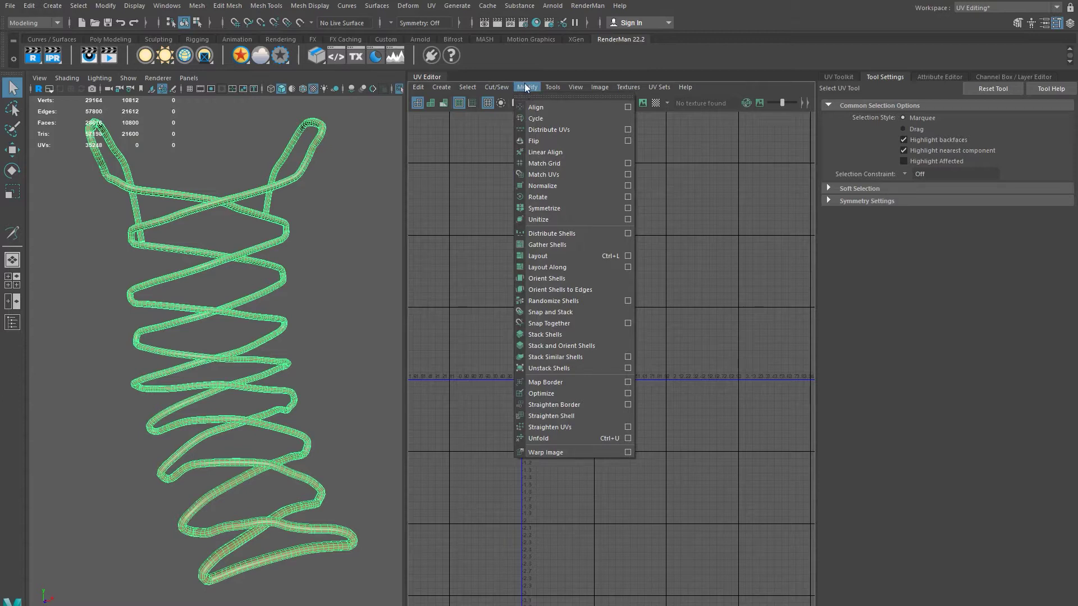
pyautogui.click(539, 220)
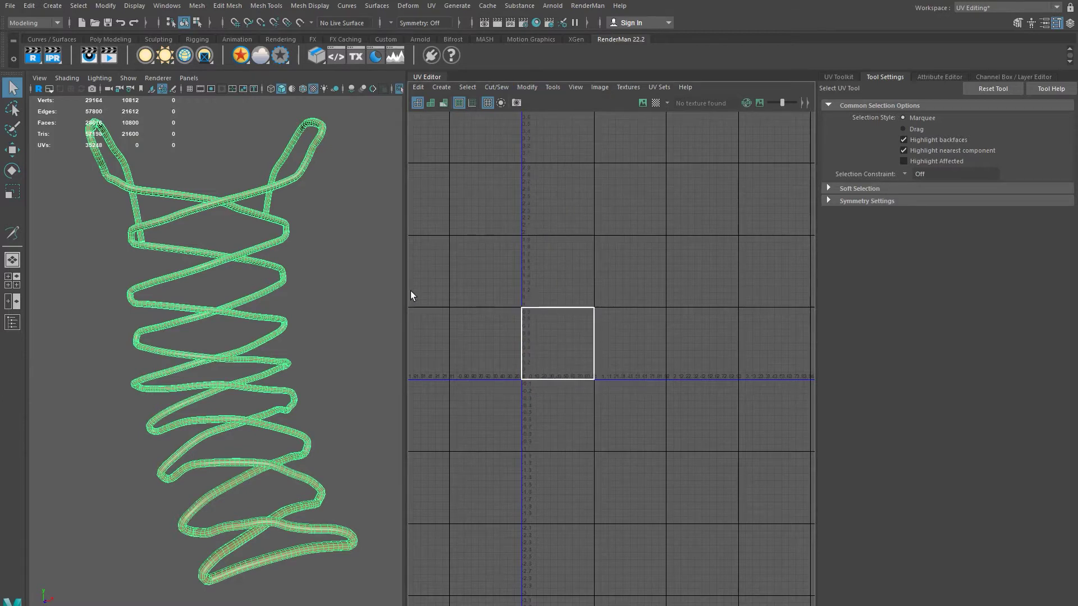
pyautogui.keyDown('alt'); pyautogui.moveTo(512, 359); pyautogui.dragTo(545, 365, button='middle'); pyautogui.keyUp('alt')
pyautogui.keyDown('alt'); pyautogui.moveTo(539, 376); pyautogui.dragTo(693, 432, button='right'); pyautogui.keyUp('alt')
pyautogui.keyDown('alt'); pyautogui.moveTo(694, 378); pyautogui.dragTo(607, 376, button='middle'); pyautogui.keyUp('alt')
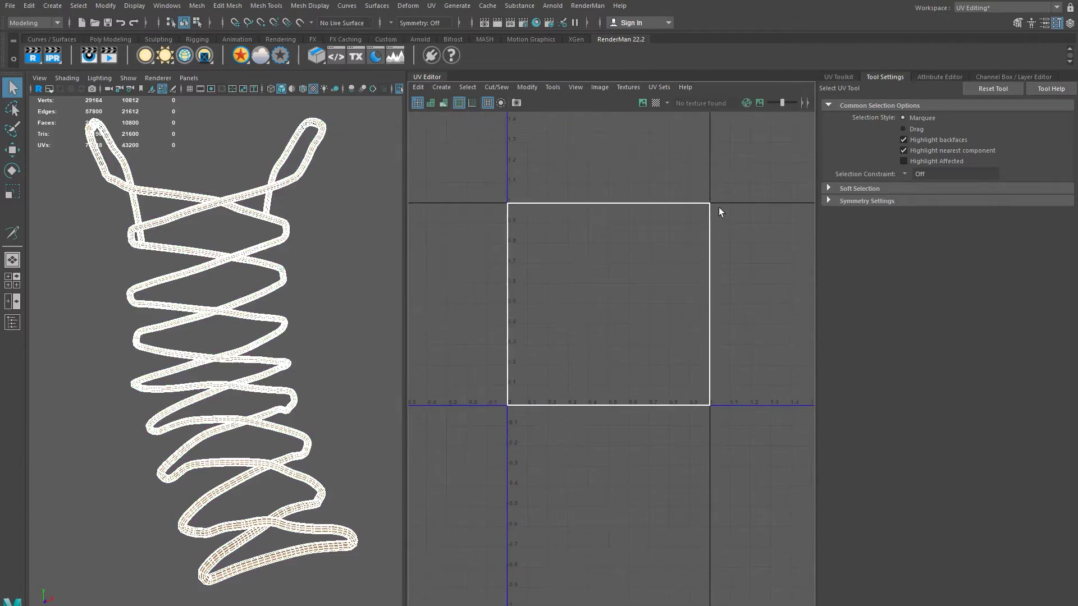
# Step: Enter edge selection on the laces and select one lengthwise edge at a free end of the lace
pyautogui.scroll(10, 323, 340)
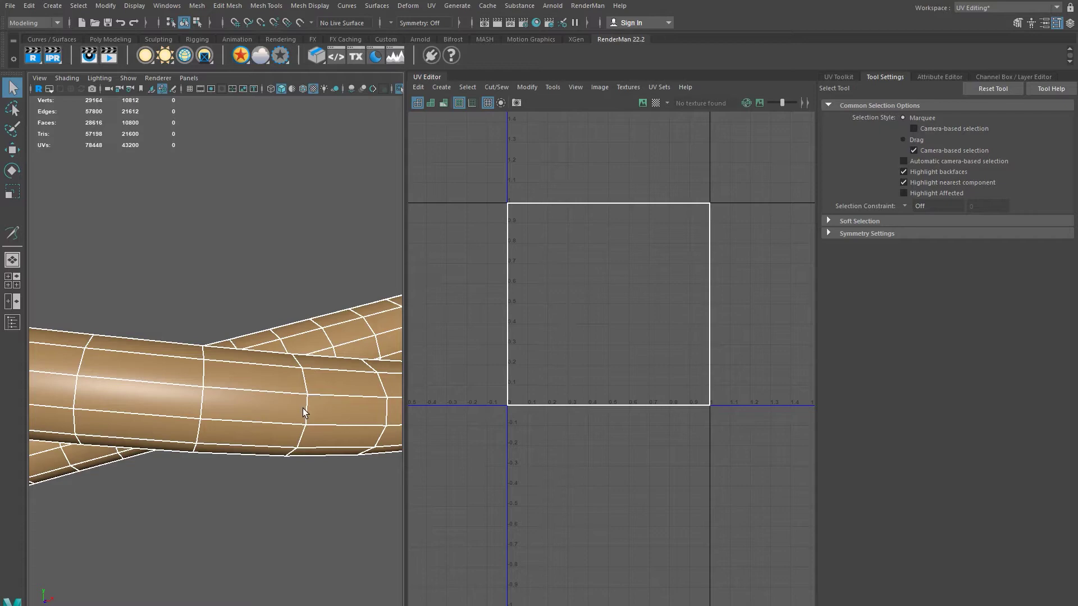
pyautogui.keyDown('alt'); pyautogui.moveTo(288, 354); pyautogui.dragTo(200, 357, button='right'); pyautogui.keyUp('alt')
pyautogui.keyDown('alt'); pyautogui.moveTo(201, 358); pyautogui.dragTo(176, 462); pyautogui.keyUp('alt')
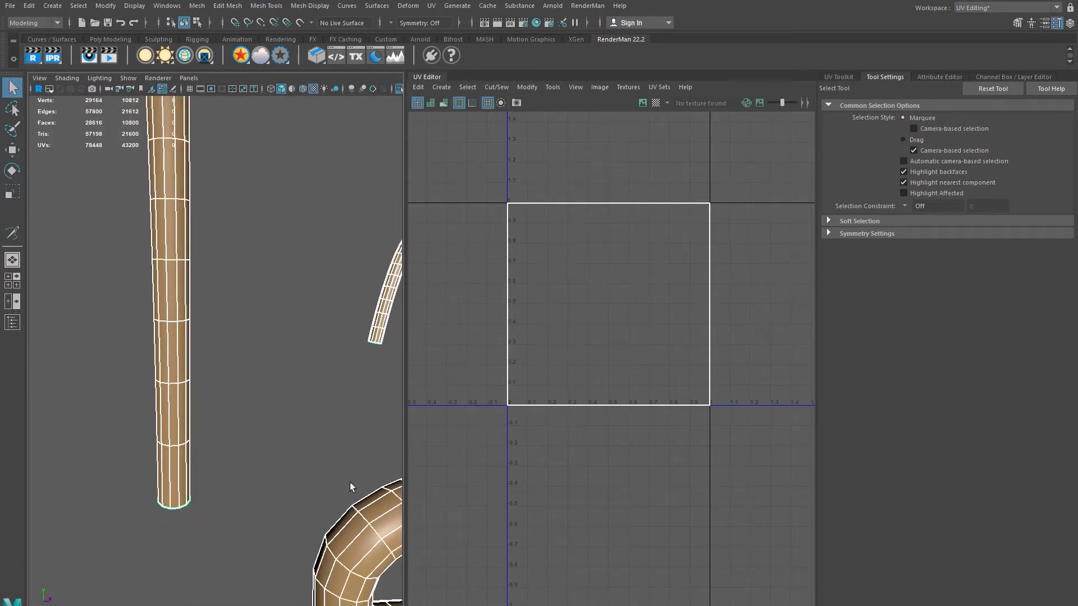
pyautogui.keyDown('alt'); pyautogui.moveTo(177, 480); pyautogui.dragTo(185, 432, button='right'); pyautogui.keyUp('alt')
pyautogui.keyDown('alt'); pyautogui.moveTo(185, 431); pyautogui.dragTo(277, 468); pyautogui.keyUp('alt')
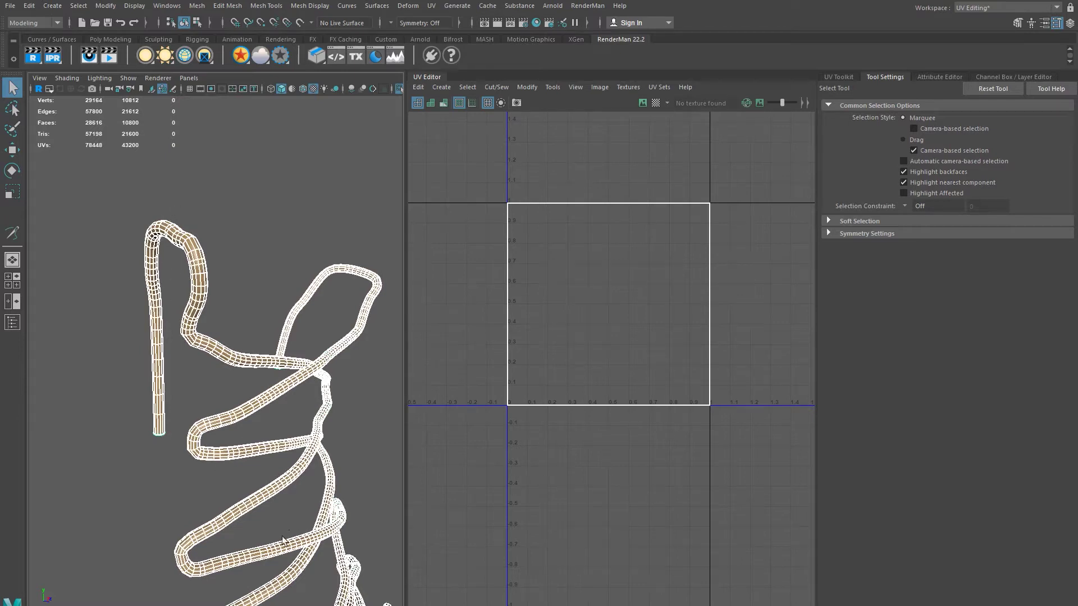
pyautogui.keyDown('alt'); pyautogui.moveTo(200, 441); pyautogui.dragTo(285, 443); pyautogui.keyUp('alt')
pyautogui.scroll(4, 269, 438)
pyautogui.moveTo(284, 331); pyautogui.dragTo(287, 315, button='right')
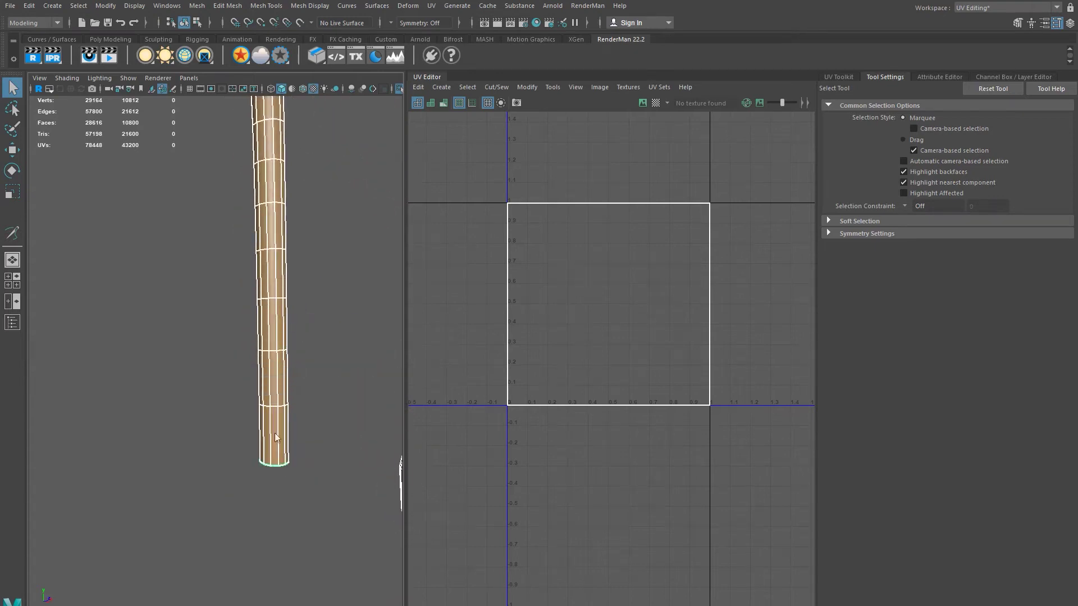
pyautogui.keyDown('alt'); pyautogui.moveTo(279, 448); pyautogui.dragTo(260, 429); pyautogui.keyUp('alt')
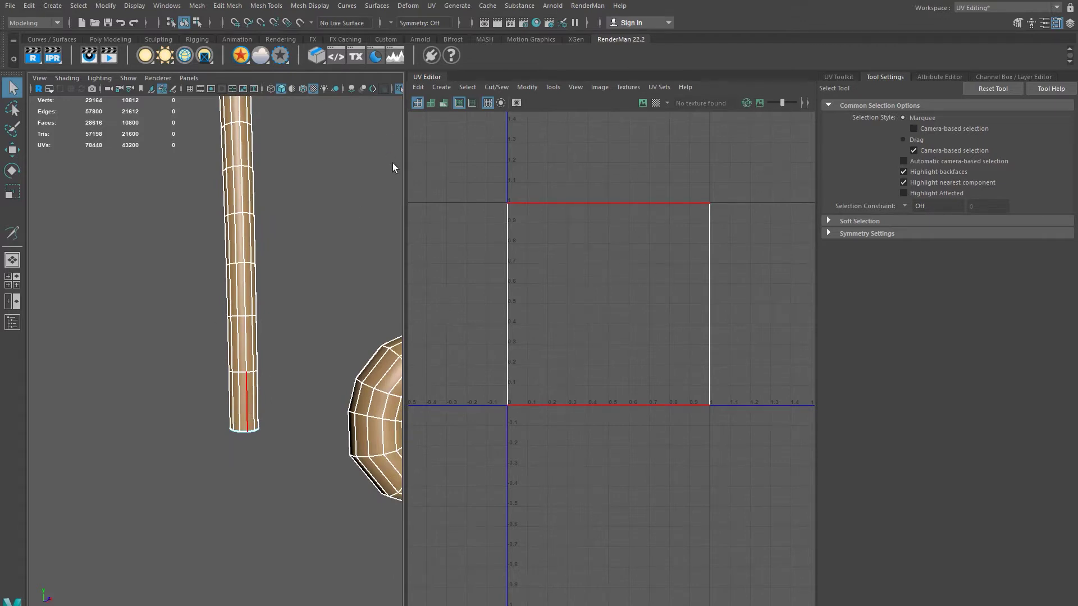
pyautogui.click(246, 415)
pyautogui.click(257, 388)
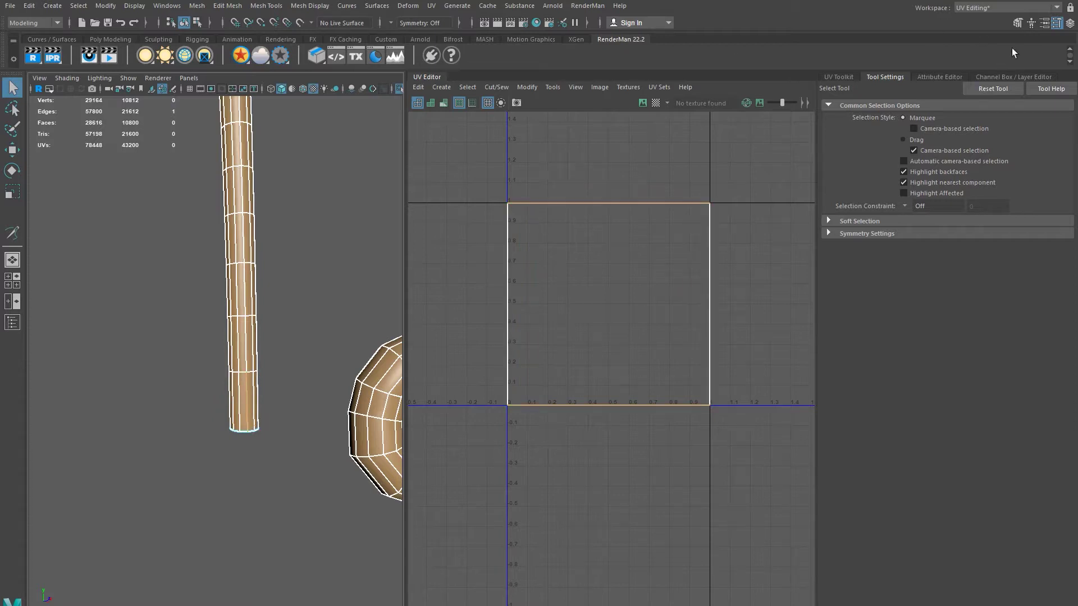
# Step: Switch to the Maya Classic workspace and select the lengthwise edge loop running along the entire lace
pyautogui.click(1057, 9)
pyautogui.click(996, 23)
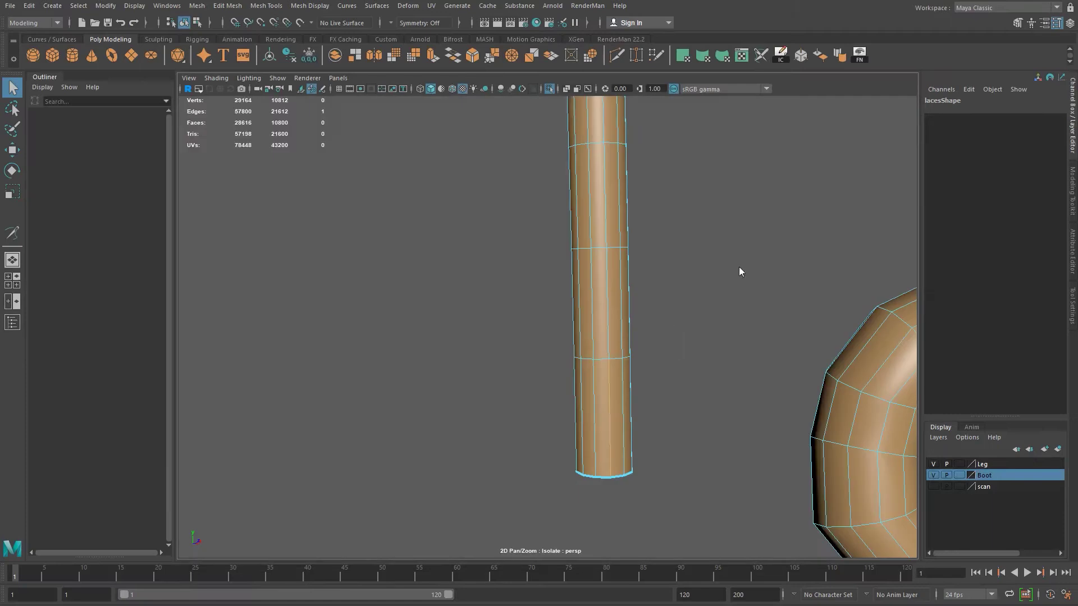
pyautogui.keyDown('alt'); pyautogui.moveTo(658, 344); pyautogui.dragTo(618, 349); pyautogui.keyUp('alt')
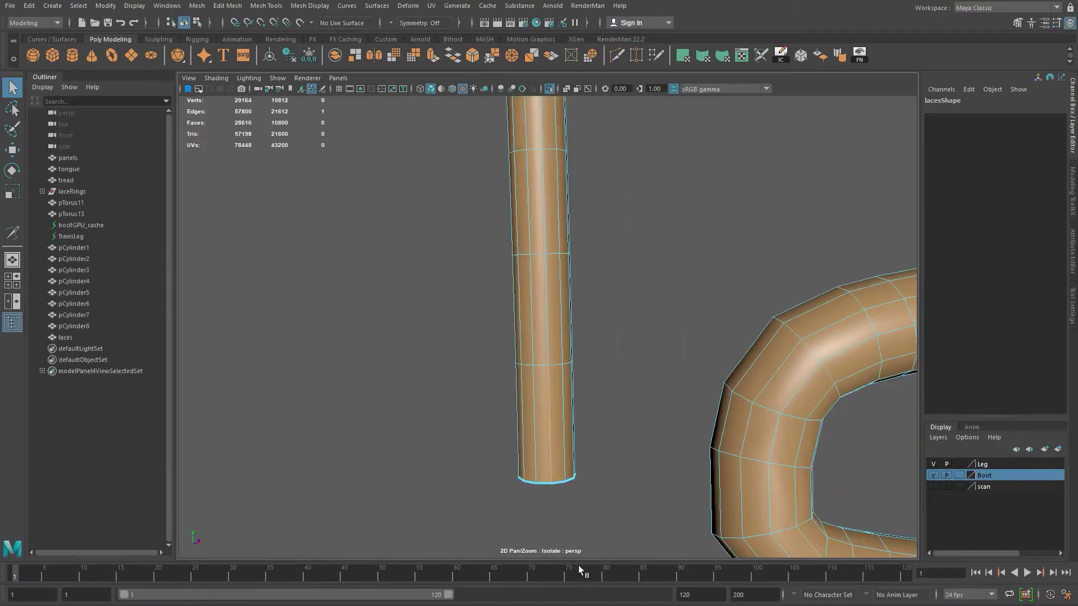
pyautogui.doubleClick(548, 460)
pyautogui.keyDown('alt'); pyautogui.moveTo(702, 502); pyautogui.dragTo(542, 446, button='right'); pyautogui.keyUp('alt')
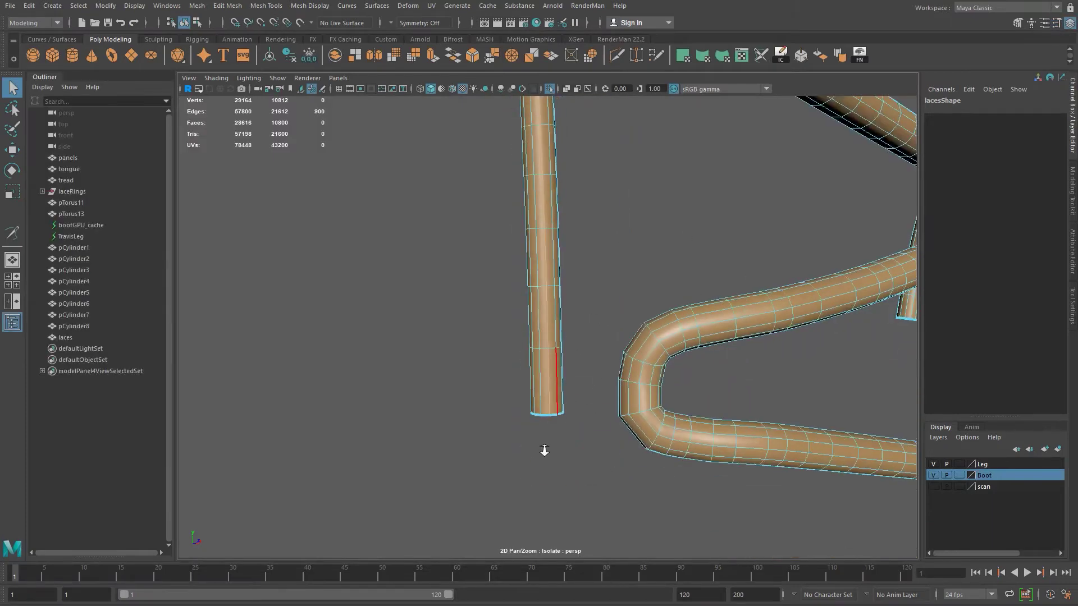
# Step: Trace the selected lengthwise edge loop along the laces, using wireframe display to check the hidden sides
pyautogui.keyDown('alt'); pyautogui.moveTo(542, 446); pyautogui.dragTo(638, 460); pyautogui.keyUp('alt')
pyautogui.keyDown('alt'); pyautogui.moveTo(760, 442); pyautogui.dragTo(601, 392, button='middle'); pyautogui.keyUp('alt')
pyautogui.keyDown('alt'); pyautogui.moveTo(600, 392); pyautogui.dragTo(745, 411); pyautogui.keyUp('alt')
pyautogui.keyDown('alt'); pyautogui.moveTo(696, 434); pyautogui.dragTo(657, 444, button='middle'); pyautogui.keyUp('alt')
pyautogui.keyDown('alt'); pyautogui.moveTo(657, 443); pyautogui.dragTo(601, 506); pyautogui.keyUp('alt')
pyautogui.keyDown('alt'); pyautogui.moveTo(601, 506); pyautogui.dragTo(674, 494, button='right'); pyautogui.keyUp('alt')
pyautogui.keyDown('alt'); pyautogui.moveTo(674, 494); pyautogui.dragTo(668, 475); pyautogui.keyUp('alt')
pyautogui.press('4')
pyautogui.keyDown('alt'); pyautogui.moveTo(668, 482); pyautogui.dragTo(570, 435, button='right'); pyautogui.keyUp('alt')
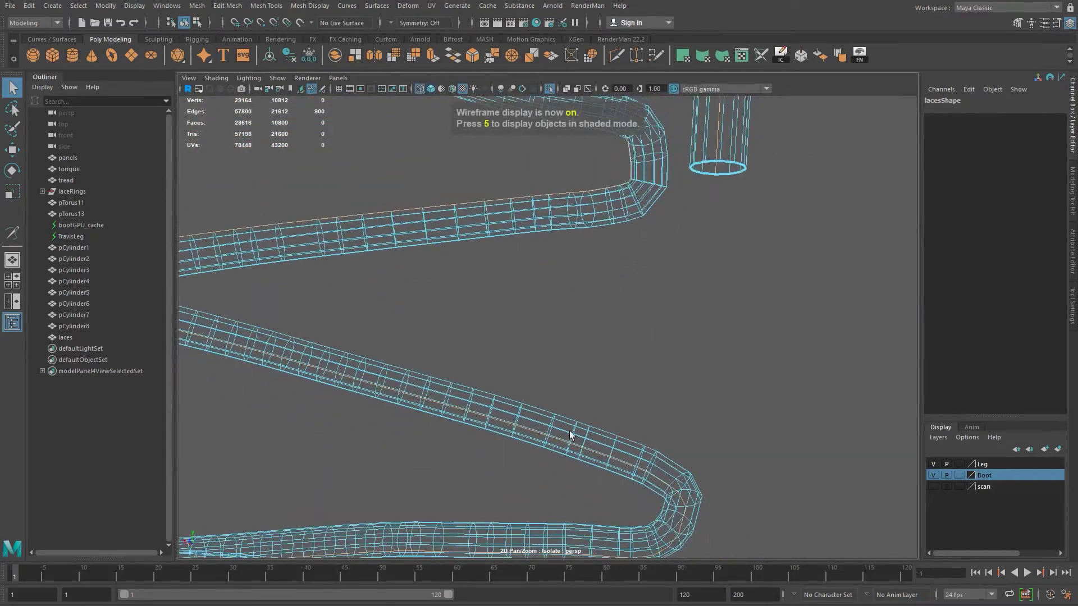
pyautogui.keyDown('alt'); pyautogui.moveTo(584, 486); pyautogui.dragTo(678, 353, button='middle'); pyautogui.keyUp('alt')
pyautogui.keyDown('alt'); pyautogui.moveTo(612, 550); pyautogui.dragTo(599, 390, button='middle'); pyautogui.keyUp('alt')
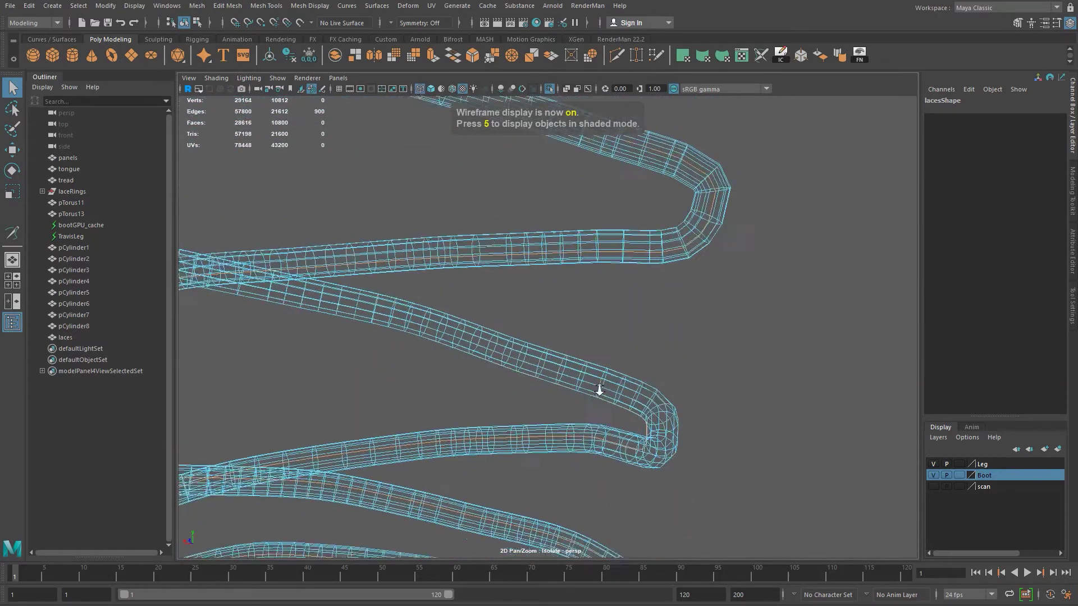
pyautogui.keyDown('alt'); pyautogui.moveTo(599, 390); pyautogui.dragTo(523, 450, button='right'); pyautogui.keyUp('alt')
pyautogui.keyDown('alt'); pyautogui.moveTo(523, 450); pyautogui.dragTo(626, 471); pyautogui.keyUp('alt')
pyautogui.keyDown('alt'); pyautogui.moveTo(626, 472); pyautogui.dragTo(530, 387, button='middle'); pyautogui.keyUp('alt')
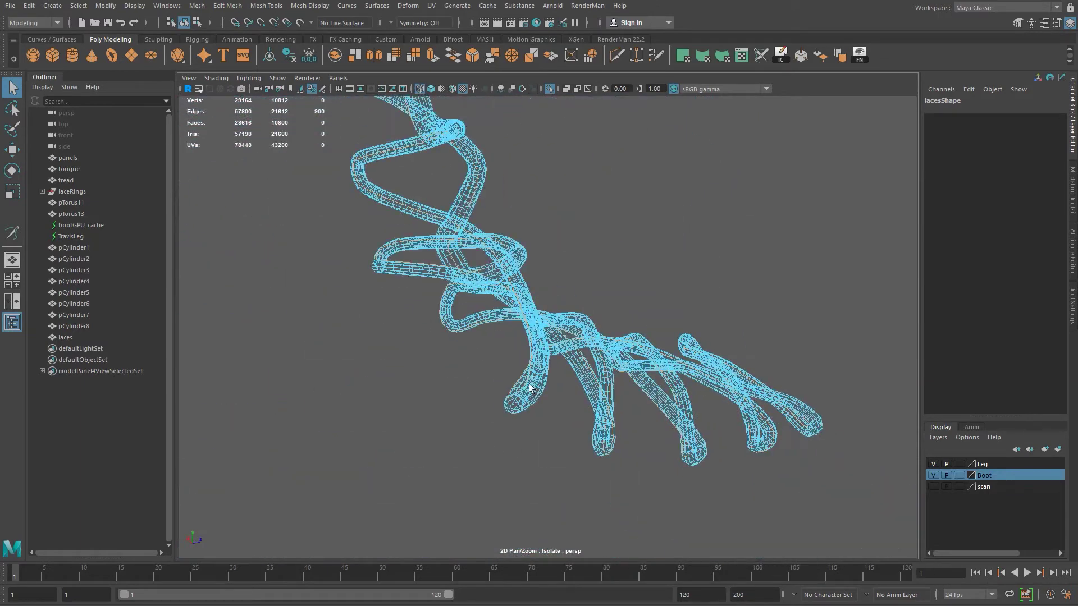
# Step: Return to shaded display and follow the selected edge loop around the laces' bends and up to the free ends
pyautogui.press('5')
pyautogui.moveTo(566, 433)
pyautogui.keyDown('alt'); pyautogui.mouseDown()
pyautogui.moveTo(498, 402)
pyautogui.moveTo(477, 409)
pyautogui.mouseUp(); pyautogui.keyUp('alt')
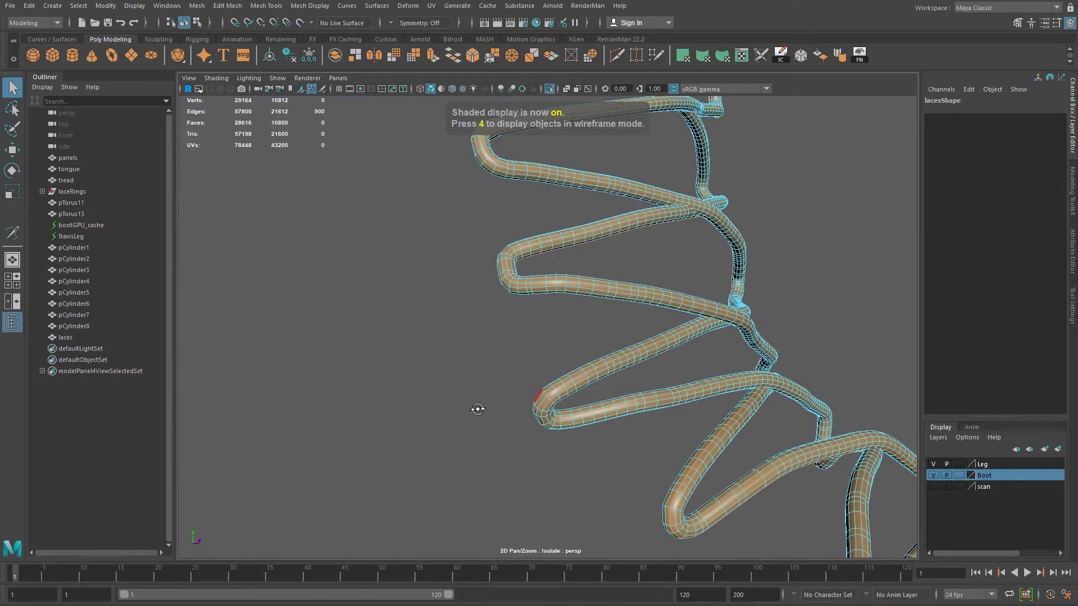
pyautogui.keyDown('alt'); pyautogui.moveTo(699, 430); pyautogui.dragTo(550, 321, button='middle'); pyautogui.keyUp('alt')
pyautogui.moveTo(552, 342)
pyautogui.keyDown('alt'); pyautogui.mouseDown()
pyautogui.moveTo(629, 356)
pyautogui.moveTo(588, 354)
pyautogui.mouseUp(); pyautogui.keyUp('alt')
pyautogui.keyDown('alt'); pyautogui.moveTo(753, 380); pyautogui.dragTo(549, 303, button='middle'); pyautogui.keyUp('alt')
pyautogui.keyDown('alt'); pyautogui.moveTo(550, 304); pyautogui.dragTo(674, 334); pyautogui.keyUp('alt')
pyautogui.scroll(5, 556, 365)
pyautogui.keyDown('alt'); pyautogui.moveTo(564, 377); pyautogui.dragTo(590, 220); pyautogui.keyUp('alt')
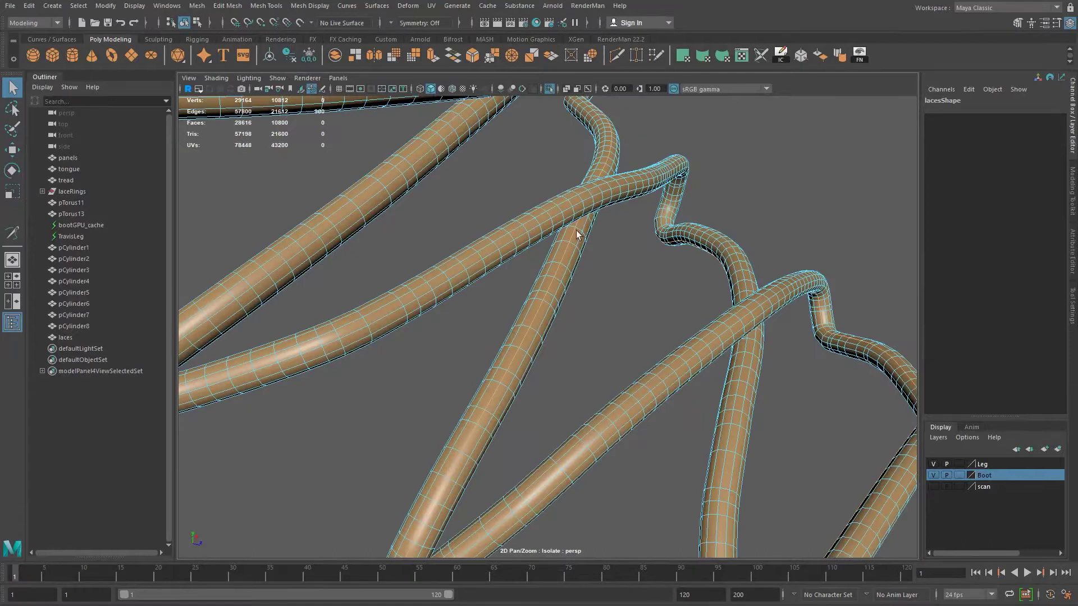
pyautogui.keyDown('alt'); pyautogui.moveTo(544, 371); pyautogui.dragTo(568, 196); pyautogui.keyUp('alt')
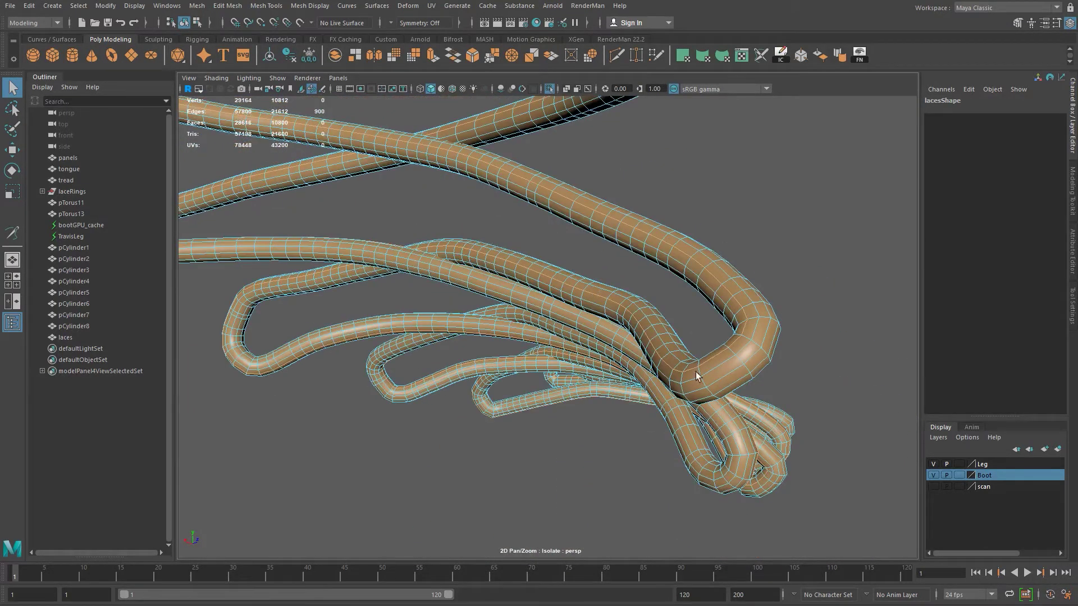
pyautogui.keyDown('alt'); pyautogui.moveTo(622, 205); pyautogui.dragTo(535, 212, button='right'); pyautogui.keyUp('alt')
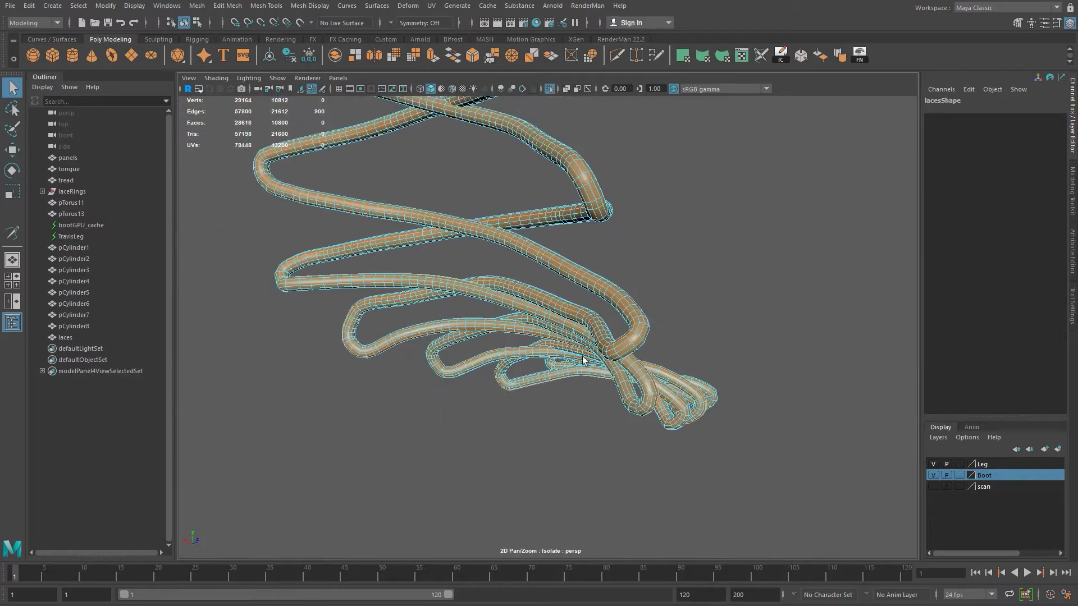
pyautogui.keyDown('alt'); pyautogui.moveTo(604, 260); pyautogui.dragTo(621, 347); pyautogui.keyUp('alt')
pyautogui.keyDown('alt'); pyautogui.moveTo(589, 296); pyautogui.dragTo(451, 285); pyautogui.keyUp('alt')
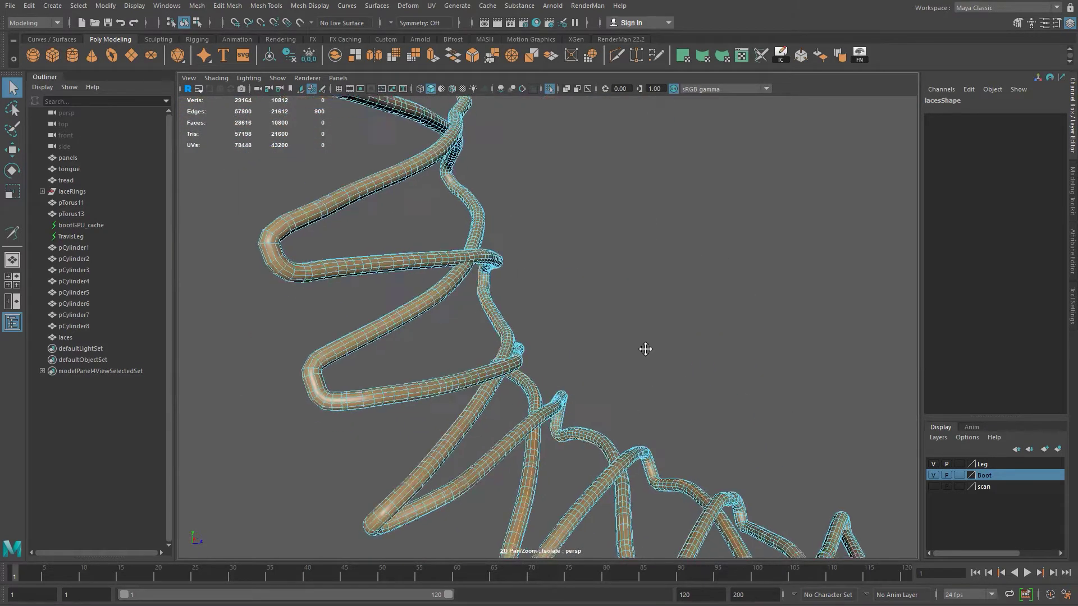
pyautogui.keyDown('alt'); pyautogui.moveTo(652, 380); pyautogui.dragTo(633, 249); pyautogui.keyUp('alt')
pyautogui.keyDown('alt'); pyautogui.moveTo(637, 477); pyautogui.dragTo(572, 331); pyautogui.keyUp('alt')
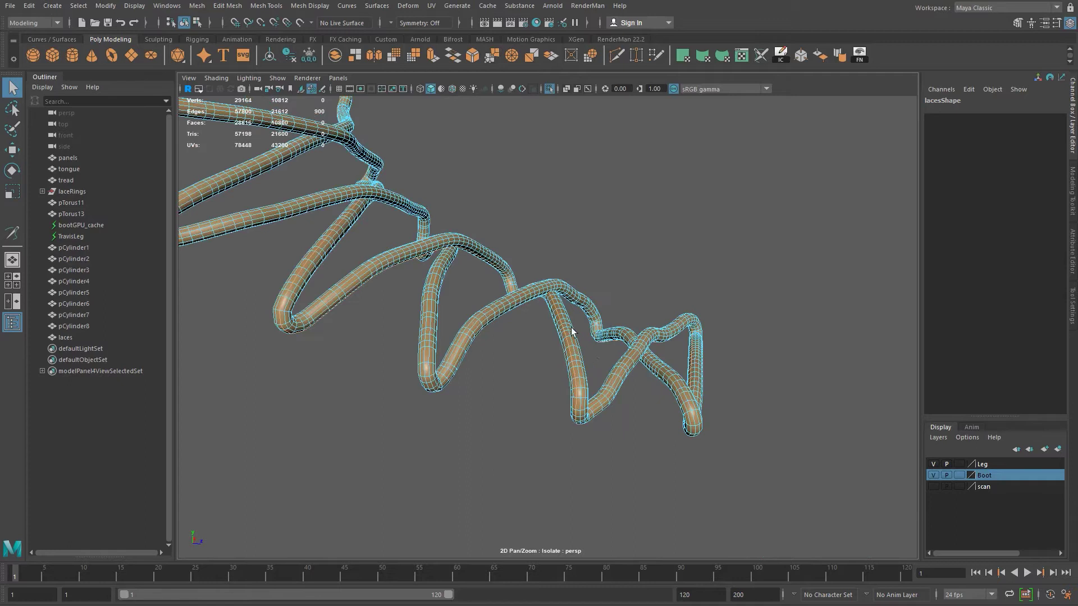
pyautogui.keyDown('alt'); pyautogui.moveTo(643, 413); pyautogui.dragTo(332, 279); pyautogui.keyUp('alt')
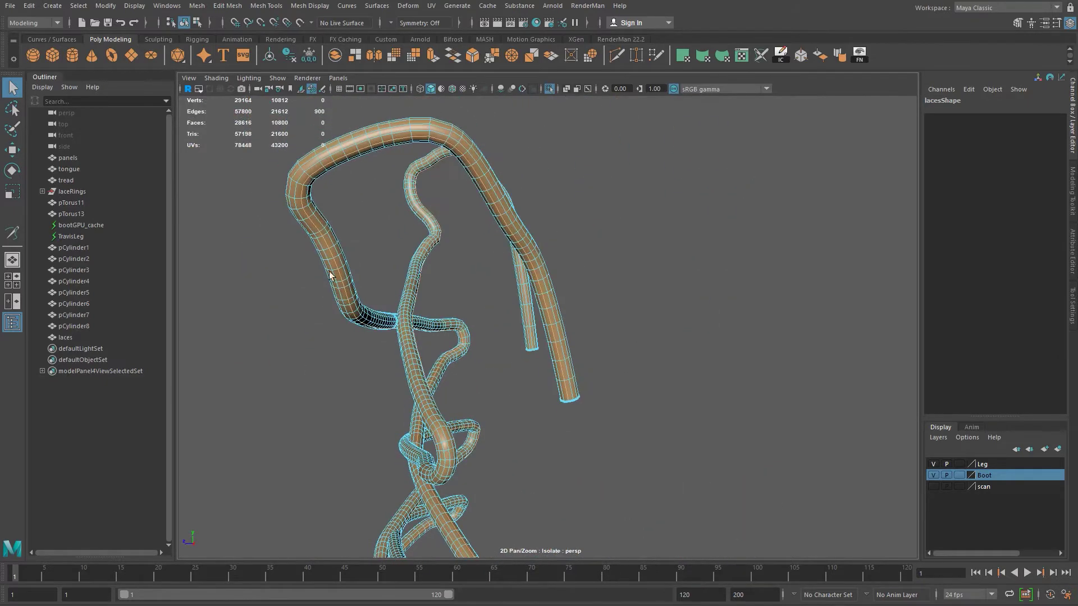
# Step: Invert the edge selection so that every lace edge except the lengthwise loop is selected
pyautogui.keyDown('alt'); pyautogui.moveTo(624, 410); pyautogui.dragTo(645, 352); pyautogui.keyUp('alt')
pyautogui.keyDown('alt'); pyautogui.moveTo(645, 352); pyautogui.dragTo(531, 361, button='right'); pyautogui.keyUp('alt')
pyautogui.keyDown('alt'); pyautogui.moveTo(643, 389); pyautogui.dragTo(588, 323, button='middle'); pyautogui.keyUp('alt')
pyautogui.keyDown('alt'); pyautogui.moveTo(469, 237); pyautogui.dragTo(520, 299, button='right'); pyautogui.keyUp('alt')
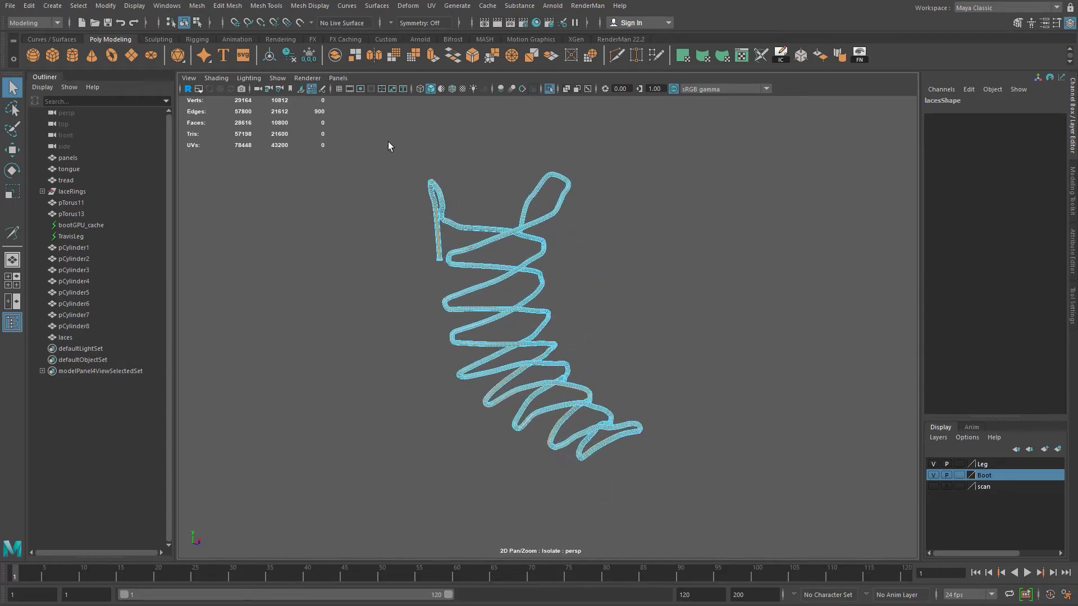
pyautogui.moveTo(377, 125); pyautogui.dragTo(694, 503)
pyautogui.keyDown('alt'); pyautogui.moveTo(478, 228); pyautogui.dragTo(618, 353, button='right'); pyautogui.keyUp('alt')
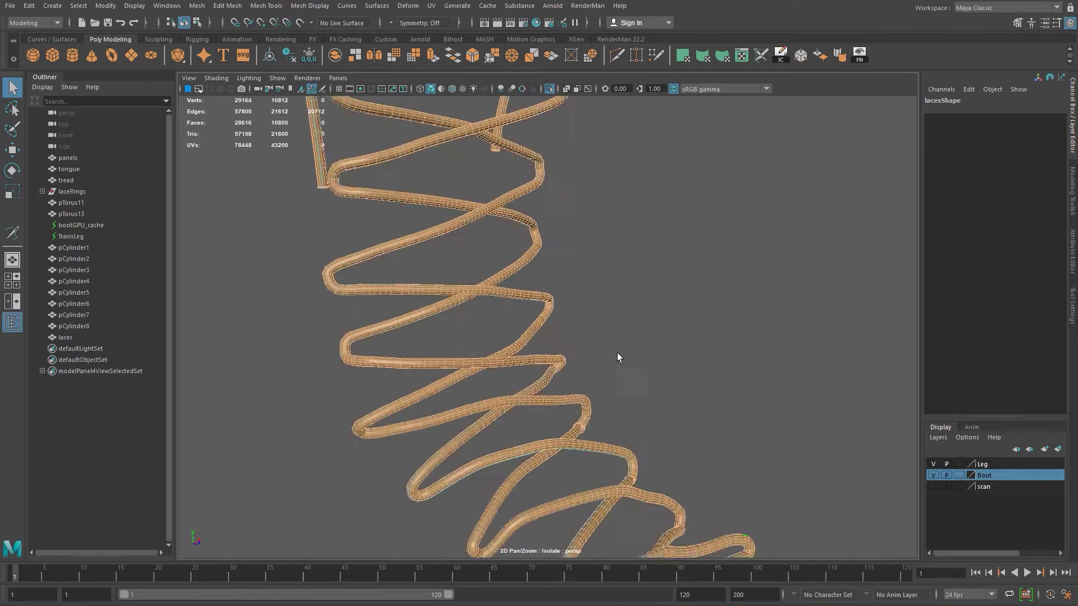
# Step: Remove the ring of border edges around the first free lace end's open rim from the edge selection
pyautogui.keyDown('alt'); pyautogui.moveTo(314, 112); pyautogui.dragTo(436, 269, button='middle'); pyautogui.keyUp('alt')
pyautogui.scroll(3, 437, 273)
pyautogui.keyDown('alt'); pyautogui.moveTo(404, 281); pyautogui.dragTo(509, 313); pyautogui.keyUp('alt')
pyautogui.scroll(5, 508, 313)
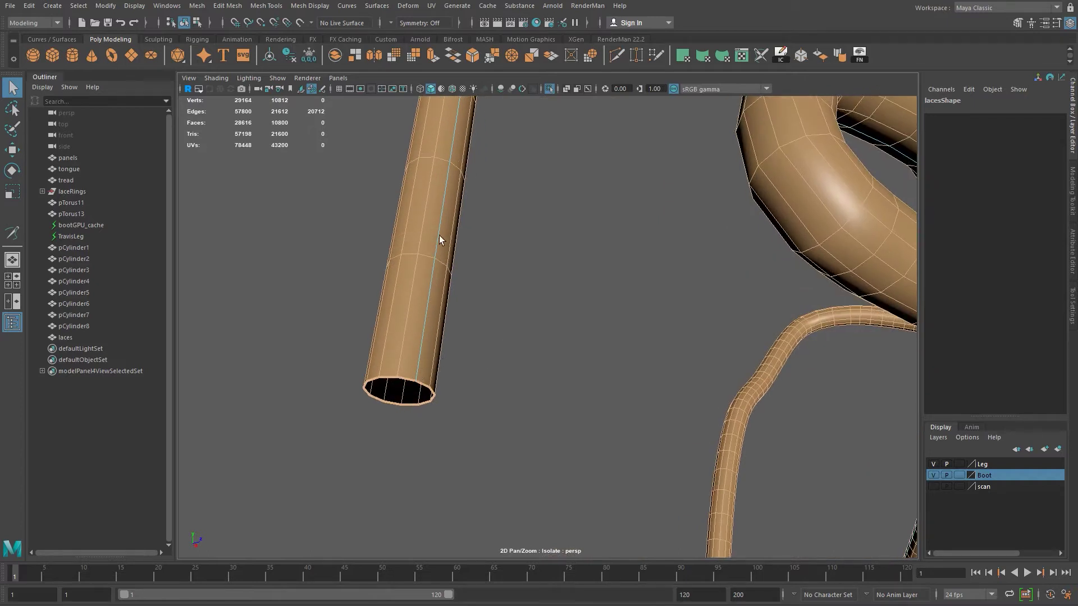
pyautogui.keyDown('ctrl'); pyautogui.click(409, 382); pyautogui.keyUp('ctrl')
pyautogui.keyDown('shift'); pyautogui.click(371, 381); pyautogui.keyUp('shift')
pyautogui.keyDown('shift'); pyautogui.click(376, 399); pyautogui.keyUp('shift')
pyautogui.keyDown('shift'); pyautogui.click(398, 406); pyautogui.keyUp('shift')
pyautogui.keyDown('shift'); pyautogui.click(398, 405); pyautogui.keyUp('shift')
pyautogui.keyDown('shift'); pyautogui.click(420, 402); pyautogui.keyUp('shift')
pyautogui.keyDown('shift'); pyautogui.click(433, 396); pyautogui.keyUp('shift')
pyautogui.keyDown('shift'); pyautogui.click(428, 389); pyautogui.keyUp('shift')
pyautogui.keyDown('alt'); pyautogui.moveTo(426, 416); pyautogui.dragTo(404, 344); pyautogui.keyUp('alt')
pyautogui.keyDown('alt'); pyautogui.moveTo(405, 344); pyautogui.dragTo(409, 337, button='right'); pyautogui.keyUp('alt')
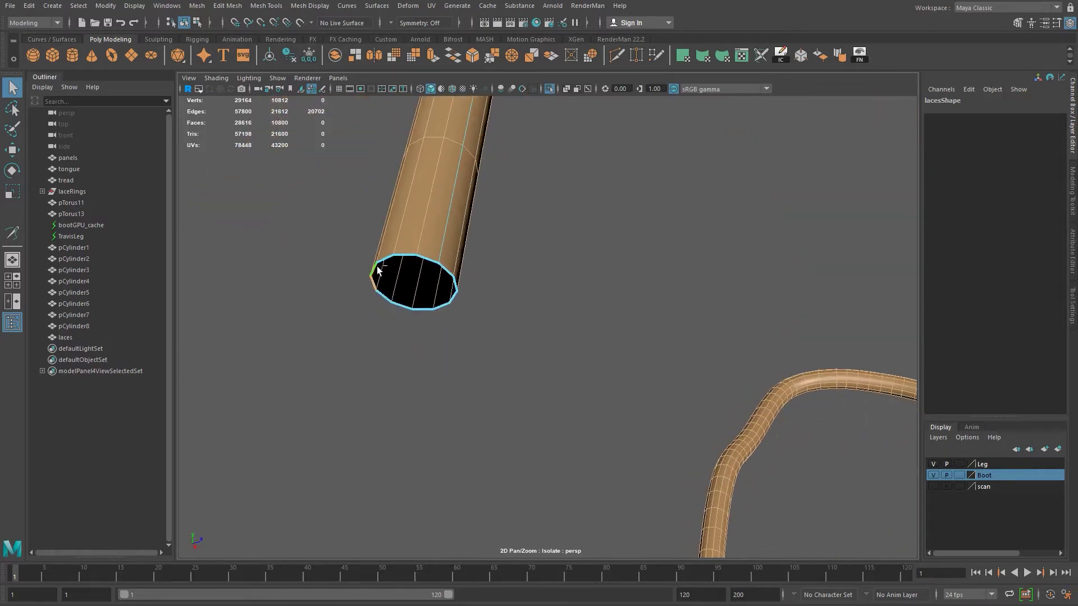
pyautogui.keyDown('shift'); pyautogui.click(375, 270); pyautogui.keyUp('shift')
pyautogui.keyDown('shift'); pyautogui.click(376, 284); pyautogui.keyUp('shift')
# Step: Remove the border edges around the opposite lace end's open rim from the edge selection, correcting any wrongly picked edges
pyautogui.keyDown('alt'); pyautogui.moveTo(620, 408); pyautogui.dragTo(560, 376); pyautogui.keyUp('alt')
pyautogui.keyDown('alt'); pyautogui.moveTo(560, 375); pyautogui.dragTo(753, 372, button='right'); pyautogui.keyUp('alt')
pyautogui.keyDown('alt'); pyautogui.moveTo(753, 372); pyautogui.dragTo(713, 316); pyautogui.keyUp('alt')
pyautogui.keyDown('alt'); pyautogui.moveTo(713, 315); pyautogui.dragTo(692, 402, button='middle'); pyautogui.keyUp('alt')
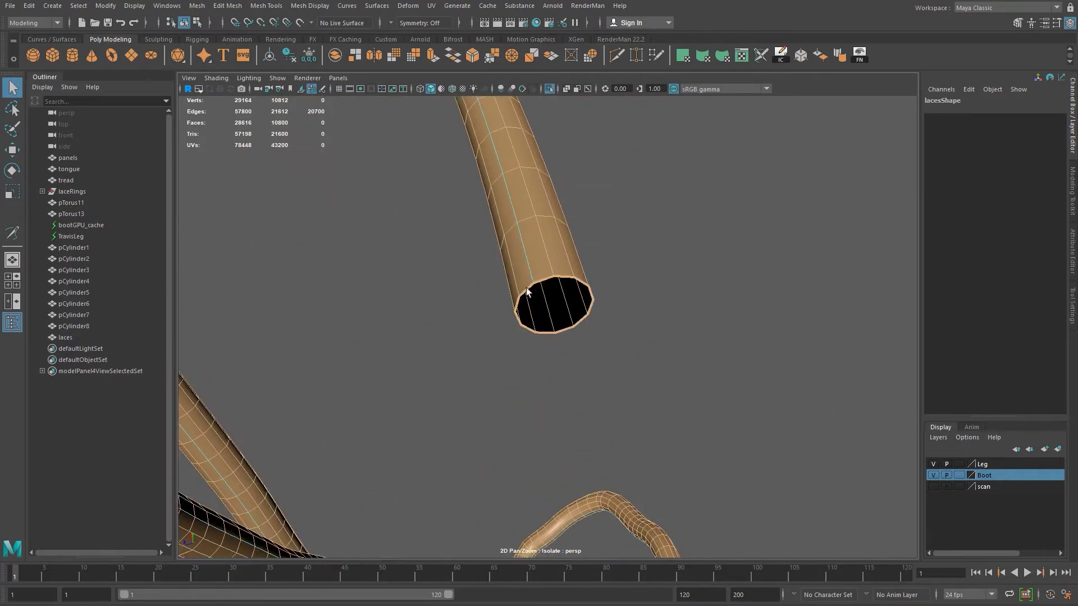
pyautogui.keyDown('alt'); pyautogui.moveTo(557, 299); pyautogui.dragTo(566, 375, button='middle'); pyautogui.keyUp('alt')
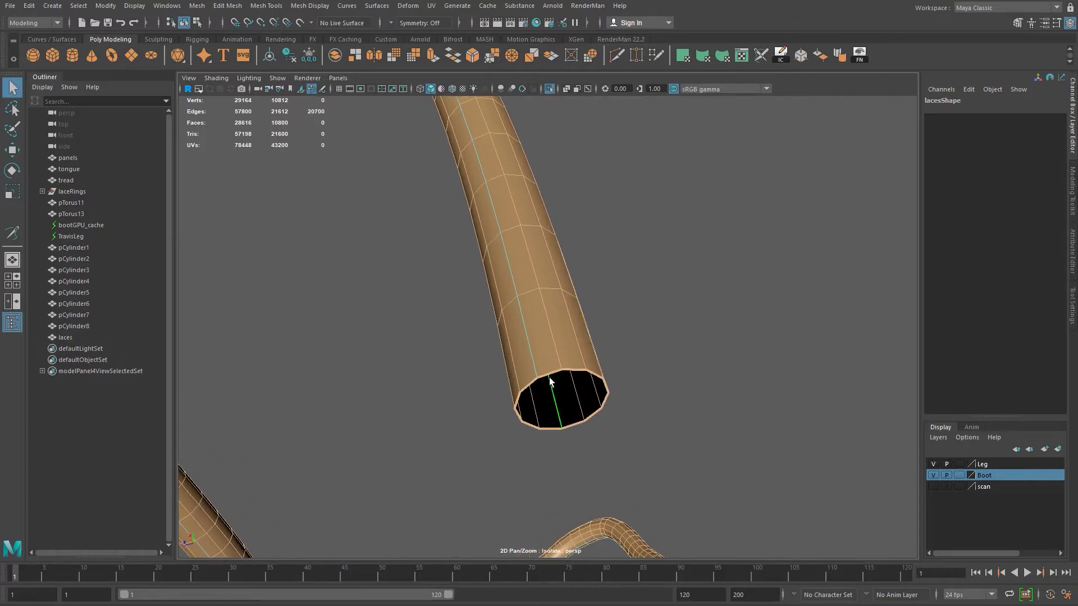
pyautogui.keyDown('ctrl'); pyautogui.click(546, 374); pyautogui.keyUp('ctrl')
pyautogui.keyDown('shift'); pyautogui.click(516, 404); pyautogui.keyUp('shift')
pyautogui.keyDown('shift'); pyautogui.click(521, 418); pyautogui.keyUp('shift')
pyautogui.keyDown('shift'); pyautogui.click(532, 425); pyautogui.keyUp('shift')
pyautogui.keyDown('shift'); pyautogui.click(589, 423); pyautogui.keyUp('shift')
pyautogui.keyDown('shift'); pyautogui.click(596, 412); pyautogui.keyUp('shift')
pyautogui.keyDown('shift'); pyautogui.click(607, 396); pyautogui.keyUp('shift')
pyautogui.keyDown('shift'); pyautogui.click(585, 372); pyautogui.keyUp('shift')
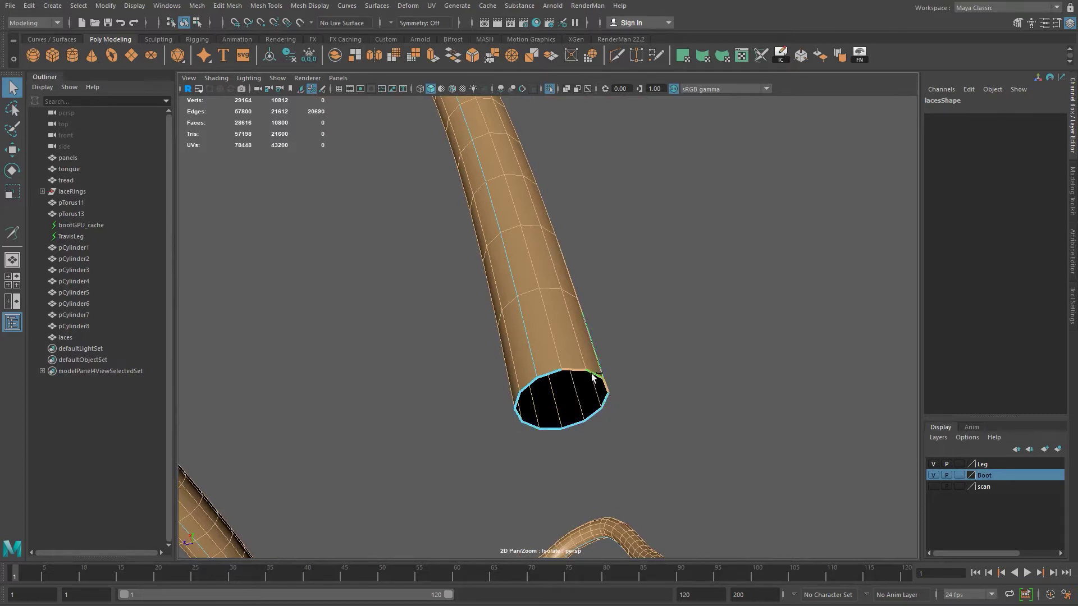
pyautogui.keyDown('alt'); pyautogui.moveTo(588, 417); pyautogui.dragTo(619, 400); pyautogui.keyUp('alt')
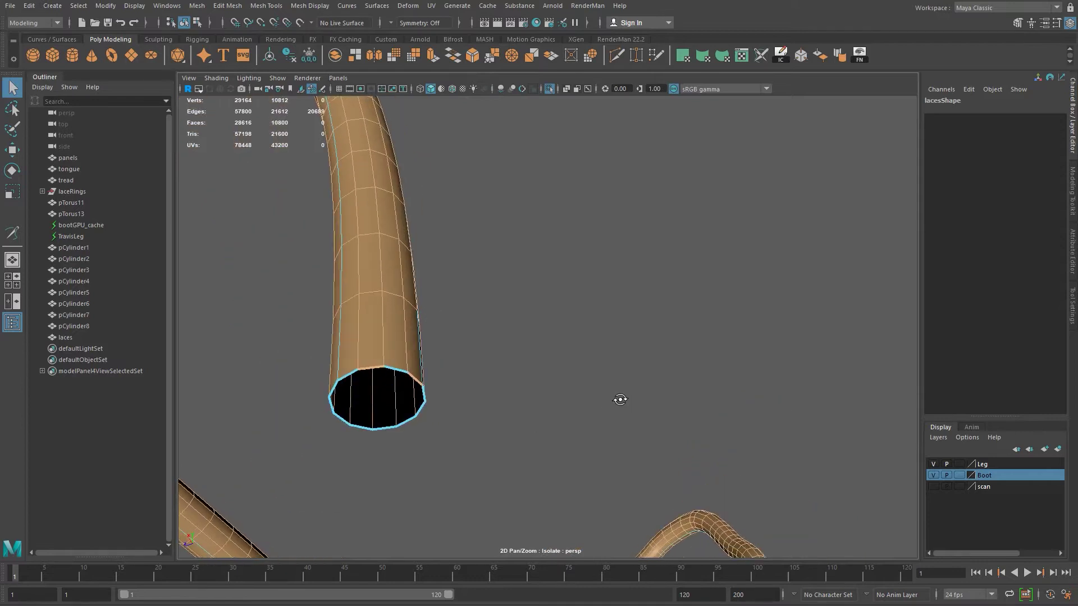
pyautogui.keyDown('alt'); pyautogui.moveTo(474, 378); pyautogui.dragTo(460, 378); pyautogui.keyUp('alt')
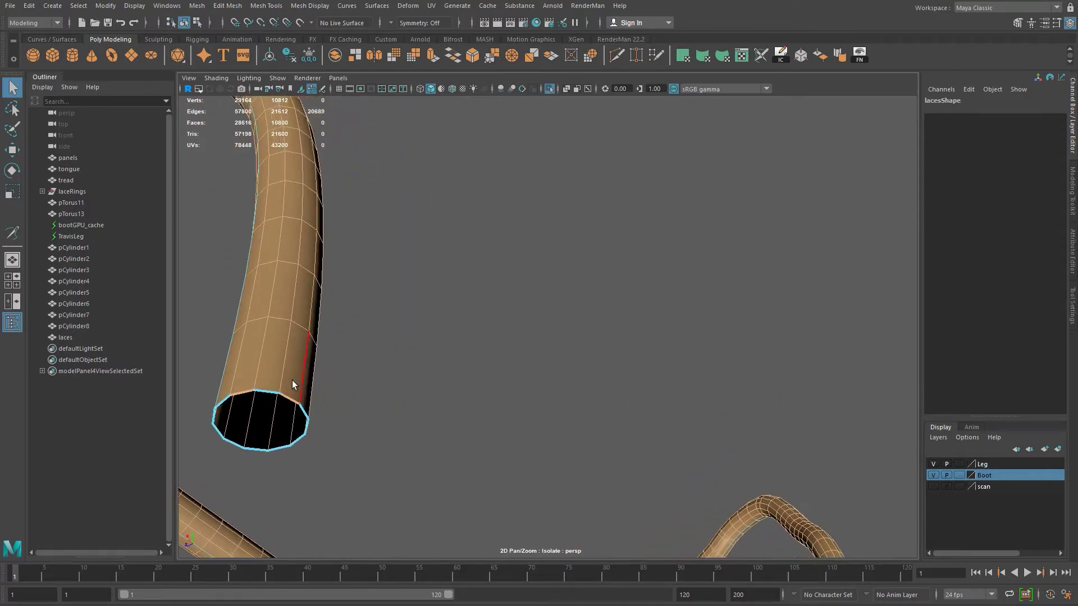
pyautogui.keyDown('shift'); pyautogui.doubleClick(308, 401); pyautogui.keyUp('shift')
pyautogui.keyDown('ctrl'); pyautogui.click(244, 392); pyautogui.keyUp('ctrl')
# Step: Switch to the UV Editing workspace and save the scene, accepting the student version notice
pyautogui.keyDown('alt'); pyautogui.moveTo(429, 446); pyautogui.dragTo(534, 470); pyautogui.keyUp('alt')
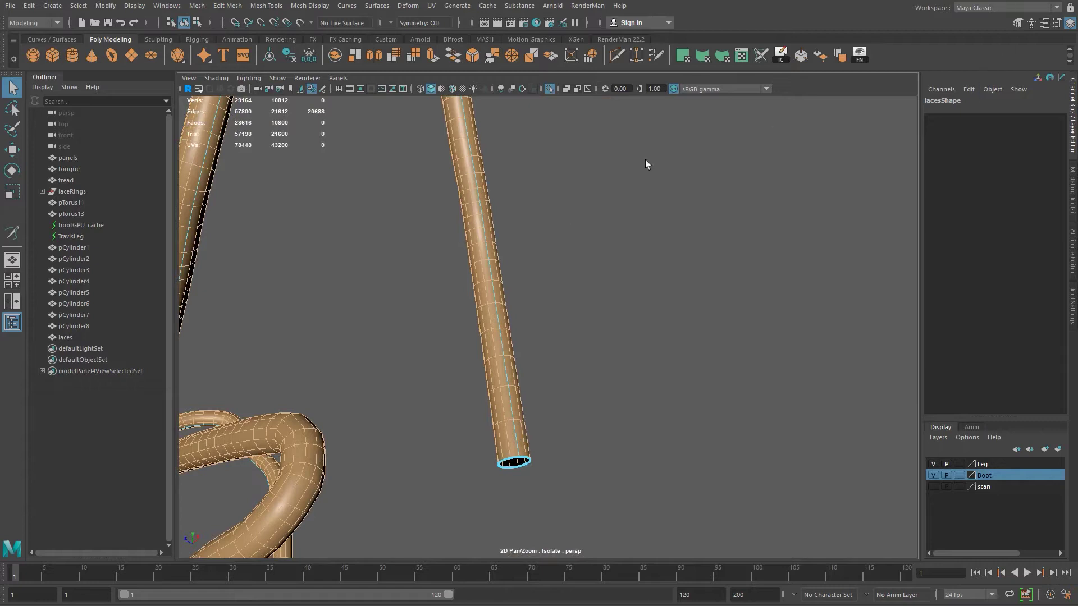
pyautogui.click(1056, 8)
pyautogui.click(980, 79)
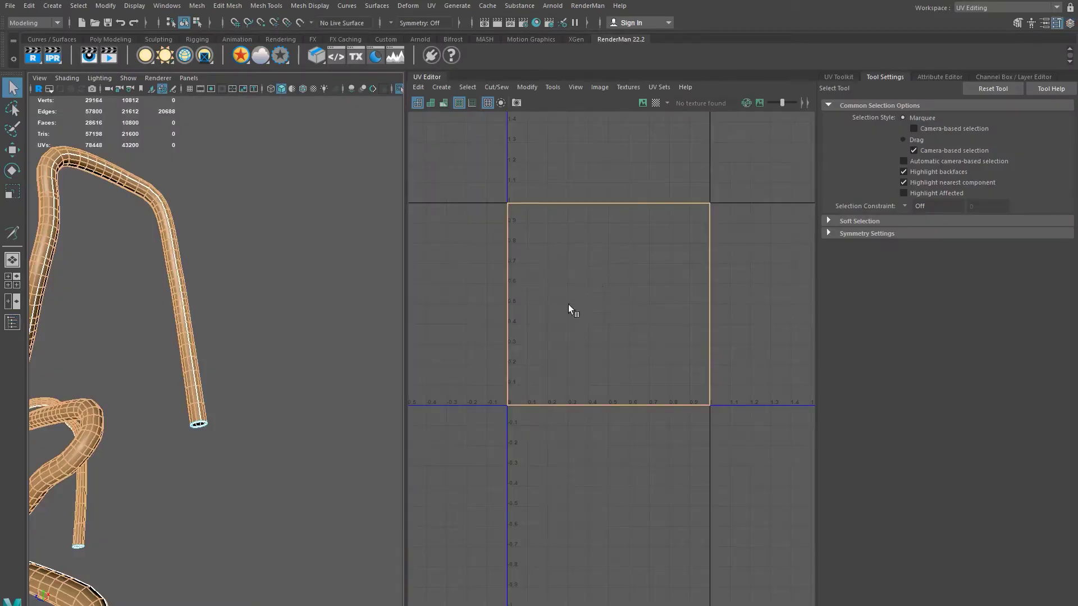
pyautogui.keyDown('alt'); pyautogui.moveTo(250, 367); pyautogui.dragTo(140, 376, button='right'); pyautogui.keyUp('alt')
pyautogui.keyDown('alt'); pyautogui.moveTo(207, 392); pyautogui.dragTo(255, 331, button='middle'); pyautogui.keyUp('alt')
pyautogui.keyDown('alt'); pyautogui.moveTo(185, 337); pyautogui.dragTo(275, 366); pyautogui.keyUp('alt')
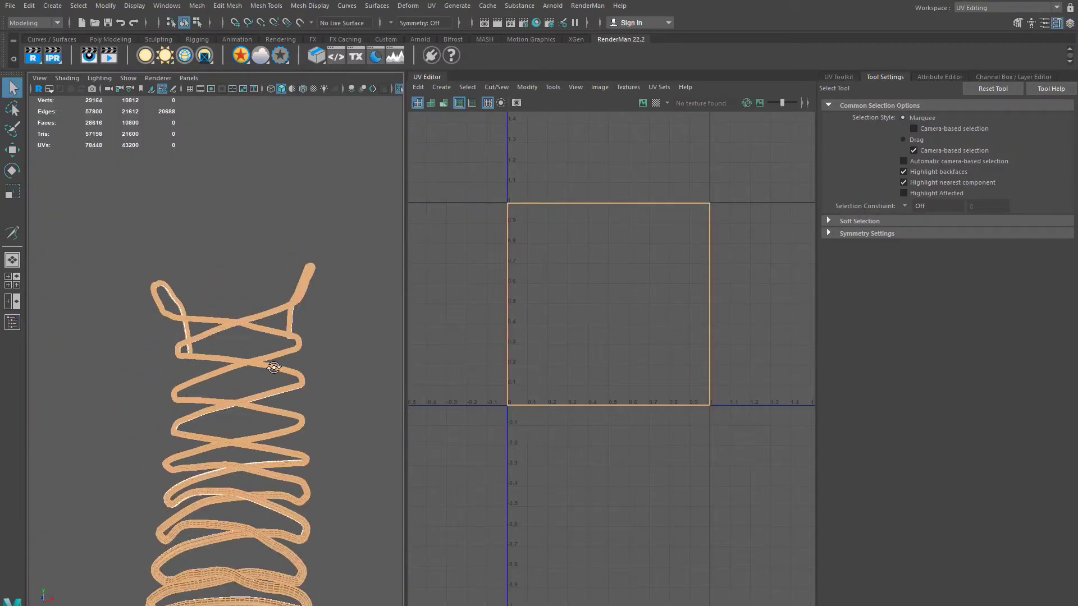
pyautogui.keyDown('alt'); pyautogui.moveTo(261, 383); pyautogui.dragTo(271, 299, button='middle'); pyautogui.keyUp('alt')
pyautogui.hotkey('ctrl', 's')
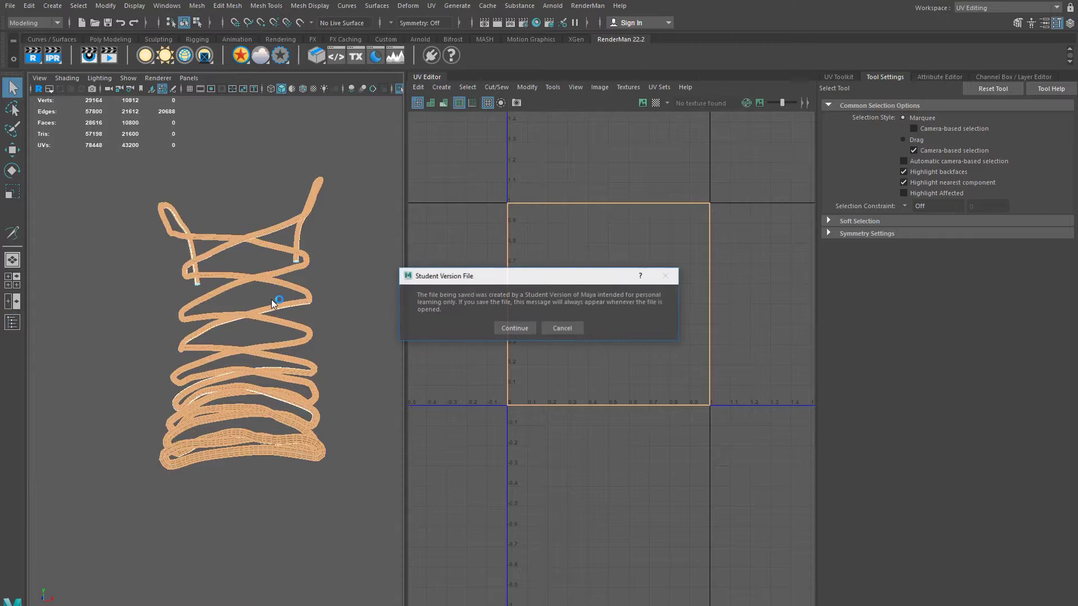
pyautogui.press('Return')
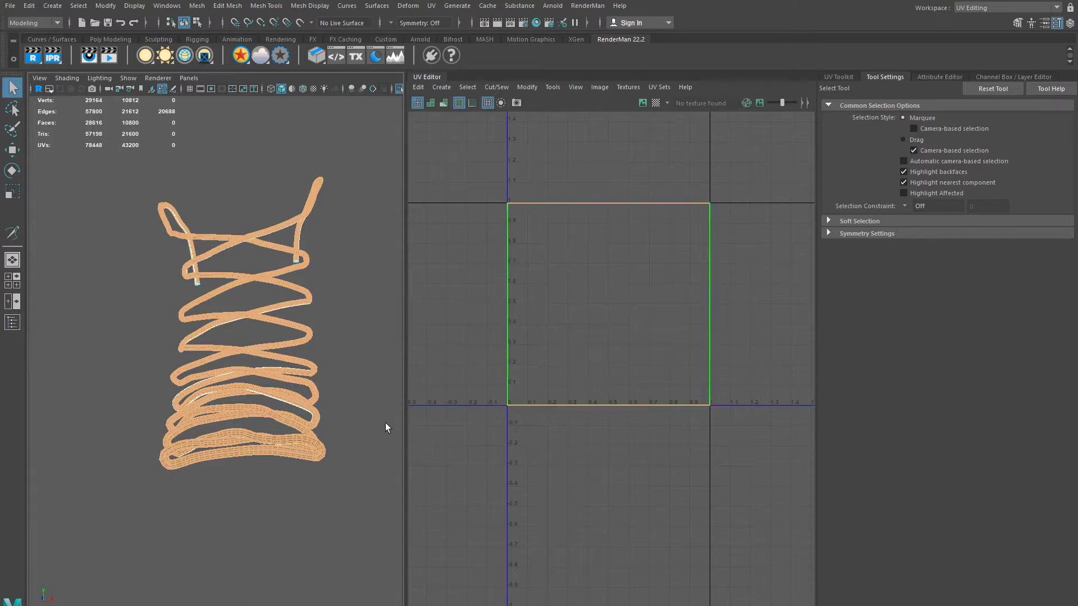
# Step: Join the laces' separate UV faces into one long shell by applying Move and Sew to the selected edges
pyautogui.keyDown('alt'); pyautogui.moveTo(241, 402); pyautogui.dragTo(319, 438, button='right'); pyautogui.keyUp('alt')
pyautogui.scroll(3, 319, 438)
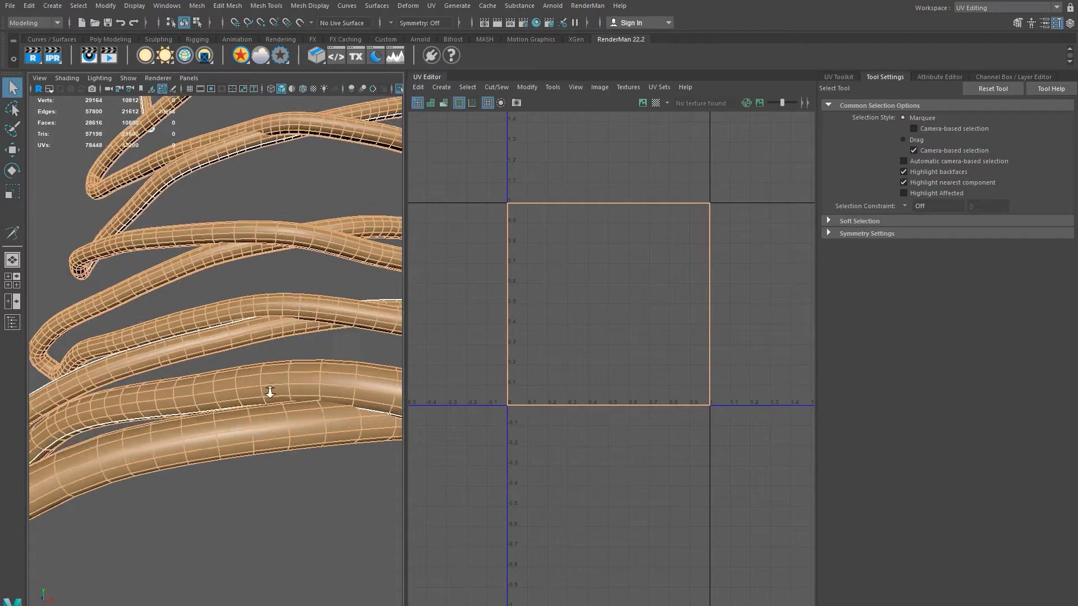
pyautogui.keyDown('alt'); pyautogui.moveTo(282, 323); pyautogui.dragTo(174, 290, button='right'); pyautogui.keyUp('alt')
pyautogui.keyDown('alt'); pyautogui.moveTo(626, 263); pyautogui.dragTo(570, 273, button='right'); pyautogui.keyUp('alt')
pyautogui.keyDown('alt'); pyautogui.moveTo(674, 319); pyautogui.dragTo(619, 377, button='right'); pyautogui.keyUp('alt')
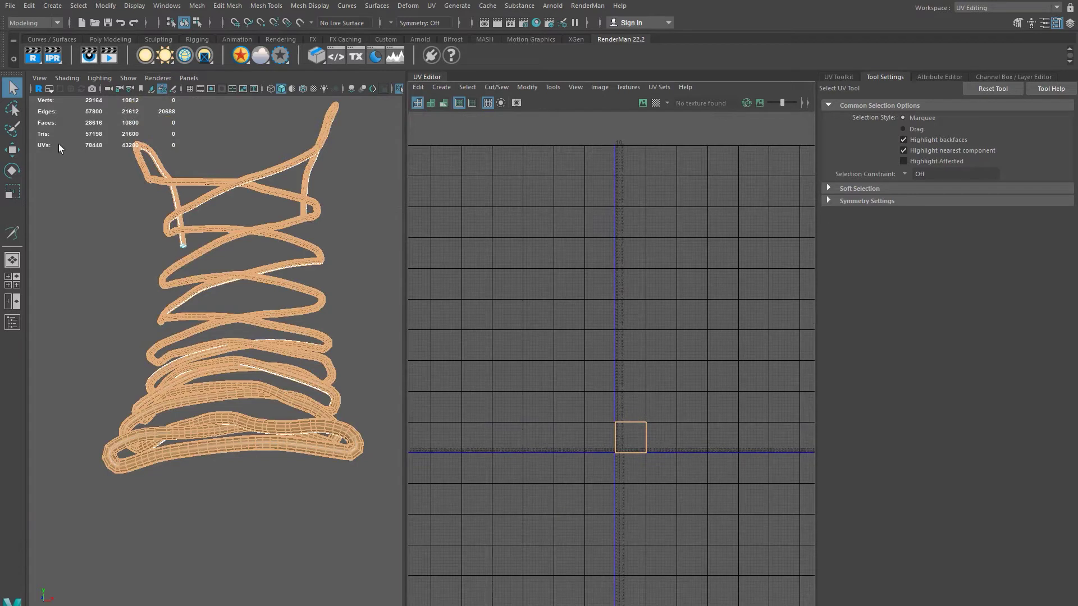
pyautogui.click(528, 86)
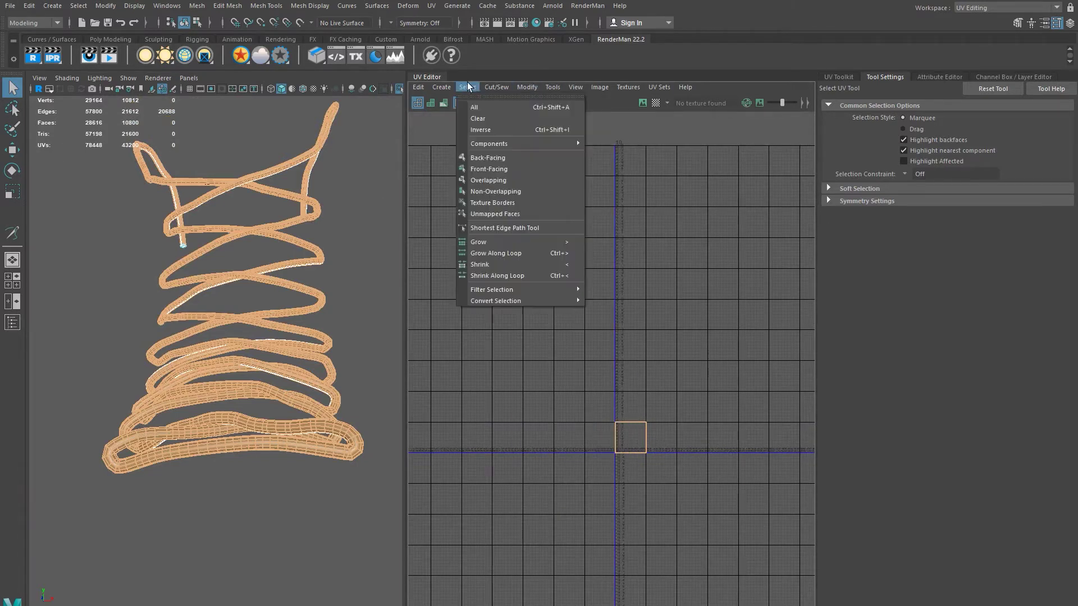
pyautogui.moveTo(490, 87)
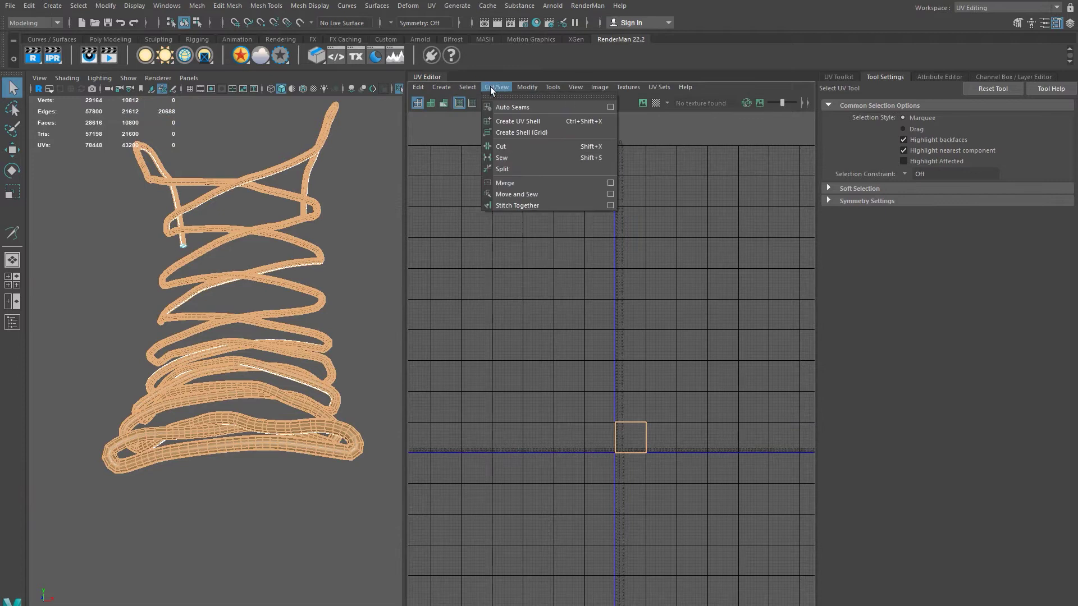
pyautogui.click(527, 194)
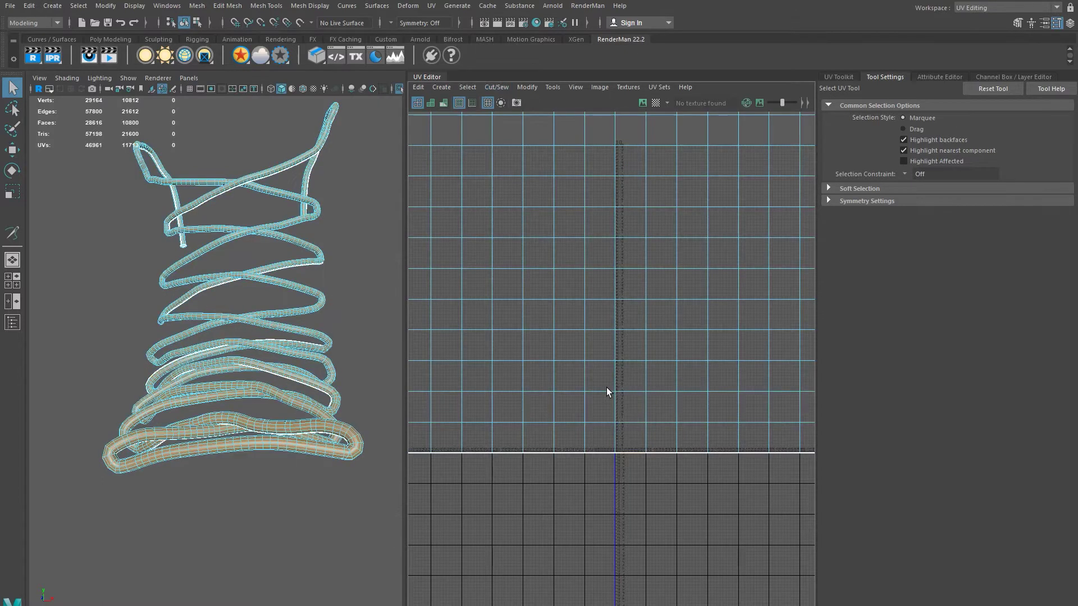
# Step: Assign the checker material to the laces and turn on textured display in the 3D view
pyautogui.keyDown('alt'); pyautogui.moveTo(634, 360); pyautogui.dragTo(571, 392, button='right'); pyautogui.keyUp('alt')
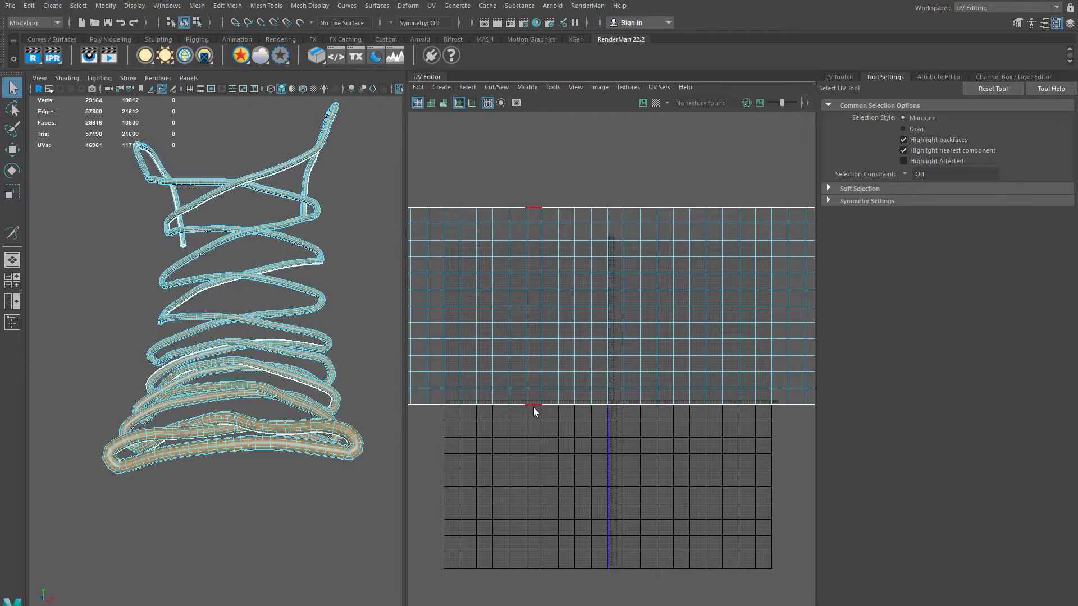
pyautogui.hotkey('ctrl', 'u')
pyautogui.scroll(-3, 556, 361)
pyautogui.keyDown('alt'); pyautogui.moveTo(556, 361); pyautogui.dragTo(567, 313, button='middle'); pyautogui.keyUp('alt')
pyautogui.keyDown('alt'); pyautogui.moveTo(578, 358); pyautogui.dragTo(625, 360, button='middle'); pyautogui.keyUp('alt')
pyautogui.keyDown('alt'); pyautogui.moveTo(291, 338); pyautogui.dragTo(361, 372, button='right'); pyautogui.keyUp('alt')
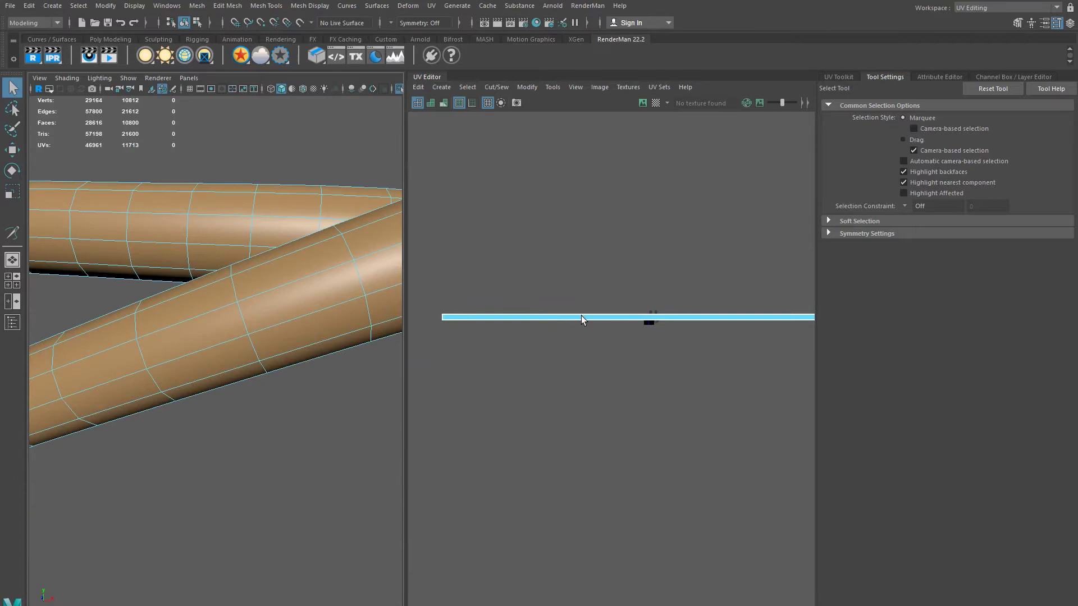
pyautogui.moveTo(301, 259); pyautogui.dragTo(380, 602, button='right')
pyautogui.press('6')
# Step: Examine the checker pattern's proportions on the laces and compare them with the grid of the sewn UV shell
pyautogui.scroll(10, 246, 378)
pyautogui.scroll(5, 278, 375)
pyautogui.moveTo(595, 329); pyautogui.dragTo(614, 352, button='right')
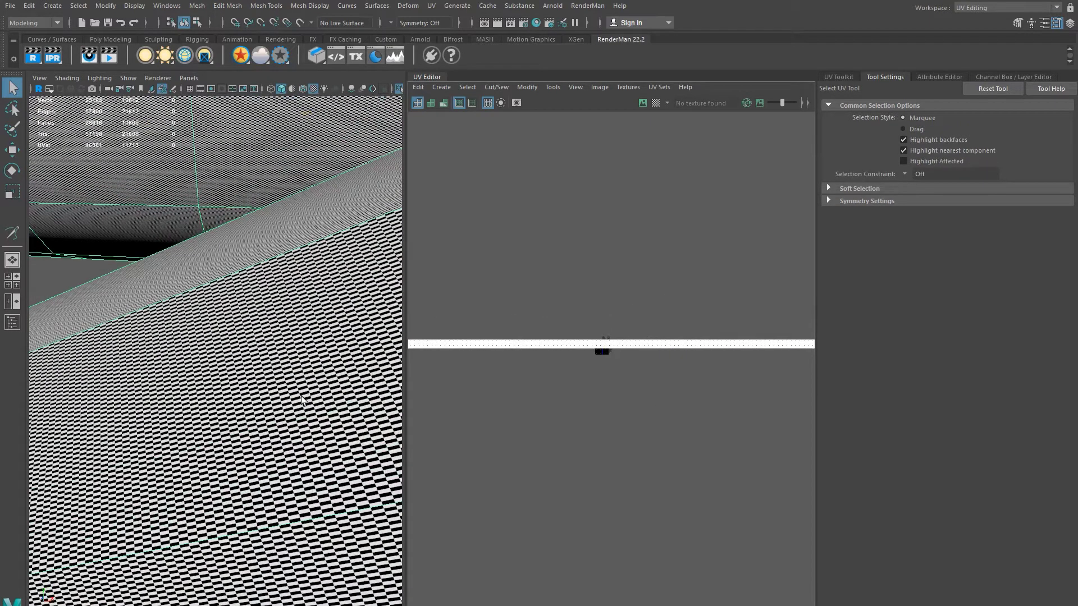
pyautogui.scroll(8, 259, 365)
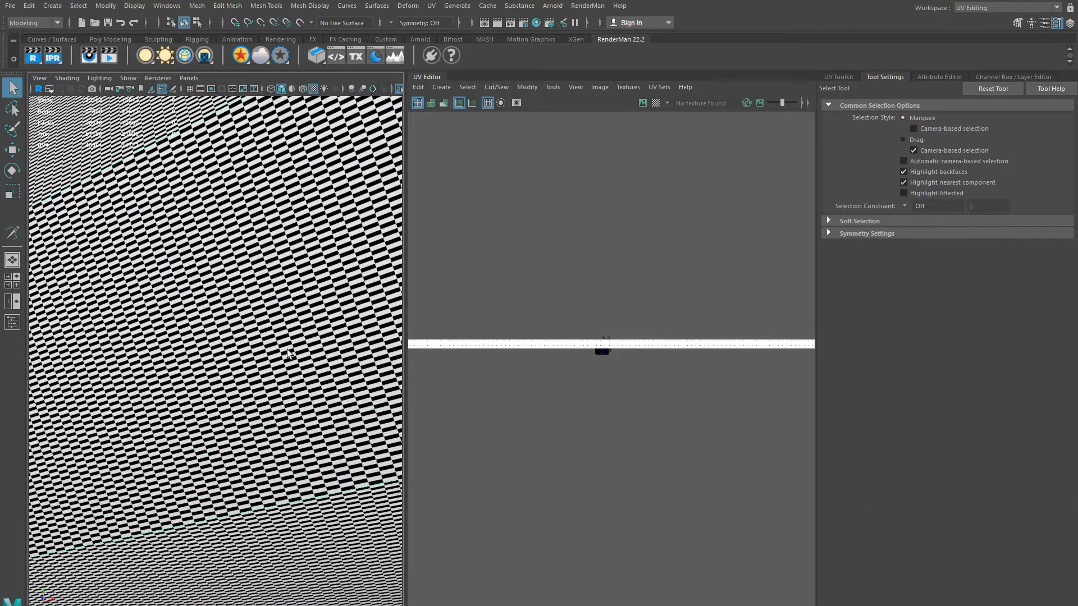
pyautogui.scroll(10, 589, 365)
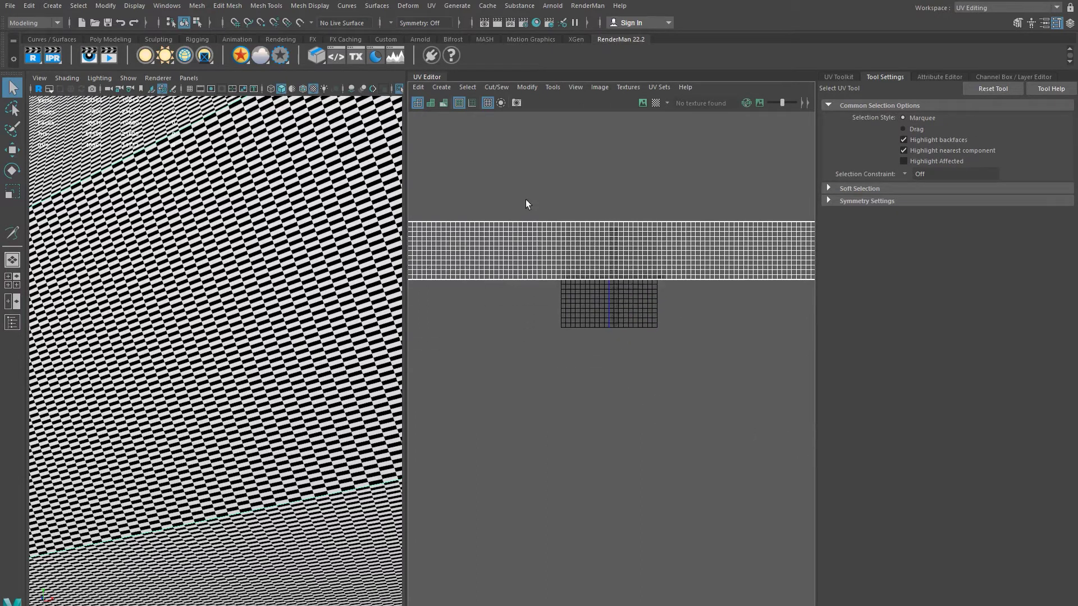
pyautogui.scroll(10, 657, 365)
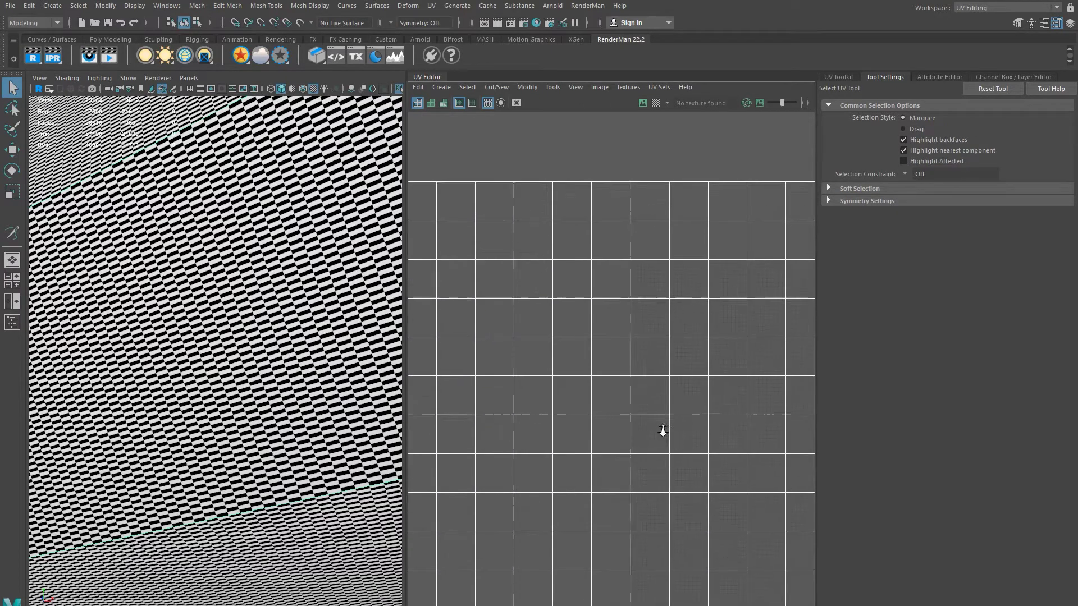
pyautogui.scroll(1, 617, 354)
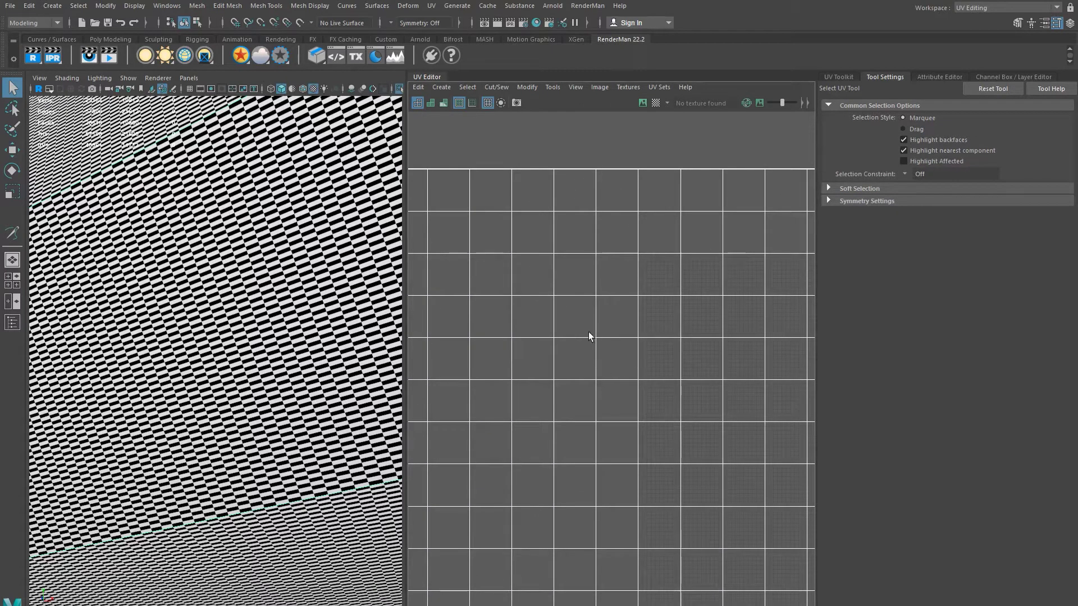
pyautogui.scroll(5, 180, 306)
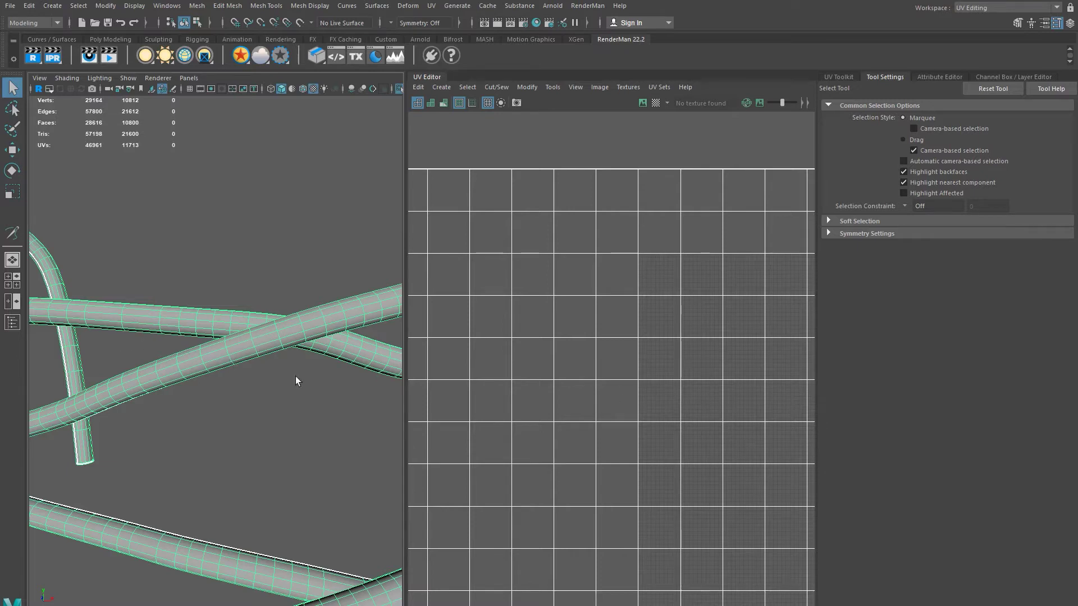
# Step: Select all UVs of the laces' long shell and unfold them
pyautogui.moveTo(642, 403); pyautogui.dragTo(453, 351, button='right')
pyautogui.keyDown('alt'); pyautogui.moveTo(643, 385); pyautogui.dragTo(427, 311, button='right'); pyautogui.keyUp('alt')
pyautogui.moveTo(681, 388)
pyautogui.keyDown('alt'); pyautogui.mouseDown(button='right')
pyautogui.moveTo(605, 374)
pyautogui.moveTo(671, 390)
pyautogui.mouseUp(button='right'); pyautogui.keyUp('alt')
pyautogui.keyDown('alt'); pyautogui.moveTo(639, 420); pyautogui.dragTo(580, 407, button='middle'); pyautogui.keyUp('alt')
pyautogui.keyDown('alt'); pyautogui.moveTo(750, 446); pyautogui.dragTo(631, 413, button='right'); pyautogui.keyUp('alt')
pyautogui.keyDown('alt'); pyautogui.moveTo(655, 437); pyautogui.dragTo(602, 437, button='middle'); pyautogui.keyUp('alt')
pyautogui.moveTo(439, 373); pyautogui.dragTo(760, 473)
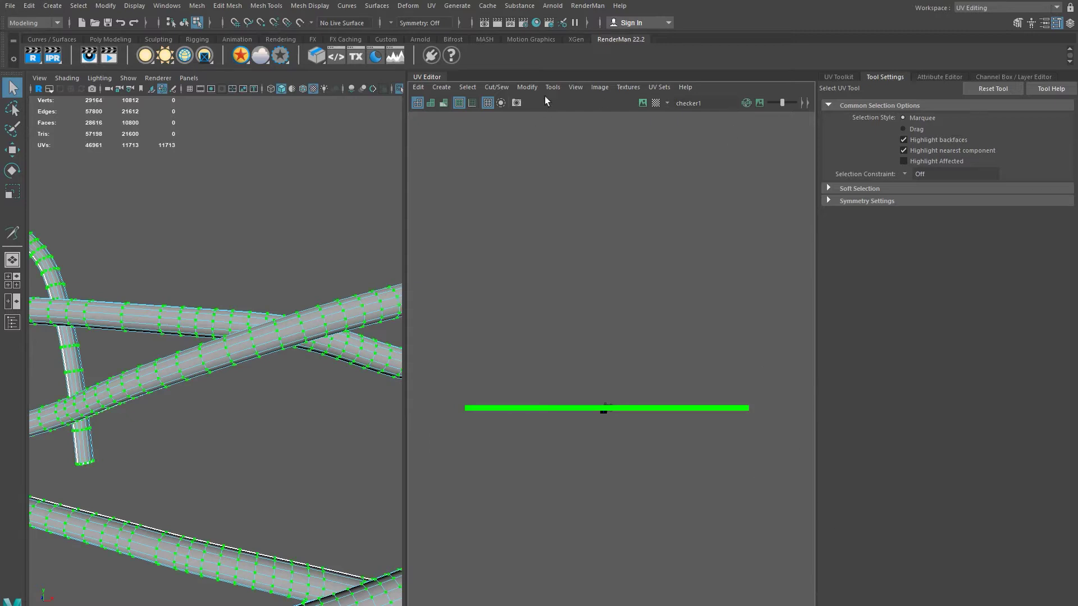
pyautogui.click(839, 77)
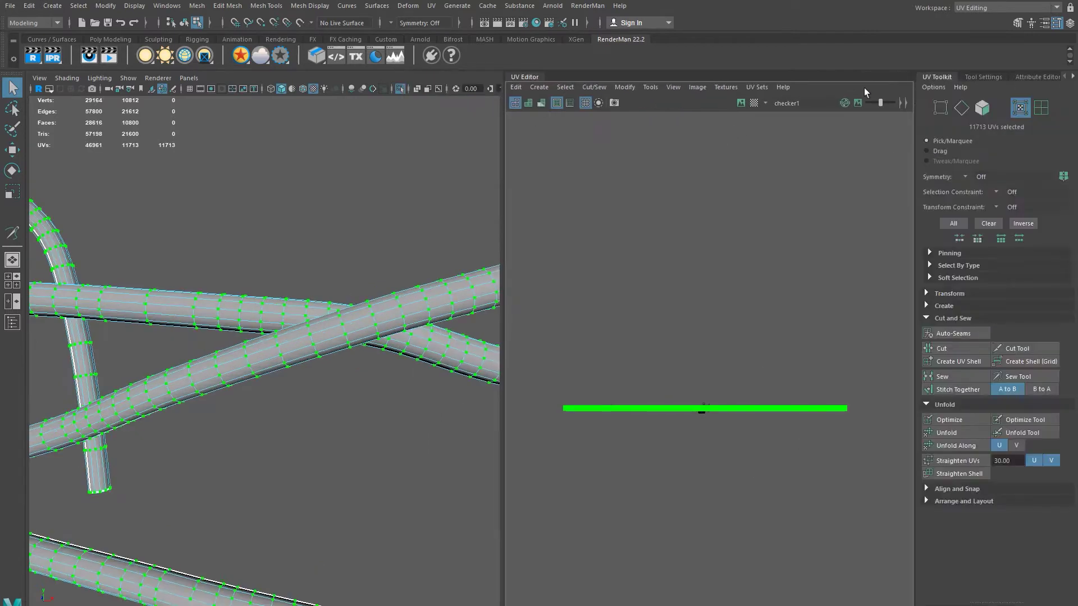
pyautogui.click(955, 430)
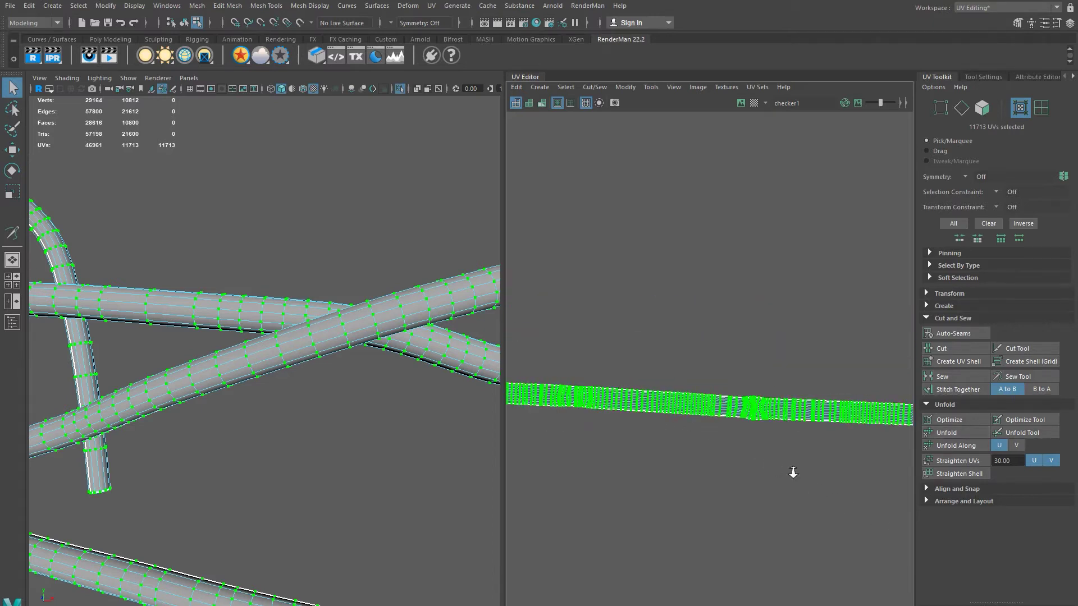
# Step: Examine the unfolded lace shell and the checker pattern on the laces up close for distortion
pyautogui.keyDown('alt'); pyautogui.moveTo(793, 473); pyautogui.dragTo(836, 471, button='right'); pyautogui.keyUp('alt')
pyautogui.keyDown('alt'); pyautogui.moveTo(642, 431); pyautogui.dragTo(769, 391, button='right'); pyautogui.keyUp('alt')
pyautogui.keyDown('alt'); pyautogui.moveTo(769, 392); pyautogui.dragTo(730, 385, button='middle'); pyautogui.keyUp('alt')
pyautogui.keyDown('alt'); pyautogui.moveTo(730, 385); pyautogui.dragTo(673, 420, button='right'); pyautogui.keyUp('alt')
pyautogui.keyDown('alt'); pyautogui.moveTo(332, 353); pyautogui.dragTo(396, 388, button='right'); pyautogui.keyUp('alt')
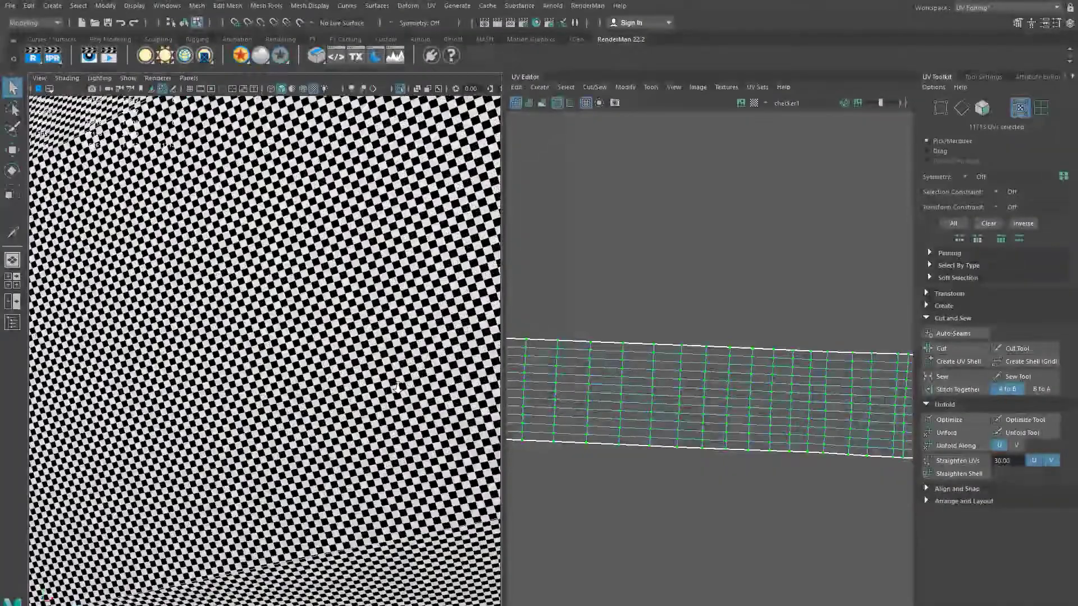
pyautogui.keyDown('alt'); pyautogui.moveTo(287, 299); pyautogui.dragTo(289, 296, button='right'); pyautogui.keyUp('alt')
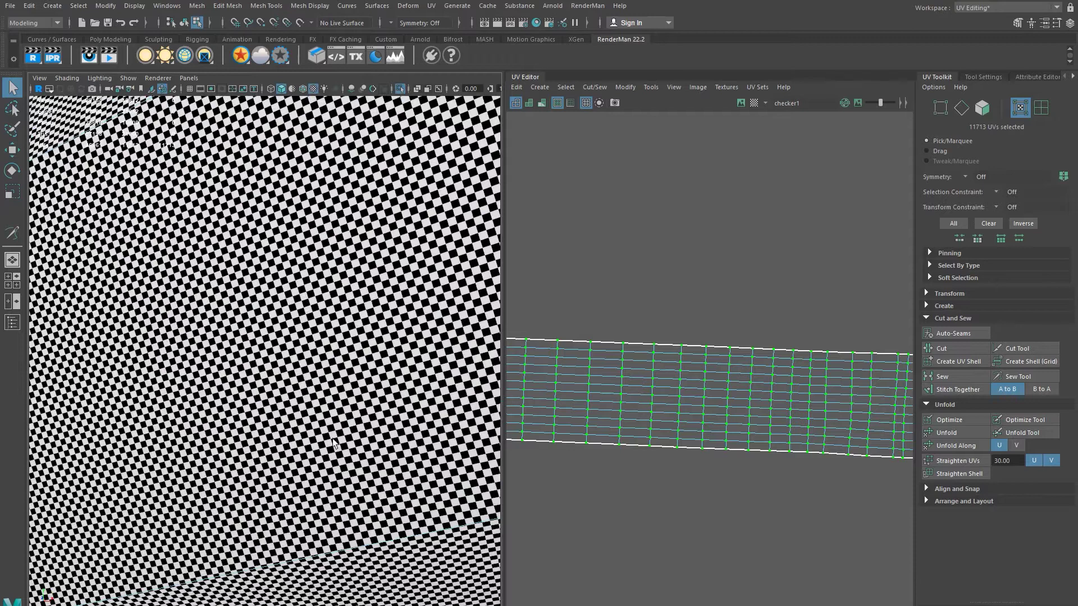
pyautogui.keyDown('alt'); pyautogui.moveTo(325, 440); pyautogui.dragTo(351, 433, button='right'); pyautogui.keyUp('alt')
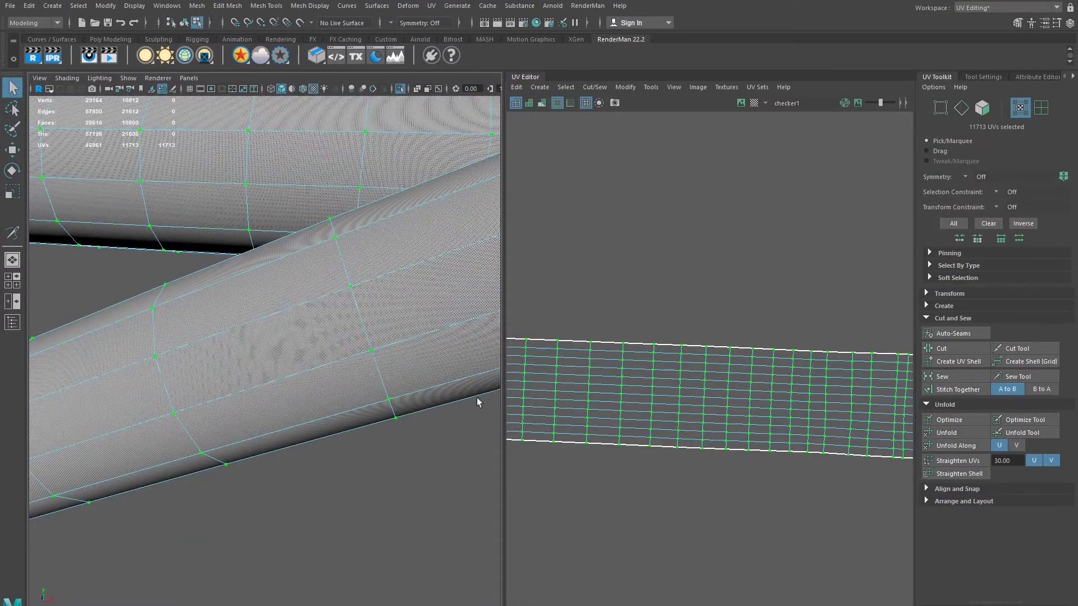
# Step: Scale the laces' whole UV shell down uniformly to enlarge the checker squares on the laces
pyautogui.keyDown('alt'); pyautogui.moveTo(828, 386); pyautogui.dragTo(525, 319, button='right'); pyautogui.keyUp('alt')
pyautogui.keyDown('alt'); pyautogui.moveTo(751, 396); pyautogui.dragTo(699, 366, button='right'); pyautogui.keyUp('alt')
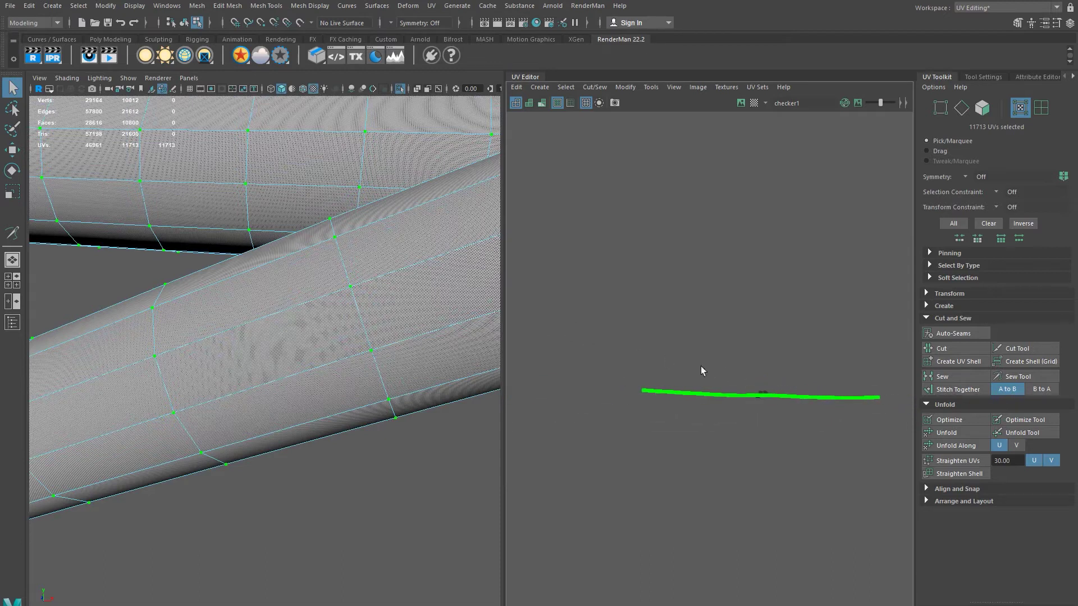
pyautogui.moveTo(632, 345); pyautogui.dragTo(803, 430)
pyautogui.press('r')
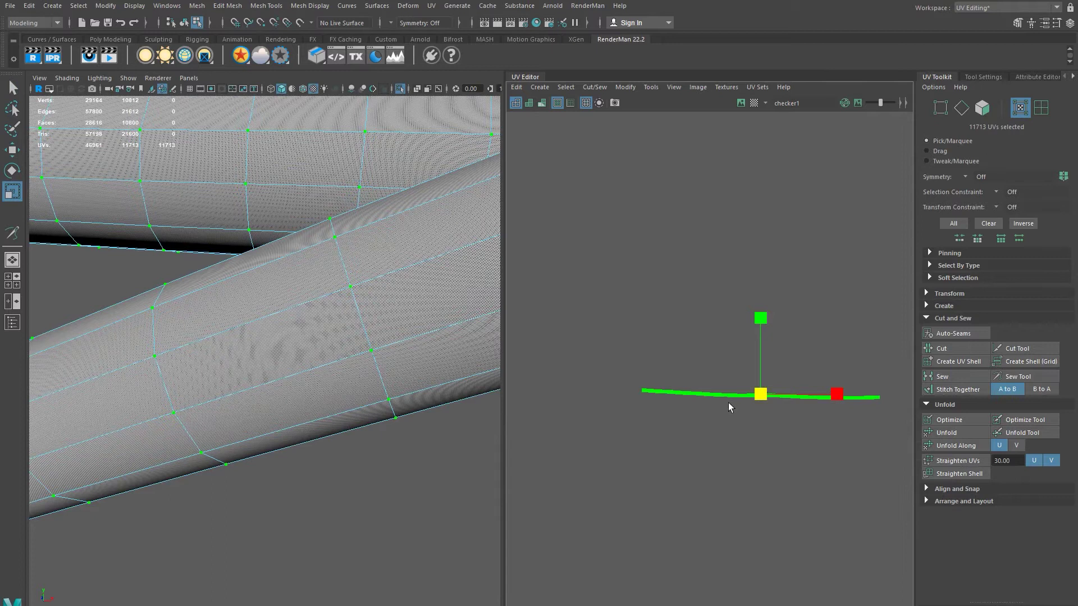
pyautogui.moveTo(779, 399); pyautogui.dragTo(697, 417, button='middle')
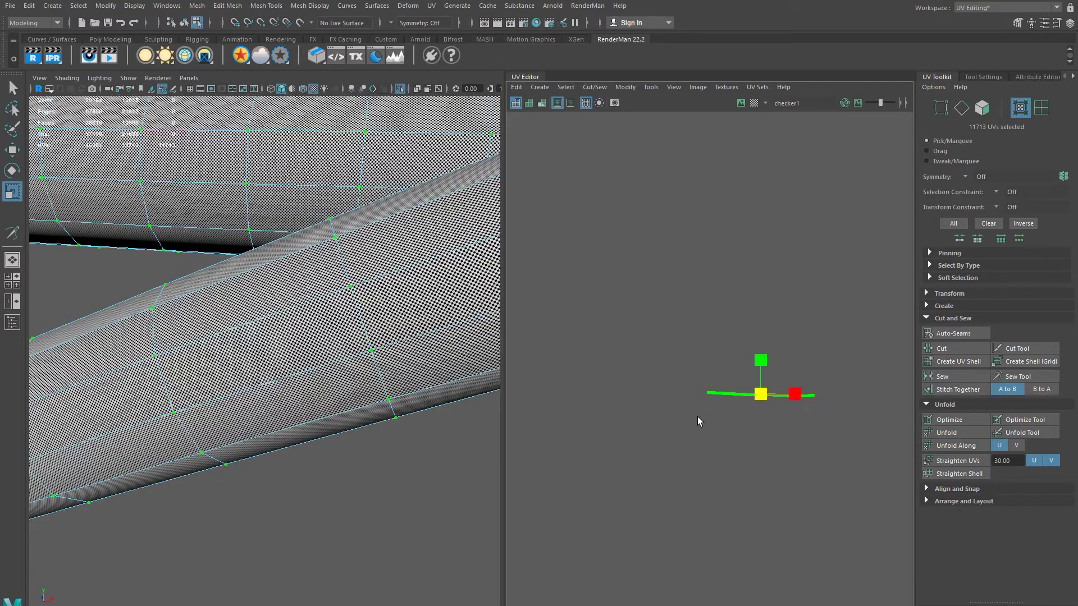
pyautogui.keyDown('alt'); pyautogui.moveTo(762, 425); pyautogui.dragTo(722, 414, button='middle'); pyautogui.keyUp('alt')
pyautogui.keyDown('alt'); pyautogui.moveTo(714, 415); pyautogui.dragTo(775, 415, button='right'); pyautogui.keyUp('alt')
pyautogui.moveTo(696, 329); pyautogui.dragTo(687, 325, button='middle')
pyautogui.keyDown('alt'); pyautogui.moveTo(641, 340); pyautogui.dragTo(857, 352, button='right'); pyautogui.keyUp('alt')
pyautogui.keyDown('alt'); pyautogui.moveTo(893, 359); pyautogui.dragTo(705, 450, button='middle'); pyautogui.keyUp('alt')
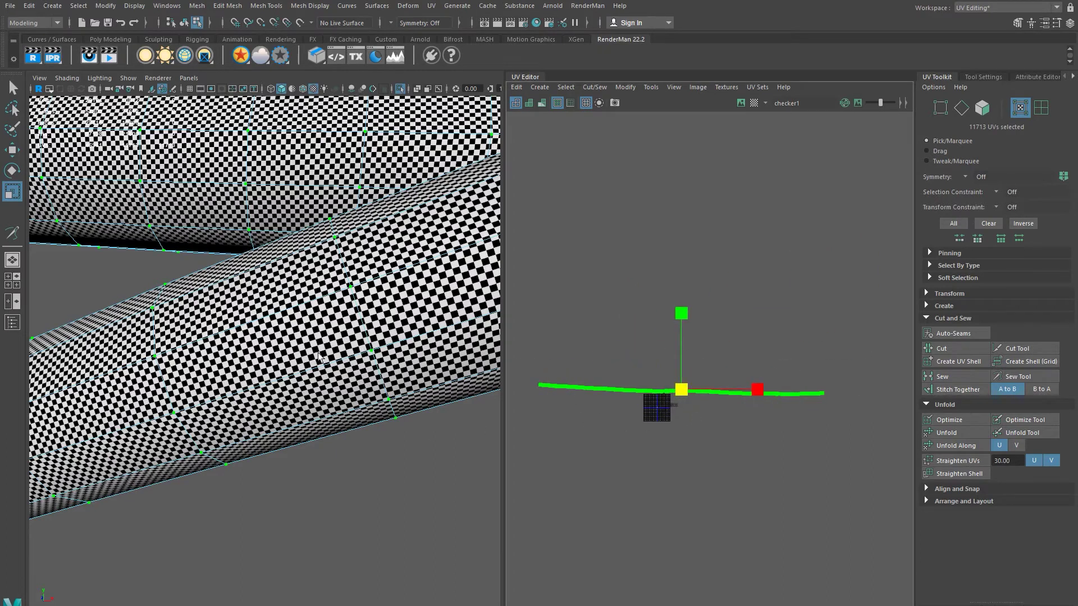
# Step: Scale the laces' UV shell down further, uniformly, until the checker squares appear much larger on the laces
pyautogui.moveTo(647, 422); pyautogui.dragTo(543, 420, button='middle')
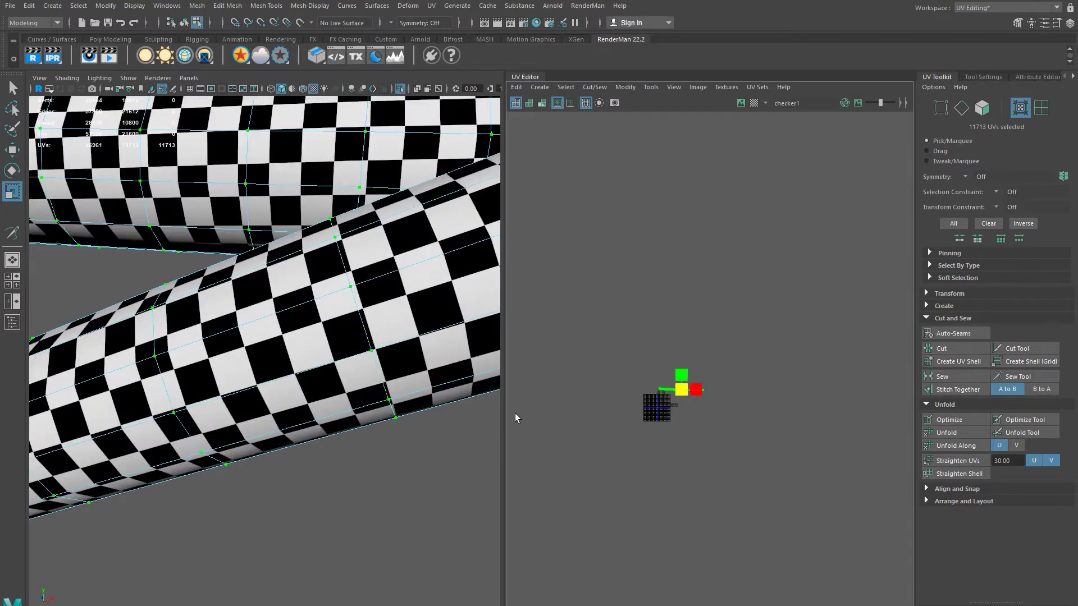
pyautogui.moveTo(373, 374)
pyautogui.mouseDown(button='middle')
pyautogui.moveTo(355, 370)
pyautogui.moveTo(387, 372)
pyautogui.mouseUp(button='middle')
pyautogui.keyDown('alt'); pyautogui.moveTo(387, 372); pyautogui.dragTo(424, 432, button='right'); pyautogui.keyUp('alt')
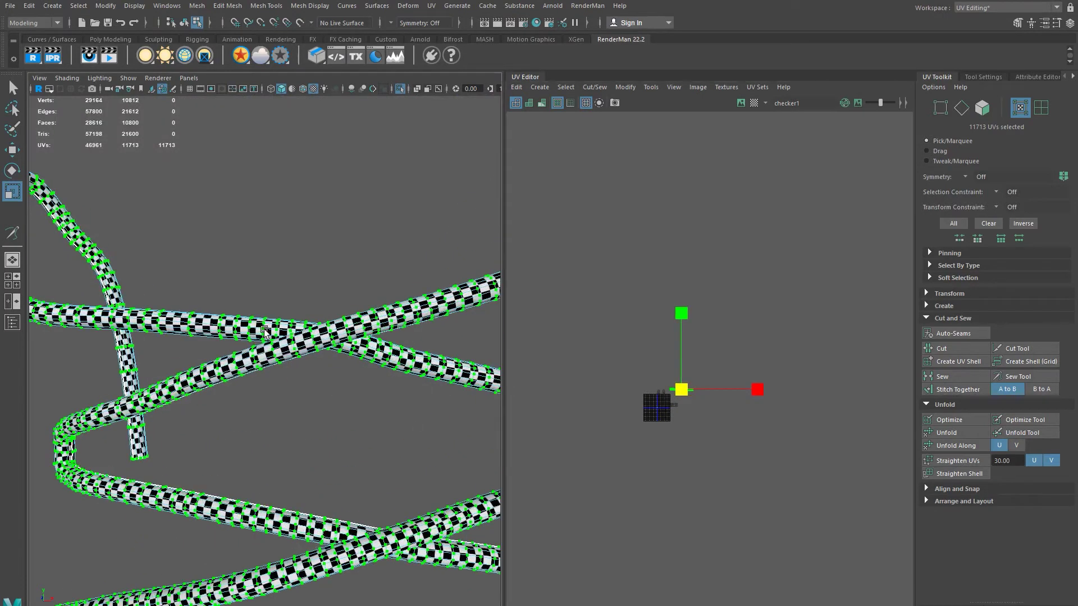
pyautogui.keyDown('alt'); pyautogui.moveTo(264, 331); pyautogui.dragTo(303, 362, button='right'); pyautogui.keyUp('alt')
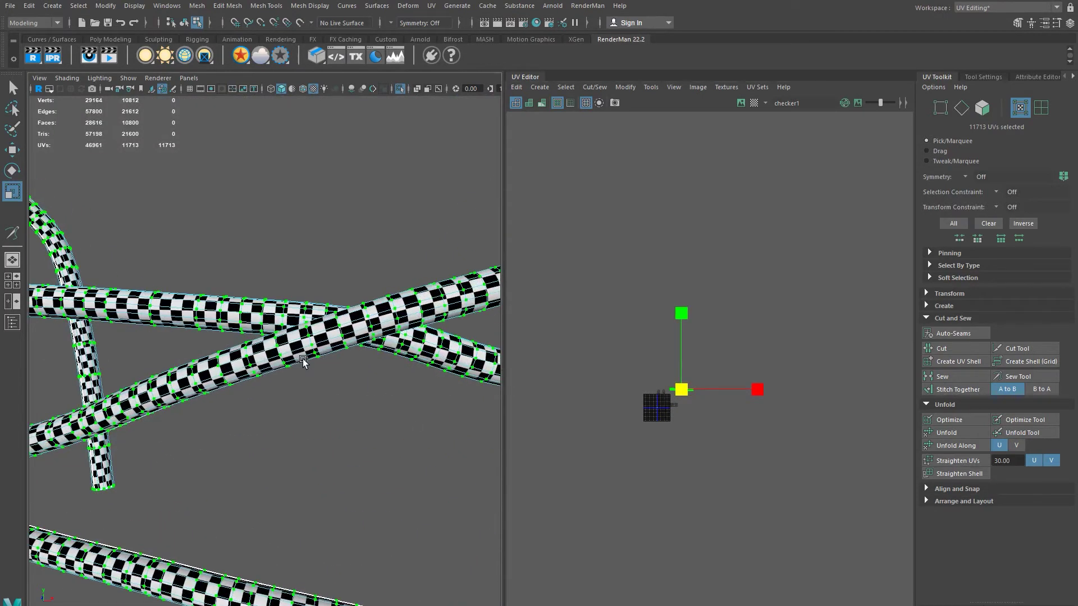
# Step: Examine the scaled lace shell against the UV tile grid and check the checker density along the lace bends
pyautogui.keyDown('alt'); pyautogui.moveTo(634, 355); pyautogui.dragTo(871, 460, button='right'); pyautogui.keyUp('alt')
pyautogui.keyDown('alt'); pyautogui.moveTo(781, 388); pyautogui.dragTo(727, 275, button='middle'); pyautogui.keyUp('alt')
pyautogui.keyDown('alt'); pyautogui.moveTo(625, 307); pyautogui.dragTo(816, 495, button='right'); pyautogui.keyUp('alt')
pyautogui.keyDown('alt'); pyautogui.moveTo(800, 435); pyautogui.dragTo(757, 412, button='middle'); pyautogui.keyUp('alt')
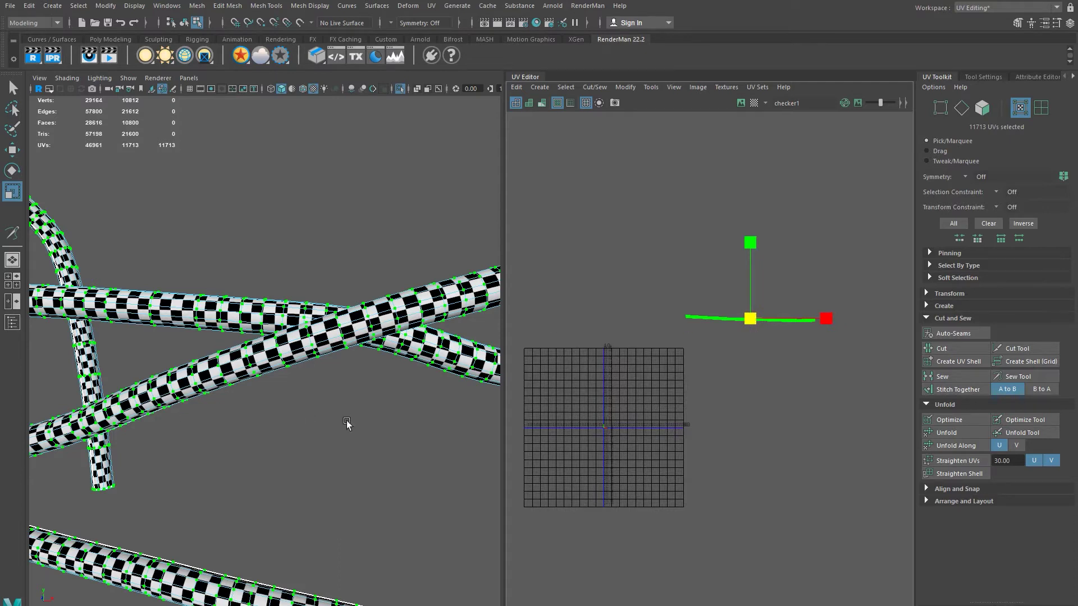
pyautogui.keyDown('alt'); pyautogui.moveTo(347, 422); pyautogui.dragTo(292, 424); pyautogui.keyUp('alt')
pyautogui.keyDown('alt'); pyautogui.moveTo(240, 436); pyautogui.dragTo(373, 521, button='right'); pyautogui.keyUp('alt')
pyautogui.keyDown('alt'); pyautogui.moveTo(373, 521); pyautogui.dragTo(346, 400, button='middle'); pyautogui.keyUp('alt')
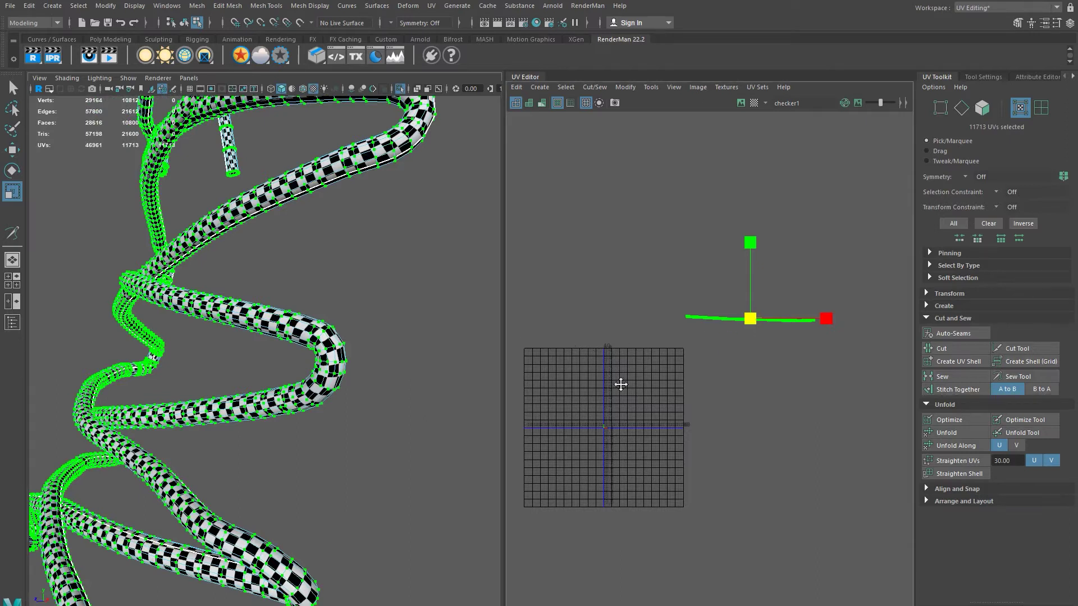
pyautogui.keyDown('alt'); pyautogui.moveTo(621, 384); pyautogui.dragTo(737, 335, button='middle'); pyautogui.keyUp('alt')
pyautogui.keyDown('alt'); pyautogui.moveTo(737, 335); pyautogui.dragTo(953, 492, button='right'); pyautogui.keyUp('alt')
pyautogui.keyDown('alt'); pyautogui.moveTo(725, 435); pyautogui.dragTo(674, 394, button='middle'); pyautogui.keyUp('alt')
pyautogui.keyDown('alt'); pyautogui.moveTo(674, 395); pyautogui.dragTo(888, 473, button='right'); pyautogui.keyUp('alt')
pyautogui.keyDown('alt'); pyautogui.moveTo(684, 428); pyautogui.dragTo(862, 502, button='right'); pyautogui.keyUp('alt')
pyautogui.keyDown('alt'); pyautogui.moveTo(712, 376); pyautogui.dragTo(597, 444, button='middle'); pyautogui.keyUp('alt')
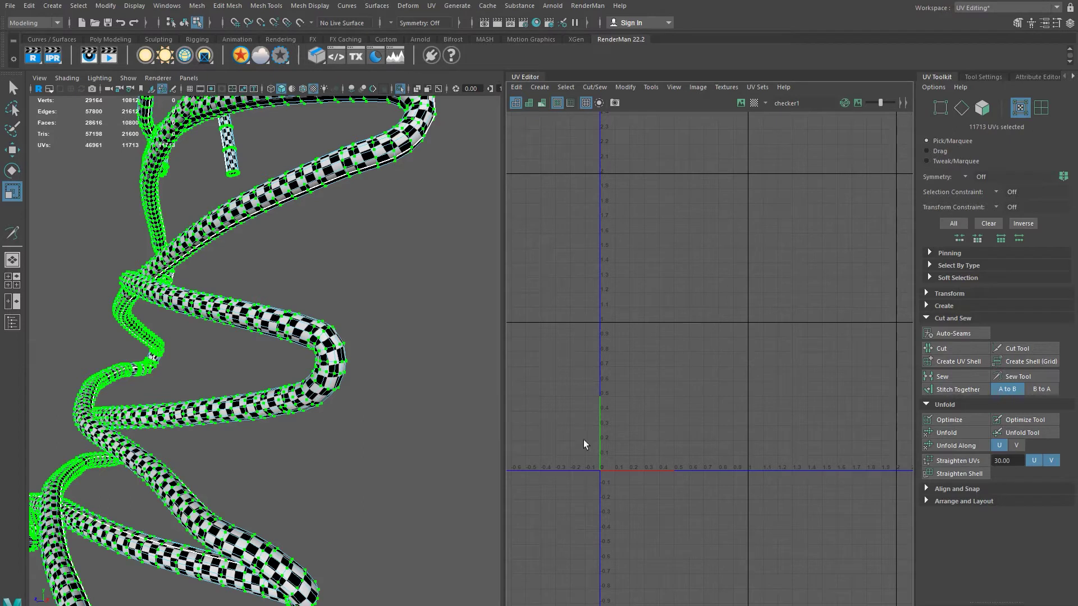
# Step: Show the whole boot again and examine where the laces pass behind the hooks and through the metal rings
pyautogui.scroll(-5, 786, 408)
pyautogui.press('f')
pyautogui.keyDown('alt'); pyautogui.moveTo(421, 378); pyautogui.dragTo(396, 368); pyautogui.keyUp('alt')
pyautogui.scroll(2, 401, 385)
pyautogui.press('F10')
pyautogui.keyDown('alt'); pyautogui.moveTo(416, 358); pyautogui.dragTo(389, 369, button='middle'); pyautogui.keyUp('alt')
pyautogui.keyDown('alt'); pyautogui.moveTo(364, 368); pyautogui.dragTo(363, 402, button='right'); pyautogui.keyUp('alt')
pyautogui.hotkey('ctrl', '1')
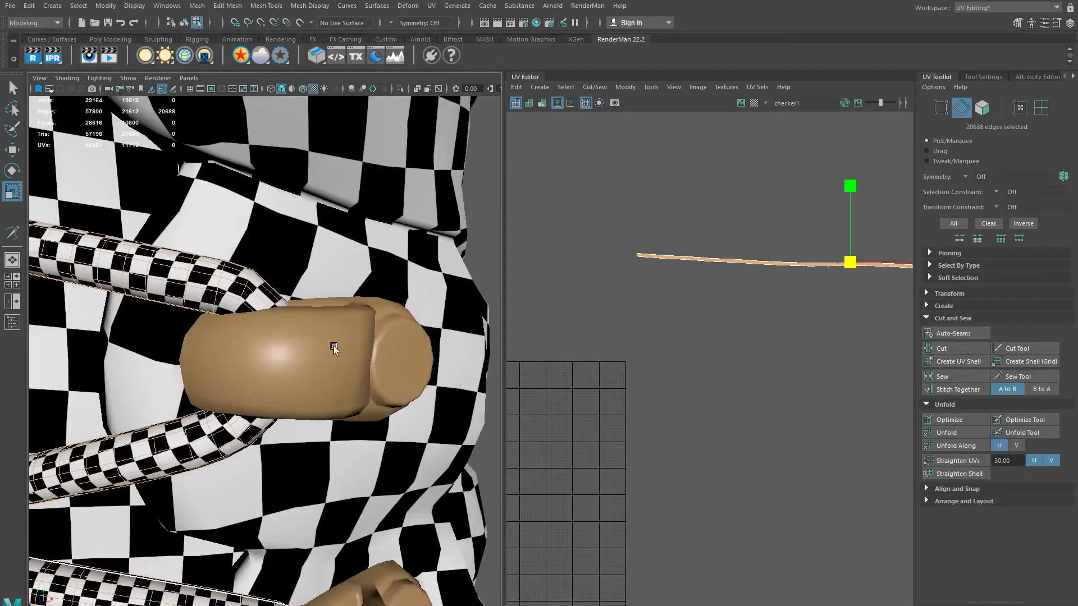
pyautogui.keyDown('alt'); pyautogui.moveTo(289, 348); pyautogui.dragTo(328, 432); pyautogui.keyUp('alt')
pyautogui.keyDown('alt'); pyautogui.moveTo(372, 486); pyautogui.dragTo(345, 293); pyautogui.keyUp('alt')
pyautogui.keyDown('alt'); pyautogui.moveTo(384, 469); pyautogui.dragTo(343, 329); pyautogui.keyUp('alt')
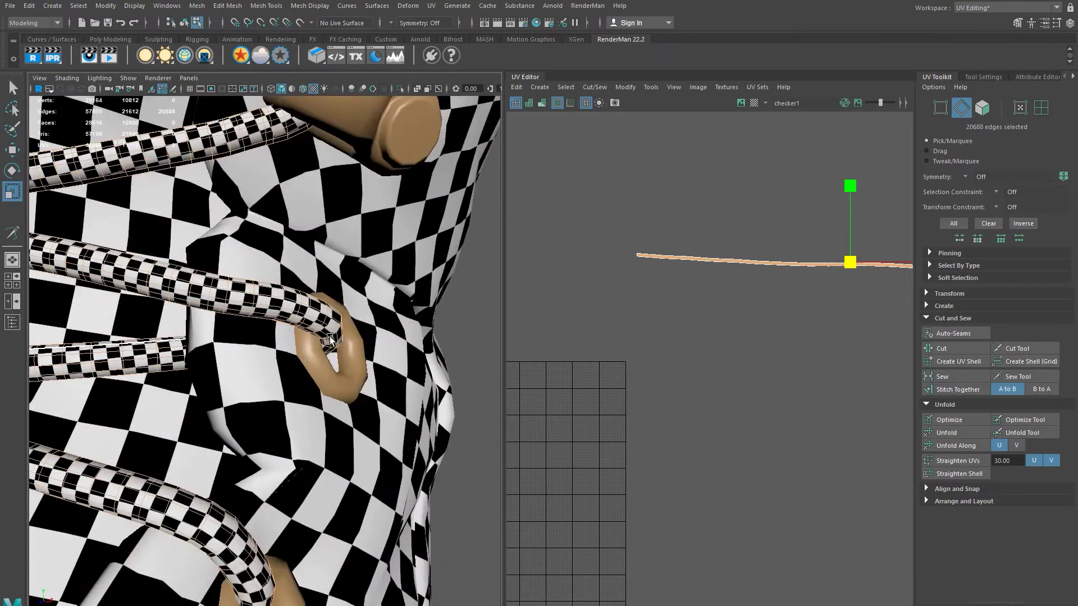
pyautogui.keyDown('alt'); pyautogui.moveTo(352, 413); pyautogui.dragTo(358, 340); pyautogui.keyUp('alt')
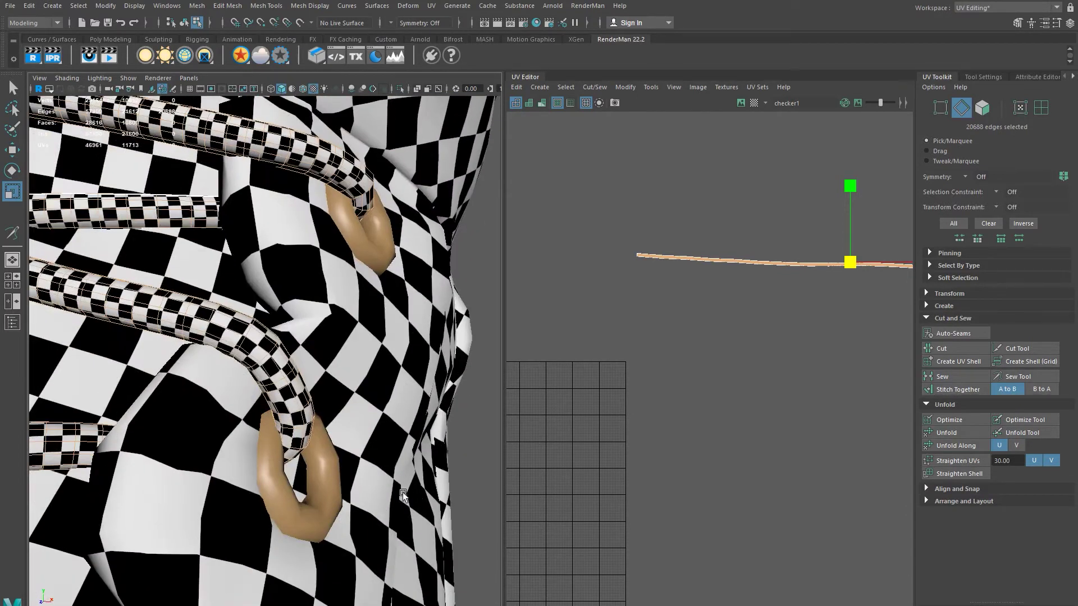
# Step: Isolate the laces and cut their UVs along the full edge loop around the bend beside the loose lace end
pyautogui.press('f')
pyautogui.press('F8')
pyautogui.press('F8')
pyautogui.hotkey('ctrl', '1')
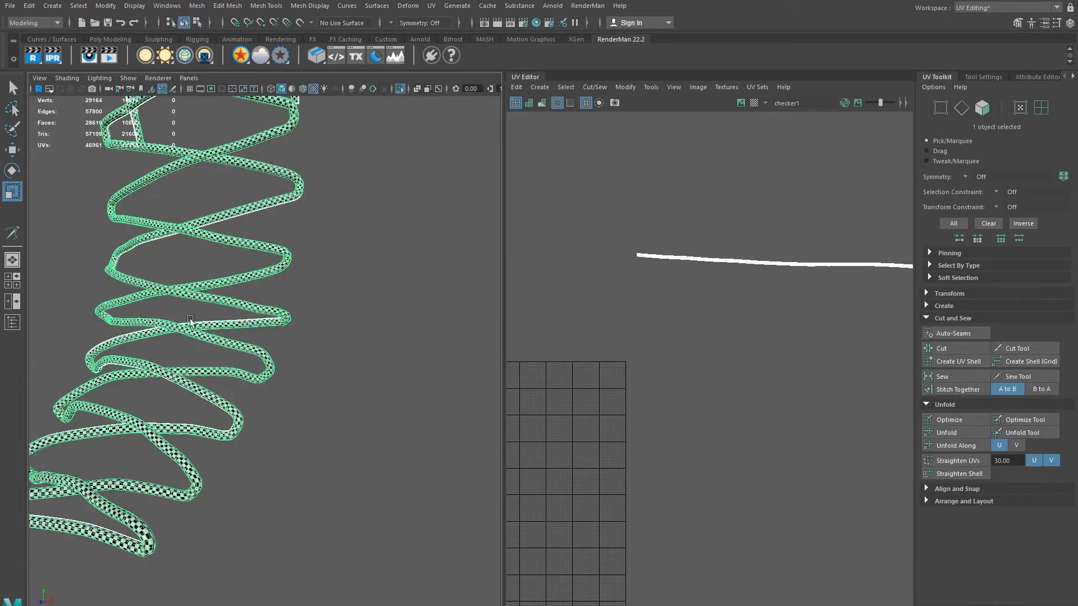
pyautogui.press('f')
pyautogui.scroll(6, 325, 465)
pyautogui.scroll(5, 340, 437)
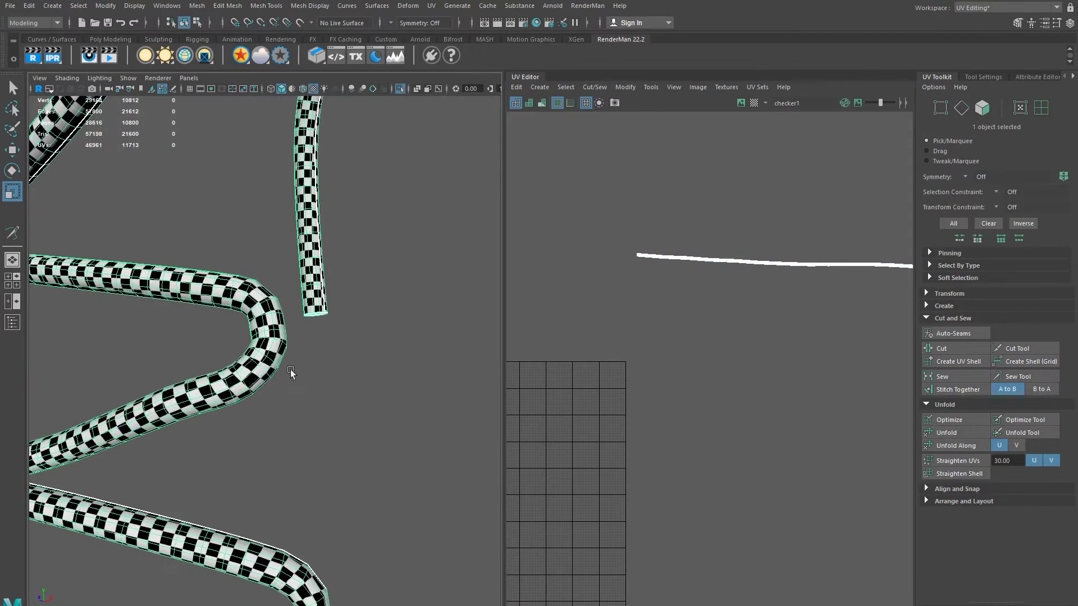
pyautogui.press('F10')
pyautogui.click(321, 460)
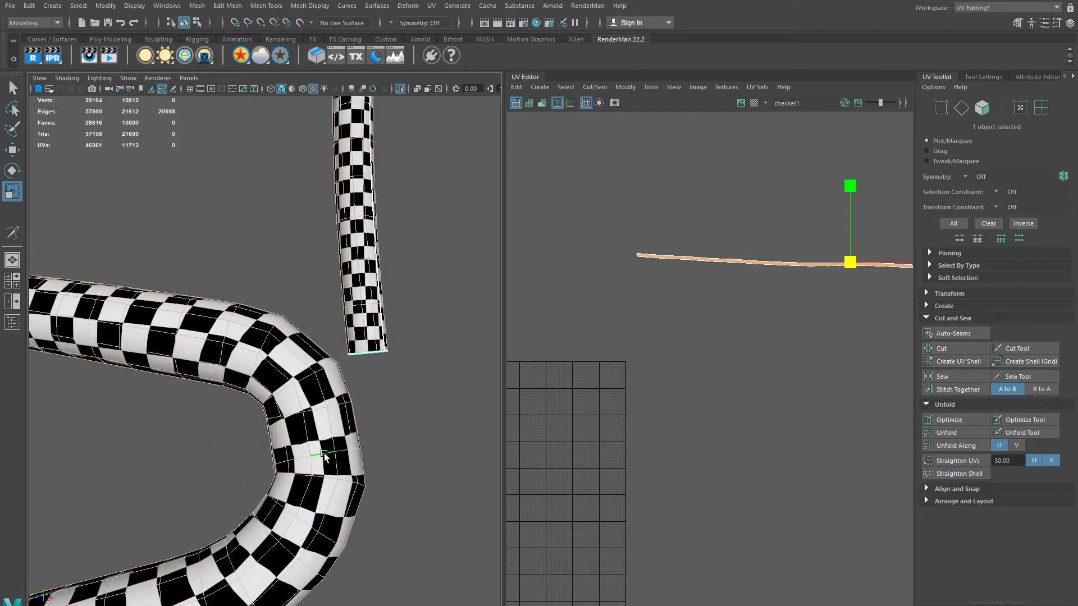
pyautogui.doubleClick(321, 459)
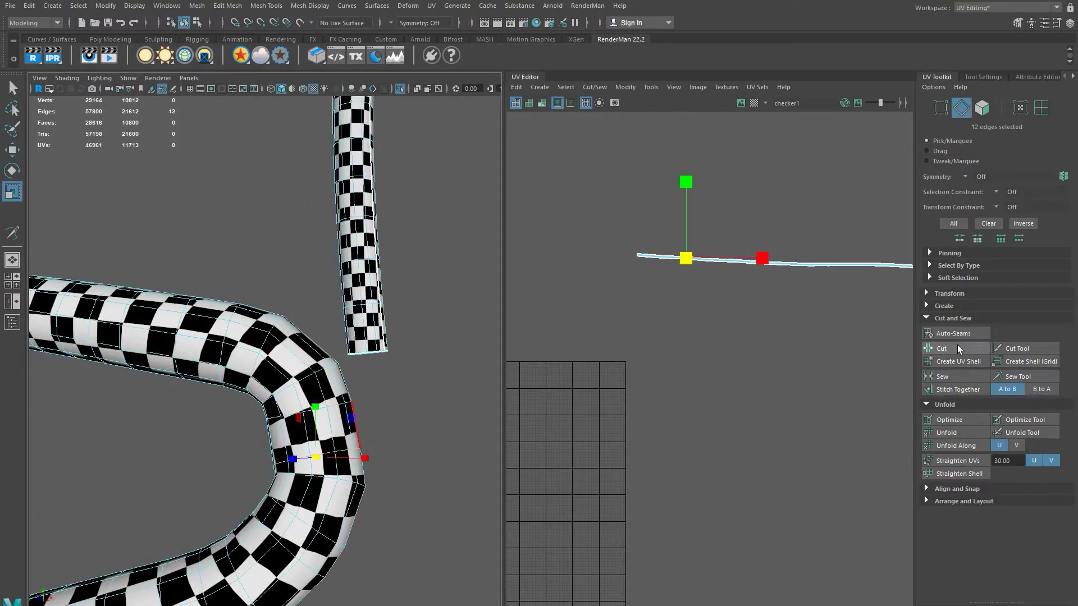
pyautogui.keyDown('alt'); pyautogui.moveTo(320, 414); pyautogui.dragTo(324, 387); pyautogui.keyUp('alt')
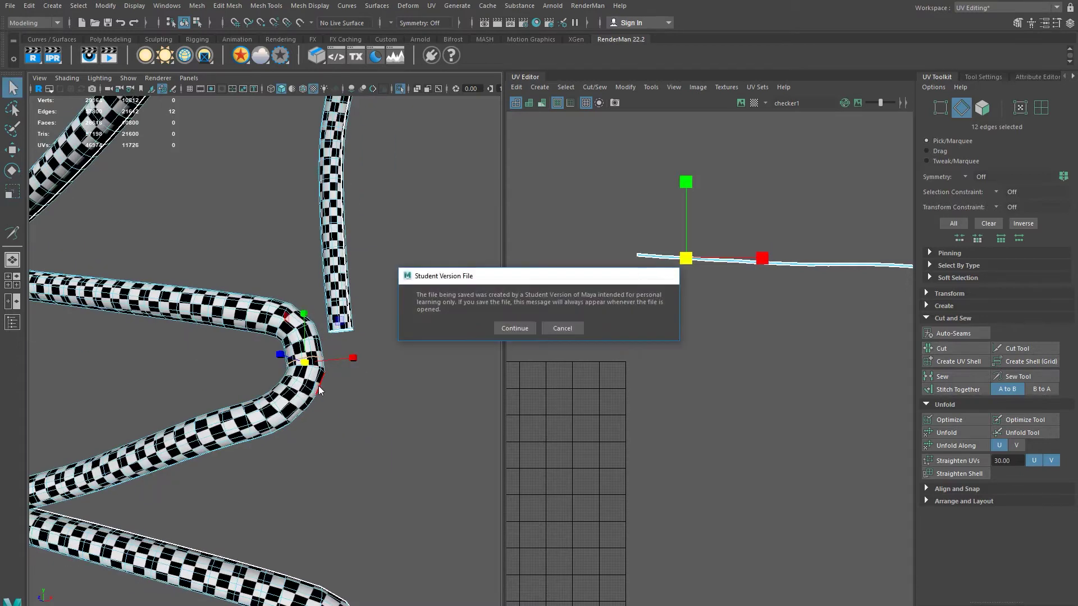
# Step: Cut the lace UVs along full edge loops around the second and third bends of the strand
pyautogui.keyDown('alt'); pyautogui.moveTo(217, 469); pyautogui.dragTo(354, 430); pyautogui.keyUp('alt')
pyautogui.press('w')
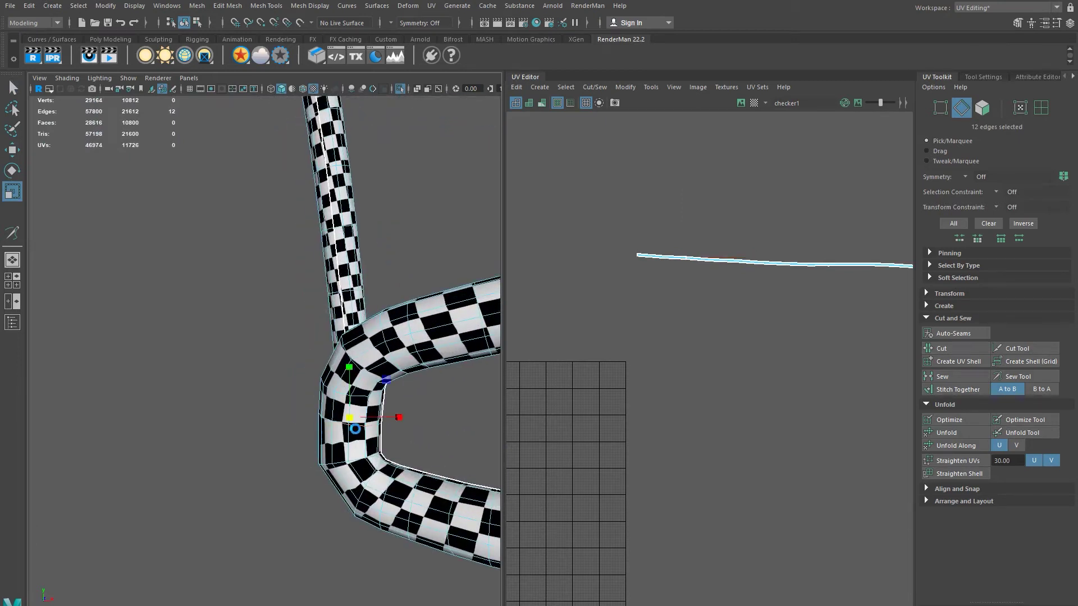
pyautogui.keyDown('alt'); pyautogui.moveTo(364, 455); pyautogui.dragTo(302, 409); pyautogui.keyUp('alt')
pyautogui.press('w')
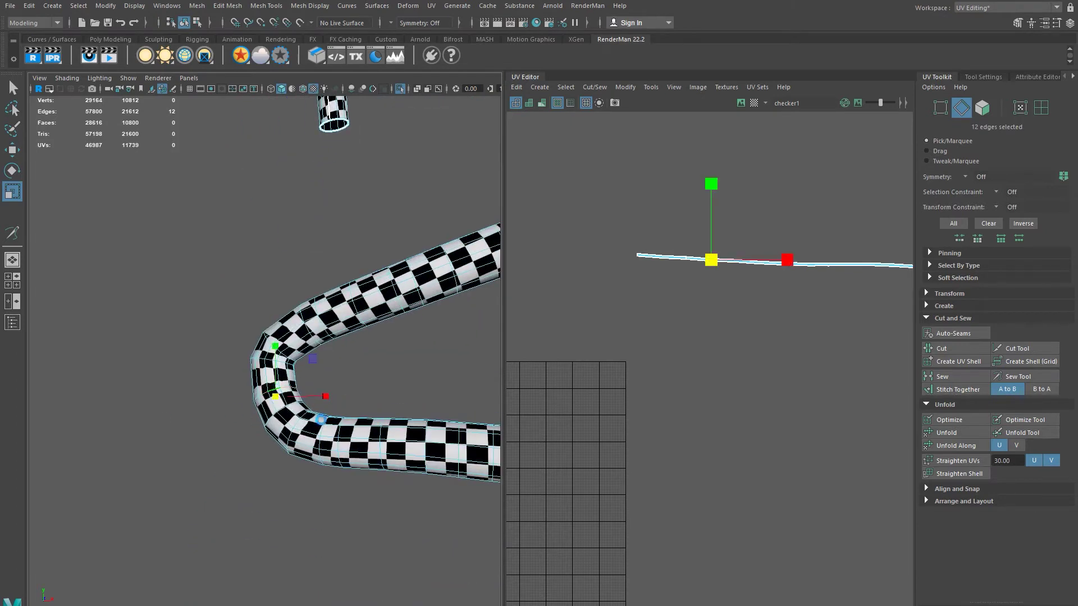
# Step: Cut the lace UVs along full edge loops around the fourth and fifth bends of the strand
pyautogui.keyDown('alt'); pyautogui.moveTo(347, 420); pyautogui.dragTo(349, 421); pyautogui.keyUp('alt')
pyautogui.scroll(5, 349, 421)
pyautogui.scroll(-5, 308, 455)
pyautogui.scroll(8, 294, 413)
pyautogui.keyDown('alt'); pyautogui.moveTo(338, 296); pyautogui.dragTo(364, 313); pyautogui.keyUp('alt')
pyautogui.click(364, 311)
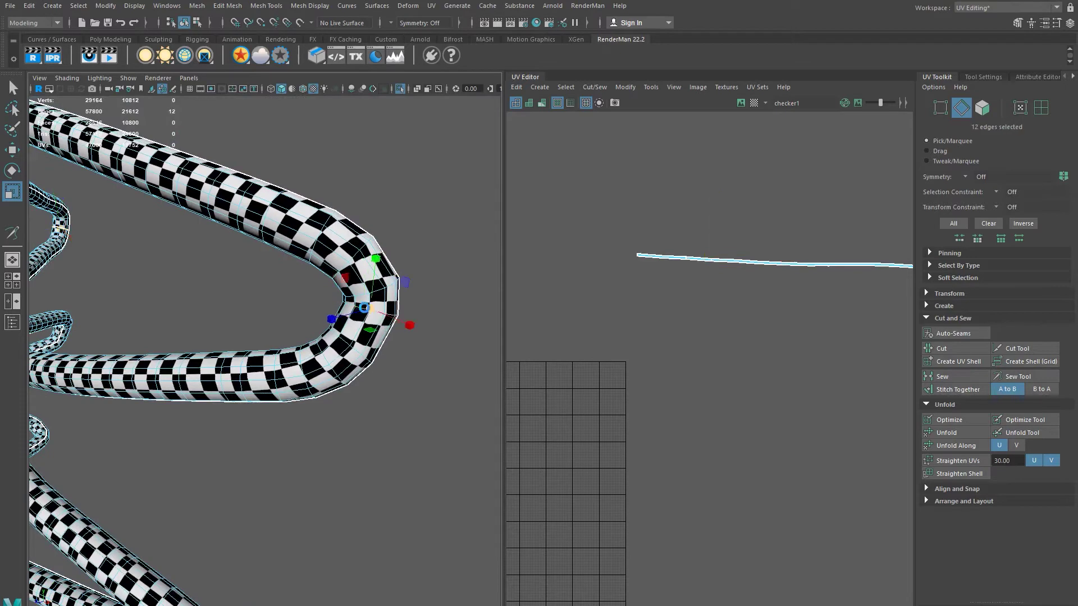
pyautogui.keyDown('alt'); pyautogui.moveTo(265, 459); pyautogui.dragTo(293, 425); pyautogui.keyUp('alt')
pyautogui.scroll(5, 368, 500)
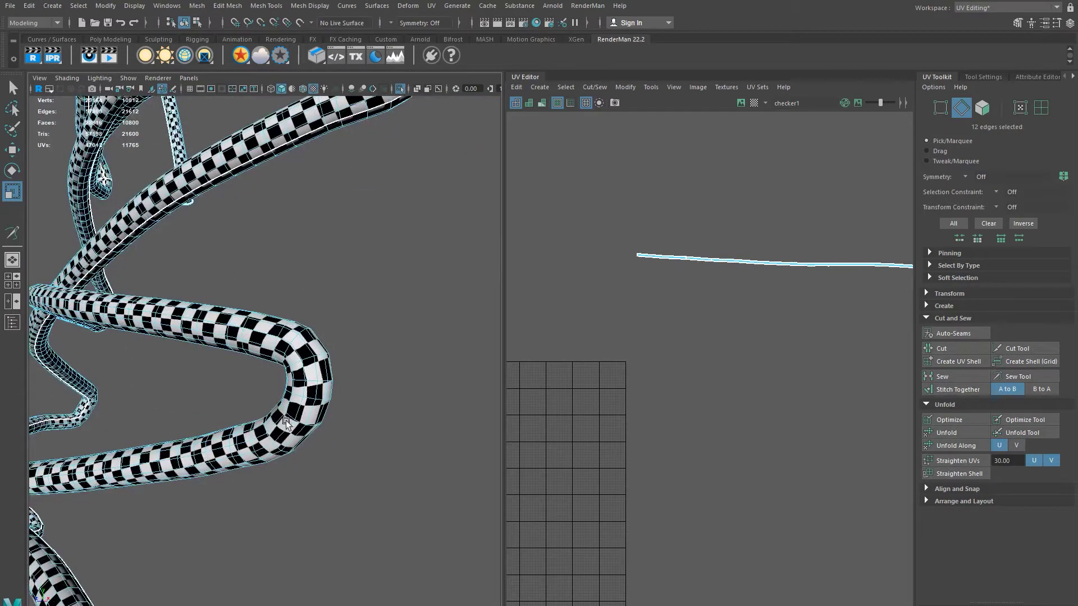
pyautogui.click(348, 452)
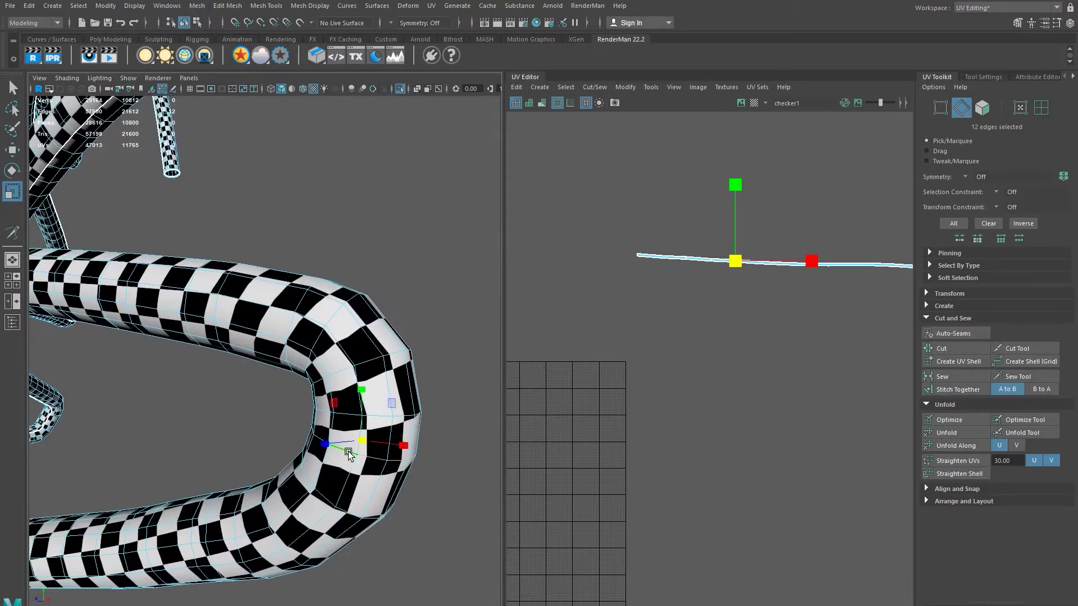
# Step: Cut the lace UVs along full edge loops around the sixth and seventh bends of the strand
pyautogui.keyDown('alt'); pyautogui.moveTo(348, 452); pyautogui.dragTo(152, 441, button='right'); pyautogui.keyUp('alt')
pyautogui.keyDown('alt'); pyautogui.moveTo(202, 446); pyautogui.dragTo(190, 416); pyautogui.keyUp('alt')
pyautogui.keyDown('alt'); pyautogui.moveTo(189, 415); pyautogui.dragTo(359, 489, button='right'); pyautogui.keyUp('alt')
pyautogui.keyDown('alt'); pyautogui.moveTo(393, 581); pyautogui.dragTo(346, 482, button='middle'); pyautogui.keyUp('alt')
pyautogui.press('w')
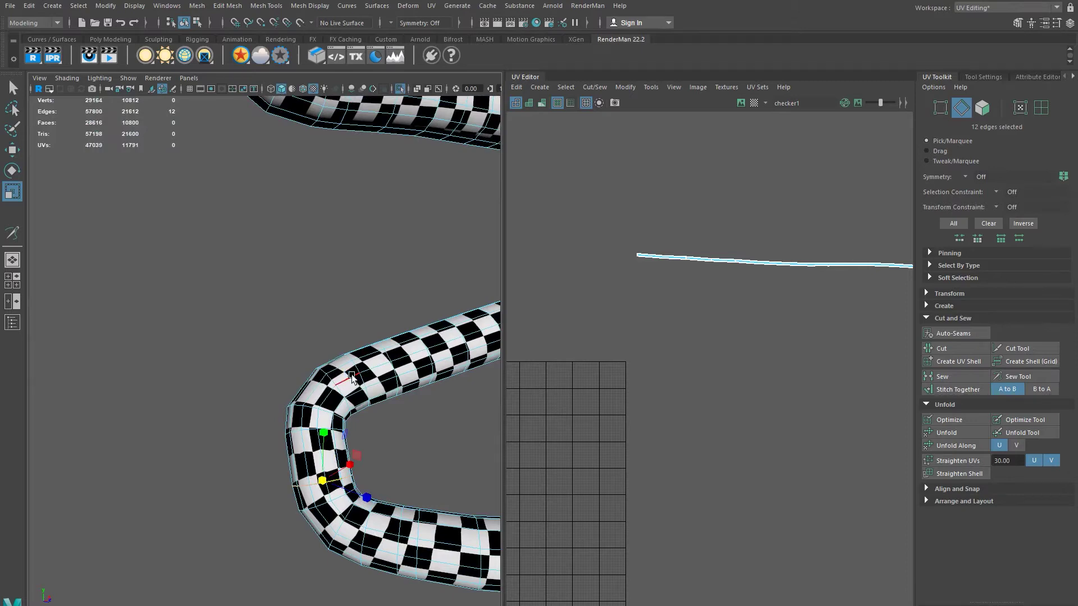
pyautogui.keyDown('alt'); pyautogui.moveTo(347, 309); pyautogui.dragTo(347, 382, button='middle'); pyautogui.keyUp('alt')
pyautogui.keyDown('alt'); pyautogui.moveTo(347, 382); pyautogui.dragTo(116, 315, button='right'); pyautogui.keyUp('alt')
pyautogui.keyDown('alt'); pyautogui.moveTo(116, 315); pyautogui.dragTo(200, 389); pyautogui.keyUp('alt')
pyautogui.scroll(5, 200, 389)
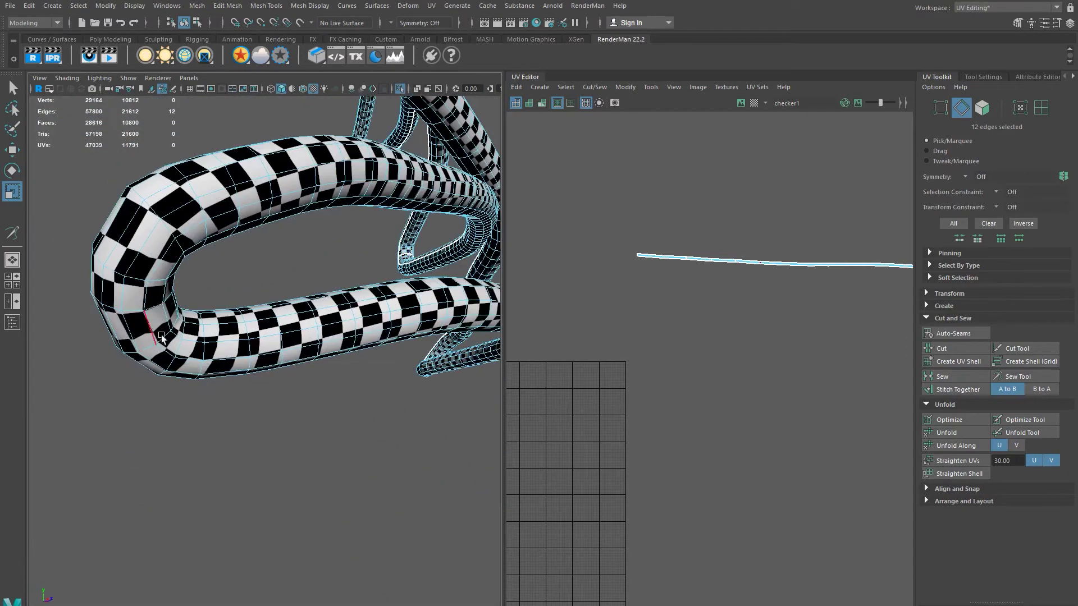
pyautogui.press('r')
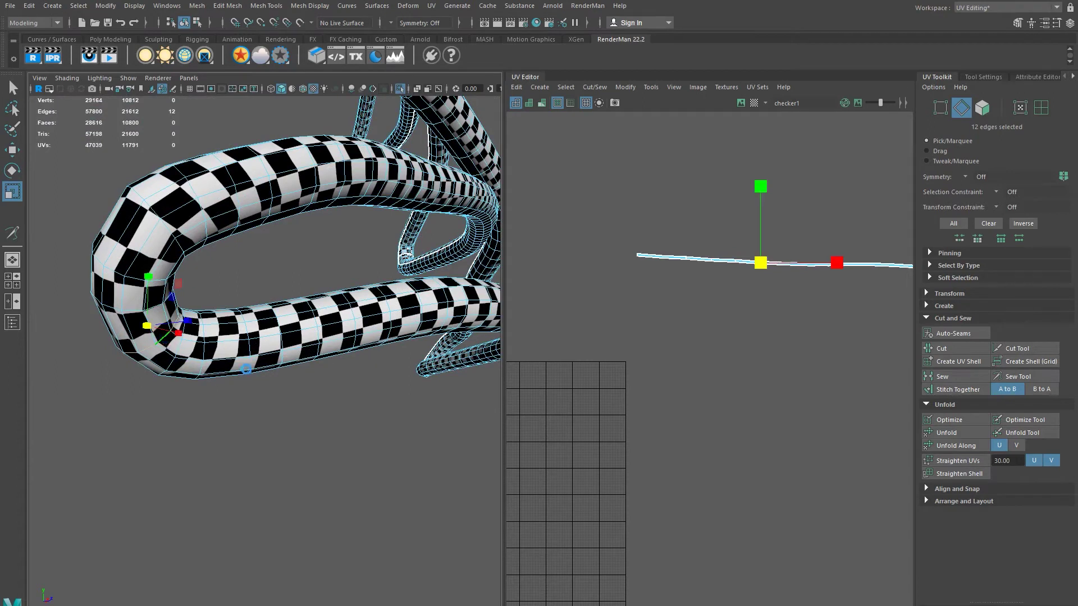
# Step: Cut the lace UVs along the full edge loop around the tight eighth bend of the strand
pyautogui.scroll(2, 218, 376)
pyautogui.scroll(-5, 253, 378)
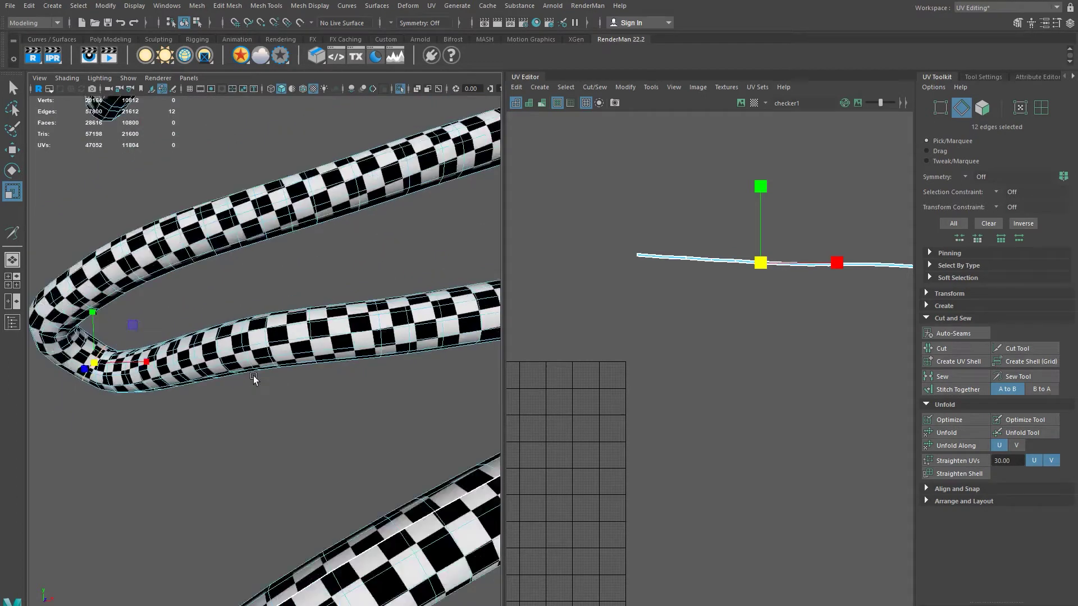
pyautogui.scroll(2, 284, 442)
pyautogui.scroll(4, 379, 386)
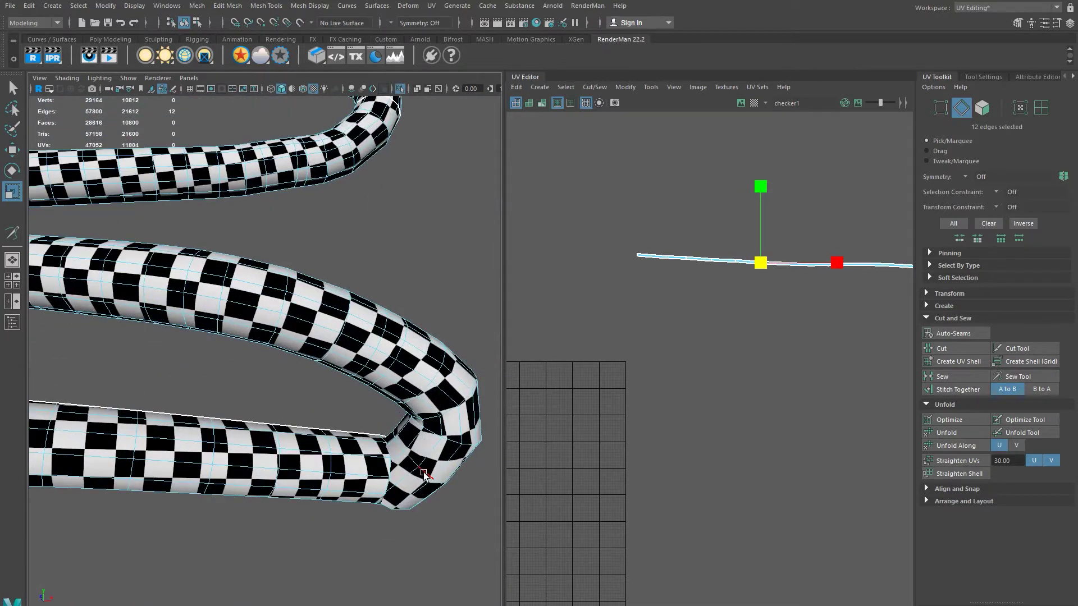
pyautogui.click(424, 475)
pyautogui.hotkey('shift', 'x')
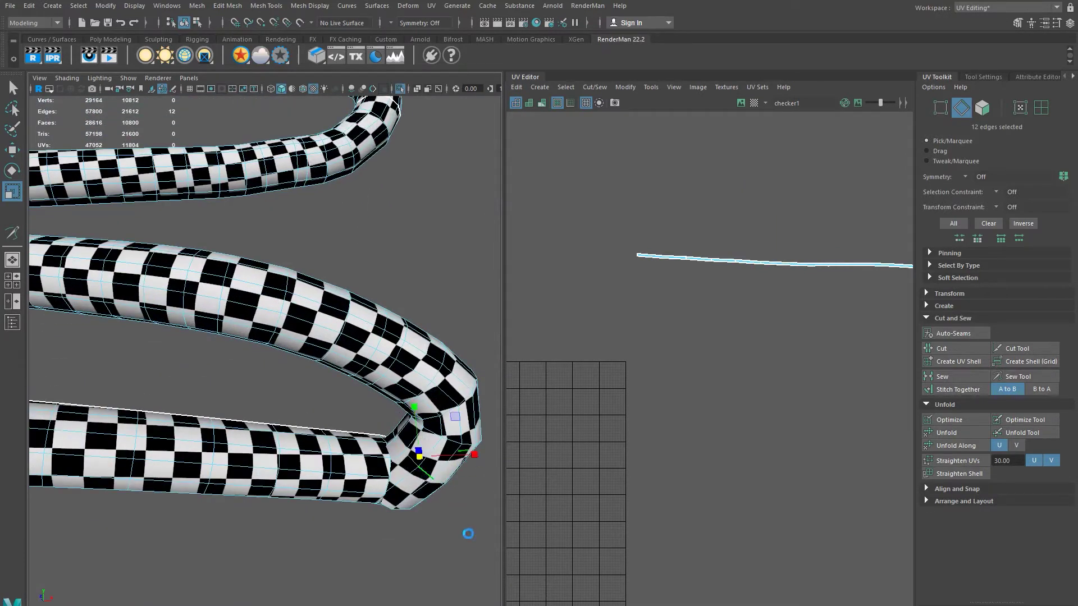
pyautogui.keyDown('alt'); pyautogui.moveTo(454, 528); pyautogui.dragTo(437, 523); pyautogui.keyUp('alt')
pyautogui.scroll(4, 275, 483)
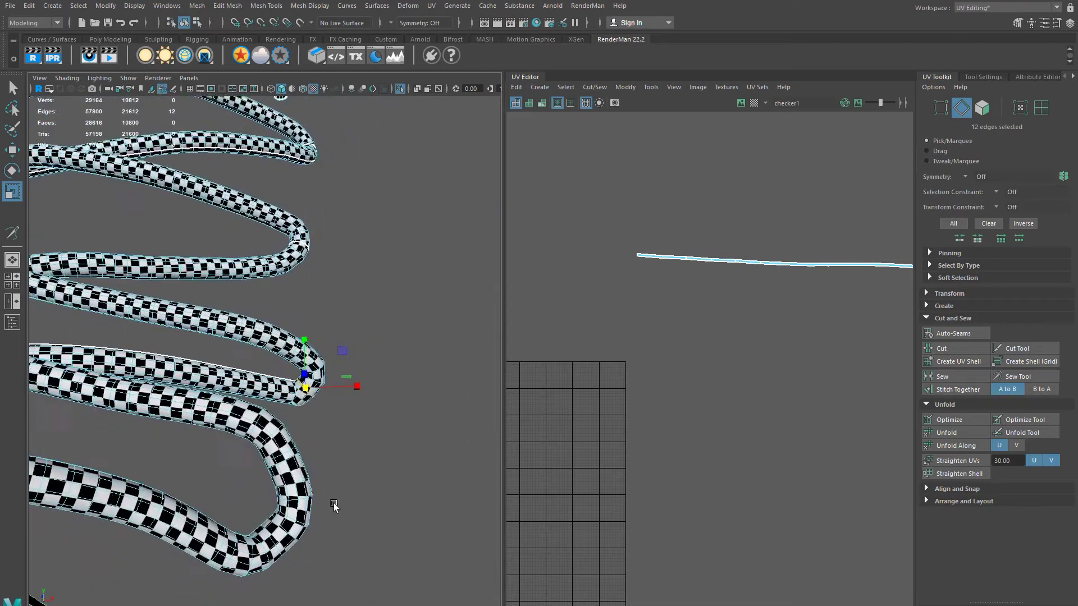
# Step: Cut the lace UVs along an edge loop at each of the next two bends, one on either side of the lacing
pyautogui.doubleClick(288, 519)
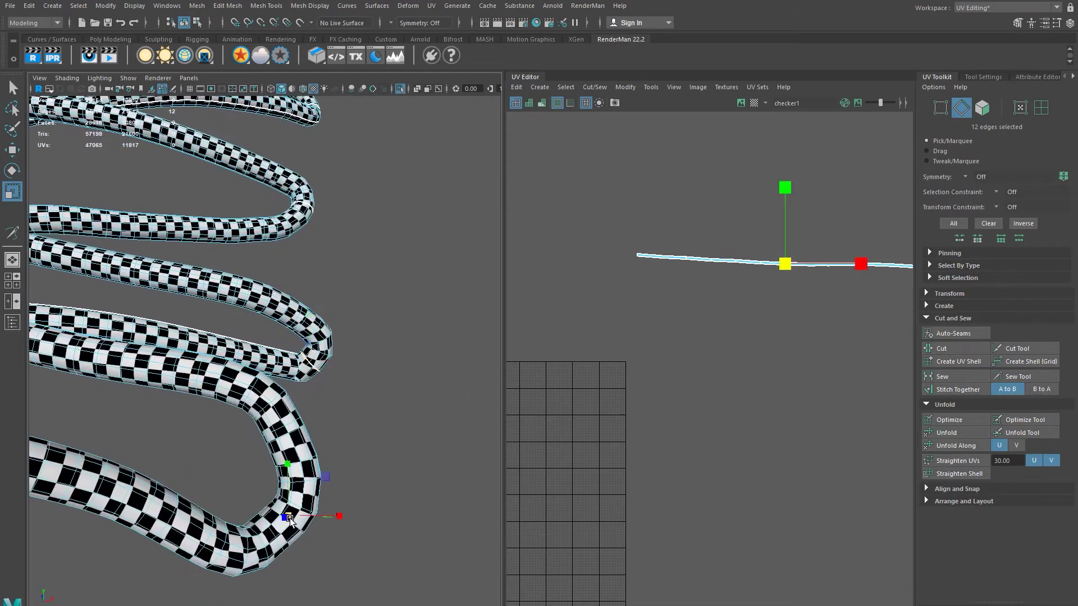
pyautogui.scroll(-3, 349, 558)
pyautogui.keyDown('alt'); pyautogui.moveTo(349, 558); pyautogui.dragTo(361, 422); pyautogui.keyUp('alt')
pyautogui.scroll(4, 328, 502)
pyautogui.doubleClick(263, 497)
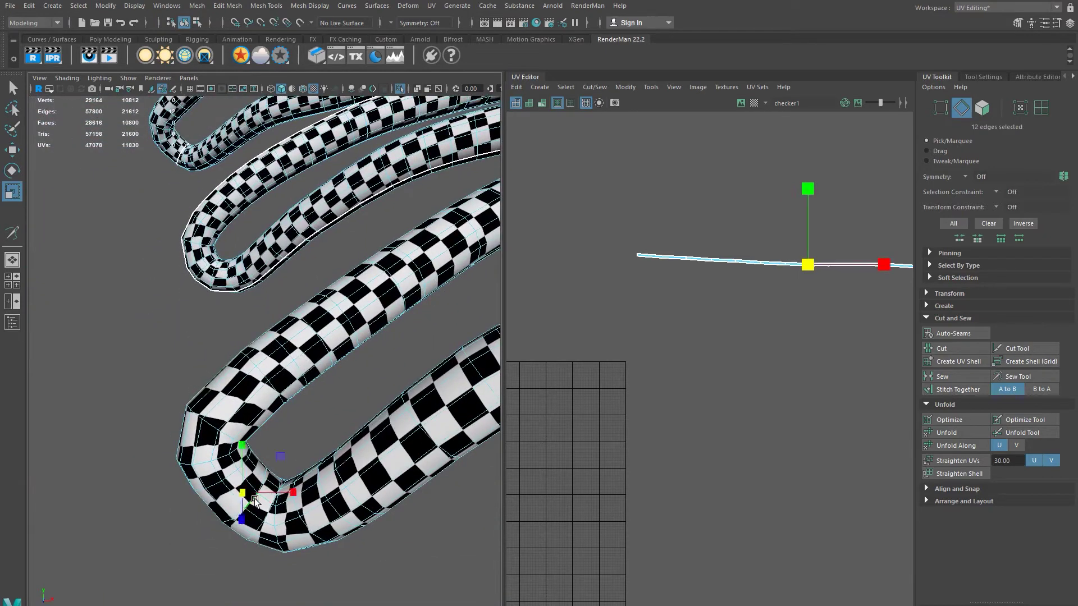
# Step: Cut the lace UVs along the edge loops at the next two bends further down the lacing
pyautogui.scroll(-5, 317, 517)
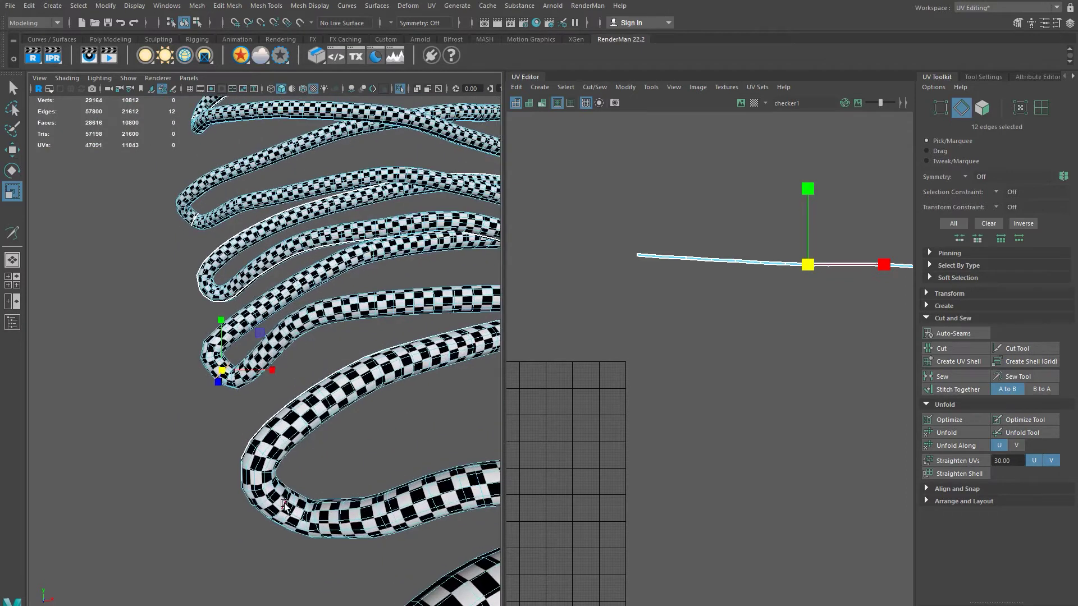
pyautogui.click(284, 502)
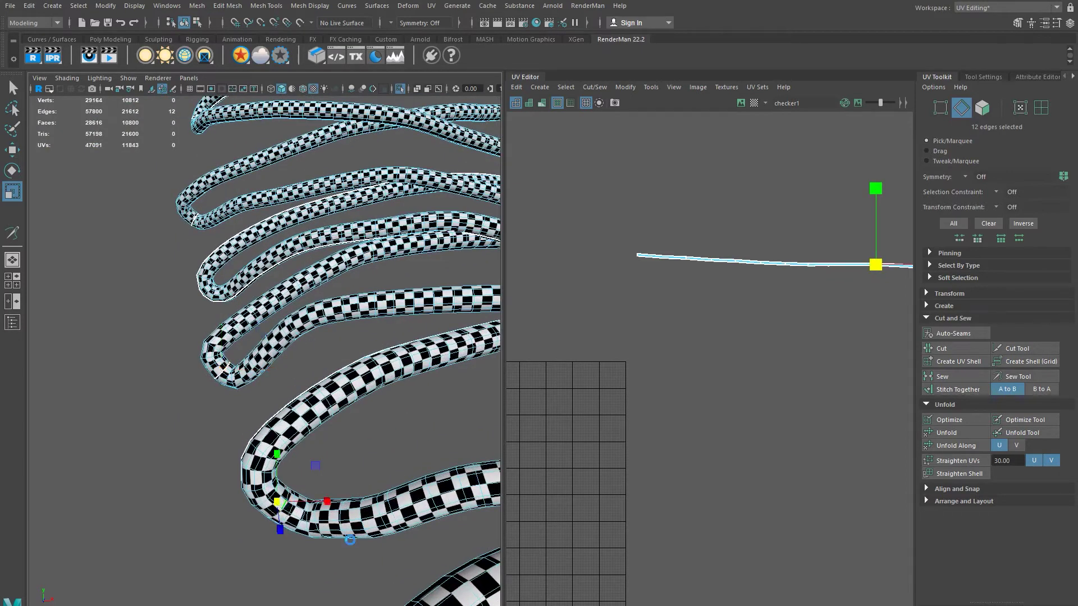
pyautogui.keyDown('alt'); pyautogui.moveTo(416, 569); pyautogui.dragTo(388, 502, button='middle'); pyautogui.keyUp('alt')
pyautogui.doubleClick(270, 458)
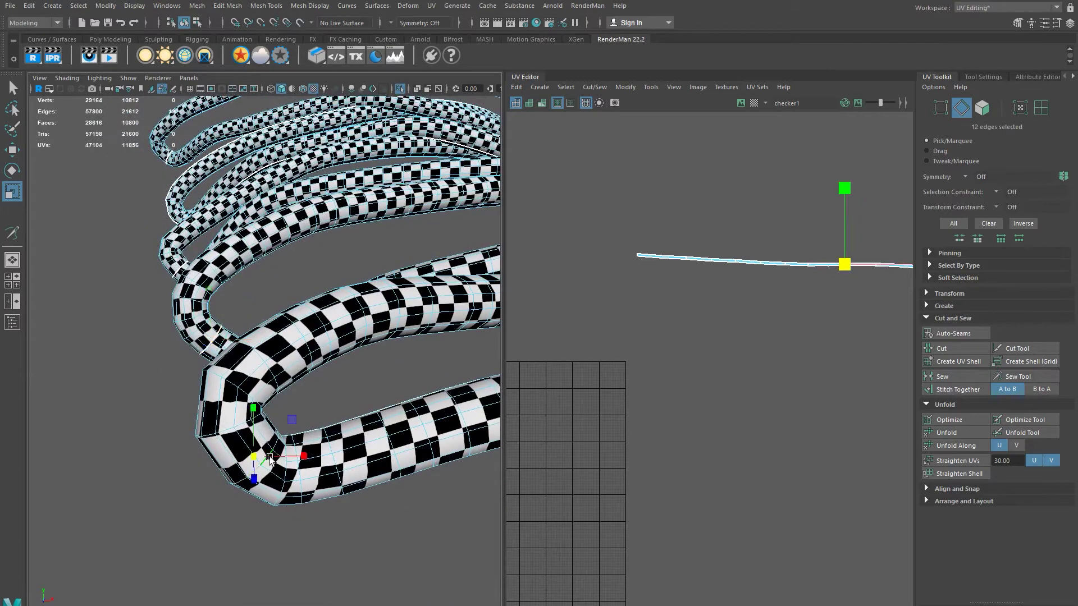
pyautogui.scroll(-10, 359, 456)
# Step: Continue down the lacing and cut the UVs along edge loops at the two following sharp bends
pyautogui.keyDown('alt'); pyautogui.moveTo(353, 465); pyautogui.dragTo(274, 477); pyautogui.keyUp('alt')
pyautogui.scroll(5, 309, 481)
pyautogui.scroll(10, 312, 484)
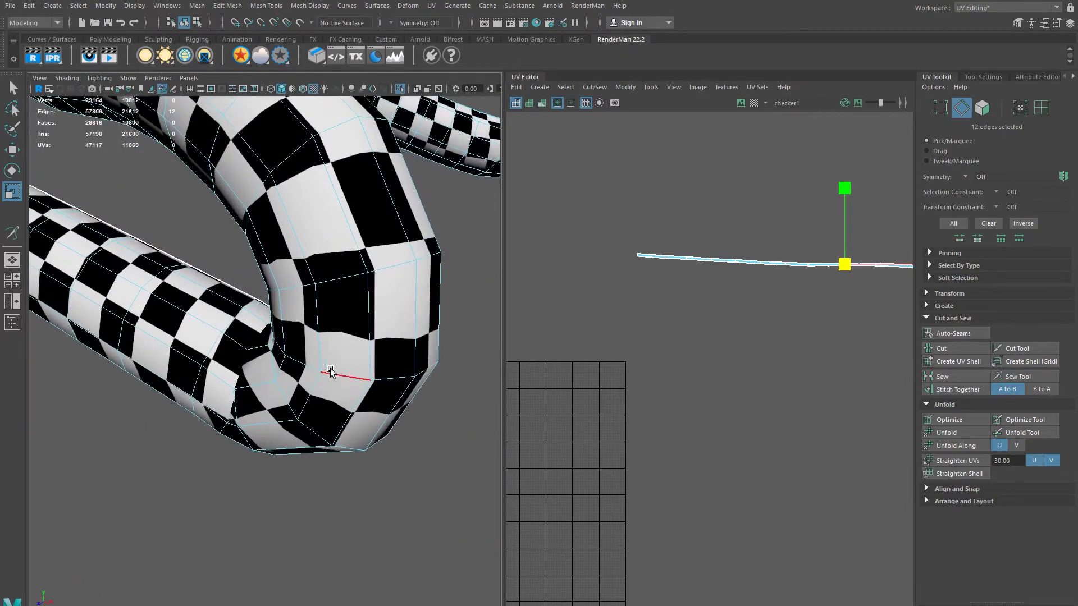
pyautogui.doubleClick(331, 371)
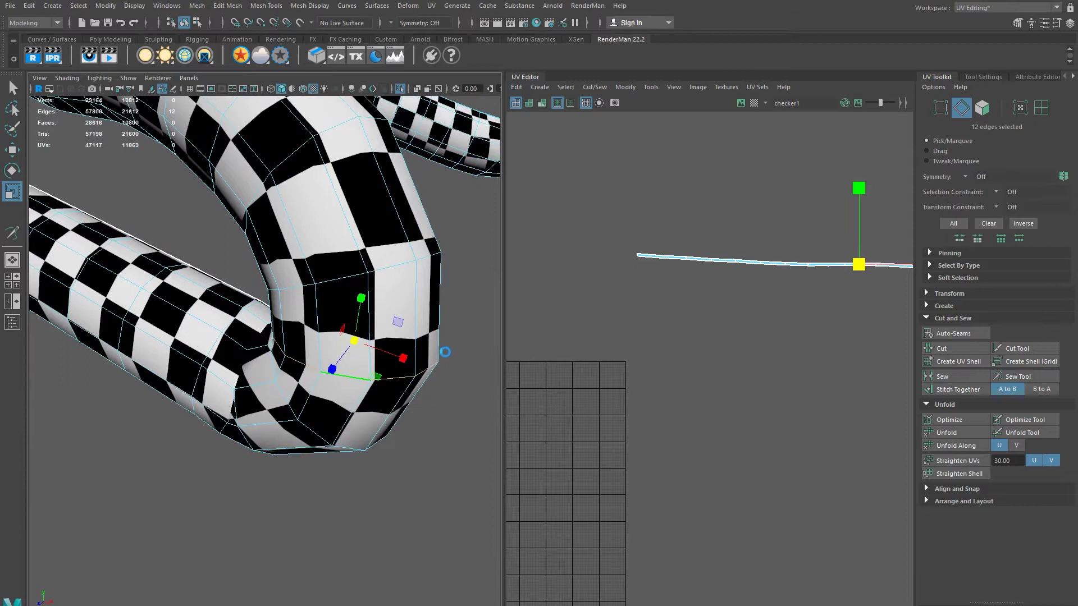
pyautogui.scroll(-8, 390, 393)
pyautogui.scroll(2, 319, 392)
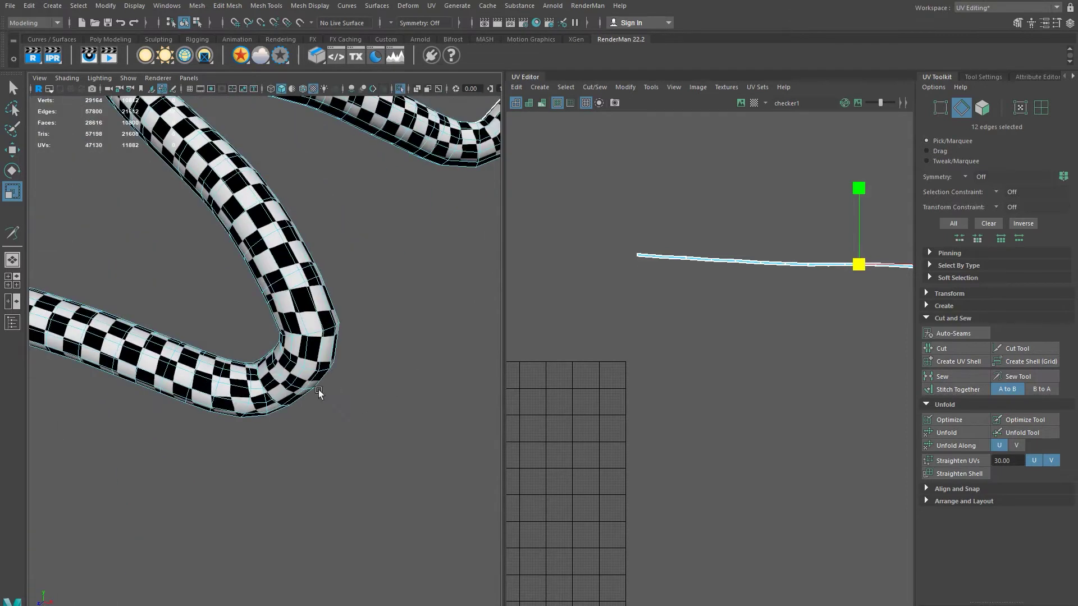
pyautogui.doubleClick(287, 385)
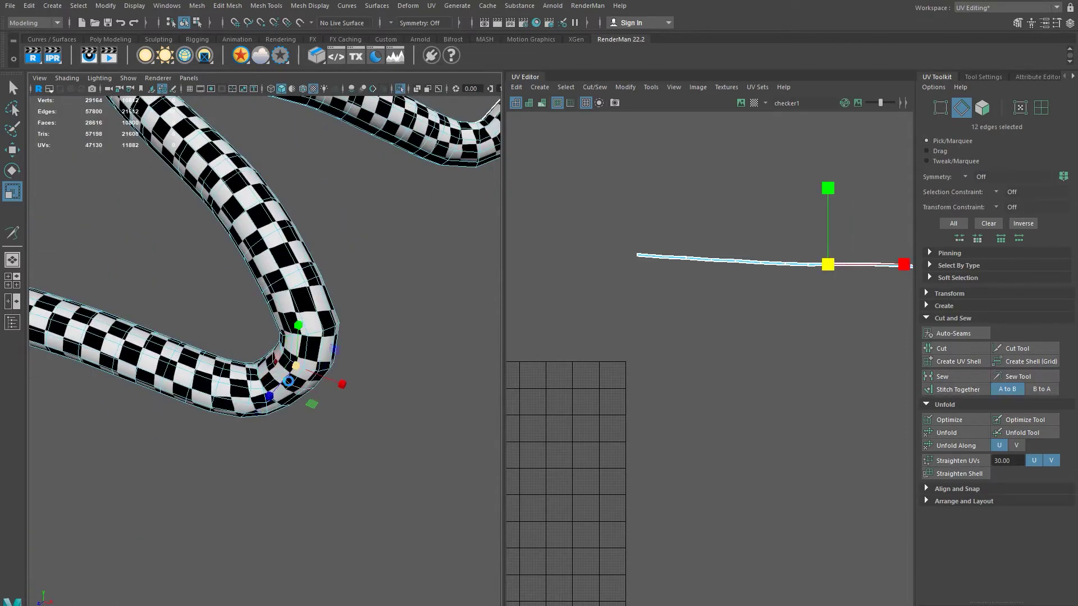
# Step: Cut the lace UVs along the edge loop at the last uncut bend near the toe
pyautogui.keyDown('alt'); pyautogui.moveTo(386, 288); pyautogui.dragTo(304, 398); pyautogui.keyUp('alt')
pyautogui.click(337, 364)
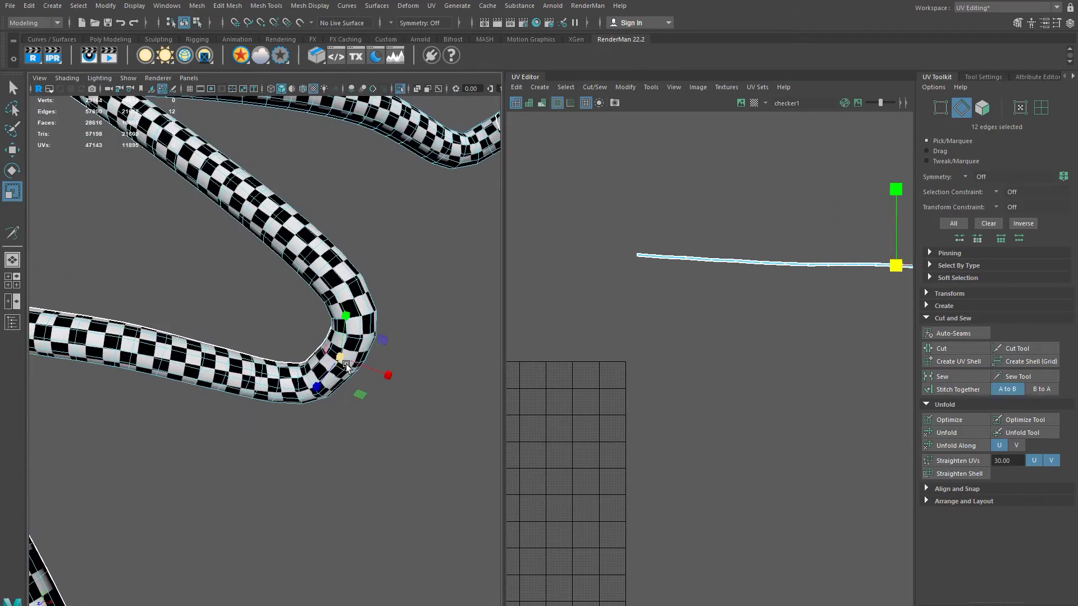
pyautogui.click(387, 356)
pyautogui.doubleClick(354, 360)
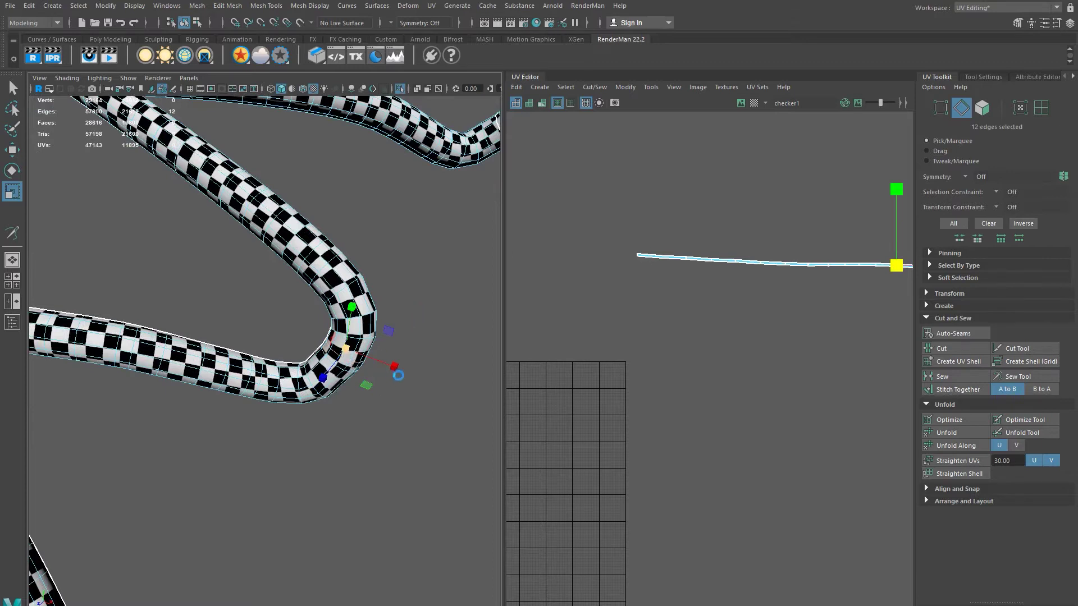
pyautogui.keyDown('alt'); pyautogui.moveTo(395, 377); pyautogui.dragTo(411, 388); pyautogui.keyUp('alt')
pyautogui.keyDown('alt'); pyautogui.moveTo(411, 387); pyautogui.dragTo(319, 342, button='right'); pyautogui.keyUp('alt')
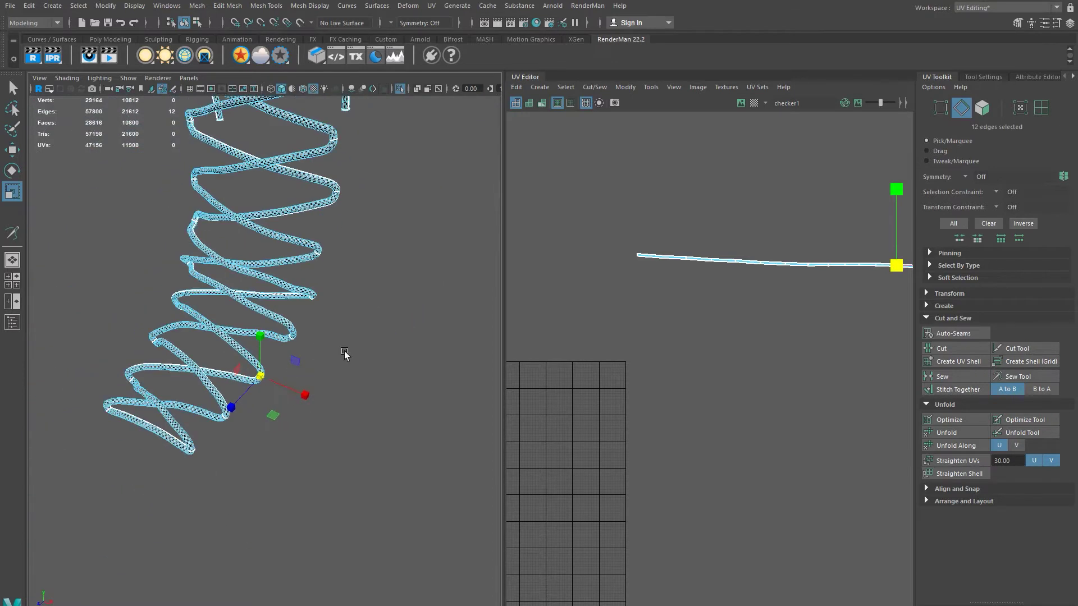
# Step: Enlarge the UV layout view and examine the seam cuts along the full length of the lace's UV strip
pyautogui.moveTo(506, 337); pyautogui.dragTo(273, 337)
pyautogui.keyDown('alt'); pyautogui.moveTo(491, 358); pyautogui.dragTo(689, 330, button='right'); pyautogui.keyUp('alt')
pyautogui.keyDown('alt'); pyautogui.moveTo(689, 329); pyautogui.dragTo(551, 467, button='middle'); pyautogui.keyUp('alt')
pyautogui.keyDown('alt'); pyautogui.moveTo(613, 388); pyautogui.dragTo(543, 427, button='middle'); pyautogui.keyUp('alt')
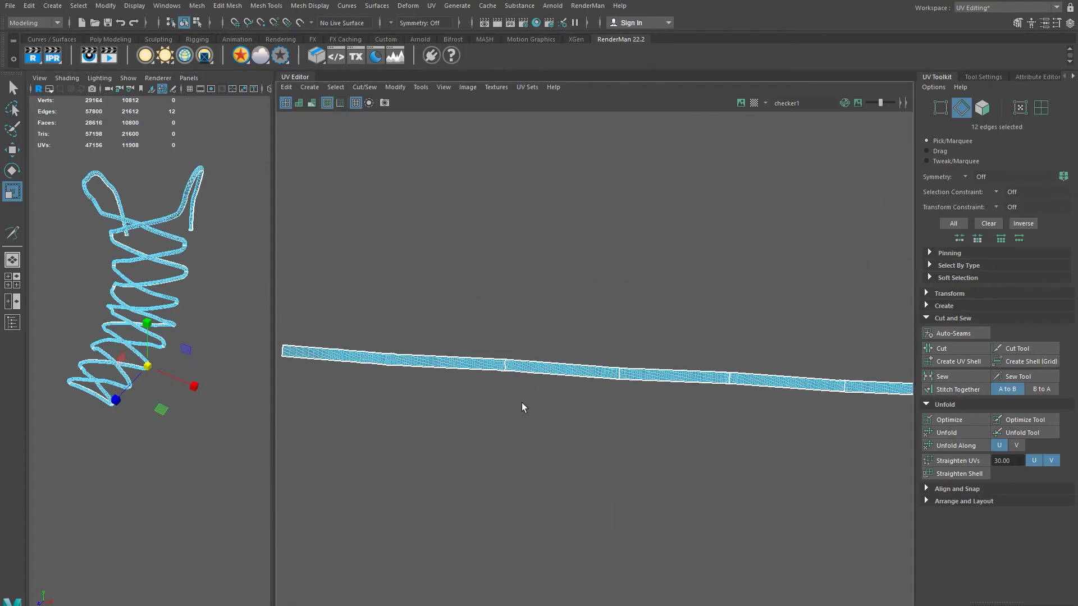
pyautogui.keyDown('alt'); pyautogui.moveTo(826, 400); pyautogui.dragTo(507, 413, button='middle'); pyautogui.keyUp('alt')
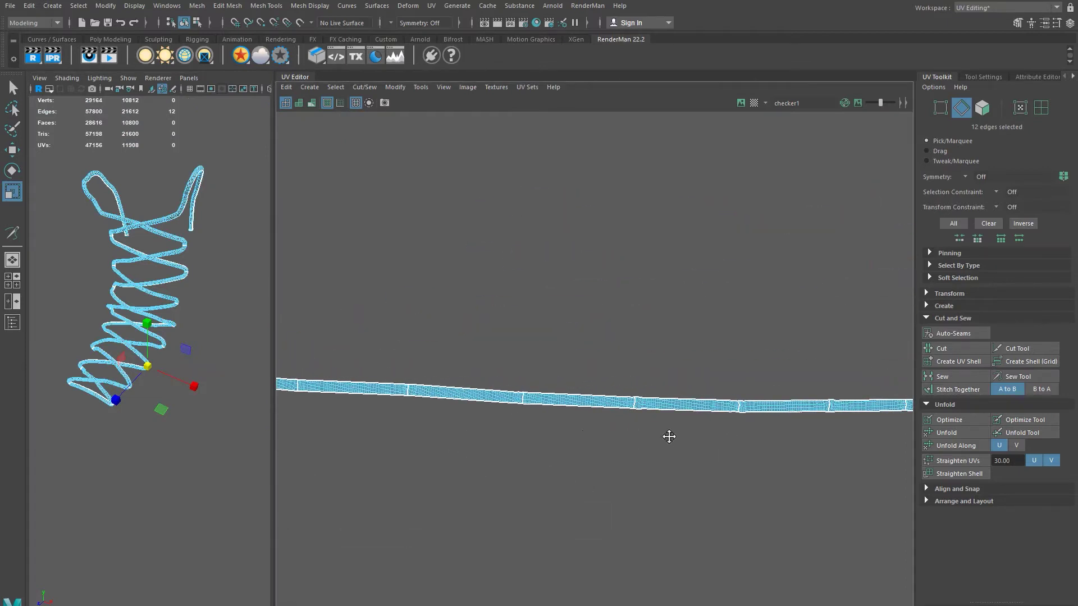
pyautogui.keyDown('alt'); pyautogui.moveTo(879, 435); pyautogui.dragTo(538, 441, button='middle'); pyautogui.keyUp('alt')
pyautogui.keyDown('alt'); pyautogui.moveTo(851, 456); pyautogui.dragTo(695, 459, button='middle'); pyautogui.keyUp('alt')
pyautogui.keyDown('alt'); pyautogui.moveTo(823, 466); pyautogui.dragTo(599, 460, button='middle'); pyautogui.keyUp('alt')
pyautogui.keyDown('alt'); pyautogui.moveTo(892, 486); pyautogui.dragTo(514, 466, button='middle'); pyautogui.keyUp('alt')
pyautogui.keyDown('alt'); pyautogui.moveTo(734, 491); pyautogui.dragTo(699, 497, button='middle'); pyautogui.keyUp('alt')
pyautogui.keyDown('alt'); pyautogui.moveTo(806, 503); pyautogui.dragTo(534, 432, button='right'); pyautogui.keyUp('alt')
pyautogui.keyDown('alt'); pyautogui.moveTo(452, 461); pyautogui.dragTo(830, 423, button='middle'); pyautogui.keyUp('alt')
pyautogui.moveTo(560, 443)
pyautogui.keyDown('alt'); pyautogui.mouseDown(button='middle')
pyautogui.moveTo(753, 467)
pyautogui.moveTo(628, 424)
pyautogui.mouseUp(button='middle'); pyautogui.keyUp('alt')
pyautogui.keyDown('alt'); pyautogui.moveTo(498, 442); pyautogui.dragTo(653, 520, button='right'); pyautogui.keyUp('alt')
pyautogui.keyDown('alt'); pyautogui.moveTo(433, 368); pyautogui.dragTo(487, 425, button='right'); pyautogui.keyUp('alt')
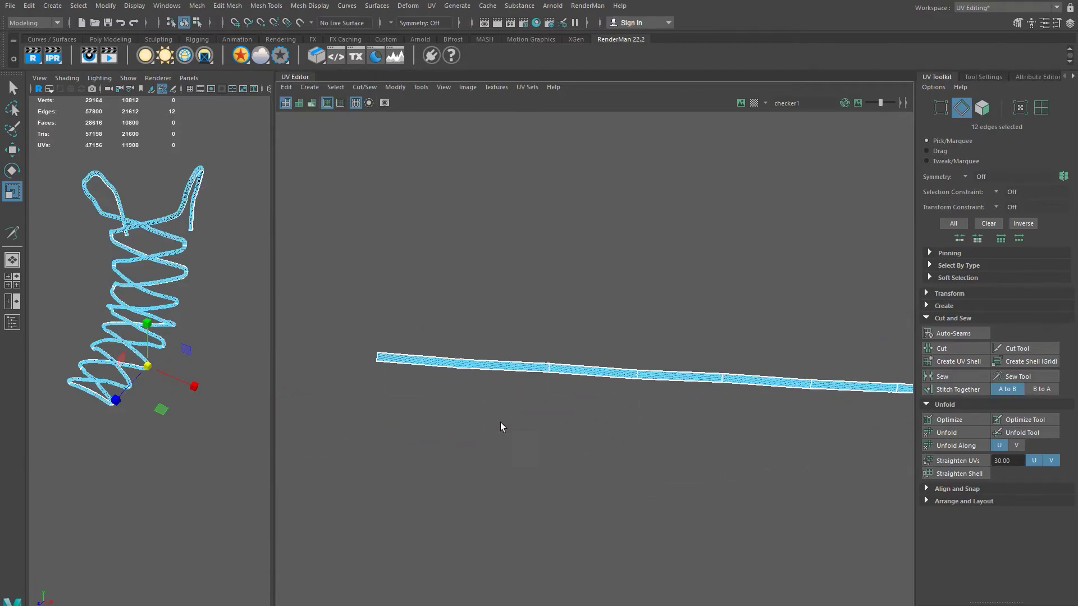
# Step: Select the UV shell after the long end segment and move it out of the strip to below that segment
pyautogui.keyDown('alt'); pyautogui.moveTo(591, 376); pyautogui.dragTo(593, 392, button='middle'); pyautogui.keyUp('alt')
pyautogui.moveTo(608, 387); pyautogui.dragTo(576, 360, button='right')
pyautogui.moveTo(595, 389); pyautogui.dragTo(495, 429)
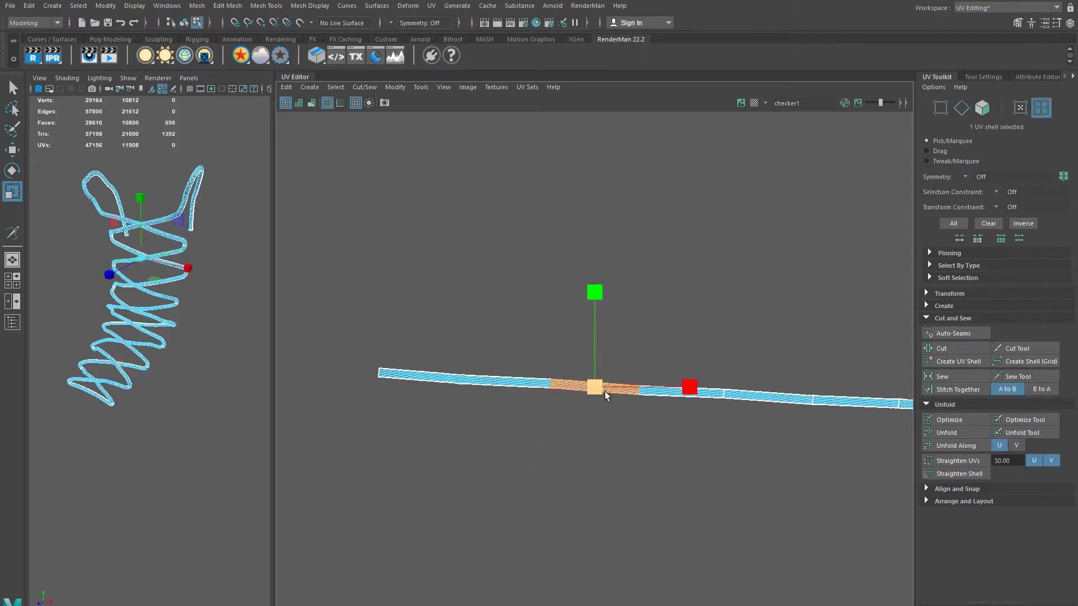
pyautogui.press('w')
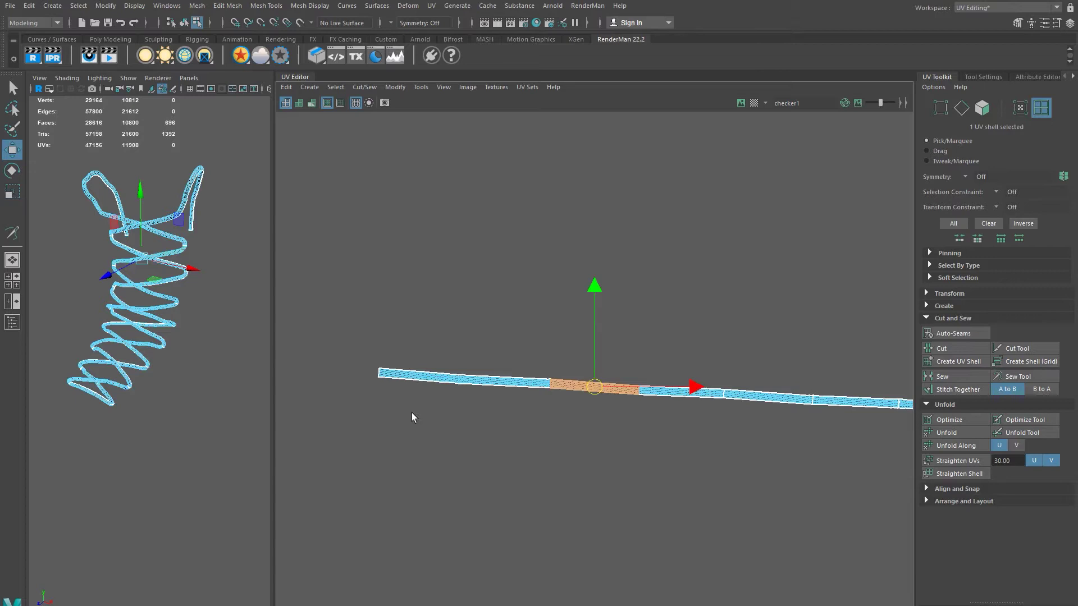
pyautogui.moveTo(594, 386); pyautogui.dragTo(565, 423)
pyautogui.moveTo(473, 411); pyautogui.dragTo(457, 411)
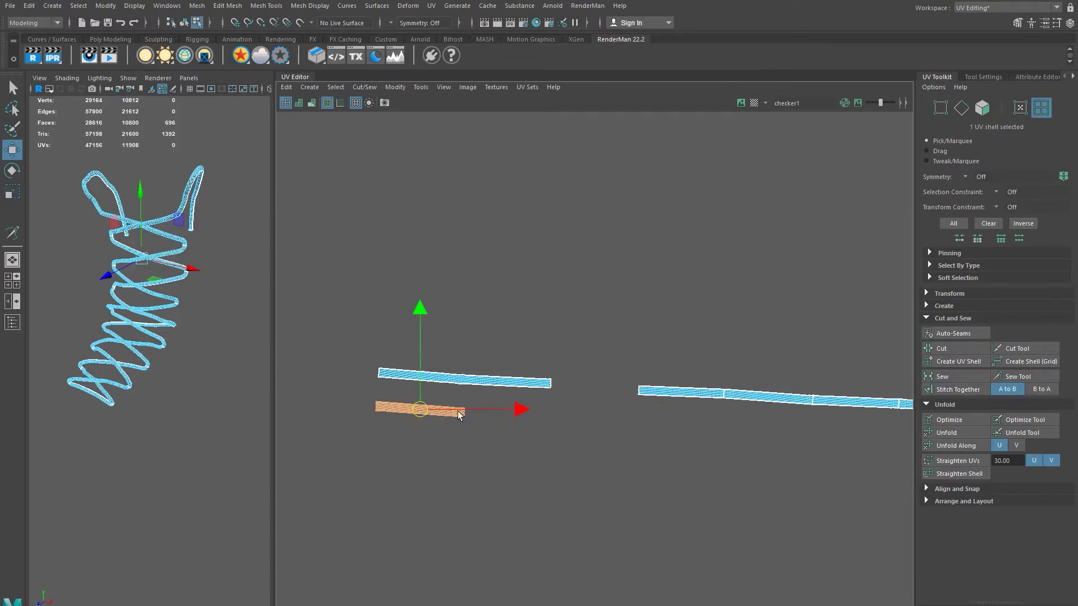
# Step: Adjust the detached UV shell so it lies close beneath the strip's long end segment
pyautogui.click(471, 381)
pyautogui.moveTo(567, 415); pyautogui.dragTo(468, 404)
pyautogui.click(453, 412)
pyautogui.moveTo(429, 402); pyautogui.dragTo(429, 402)
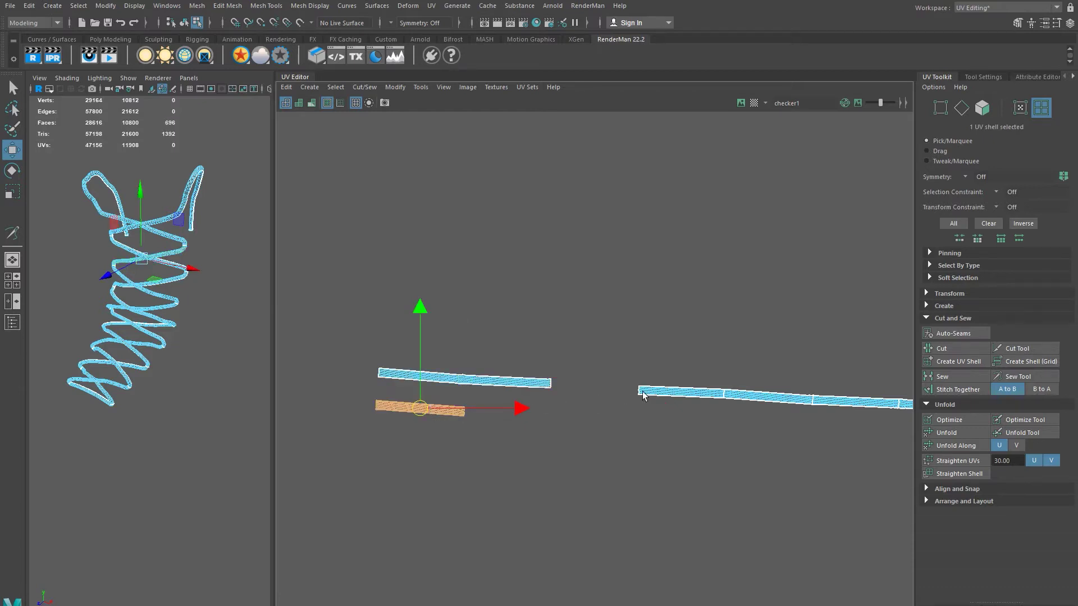
pyautogui.hotkey('ctrl', 'z')
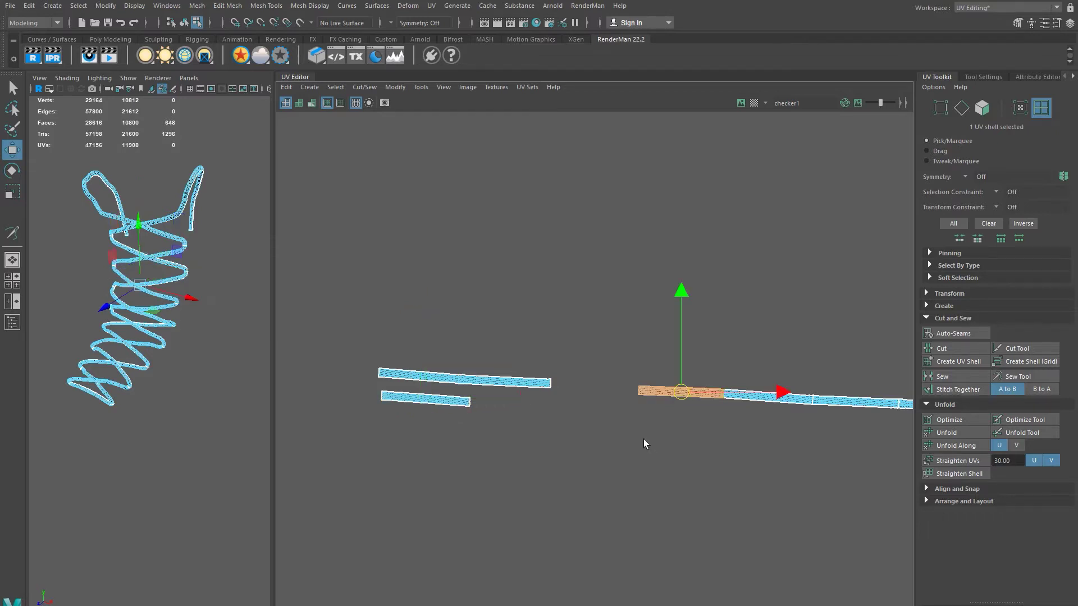
# Step: Return the laces to object mode and delete their construction history
pyautogui.click(1072, 77)
pyautogui.click(1015, 77)
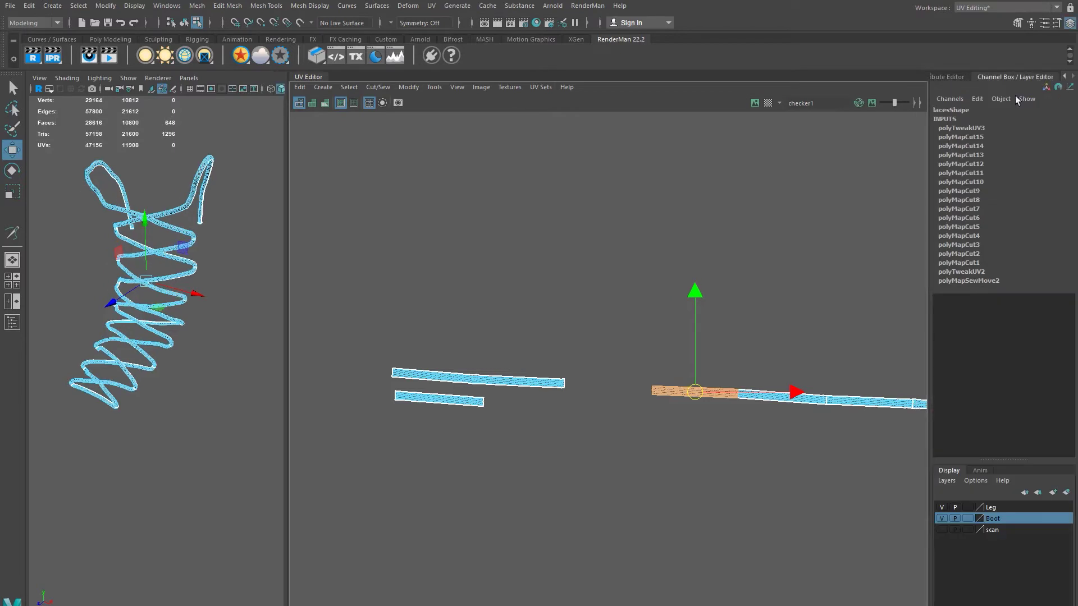
pyautogui.moveTo(190, 236); pyautogui.dragTo(241, 211, button='right')
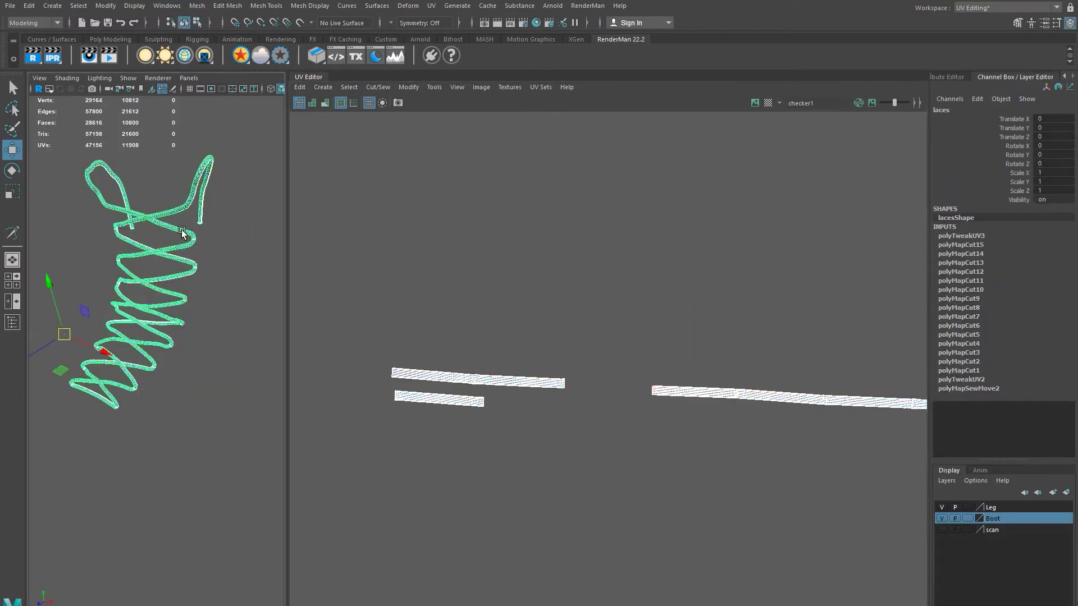
pyautogui.hotkey('alt', 'shift', 'd')
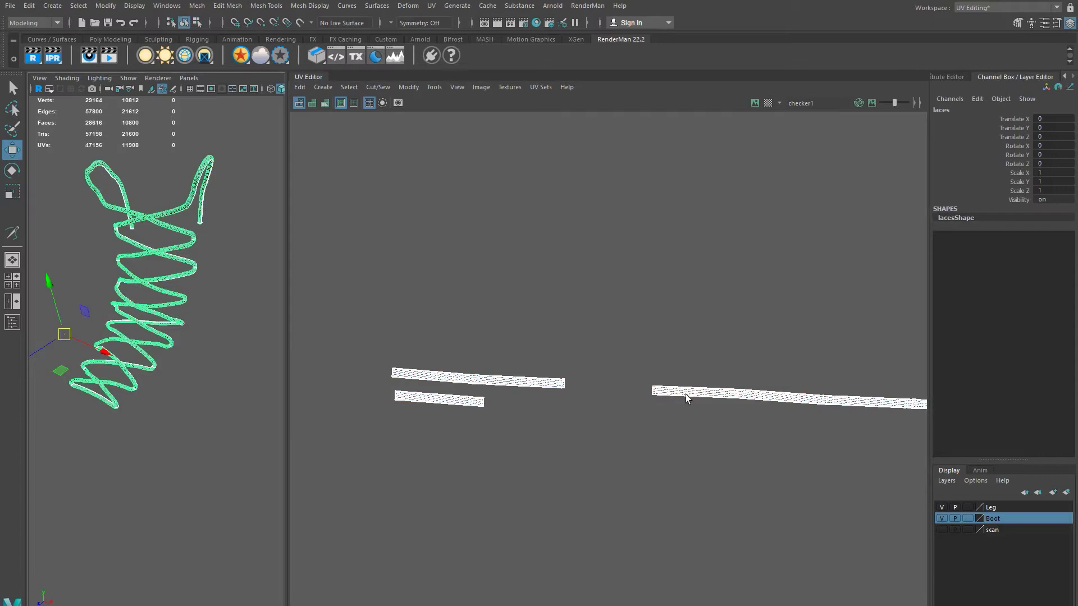
# Step: In UV shell mode, move the next lace shell beside the detached one to complete the second row
pyautogui.keyDown('alt'); pyautogui.moveTo(505, 197); pyautogui.dragTo(802, 355, button='right'); pyautogui.keyUp('alt')
pyautogui.keyDown('alt'); pyautogui.moveTo(801, 355); pyautogui.dragTo(741, 197, button='middle'); pyautogui.keyUp('alt')
pyautogui.keyDown('alt'); pyautogui.moveTo(789, 229); pyautogui.dragTo(747, 348, button='right'); pyautogui.keyUp('alt')
pyautogui.moveTo(178, 247); pyautogui.dragTo(222, 231, button='right')
pyautogui.moveTo(536, 311); pyautogui.dragTo(467, 295, button='right')
pyautogui.click(776, 340)
pyautogui.moveTo(793, 338); pyautogui.dragTo(547, 352)
# Step: Move the next two lace UV shells off the strip to form a third row side by side
pyautogui.keyDown('alt'); pyautogui.moveTo(639, 393); pyautogui.dragTo(539, 349, button='right'); pyautogui.keyUp('alt')
pyautogui.keyDown('alt'); pyautogui.moveTo(909, 476); pyautogui.dragTo(719, 403, button='middle'); pyautogui.keyUp('alt')
pyautogui.keyDown('alt'); pyautogui.moveTo(727, 408); pyautogui.dragTo(641, 362, button='right'); pyautogui.keyUp('alt')
pyautogui.click(678, 329)
pyautogui.moveTo(679, 329); pyautogui.dragTo(451, 346)
pyautogui.keyDown('alt'); pyautogui.moveTo(697, 362); pyautogui.dragTo(567, 342, button='middle'); pyautogui.keyUp('alt')
pyautogui.click(631, 315)
pyautogui.moveTo(631, 314); pyautogui.dragTo(370, 335)
pyautogui.keyDown('alt'); pyautogui.moveTo(550, 372); pyautogui.dragTo(633, 327, button='middle'); pyautogui.keyUp('alt')
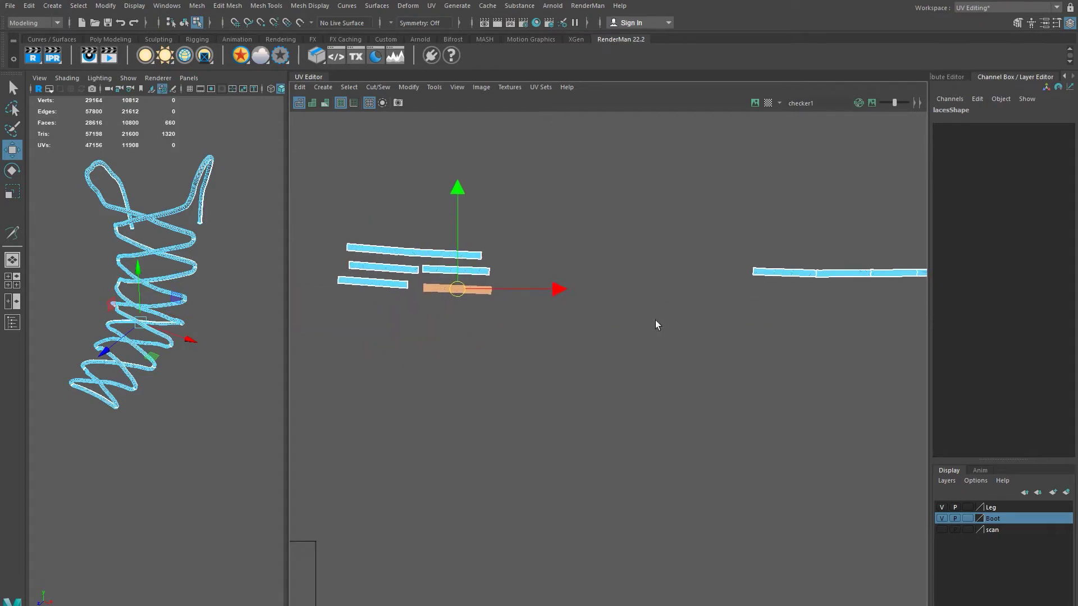
# Step: Move the following two lace UV shells into a fourth row below the stacked shells
pyautogui.scroll(-1, 668, 324)
pyautogui.click(778, 282)
pyautogui.moveTo(781, 287); pyautogui.dragTo(432, 314)
pyautogui.click(840, 282)
pyautogui.moveTo(840, 282); pyautogui.dragTo(508, 319)
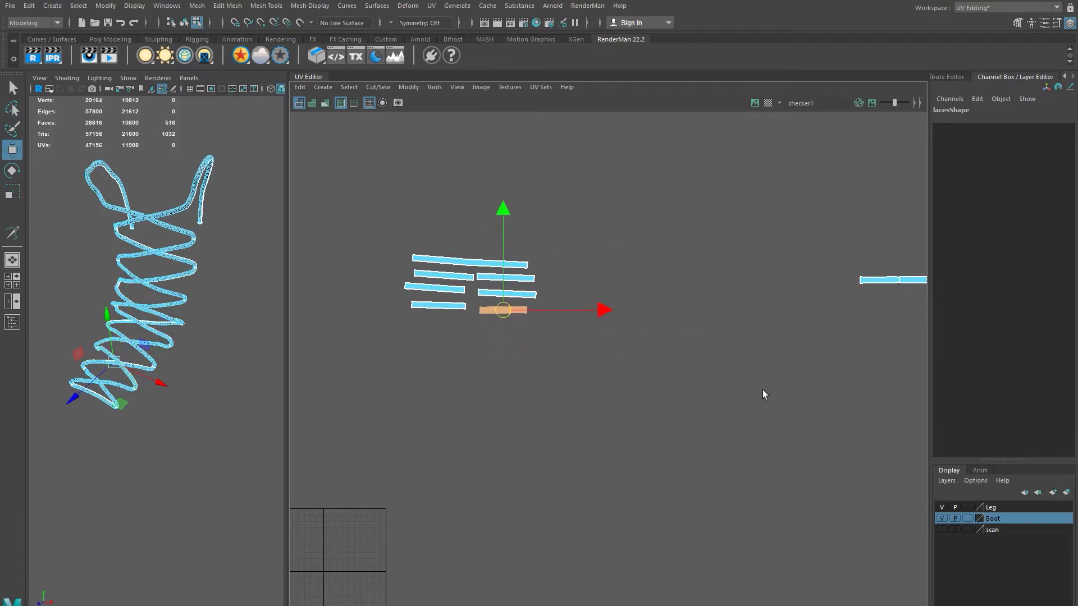
# Step: Place the next two short lace UV shells side by side as a fifth row
pyautogui.keyDown('alt'); pyautogui.moveTo(763, 395); pyautogui.dragTo(637, 397, button='middle'); pyautogui.keyUp('alt')
pyautogui.scroll(-1, 756, 309)
pyautogui.click(758, 307)
pyautogui.moveTo(766, 309); pyautogui.dragTo(368, 338)
pyautogui.click(805, 308)
pyautogui.moveTo(806, 311); pyautogui.dragTo(443, 346)
# Step: Place the next two lace UV shells in a sixth row under the stack
pyautogui.click(832, 305)
pyautogui.moveTo(825, 308); pyautogui.dragTo(395, 364)
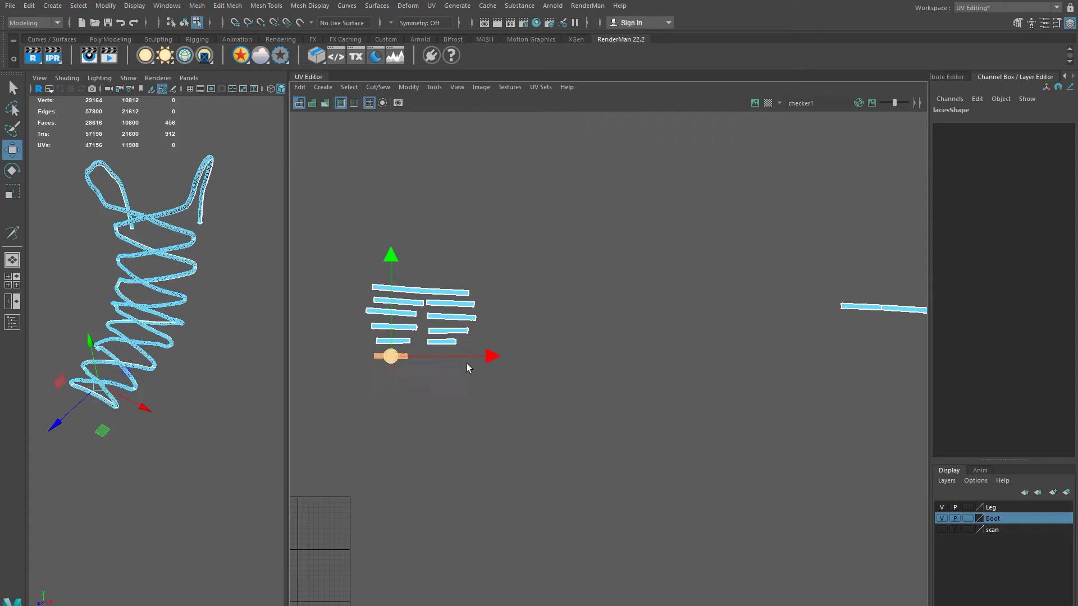
pyautogui.click(853, 311)
pyautogui.moveTo(860, 310); pyautogui.dragTo(444, 358)
# Step: Move the next long lace UV shell into its own seventh row beneath the stack
pyautogui.keyDown('alt'); pyautogui.moveTo(831, 413); pyautogui.dragTo(632, 384, button='middle'); pyautogui.keyUp('alt')
pyautogui.keyDown('alt'); pyautogui.moveTo(780, 393); pyautogui.dragTo(590, 334, button='right'); pyautogui.keyUp('alt')
pyautogui.click(740, 313)
pyautogui.moveTo(736, 320); pyautogui.dragTo(376, 363)
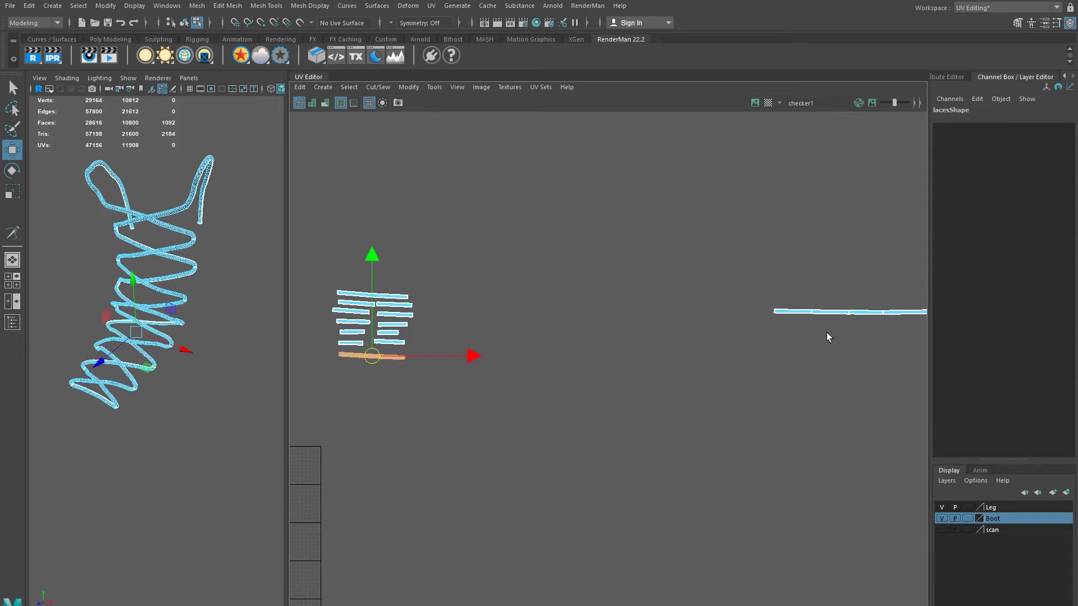
# Step: Move the next two lace UV shells side by side into an eighth row
pyautogui.click(782, 314)
pyautogui.moveTo(760, 328); pyautogui.dragTo(349, 371)
pyautogui.click(820, 311)
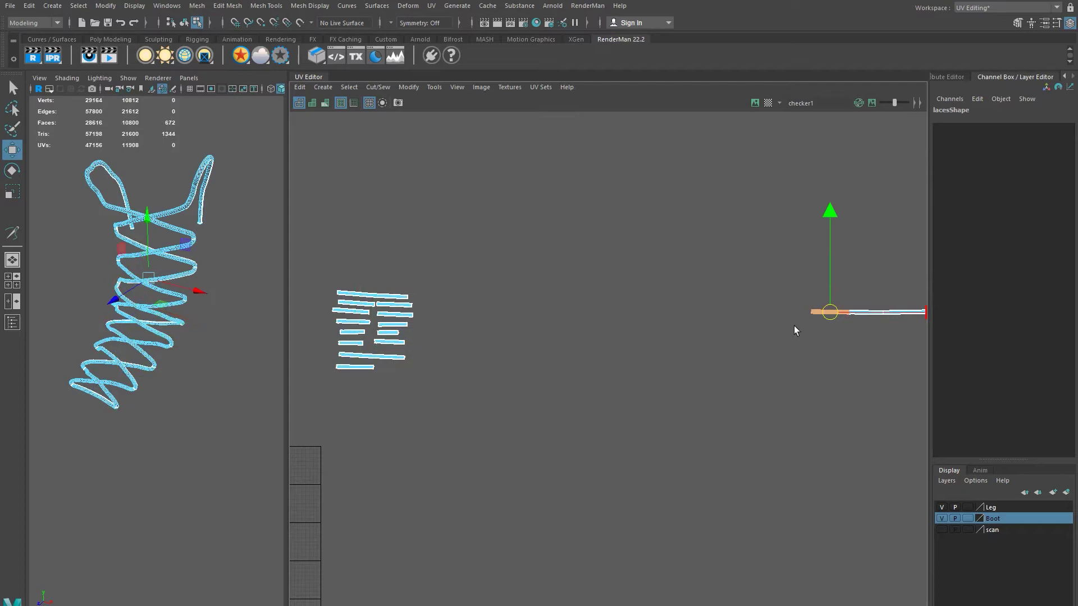
pyautogui.moveTo(770, 342); pyautogui.dragTo(377, 366)
# Step: Bring the two remaining lace UV shells over to the bottom of the stack as a ninth row
pyautogui.click(865, 312)
pyautogui.moveTo(869, 318); pyautogui.dragTo(353, 386)
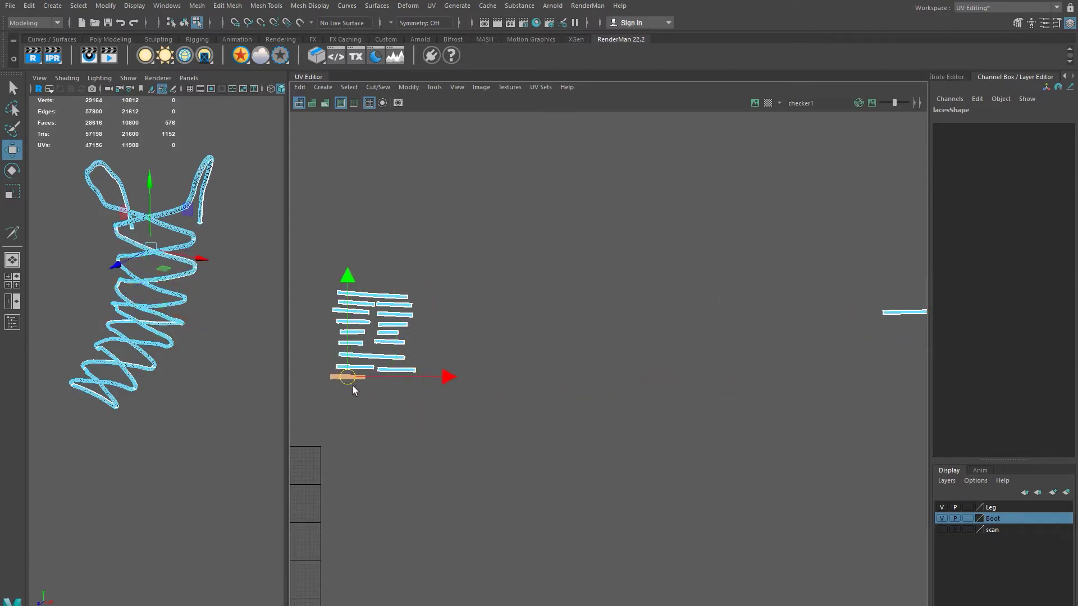
pyautogui.scroll(-2, 730, 384)
pyautogui.keyDown('alt'); pyautogui.moveTo(721, 353); pyautogui.dragTo(698, 357, button='middle'); pyautogui.keyUp('alt')
pyautogui.moveTo(824, 352); pyautogui.dragTo(632, 420)
pyautogui.moveTo(818, 352); pyautogui.dragTo(541, 394)
pyautogui.scroll(5, 541, 393)
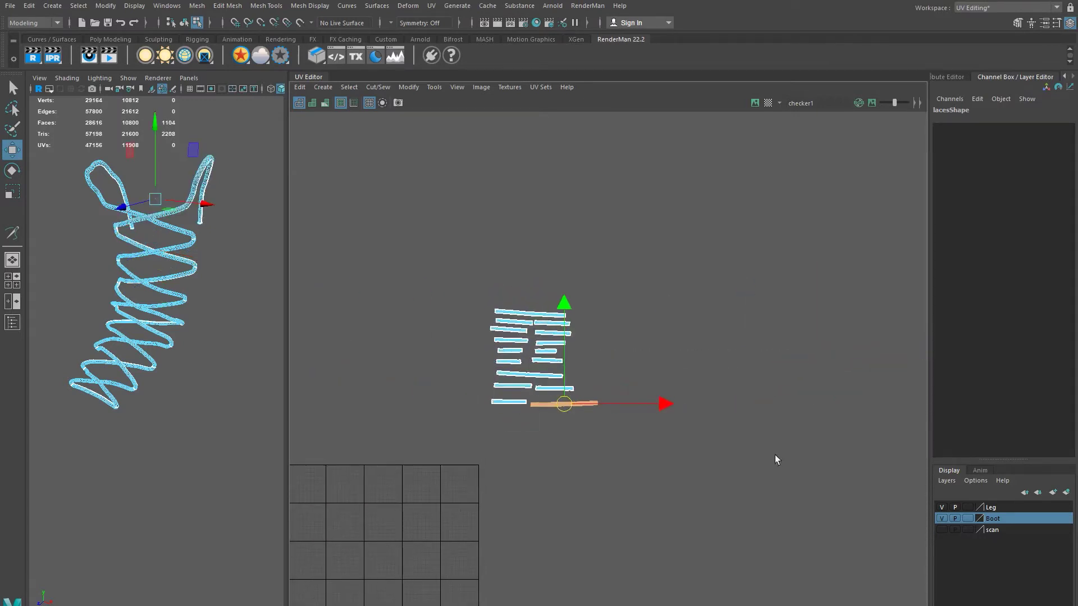
# Step: Rearrange the last two shells so the short one sits above the long one at the bottom of the stack
pyautogui.moveTo(580, 392); pyautogui.dragTo(511, 399)
pyautogui.click(499, 387)
pyautogui.click(509, 406)
pyautogui.scroll(-3, 593, 400)
# Step: Select all UVs of the stacked lace shells and bring up the UV unfolding and straightening tools
pyautogui.press('F8')
pyautogui.moveTo(479, 238); pyautogui.dragTo(722, 500)
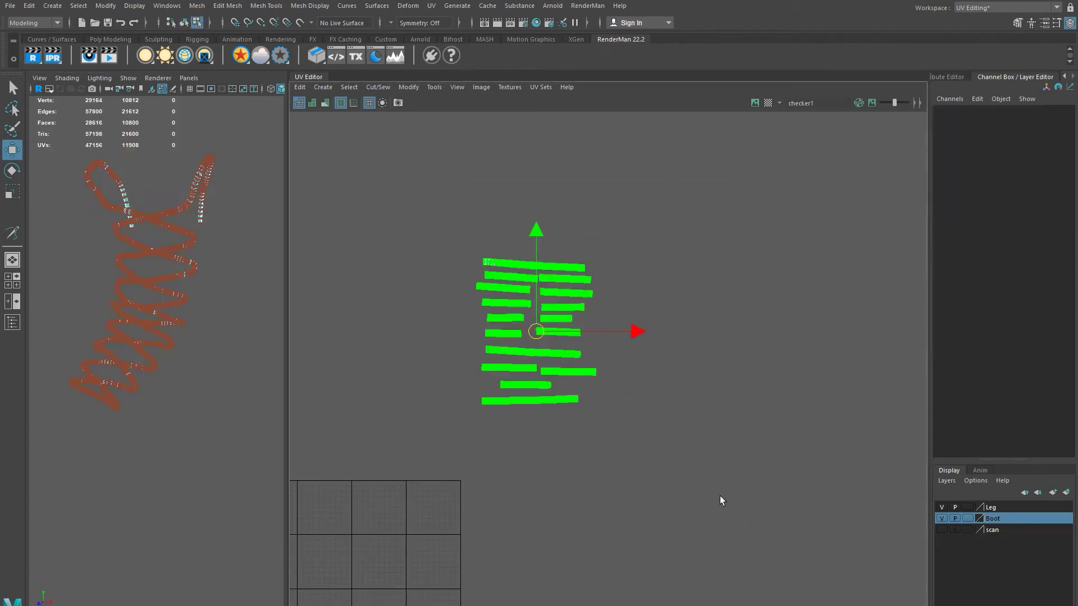
pyautogui.press('Return')
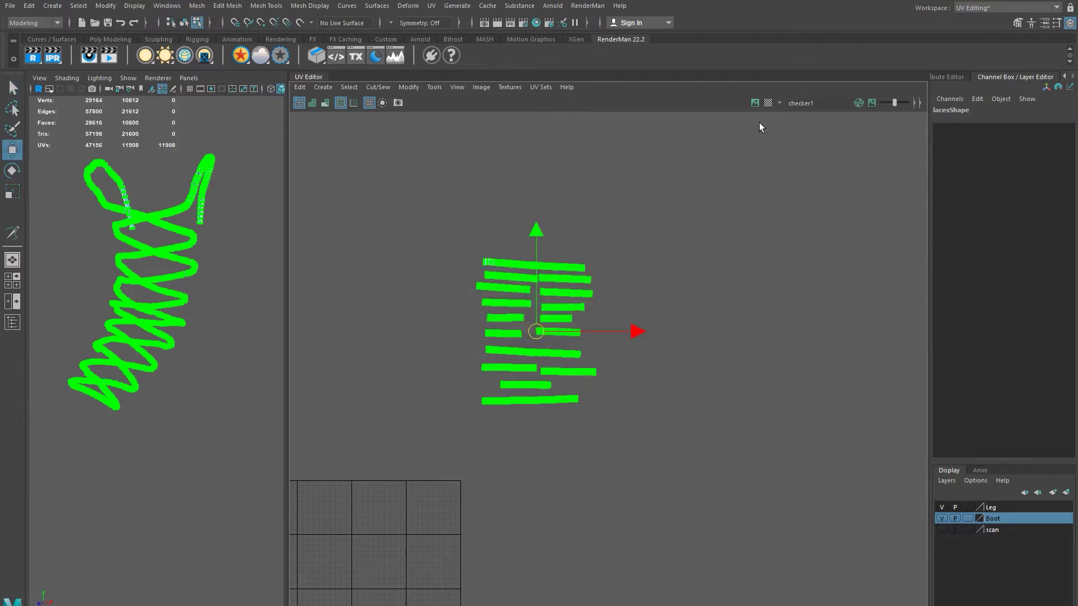
pyautogui.click(942, 77)
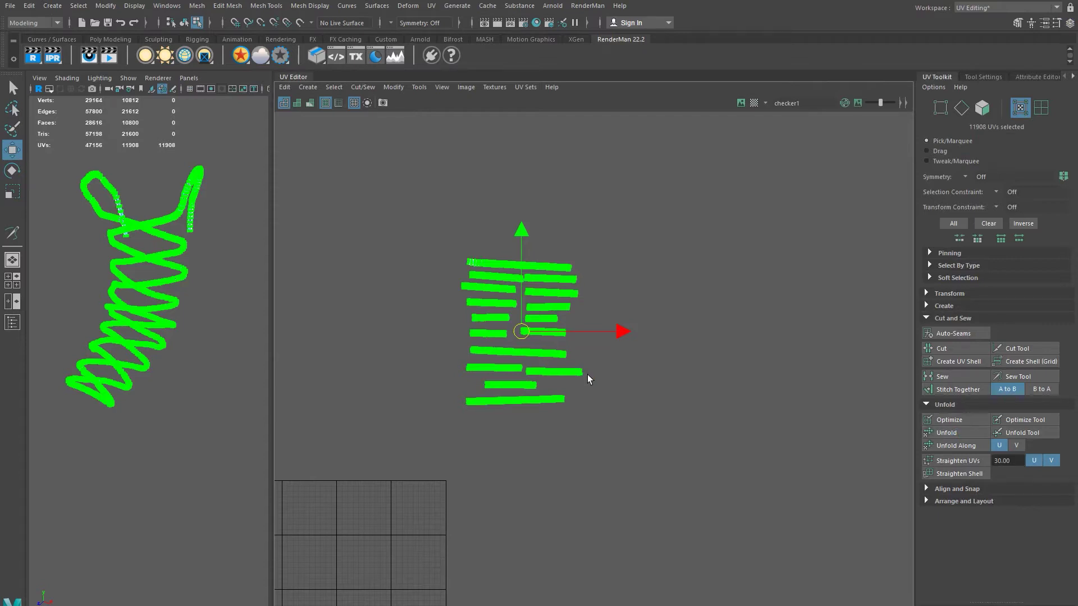
pyautogui.scroll(5, 470, 324)
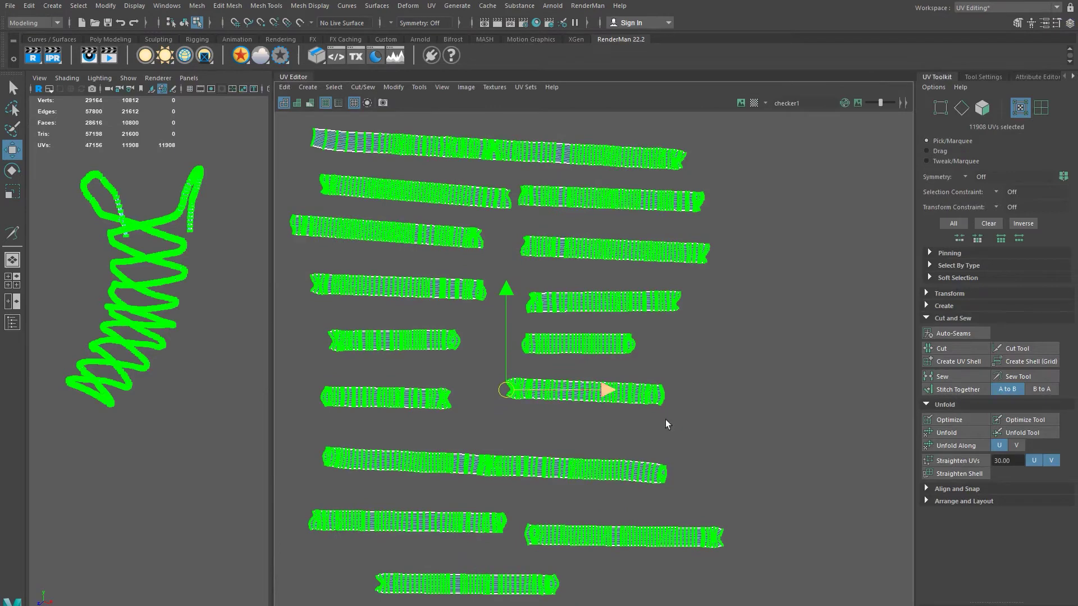
pyautogui.scroll(4, 708, 426)
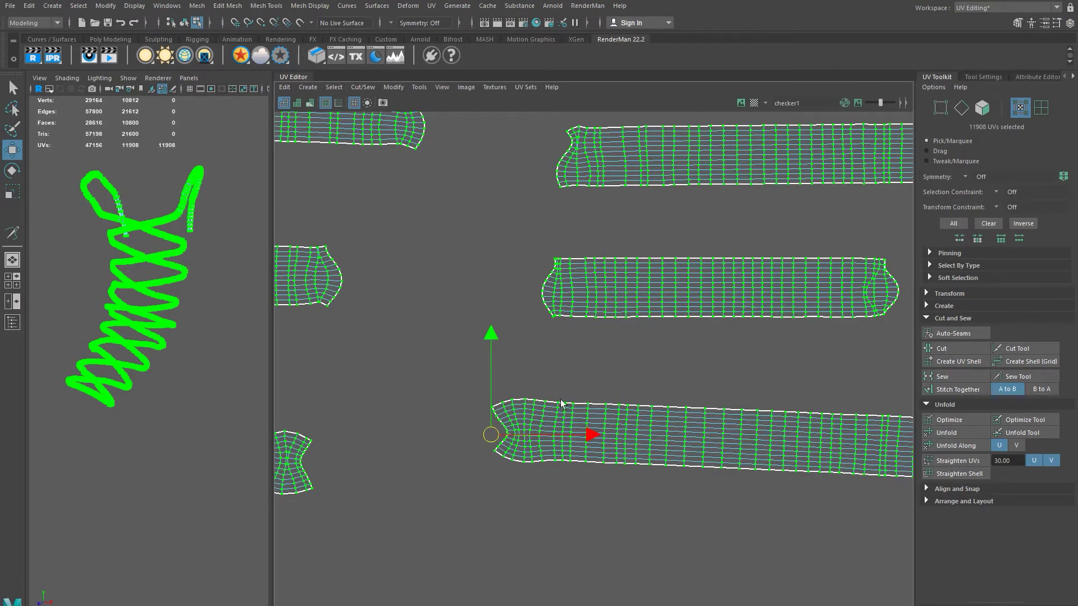
# Step: Move the whole stack of lace UV shells from outside the grid to the area above the UV origin
pyautogui.scroll(-5, 500, 368)
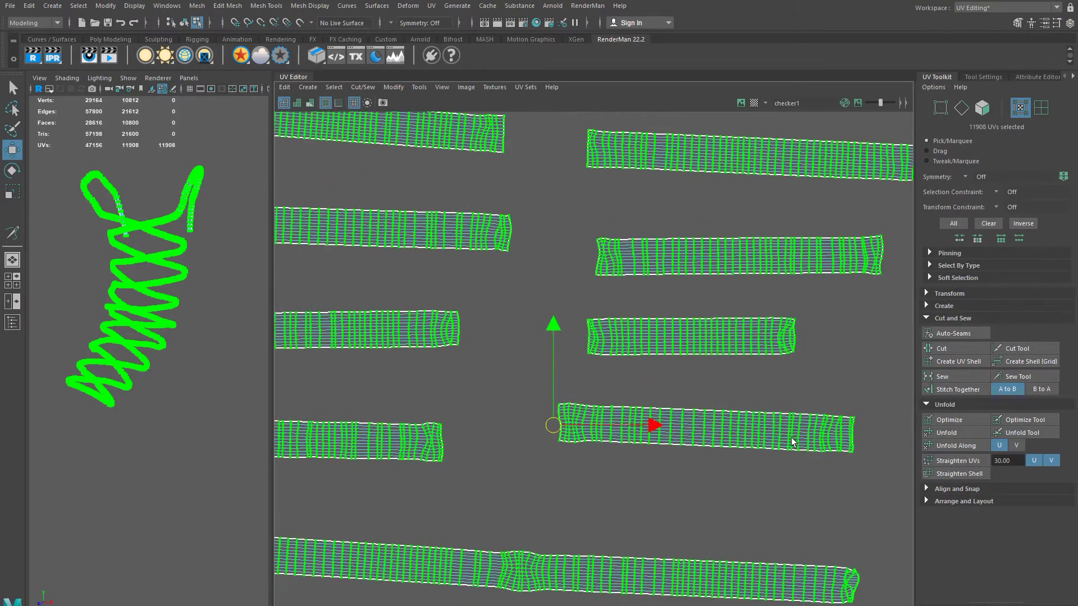
pyautogui.scroll(-5, 716, 420)
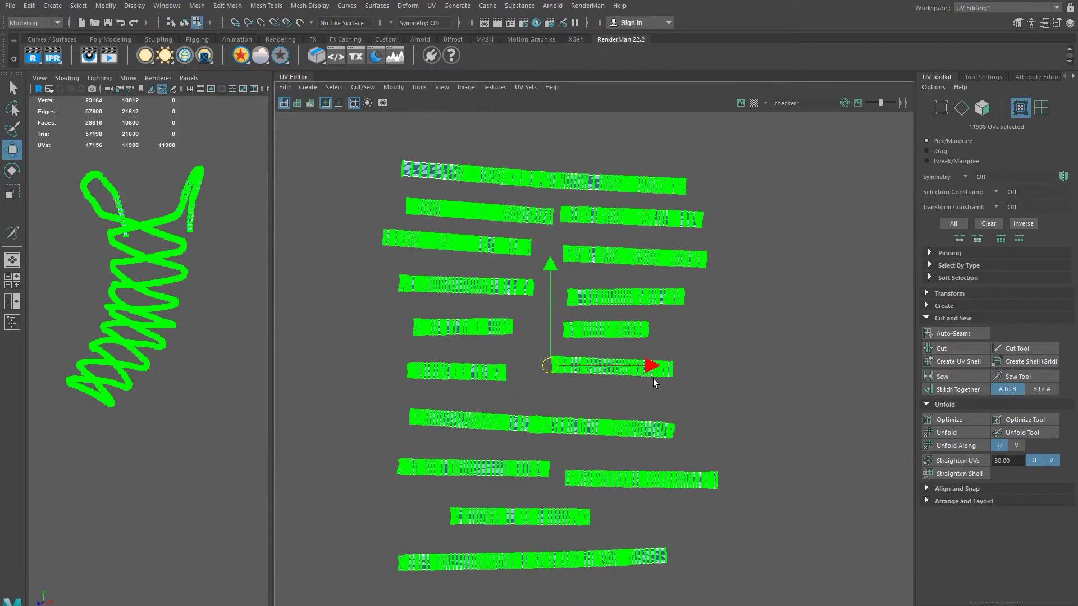
pyautogui.scroll(5, 112, 317)
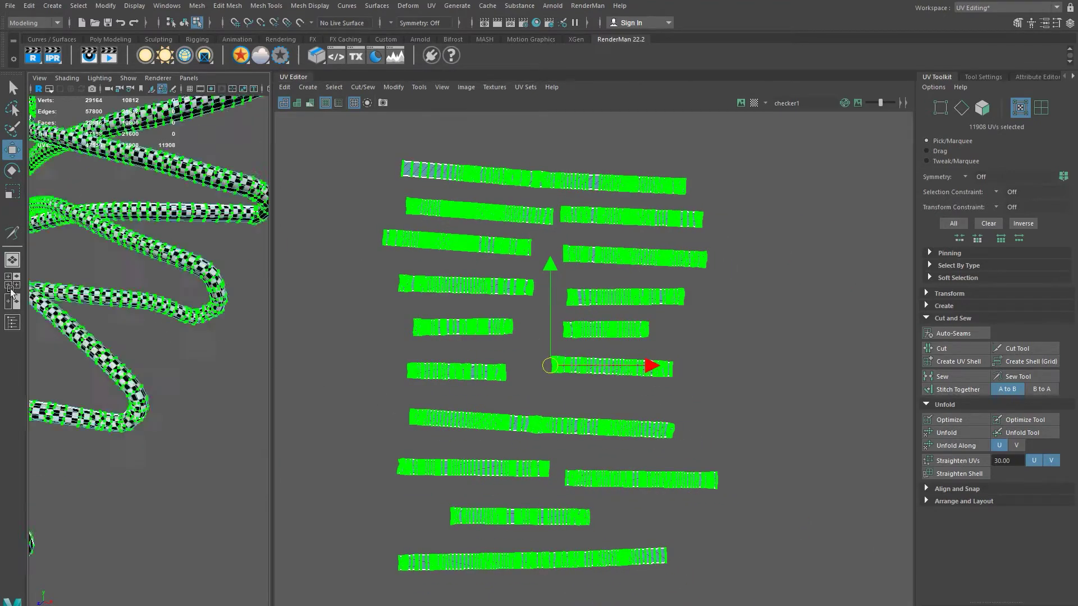
pyautogui.scroll(-4, 686, 397)
pyautogui.keyDown('alt'); pyautogui.moveTo(685, 440); pyautogui.dragTo(590, 342, button='middle'); pyautogui.keyUp('alt')
pyautogui.scroll(-3, 582, 338)
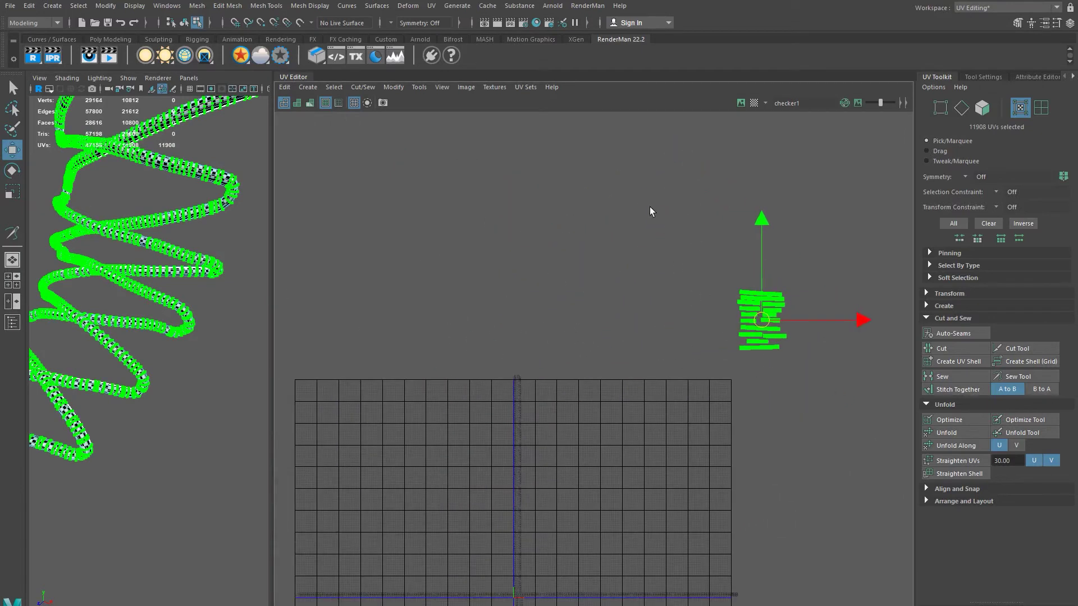
pyautogui.moveTo(752, 319); pyautogui.dragTo(517, 561)
pyautogui.keyDown('alt'); pyautogui.moveTo(616, 507); pyautogui.dragTo(612, 349, button='middle'); pyautogui.keyUp('alt')
pyautogui.keyDown('alt'); pyautogui.moveTo(612, 349); pyautogui.dragTo(837, 522, button='right'); pyautogui.keyUp('alt')
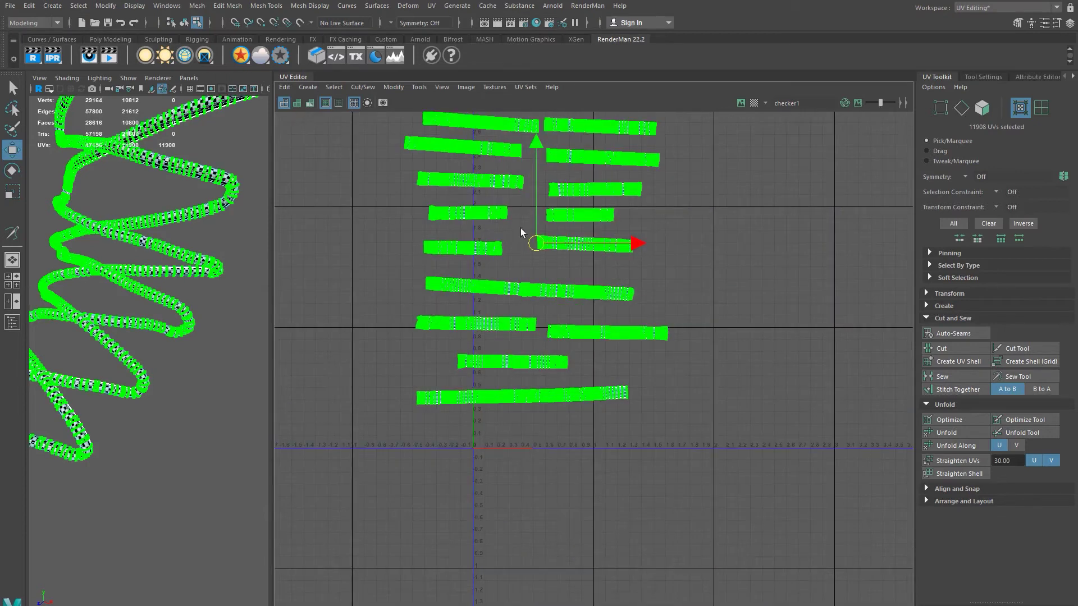
# Step: Scale the lace shell stack down uniformly and position it within the 0–1 UV tile
pyautogui.moveTo(539, 250); pyautogui.dragTo(481, 376)
pyautogui.press('r')
pyautogui.keyDown('alt'); pyautogui.moveTo(480, 375); pyautogui.dragTo(482, 310, button='middle'); pyautogui.keyUp('alt')
pyautogui.keyDown('alt'); pyautogui.moveTo(482, 311); pyautogui.dragTo(533, 367, button='right'); pyautogui.keyUp('alt')
pyautogui.press('w')
pyautogui.moveTo(564, 308); pyautogui.dragTo(580, 320)
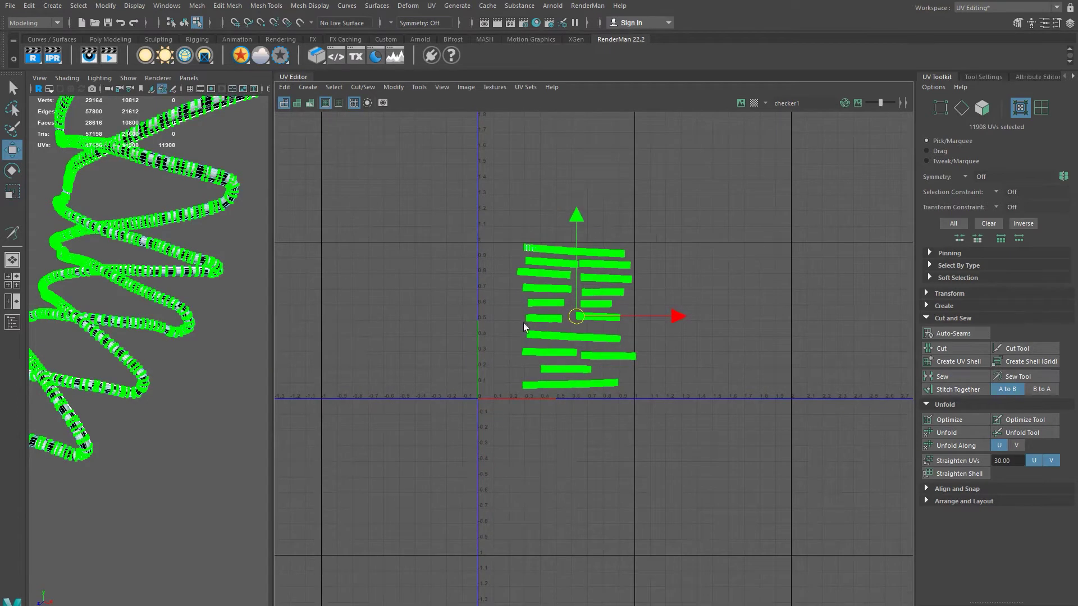
# Step: Return to object mode, select the laces and turn off isolation to show the whole boot
pyautogui.press('F8')
pyautogui.click(180, 356)
pyautogui.keyDown('alt'); pyautogui.moveTo(180, 356); pyautogui.dragTo(139, 367, button='right'); pyautogui.keyUp('alt')
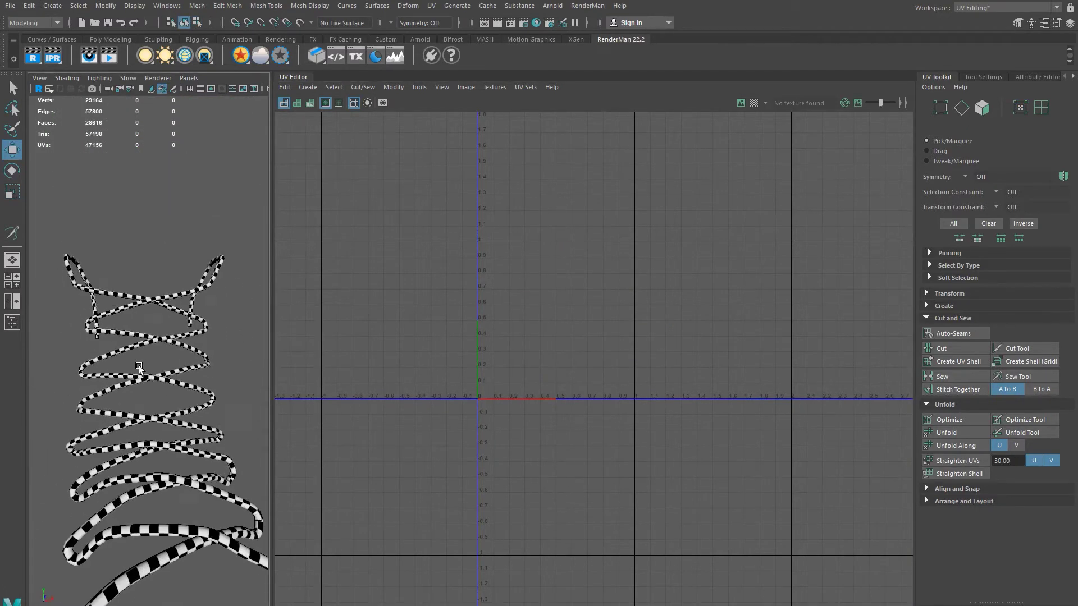
pyautogui.click(182, 441)
pyautogui.hotkey('ctrl', '1')
pyautogui.keyDown('alt'); pyautogui.moveTo(205, 414); pyautogui.dragTo(214, 411, button='middle'); pyautogui.keyUp('alt')
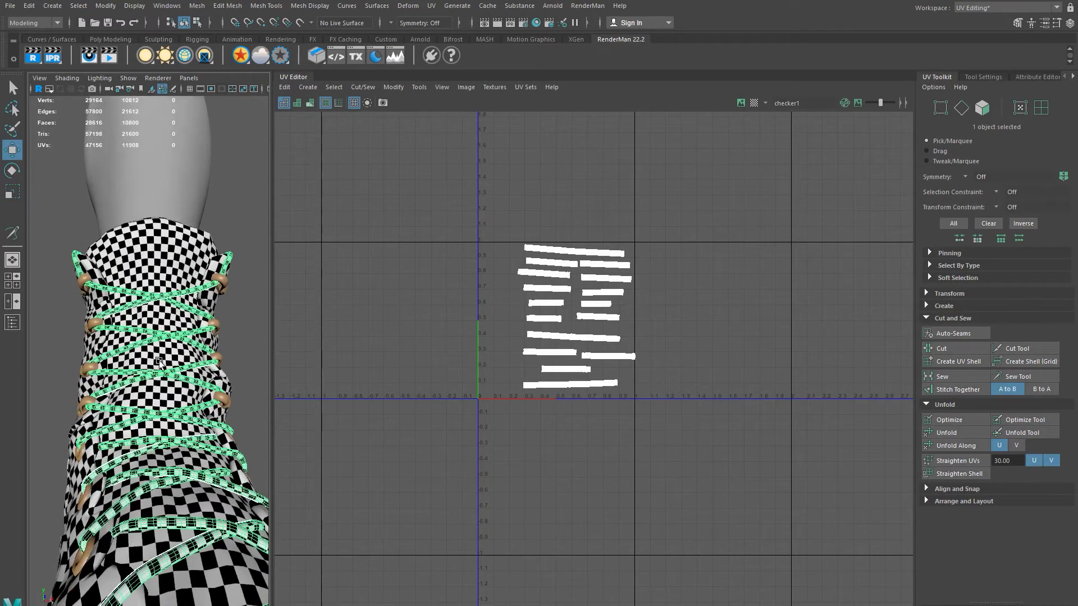
# Step: Compare the checker size on laces and tongue, and add the tongue to the selection to display its UVs too
pyautogui.keyDown('alt'); pyautogui.moveTo(158, 362); pyautogui.dragTo(155, 377); pyautogui.keyUp('alt')
pyautogui.keyDown('alt'); pyautogui.moveTo(121, 317); pyautogui.dragTo(183, 330, button='right'); pyautogui.keyUp('alt')
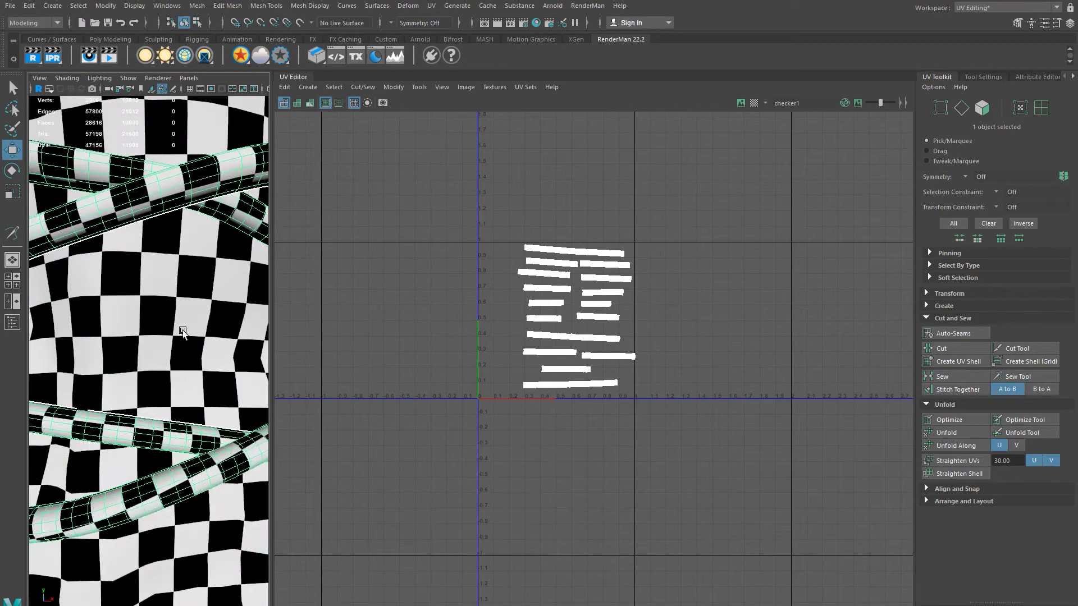
pyautogui.keyDown('alt'); pyautogui.moveTo(182, 292); pyautogui.dragTo(218, 343, button='middle'); pyautogui.keyUp('alt')
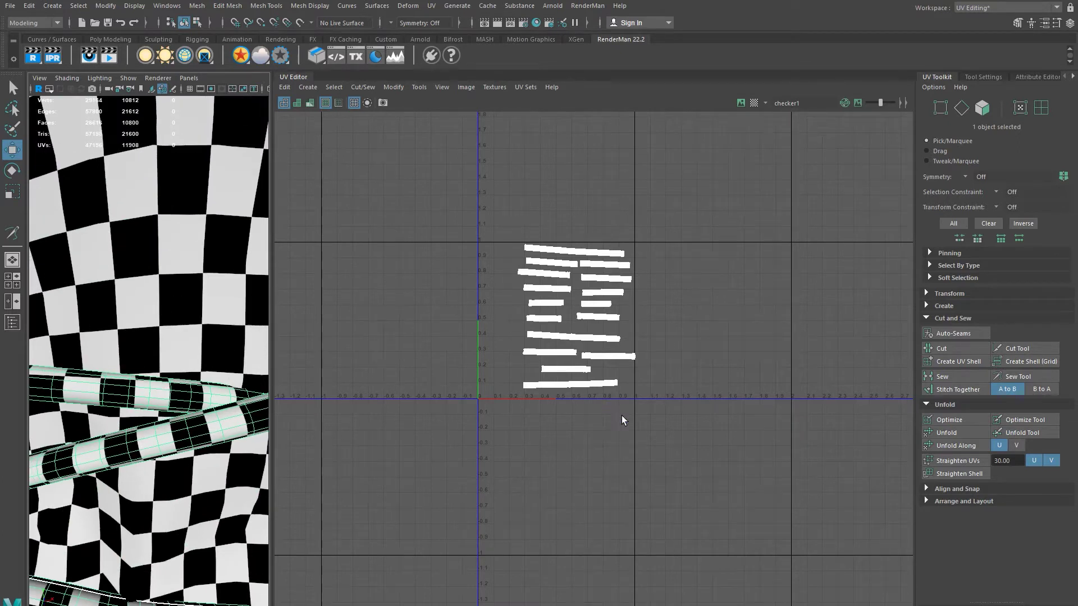
pyautogui.scroll(-2, 592, 401)
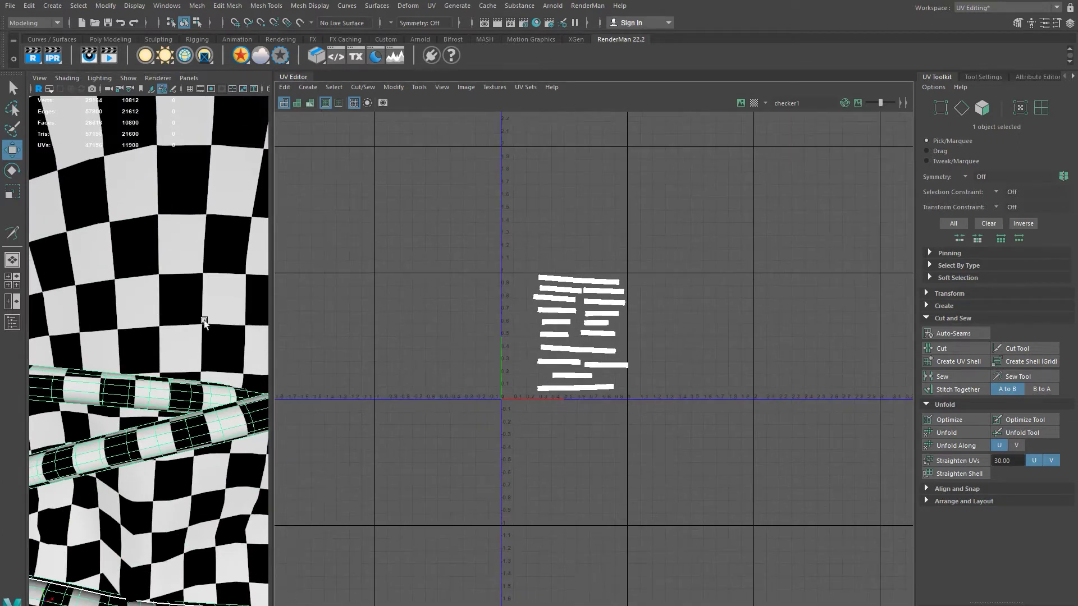
pyautogui.keyDown('shift'); pyautogui.click(188, 275); pyautogui.keyUp('shift')
pyautogui.scroll(3, 481, 301)
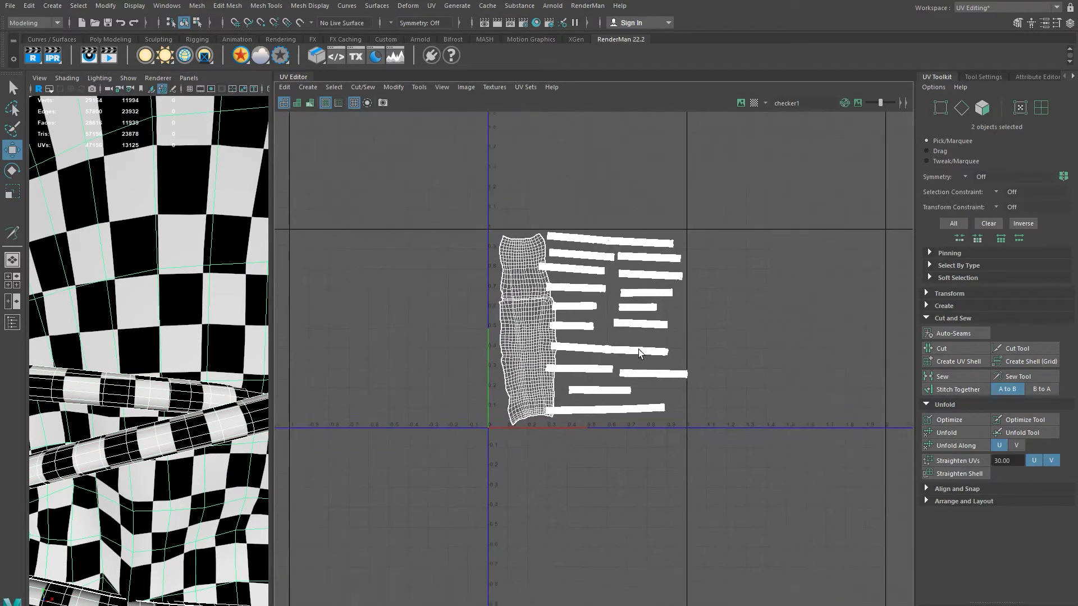
pyautogui.keyDown('alt'); pyautogui.moveTo(638, 350); pyautogui.dragTo(591, 363, button='middle'); pyautogui.keyUp('alt')
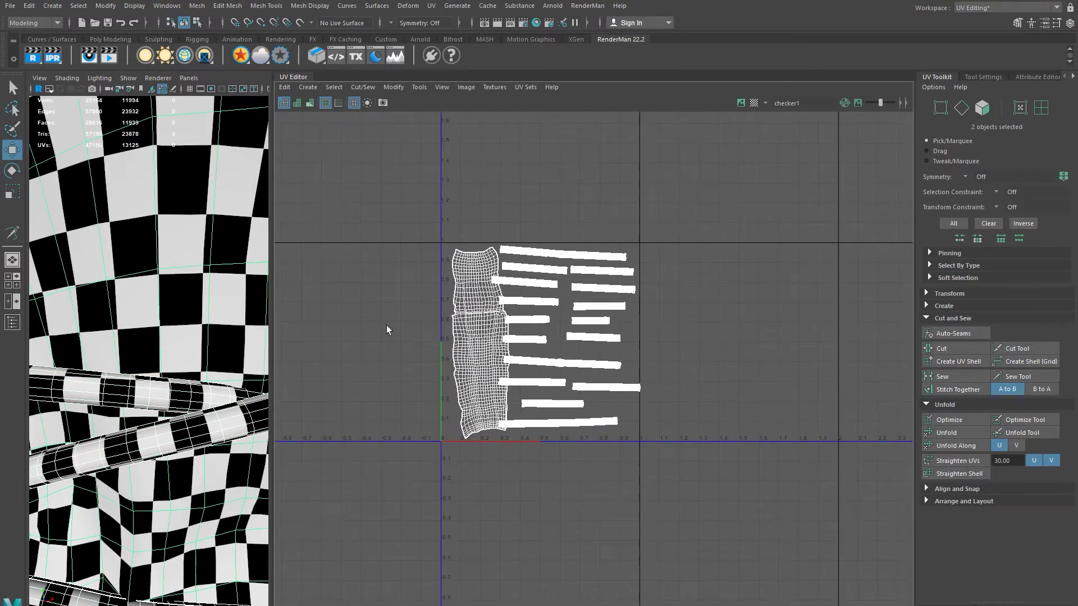
# Step: Select all lace pieces as whole UV shells and move them clear of the tongue shell
pyautogui.moveTo(741, 478); pyautogui.dragTo(530, 212)
pyautogui.moveTo(697, 462); pyautogui.dragTo(519, 221)
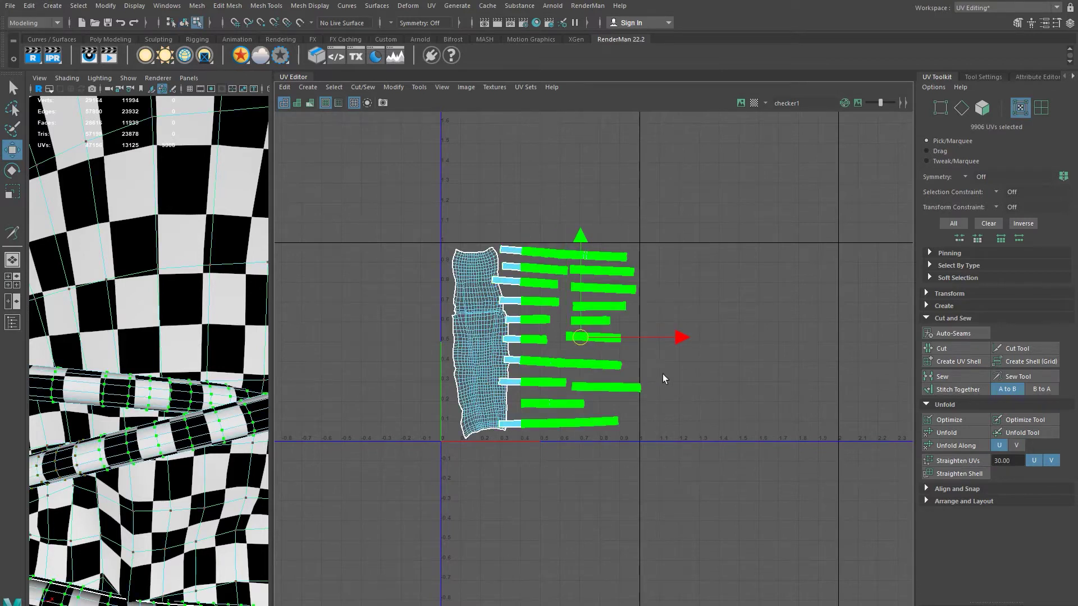
pyautogui.moveTo(570, 301); pyautogui.dragTo(578, 308, button='right')
pyautogui.moveTo(537, 214); pyautogui.dragTo(777, 448)
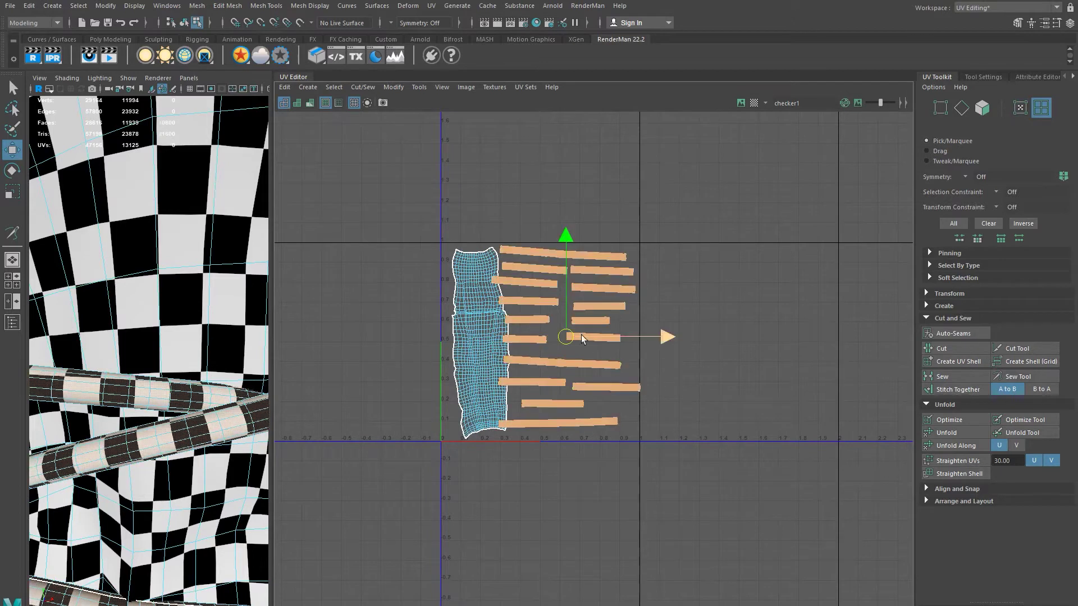
pyautogui.moveTo(567, 338); pyautogui.dragTo(584, 342)
pyautogui.scroll(1, 582, 340)
pyautogui.scroll(1, 582, 341)
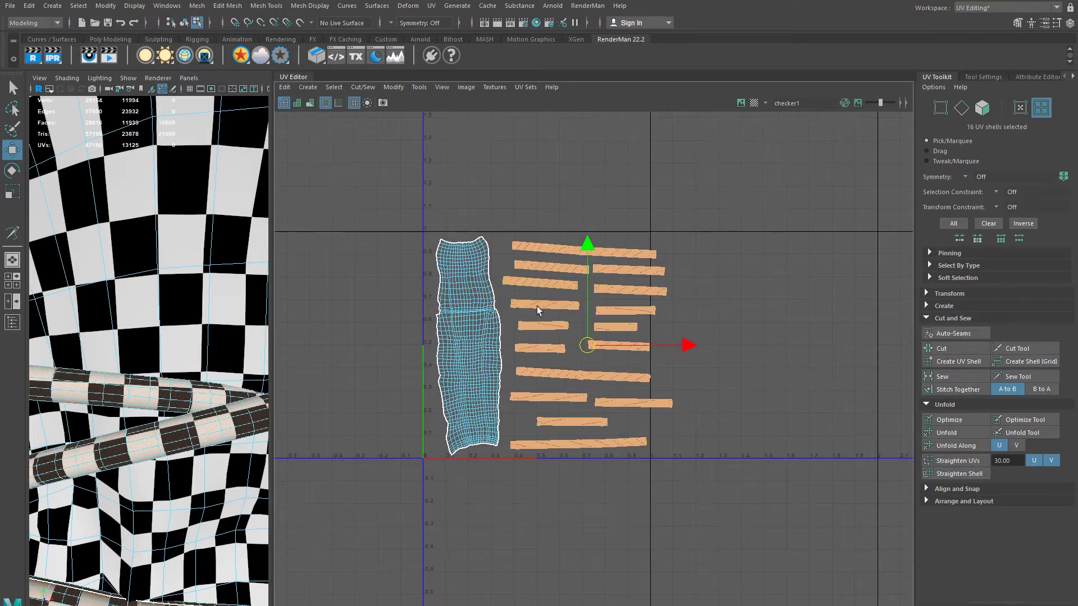
# Step: Shift the tongue shell toward the UV tile's left edge, and move all lace shells closer to it
pyautogui.scroll(4, 539, 311)
pyautogui.keyDown('alt'); pyautogui.moveTo(514, 300); pyautogui.dragTo(549, 273, button='middle'); pyautogui.keyUp('alt')
pyautogui.click(409, 251)
pyautogui.moveTo(551, 347); pyautogui.dragTo(533, 345)
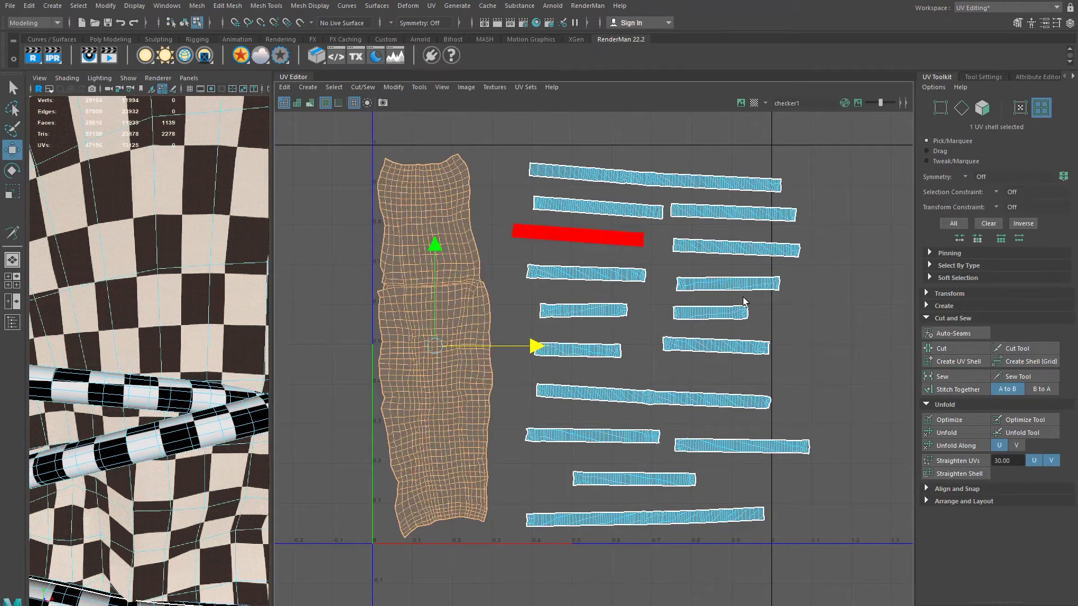
pyautogui.moveTo(564, 128); pyautogui.dragTo(873, 541)
pyautogui.moveTo(757, 345); pyautogui.dragTo(735, 345)
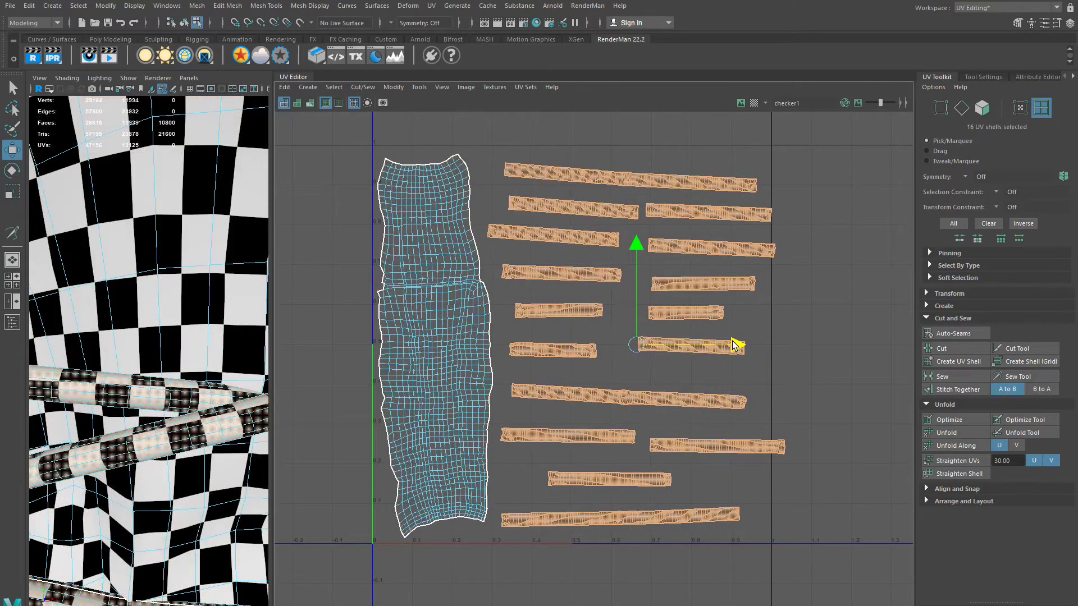
# Step: Reposition the two shells below the lower long lace strip and the bottom strip to fit inside the tile
pyautogui.click(646, 478)
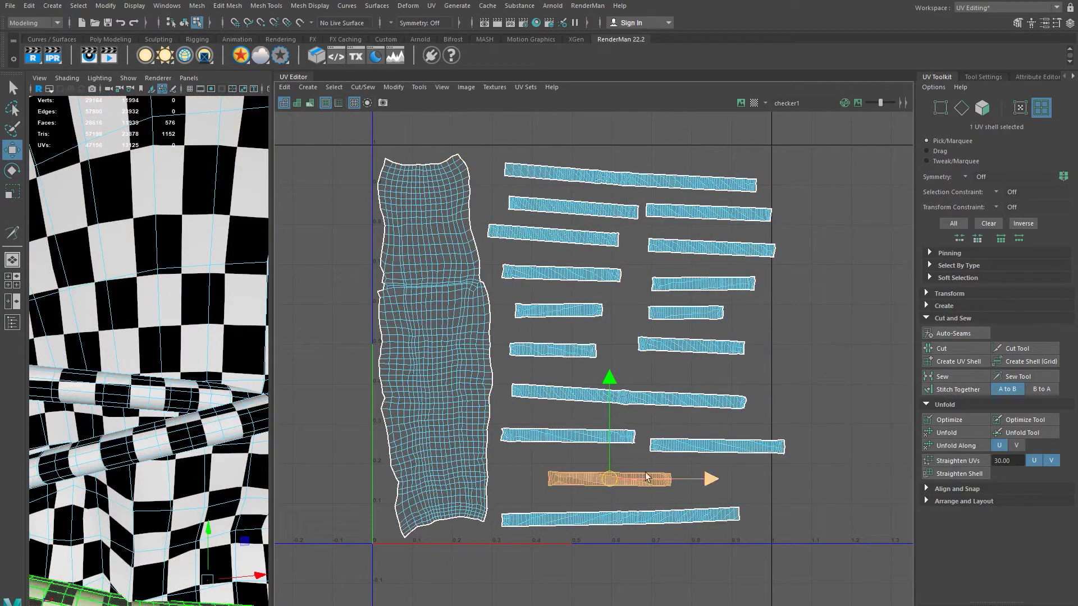
pyautogui.click(564, 440)
pyautogui.moveTo(564, 440); pyautogui.dragTo(564, 427)
pyautogui.click(694, 449)
pyautogui.moveTo(710, 448); pyautogui.dragTo(688, 450)
pyautogui.click(677, 514)
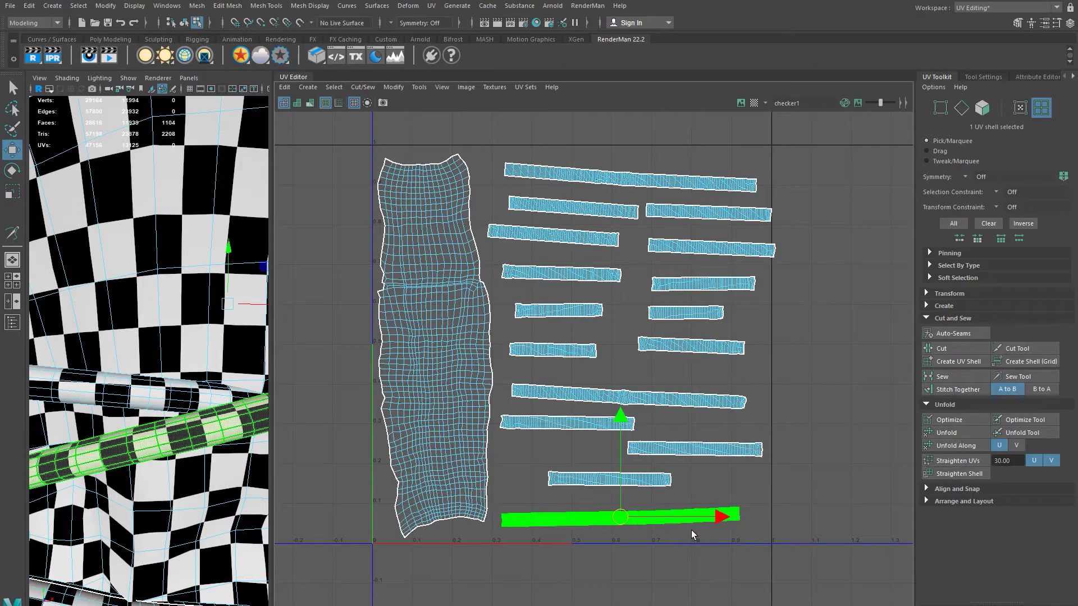
pyautogui.moveTo(627, 519); pyautogui.dragTo(635, 511)
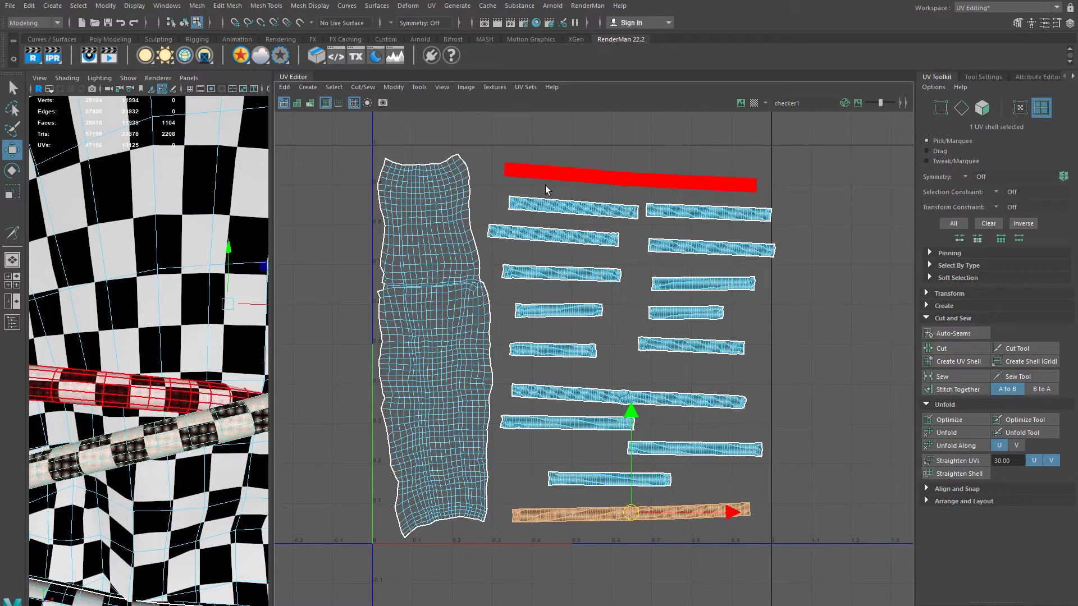
# Step: Rotate the topmost long lace shell level and move it up close to the tile's upper edge
pyautogui.click(588, 168)
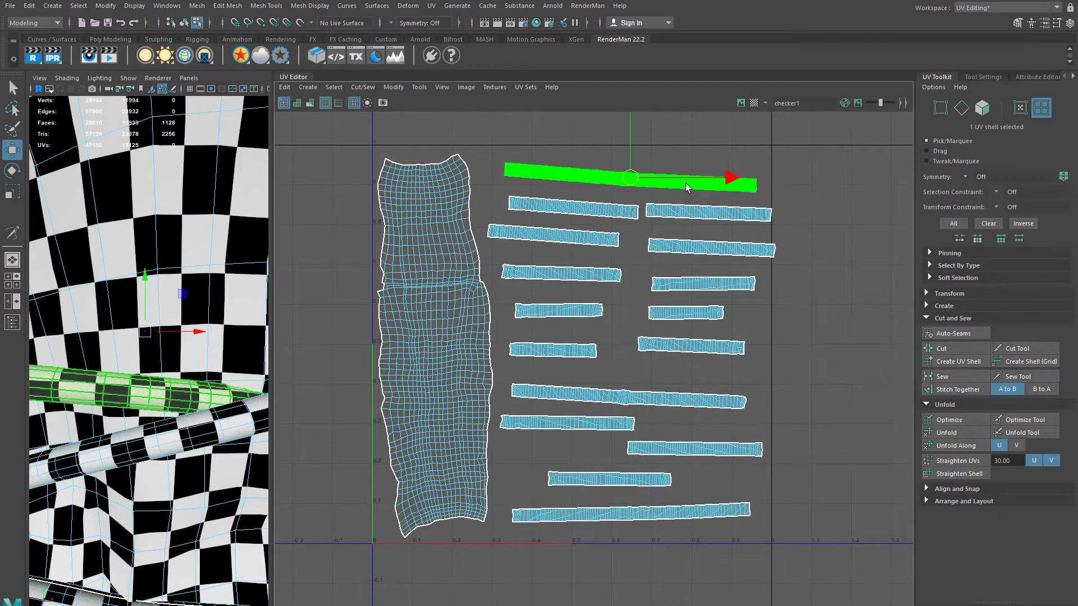
pyautogui.press('e')
pyautogui.moveTo(723, 197); pyautogui.dragTo(723, 191)
pyautogui.press('w')
pyautogui.moveTo(636, 179); pyautogui.dragTo(639, 166)
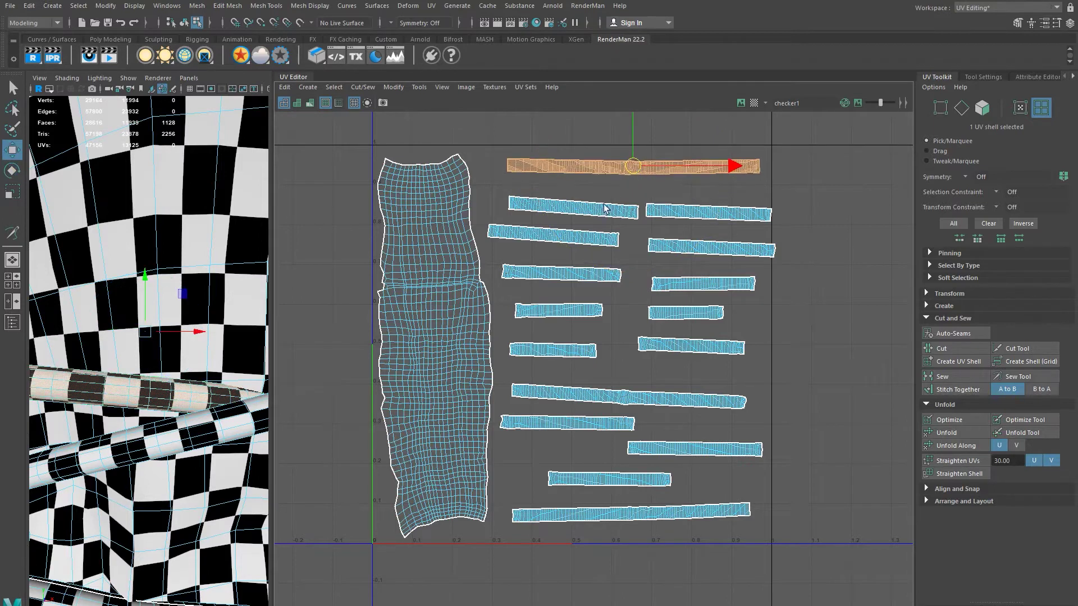
# Step: Rotate both lace shells in the second row until they are level
pyautogui.click(607, 213)
pyautogui.press('e')
pyautogui.moveTo(665, 242); pyautogui.dragTo(666, 225)
pyautogui.click(695, 211)
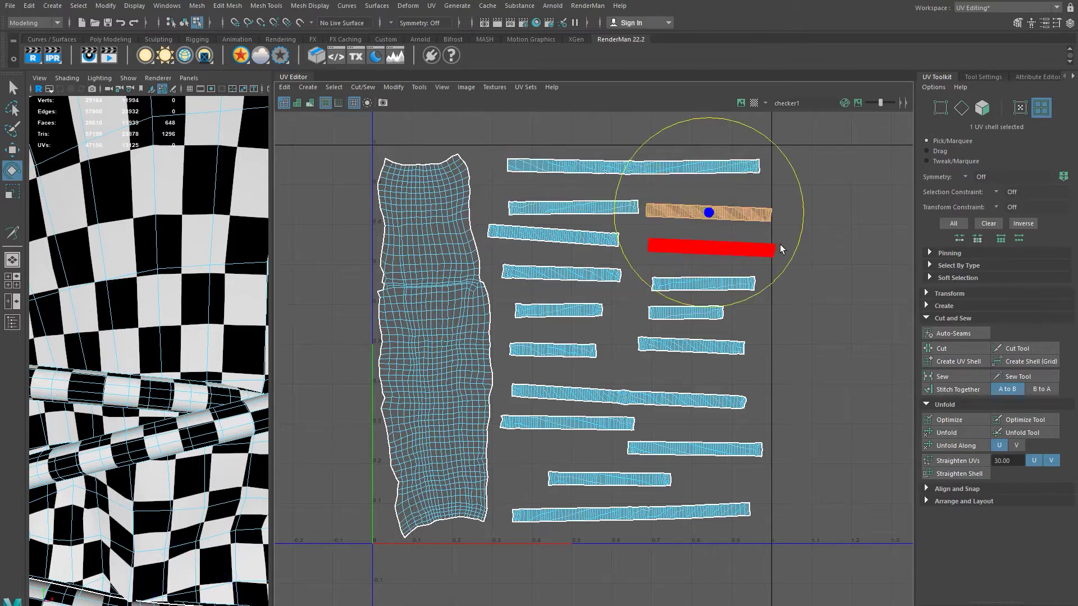
pyautogui.moveTo(802, 241); pyautogui.dragTo(806, 235)
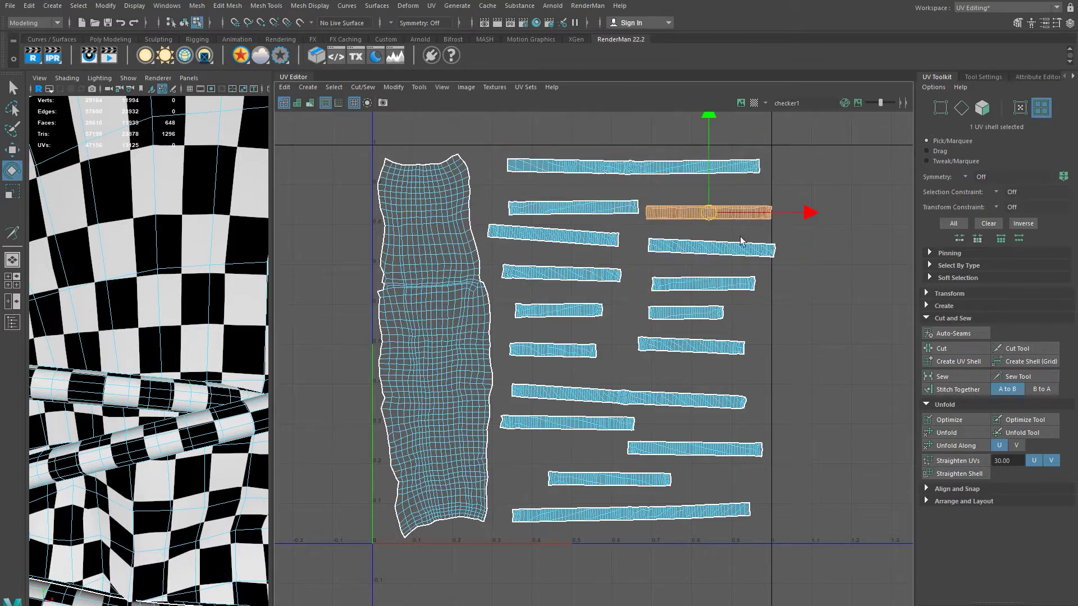
# Step: Move the two second-row lace shells up beneath the top strip, aligned side by side without overlapping
pyautogui.press('w')
pyautogui.moveTo(706, 214); pyautogui.dragTo(692, 204)
pyautogui.click(595, 210)
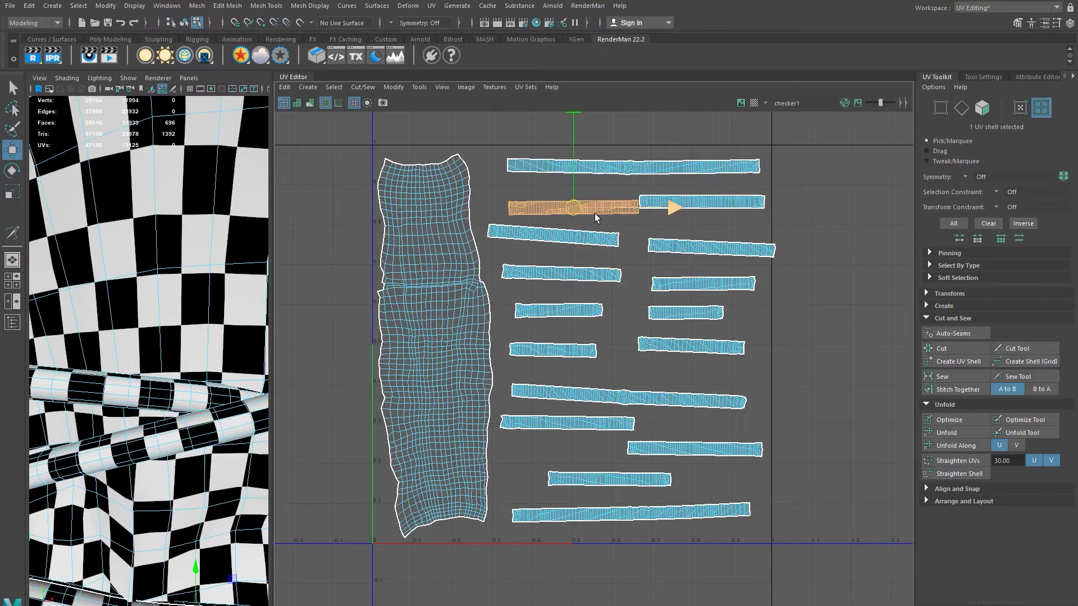
pyautogui.moveTo(573, 208); pyautogui.dragTo(558, 200)
pyautogui.click(685, 209)
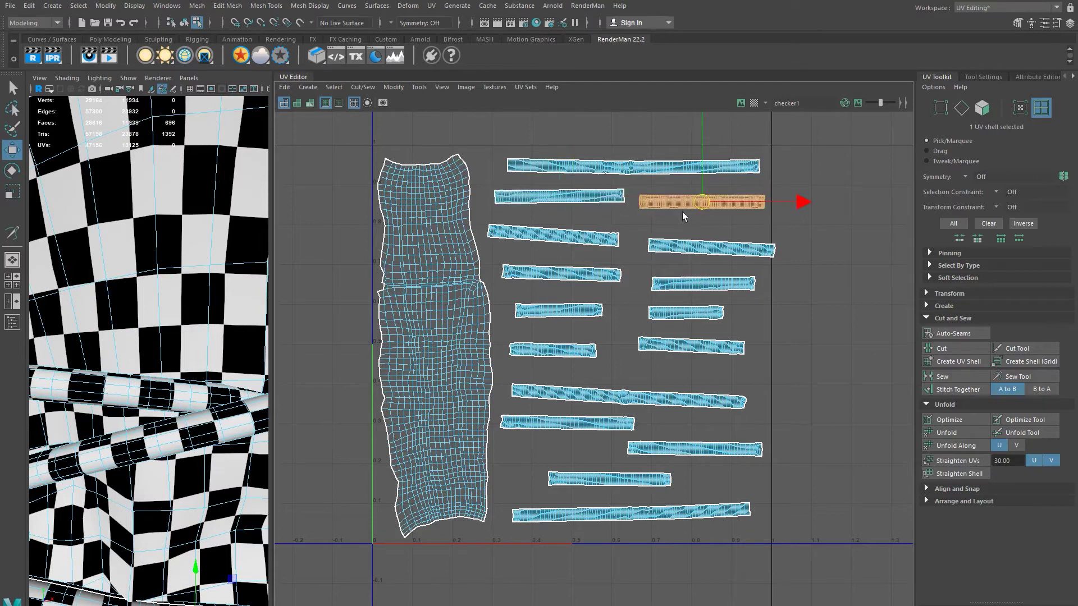
pyautogui.moveTo(697, 205); pyautogui.dragTo(696, 195)
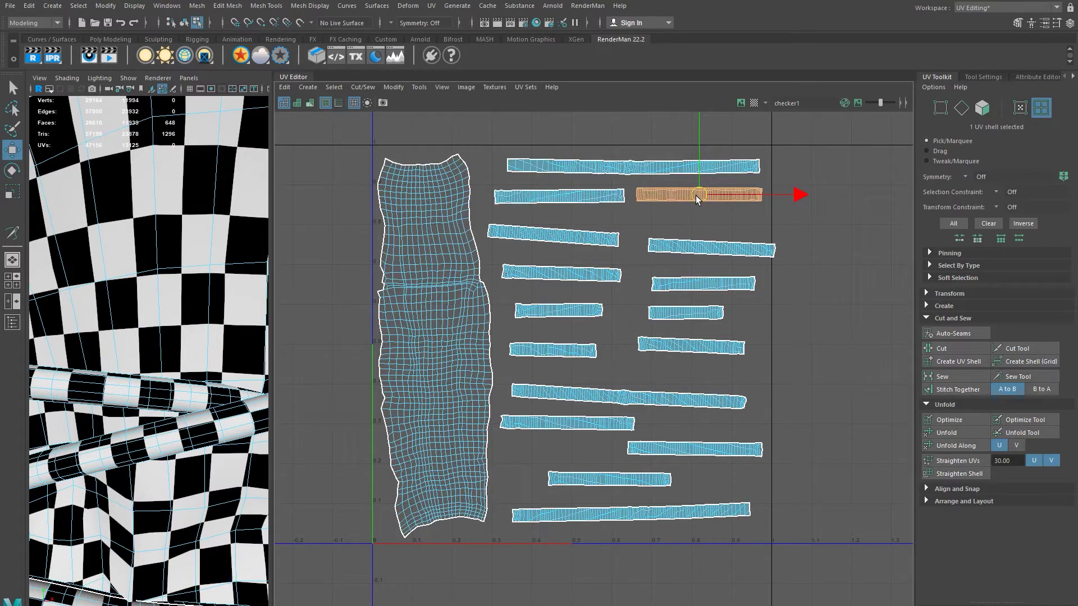
# Step: Rotate both third-row lace shells level and move them up close beneath the second row
pyautogui.click(606, 246)
pyautogui.press('e')
pyautogui.moveTo(643, 272); pyautogui.dragTo(651, 254)
pyautogui.click(653, 252)
pyautogui.moveTo(797, 292); pyautogui.dragTo(795, 289)
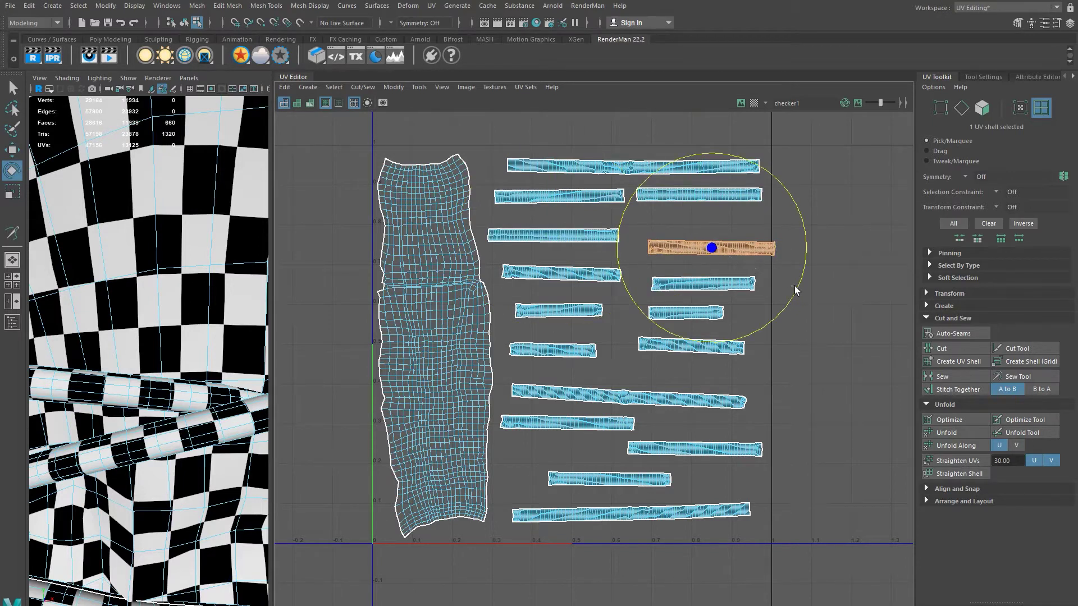
pyautogui.press('w')
pyautogui.moveTo(711, 249); pyautogui.dragTo(702, 224)
pyautogui.click(580, 236)
pyautogui.moveTo(551, 238); pyautogui.dragTo(552, 226)
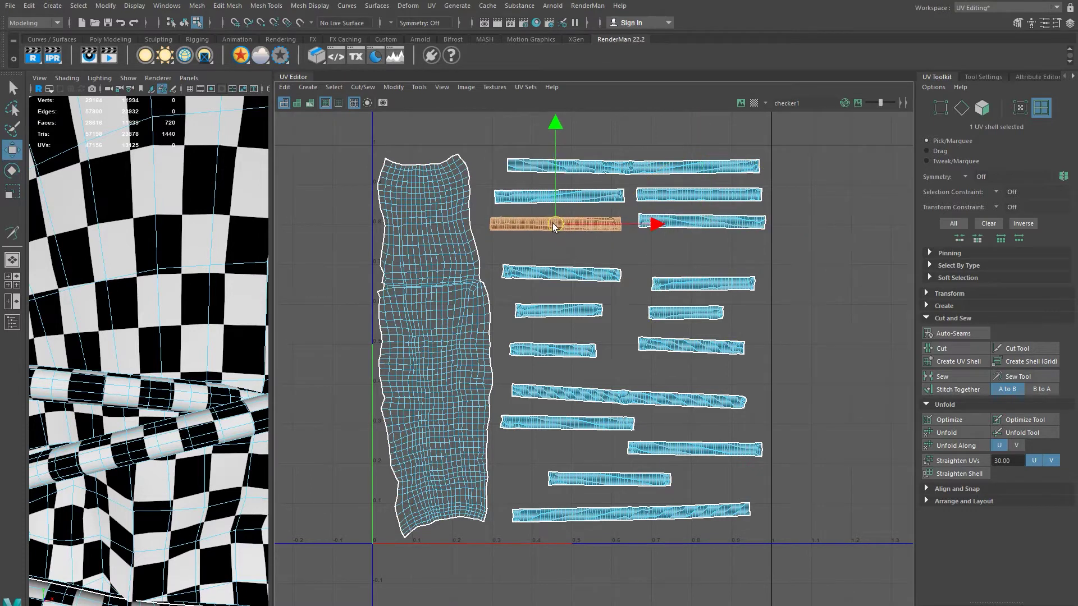
# Step: Move the fourth- and fifth-row lace shell pairs up to close the gaps beneath the third row
pyautogui.click(561, 275)
pyautogui.moveTo(561, 276); pyautogui.dragTo(554, 248)
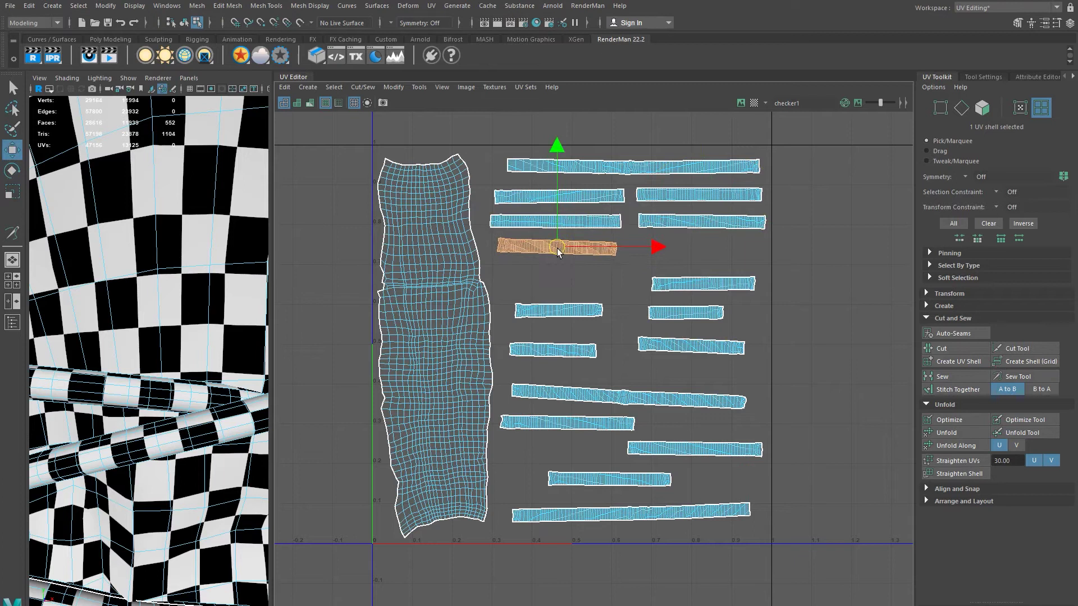
pyautogui.click(690, 286)
pyautogui.moveTo(695, 281); pyautogui.dragTo(693, 254)
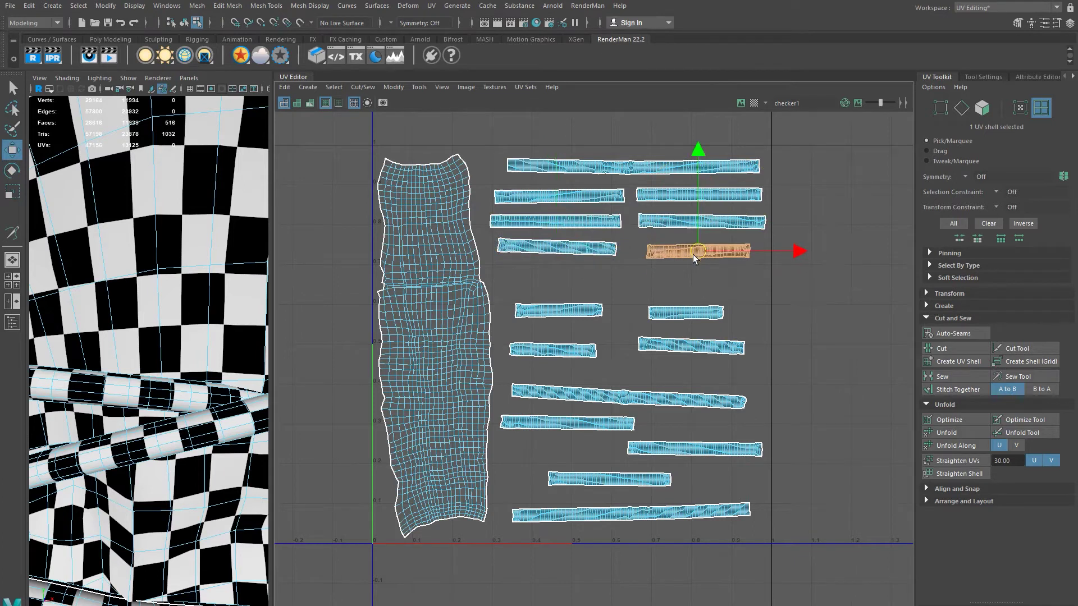
pyautogui.click(560, 309)
pyautogui.moveTo(561, 310); pyautogui.dragTo(561, 276)
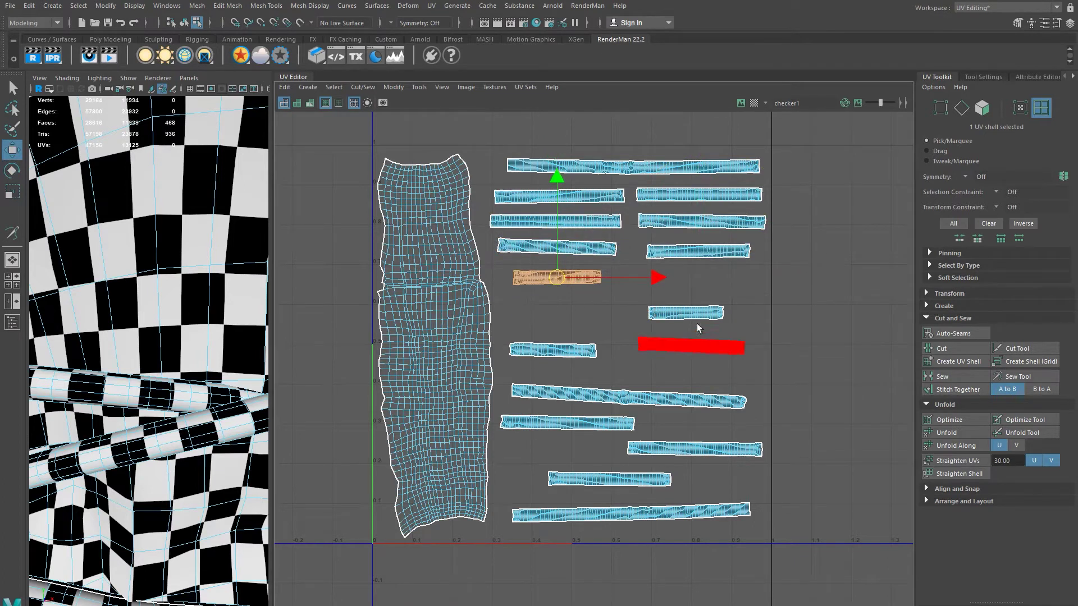
pyautogui.click(689, 315)
pyautogui.moveTo(690, 315); pyautogui.dragTo(683, 281)
# Step: Move the two sixth-row lace shells up beneath the fifth row
pyautogui.click(555, 350)
pyautogui.moveTo(554, 360); pyautogui.dragTo(564, 312)
pyautogui.click(684, 353)
pyautogui.moveTo(685, 355); pyautogui.dragTo(674, 317)
# Step: Rotate the long lace shell in the seventh row until it is level
pyautogui.click(649, 406)
pyautogui.press('e')
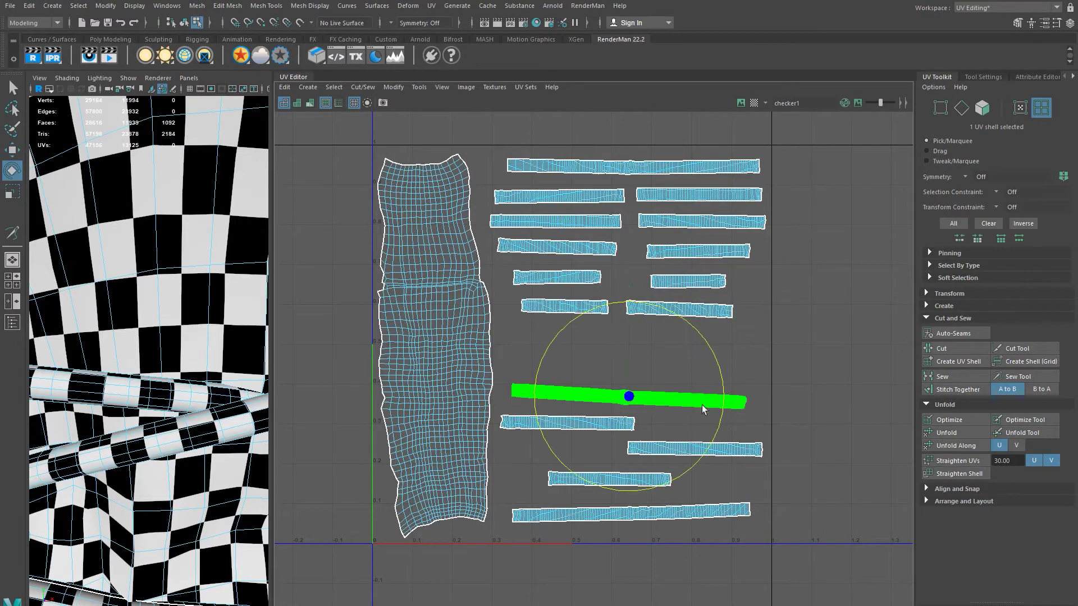
pyautogui.moveTo(723, 392)
pyautogui.mouseDown()
pyautogui.moveTo(726, 379)
pyautogui.moveTo(724, 388)
pyautogui.mouseUp()
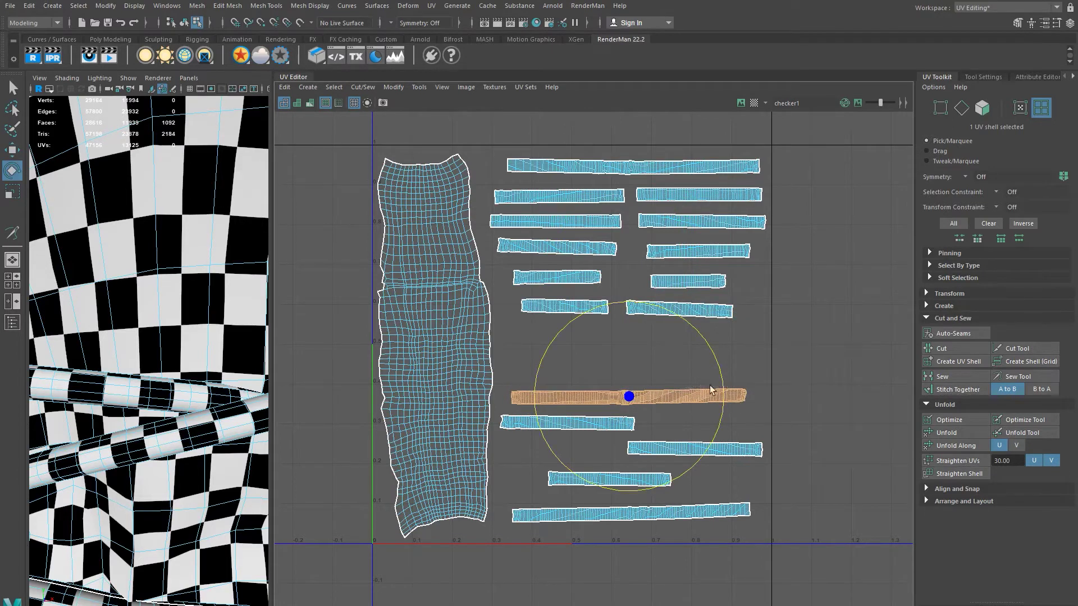
# Step: Move the long seventh-row lace shell and the two shorter shells beneath it up to close the gaps below the sixth row
pyautogui.press('w')
pyautogui.moveTo(633, 396); pyautogui.dragTo(637, 345)
pyautogui.click(592, 418)
pyautogui.moveTo(582, 424); pyautogui.dragTo(593, 374)
pyautogui.moveTo(580, 413); pyautogui.dragTo(580, 365)
pyautogui.click(668, 456)
pyautogui.moveTo(694, 450); pyautogui.dragTo(694, 402)
# Step: Move the short lace shell and the long bottom lace shell up beneath the others, and rotate the long one level
pyautogui.click(633, 479)
pyautogui.moveTo(634, 479); pyautogui.dragTo(610, 421)
pyautogui.click(617, 516)
pyautogui.moveTo(617, 516); pyautogui.dragTo(640, 448)
pyautogui.press('e')
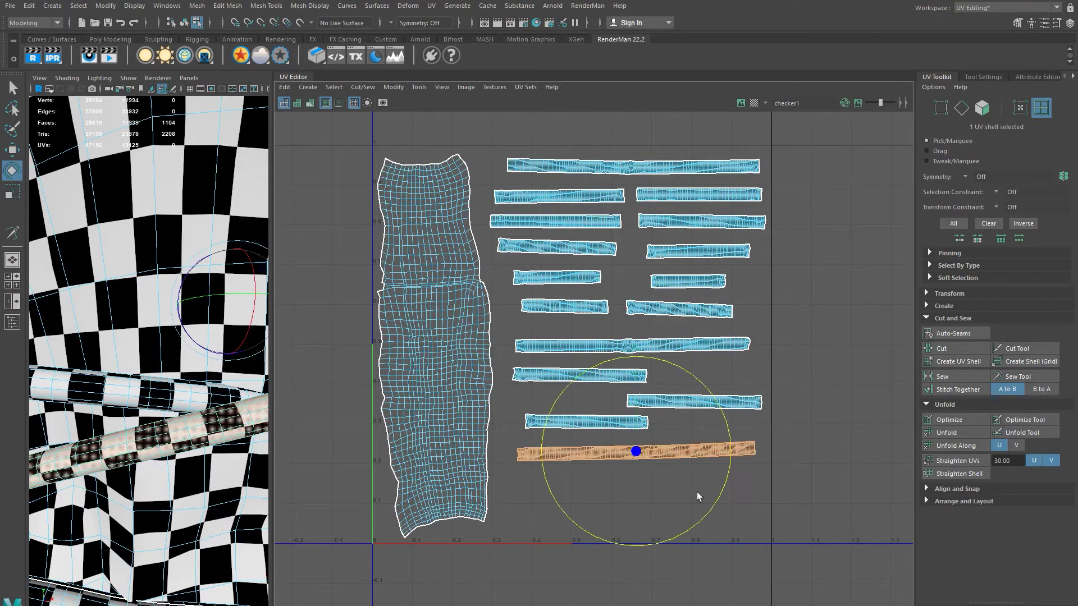
pyautogui.moveTo(714, 507); pyautogui.dragTo(713, 508)
# Step: Select all the lace shells together and scale them up slightly to fill the space beside the tongue shell
pyautogui.moveTo(514, 132); pyautogui.dragTo(770, 460)
pyautogui.press('r')
pyautogui.moveTo(628, 308)
pyautogui.mouseDown()
pyautogui.moveTo(638, 312)
pyautogui.moveTo(627, 321)
pyautogui.mouseUp()
# Step: Shift the right-hand lace shells of the second and third rows inside the tile, and nudge the second row's left shell toward the tongue
pyautogui.press('w')
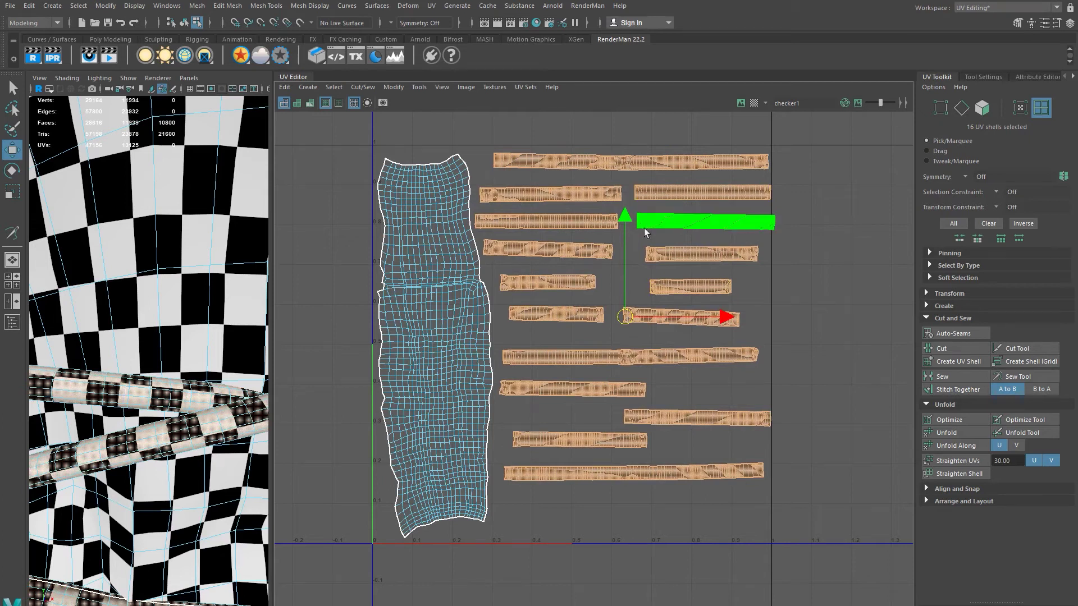
pyautogui.click(673, 225)
pyautogui.moveTo(709, 223); pyautogui.dragTo(693, 197)
pyautogui.click(711, 203)
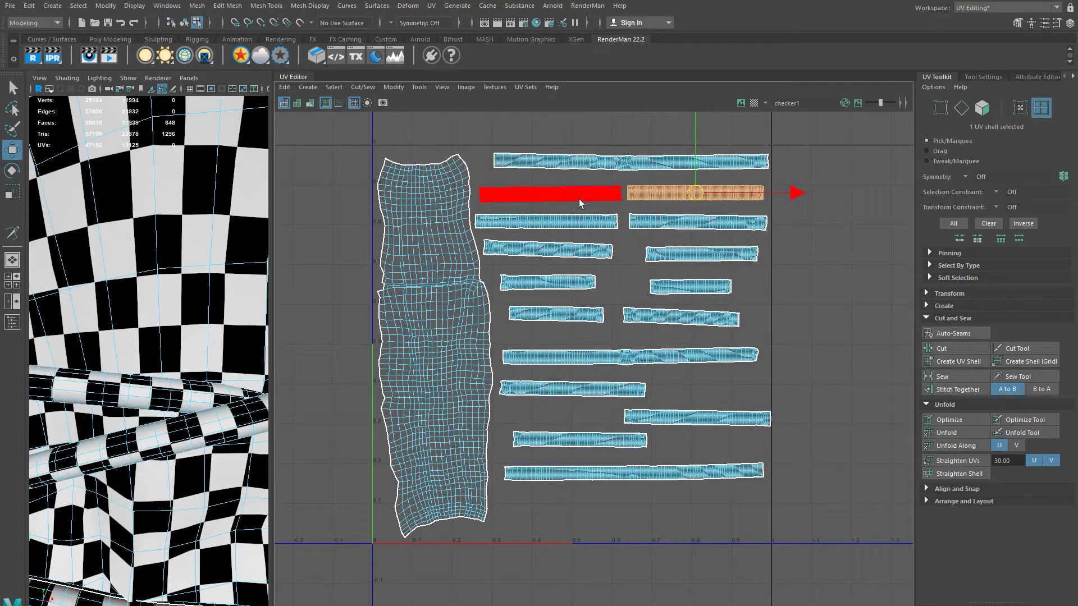
pyautogui.click(570, 194)
pyautogui.moveTo(551, 194); pyautogui.dragTo(549, 194)
# Step: Move the ninth-row lace shell away from the tile's right edge and lower the short lace shell beneath it slightly
pyautogui.click(697, 419)
pyautogui.moveTo(700, 420); pyautogui.dragTo(688, 420)
pyautogui.click(618, 443)
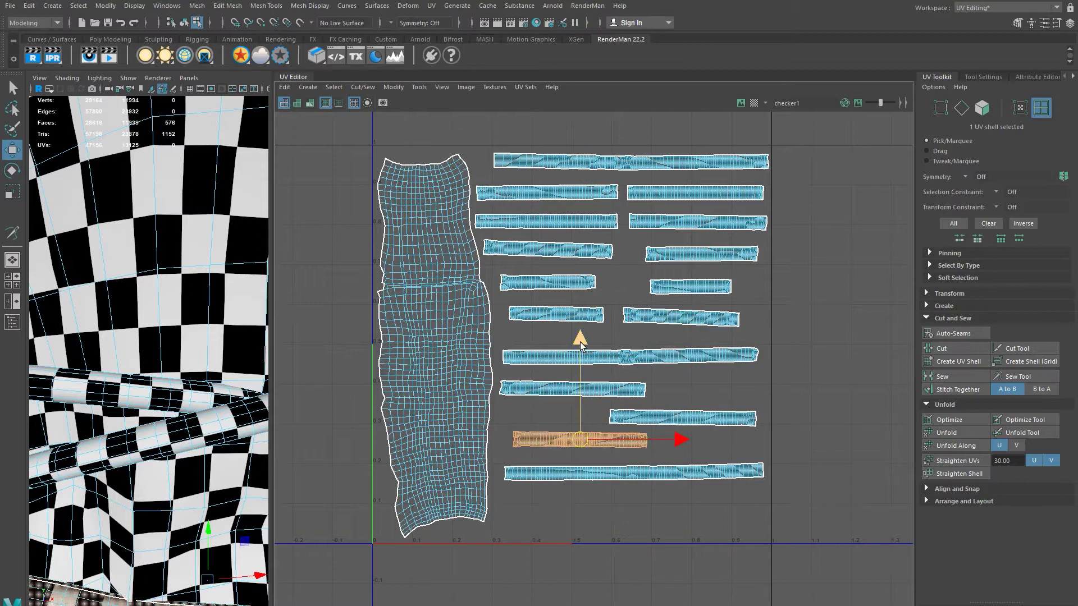
pyautogui.moveTo(580, 345); pyautogui.dragTo(582, 349)
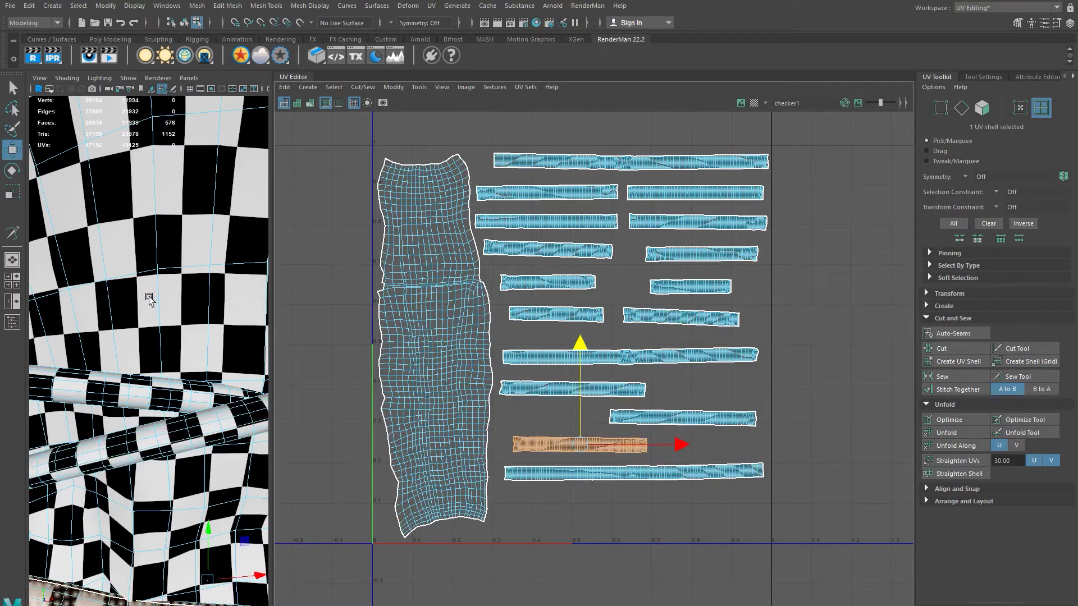
# Step: Examine the checker pattern on the boot's tongue, laces and upper from several sides
pyautogui.click(175, 354)
pyautogui.press('f')
pyautogui.moveTo(264, 329); pyautogui.dragTo(564, 348)
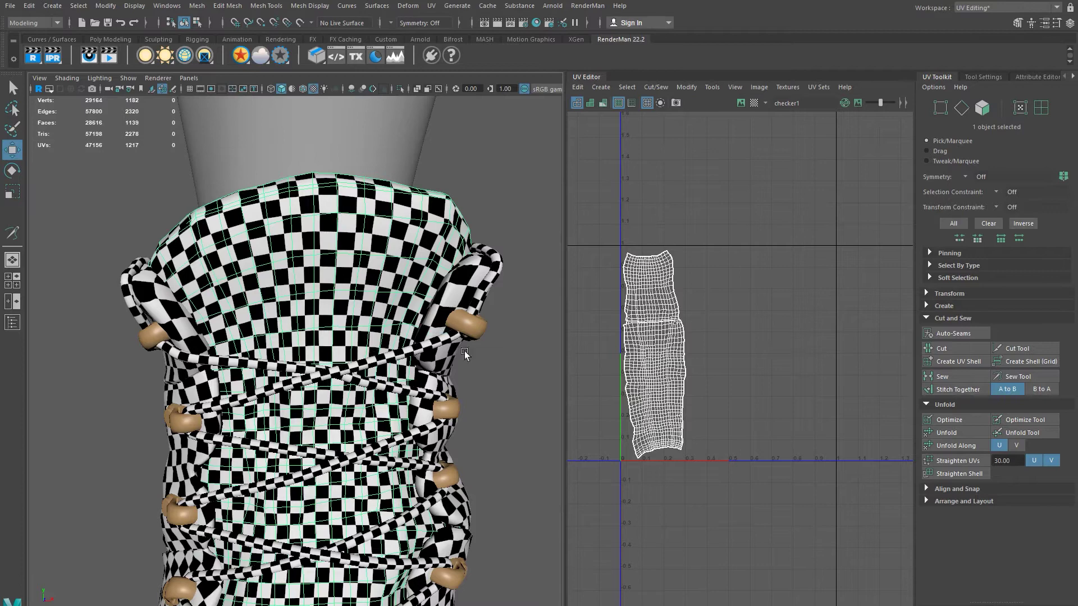
pyautogui.click(482, 417)
pyautogui.keyDown('alt'); pyautogui.moveTo(481, 416); pyautogui.dragTo(12, 352); pyautogui.keyUp('alt')
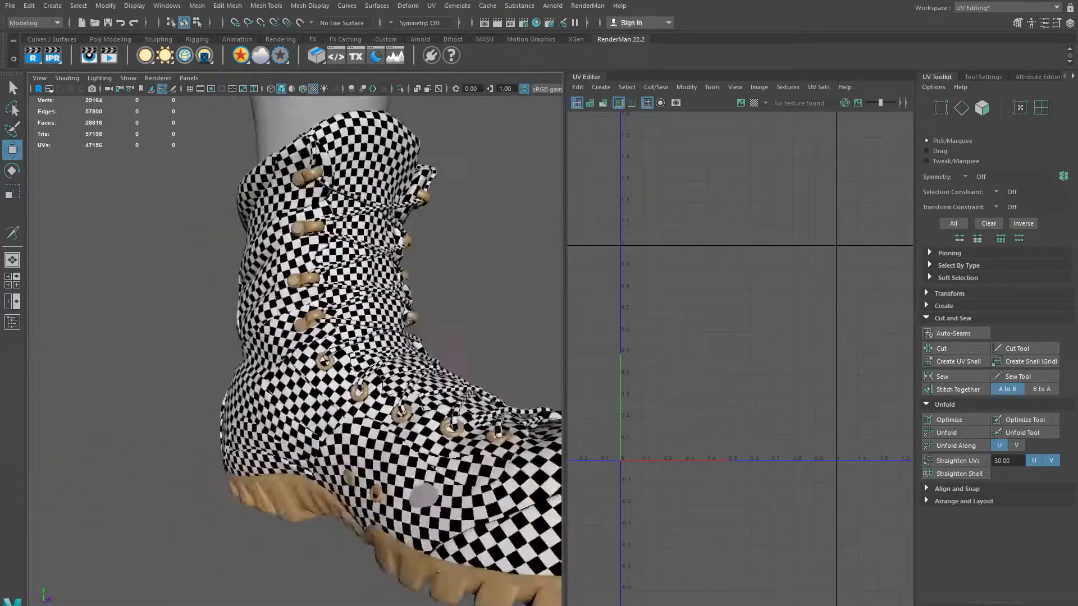
pyautogui.scroll(-10, 301, 320)
pyautogui.keyDown('alt'); pyautogui.moveTo(300, 320); pyautogui.dragTo(302, 322); pyautogui.keyUp('alt')
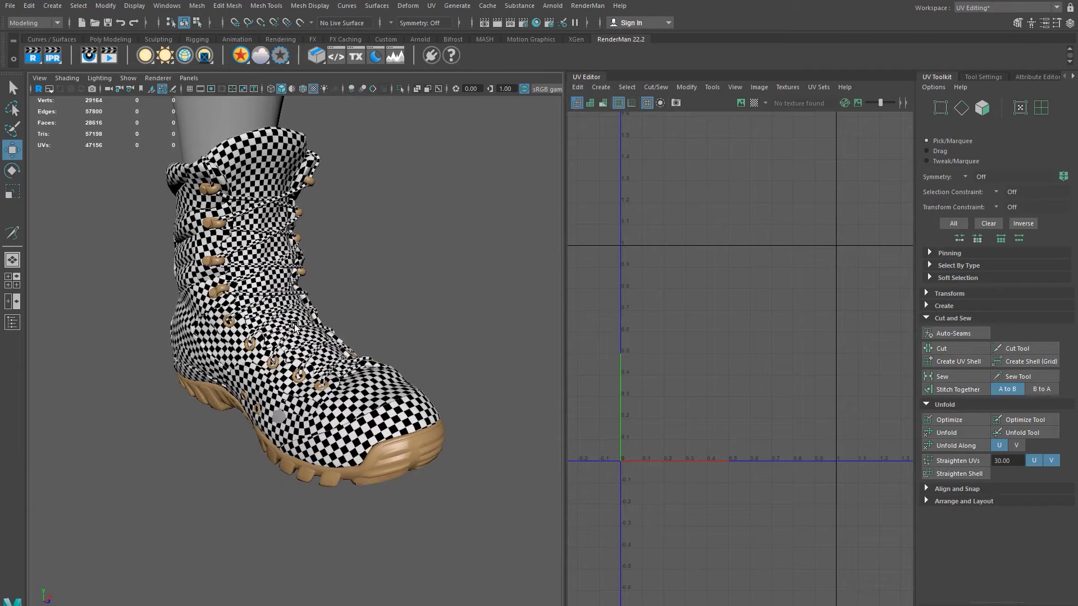
pyautogui.keyDown('alt'); pyautogui.moveTo(376, 283); pyautogui.dragTo(337, 393); pyautogui.keyUp('alt')
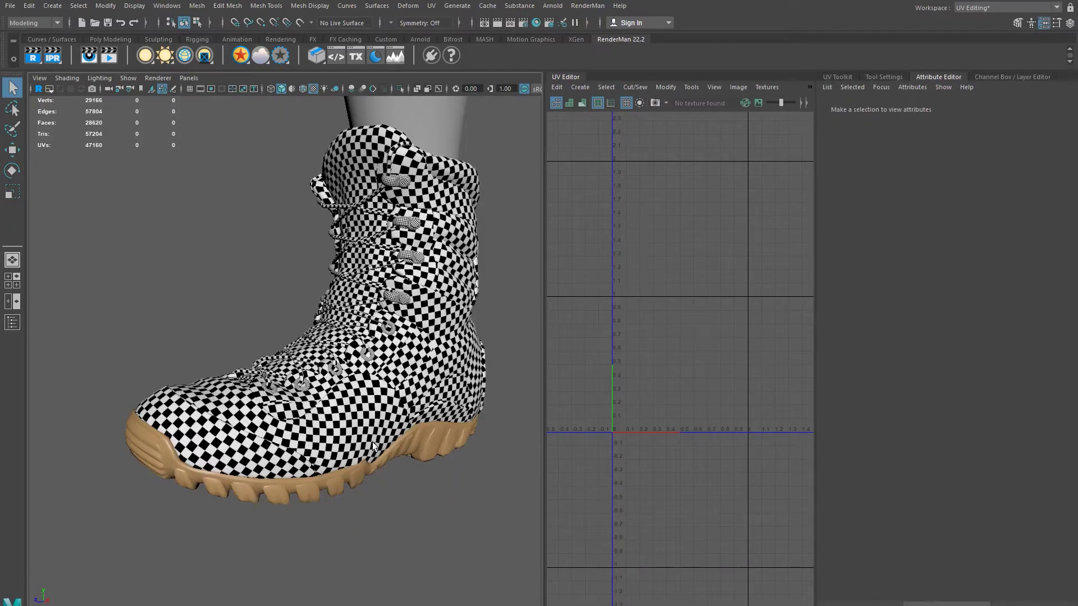
# Step: Examine the boot's unmapped sole and tread blocks from below and from the heel
pyautogui.keyDown('alt'); pyautogui.moveTo(373, 447); pyautogui.dragTo(369, 412); pyautogui.keyUp('alt')
pyautogui.keyDown('alt'); pyautogui.moveTo(292, 402); pyautogui.dragTo(334, 375); pyautogui.keyUp('alt')
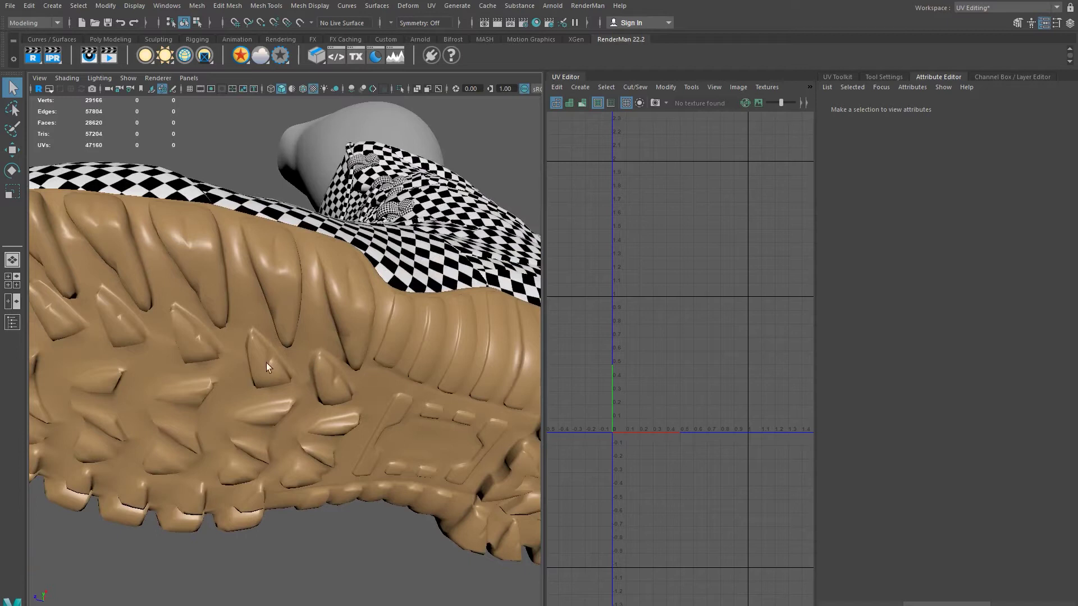
pyautogui.keyDown('alt'); pyautogui.moveTo(197, 344); pyautogui.dragTo(291, 415); pyautogui.keyUp('alt')
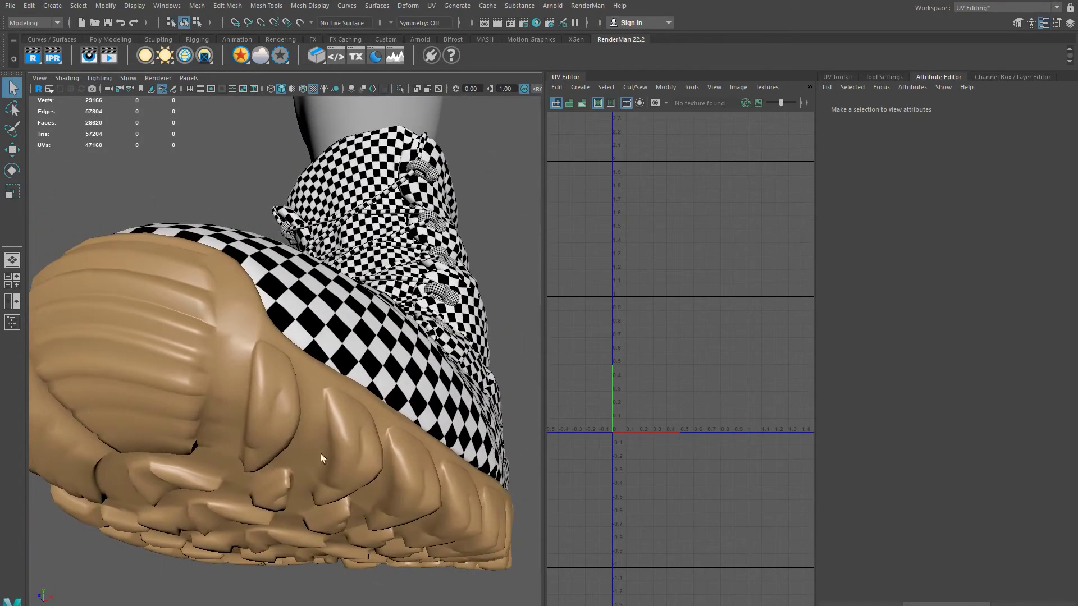
pyautogui.keyDown('alt'); pyautogui.moveTo(429, 488); pyautogui.dragTo(410, 489); pyautogui.keyUp('alt')
pyautogui.keyDown('alt'); pyautogui.moveTo(410, 489); pyautogui.dragTo(384, 499, button='right'); pyautogui.keyUp('alt')
pyautogui.keyDown('alt'); pyautogui.moveTo(384, 500); pyautogui.dragTo(371, 425); pyautogui.keyUp('alt')
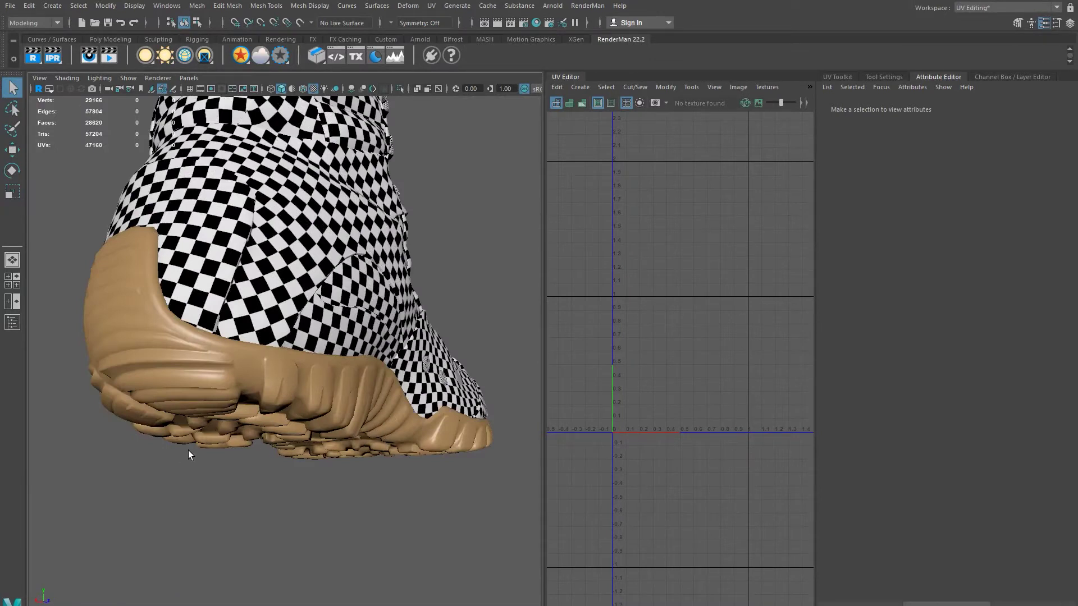
pyautogui.keyDown('alt'); pyautogui.moveTo(238, 408); pyautogui.dragTo(392, 422); pyautogui.keyUp('alt')
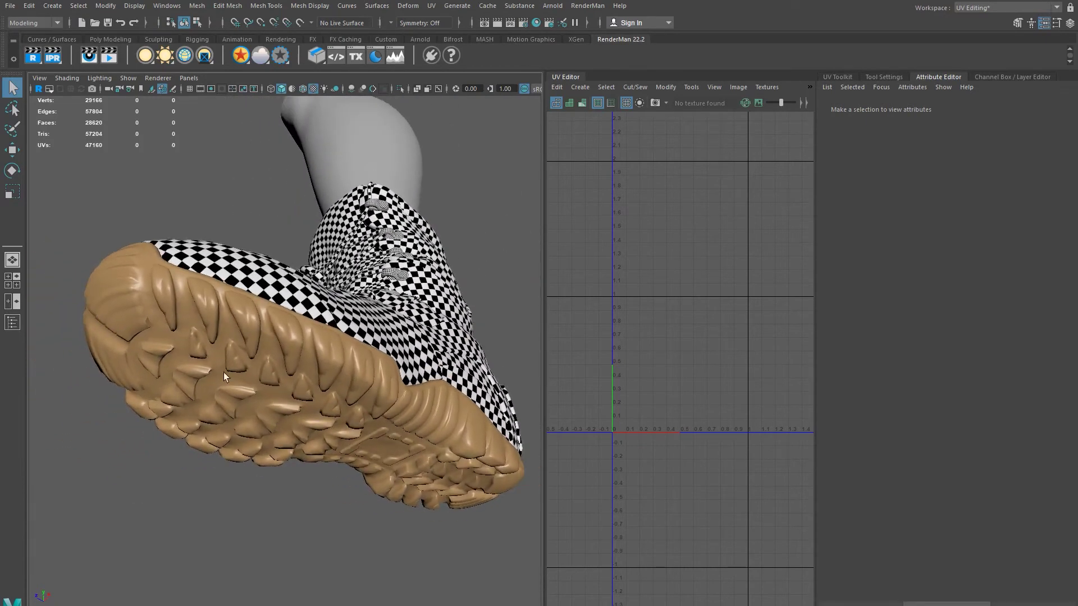
# Step: Select the boot's tread mesh and apply a planar UV projection to it
pyautogui.click(261, 313)
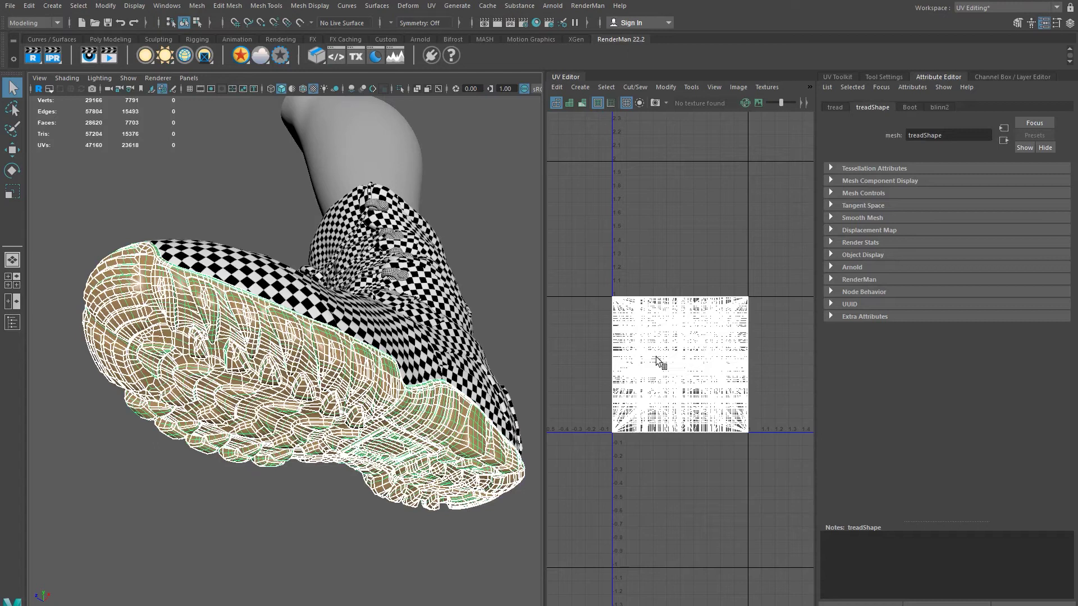
pyautogui.scroll(4, 661, 362)
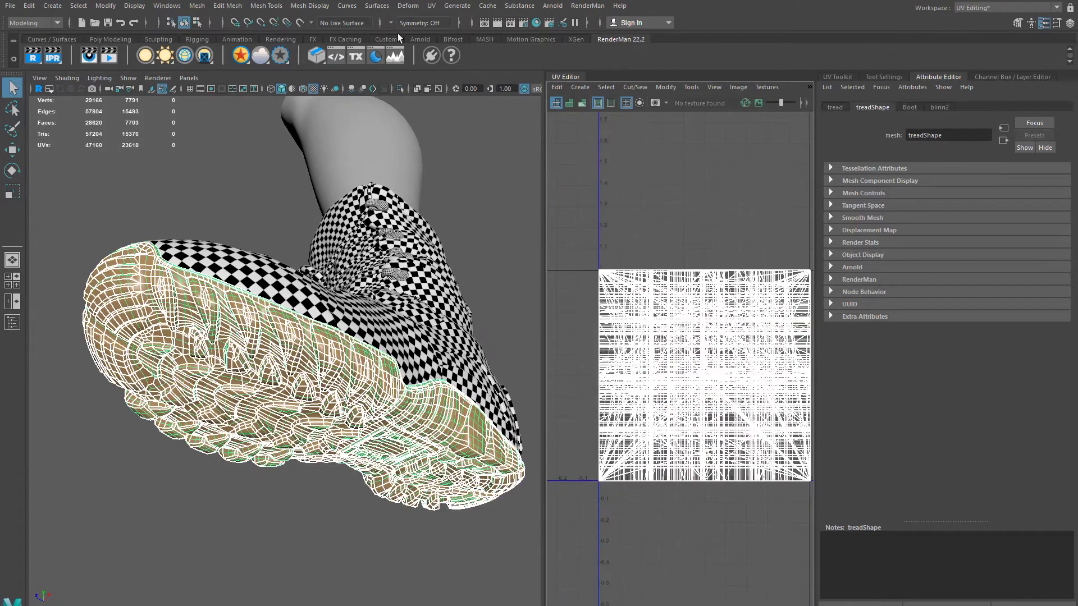
pyautogui.click(430, 7)
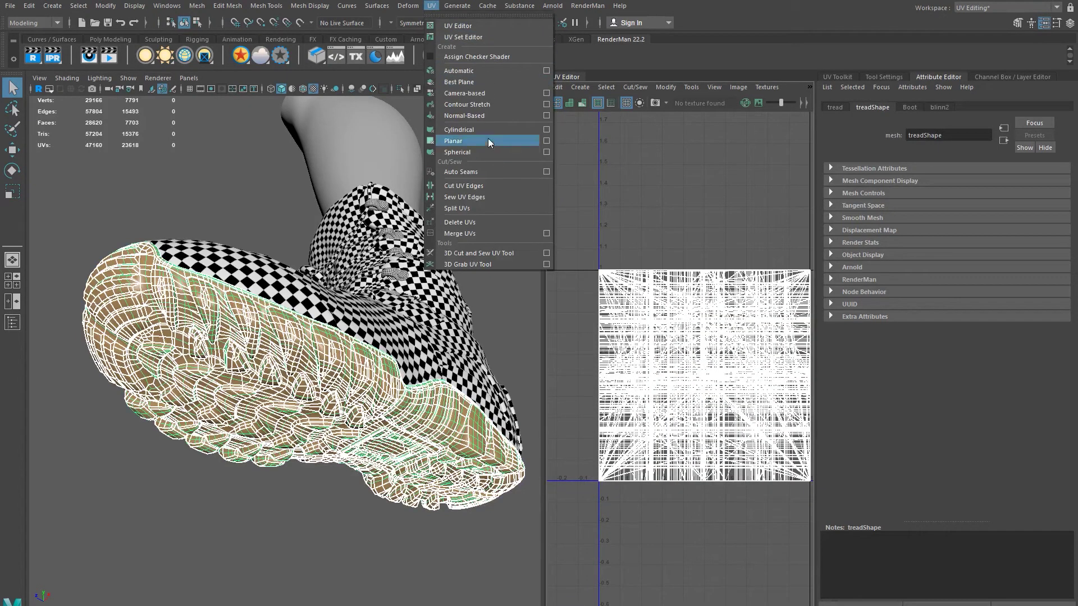
pyautogui.click(457, 142)
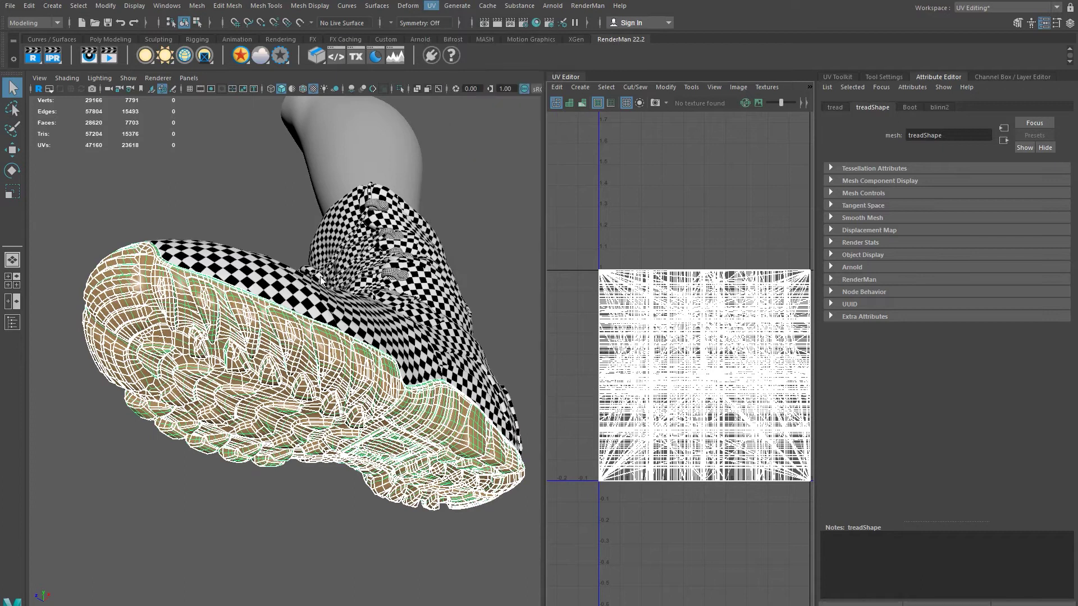
# Step: Set the tread's planar projection Z rotation to 90 degrees
pyautogui.scroll(-3, 409, 327)
pyautogui.keyDown('alt'); pyautogui.moveTo(408, 327); pyautogui.dragTo(471, 329); pyautogui.keyUp('alt')
pyautogui.keyDown('alt'); pyautogui.moveTo(152, 587); pyautogui.dragTo(117, 602); pyautogui.keyUp('alt')
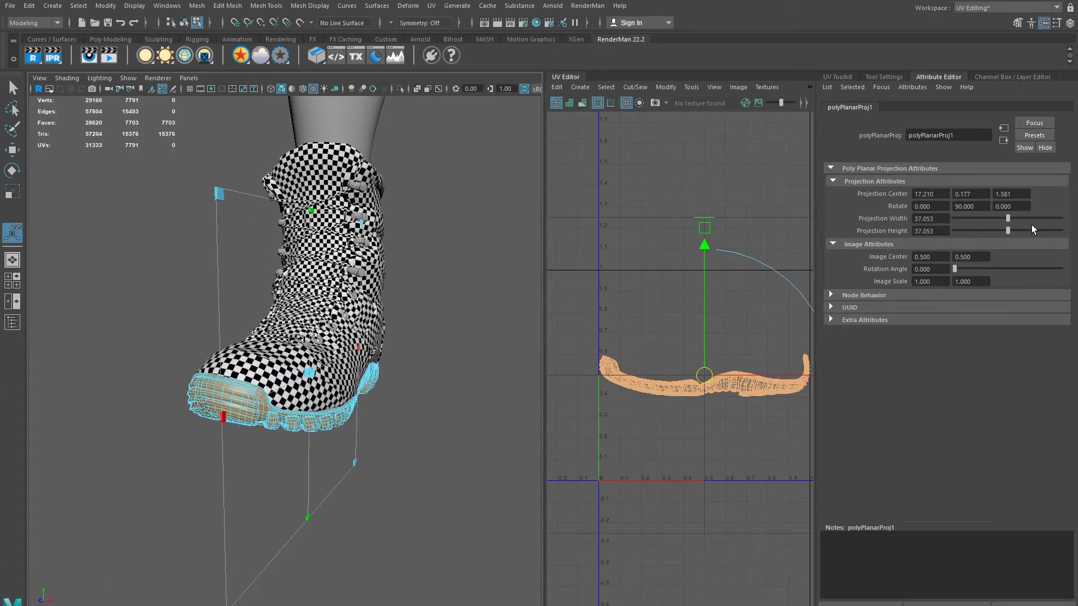
pyautogui.write('90')
pyautogui.press('Return')
pyautogui.keyDown('alt'); pyautogui.moveTo(345, 387); pyautogui.dragTo(297, 353); pyautogui.keyUp('alt')
pyautogui.scroll(2, 581, 404)
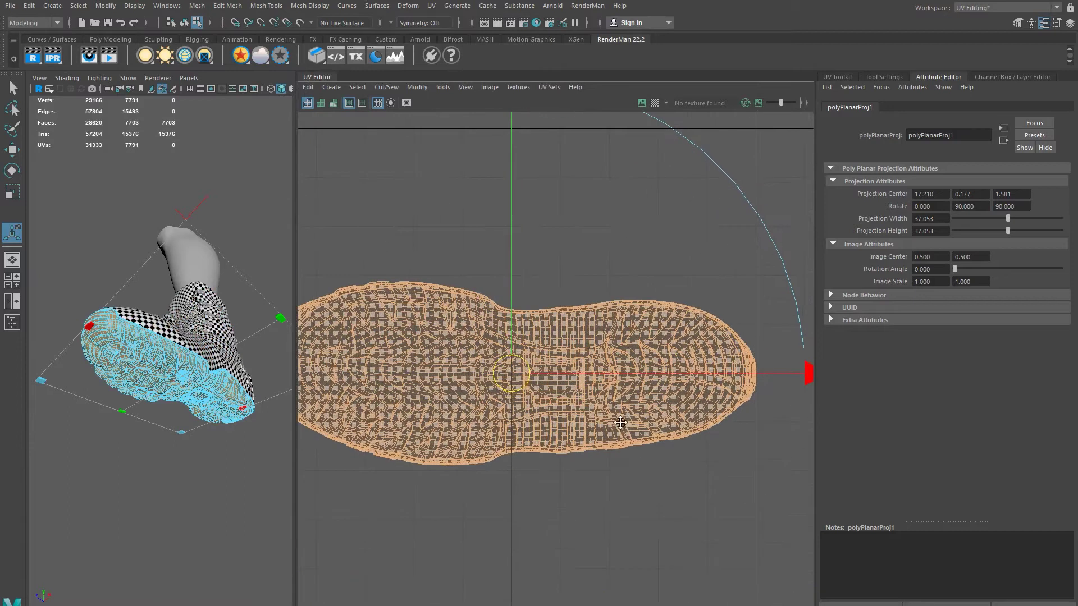
# Step: Display the UVs shaded to check their facing and set the planar projection's Z rotation to -90 degrees
pyautogui.click(463, 88)
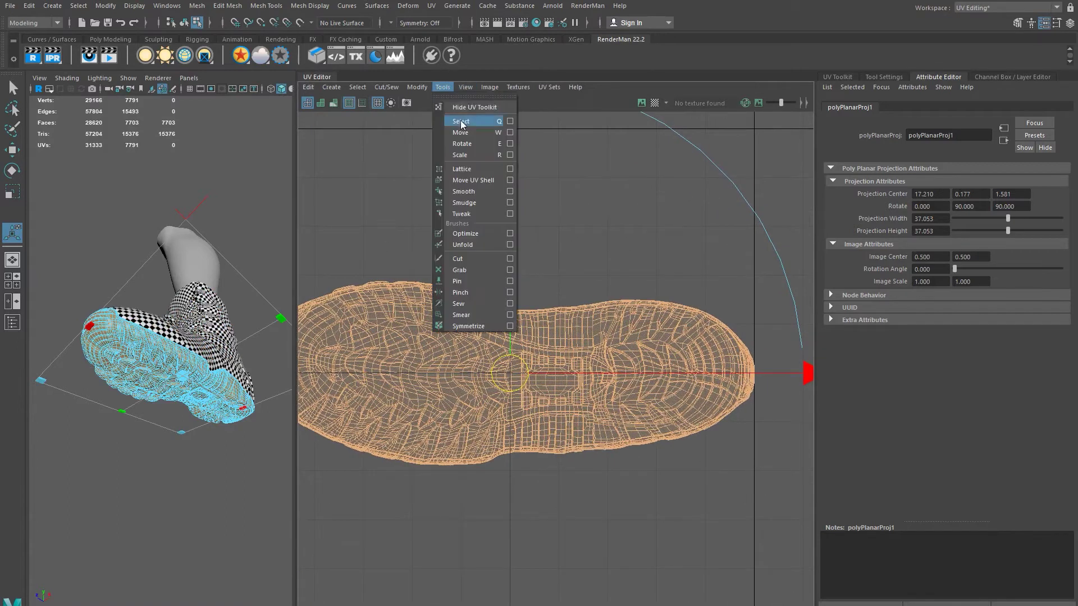
pyautogui.click(484, 127)
pyautogui.moveTo(585, 279)
pyautogui.keyDown('alt'); pyautogui.mouseDown(button='middle')
pyautogui.moveTo(561, 292)
pyautogui.moveTo(598, 272)
pyautogui.mouseUp(button='middle'); pyautogui.keyUp('alt')
pyautogui.click(1024, 210)
pyautogui.write('-90')
pyautogui.press('Return')
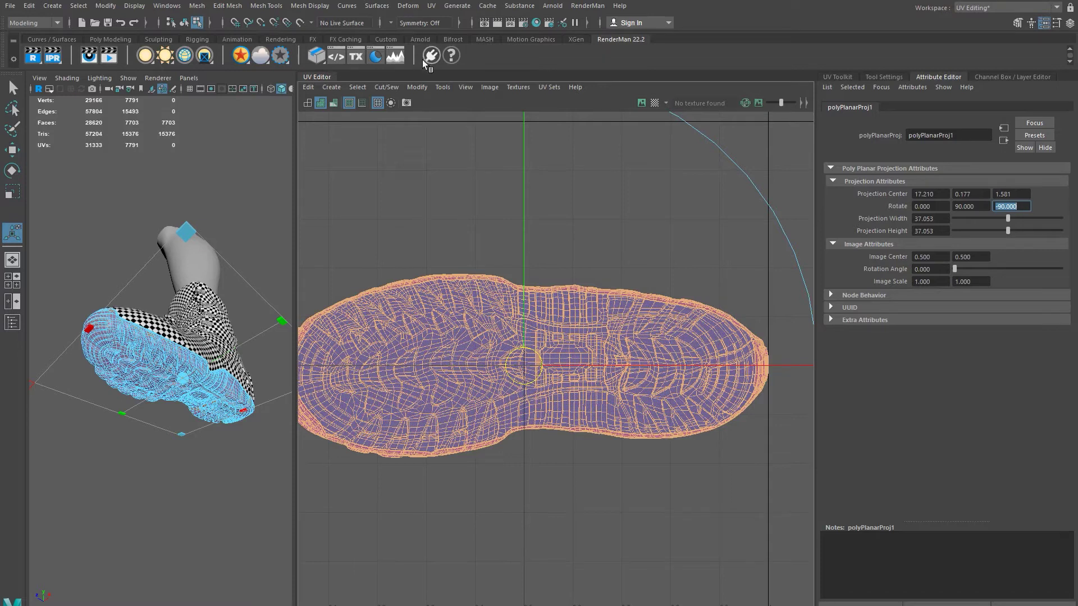
# Step: Return the UV display to wireframe and widen the UV editor so the whole tread shell fits in view
pyautogui.click(443, 88)
pyautogui.moveTo(473, 87)
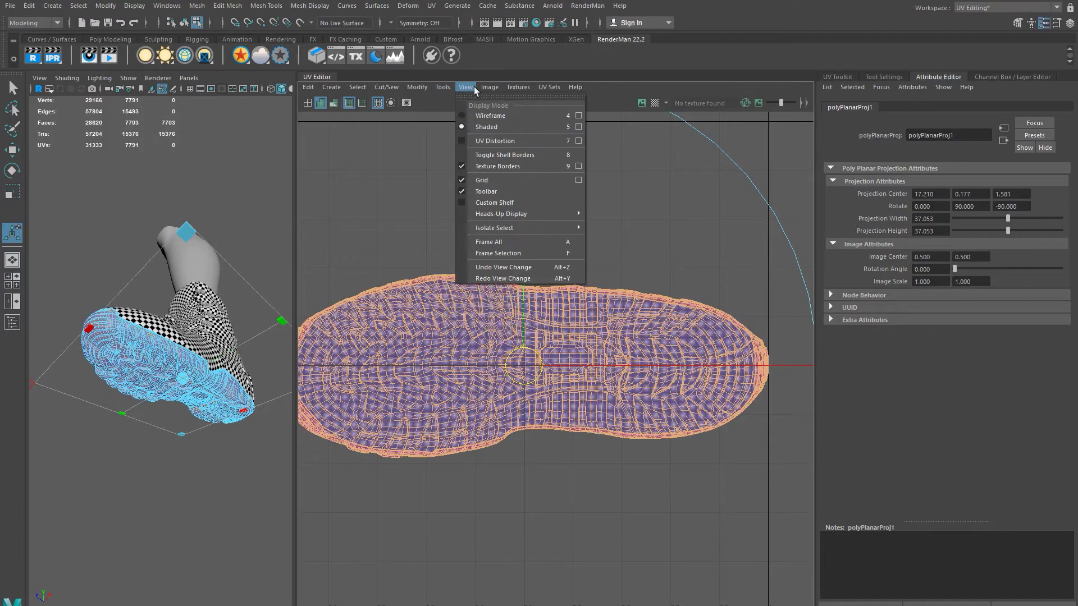
pyautogui.click(482, 116)
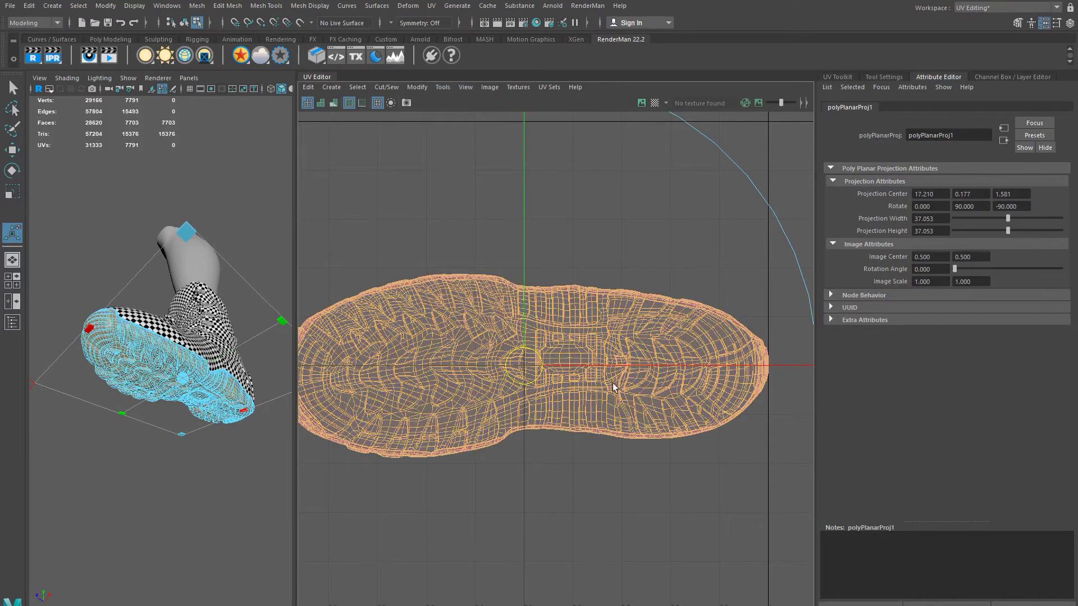
pyautogui.keyDown('alt'); pyautogui.moveTo(456, 363); pyautogui.dragTo(512, 340, button='middle'); pyautogui.keyUp('alt')
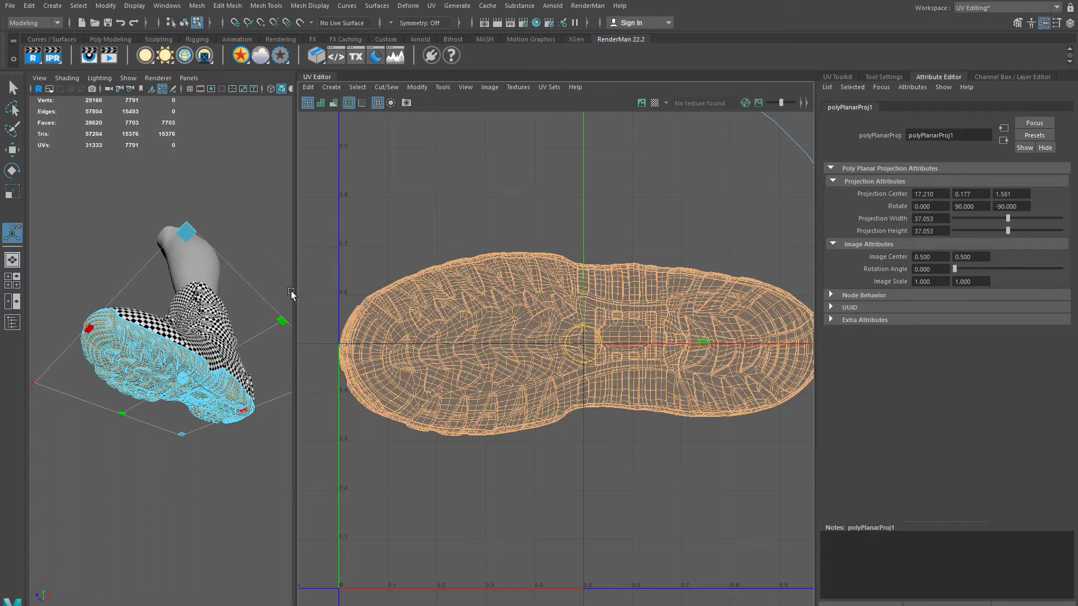
pyautogui.moveTo(292, 293); pyautogui.dragTo(256, 293)
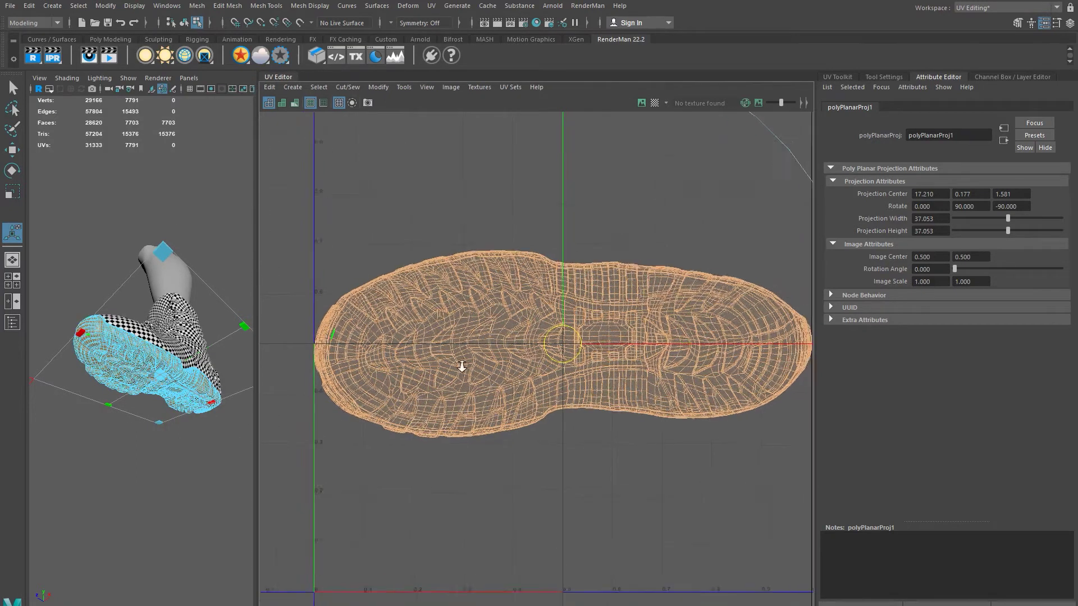
pyautogui.scroll(-1, 500, 378)
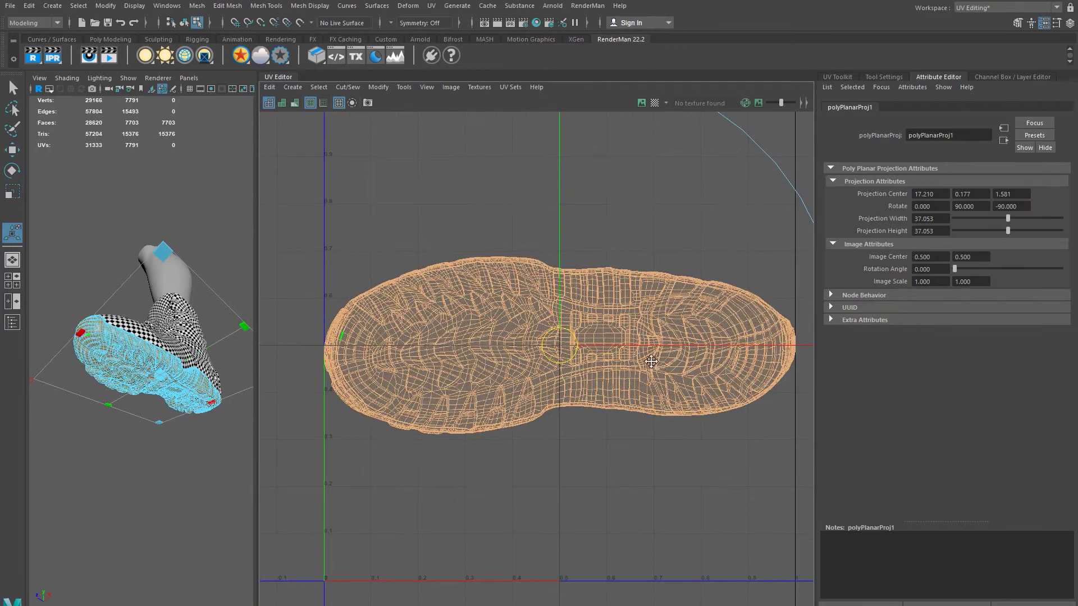
pyautogui.keyDown('alt'); pyautogui.moveTo(649, 360); pyautogui.dragTo(601, 361, button='middle'); pyautogui.keyUp('alt')
pyautogui.scroll(-2, 595, 364)
# Step: Select the projected tread as a whole UV shell
pyautogui.moveTo(600, 395); pyautogui.dragTo(561, 382, button='right')
pyautogui.moveTo(446, 344); pyautogui.dragTo(591, 473)
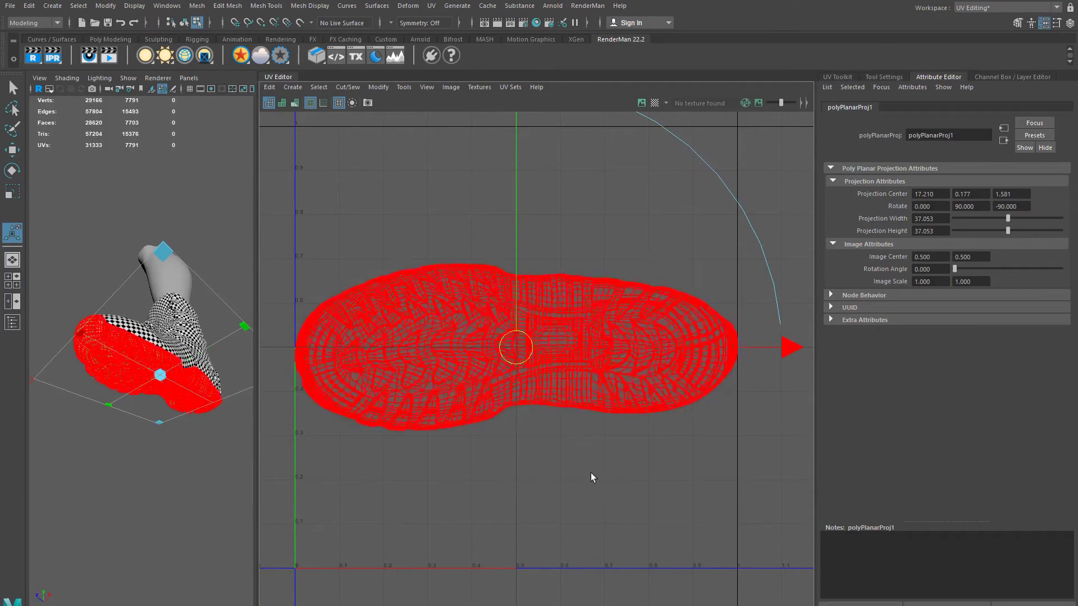
pyautogui.keyDown('alt'); pyautogui.moveTo(543, 429); pyautogui.dragTo(585, 434, button='middle'); pyautogui.keyUp('alt')
pyautogui.moveTo(224, 320)
pyautogui.keyDown('alt'); pyautogui.mouseDown()
pyautogui.moveTo(224, 401)
pyautogui.moveTo(232, 337)
pyautogui.mouseUp(); pyautogui.keyUp('alt')
pyautogui.scroll(5, 225, 401)
pyautogui.keyDown('alt'); pyautogui.moveTo(427, 136); pyautogui.dragTo(436, 140, button='middle'); pyautogui.keyUp('alt')
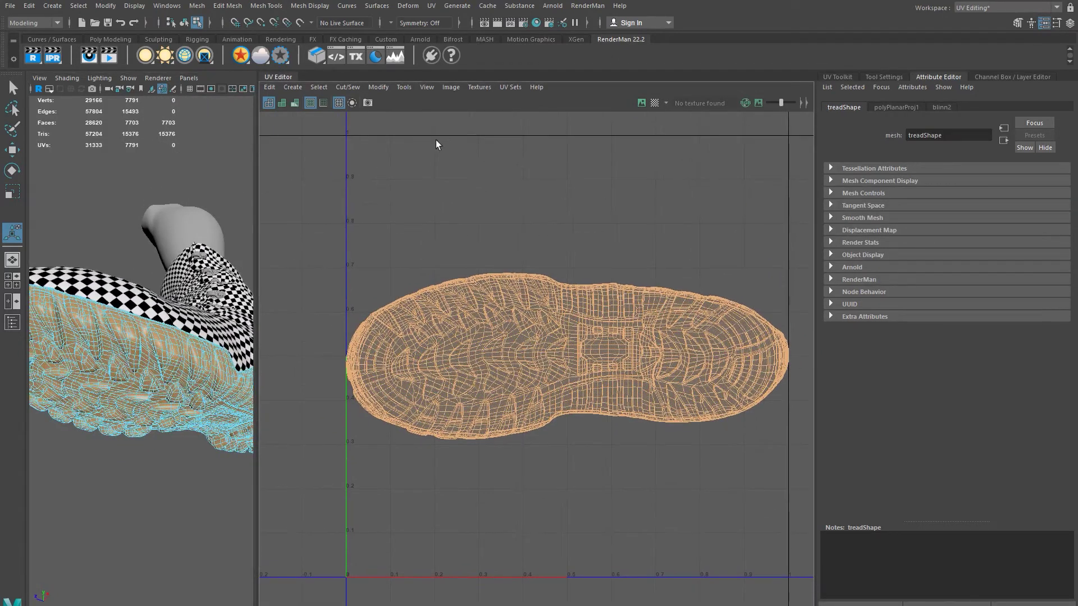
# Step: Unfold the tread's UV shell
pyautogui.click(837, 77)
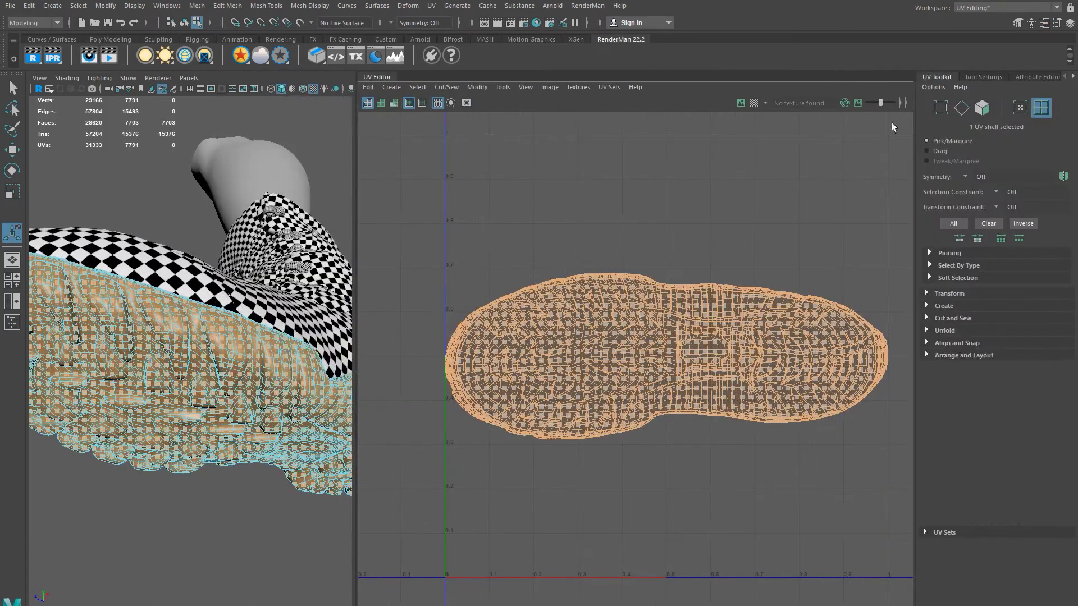
pyautogui.click(951, 331)
pyautogui.click(953, 358)
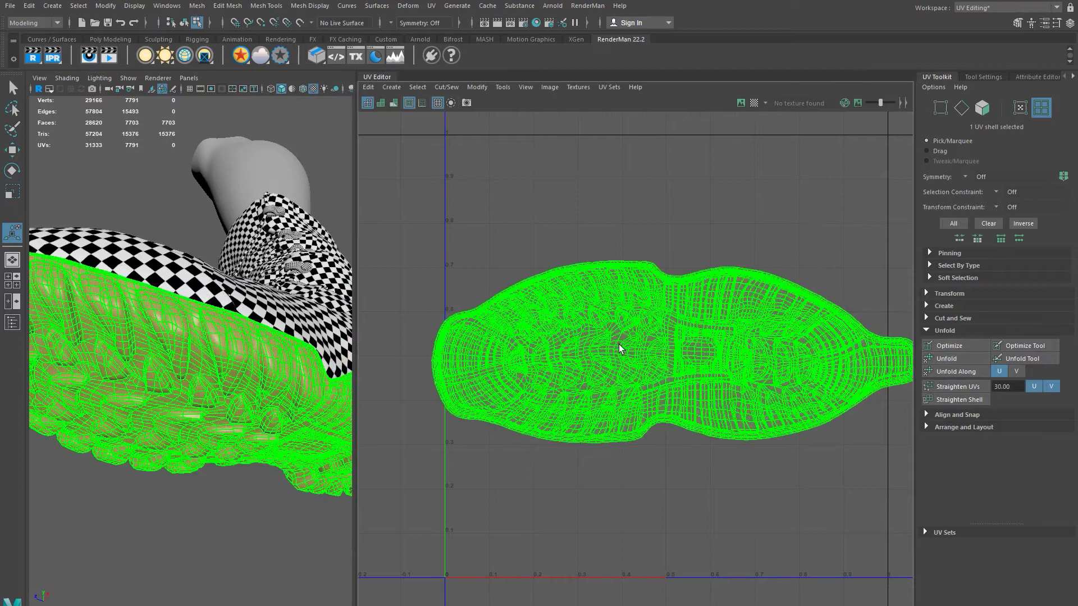
pyautogui.keyDown('alt'); pyautogui.moveTo(729, 357); pyautogui.dragTo(656, 373, button='middle'); pyautogui.keyUp('alt')
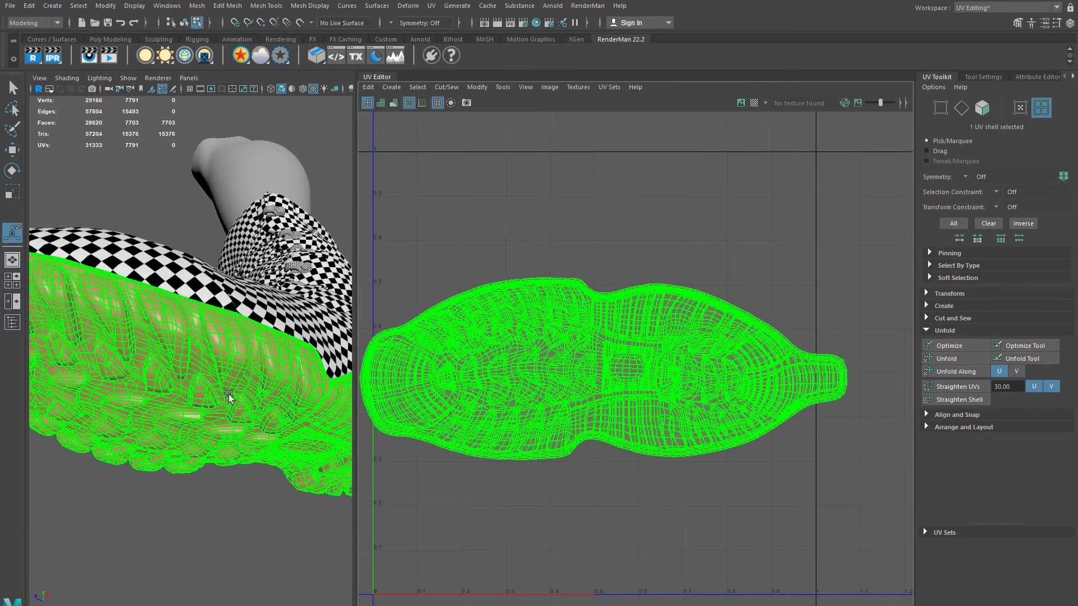
# Step: Return the tread to object mode, assign the existing checker material to it and clear the selection
pyautogui.moveTo(228, 393); pyautogui.dragTo(289, 355, button='right')
pyautogui.keyDown('alt'); pyautogui.moveTo(242, 394); pyautogui.dragTo(275, 207); pyautogui.keyUp('alt')
pyautogui.click(274, 210)
pyautogui.click(214, 315)
pyautogui.moveTo(218, 293); pyautogui.dragTo(289, 603, button='right')
pyautogui.keyDown('alt'); pyautogui.moveTo(264, 196); pyautogui.dragTo(221, 279); pyautogui.keyUp('alt')
pyautogui.click(266, 224)
pyautogui.scroll(8, 220, 277)
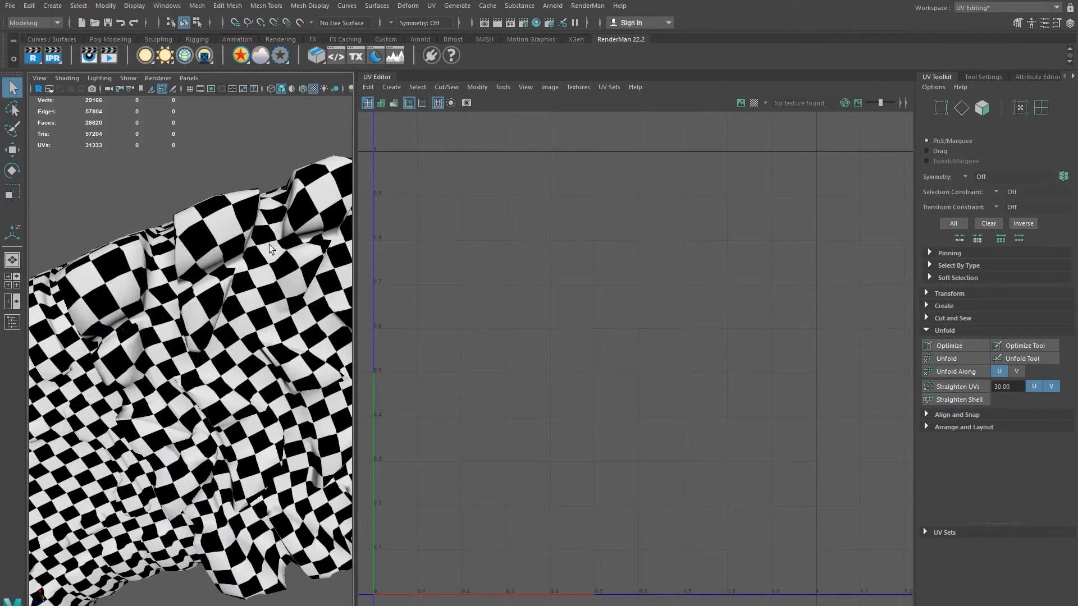
# Step: Compare the tread's checker pattern and UV layout with those of the boot's upper
pyautogui.scroll(-6, 242, 249)
pyautogui.keyDown('alt'); pyautogui.moveTo(241, 249); pyautogui.dragTo(309, 351); pyautogui.keyUp('alt')
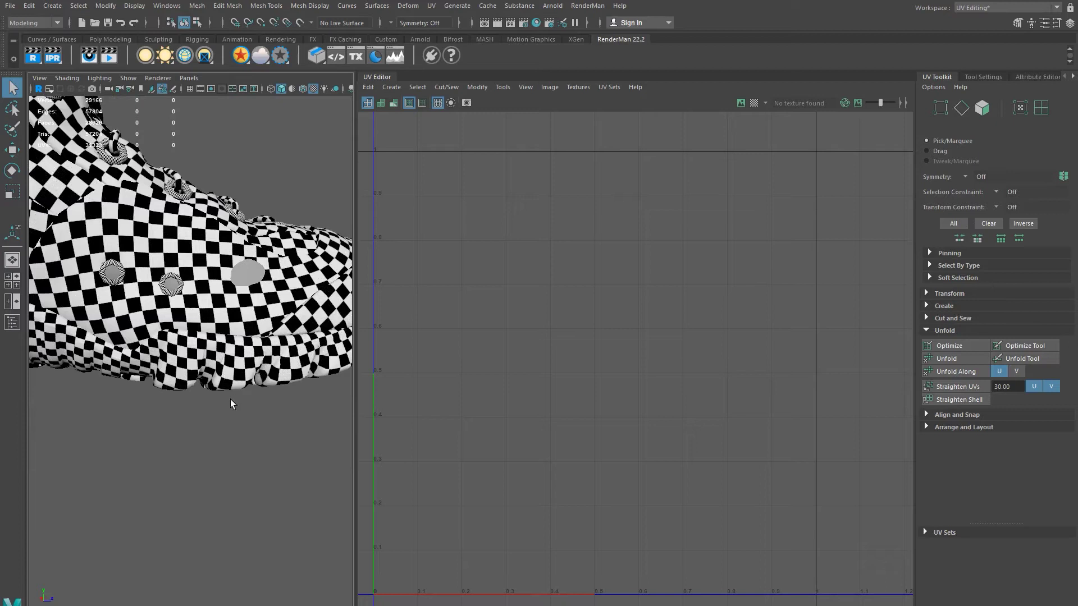
pyautogui.keyDown('alt'); pyautogui.moveTo(261, 359); pyautogui.dragTo(135, 397, button='middle'); pyautogui.keyUp('alt')
pyautogui.keyDown('alt'); pyautogui.moveTo(226, 389); pyautogui.dragTo(210, 388); pyautogui.keyUp('alt')
pyautogui.click(211, 375)
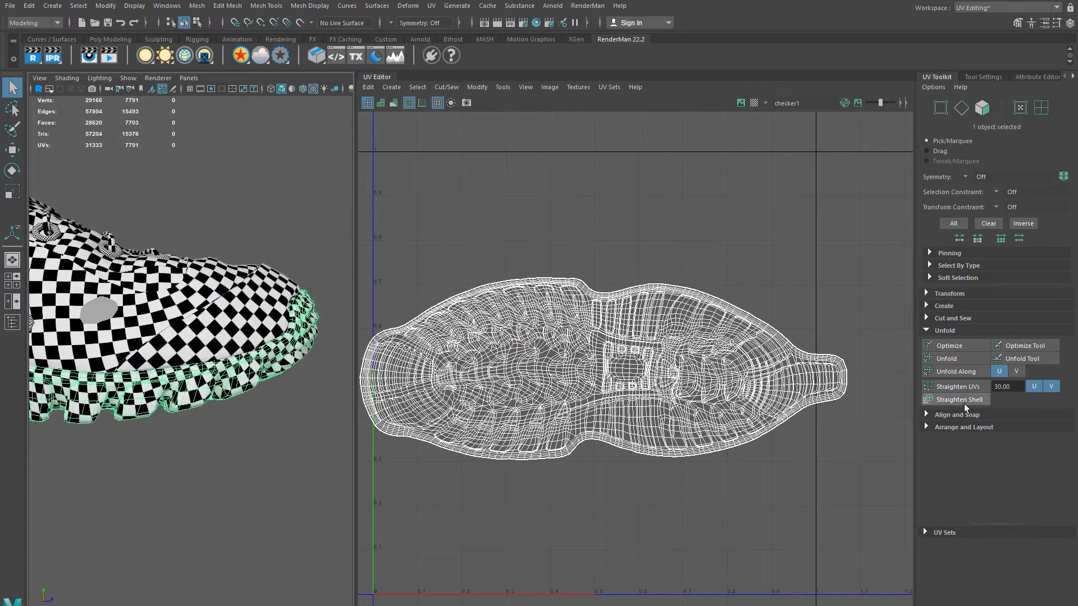
pyautogui.click(247, 315)
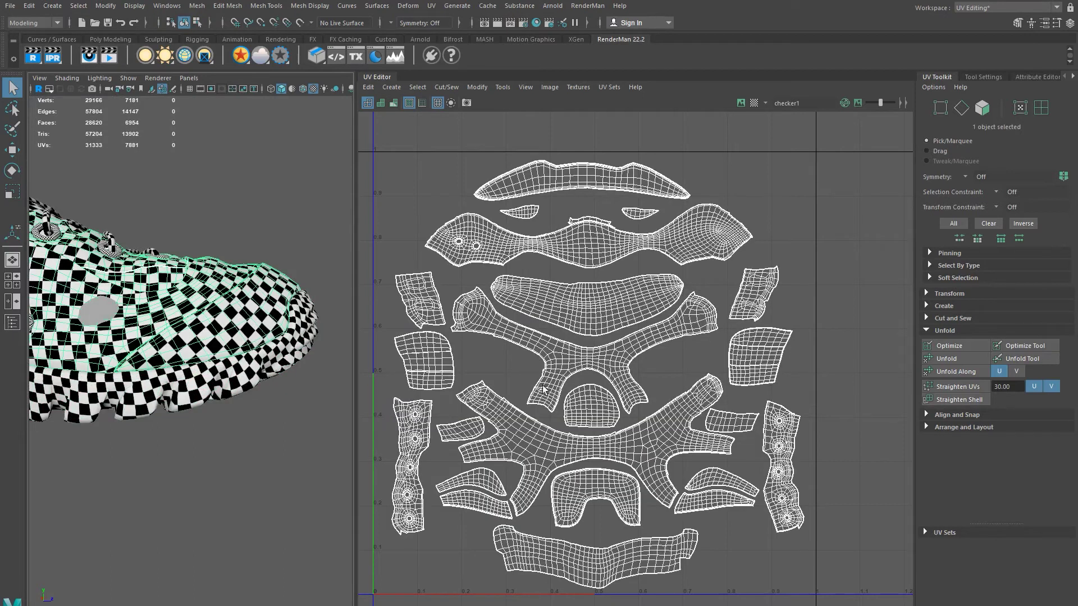
# Step: Sample the boot upper's texel density and apply it to the tread's UVs
pyautogui.click(929, 294)
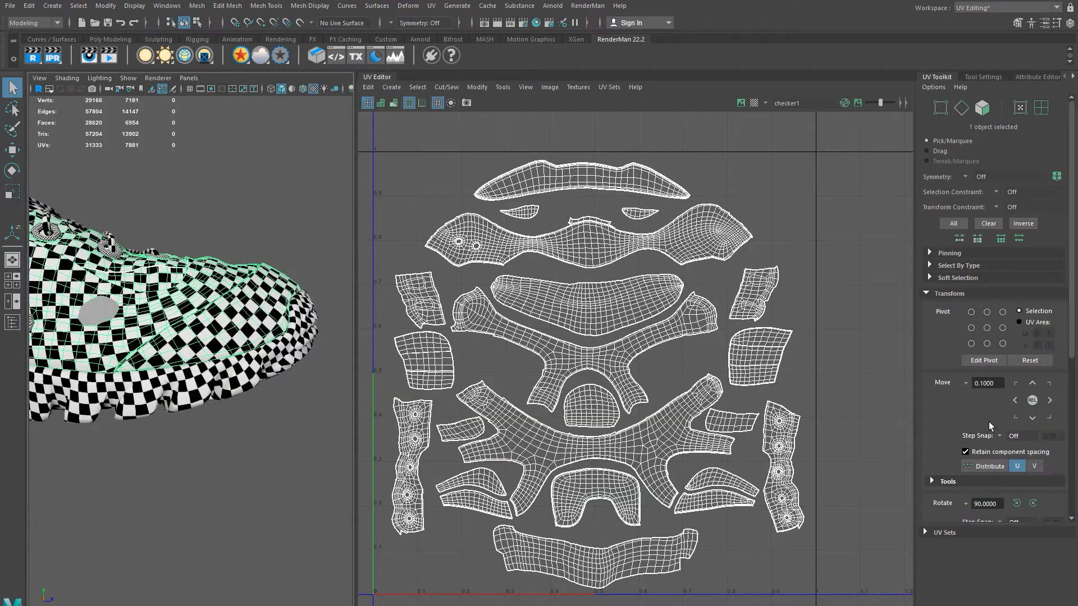
pyautogui.scroll(-5, 990, 426)
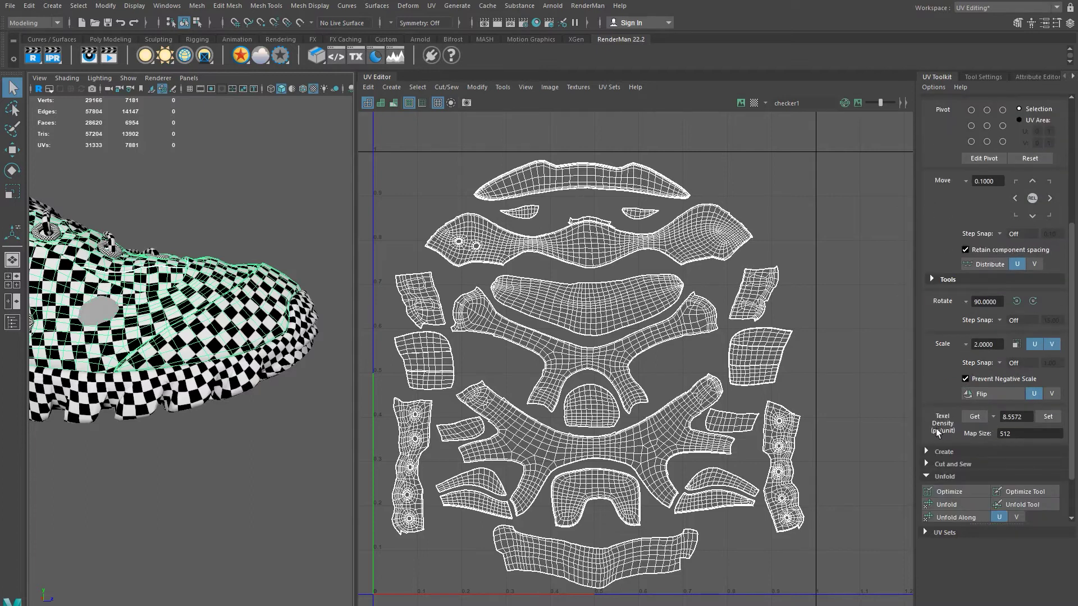
pyautogui.click(976, 418)
pyautogui.click(228, 372)
pyautogui.keyDown('alt'); pyautogui.moveTo(254, 409); pyautogui.dragTo(314, 386); pyautogui.keyUp('alt')
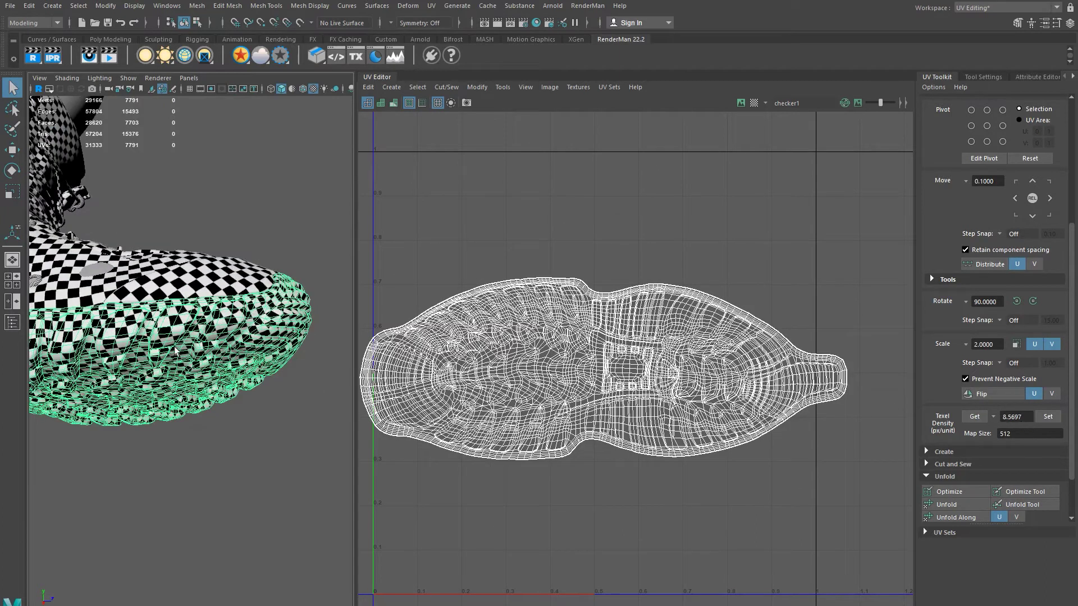
pyautogui.click(1048, 419)
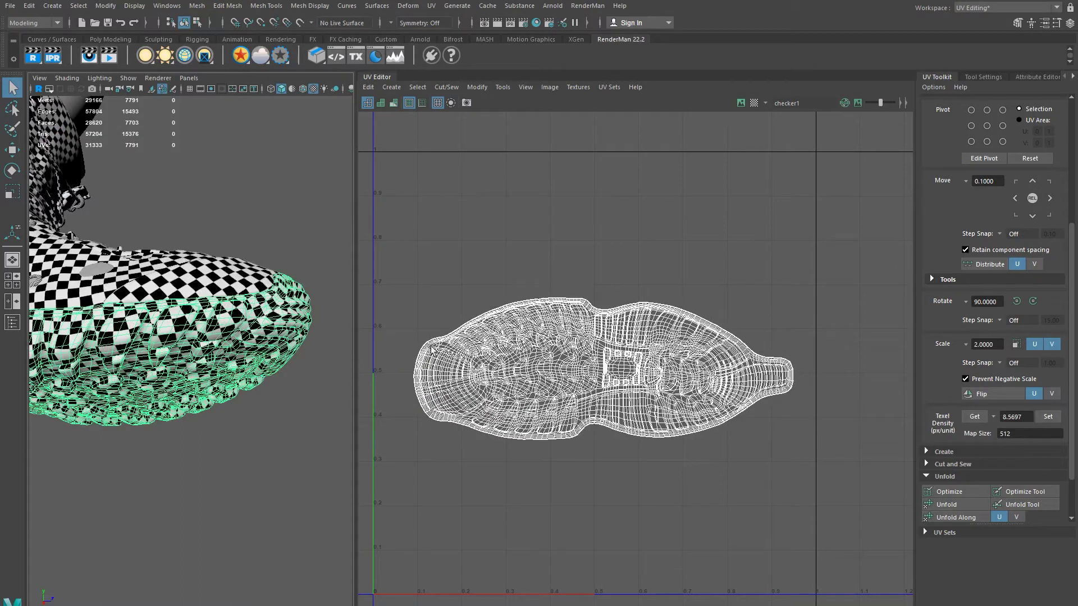
# Step: Examine how the tread's checker size matches the upper's from underneath, the side, the toe and the heel
pyautogui.click(249, 198)
pyautogui.keyDown('alt'); pyautogui.moveTo(249, 197); pyautogui.dragTo(189, 343); pyautogui.keyUp('alt')
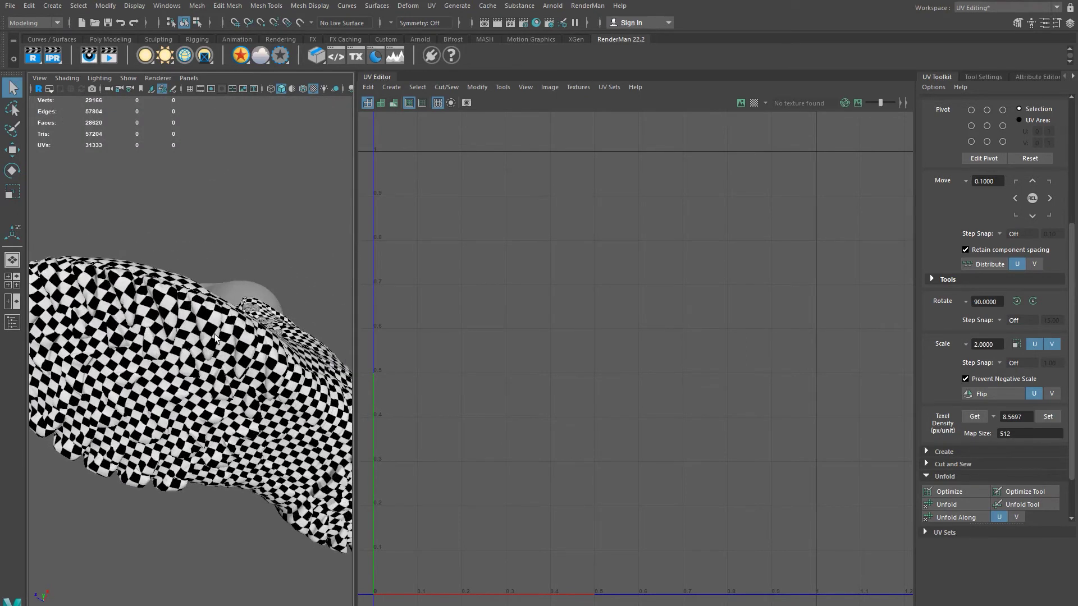
pyautogui.keyDown('alt'); pyautogui.moveTo(207, 303); pyautogui.dragTo(361, 388); pyautogui.keyUp('alt')
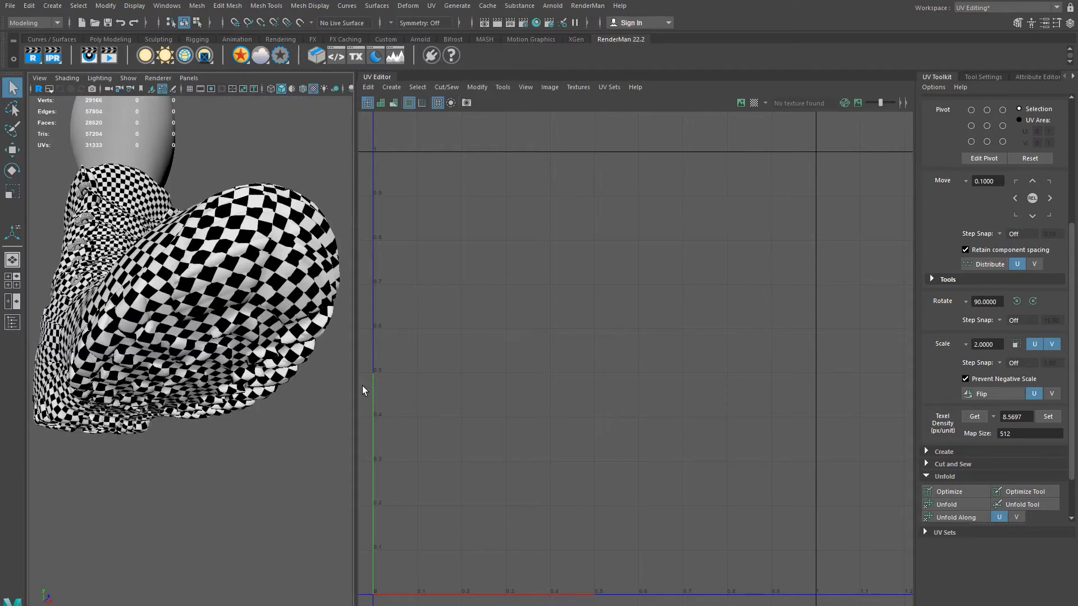
pyautogui.moveTo(272, 327)
pyautogui.keyDown('alt'); pyautogui.mouseDown()
pyautogui.moveTo(318, 320)
pyautogui.moveTo(264, 339)
pyautogui.mouseUp(); pyautogui.keyUp('alt')
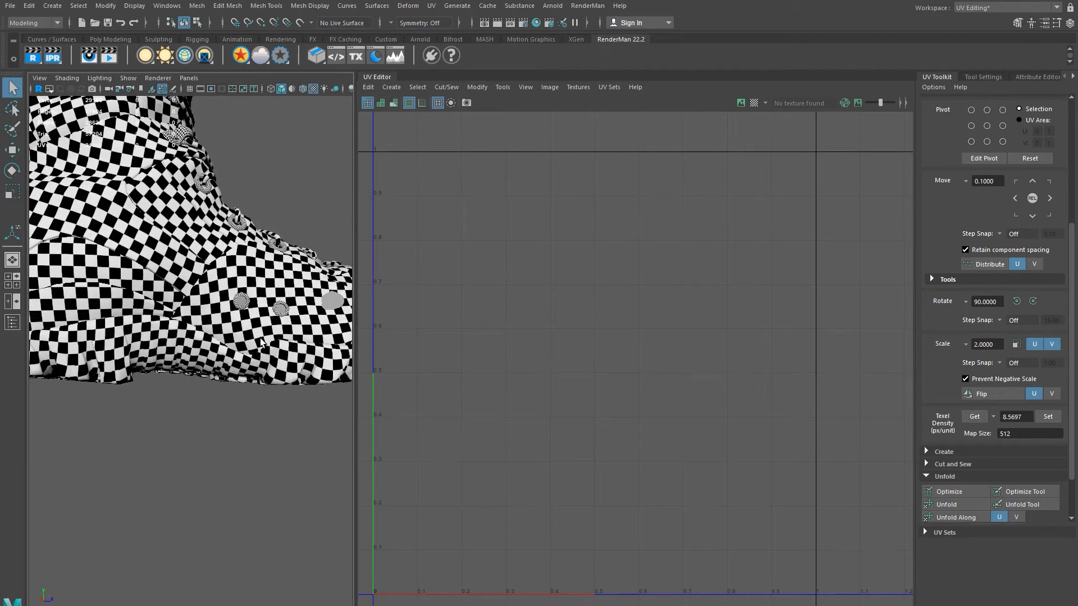
pyautogui.keyDown('alt'); pyautogui.moveTo(255, 338); pyautogui.dragTo(350, 392); pyautogui.keyUp('alt')
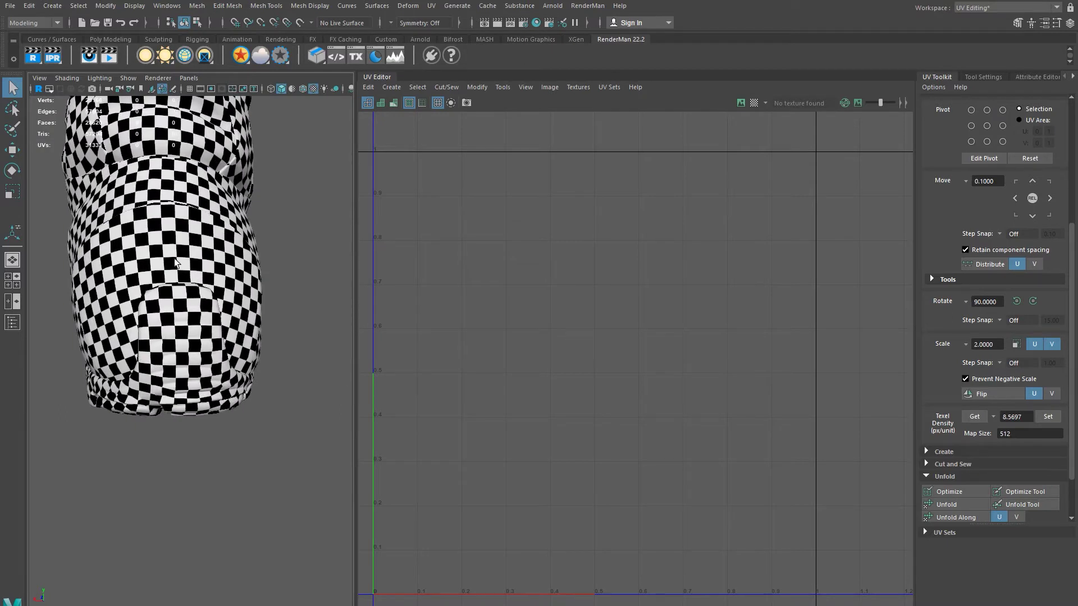
pyautogui.click(187, 344)
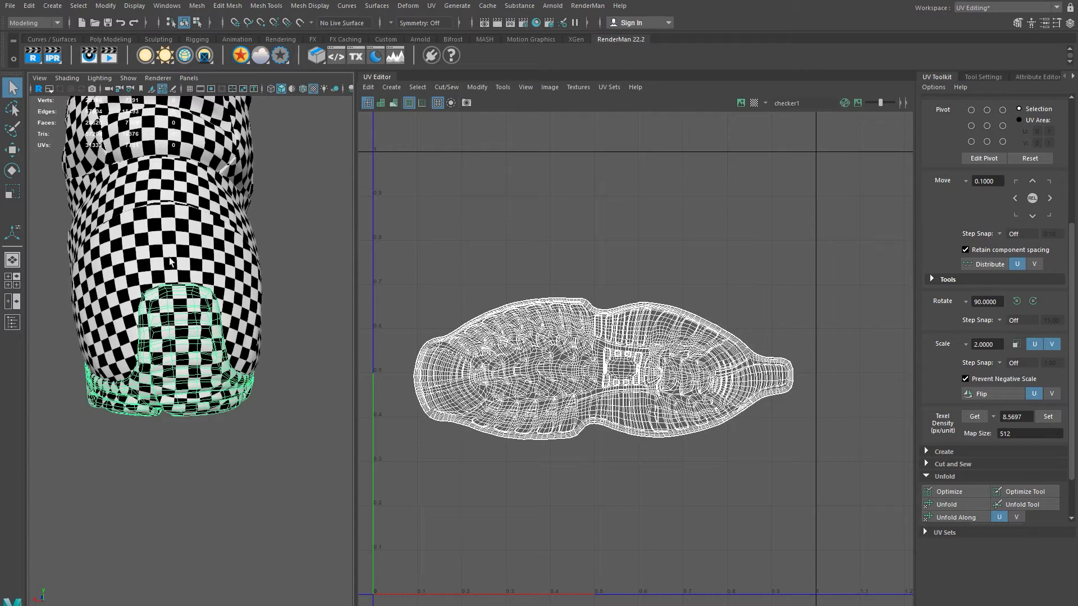
pyautogui.click(232, 416)
pyautogui.keyDown('alt'); pyautogui.moveTo(183, 481); pyautogui.dragTo(247, 392); pyautogui.keyUp('alt')
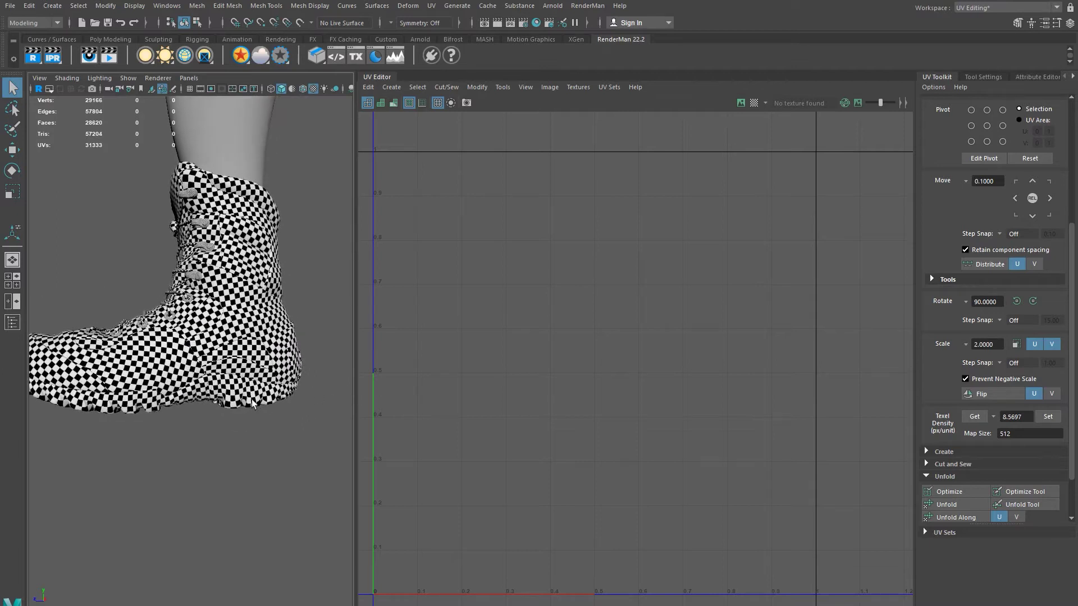
# Step: Compare the UV layouts of the tread and the boot's upper, first overlaid and then one at a time
pyautogui.click(252, 404)
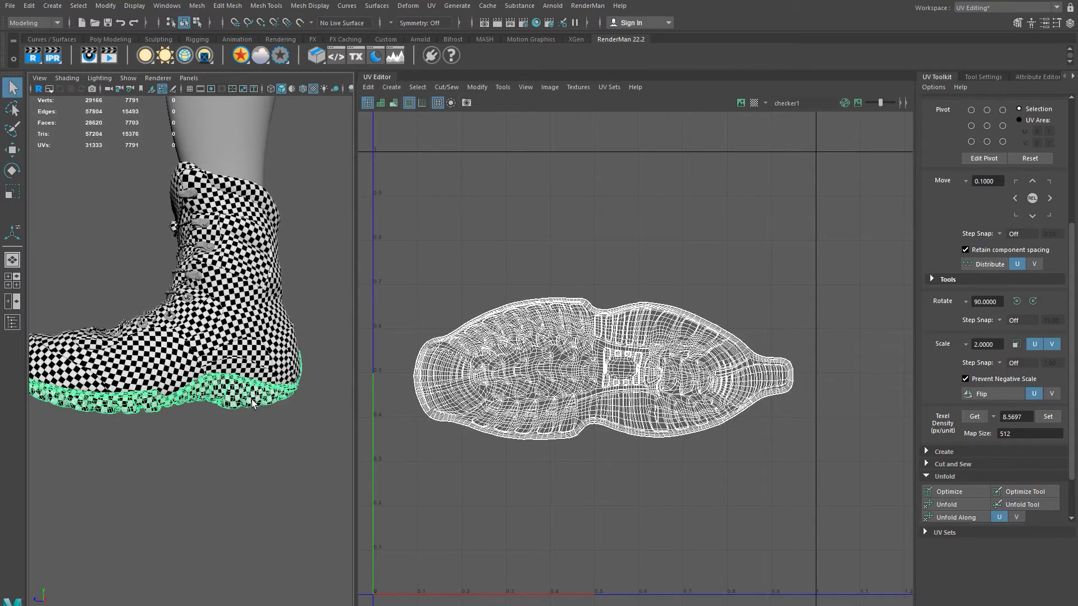
pyautogui.click(259, 369)
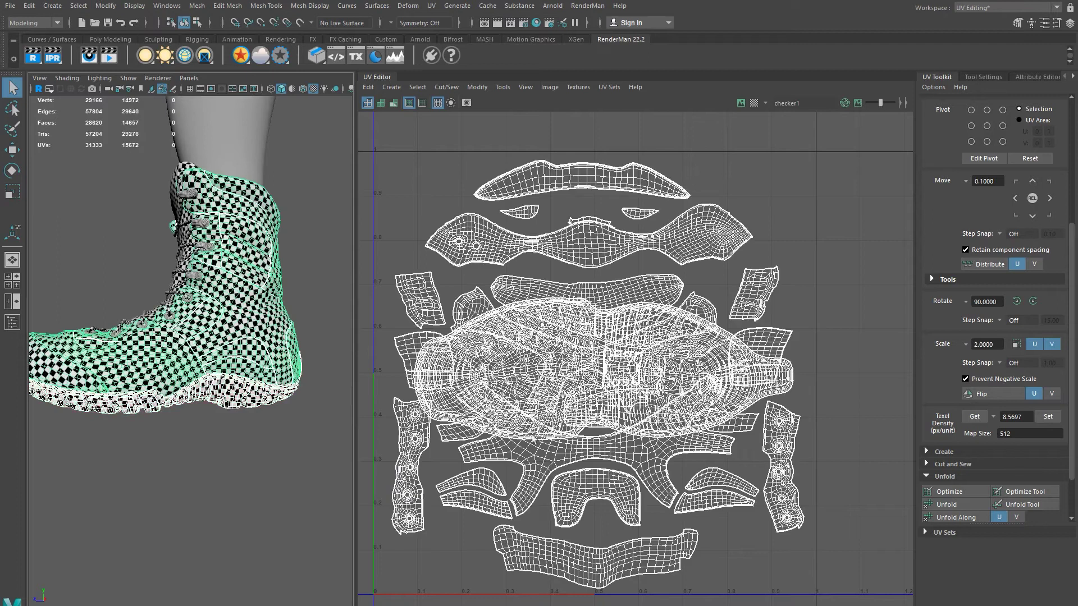
pyautogui.scroll(-2, 686, 480)
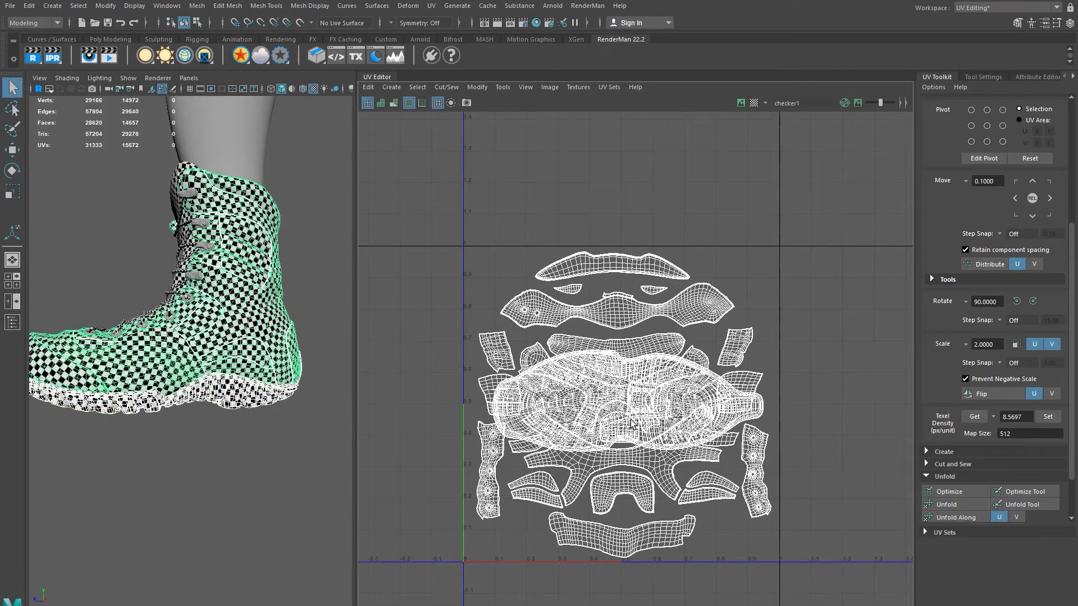
pyautogui.keyDown('alt'); pyautogui.moveTo(732, 435); pyautogui.dragTo(742, 447, button='middle'); pyautogui.keyUp('alt')
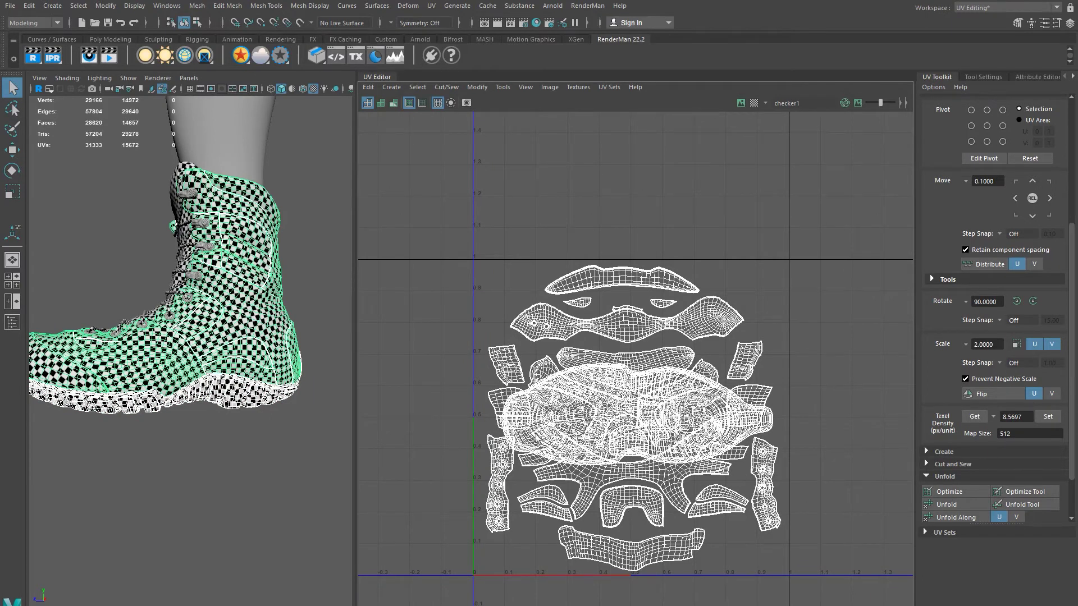
pyautogui.click(284, 349)
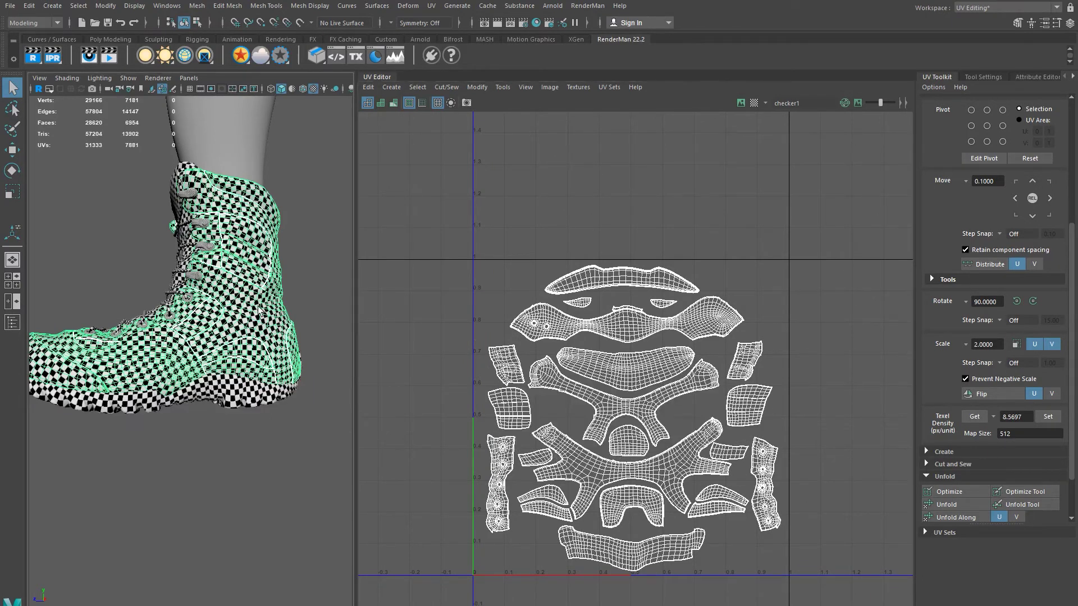
pyautogui.click(240, 402)
pyautogui.click(238, 334)
pyautogui.click(248, 403)
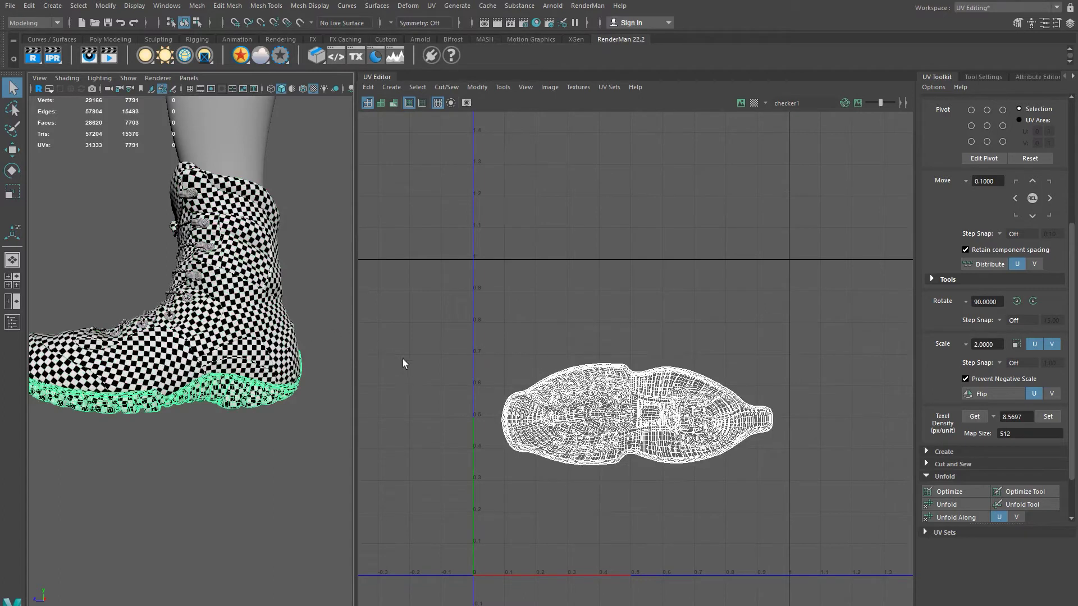
# Step: Select the tongue together with the tread, comparing their UV layouts with the laces' before excluding the laces
pyautogui.keyDown('alt'); pyautogui.moveTo(221, 365); pyautogui.dragTo(308, 402); pyautogui.keyUp('alt')
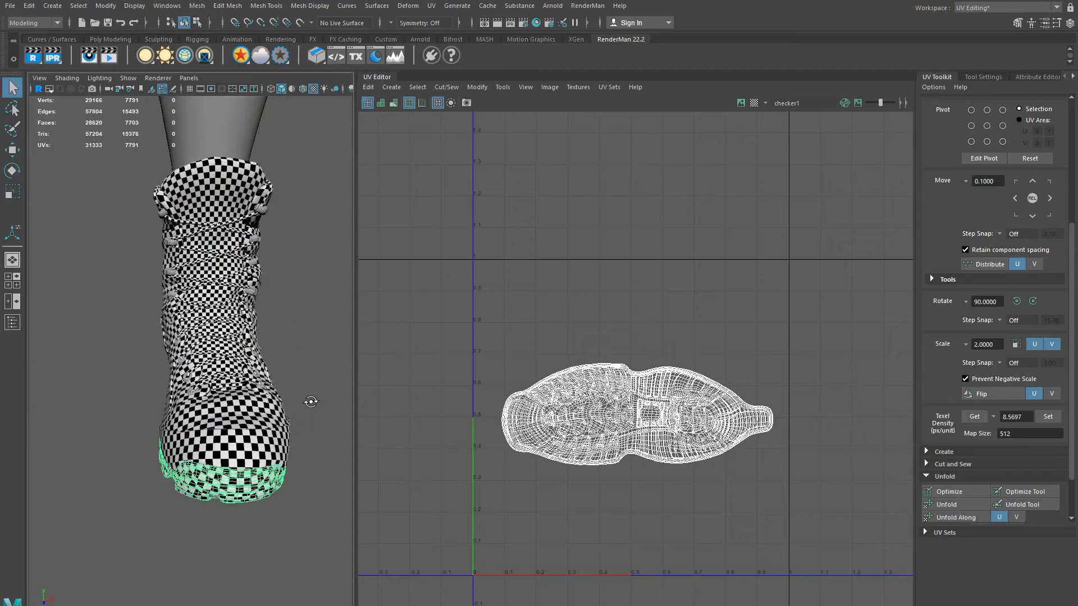
pyautogui.click(216, 192)
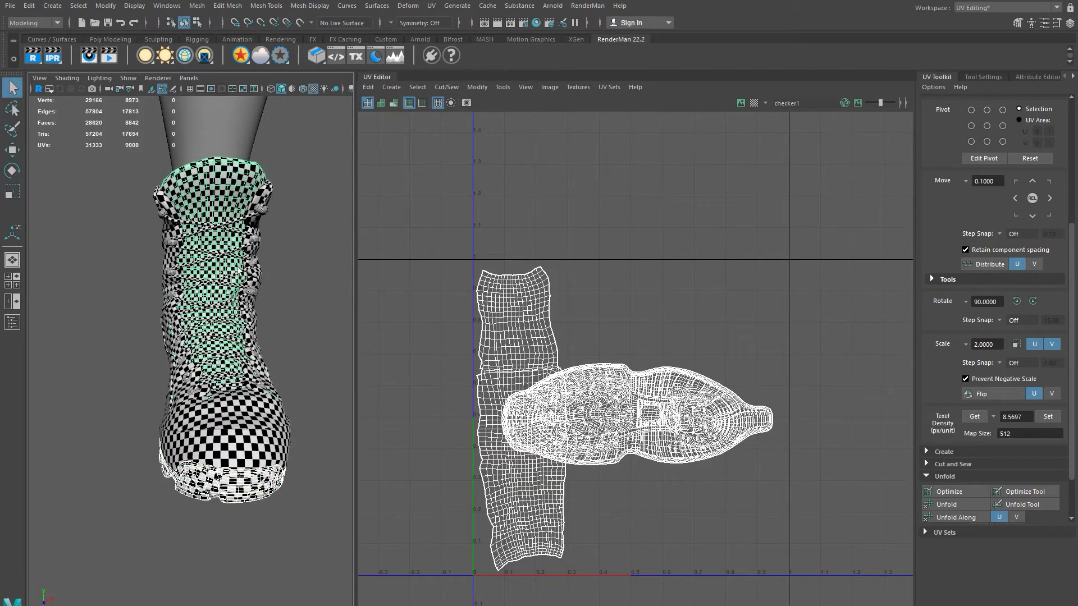
pyautogui.keyDown('shift'); pyautogui.click(215, 227); pyautogui.keyUp('shift')
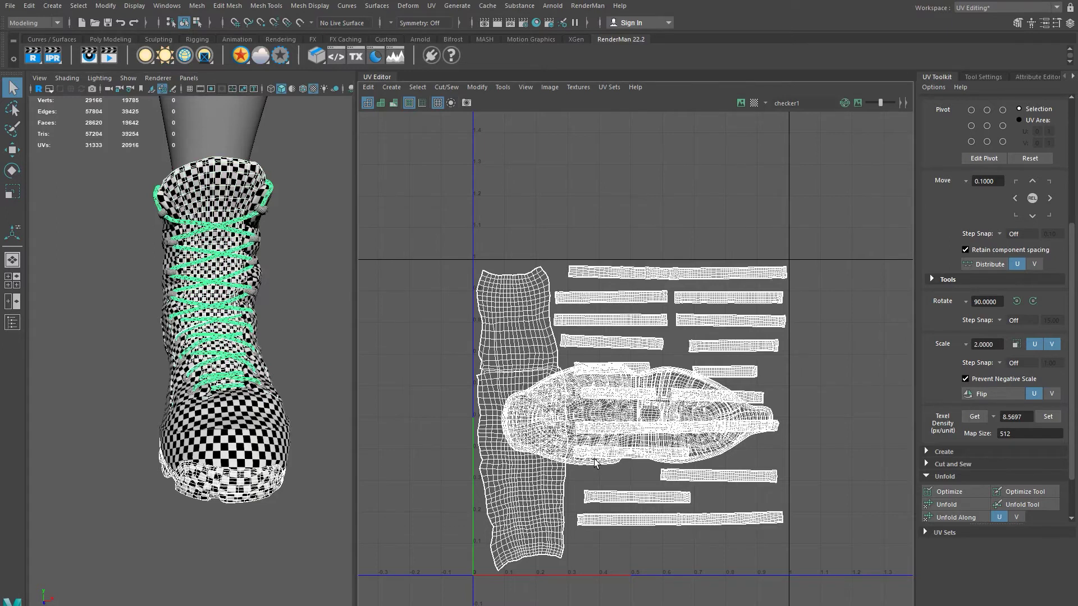
pyautogui.keyDown('alt'); pyautogui.moveTo(189, 323); pyautogui.dragTo(224, 360); pyautogui.keyUp('alt')
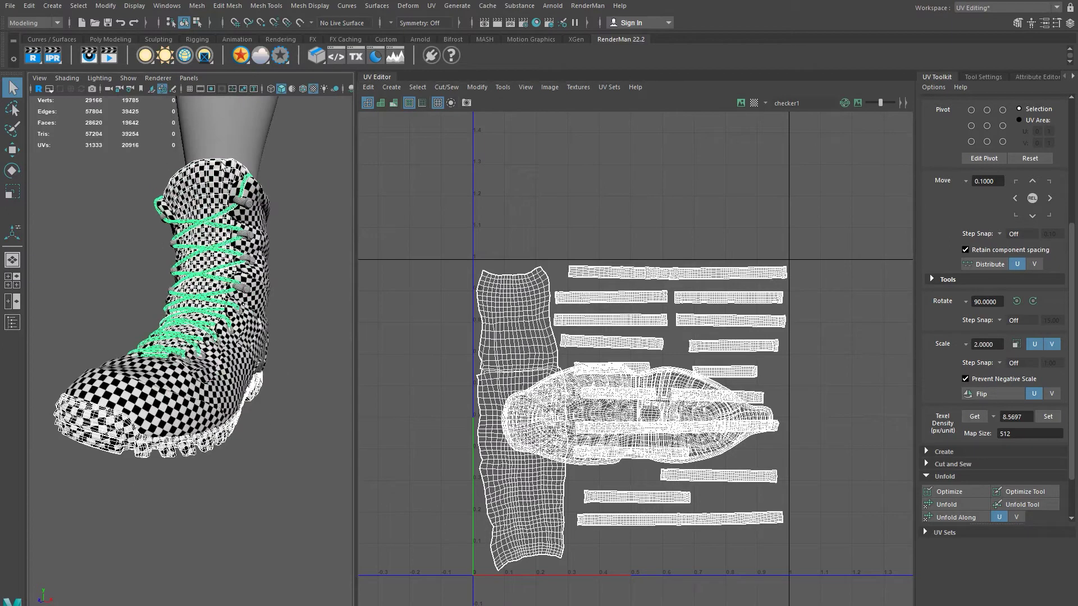
pyautogui.click(217, 217)
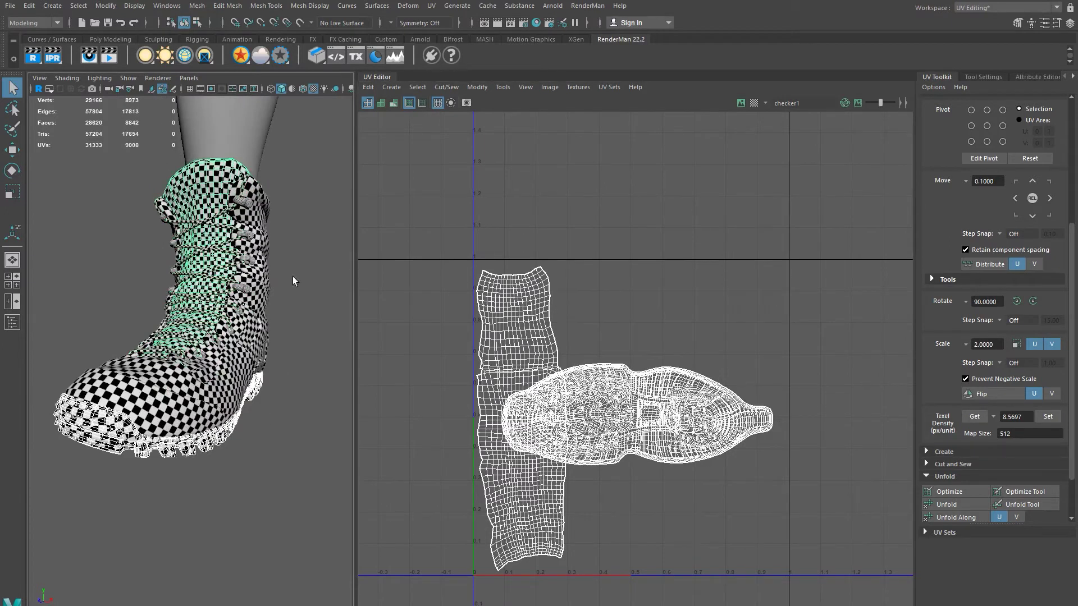
# Step: Select the tread's UV shell and rotate it about a quarter turn so it stands upright beside the tongue's shell
pyautogui.moveTo(659, 429); pyautogui.dragTo(652, 422, button='right')
pyautogui.click(672, 432)
pyautogui.press('w')
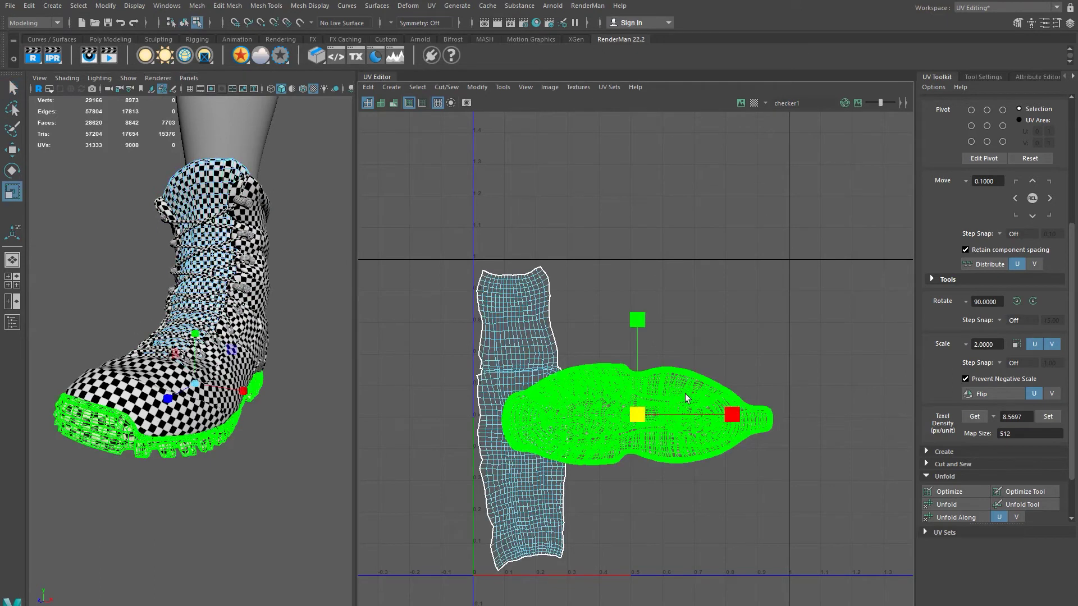
pyautogui.press('e')
pyautogui.moveTo(729, 390); pyautogui.dragTo(654, 483)
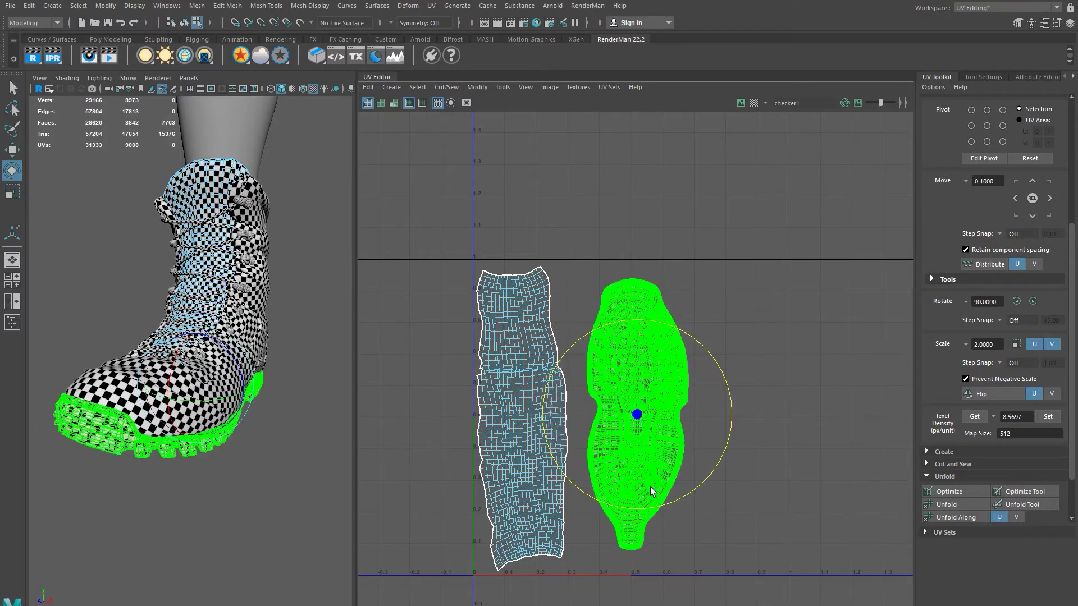
# Step: Examine the checker pattern on the tread's heel, side and toe after its rotation
pyautogui.keyDown('alt'); pyautogui.moveTo(194, 379); pyautogui.dragTo(45, 390); pyautogui.keyUp('alt')
pyautogui.keyDown('alt'); pyautogui.moveTo(275, 365); pyautogui.dragTo(248, 400); pyautogui.keyUp('alt')
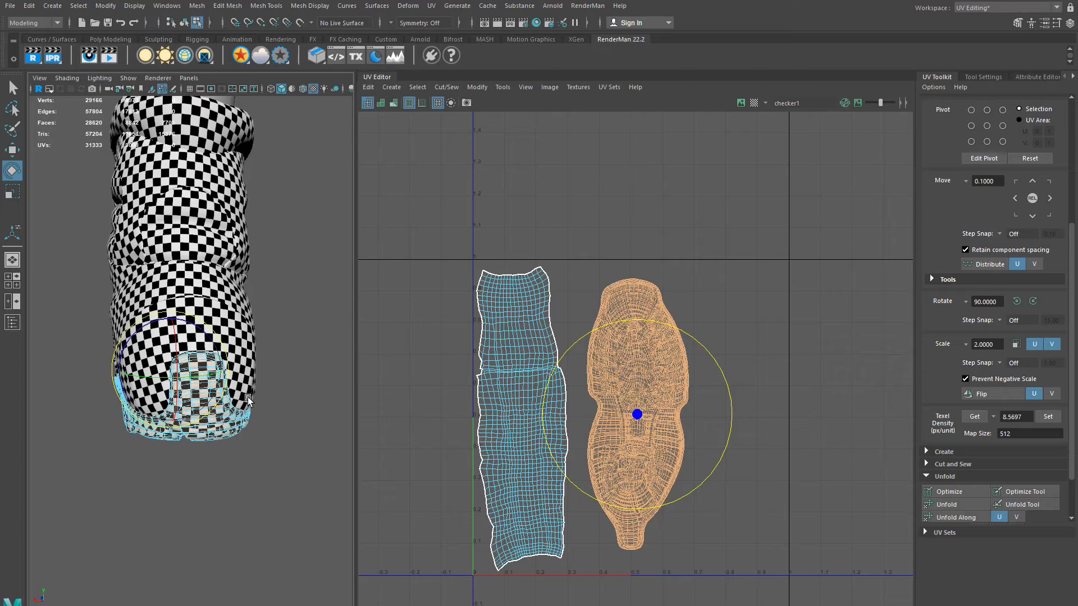
pyautogui.keyDown('alt'); pyautogui.moveTo(247, 400); pyautogui.dragTo(259, 386); pyautogui.keyUp('alt')
pyautogui.keyDown('alt'); pyautogui.moveTo(260, 387); pyautogui.dragTo(142, 408, button='middle'); pyautogui.keyUp('alt')
pyautogui.keyDown('alt'); pyautogui.moveTo(295, 406); pyautogui.dragTo(241, 416); pyautogui.keyUp('alt')
pyautogui.keyDown('alt'); pyautogui.moveTo(256, 402); pyautogui.dragTo(291, 441, button='right'); pyautogui.keyUp('alt')
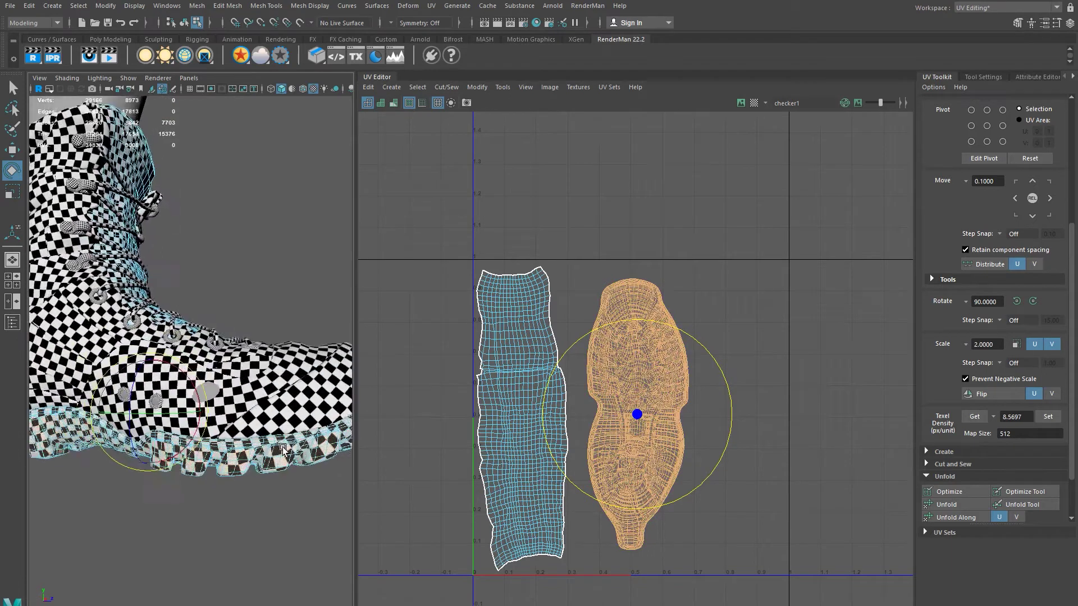
pyautogui.keyDown('alt'); pyautogui.moveTo(291, 444); pyautogui.dragTo(202, 437, button='middle'); pyautogui.keyUp('alt')
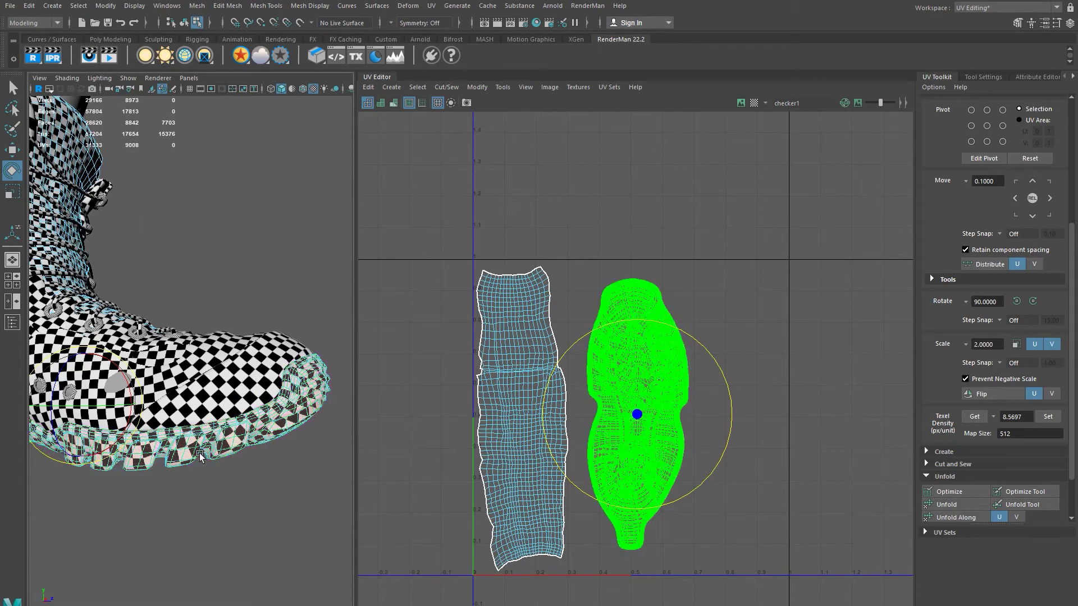
# Step: Return to object mode and view the tread, tongue and lace UV layouts together to check their overlap
pyautogui.click(183, 492)
pyautogui.click(213, 429)
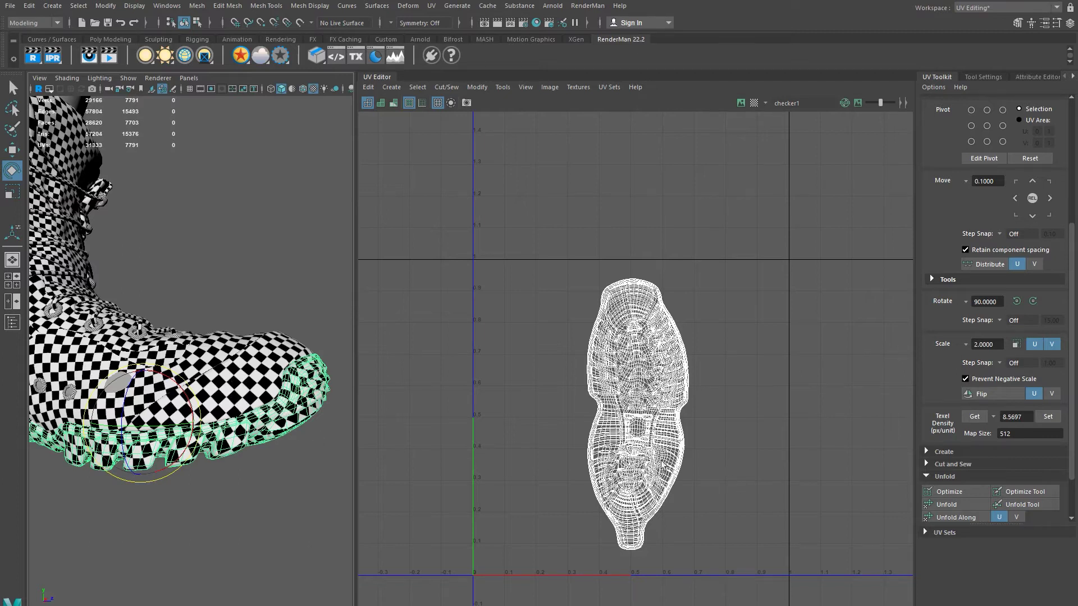
pyautogui.keyDown('alt'); pyautogui.moveTo(151, 341); pyautogui.dragTo(119, 352); pyautogui.keyUp('alt')
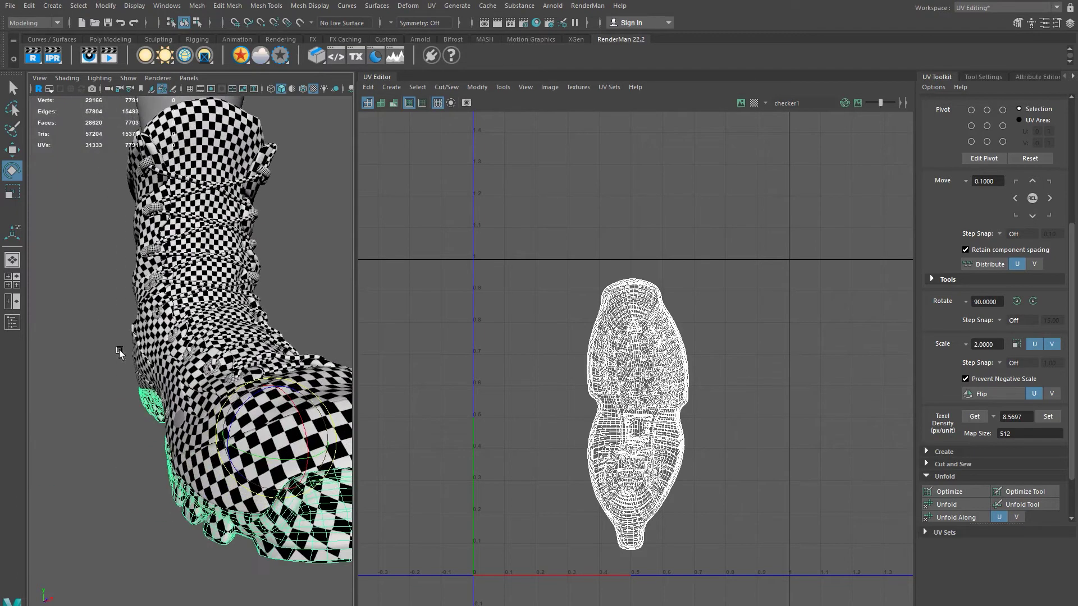
pyautogui.click(210, 144)
pyautogui.scroll(-1, 671, 449)
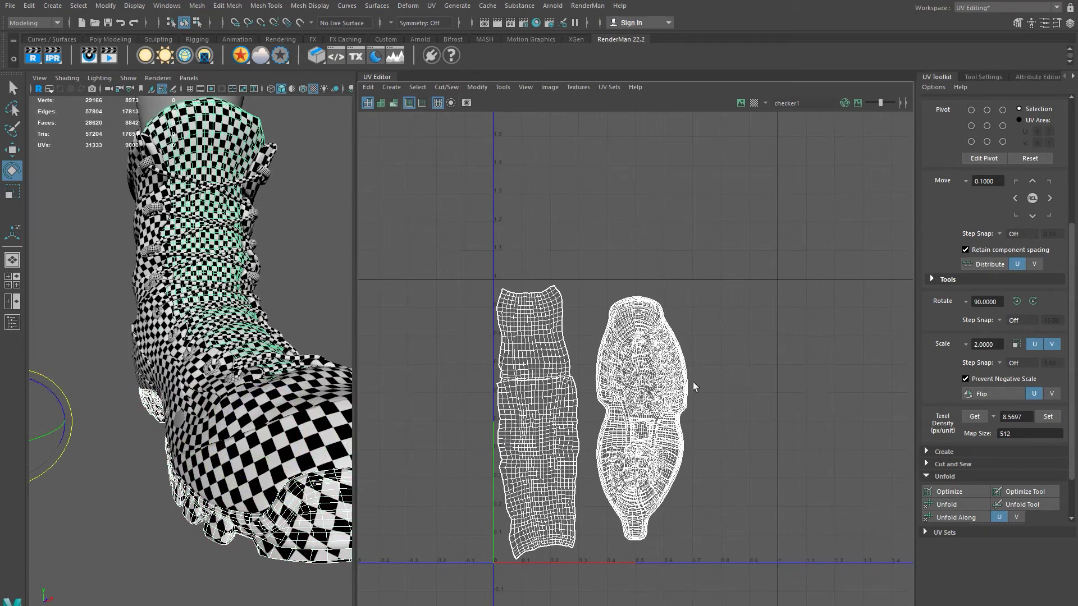
pyautogui.keyDown('alt'); pyautogui.moveTo(261, 474); pyautogui.dragTo(194, 453, button='right'); pyautogui.keyUp('alt')
pyautogui.keyDown('alt'); pyautogui.moveTo(195, 453); pyautogui.dragTo(268, 435); pyautogui.keyUp('alt')
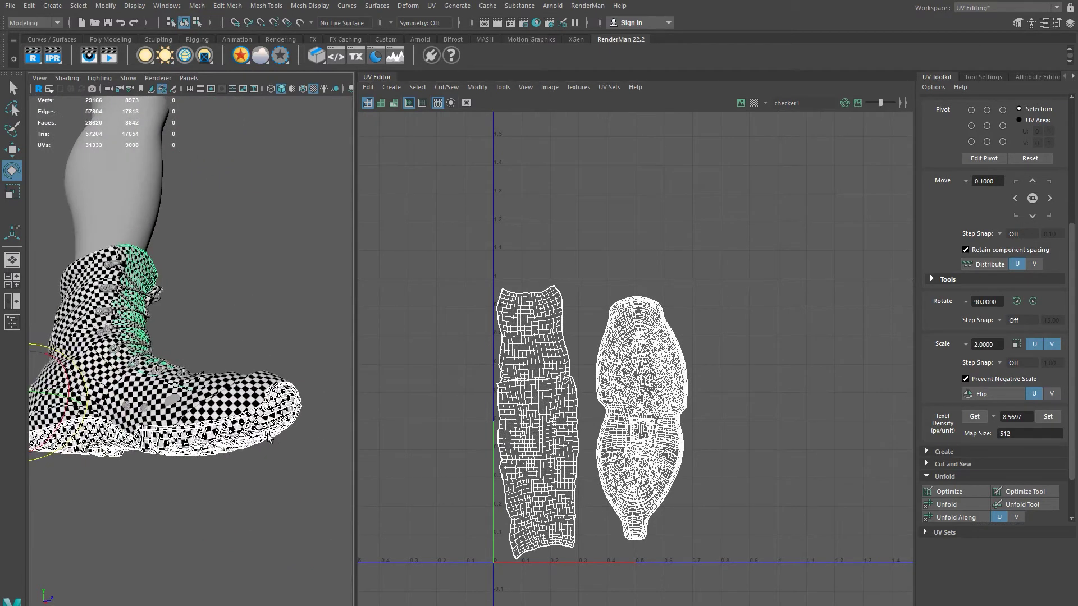
pyautogui.click(144, 298)
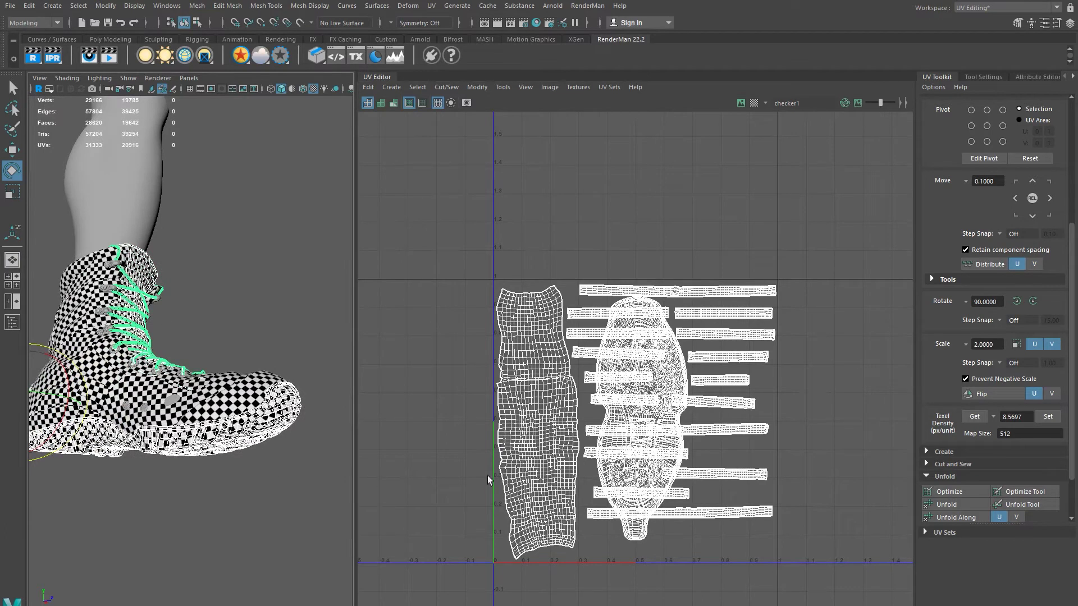
pyautogui.keyDown('alt'); pyautogui.moveTo(155, 388); pyautogui.dragTo(47, 441); pyautogui.keyUp('alt')
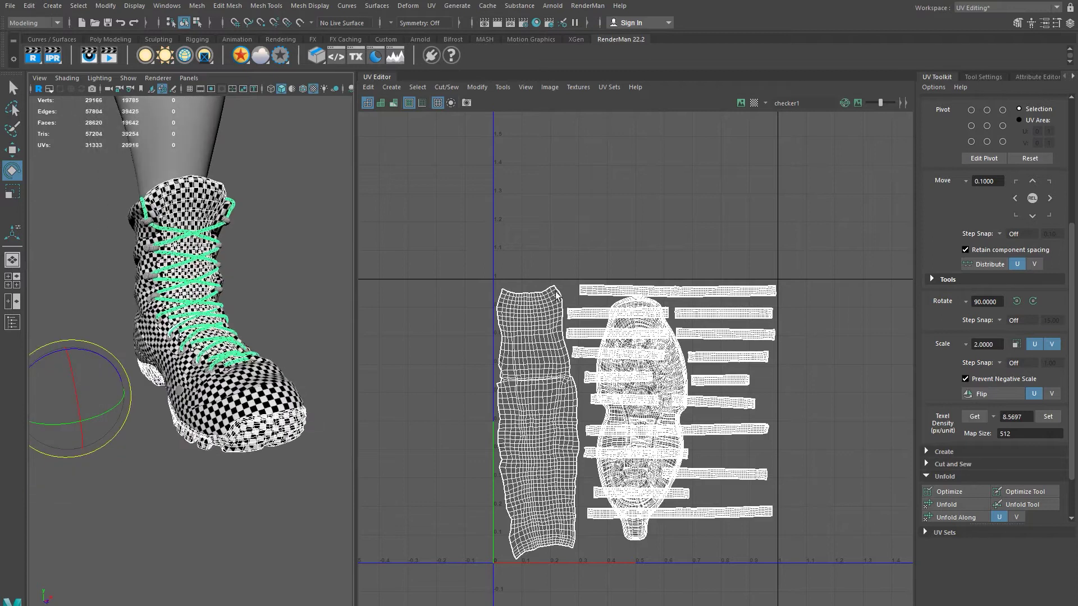
# Step: Select all the lace UV shells, centre them in the 0–1 tile and scale them up uniformly to fill its height
pyautogui.click(196, 233)
pyautogui.moveTo(622, 335); pyautogui.dragTo(663, 337, button='right')
pyautogui.moveTo(534, 249); pyautogui.dragTo(870, 570)
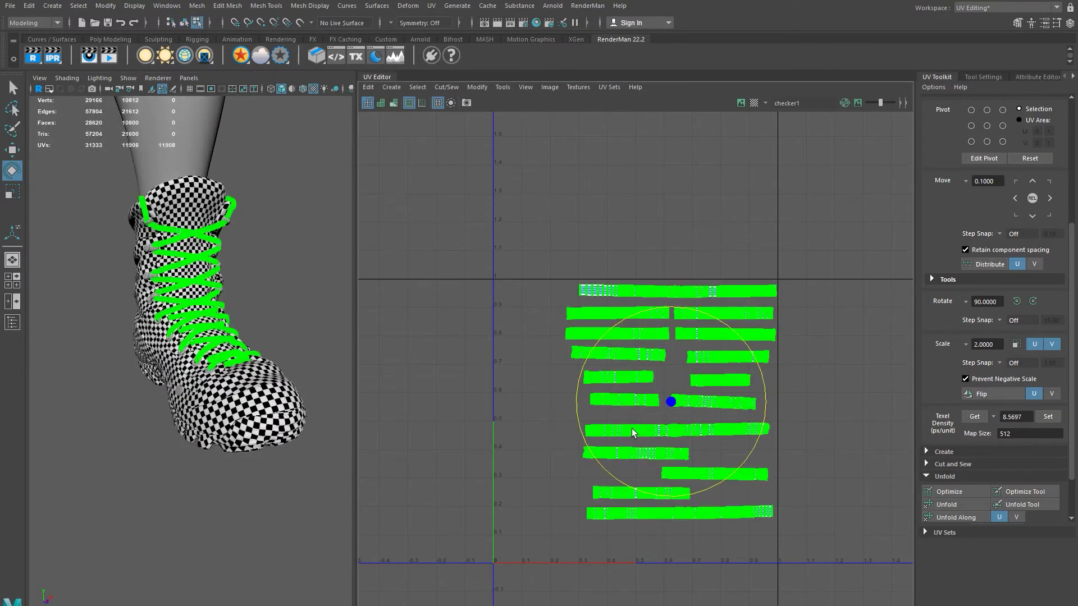
pyautogui.press('w')
pyautogui.moveTo(671, 403); pyautogui.dragTo(633, 428)
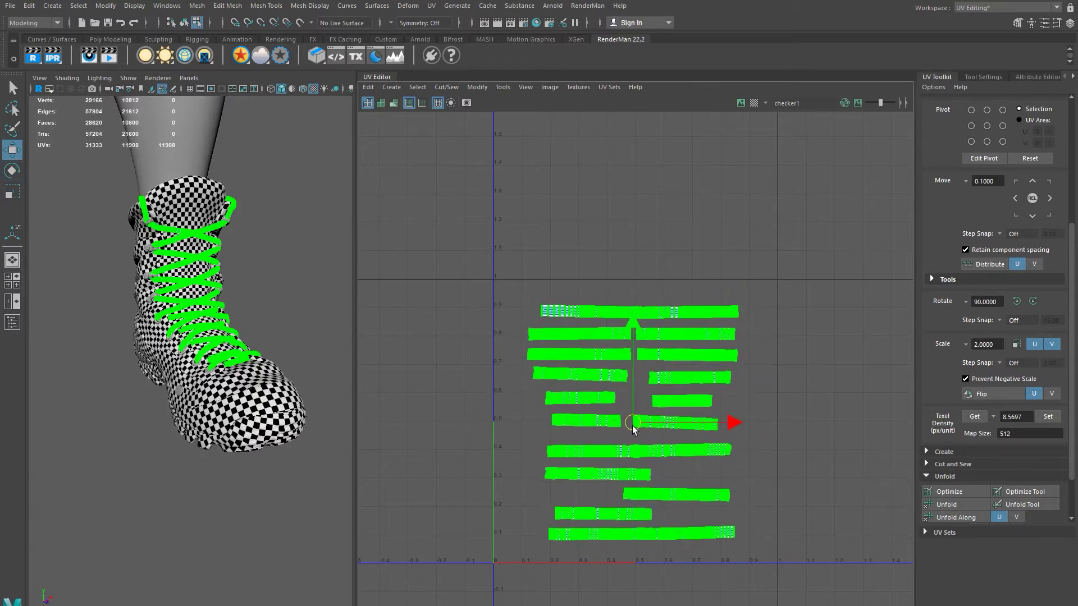
pyautogui.press('r')
pyautogui.moveTo(632, 423); pyautogui.dragTo(649, 420)
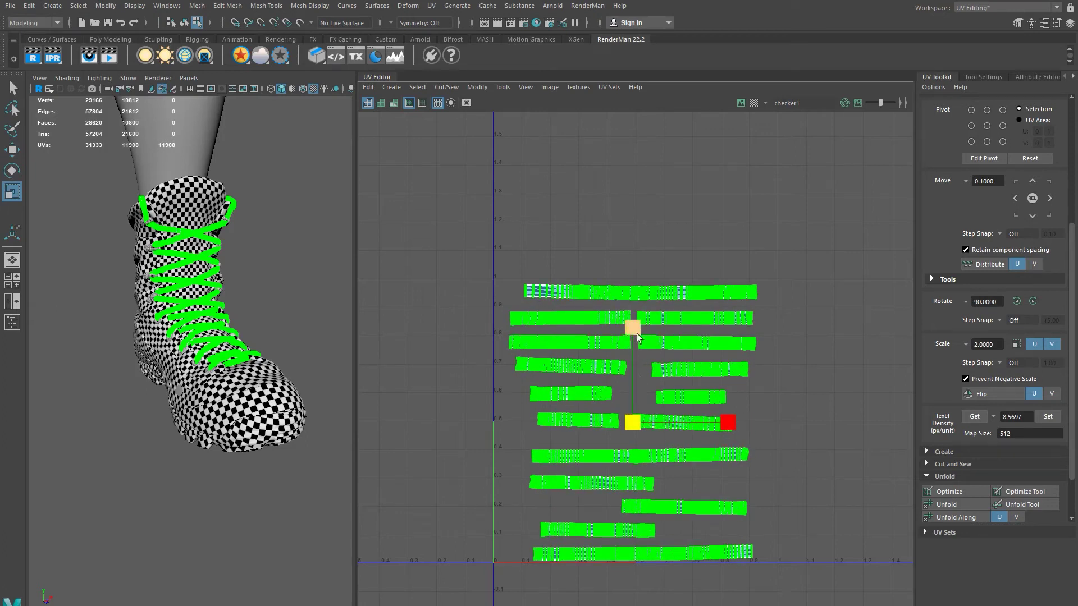
# Step: Nudge all the lace UV shells up slightly, then raise the five lowest shells closer to the rows above
pyautogui.press('w')
pyautogui.moveTo(633, 328); pyautogui.dragTo(633, 326)
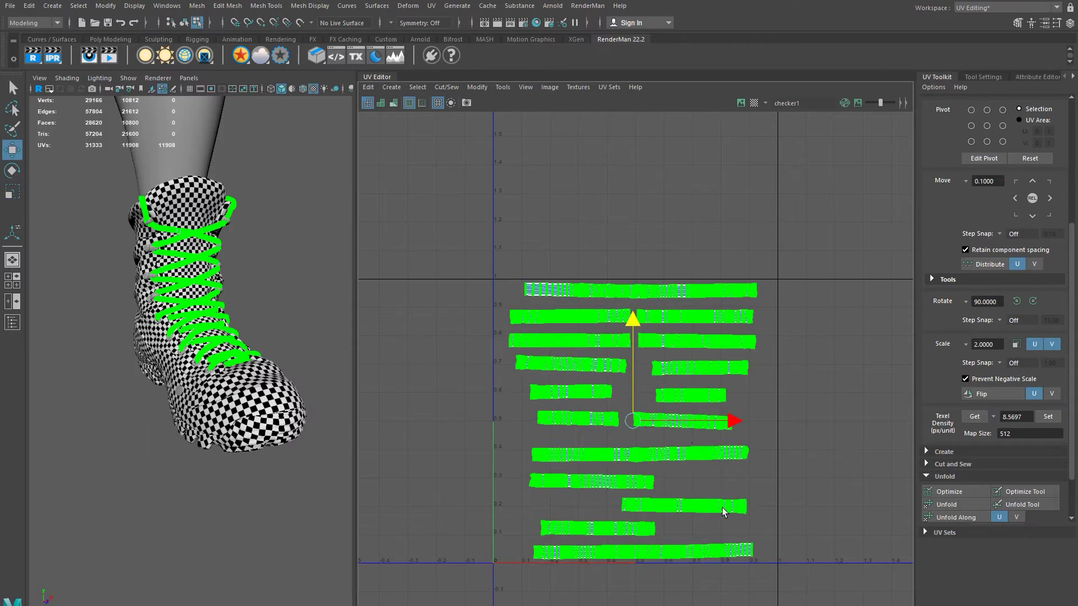
pyautogui.moveTo(510, 437); pyautogui.dragTo(825, 593)
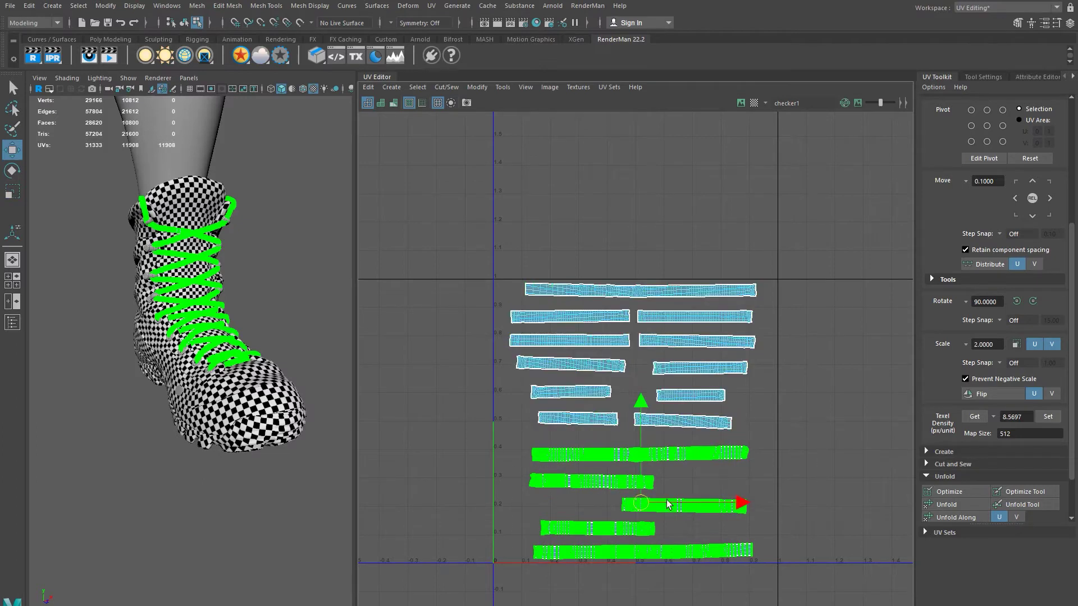
pyautogui.moveTo(651, 409); pyautogui.dragTo(652, 396)
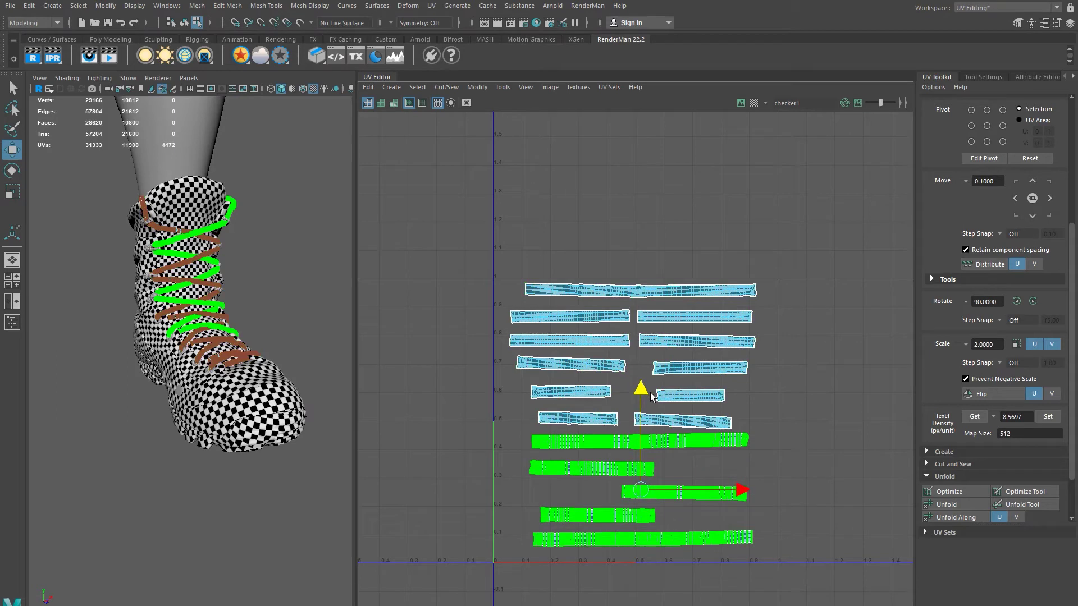
# Step: Raise the four lowest lace shells row by row, leaving small, even gaps between the strips
pyautogui.click(840, 578)
pyautogui.moveTo(826, 574); pyautogui.dragTo(473, 458)
pyautogui.moveTo(645, 412); pyautogui.dragTo(659, 403)
pyautogui.moveTo(827, 572); pyautogui.dragTo(509, 477)
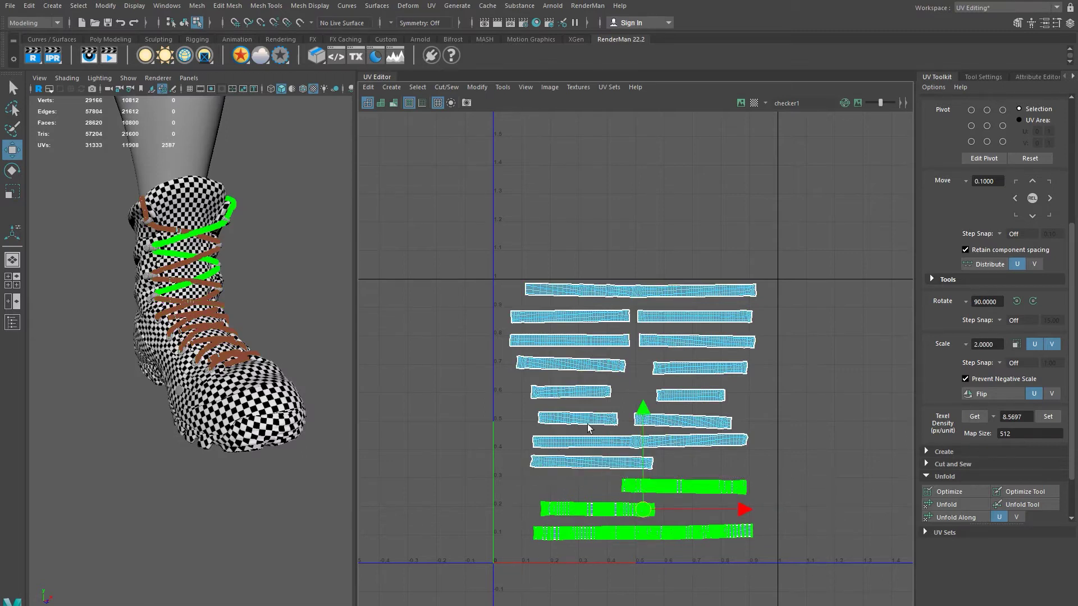
pyautogui.moveTo(644, 412); pyautogui.dragTo(655, 405)
pyautogui.moveTo(814, 582); pyautogui.dragTo(500, 494)
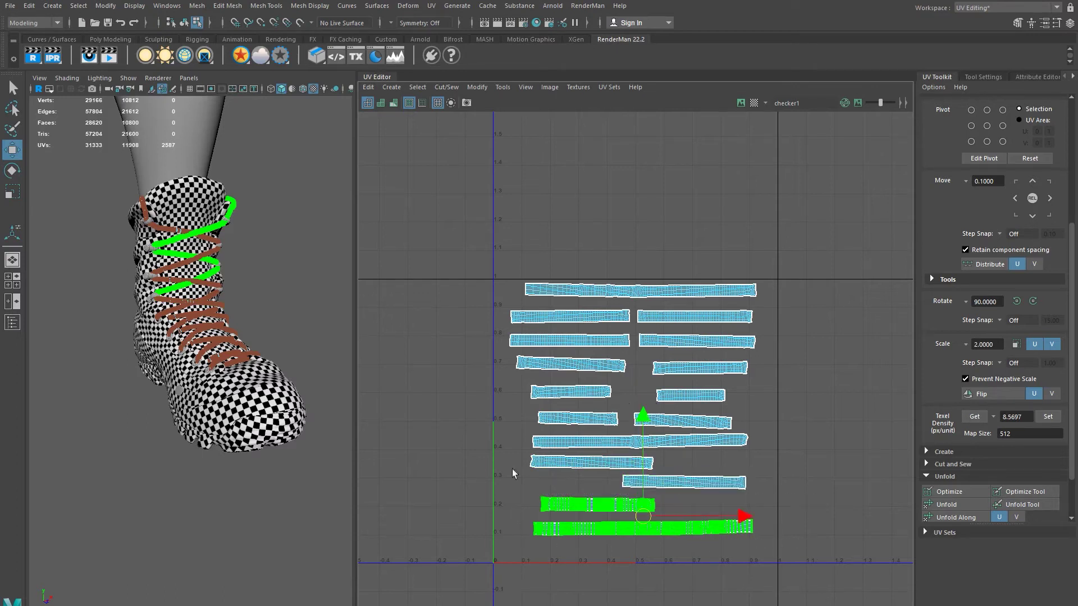
pyautogui.moveTo(652, 417); pyautogui.dragTo(653, 410)
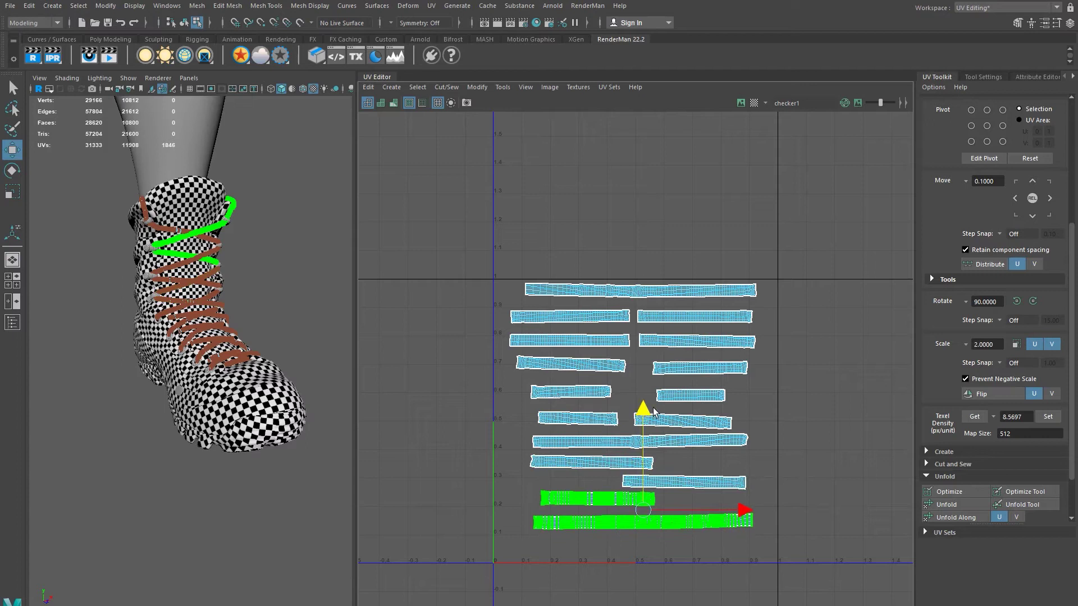
pyautogui.moveTo(778, 560); pyautogui.dragTo(510, 513)
pyautogui.moveTo(644, 425); pyautogui.dragTo(647, 420)
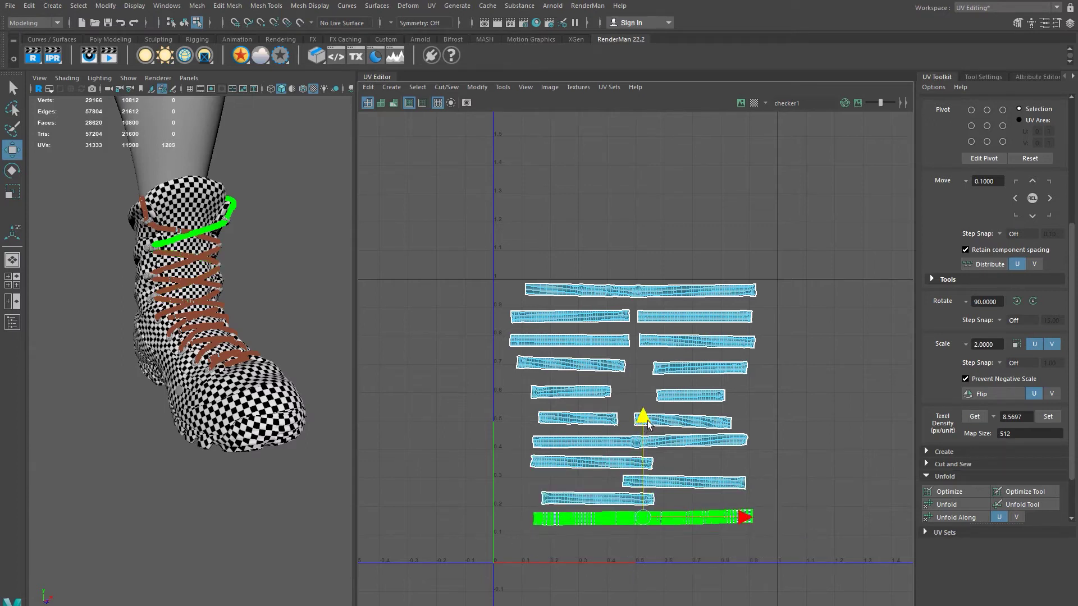
# Step: Select the tilted short lace shell in the middle of the layout, rotate it level and shift it slightly towards its neighbour
pyautogui.click(700, 423)
pyautogui.moveTo(700, 423); pyautogui.dragTo(645, 410, button='right')
pyautogui.click(680, 420)
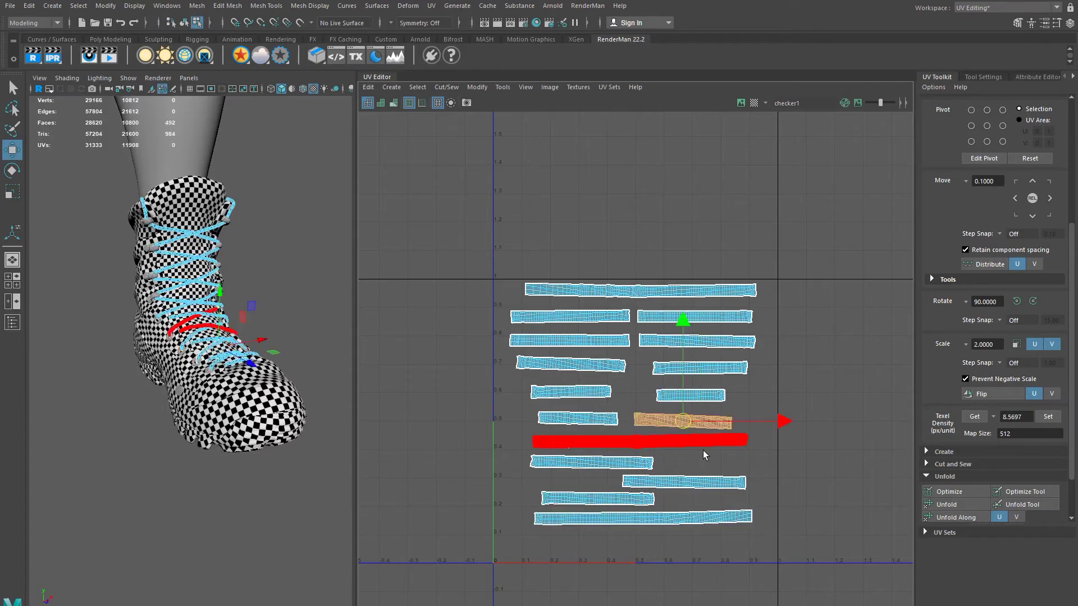
pyautogui.press('e')
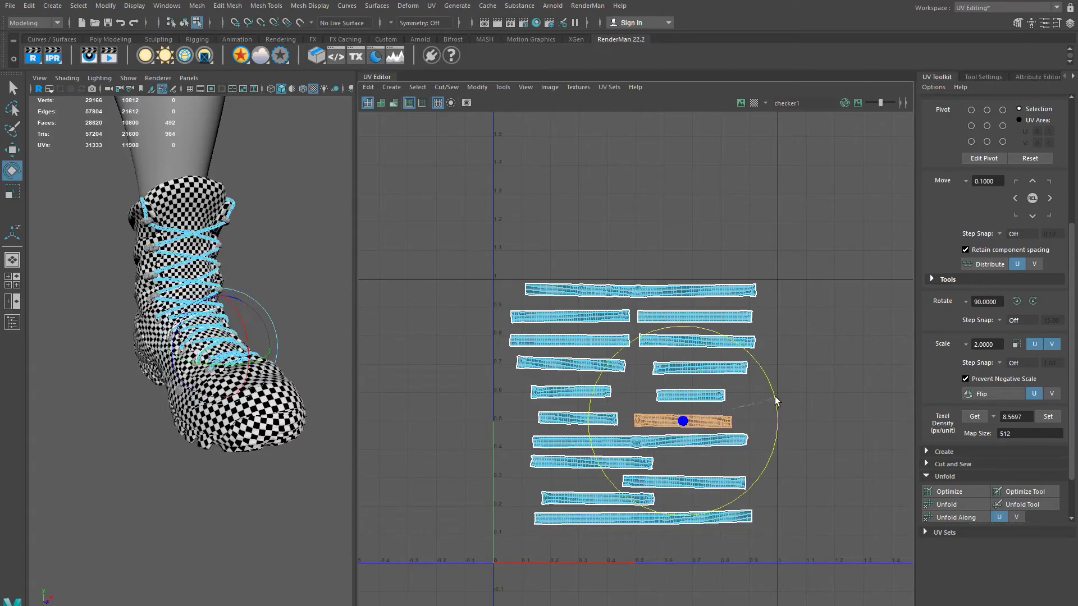
pyautogui.press('w')
pyautogui.moveTo(679, 428); pyautogui.dragTo(679, 423)
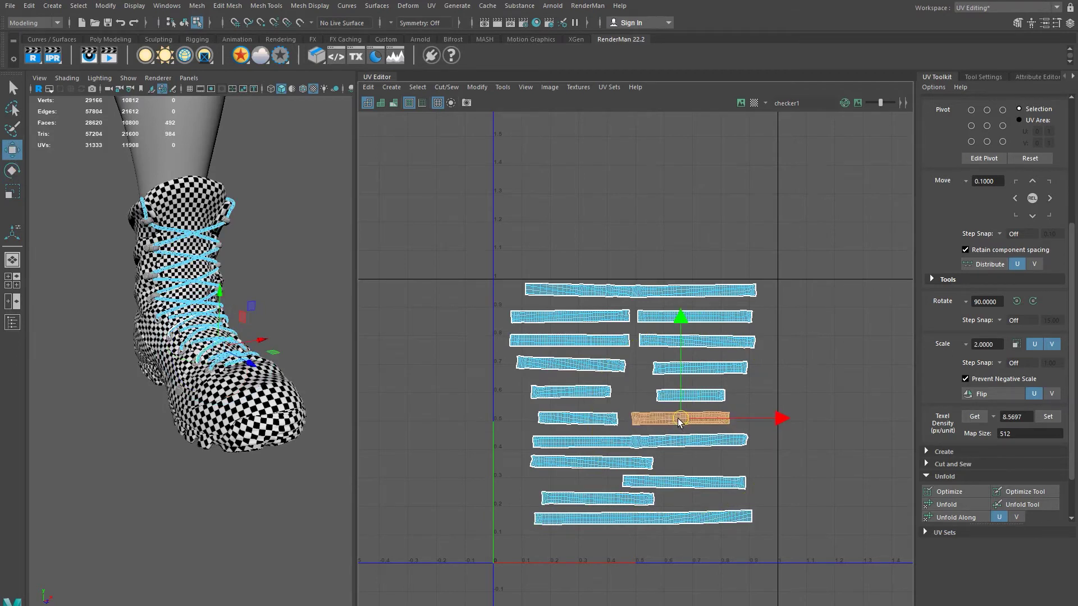
# Step: Lower the three pairs of short lace shells one pair at a time to close the gaps above the long middle strip
pyautogui.keyDown('shift'); pyautogui.click(578, 419); pyautogui.keyUp('shift')
pyautogui.moveTo(635, 322); pyautogui.dragTo(635, 326)
pyautogui.click(576, 392)
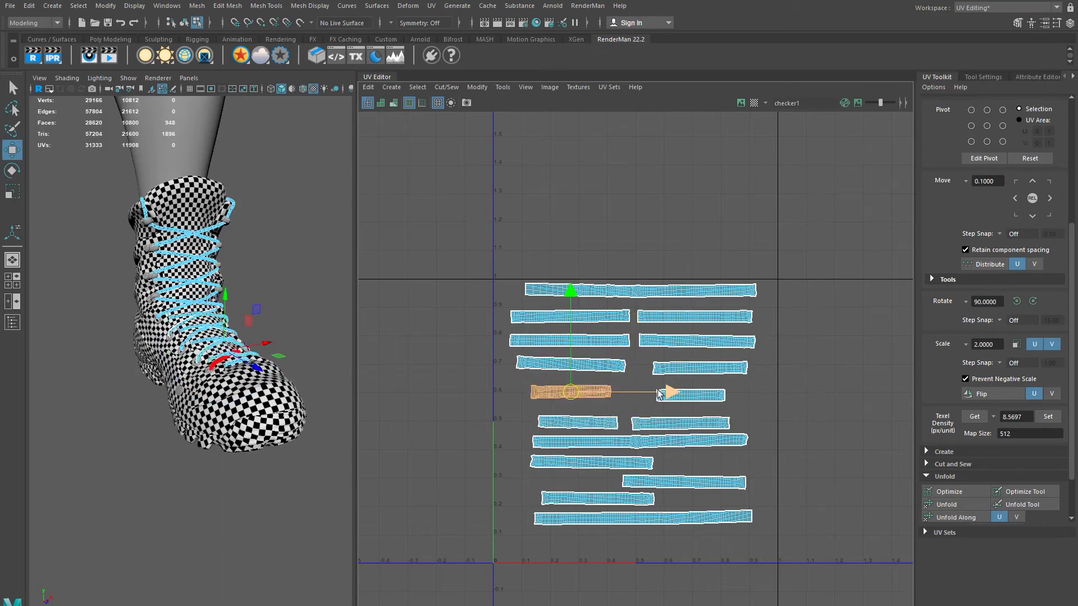
pyautogui.keyDown('shift'); pyautogui.click(674, 394); pyautogui.keyUp('shift')
pyautogui.moveTo(628, 296); pyautogui.dragTo(643, 305)
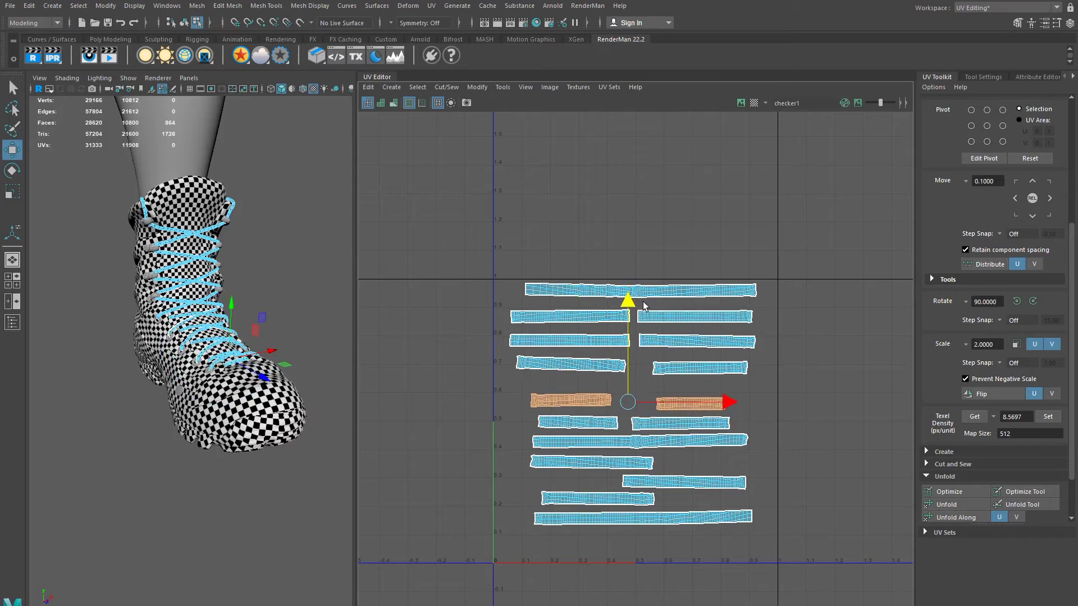
pyautogui.click(564, 365)
pyautogui.keyDown('shift'); pyautogui.click(686, 368); pyautogui.keyUp('shift')
pyautogui.moveTo(636, 267); pyautogui.dragTo(649, 290)
# Step: Lower the two pairs of longer lace shells and the uppermost long strip to tighten the row spacing
pyautogui.click(614, 340)
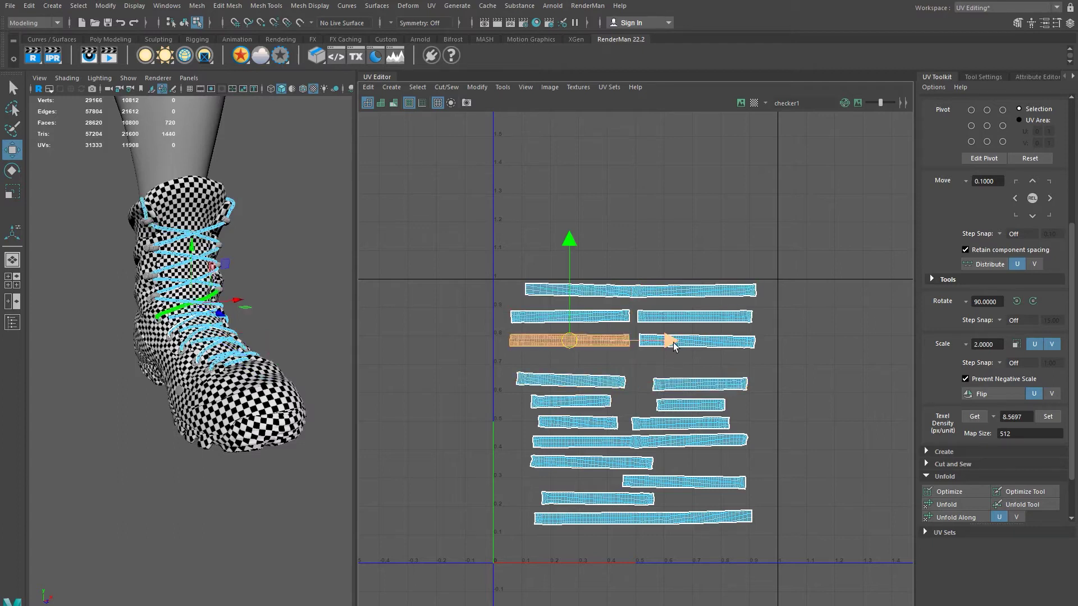
pyautogui.keyDown('shift'); pyautogui.click(692, 345); pyautogui.keyUp('shift')
pyautogui.moveTo(639, 251); pyautogui.dragTo(646, 267)
pyautogui.click(663, 318)
pyautogui.keyDown('shift'); pyautogui.click(569, 317); pyautogui.keyUp('shift')
pyautogui.moveTo(632, 222); pyautogui.dragTo(645, 247)
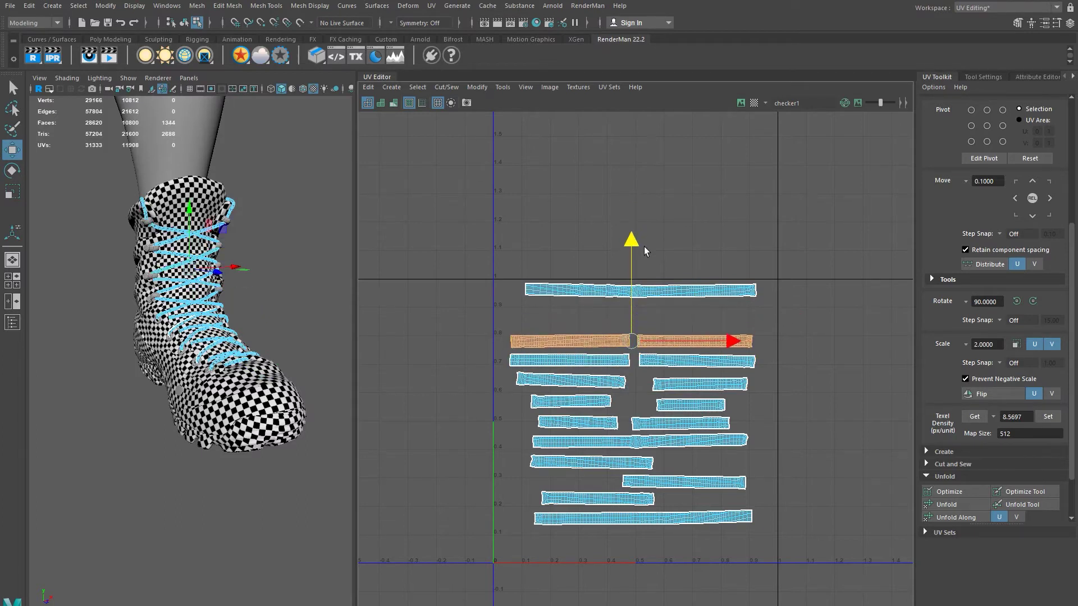
pyautogui.click(673, 289)
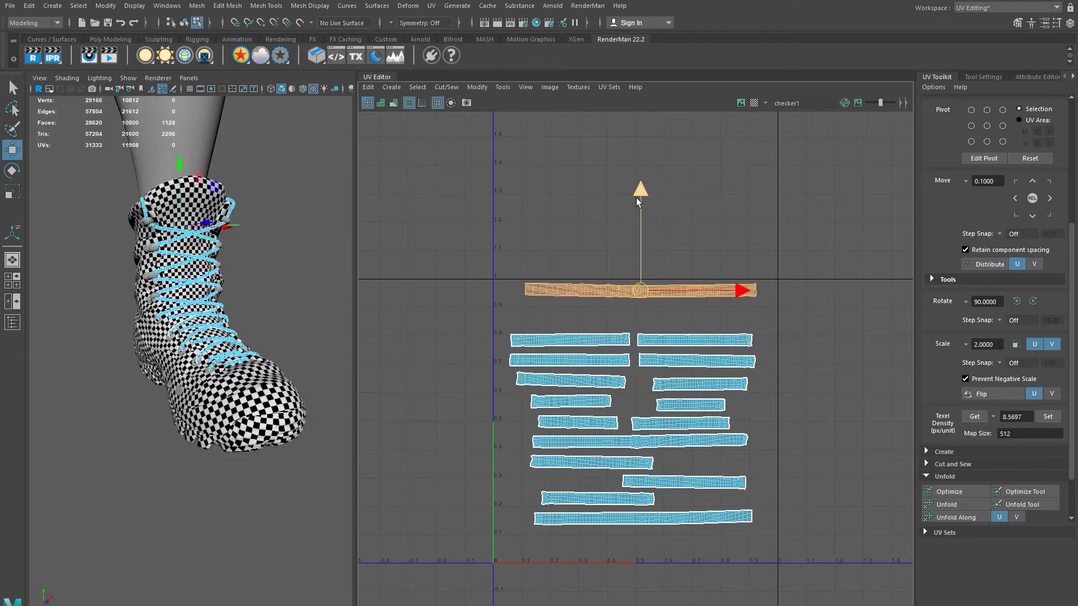
pyautogui.moveTo(639, 193); pyautogui.dragTo(655, 222)
# Step: Select all the lace UV shells and scale them up uniformly to nearly the width of the 0–1 tile
pyautogui.moveTo(471, 264); pyautogui.dragTo(811, 596)
pyautogui.press('r')
pyautogui.moveTo(635, 423); pyautogui.dragTo(643, 425)
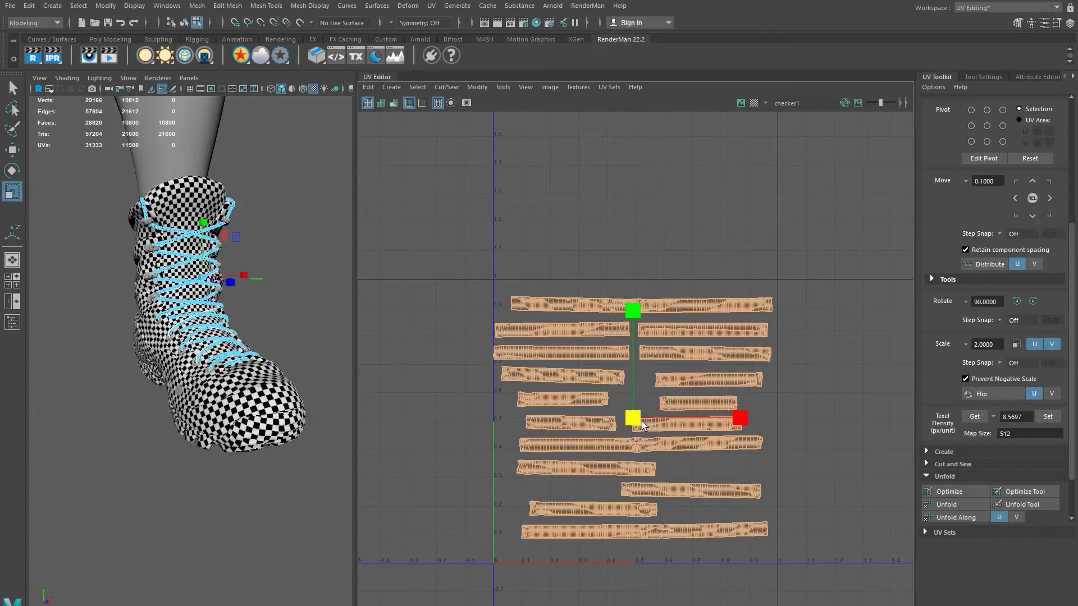
pyautogui.keyDown('alt'); pyautogui.moveTo(643, 425); pyautogui.dragTo(635, 427, button='middle'); pyautogui.keyUp('alt')
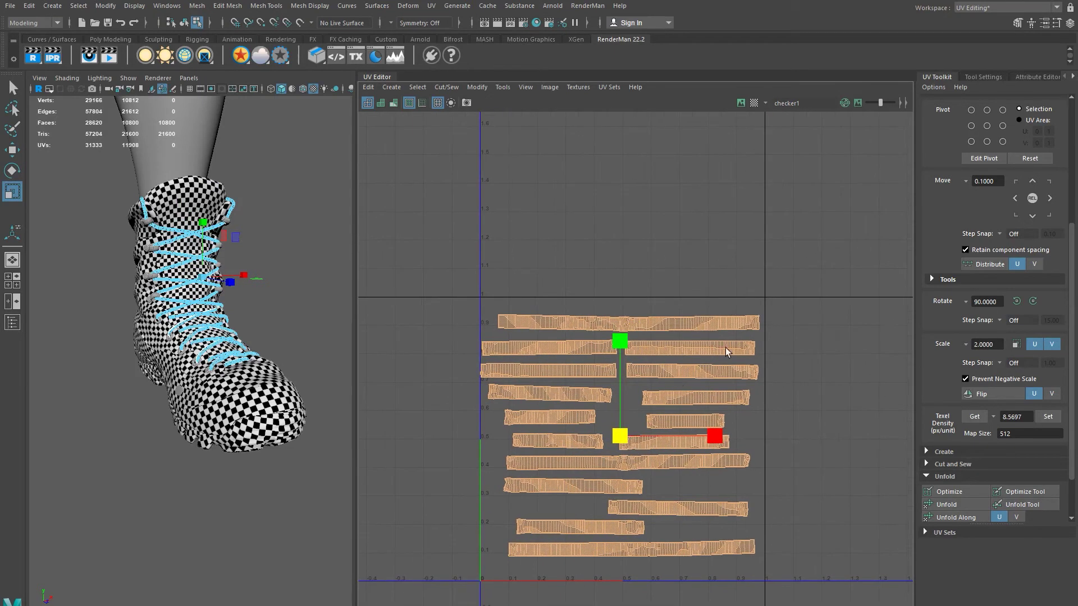
# Step: Shift the second- and third-row shells on the U=0 side inward, then move the fourth row's two shells towards each other
pyautogui.click(535, 340)
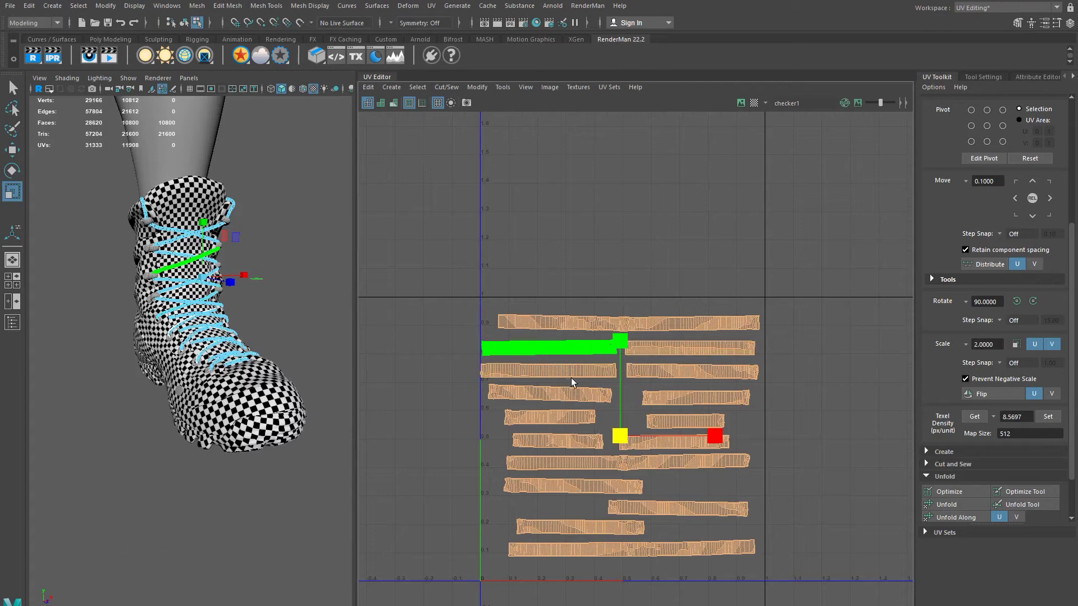
pyautogui.keyDown('shift'); pyautogui.click(584, 370); pyautogui.keyUp('shift')
pyautogui.press('w')
pyautogui.moveTo(649, 359); pyautogui.dragTo(655, 361)
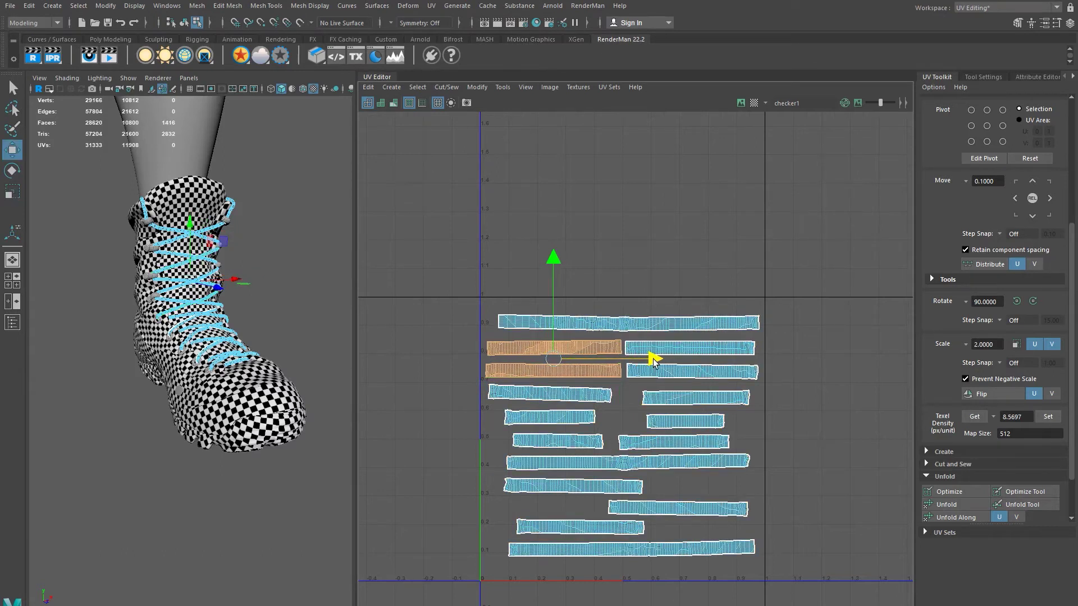
pyautogui.click(514, 401)
pyautogui.moveTo(655, 395); pyautogui.dragTo(673, 400)
pyautogui.click(673, 399)
pyautogui.moveTo(791, 399); pyautogui.dragTo(786, 400)
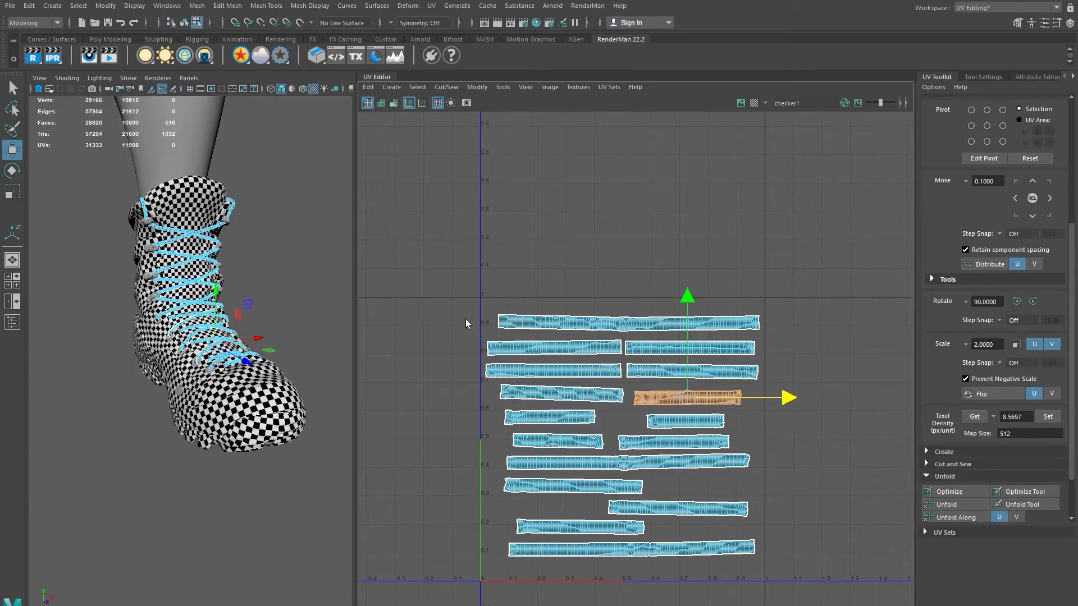
# Step: Select all the lace shells, scale them up slightly within the 0–1 tile, undo the extra scale-down and clear the selection
pyautogui.moveTo(457, 253); pyautogui.dragTo(808, 603)
pyautogui.press('r')
pyautogui.moveTo(623, 437); pyautogui.dragTo(627, 439)
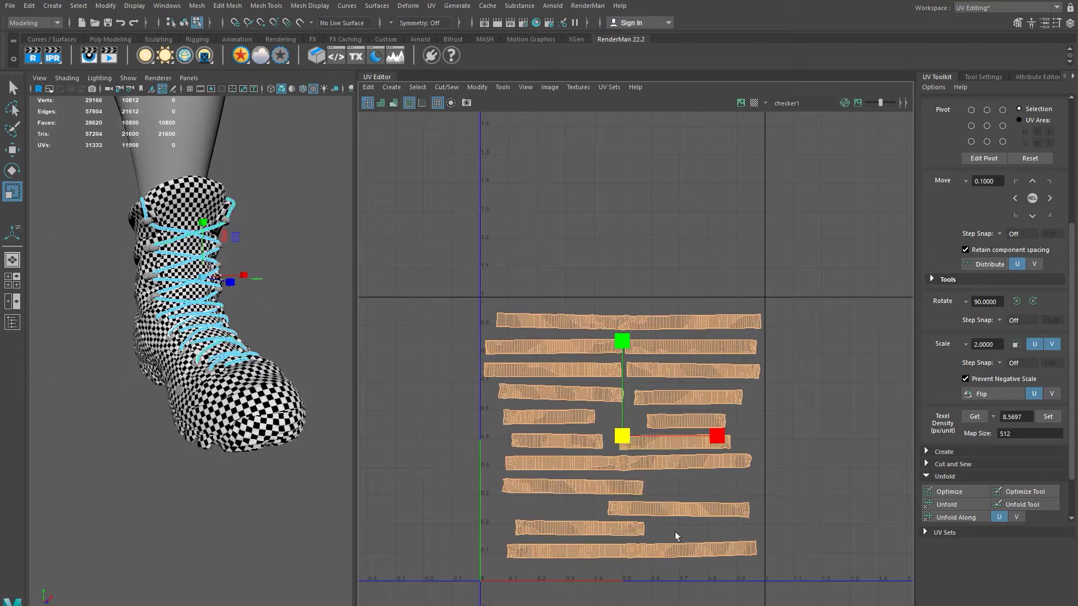
pyautogui.moveTo(677, 510); pyautogui.dragTo(662, 510, button='middle')
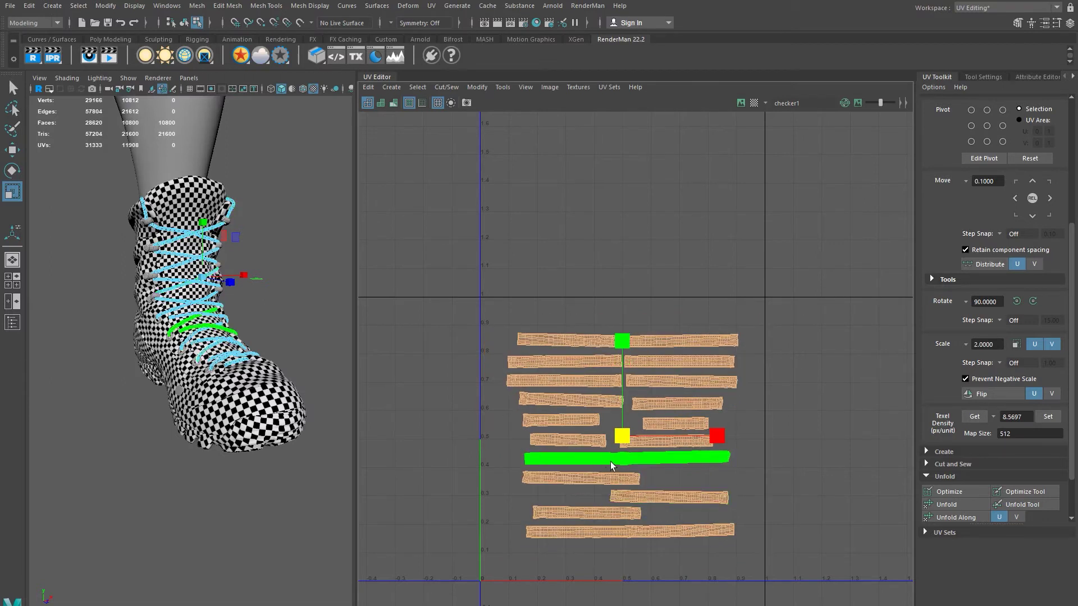
pyautogui.hotkey('ctrl', 'z')
pyautogui.keyDown('alt'); pyautogui.moveTo(612, 462); pyautogui.dragTo(608, 399, button='middle'); pyautogui.keyUp('alt')
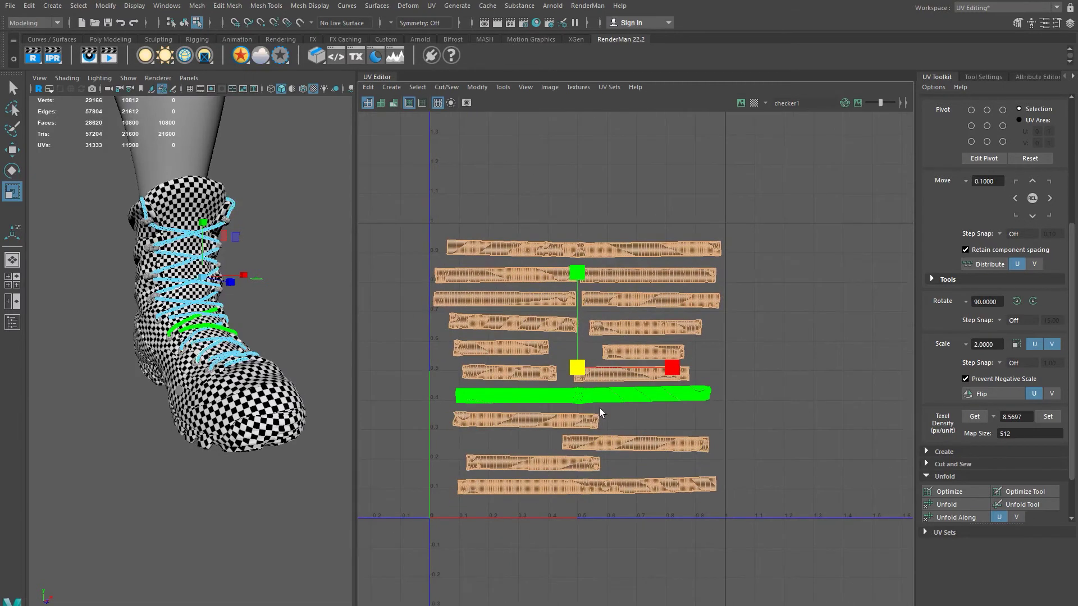
pyautogui.scroll(2, 623, 444)
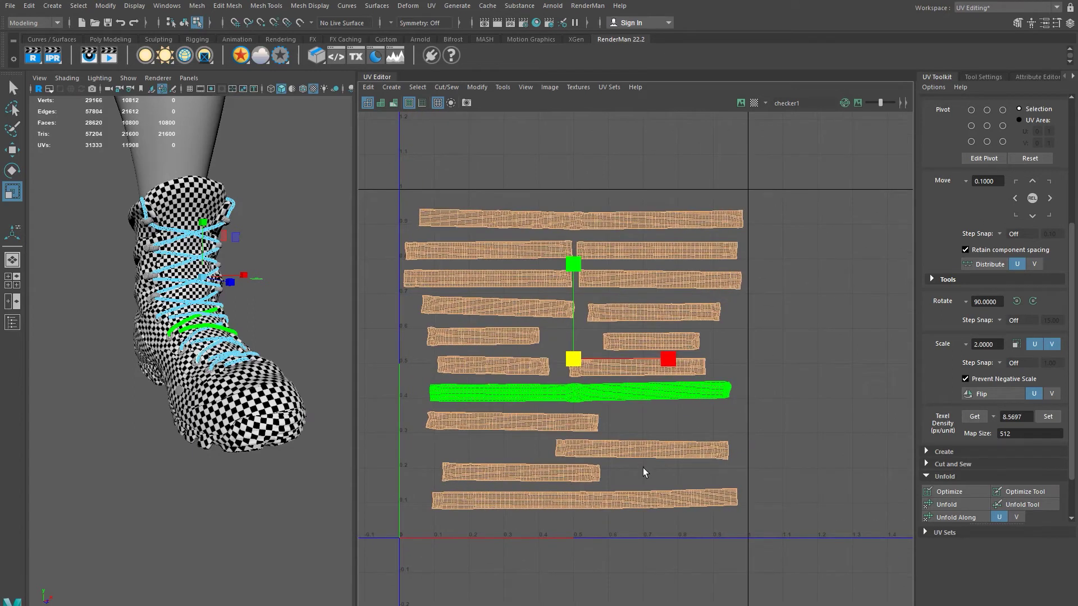
pyautogui.click(820, 446)
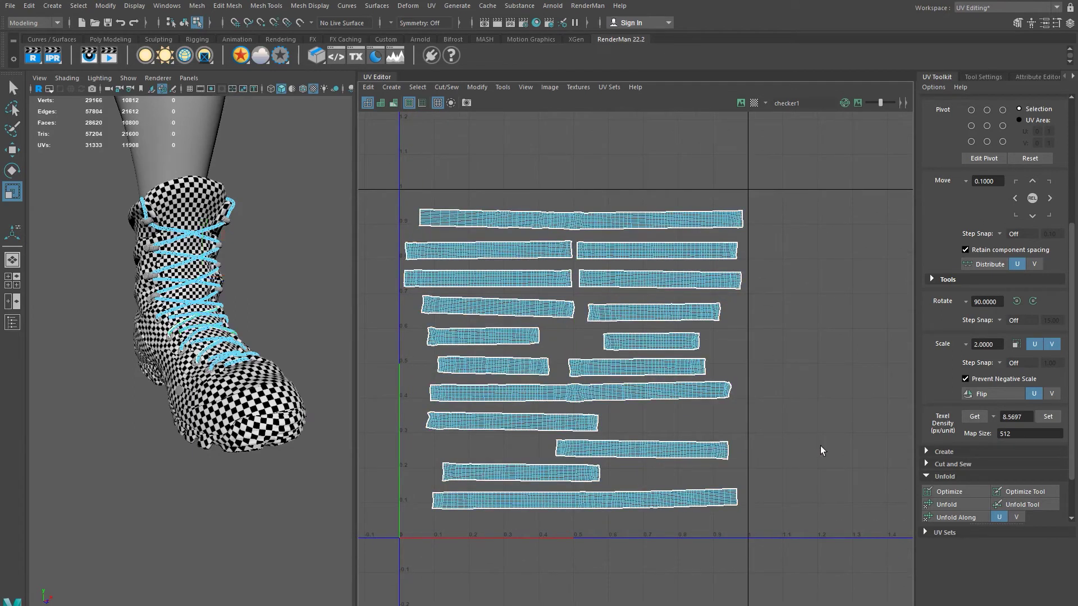
# Step: Return to object mode and examine the checker size on the laces against the upper and eyelets from several angles
pyautogui.press('F8')
pyautogui.keyDown('alt'); pyautogui.moveTo(215, 319); pyautogui.dragTo(197, 362); pyautogui.keyUp('alt')
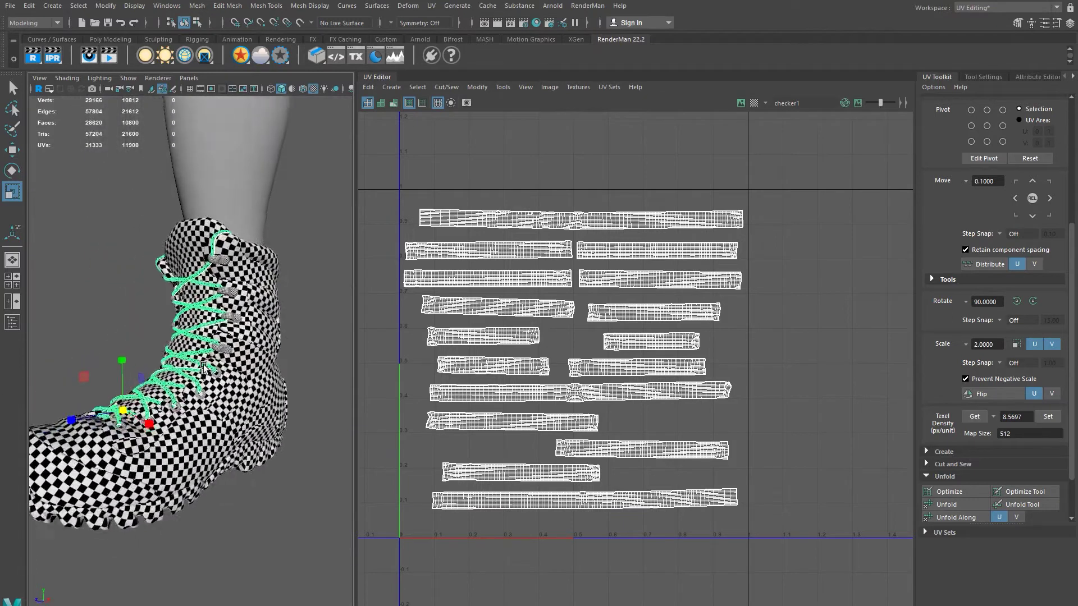
pyautogui.keyDown('alt'); pyautogui.moveTo(198, 362); pyautogui.dragTo(300, 378, button='right'); pyautogui.keyUp('alt')
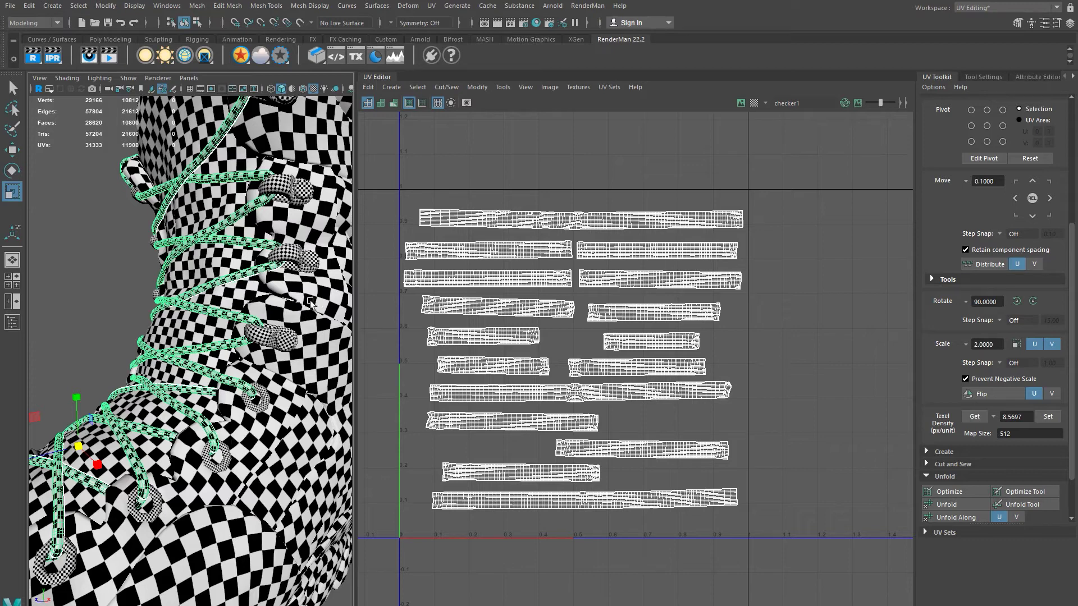
pyautogui.keyDown('alt'); pyautogui.moveTo(298, 314); pyautogui.dragTo(300, 353); pyautogui.keyUp('alt')
pyautogui.keyDown('alt'); pyautogui.moveTo(183, 385); pyautogui.dragTo(258, 438); pyautogui.keyUp('alt')
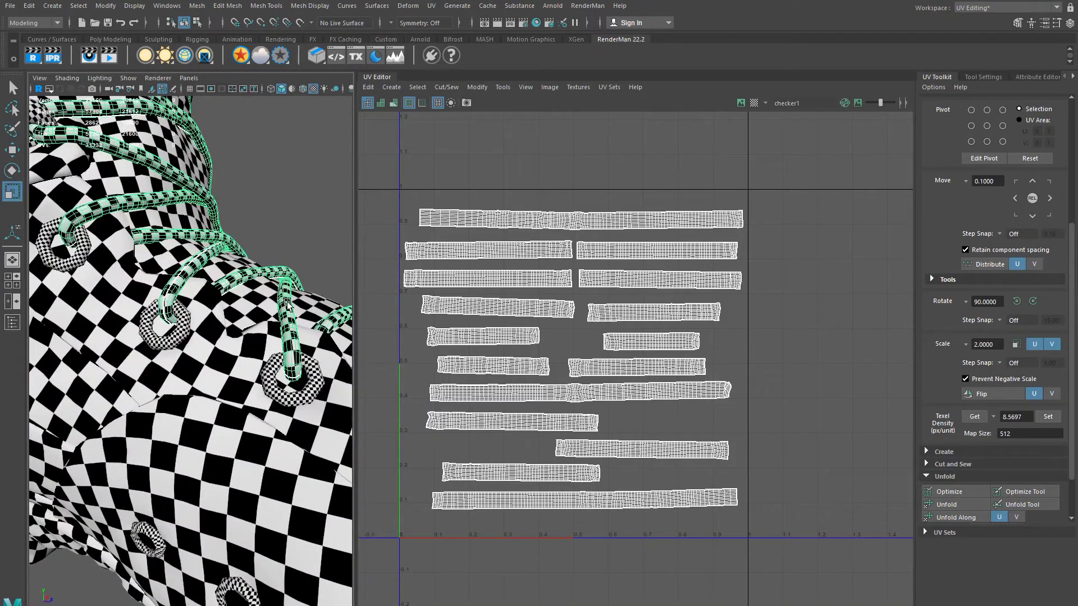
pyautogui.keyDown('alt'); pyautogui.moveTo(291, 504); pyautogui.dragTo(278, 453); pyautogui.keyUp('alt')
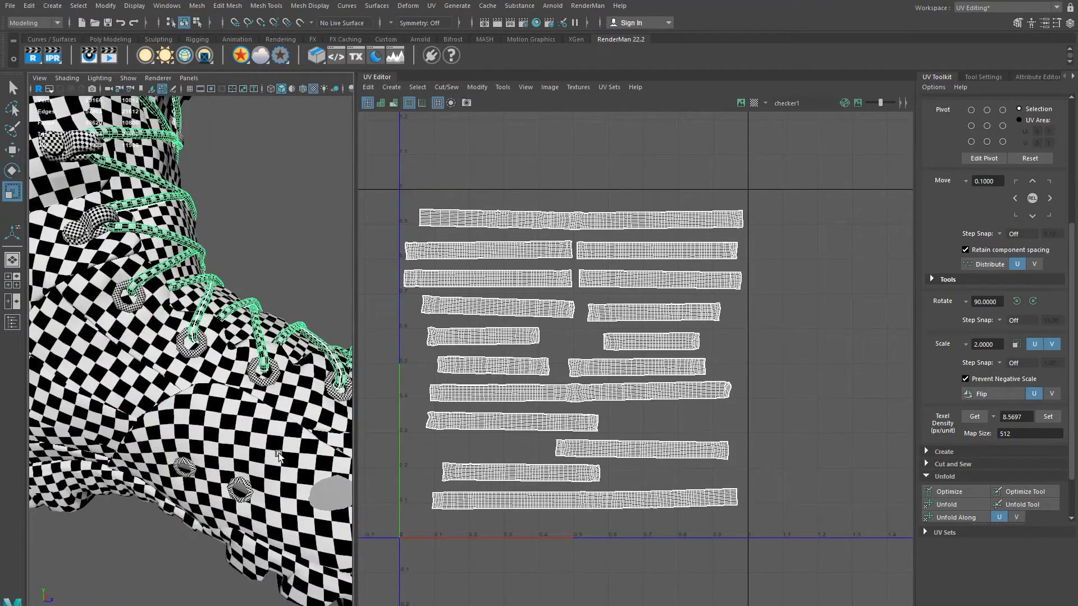
pyautogui.keyDown('alt'); pyautogui.moveTo(278, 453); pyautogui.dragTo(226, 434); pyautogui.keyUp('alt')
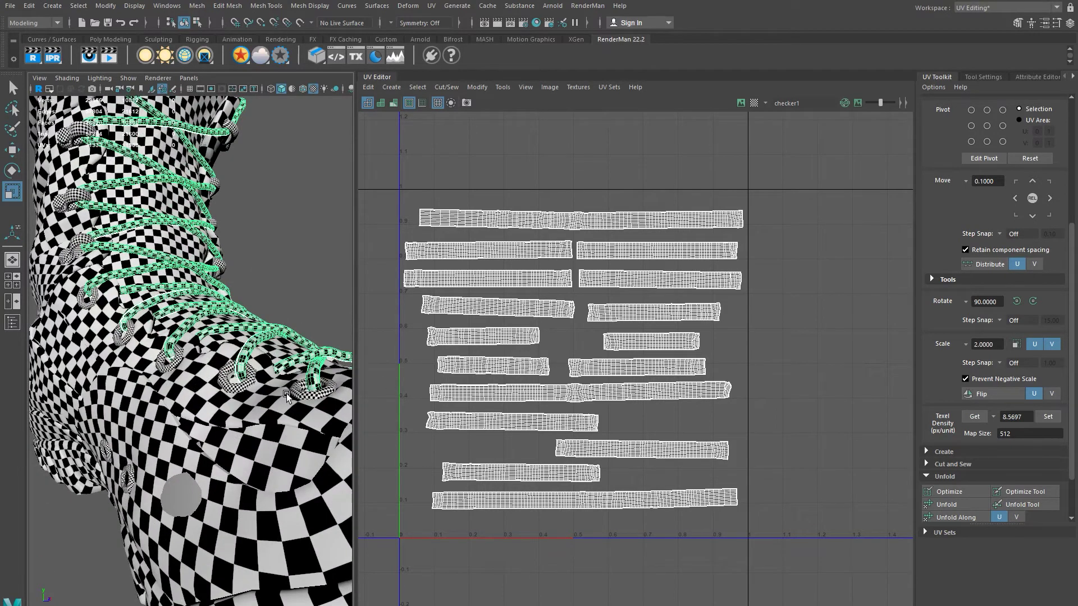
# Step: Select the lowest lace eyelet near the toe and scale its UV shell down until its checkers match the lace's
pyautogui.click(315, 400)
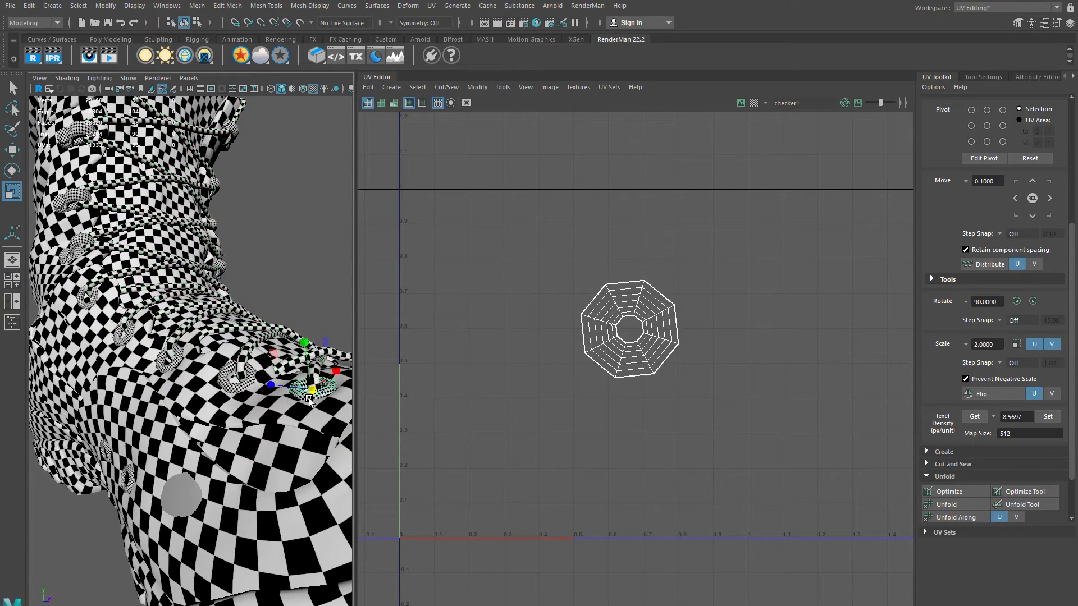
pyautogui.keyDown('alt'); pyautogui.moveTo(305, 408); pyautogui.dragTo(206, 353, button='middle'); pyautogui.keyUp('alt')
pyautogui.keyDown('alt'); pyautogui.moveTo(205, 352); pyautogui.dragTo(252, 449); pyautogui.keyUp('alt')
pyautogui.keyDown('alt'); pyautogui.moveTo(253, 450); pyautogui.dragTo(188, 359, button='middle'); pyautogui.keyUp('alt')
pyautogui.keyDown('alt'); pyautogui.moveTo(188, 359); pyautogui.dragTo(257, 377, button='right'); pyautogui.keyUp('alt')
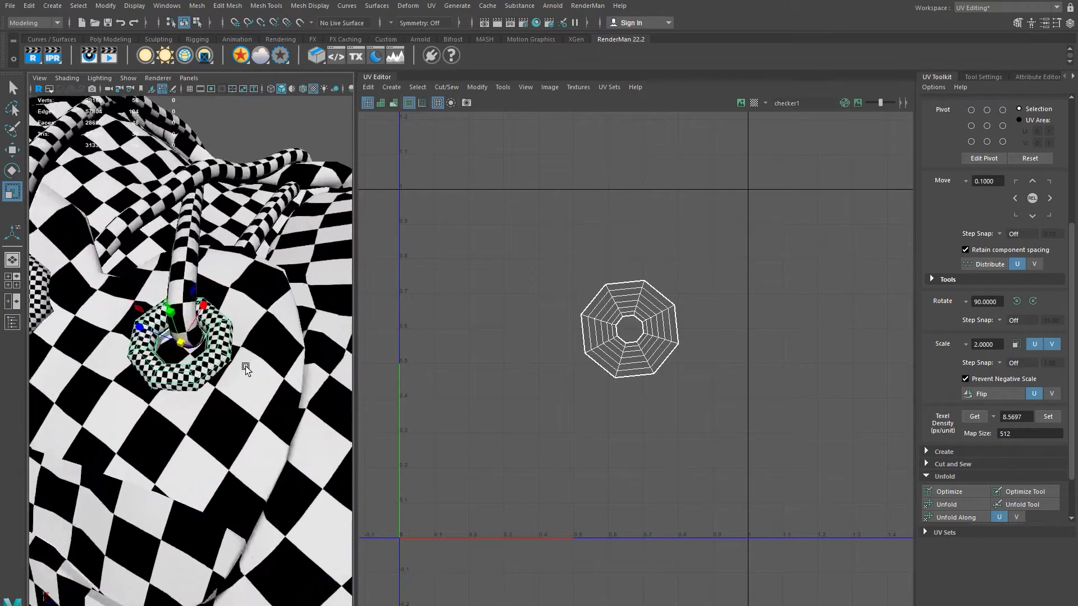
pyautogui.moveTo(597, 339); pyautogui.dragTo(637, 341, button='right')
pyautogui.moveTo(484, 215); pyautogui.dragTo(790, 473)
pyautogui.moveTo(632, 328); pyautogui.dragTo(568, 343)
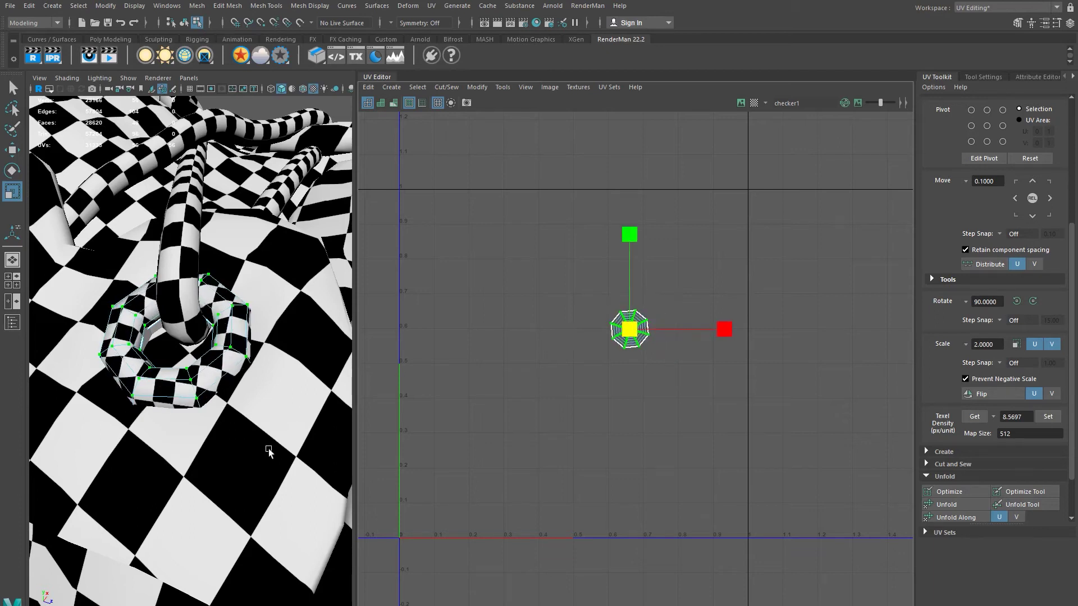
# Step: Return to object mode and view the eyelet's UV shell together with the boot upper's UV layout
pyautogui.press('F8')
pyautogui.click(244, 409)
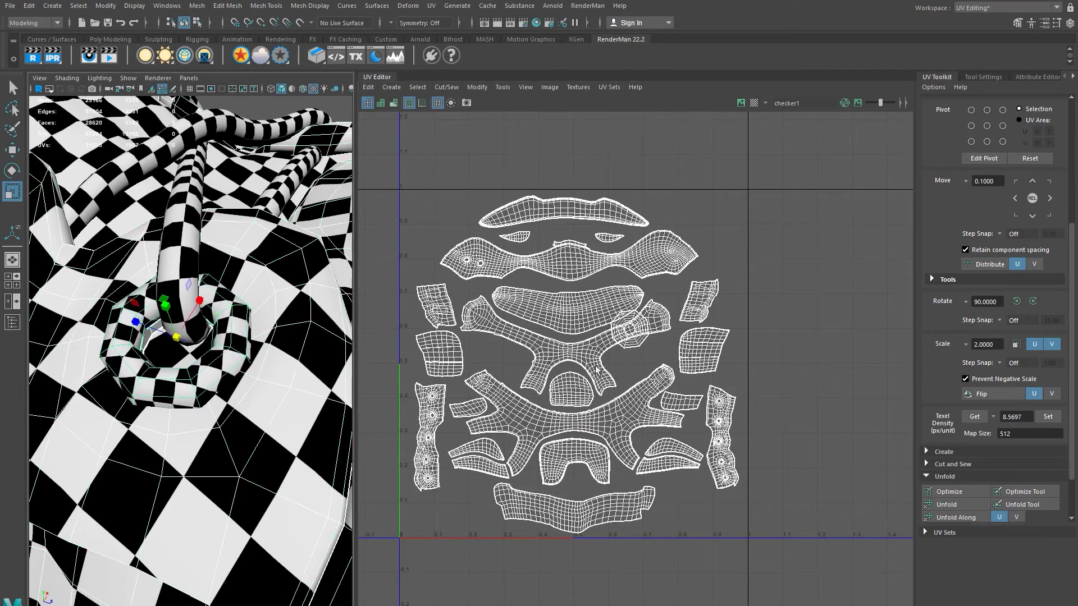
pyautogui.scroll(2, 573, 365)
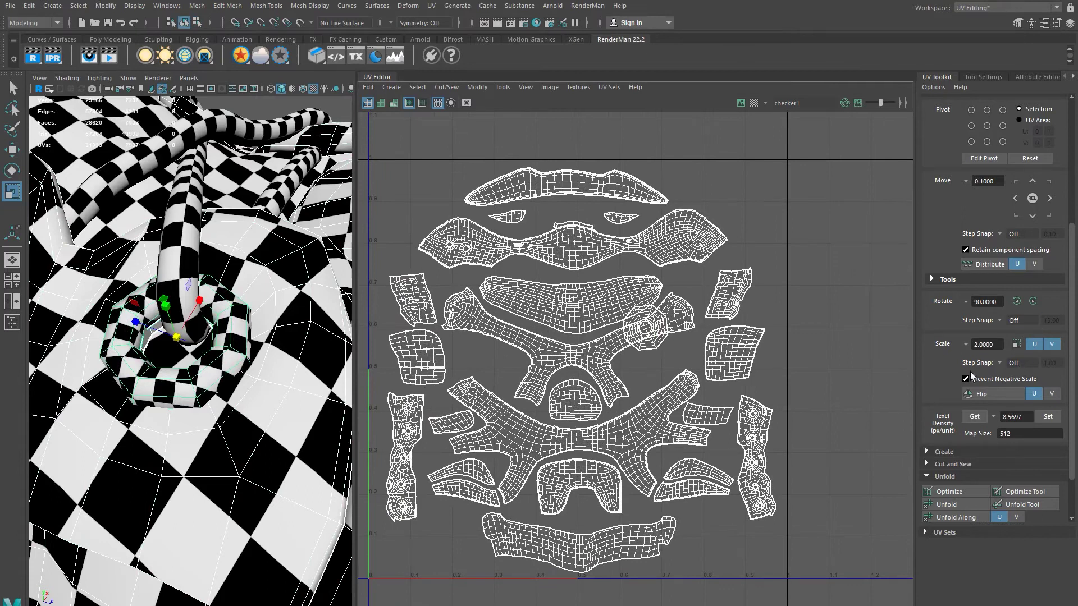
# Step: Sample the texel density of the forked upper shell, apply 8.5652 px/unit to the lowest eyelet's shell and return to object mode
pyautogui.moveTo(604, 360); pyautogui.dragTo(559, 346, button='right')
pyautogui.click(562, 353)
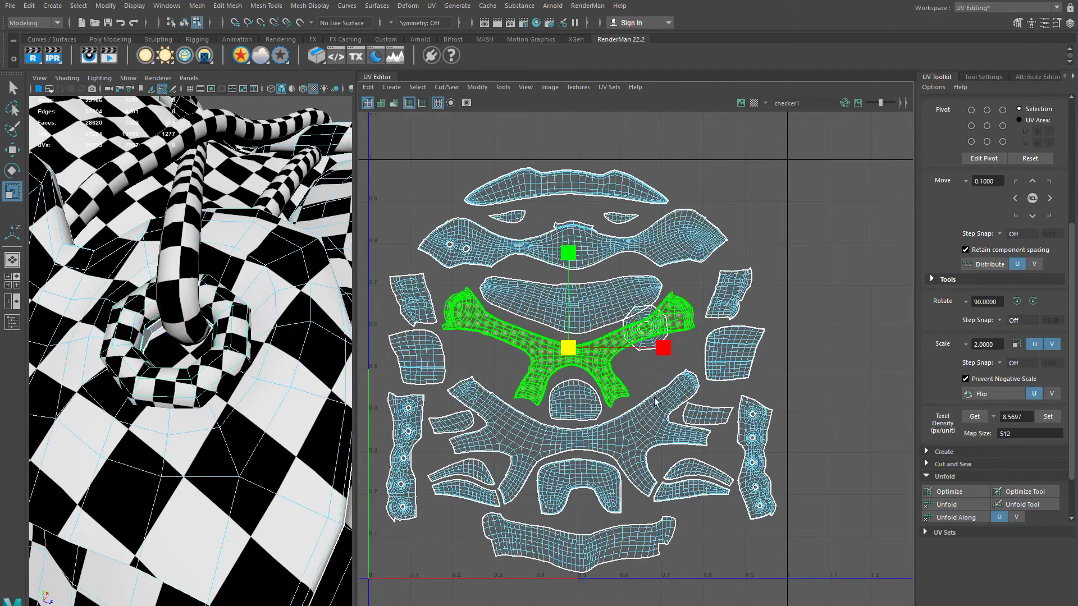
pyautogui.click(974, 417)
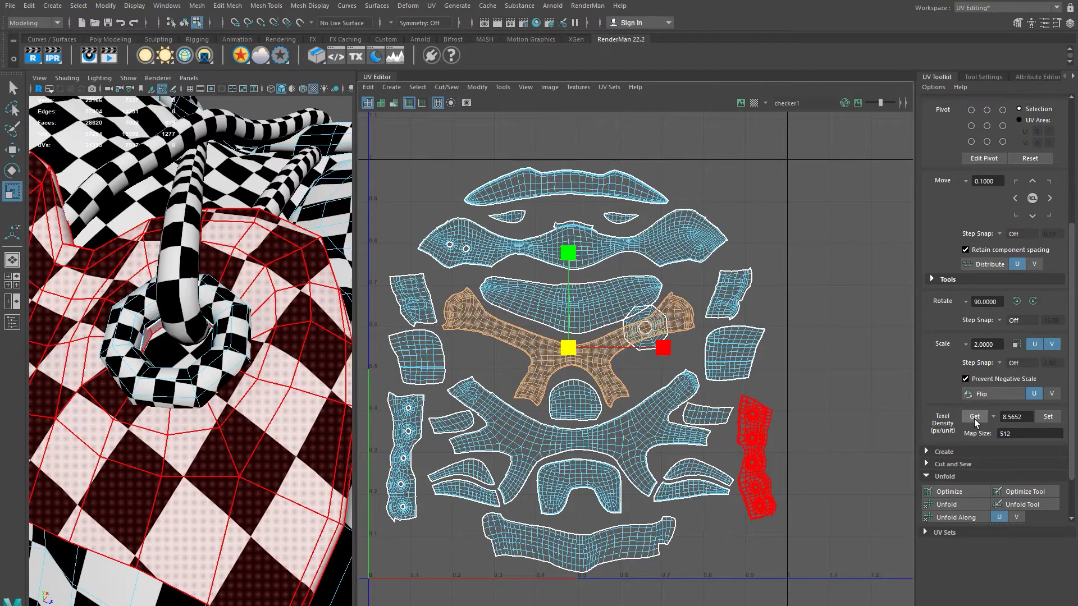
pyautogui.click(645, 353)
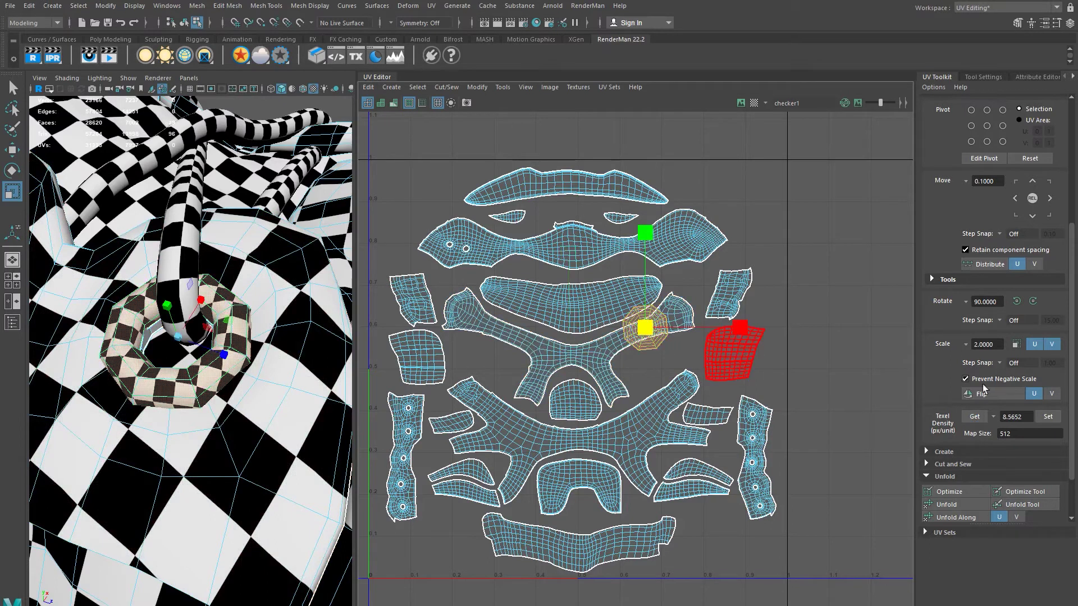
pyautogui.click(1046, 417)
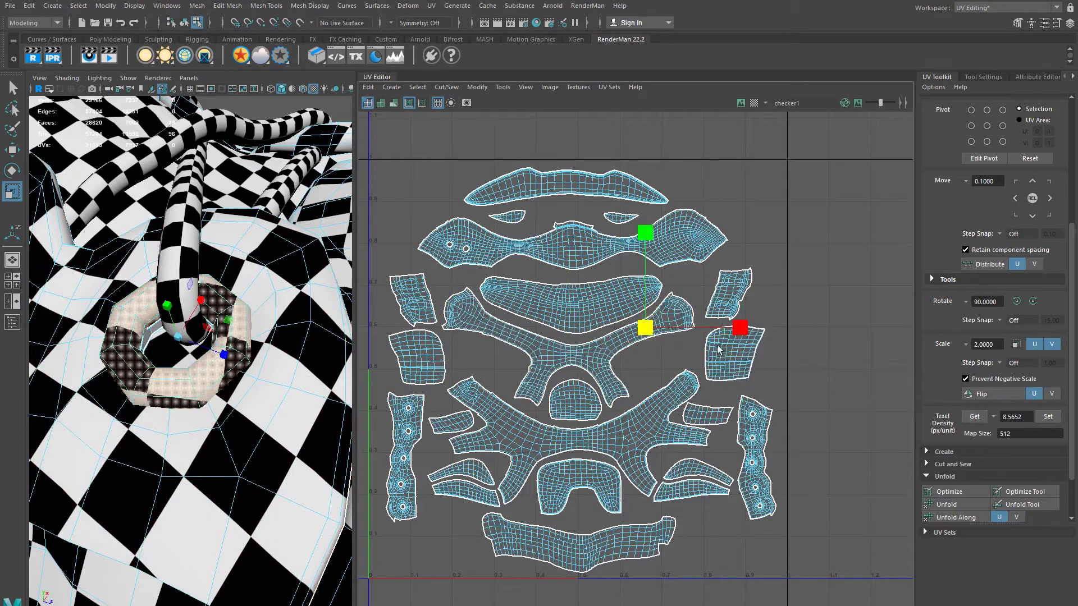
pyautogui.moveTo(163, 394); pyautogui.dragTo(188, 375, button='right')
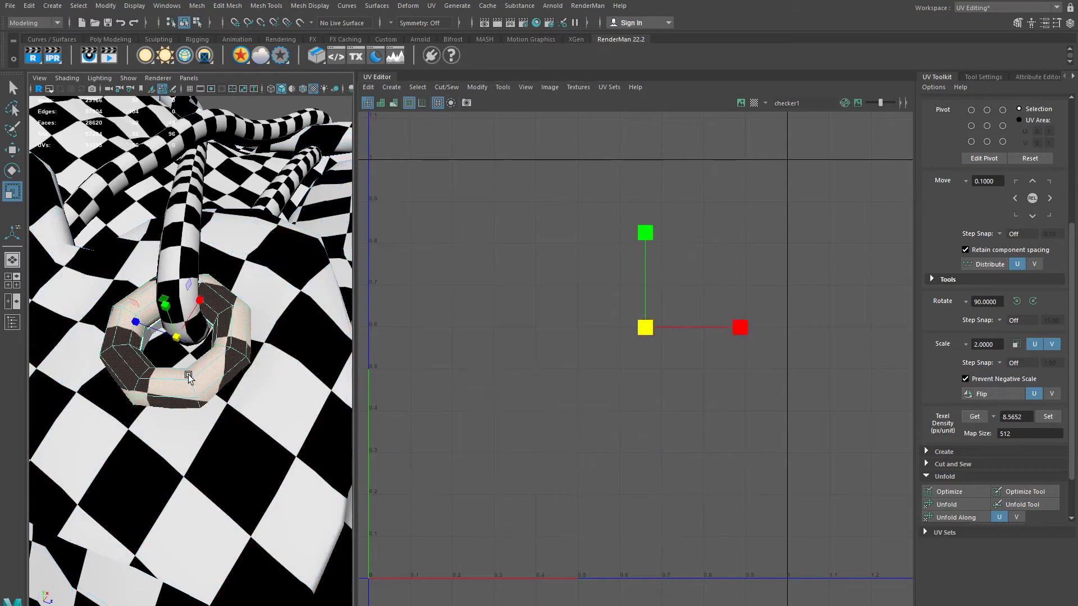
pyautogui.keyDown('alt'); pyautogui.moveTo(549, 359); pyautogui.dragTo(732, 433, button='right'); pyautogui.keyUp('alt')
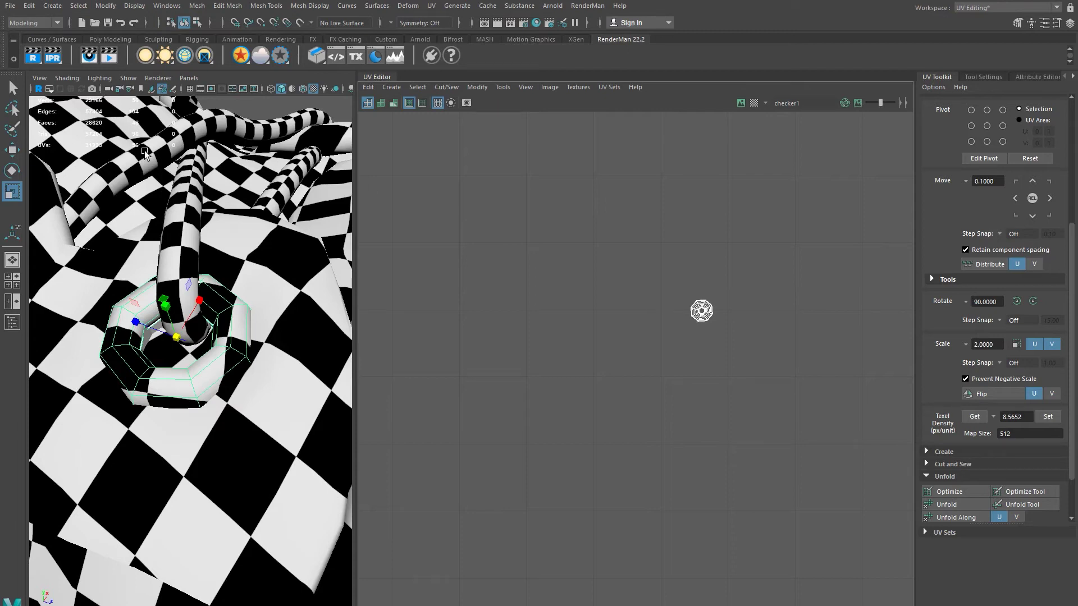
# Step: Select the boot upper and laces, and try applying the 8.5652 px/unit texel density to one short lace shell near the toe
pyautogui.keyDown('alt'); pyautogui.moveTo(178, 327); pyautogui.dragTo(171, 362, button='right'); pyautogui.keyUp('alt')
pyautogui.moveTo(172, 362)
pyautogui.keyDown('alt'); pyautogui.mouseDown()
pyautogui.moveTo(145, 385)
pyautogui.moveTo(105, 389)
pyautogui.moveTo(159, 356)
pyautogui.moveTo(175, 377)
pyautogui.moveTo(187, 361)
pyautogui.mouseUp(); pyautogui.keyUp('alt')
pyautogui.keyDown('alt'); pyautogui.moveTo(180, 411); pyautogui.dragTo(227, 378); pyautogui.keyUp('alt')
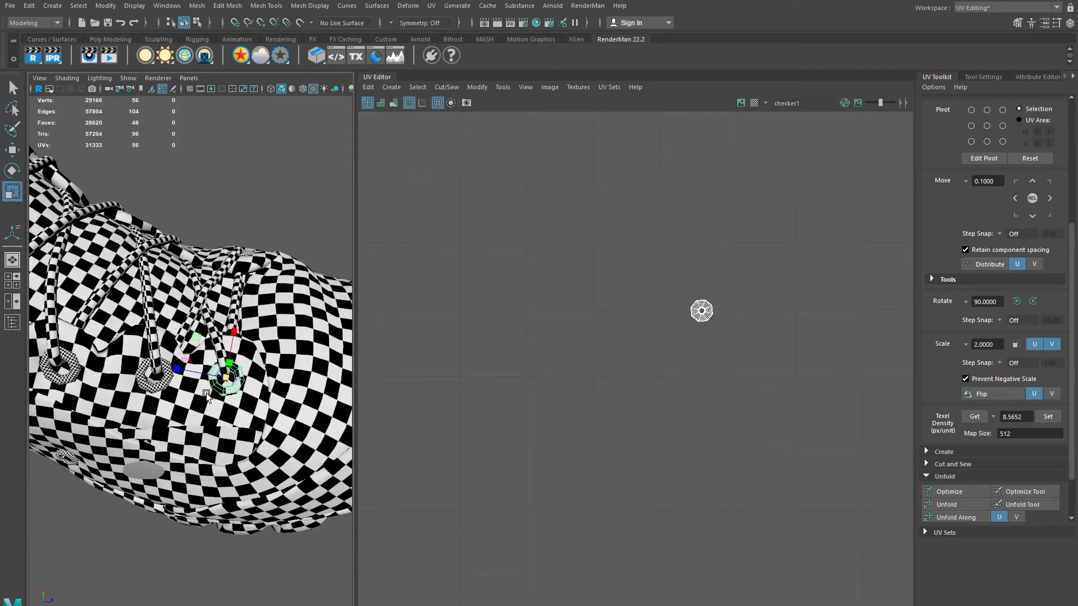
pyautogui.keyDown('alt'); pyautogui.moveTo(164, 375); pyautogui.dragTo(215, 322); pyautogui.keyUp('alt')
pyautogui.click(220, 343)
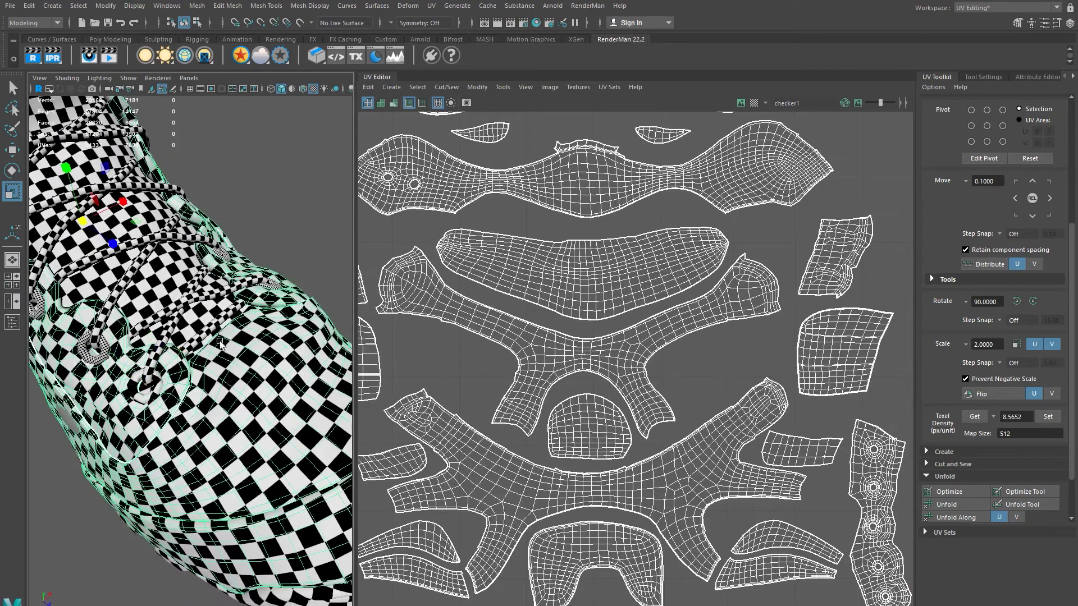
pyautogui.keyDown('shift'); pyautogui.click(216, 327); pyautogui.keyUp('shift')
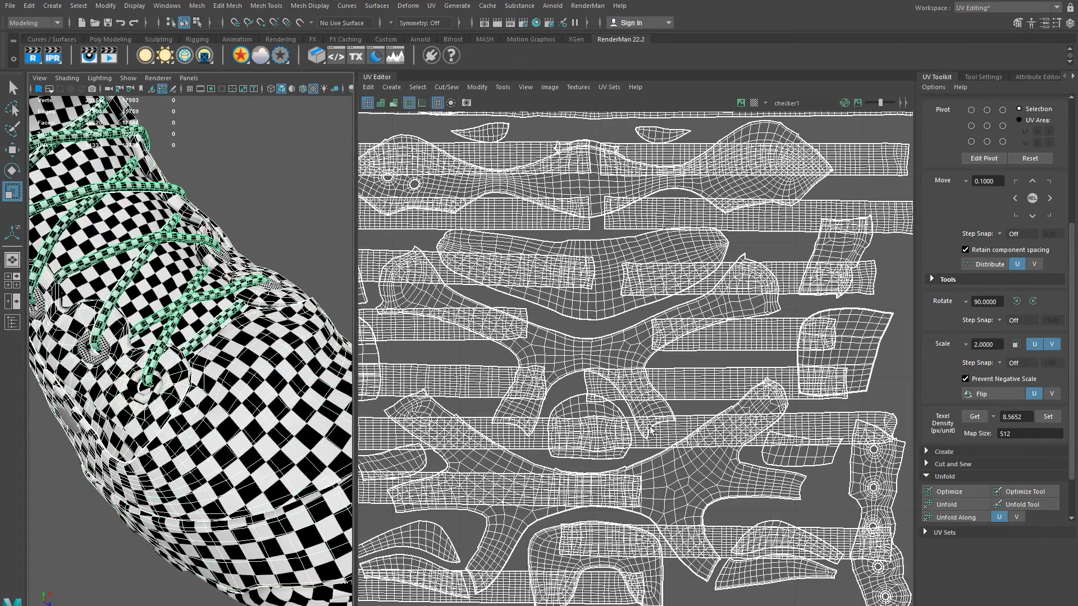
pyautogui.scroll(-2, 565, 383)
pyautogui.moveTo(596, 372); pyautogui.dragTo(556, 344, button='right')
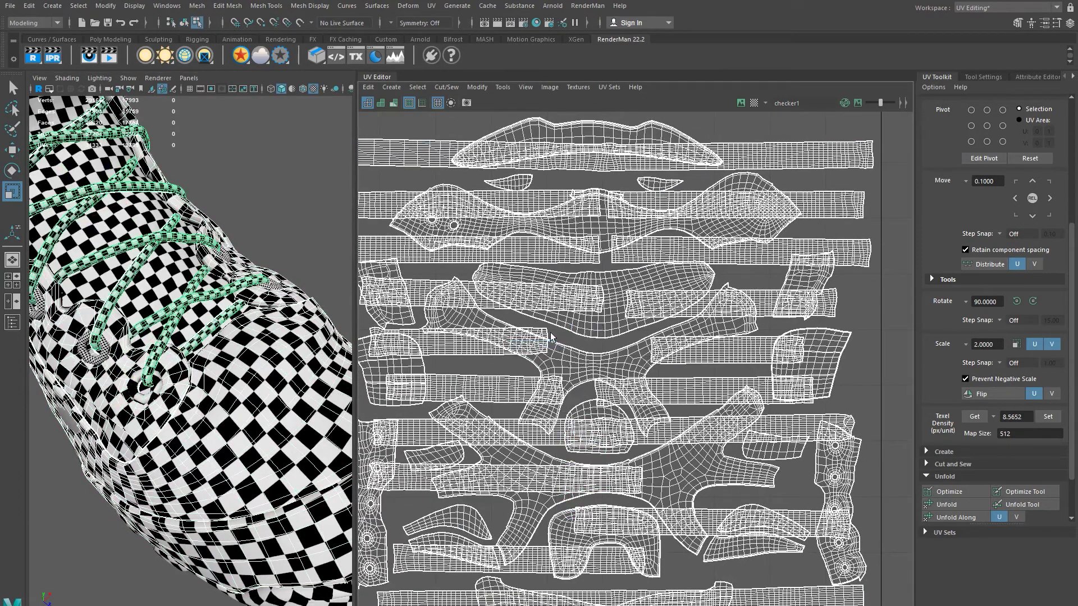
pyautogui.click(633, 391)
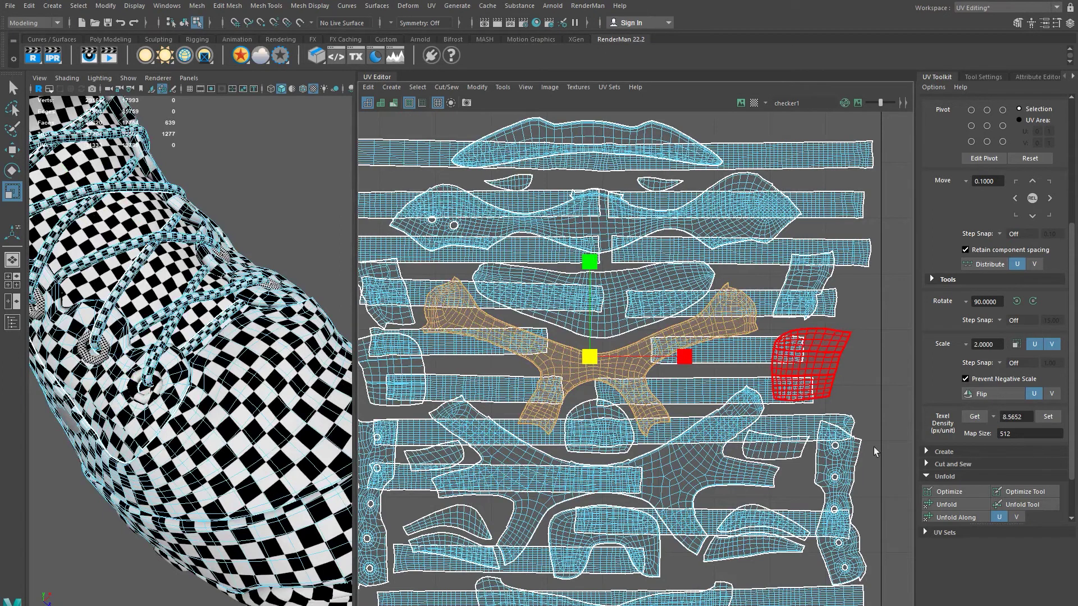
pyautogui.click(490, 393)
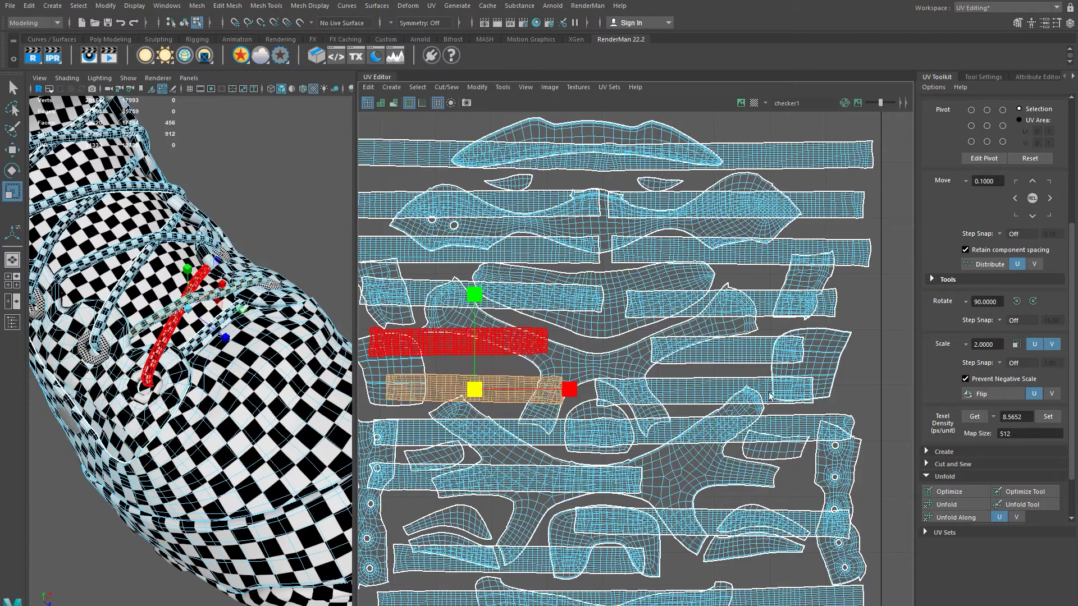
pyautogui.scroll(-2, 875, 415)
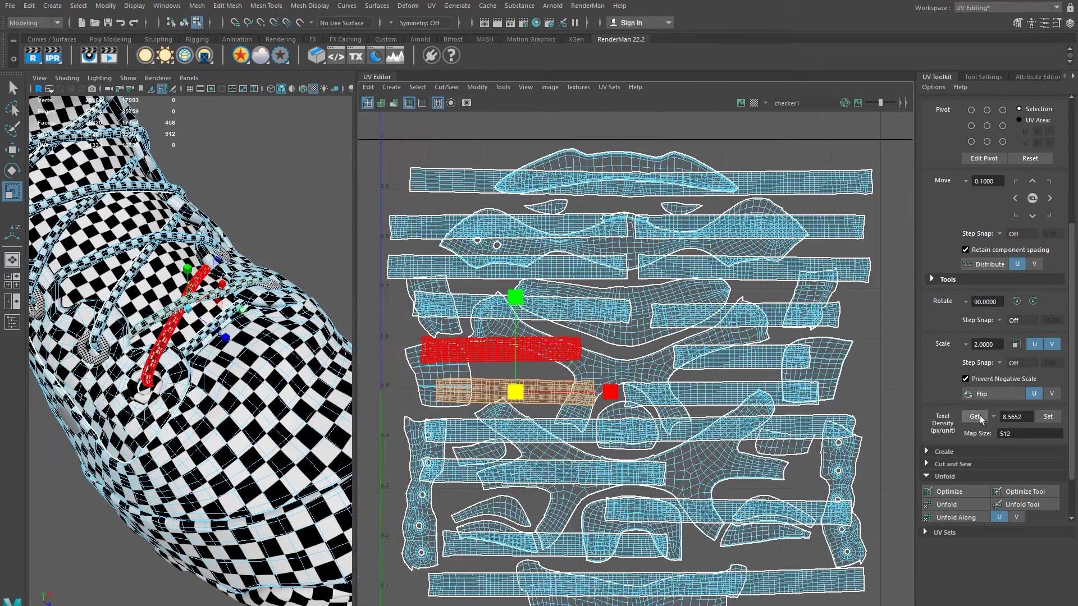
pyautogui.click(1048, 417)
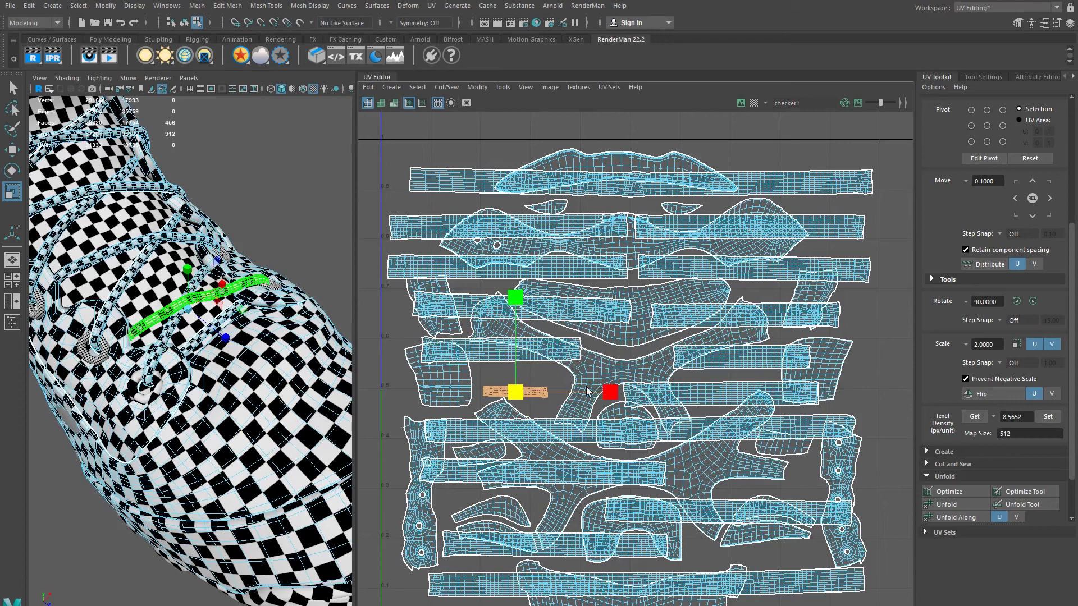
# Step: Undo the texel density change on the short lace shell
pyautogui.keyDown('alt'); pyautogui.moveTo(190, 359); pyautogui.dragTo(201, 426); pyautogui.keyUp('alt')
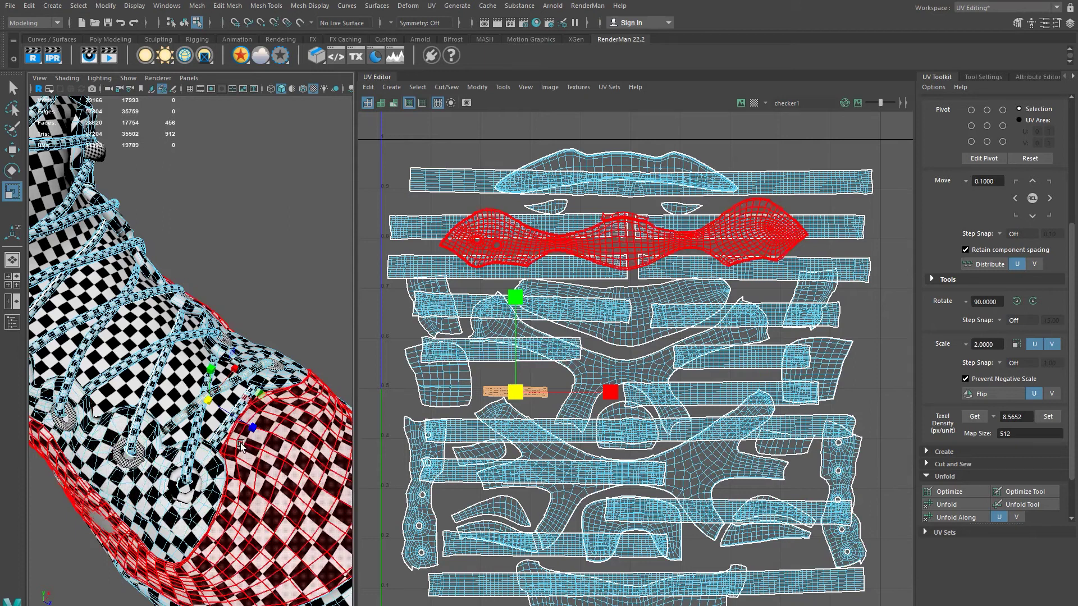
pyautogui.hotkey('ctrl', 'z')
pyautogui.hotkey('ctrl', 'z')
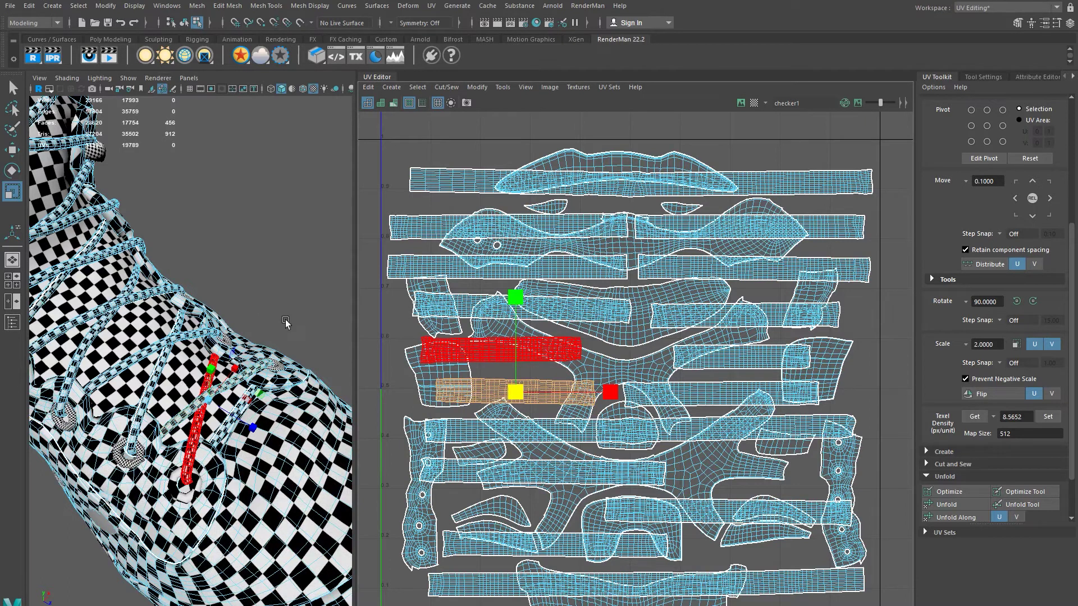
# Step: Return to object mode and select the whole group of lace eyelets
pyautogui.keyDown('alt'); pyautogui.moveTo(206, 422); pyautogui.dragTo(199, 417); pyautogui.keyUp('alt')
pyautogui.click(131, 353)
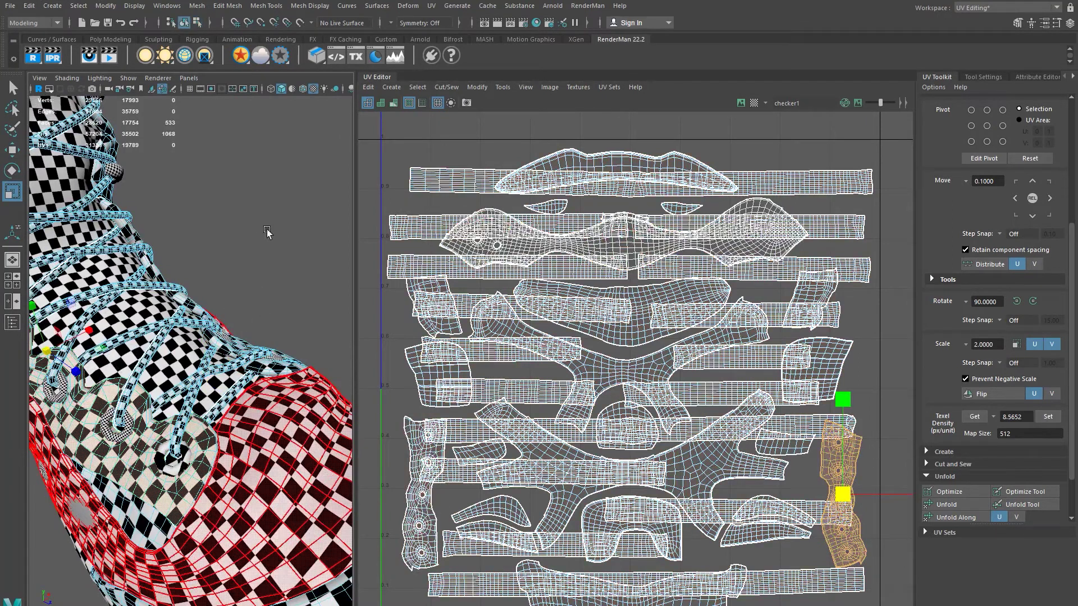
pyautogui.click(171, 458)
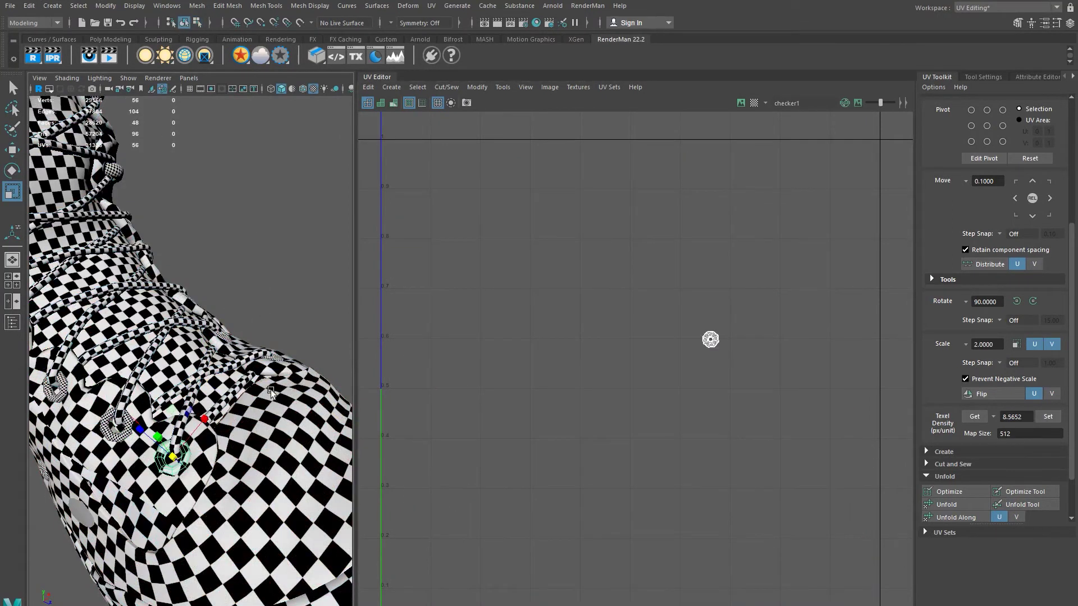
pyautogui.press('Up')
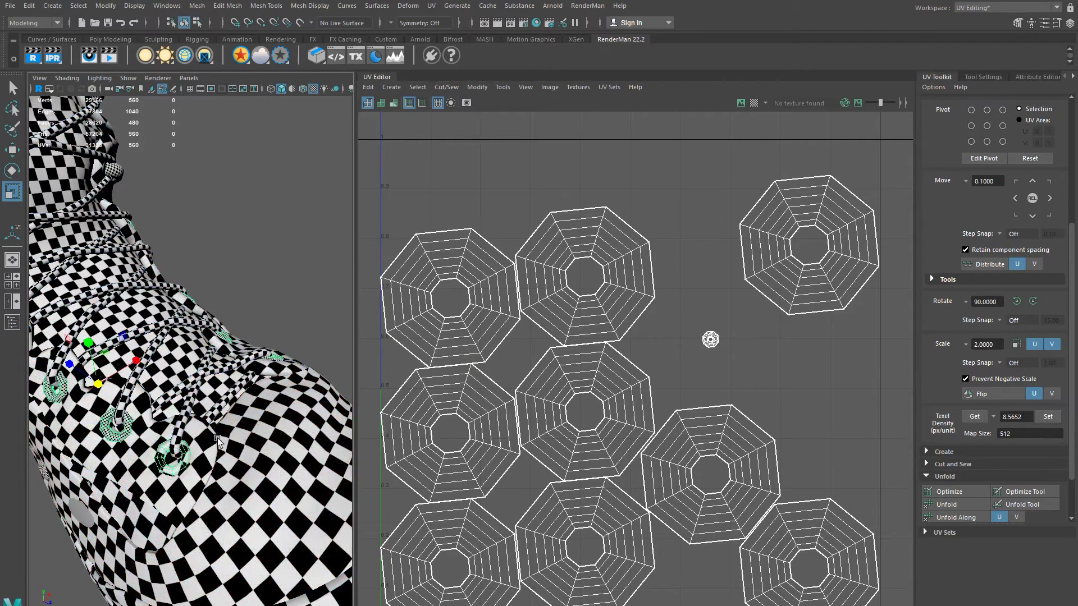
pyautogui.keyDown('alt'); pyautogui.moveTo(130, 384); pyautogui.dragTo(249, 436); pyautogui.keyUp('alt')
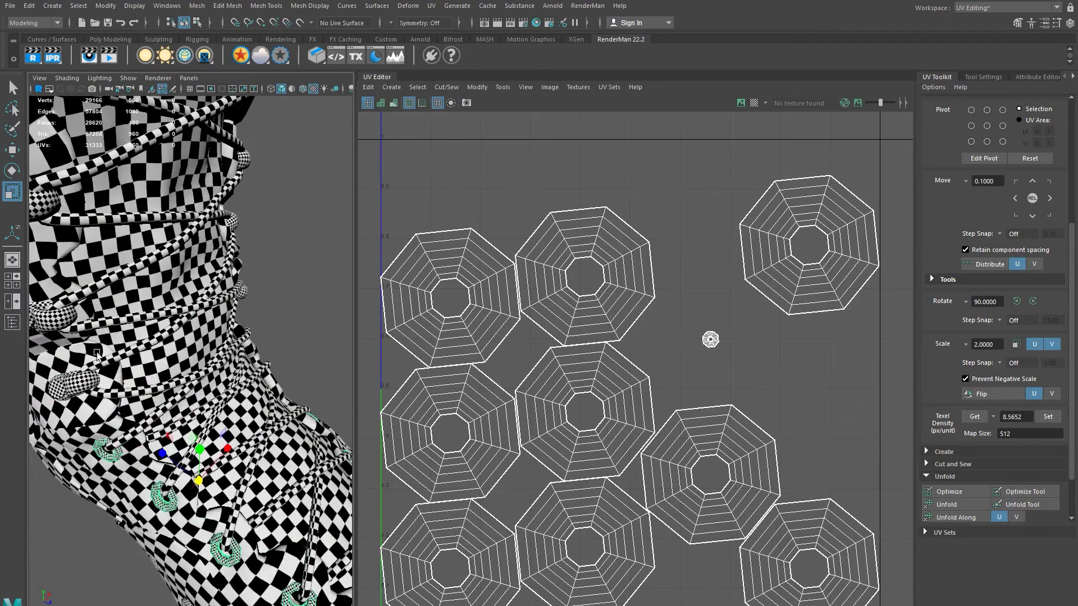
# Step: Add the metal lace hooks to the eyelet selection without the laces and frame the UV layout
pyautogui.keyDown('shift'); pyautogui.click(77, 384); pyautogui.keyUp('shift')
pyautogui.press('Up')
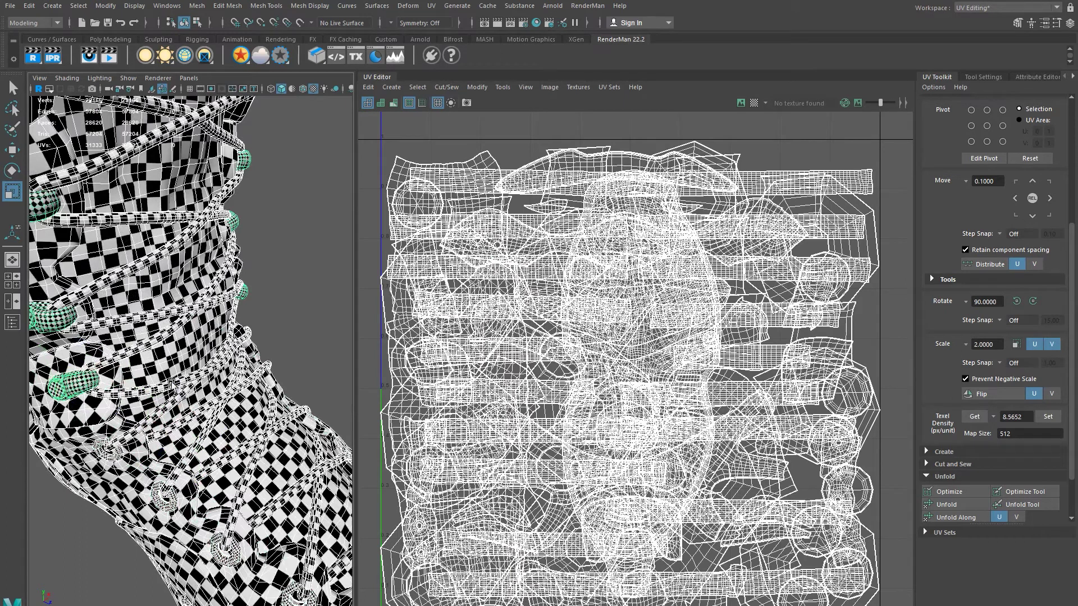
pyautogui.click(77, 386)
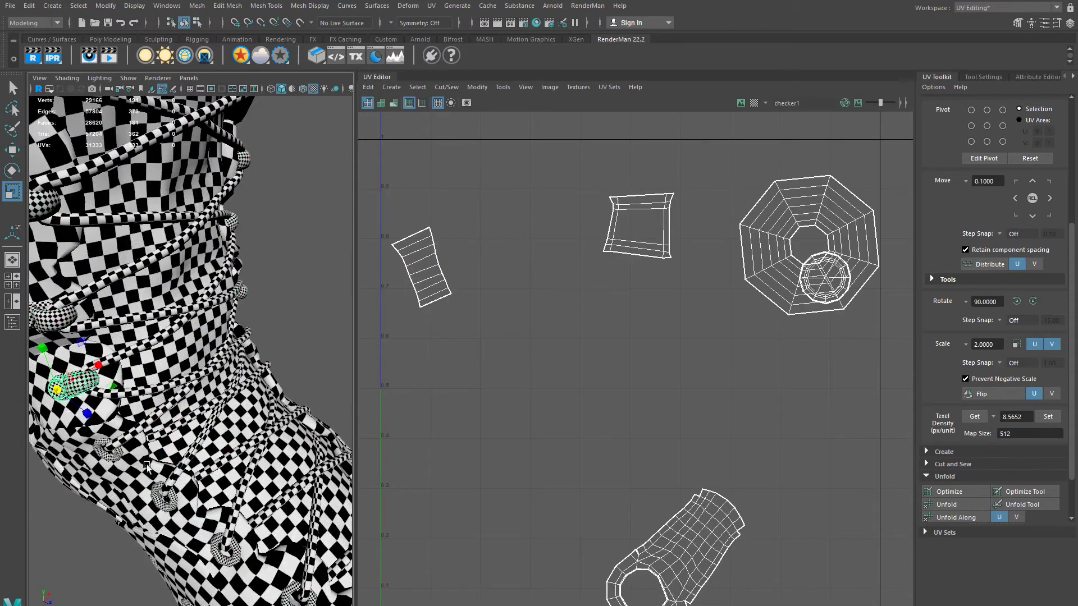
pyautogui.click(199, 458)
pyautogui.moveTo(200, 456)
pyautogui.keyDown('alt'); pyautogui.mouseDown()
pyautogui.moveTo(191, 395)
pyautogui.moveTo(219, 453)
pyautogui.mouseUp(); pyautogui.keyUp('alt')
pyautogui.click(219, 452)
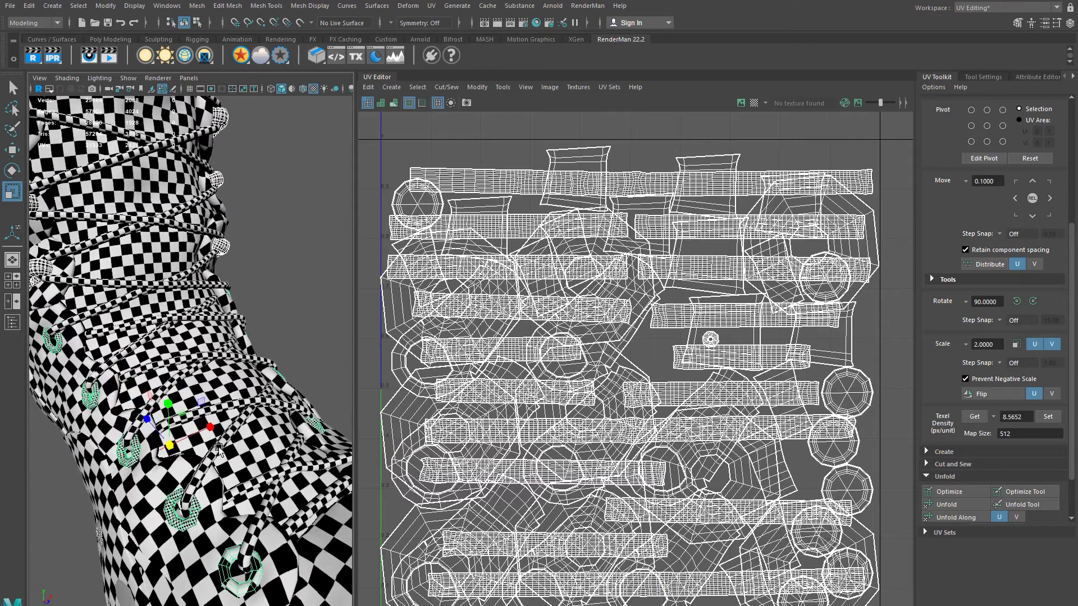
pyautogui.press('f')
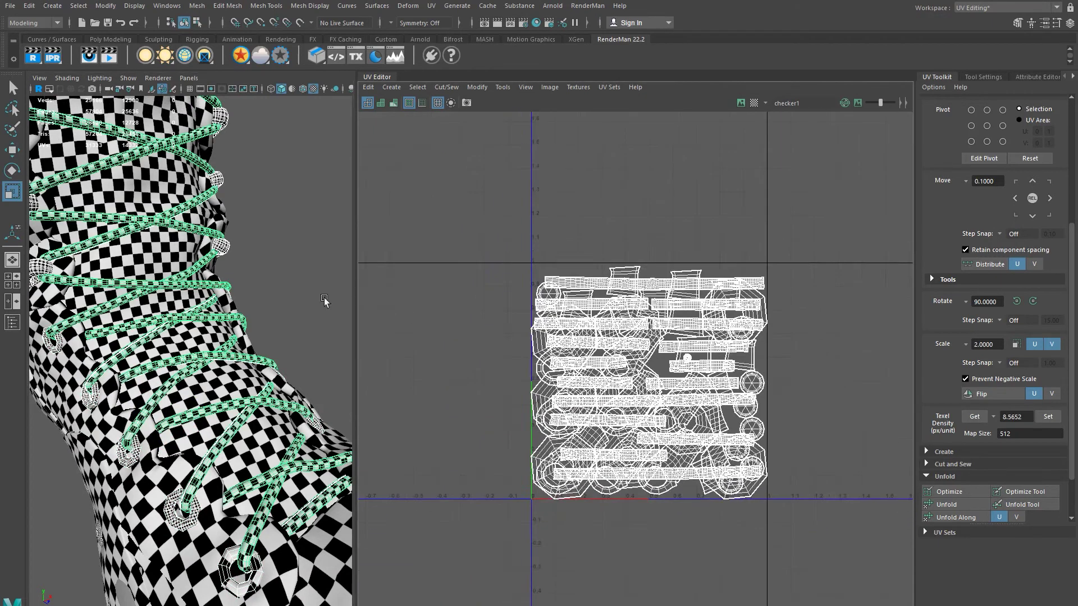
pyautogui.hotkey('ctrl', 'z')
# Step: Move all the eyelet and hook UVs out of the 0–1 tile into the adjacent tile on the negative U side
pyautogui.moveTo(471, 313); pyautogui.dragTo(628, 317, button='right')
pyautogui.moveTo(478, 214); pyautogui.dragTo(854, 602)
pyautogui.press('w')
pyautogui.moveTo(702, 383); pyautogui.dragTo(460, 391)
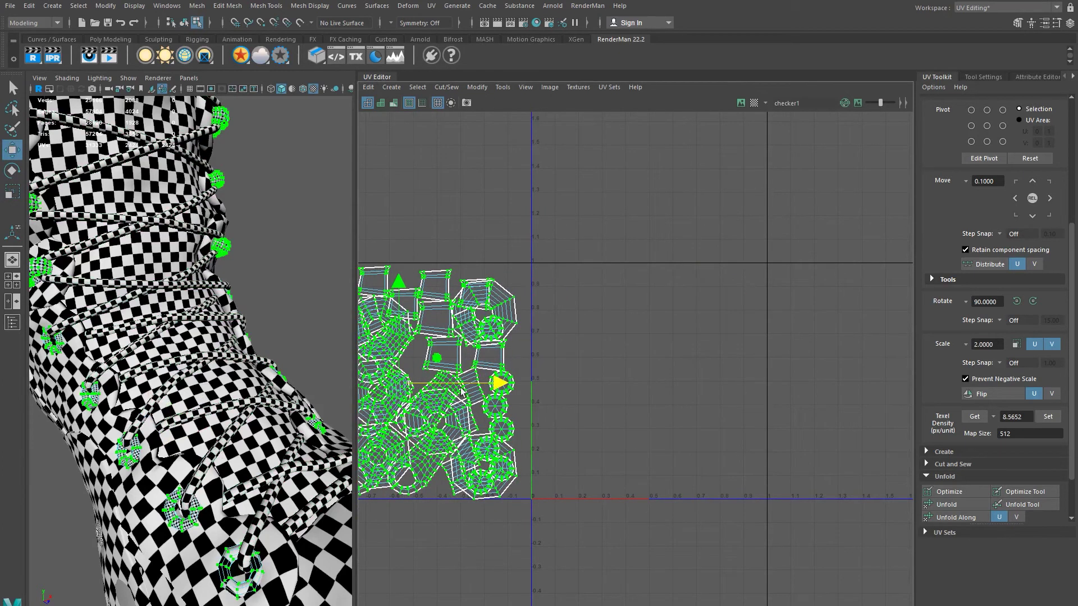
# Step: Sample the texel density of the lowest lace shell and apply 21.3939 px/unit to all the eyelet and hook shells
pyautogui.keyDown('shift'); pyautogui.click(211, 447); pyautogui.keyUp('shift')
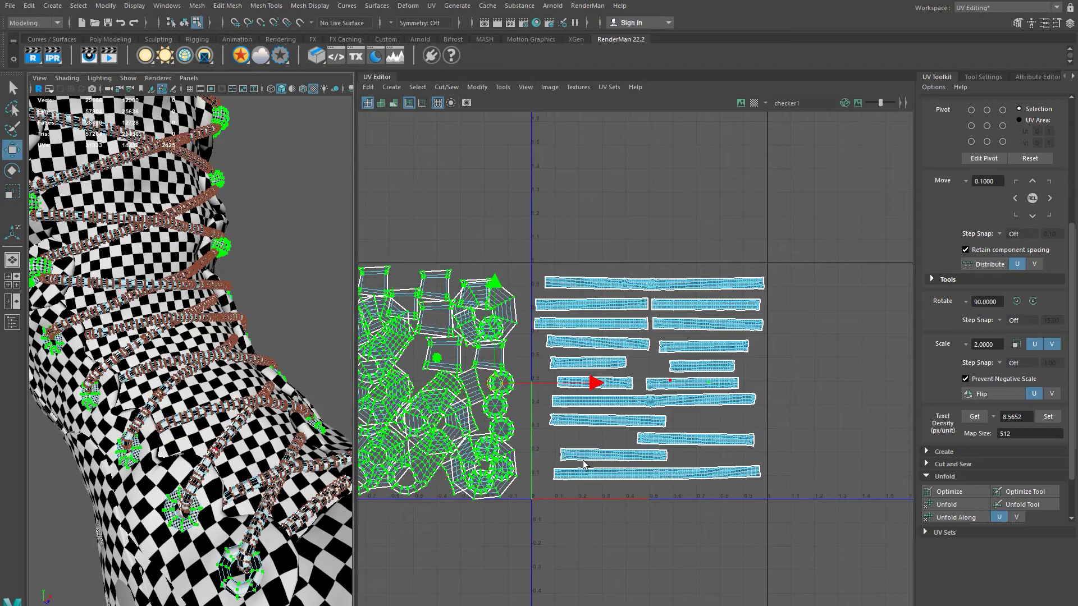
pyautogui.moveTo(653, 479); pyautogui.dragTo(663, 479, button='right')
pyautogui.click(665, 478)
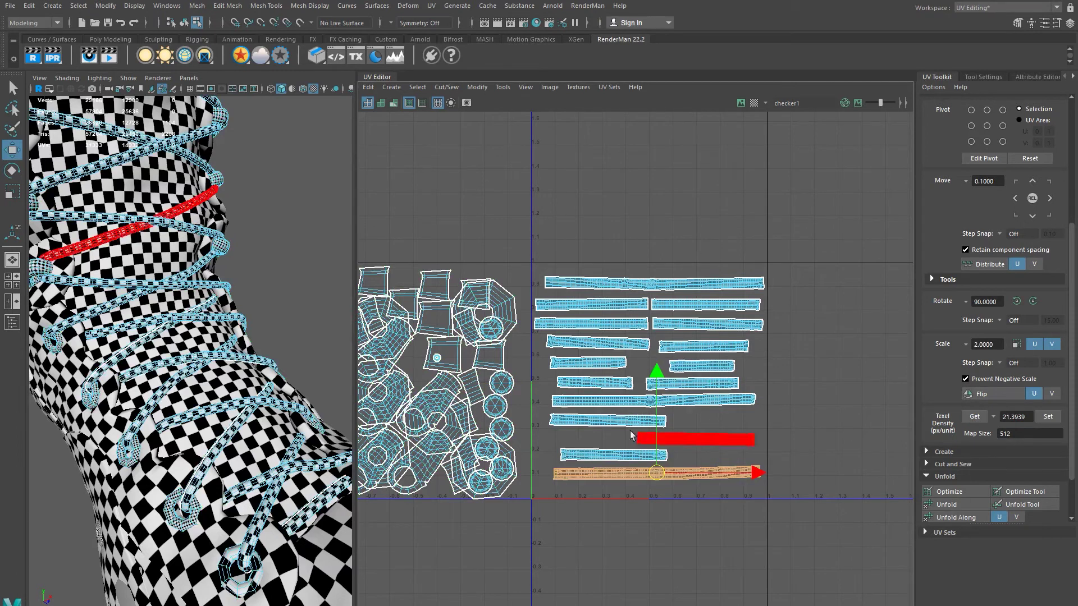
pyautogui.scroll(-3, 708, 452)
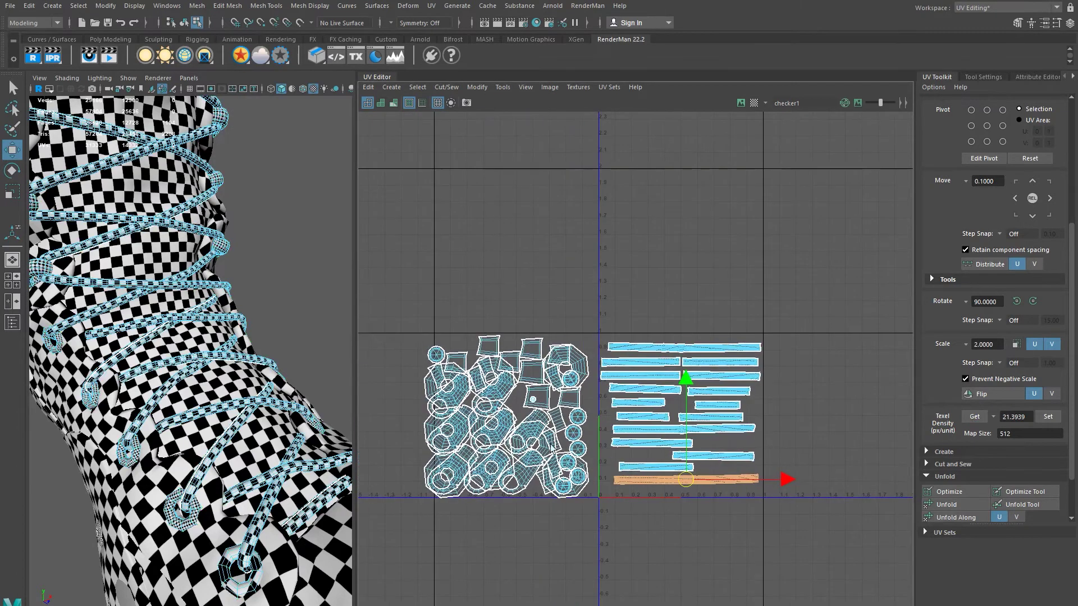
pyautogui.moveTo(392, 315); pyautogui.dragTo(594, 538)
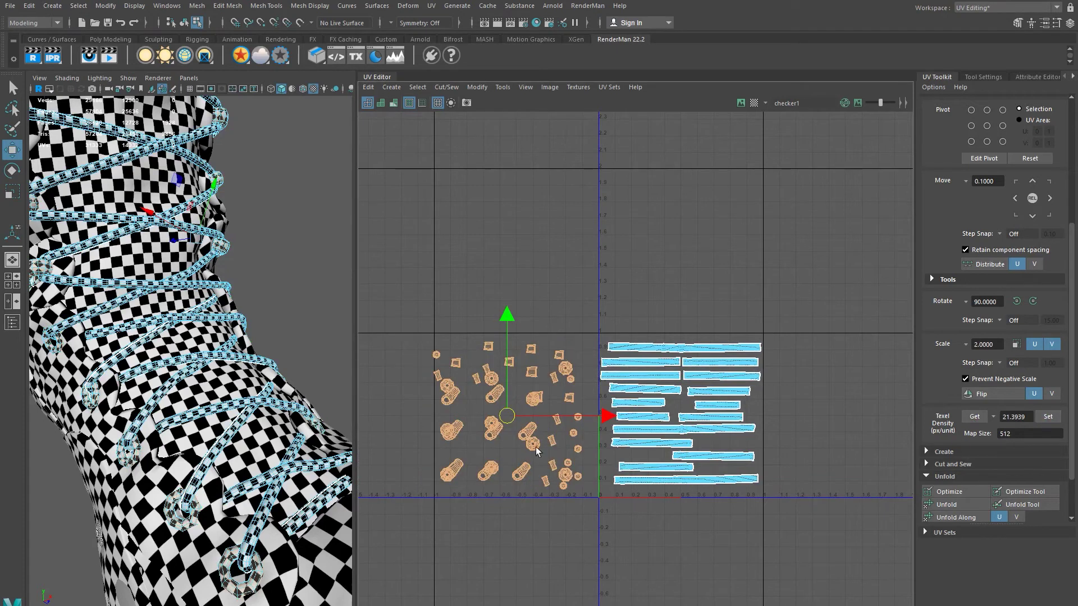
# Step: Apply the 21.3939 px/unit texel density to the two side vent eyelets' shells and move them toward the other hardware shells
pyautogui.keyDown('alt'); pyautogui.moveTo(534, 447); pyautogui.dragTo(593, 413, button='middle'); pyautogui.keyUp('alt')
pyautogui.keyDown('alt'); pyautogui.moveTo(106, 414); pyautogui.dragTo(198, 398); pyautogui.keyUp('alt')
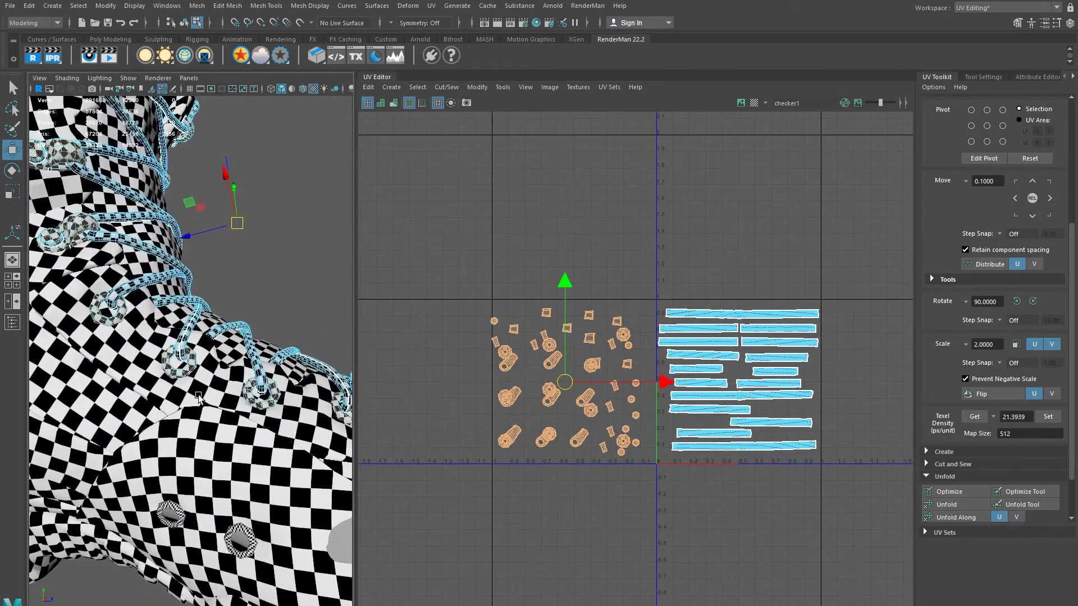
pyautogui.keyDown('shift'); pyautogui.click(251, 545); pyautogui.keyUp('shift')
pyautogui.keyDown('alt'); pyautogui.moveTo(244, 470); pyautogui.dragTo(251, 505); pyautogui.keyUp('alt')
pyautogui.keyDown('alt'); pyautogui.moveTo(690, 362); pyautogui.dragTo(831, 395, button='right'); pyautogui.keyUp('alt')
pyautogui.keyDown('alt'); pyautogui.moveTo(831, 394); pyautogui.dragTo(732, 402, button='middle'); pyautogui.keyUp('alt')
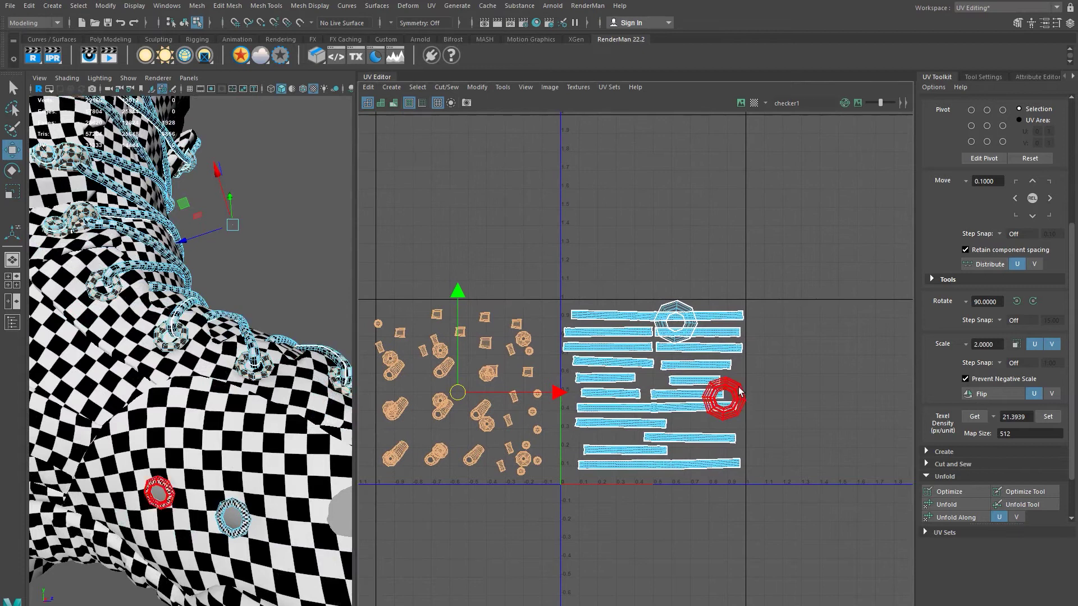
pyautogui.click(739, 391)
pyautogui.keyDown('shift'); pyautogui.click(676, 321); pyautogui.keyUp('shift')
pyautogui.click(1050, 419)
pyautogui.moveTo(647, 375); pyautogui.dragTo(549, 352)
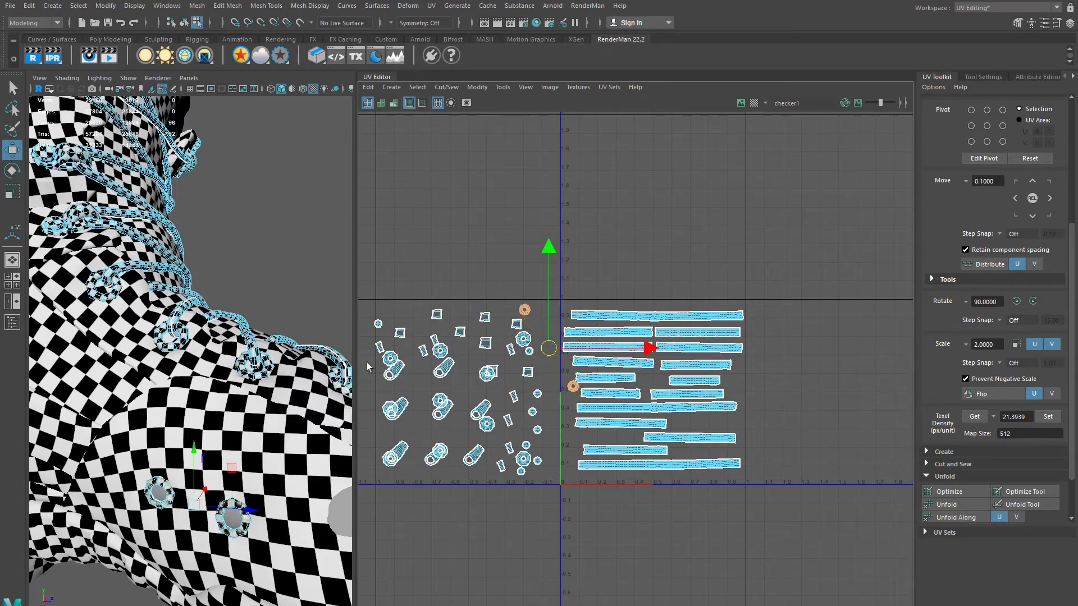
pyautogui.scroll(3, 515, 362)
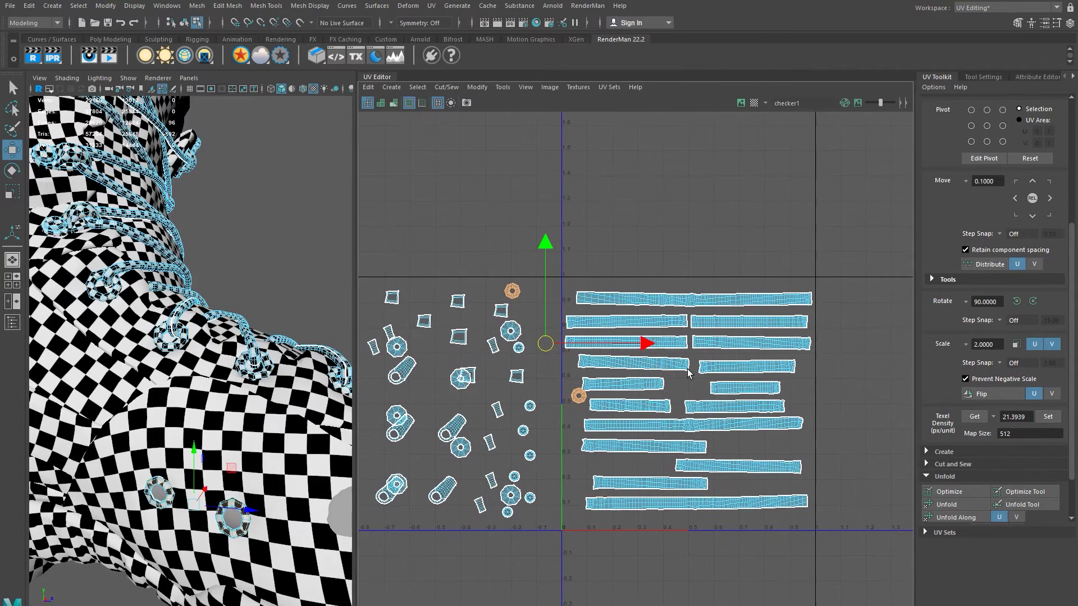
pyautogui.scroll(1, 603, 363)
pyautogui.scroll(1, 603, 364)
pyautogui.keyDown('alt'); pyautogui.moveTo(653, 380); pyautogui.dragTo(606, 353, button='middle'); pyautogui.keyUp('alt')
pyautogui.keyDown('alt'); pyautogui.moveTo(529, 235); pyautogui.dragTo(565, 333, button='middle'); pyautogui.keyUp('alt')
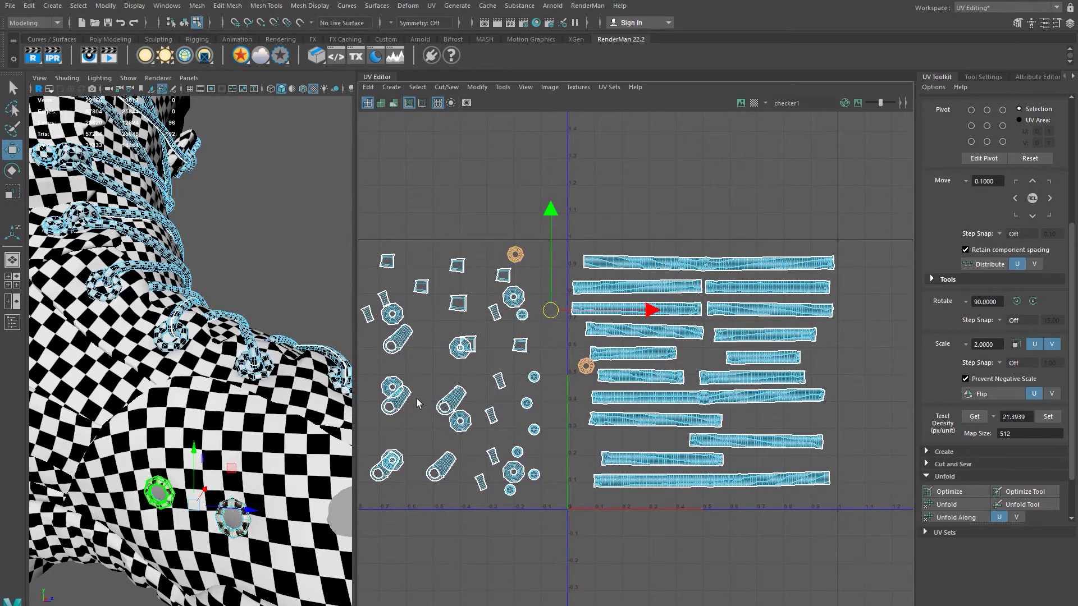
pyautogui.scroll(1, 417, 403)
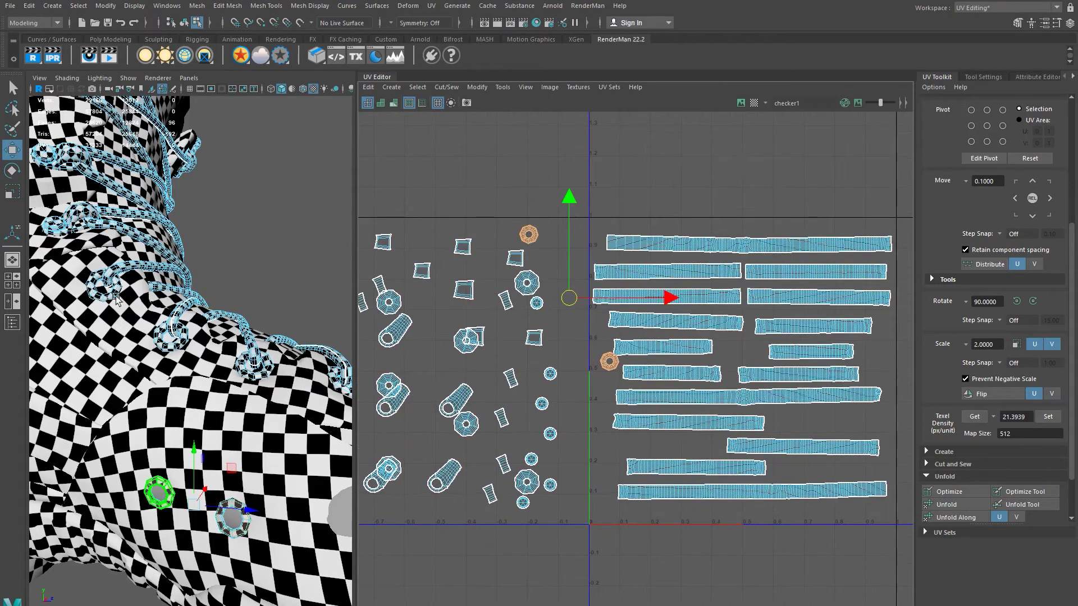
# Step: Select all the lace shells and shift them toward the upper positive-U corner of the 0–1 tile
pyautogui.keyDown('alt'); pyautogui.moveTo(747, 414); pyautogui.dragTo(638, 359, button='middle'); pyautogui.keyUp('alt')
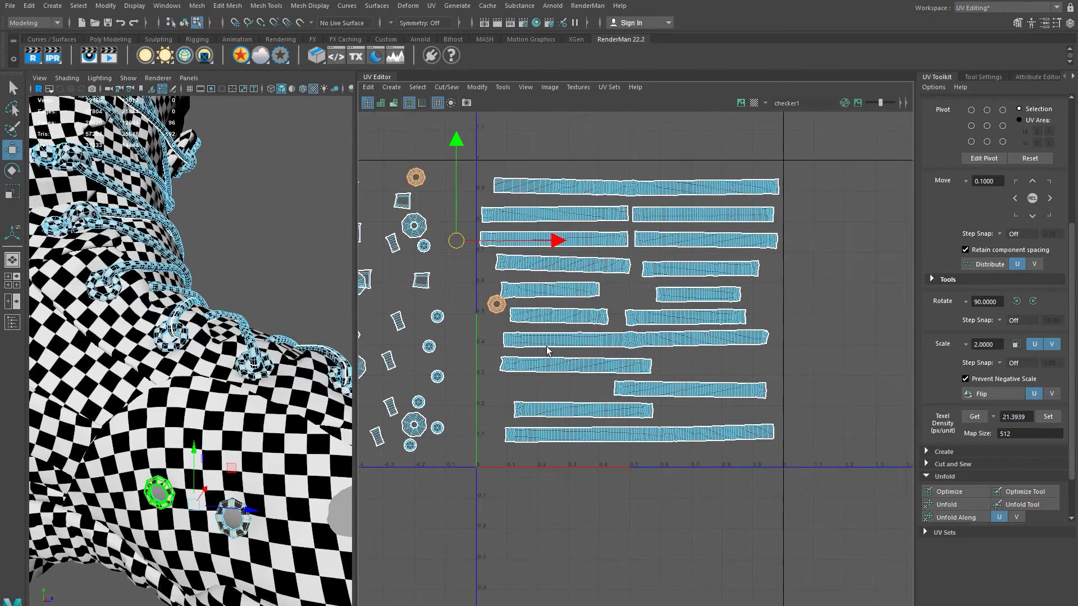
pyautogui.keyDown('alt'); pyautogui.moveTo(246, 364); pyautogui.dragTo(235, 304); pyautogui.keyUp('alt')
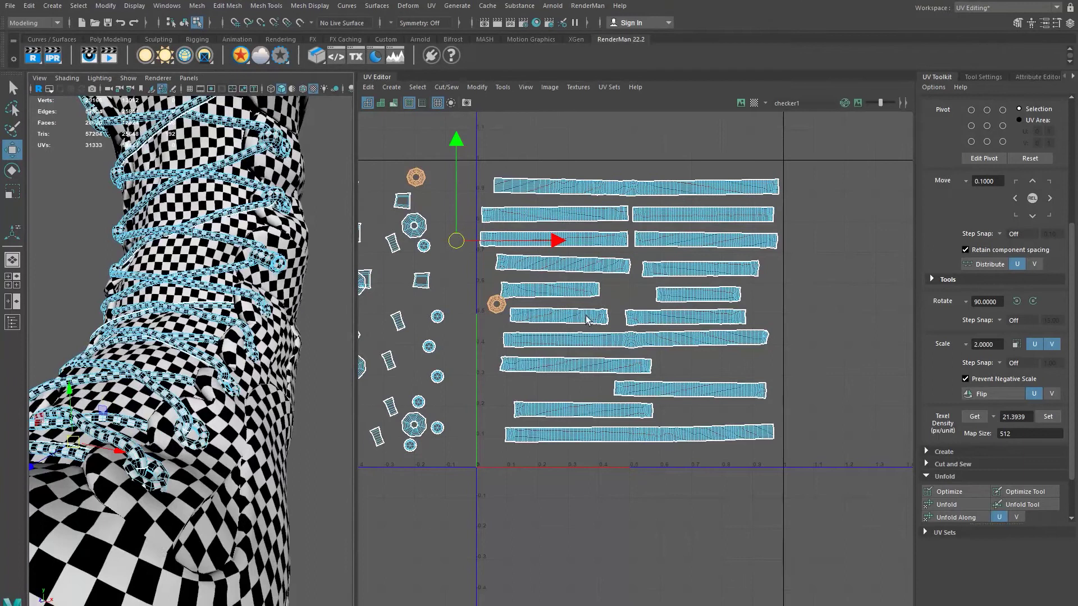
pyautogui.moveTo(546, 319); pyautogui.dragTo(678, 321, button='right')
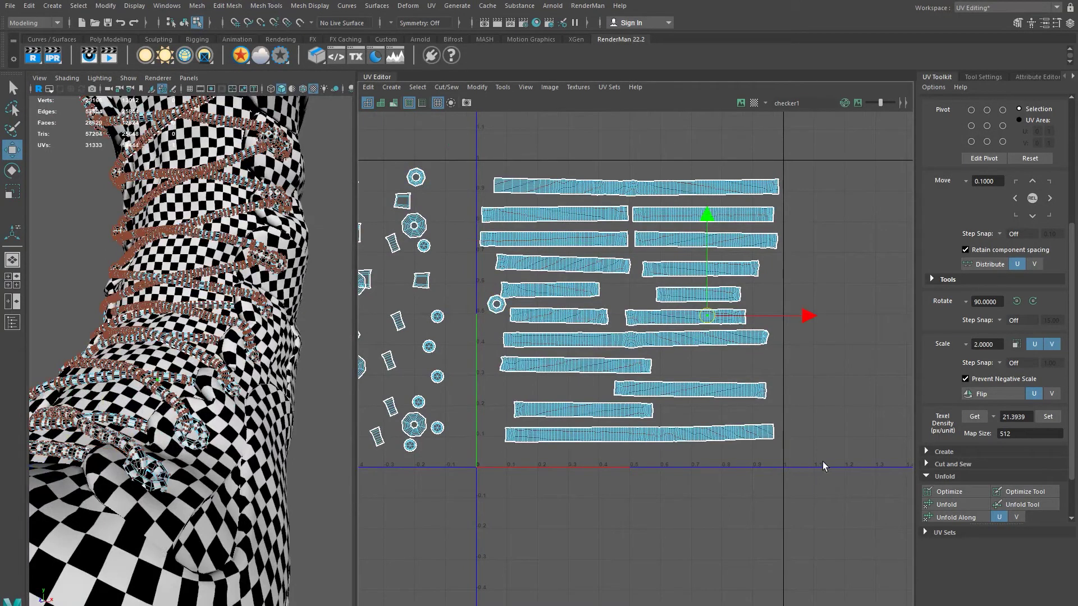
pyautogui.moveTo(800, 494); pyautogui.dragTo(585, 191)
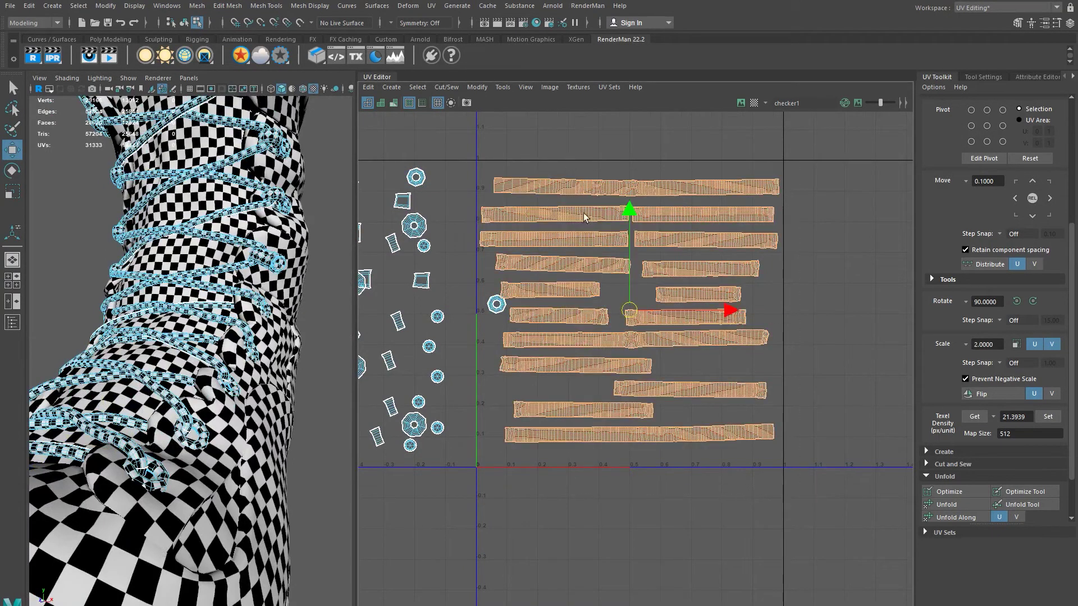
pyautogui.moveTo(642, 313); pyautogui.dragTo(645, 313)
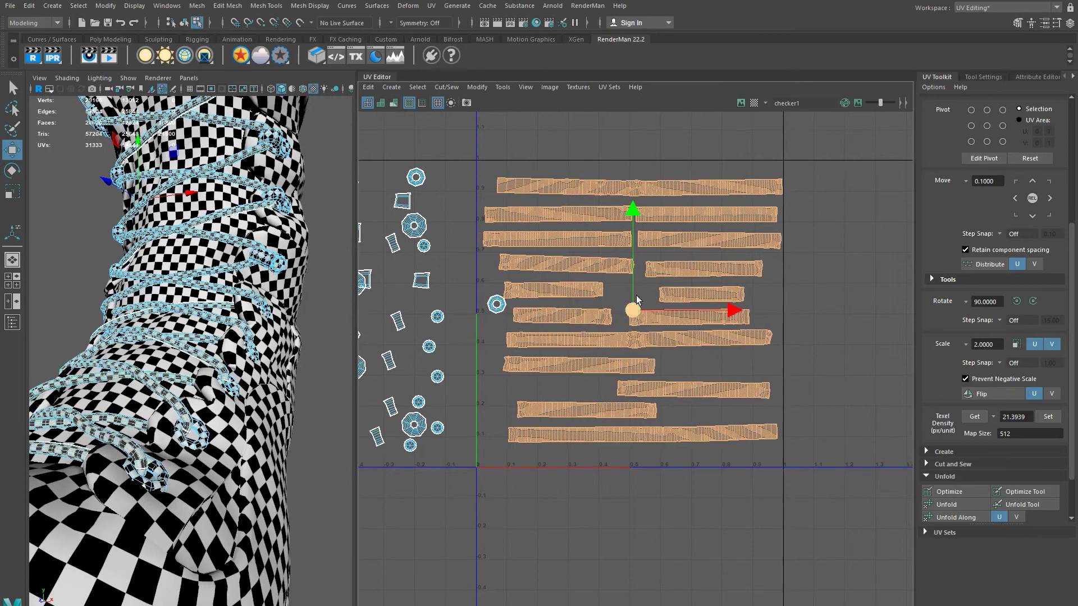
pyautogui.moveTo(633, 218); pyautogui.dragTo(638, 208)
pyautogui.moveTo(642, 204); pyautogui.dragTo(645, 201)
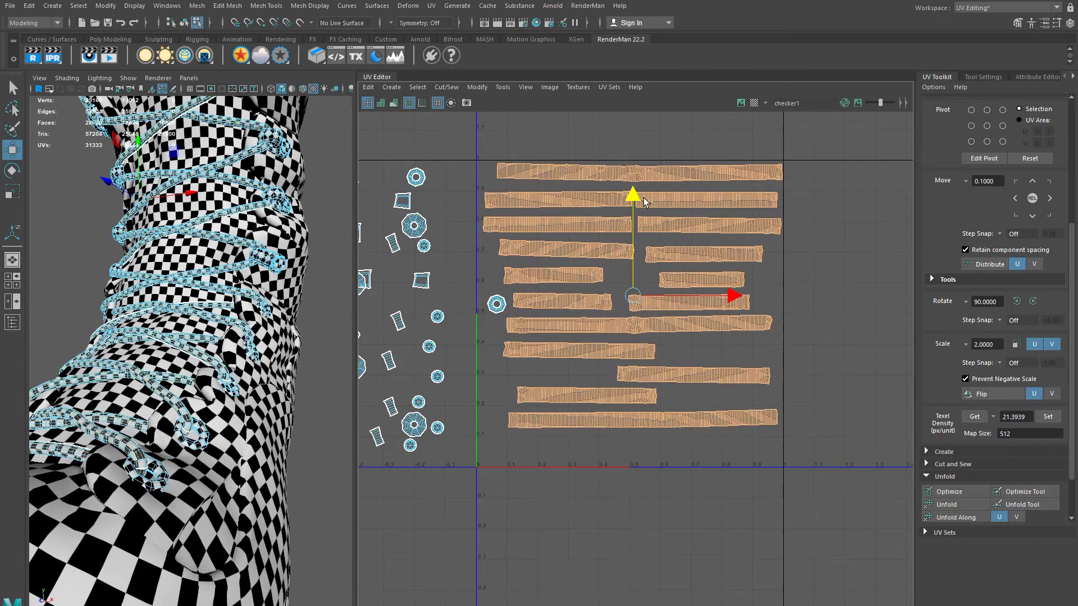
# Step: Close the gaps in the two middle rows of short lace shells and shift all four toward the tile's positive U edge
pyautogui.keyDown('alt'); pyautogui.moveTo(661, 260); pyautogui.dragTo(767, 262, button='middle'); pyautogui.keyUp('alt')
pyautogui.keyDown('alt'); pyautogui.moveTo(590, 280); pyautogui.dragTo(614, 226, button='middle'); pyautogui.keyUp('alt')
pyautogui.keyDown('alt'); pyautogui.moveTo(744, 287); pyautogui.dragTo(717, 298, button='middle'); pyautogui.keyUp('alt')
pyautogui.keyDown('alt'); pyautogui.moveTo(735, 261); pyautogui.dragTo(690, 316, button='middle'); pyautogui.keyUp('alt')
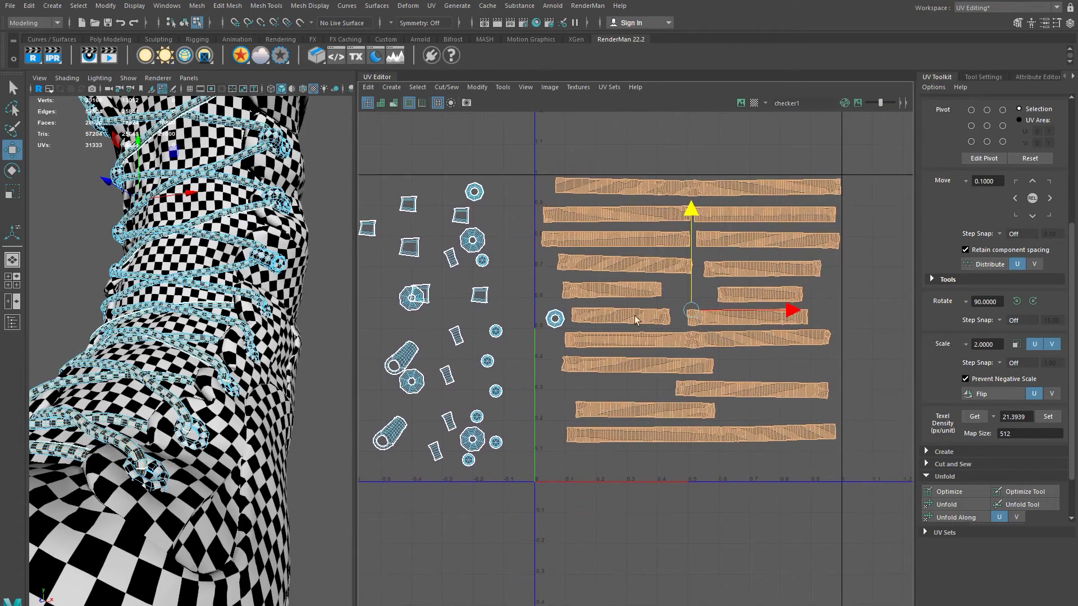
pyautogui.moveTo(604, 307); pyautogui.dragTo(607, 312)
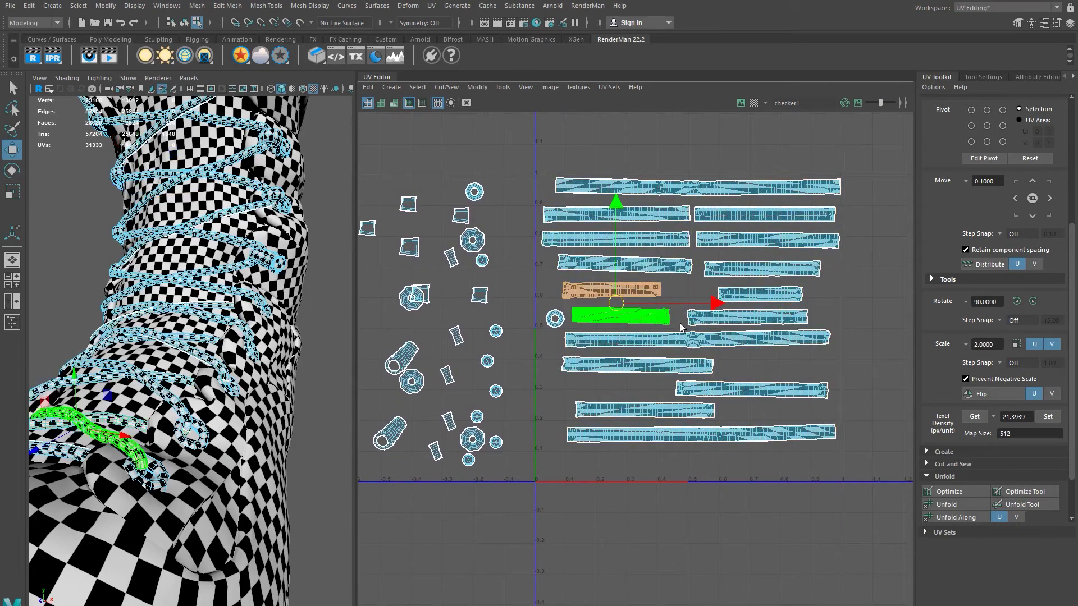
pyautogui.moveTo(701, 304); pyautogui.dragTo(726, 292)
pyautogui.click(604, 289)
pyautogui.click(786, 296)
pyautogui.moveTo(857, 294); pyautogui.dragTo(832, 294)
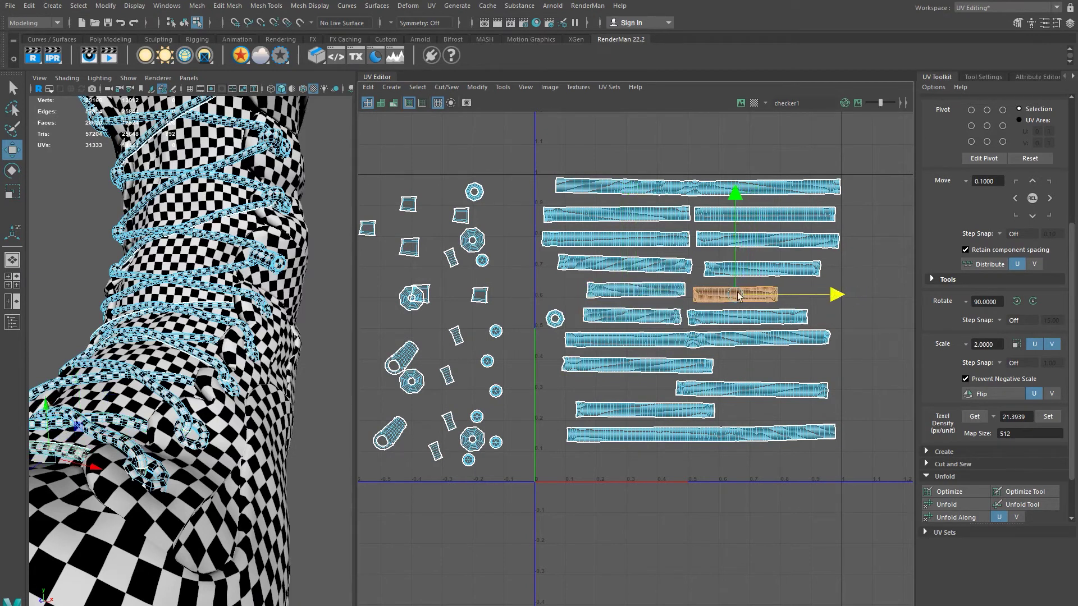
pyautogui.moveTo(575, 284); pyautogui.dragTo(828, 308)
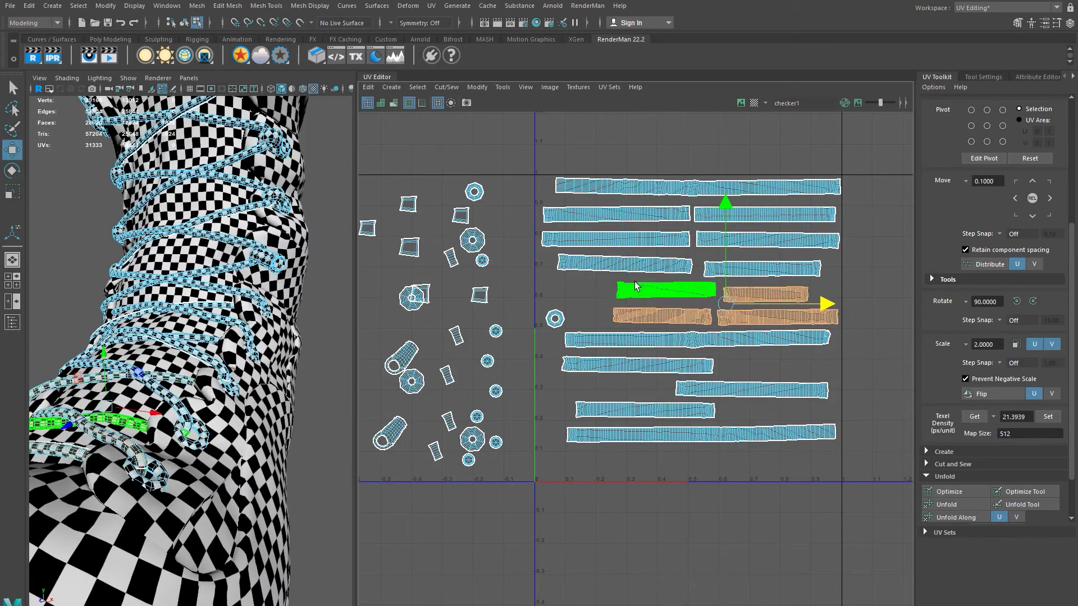
# Step: Move the two half-length lace shells below the long middle lace toward the positive U edge and adjust the lowest rows' spacing
pyautogui.click(654, 370)
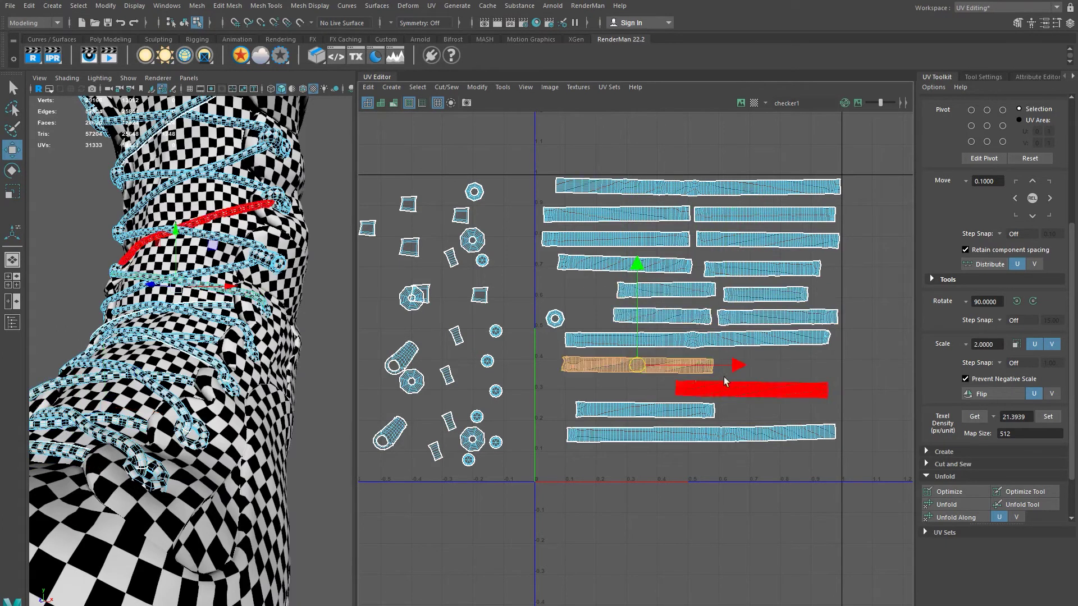
pyautogui.moveTo(737, 370); pyautogui.dragTo(854, 372)
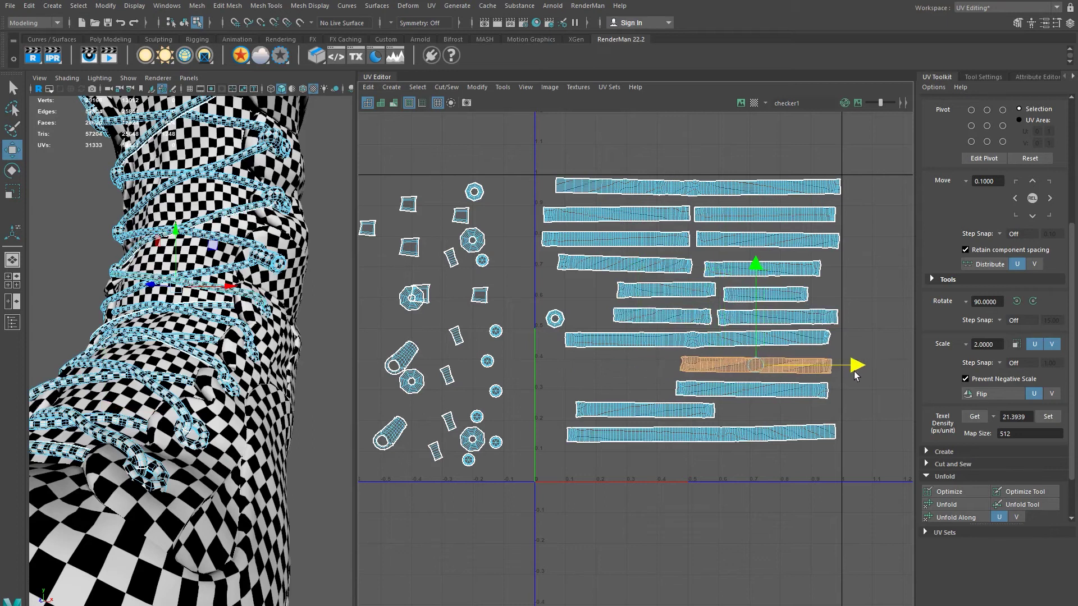
pyautogui.click(674, 411)
pyautogui.moveTo(747, 411); pyautogui.dragTo(858, 422)
pyautogui.click(815, 433)
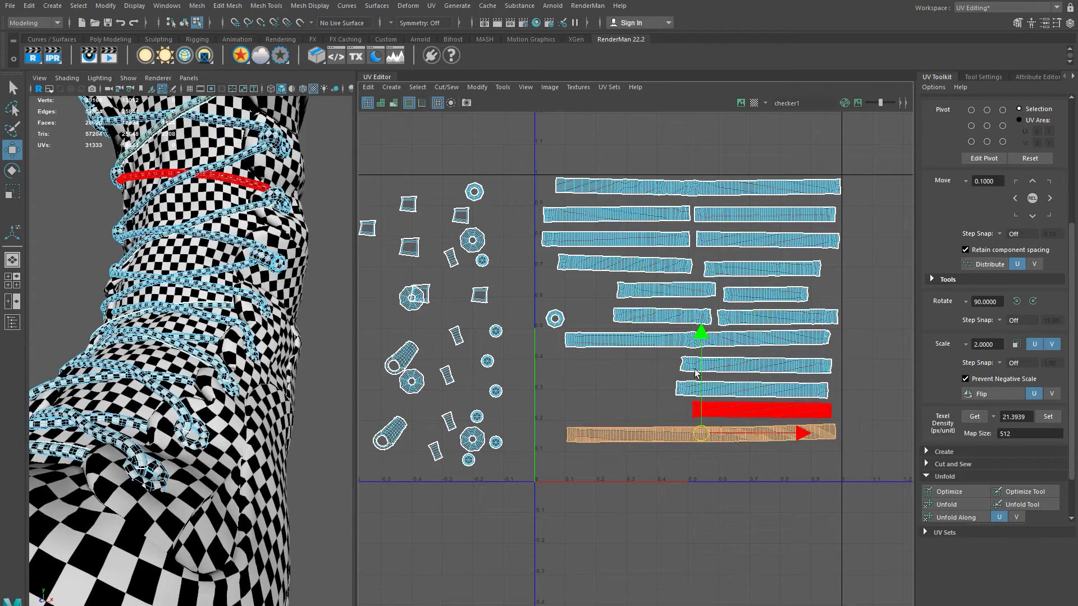
pyautogui.click(751, 410)
pyautogui.click(762, 312)
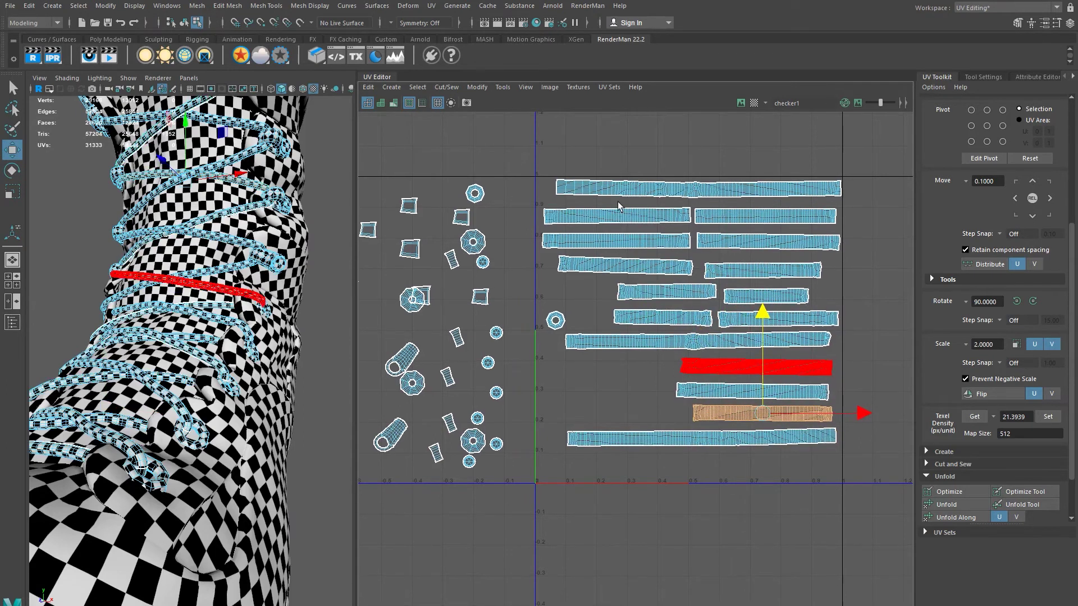
# Step: Nudge the topmost lace shell slightly down from the tile's upper edge
pyautogui.keyDown('alt'); pyautogui.moveTo(618, 205); pyautogui.dragTo(614, 222, button='middle'); pyautogui.keyUp('alt')
pyautogui.click(667, 209)
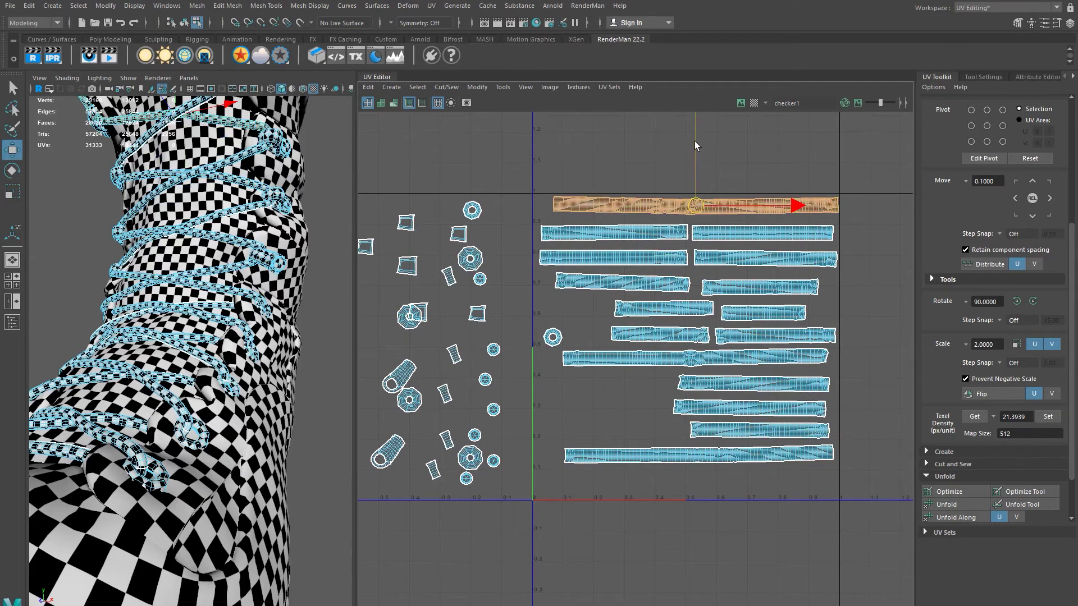
pyautogui.moveTo(695, 141); pyautogui.dragTo(695, 143)
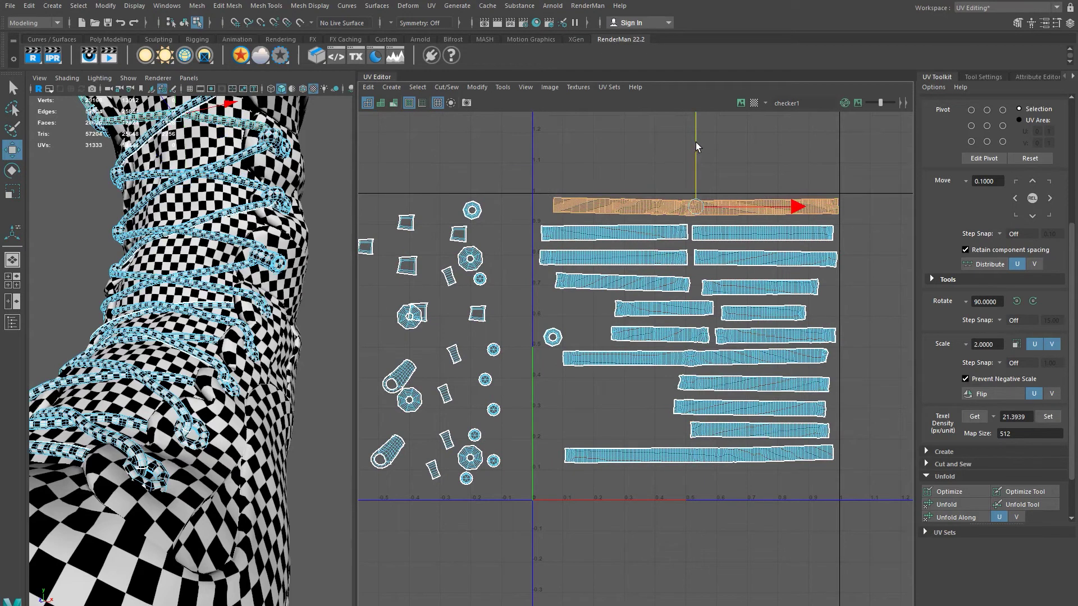
pyautogui.click(790, 208)
# Step: Stack the two side vent eyelet shells one above the other in the gap beside the short lace rows
pyautogui.keyDown('alt'); pyautogui.moveTo(555, 435); pyautogui.dragTo(604, 379, button='middle'); pyautogui.keyUp('alt')
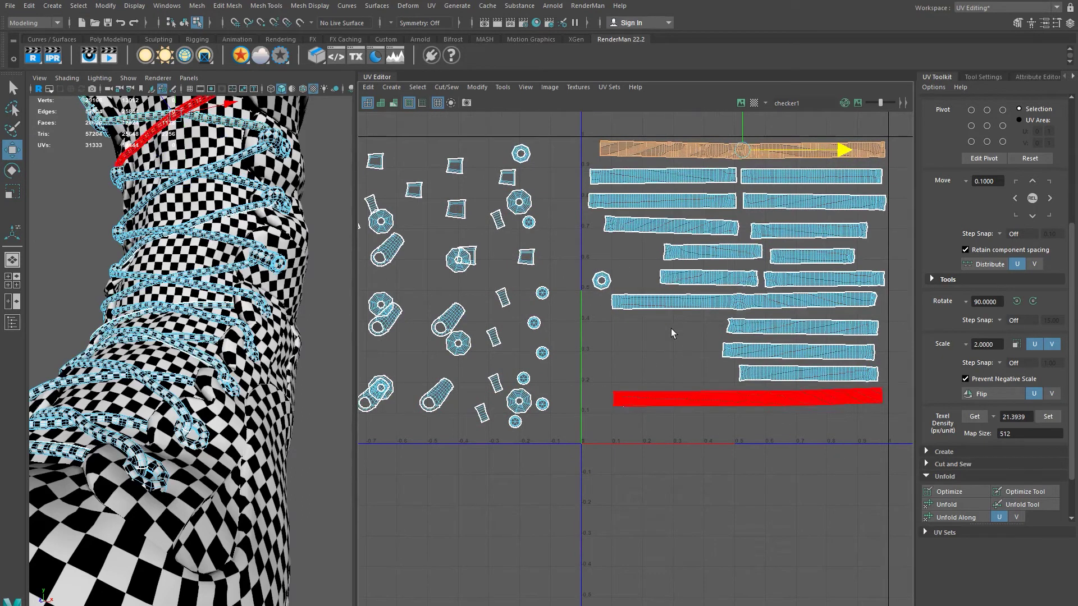
pyautogui.keyDown('alt'); pyautogui.moveTo(672, 329); pyautogui.dragTo(671, 339, button='middle'); pyautogui.keyUp('alt')
pyautogui.keyDown('alt'); pyautogui.moveTo(539, 333); pyautogui.dragTo(594, 395, button='middle'); pyautogui.keyUp('alt')
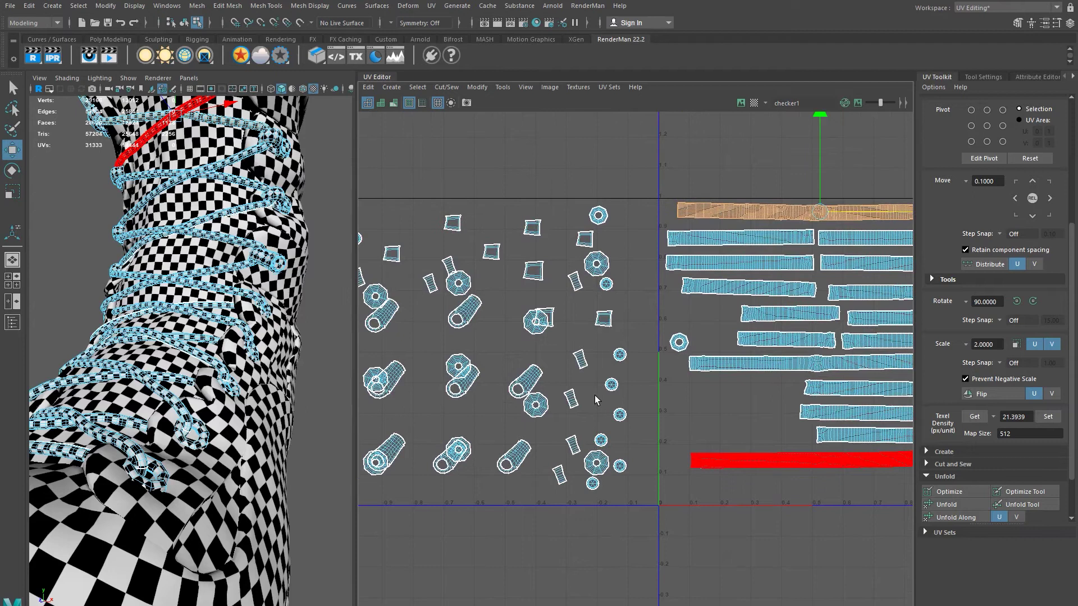
pyautogui.click(600, 214)
pyautogui.moveTo(599, 215); pyautogui.dragTo(716, 313)
pyautogui.click(679, 342)
pyautogui.moveTo(679, 344); pyautogui.dragTo(721, 341)
pyautogui.click(723, 309)
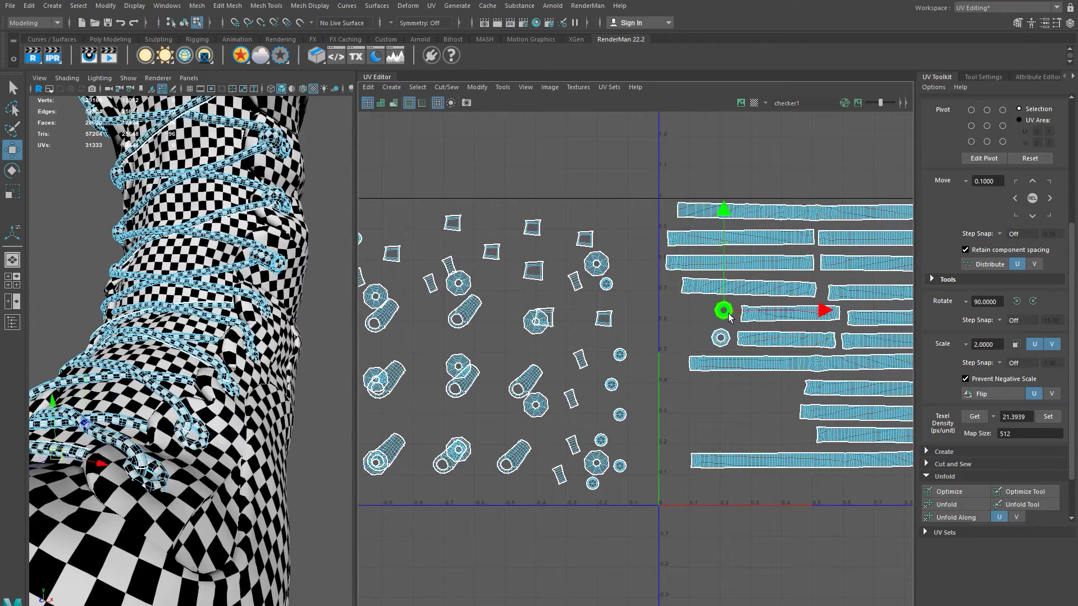
pyautogui.moveTo(724, 310); pyautogui.dragTo(725, 314)
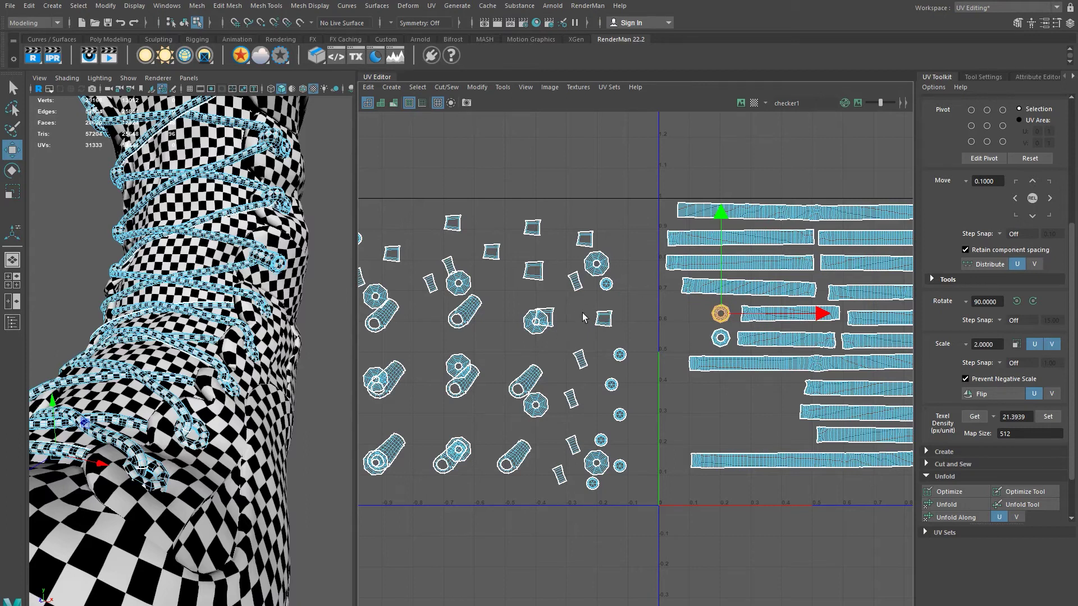
# Step: Gather nine octagonal eyelet shells from among the hook shells and move them together to the empty area below the tile
pyautogui.click(598, 463)
pyautogui.keyDown('shift'); pyautogui.click(596, 264); pyautogui.keyUp('shift')
pyautogui.keyDown('shift'); pyautogui.click(536, 321); pyautogui.keyUp('shift')
pyautogui.keyDown('shift'); pyautogui.click(458, 283); pyautogui.keyUp('shift')
pyautogui.keyDown('alt'); pyautogui.moveTo(469, 466); pyautogui.dragTo(530, 462, button='middle'); pyautogui.keyUp('alt')
pyautogui.keyDown('shift'); pyautogui.click(527, 455); pyautogui.keyUp('shift')
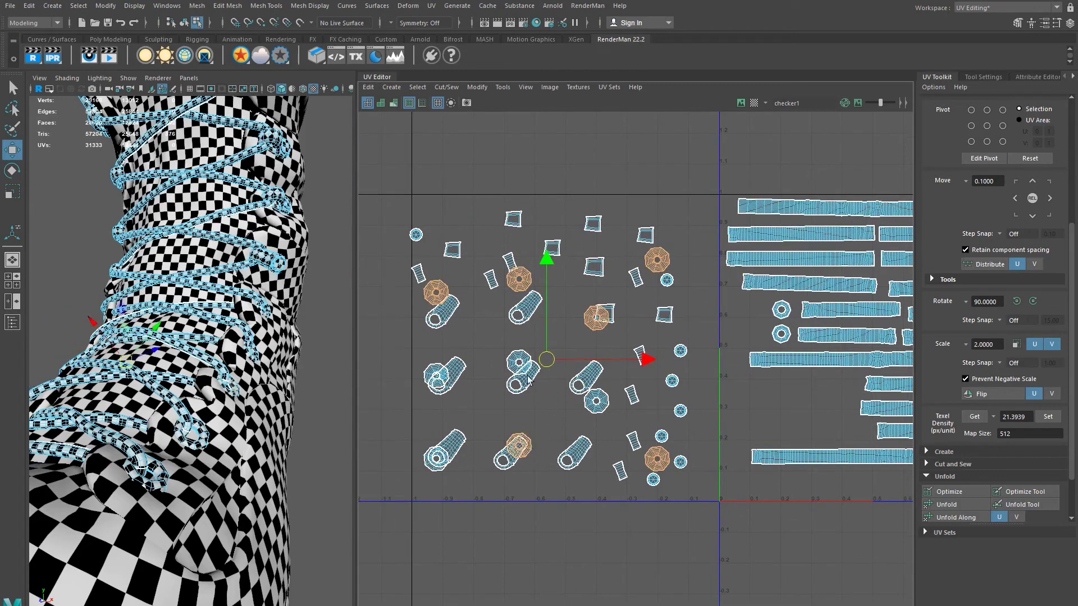
pyautogui.keyDown('shift'); pyautogui.click(521, 357); pyautogui.keyUp('shift')
pyautogui.keyDown('shift'); pyautogui.click(439, 374); pyautogui.keyUp('shift')
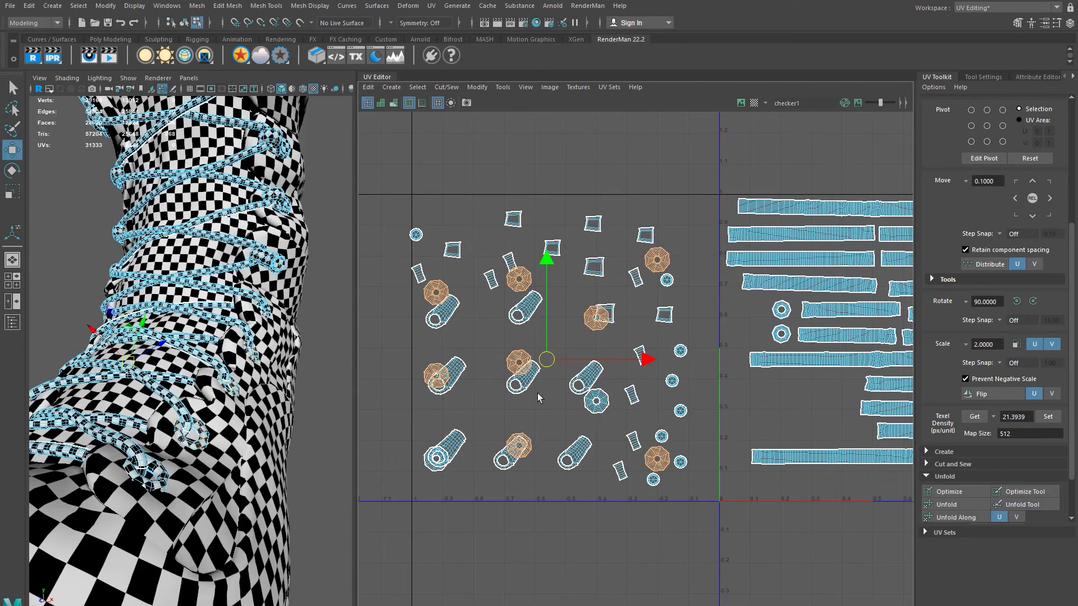
pyautogui.keyDown('shift'); pyautogui.click(605, 408); pyautogui.keyUp('shift')
pyautogui.moveTo(546, 360); pyautogui.dragTo(556, 547)
pyautogui.keyDown('alt'); pyautogui.moveTo(657, 497); pyautogui.dragTo(609, 290, button='middle'); pyautogui.keyUp('alt')
pyautogui.moveTo(506, 343); pyautogui.dragTo(551, 421)
pyautogui.keyDown('alt'); pyautogui.moveTo(700, 377); pyautogui.dragTo(714, 423, button='middle'); pyautogui.keyUp('alt')
pyautogui.keyDown('alt'); pyautogui.moveTo(714, 422); pyautogui.dragTo(678, 421, button='right'); pyautogui.keyUp('alt')
# Step: Place two octagonal eyelet shells inside the 0–1 tile beside the stacked vent eyelet shells
pyautogui.click(684, 371)
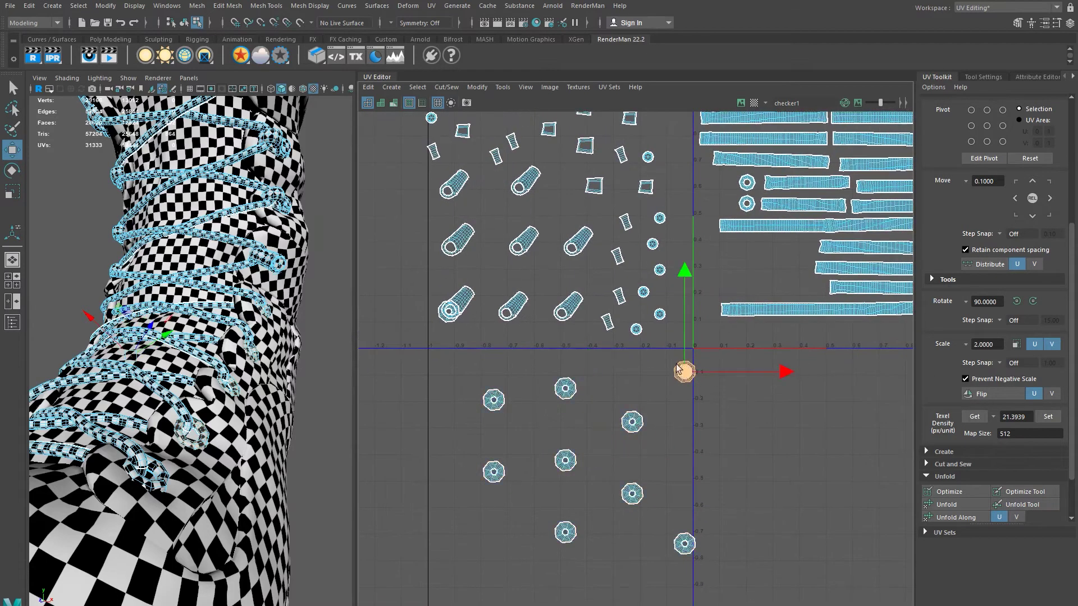
pyautogui.keyDown('shift'); pyautogui.click(640, 423); pyautogui.keyUp('shift')
pyautogui.click(685, 372)
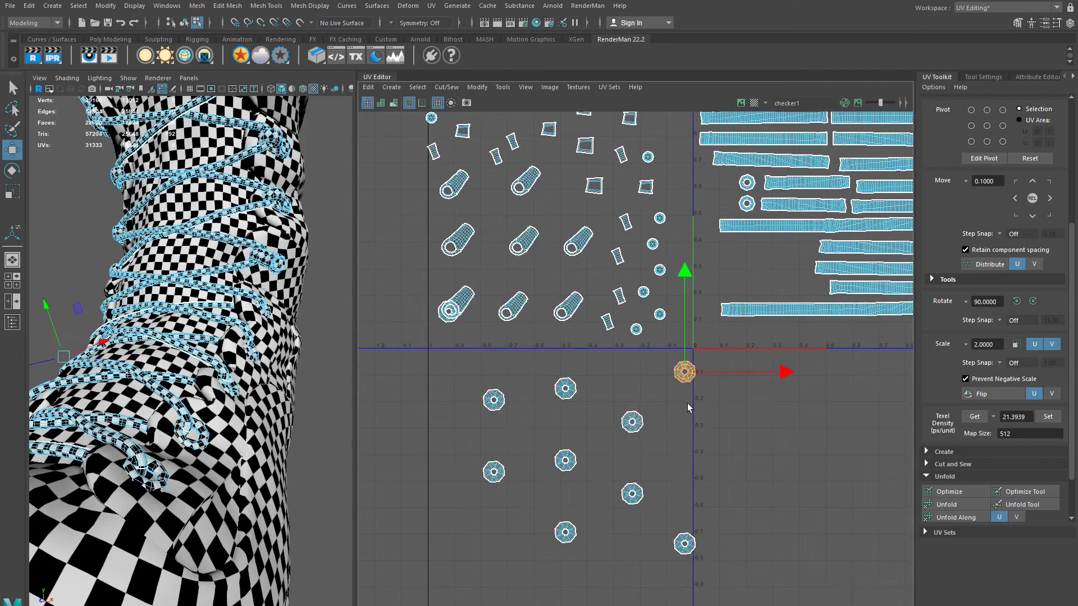
pyautogui.moveTo(685, 372); pyautogui.dragTo(724, 186)
pyautogui.click(635, 418)
pyautogui.moveTo(634, 418); pyautogui.dragTo(715, 210)
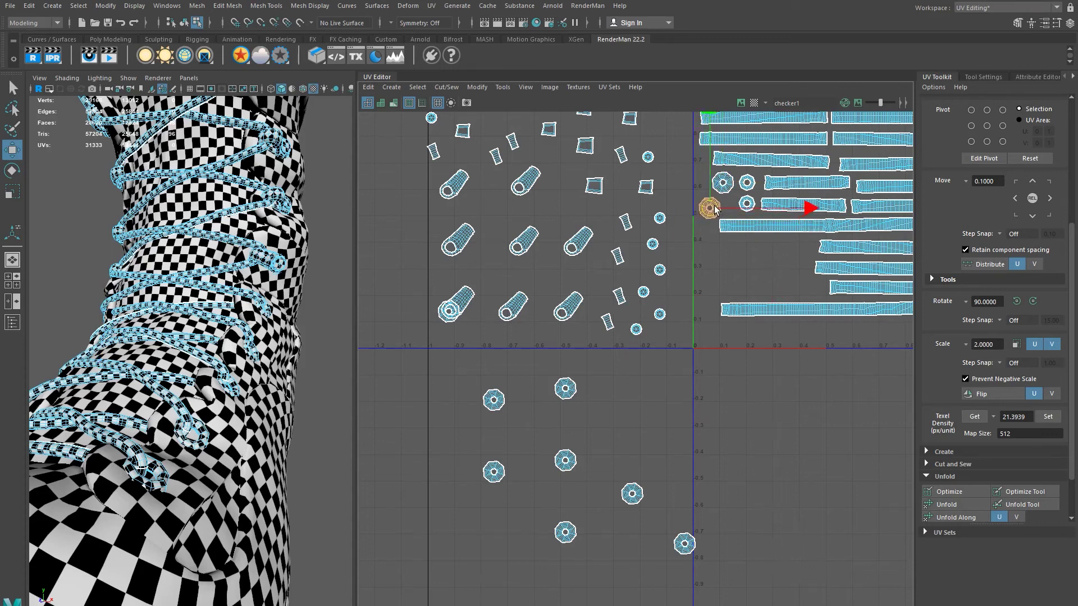
# Step: Arrange four octagonal eyelet shells as a two-by-two block in the gap above the lowest lace shell
pyautogui.click(563, 392)
pyautogui.keyDown('shift'); pyautogui.click(567, 465); pyautogui.keyUp('shift')
pyautogui.moveTo(564, 426); pyautogui.dragTo(712, 292)
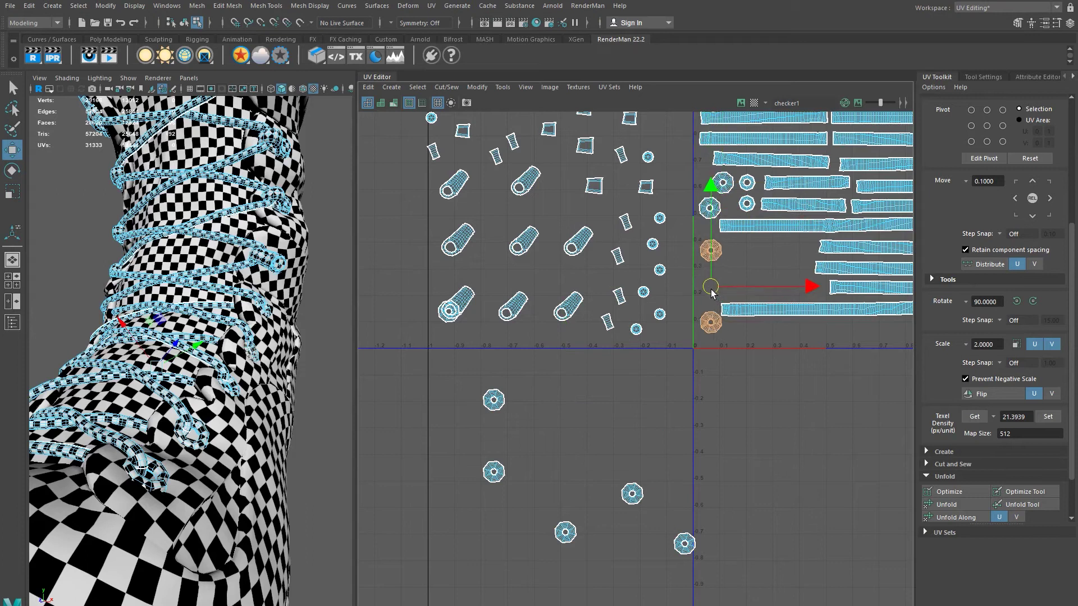
pyautogui.click(710, 325)
pyautogui.moveTo(709, 328); pyautogui.dragTo(708, 286)
pyautogui.click(491, 402)
pyautogui.moveTo(491, 402); pyautogui.dragTo(739, 254)
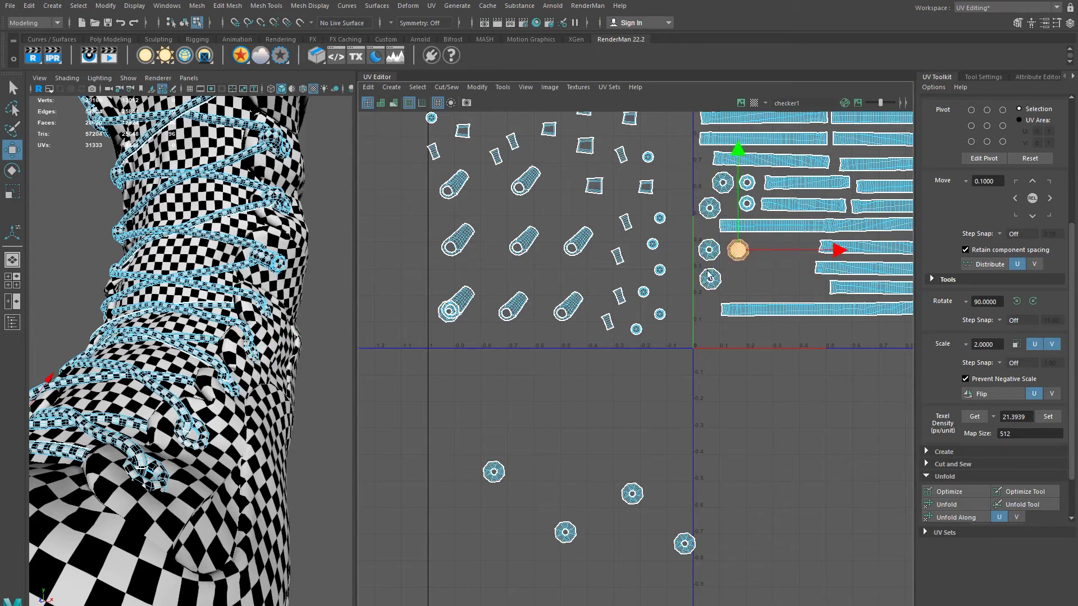
pyautogui.click(494, 476)
pyautogui.moveTo(495, 476); pyautogui.dragTo(741, 282)
# Step: Add the three remaining octagonal shells from below the tile to the eyelet block, shifting its lower row toward positive U
pyautogui.click(630, 505)
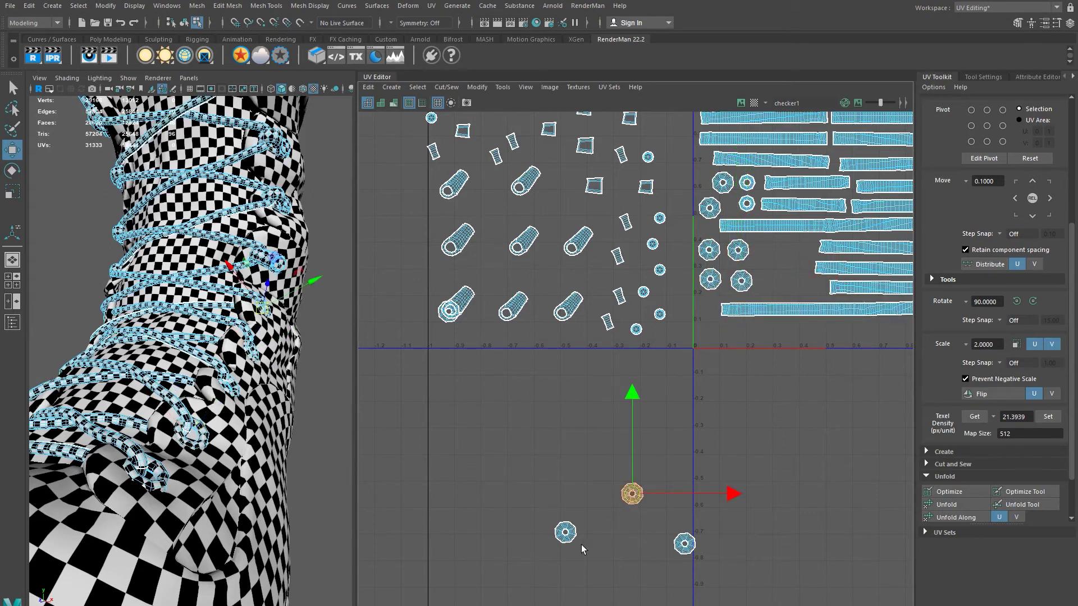
pyautogui.moveTo(628, 497); pyautogui.dragTo(765, 254)
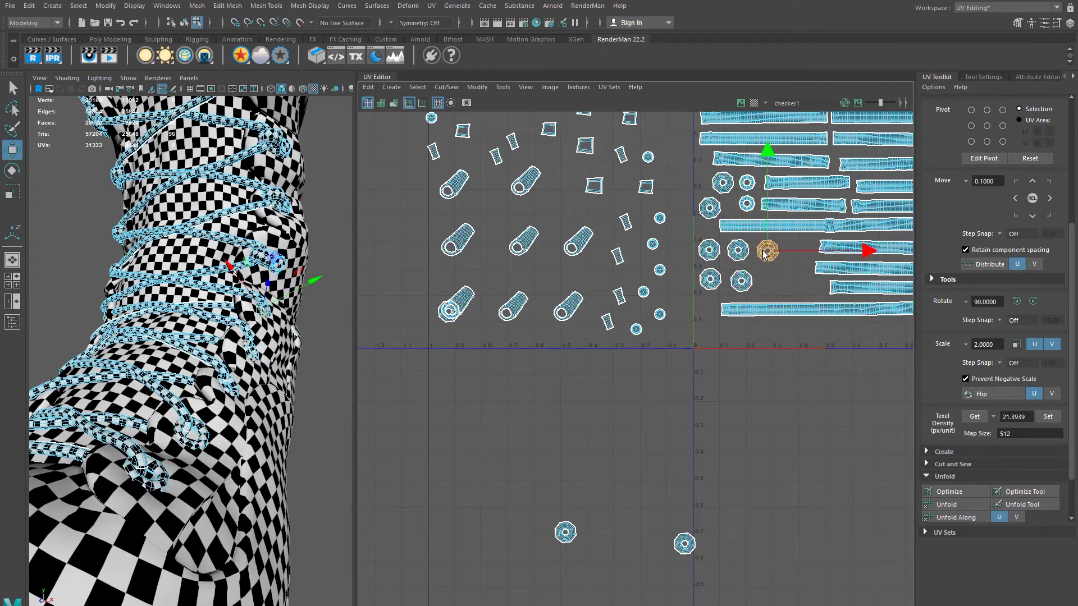
pyautogui.click(567, 548)
pyautogui.moveTo(567, 537); pyautogui.dragTo(770, 288)
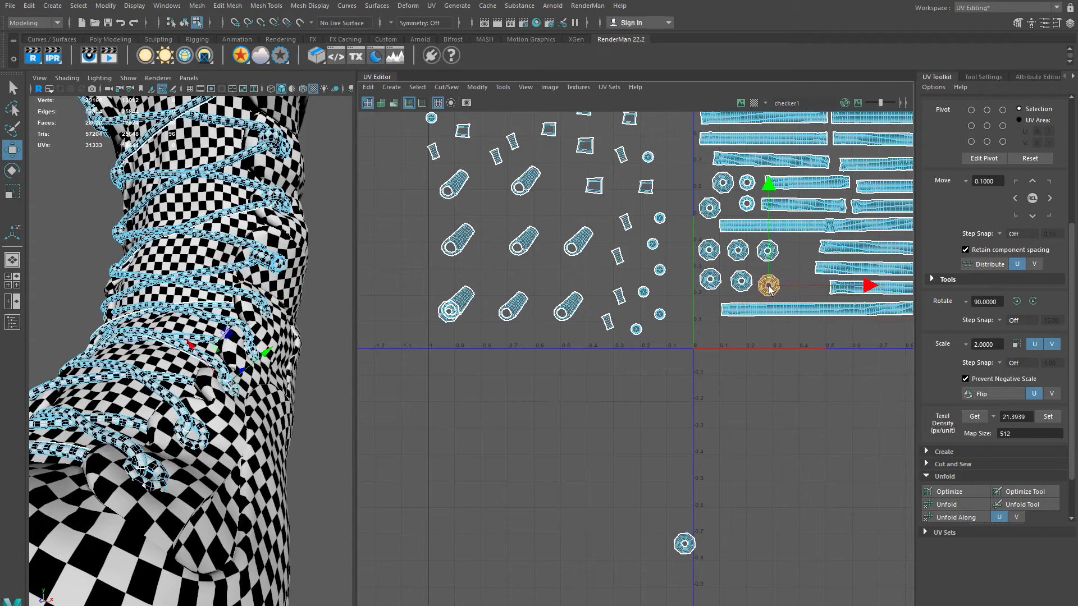
pyautogui.click(684, 545)
pyautogui.keyDown('alt'); pyautogui.moveTo(752, 518); pyautogui.dragTo(709, 550, button='middle'); pyautogui.keyUp('alt')
pyautogui.moveTo(641, 581); pyautogui.dragTo(719, 321)
pyautogui.keyDown('alt'); pyautogui.moveTo(701, 427); pyautogui.dragTo(689, 459, button='middle'); pyautogui.keyUp('alt')
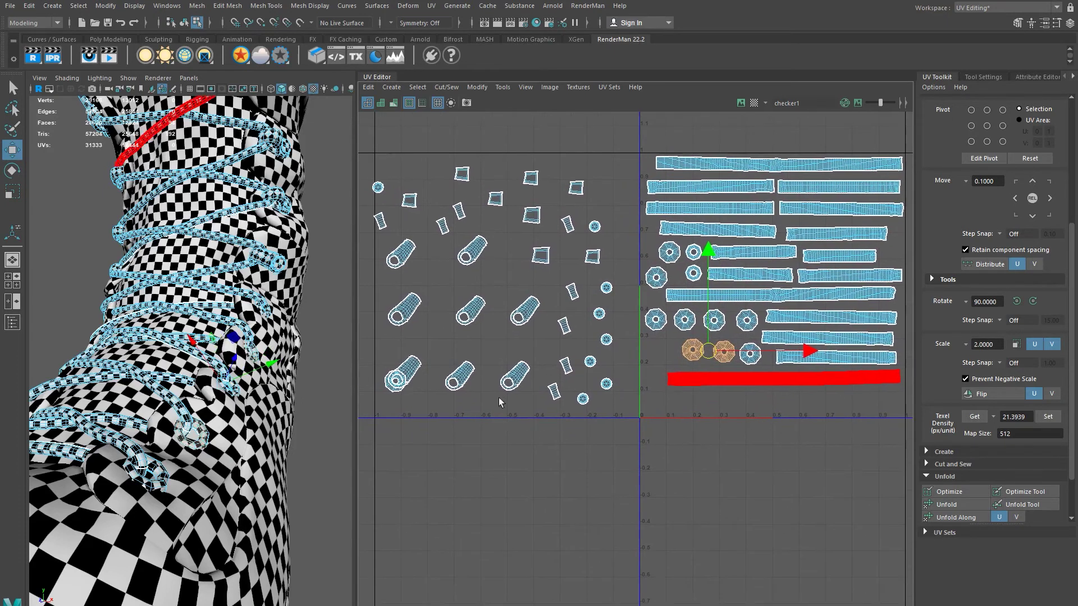
# Step: Move the last octagonal eyelet shell off the lowest tubular hook shell into the free spot in the lower eyelet row
pyautogui.keyDown('alt'); pyautogui.moveTo(499, 398); pyautogui.dragTo(527, 429, button='middle'); pyautogui.keyUp('alt')
pyautogui.click(420, 413)
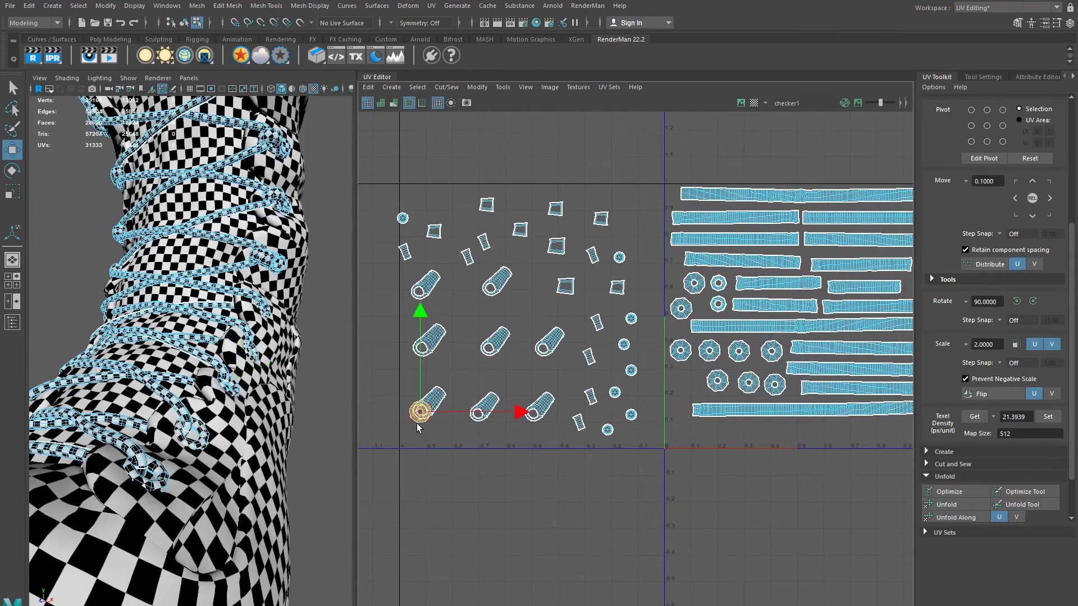
pyautogui.moveTo(421, 414); pyautogui.dragTo(685, 381)
# Step: Move the tubular hook shell nearest the adjacent tile's lower corner into the 0–1 tile beside the UV origin
pyautogui.keyDown('alt'); pyautogui.moveTo(553, 422); pyautogui.dragTo(537, 427, button='middle'); pyautogui.keyUp('alt')
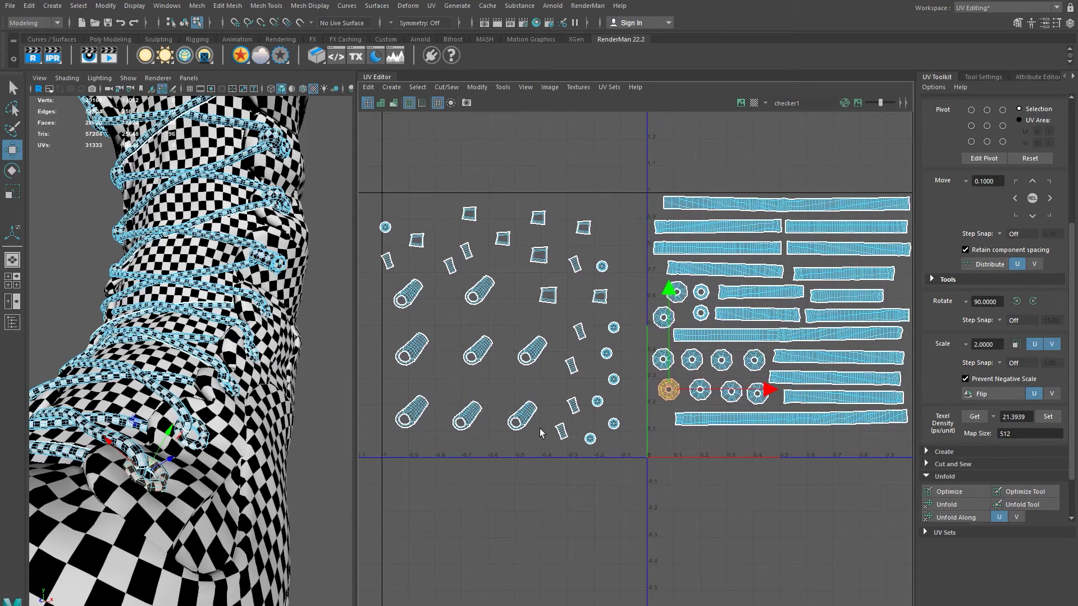
pyautogui.click(416, 414)
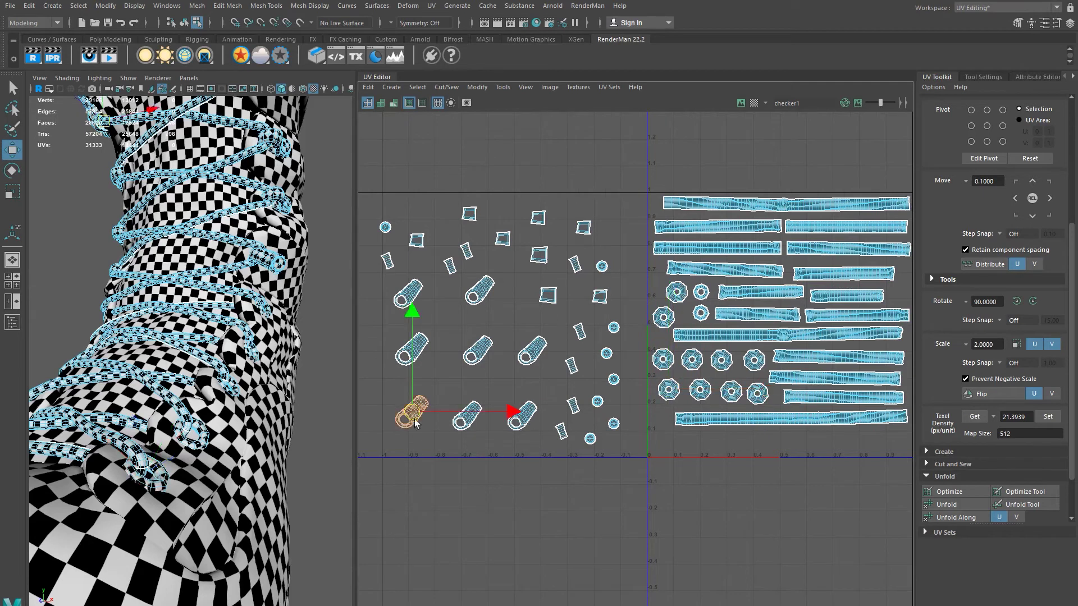
pyautogui.moveTo(416, 415); pyautogui.dragTo(668, 444)
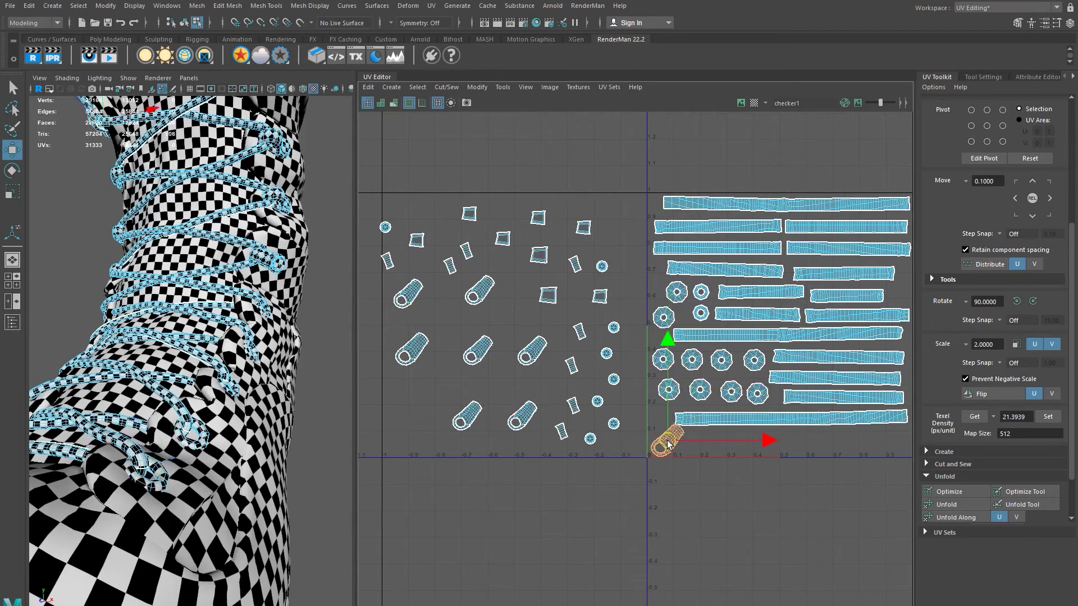
# Step: Rotate the tubular hook shell beside the UV origin to lie horizontally and nudge it into place below the lowest lace shell
pyautogui.keyDown('alt'); pyautogui.moveTo(668, 443); pyautogui.dragTo(648, 411, button='middle'); pyautogui.keyUp('alt')
pyautogui.press('e')
pyautogui.moveTo(789, 400); pyautogui.dragTo(761, 458)
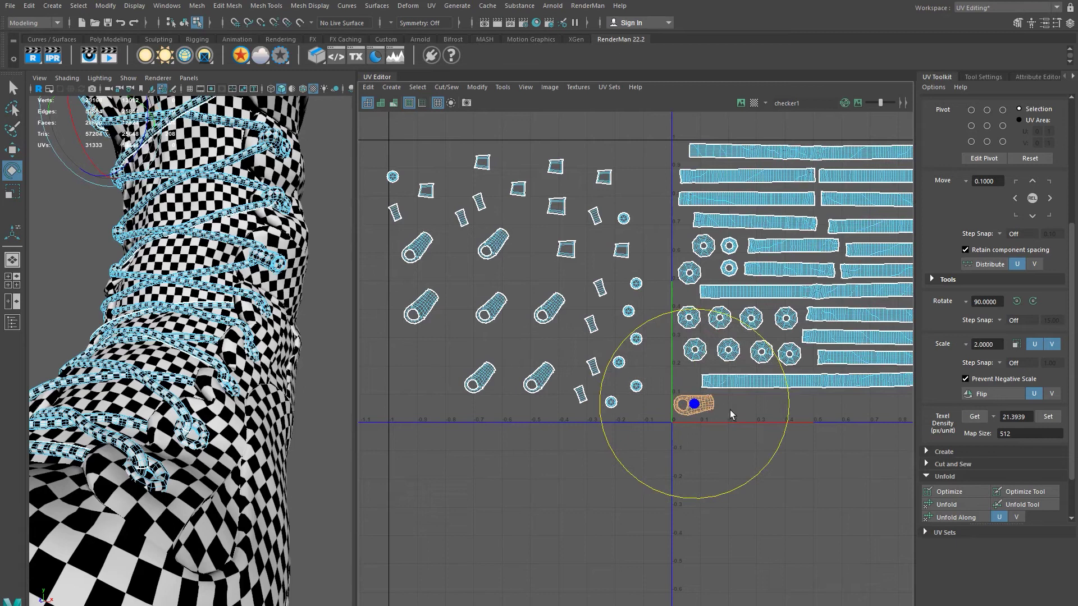
pyautogui.press('w')
pyautogui.moveTo(688, 404); pyautogui.dragTo(696, 408)
# Step: Move the nearer of the two lowest outside hook shells beside the first one in the 0–1 tile and rotate it horizontal
pyautogui.click(471, 381)
pyautogui.moveTo(471, 381); pyautogui.dragTo(741, 406)
pyautogui.press('e')
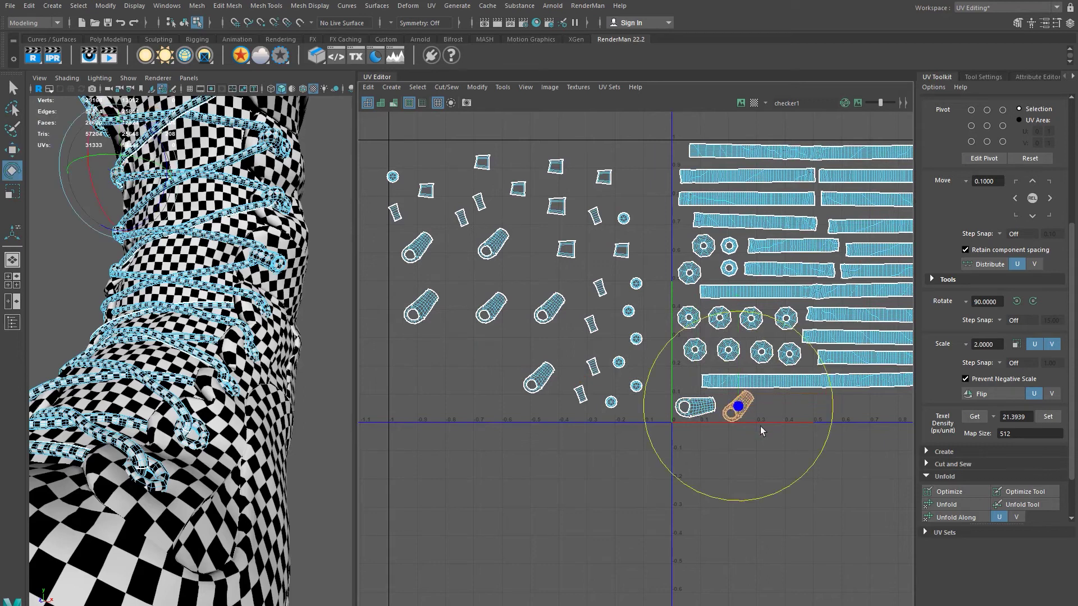
pyautogui.moveTo(783, 493); pyautogui.dragTo(709, 494)
# Step: Rotate the middle hook shell of the adjacent tile horizontal and place it third in the row below the lowest lace shell
pyautogui.keyDown('alt'); pyautogui.moveTo(242, 203); pyautogui.dragTo(242, 354, button='middle'); pyautogui.keyUp('alt')
pyautogui.keyDown('alt'); pyautogui.moveTo(243, 296); pyautogui.dragTo(236, 210); pyautogui.keyUp('alt')
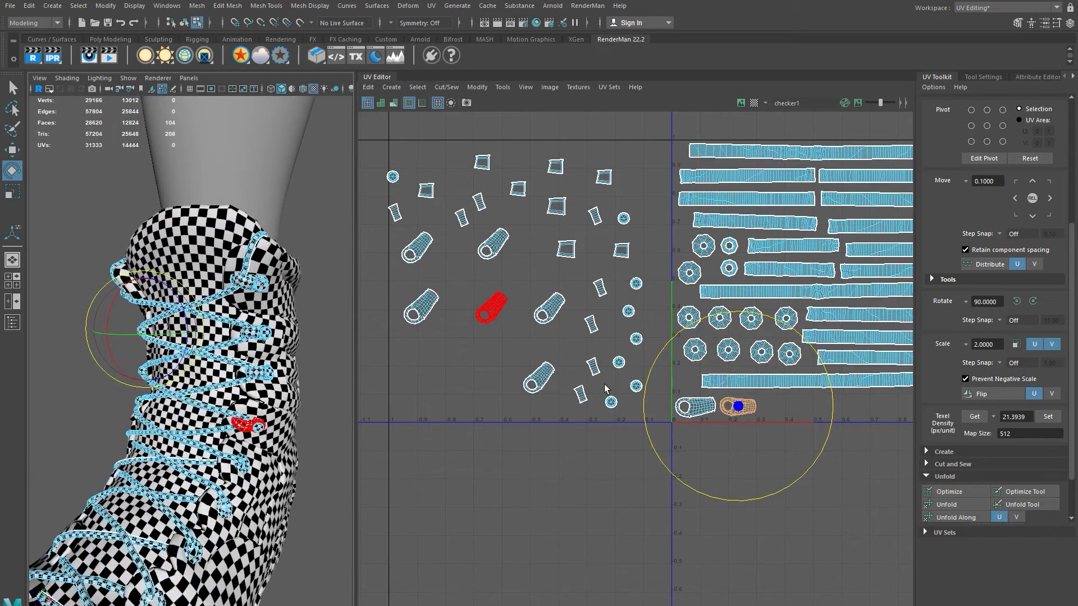
pyautogui.click(502, 306)
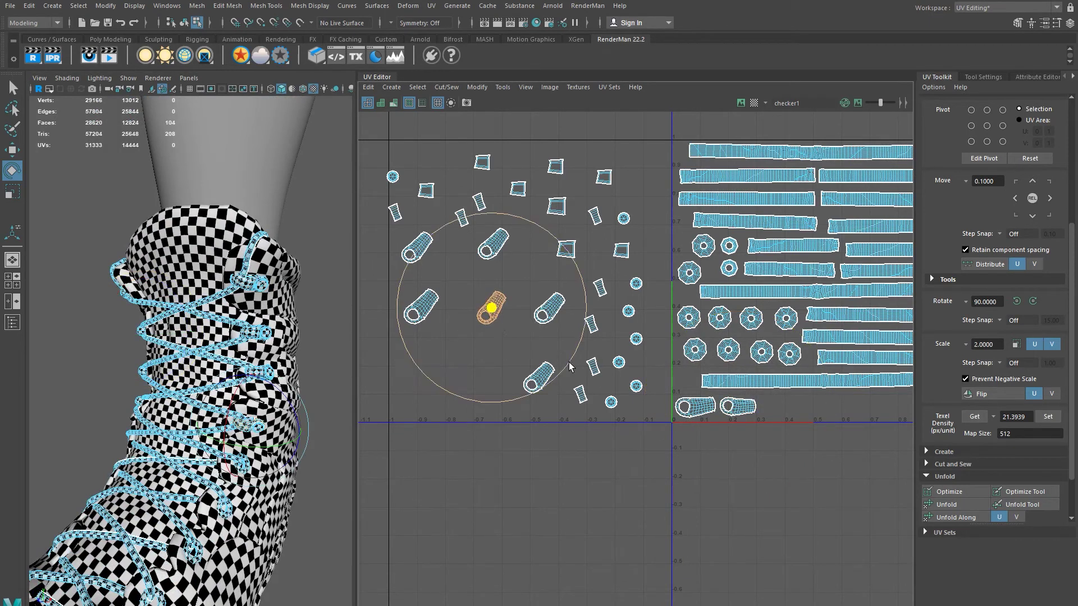
pyautogui.moveTo(553, 381); pyautogui.dragTo(470, 387)
pyautogui.press('w')
pyautogui.moveTo(492, 307); pyautogui.dragTo(553, 310)
# Step: Rotate the hook shell nearest the narrow strip shells horizontal and place it fourth in the hook row
pyautogui.keyDown('alt'); pyautogui.moveTo(586, 351); pyautogui.dragTo(424, 355, button='middle'); pyautogui.keyUp('alt')
pyautogui.press('e')
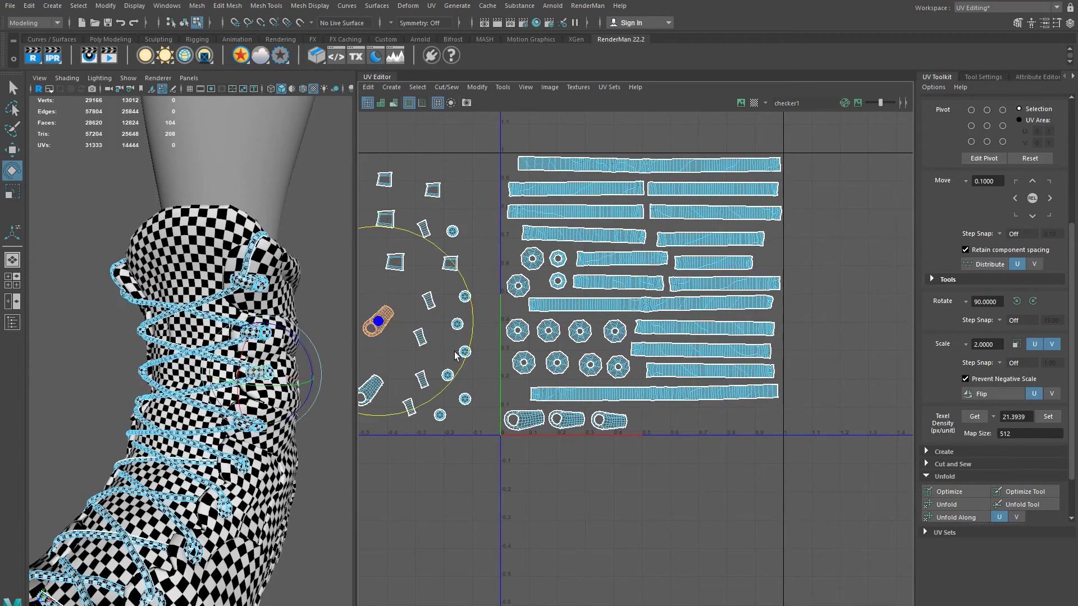
pyautogui.moveTo(464, 369); pyautogui.dragTo(398, 392)
pyautogui.press('w')
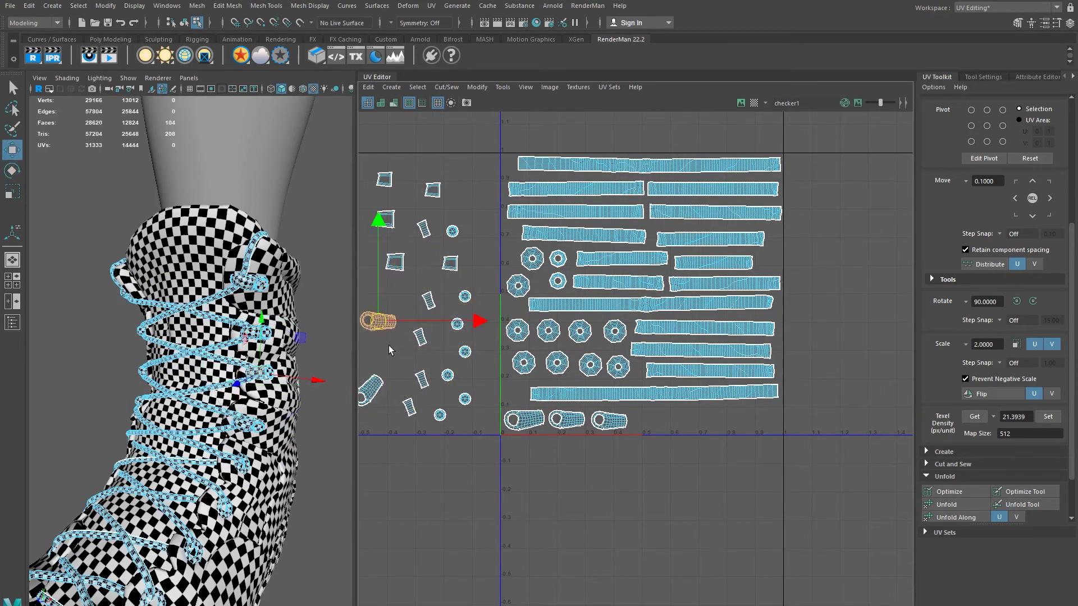
pyautogui.moveTo(380, 328); pyautogui.dragTo(654, 427)
# Step: Rotate the upper hook shell nearest the adjacent tile's outer edge horizontal and place it fifth in the hook row
pyautogui.keyDown('alt'); pyautogui.moveTo(655, 427); pyautogui.dragTo(749, 401, button='middle'); pyautogui.keyUp('alt')
pyautogui.click(406, 256)
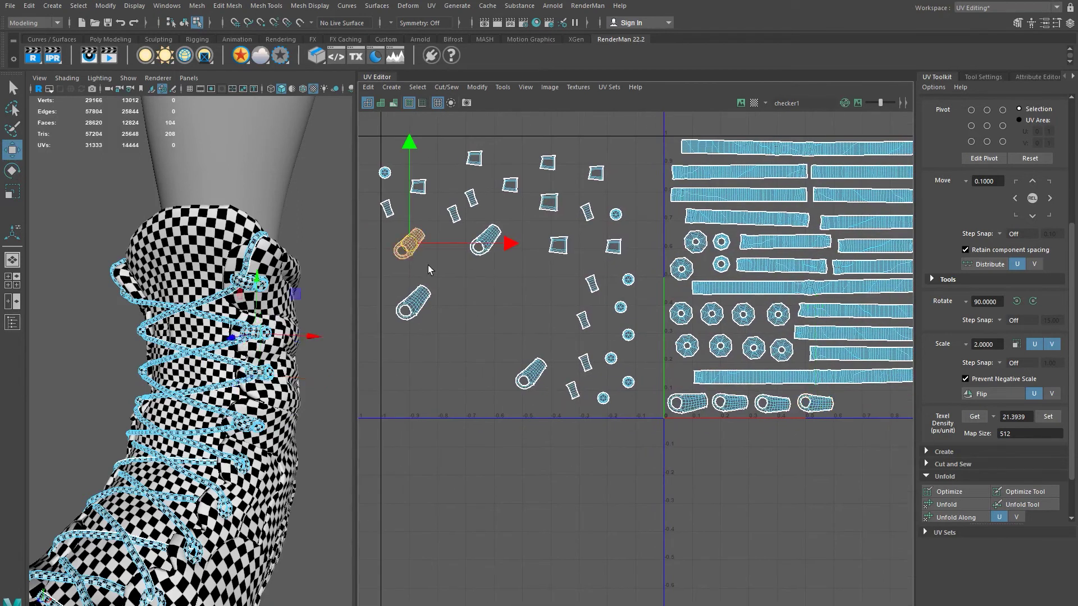
pyautogui.press('e')
pyautogui.moveTo(417, 314); pyautogui.dragTo(863, 406)
pyautogui.press('w')
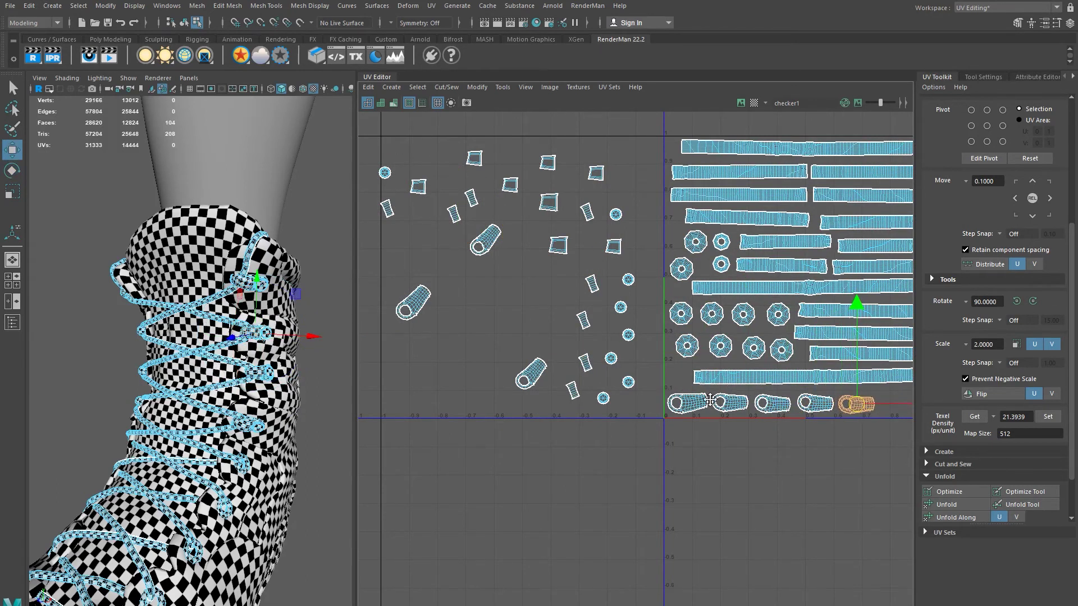
# Step: Move the remaining hook shell near the adjacent tile's outer edge to the end of the hook row as its sixth and rotate it horizontal
pyautogui.keyDown('alt'); pyautogui.moveTo(843, 404); pyautogui.dragTo(812, 418, button='middle'); pyautogui.keyUp('alt')
pyautogui.click(383, 312)
pyautogui.keyDown('alt'); pyautogui.moveTo(776, 439); pyautogui.dragTo(698, 414, button='right'); pyautogui.keyUp('alt')
pyautogui.keyDown('alt'); pyautogui.moveTo(495, 361); pyautogui.dragTo(465, 368, button='middle'); pyautogui.keyUp('alt')
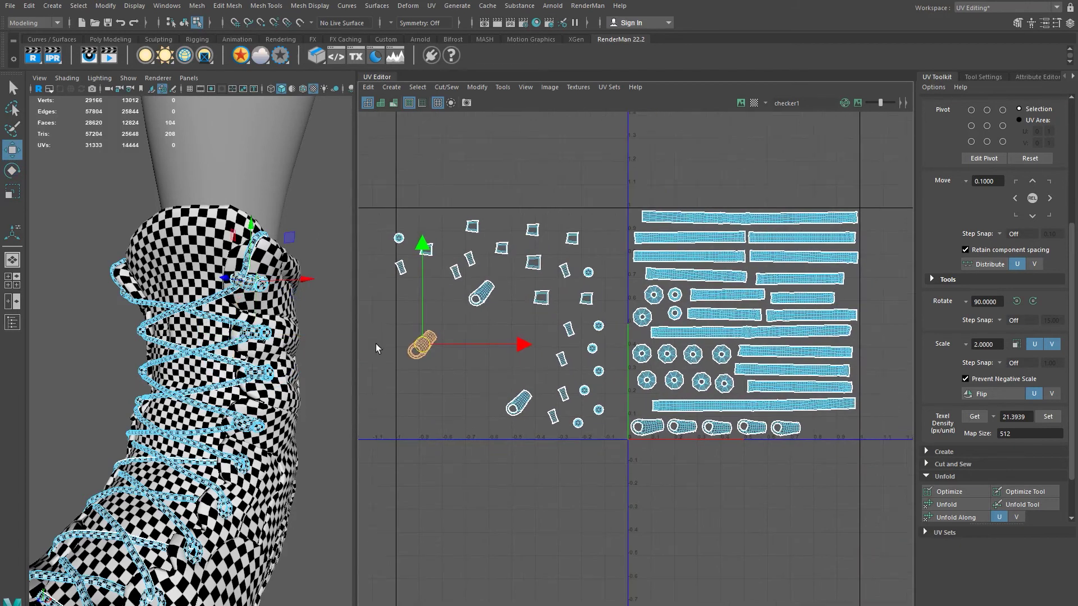
pyautogui.moveTo(418, 351); pyautogui.dragTo(828, 431)
pyautogui.press('e')
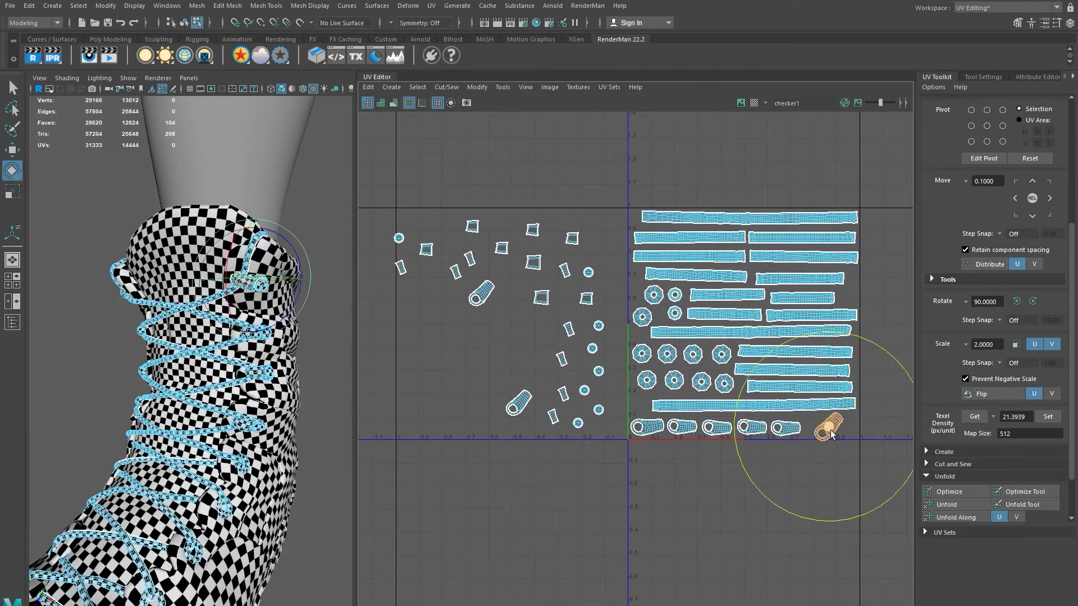
pyautogui.moveTo(785, 517); pyautogui.dragTo(726, 460)
pyautogui.press('w')
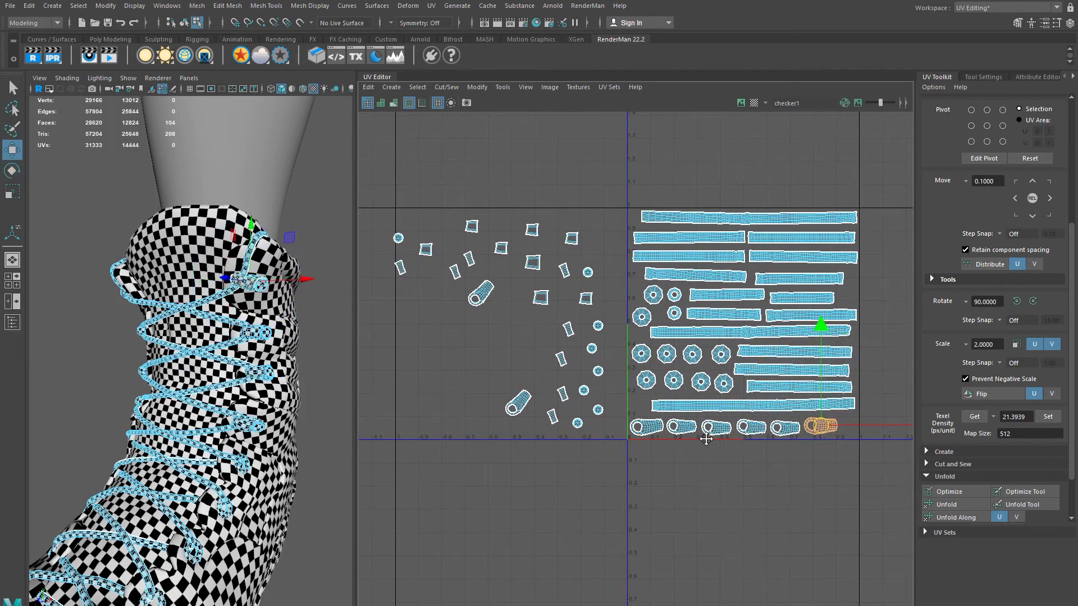
# Step: Rotate the lower of the two remaining outside hook shells horizontal and stack it on the third hook shell in the row
pyautogui.keyDown('alt'); pyautogui.moveTo(708, 439); pyautogui.dragTo(654, 380, button='middle'); pyautogui.keyUp('alt')
pyautogui.scroll(1, 539, 416)
pyautogui.click(455, 340)
pyautogui.press('e')
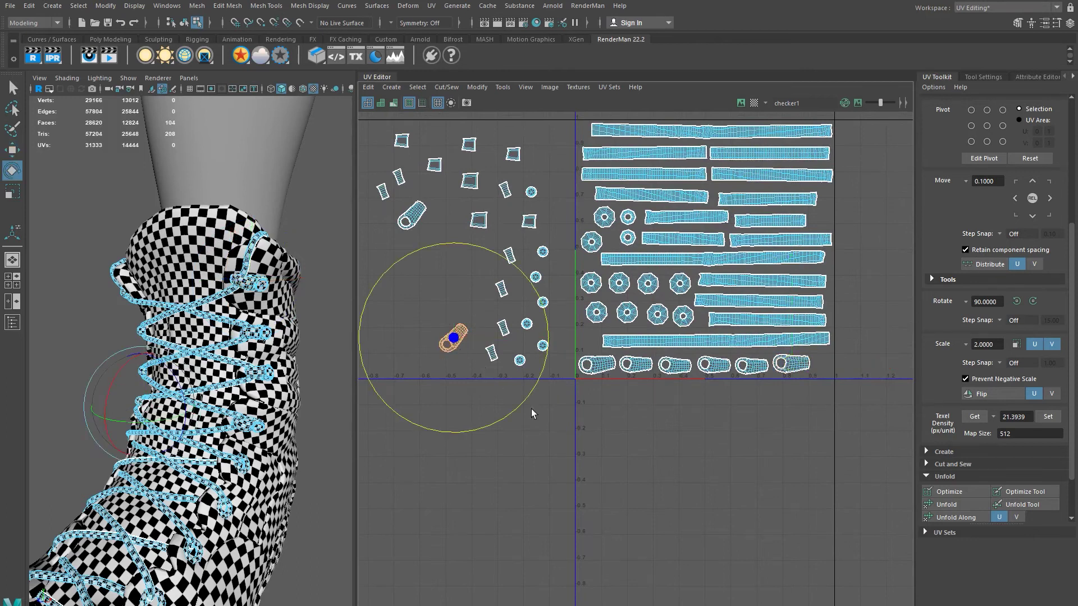
pyautogui.moveTo(522, 401); pyautogui.dragTo(450, 411)
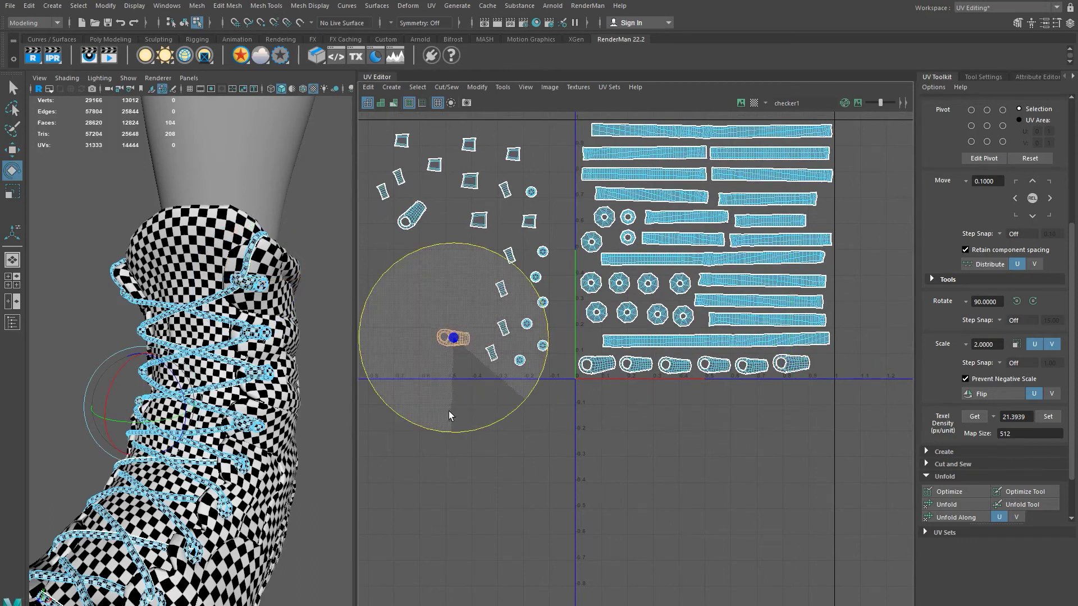
pyautogui.press('w')
pyautogui.moveTo(455, 340); pyautogui.dragTo(676, 368)
# Step: Rotate the last outside hook shell horizontal and stack it on the fifth hook shell in the row
pyautogui.keyDown('alt'); pyautogui.moveTo(676, 368); pyautogui.dragTo(778, 402, button='middle'); pyautogui.keyUp('alt')
pyautogui.click(516, 253)
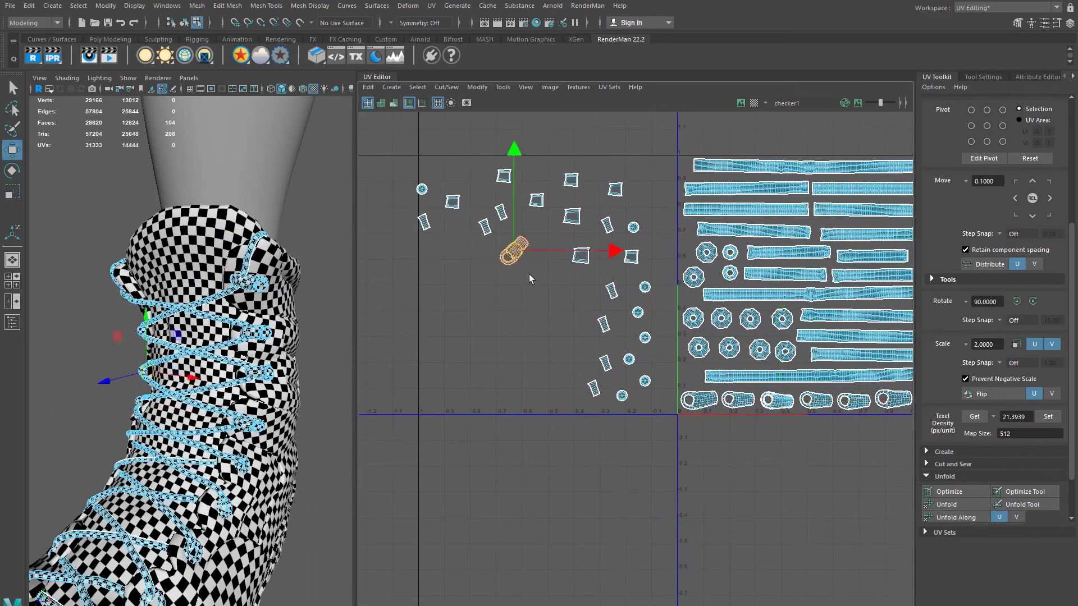
pyautogui.press('e')
pyautogui.moveTo(583, 322); pyautogui.dragTo(516, 339)
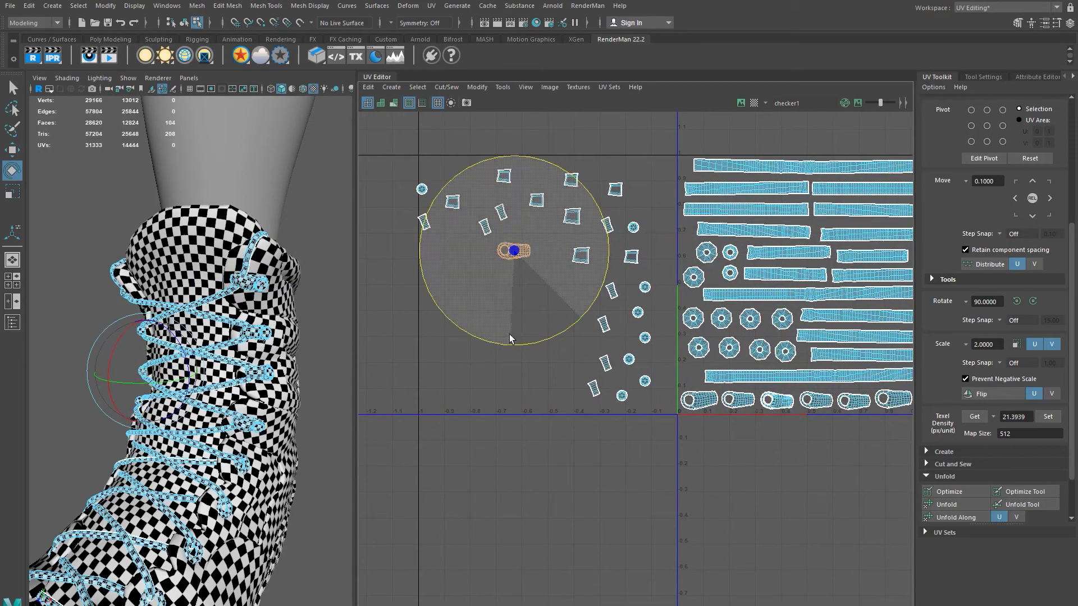
pyautogui.press('w')
pyautogui.keyDown('alt'); pyautogui.moveTo(631, 375); pyautogui.dragTo(511, 397, button='middle'); pyautogui.keyUp('alt')
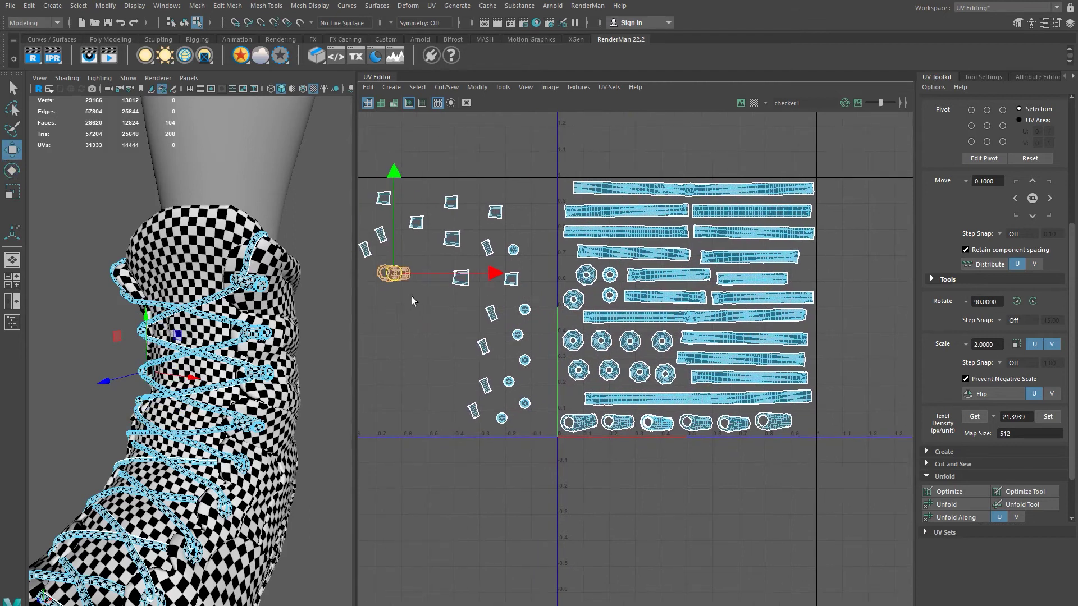
pyautogui.moveTo(404, 278); pyautogui.dragTo(732, 425)
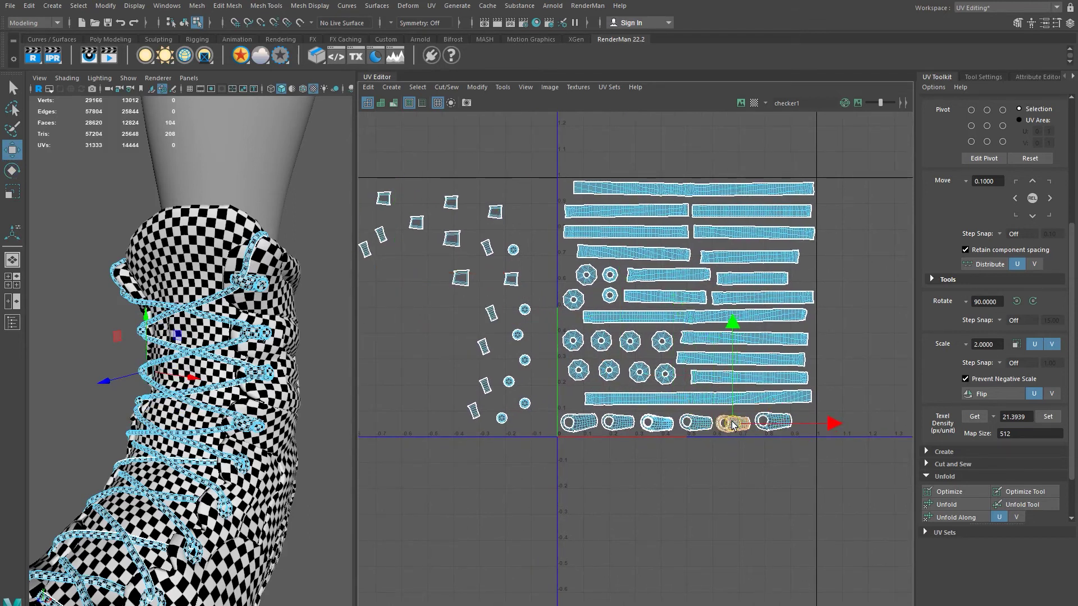
# Step: Place two small round shells one above the other in the gap between the tile edge and the lowest lace shell
pyautogui.scroll(1, 693, 450)
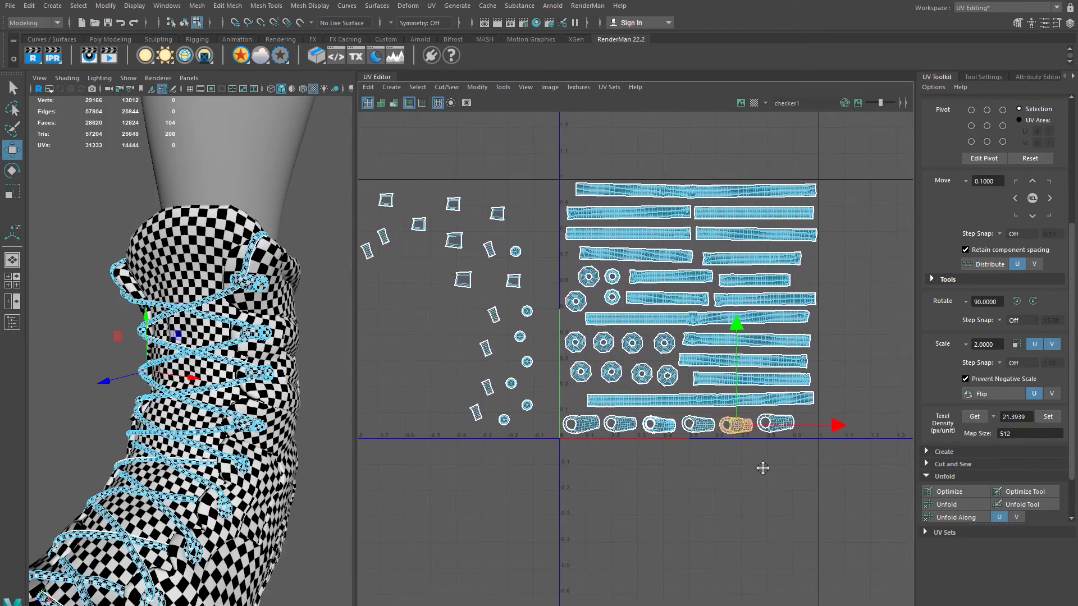
pyautogui.scroll(1, 628, 450)
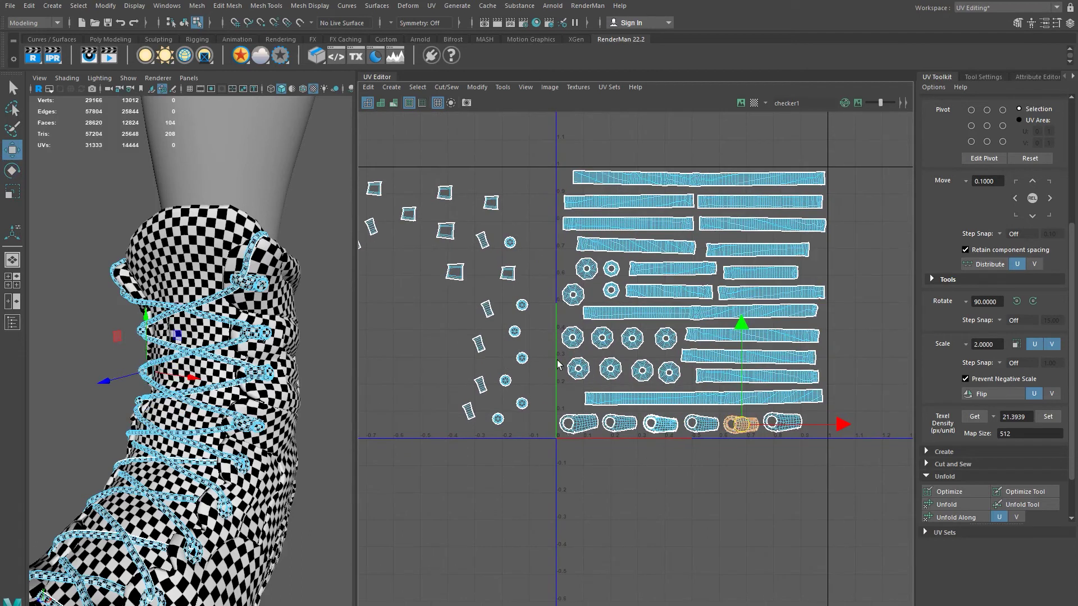
pyautogui.keyDown('alt'); pyautogui.moveTo(557, 360); pyautogui.dragTo(582, 372, button='middle'); pyautogui.keyUp('alt')
pyautogui.keyDown('alt'); pyautogui.moveTo(465, 398); pyautogui.dragTo(588, 489, button='right'); pyautogui.keyUp('alt')
pyautogui.keyDown('alt'); pyautogui.moveTo(592, 473); pyautogui.dragTo(621, 543, button='middle'); pyautogui.keyUp('alt')
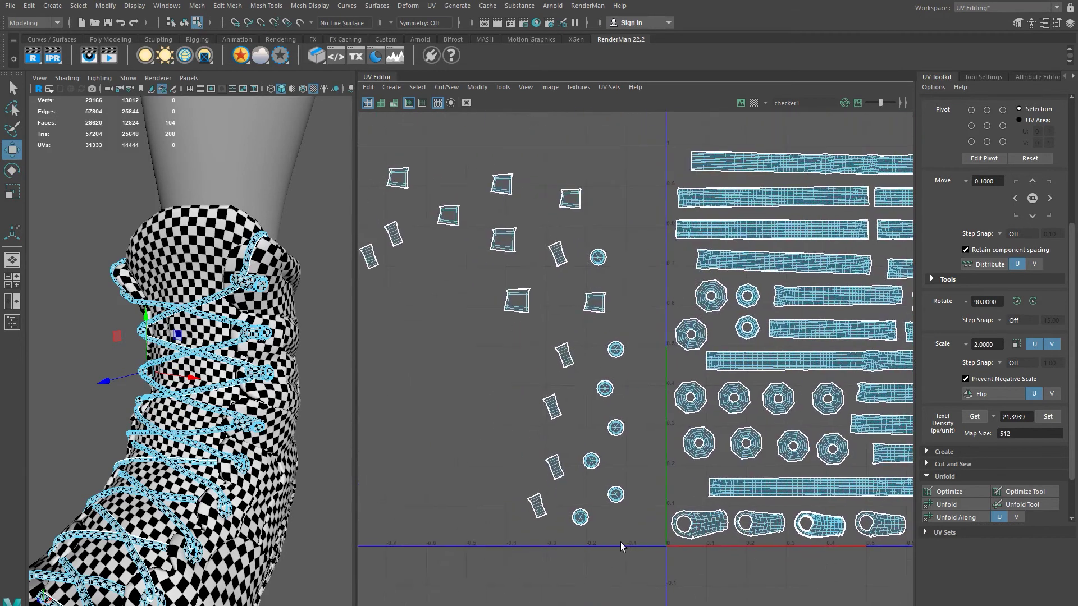
pyautogui.keyDown('alt'); pyautogui.moveTo(644, 503); pyautogui.dragTo(640, 472, button='middle'); pyautogui.keyUp('alt')
pyautogui.keyDown('alt'); pyautogui.moveTo(640, 472); pyautogui.dragTo(593, 469, button='middle'); pyautogui.keyUp('alt')
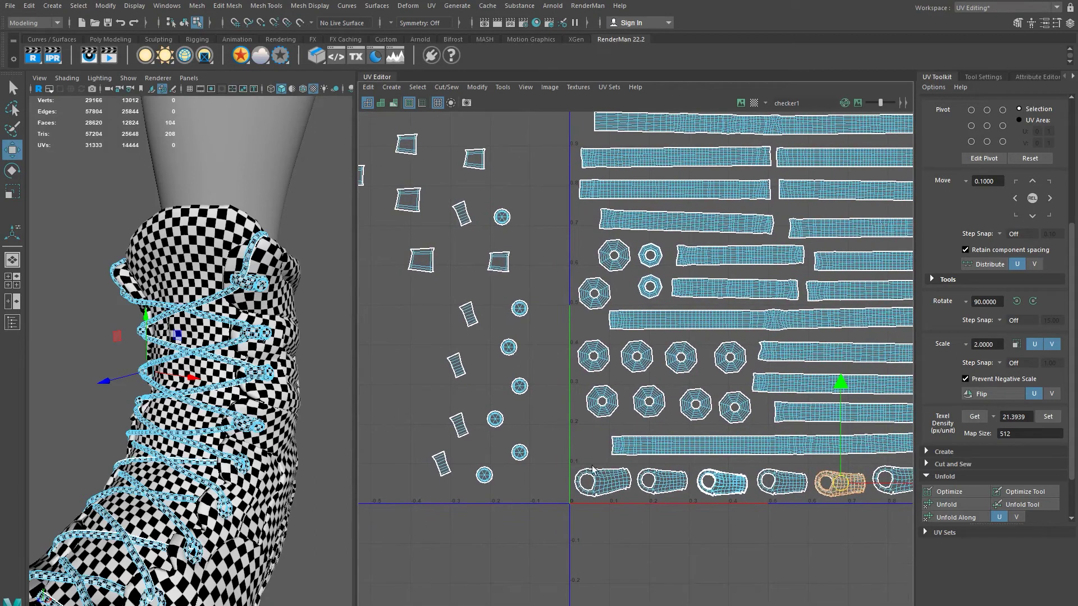
pyautogui.click(519, 307)
pyautogui.moveTo(520, 308); pyautogui.dragTo(583, 431)
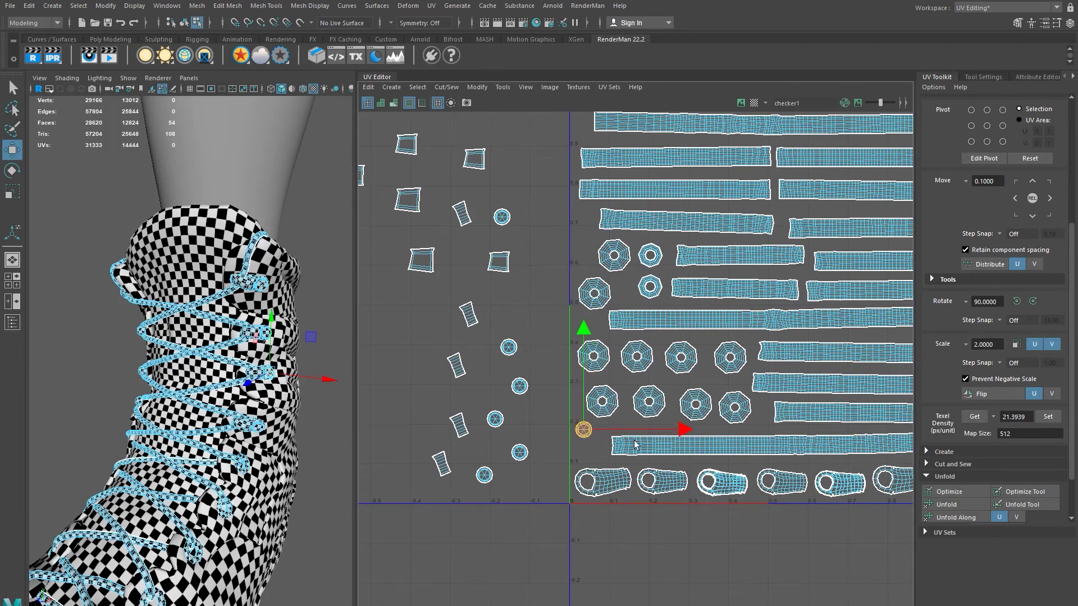
pyautogui.click(518, 453)
pyautogui.moveTo(518, 453); pyautogui.dragTo(582, 453)
# Step: Stack three more small round shells from the adjacent tile onto the two placed beside the lowest lace shell
pyautogui.click(484, 475)
pyautogui.moveTo(484, 475); pyautogui.dragTo(584, 431)
pyautogui.click(495, 420)
pyautogui.moveTo(496, 421); pyautogui.dragTo(588, 457)
pyautogui.click(520, 387)
pyautogui.moveTo(519, 387); pyautogui.dragTo(588, 436)
# Step: Stack the three remaining small round shells onto the two round piles, including the one at the adjacent tile's outer edge
pyautogui.click(509, 351)
pyautogui.moveTo(509, 351); pyautogui.dragTo(587, 453)
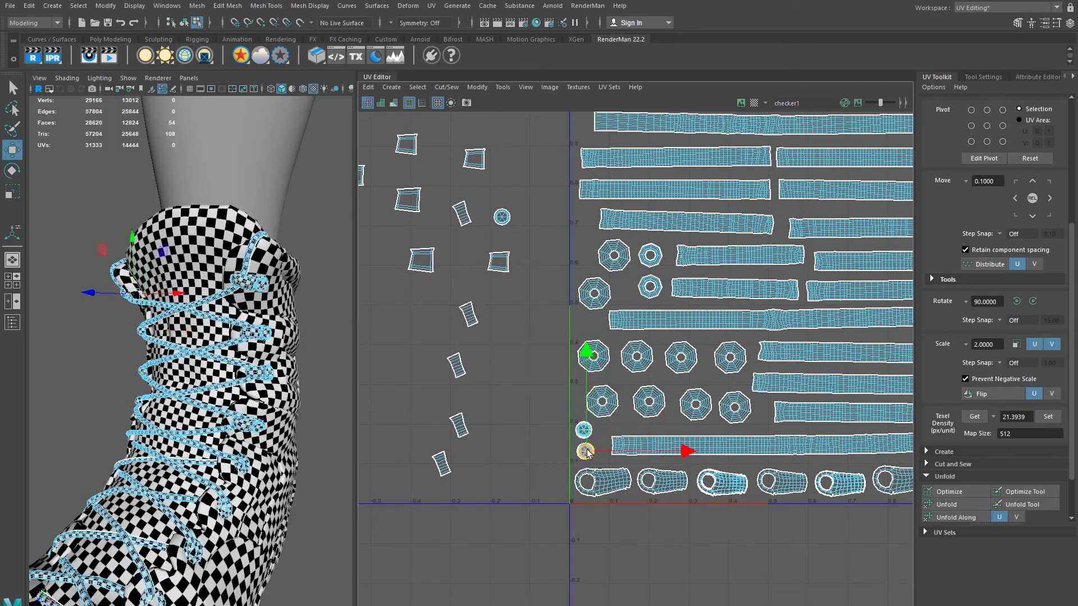
pyautogui.click(502, 221)
pyautogui.moveTo(502, 220); pyautogui.dragTo(586, 431)
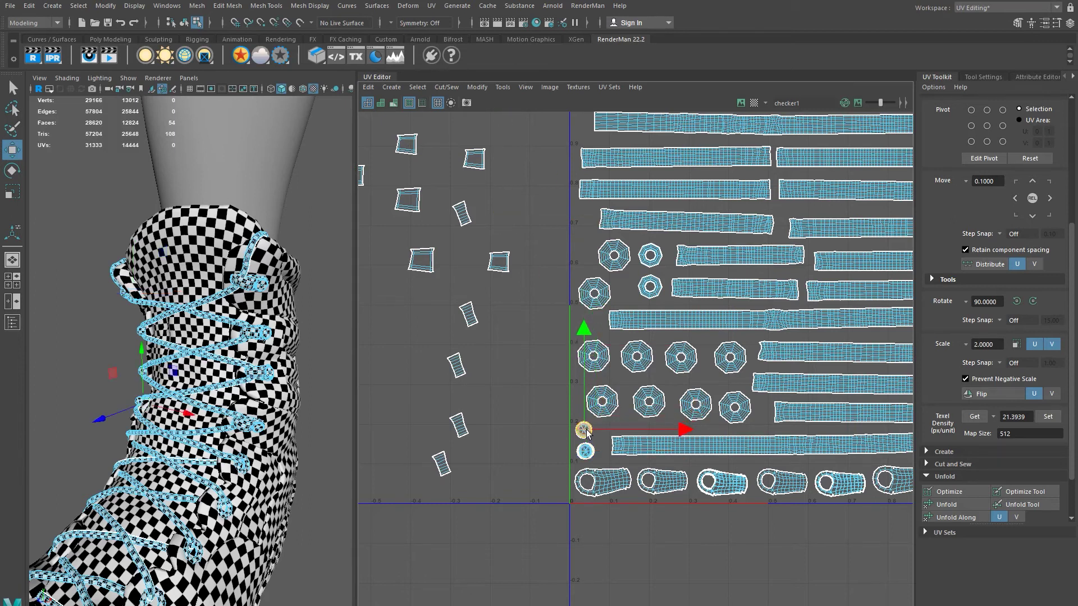
pyautogui.scroll(-4, 573, 432)
pyautogui.click(378, 316)
pyautogui.moveTo(378, 317); pyautogui.dragTo(638, 505)
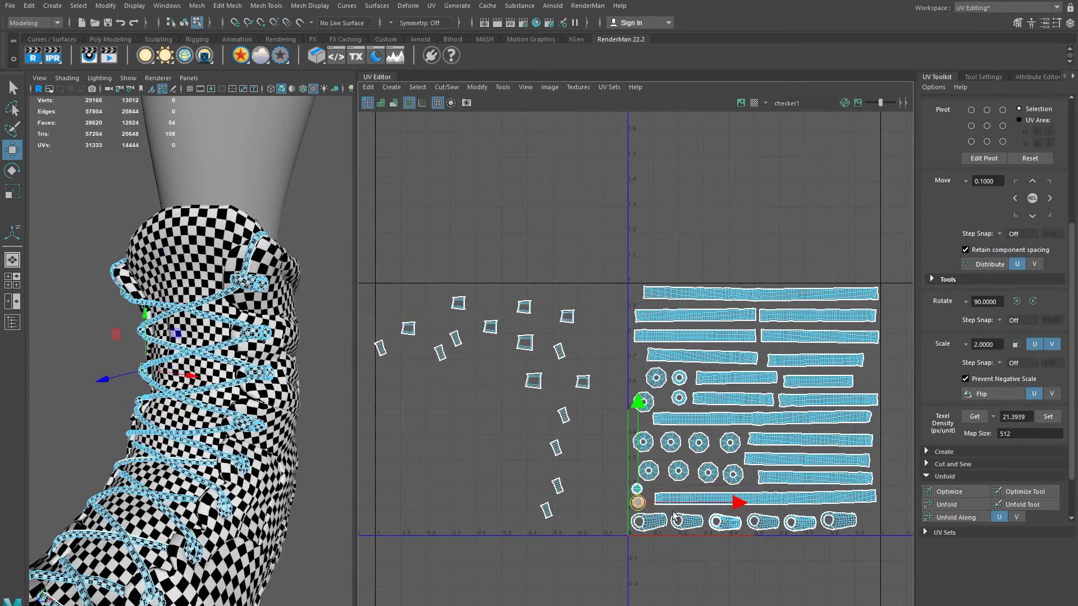
# Step: Stack the three lowest narrow strip shells in the adjacent tile onto the fourth one just above them
pyautogui.keyDown('alt'); pyautogui.moveTo(674, 515); pyautogui.dragTo(592, 397, button='middle'); pyautogui.keyUp('alt')
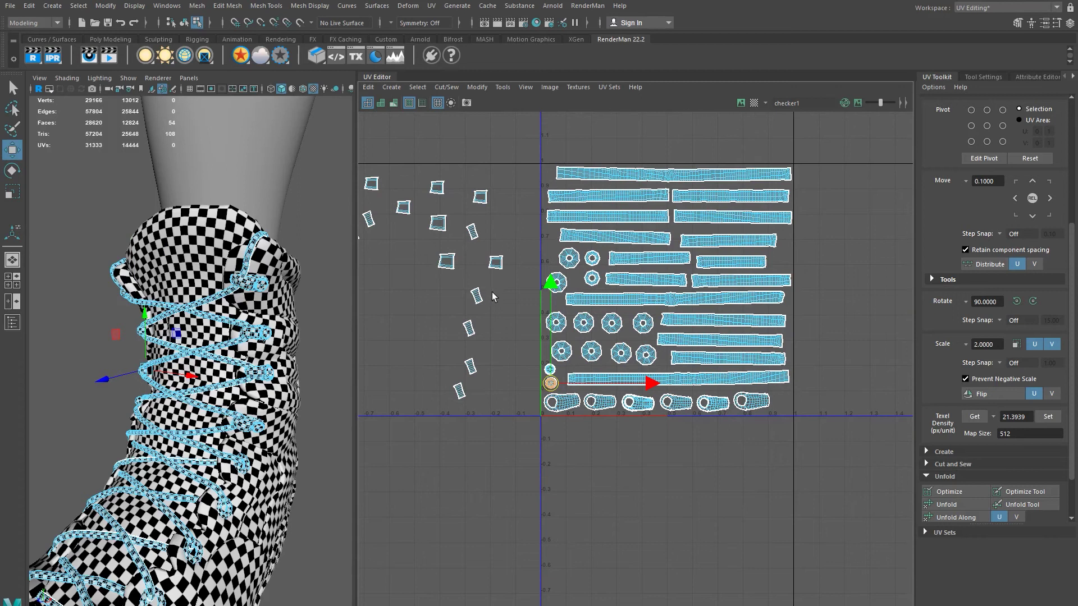
pyautogui.keyDown('alt'); pyautogui.moveTo(510, 328); pyautogui.dragTo(615, 323, button='middle'); pyautogui.keyUp('alt')
pyautogui.keyDown('alt'); pyautogui.moveTo(579, 387); pyautogui.dragTo(758, 505, button='right'); pyautogui.keyUp('alt')
pyautogui.keyDown('alt'); pyautogui.moveTo(643, 391); pyautogui.dragTo(706, 486, button='middle'); pyautogui.keyUp('alt')
pyautogui.moveTo(654, 498); pyautogui.dragTo(665, 373)
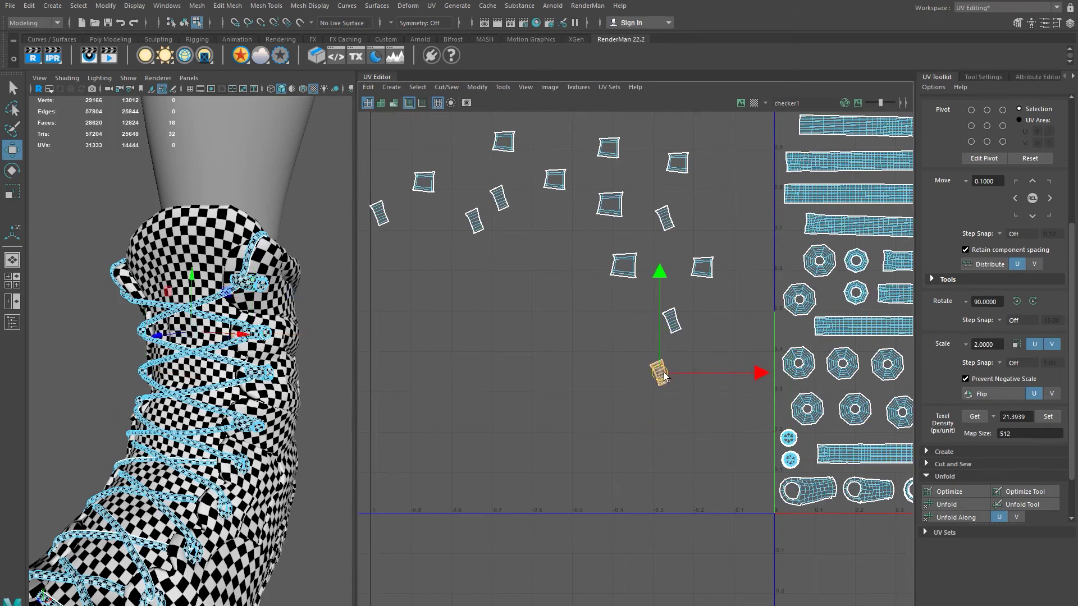
pyautogui.moveTo(690, 412); pyautogui.dragTo(690, 412)
pyautogui.moveTo(659, 372); pyautogui.dragTo(672, 324)
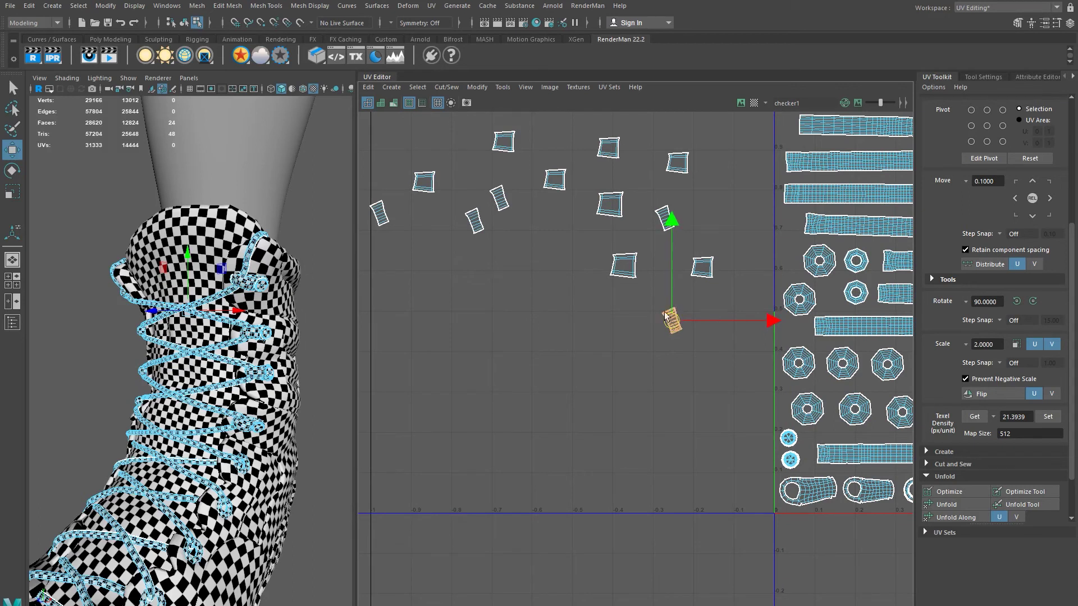
# Step: Add the four remaining narrow strip shells from the upper part of the adjacent tile to the strip pile
pyautogui.moveTo(470, 206); pyautogui.dragTo(669, 320)
pyautogui.moveTo(494, 187); pyautogui.dragTo(674, 324)
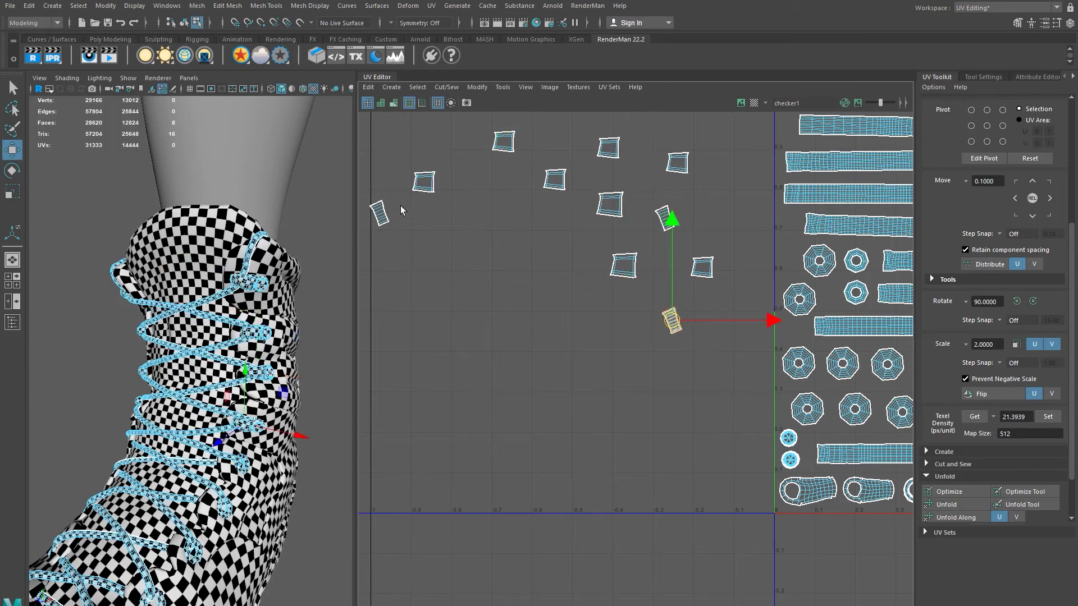
pyautogui.moveTo(360, 190); pyautogui.dragTo(670, 313)
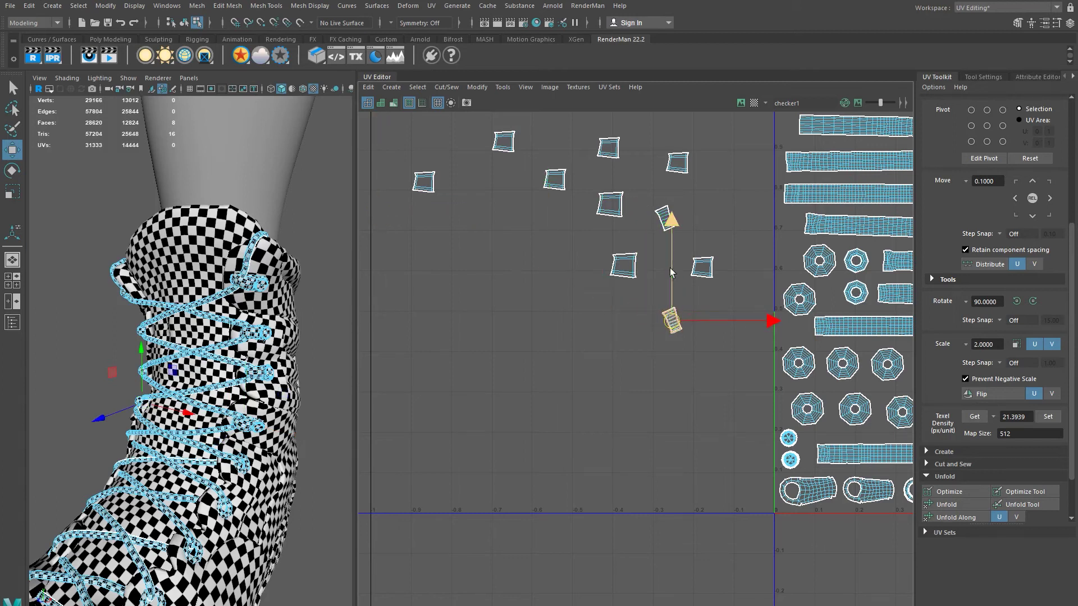
pyautogui.moveTo(682, 231); pyautogui.dragTo(675, 326)
# Step: Stack the two nearest small square shells onto the lowest large square shell in the adjacent tile
pyautogui.moveTo(743, 289); pyautogui.dragTo(670, 269)
pyautogui.keyDown('alt'); pyautogui.moveTo(228, 262); pyautogui.dragTo(611, 312); pyautogui.keyUp('alt')
pyautogui.moveTo(669, 270); pyautogui.dragTo(625, 267)
pyautogui.moveTo(635, 231); pyautogui.dragTo(622, 263)
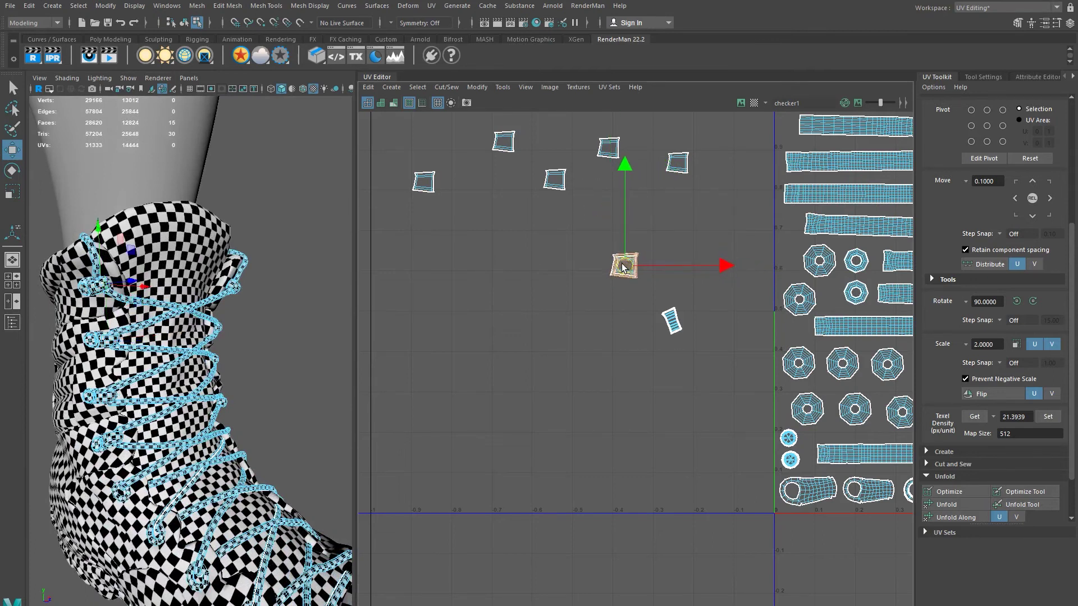
# Step: Stack the five remaining small square shells onto the square pile and select the whole pile
pyautogui.moveTo(690, 179); pyautogui.dragTo(621, 270)
pyautogui.moveTo(594, 130); pyautogui.dragTo(623, 266)
pyautogui.moveTo(583, 207); pyautogui.dragTo(631, 270)
pyautogui.moveTo(527, 168); pyautogui.dragTo(619, 266)
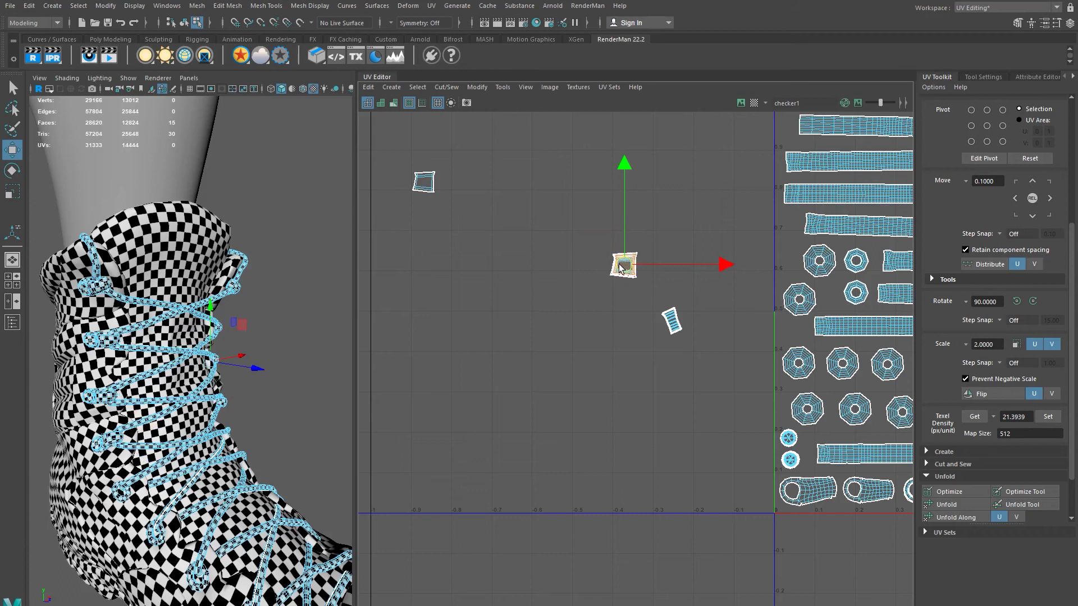
pyautogui.click(427, 183)
pyautogui.moveTo(424, 181); pyautogui.dragTo(625, 268)
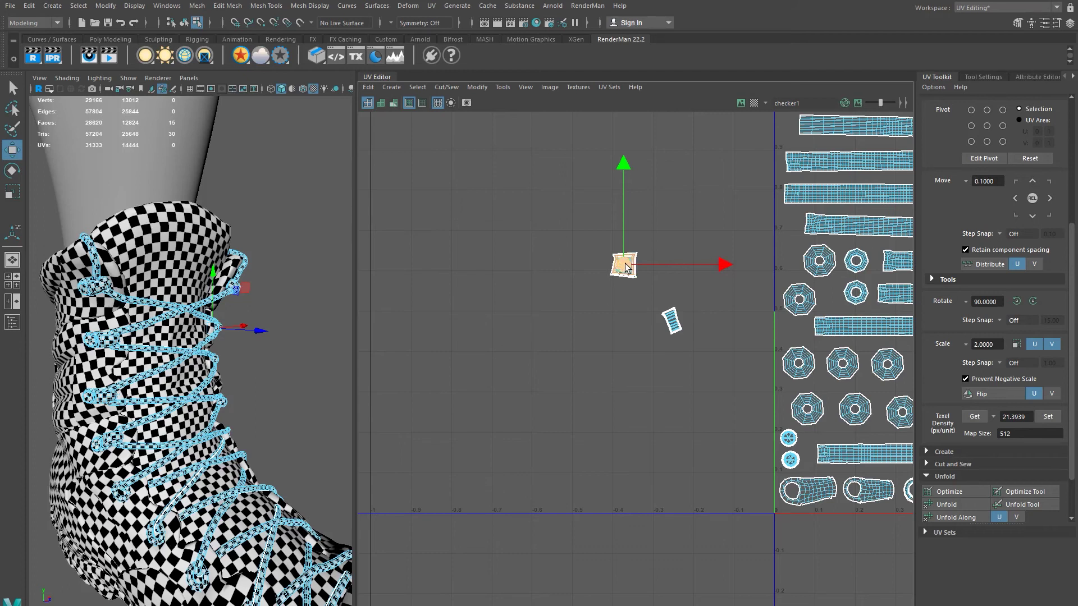
pyautogui.moveTo(561, 224); pyautogui.dragTo(650, 289)
# Step: Stack the sixth hook shell from the end of the row onto the first hook shell beside the UV origin
pyautogui.keyDown('alt'); pyautogui.moveTo(762, 286); pyautogui.dragTo(635, 255, button='middle'); pyautogui.keyUp('alt')
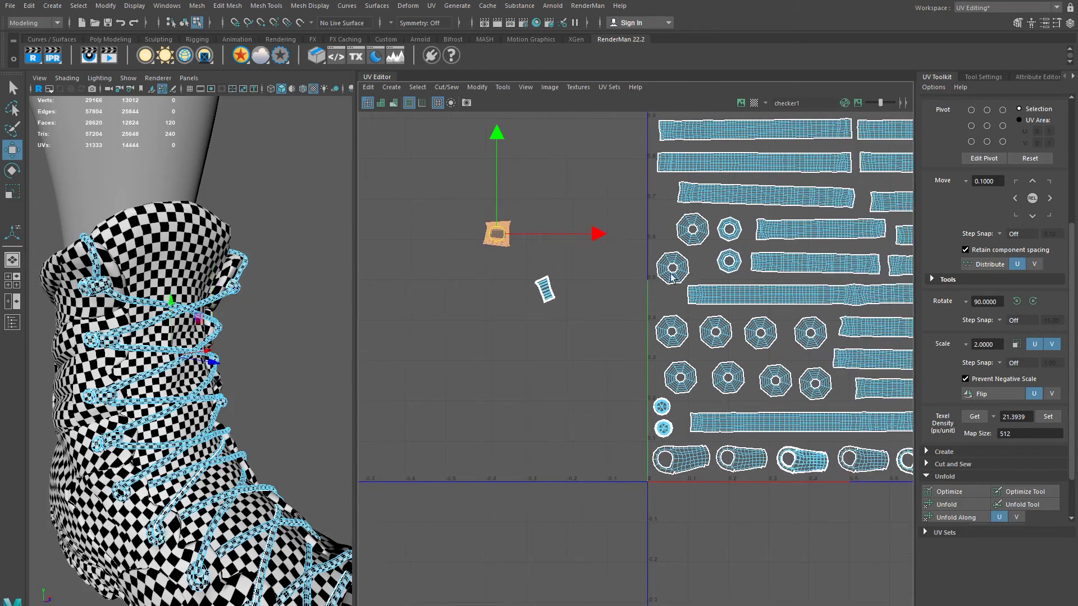
pyautogui.keyDown('alt'); pyautogui.moveTo(910, 392); pyautogui.dragTo(803, 385, button='middle'); pyautogui.keyUp('alt')
pyautogui.keyDown('alt'); pyautogui.moveTo(868, 432); pyautogui.dragTo(797, 430, button='middle'); pyautogui.keyUp('alt')
pyautogui.click(815, 456)
pyautogui.moveTo(811, 451); pyautogui.dragTo(506, 446)
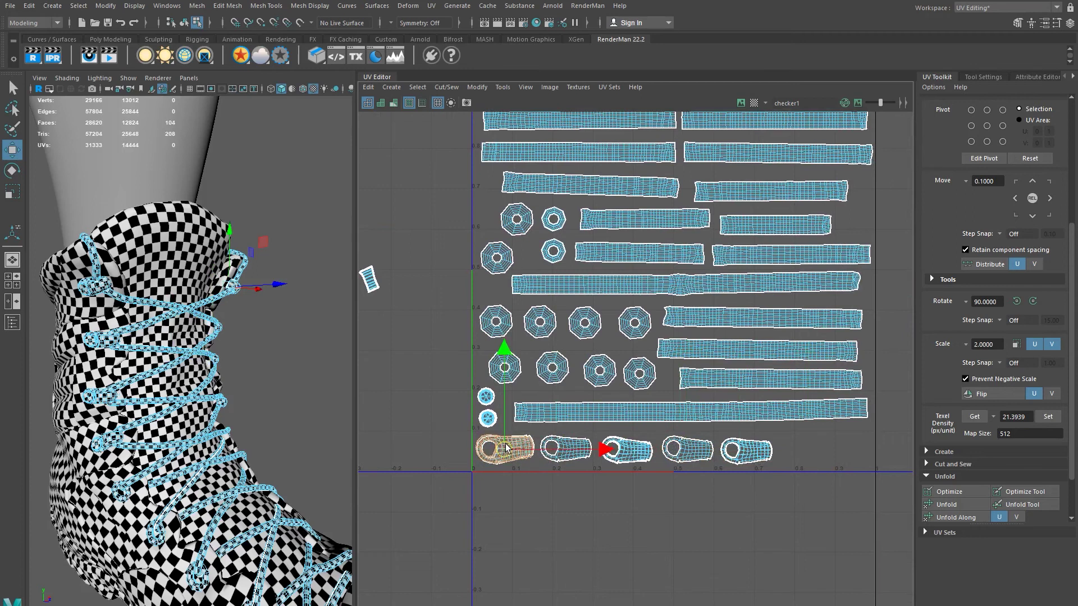
# Step: Move the square shell pile and the narrow strip pile from the adjacent tile to the end of the hook row
pyautogui.keyDown('alt'); pyautogui.moveTo(504, 449); pyautogui.dragTo(602, 464, button='middle'); pyautogui.keyUp('alt')
pyautogui.keyDown('alt'); pyautogui.moveTo(599, 365); pyautogui.dragTo(486, 343, button='right'); pyautogui.keyUp('alt')
pyautogui.keyDown('alt'); pyautogui.moveTo(486, 343); pyautogui.dragTo(465, 354, button='middle'); pyautogui.keyUp('alt')
pyautogui.moveTo(453, 295); pyautogui.dragTo(802, 454)
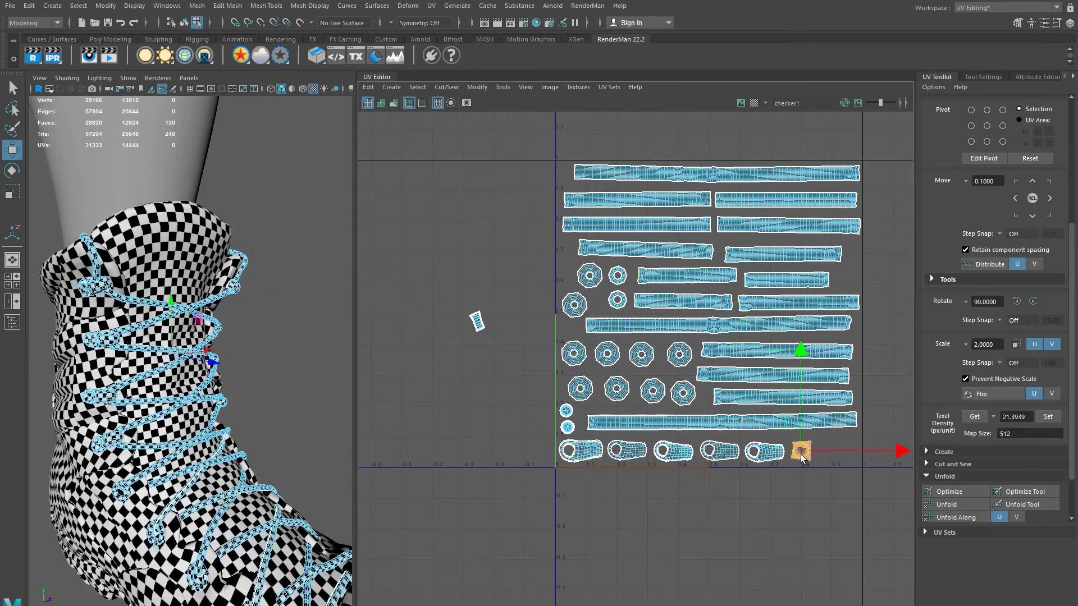
pyautogui.moveTo(465, 269); pyautogui.dragTo(834, 452)
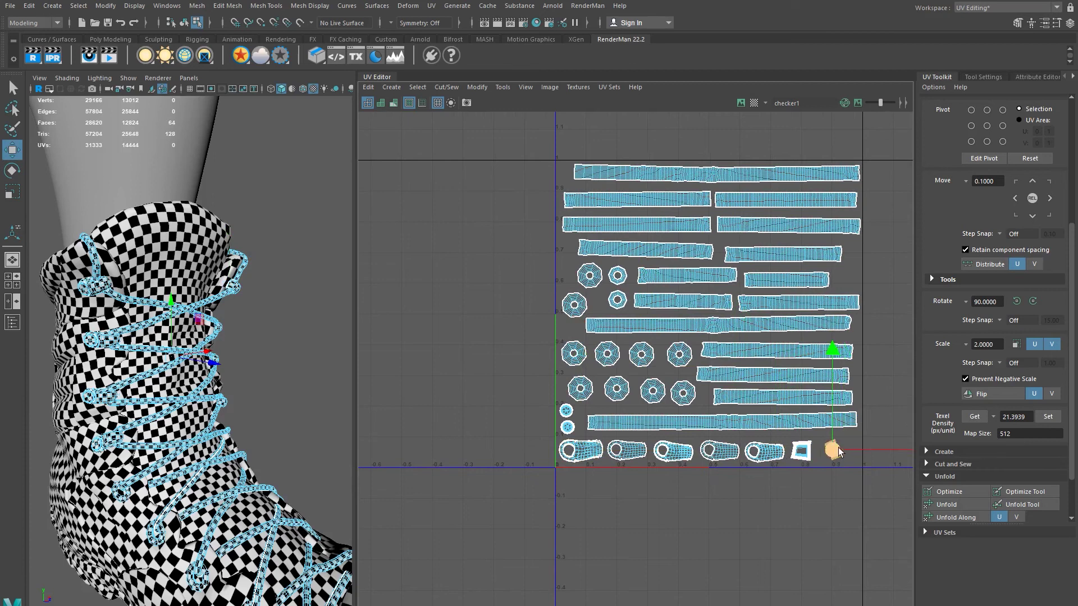
pyautogui.keyDown('alt'); pyautogui.moveTo(776, 400); pyautogui.dragTo(674, 389, button='middle'); pyautogui.keyUp('alt')
pyautogui.keyDown('alt'); pyautogui.moveTo(735, 408); pyautogui.dragTo(539, 364, button='right'); pyautogui.keyUp('alt')
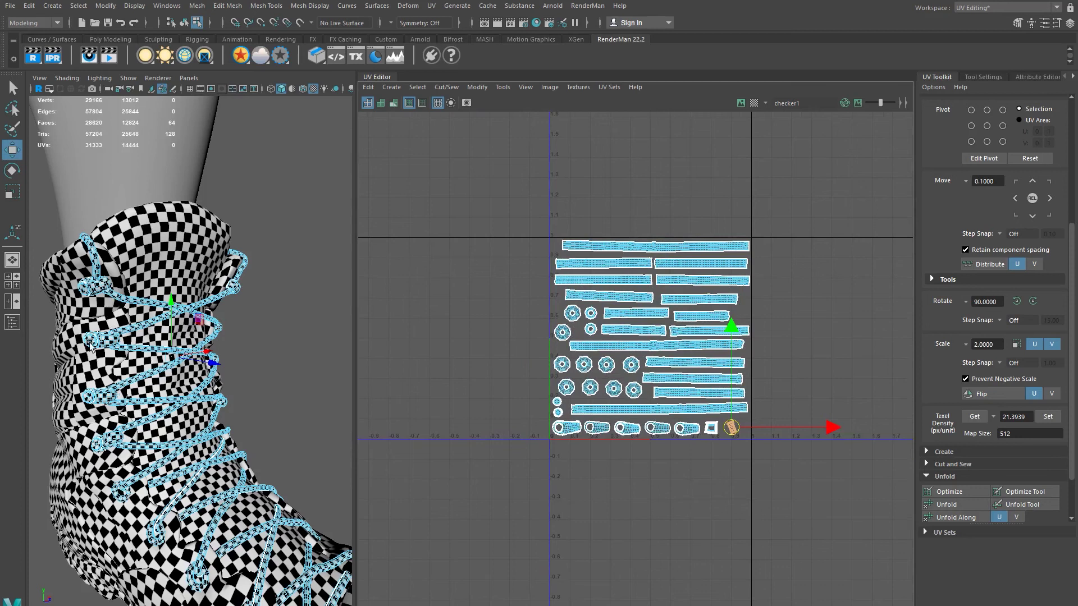
# Step: Select the laces and three hooks as objects to check their shells in the layout, and return to UV shell selection
pyautogui.moveTo(136, 330)
pyautogui.mouseDown(button='right')
pyautogui.moveTo(171, 345)
pyautogui.moveTo(137, 337)
pyautogui.mouseUp(button='right')
pyautogui.click(159, 316)
pyautogui.moveTo(138, 337)
pyautogui.keyDown('alt'); pyautogui.mouseDown()
pyautogui.moveTo(245, 335)
pyautogui.moveTo(127, 338)
pyautogui.mouseUp(); pyautogui.keyUp('alt')
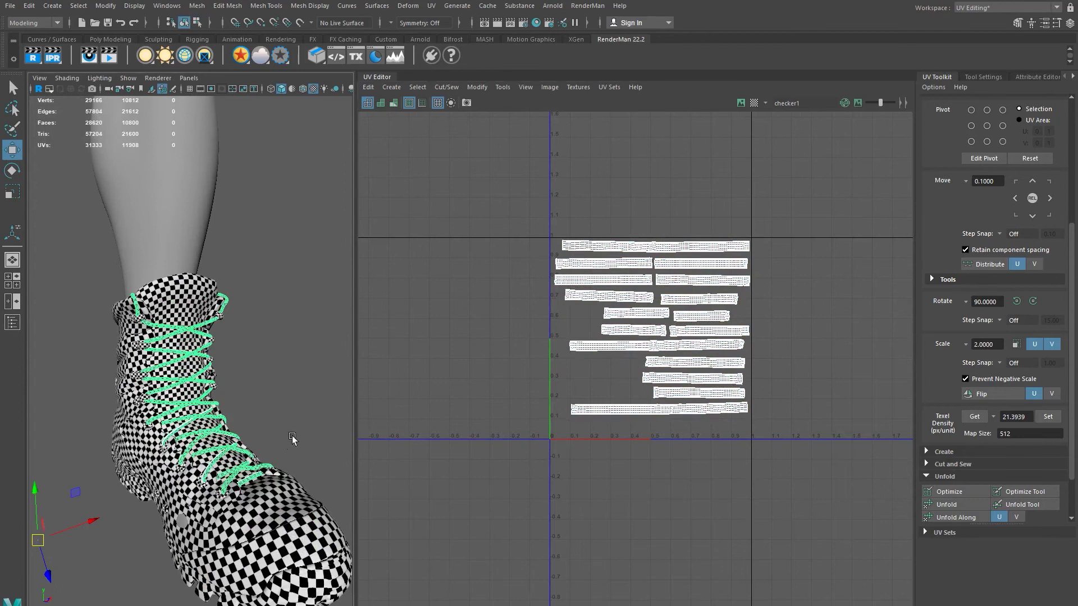
pyautogui.scroll(6, 146, 418)
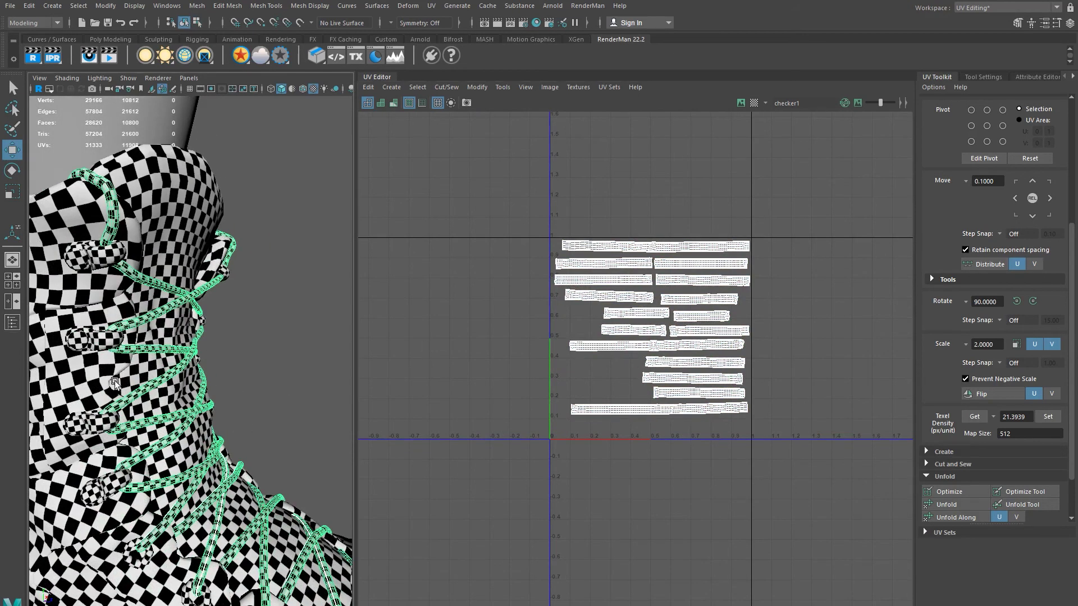
pyautogui.keyDown('shift'); pyautogui.click(98, 339); pyautogui.keyUp('shift')
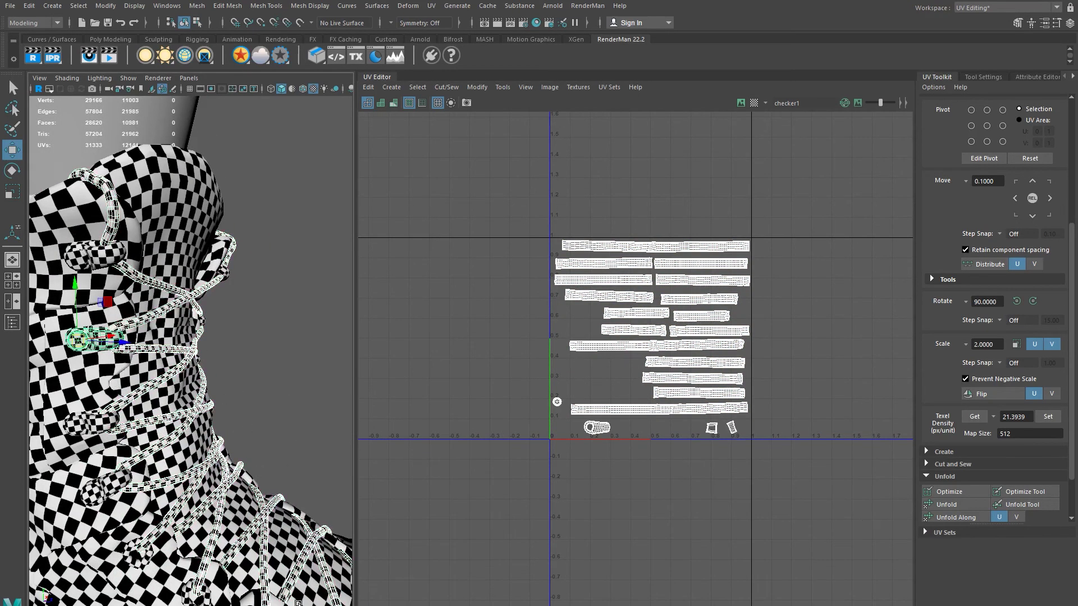
pyautogui.keyDown('shift'); pyautogui.click(91, 423); pyautogui.keyUp('shift')
pyautogui.keyDown('shift'); pyautogui.click(93, 490); pyautogui.keyUp('shift')
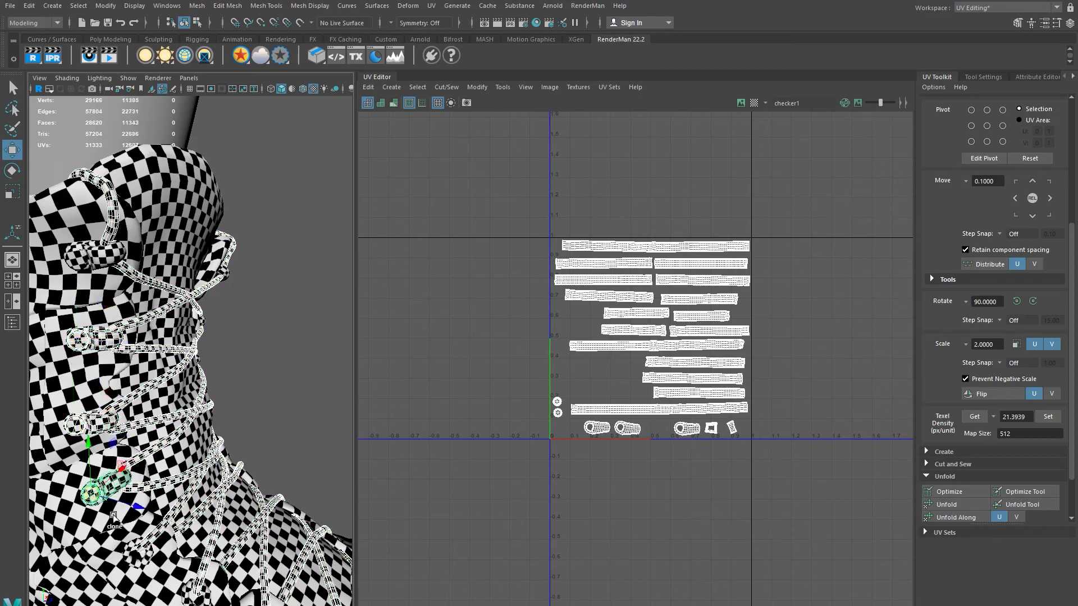
pyautogui.click(108, 417)
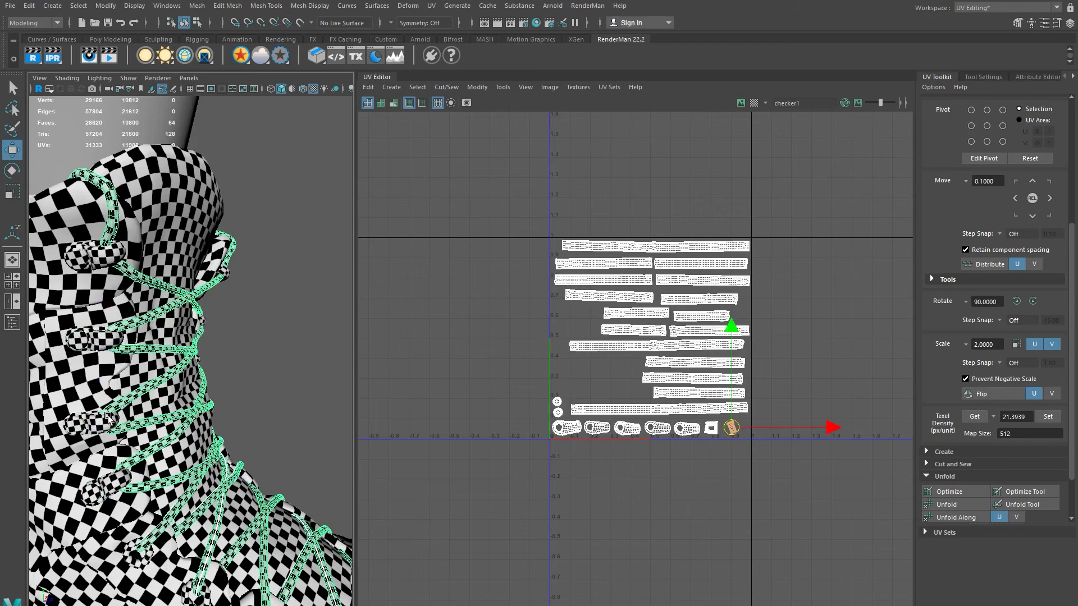
pyautogui.hotkey('ctrl', 'F11')
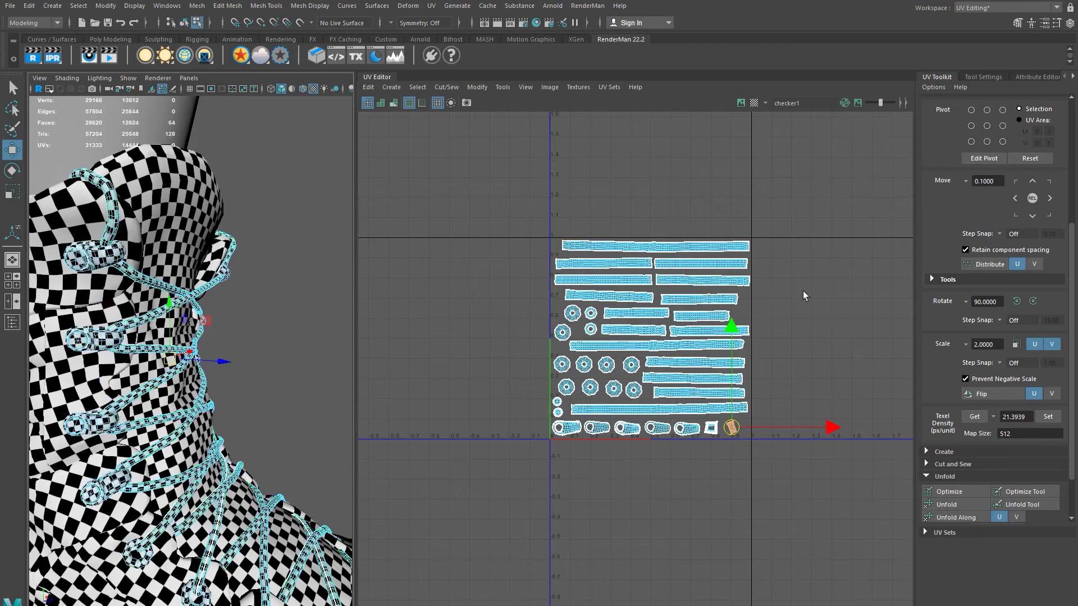
# Step: Examine the checker pattern on the laces, hooks and both sides of the boot, and clear the selection
pyautogui.keyDown('alt'); pyautogui.moveTo(103, 363); pyautogui.dragTo(238, 249); pyautogui.keyUp('alt')
pyautogui.keyDown('alt'); pyautogui.moveTo(194, 393); pyautogui.dragTo(257, 395); pyautogui.keyUp('alt')
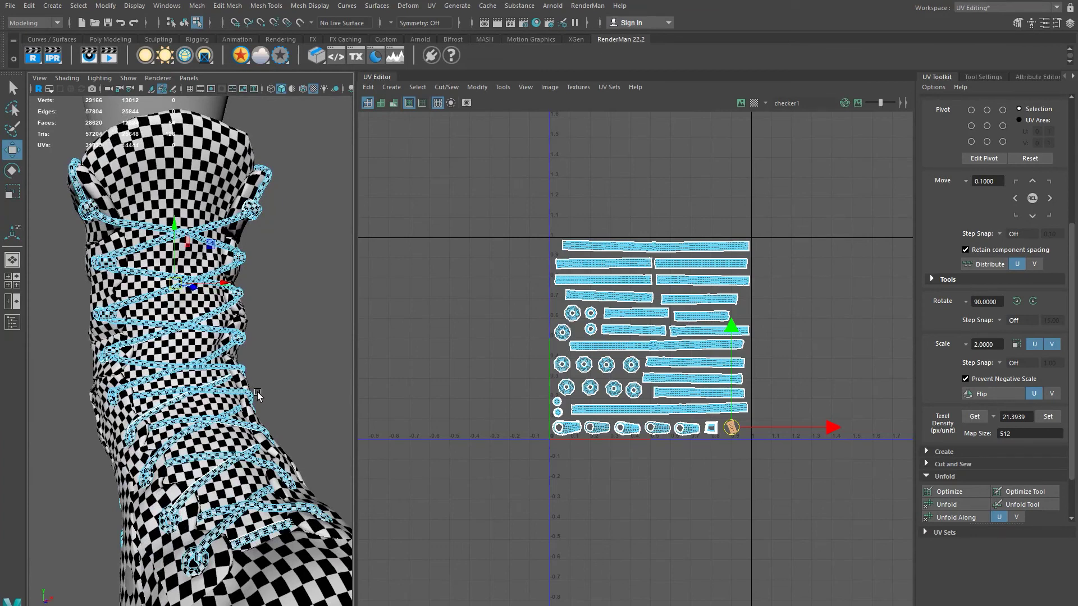
pyautogui.keyDown('alt'); pyautogui.moveTo(175, 256); pyautogui.dragTo(258, 258); pyautogui.keyUp('alt')
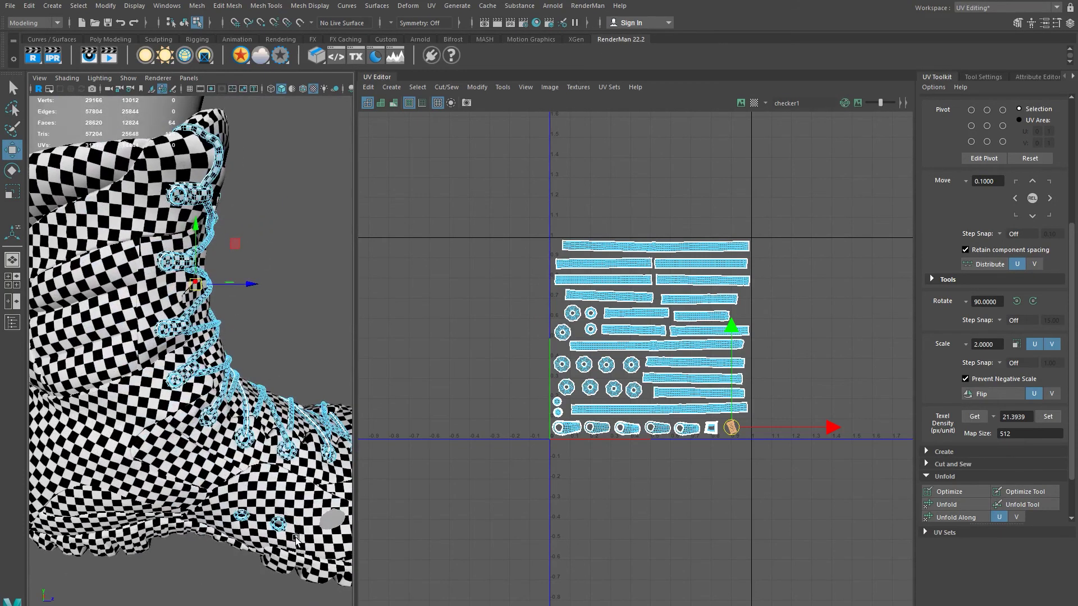
pyautogui.keyDown('alt'); pyautogui.moveTo(537, 385); pyautogui.dragTo(536, 434, button='middle'); pyautogui.keyUp('alt')
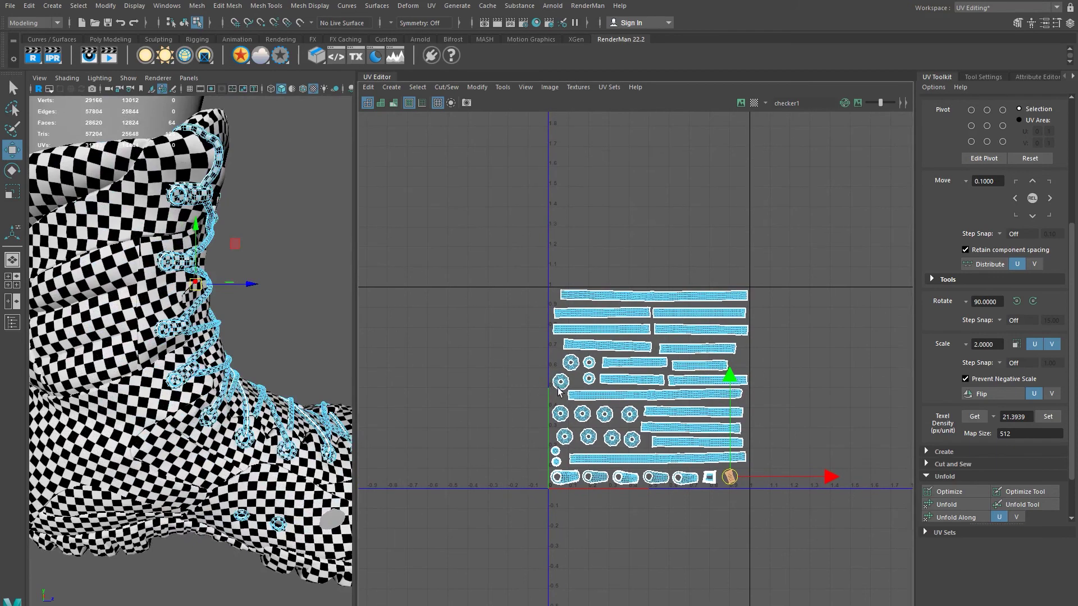
pyautogui.scroll(-10, 205, 450)
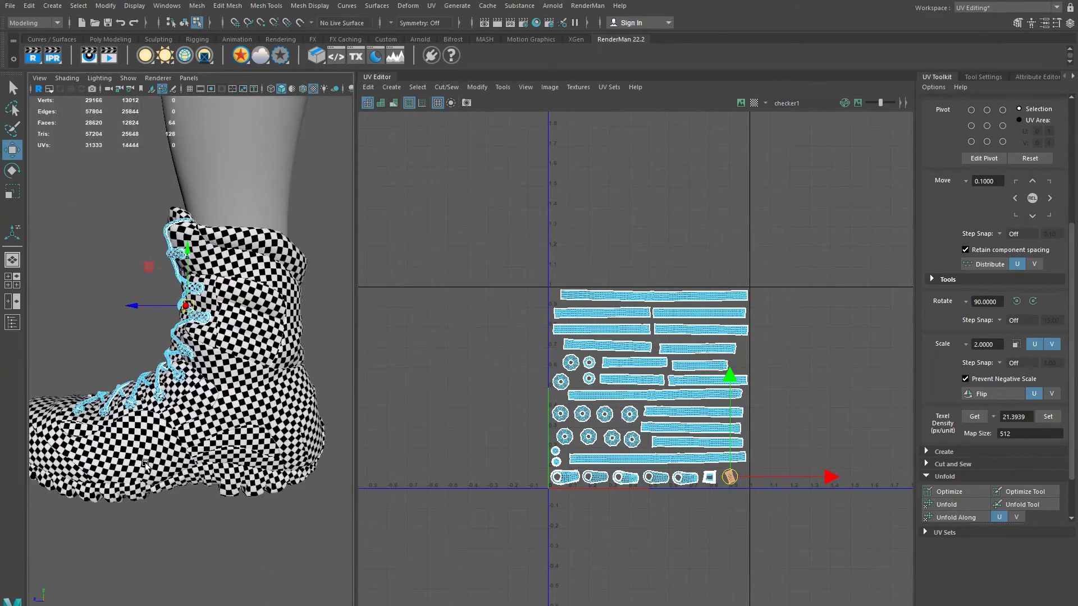
pyautogui.keyDown('alt'); pyautogui.moveTo(192, 437); pyautogui.dragTo(187, 439); pyautogui.keyUp('alt')
pyautogui.keyDown('alt'); pyautogui.moveTo(280, 420); pyautogui.dragTo(203, 415, button='right'); pyautogui.keyUp('alt')
pyautogui.click(330, 320)
pyautogui.keyDown('alt'); pyautogui.moveTo(331, 320); pyautogui.dragTo(178, 368); pyautogui.keyUp('alt')
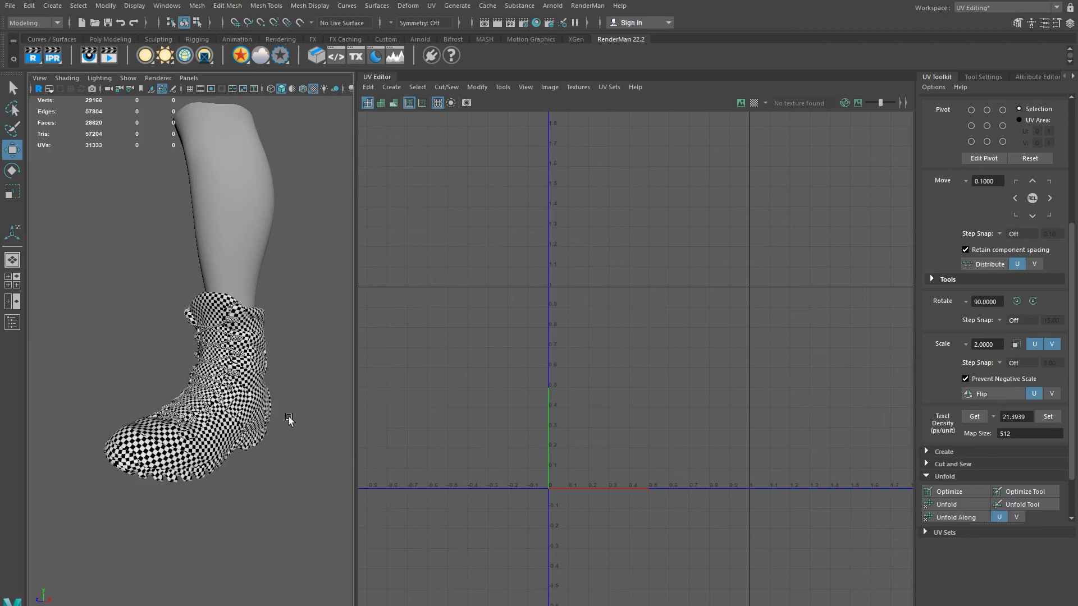
pyautogui.keyDown('alt'); pyautogui.moveTo(290, 446); pyautogui.dragTo(264, 440); pyautogui.keyUp('alt')
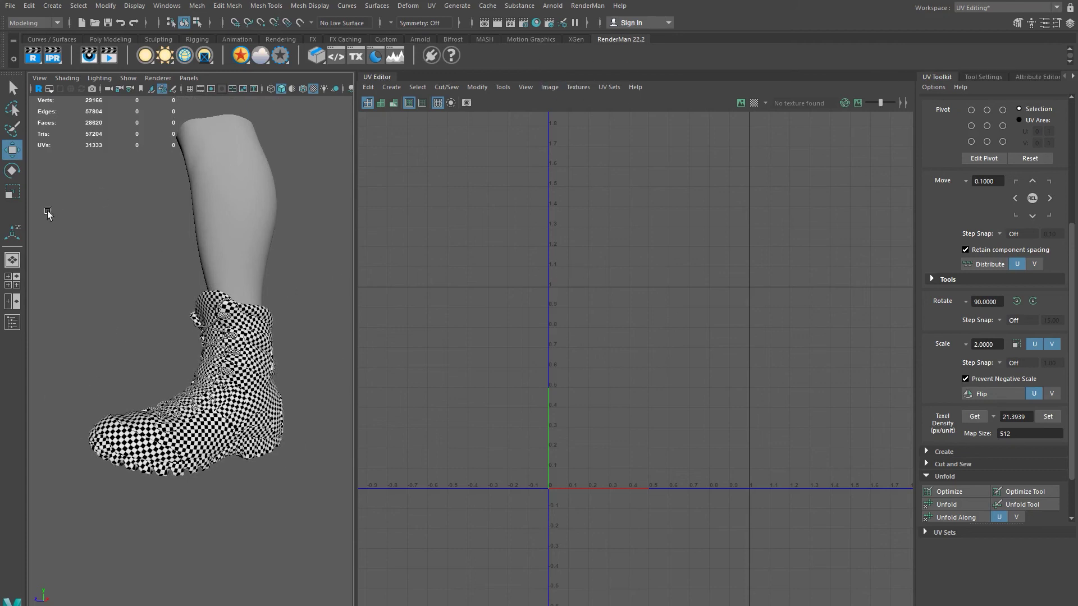
# Step: Open the Channel Box / Layer Editor and turn on the visibility of the scan layer
pyautogui.click(1074, 79)
pyautogui.click(1035, 76)
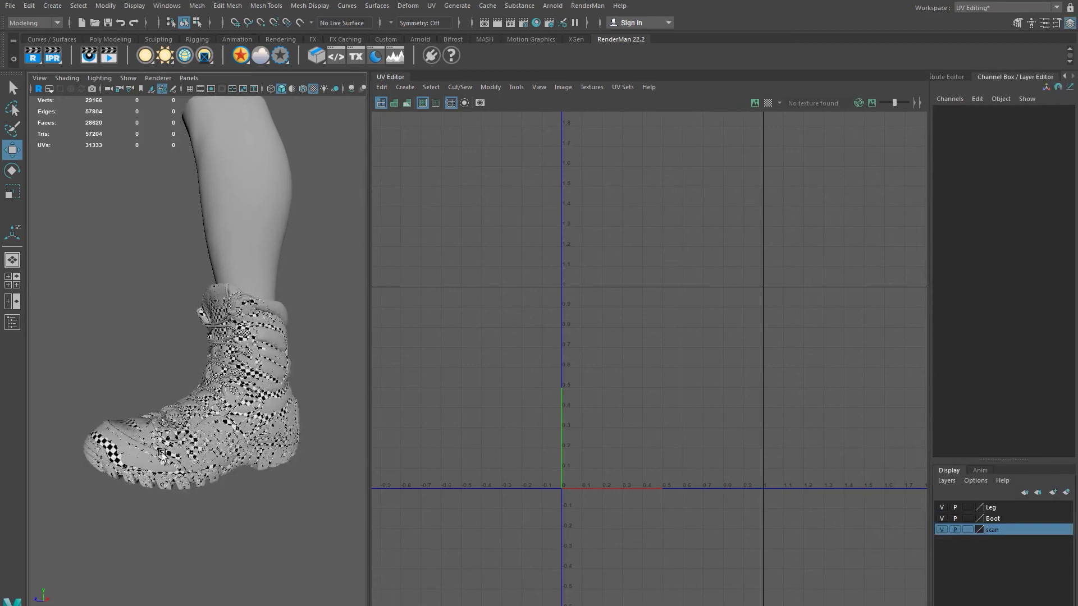
pyautogui.scroll(5, 236, 457)
pyautogui.scroll(-2, 235, 457)
# Step: Select the boot scan cache, isolate it in the perspective view and widen that view
pyautogui.click(229, 369)
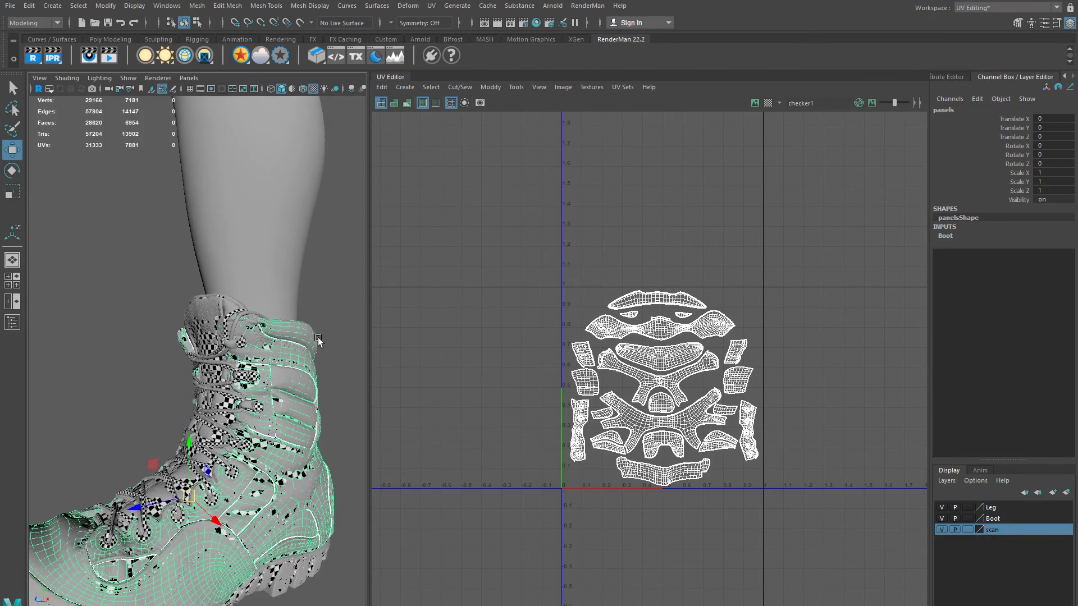
pyautogui.keyDown('alt'); pyautogui.moveTo(315, 340); pyautogui.dragTo(297, 385); pyautogui.keyUp('alt')
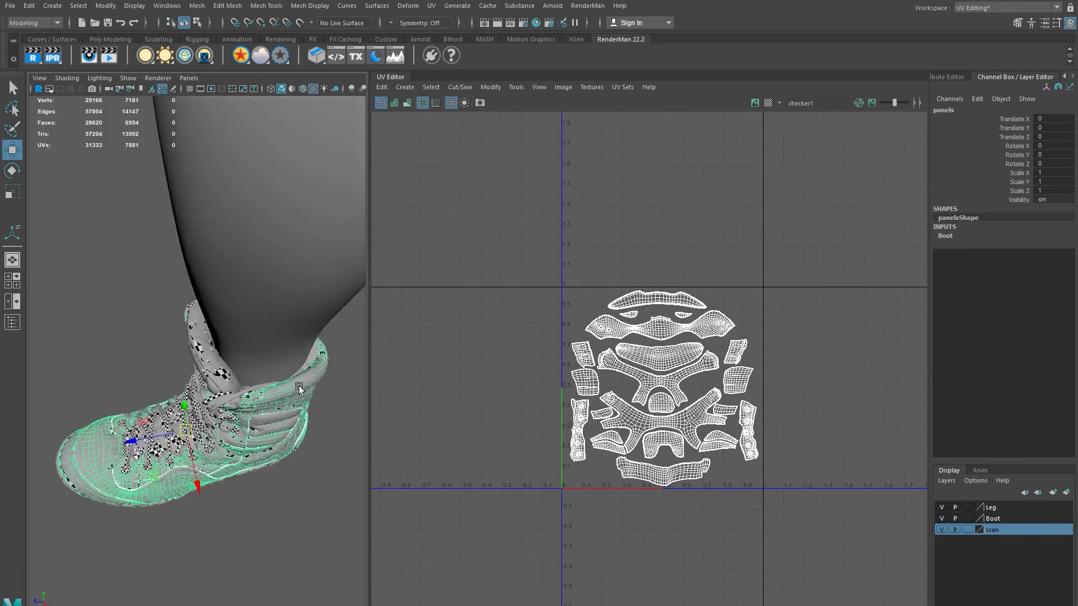
pyautogui.click(315, 353)
pyautogui.keyDown('alt'); pyautogui.moveTo(321, 400); pyautogui.dragTo(302, 346); pyautogui.keyUp('alt')
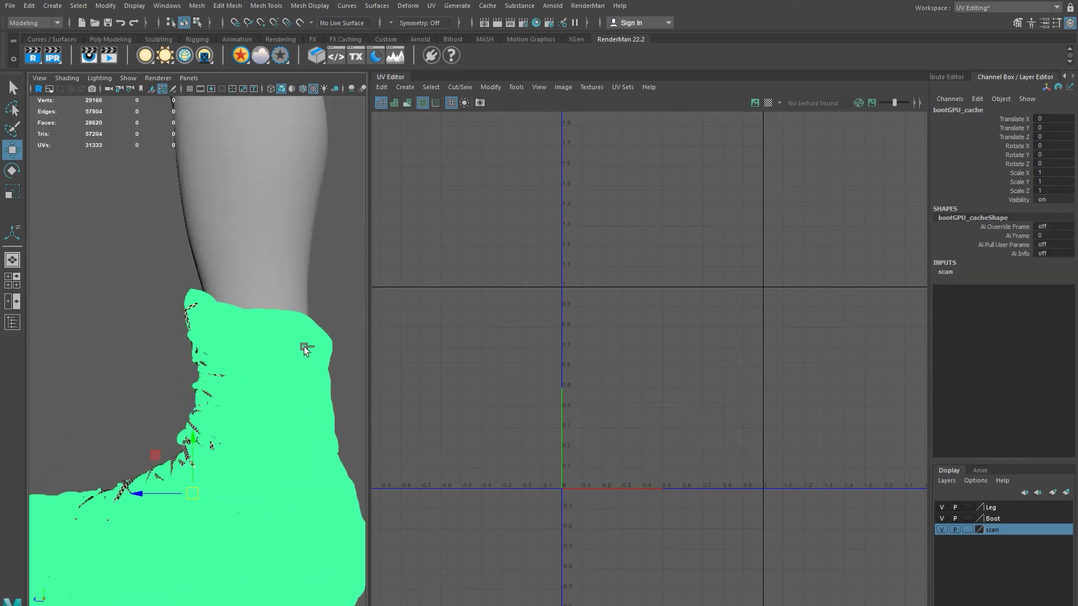
pyautogui.hotkey('ctrl', '1')
pyautogui.moveTo(368, 383); pyautogui.dragTo(551, 375)
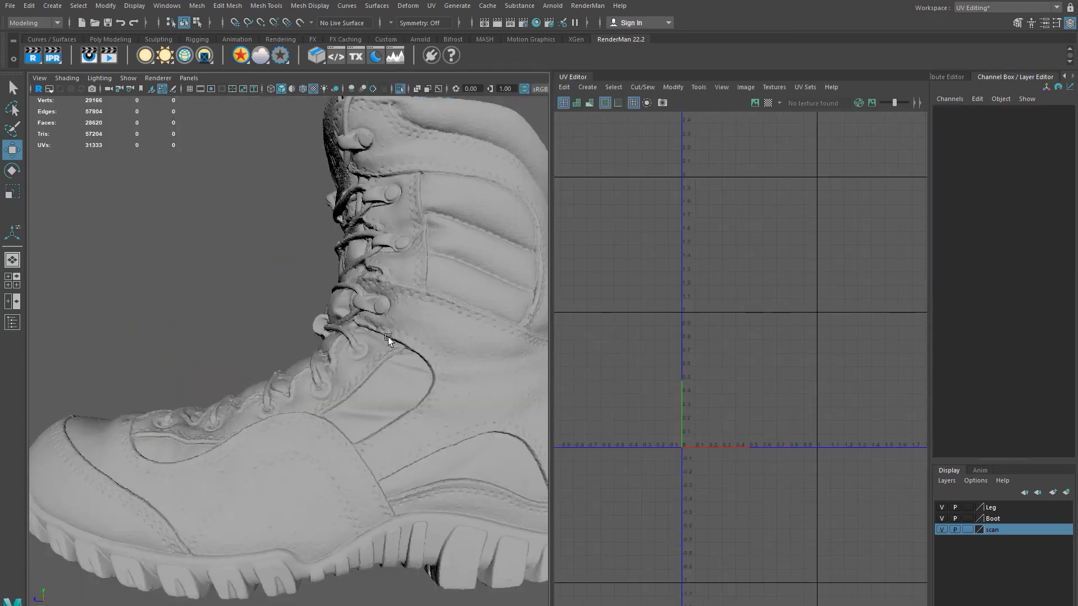
# Step: Examine the boot scan from all sides, including its fabric texture, stitching, seams, laces and heel
pyautogui.keyDown('alt'); pyautogui.moveTo(259, 340); pyautogui.dragTo(340, 381); pyautogui.keyUp('alt')
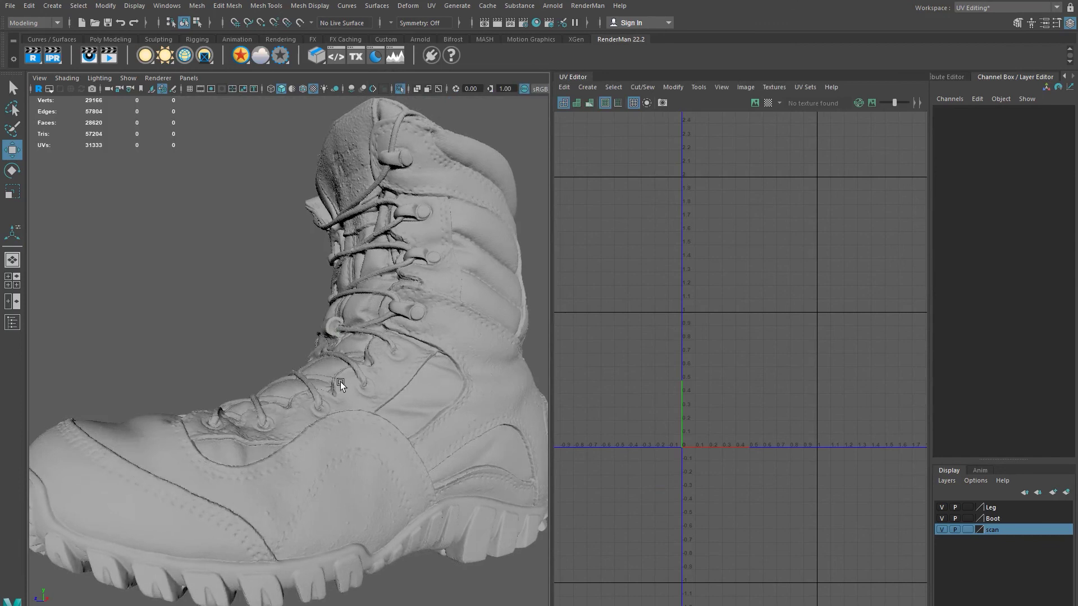
pyautogui.keyDown('alt'); pyautogui.moveTo(289, 488); pyautogui.dragTo(305, 418, button='middle'); pyautogui.keyUp('alt')
pyautogui.keyDown('alt'); pyautogui.moveTo(306, 419); pyautogui.dragTo(320, 432, button='right'); pyautogui.keyUp('alt')
pyautogui.keyDown('alt'); pyautogui.moveTo(317, 458); pyautogui.dragTo(338, 430); pyautogui.keyUp('alt')
pyautogui.moveTo(376, 377)
pyautogui.keyDown('alt'); pyautogui.mouseDown()
pyautogui.moveTo(372, 420)
pyautogui.moveTo(328, 372)
pyautogui.moveTo(355, 402)
pyautogui.moveTo(369, 360)
pyautogui.moveTo(361, 369)
pyautogui.mouseUp(); pyautogui.keyUp('alt')
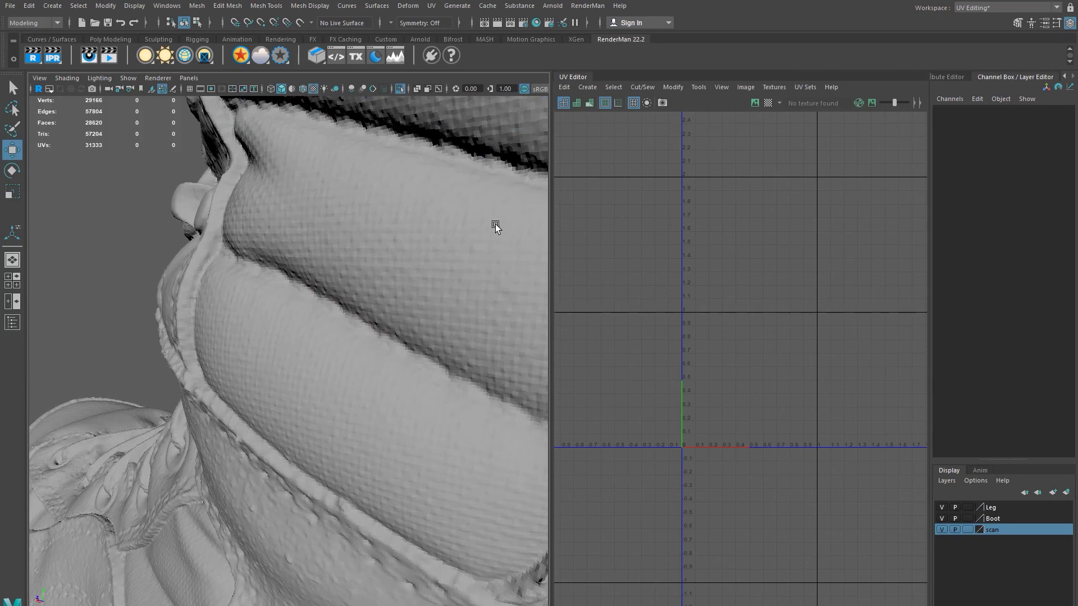
pyautogui.keyDown('alt'); pyautogui.moveTo(321, 216); pyautogui.dragTo(256, 289); pyautogui.keyUp('alt')
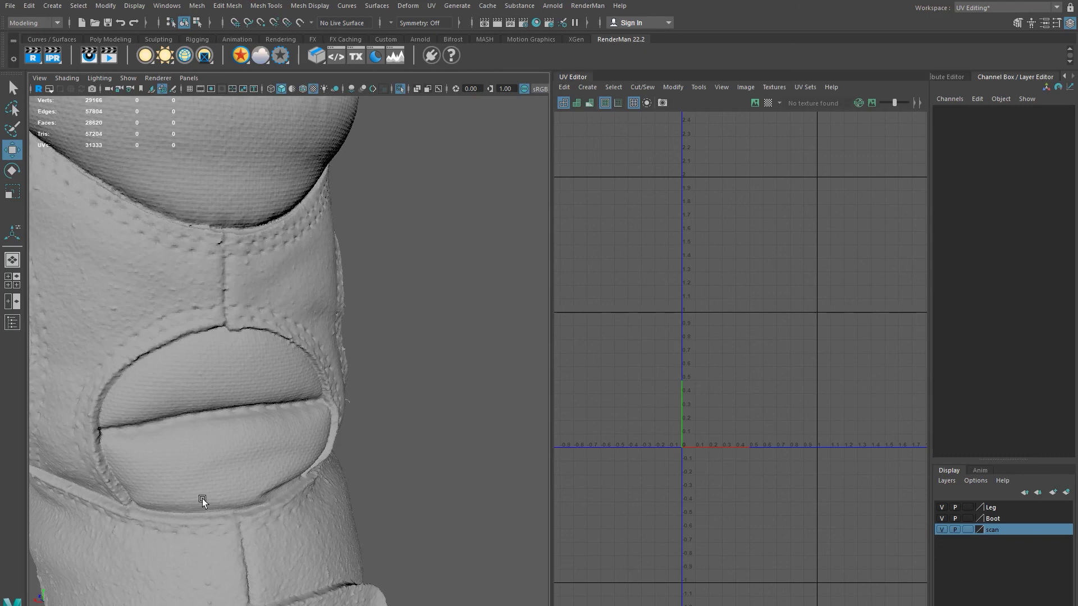
pyautogui.keyDown('alt'); pyautogui.moveTo(299, 527); pyautogui.dragTo(291, 459); pyautogui.keyUp('alt')
pyautogui.keyDown('alt'); pyautogui.moveTo(208, 262); pyautogui.dragTo(402, 429); pyautogui.keyUp('alt')
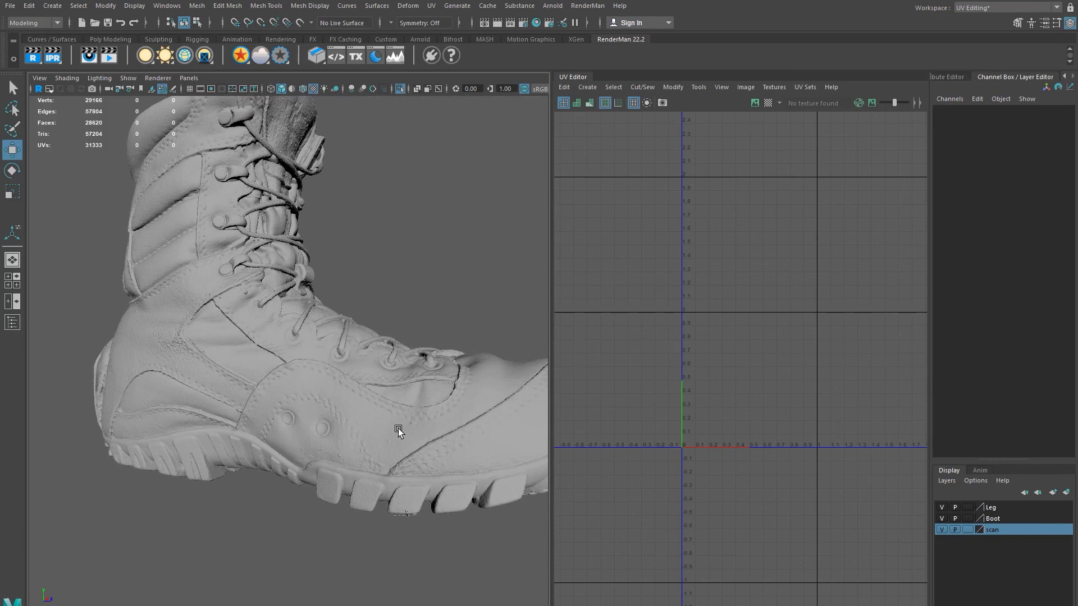
pyautogui.keyDown('alt'); pyautogui.moveTo(393, 349); pyautogui.dragTo(319, 395); pyautogui.keyUp('alt')
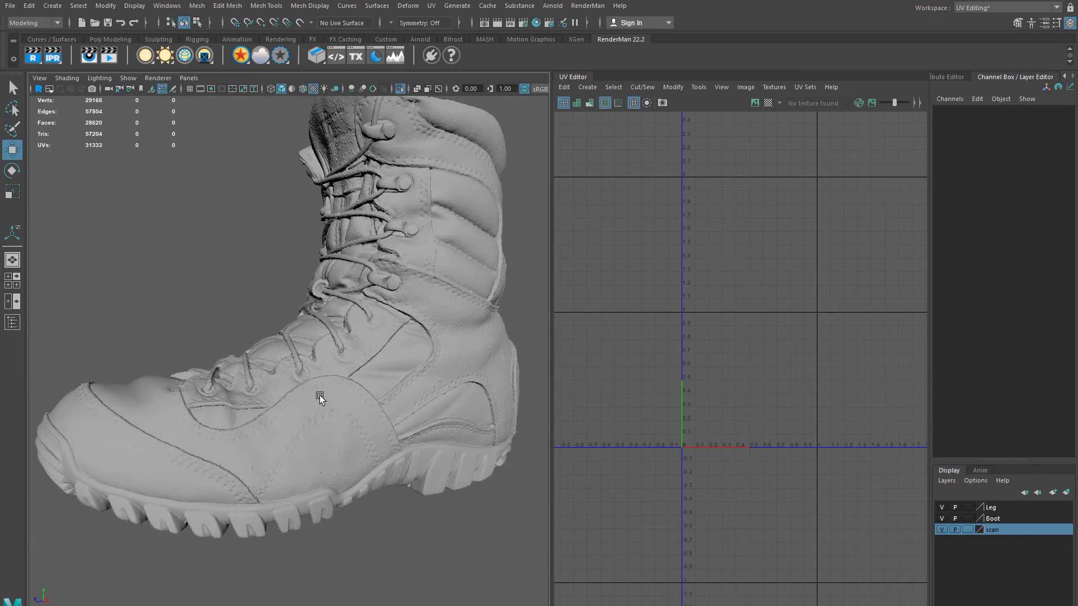
pyautogui.moveTo(295, 421)
pyautogui.keyDown('alt'); pyautogui.mouseDown()
pyautogui.moveTo(281, 463)
pyautogui.moveTo(190, 444)
pyautogui.moveTo(20, 450)
pyautogui.moveTo(357, 416)
pyautogui.moveTo(250, 394)
pyautogui.moveTo(279, 392)
pyautogui.moveTo(299, 413)
pyautogui.mouseUp(); pyautogui.keyUp('alt')
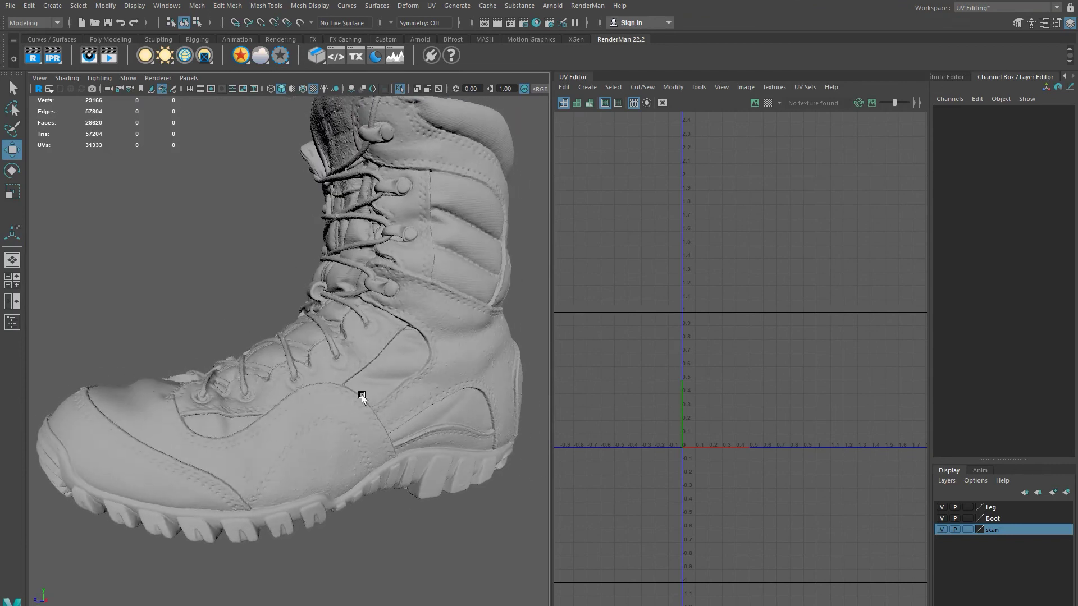
pyautogui.keyDown('alt'); pyautogui.moveTo(346, 292); pyautogui.dragTo(368, 225); pyautogui.keyUp('alt')
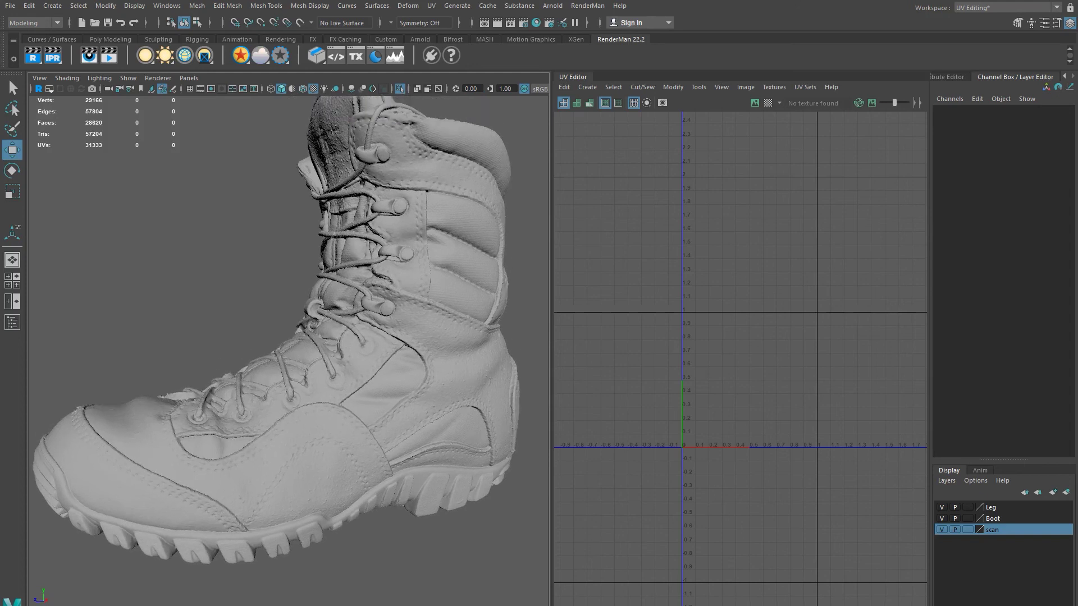